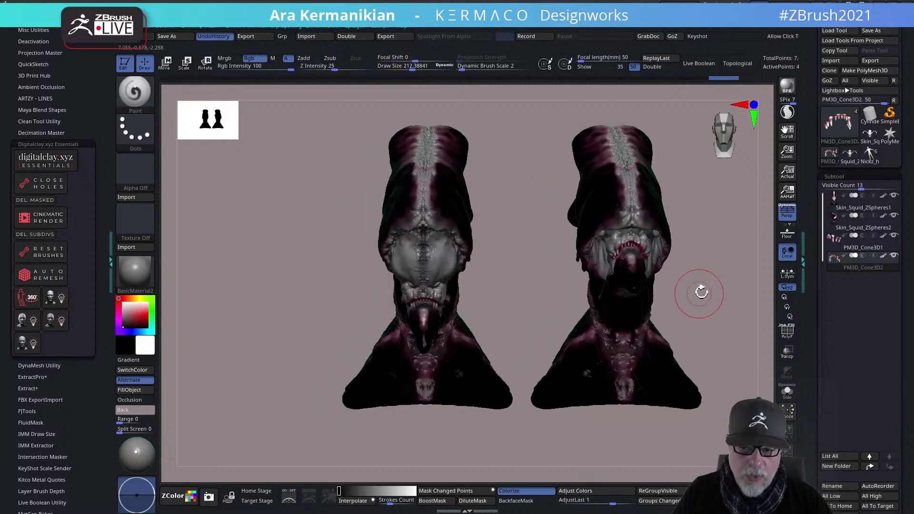
Examine the two painted creature busts from the front and from both sides
drag(688, 303, 716, 291)
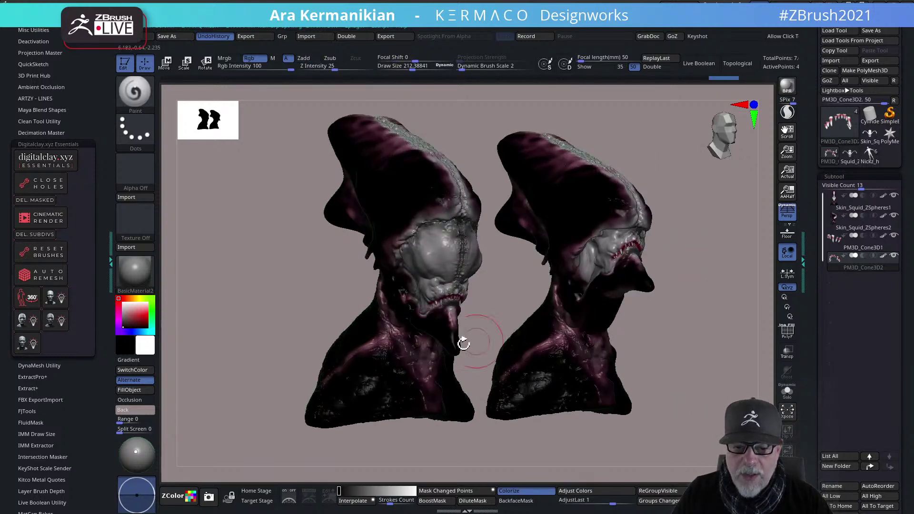
mouse_move(683, 342)
alt+mouse_down()
mouse_move(704, 342)
mouse_move(703, 323)
alt+mouse_up()
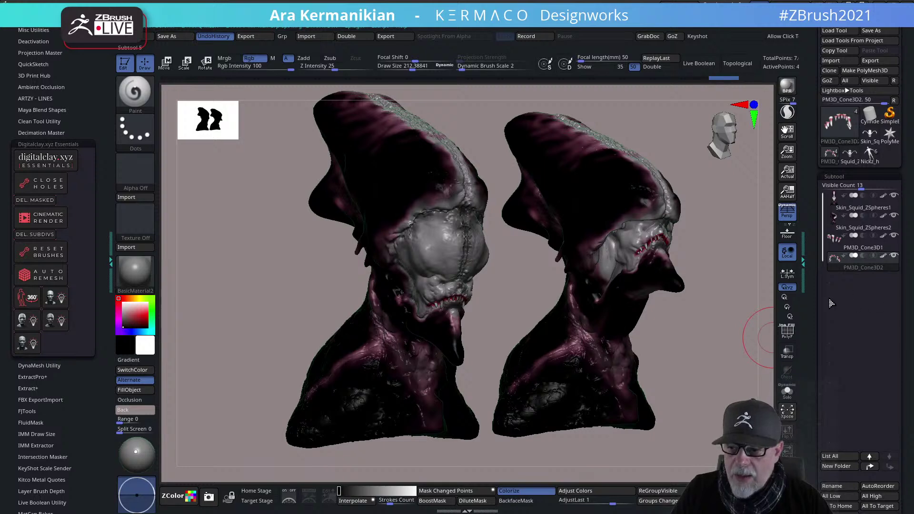
mouse_move(760, 259)
mouse_down()
mouse_move(633, 262)
mouse_move(659, 244)
mouse_up()
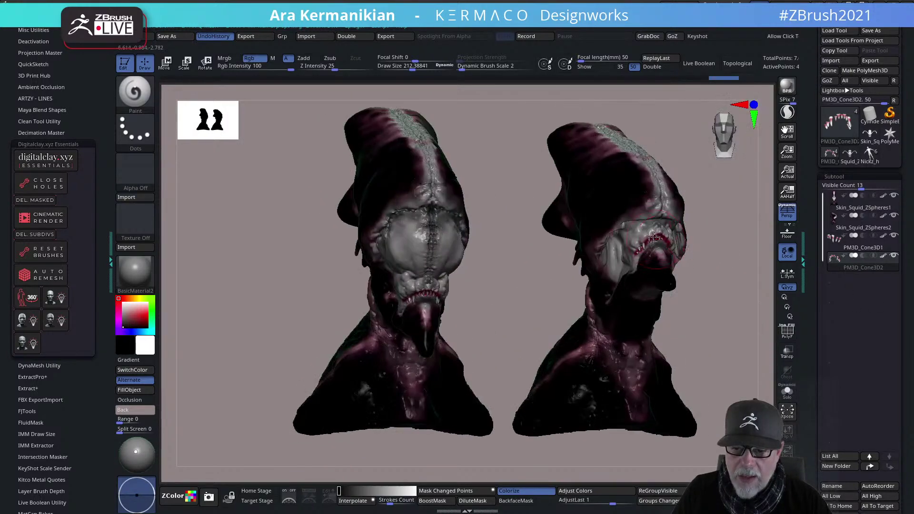
drag(724, 284, 653, 282)
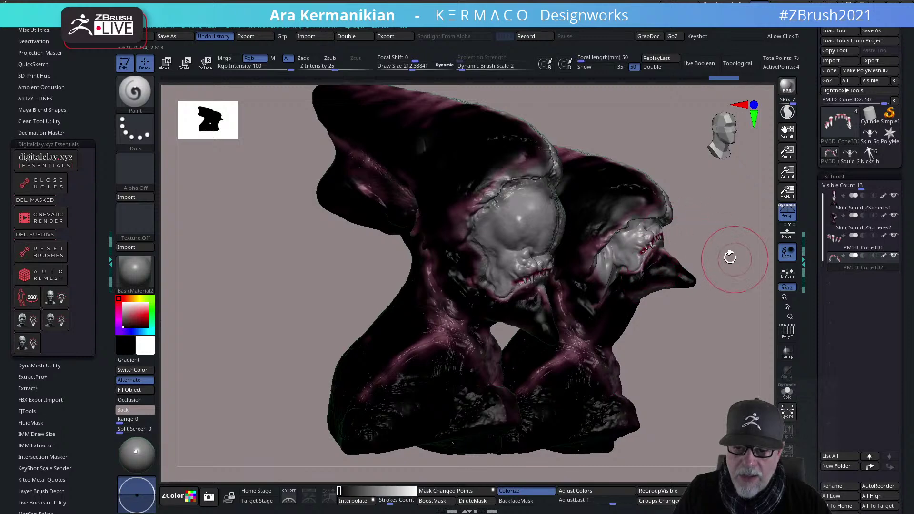
drag(735, 260, 648, 266)
drag(742, 249, 401, 226)
drag(542, 274, 505, 270)
mouse_move(556, 305)
mouse_down()
mouse_move(755, 276)
mouse_move(700, 273)
mouse_move(724, 261)
mouse_move(491, 297)
mouse_move(558, 287)
mouse_up()
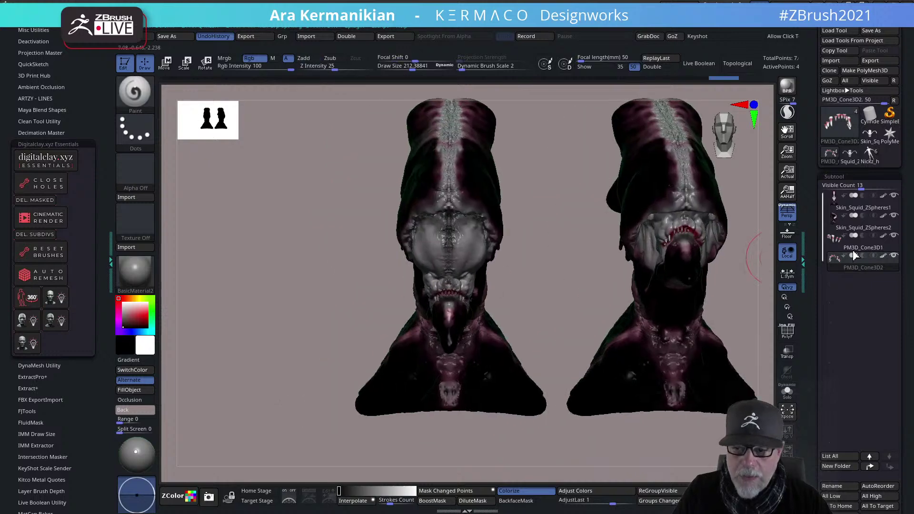
Isolate the Skin_Squid_ZSpheres1 bust by hiding the second bust and its teeth, and turn off its painted colour
click(894, 216)
alt+drag(540, 272, 543, 289)
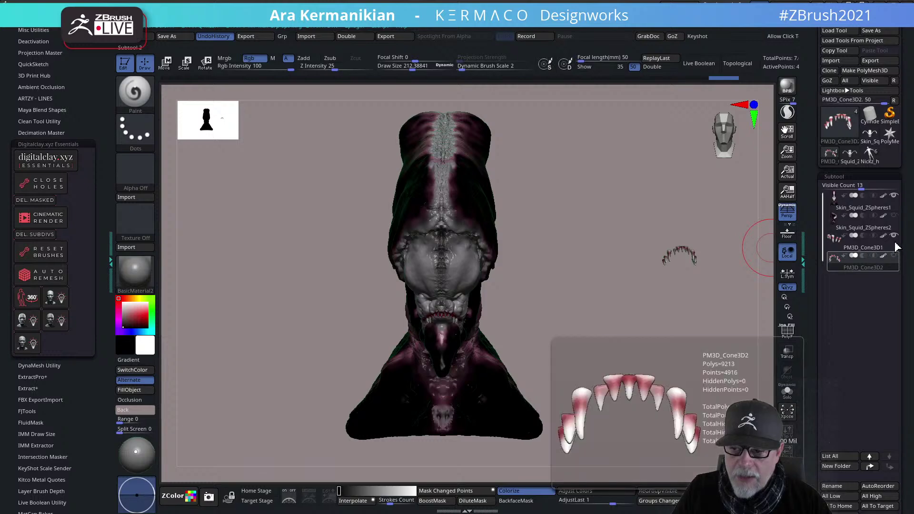
click(871, 225)
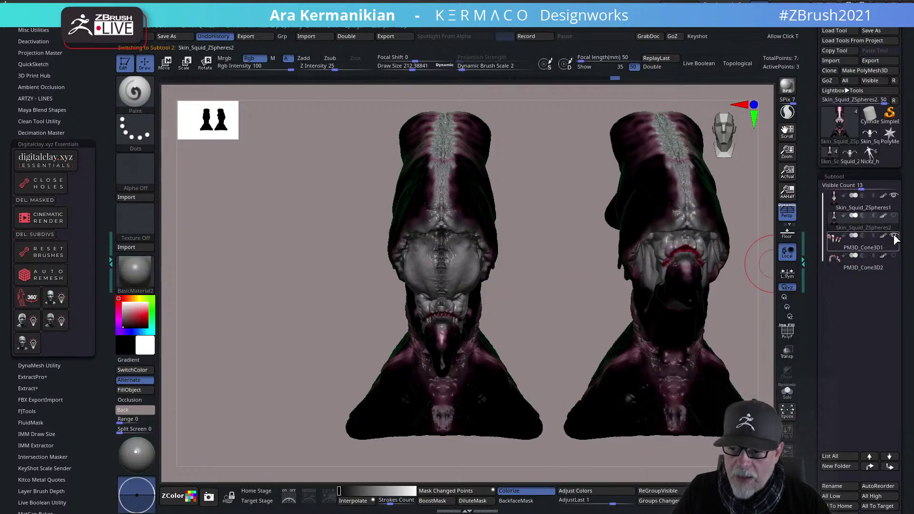
click(864, 202)
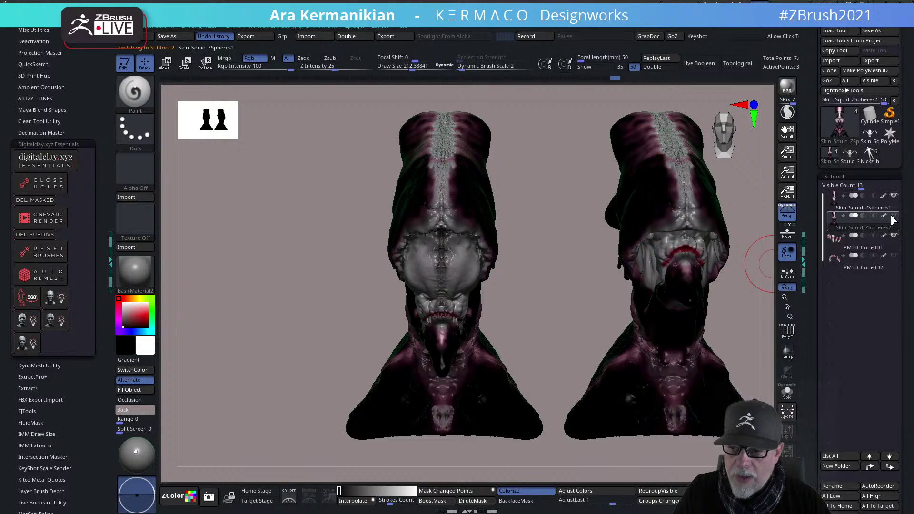
click(895, 215)
mouse_move(574, 288)
mouse_down()
mouse_move(641, 288)
mouse_move(686, 308)
mouse_move(602, 314)
mouse_up()
click(884, 197)
mouse_move(660, 303)
mouse_down()
mouse_move(680, 292)
mouse_move(658, 319)
mouse_move(658, 310)
mouse_up()
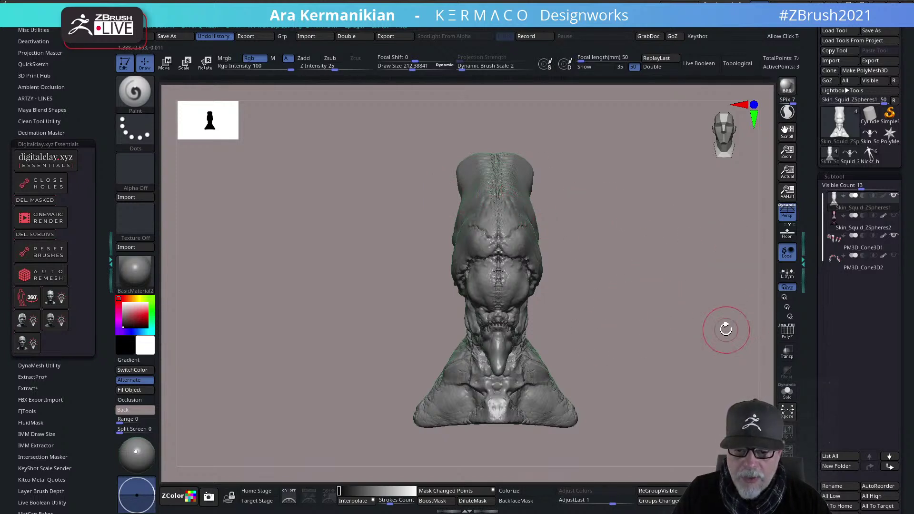
Delete all subtools of the squid bust tool
mouse_move(838, 305)
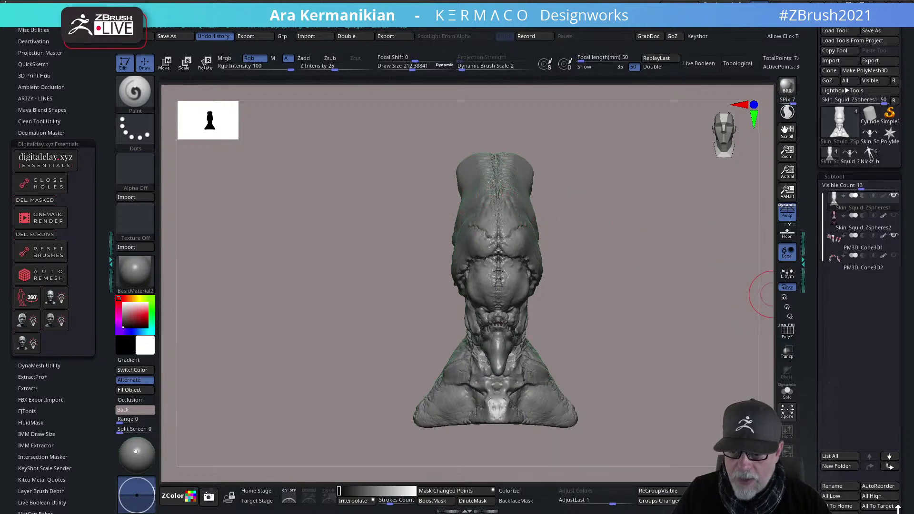
key(ctrl+shift+c)
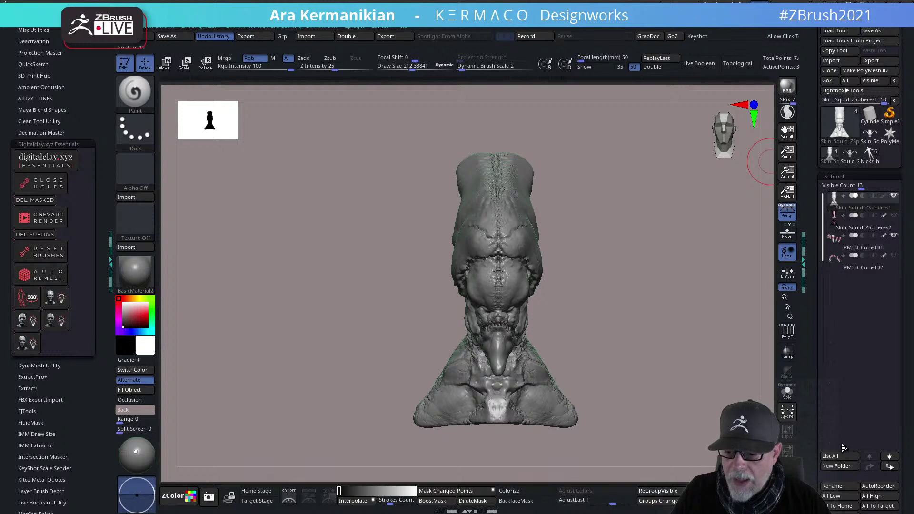
drag(818, 444, 843, 355)
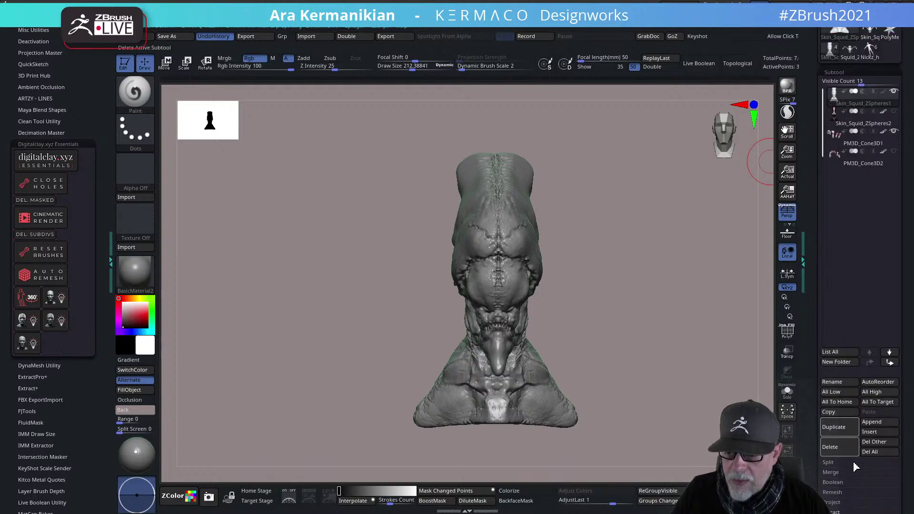
click(882, 452)
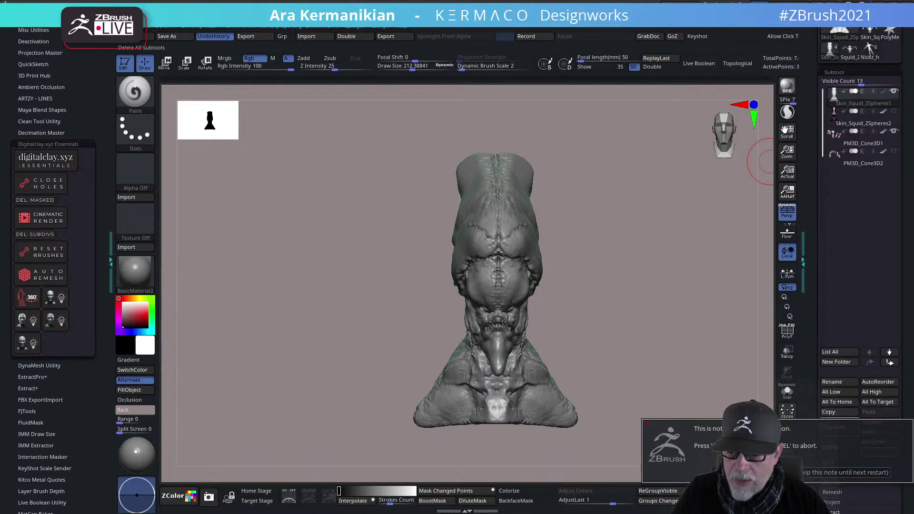
key(Return)
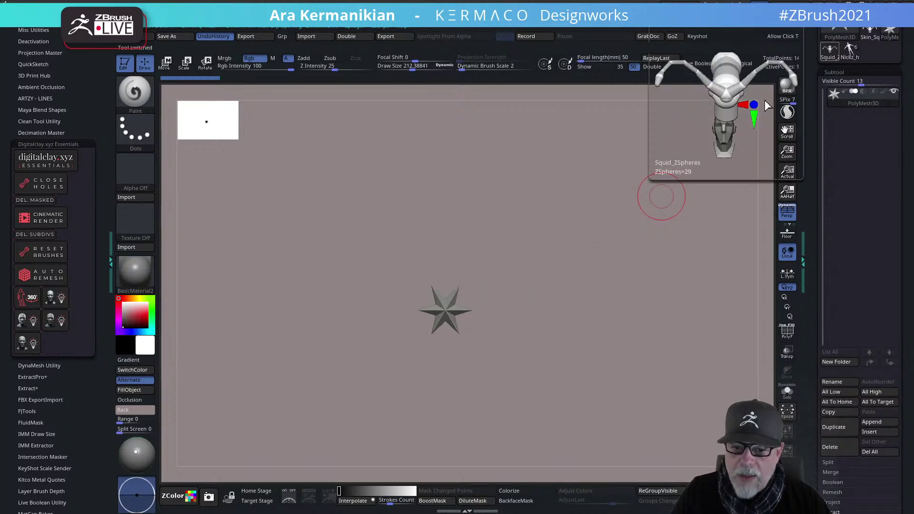
Delete the Squid_ZSpheres tool and the remaining squid skin tool
click(832, 57)
mouse_move(665, 234)
mouse_down()
mouse_move(639, 210)
mouse_move(646, 215)
mouse_move(459, 317)
mouse_up()
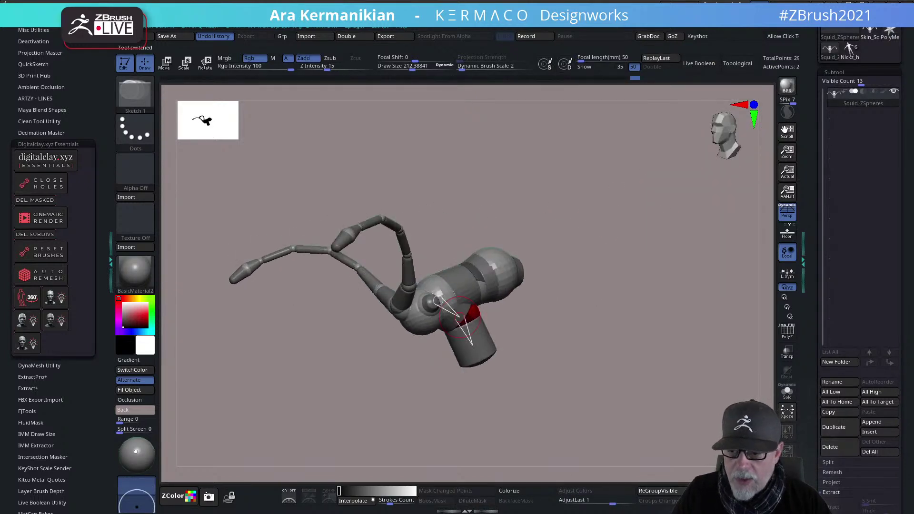
click(838, 451)
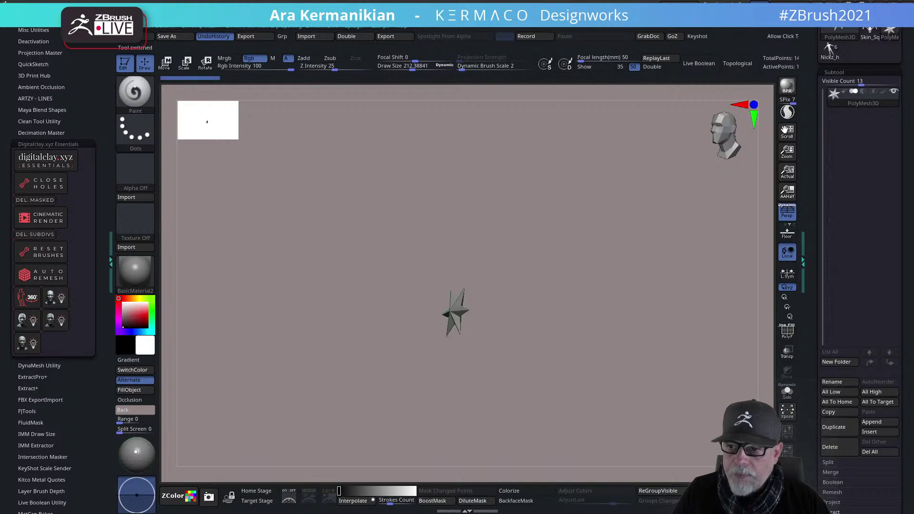
click(871, 41)
click(839, 448)
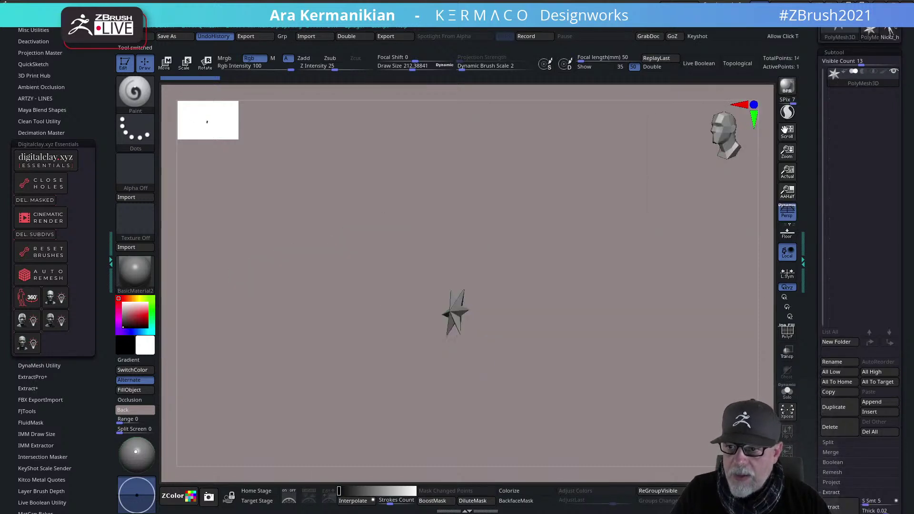
Switch to the Nickz human male tool in a front full-body view and set the draw size to about 91
drag(813, 36, 812, 141)
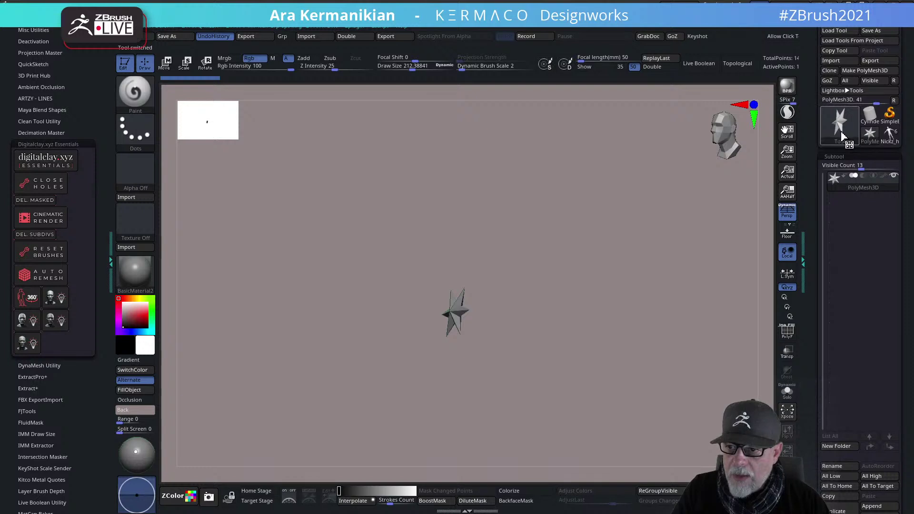
click(880, 142)
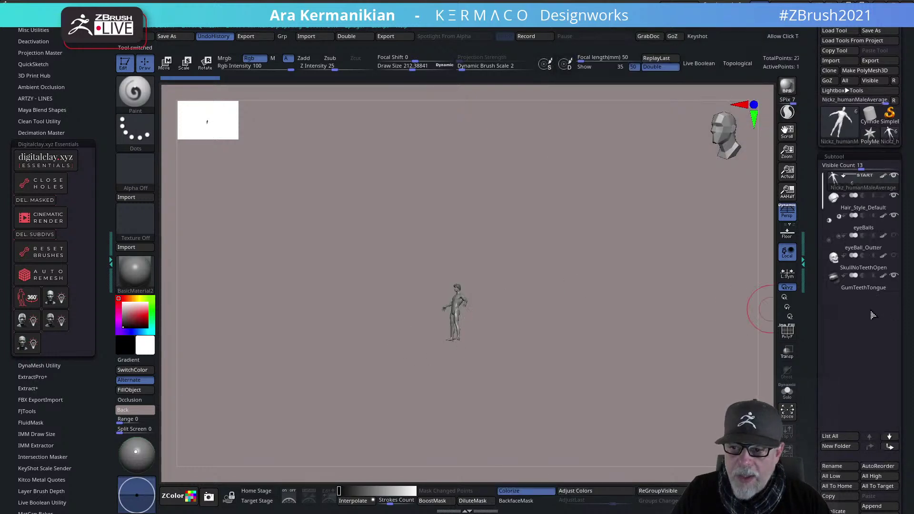
mouse_move(635, 286)
mouse_down()
mouse_move(676, 190)
mouse_move(578, 278)
mouse_move(644, 358)
mouse_move(645, 321)
mouse_up()
key(s)
mouse_move(656, 266)
mouse_down()
mouse_move(587, 270)
mouse_move(745, 270)
mouse_move(674, 262)
mouse_move(762, 221)
mouse_up()
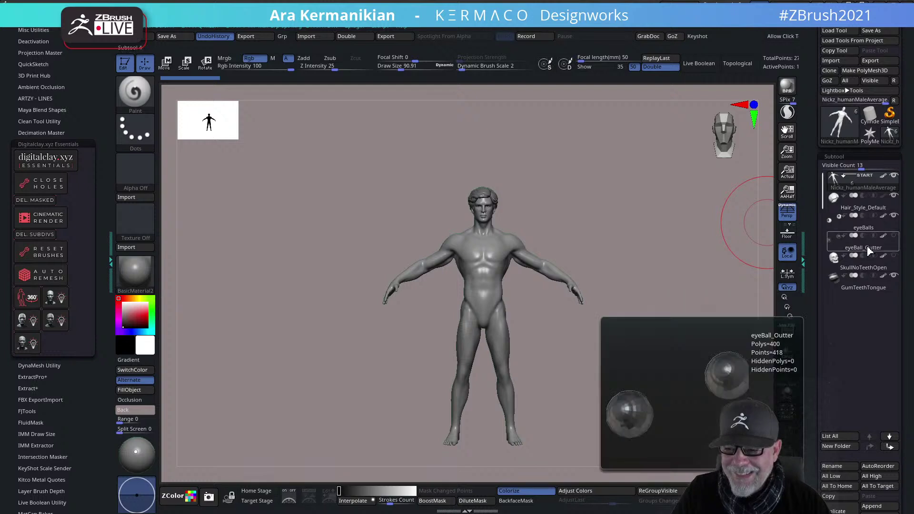
Delete the Hair_Style_Default, eyeBalls, eyeBall_Outter and Nickz_humanMaleAverage subtools
click(865, 204)
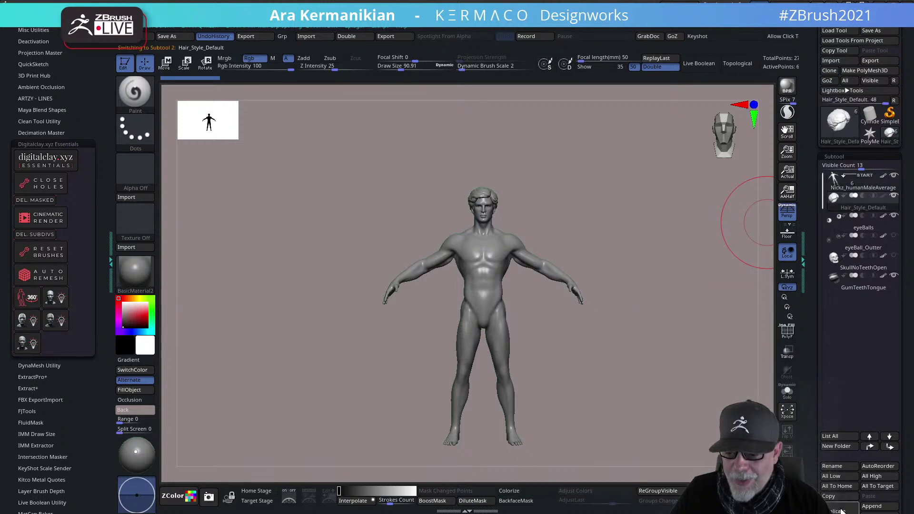
scroll(813, 477, down, 2)
click(831, 482)
alt+drag(639, 221, 601, 261)
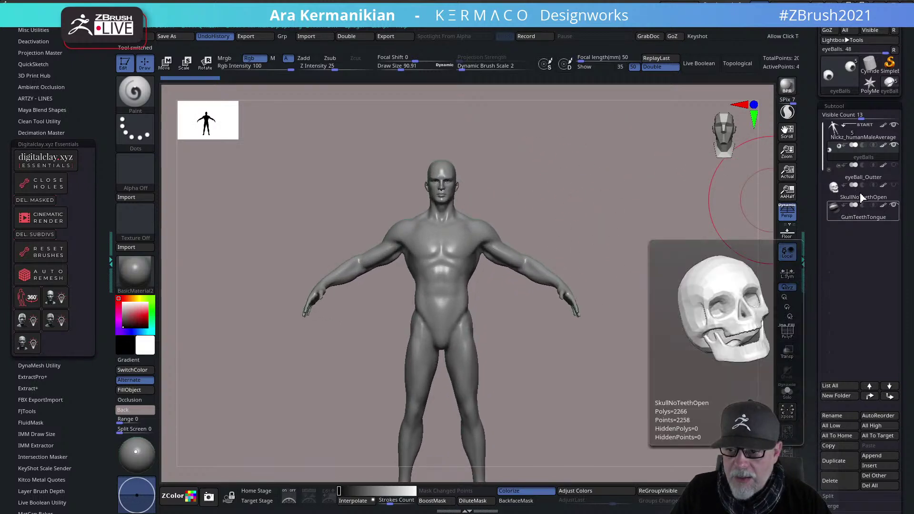
mouse_move(881, 138)
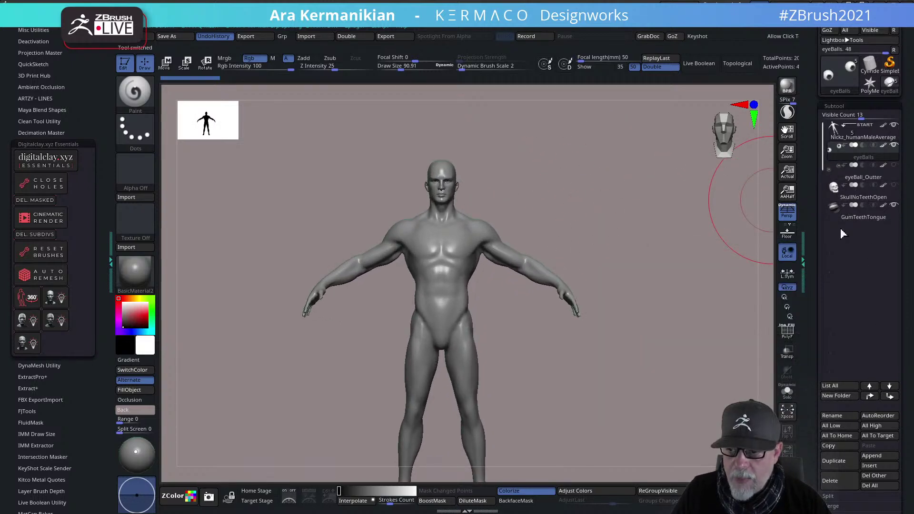
click(839, 482)
click(840, 484)
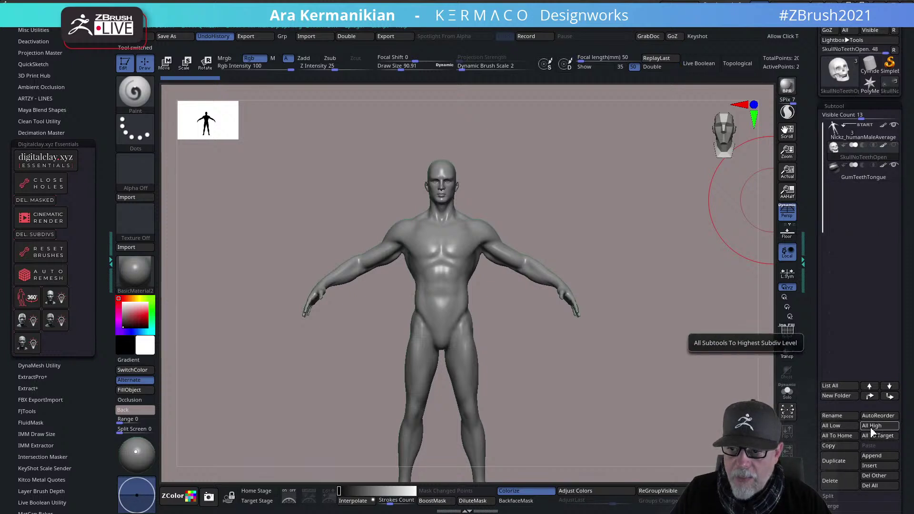
click(864, 135)
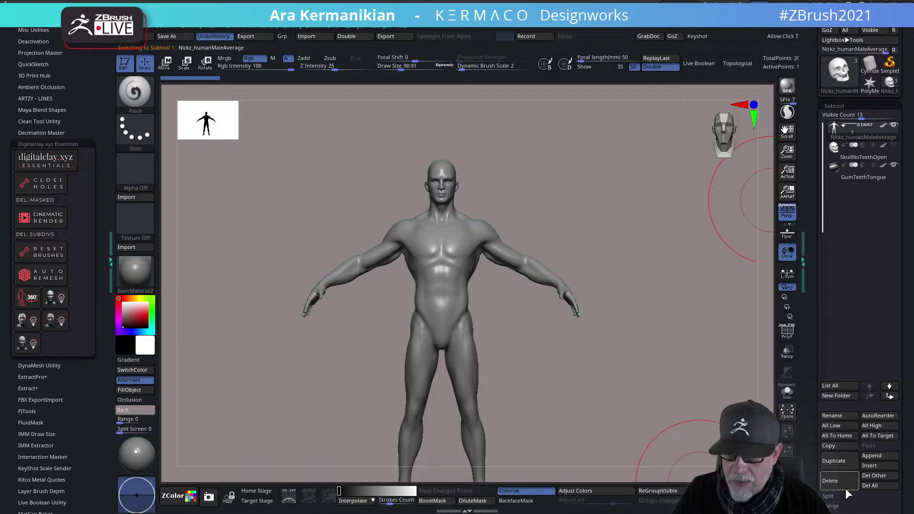
click(851, 486)
Select the GumTeethTongue subtool to inspect its teeth up close, and reduce the draw size to about 1.4
mouse_move(594, 235)
mouse_down()
mouse_move(584, 214)
mouse_move(608, 304)
mouse_move(545, 286)
mouse_move(545, 339)
mouse_move(535, 338)
mouse_move(557, 307)
mouse_move(651, 306)
mouse_move(636, 359)
mouse_move(641, 373)
mouse_up()
key(s)
click(868, 160)
drag(525, 276, 685, 316)
key(f)
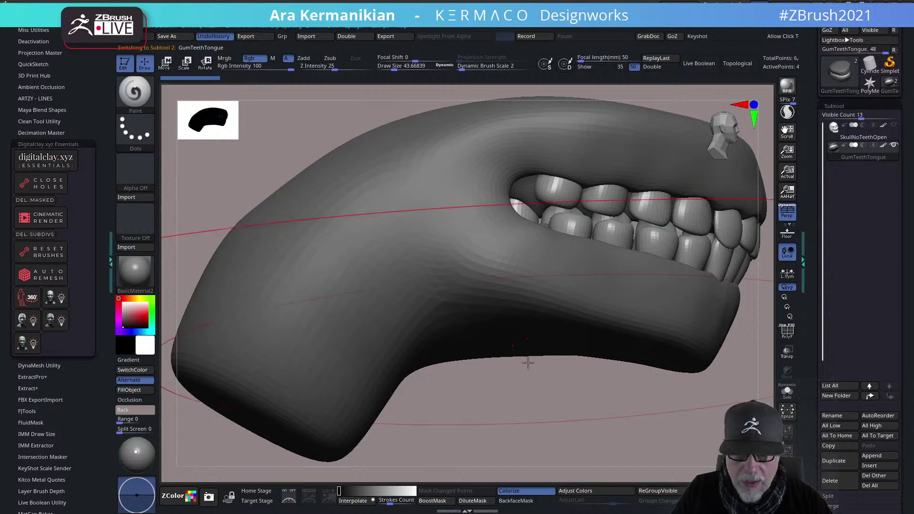
drag(535, 409, 576, 376)
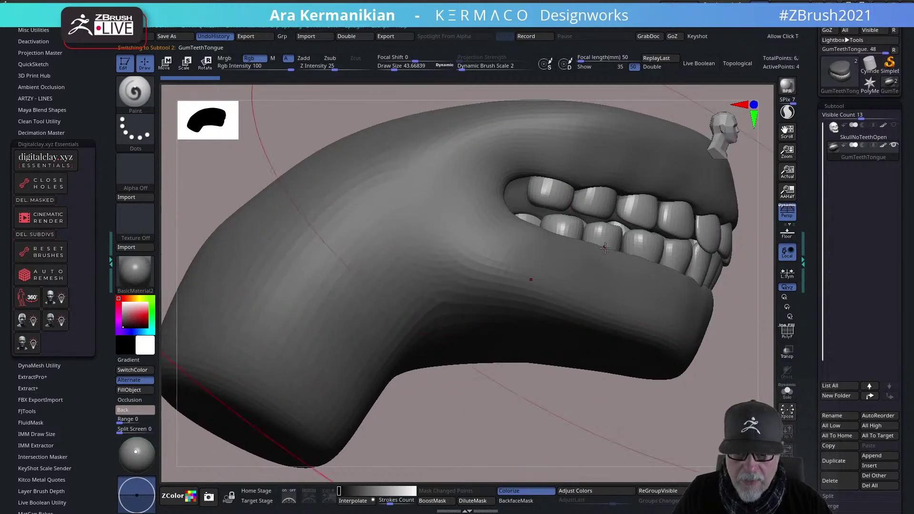
key(s)
drag(590, 254, 582, 255)
mouse_move(522, 452)
mouse_down()
mouse_move(535, 459)
mouse_move(512, 464)
mouse_move(528, 453)
mouse_move(501, 472)
mouse_move(608, 465)
mouse_move(633, 445)
mouse_move(272, 429)
mouse_up()
Make SkullNoTeethOpen the active subtool in front view, and open the Light settings in place of the plugin list
click(855, 138)
alt+drag(736, 284, 701, 295)
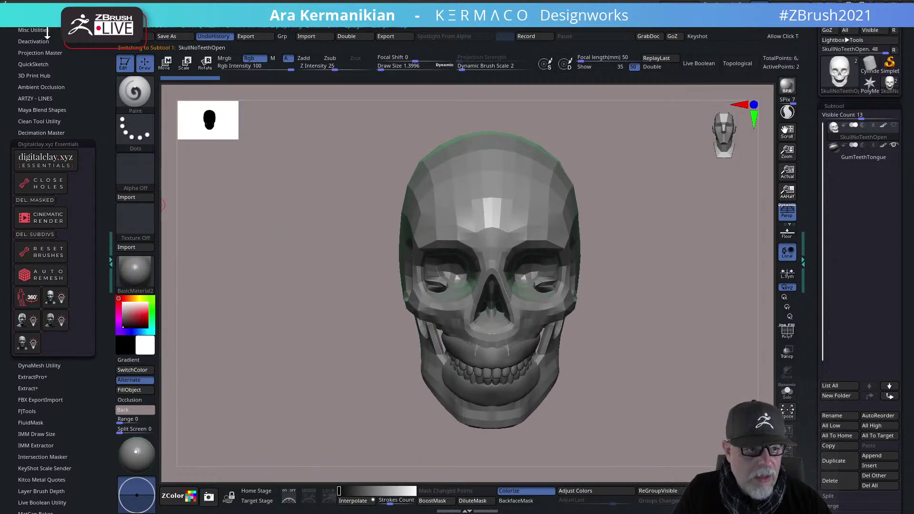
click(50, 143)
drag(102, 129, 65, 220)
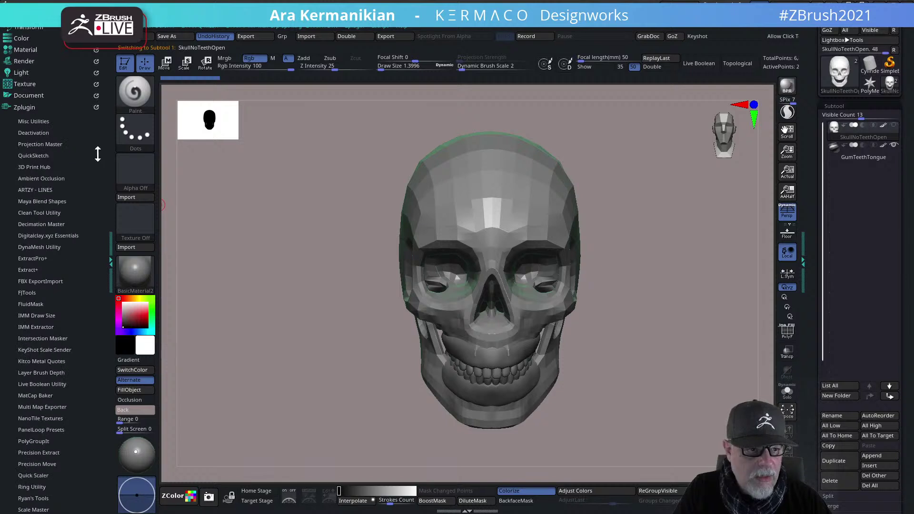
click(37, 105)
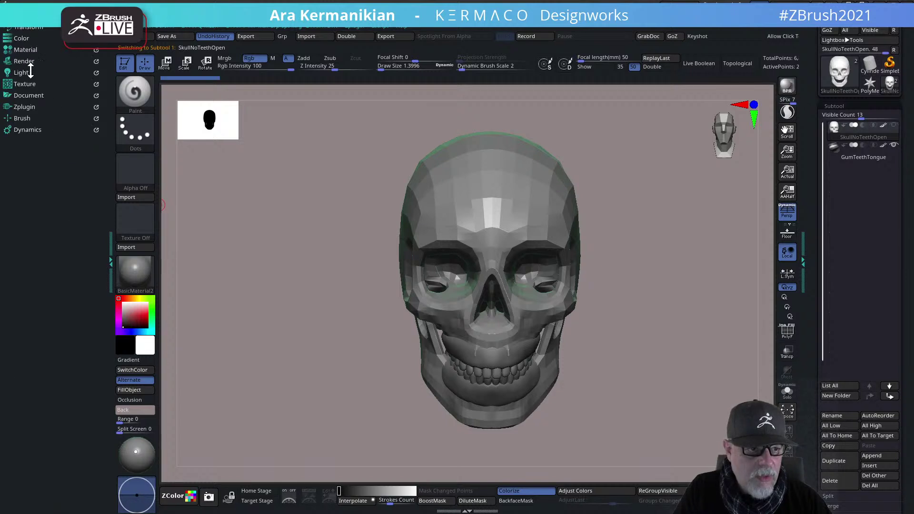
click(22, 72)
Turn off the green light with intensity 0.5 that tints the skull's edges
click(82, 124)
drag(680, 272, 626, 270)
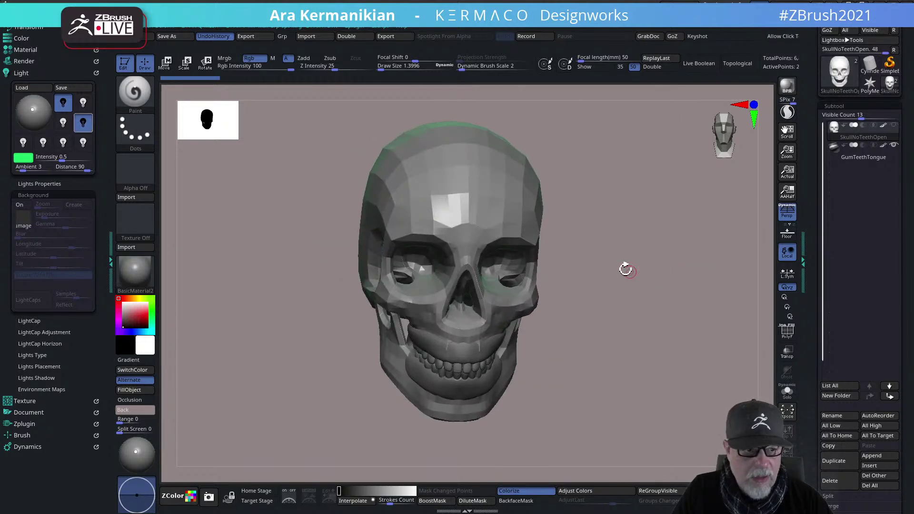
click(88, 127)
drag(693, 299, 666, 279)
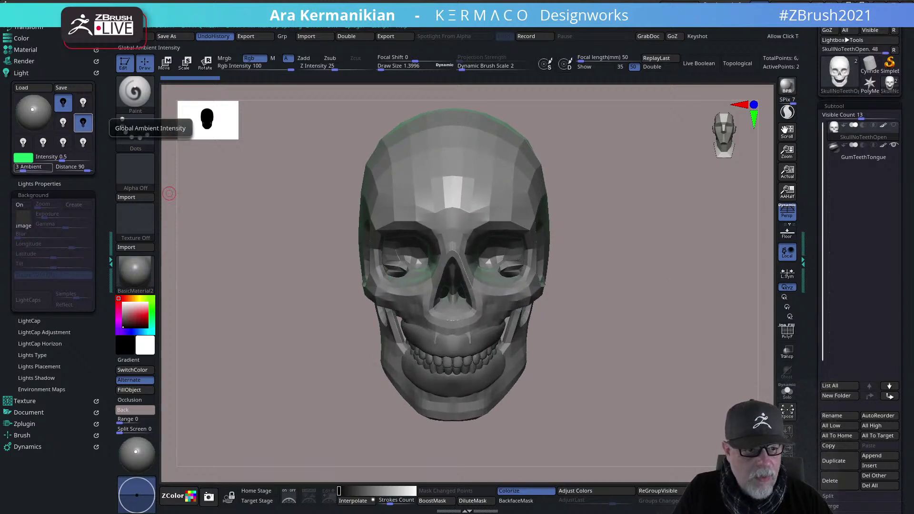
click(82, 123)
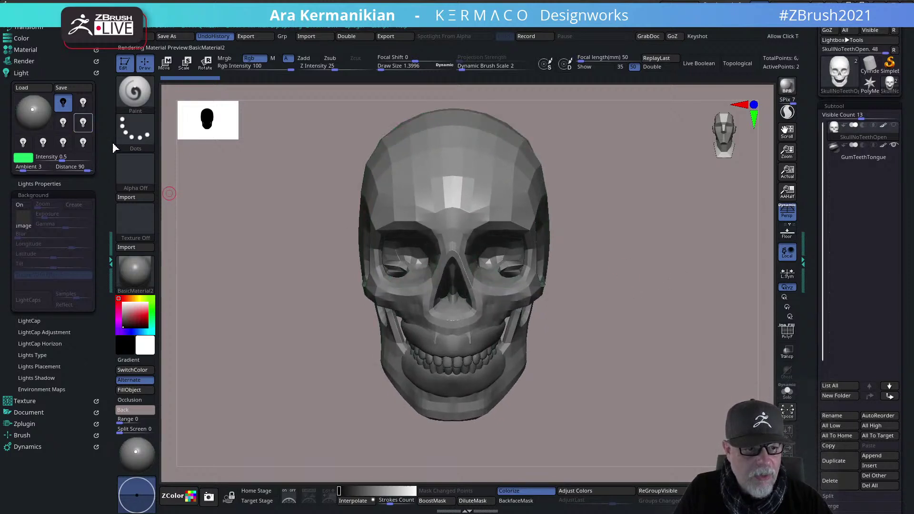
mouse_move(688, 288)
mouse_down()
mouse_move(686, 300)
mouse_move(674, 297)
mouse_up()
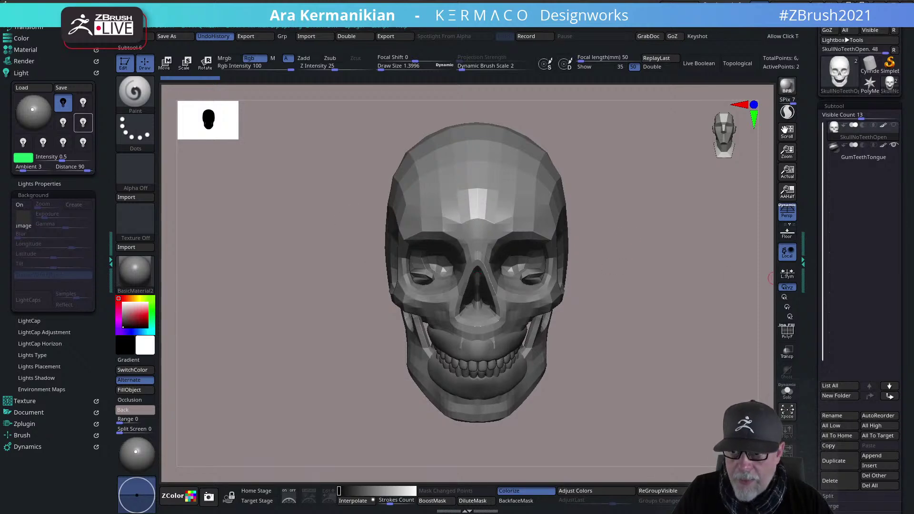
mouse_move(660, 299)
mouse_down()
mouse_move(655, 292)
mouse_move(694, 292)
mouse_move(660, 303)
mouse_up()
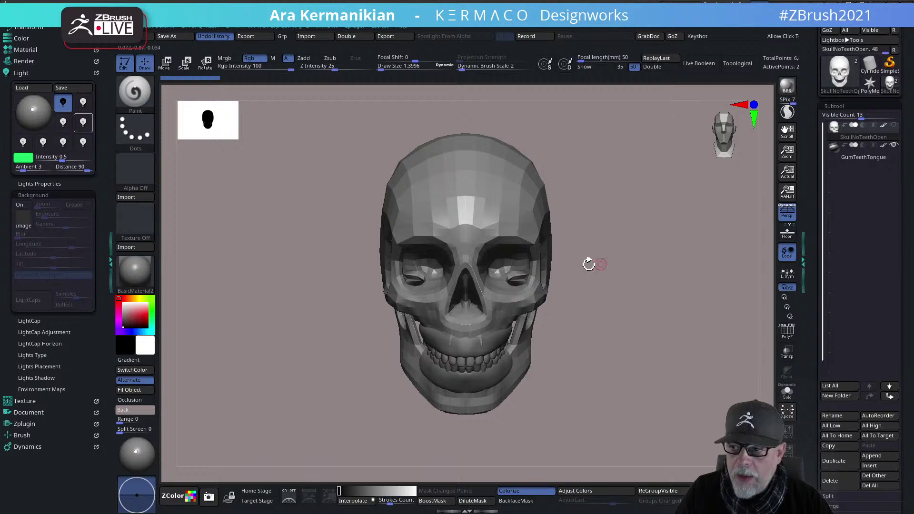
drag(650, 253, 680, 253)
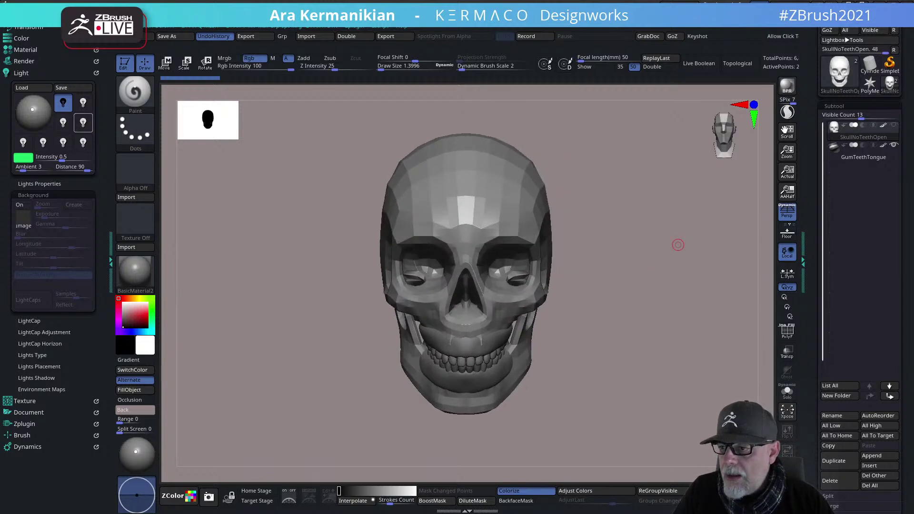
alt+drag(696, 256, 665, 295)
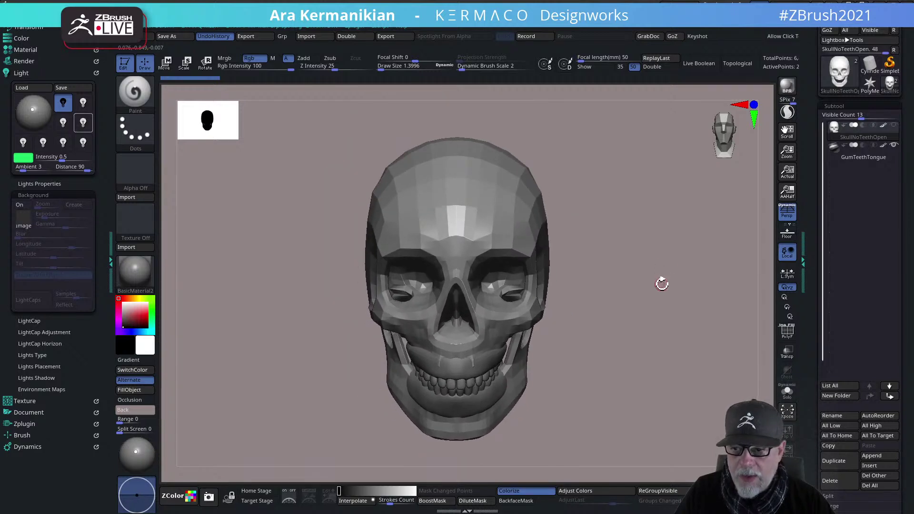
alt+drag(662, 282, 677, 283)
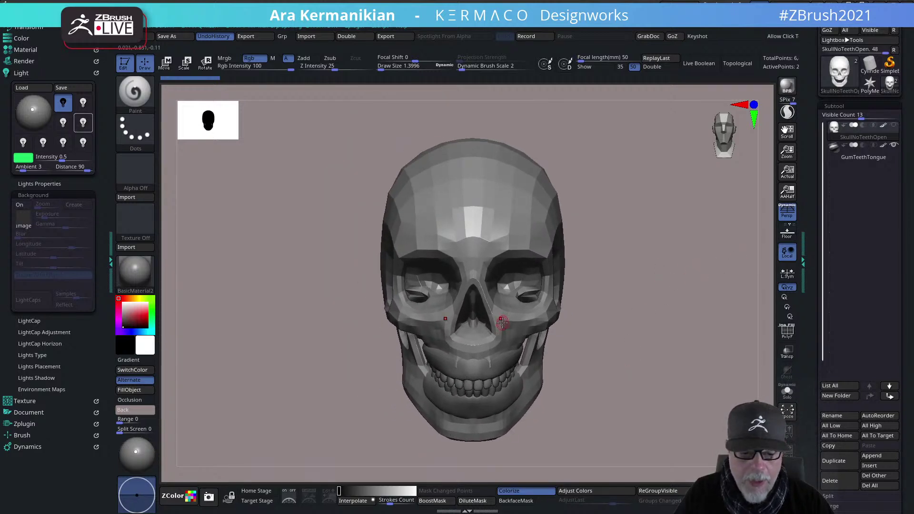
Load the ZSphere_Dragon project from the ZSpheres project folder without saving the current project
key(comma)
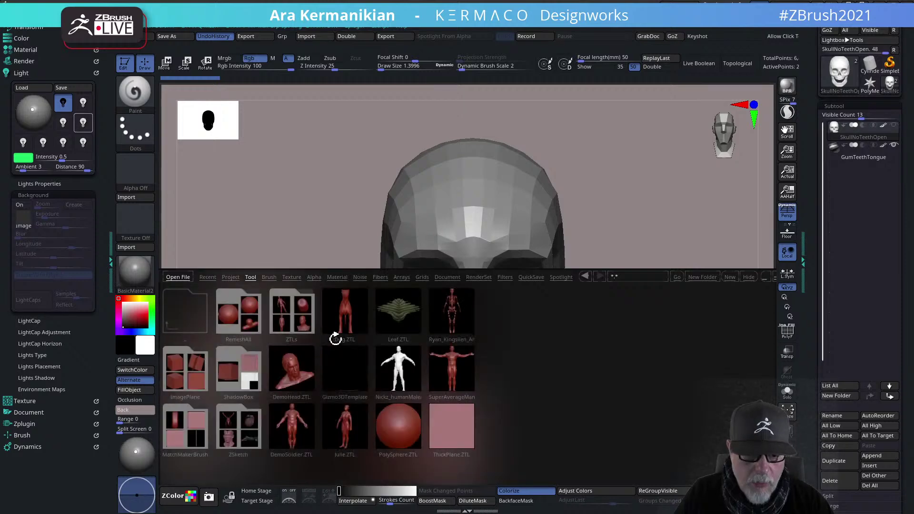
click(230, 277)
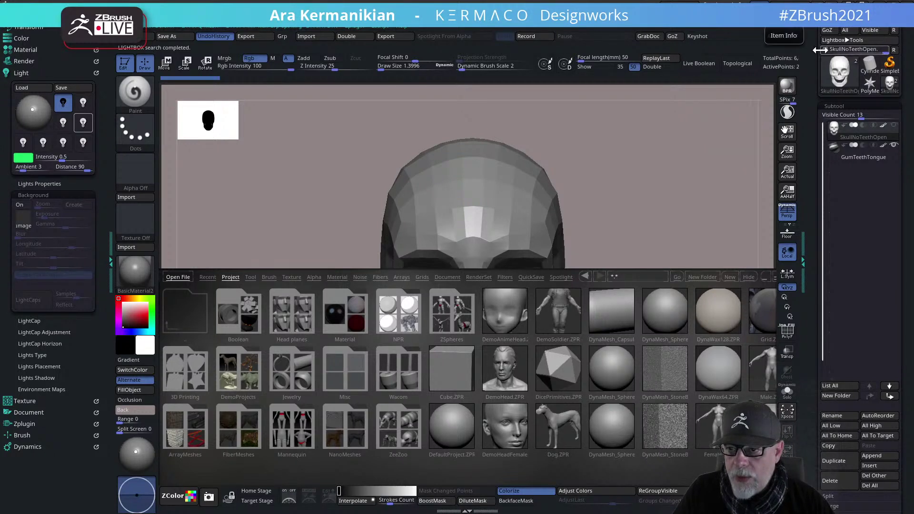
scroll(848, 67, up, 2)
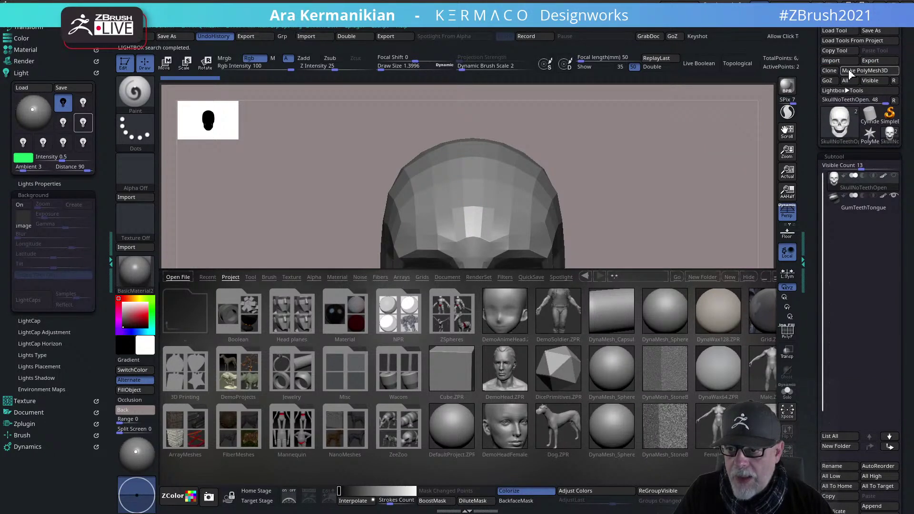
click(841, 52)
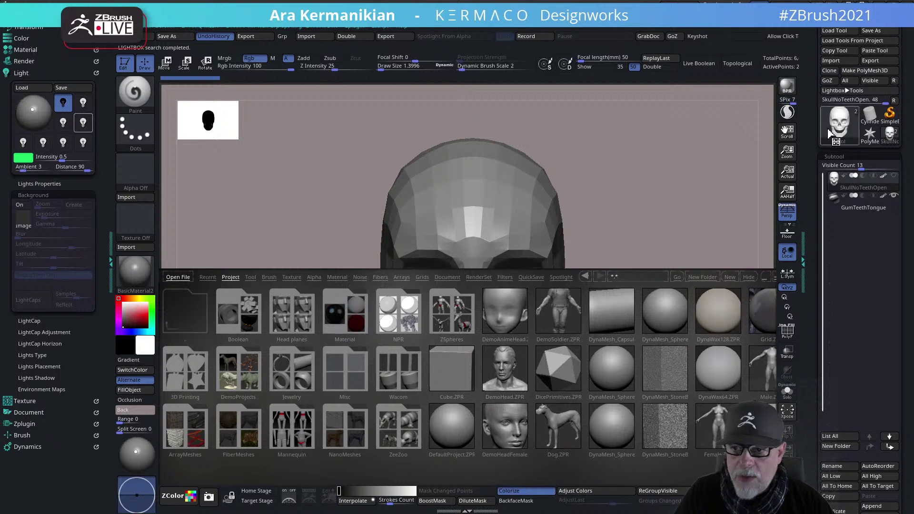
double_click(452, 314)
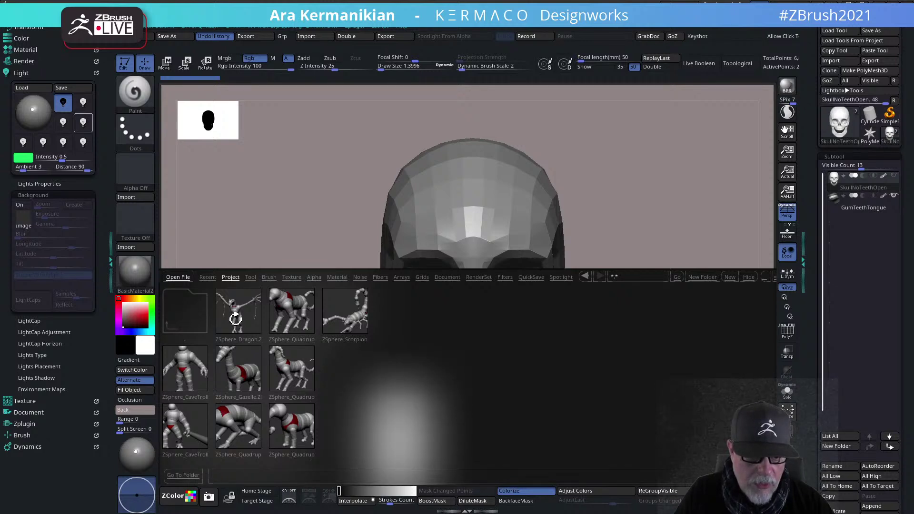
double_click(244, 312)
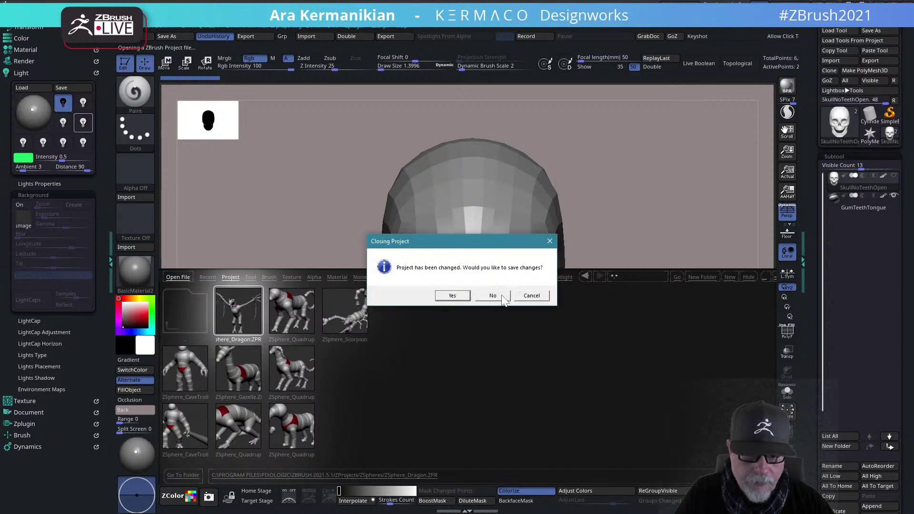
click(503, 298)
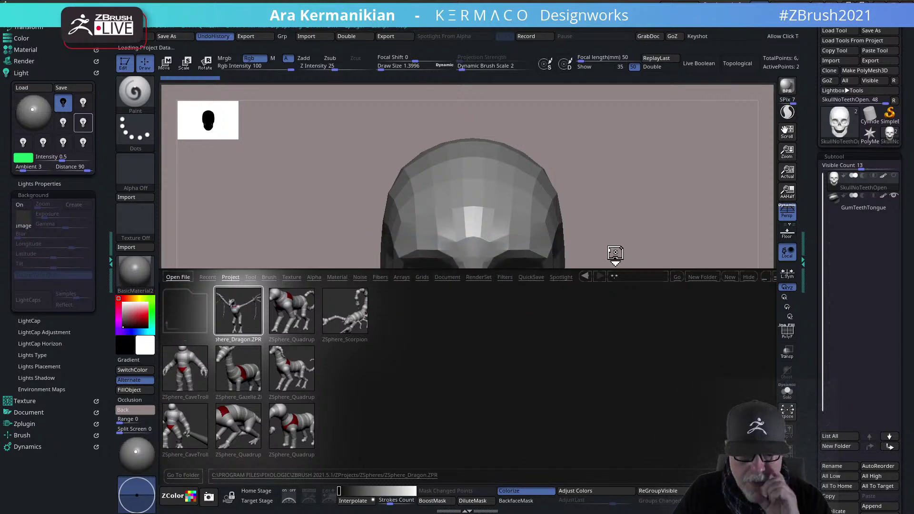
Preview the dragon's skin mesh and view it from a slightly raised front angle
drag(581, 344, 585, 307)
key(a)
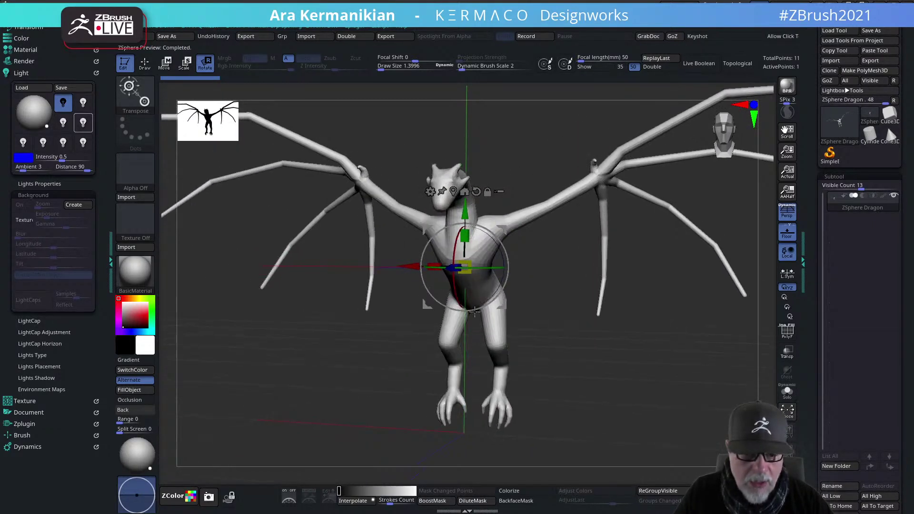
drag(391, 377, 380, 366)
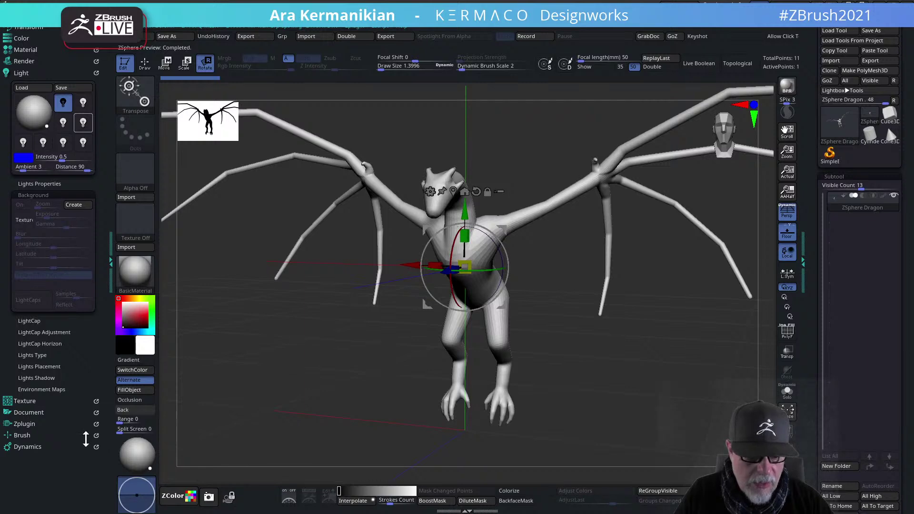
Open the ZeeZoo project folder and look through its ZSphere animals
key(comma)
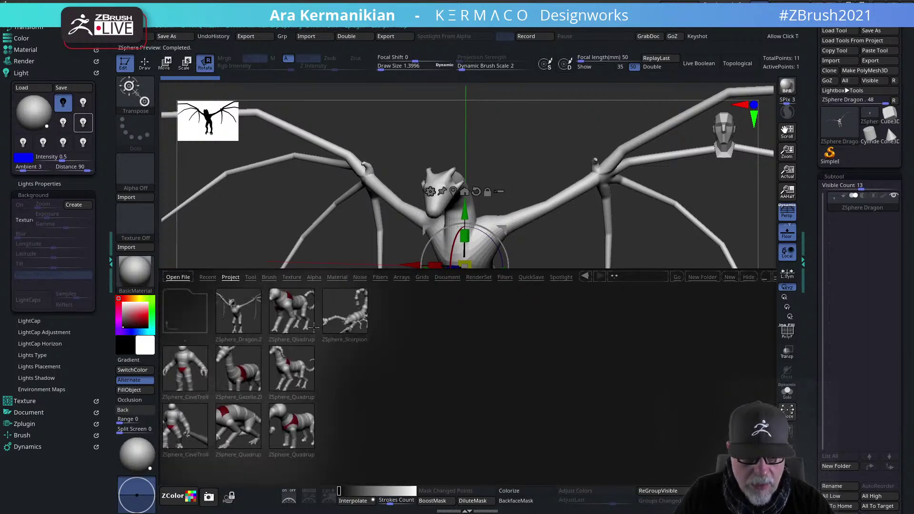
click(173, 310)
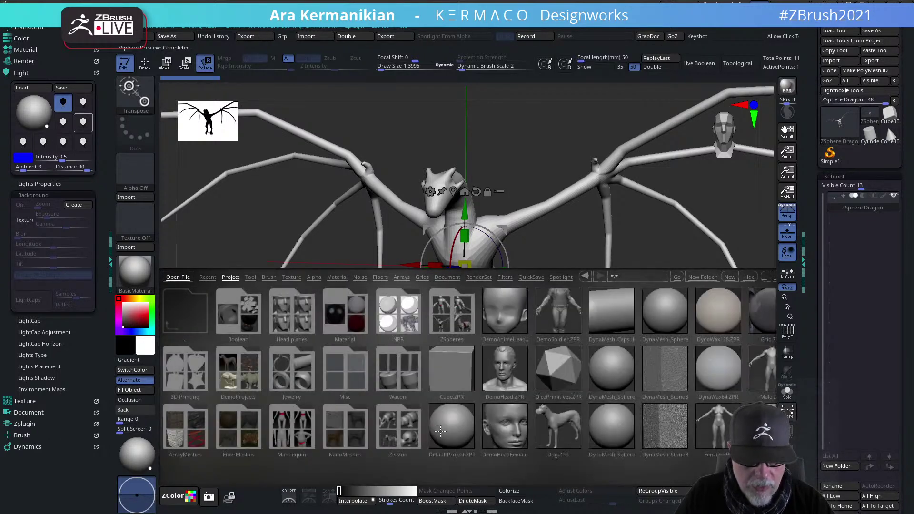
click(408, 431)
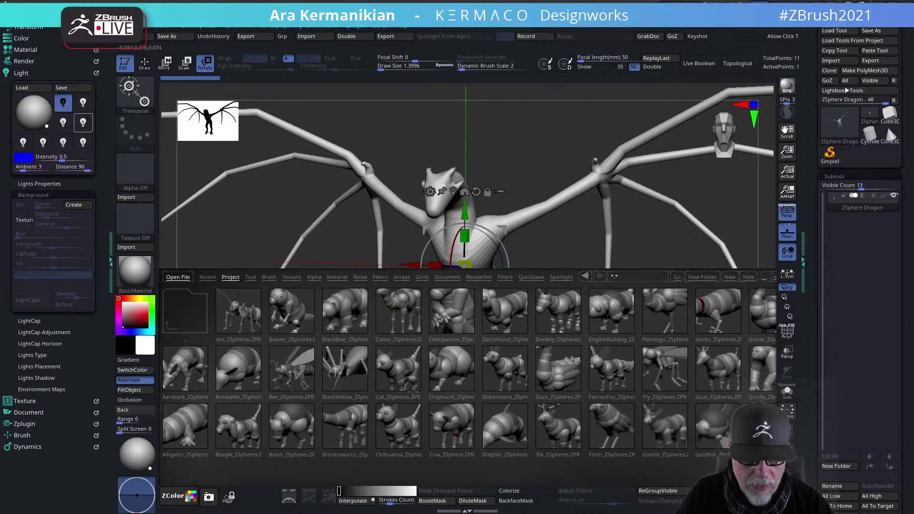
scroll(587, 379, right, 1)
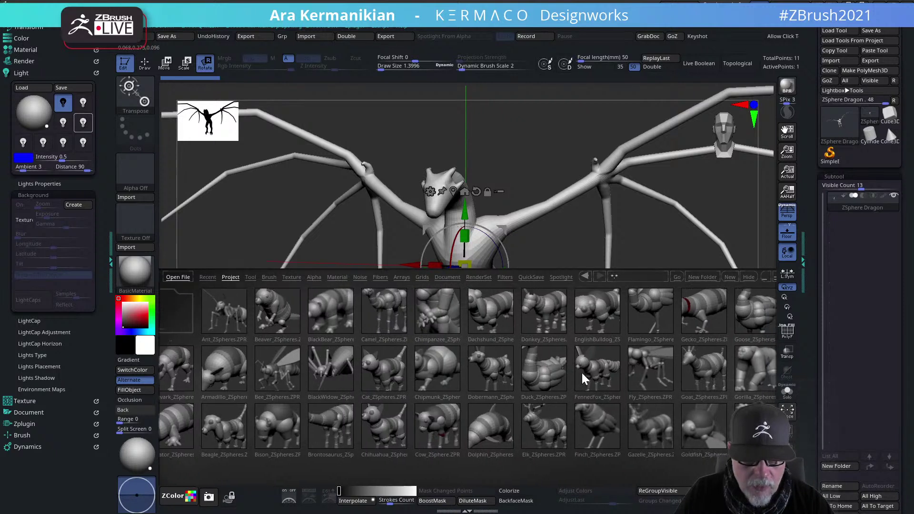
scroll(614, 380, left, 1)
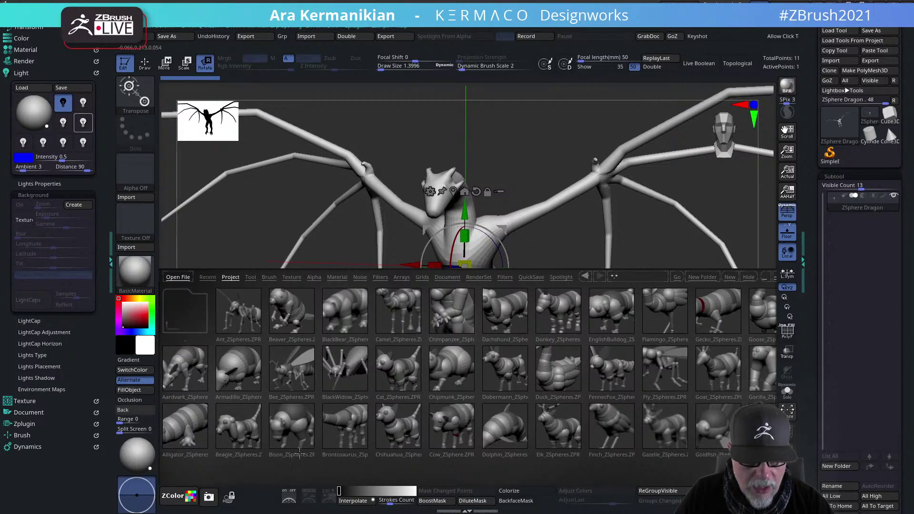
Load the Brontosaurus_ZSphere project and replace it with the Duck_ZSpheres project, discarding the changes both times
double_click(349, 424)
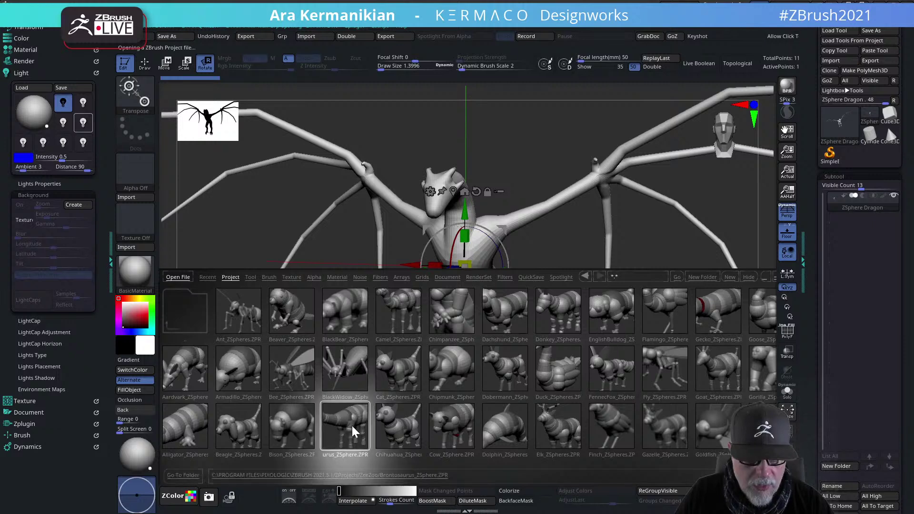
click(493, 297)
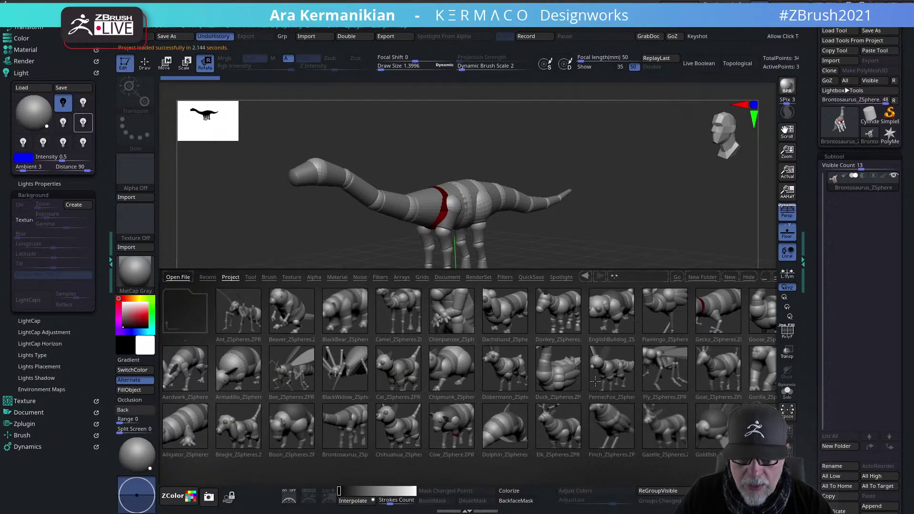
double_click(564, 371)
click(491, 295)
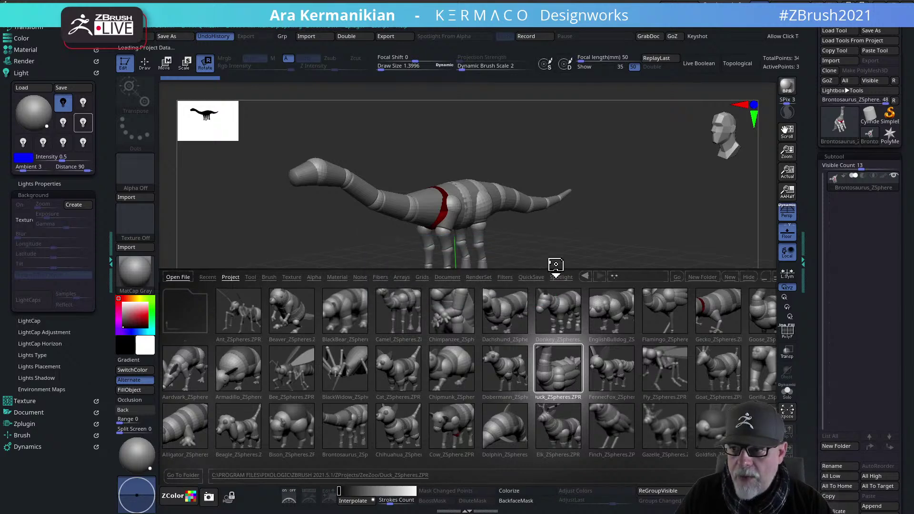
drag(592, 306, 364, 346)
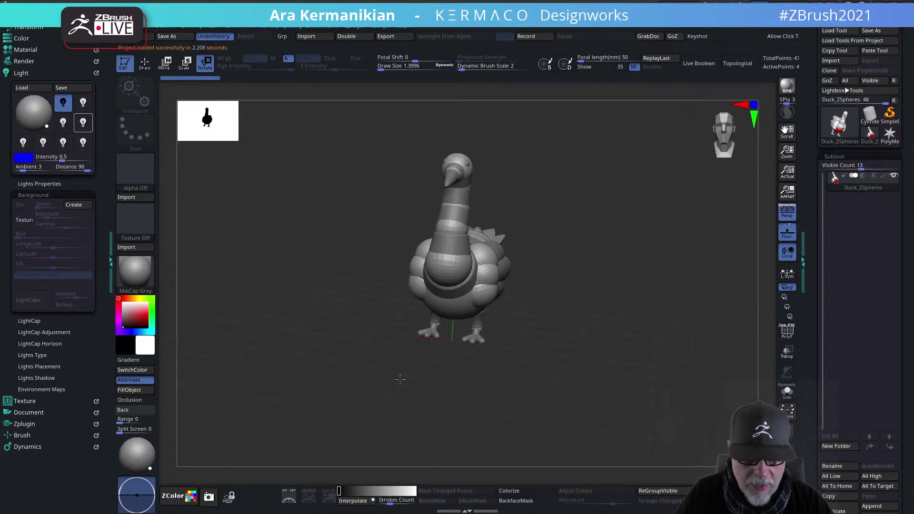
Load the Gorilla_ZSpheres project from the ZeeZoo folder without saving the duck project
drag(633, 369, 572, 372)
scroll(572, 372, down, 2)
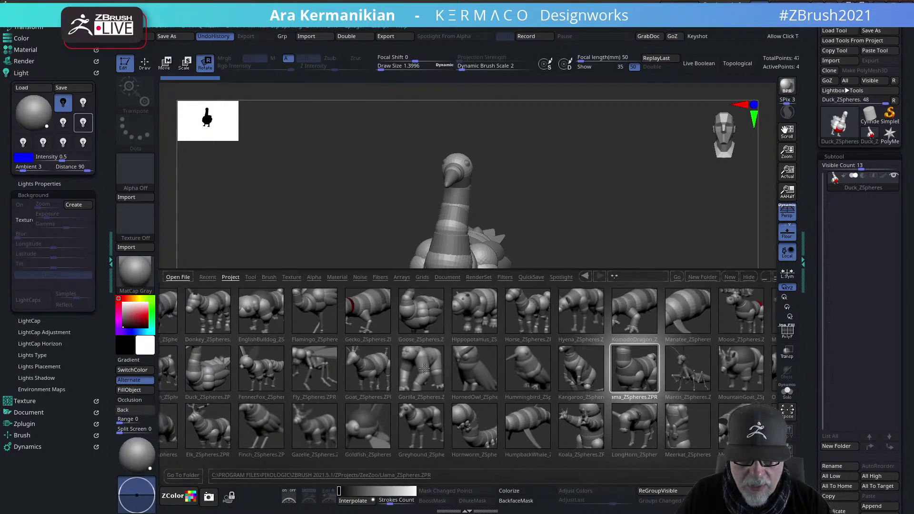
double_click(433, 367)
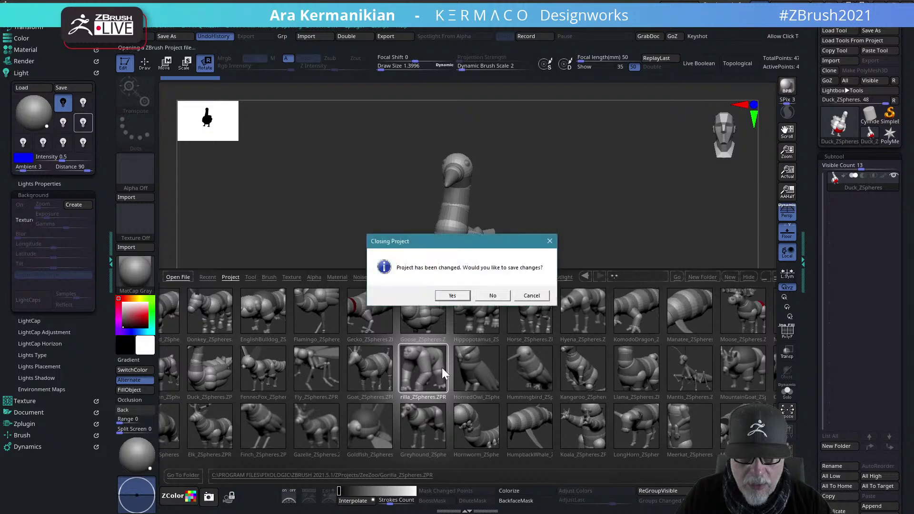
click(505, 297)
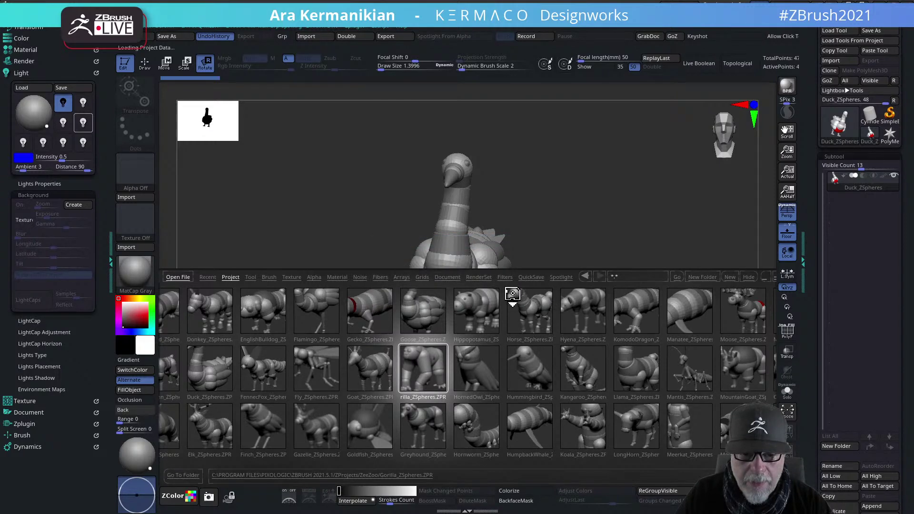
drag(610, 236, 510, 301)
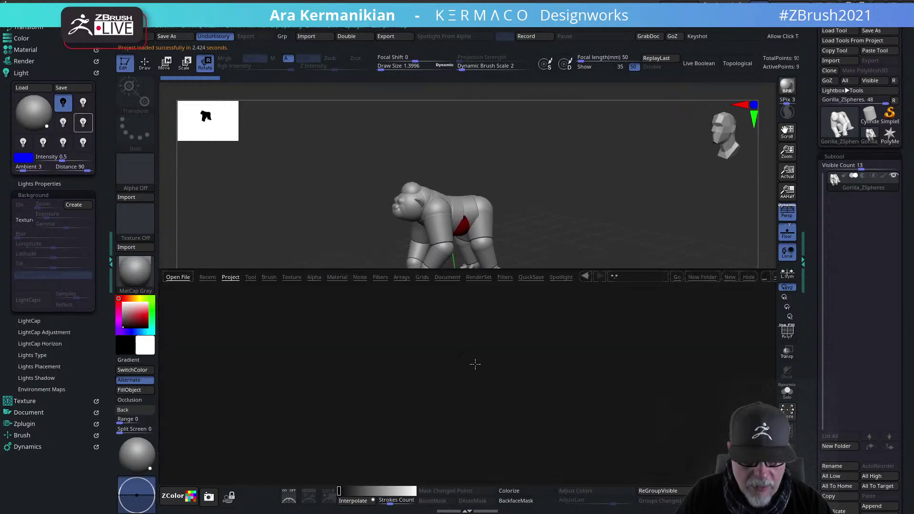
Load the Llama_ZSpheres project from the ZeeZoo folder without saving the gorilla project
drag(633, 373, 616, 382)
click(527, 370)
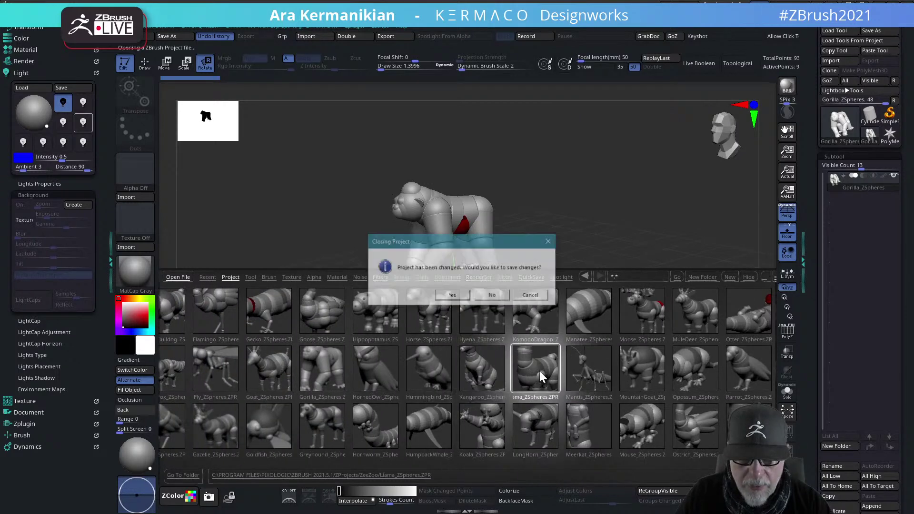
click(496, 294)
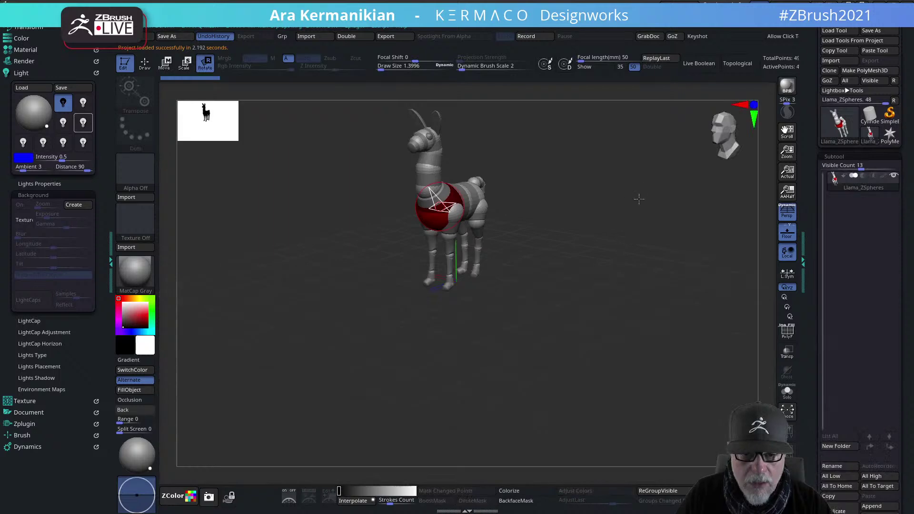
Preview the llama's skin from the front and turn off the perspective display
key(a)
drag(599, 227, 686, 288)
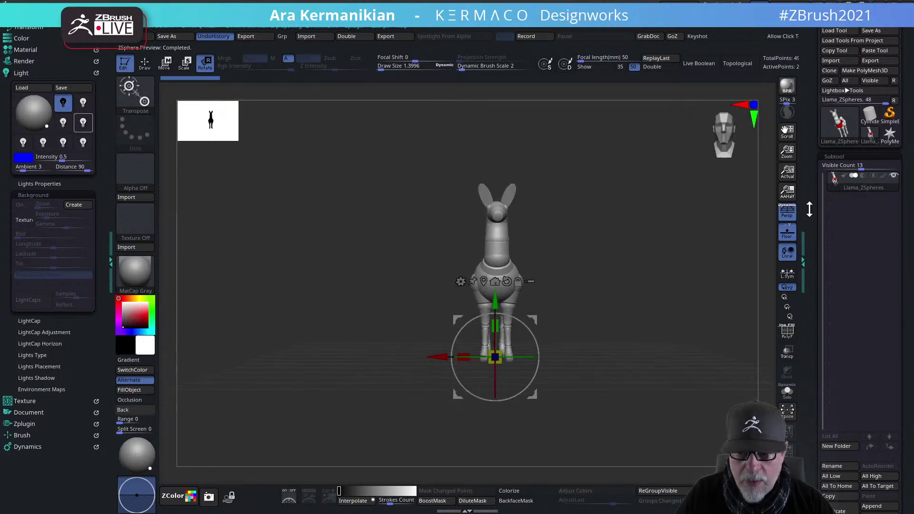
click(788, 212)
alt+drag(637, 264, 603, 244)
mouse_move(582, 174)
alt+mouse_down()
mouse_move(569, 266)
mouse_move(553, 279)
mouse_move(643, 262)
mouse_move(618, 296)
mouse_move(514, 232)
alt+mouse_up()
Return the llama to ZSphere editing in Draw mode and remove both ears from its head
key(q)
key(shift+a)
drag(582, 245, 547, 262)
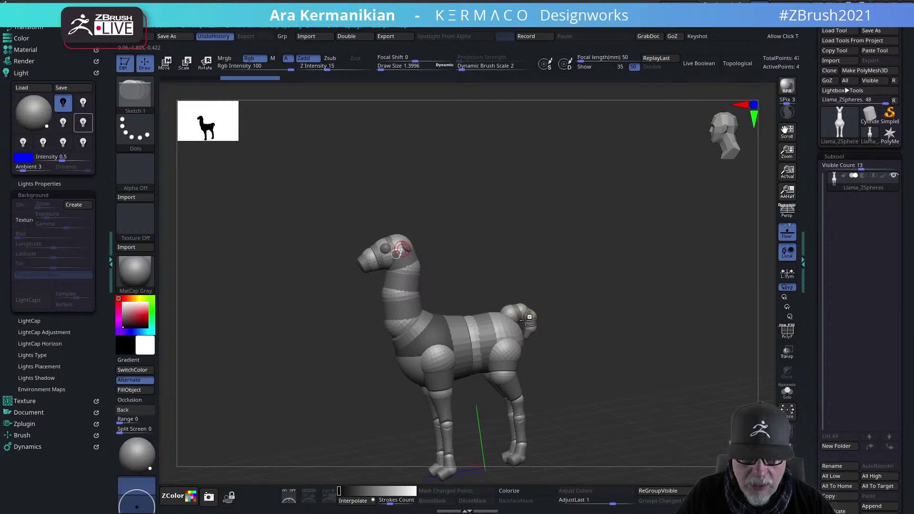
alt+drag(608, 361, 646, 322)
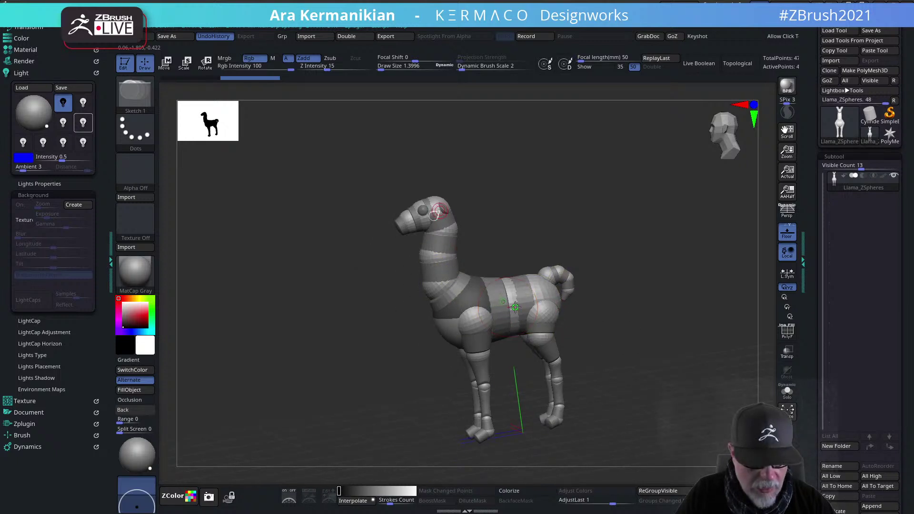
Rotate the llama's ZSphere joints so the body stands upright on its hind legs with the front legs reaching forward
key(r)
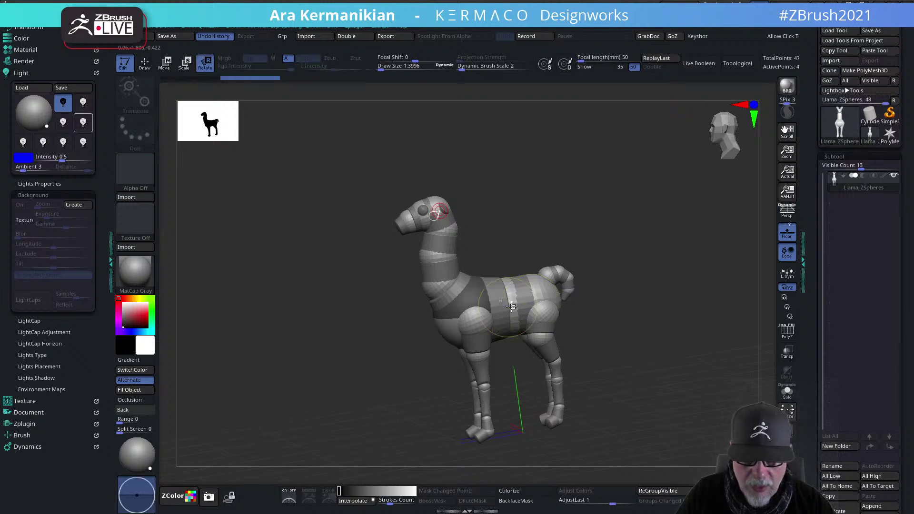
drag(530, 300, 453, 339)
drag(486, 391, 276, 314)
shift+drag(531, 348, 576, 305)
drag(520, 326, 544, 345)
drag(673, 335, 543, 353)
drag(641, 372, 553, 367)
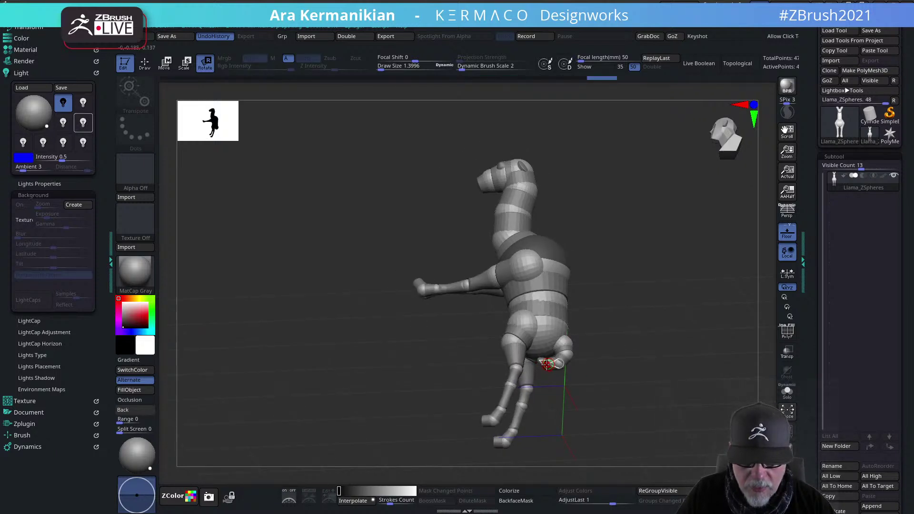
Delete the tail ZSpheres at the rear of the llama's body in Draw mode
mouse_move(651, 409)
mouse_down()
mouse_move(674, 338)
mouse_move(609, 343)
mouse_move(639, 347)
mouse_up()
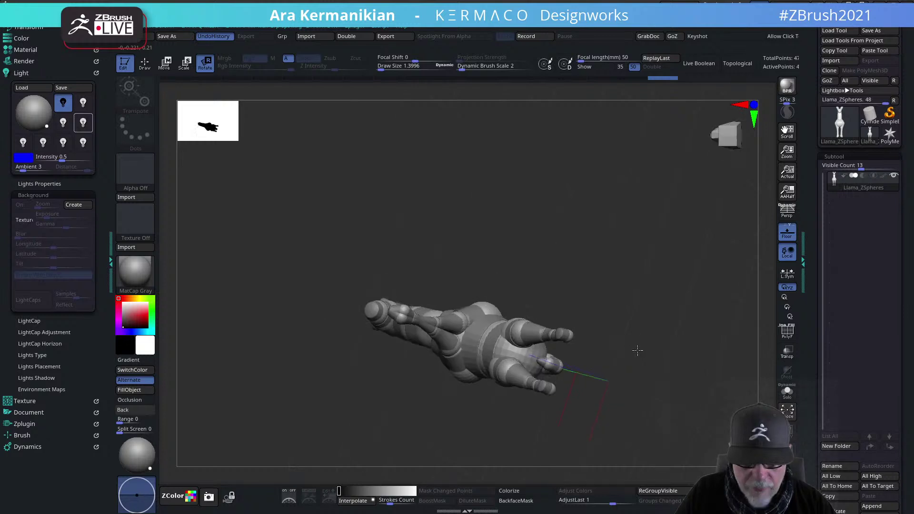
key(q)
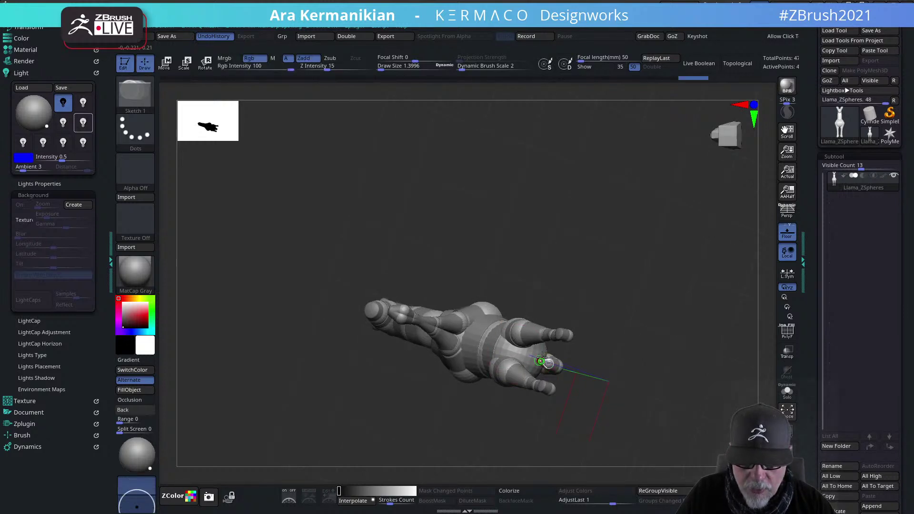
alt+click(558, 366)
drag(675, 345, 562, 381)
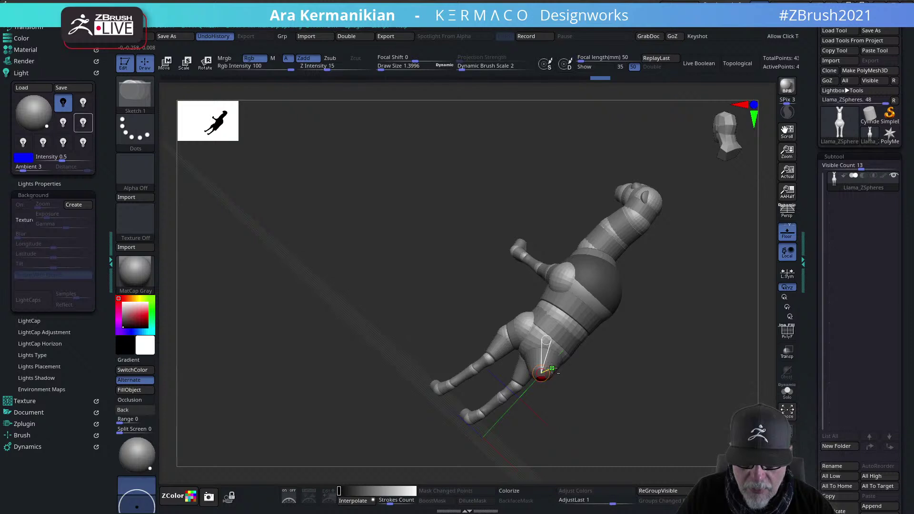
Move the hind-leg ZSpheres in side view to adjust the upright stance of the llama
drag(646, 392, 657, 310)
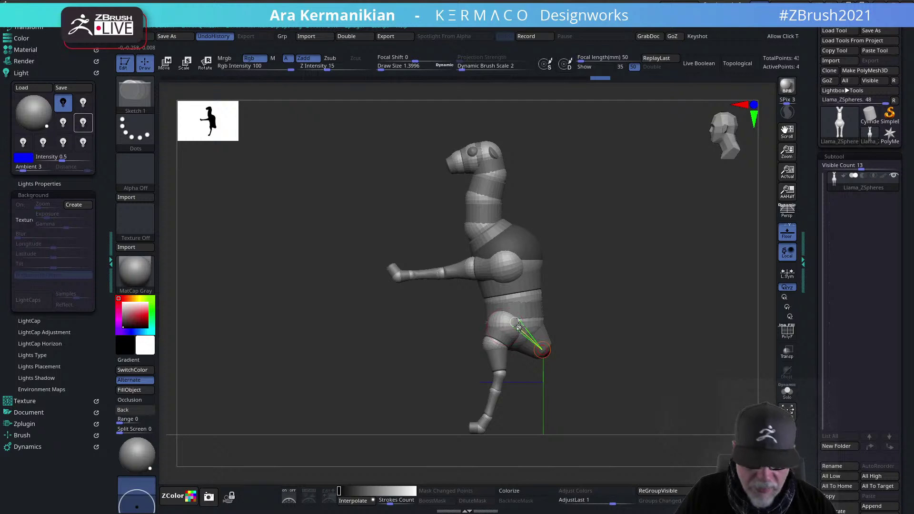
key(w)
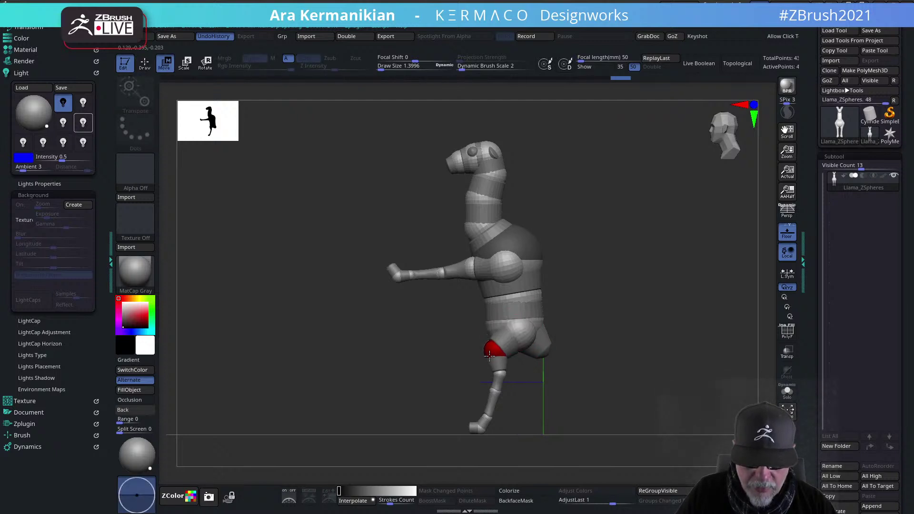
mouse_move(499, 378)
mouse_down()
mouse_move(517, 383)
mouse_move(488, 384)
mouse_move(506, 380)
mouse_up()
Spread the front-leg ZSpheres outward from the shoulders and lower their ends to form arms
shift+drag(632, 396, 545, 322)
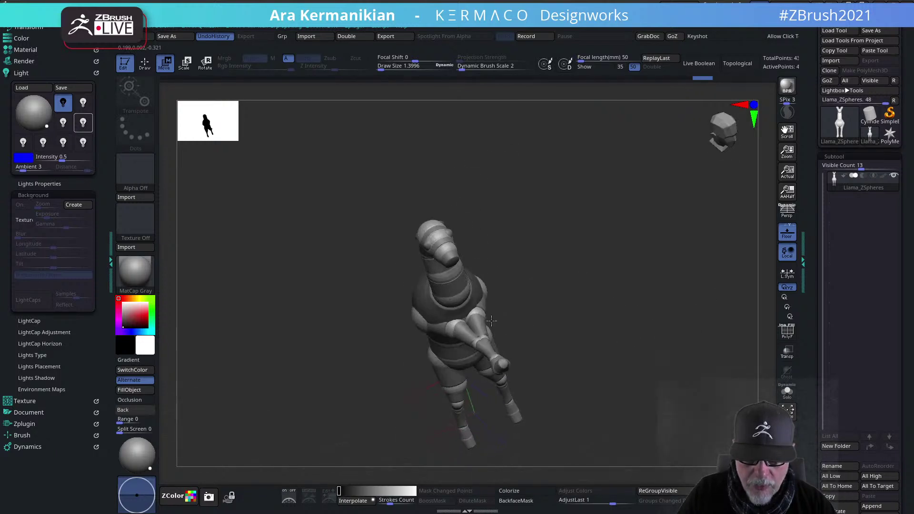
drag(440, 327, 415, 359)
drag(684, 327, 699, 295)
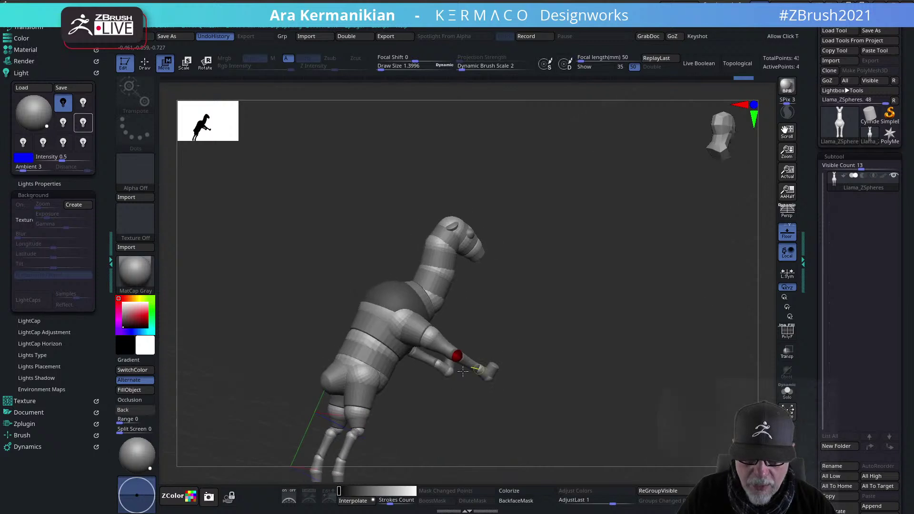
drag(492, 369, 493, 385)
Bend the neck forward by moving the head and neck ZSpheres so the snout points ahead and downward
drag(571, 343, 548, 295)
drag(544, 244, 523, 262)
mouse_move(480, 235)
mouse_down()
mouse_move(471, 246)
mouse_move(499, 263)
mouse_move(449, 264)
mouse_move(439, 279)
mouse_up()
key(ctrl+z)
drag(497, 251, 493, 263)
drag(590, 248, 664, 255)
drag(532, 294, 511, 275)
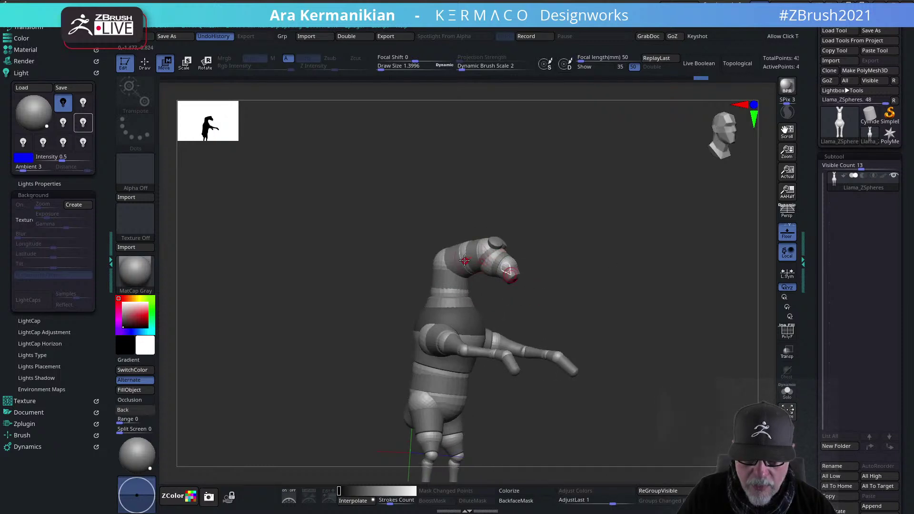
drag(597, 283, 513, 260)
drag(609, 261, 430, 283)
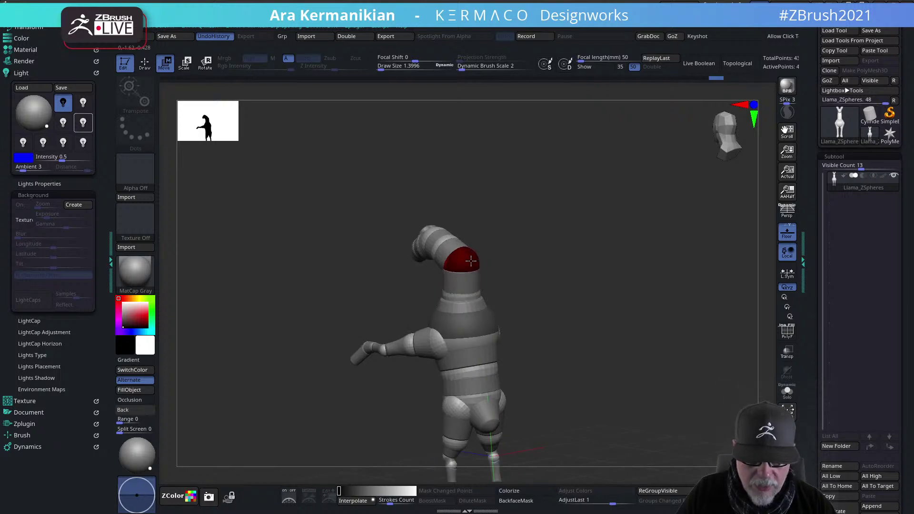
Add a ZSphere at the back of the neck bend and pull it out backward into a crest
key(q)
mouse_move(541, 268)
mouse_down()
mouse_move(593, 270)
mouse_move(482, 251)
mouse_up()
key(w)
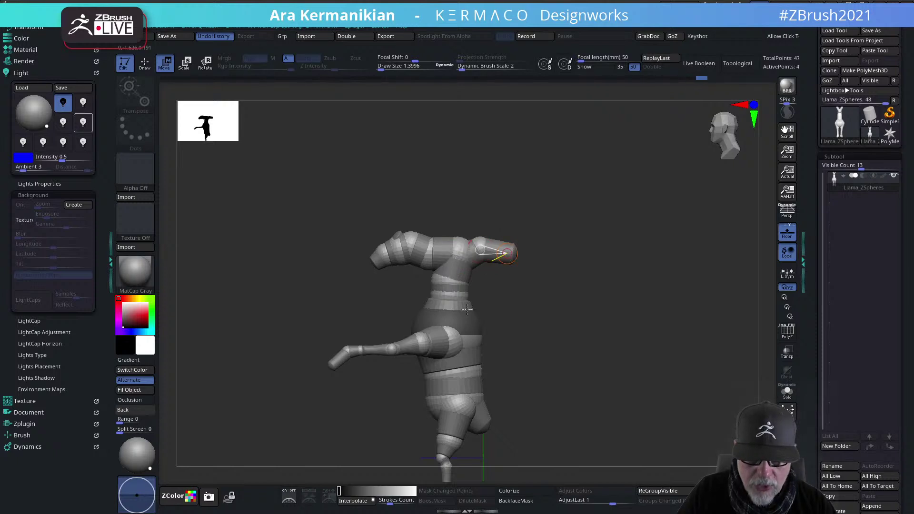
Adjust the shoulder and arm ZSpheres and delete the hoof ZSpheres at the ends of both arms
drag(457, 334, 458, 316)
drag(567, 308, 579, 339)
drag(456, 379, 465, 389)
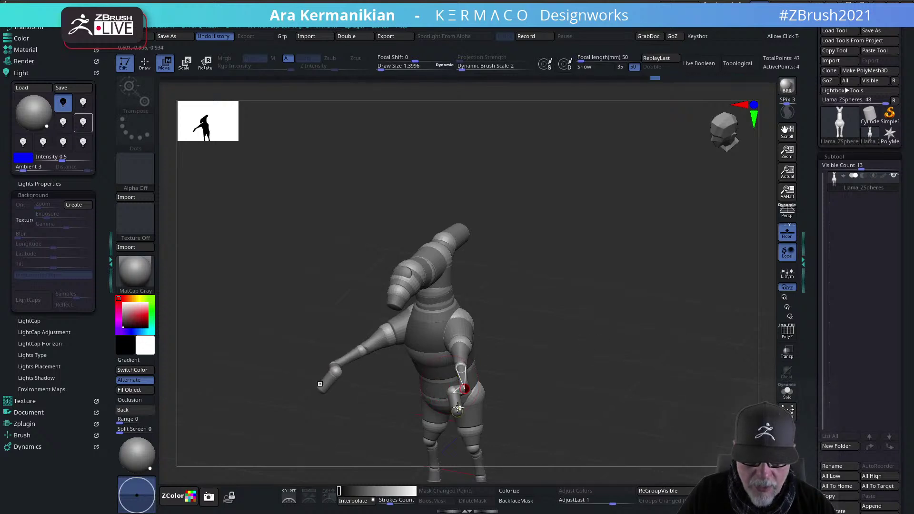
key(q)
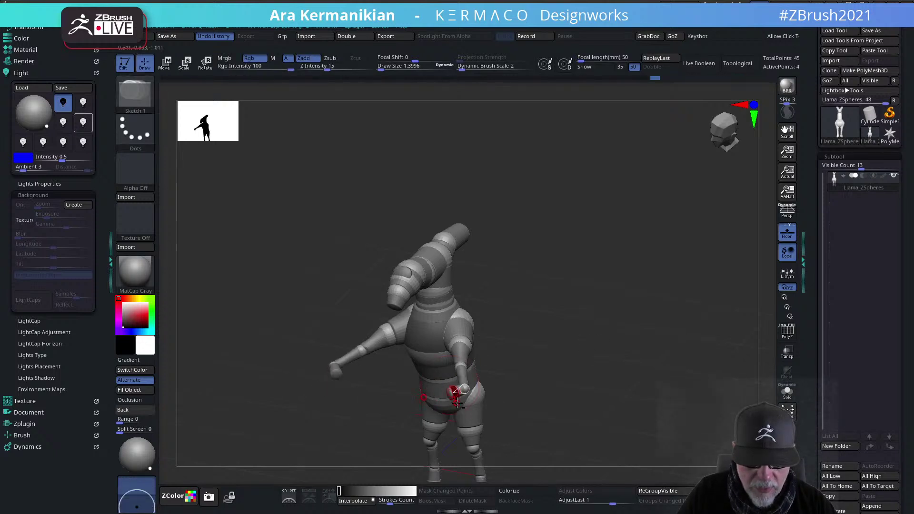
mouse_move(569, 371)
mouse_down()
mouse_move(627, 343)
mouse_move(576, 302)
mouse_move(617, 313)
mouse_move(599, 314)
mouse_move(631, 343)
mouse_move(615, 320)
mouse_up()
alt+click(575, 356)
Move the arm ZSpheres so the arms angle forward and down, and shift the torso ZSpheres into a forward hunch
key(w)
mouse_move(560, 293)
mouse_down()
mouse_move(563, 313)
mouse_move(553, 301)
mouse_move(557, 310)
mouse_up()
drag(693, 281, 642, 278)
drag(551, 298, 578, 320)
drag(691, 320, 603, 330)
drag(675, 316, 632, 336)
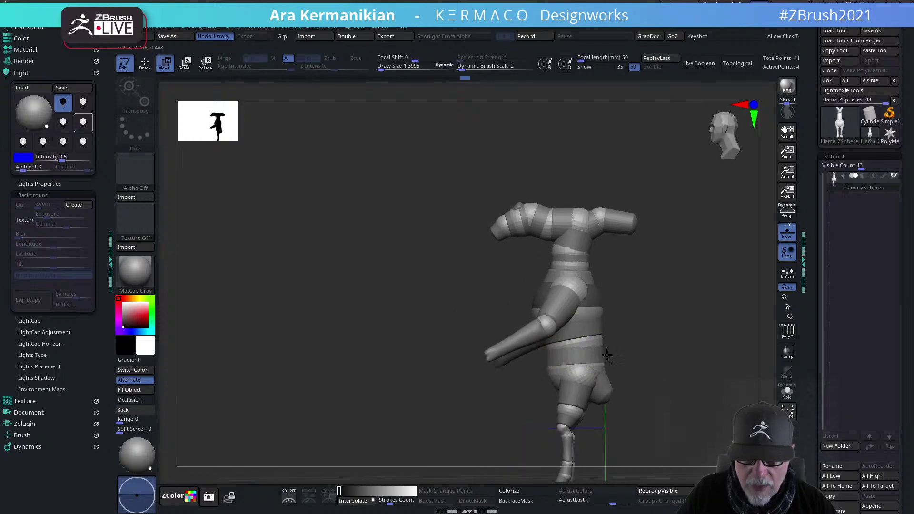
drag(586, 358, 551, 389)
drag(656, 340, 487, 248)
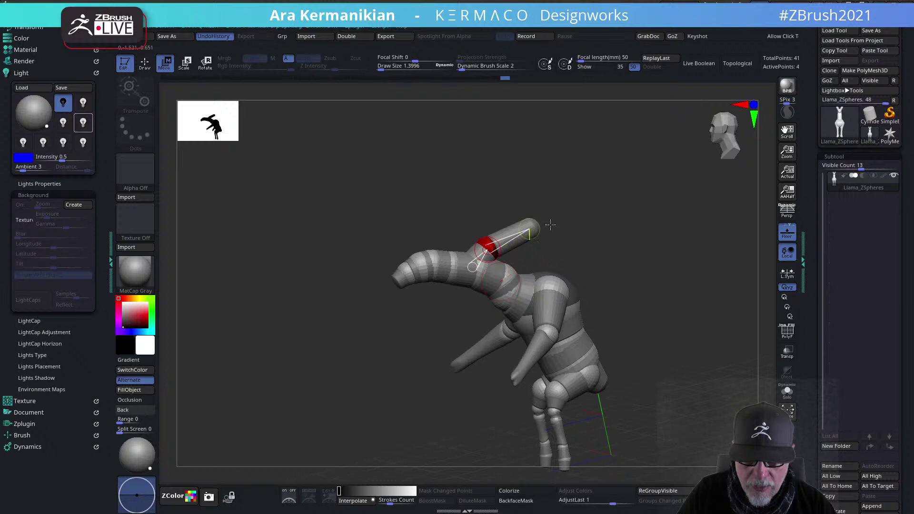
Delete the crest ZSpheres behind the head in Draw mode
key(q)
alt+click(529, 229)
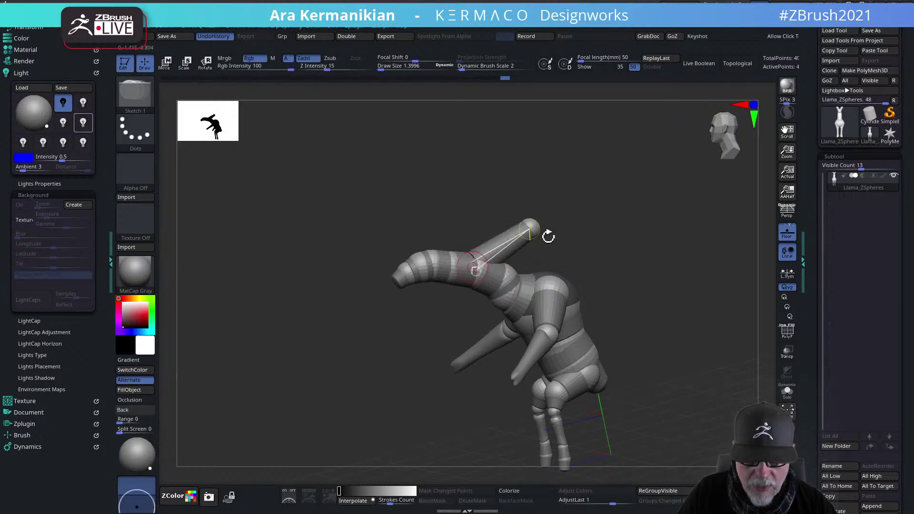
mouse_move(634, 242)
mouse_down()
mouse_move(609, 241)
mouse_move(619, 242)
mouse_up()
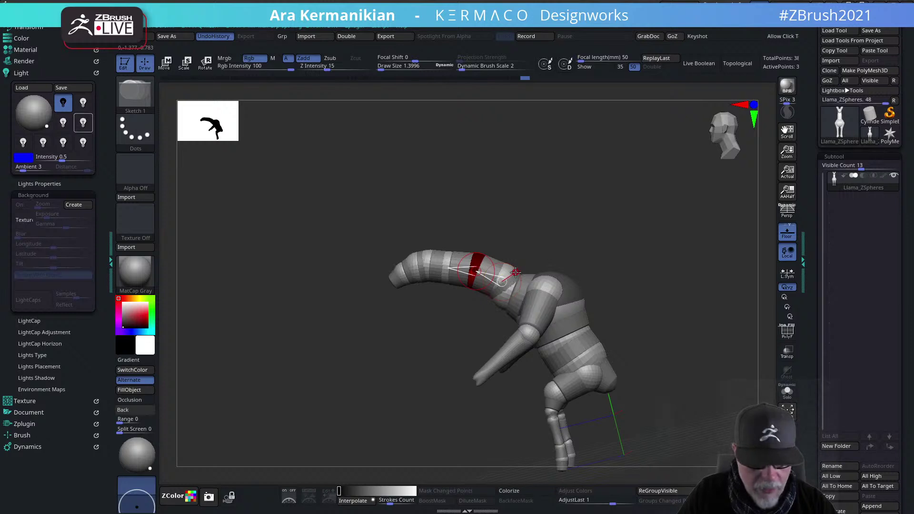
Reshape the neck and head ZSpheres into a compact forward curve and adjust the shoulders and elbows
key(e)
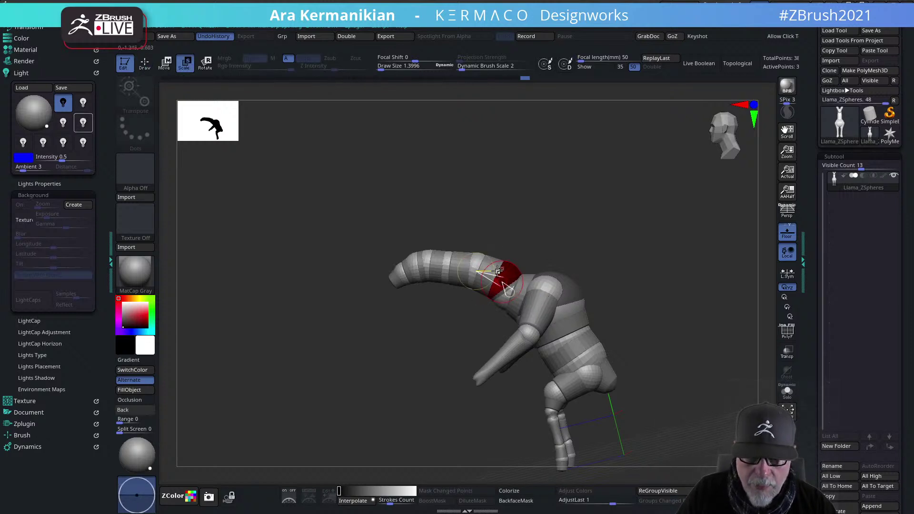
key(w)
drag(510, 298, 428, 258)
drag(569, 247, 649, 245)
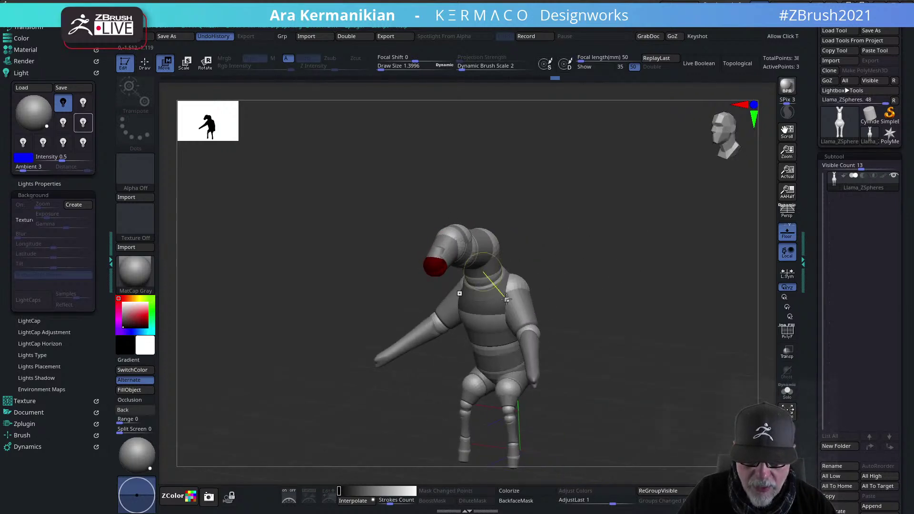
drag(521, 303, 522, 308)
mouse_move(532, 361)
mouse_down()
mouse_move(523, 360)
mouse_move(539, 350)
mouse_up()
drag(637, 338, 580, 340)
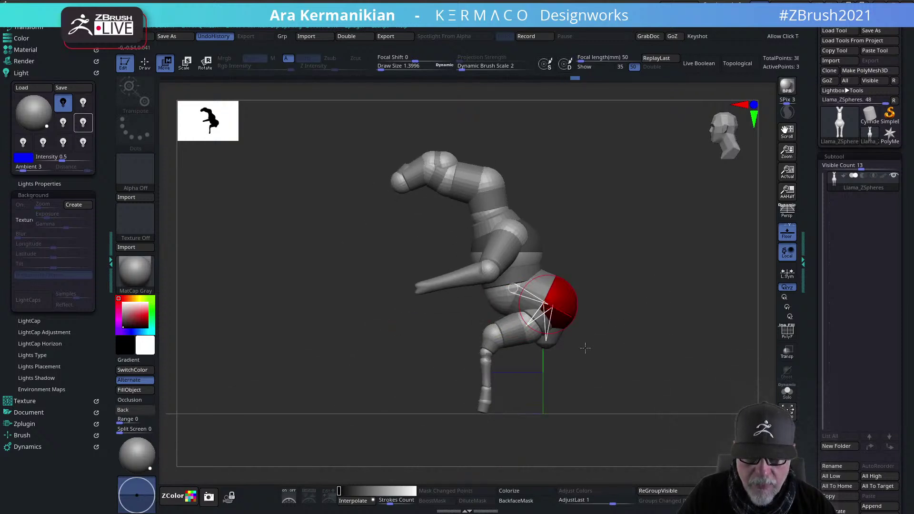
Reposition the hip and hind-leg ZSpheres so the legs stand wider apart beneath the body
drag(508, 330, 578, 304)
drag(682, 318, 645, 304)
mouse_move(471, 317)
mouse_down()
mouse_move(492, 301)
mouse_move(485, 308)
mouse_up()
drag(698, 304, 428, 289)
drag(534, 276, 643, 279)
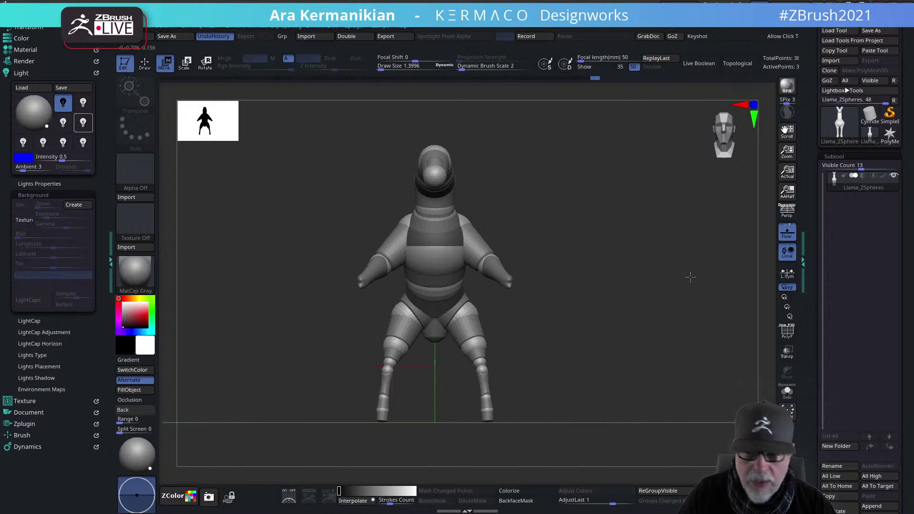
Preview the figure's adaptive skin from the front and from a three-quarter view
key(a)
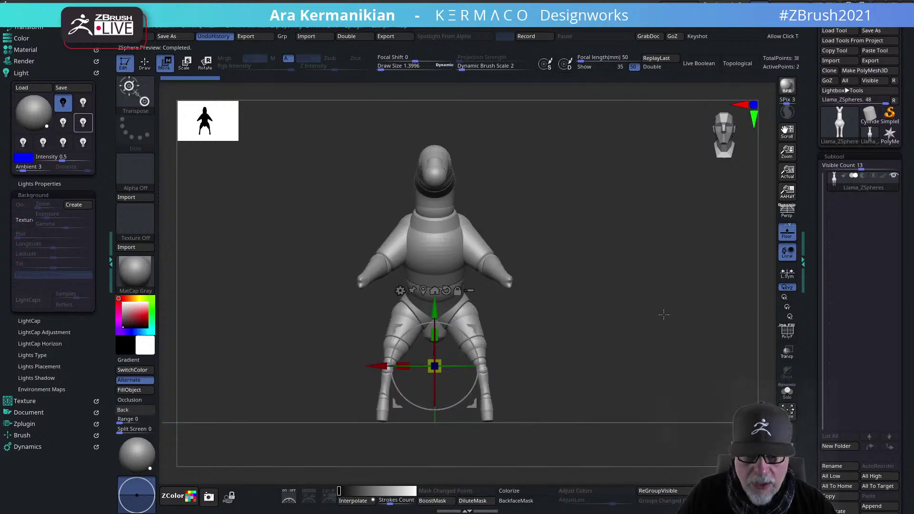
drag(646, 319, 649, 316)
key(a)
key(a)
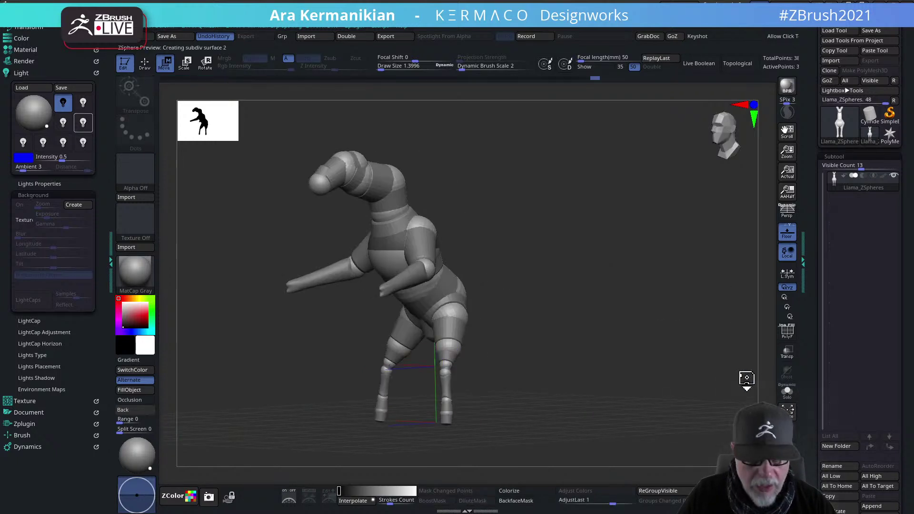
Make an Adaptive Skin mesh from the reshaped ZSphere figure
scroll(862, 286, down, 10)
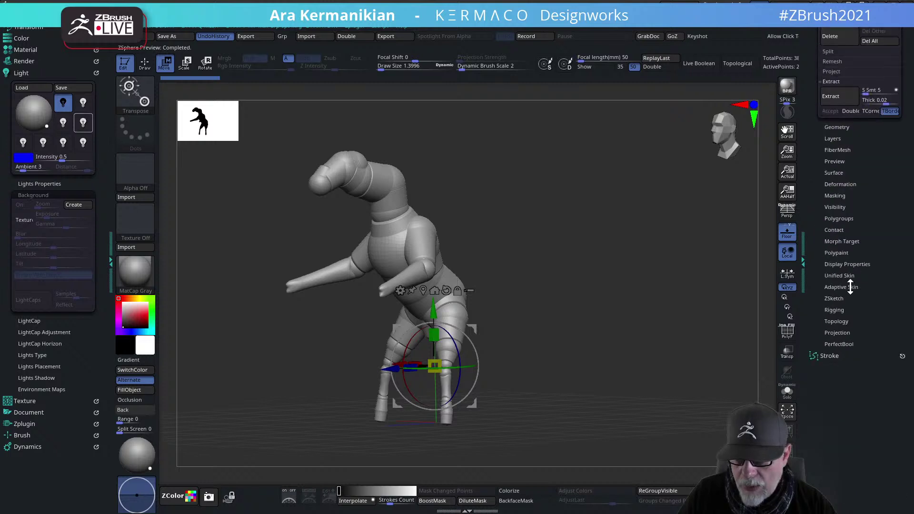
click(841, 287)
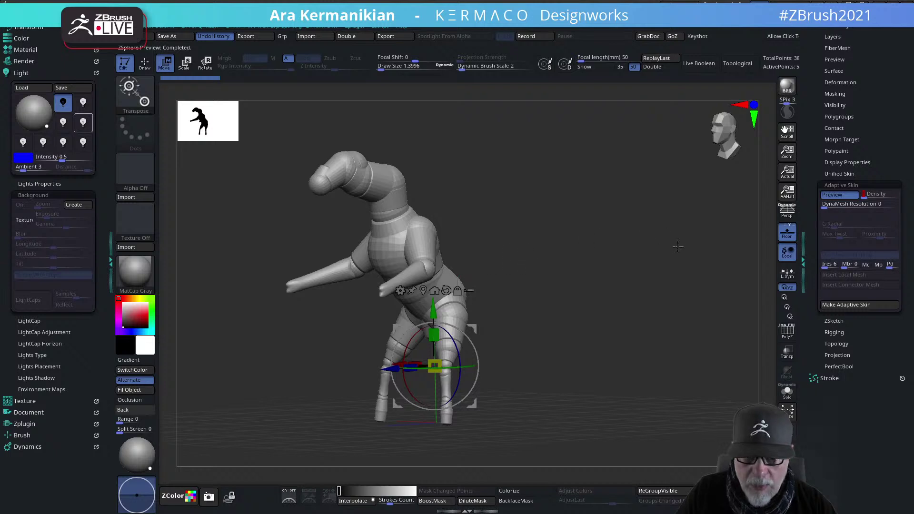
click(848, 306)
drag(823, 201, 777, 286)
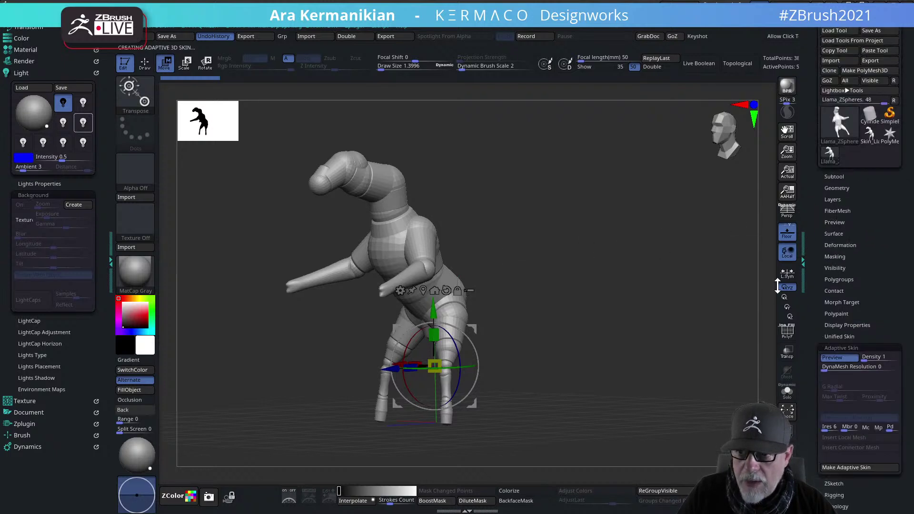
Switch to the Skin_Llama_ZSpheres tool and check its mesh from the front and side
click(869, 134)
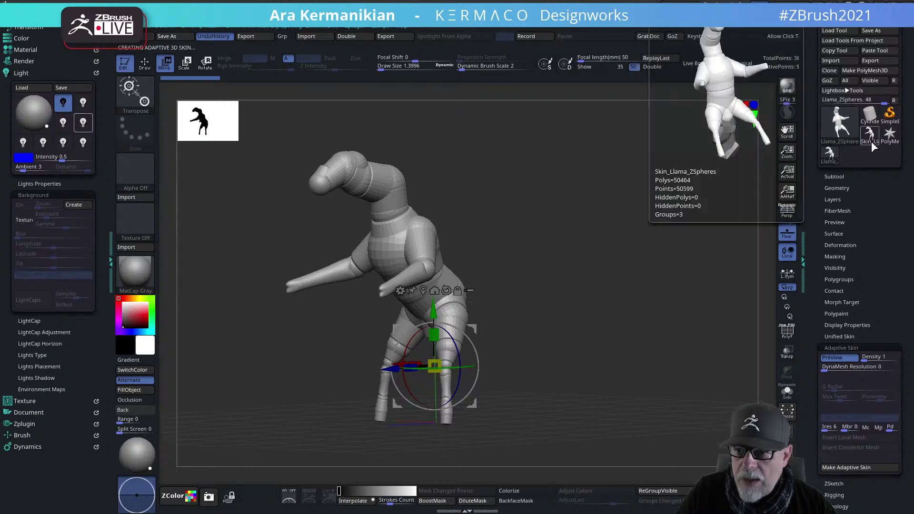
drag(526, 275, 710, 300)
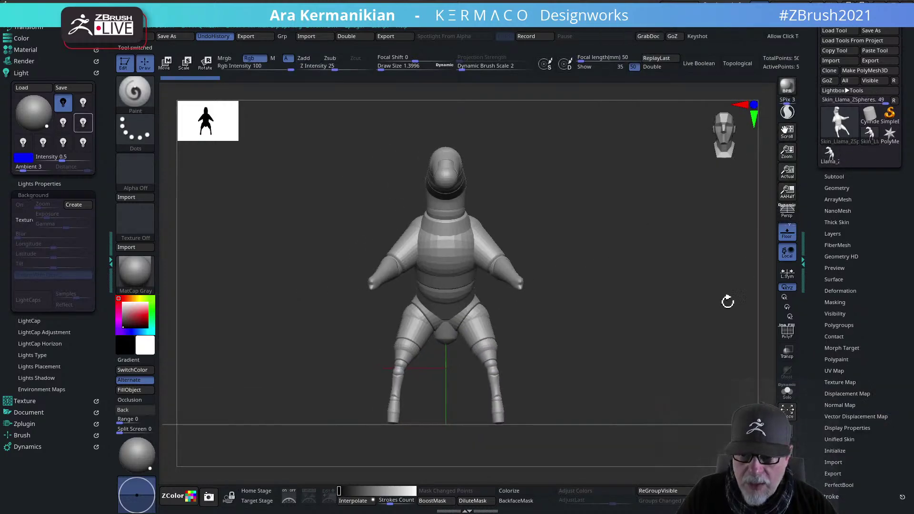
click(788, 333)
click(788, 333)
drag(578, 327, 572, 309)
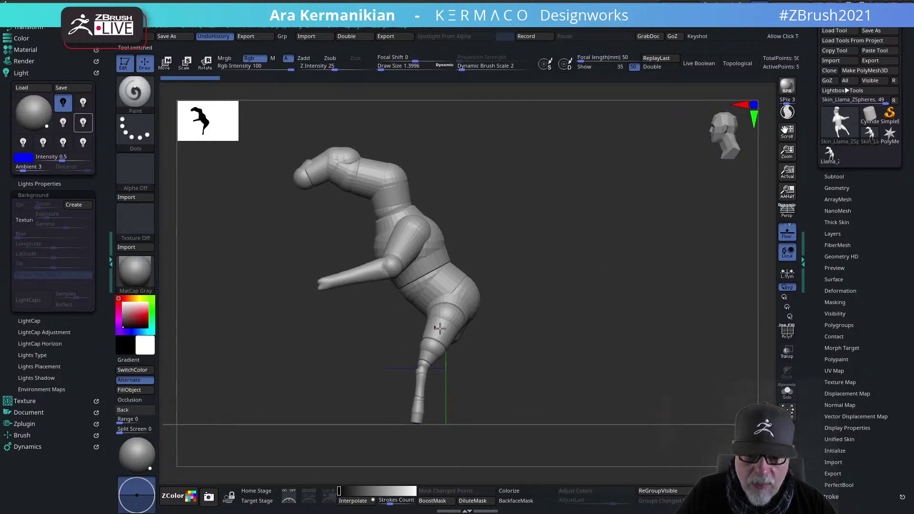
Convert the skinned figure to a DynaMesh at resolution 128
key(ctrl+1)
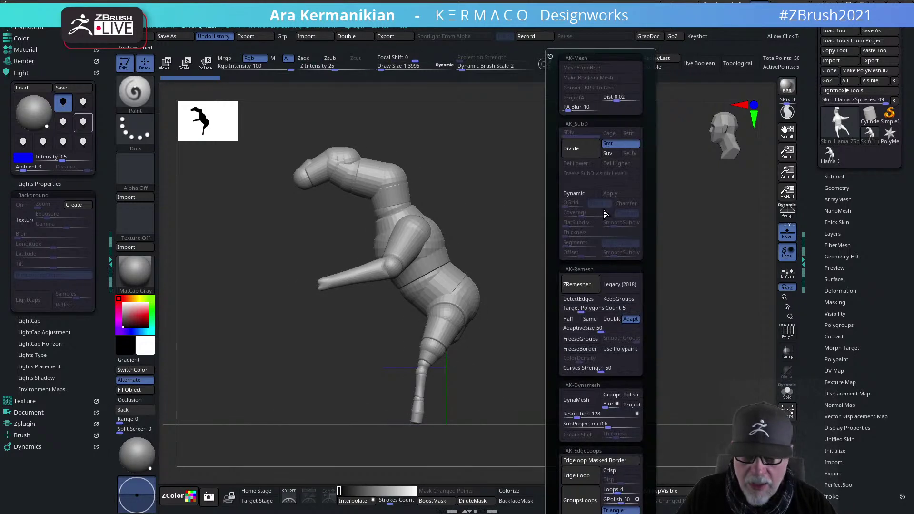
click(577, 402)
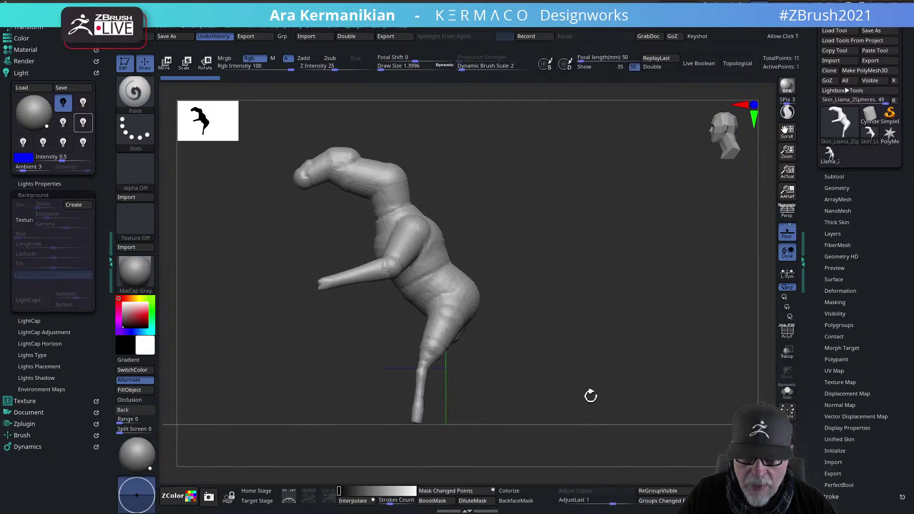
drag(539, 263, 427, 232)
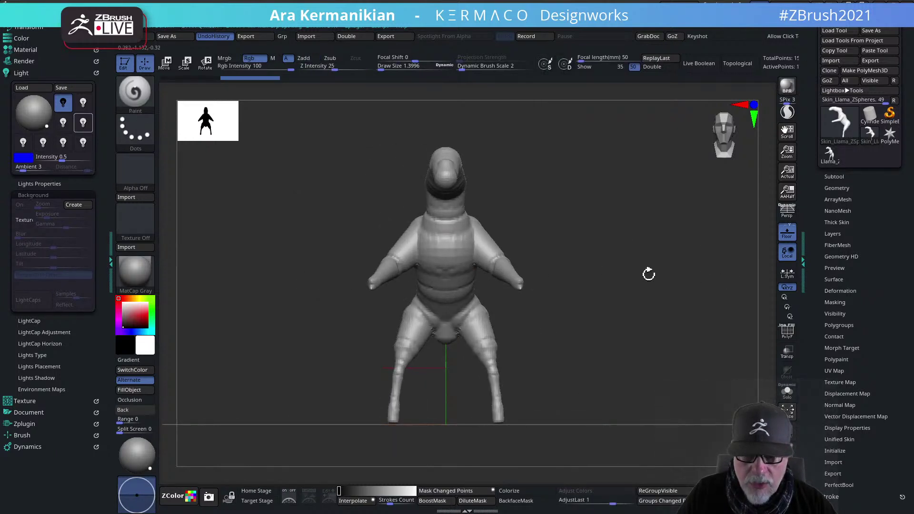
Display the polyframe and merge the whole figure into a single polygroup
key(w)
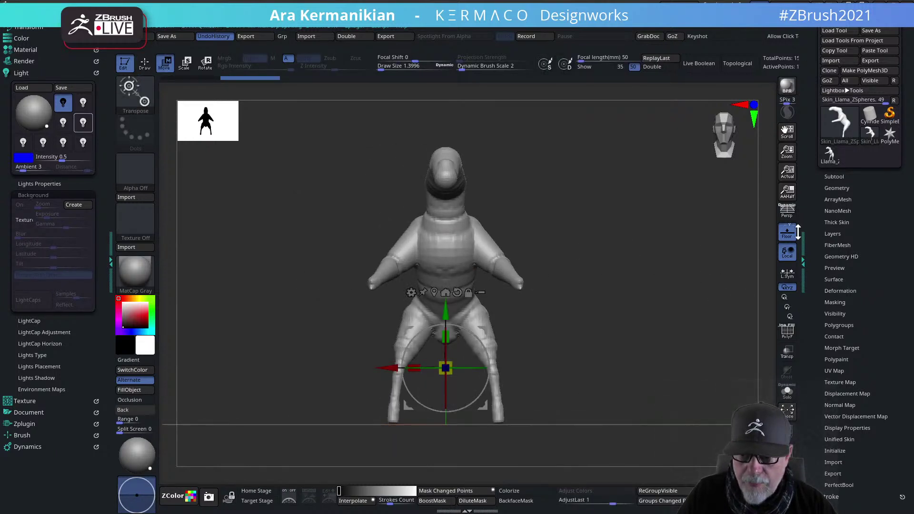
click(787, 335)
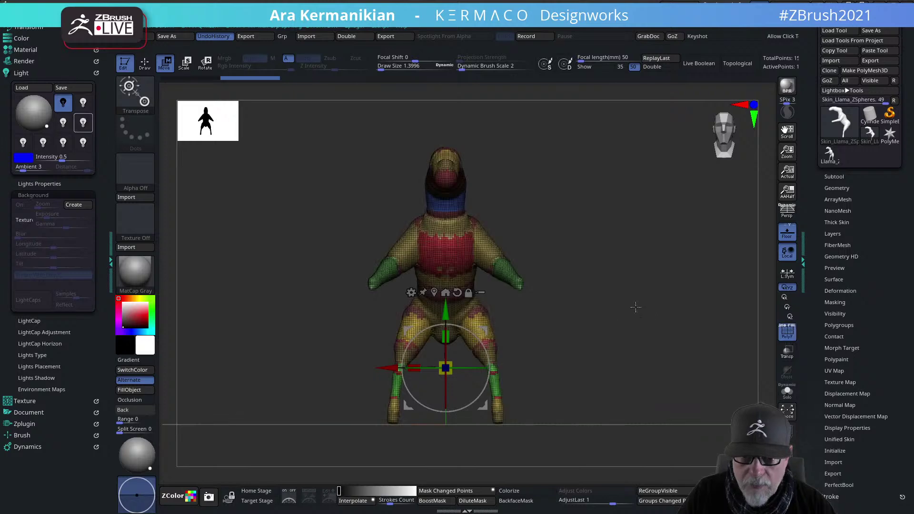
drag(562, 267, 624, 304)
key(ctrl)
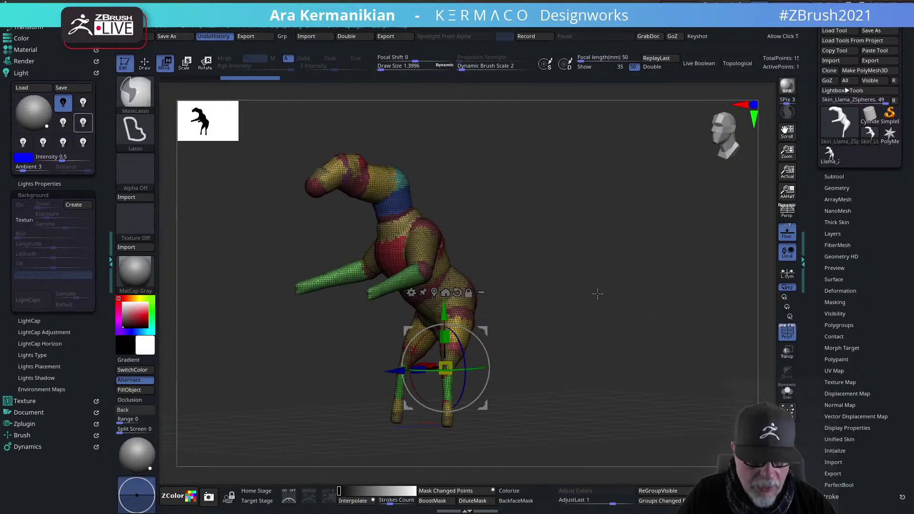
key(ctrl+w)
shift+drag(583, 293, 548, 283)
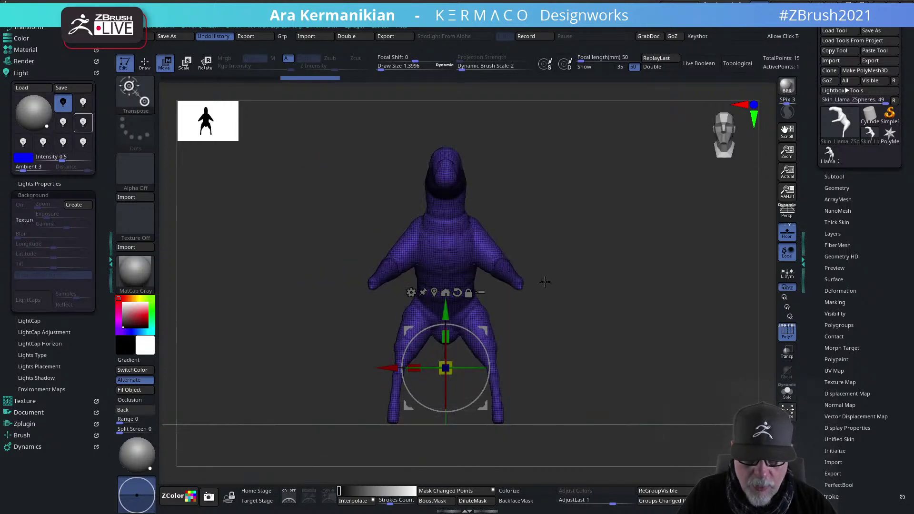
Set up the ClayTubes brush for drawing at size 40.96 with Sculptris Pro active and the polyframe hidden
key(q)
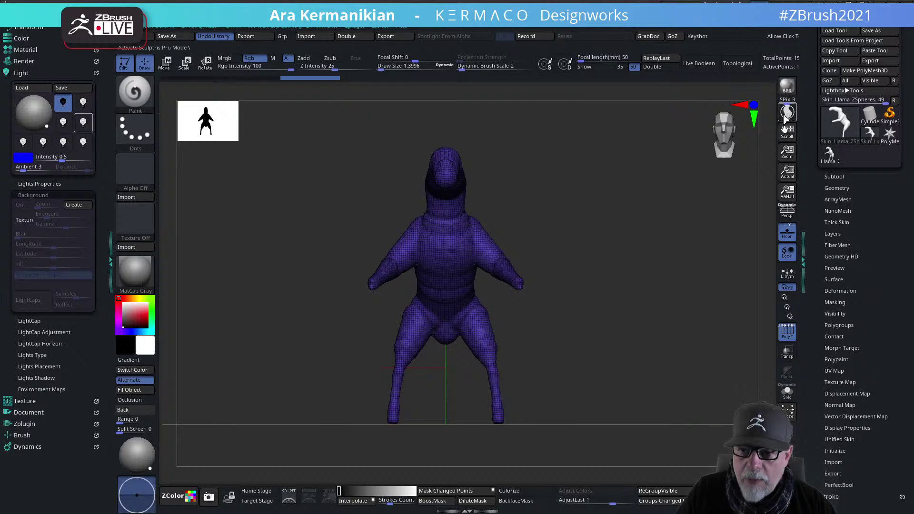
drag(537, 245, 491, 244)
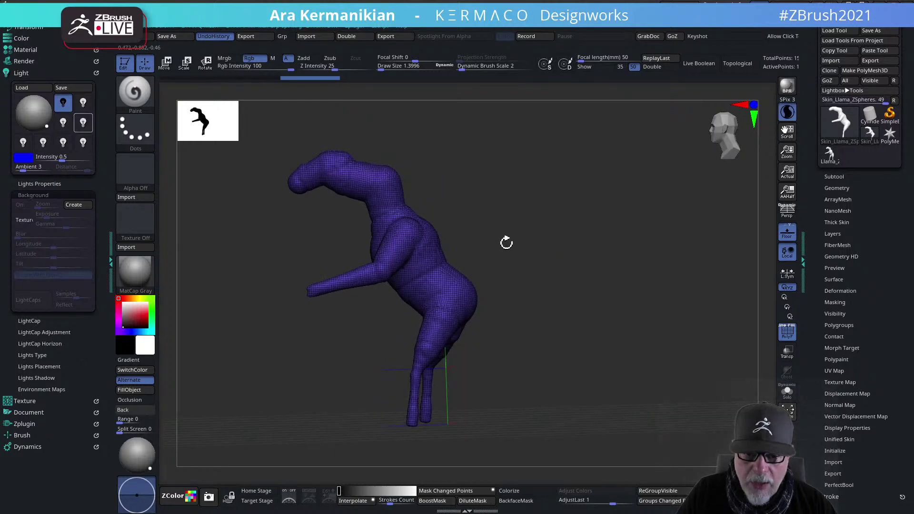
key(b)
key(c)
key(t)
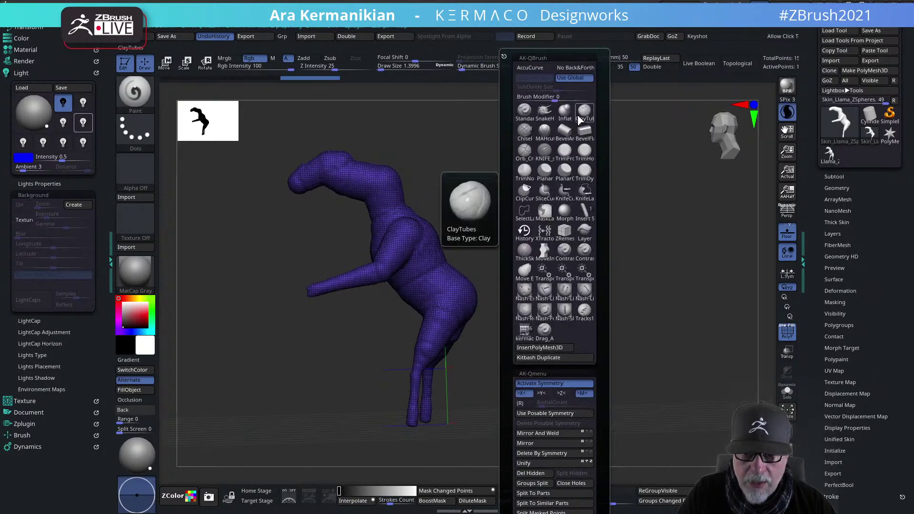
key(s)
drag(406, 241, 418, 241)
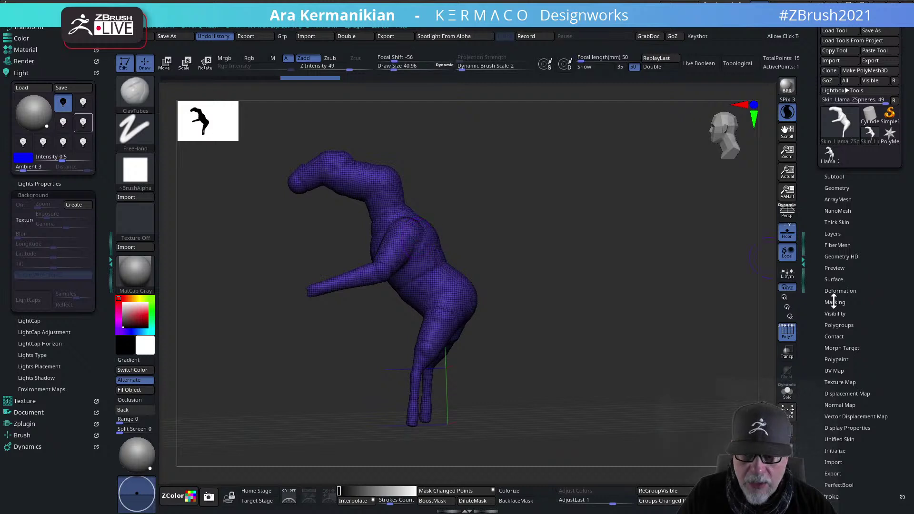
key(shift+f)
drag(607, 306, 571, 286)
Build up clay on the neck, back and legs with ClayTubes at a draw size of about 55
key(s)
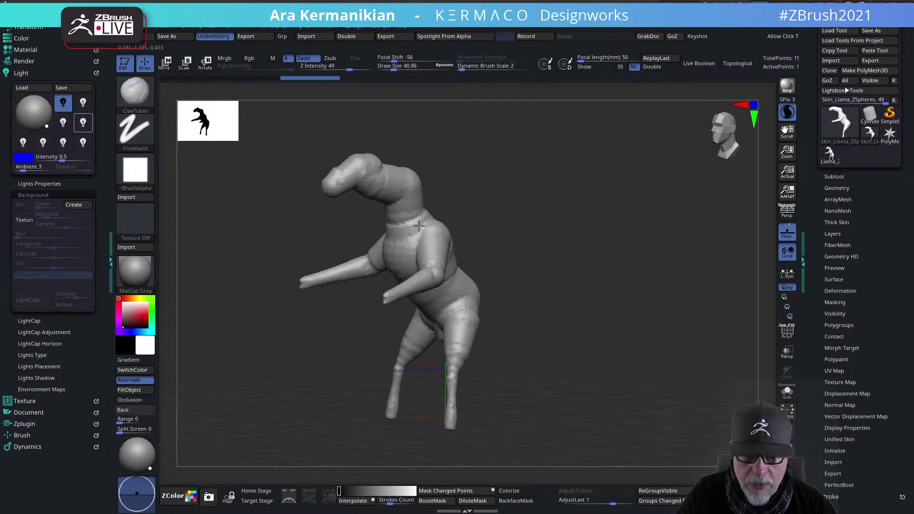
mouse_move(427, 229)
mouse_down()
mouse_move(418, 235)
mouse_move(425, 239)
mouse_move(509, 217)
mouse_up()
key(s)
drag(440, 195, 441, 190)
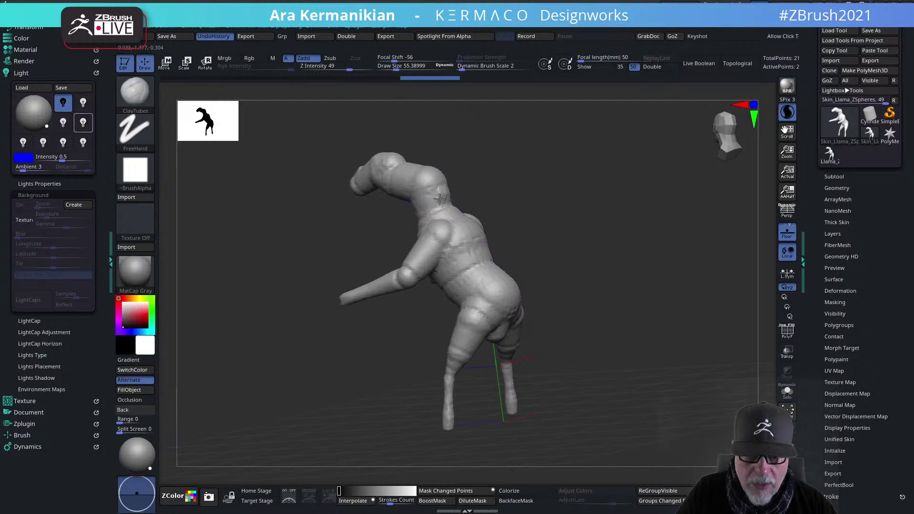
drag(409, 165, 413, 168)
mouse_move(582, 251)
mouse_down()
mouse_move(587, 286)
mouse_move(571, 286)
mouse_up()
drag(478, 344, 459, 344)
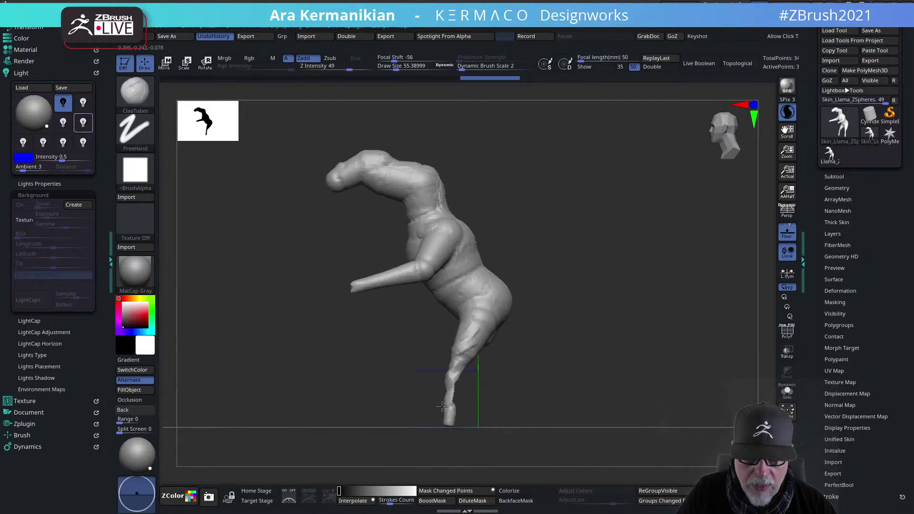
shift+drag(502, 373, 481, 373)
Thicken both legs with the Inflat brush at a draw size of about 87
key(ctrl)
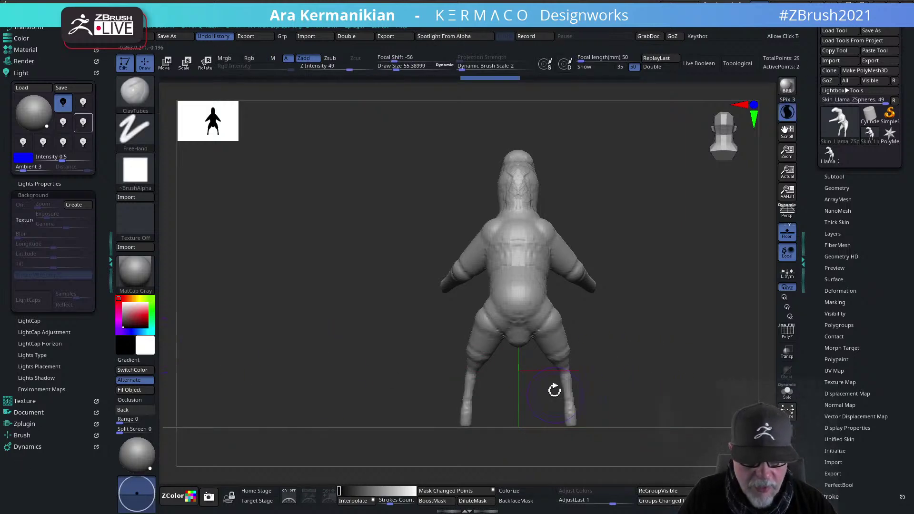
key(ctrl+q)
key(ctrl+q)
click(522, 111)
click(522, 114)
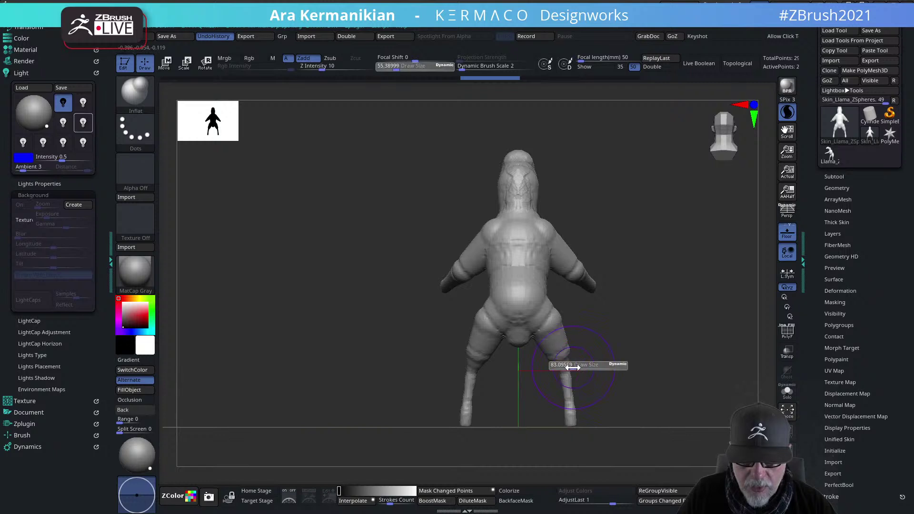
mouse_move(558, 426)
mouse_down()
mouse_move(568, 388)
mouse_move(548, 317)
mouse_up()
drag(428, 352, 570, 357)
right_drag(569, 358, 619, 281)
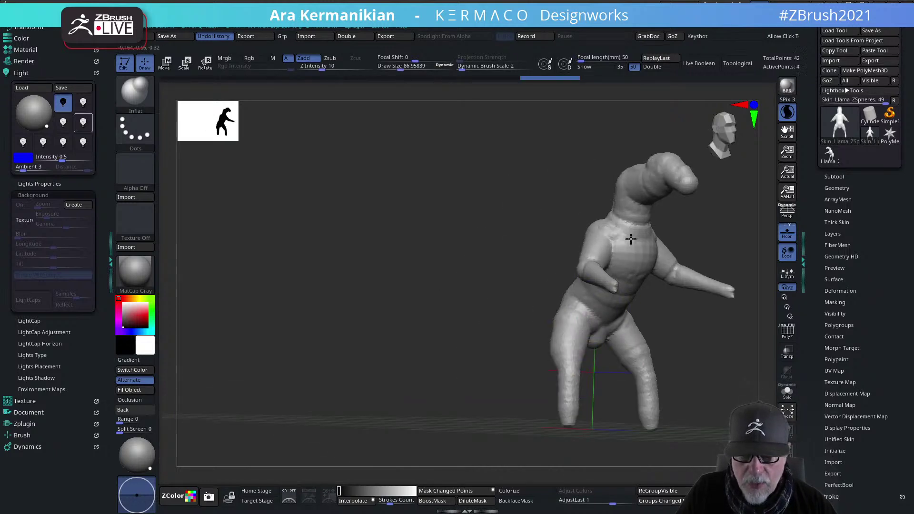
Inflate the neck, torso and lower legs to give the figure more volume
right_drag(611, 330, 547, 205)
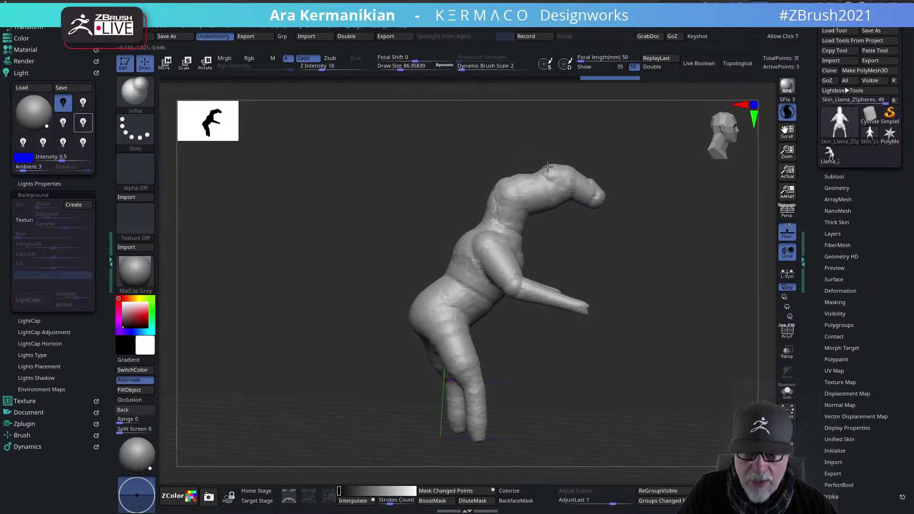
mouse_move(515, 208)
mouse_down()
mouse_move(491, 225)
mouse_move(502, 266)
mouse_move(486, 285)
mouse_up()
drag(452, 310, 468, 448)
drag(596, 341, 664, 292)
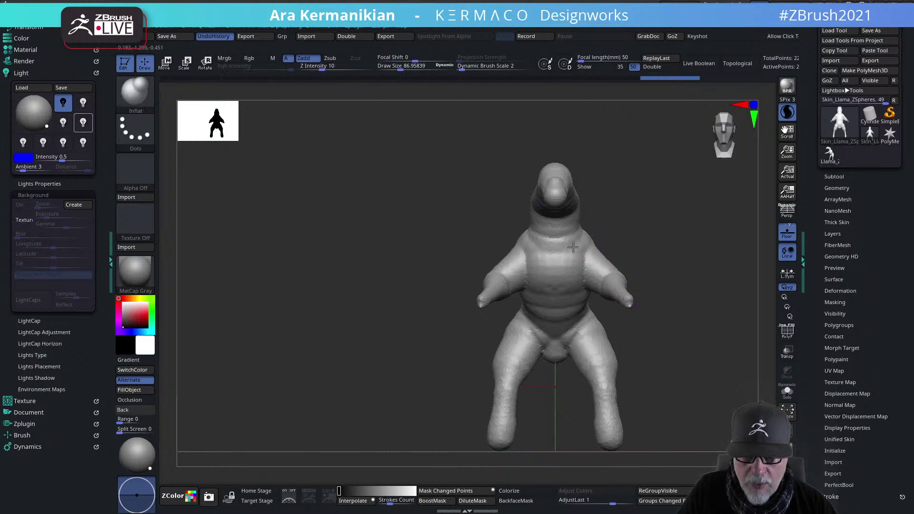
alt+drag(709, 269, 613, 263)
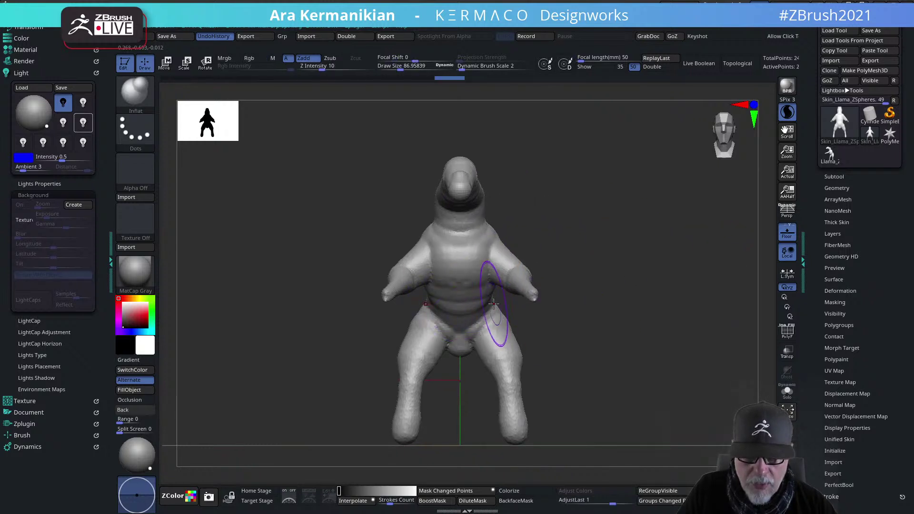
Smooth the sides of the waist and fill out the back with the Inflat brush
mouse_move(496, 296)
shift+mouse_down()
mouse_move(431, 305)
mouse_move(481, 309)
mouse_move(484, 343)
mouse_move(490, 337)
shift+mouse_up()
drag(634, 357, 547, 350)
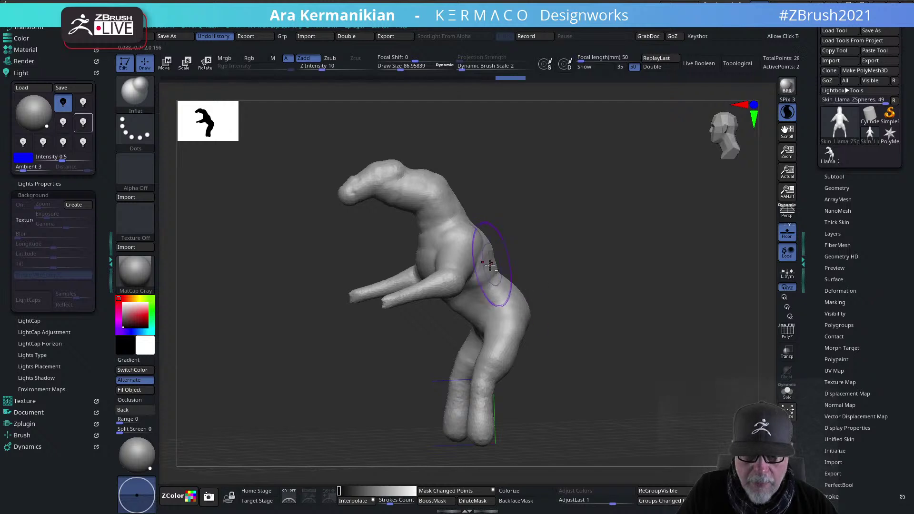
right_drag(626, 277, 491, 266)
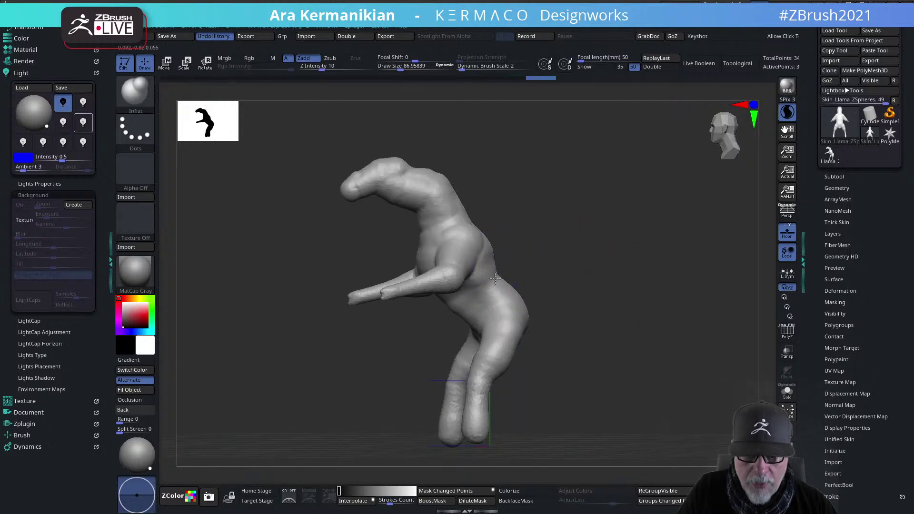
drag(493, 242, 505, 272)
Build up the neck, chest and shoulders with the ClayTubes brush
key(b)
key(c)
key(t)
right_drag(429, 209, 455, 214)
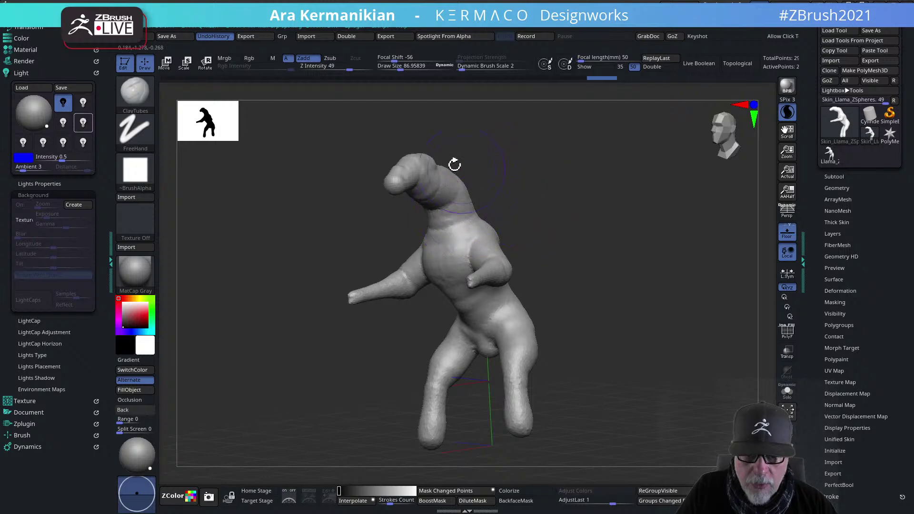
right_drag(469, 173, 452, 179)
mouse_move(505, 192)
right_down()
mouse_move(534, 280)
mouse_move(483, 286)
right_up()
drag(448, 274, 449, 242)
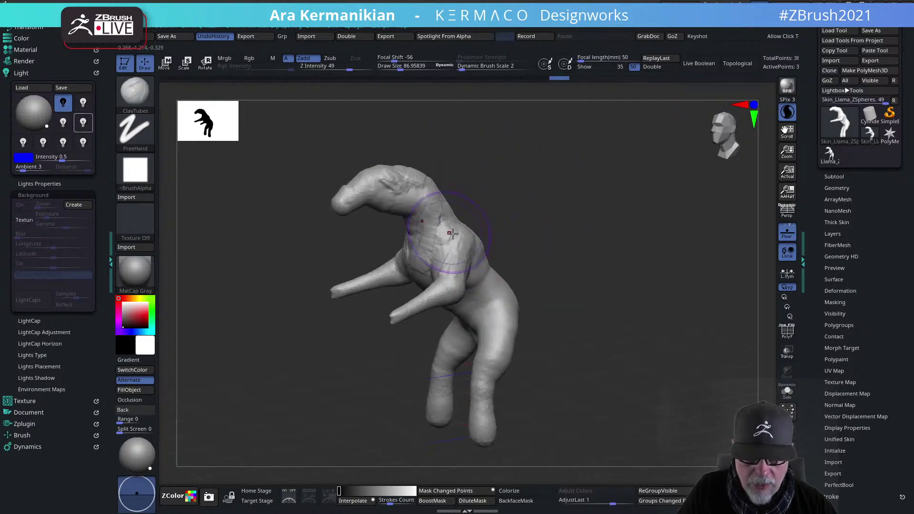
right_drag(449, 242, 604, 260)
right_drag(422, 255, 609, 233)
Reshape the torso with the Move brush at size 94.95 and smooth the arms into the shoulders and the legs thinner
key(b)
key(m)
key(v)
key(s)
drag(392, 261, 432, 243)
mouse_move(487, 303)
mouse_down()
mouse_move(559, 302)
mouse_move(533, 286)
mouse_up()
shift+drag(380, 302, 378, 285)
shift+drag(418, 351, 402, 391)
mouse_move(457, 362)
shift+mouse_down()
mouse_move(504, 330)
mouse_move(486, 316)
shift+mouse_up()
mouse_move(405, 266)
mouse_down()
mouse_move(415, 274)
mouse_move(383, 245)
mouse_up()
key(s)
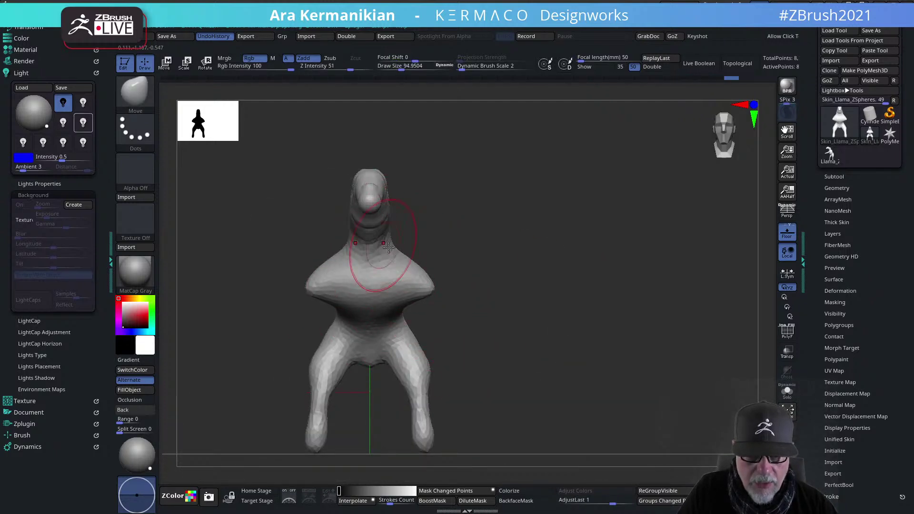
Smooth the neck and shoulders and bend the snout downward with the Move brush
drag(588, 240, 568, 208)
mouse_move(413, 242)
shift+mouse_down()
mouse_move(505, 190)
mouse_move(513, 203)
mouse_move(491, 209)
mouse_move(496, 219)
shift+mouse_up()
mouse_move(686, 200)
mouse_down()
mouse_move(641, 192)
mouse_move(543, 205)
mouse_move(588, 259)
mouse_up()
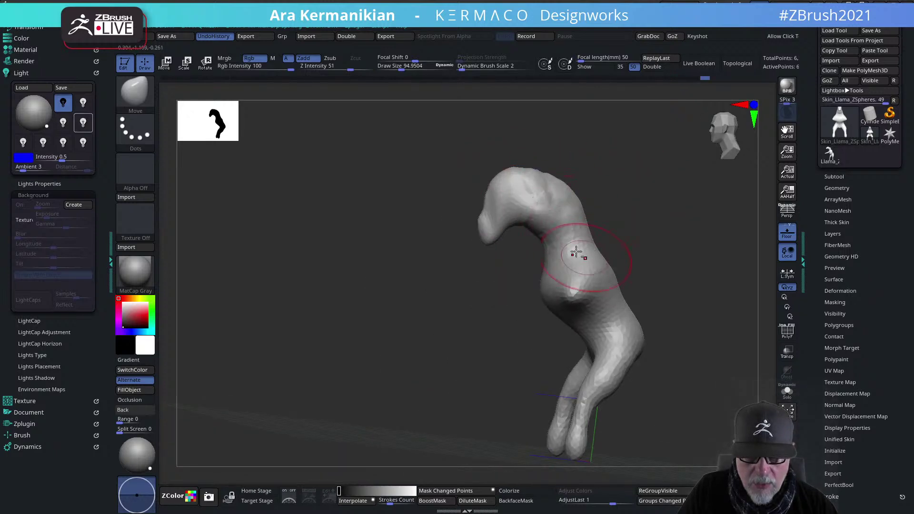
drag(477, 219, 485, 223)
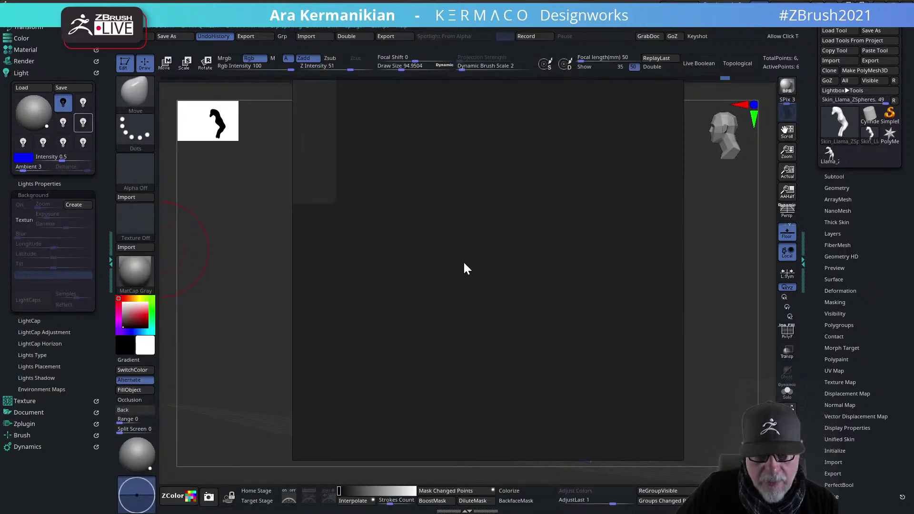
Examine the biomechanical artwork, creature designs and skull images on the reference board
scroll(347, 203, up, 8)
scroll(491, 169, down, 3)
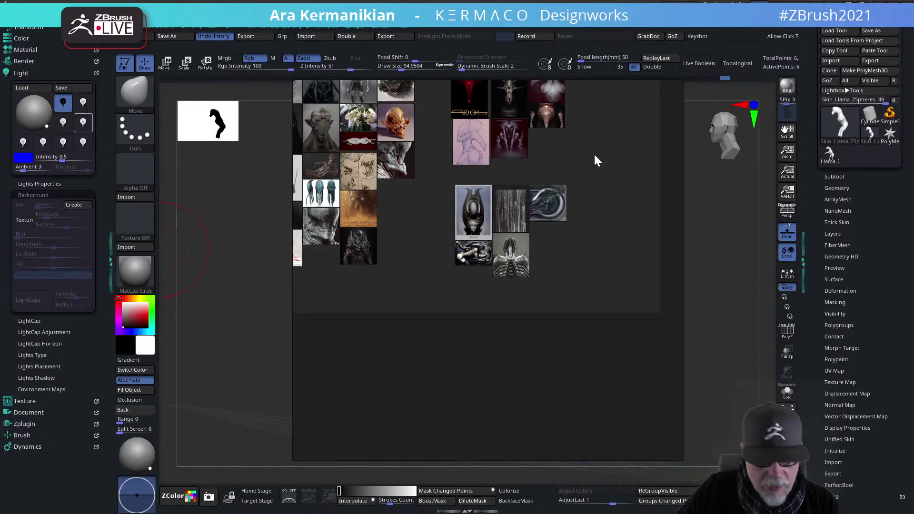
scroll(519, 152, up, 4)
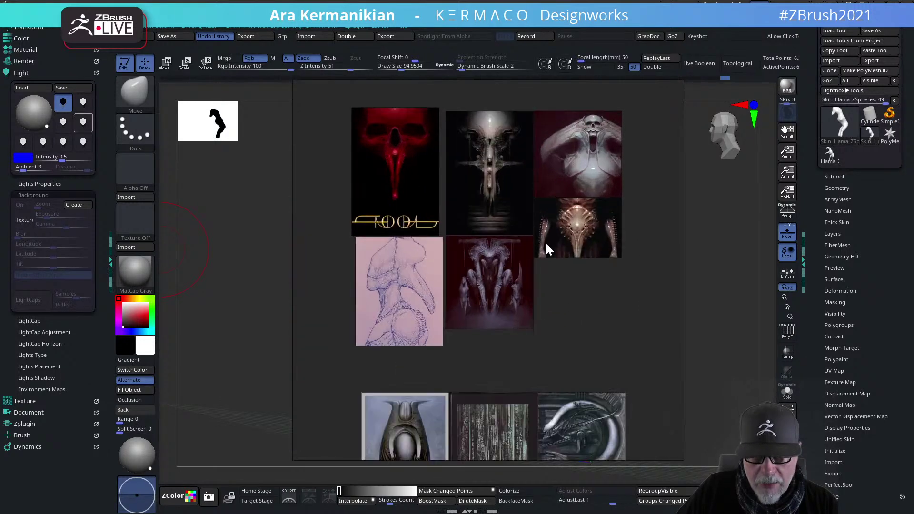
scroll(546, 242, up, 2)
scroll(602, 190, down, 2)
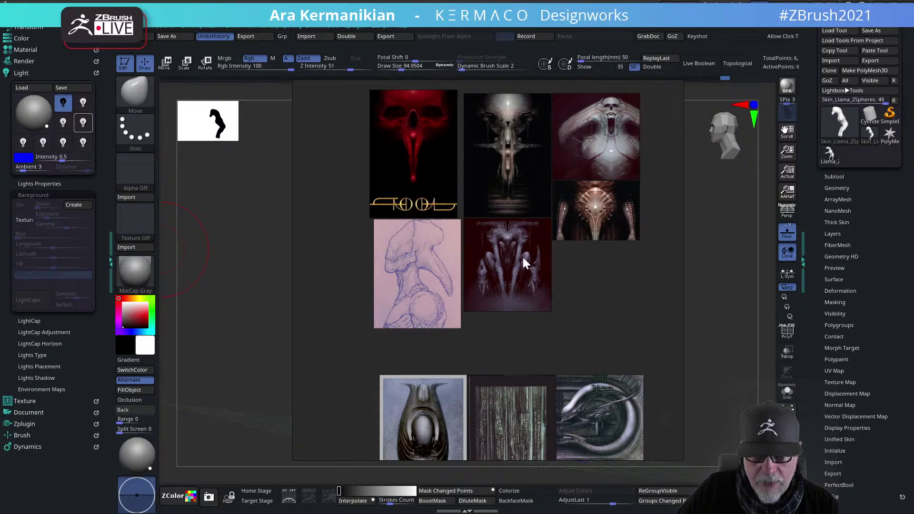
scroll(493, 219, down, 3)
middle_drag(522, 348, 538, 250)
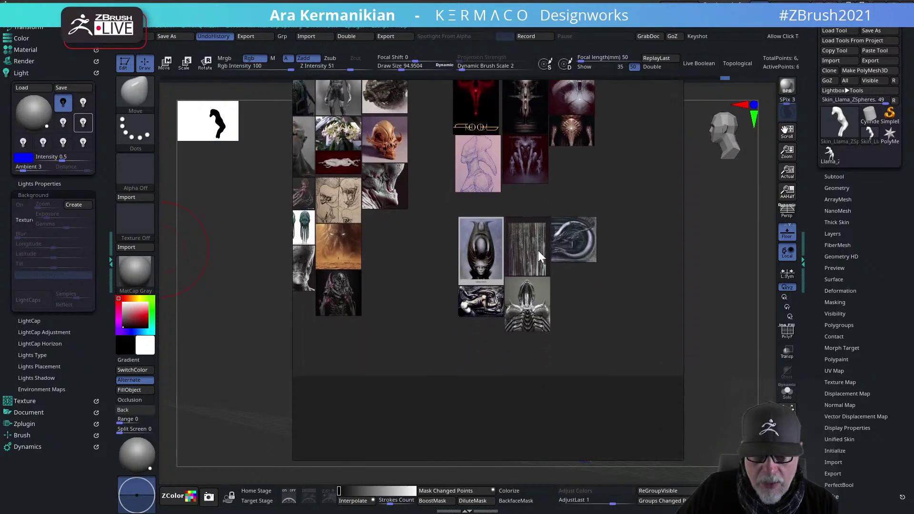
scroll(510, 302, up, 4)
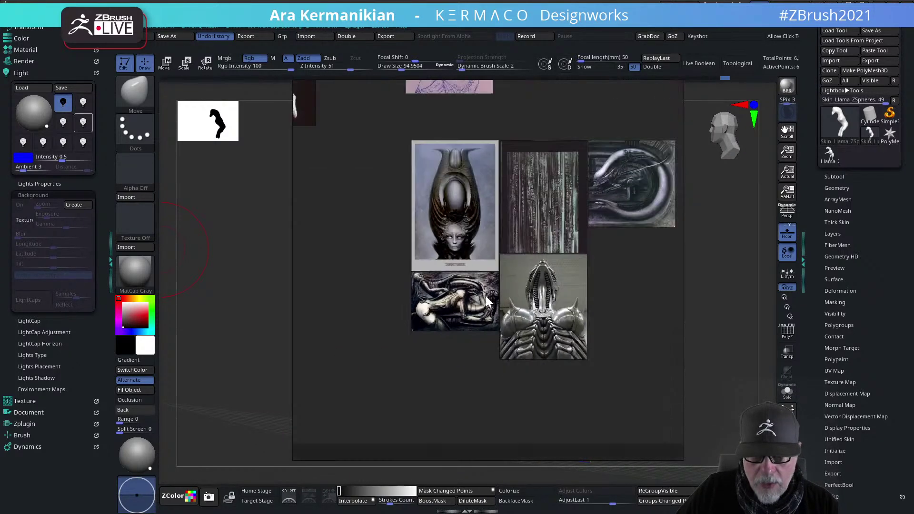
middle_drag(407, 289, 645, 344)
middle_drag(469, 260, 586, 362)
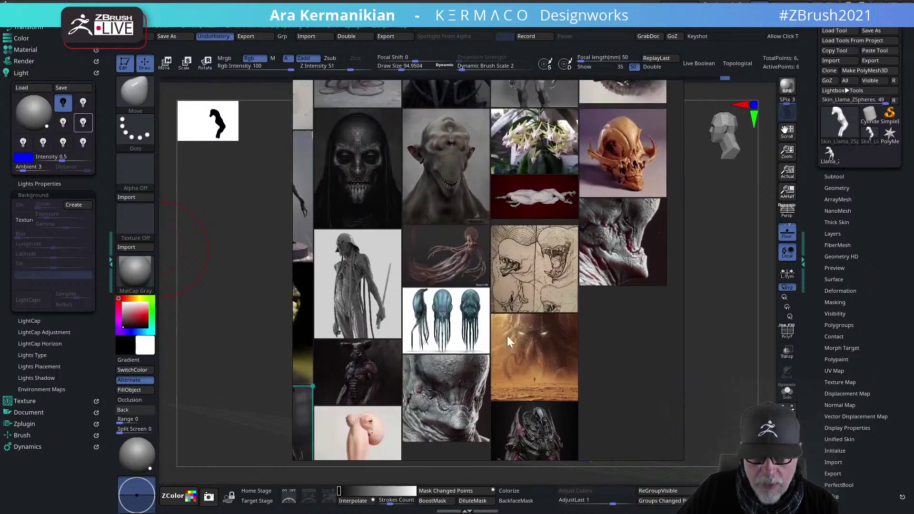
middle_drag(592, 327, 708, 327)
middle_drag(539, 236, 495, 297)
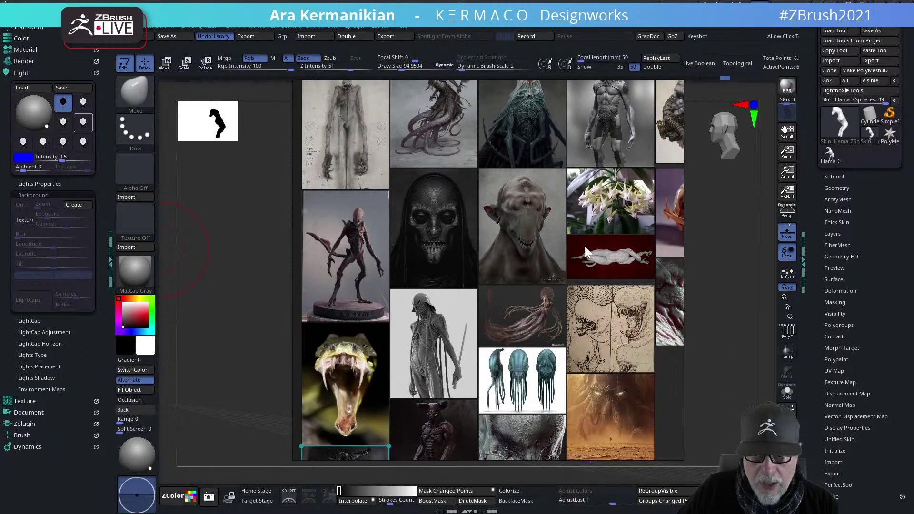
scroll(454, 316, down, 4)
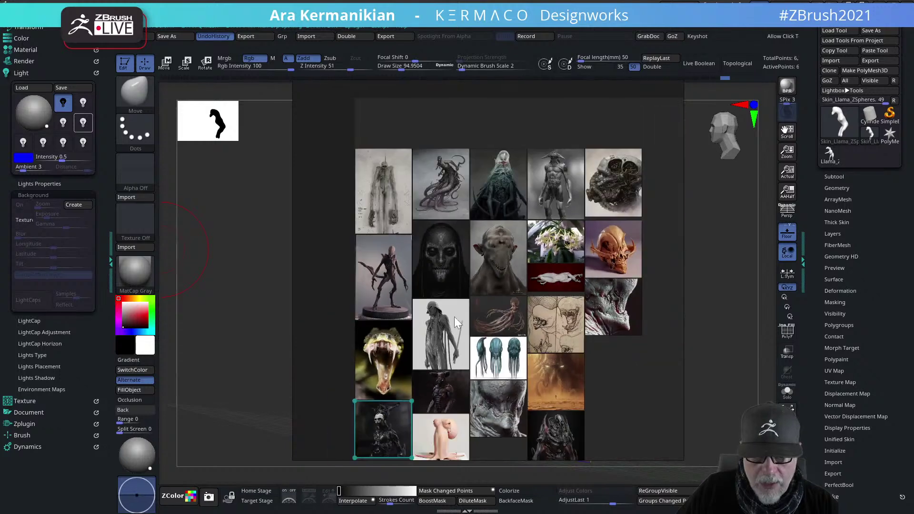
scroll(547, 240, up, 5)
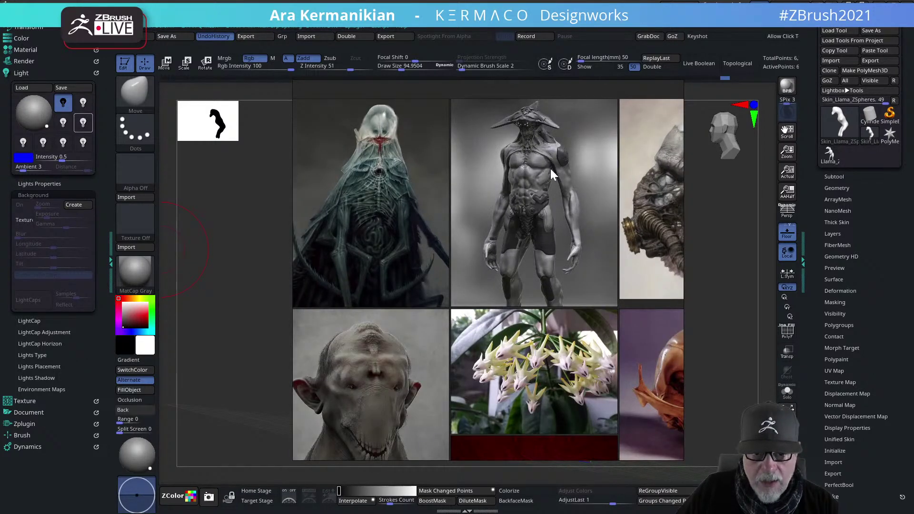
scroll(552, 233, down, 5)
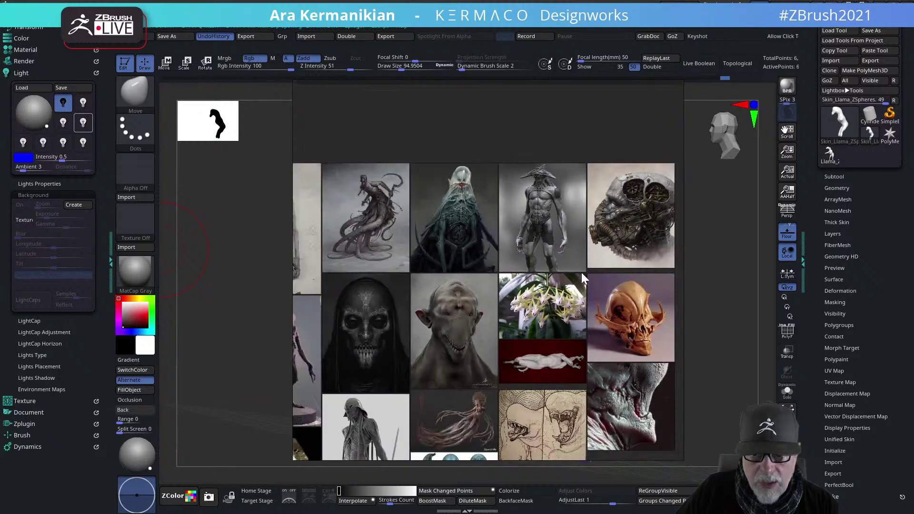
middle_drag(575, 377, 550, 220)
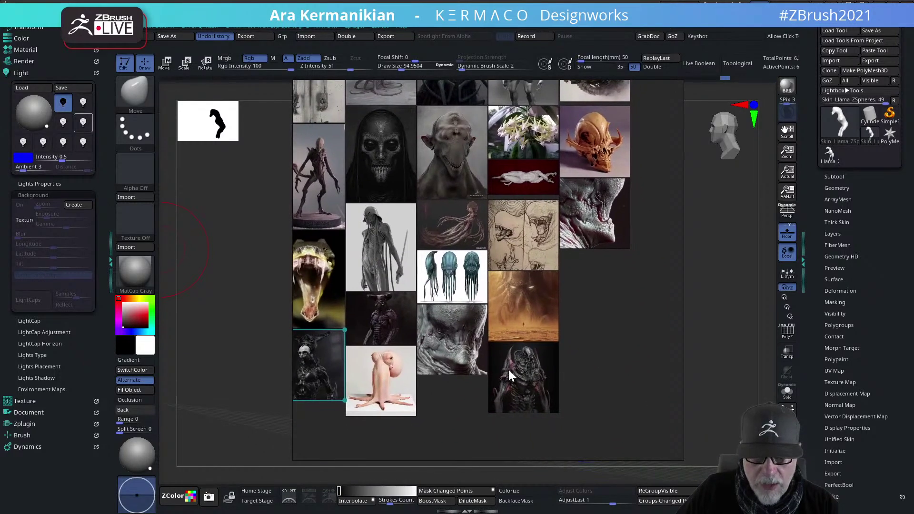
scroll(540, 370, up, 3)
scroll(539, 370, up, 2)
middle_drag(509, 396, 514, 307)
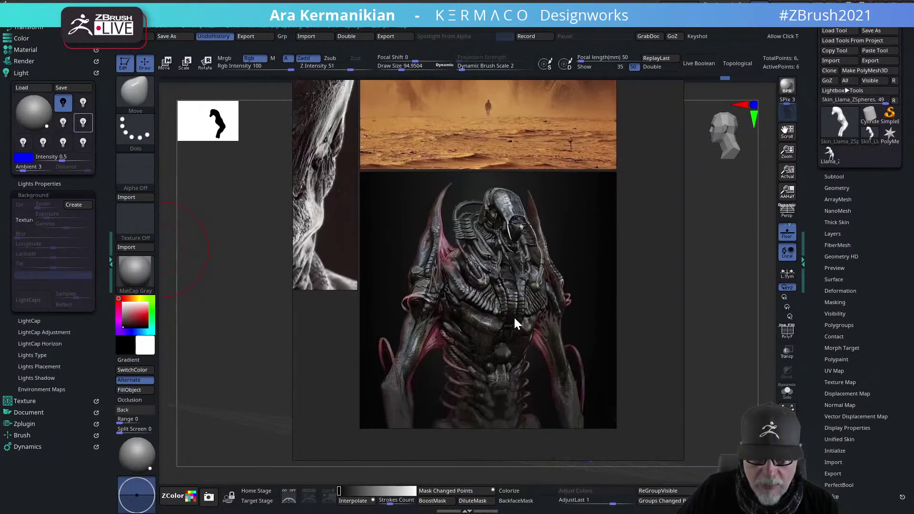
right_drag(648, 318, 0, 336)
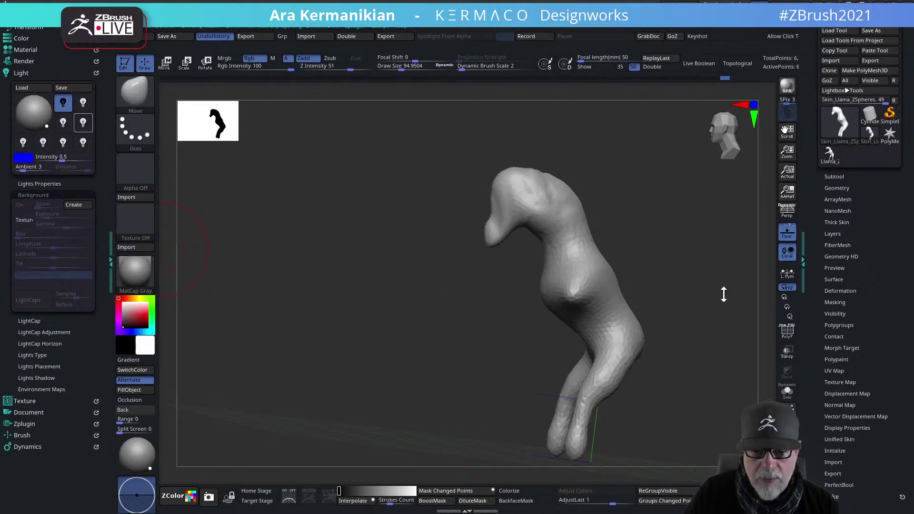
Smooth the drooping snout into a blunt, rounded head and check its profile from the side
mouse_move(636, 246)
shift+mouse_down()
mouse_move(714, 251)
mouse_move(499, 194)
shift+mouse_up()
shift+drag(440, 206, 461, 211)
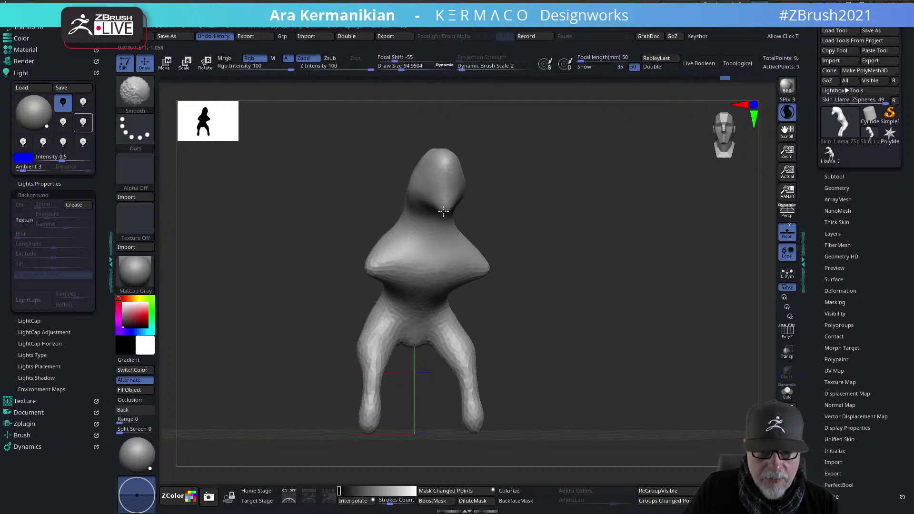
drag(617, 198, 337, 198)
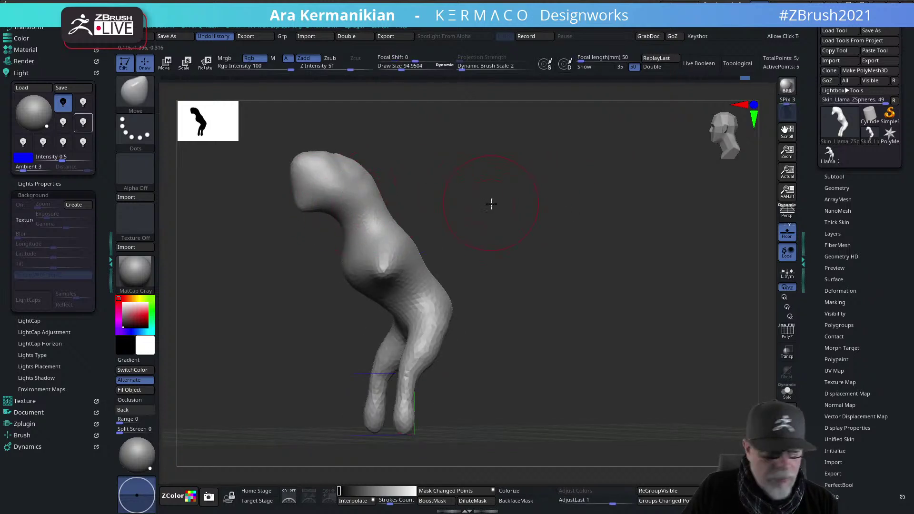
Pull the creature's shoulder stubs out and down into long curved arms with the SnakeHook brush and Sculptris Pro
drag(491, 201, 316, 204)
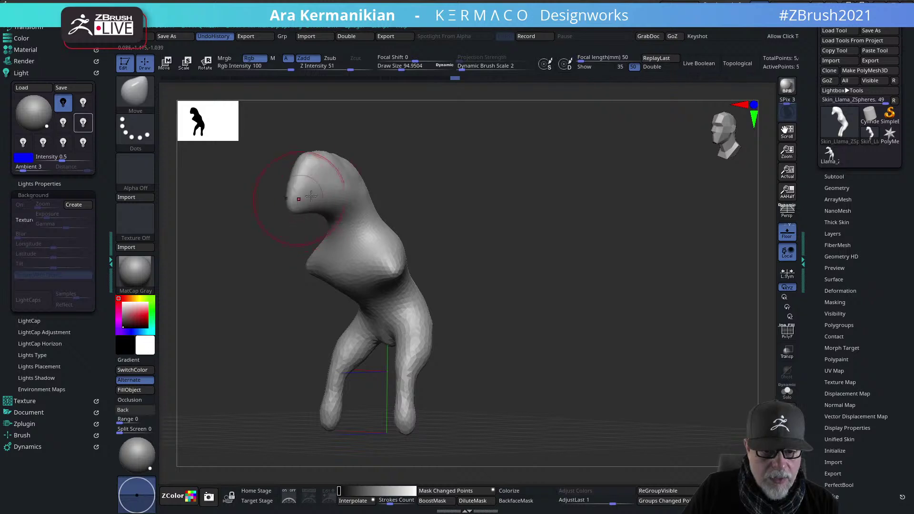
mouse_move(376, 160)
mouse_down()
mouse_move(431, 177)
mouse_move(392, 244)
mouse_up()
mouse_move(506, 302)
mouse_down()
mouse_move(399, 278)
mouse_move(377, 267)
mouse_move(385, 255)
mouse_up()
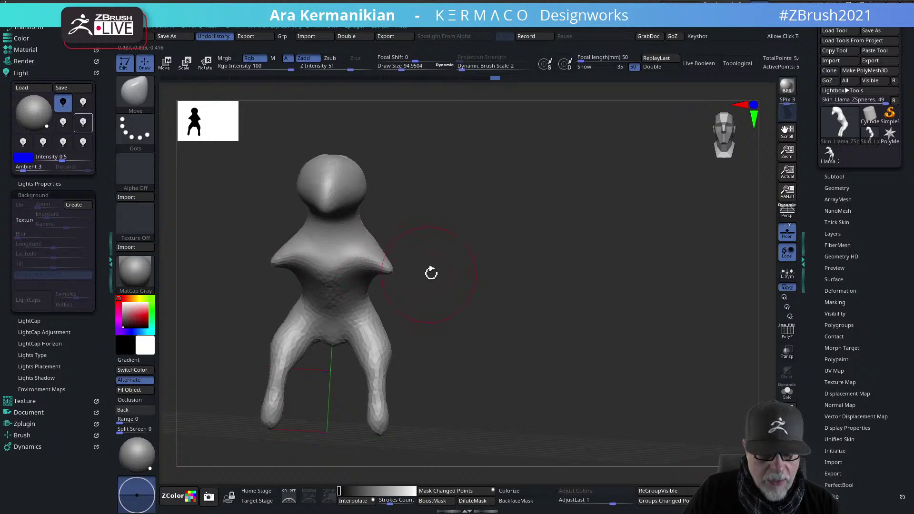
key(ctrl+shift+2)
key(ctrl+shift+1)
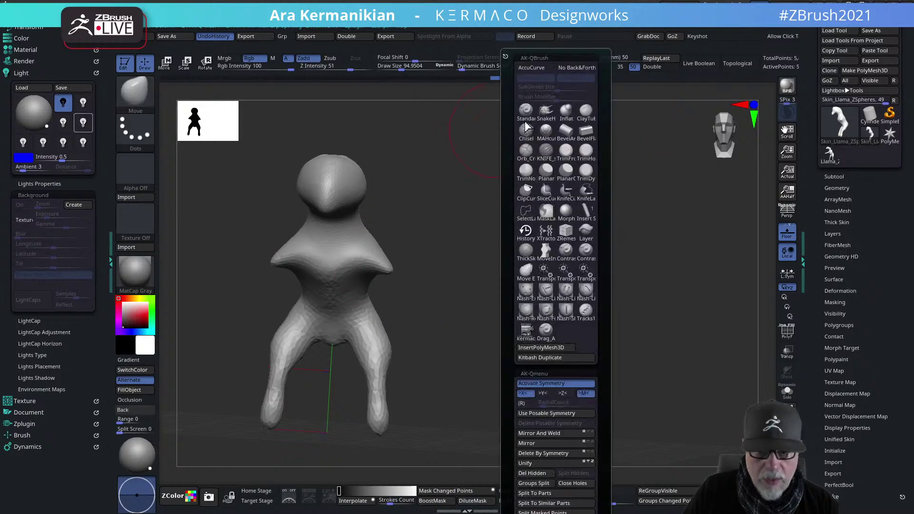
click(547, 113)
mouse_move(377, 275)
mouse_down()
mouse_move(413, 291)
mouse_move(376, 266)
mouse_up()
right_drag(374, 267, 374, 282)
mouse_move(366, 254)
mouse_down()
mouse_move(410, 304)
mouse_move(405, 293)
mouse_move(391, 302)
mouse_move(422, 288)
mouse_up()
drag(539, 297, 507, 299)
mouse_move(405, 308)
mouse_down()
mouse_move(428, 296)
mouse_move(418, 302)
mouse_up()
Cut the legs off straight across below the hips with the Knife brush and smooth the torso's base
mouse_move(405, 338)
mouse_down()
mouse_move(488, 349)
mouse_move(511, 313)
mouse_move(621, 305)
mouse_move(600, 339)
mouse_up()
mouse_move(385, 191)
mouse_down()
mouse_move(388, 201)
mouse_move(383, 184)
mouse_move(410, 195)
mouse_move(403, 248)
mouse_move(381, 265)
mouse_up()
mouse_move(452, 350)
mouse_down()
mouse_move(515, 393)
mouse_move(597, 344)
mouse_move(55, 369)
mouse_move(101, 357)
mouse_up()
mouse_move(362, 341)
shift+mouse_down()
mouse_move(461, 328)
mouse_move(442, 337)
shift+mouse_up()
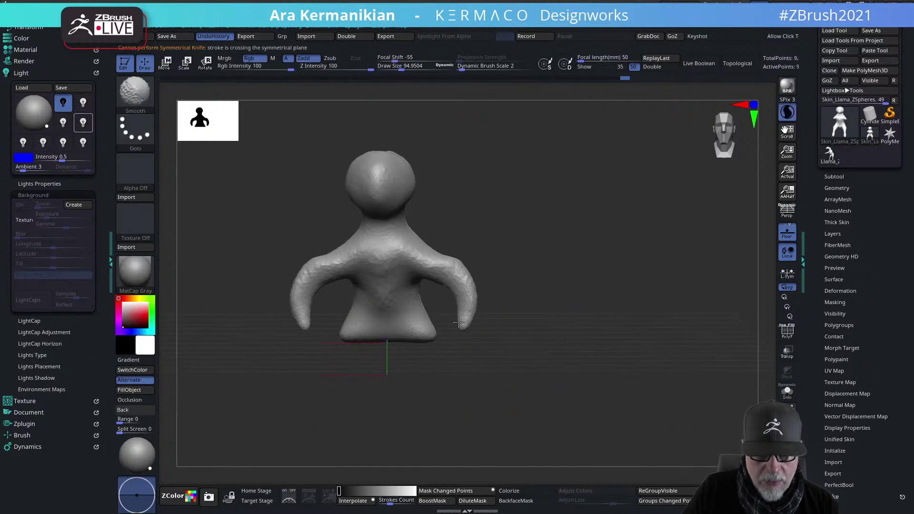
Pull the head forward and fuller in profile with the SnakeHook brush, and smooth its surface
mouse_move(495, 329)
mouse_down()
mouse_move(559, 322)
mouse_move(504, 315)
mouse_up()
drag(401, 319, 413, 319)
mouse_move(390, 268)
mouse_down()
mouse_move(402, 245)
mouse_move(377, 230)
mouse_move(335, 170)
mouse_up()
mouse_move(441, 202)
mouse_down()
mouse_move(518, 211)
mouse_move(502, 210)
mouse_up()
mouse_move(346, 190)
mouse_down()
mouse_move(328, 192)
mouse_move(455, 207)
mouse_up()
mouse_move(298, 220)
shift+mouse_down()
mouse_move(286, 208)
mouse_move(302, 207)
shift+mouse_up()
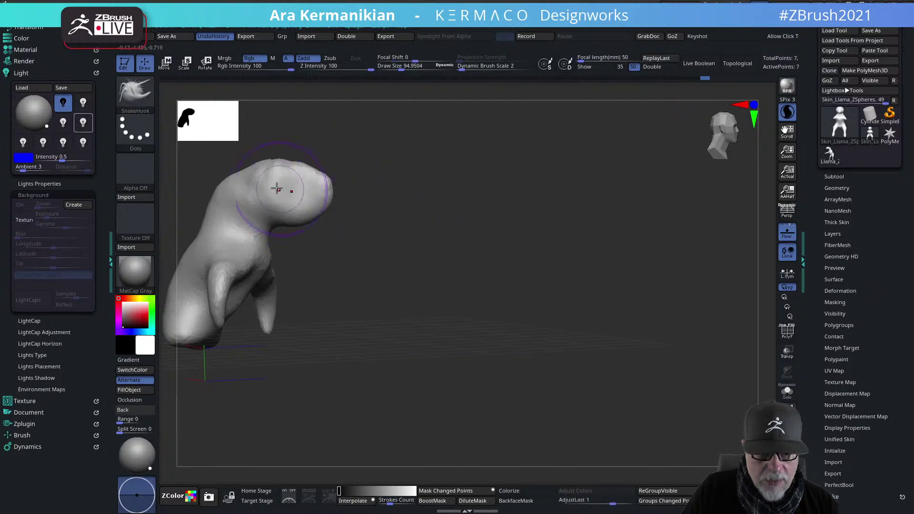
Draw a narrow snout forward and down from the face with the SnakeHook brush and raise the crown
mouse_move(445, 245)
mouse_down()
mouse_move(613, 282)
mouse_move(547, 253)
mouse_up()
drag(457, 195, 454, 202)
mouse_move(548, 222)
mouse_down()
mouse_move(458, 247)
mouse_move(444, 234)
mouse_up()
drag(625, 269, 682, 217)
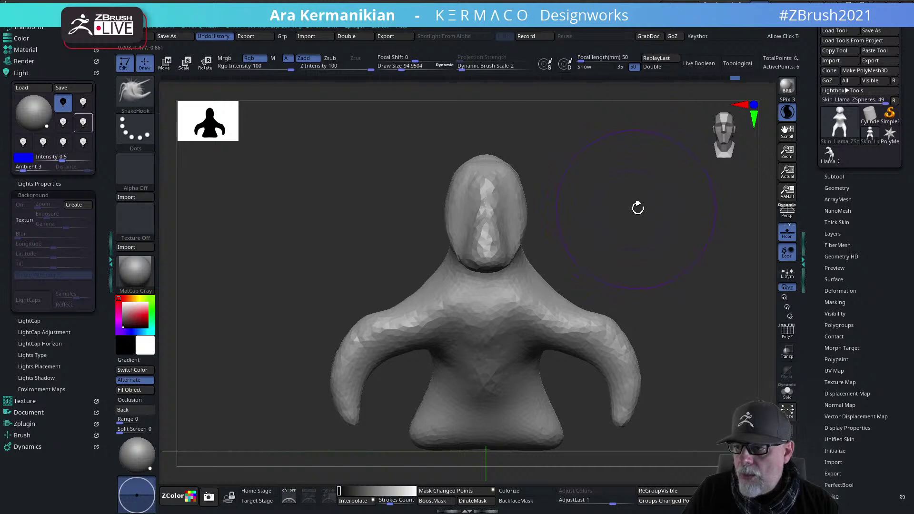
drag(651, 203, 594, 200)
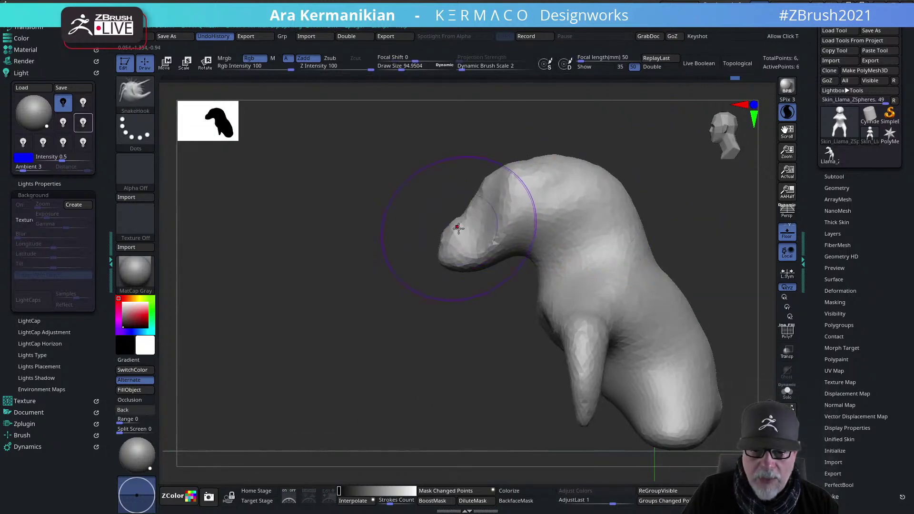
drag(471, 237, 450, 242)
drag(563, 191, 565, 163)
Set the draw size to 72.04, thicken the snout and shape the throat beneath the head
key(s)
drag(488, 258, 476, 257)
drag(411, 292, 455, 302)
drag(505, 256, 542, 253)
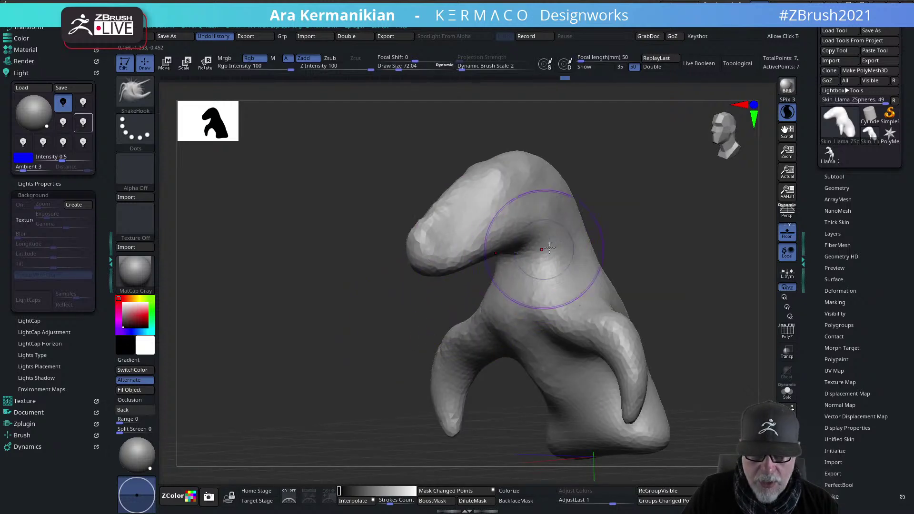
drag(471, 288, 578, 262)
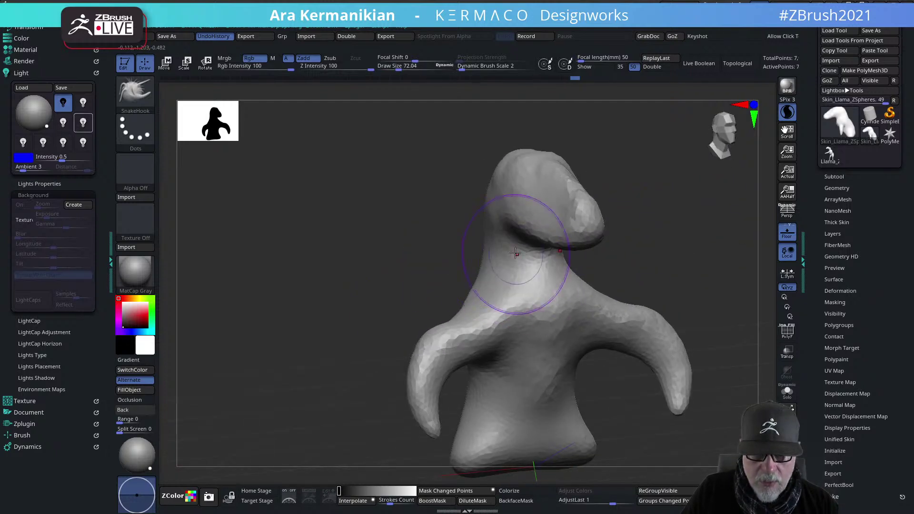
shift+right_drag(572, 254, 659, 244)
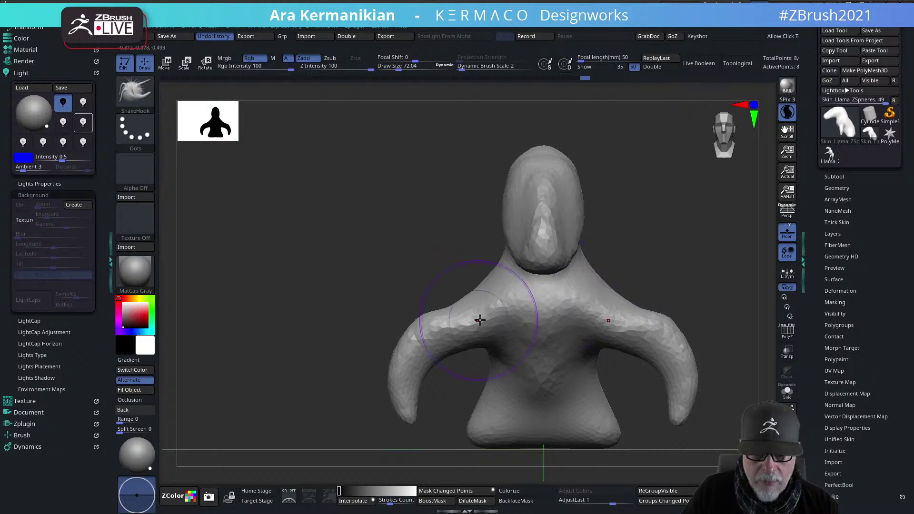
Smooth the arms and build the chest and shoulders out into a broader, fuller form
mouse_move(414, 347)
shift+mouse_down()
mouse_move(372, 402)
mouse_move(405, 409)
mouse_move(447, 324)
mouse_move(480, 290)
shift+mouse_up()
drag(730, 272, 671, 268)
drag(545, 288, 583, 283)
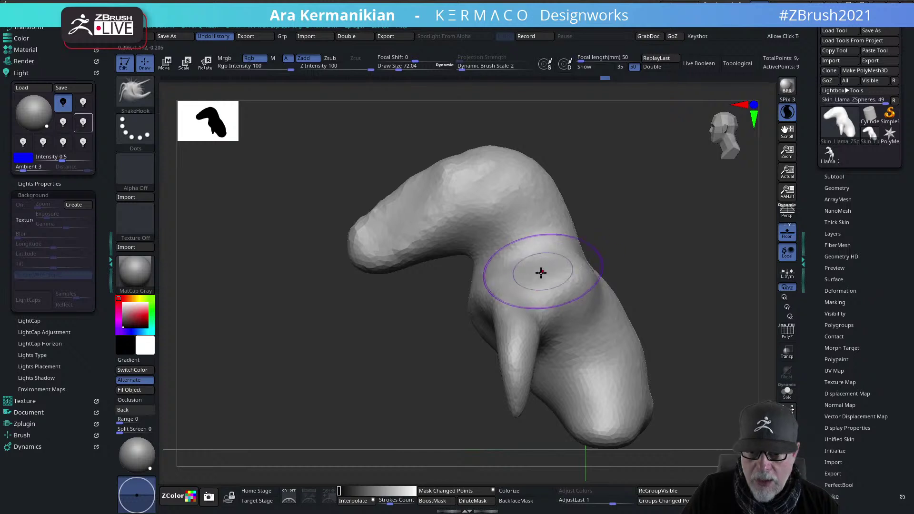
mouse_move(737, 254)
right_down()
mouse_move(682, 261)
mouse_move(705, 209)
right_up()
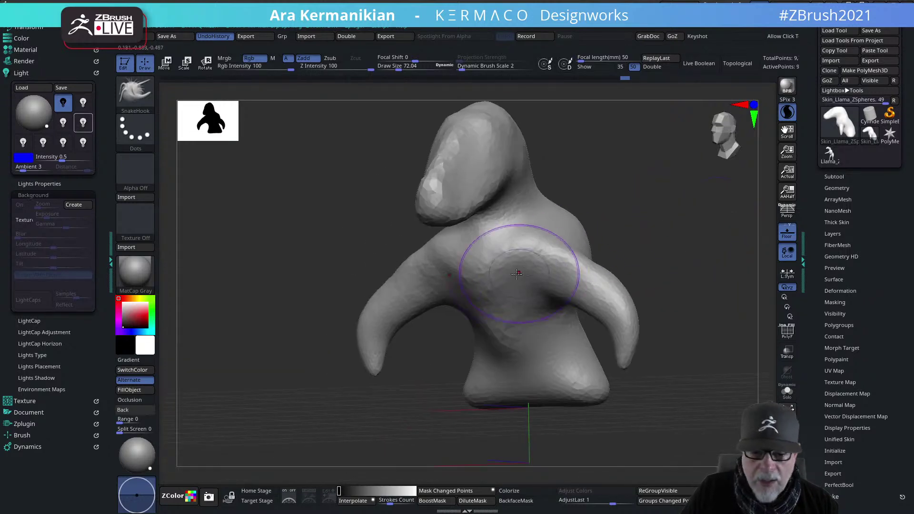
Shorten both arms to blunt stubs ending just below the shoulders
right_drag(657, 237, 596, 233)
mouse_move(576, 281)
mouse_down()
mouse_move(614, 260)
mouse_move(596, 324)
mouse_up()
mouse_move(727, 219)
mouse_down()
mouse_move(633, 267)
mouse_move(661, 244)
mouse_move(547, 292)
mouse_up()
right_drag(663, 296, 636, 306)
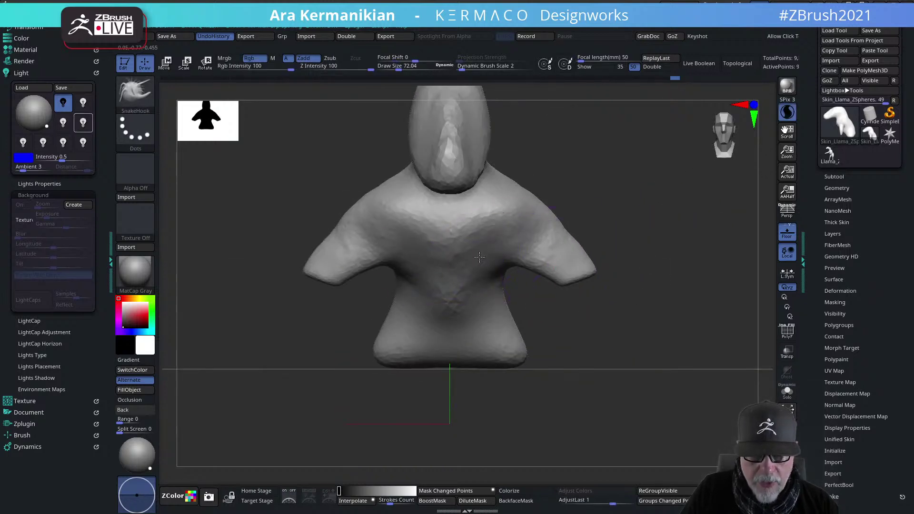
Reshape the waist and pull in the flared base of the torso from the front and back
drag(398, 273, 408, 255)
mouse_move(401, 360)
mouse_down()
mouse_move(410, 366)
mouse_move(390, 359)
mouse_move(410, 334)
mouse_up()
right_drag(592, 339, 437, 339)
drag(385, 329, 362, 340)
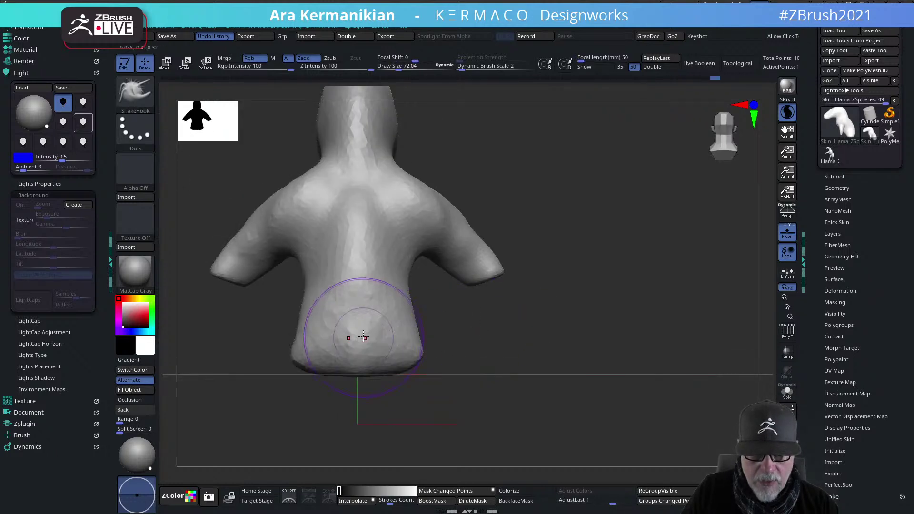
Refine the neck, upper back and belly of the bust and check it from the front
mouse_move(598, 341)
right_down()
mouse_move(559, 351)
mouse_move(523, 318)
right_up()
drag(449, 168, 390, 194)
right_drag(642, 255, 529, 275)
mouse_move(407, 296)
mouse_down()
mouse_move(443, 302)
mouse_move(408, 273)
mouse_up()
right_drag(653, 268, 655, 273)
mouse_move(732, 245)
right_down()
mouse_move(640, 239)
mouse_move(696, 259)
mouse_move(688, 240)
right_up()
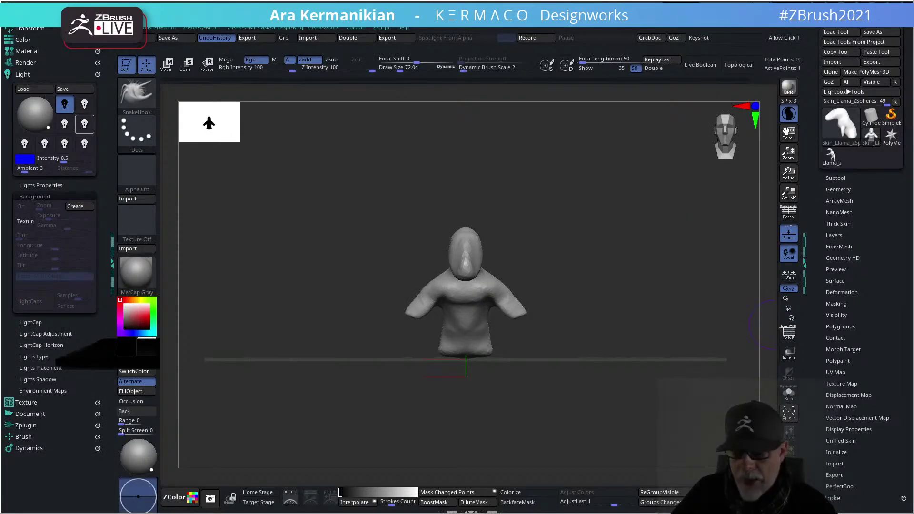
Load the full male body tool and delete its two extra upper body subtools
click(839, 32)
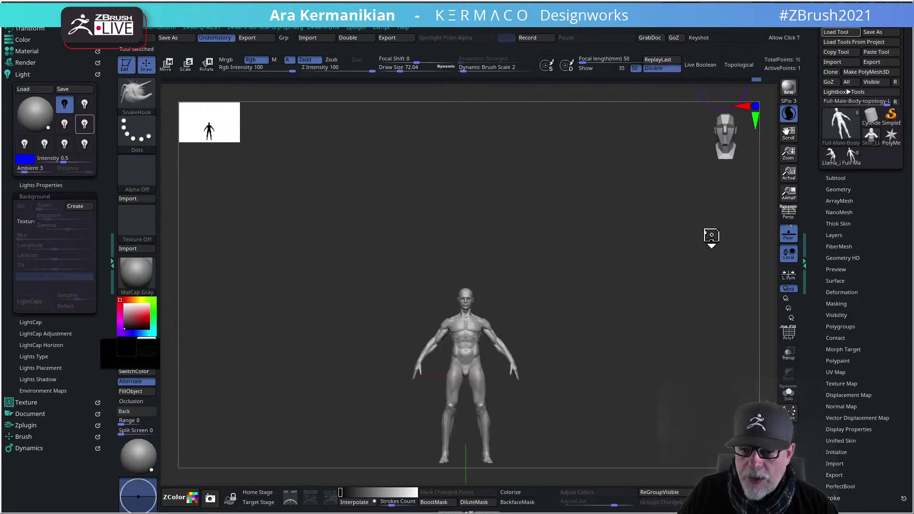
click(842, 178)
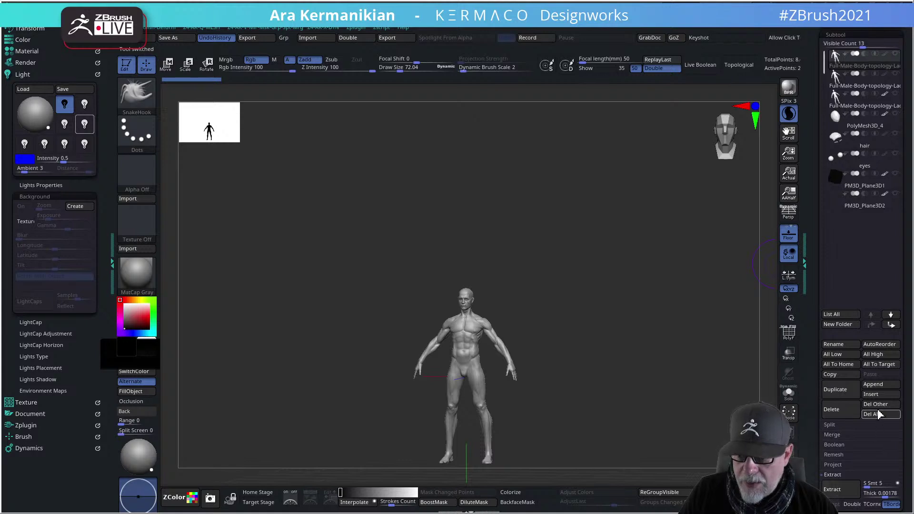
click(841, 413)
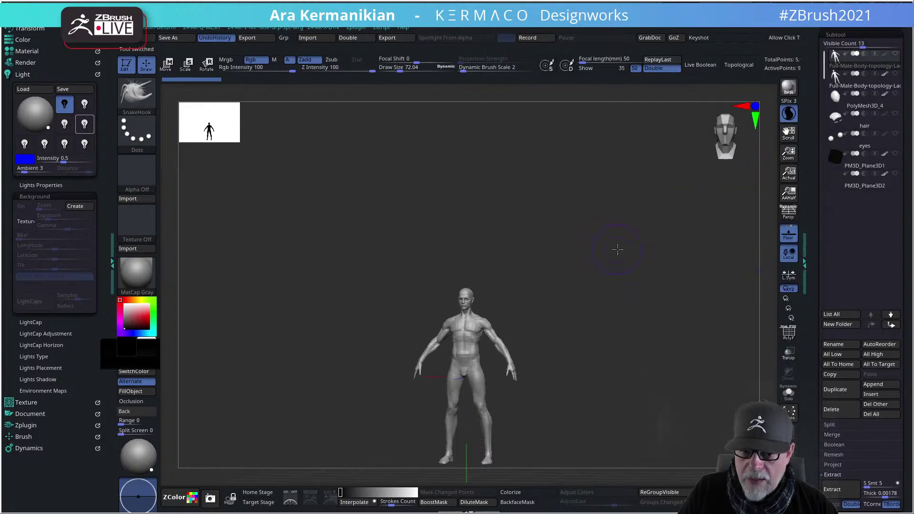
key(f)
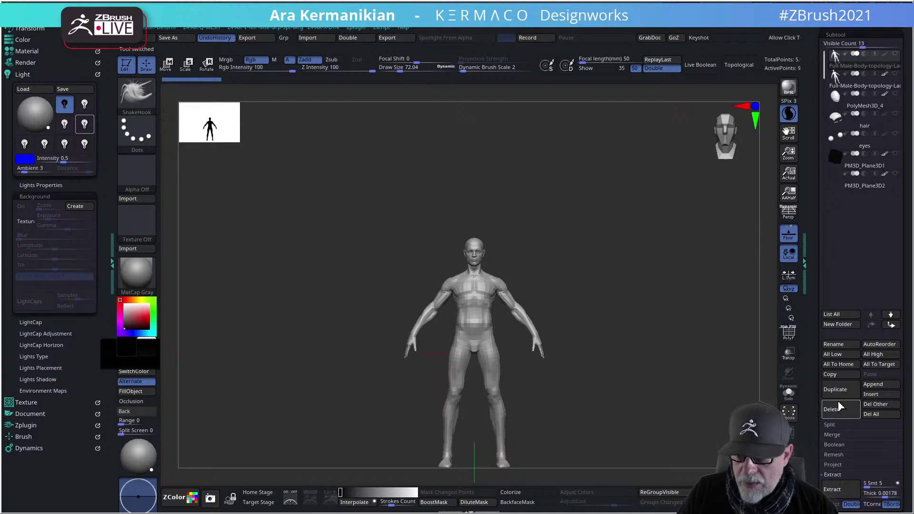
click(840, 414)
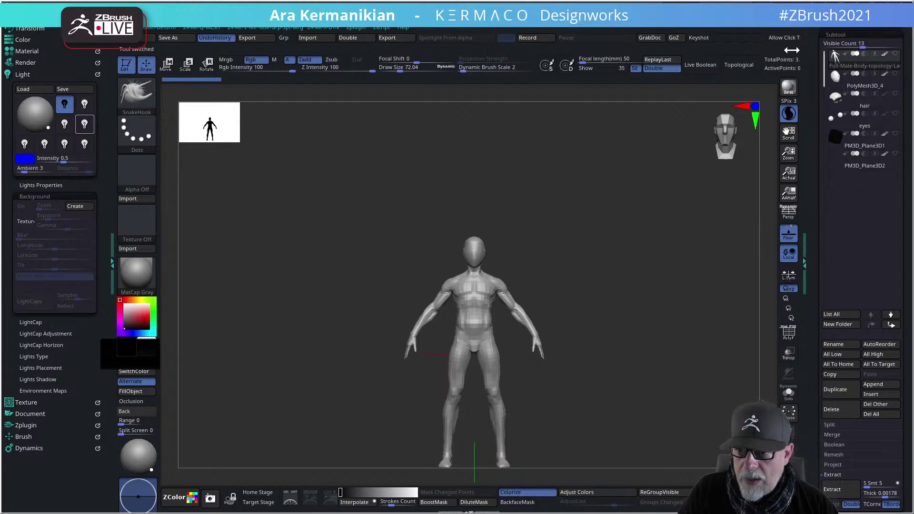
Delete the PolyMesh3D_4 head and hair subtools from the male body tool
click(878, 92)
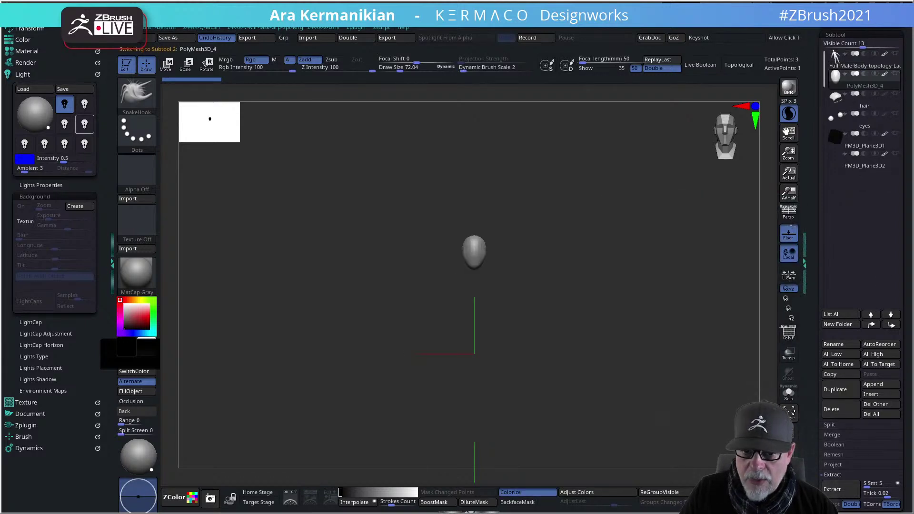
click(852, 413)
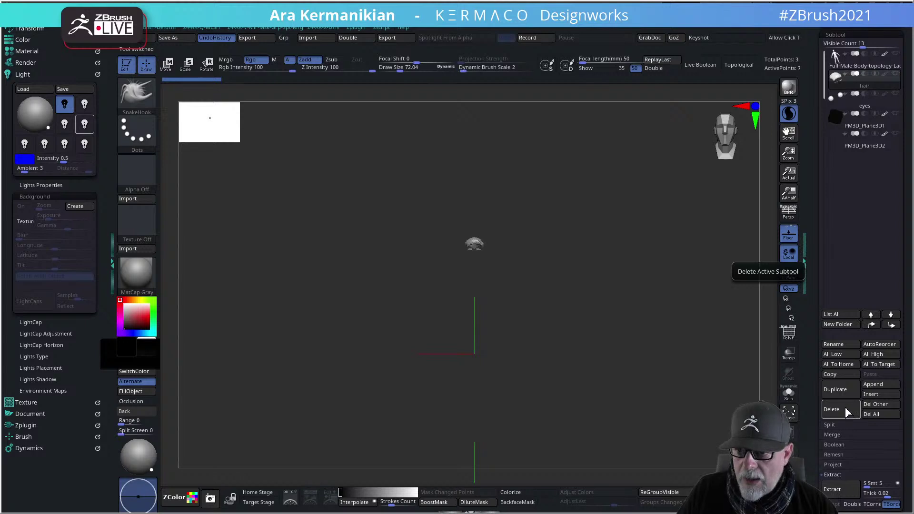
click(847, 413)
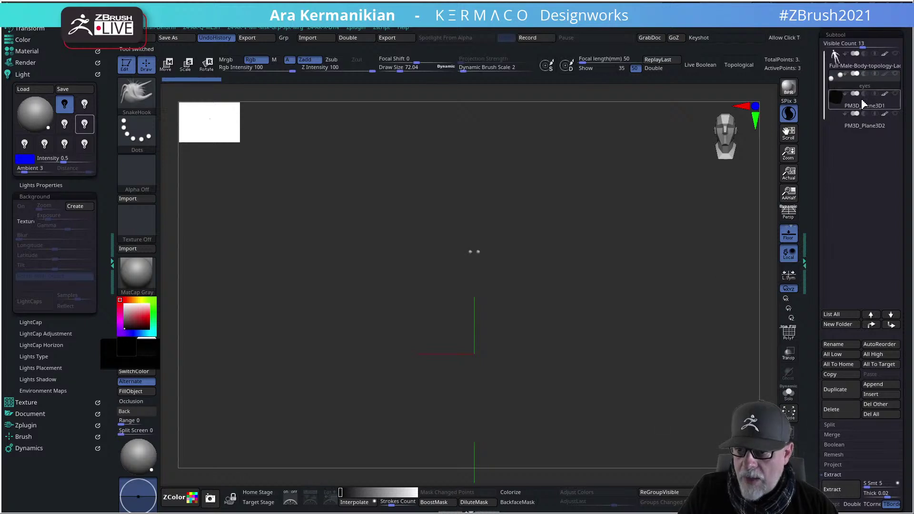
Make the remaining full male body subtool active and inspect the figure from the front and both sides
alt+drag(578, 298, 653, 281)
click(862, 66)
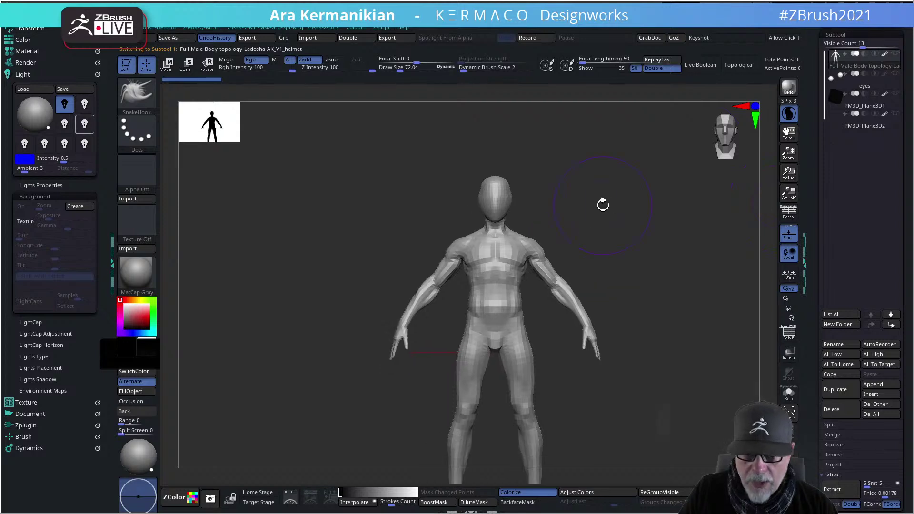
mouse_move(622, 217)
mouse_down()
mouse_move(633, 190)
mouse_move(622, 200)
mouse_move(635, 207)
mouse_up()
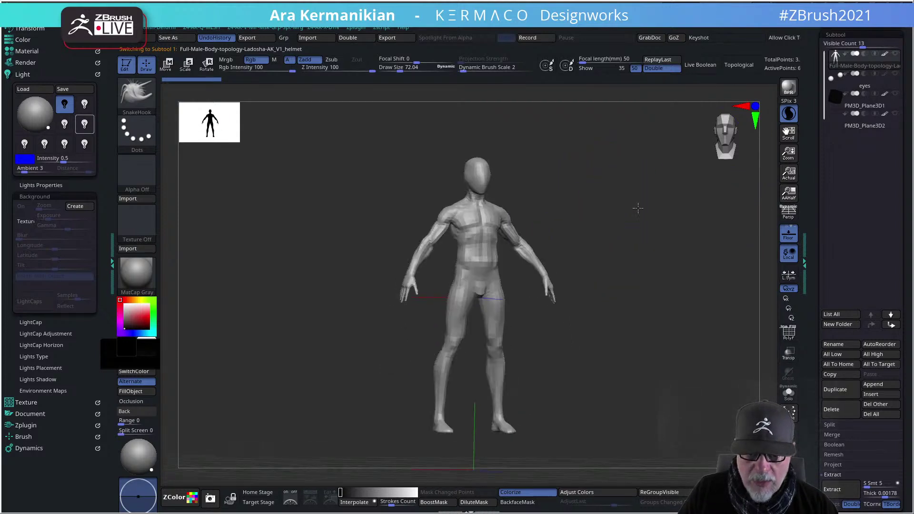
drag(604, 233, 562, 230)
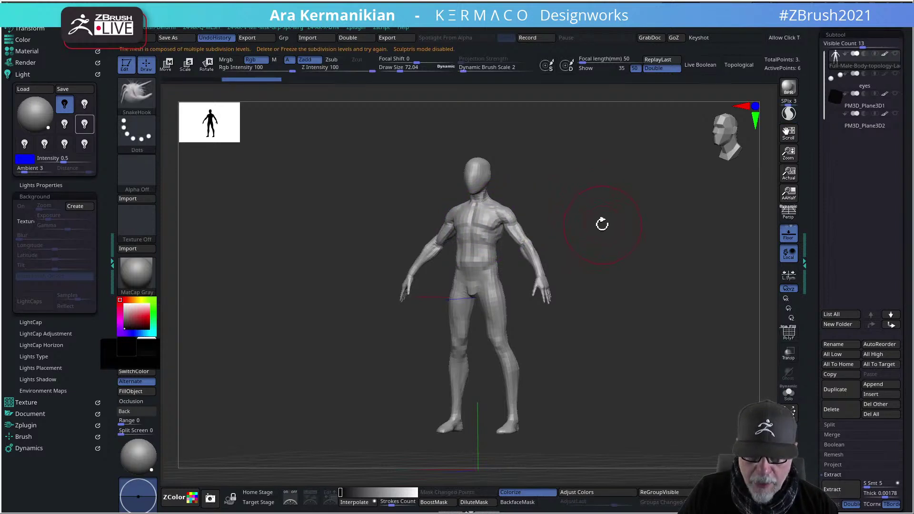
drag(650, 232, 564, 231)
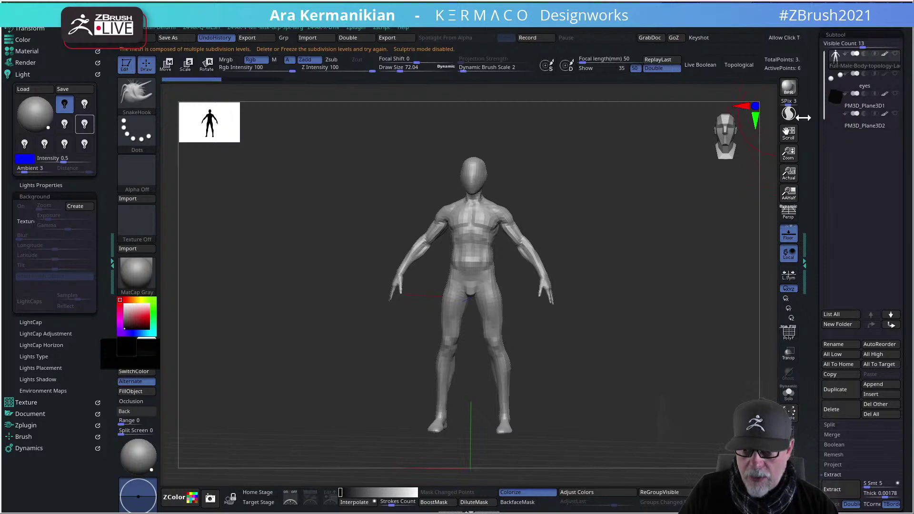
Switch to the ClayTubes brush at draw size 20.58 and add clay to the male figure's shoulder
key(ctrl+space)
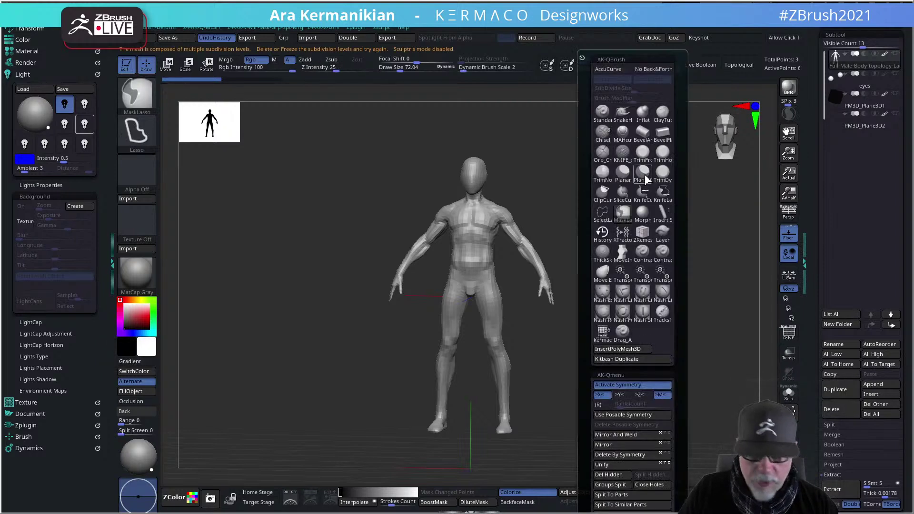
click(663, 112)
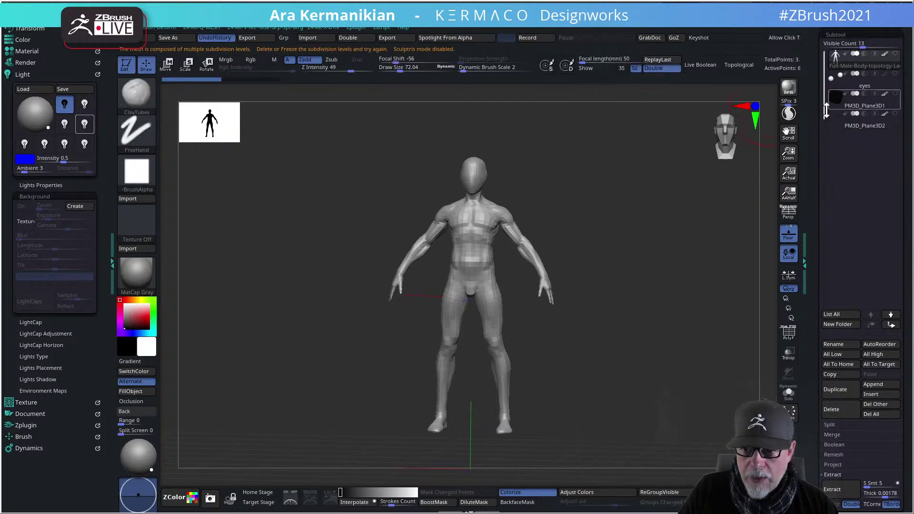
mouse_move(418, 231)
mouse_down()
mouse_move(531, 218)
mouse_move(535, 204)
mouse_up()
key(s)
drag(535, 203, 526, 203)
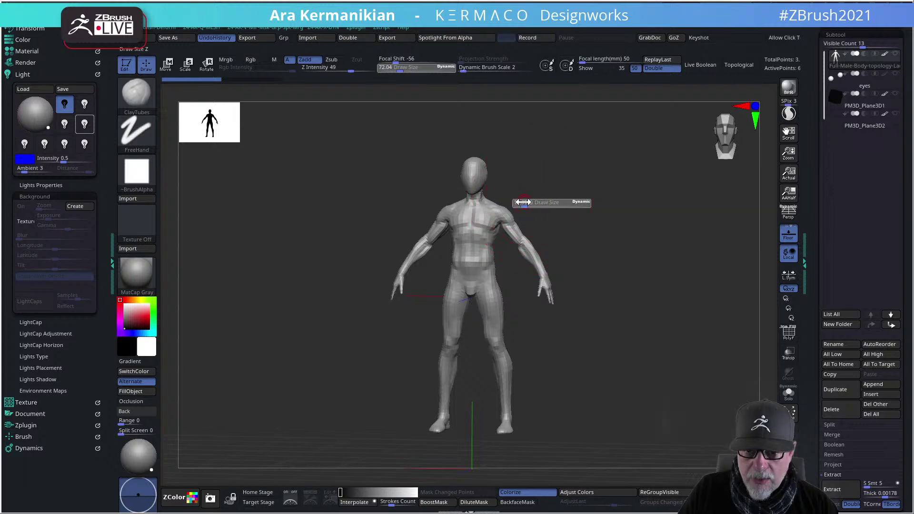
drag(590, 202, 577, 212)
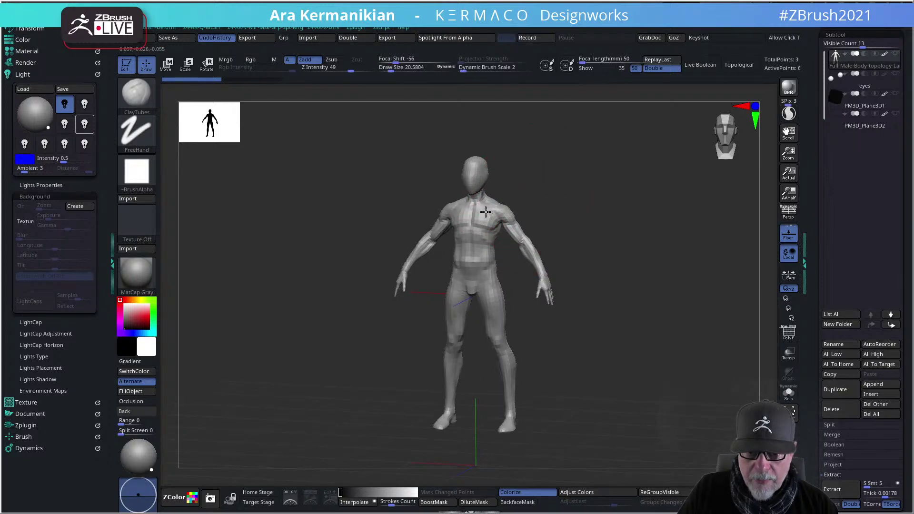
drag(501, 207, 517, 205)
drag(649, 209, 614, 229)
Build up the male figure's shoulders and upper back with ClayTubes at draw size 58.54
key(s)
drag(490, 197, 492, 198)
mouse_move(610, 208)
mouse_down()
mouse_move(576, 216)
mouse_move(500, 194)
mouse_up()
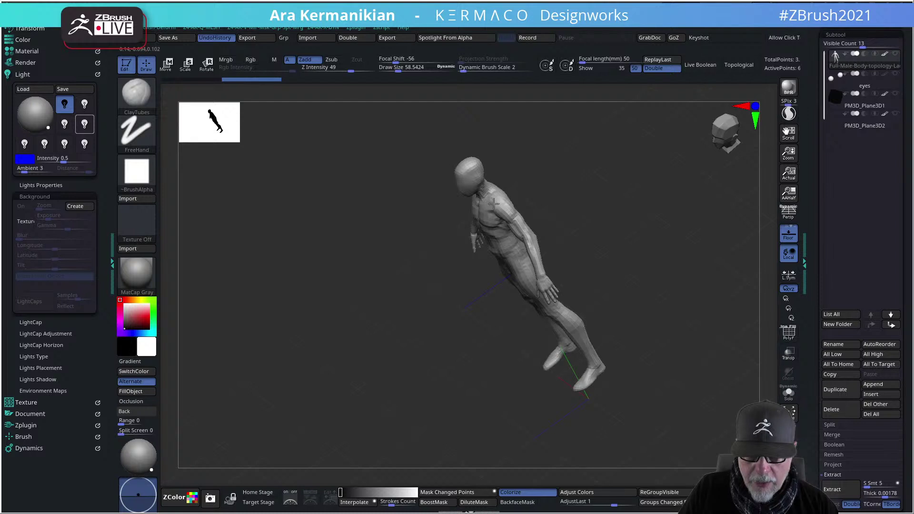
drag(585, 204, 521, 206)
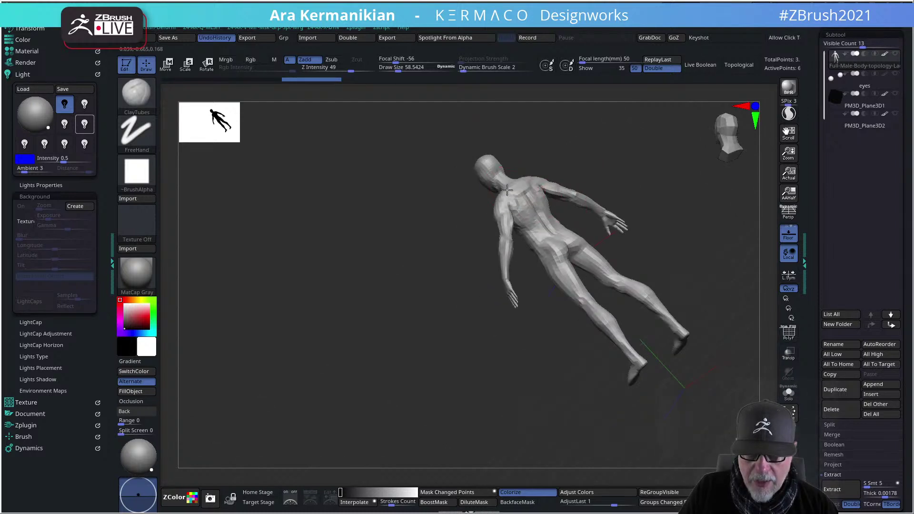
key(ctrl+shift+z)
key(ctrl+shift+z)
key(ctrl+shift+z)
key(ctrl+shift+z)
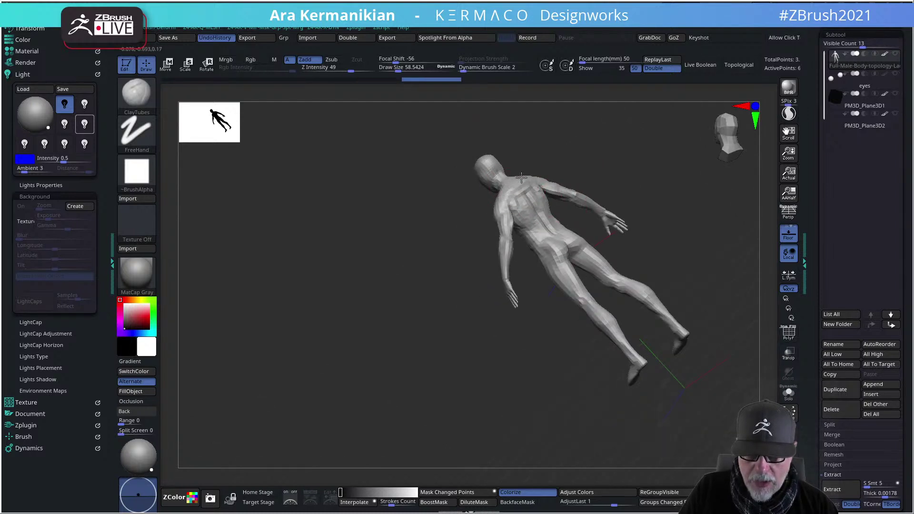
drag(681, 159, 503, 210)
Undo the last clay stroke and delete the male figure's higher subdivision levels
key(ctrl+z)
drag(670, 217, 653, 194)
key(ctrl+2)
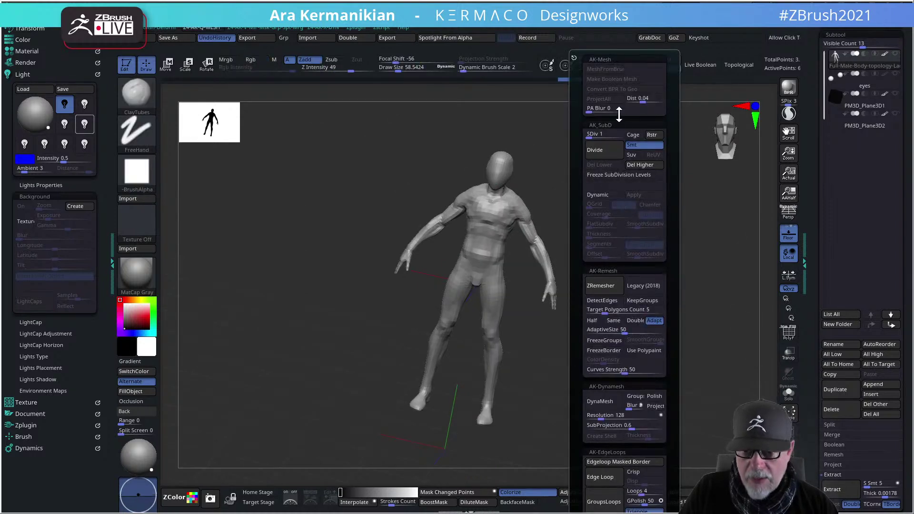
click(647, 166)
shift+drag(646, 240, 590, 240)
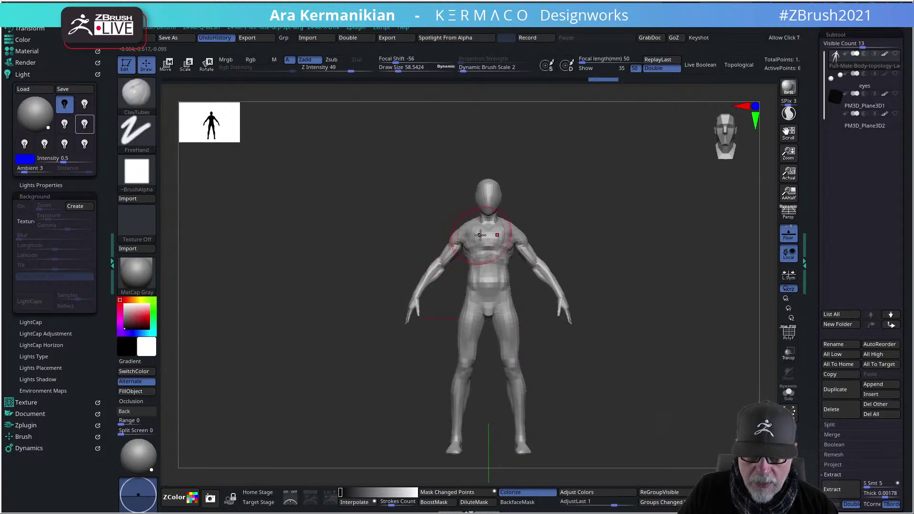
Rough out the male figure's shoulders, torso and hips with ClayTubes at draw size 58.54, working from all sides
drag(648, 210, 539, 218)
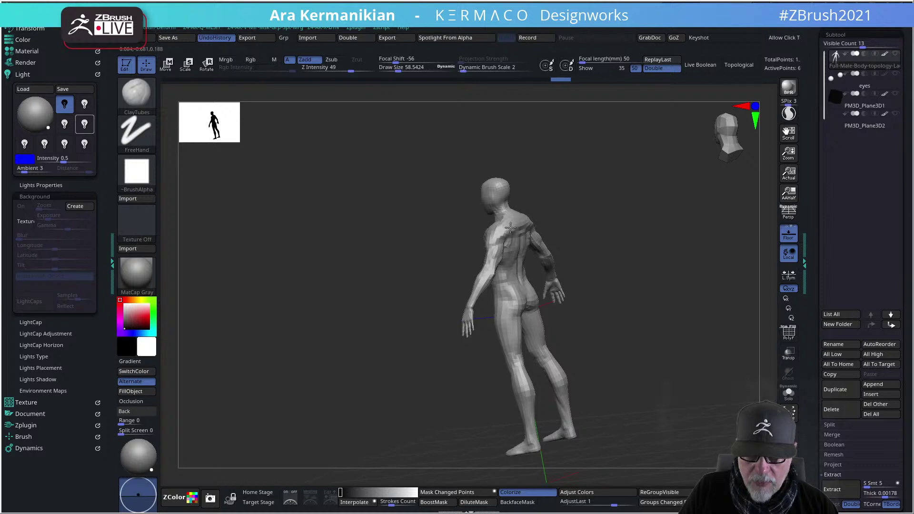
mouse_move(646, 234)
mouse_down()
mouse_move(643, 218)
mouse_move(573, 239)
mouse_up()
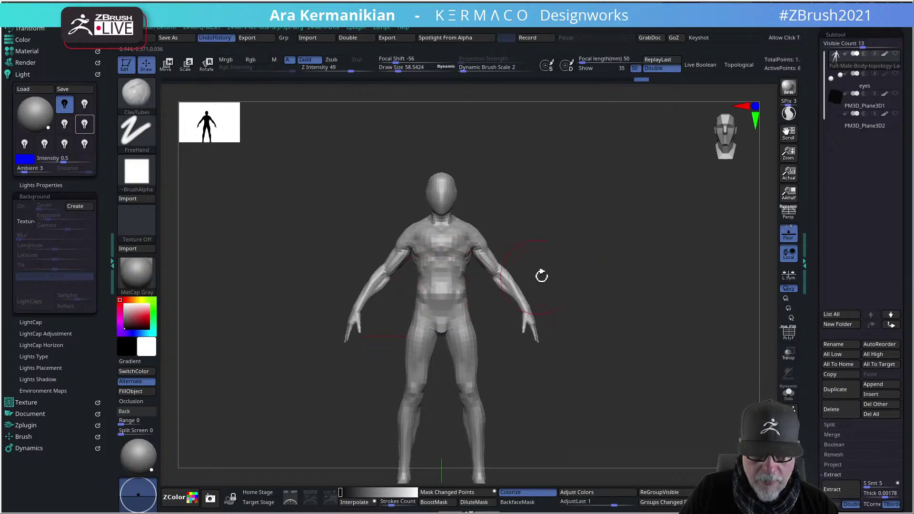
drag(510, 278, 451, 282)
drag(667, 255, 588, 259)
shift+drag(636, 243, 609, 239)
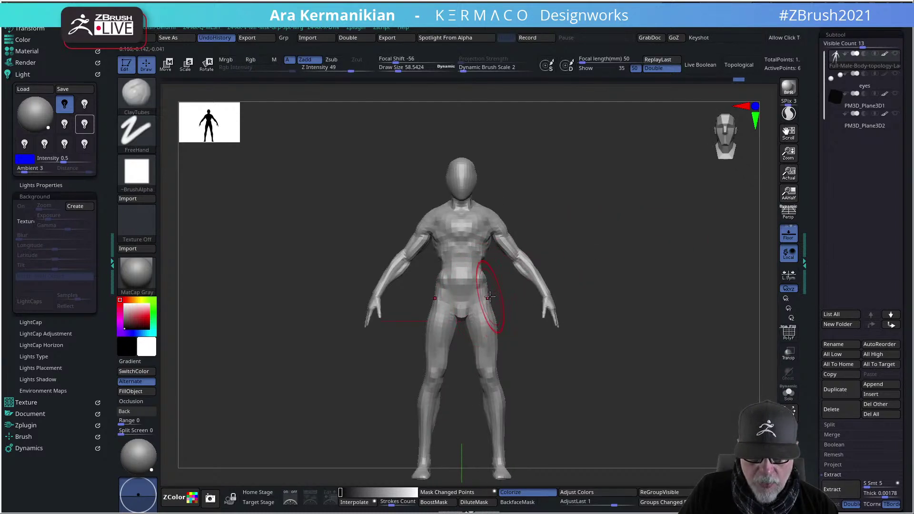
alt+drag(520, 245, 502, 260)
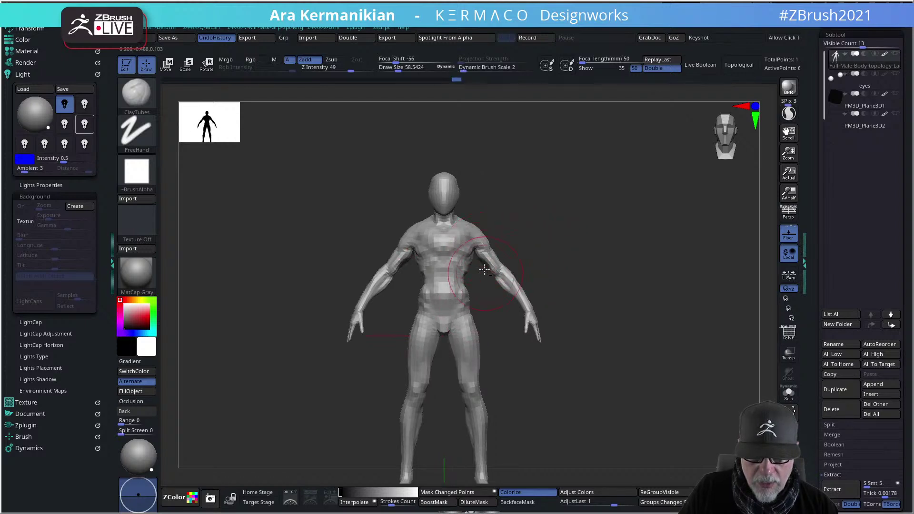
drag(517, 307, 502, 207)
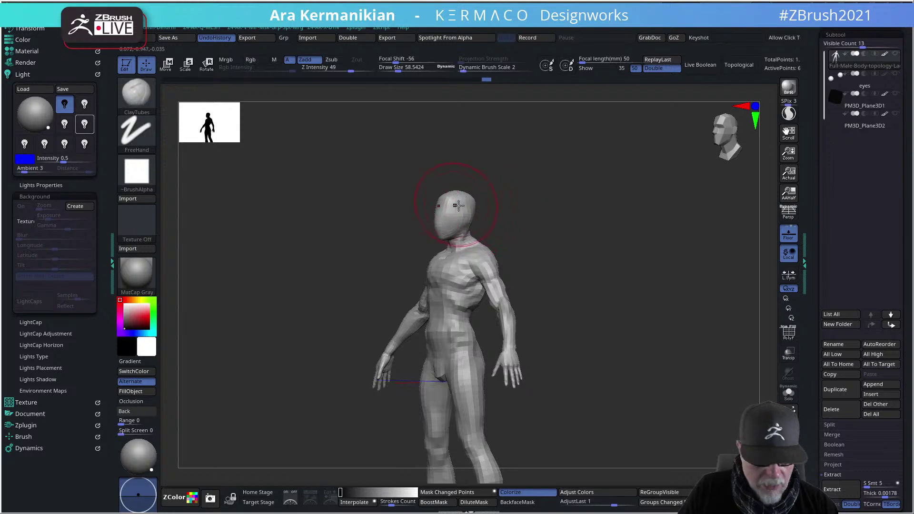
Switch to the Move brush
key(b)
key(m)
key(v)
Try elongating the head in side view with the Move brush at several draw sizes, undoing each attempt
shift+drag(567, 194, 458, 220)
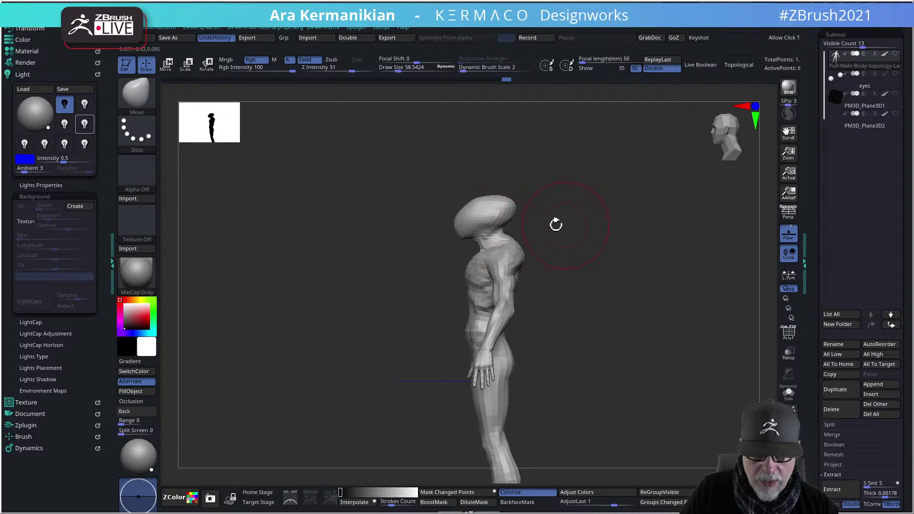
key(ctrl+z)
key(s)
drag(574, 214, 649, 217)
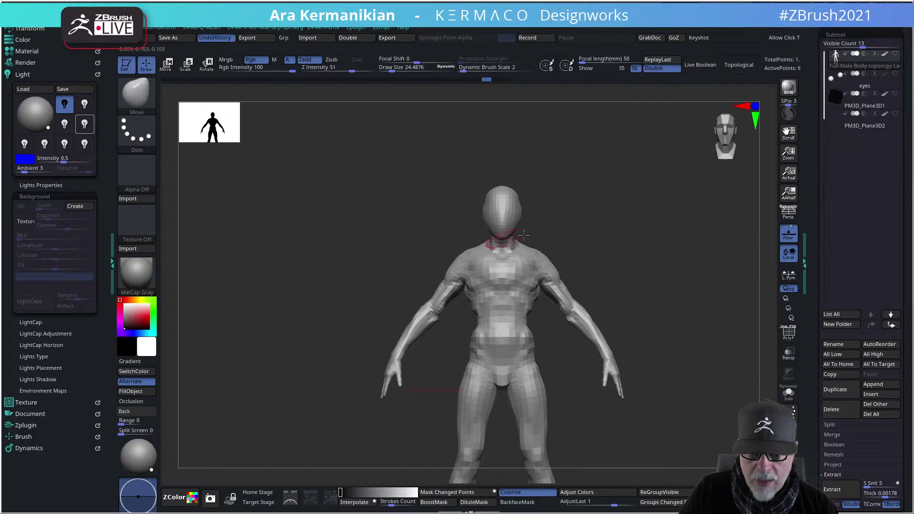
drag(599, 227, 577, 228)
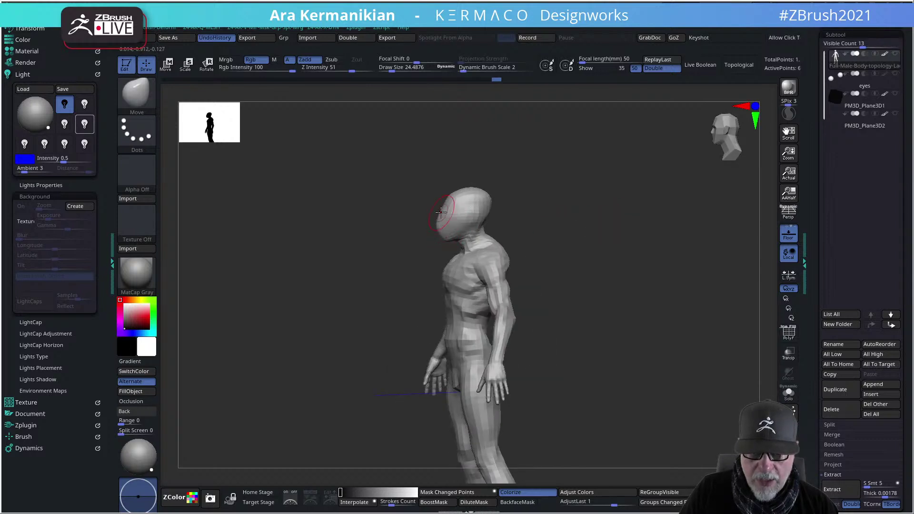
mouse_move(442, 220)
mouse_down()
mouse_move(436, 205)
mouse_move(419, 214)
mouse_move(438, 226)
mouse_move(420, 230)
mouse_move(524, 198)
mouse_up()
key(ctrl+z)
key(ctrl+z)
key(s)
key(ctrl+z)
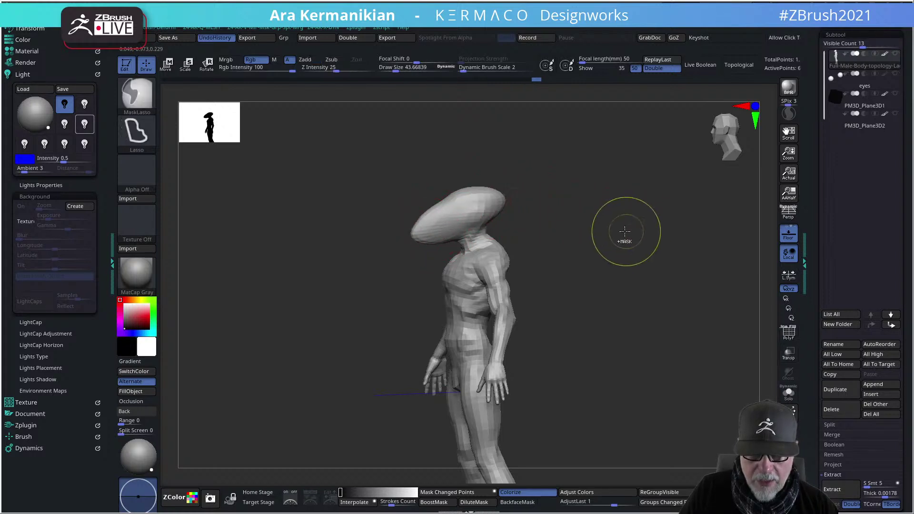
key(ctrl+z)
key(ctrl+z)
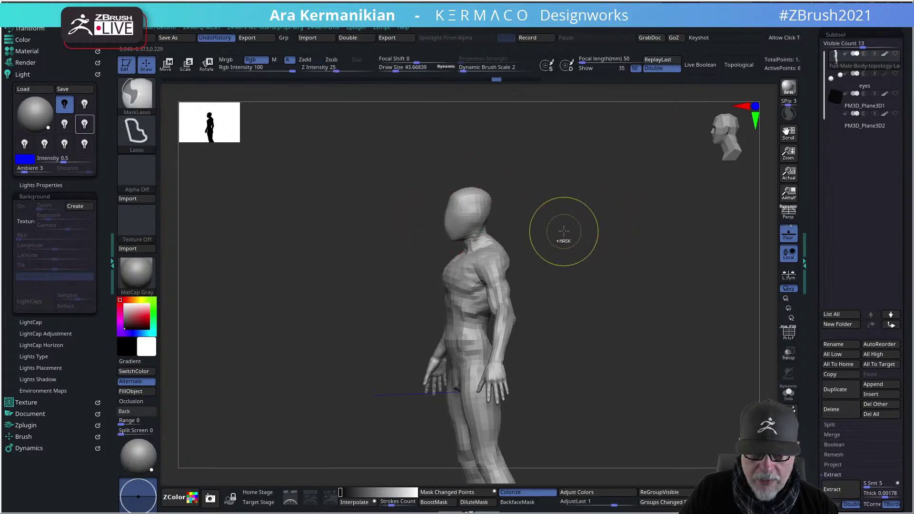
Try pulling the face forward and down with the Move brush at draw size 43.67, then undo it
drag(569, 230, 574, 220)
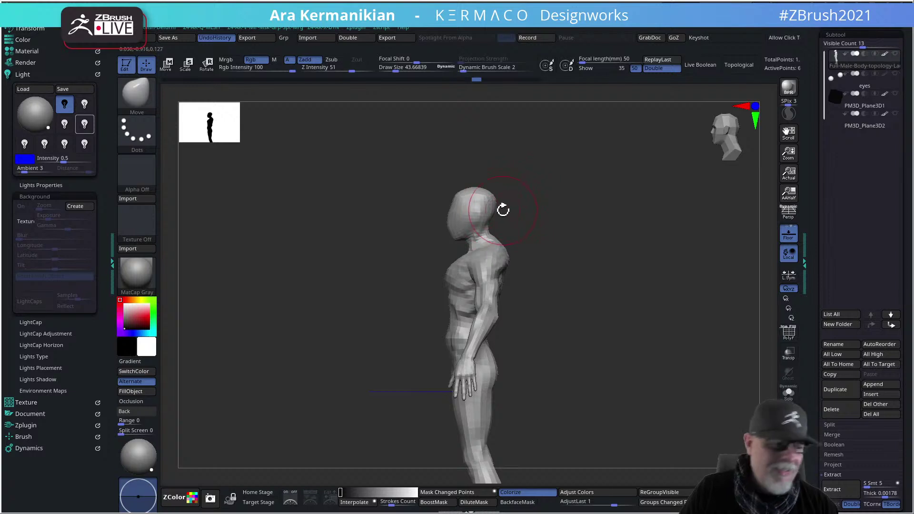
mouse_move(486, 204)
mouse_down()
mouse_move(498, 214)
mouse_move(443, 224)
mouse_up()
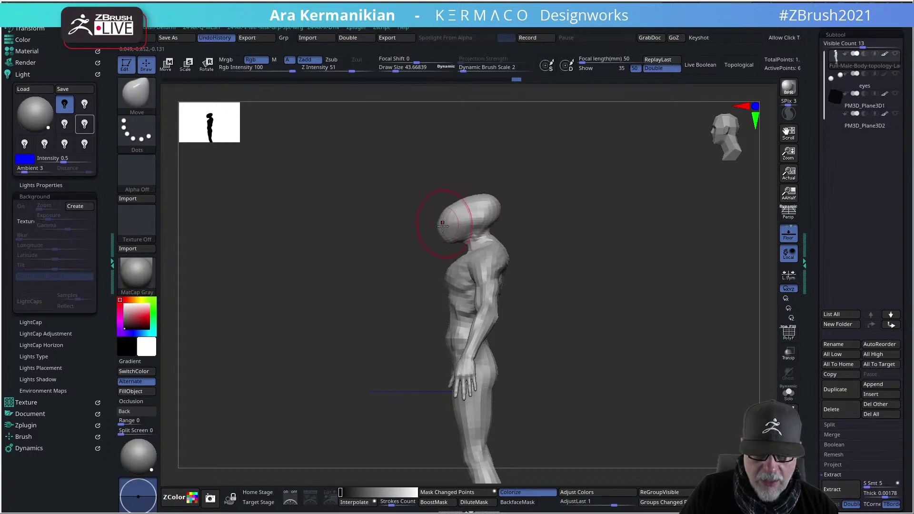
key(ctrl)
key(ctrl+z)
key(ctrl+z)
Extend the back of the skull and adjust the jaw with the Move brush, reducing the draw size to 24.49
mouse_move(574, 204)
mouse_down()
mouse_move(447, 206)
mouse_move(399, 190)
mouse_move(414, 180)
mouse_up()
drag(548, 200, 467, 202)
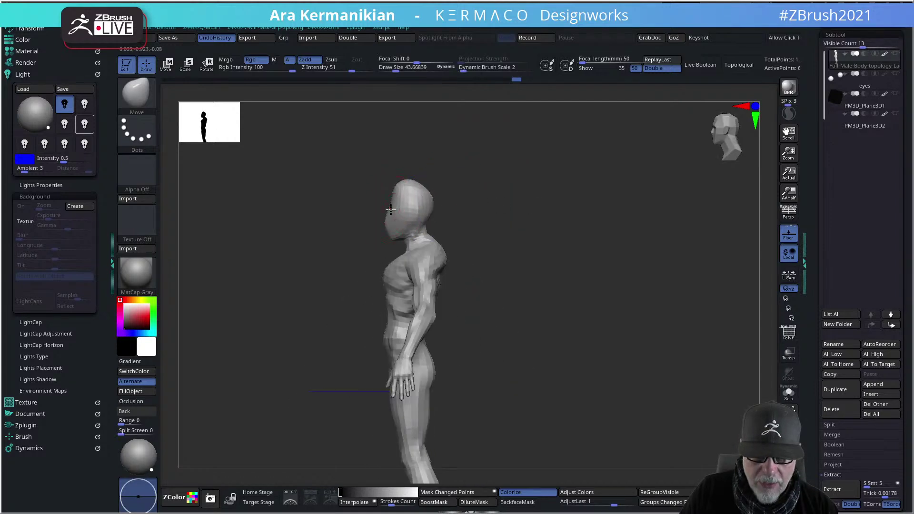
mouse_move(401, 195)
mouse_down()
mouse_move(396, 188)
mouse_move(431, 198)
mouse_move(442, 187)
mouse_move(422, 221)
mouse_move(428, 206)
mouse_move(396, 202)
mouse_move(444, 191)
mouse_up()
key(s)
mouse_move(513, 204)
mouse_down()
mouse_move(541, 208)
mouse_move(447, 217)
mouse_up()
drag(398, 235, 423, 239)
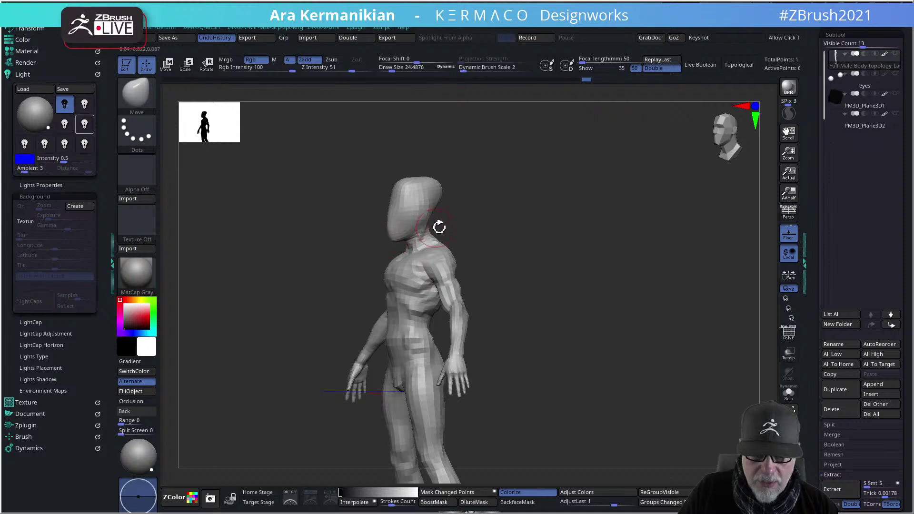
Narrow the sides of the face and refine the forehead and crown profile with the Move brush
drag(520, 232, 417, 223)
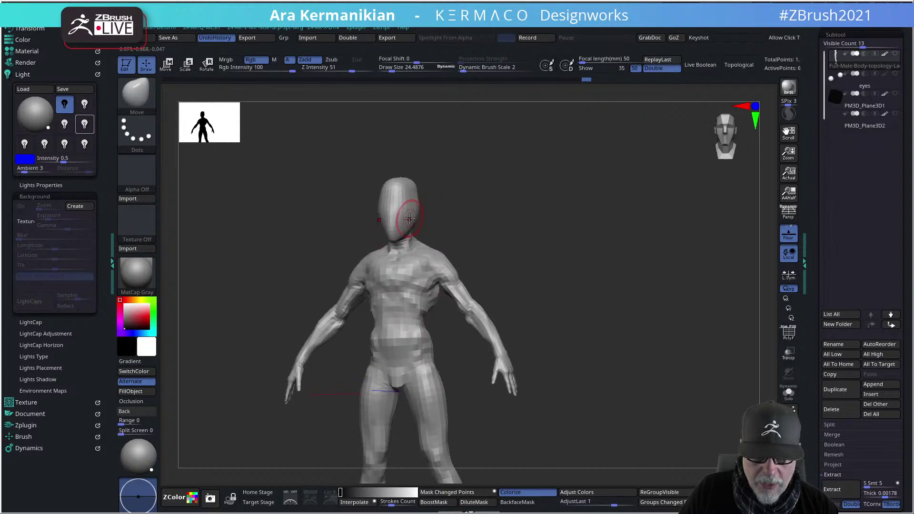
mouse_move(416, 209)
mouse_down()
mouse_move(405, 209)
mouse_move(450, 219)
mouse_up()
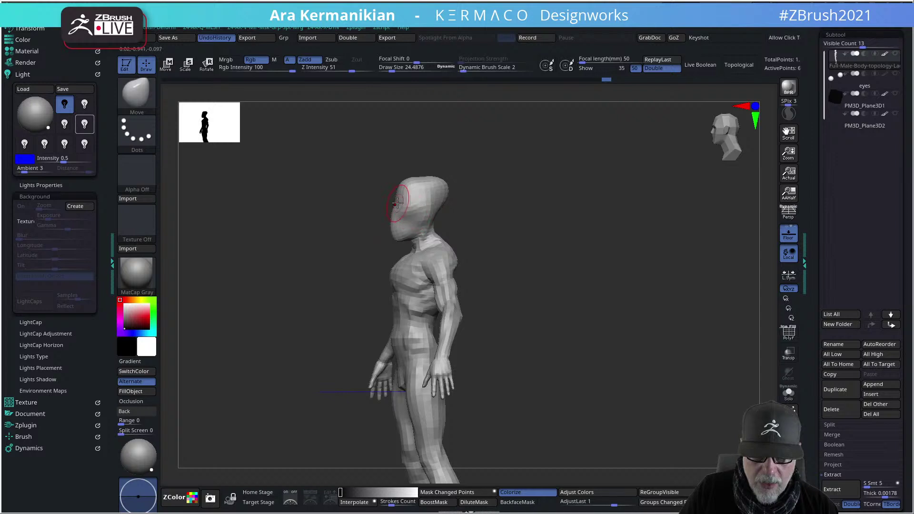
drag(415, 186, 427, 179)
Reshape the neck and collar area from the back and front with the Move brush
drag(534, 182, 490, 180)
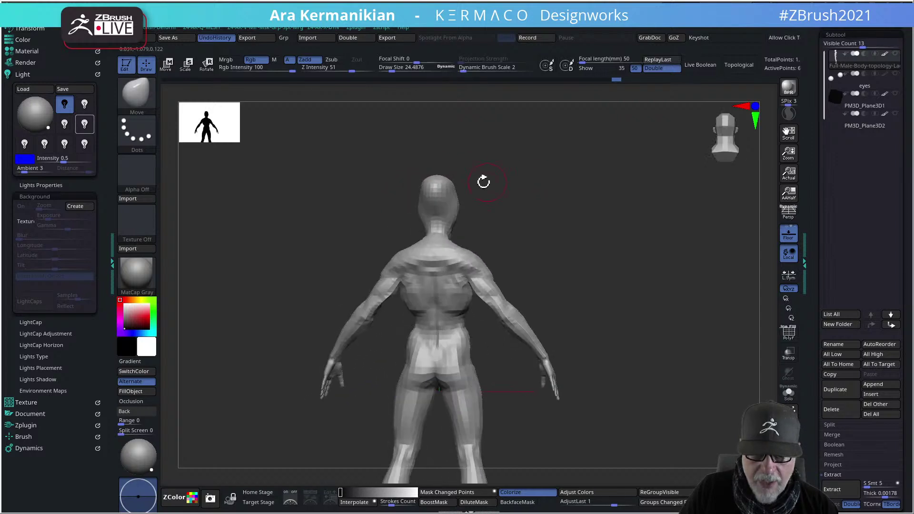
drag(436, 218, 447, 219)
mouse_move(557, 221)
mouse_down()
mouse_move(494, 224)
mouse_move(557, 229)
mouse_move(471, 242)
mouse_up()
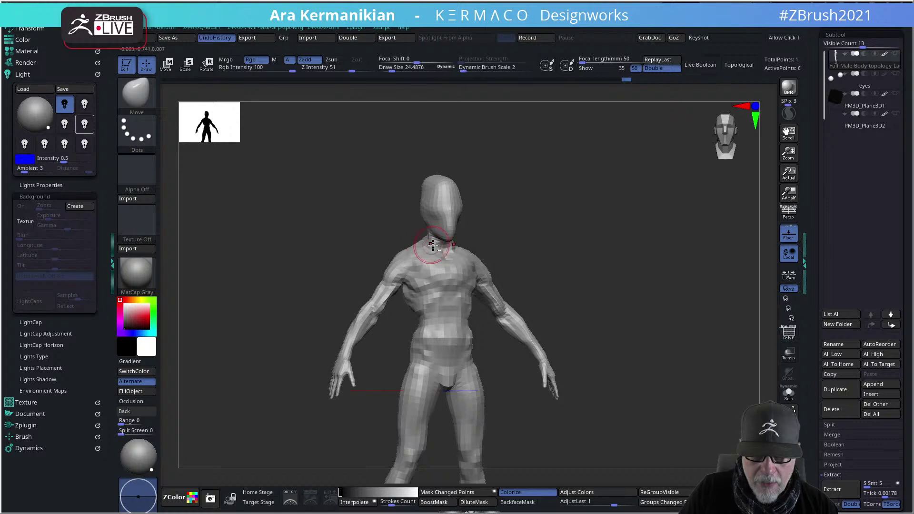
drag(553, 235, 521, 232)
drag(456, 249, 446, 255)
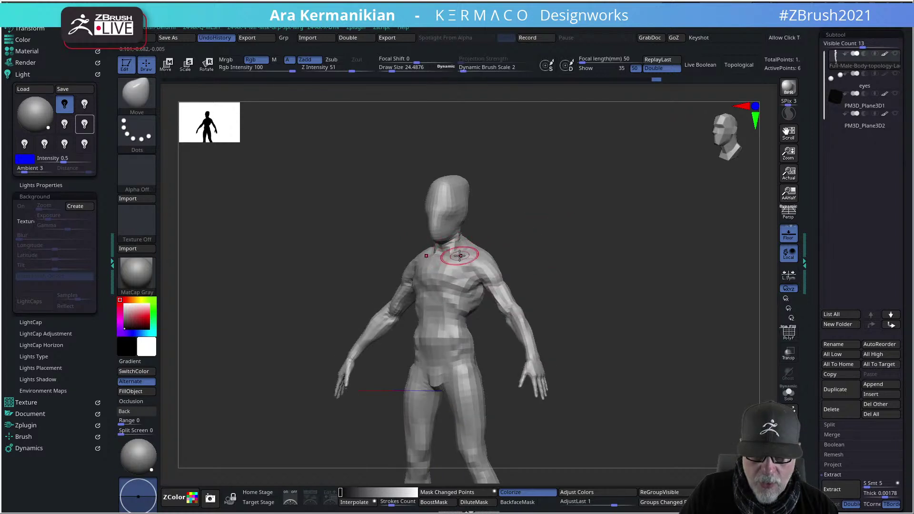
Reshape the base of the neck, shoulders and upper back with the Move brush at draw size 24.49
drag(552, 231, 494, 244)
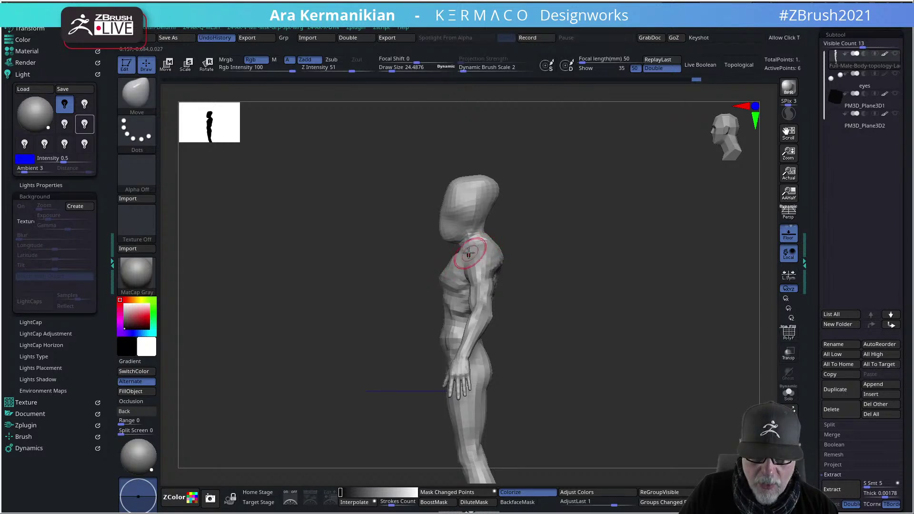
mouse_move(382, 287)
shift+mouse_down()
mouse_move(472, 286)
mouse_move(433, 284)
shift+mouse_up()
mouse_move(535, 278)
mouse_down()
mouse_move(646, 279)
mouse_move(662, 227)
mouse_move(688, 229)
mouse_move(612, 274)
mouse_move(610, 305)
mouse_up()
shift+drag(426, 250, 423, 255)
mouse_move(469, 258)
mouse_down()
mouse_move(505, 260)
mouse_move(438, 263)
mouse_move(529, 245)
mouse_move(498, 251)
mouse_move(516, 260)
mouse_up()
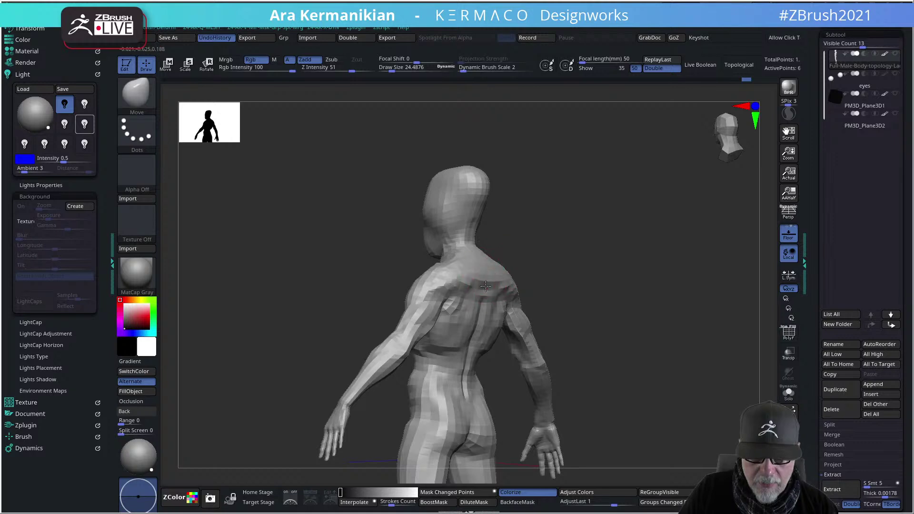
drag(583, 275, 527, 257)
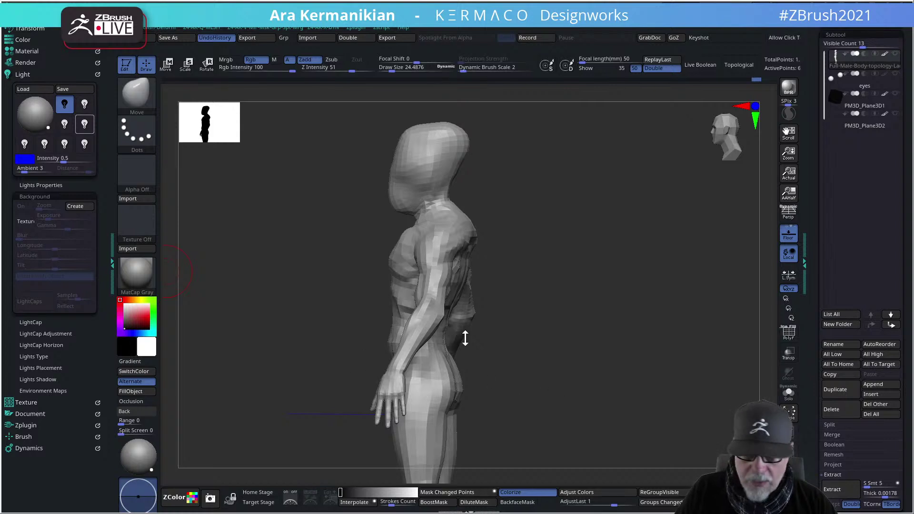
Adjust the chest and overall body proportions with the Move brush, working from three-quarter and front views
drag(613, 340, 606, 328)
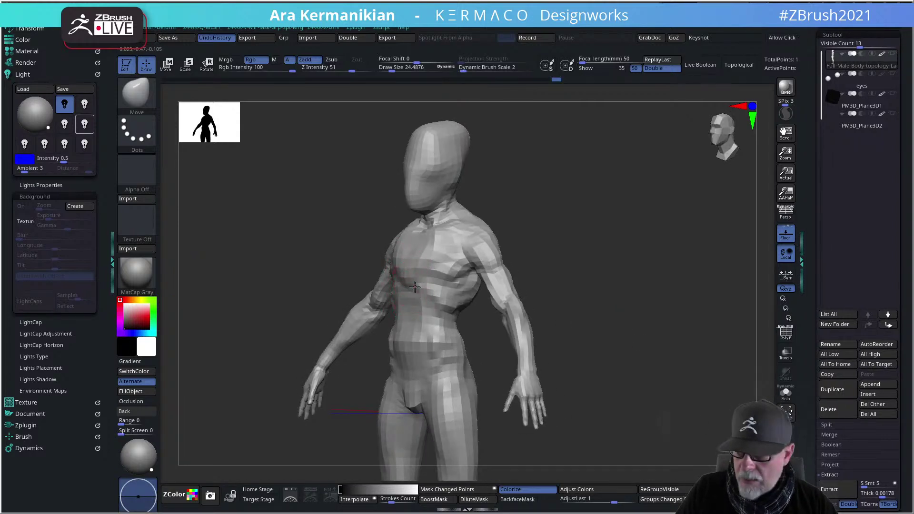
drag(438, 276, 420, 280)
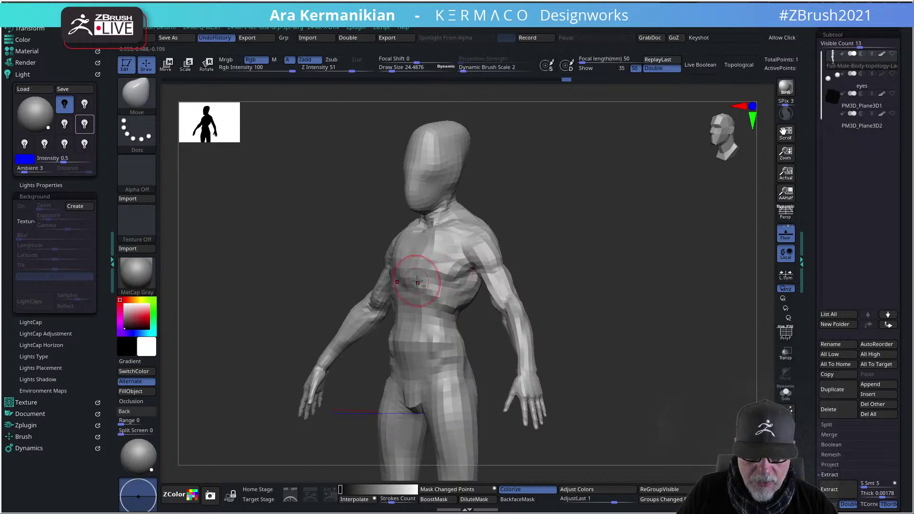
drag(643, 245, 553, 211)
drag(587, 410, 459, 352)
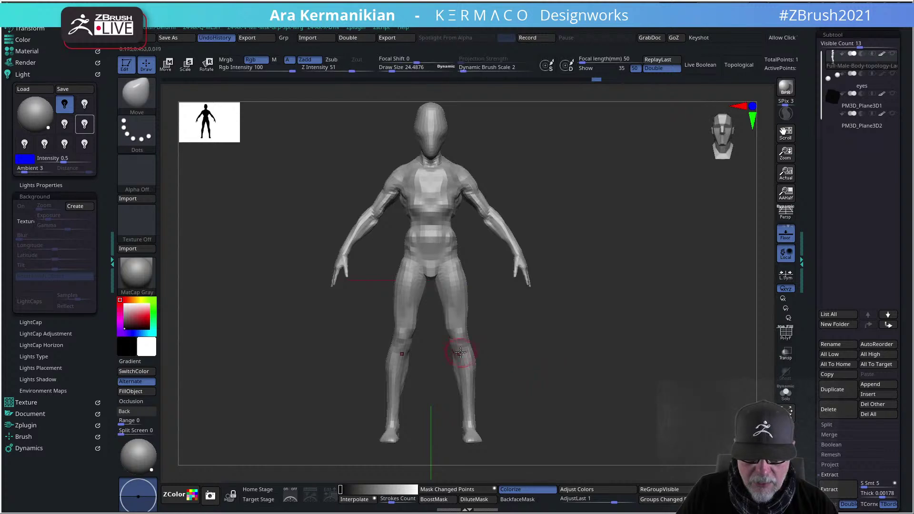
alt+drag(633, 357, 621, 362)
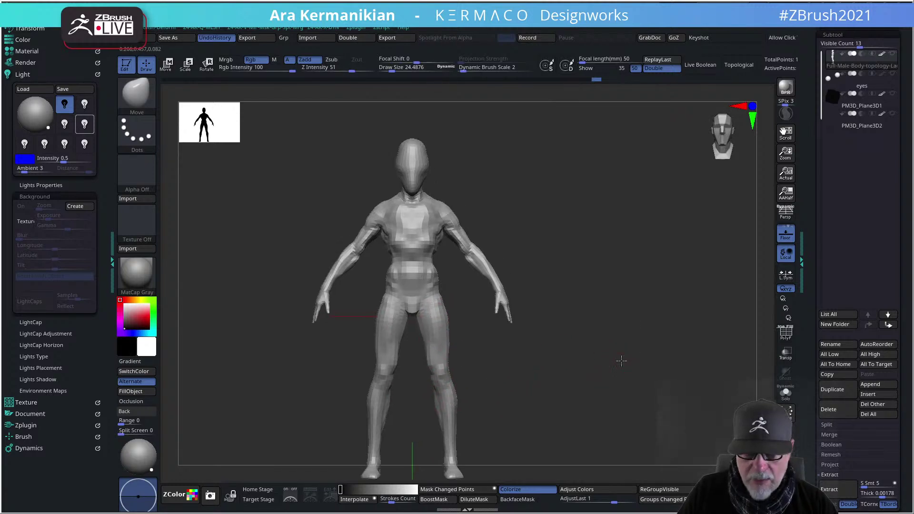
drag(504, 228, 547, 247)
mouse_move(572, 218)
mouse_down()
mouse_move(429, 204)
mouse_move(448, 215)
mouse_up()
key(shift)
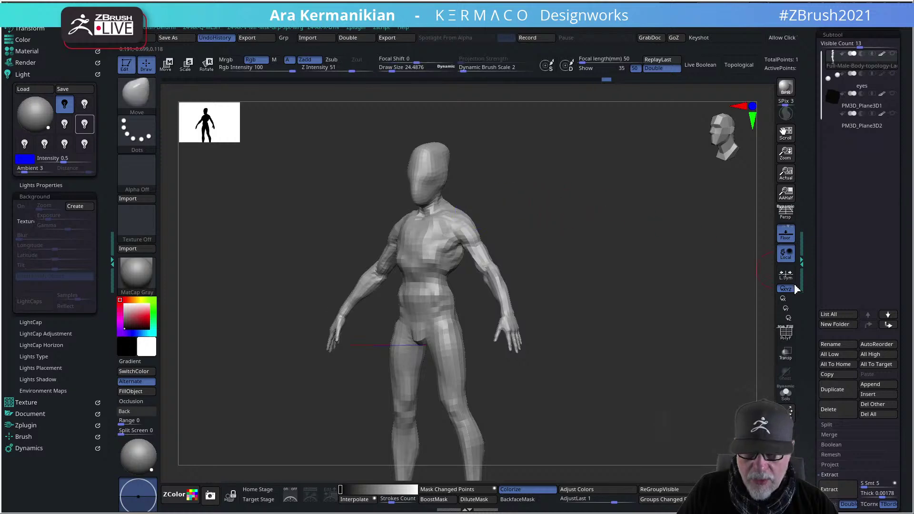
Refine the throat and upper chest up close with the Move brush at draw size 22.49
click(789, 323)
drag(680, 321, 767, 321)
click(784, 336)
mouse_move(643, 270)
alt+mouse_down()
mouse_move(647, 315)
mouse_move(646, 267)
mouse_move(586, 265)
alt+mouse_up()
key(s)
click(437, 246)
drag(438, 250, 431, 246)
drag(625, 217, 581, 218)
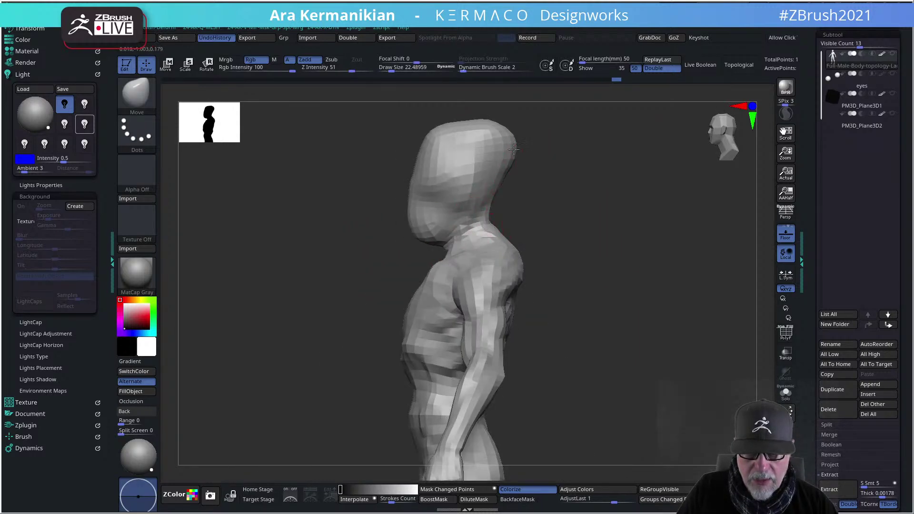
Reshape the crown and back of the skull in profile with the Move brush at draw size 22.49
drag(596, 175, 532, 210)
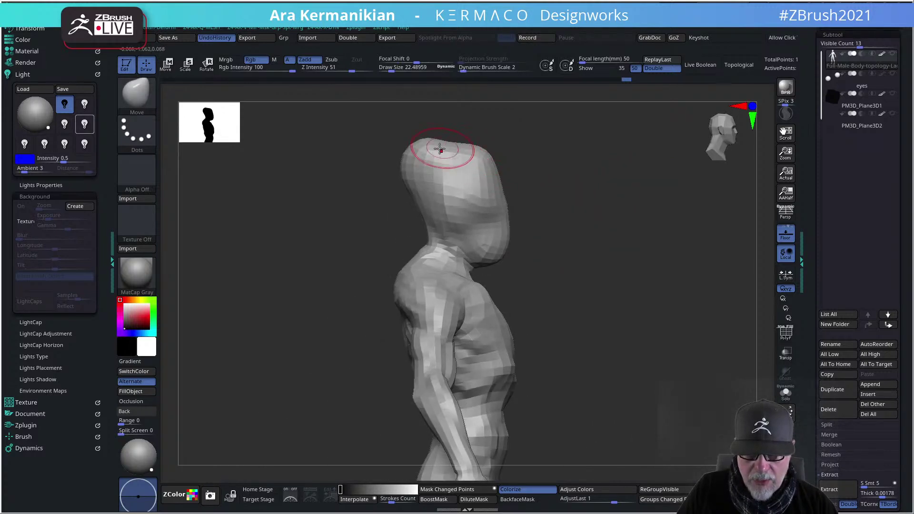
drag(627, 187, 576, 243)
shift+drag(518, 220, 491, 161)
Turn on the polyframe display and isolate the green polygroup covering the top of the head
alt+drag(653, 234, 714, 321)
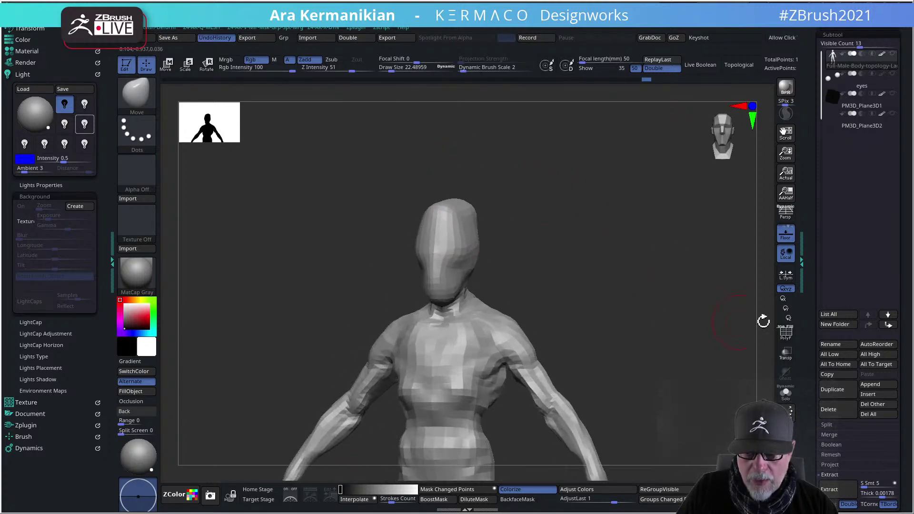
click(786, 334)
mouse_move(627, 255)
mouse_down()
mouse_move(619, 316)
mouse_move(592, 300)
mouse_move(476, 298)
mouse_up()
ctrl+shift+click(439, 300)
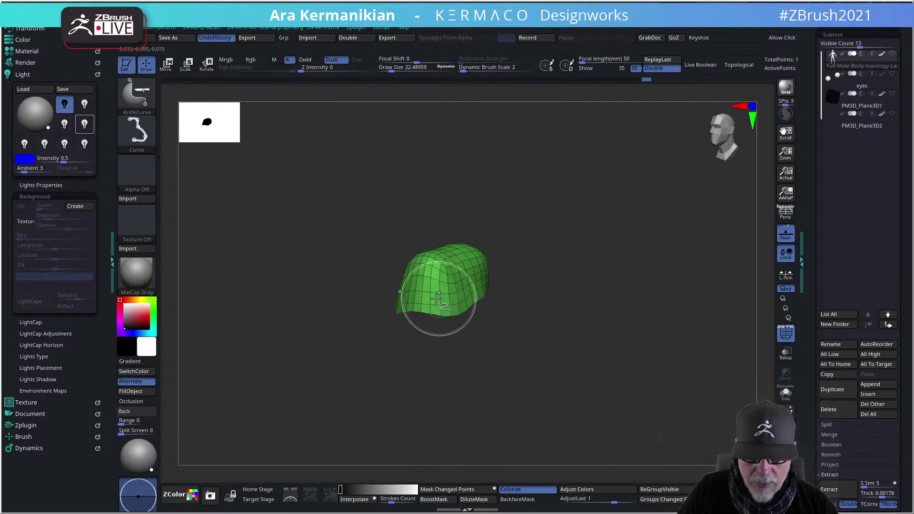
ctrl+shift+click(693, 300)
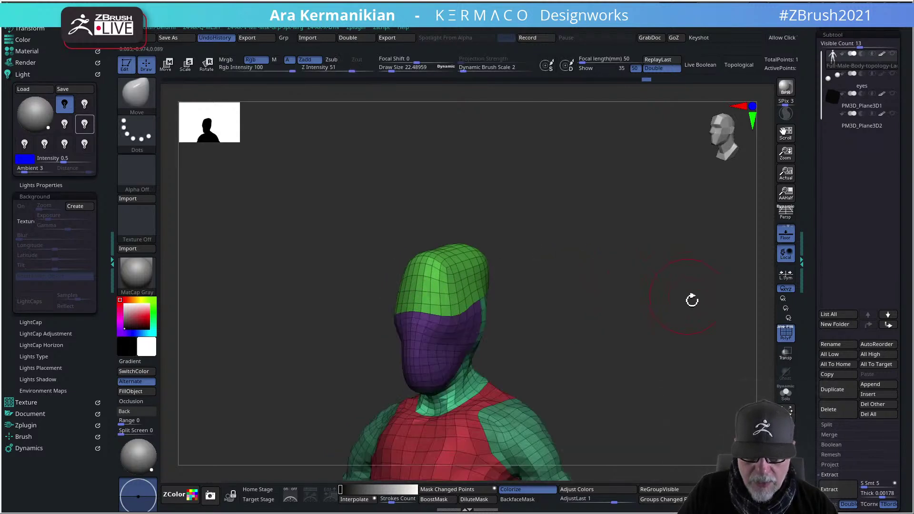
ctrl+shift+click(427, 288)
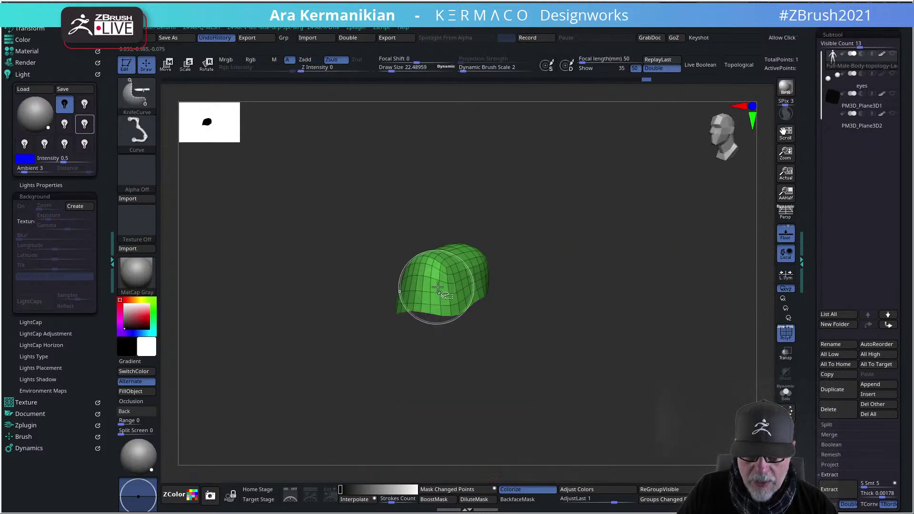
Duplicate the full body subtool, reduce the copy to the green polygroup on top of the head, and show the body again
ctrl+shift+click(546, 303)
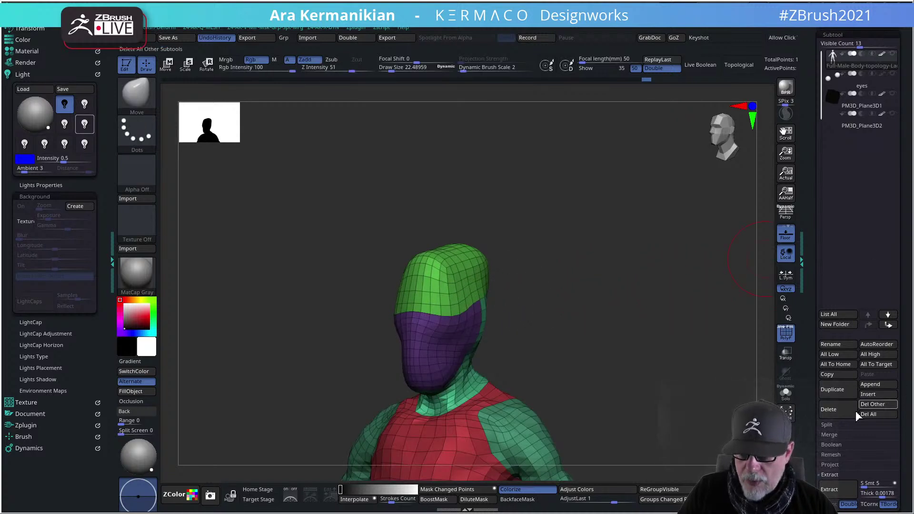
click(833, 389)
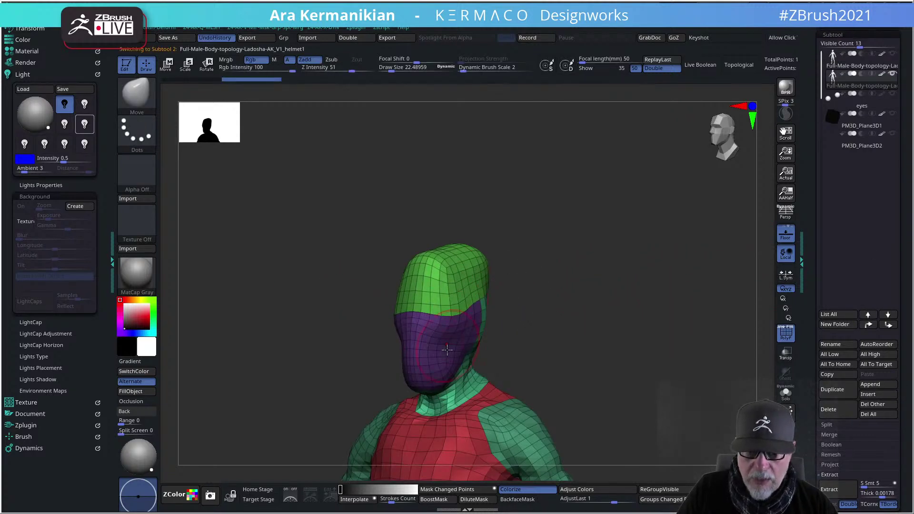
ctrl+shift+click(442, 299)
key(ctrl+space)
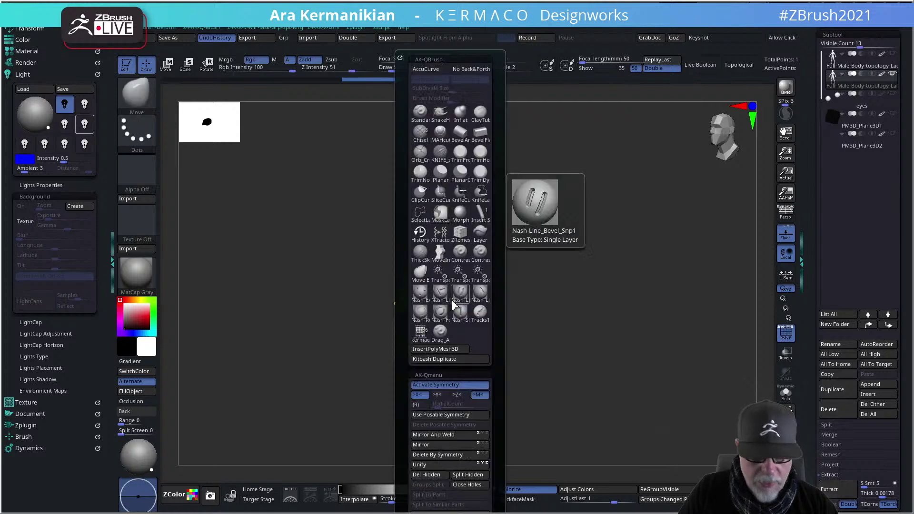
click(421, 465)
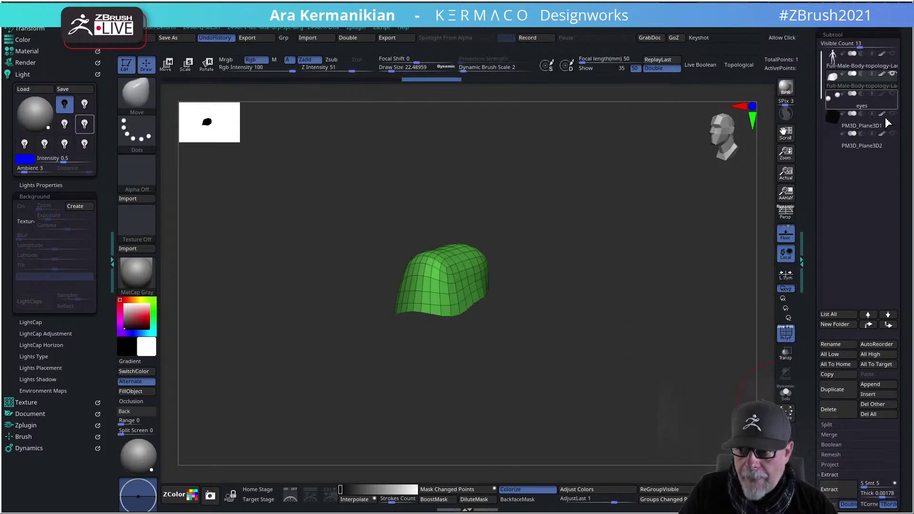
click(892, 54)
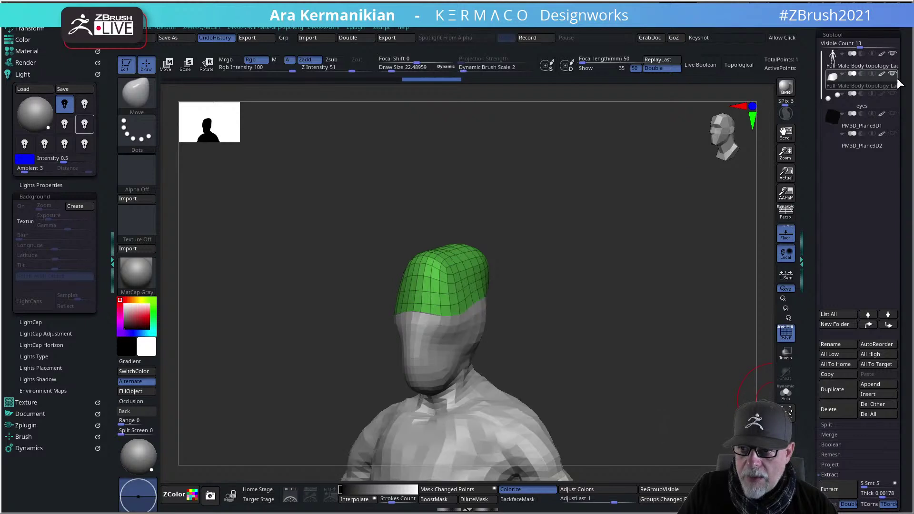
Pull the front of the separate green helmet piece up into a tall rounded crest with the Move brush at draw size 46.47
mouse_move(561, 278)
mouse_down()
mouse_move(481, 279)
mouse_move(438, 253)
mouse_move(454, 181)
mouse_move(427, 271)
mouse_move(456, 259)
mouse_move(469, 270)
mouse_move(474, 189)
mouse_up()
key(s)
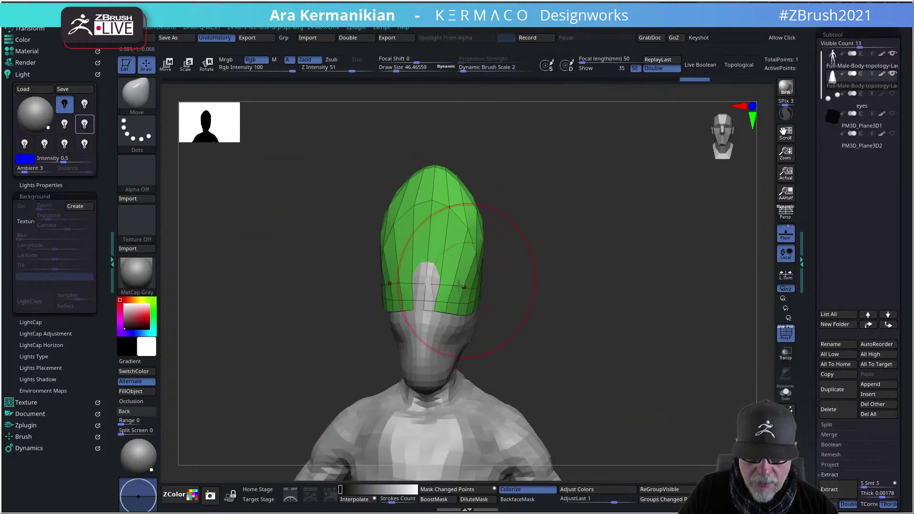
alt+drag(436, 295, 435, 299)
mouse_move(596, 296)
mouse_down()
mouse_move(526, 281)
mouse_move(563, 267)
mouse_move(551, 264)
mouse_up()
mouse_move(619, 282)
mouse_down()
mouse_move(559, 265)
mouse_move(538, 239)
mouse_up()
mouse_move(558, 275)
mouse_down()
mouse_move(631, 292)
mouse_move(510, 246)
mouse_up()
drag(609, 307, 638, 246)
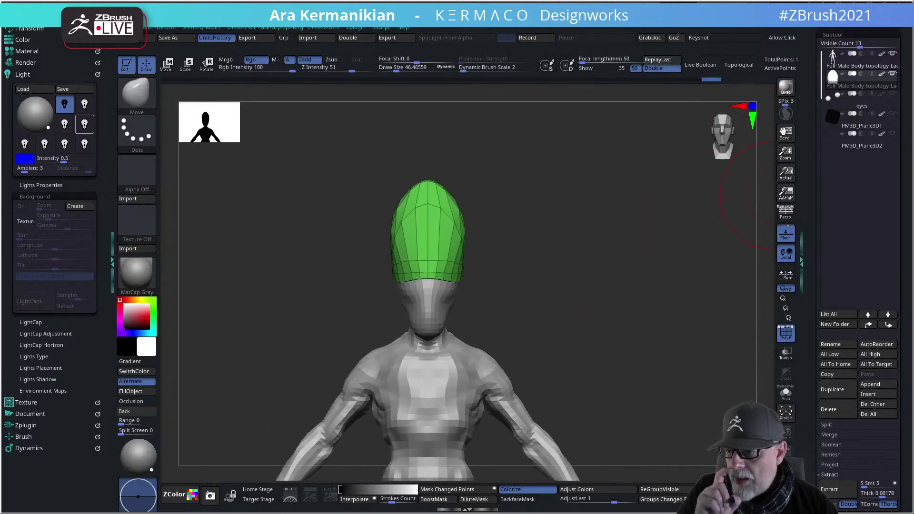
Refine the tall crest and the rear bulge of the helmet in three-quarter and profile views with the Move brush at draw size 24.49
alt+drag(609, 275, 663, 304)
key(s)
click(533, 247)
mouse_move(551, 198)
mouse_down()
mouse_move(641, 227)
mouse_move(585, 224)
mouse_up()
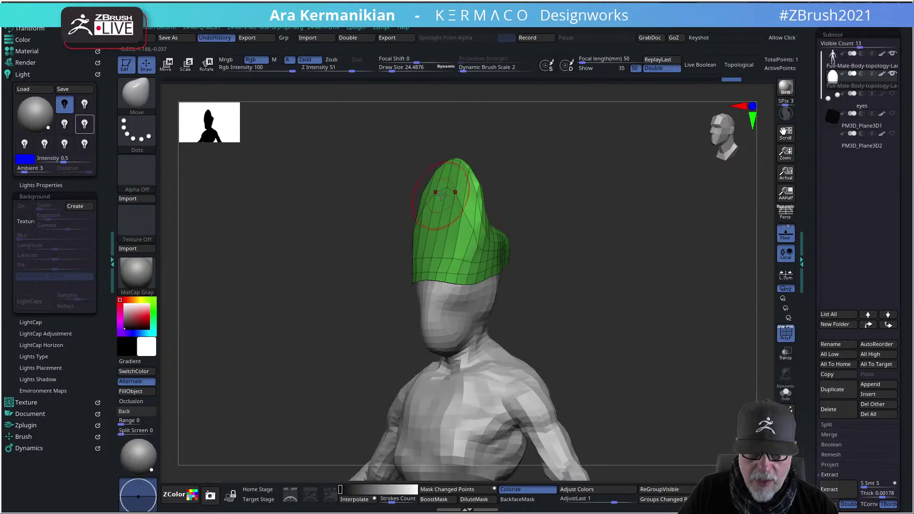
drag(655, 246, 624, 251)
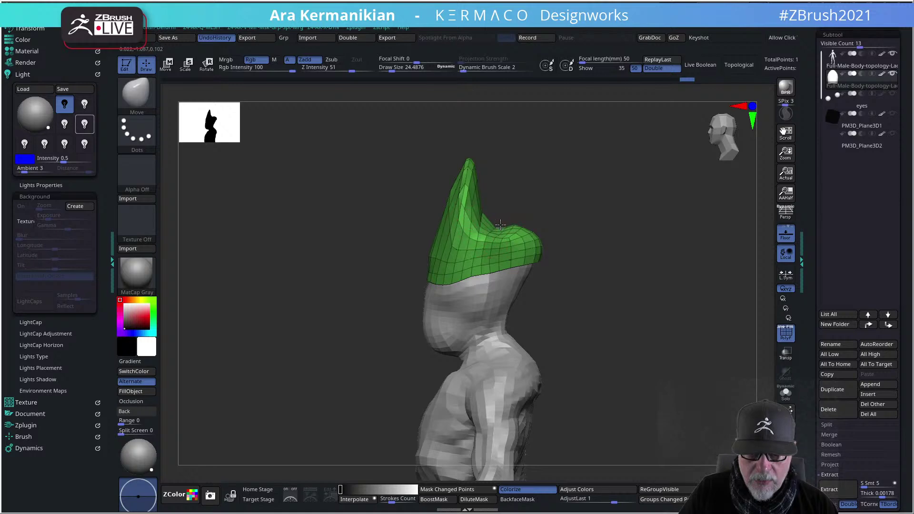
drag(556, 216, 590, 229)
drag(729, 227, 669, 254)
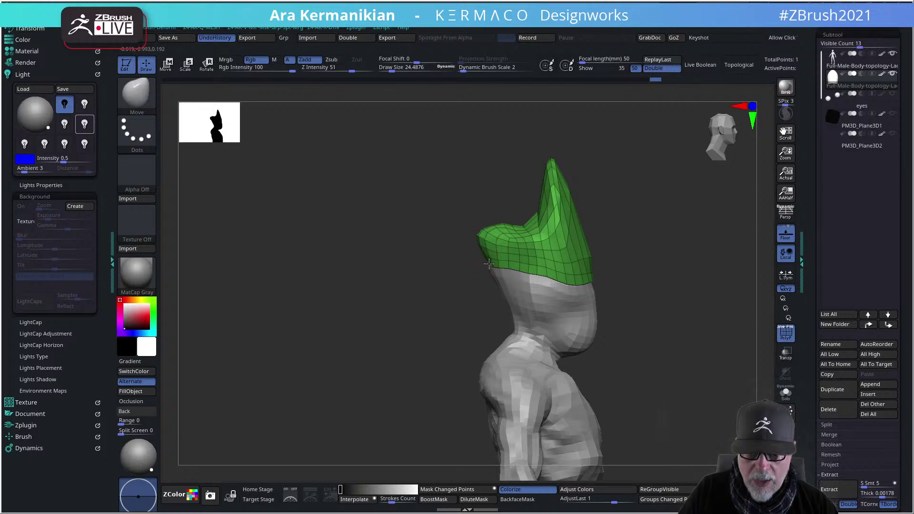
drag(609, 280, 521, 284)
alt+drag(684, 296, 572, 300)
Insert extra edge loops across the stretched polygons of the helmet crest with the ZModeler brush
key(b)
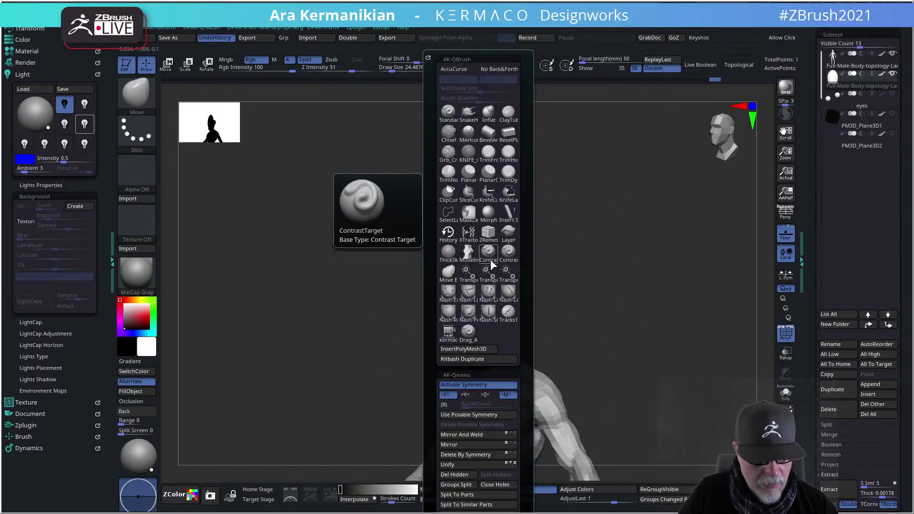
click(525, 179)
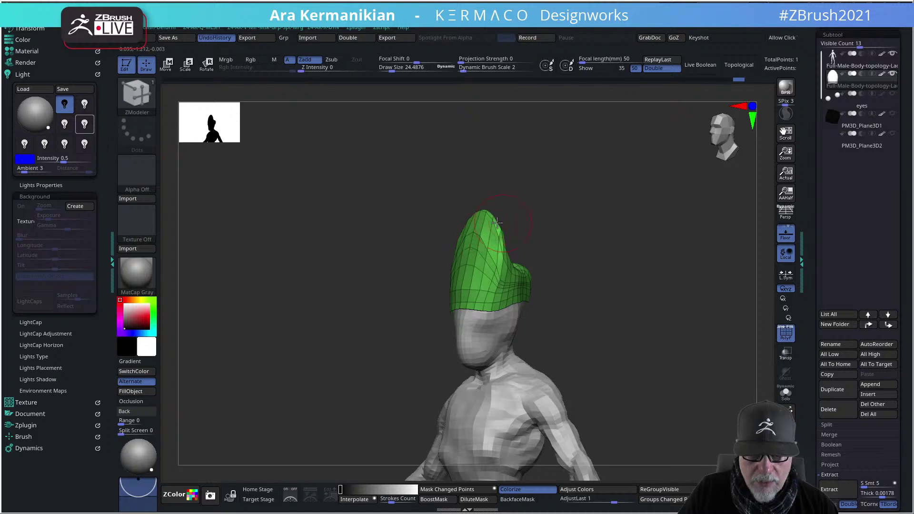
key(ctrl+z)
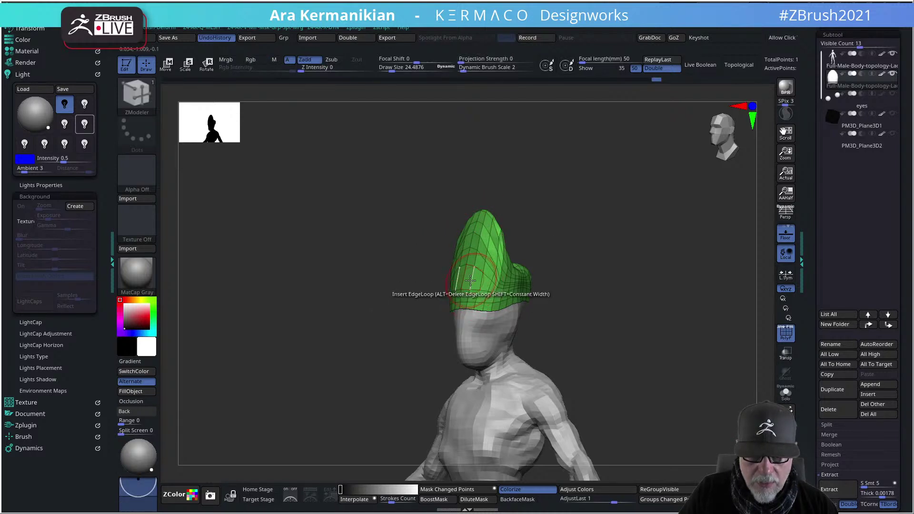
key(ctrl+shift+z)
Smooth the helmet's crest and the hollow behind it, working from the side and the back
drag(666, 240, 583, 238)
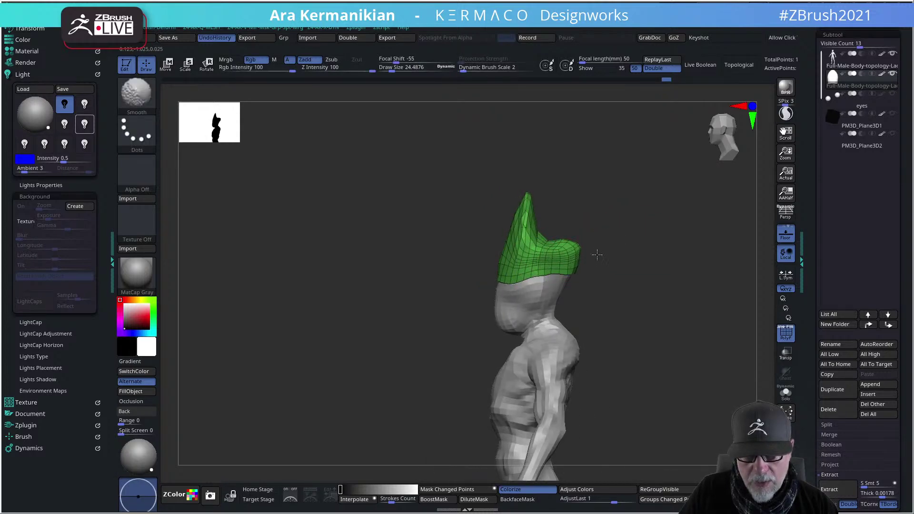
key(ctrl+shift+z)
key(ctrl+shift+z)
key(ctrl+shift+z)
drag(695, 246, 621, 278)
shift+drag(510, 240, 510, 239)
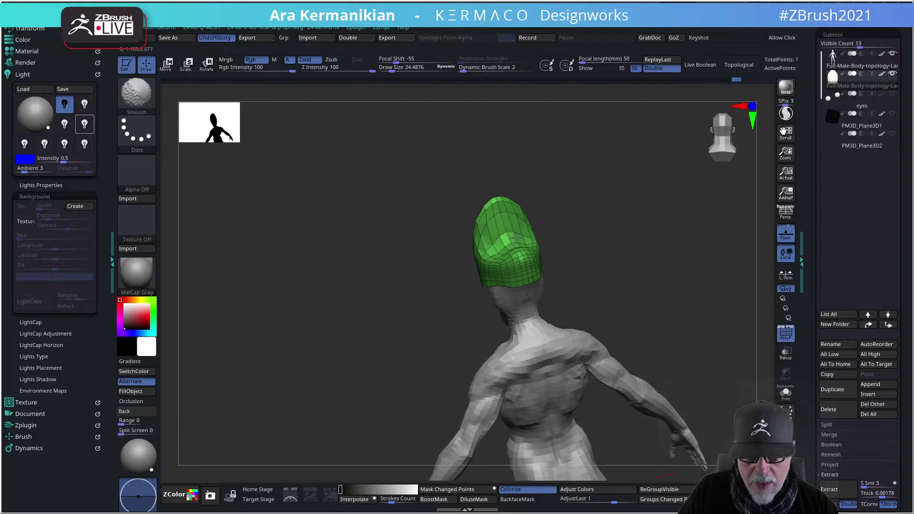
drag(572, 256, 655, 255)
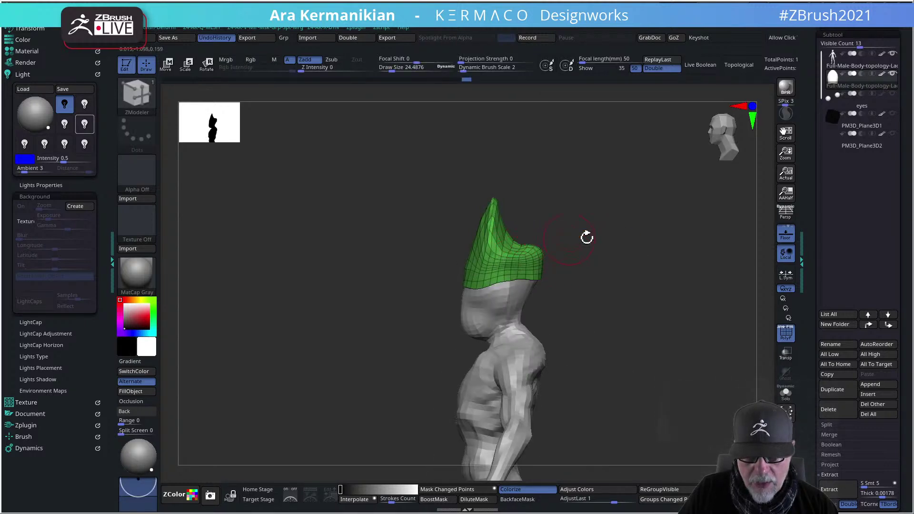
Return to the Move brush and reshape the back of the crest in profile and rear views at draw size 24.49
key(b)
key(m)
key(v)
drag(551, 230, 593, 261)
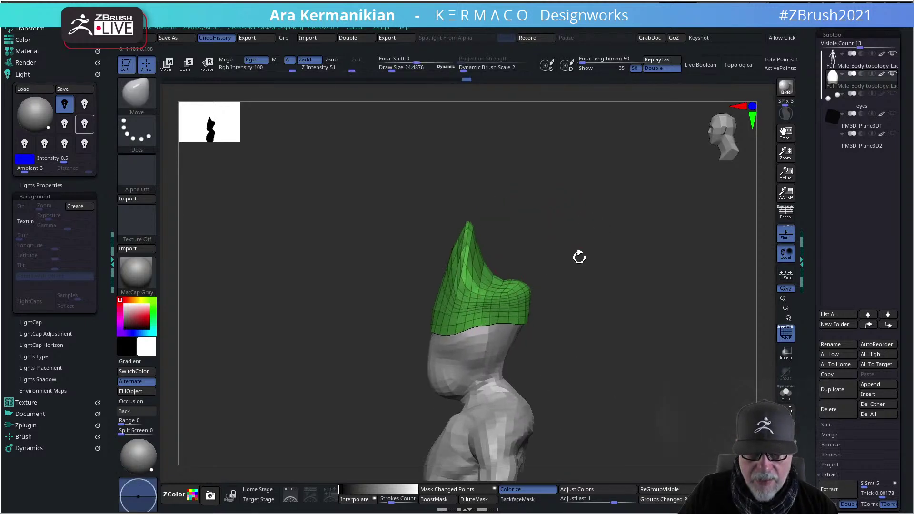
drag(472, 271, 474, 269)
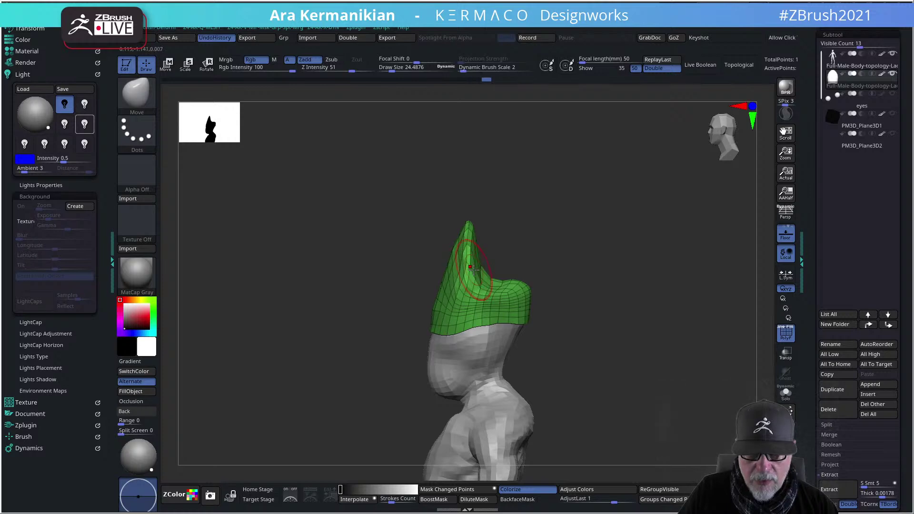
drag(579, 261, 536, 298)
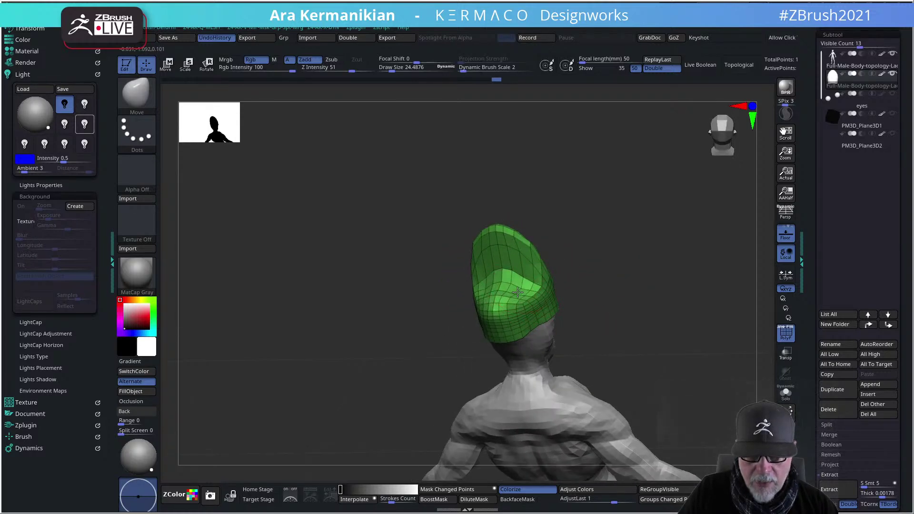
drag(657, 306, 542, 290)
mouse_move(599, 287)
mouse_down()
mouse_move(612, 286)
mouse_move(619, 267)
mouse_move(547, 287)
mouse_move(579, 303)
mouse_up()
Smooth the front face of the crest and the surface of the rear bulge, adjusting the crest's back edge in profile
key(shift)
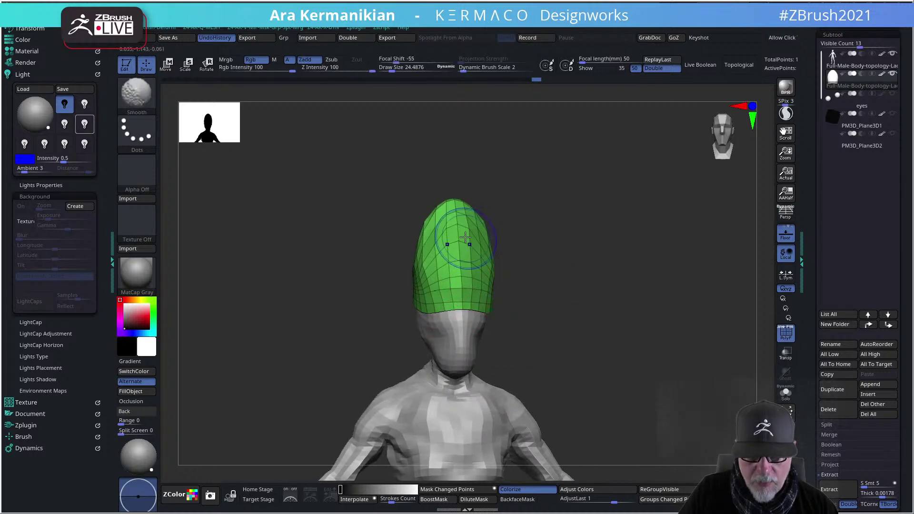
drag(531, 283, 608, 269)
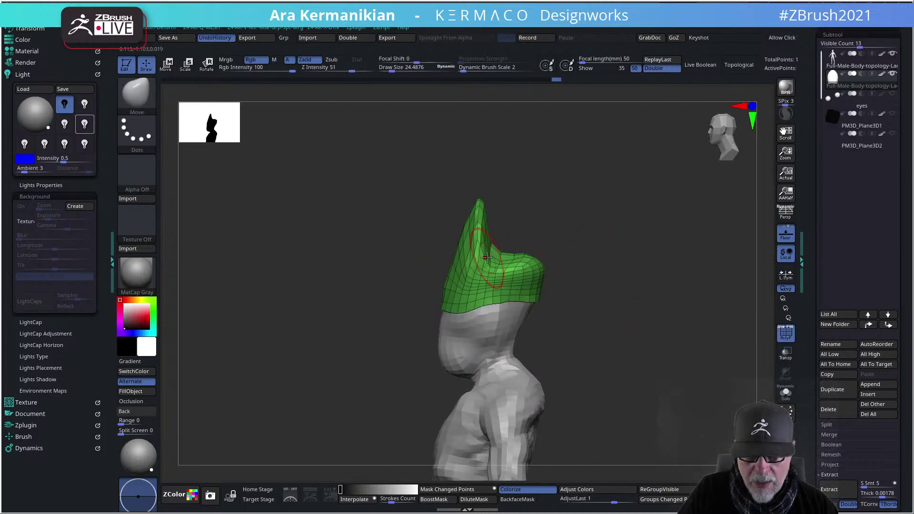
drag(504, 248, 680, 256)
key(shift)
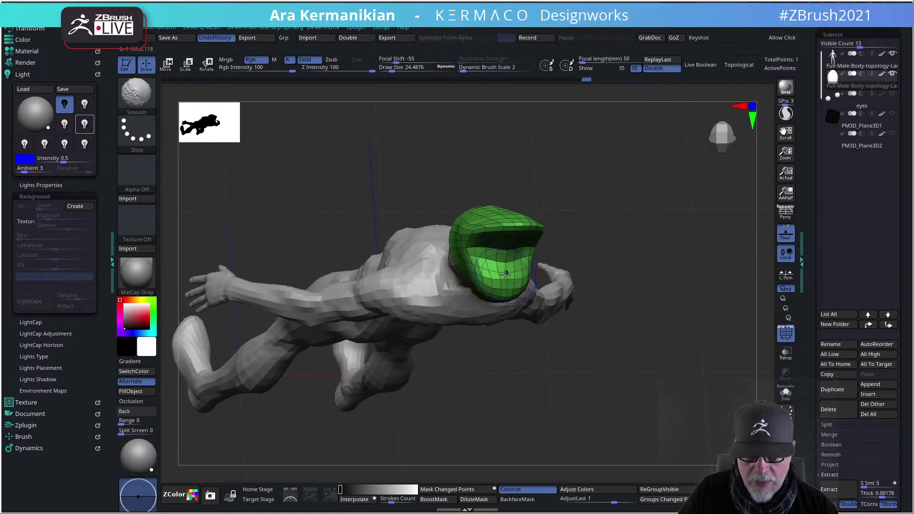
mouse_move(620, 300)
mouse_down()
mouse_move(618, 238)
mouse_move(686, 267)
mouse_move(678, 246)
mouse_move(653, 229)
mouse_move(556, 198)
mouse_move(578, 217)
mouse_move(581, 266)
mouse_move(604, 267)
mouse_move(606, 213)
mouse_move(605, 227)
mouse_up()
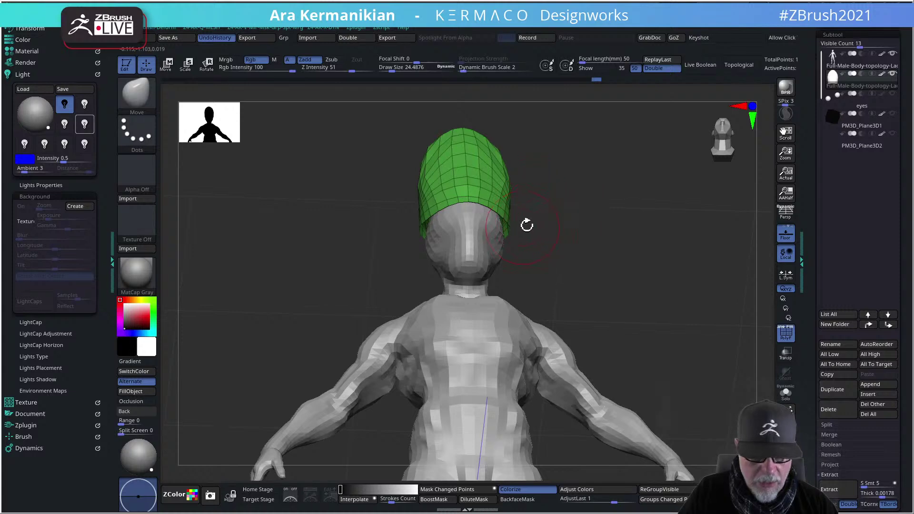
Adjust the helmet's outline and the sides of its rear bulge with the Move brush at draw size 15.39
drag(566, 203, 620, 257)
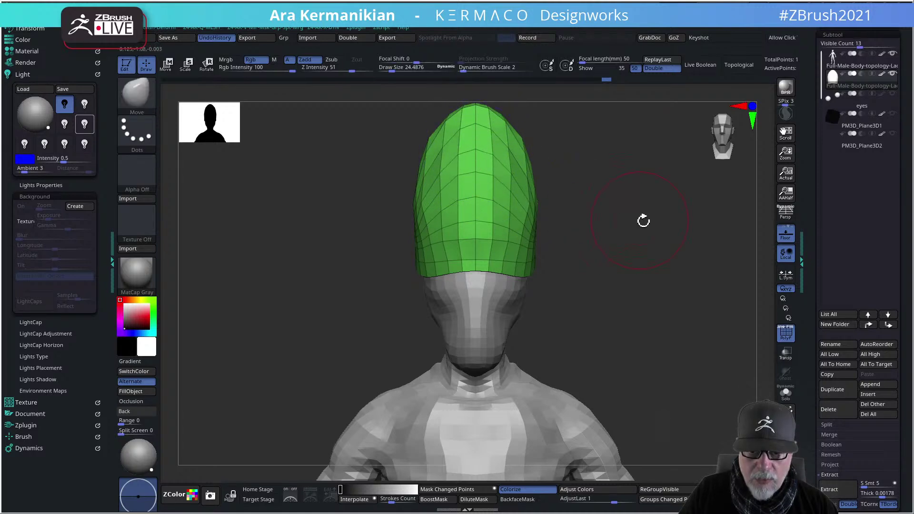
drag(625, 217, 602, 233)
mouse_move(710, 216)
mouse_down()
mouse_move(651, 229)
mouse_move(621, 251)
mouse_move(608, 299)
mouse_up()
mouse_move(377, 267)
mouse_down()
mouse_move(278, 316)
mouse_move(369, 253)
mouse_up()
drag(472, 146, 459, 216)
key(s)
drag(481, 168, 477, 173)
key(s)
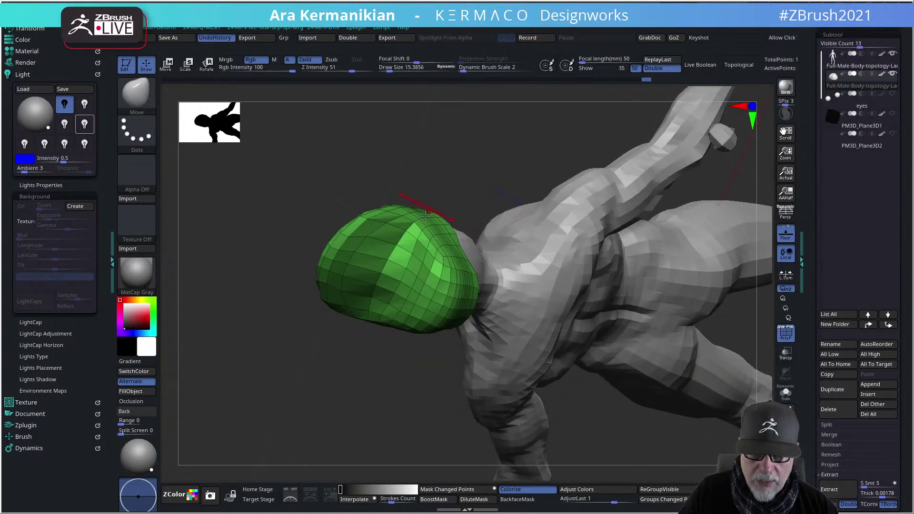
mouse_move(414, 222)
mouse_down()
mouse_move(418, 231)
mouse_move(588, 180)
mouse_move(385, 281)
mouse_move(401, 287)
mouse_up()
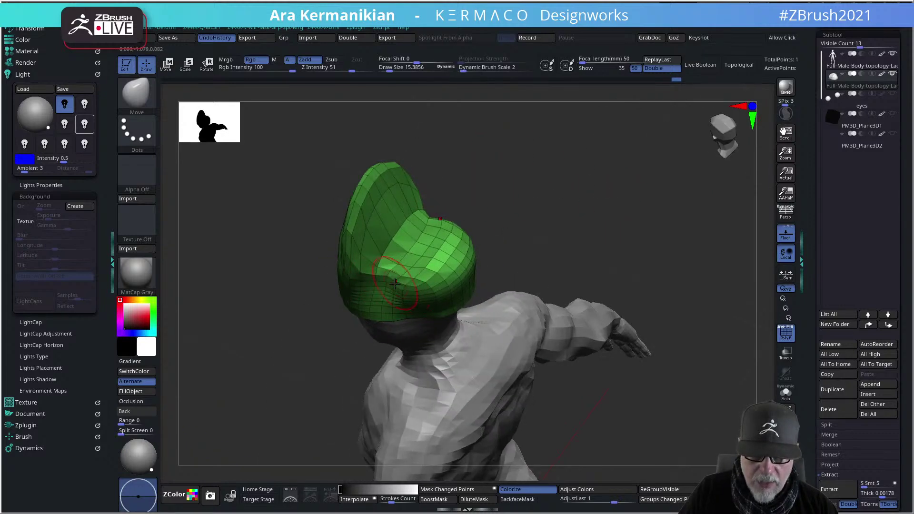
Smooth the transition between the tall crest and the rear bulge of the helmet
mouse_move(499, 269)
mouse_down()
mouse_move(591, 216)
mouse_move(605, 226)
mouse_move(621, 213)
mouse_up()
mouse_move(427, 230)
shift+mouse_down()
mouse_move(445, 219)
mouse_move(491, 233)
shift+mouse_up()
shift+drag(428, 239, 457, 245)
mouse_move(633, 275)
alt+mouse_down()
mouse_move(578, 280)
mouse_move(529, 264)
alt+mouse_up()
Reshape the helmet's lower side rim into an arch with the Move brush, using draw sizes 52.33 and 24.49
key(s)
drag(422, 260, 429, 260)
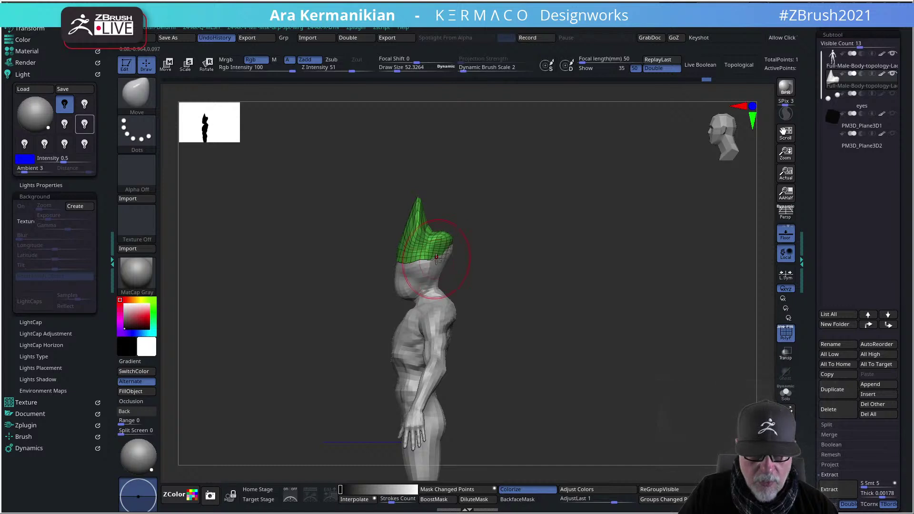
key(s)
drag(420, 263, 413, 264)
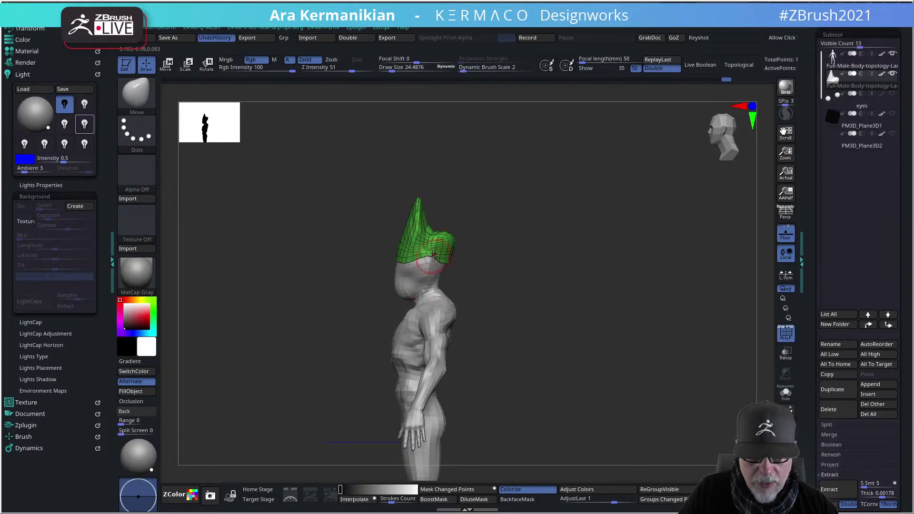
mouse_move(490, 263)
mouse_down()
mouse_move(542, 265)
mouse_move(526, 247)
mouse_move(527, 272)
mouse_up()
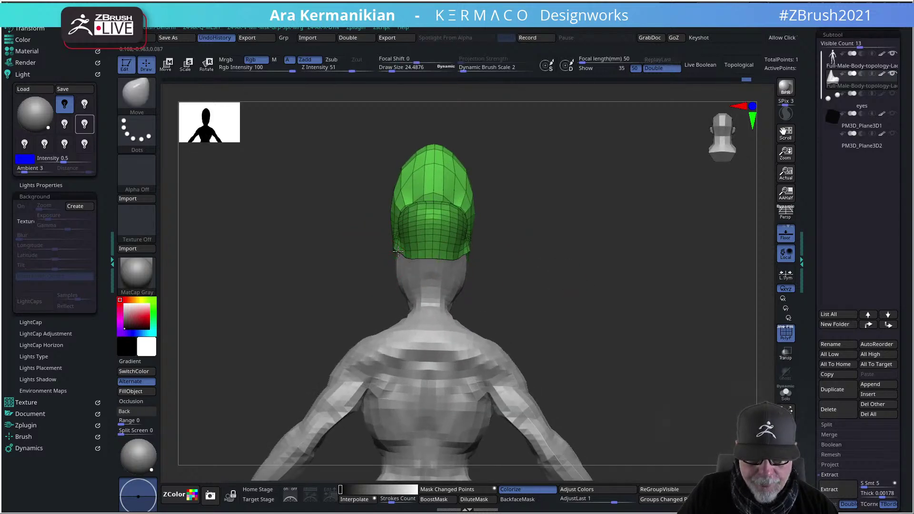
drag(586, 259, 554, 266)
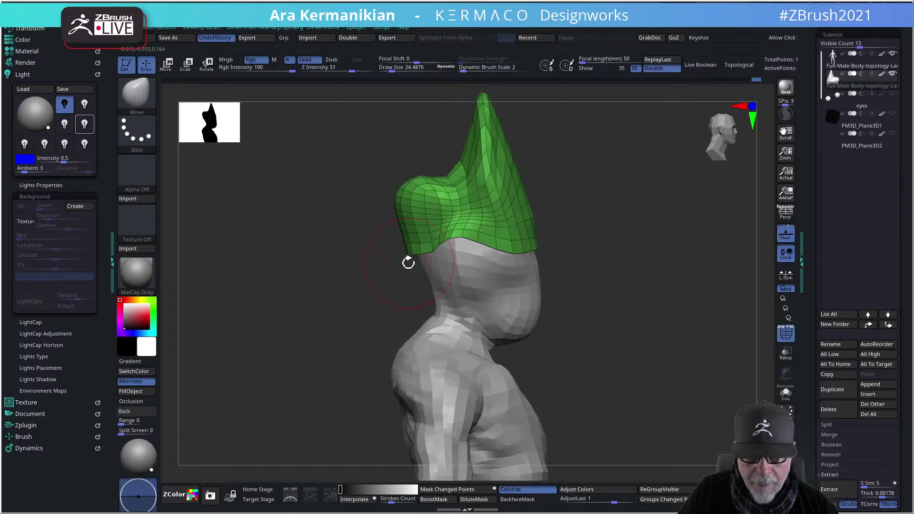
Refine the join between the crest and the rear bulge from behind with the Move and Smooth brushes
drag(305, 209, 491, 248)
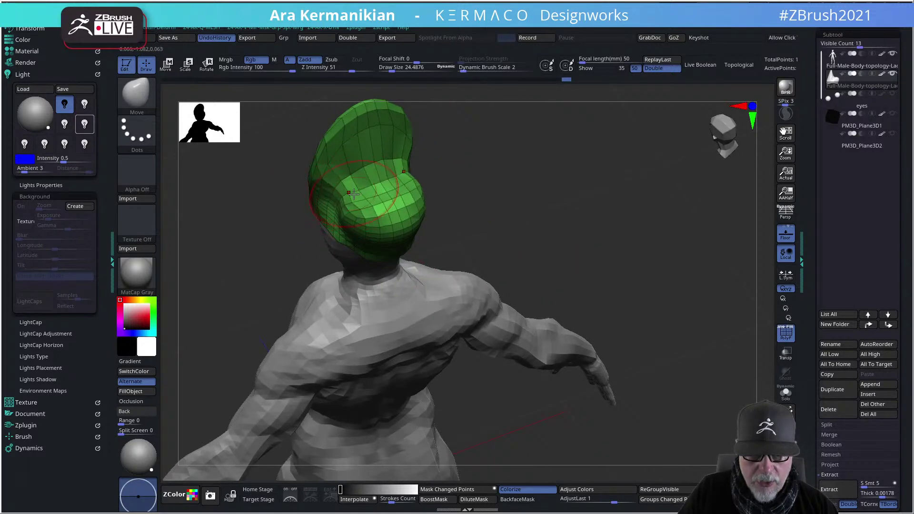
mouse_move(539, 202)
mouse_down()
mouse_move(569, 202)
mouse_move(547, 236)
mouse_move(631, 224)
mouse_move(564, 277)
mouse_move(627, 265)
mouse_move(583, 270)
mouse_move(623, 261)
mouse_move(551, 230)
mouse_move(520, 230)
mouse_up()
key(shift)
drag(536, 273, 592, 251)
Select the helmet and raise its rear lower rim into a nearly straight line with the Move brush at draw size 24.49
alt+click(400, 281)
key(space)
mouse_move(559, 212)
alt+mouse_down()
mouse_move(557, 257)
mouse_move(588, 275)
mouse_move(581, 228)
mouse_move(623, 255)
mouse_move(657, 245)
mouse_move(613, 251)
mouse_move(644, 310)
mouse_move(603, 318)
alt+mouse_up()
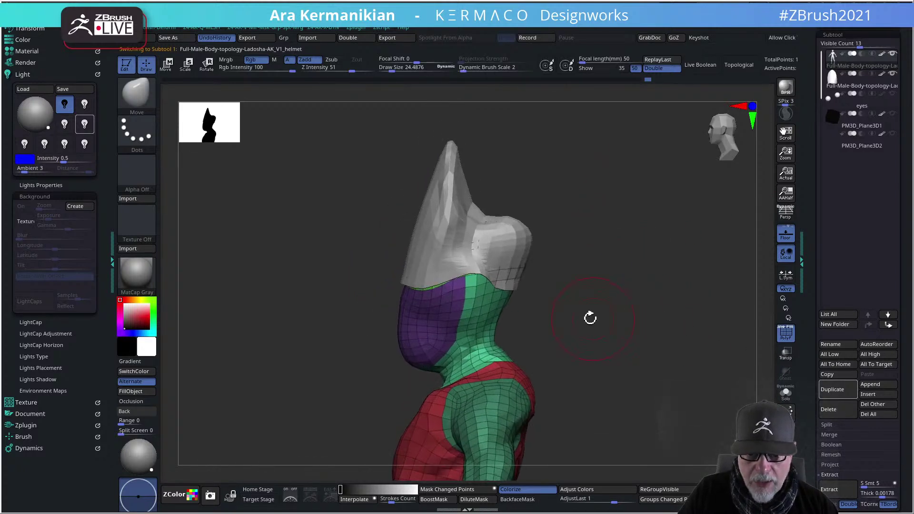
alt+drag(526, 305, 566, 299)
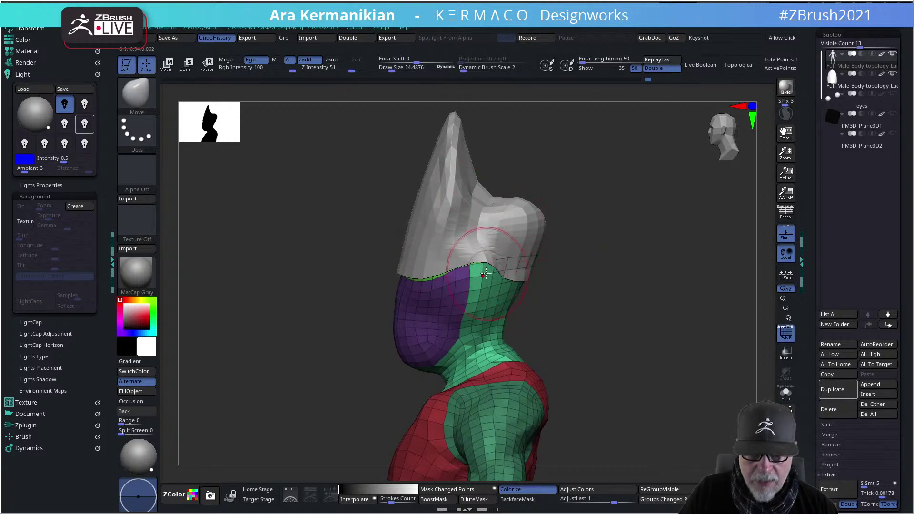
alt+drag(595, 288, 623, 296)
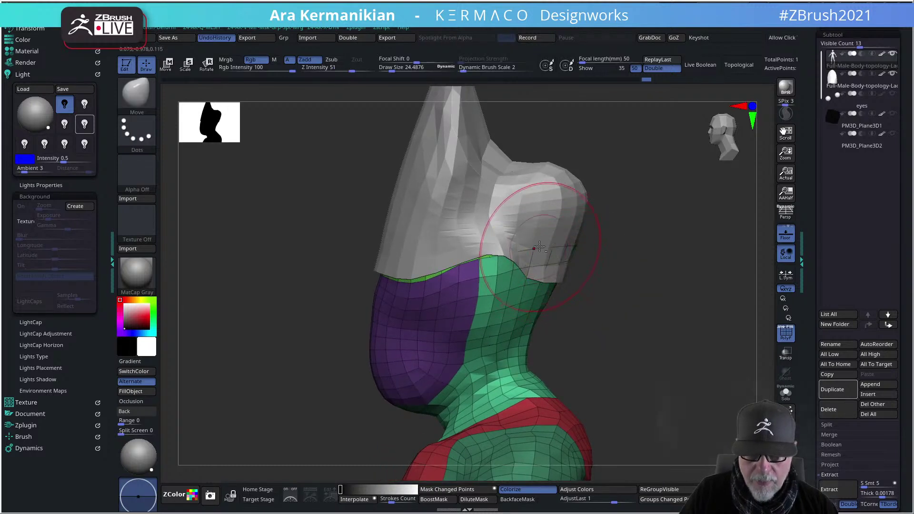
alt+click(543, 281)
key(ctrl+z)
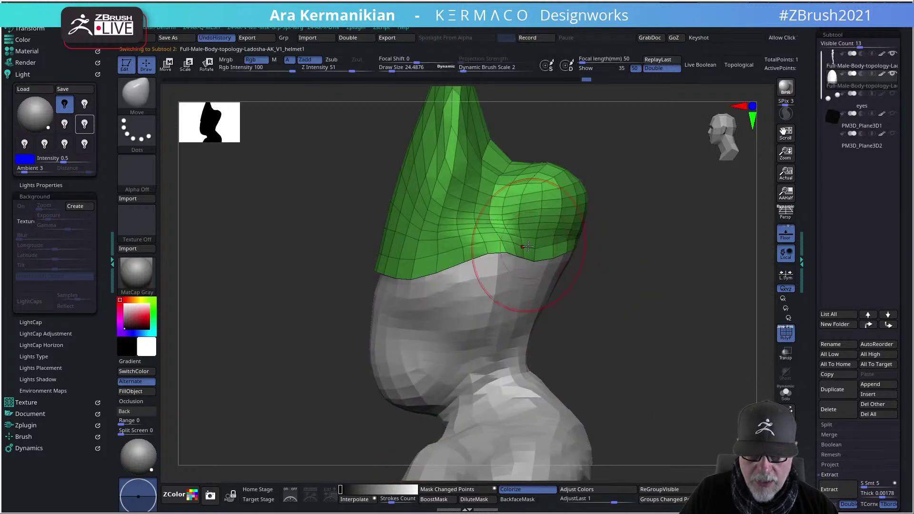
drag(574, 251, 542, 244)
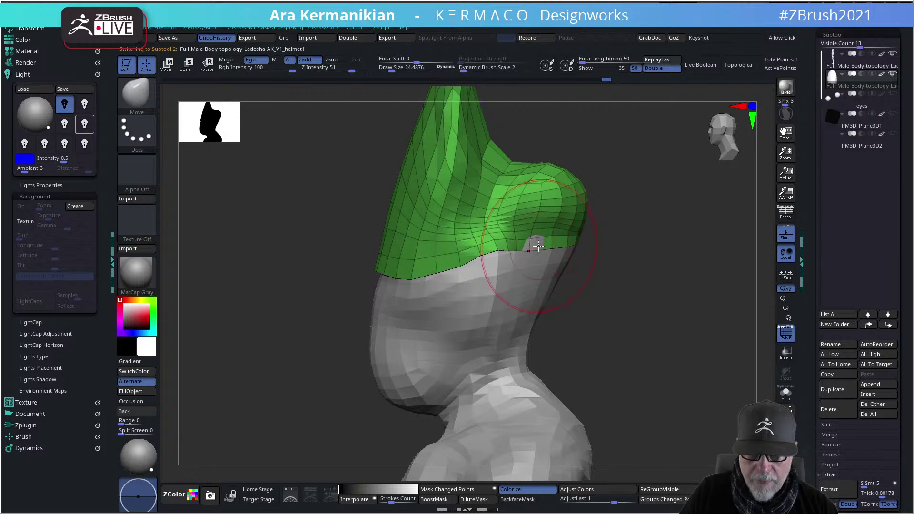
mouse_move(596, 293)
alt+mouse_down()
mouse_move(605, 273)
mouse_move(654, 257)
alt+mouse_up()
drag(469, 248, 453, 253)
drag(610, 273, 595, 315)
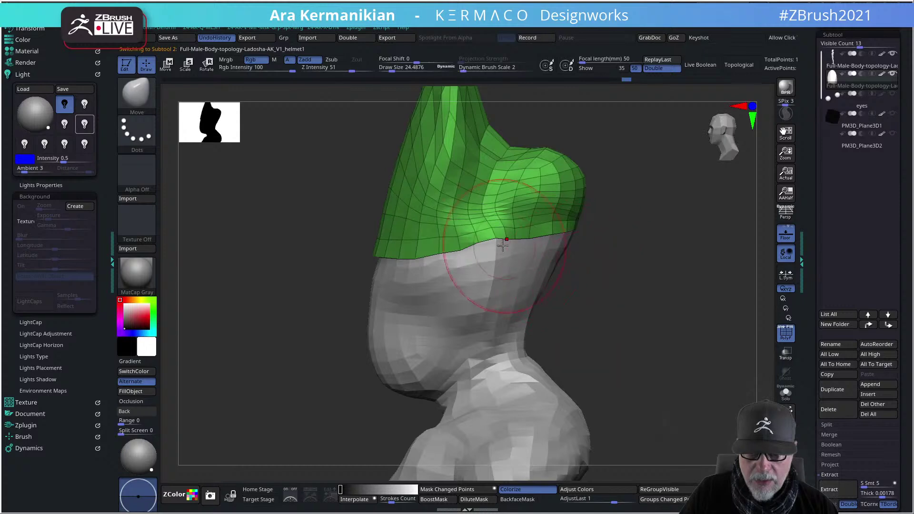
key(shift)
Make the male body the active subtool and quick-save the project
mouse_move(608, 293)
mouse_down()
mouse_move(657, 295)
mouse_move(567, 269)
mouse_move(659, 287)
mouse_move(601, 280)
mouse_move(659, 241)
mouse_move(627, 244)
mouse_move(641, 252)
mouse_move(561, 238)
mouse_move(531, 203)
mouse_up()
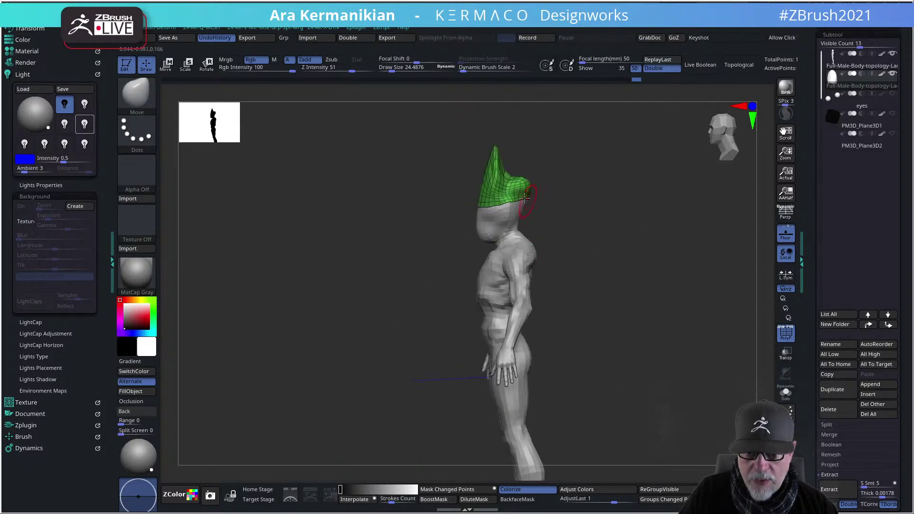
drag(635, 254, 714, 213)
drag(618, 200, 566, 227)
click(863, 66)
drag(729, 308, 649, 262)
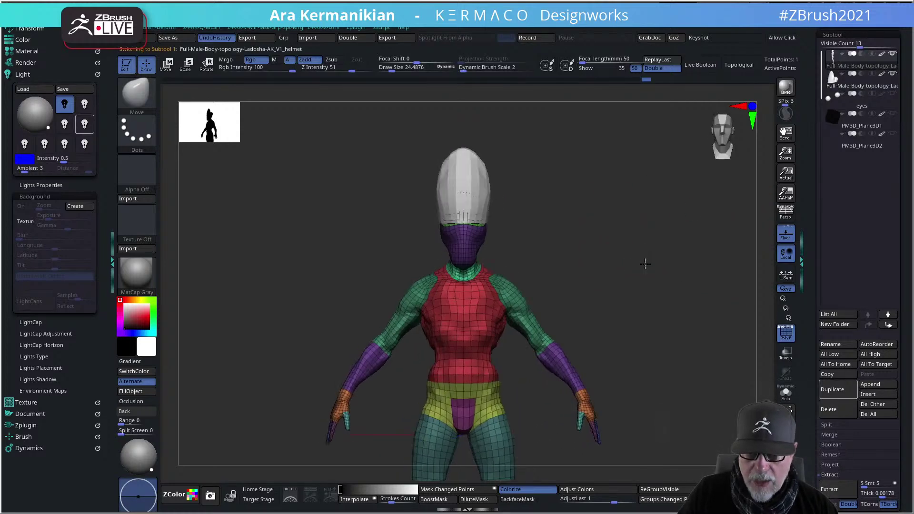
scroll(809, 336, down, 5)
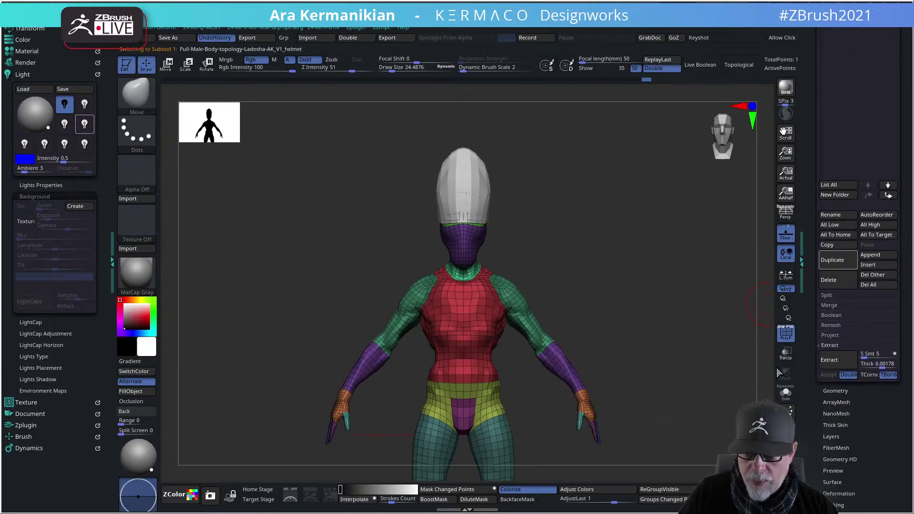
drag(633, 328, 477, 222)
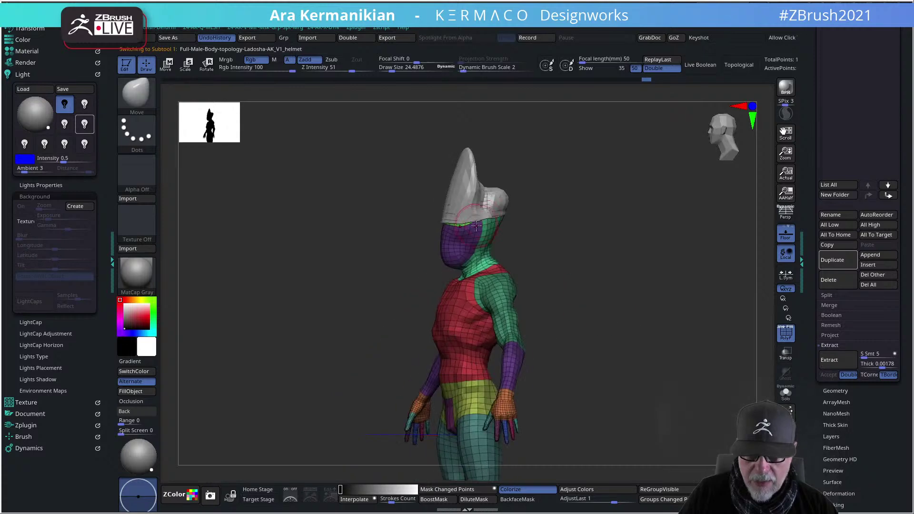
alt+drag(606, 290, 672, 365)
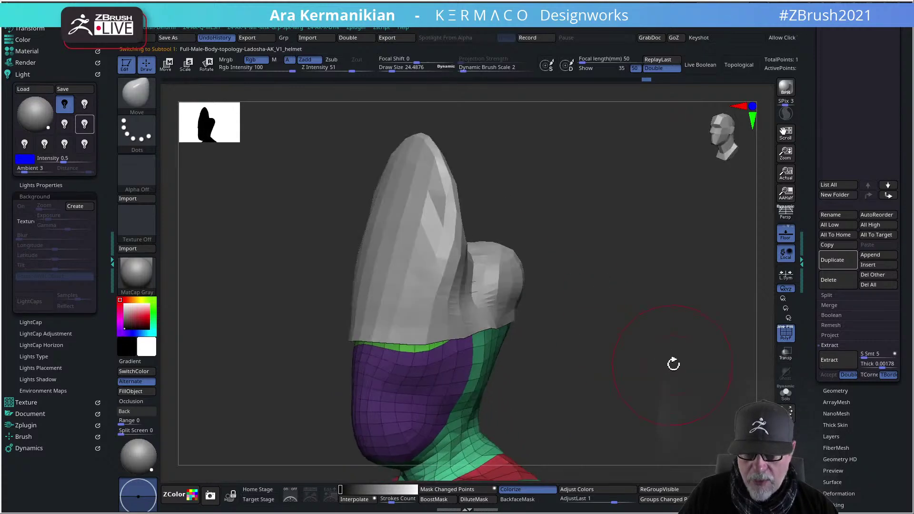
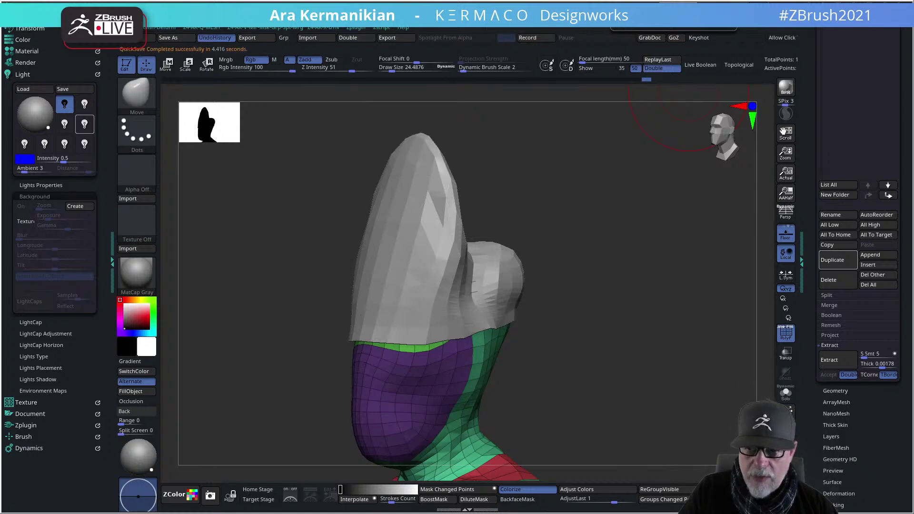
click(892, 7)
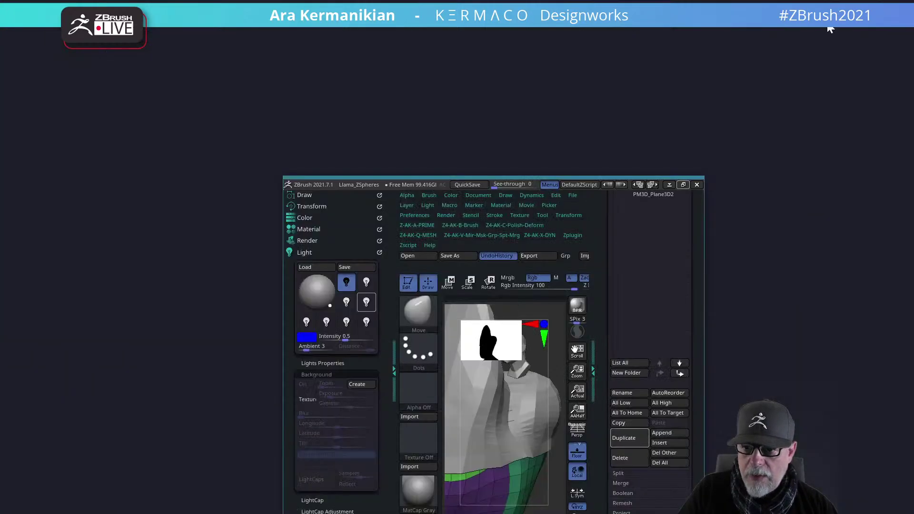
click(684, 184)
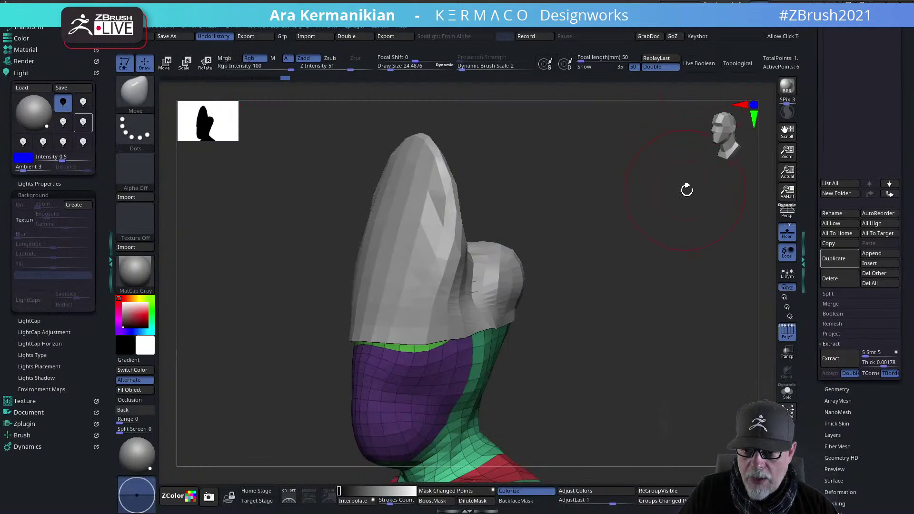
Project the body's head onto the helmet twice with ProjectAll at distance 0.04, smoothing the head's crest in Solo view
click(847, 335)
click(844, 344)
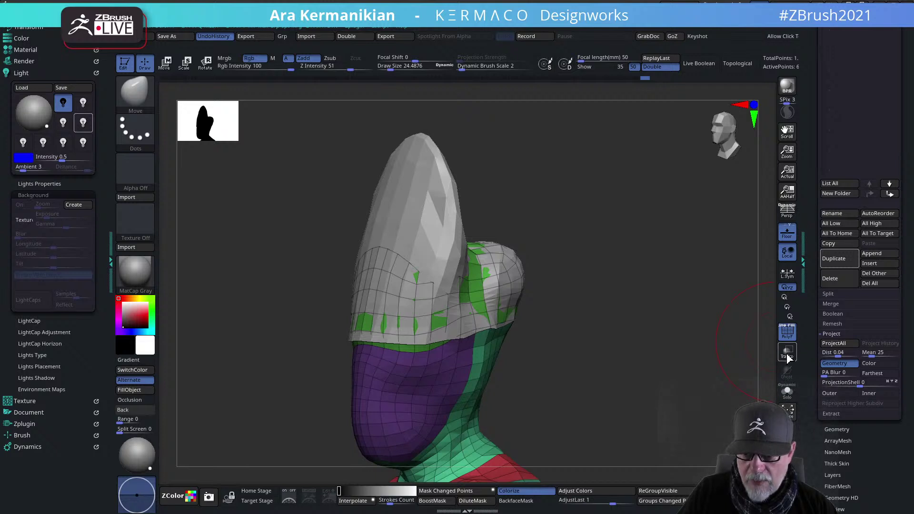
click(788, 392)
mouse_move(426, 266)
mouse_down()
mouse_move(428, 222)
mouse_move(419, 210)
mouse_up()
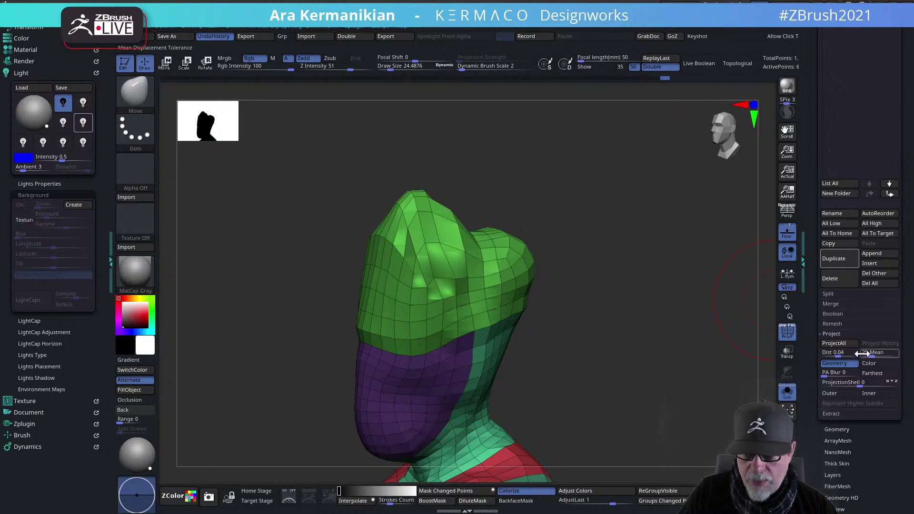
click(849, 344)
mouse_move(536, 279)
mouse_down()
mouse_move(424, 243)
mouse_move(428, 278)
mouse_up()
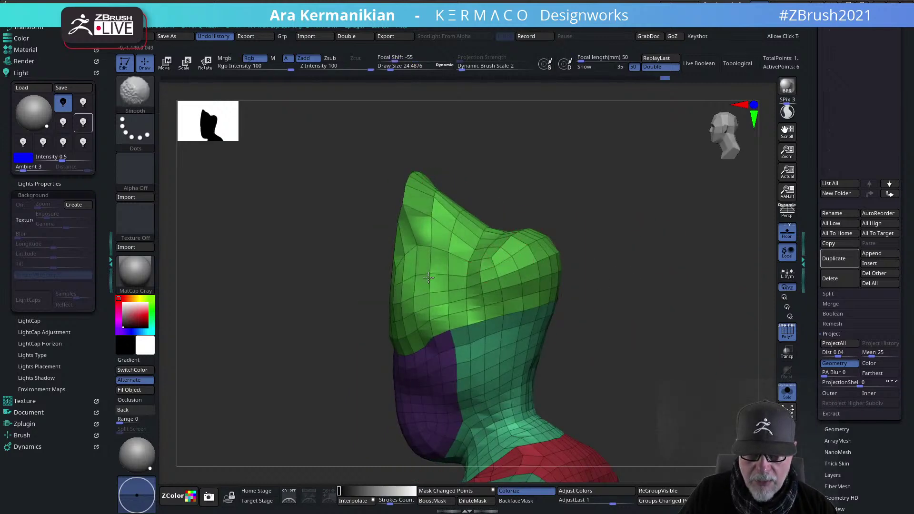
Run ProjectAll on the body two more times, smoothing the head's crest after each pass
click(834, 344)
drag(599, 235, 619, 248)
mouse_move(459, 239)
shift+mouse_down()
mouse_move(472, 238)
mouse_move(479, 257)
shift+mouse_up()
click(842, 348)
mouse_move(671, 343)
alt+mouse_down()
mouse_move(582, 308)
mouse_move(668, 300)
mouse_move(627, 288)
mouse_move(627, 315)
alt+mouse_up()
mouse_move(468, 188)
shift+mouse_down()
mouse_move(452, 194)
mouse_move(458, 200)
shift+mouse_up()
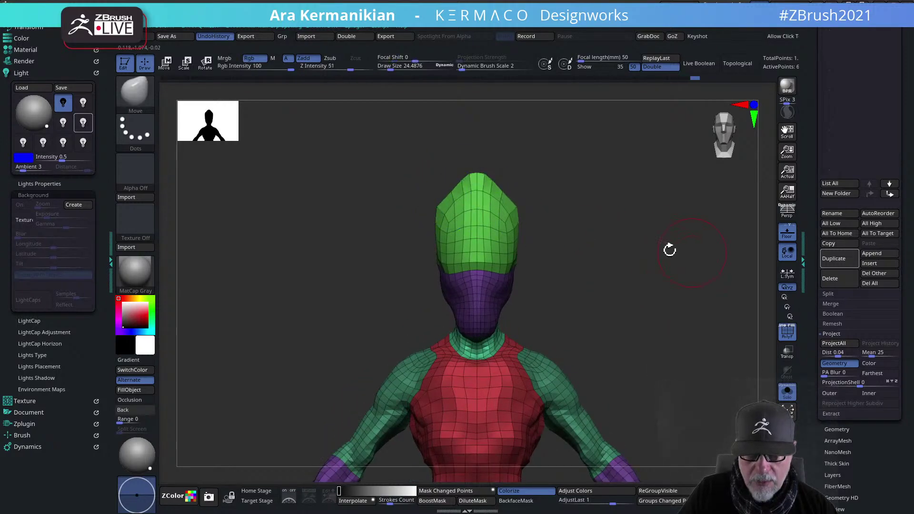
mouse_move(681, 255)
mouse_down()
mouse_move(604, 258)
mouse_move(538, 231)
mouse_up()
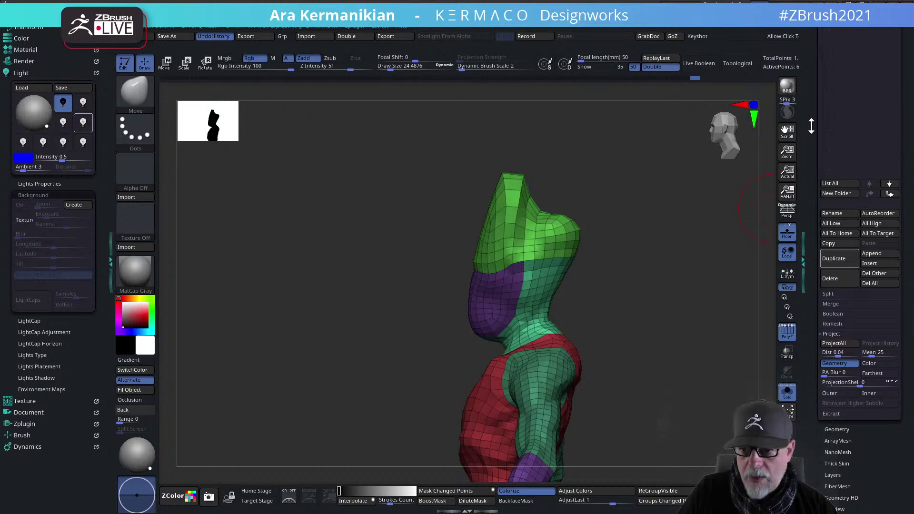
With the body shown transparently, smooth the helmet's join between crest and rear bulge and delete the helmet subtool
scroll(840, 241, up, 5)
click(870, 227)
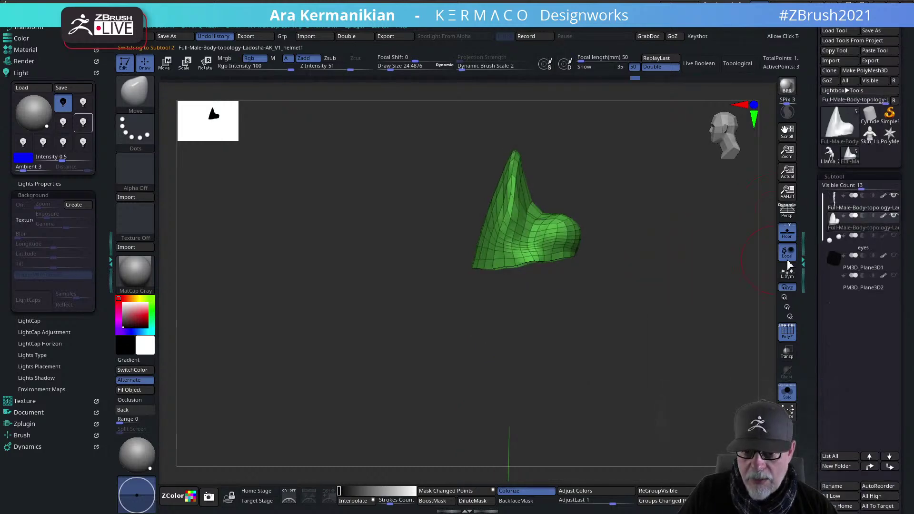
click(787, 392)
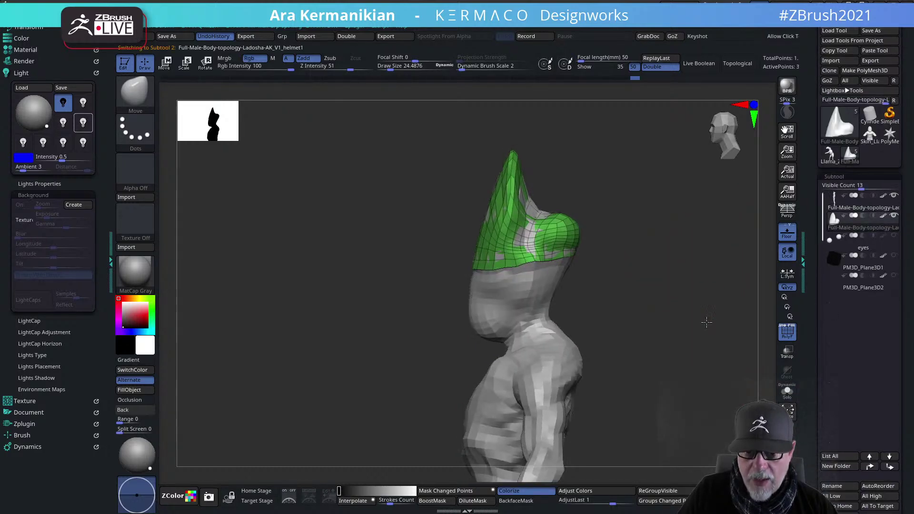
drag(693, 331, 802, 313)
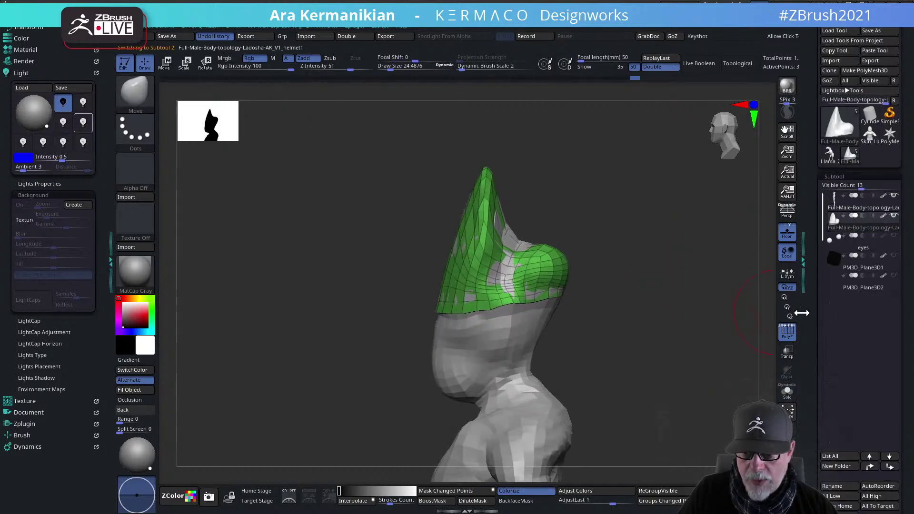
click(787, 353)
shift+drag(520, 244, 503, 239)
shift+drag(505, 273, 522, 306)
drag(643, 307, 818, 249)
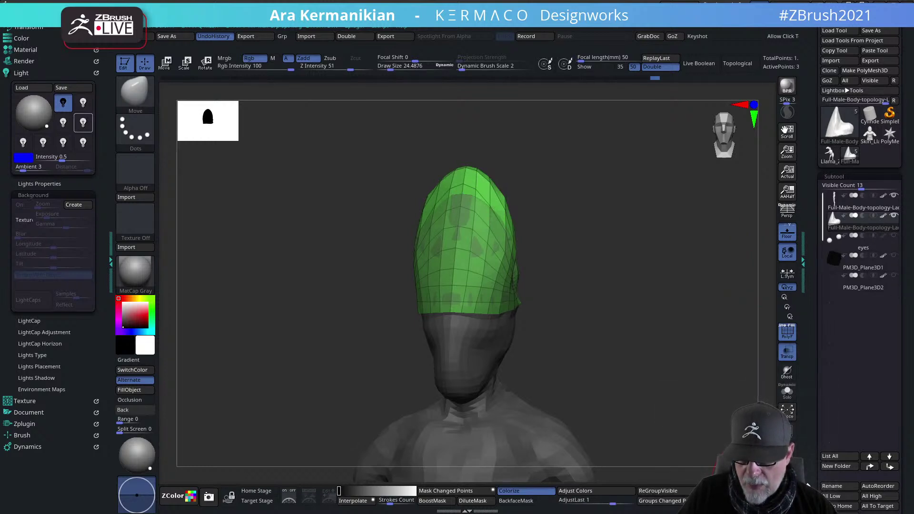
drag(809, 485, 808, 440)
click(836, 505)
Move the eyes forward in the face with the Move gizmo from the side view
shift+drag(635, 334, 774, 261)
drag(673, 271, 767, 253)
key(w)
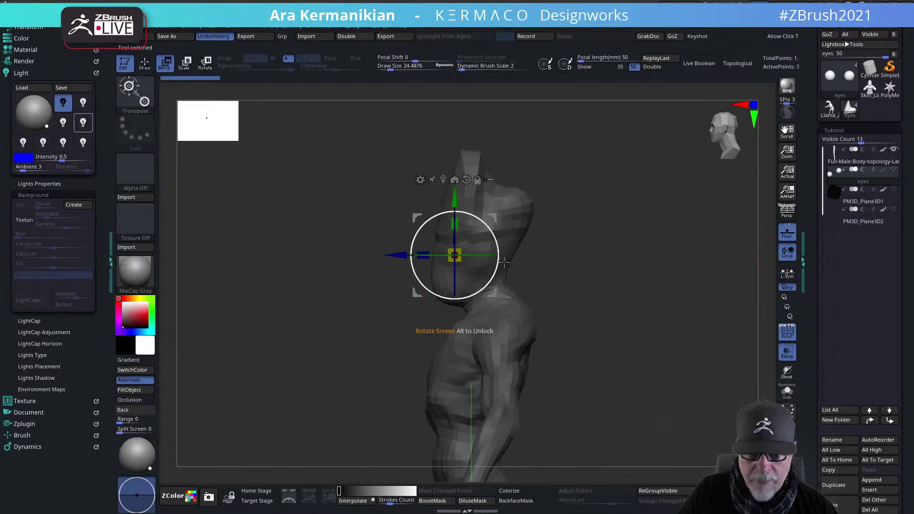
drag(400, 252, 382, 251)
drag(636, 281, 692, 264)
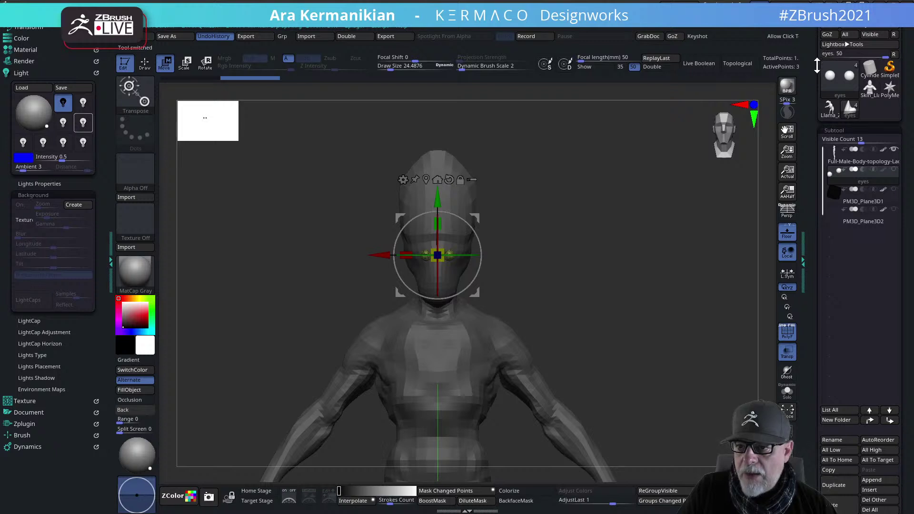
Open the skull tool and copy its SkullNoTeethOpen subtool
scroll(817, 56, up, 3)
click(879, 50)
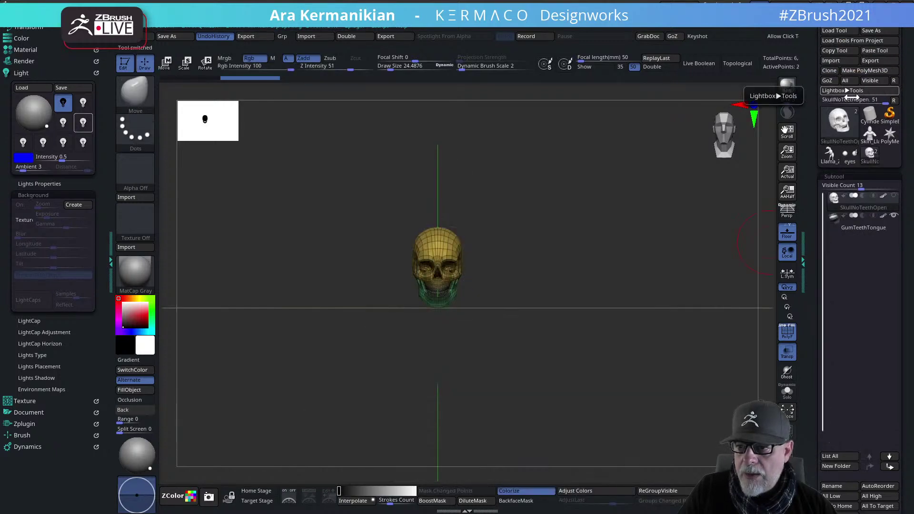
shift+drag(548, 252, 562, 261)
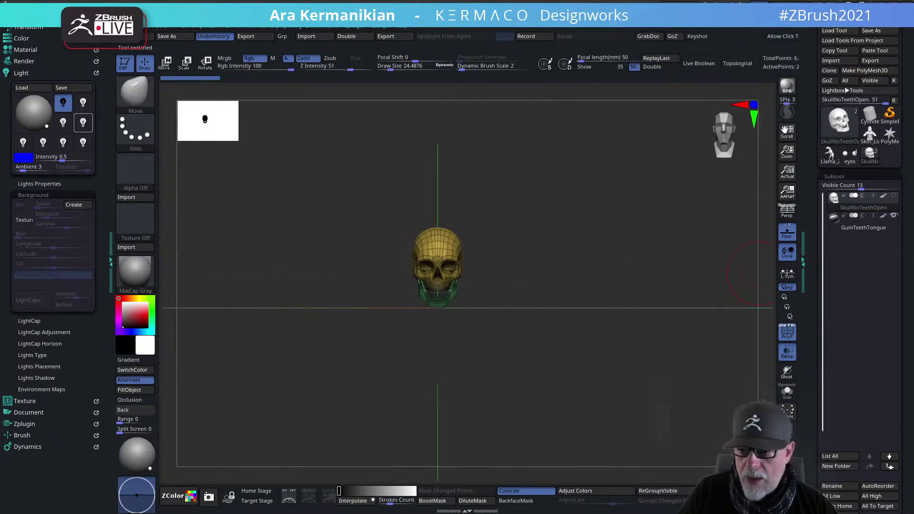
drag(814, 447, 817, 390)
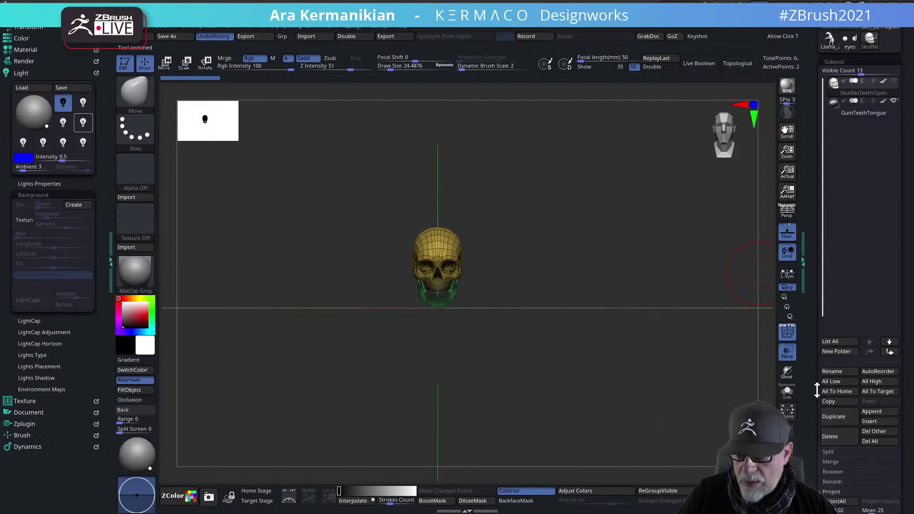
click(837, 401)
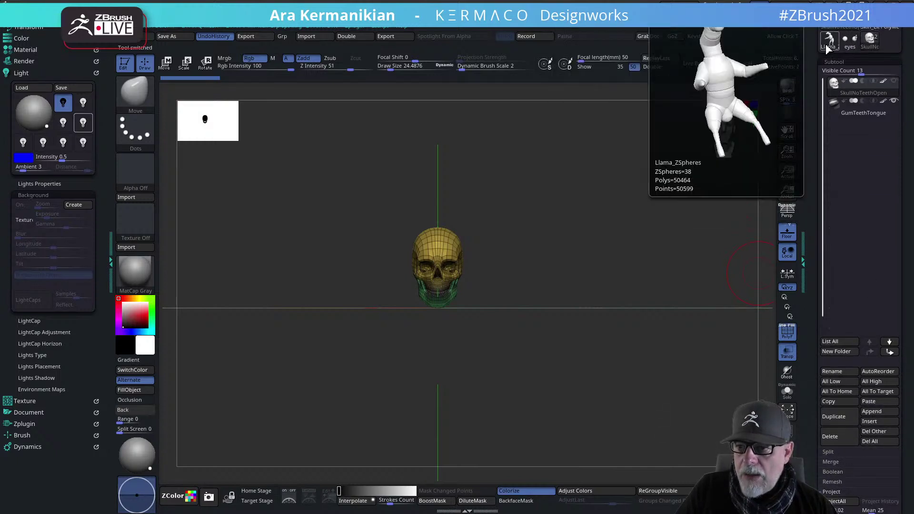
Return to the tool containing the male body and paste the copied skull as a subtool below the eyes
drag(814, 45, 806, 101)
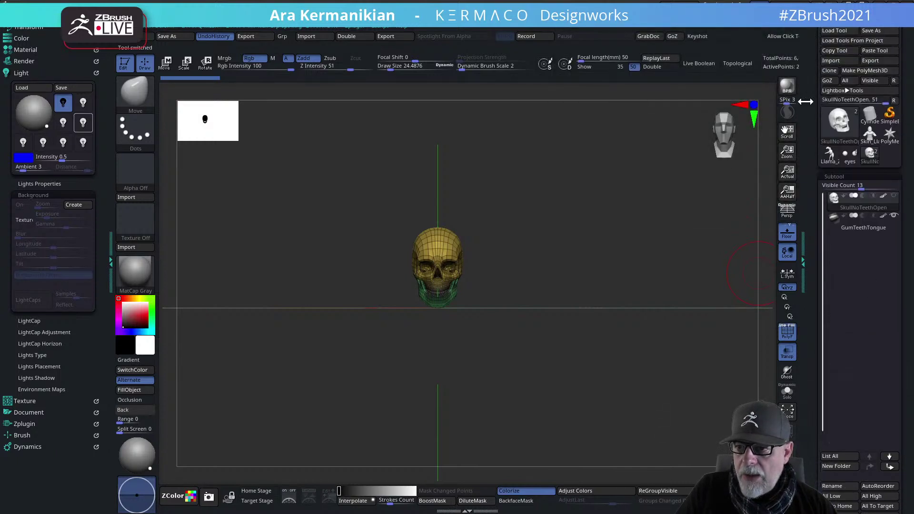
click(853, 162)
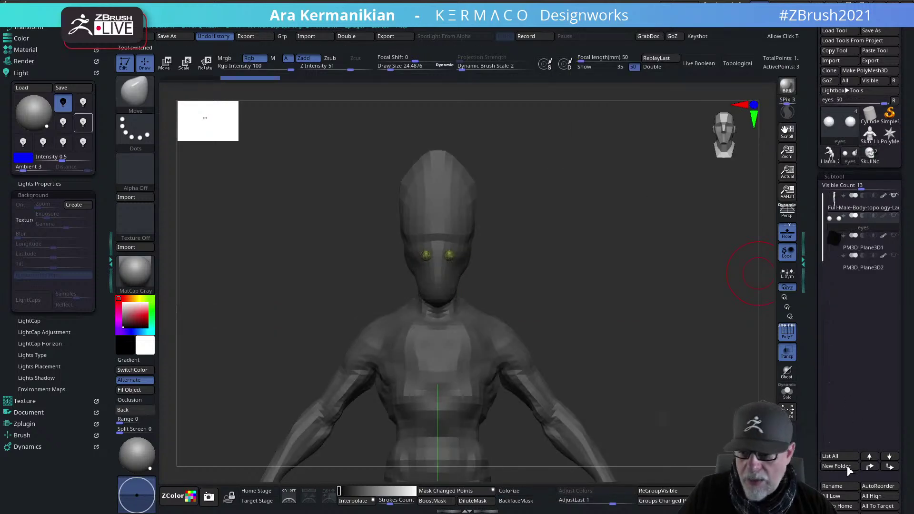
drag(810, 458, 810, 456)
key(ctrl+space)
key(ctrl)
key(ctrl+space)
key(ctrl+space)
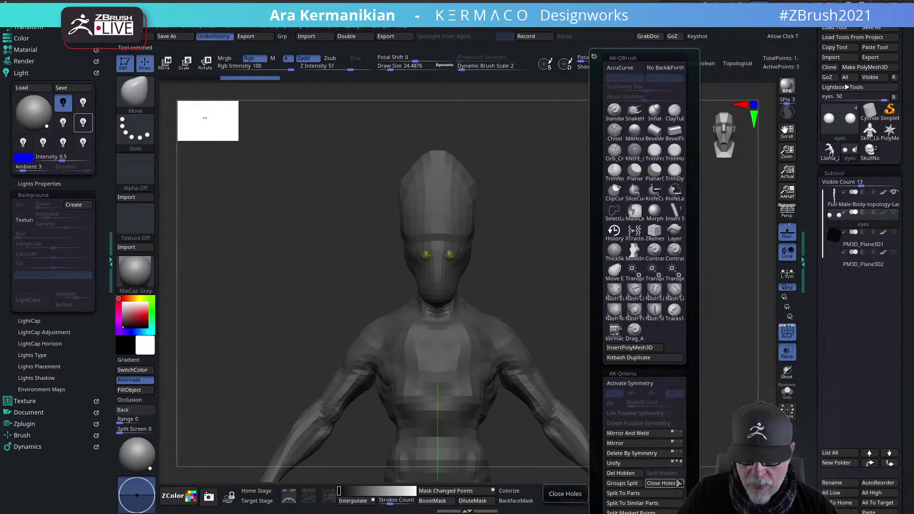
drag(689, 468, 707, 412)
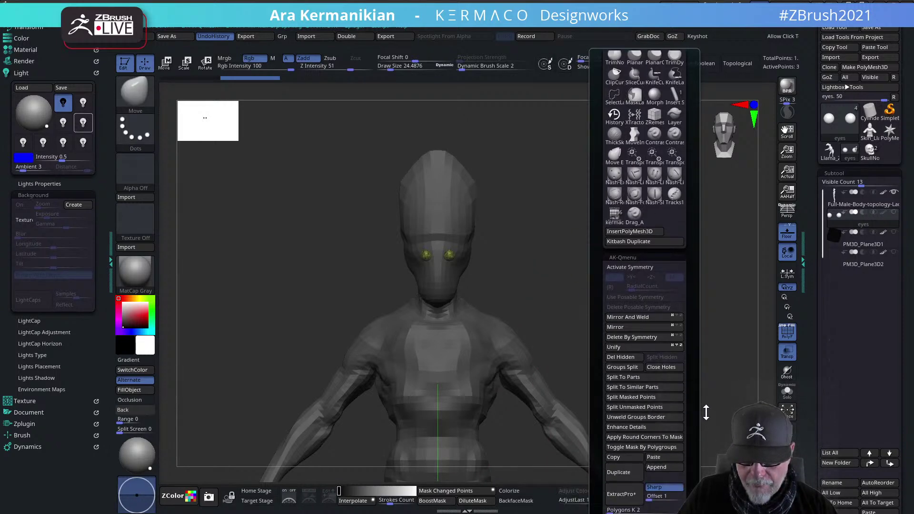
click(654, 458)
From the side view, center the Move gizmo on the pasted skull and raise the skull within the transparent head
drag(662, 280, 624, 285)
key(w)
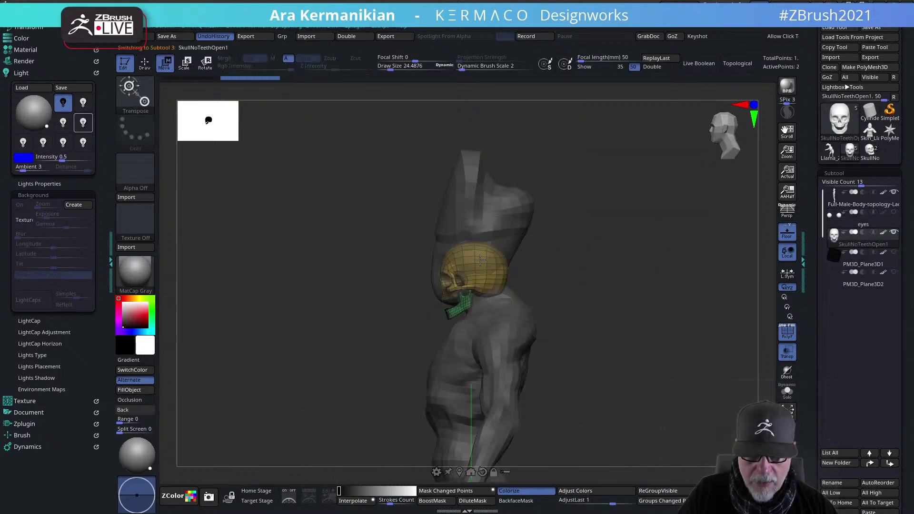
alt+drag(695, 341, 586, 309)
alt+drag(457, 405, 492, 284)
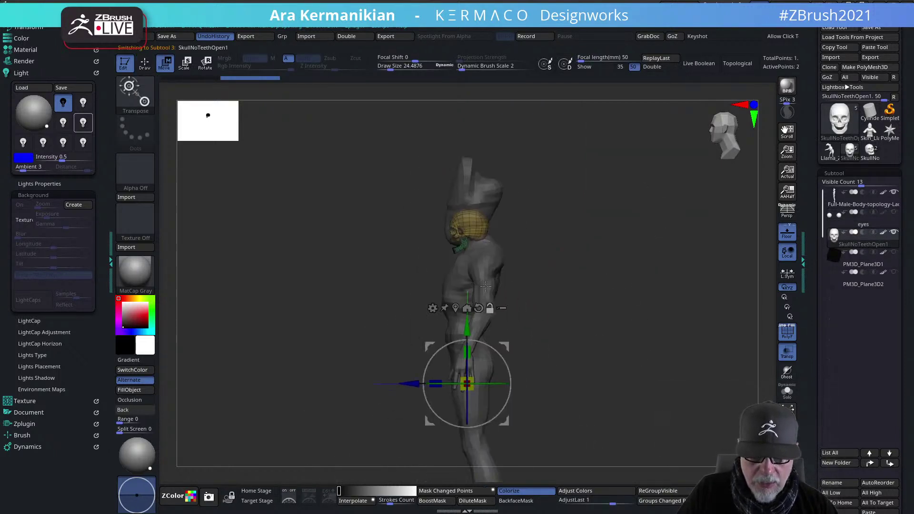
click(455, 307)
alt+drag(603, 290, 503, 277)
drag(440, 258, 440, 229)
shift+drag(561, 265, 702, 290)
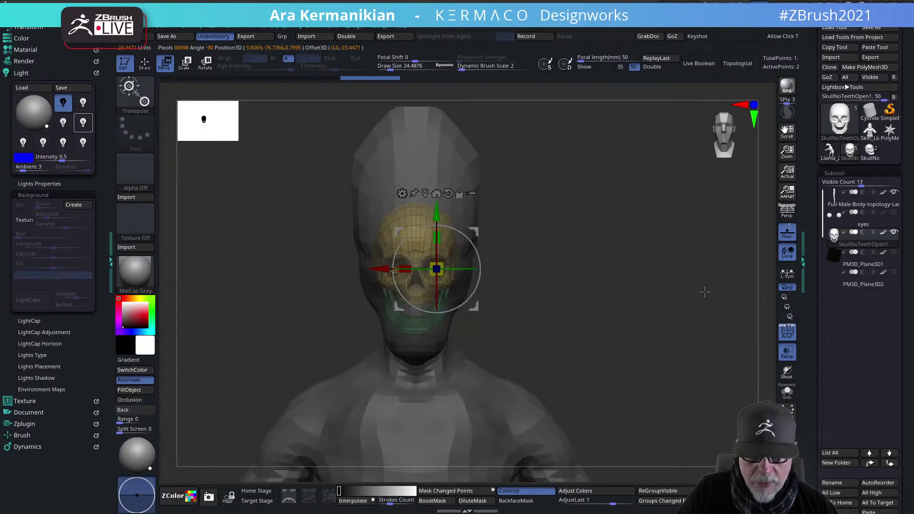
Adjust the skull's depth and height so its face and jaw fit inside the head, checking from the front
mouse_move(660, 285)
alt+right_down()
mouse_move(700, 257)
mouse_move(649, 276)
alt+right_up()
drag(418, 229, 406, 228)
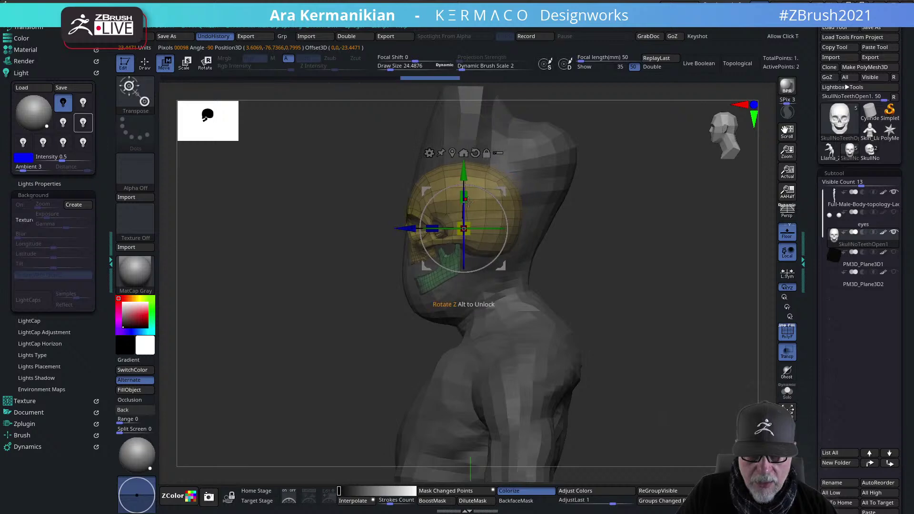
drag(470, 168, 459, 186)
drag(401, 247, 406, 248)
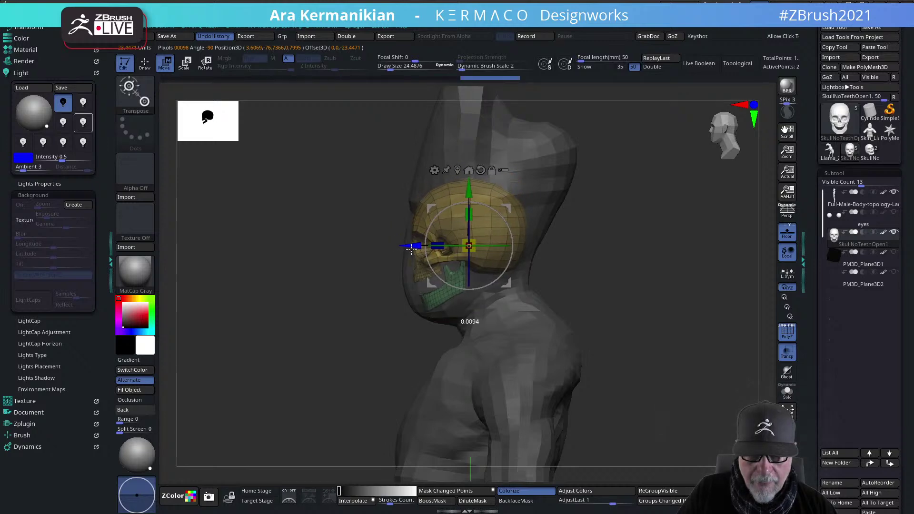
shift+drag(647, 282, 741, 308)
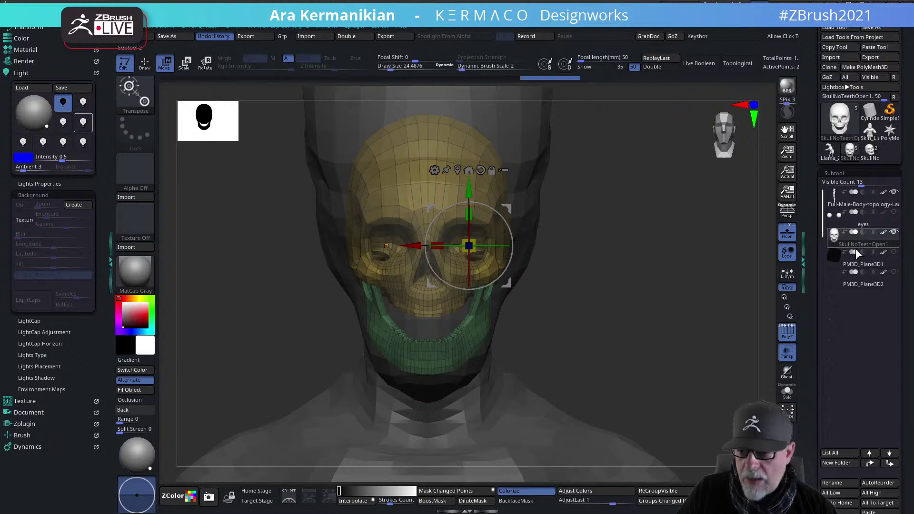
Copy the GumTeethTongue subtool from its source tool and paste it below the skull in the body's tool
click(874, 152)
click(845, 222)
drag(685, 270, 657, 267)
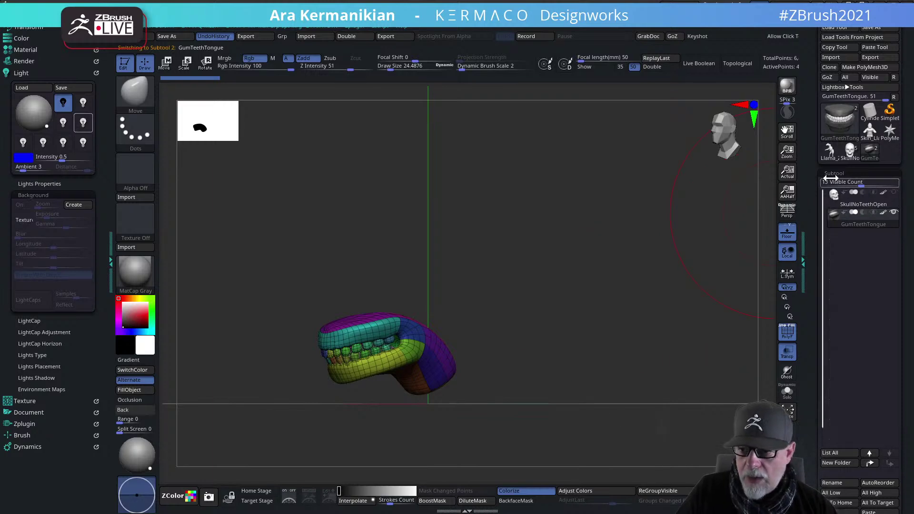
click(851, 152)
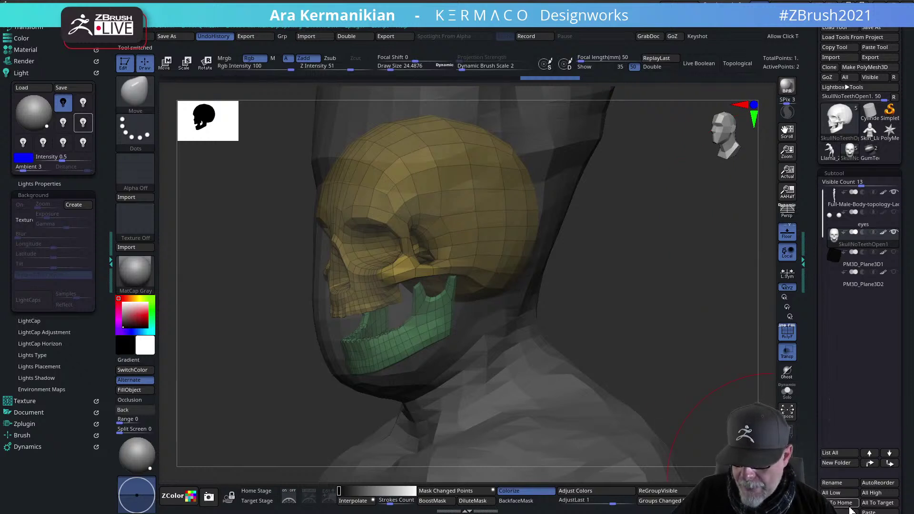
click(878, 513)
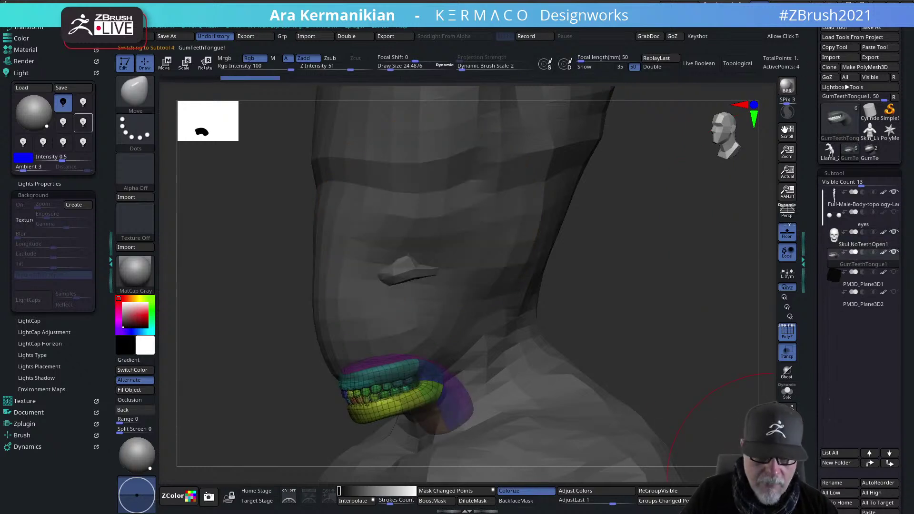
Center the Move gizmo on the pasted gums and teeth and raise them into the mouth area of the head
key(w)
alt+drag(638, 355, 657, 344)
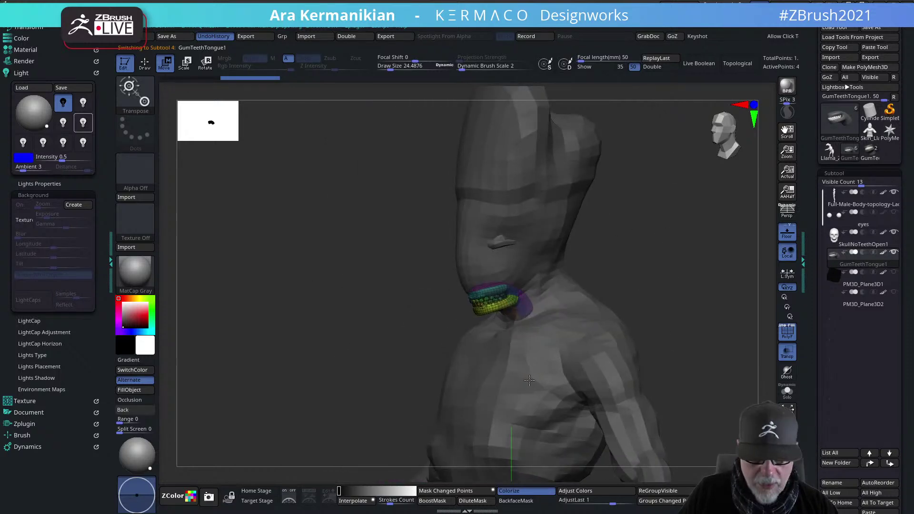
alt+drag(644, 358, 672, 260)
alt+drag(678, 364, 636, 190)
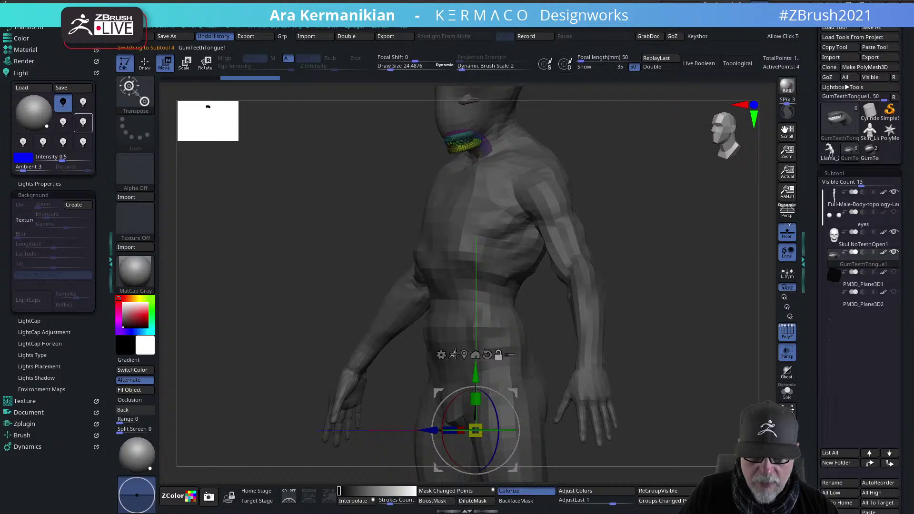
click(463, 356)
alt+drag(627, 272, 570, 298)
drag(430, 238, 430, 199)
shift+drag(581, 288, 610, 287)
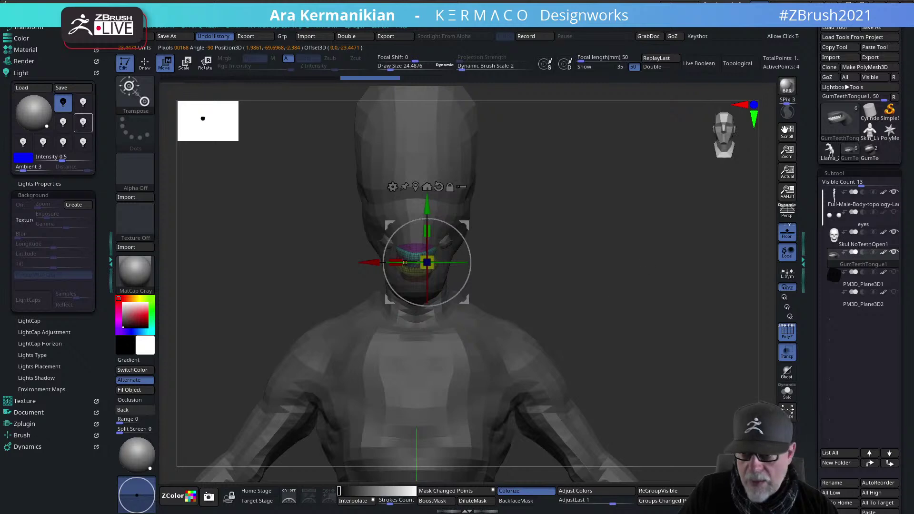
Hide the body and align the gums and teeth with the skull's jaws from the side view
click(876, 243)
shift+drag(543, 256, 496, 256)
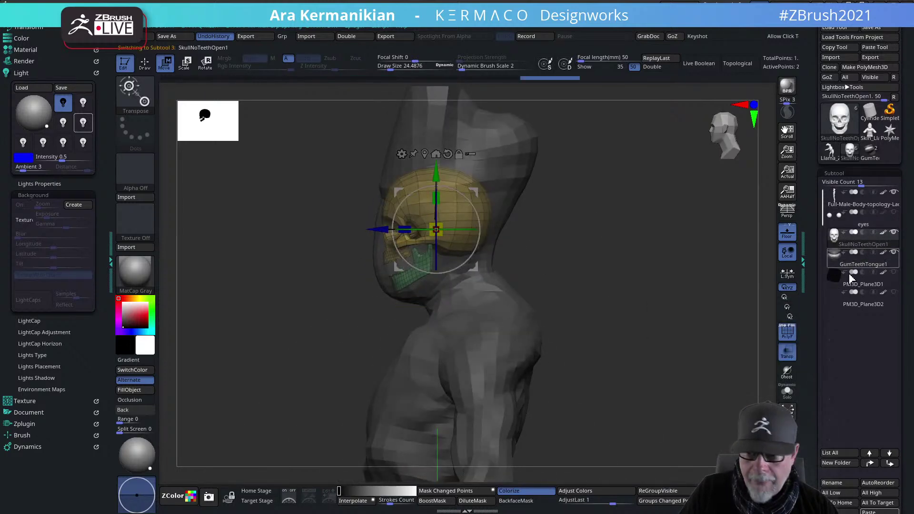
click(881, 266)
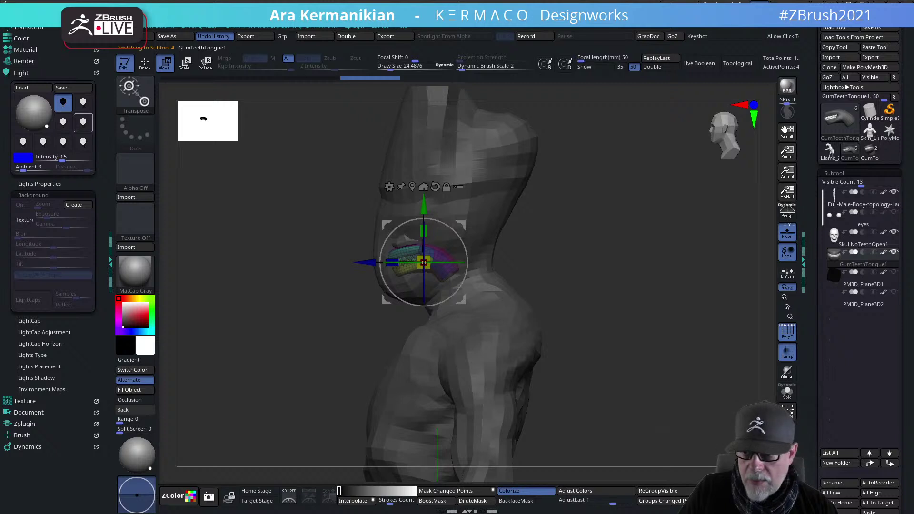
click(894, 194)
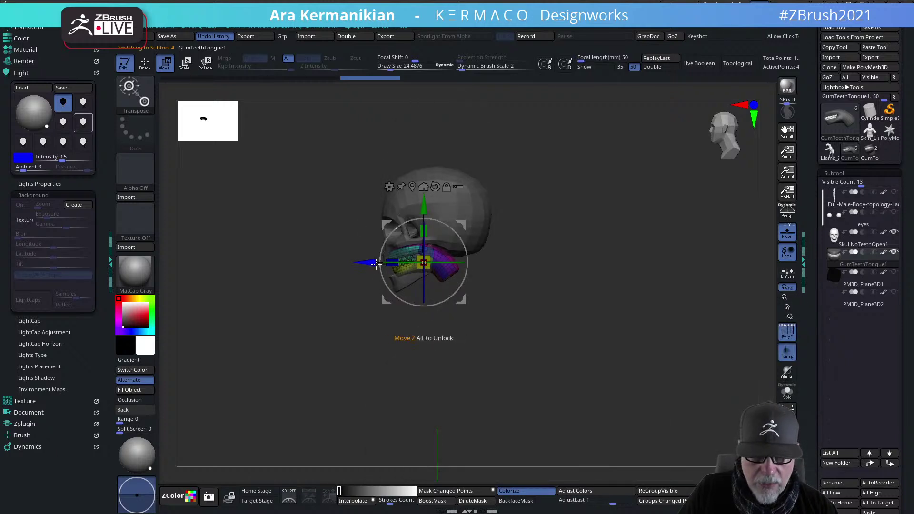
drag(367, 263, 361, 264)
drag(460, 248, 458, 243)
Solo the gums and teeth subtool and switch the selection brush from KnifeCurve to SelectRect
alt+drag(603, 257, 637, 278)
click(788, 393)
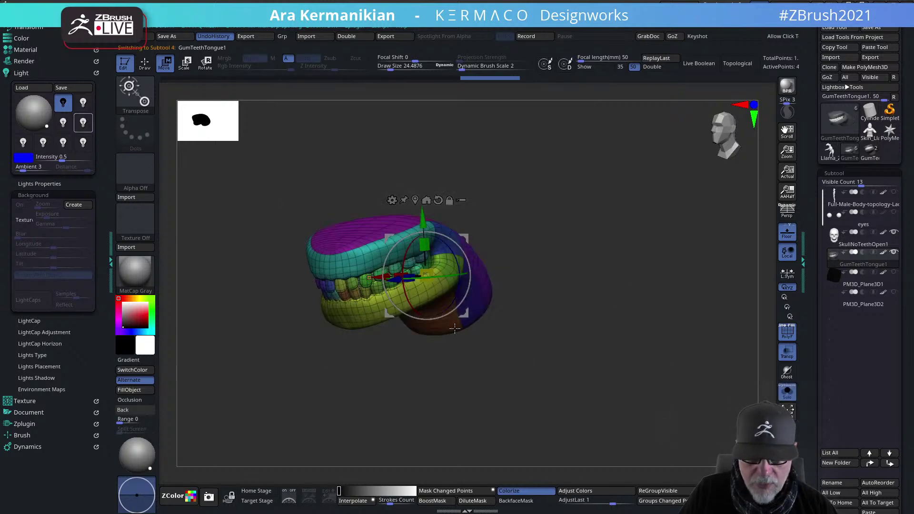
key(q)
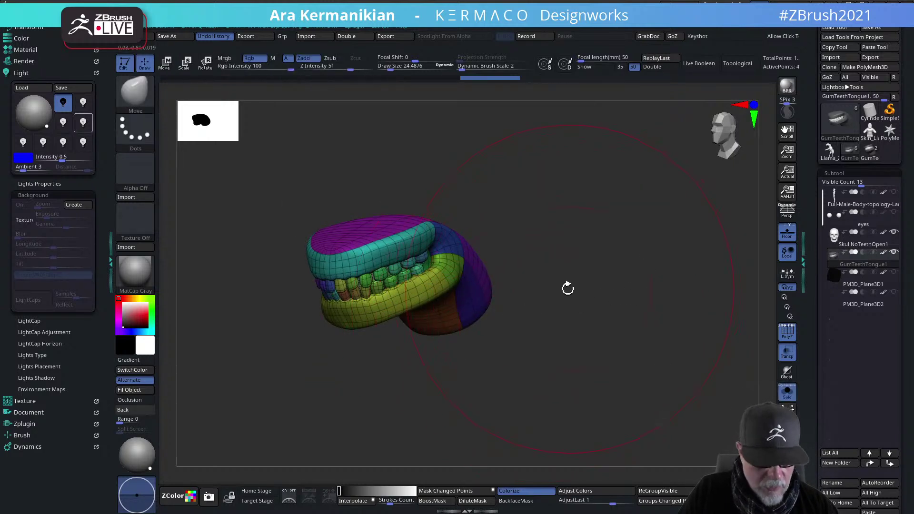
ctrl+shift+click(481, 300)
ctrl+shift+drag(601, 245, 634, 291)
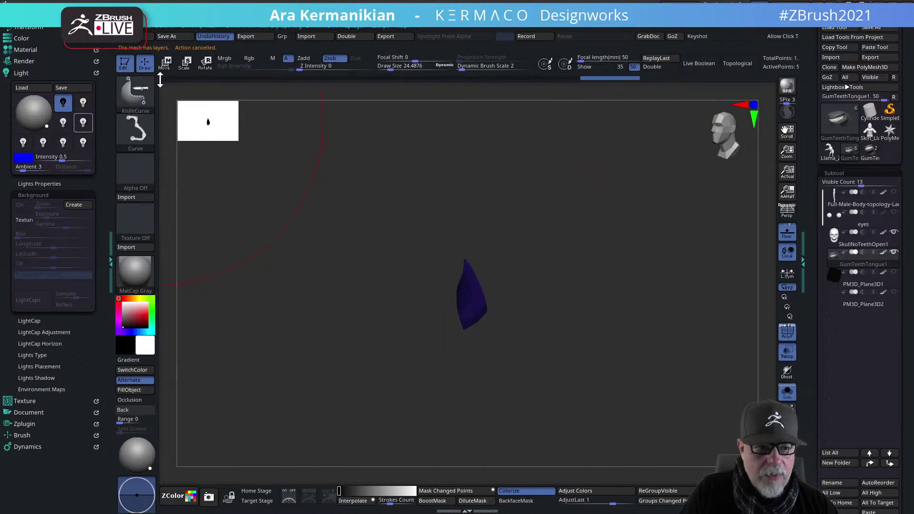
click(135, 93)
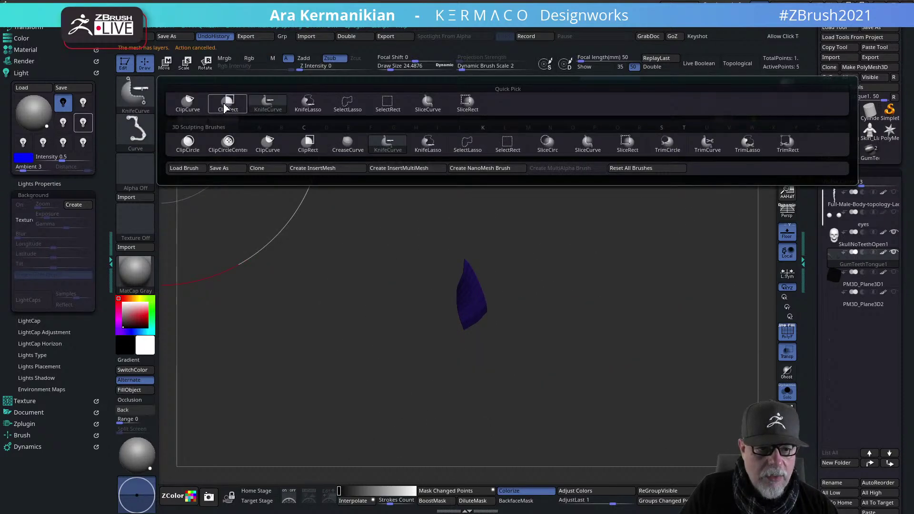
click(387, 101)
Reduce the draw size to 1 for precise polygroup picking and show the whole gums and teeth mesh again
ctrl+shift+click(547, 368)
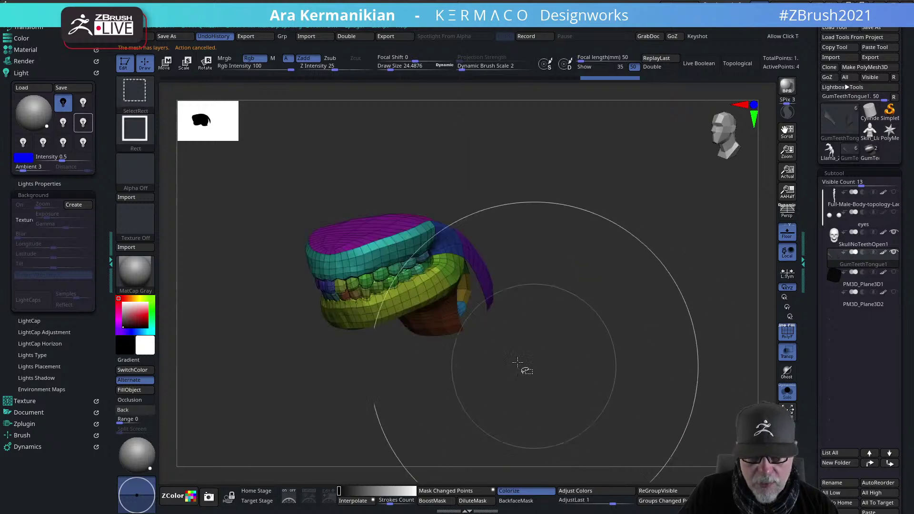
ctrl+shift+click(478, 272)
ctrl+shift+click(580, 292)
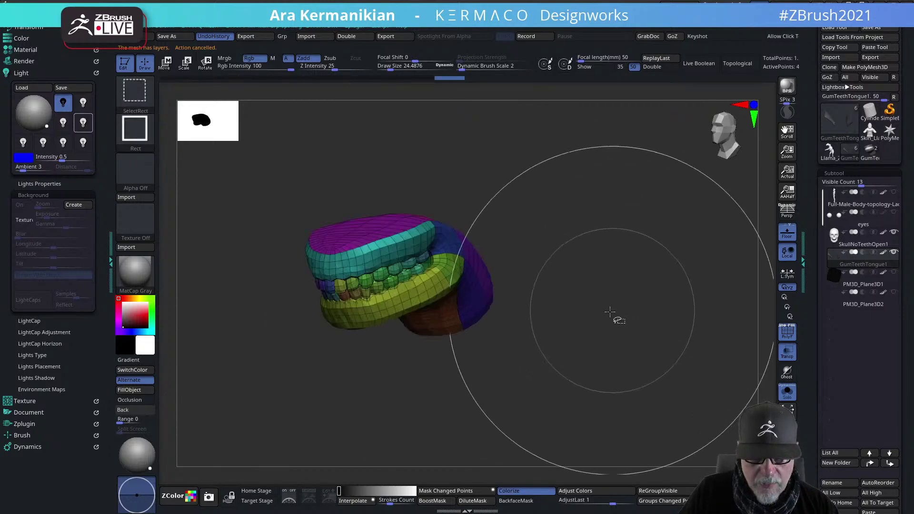
ctrl+shift+click(468, 310)
key(s)
drag(525, 305, 520, 306)
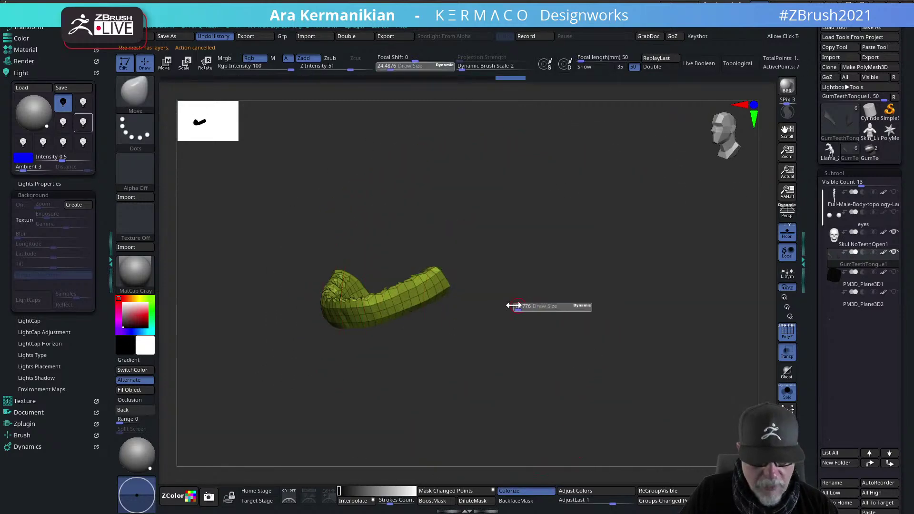
ctrl+shift+click(584, 321)
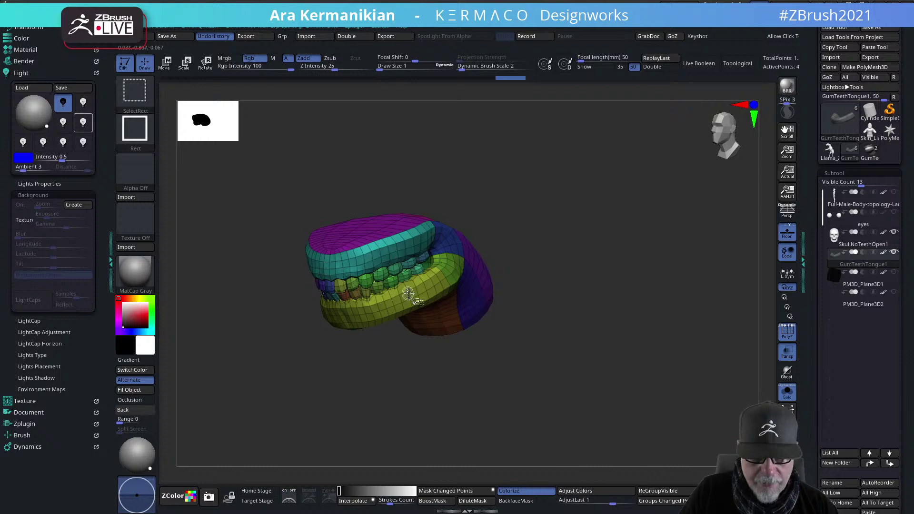
Hide the lower gum, upper gum and outer throat polygroups around the teeth
ctrl+shift+click(442, 282)
ctrl+shift+click(576, 301)
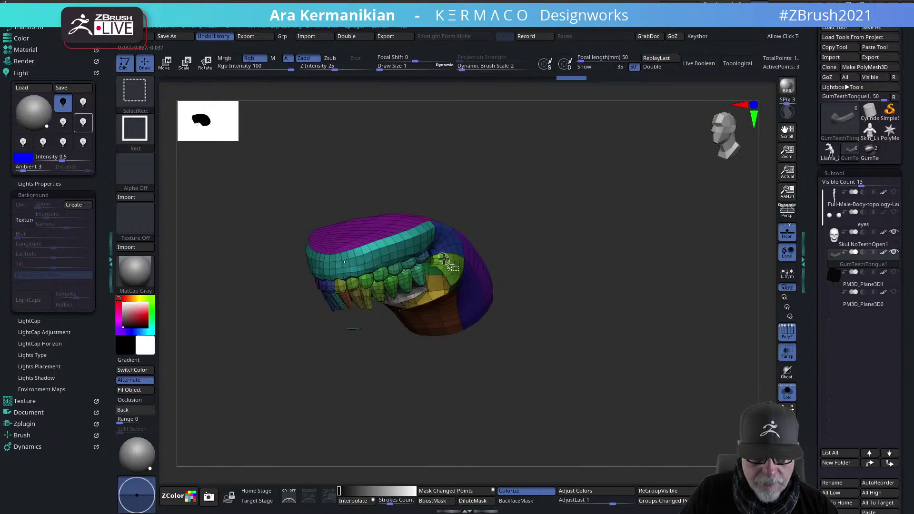
ctrl+shift+click(396, 243)
ctrl+shift+click(480, 281)
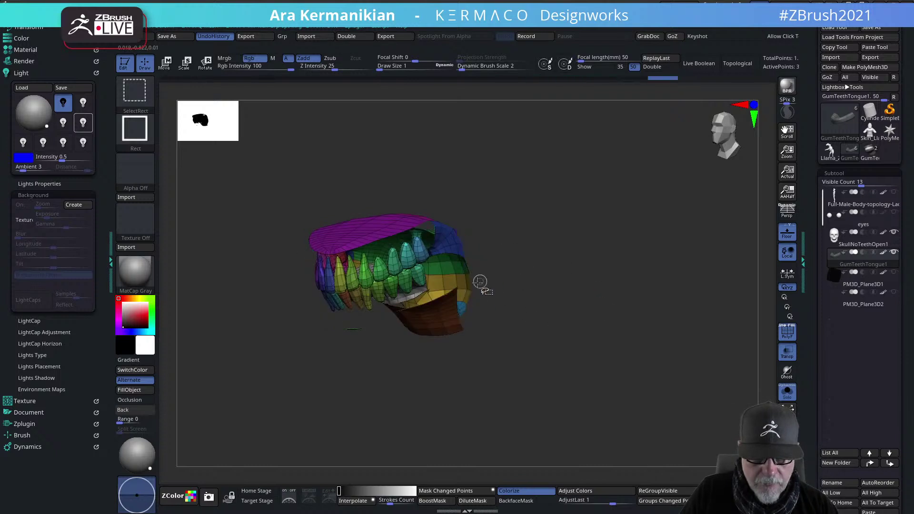
ctrl+alt+shift+click(392, 225)
ctrl+alt+shift+click(462, 250)
Hide the remaining palate and upper inner-throat polygroups behind the teeth
drag(595, 267, 637, 275)
ctrl+shift+click(417, 294)
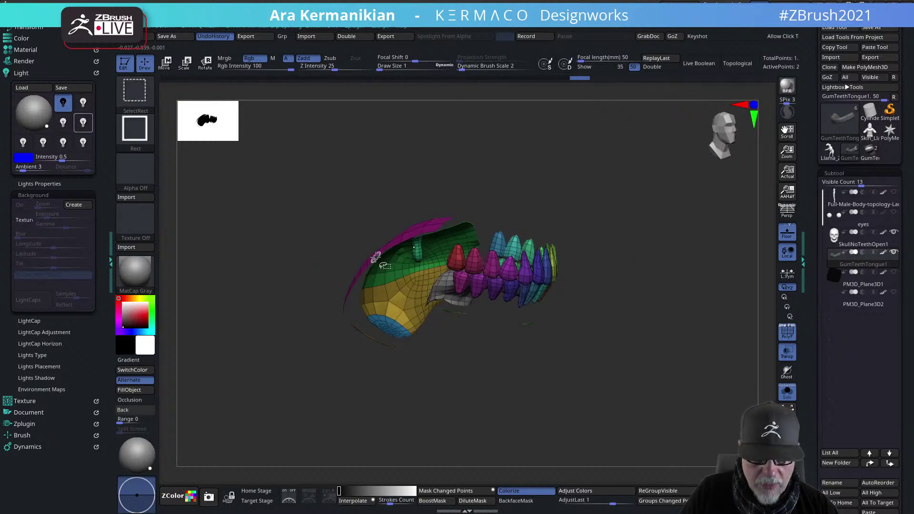
ctrl+shift+click(382, 271)
ctrl+shift+click(408, 238)
ctrl+alt+shift+click(415, 248)
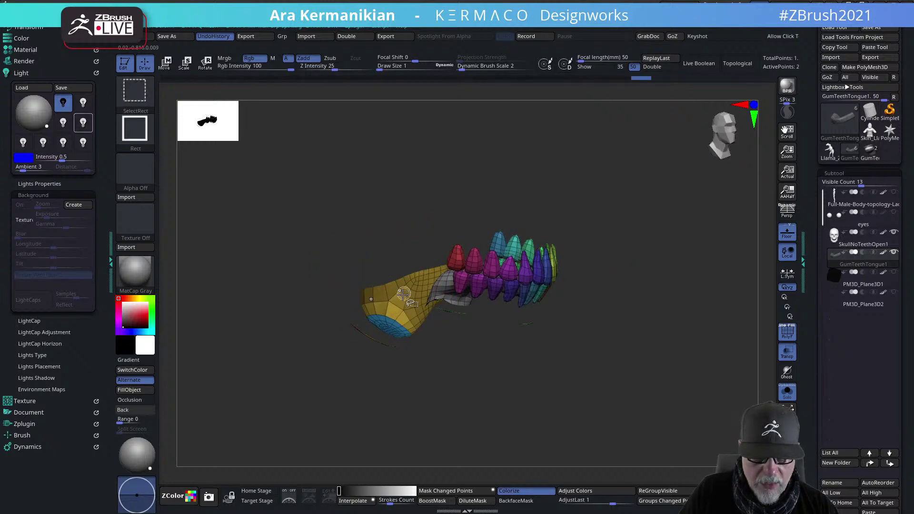
Hide the mouth-floor and lower throat polygroups, leaving only the teeth and tongue displayed
ctrl+shift+click(397, 340)
drag(601, 348, 620, 317)
ctrl+shift+drag(622, 398, 638, 413)
drag(653, 324, 660, 298)
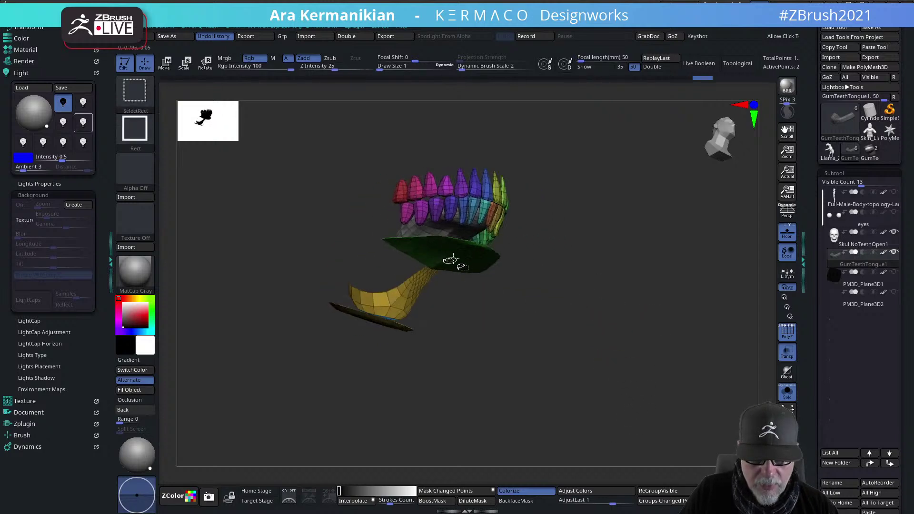
ctrl+alt+shift+click(457, 258)
ctrl+alt+shift+click(391, 308)
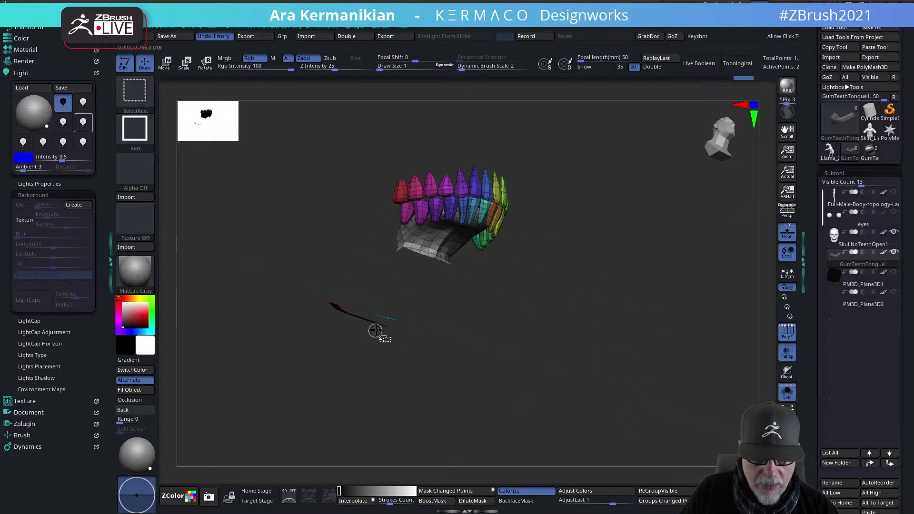
mouse_move(643, 307)
mouse_down()
mouse_move(589, 364)
mouse_move(549, 333)
mouse_move(597, 298)
mouse_up()
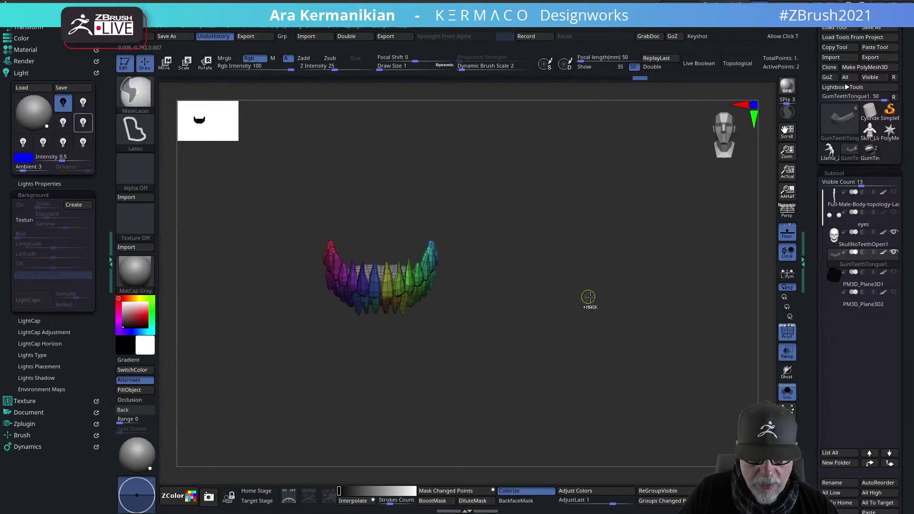
Try to delete the hidden gum and throat geometry from the teeth subtool
key(ctrl+q)
click(567, 473)
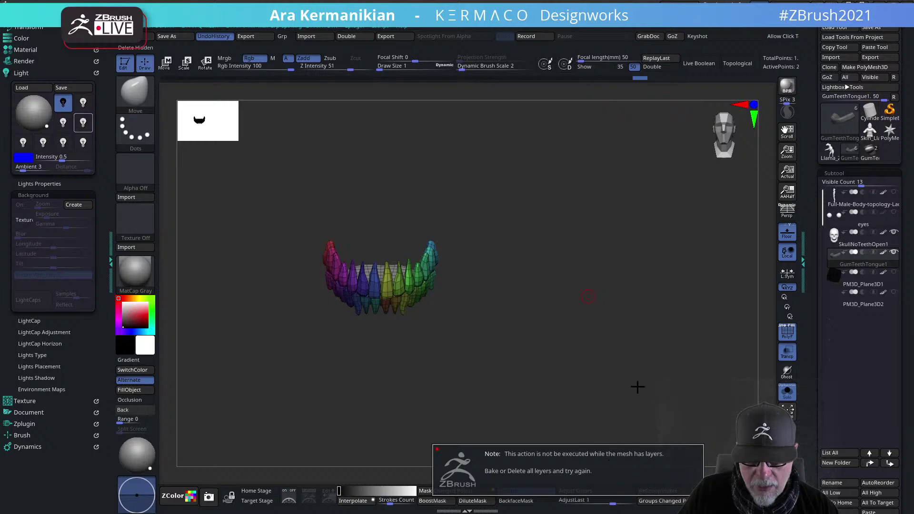
key(space)
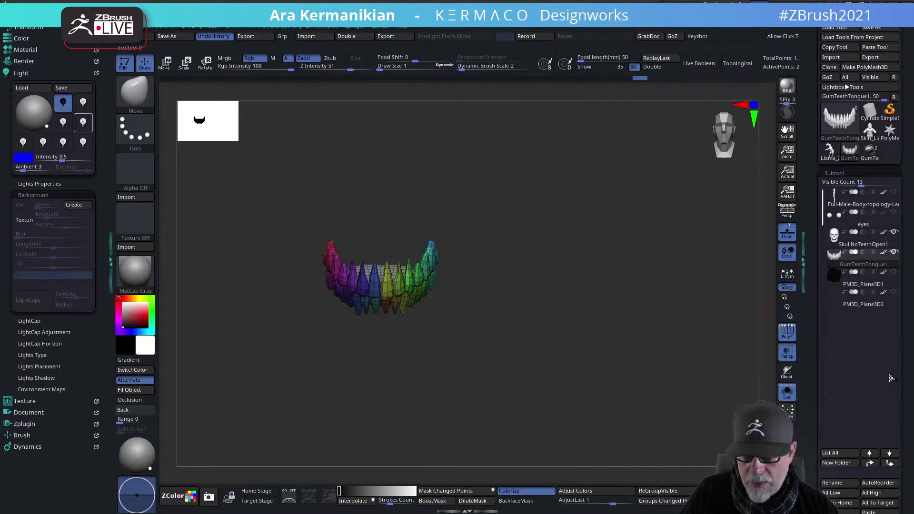
Lower the MouthOpen layer's intensity to about 0.43 so the jaws close partway, and bake the layer into the teeth subtool
scroll(807, 391, down, 5)
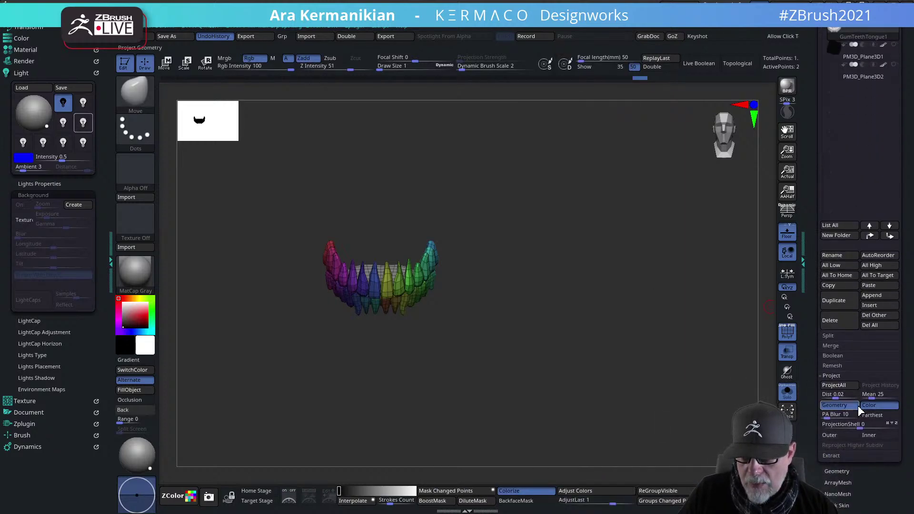
scroll(889, 486, down, 2)
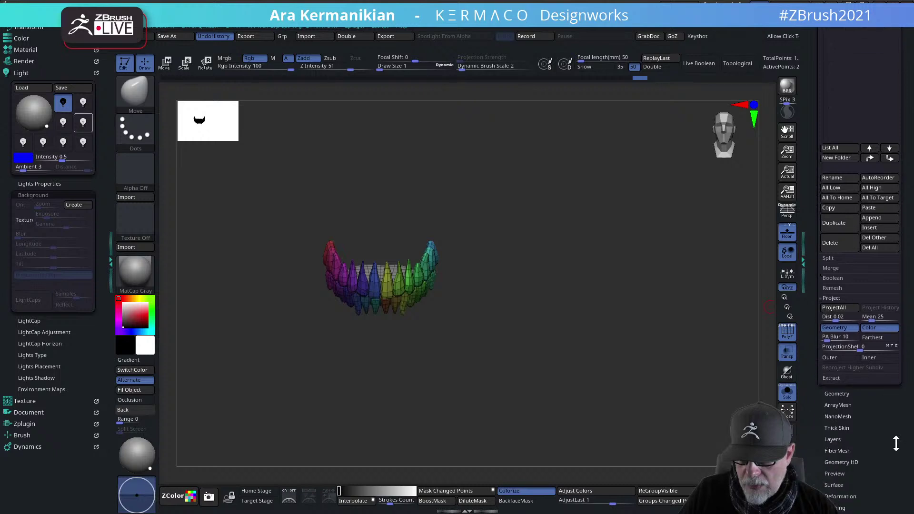
click(832, 439)
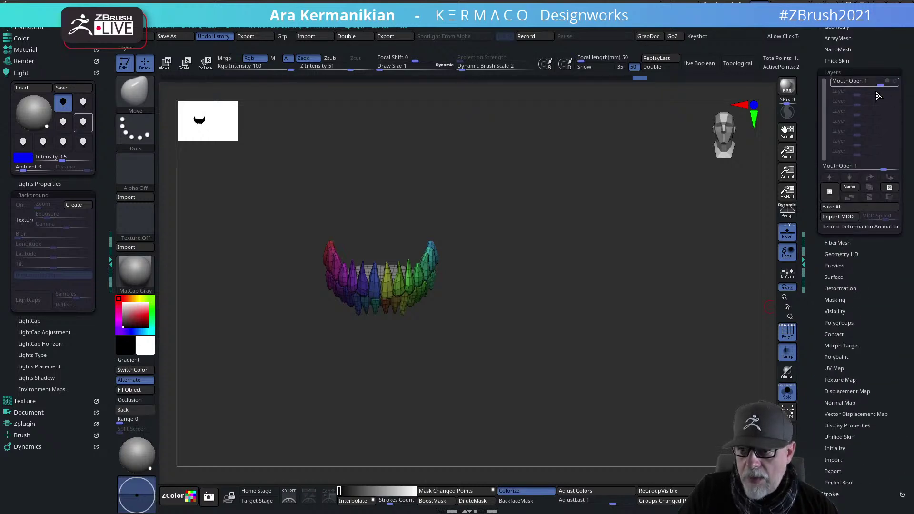
mouse_move(881, 85)
mouse_down()
mouse_move(860, 87)
mouse_move(888, 92)
mouse_move(868, 90)
mouse_up()
drag(685, 157, 670, 176)
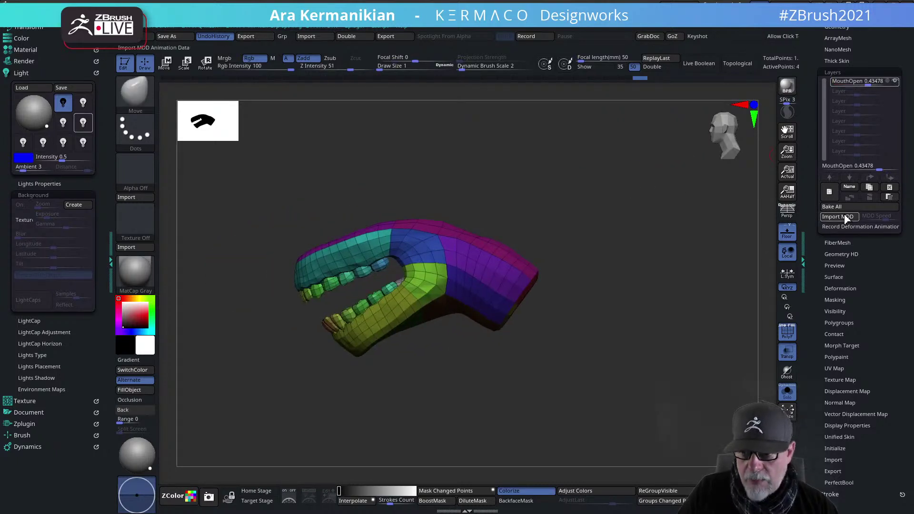
click(831, 205)
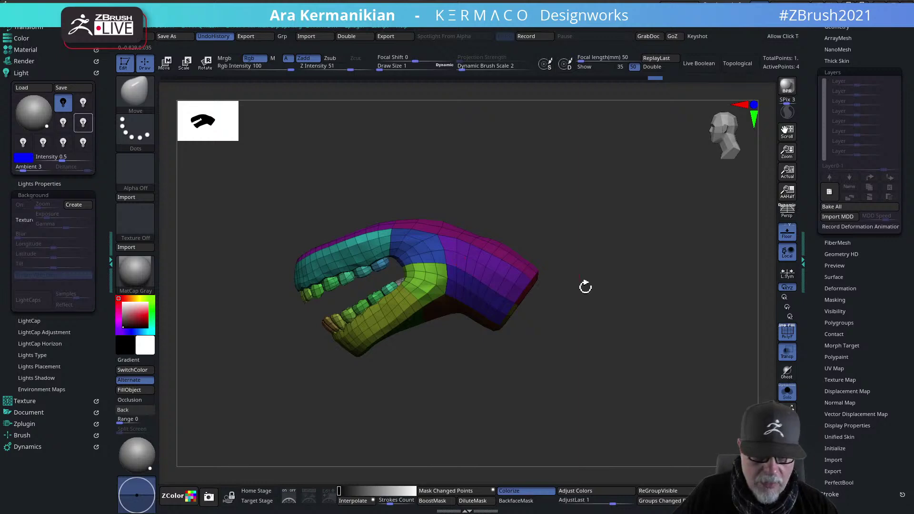
Hide the outer throat polygroups behind the open jaws of the gum and teeth mesh
ctrl+shift+click(474, 267)
ctrl+shift+drag(519, 185, 528, 194)
ctrl+shift+click(486, 292)
ctrl+shift+click(487, 262)
key(space)
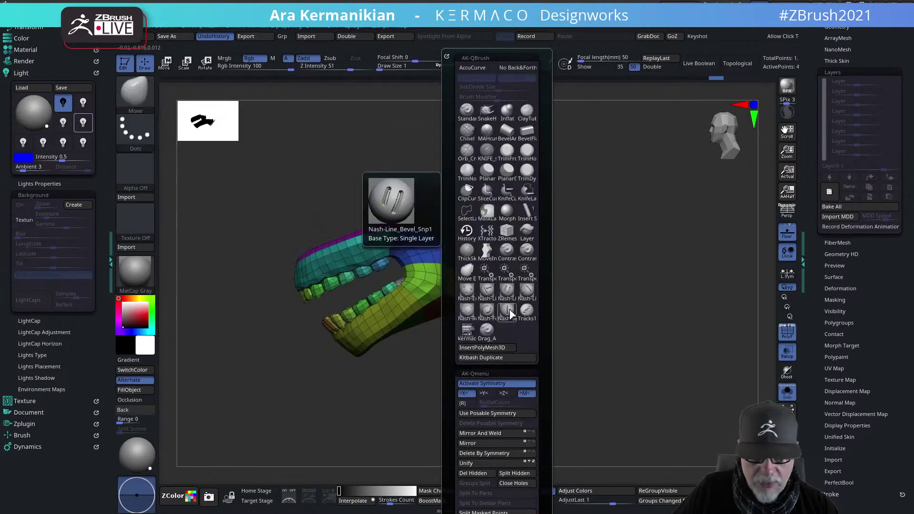
click(497, 396)
mouse_move(547, 262)
ctrl+shift+mouse_down()
mouse_move(596, 235)
mouse_move(570, 272)
ctrl+shift+mouse_up()
ctrl+shift+drag(560, 190, 559, 331)
ctrl+alt+shift+click(491, 291)
ctrl+alt+shift+click(521, 297)
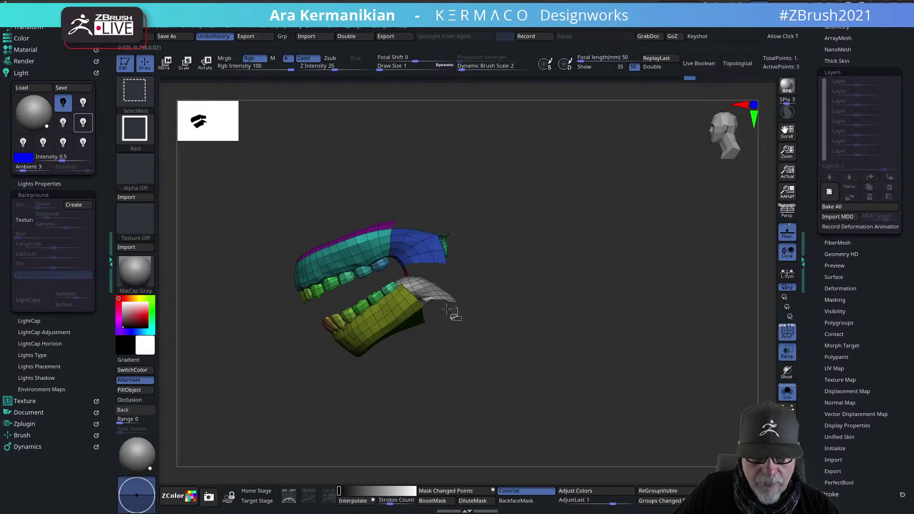
Hide the gum, mouth-floor and inner-throat polygroups, and delete the hidden geometry so the subtool holds only the teeth
ctrl+alt+shift+click(436, 298)
ctrl+alt+shift+click(384, 316)
ctrl+alt+shift+click(421, 245)
ctrl+alt+shift+click(351, 239)
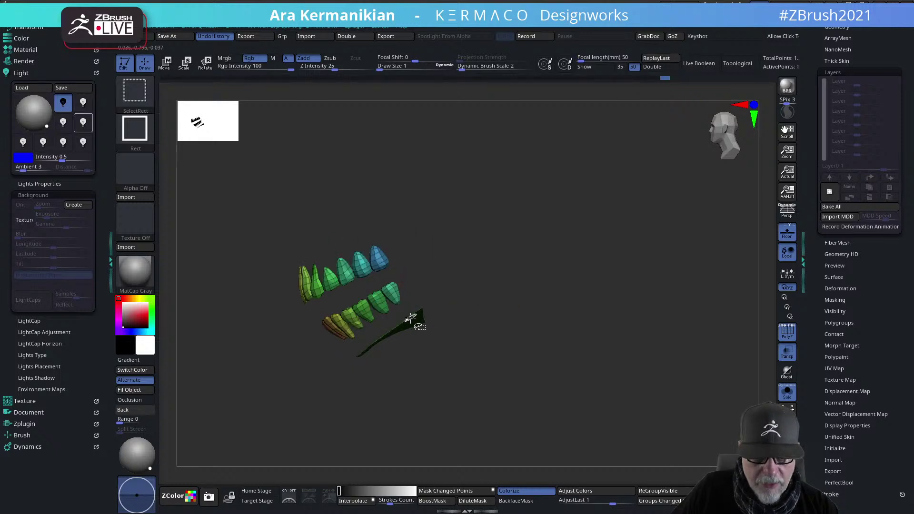
ctrl+shift+drag(465, 336, 482, 347)
mouse_move(420, 363)
ctrl+shift+mouse_down()
mouse_move(422, 329)
mouse_move(501, 347)
mouse_move(553, 319)
mouse_move(592, 351)
mouse_move(592, 342)
mouse_move(644, 333)
mouse_move(617, 329)
mouse_move(590, 306)
mouse_move(666, 329)
ctrl+shift+mouse_up()
key(ctrl+space)
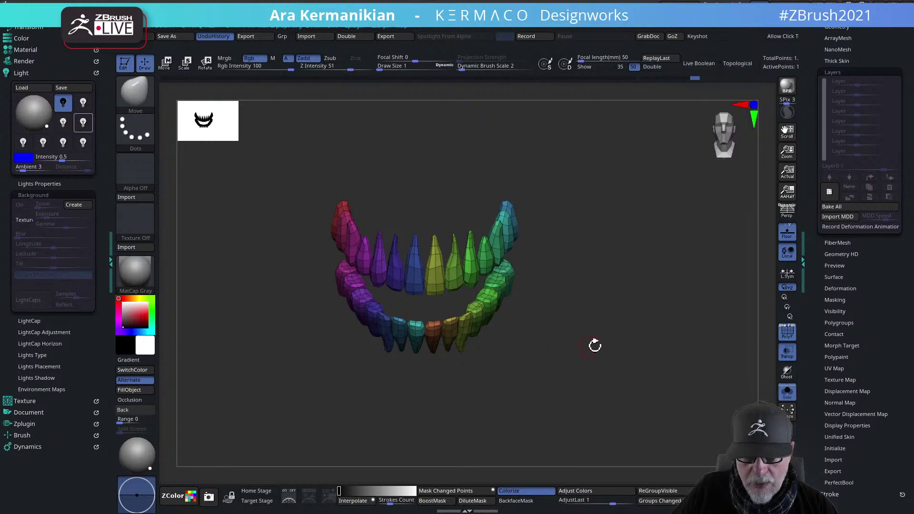
Leave Solo mode, show the male body around the skull and teeth, and make the body the active subtool
click(786, 395)
drag(672, 345, 631, 359)
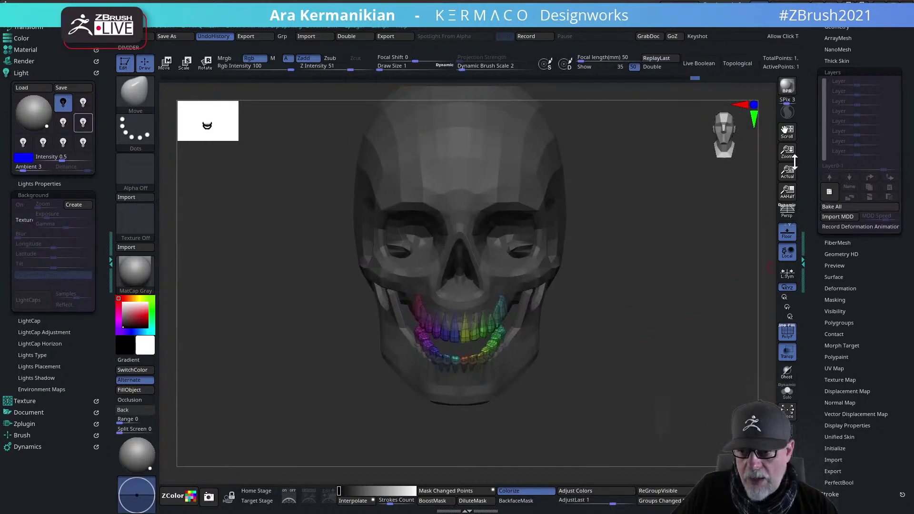
drag(828, 152, 810, 267)
click(834, 197)
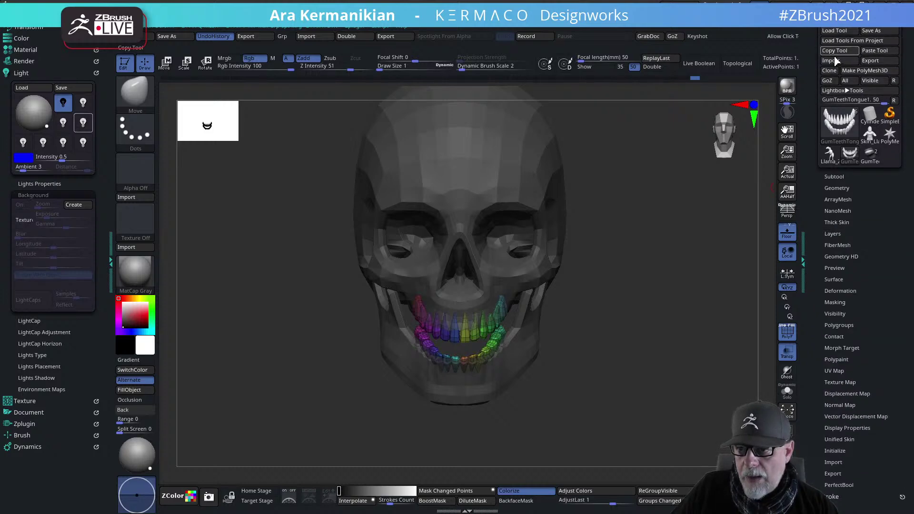
click(844, 176)
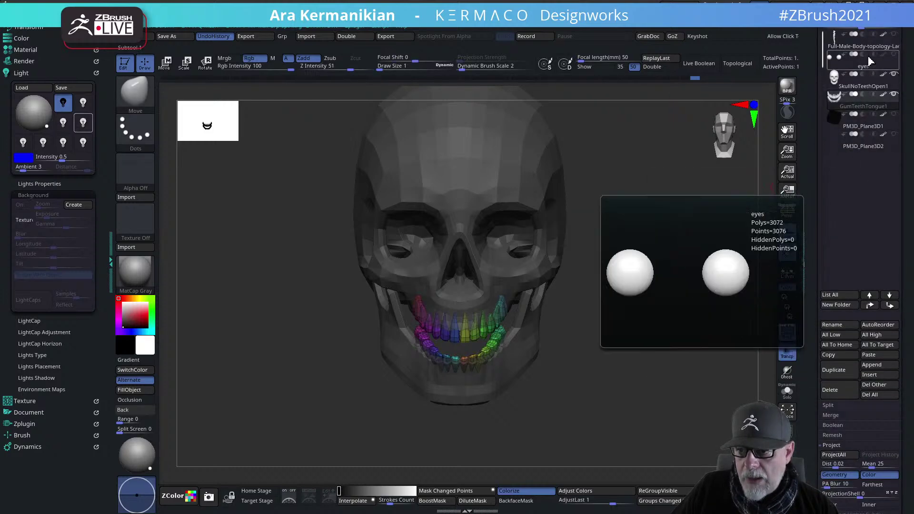
click(894, 34)
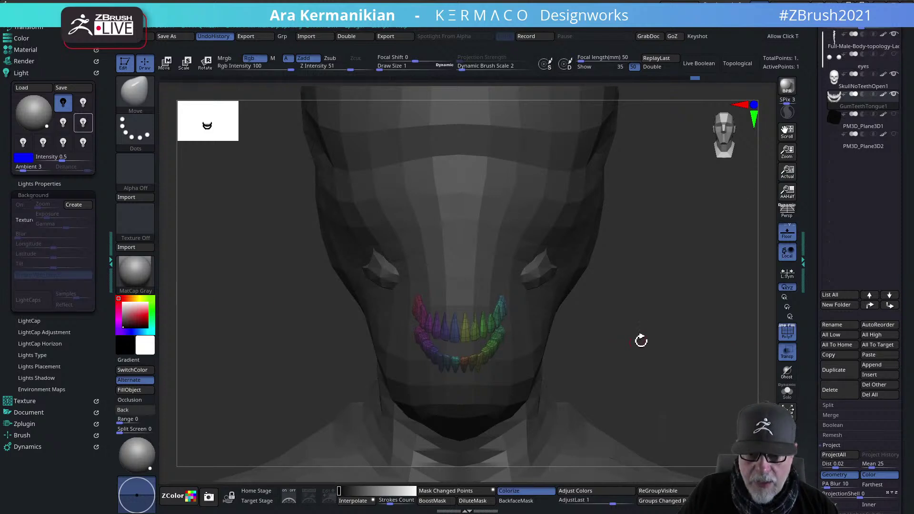
drag(624, 343, 654, 356)
click(873, 44)
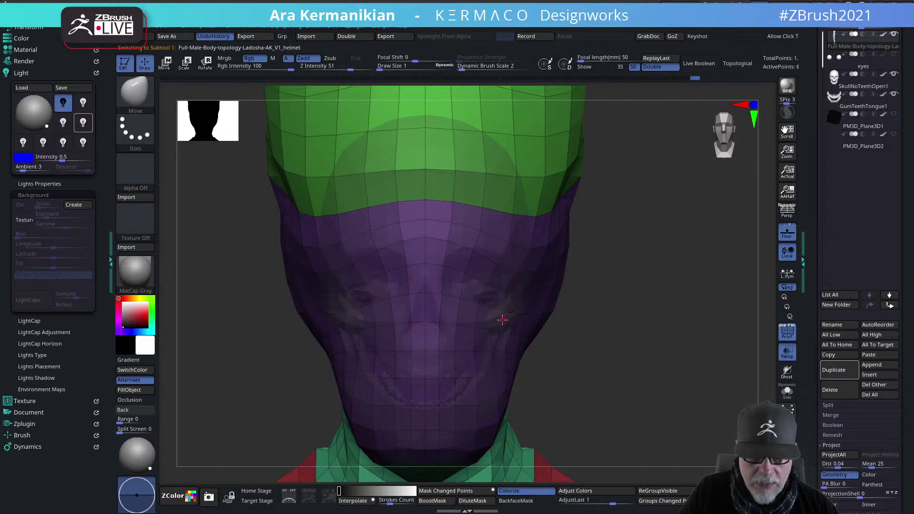
With the Move brush at a draw size of about 9.7, fit the sides of the face closer around the skull
key(s)
drag(503, 313, 512, 313)
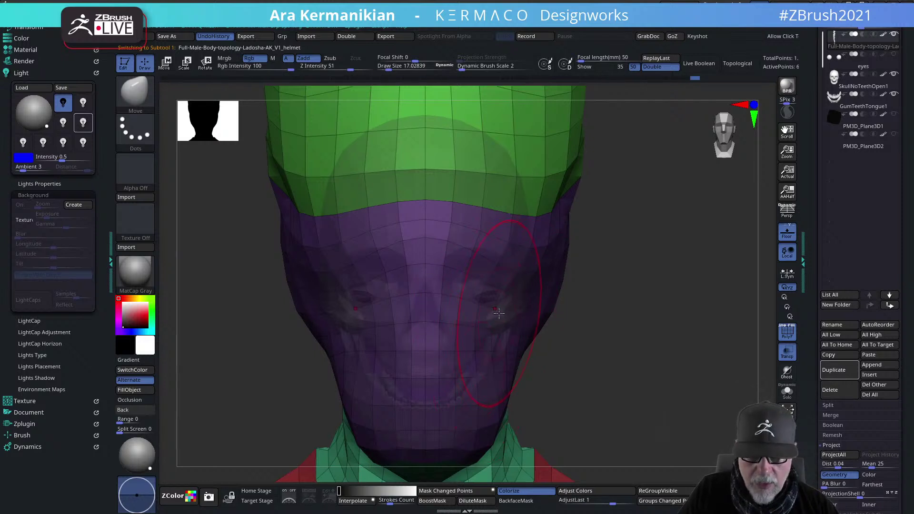
key(s)
mouse_move(496, 313)
mouse_down()
mouse_move(489, 317)
mouse_move(503, 318)
mouse_up()
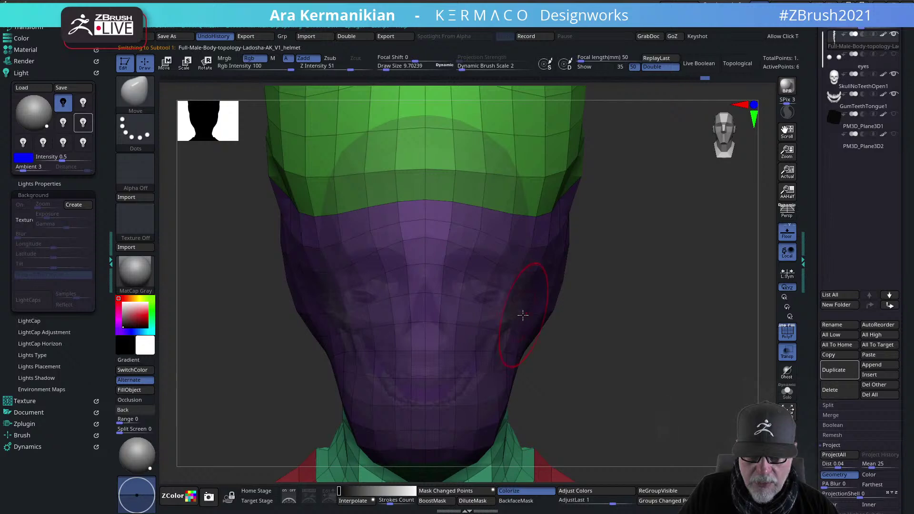
mouse_move(660, 369)
mouse_down()
mouse_move(659, 377)
mouse_move(686, 375)
mouse_move(755, 355)
mouse_move(647, 352)
mouse_move(686, 339)
mouse_move(619, 331)
mouse_up()
click(473, 365)
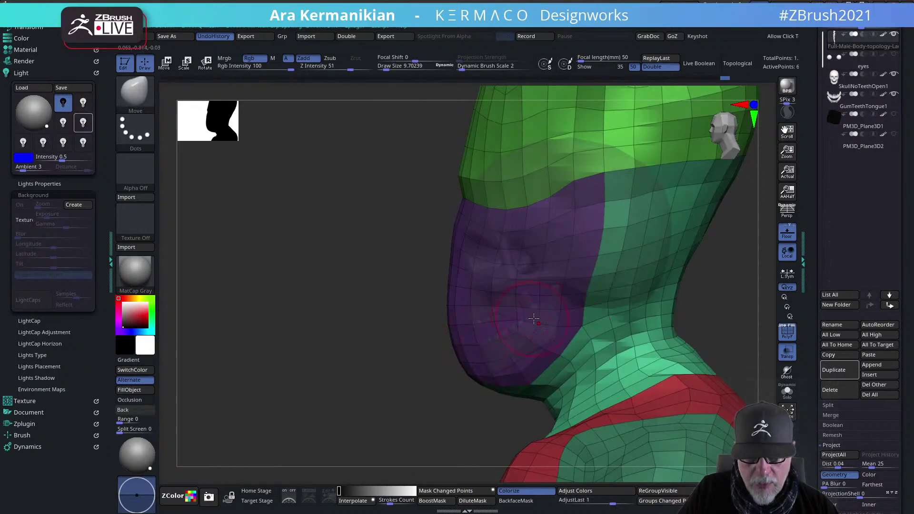
alt+drag(319, 355, 294, 385)
shift+drag(239, 312, 356, 309)
alt+drag(713, 306, 649, 312)
drag(569, 310, 616, 284)
drag(704, 279, 670, 260)
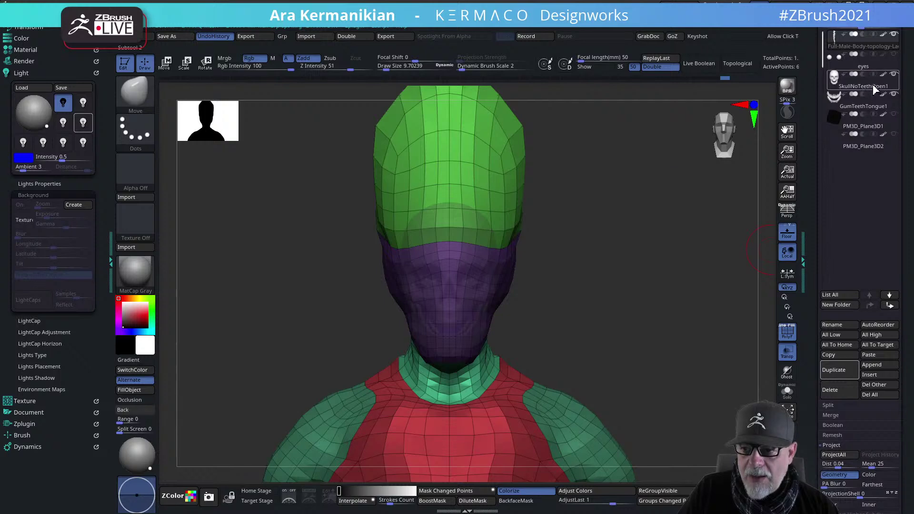
Examine the whole body from the front, checking the elongated head's proportions against the torso and limbs
mouse_move(645, 243)
alt+mouse_down()
mouse_move(651, 238)
mouse_move(543, 292)
mouse_move(598, 185)
alt+mouse_up()
mouse_move(383, 135)
ctrl+mouse_down()
mouse_move(561, 482)
mouse_move(381, 482)
ctrl+mouse_up()
mouse_move(601, 117)
ctrl+mouse_down()
mouse_move(164, 300)
mouse_move(695, 341)
ctrl+mouse_up()
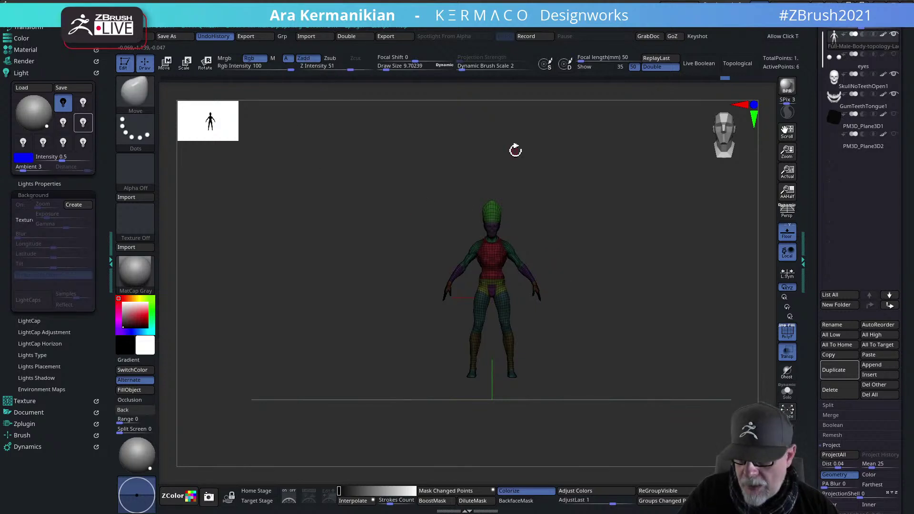
right_click(695, 211)
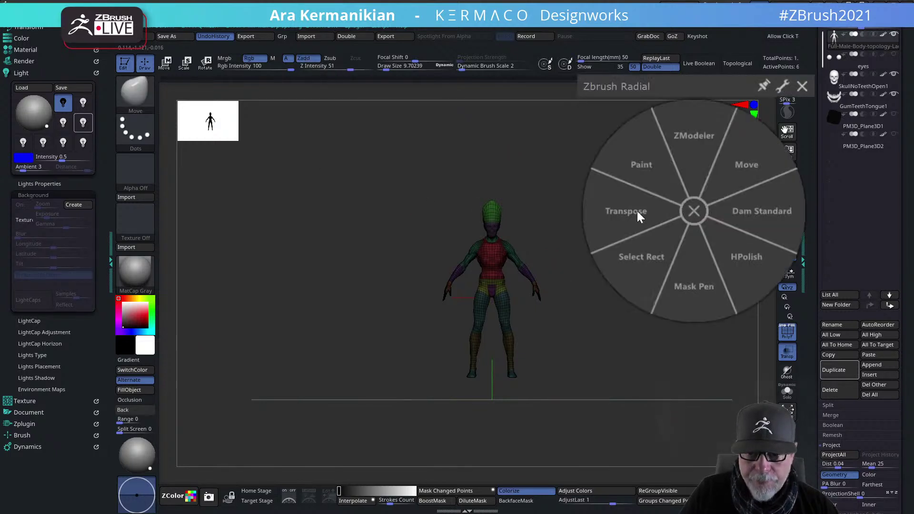
click(706, 296)
click(676, 233)
mouse_move(624, 311)
alt+mouse_down()
mouse_move(612, 317)
mouse_move(676, 293)
alt+mouse_up()
ctrl+right_drag(675, 293, 684, 288)
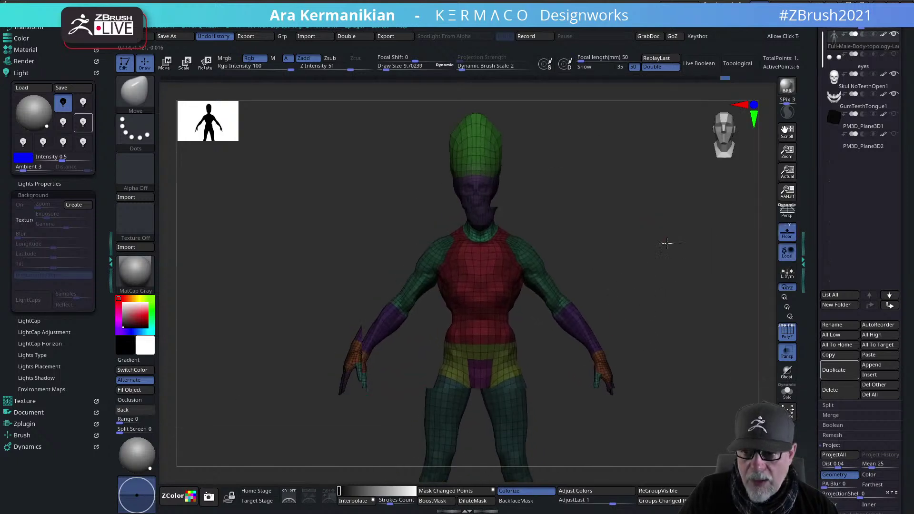
alt+right_drag(662, 221, 638, 318)
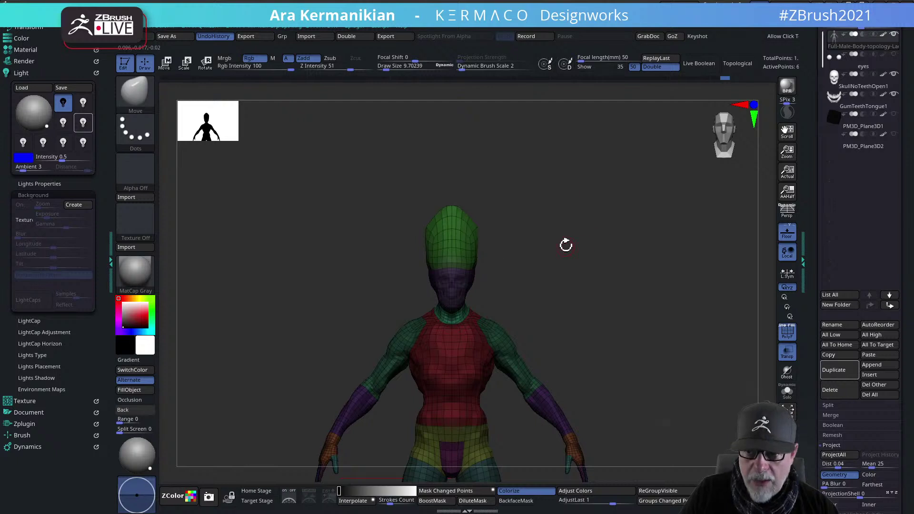
Activate the Move gizmo on the body and reposition its pivot to the middle of the head
key(w)
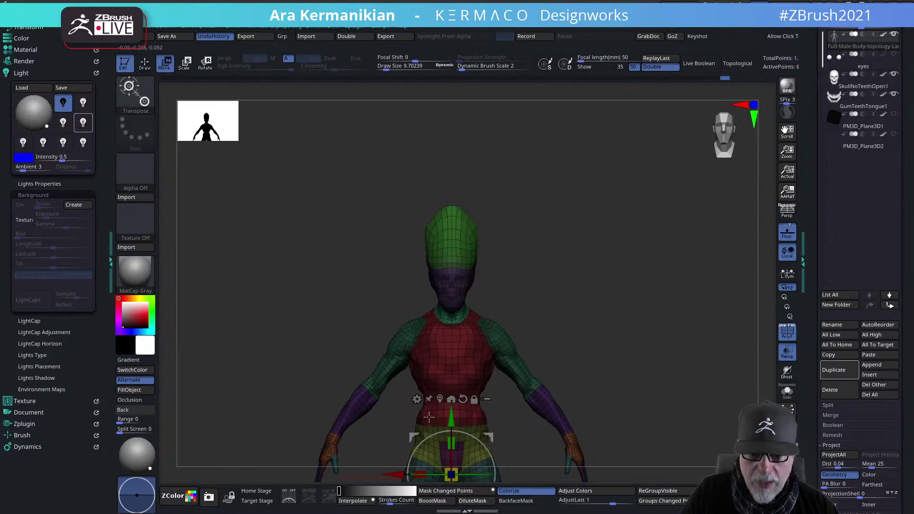
click(439, 401)
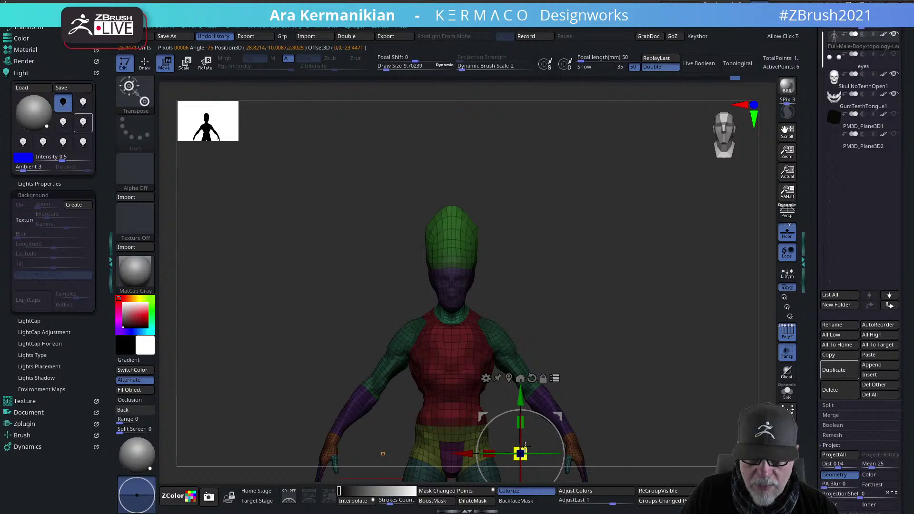
drag(534, 444, 571, 429)
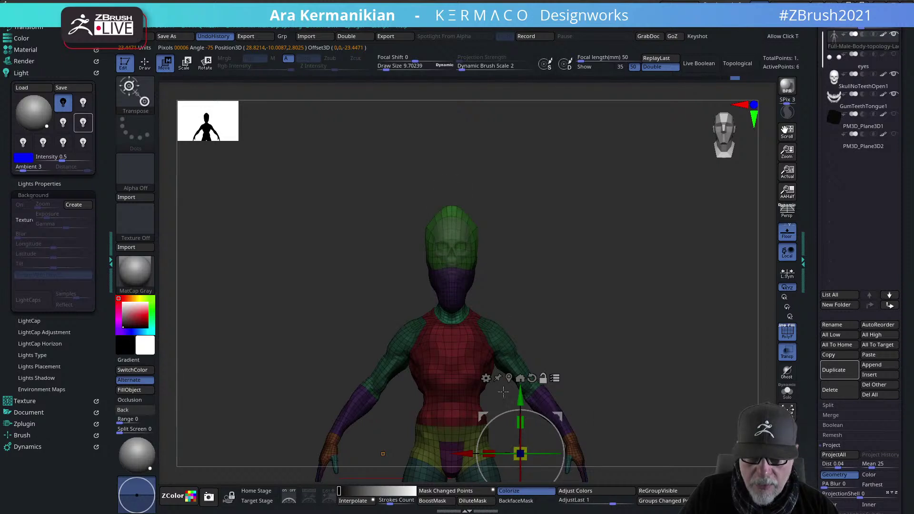
alt+drag(514, 401, 537, 191)
alt+drag(466, 237, 400, 238)
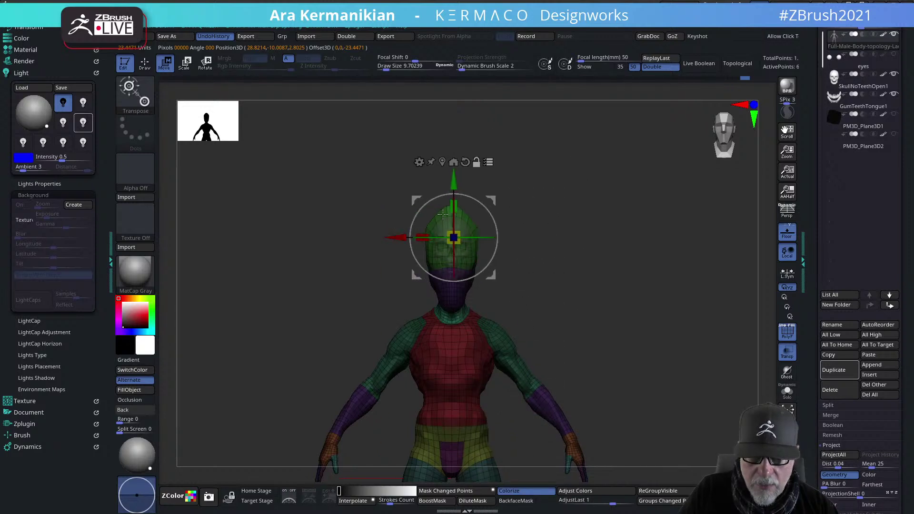
alt+drag(447, 195, 447, 208)
Try to shift the body slightly backward relative to the skull, and undo that move
drag(691, 234, 704, 257)
ctrl+drag(631, 239, 639, 326)
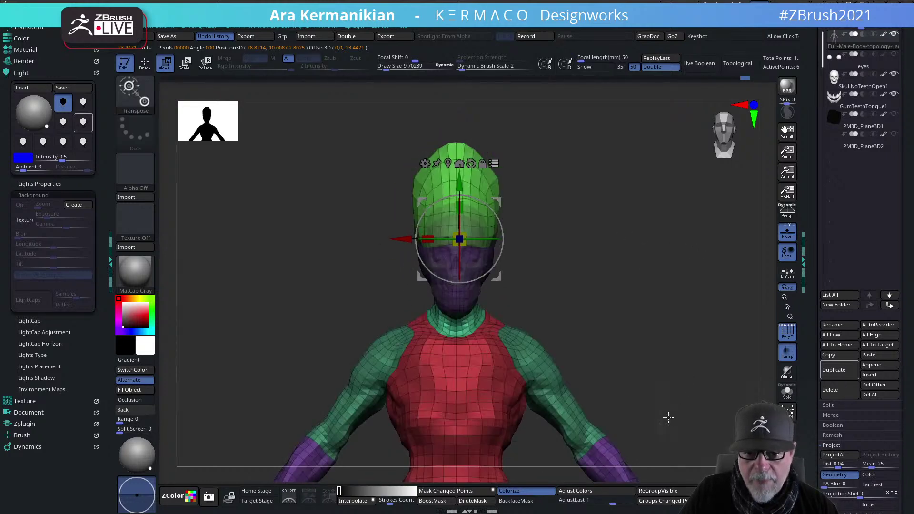
alt+drag(672, 273, 729, 322)
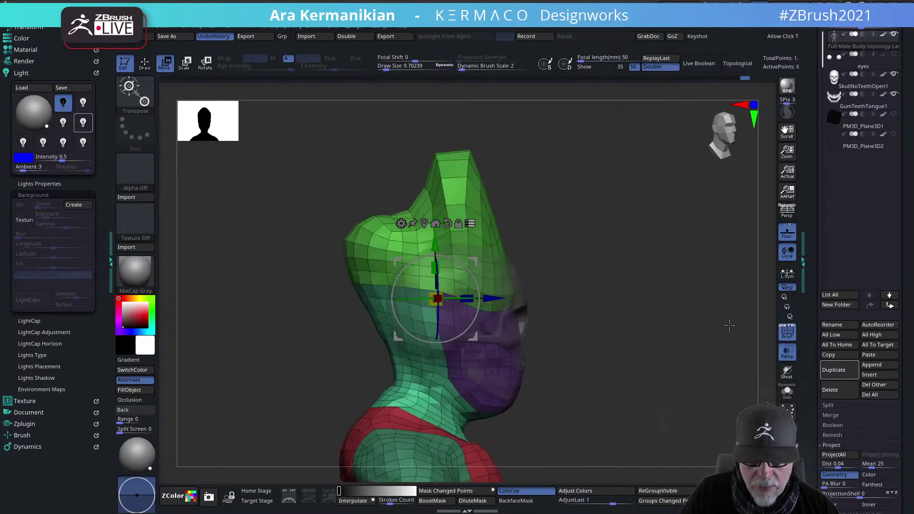
drag(491, 299, 483, 299)
key(ctrl+z)
Move the body slightly backward and downward with the gizmo to align its head with the skull, and resume brush drawing
alt+drag(619, 261, 721, 127)
alt+drag(602, 187, 602, 142)
ctrl+drag(333, 100, 589, 483)
alt+drag(688, 257, 610, 338)
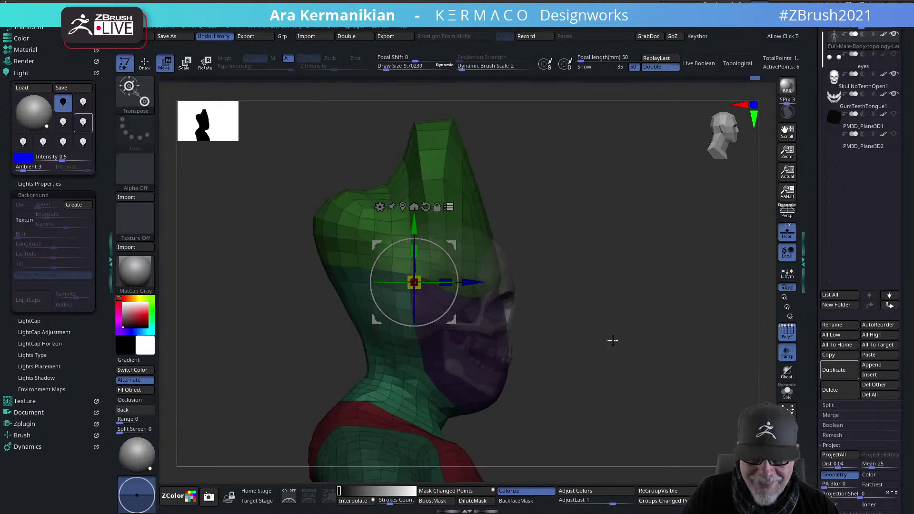
drag(471, 282, 468, 282)
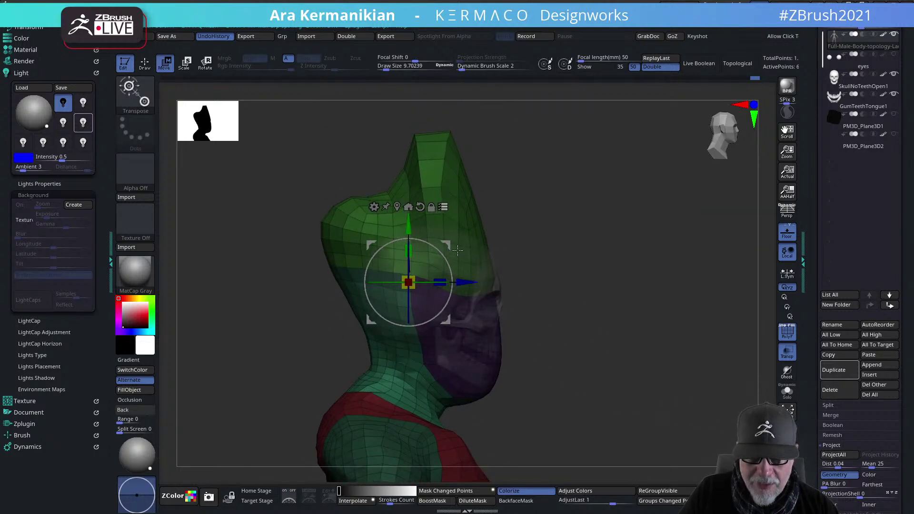
drag(408, 223, 407, 240)
mouse_move(666, 281)
mouse_down()
mouse_move(604, 286)
mouse_move(638, 276)
mouse_move(620, 265)
mouse_move(660, 265)
mouse_up()
key(q)
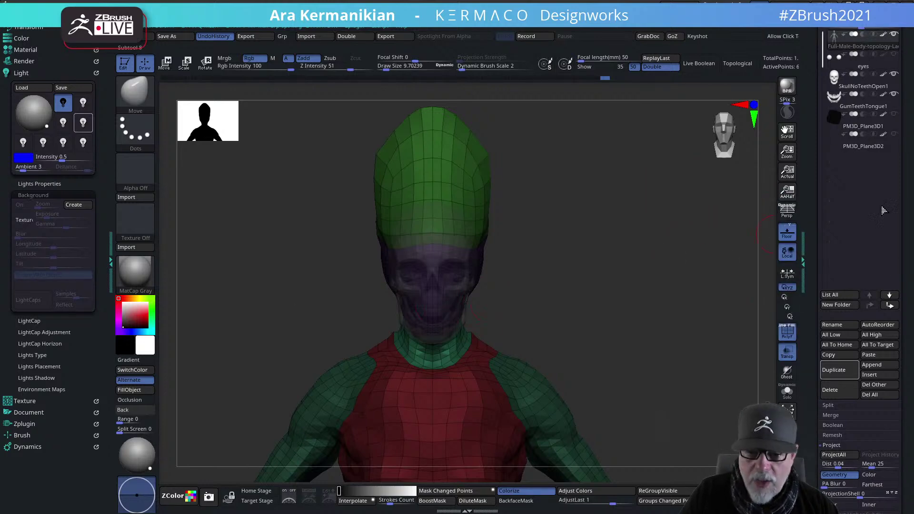
Enlarge the Move brush to a draw size of 18.76 and reshape the lower face and jaw around the skull
drag(581, 263, 589, 249)
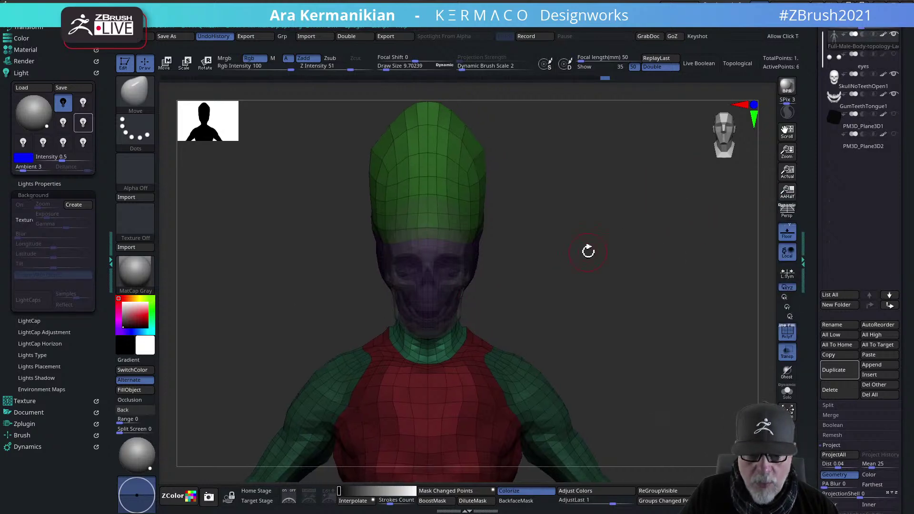
drag(632, 270, 672, 271)
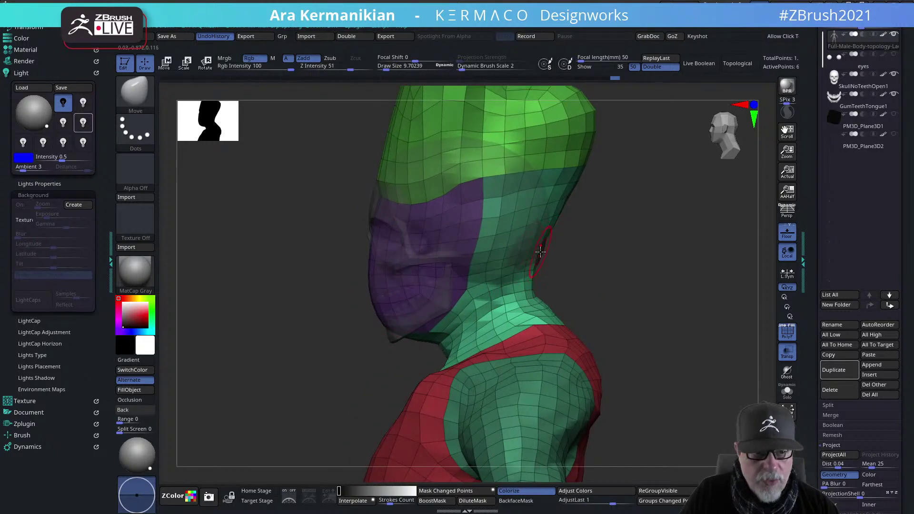
key(s)
drag(541, 254, 543, 252)
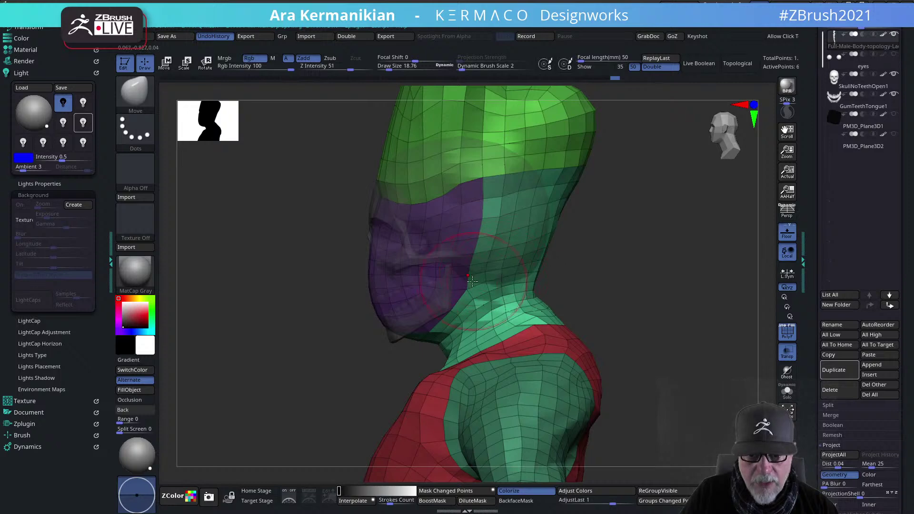
mouse_move(605, 293)
mouse_down()
mouse_move(335, 350)
mouse_move(365, 347)
mouse_move(364, 355)
mouse_up()
drag(664, 299, 443, 306)
drag(572, 283, 417, 253)
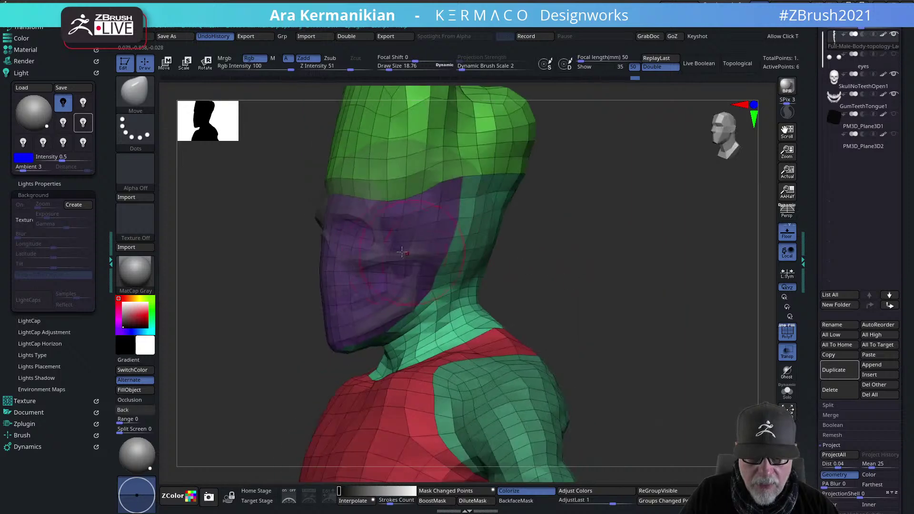
Hide the polyframe, select the skull to check its fit inside the head from the front, and reselect the body
drag(603, 283, 768, 277)
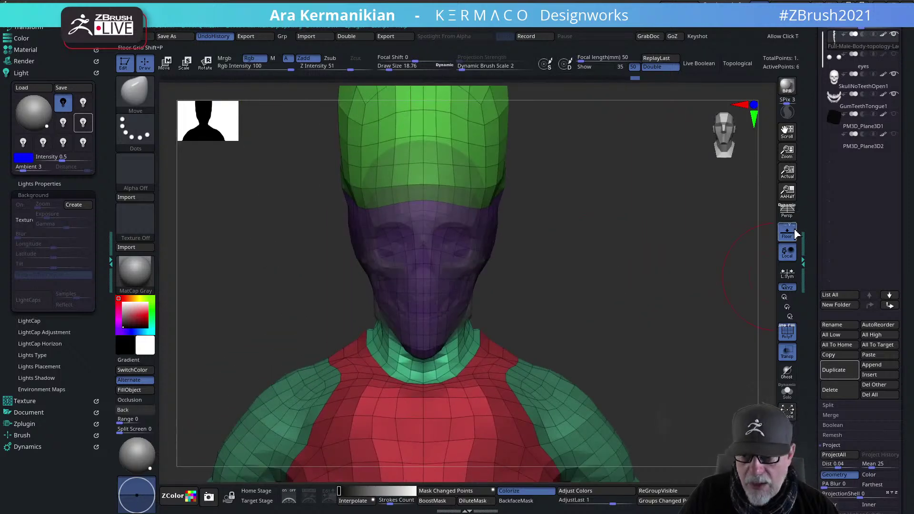
click(788, 338)
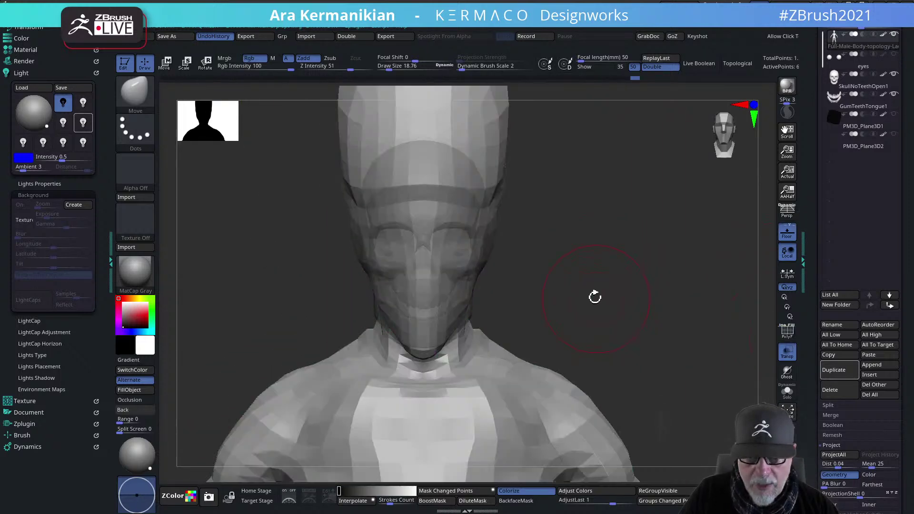
alt+click(470, 277)
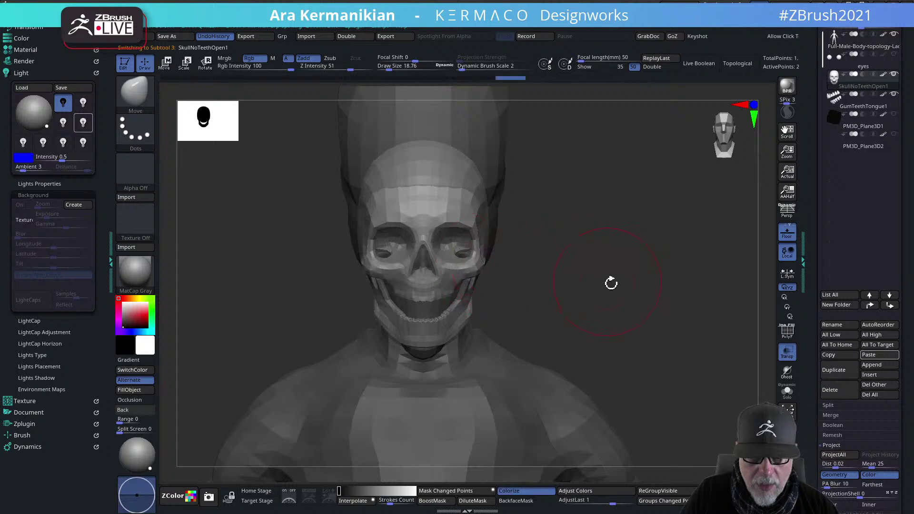
alt+drag(625, 290, 557, 295)
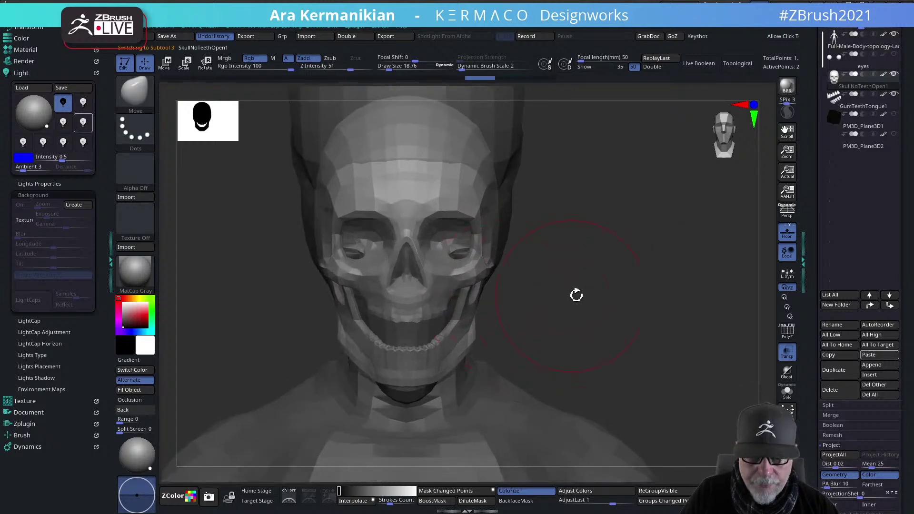
alt+click(519, 376)
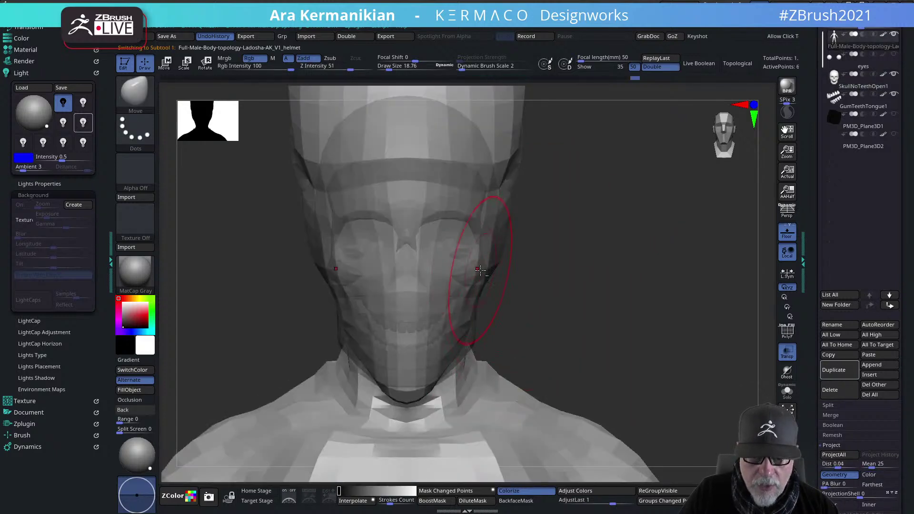
Adjust the face contour, chin and jaw corner with the Move brush to follow the skull more closely
mouse_move(423, 227)
mouse_down()
mouse_move(423, 189)
mouse_move(455, 183)
mouse_move(458, 157)
mouse_up()
drag(522, 212, 400, 390)
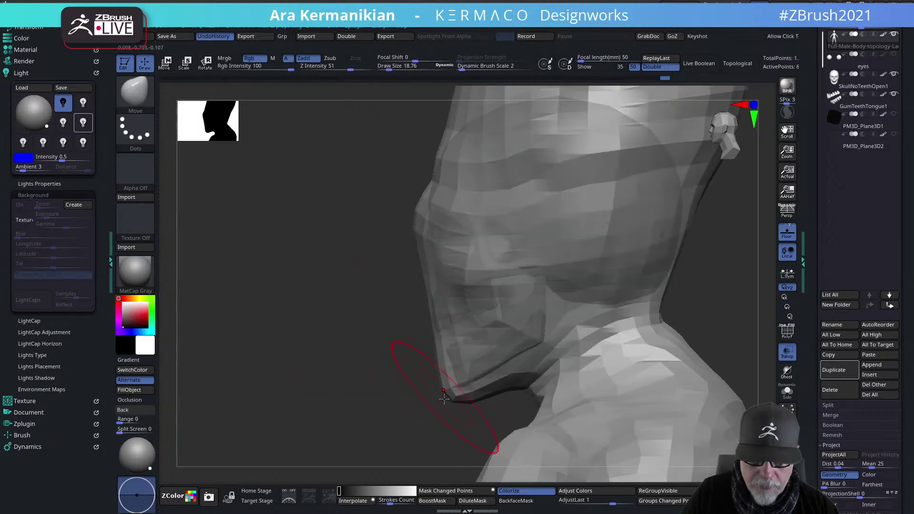
drag(458, 397, 466, 396)
drag(538, 339, 549, 342)
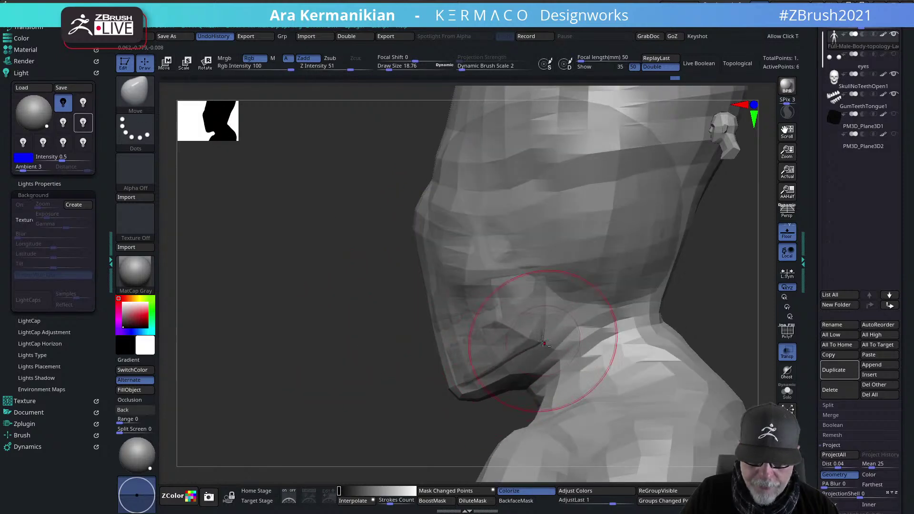
Reshape the back of the neck where it meets the upper back with the Move brush
drag(308, 376, 574, 351)
mouse_move(454, 301)
mouse_down()
mouse_move(441, 305)
mouse_move(444, 329)
mouse_up()
mouse_move(388, 287)
mouse_down()
mouse_move(374, 281)
mouse_move(337, 326)
mouse_up()
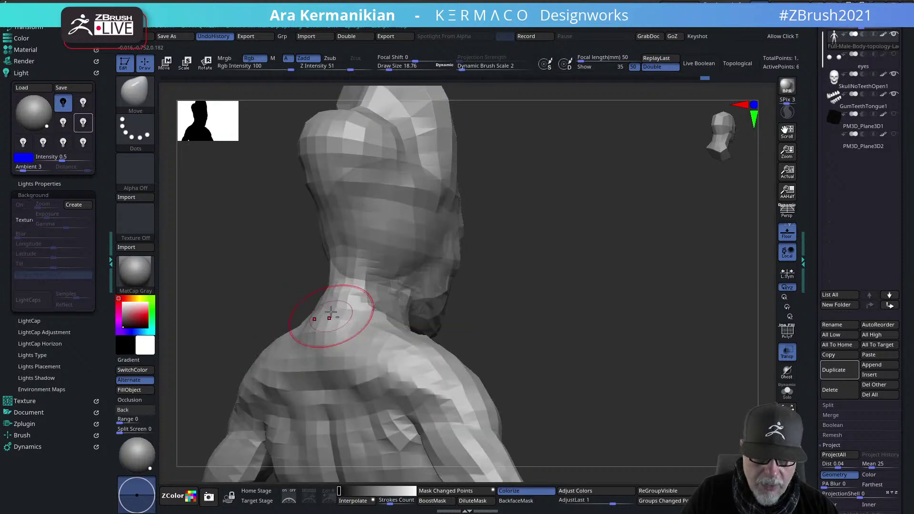
Mask the whole elongated head from the side, undoing the first mask, and leave the neck and body unmasked
drag(481, 353, 557, 268)
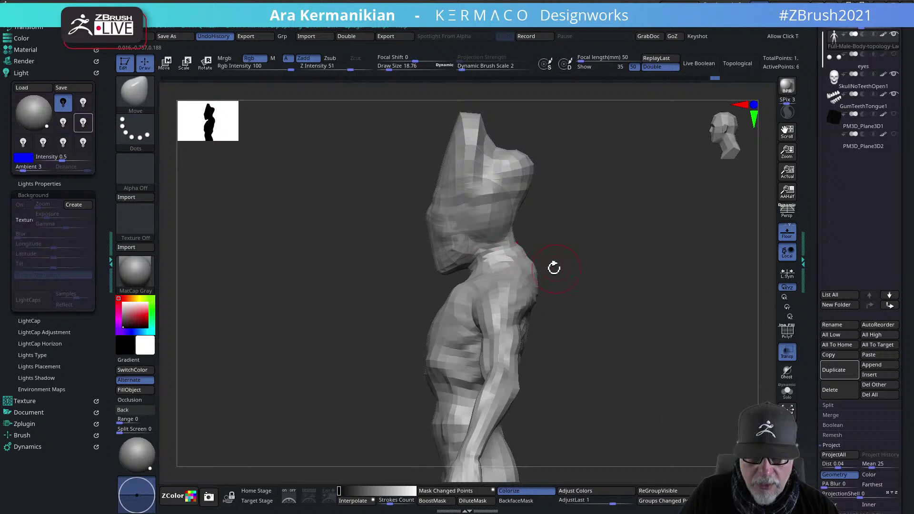
alt+drag(628, 317, 580, 240)
alt+drag(603, 189, 716, 165)
ctrl+drag(507, 148, 377, 267)
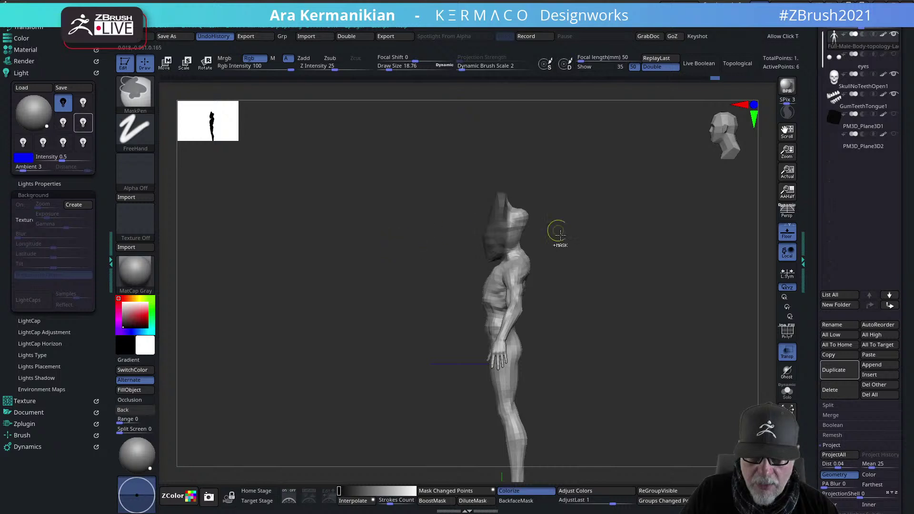
key(ctrl+z)
key(ctrl)
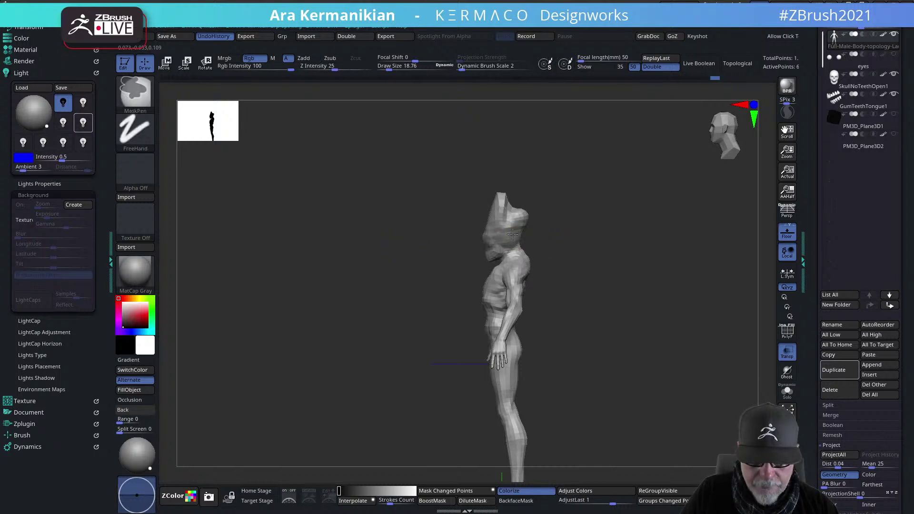
ctrl+drag(542, 202, 524, 186)
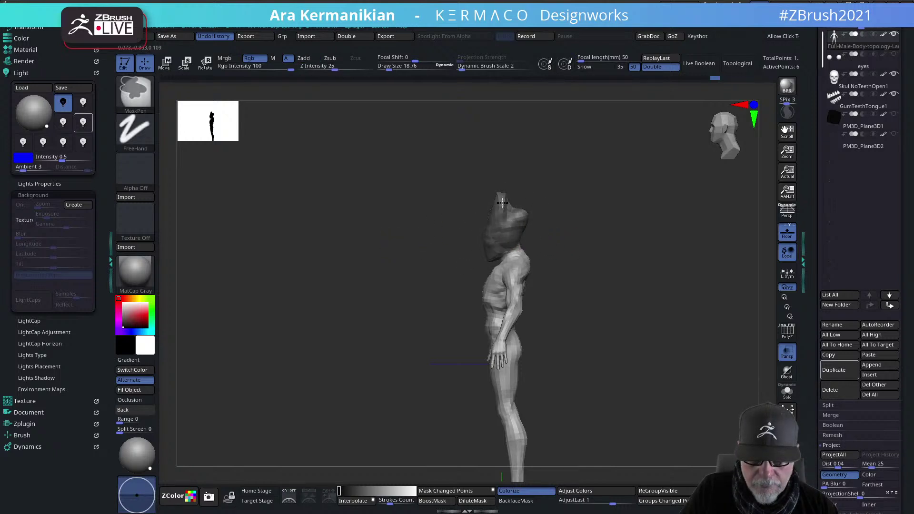
mouse_move(440, 168)
ctrl+mouse_down()
mouse_move(568, 241)
mouse_move(542, 244)
mouse_move(700, 241)
ctrl+mouse_up()
Try to lower the unmasked body beneath the masked head with the Move gizmo, and undo that move
alt+drag(691, 238, 666, 168)
key(w)
drag(528, 129, 527, 136)
key(ctrl+z)
drag(606, 224, 565, 208)
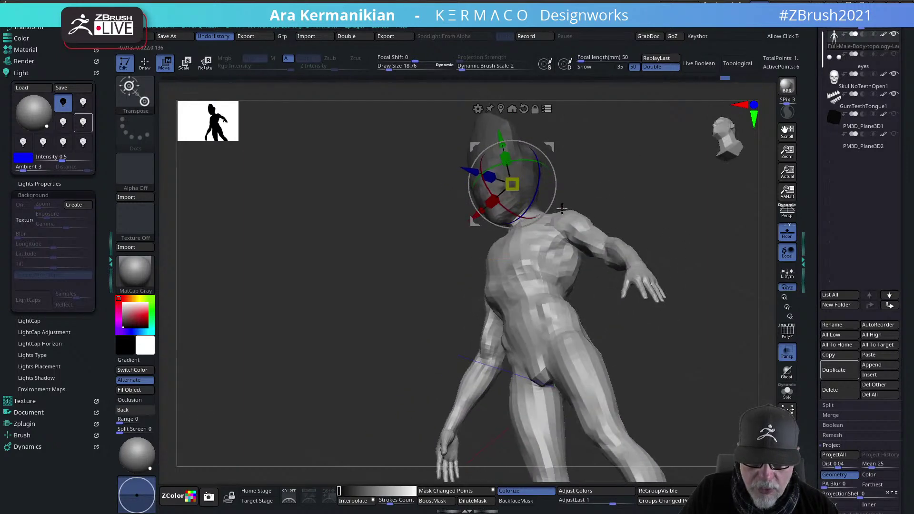
key(q)
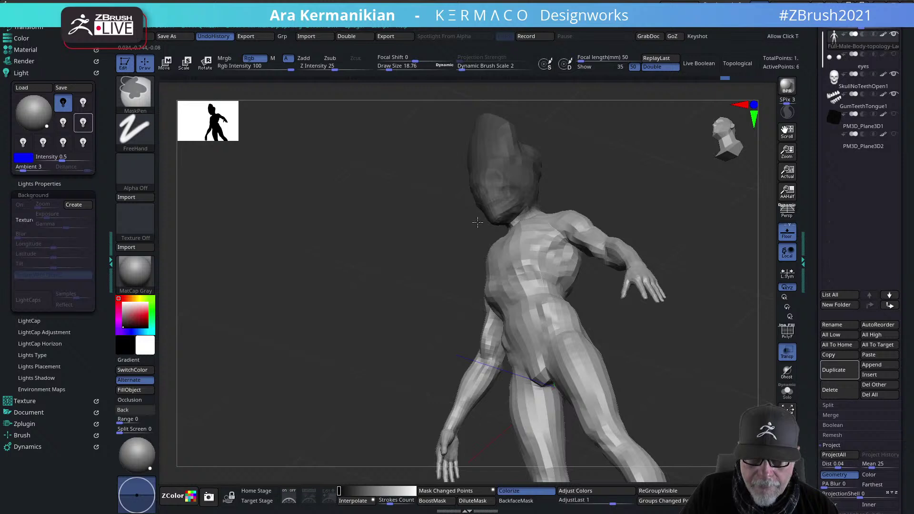
Move the unmasked body down about 0.05 from the masked head with the gizmo, and nudge it slightly along the depth axis
drag(492, 224, 628, 200)
key(w)
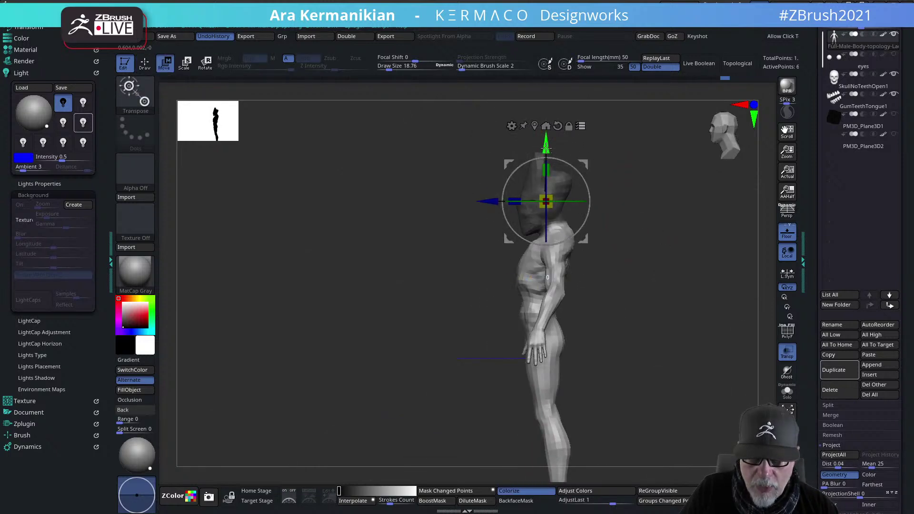
drag(545, 149, 544, 156)
key(ctrl+z)
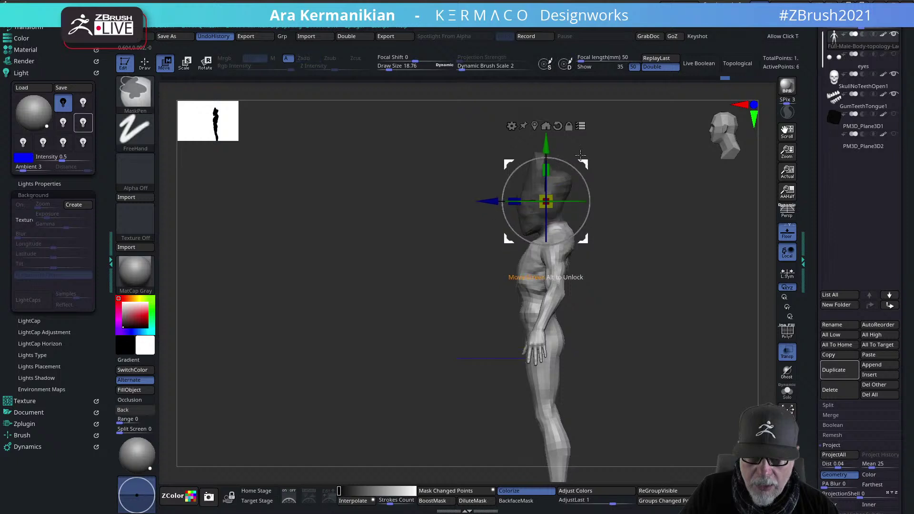
drag(547, 147, 547, 158)
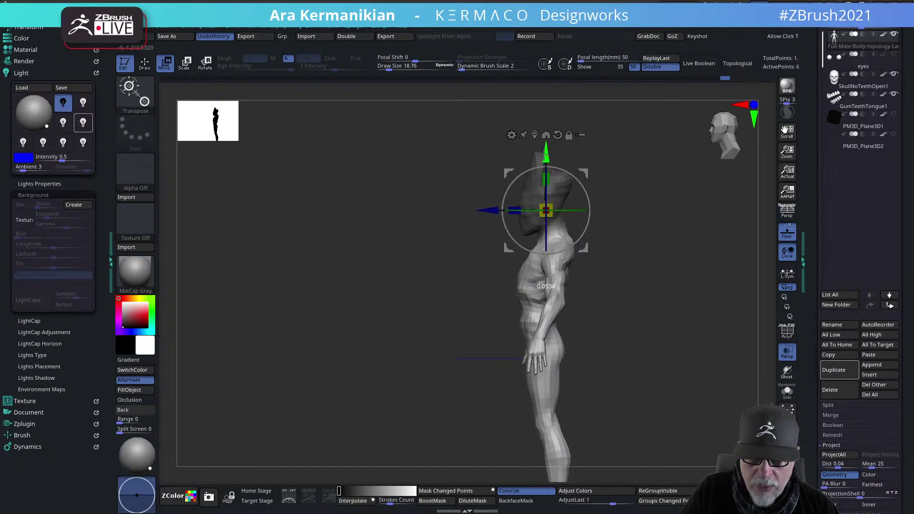
drag(490, 206, 491, 207)
Delete the PM3D_Plane3D1 and PM3D_Plane3D2 subtools
alt+drag(670, 238, 657, 254)
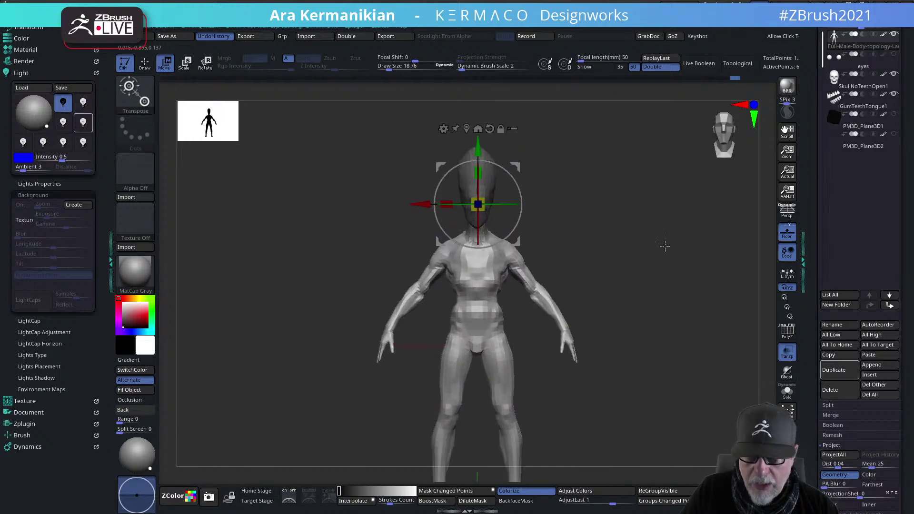
click(868, 127)
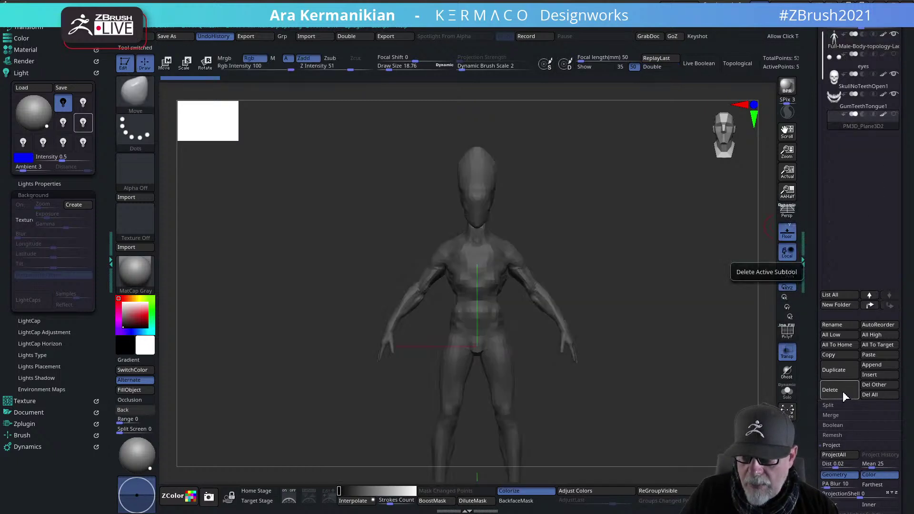
click(844, 397)
alt+drag(656, 386, 607, 373)
alt+drag(600, 205, 677, 206)
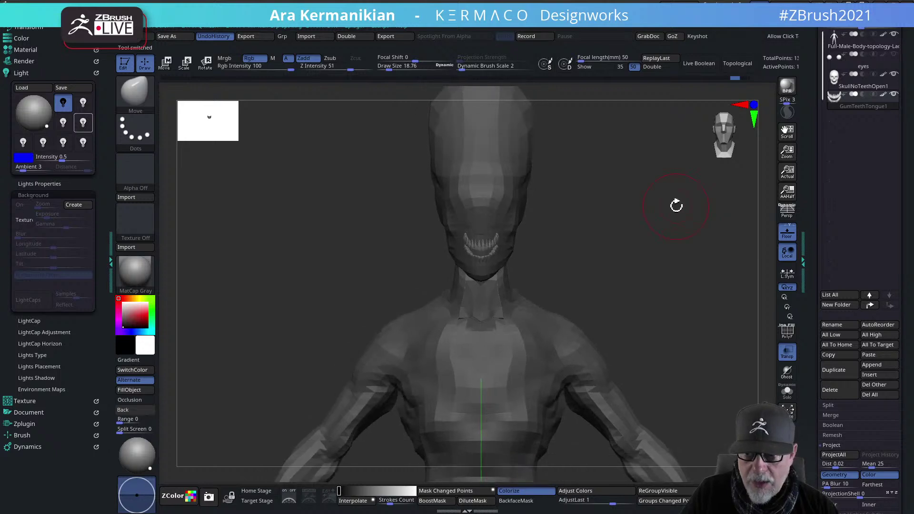
Switch to the browser and view the elongated-head "KORSIK MONK" post on the kermaco Instagram page, then close it
drag(819, 139, 837, 199)
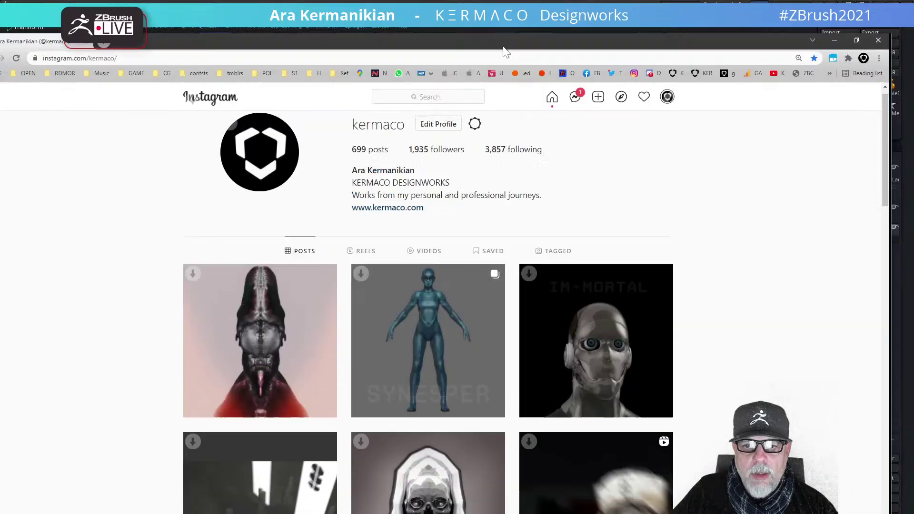
click(275, 287)
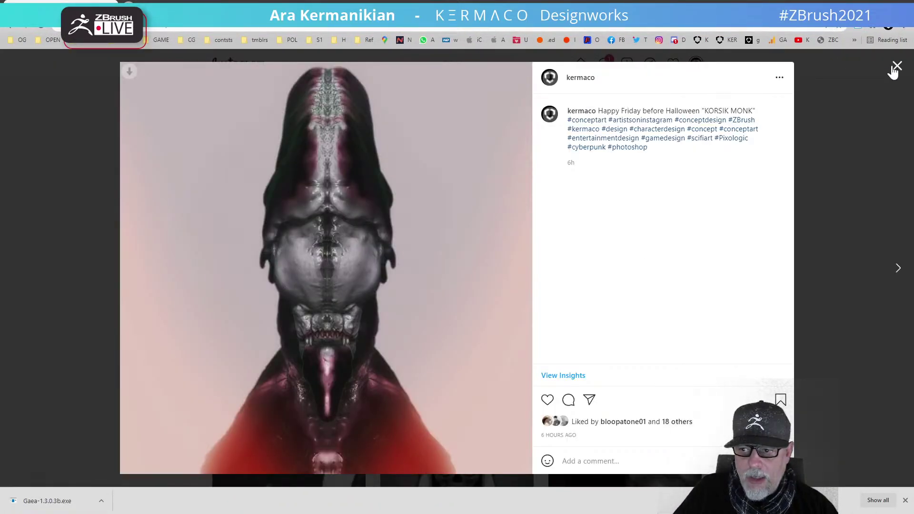
click(896, 66)
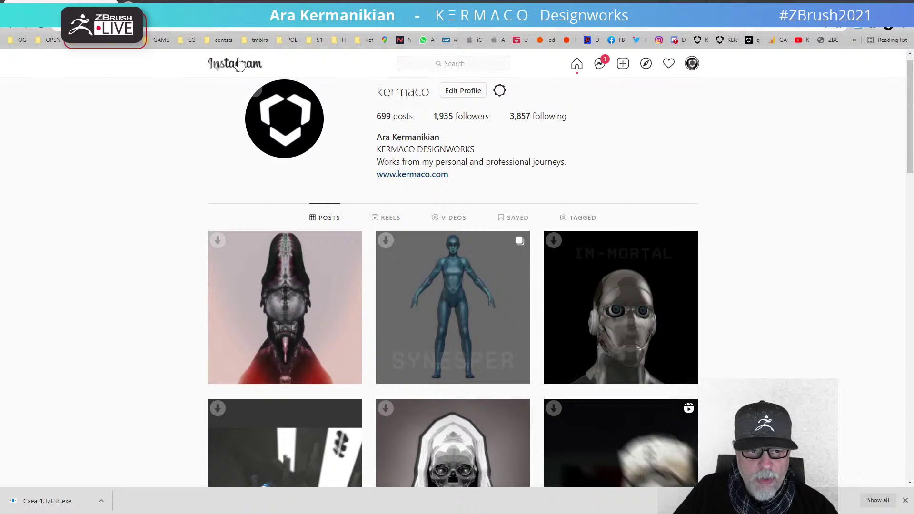
click(38, 28)
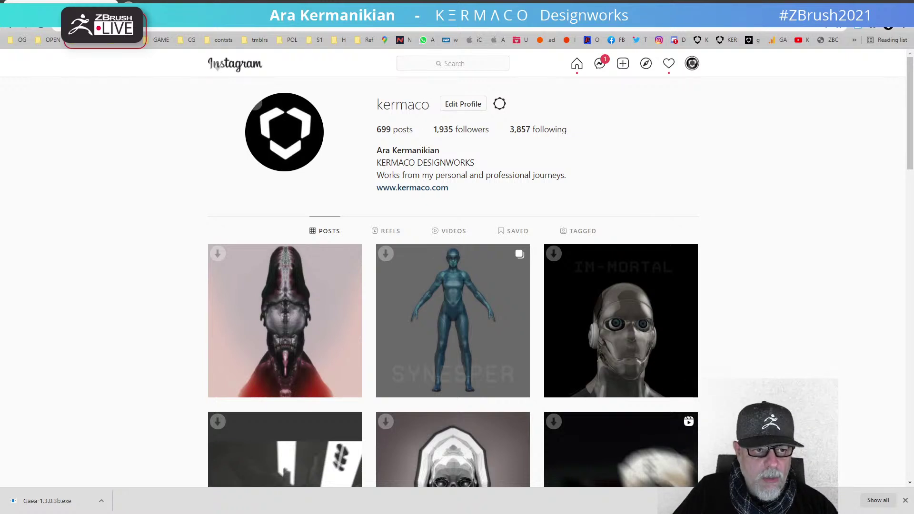
Search Google in a new browser tab for "vocalist ghost" and look through the results
key(ctrl+t)
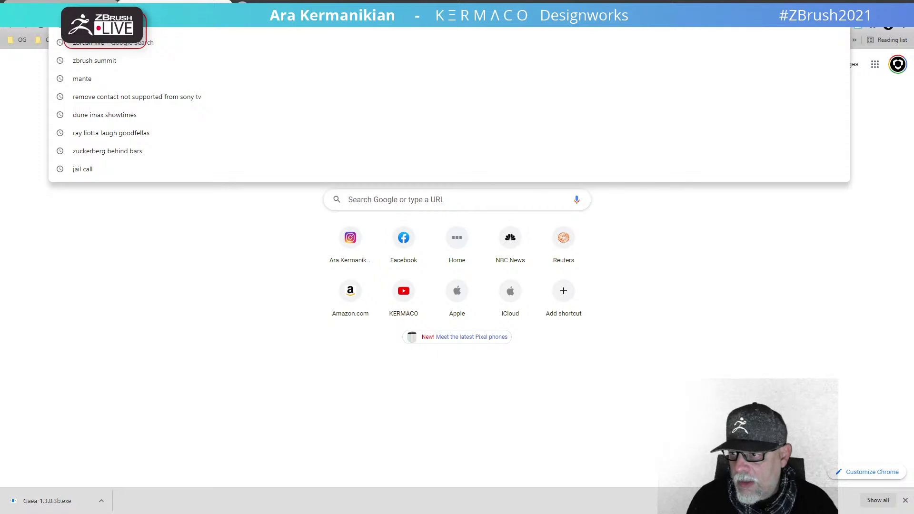
text(vo)
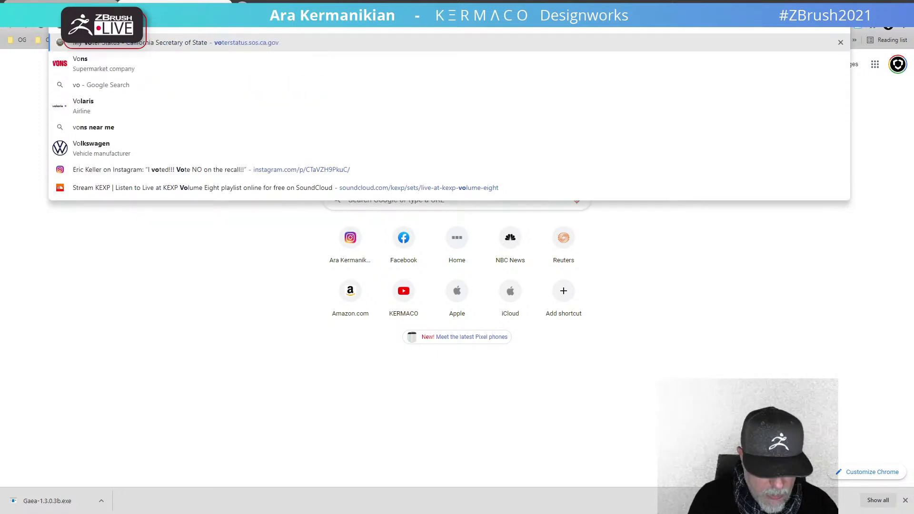
text(calist)
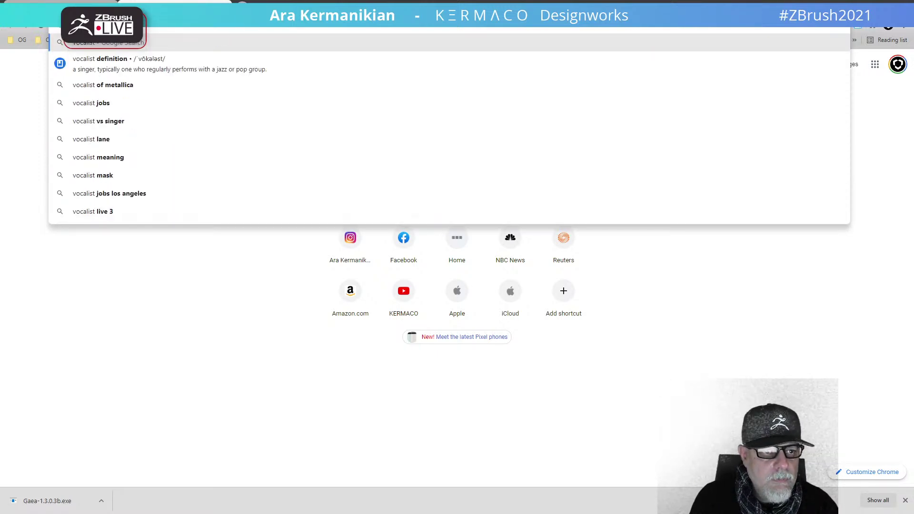
text( ghods)
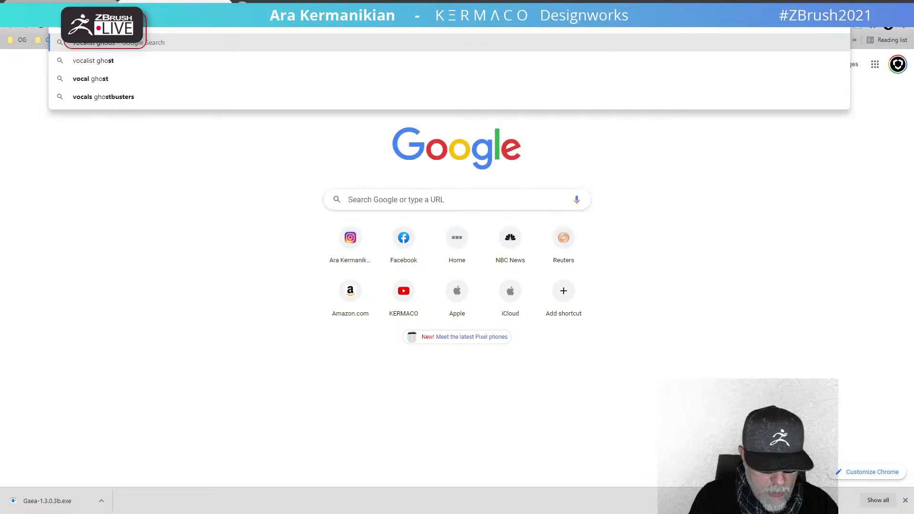
key(BackSpace)
text(st)
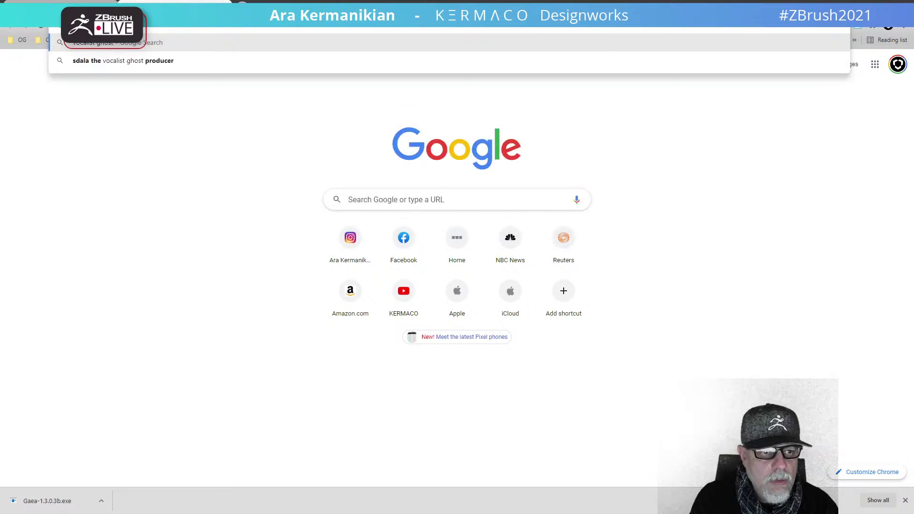
key(Return)
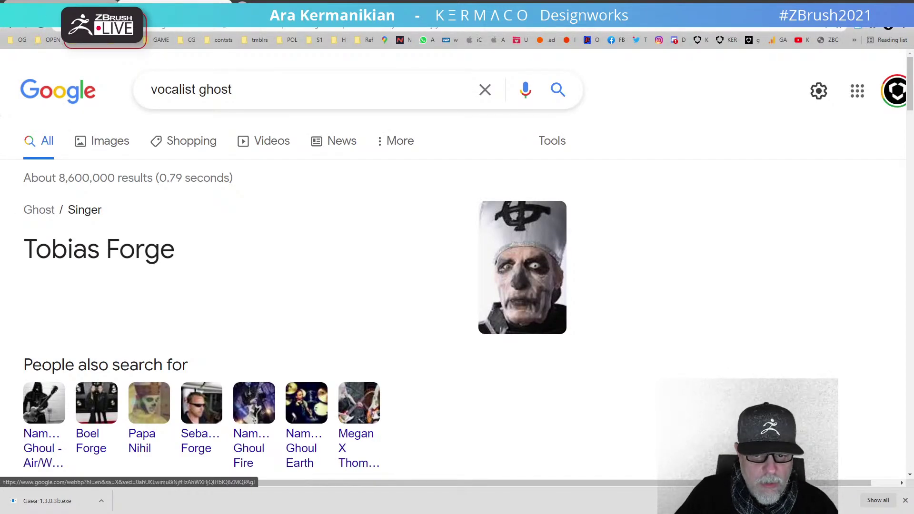
scroll(396, 351, down, 2)
scroll(447, 326, down, 2)
scroll(474, 319, up, 2)
scroll(474, 318, down, 5)
scroll(210, 172, up, 10)
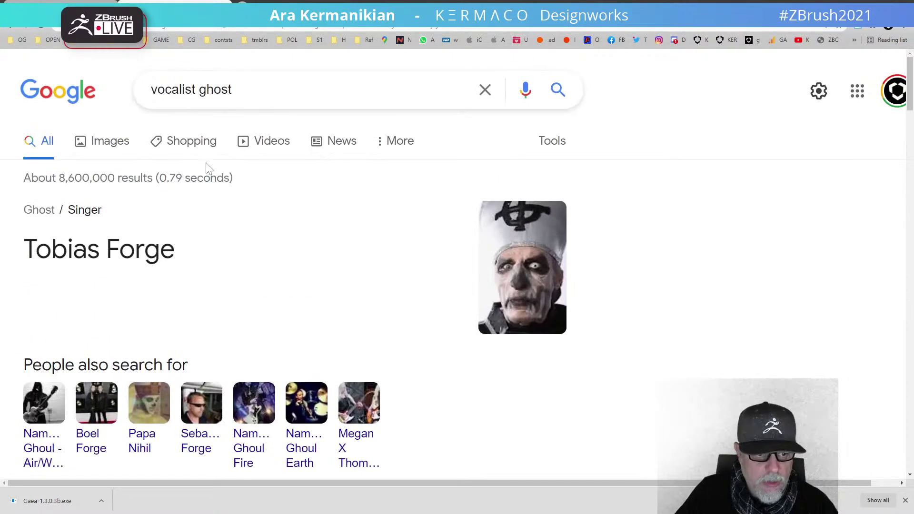
Browse the image results for "vocalist ghost" to examine the skull face paint and tall mitre, and switch back to ZBrush
click(111, 142)
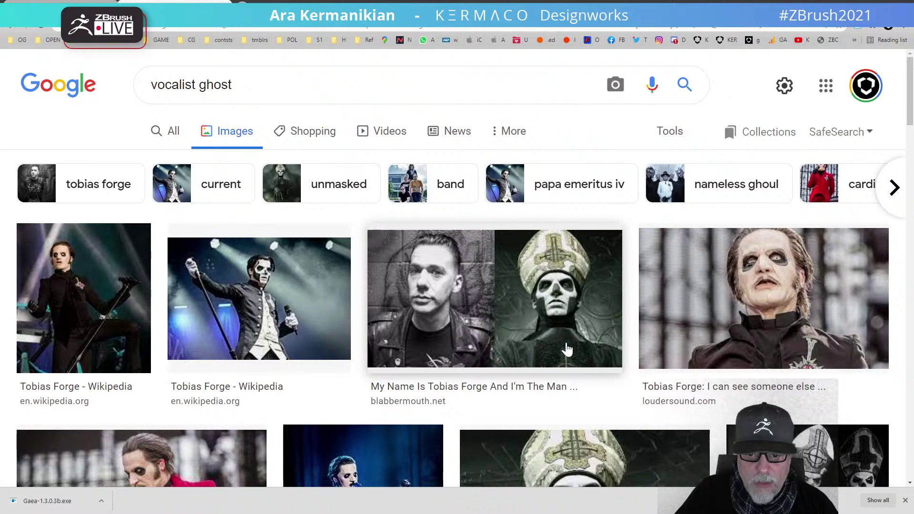
scroll(567, 349, down, 1)
scroll(566, 349, down, 3)
scroll(567, 349, down, 4)
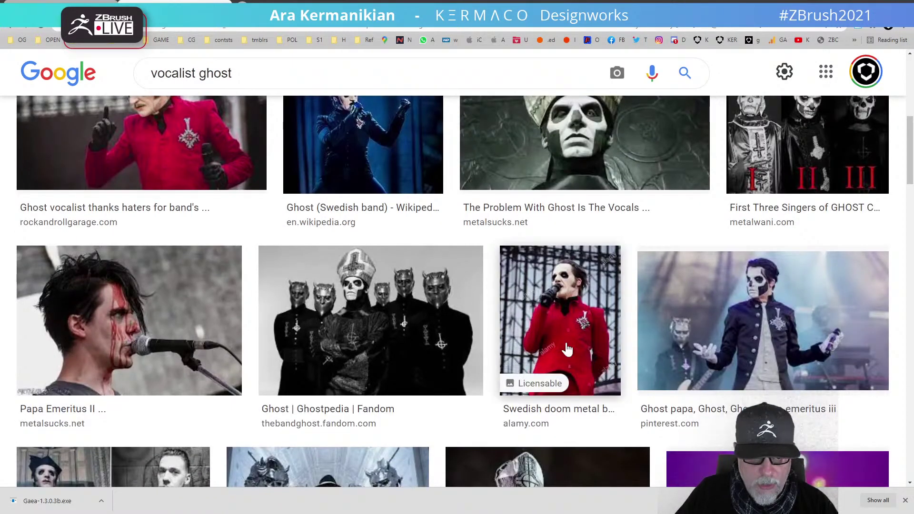
scroll(567, 349, down, 2)
scroll(566, 349, down, 5)
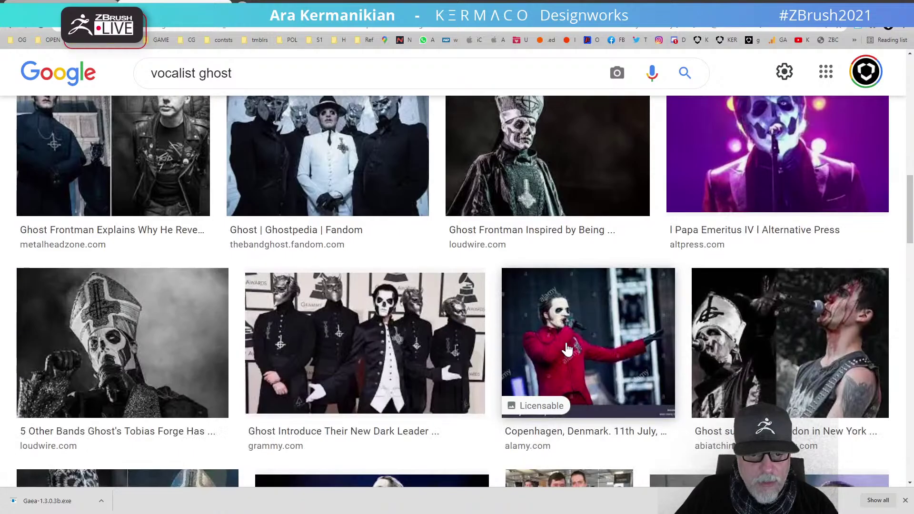
scroll(567, 347, up, 7)
scroll(568, 349, down, 5)
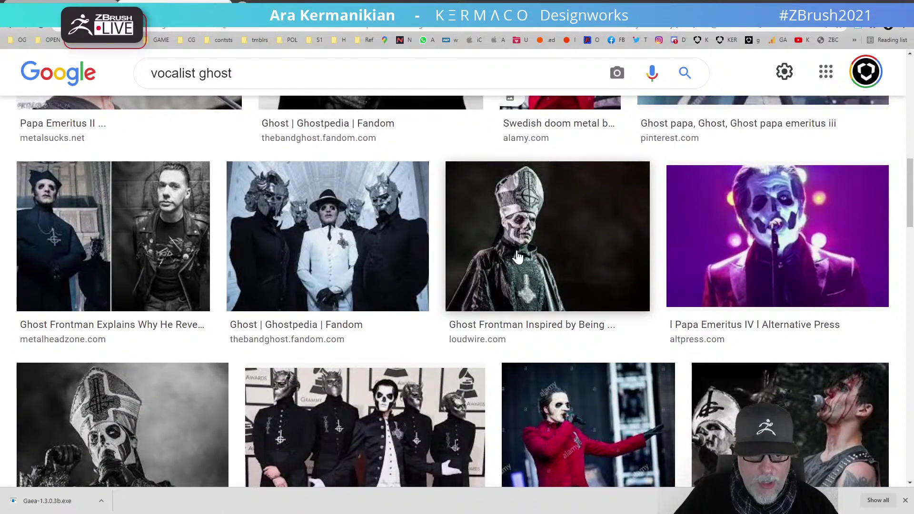
scroll(533, 272, down, 1)
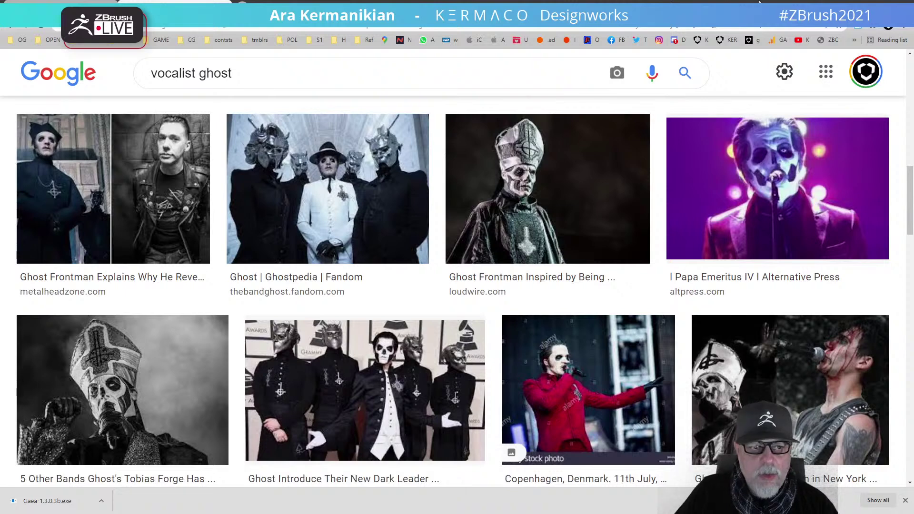
key(alt+Tab)
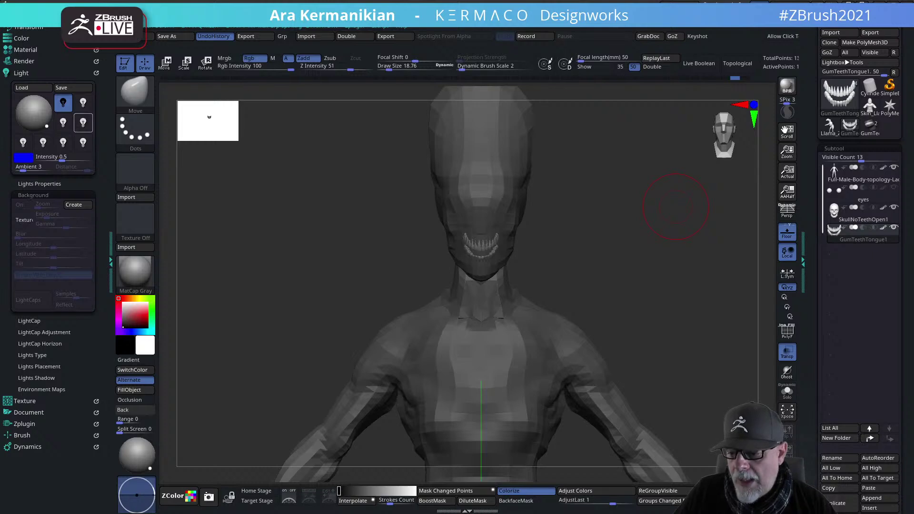
Switch to the browser, close the "vocalist ghost" image search, view the Instagram profile and return to ZBrush
key(alt+Tab)
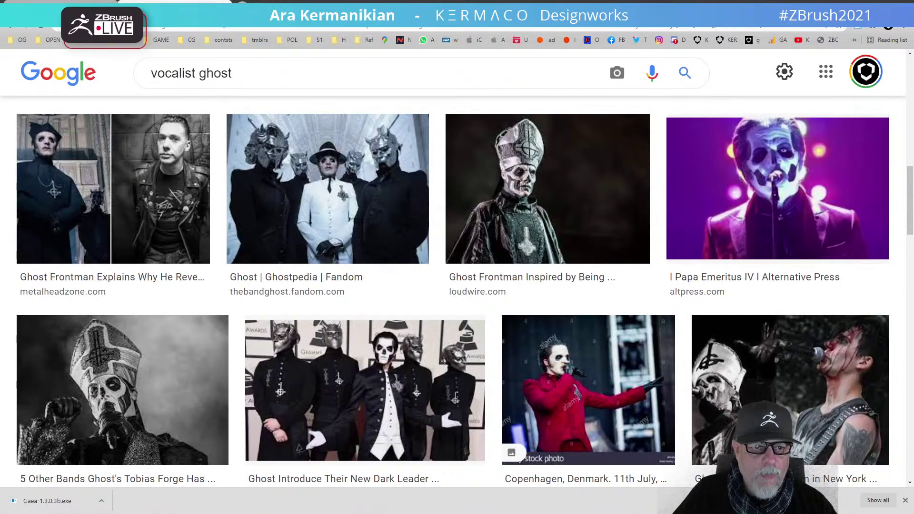
key(ctrl+w)
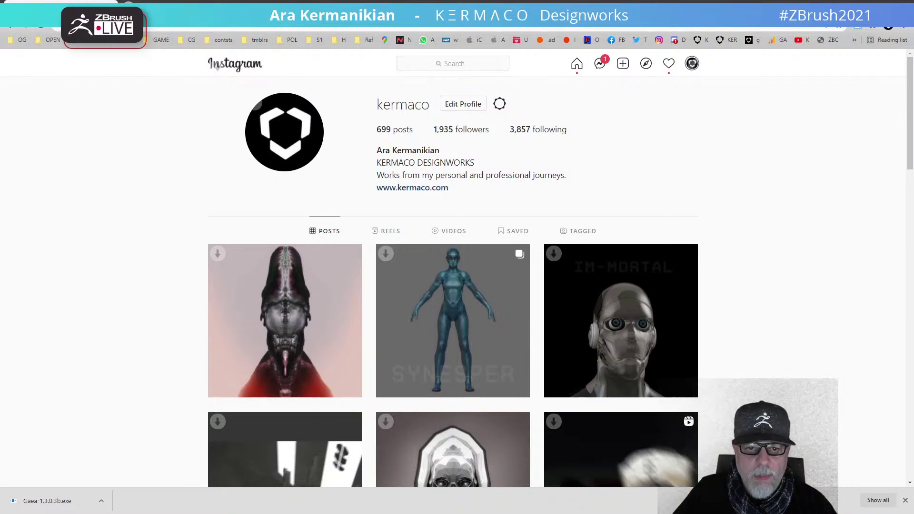
drag(378, 109, 430, 107)
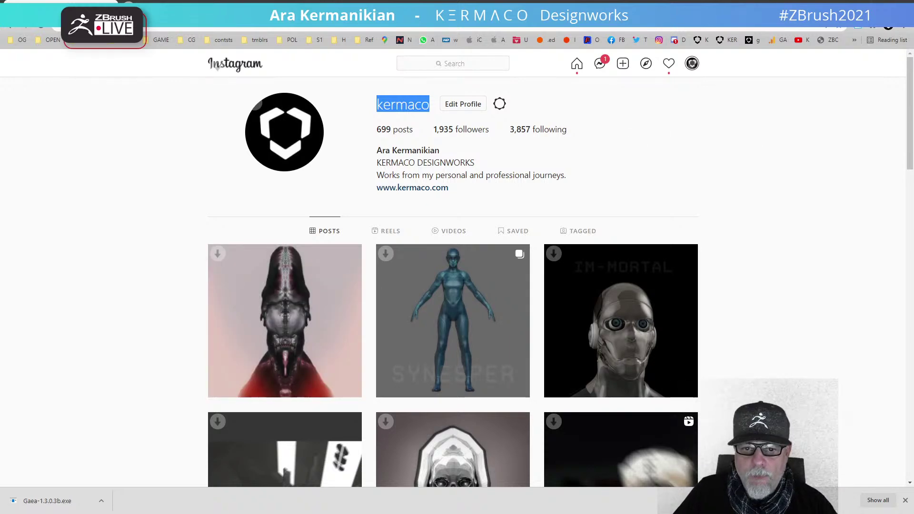
click(859, 4)
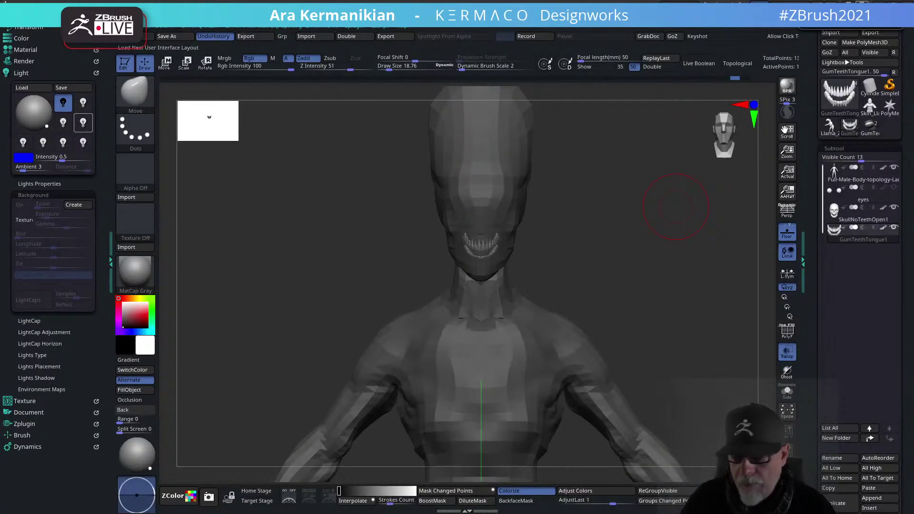
Select the full male body subtool and reshape the back of the head with the Move brush at a draw size of about 65
mouse_move(190, 247)
mouse_down()
mouse_move(541, 298)
mouse_move(633, 272)
mouse_move(645, 287)
mouse_move(466, 331)
mouse_move(551, 333)
mouse_up()
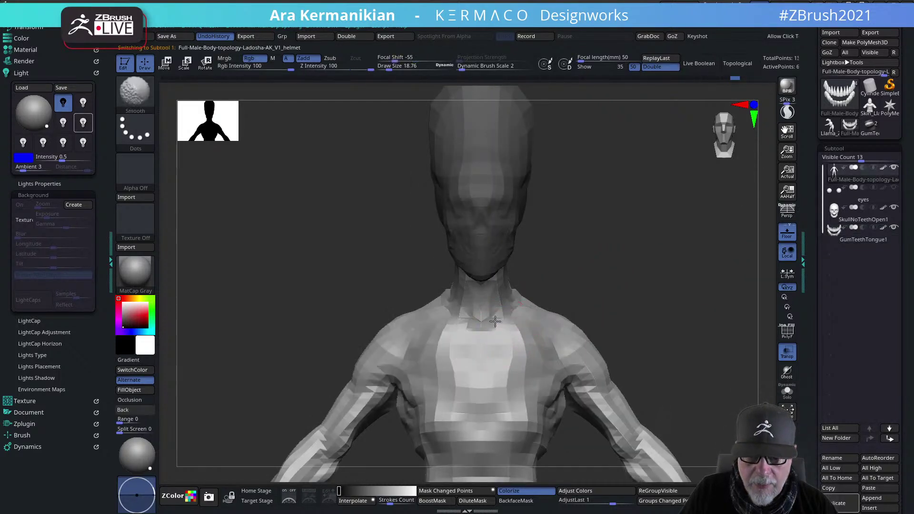
mouse_move(653, 309)
alt+mouse_down()
mouse_move(511, 290)
mouse_move(635, 303)
mouse_move(605, 259)
alt+mouse_up()
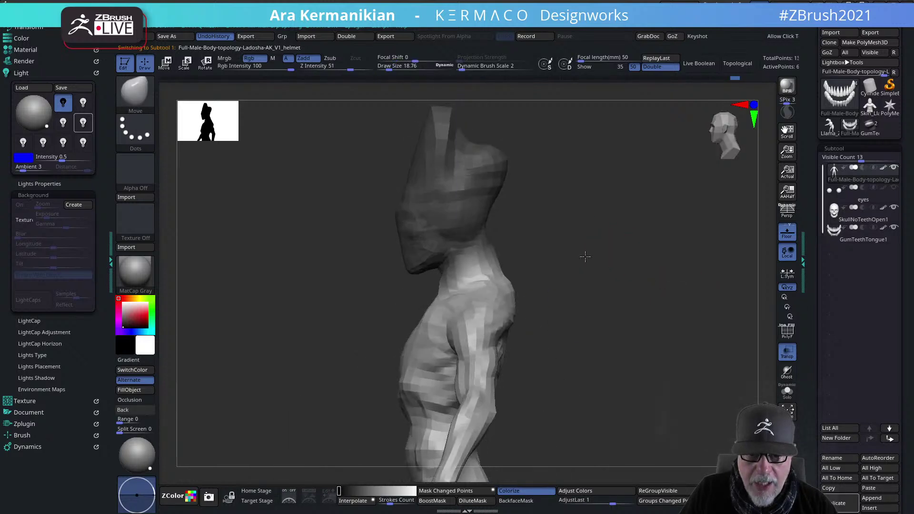
mouse_move(557, 191)
mouse_down()
mouse_move(497, 153)
mouse_move(660, 231)
mouse_move(615, 258)
mouse_move(582, 224)
mouse_up()
mouse_move(535, 266)
alt+mouse_down()
mouse_move(545, 262)
mouse_move(566, 288)
alt+mouse_up()
mouse_move(567, 194)
mouse_down()
mouse_move(613, 229)
mouse_move(592, 248)
mouse_move(505, 204)
mouse_up()
key(s)
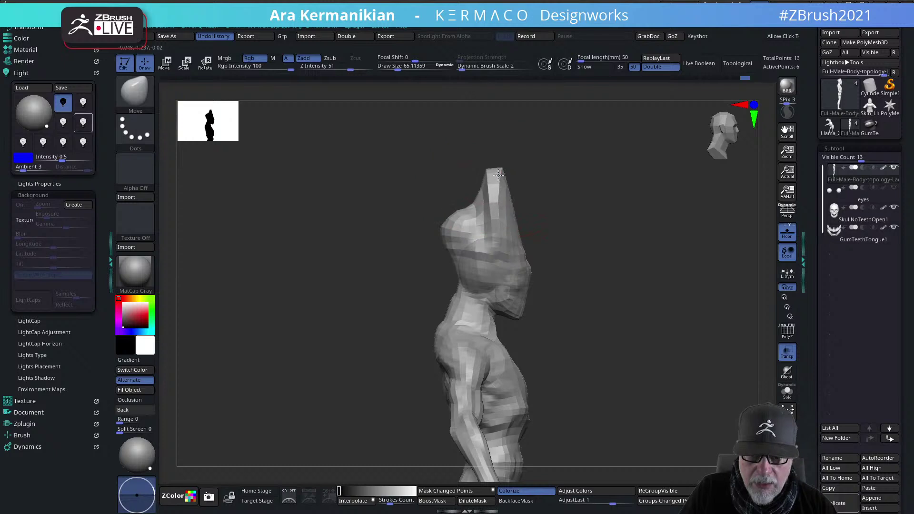
drag(462, 224, 461, 233)
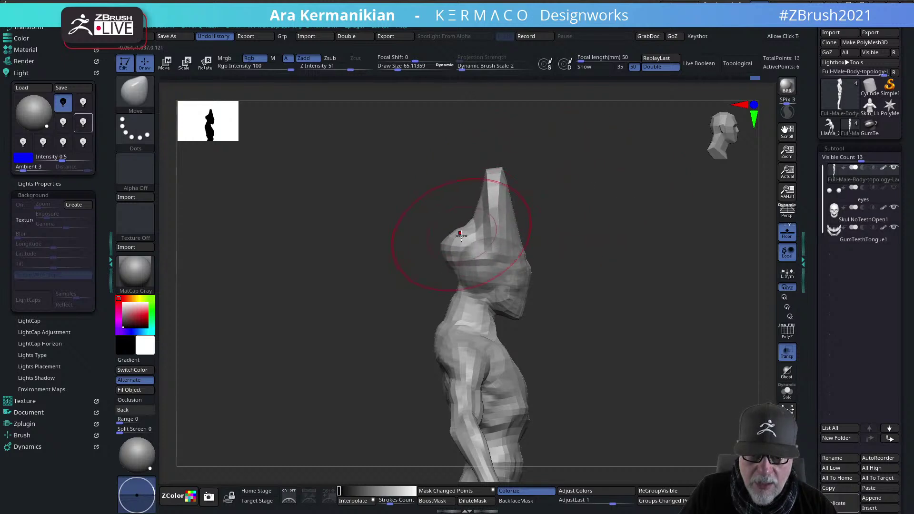
drag(658, 259, 608, 259)
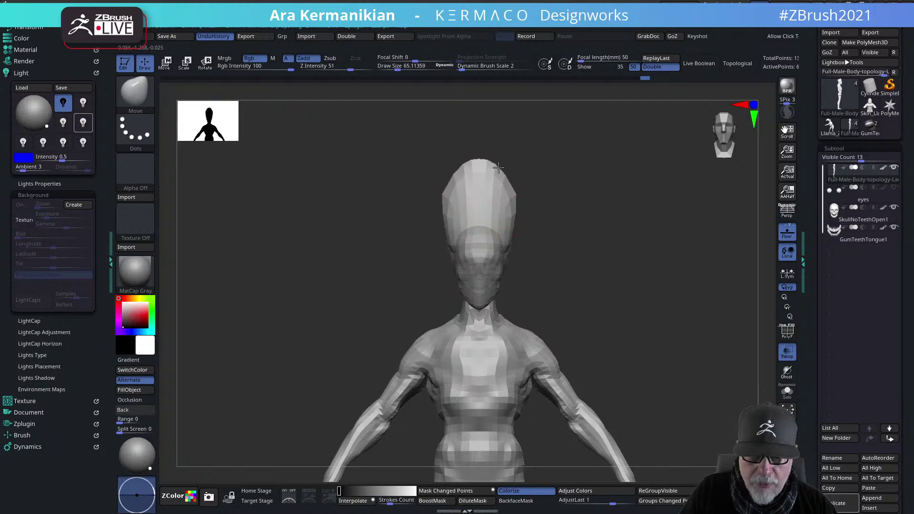
Reduce the Move brush's draw size to about 31 and refine the tall crest's outline and the notch behind its base
key(s)
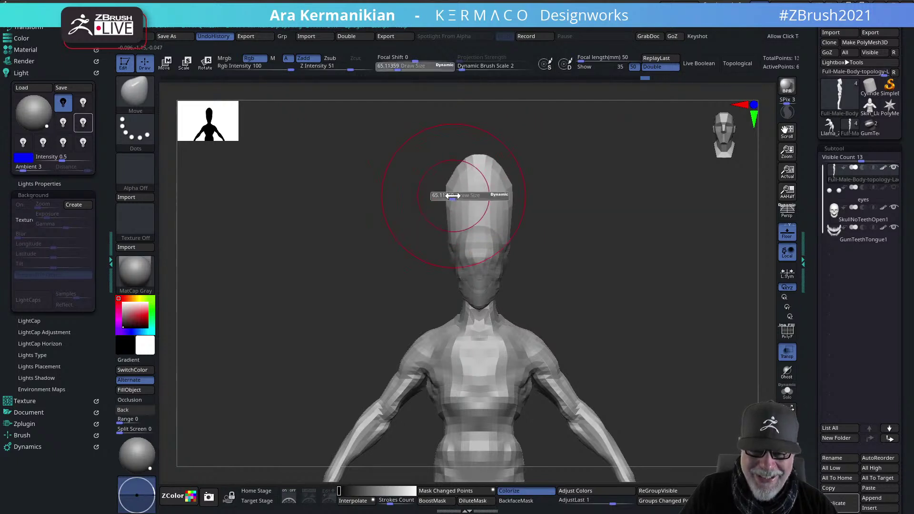
drag(448, 196, 446, 191)
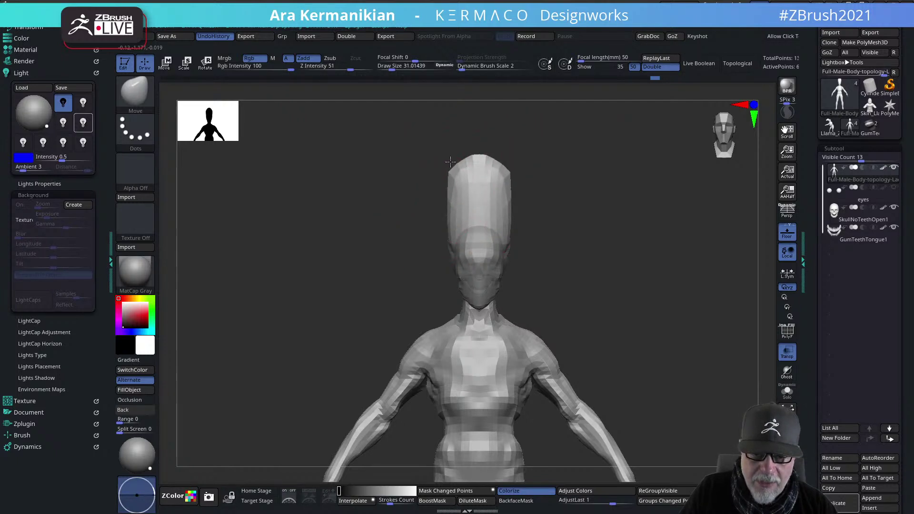
mouse_move(587, 177)
mouse_down()
mouse_move(601, 190)
mouse_move(582, 190)
mouse_up()
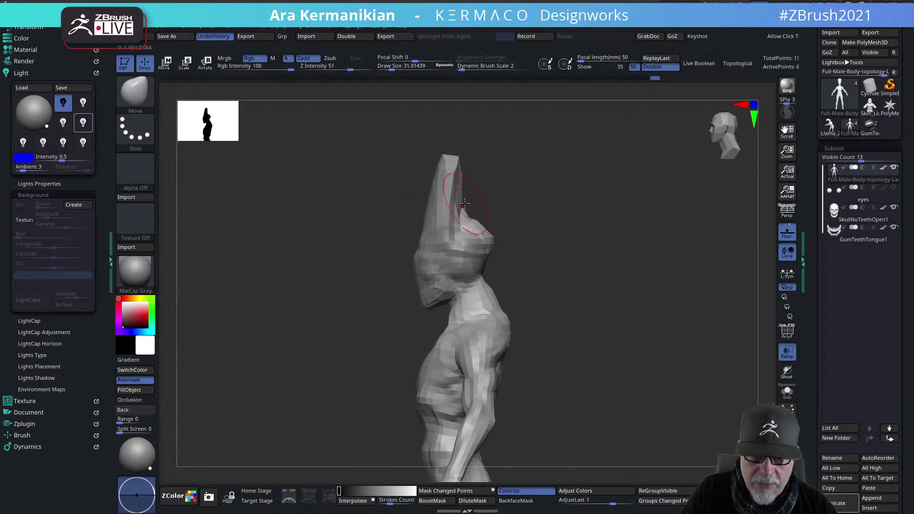
key(shift)
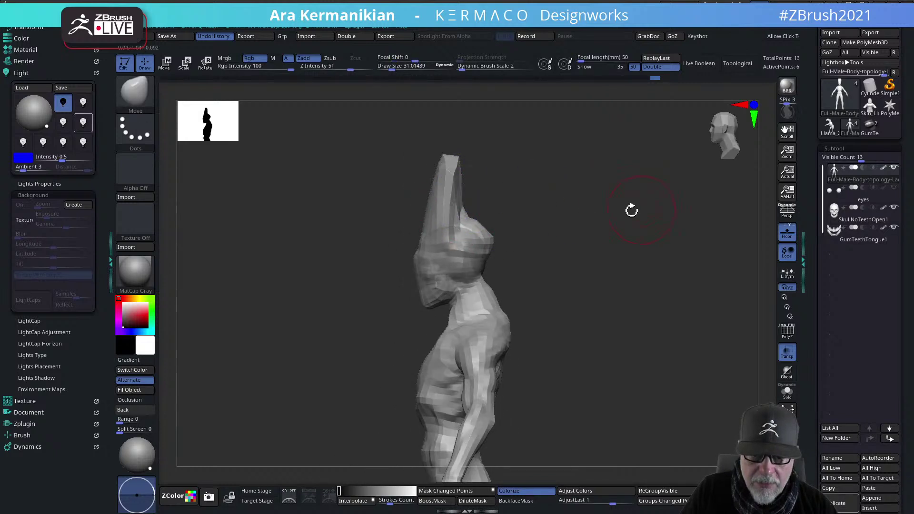
shift+drag(647, 204, 465, 197)
drag(653, 216, 466, 206)
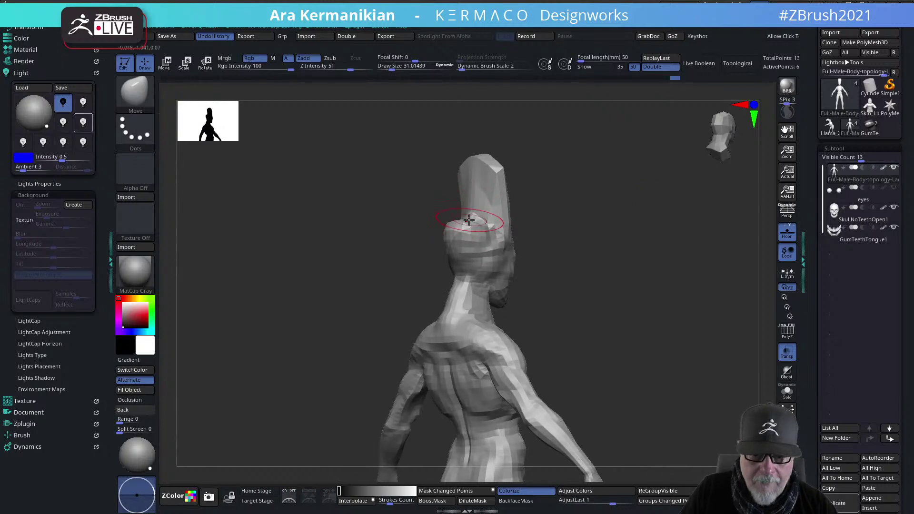
Adjust the back of the skull and its transition into the neck with the Move brush
drag(589, 279, 599, 267)
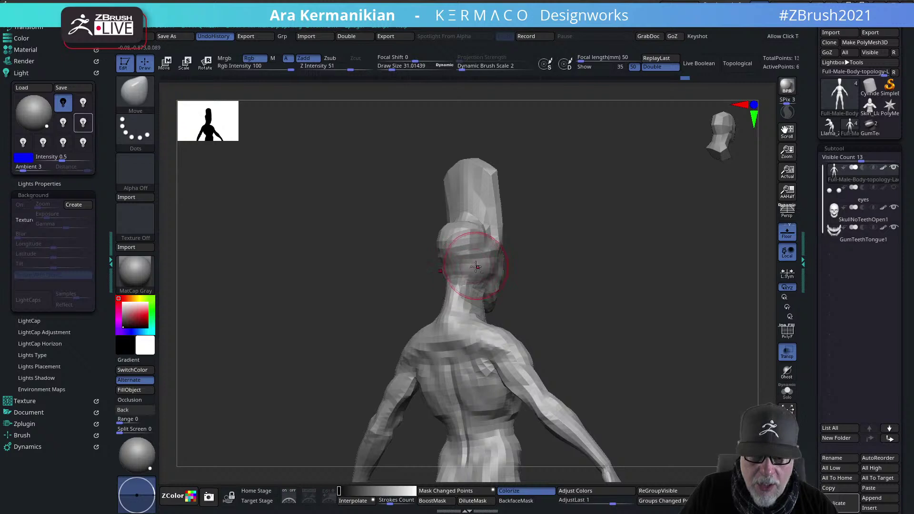
drag(628, 265, 581, 265)
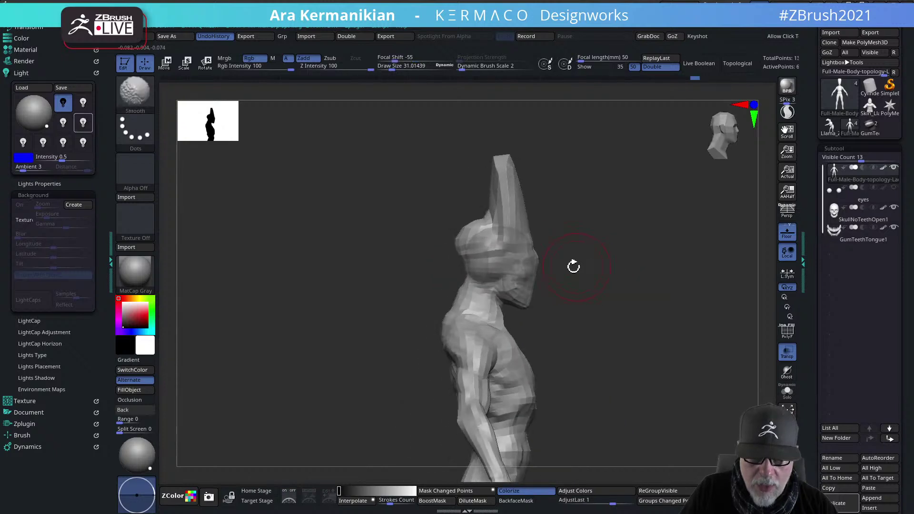
mouse_move(458, 270)
mouse_down()
mouse_move(451, 295)
mouse_move(465, 309)
mouse_up()
drag(552, 318, 593, 247)
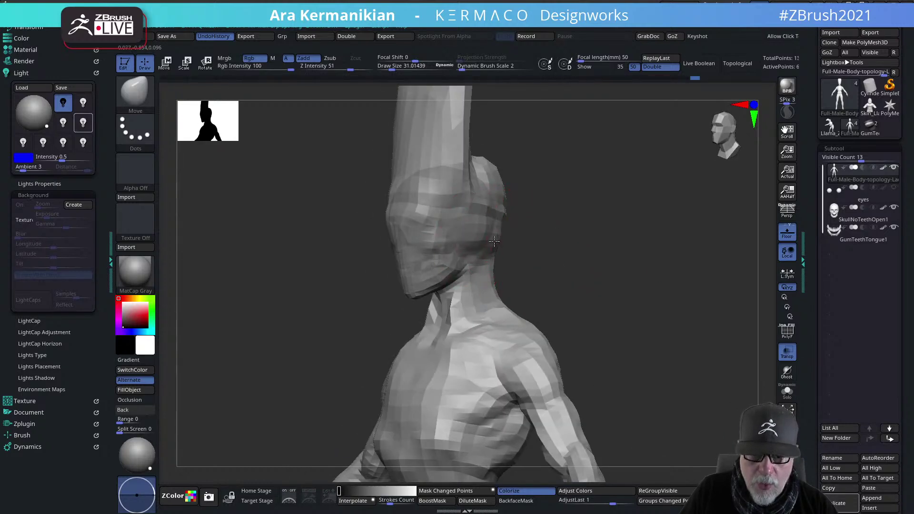
Reduce the Move brush's draw size to about 14 and refine the lower back and sides of the skull
mouse_move(491, 241)
right_down()
mouse_move(594, 253)
mouse_move(480, 214)
right_up()
key(s)
drag(484, 232, 507, 214)
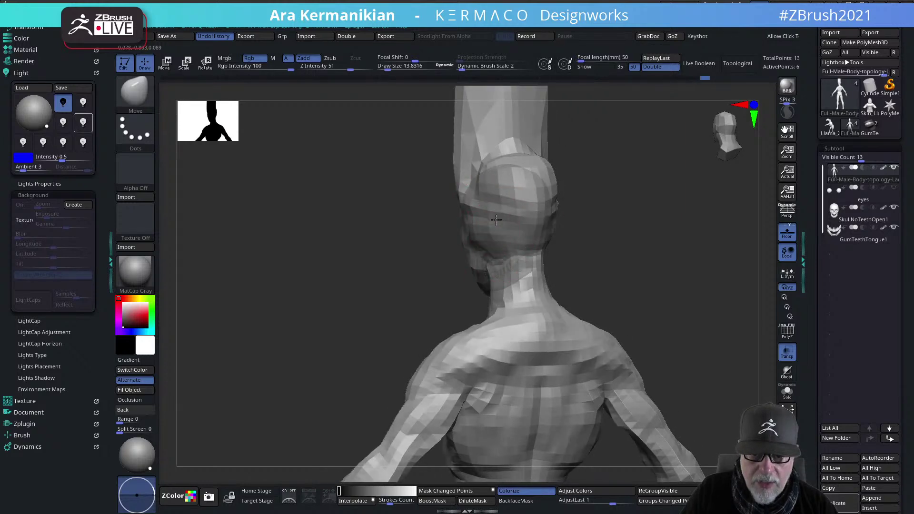
right_drag(657, 242, 541, 194)
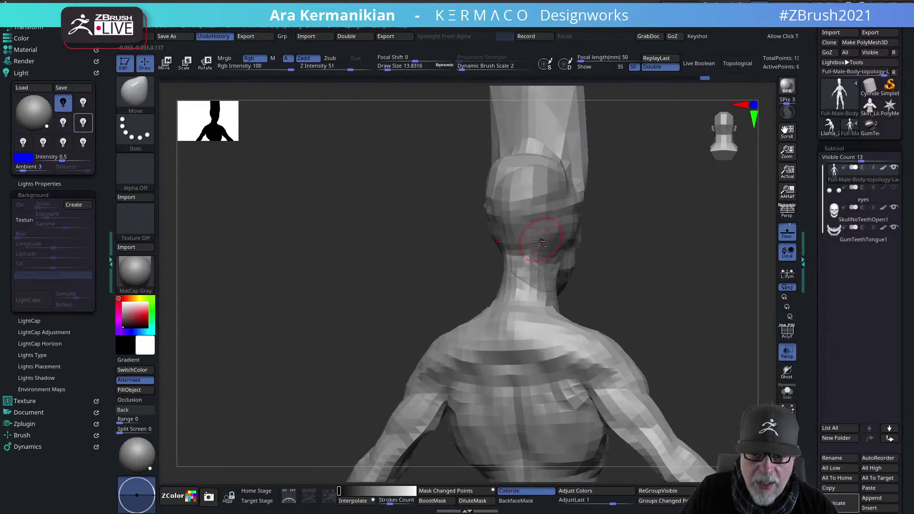
right_drag(680, 259, 583, 265)
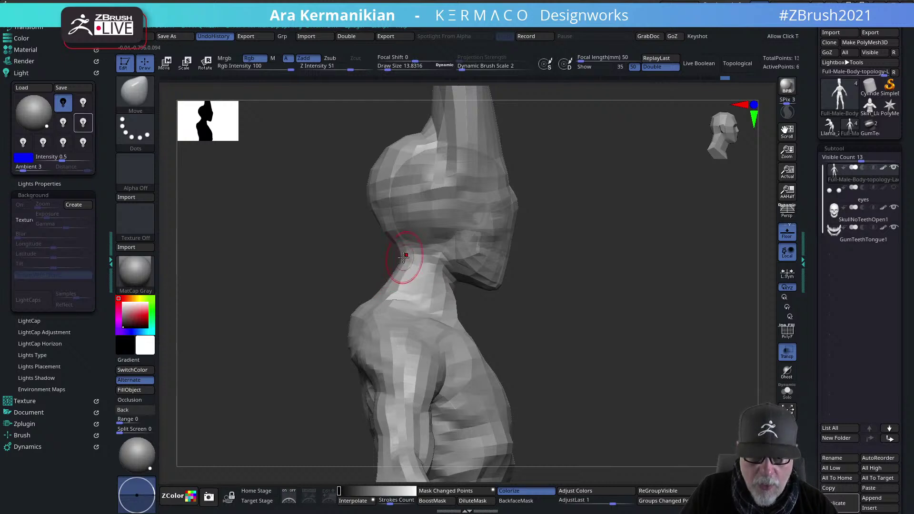
Shape the nape and the rear neck contour with the Move brush, working from side and back views
right_drag(358, 272, 381, 263)
mouse_move(390, 256)
mouse_down()
mouse_move(406, 248)
mouse_move(387, 265)
mouse_up()
shift+drag(524, 271, 581, 276)
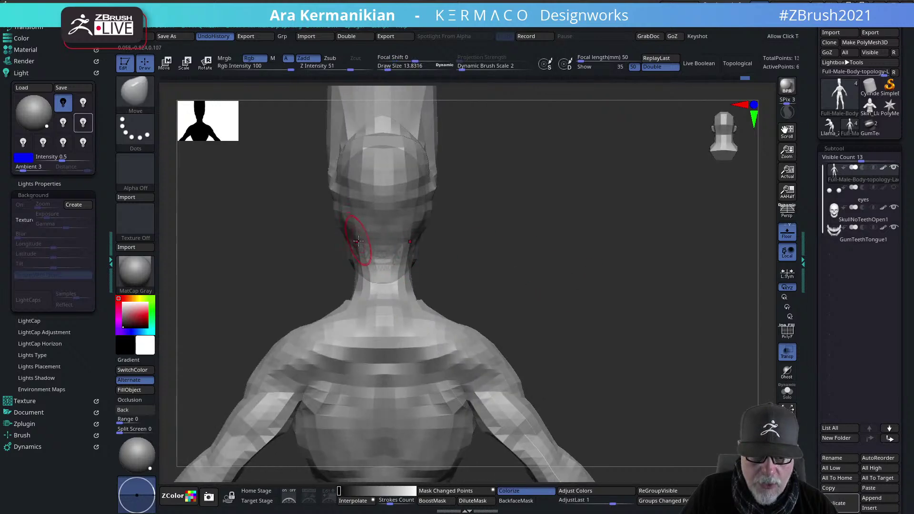
mouse_move(624, 262)
right_down()
mouse_move(653, 243)
mouse_move(622, 251)
mouse_move(684, 243)
mouse_move(694, 284)
mouse_move(682, 284)
mouse_move(774, 253)
mouse_move(556, 388)
mouse_move(680, 343)
mouse_move(607, 224)
mouse_move(604, 285)
mouse_move(615, 251)
mouse_move(584, 252)
right_up()
right_drag(491, 246, 551, 265)
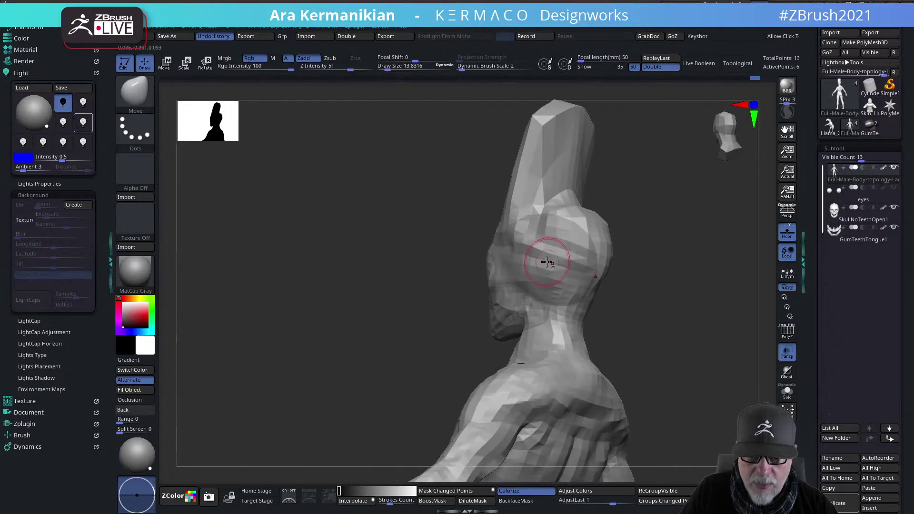
Refine the sides of the head where the crest meets the face with the Move brush
right_drag(622, 265, 581, 250)
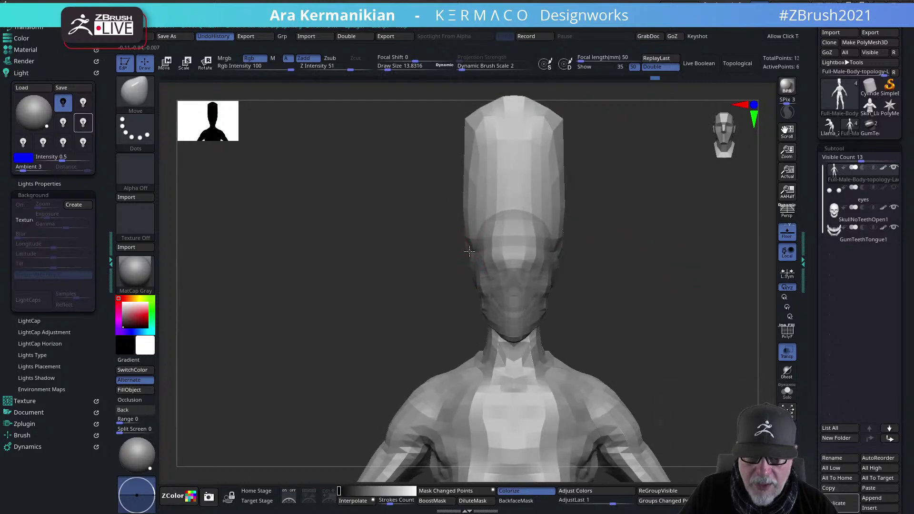
right_drag(617, 268, 562, 286)
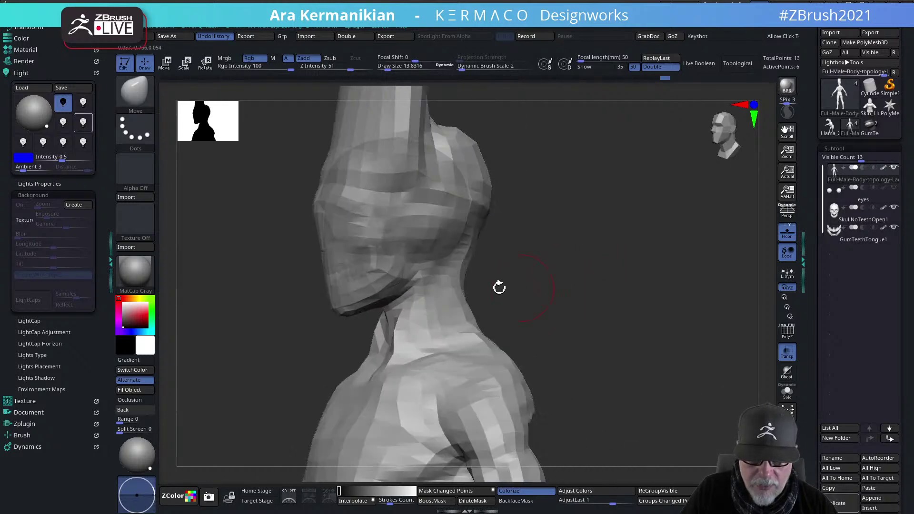
right_drag(496, 314, 635, 143)
ctrl+right_drag(626, 261, 651, 343)
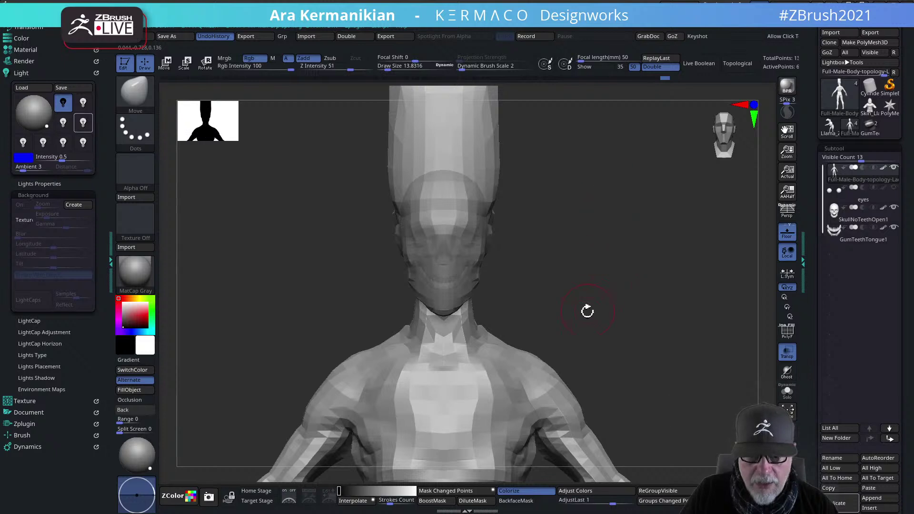
Adjust the front of the neck below the jaw with the Move brush
ctrl+right_drag(592, 302, 586, 267)
key(shift)
right_drag(627, 332, 446, 329)
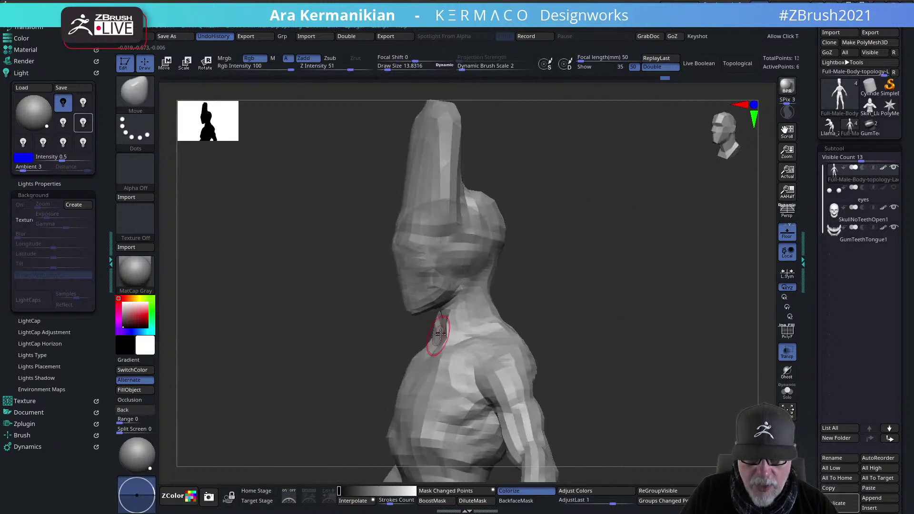
right_drag(569, 310, 589, 247)
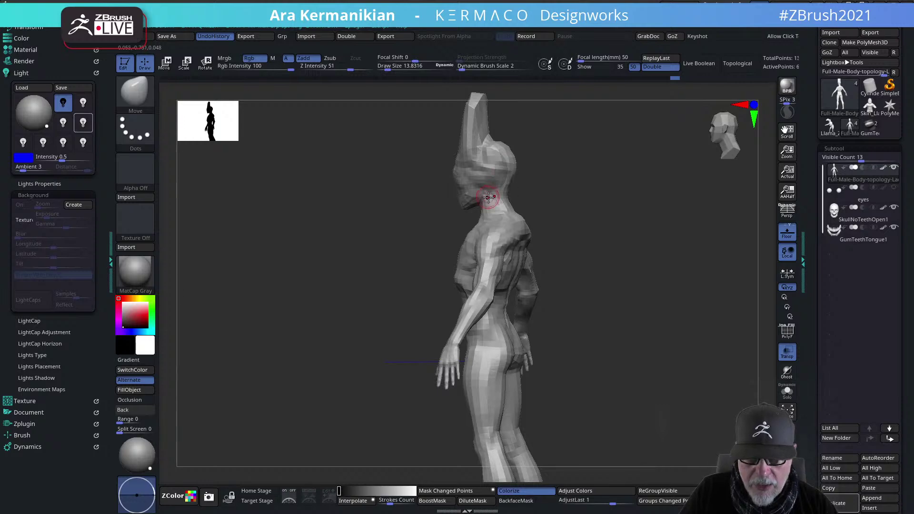
Switch the sculpting brush to ClayTubes
key(space)
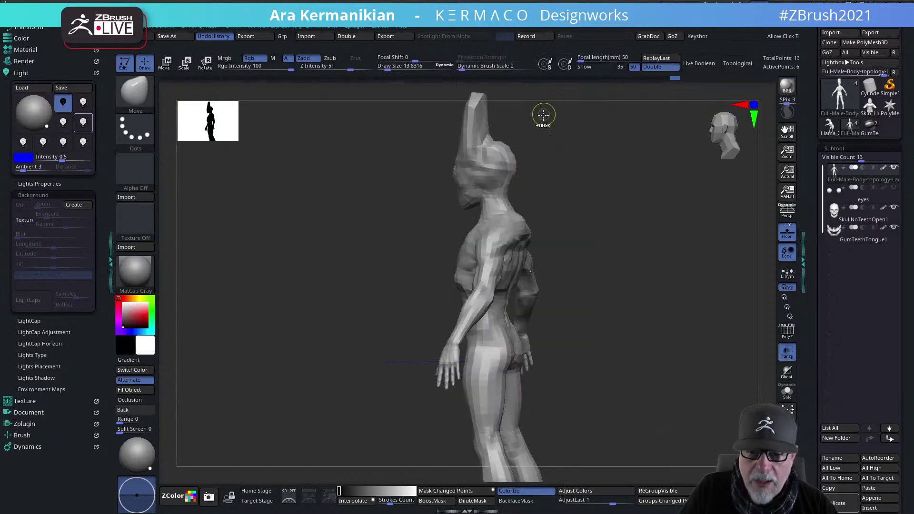
key(space)
click(572, 112)
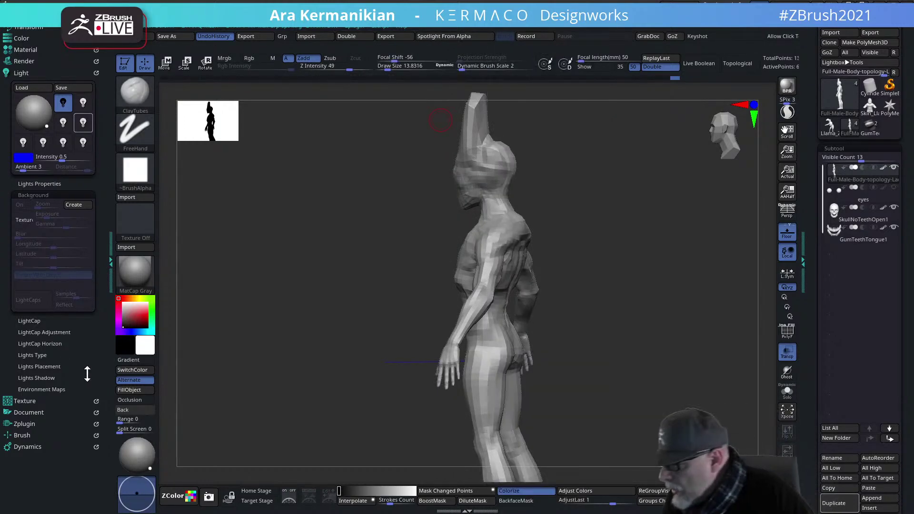
Examine the head, neck and whole body proportions from the side and front
right_drag(671, 246, 621, 305)
right_drag(451, 262, 466, 271)
right_drag(390, 301, 485, 283)
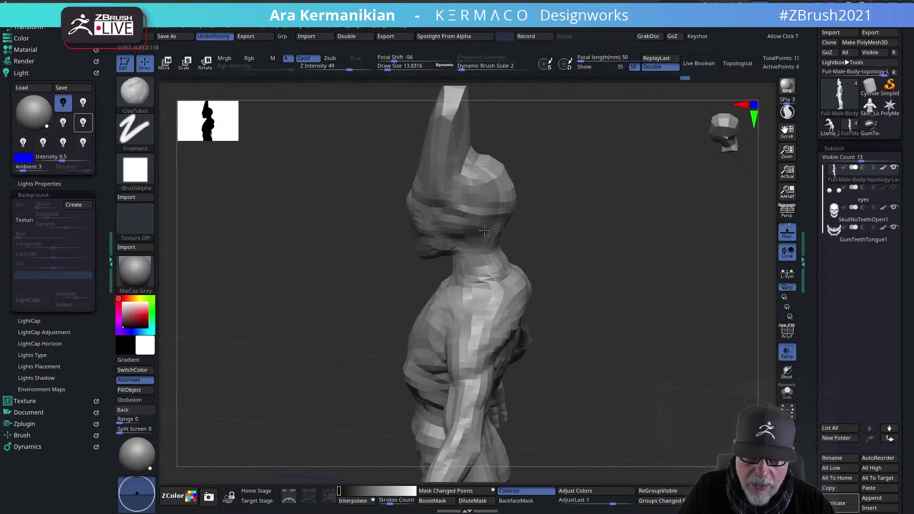
right_drag(466, 285, 608, 246)
shift+right_drag(628, 274, 601, 250)
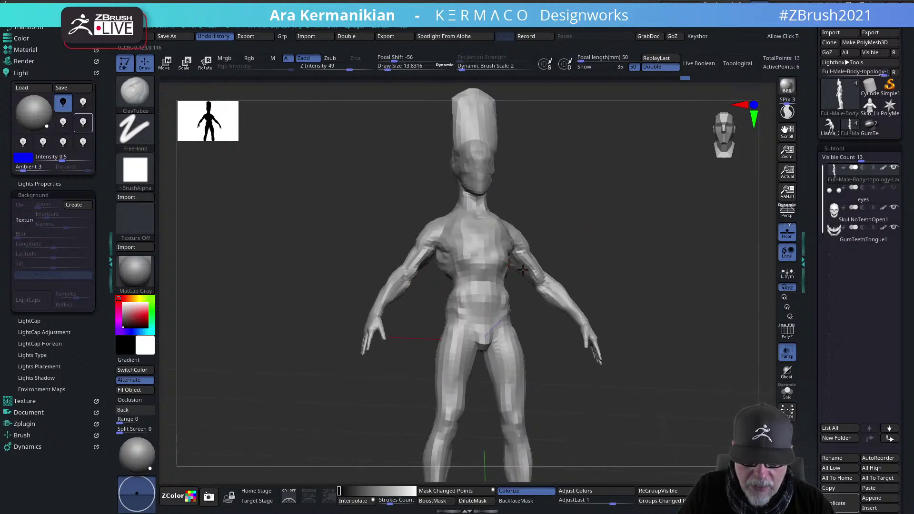
drag(629, 234, 659, 235)
mouse_move(519, 253)
ctrl+mouse_down()
mouse_move(496, 239)
mouse_move(544, 271)
mouse_move(531, 247)
ctrl+mouse_up()
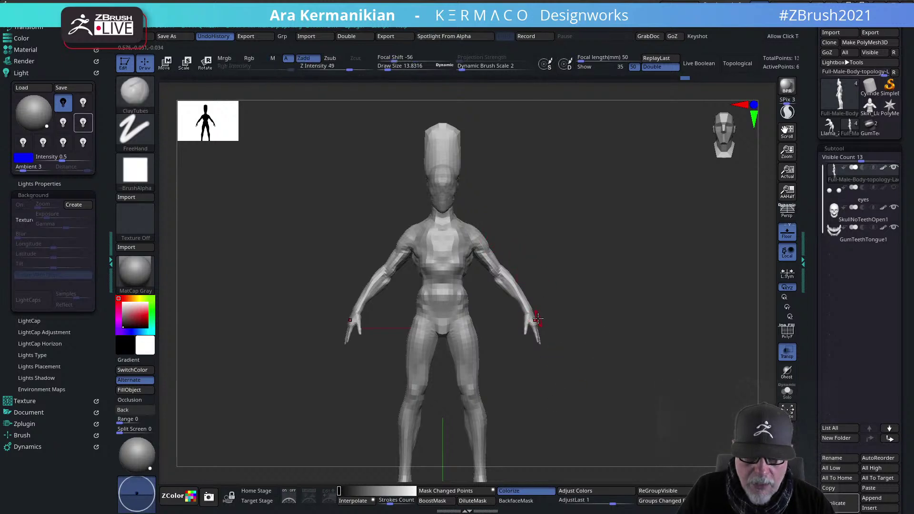
Choose the MaskLasso brush for masking from the custom brush palette
key(ctrl)
key(ctrl+1)
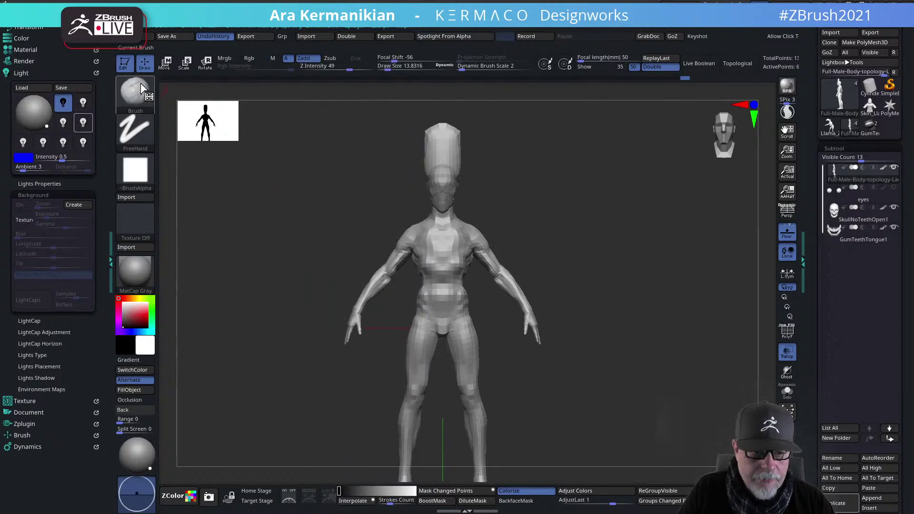
key(ctrl+1)
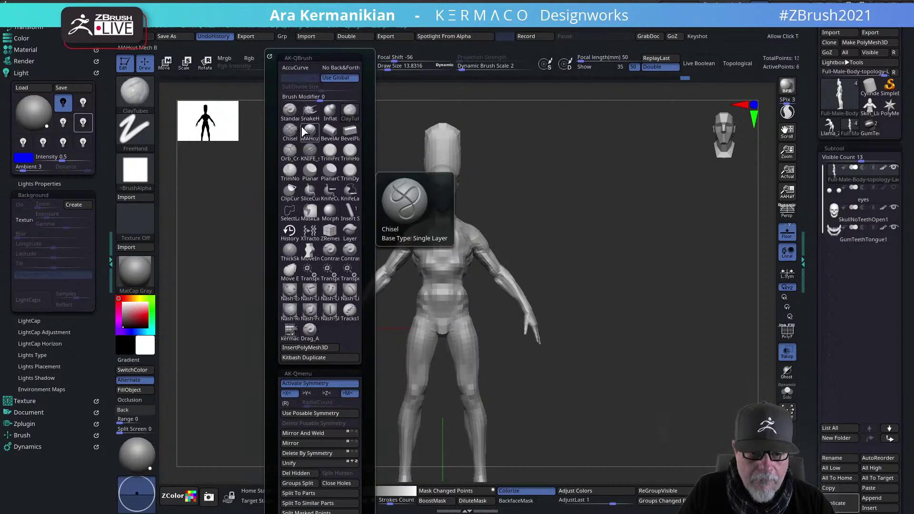
click(311, 218)
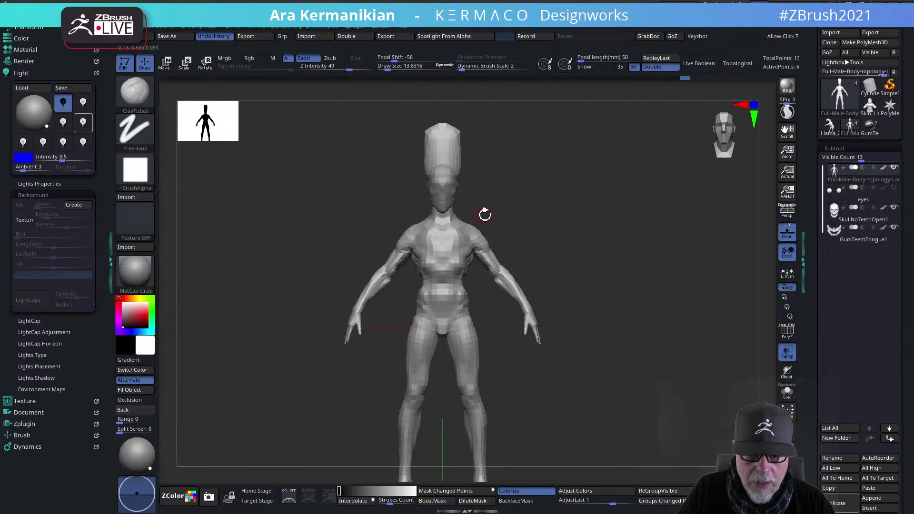
Mask the head, torso and legs, leaving only the arms unmasked, and switch to moving the unmasked parts
mouse_move(470, 250)
mouse_down()
mouse_move(492, 313)
mouse_move(633, 369)
mouse_move(695, 364)
mouse_up()
key(w)
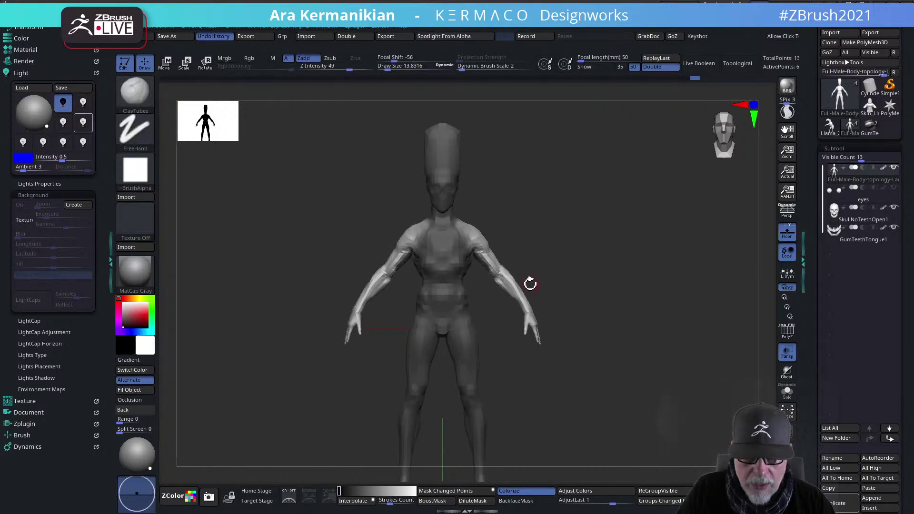
Try to adjust the unmasked arms with the gizmo aligned along the arm, and undo the change
drag(502, 277, 516, 294)
drag(604, 286, 612, 321)
mouse_move(452, 287)
mouse_down()
mouse_move(464, 274)
mouse_move(455, 279)
mouse_up()
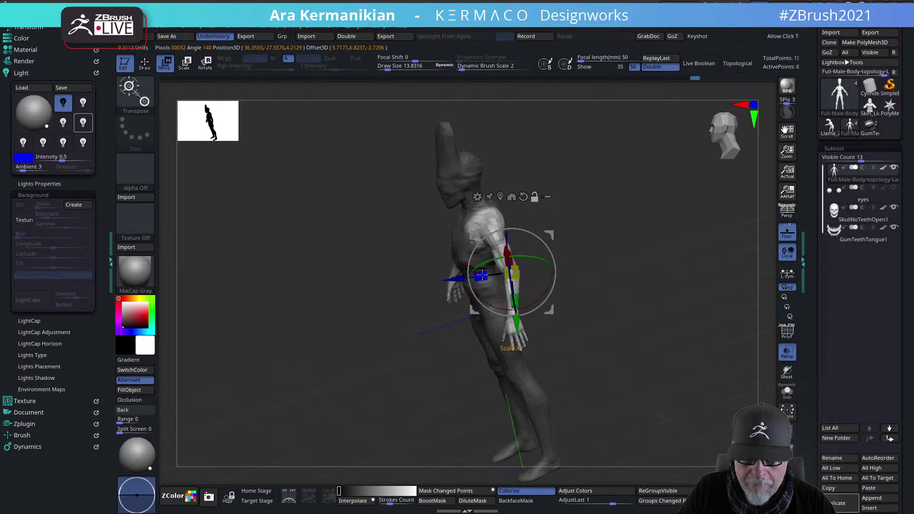
drag(515, 302, 506, 342)
shift+drag(642, 321, 655, 301)
key(ctrl+z)
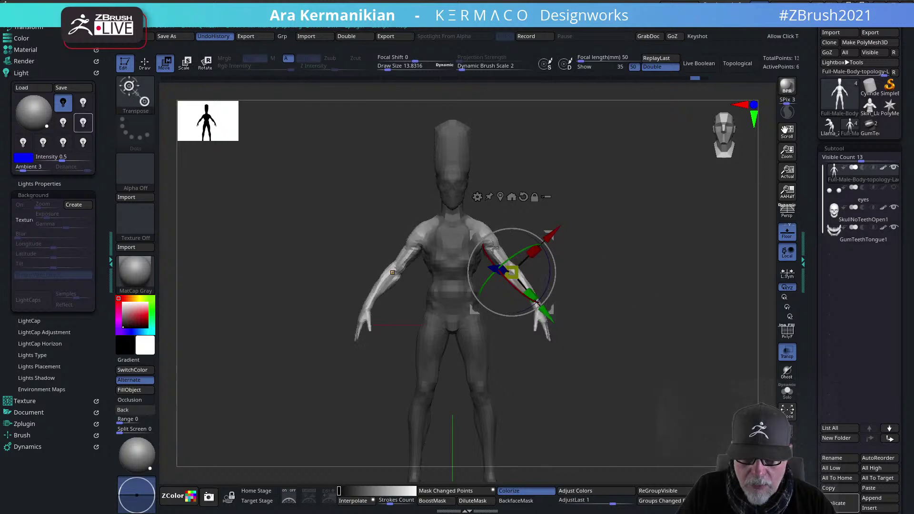
Place the gizmo at the shoulder and lengthen both arms by scaling them from there
click(478, 224)
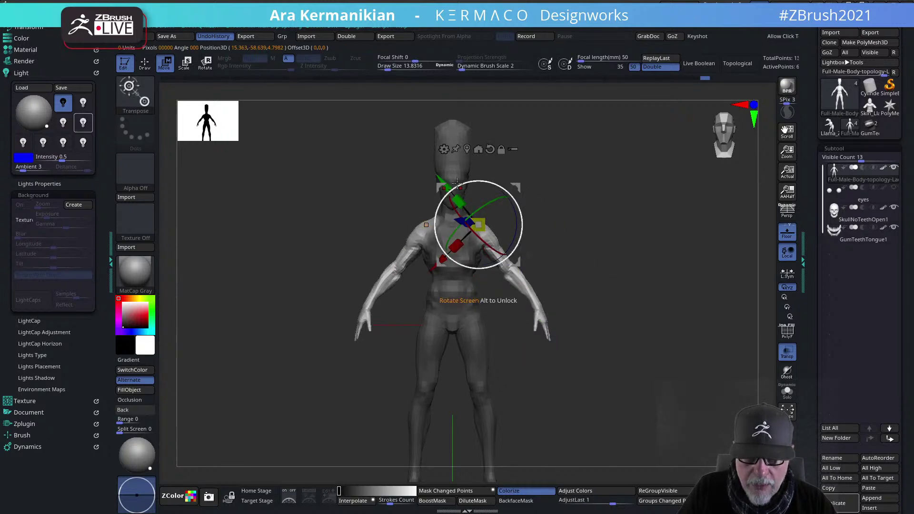
mouse_move(463, 203)
mouse_down()
mouse_move(441, 191)
mouse_move(460, 203)
mouse_up()
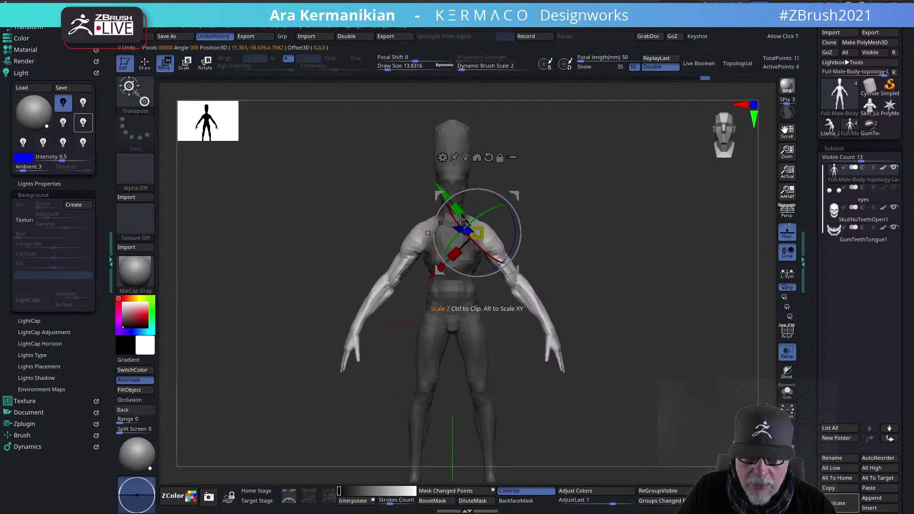
drag(475, 214, 440, 191)
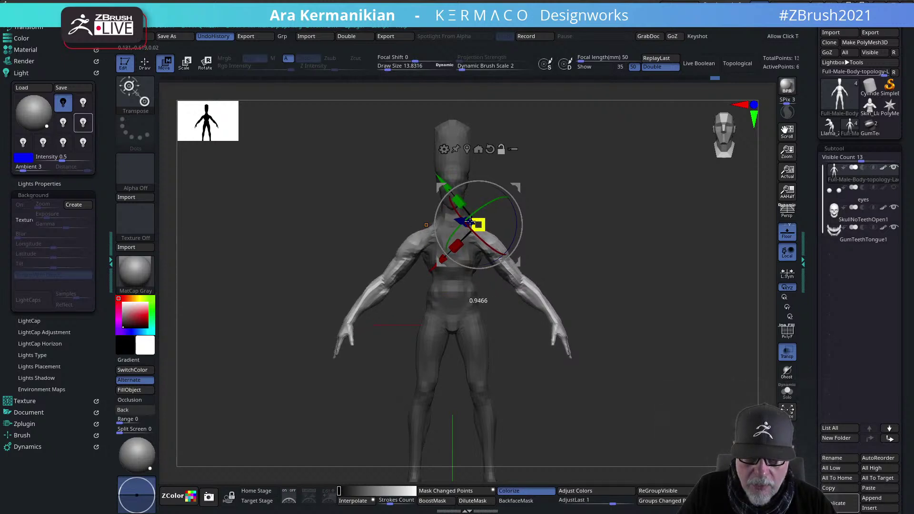
Fine-tune the arms' scale and position around the shoulders, and clear the mask
drag(561, 234, 642, 209)
drag(439, 222, 450, 222)
shift+drag(663, 272, 626, 247)
alt+drag(610, 279, 619, 253)
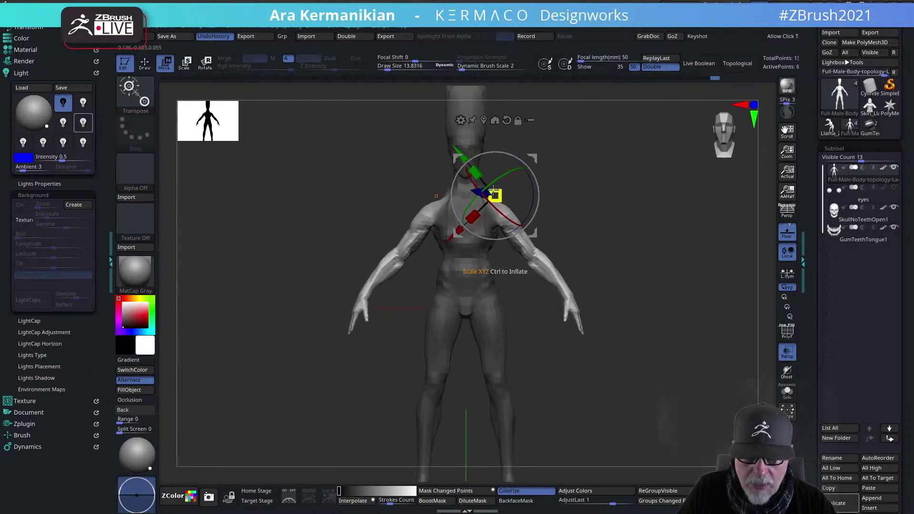
mouse_move(463, 156)
mouse_down()
mouse_move(455, 163)
mouse_move(470, 171)
mouse_move(460, 169)
mouse_up()
drag(679, 205, 623, 211)
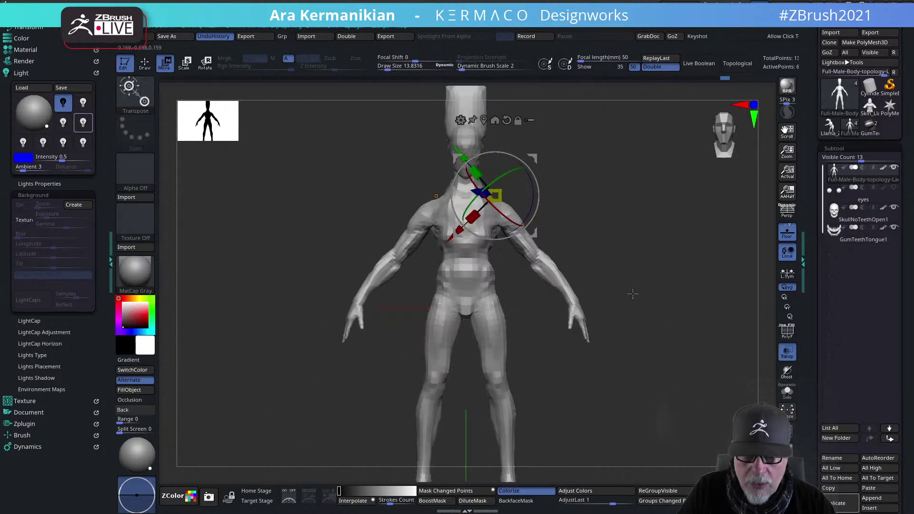
Mask the whole body above the thighs so that only the legs stay editable
key(q)
alt+drag(630, 285, 616, 255)
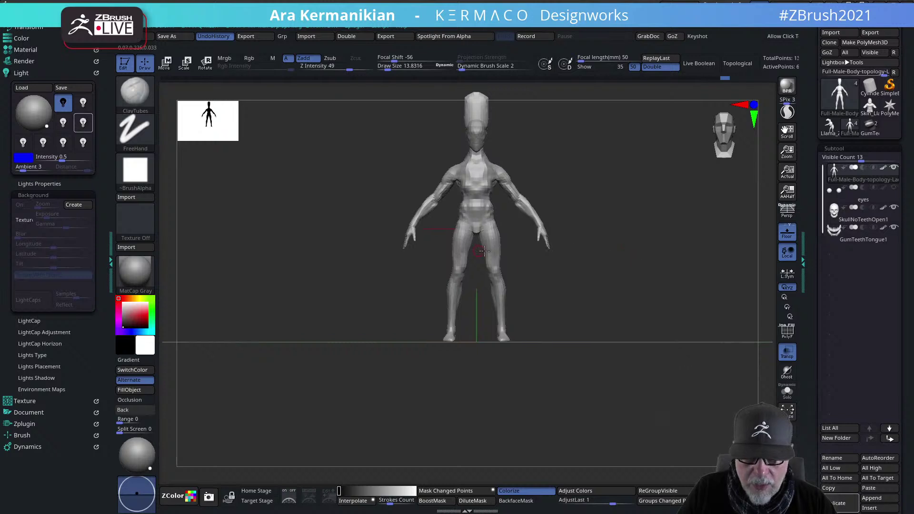
key(ctrl)
mouse_move(480, 285)
ctrl+mouse_down()
mouse_move(539, 384)
mouse_move(516, 241)
ctrl+mouse_up()
ctrl+click(674, 310)
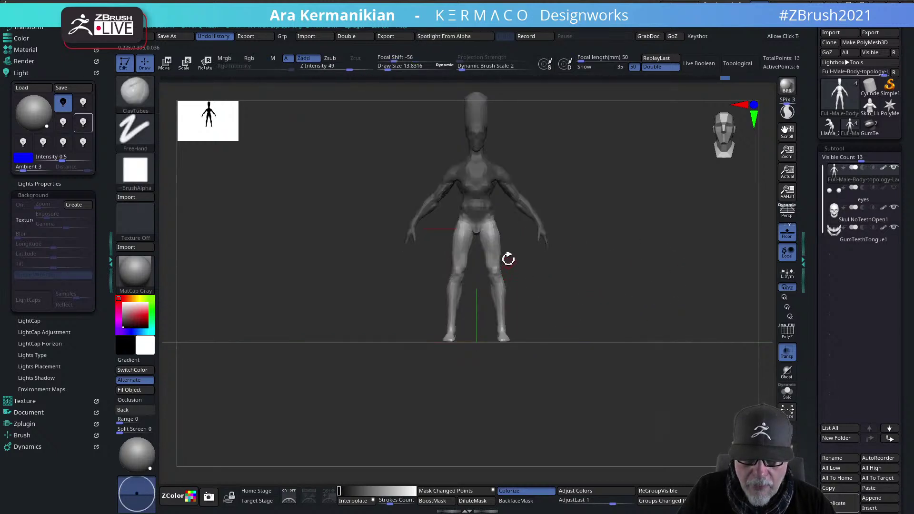
Place the gizmo at the hip, adjust the legs' depth position, lengthen them by scaling, and clear the mask
key(w)
click(485, 231)
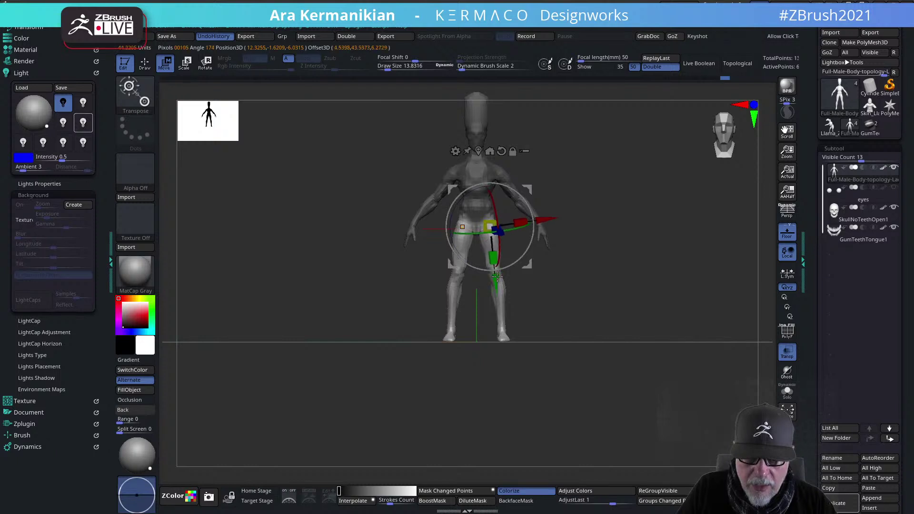
drag(563, 267, 602, 281)
alt+drag(668, 258, 663, 287)
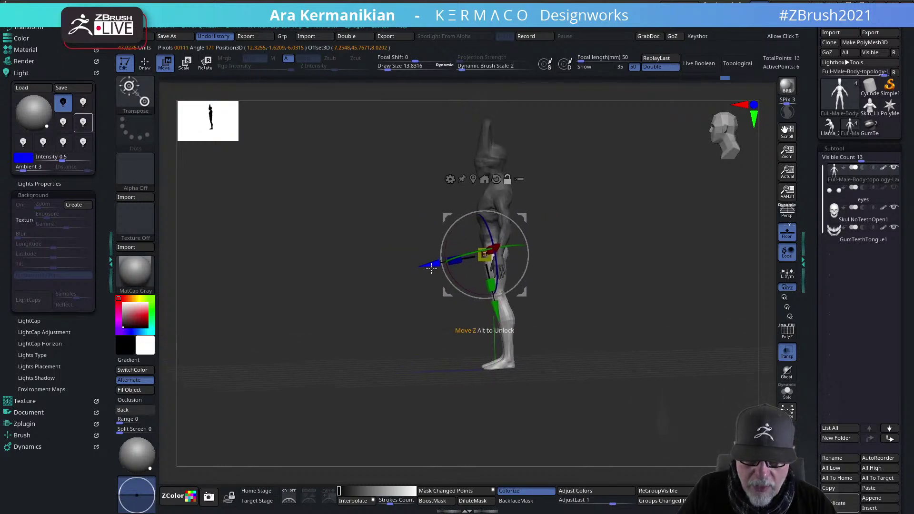
drag(428, 265, 436, 264)
shift+drag(634, 283, 690, 294)
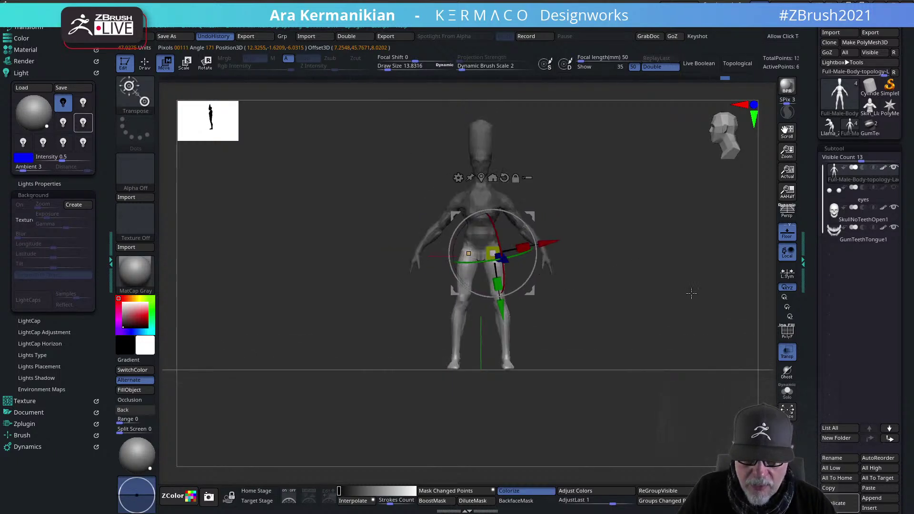
drag(497, 285, 502, 310)
mouse_move(628, 297)
shift+mouse_down()
mouse_move(613, 255)
mouse_move(629, 284)
mouse_move(672, 255)
mouse_move(671, 263)
mouse_move(637, 262)
mouse_move(641, 279)
mouse_move(666, 269)
shift+mouse_up()
key(q)
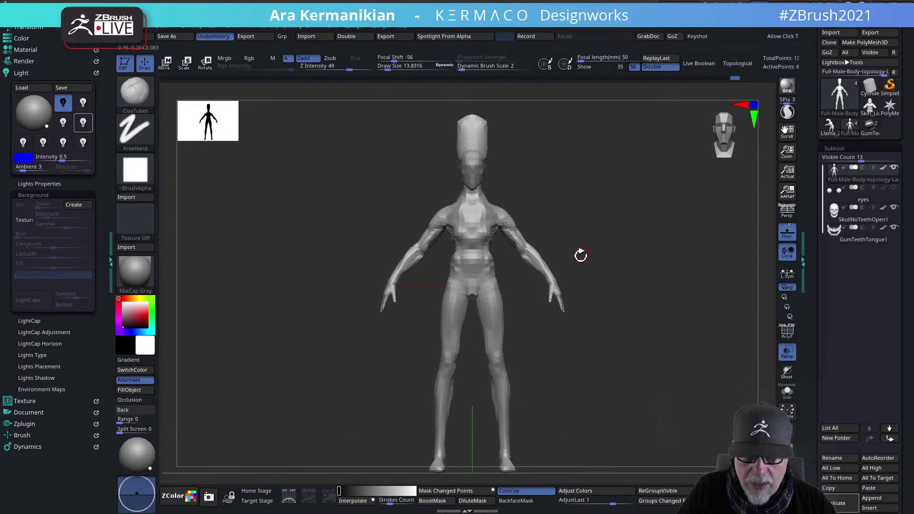
Set the ClayTubes draw size to about 46 and rework the torso, waist and back
alt+drag(630, 304, 547, 261)
mouse_move(621, 233)
mouse_down()
mouse_move(600, 235)
mouse_move(612, 241)
mouse_up()
key(s)
drag(478, 242, 491, 242)
key(s)
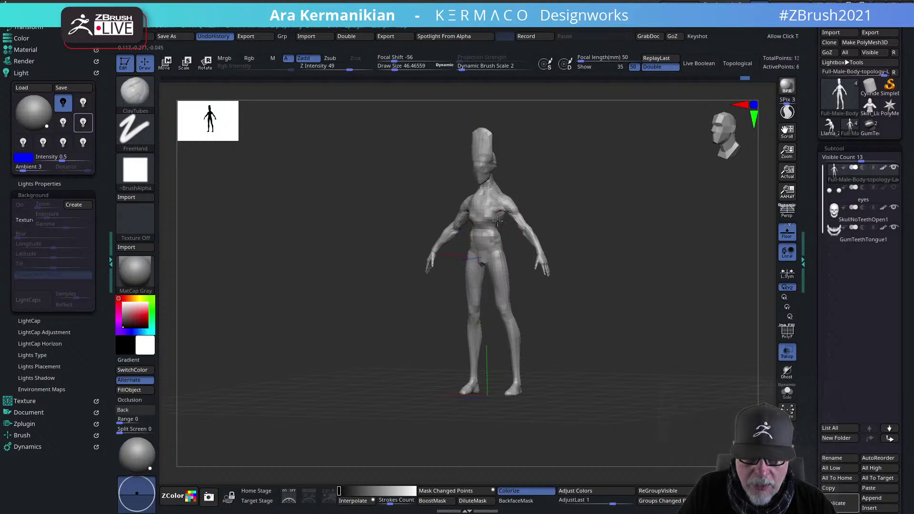
drag(626, 232, 496, 246)
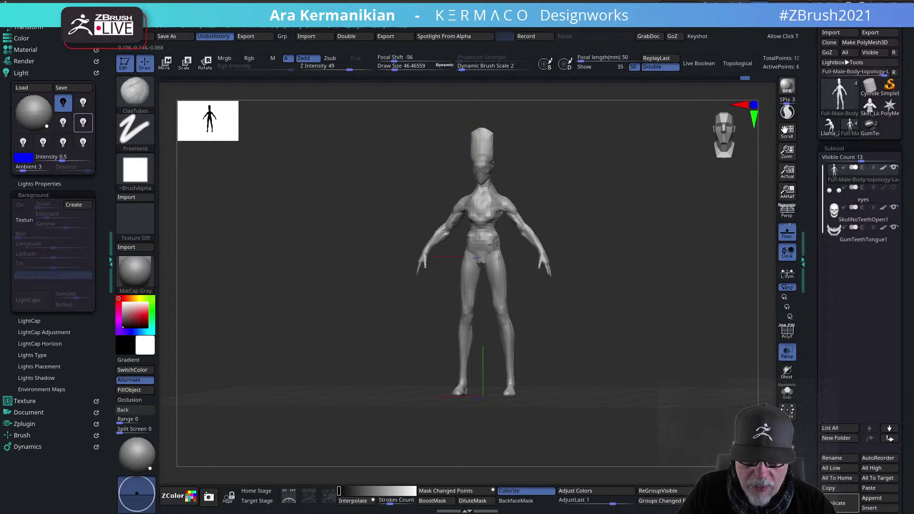
drag(624, 216, 502, 226)
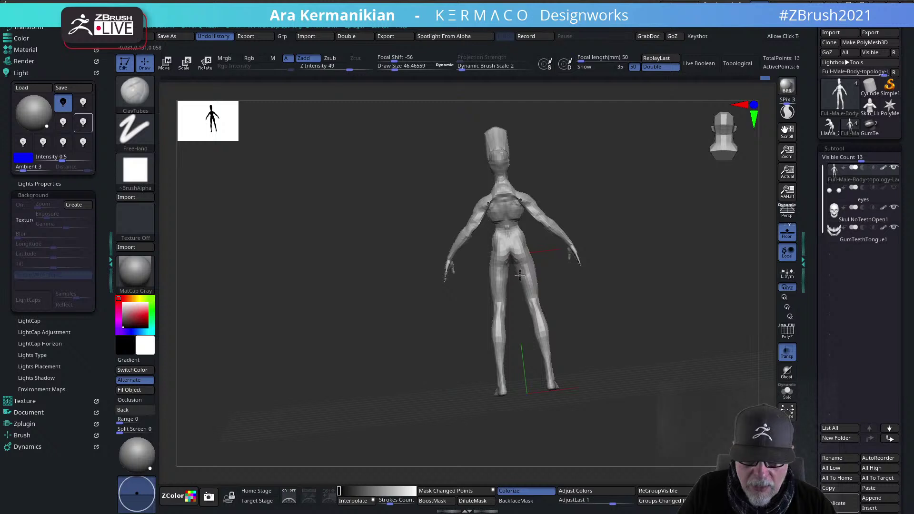
Refine the volumes of the hips and thighs while checking the body from the back, front and side
right_drag(541, 283, 611, 296)
right_drag(532, 277, 533, 281)
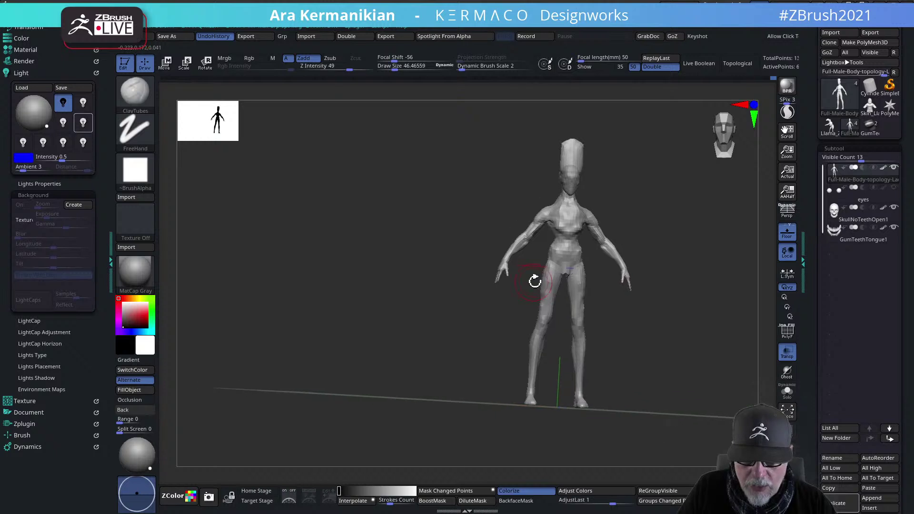
shift+right_drag(698, 310, 479, 291)
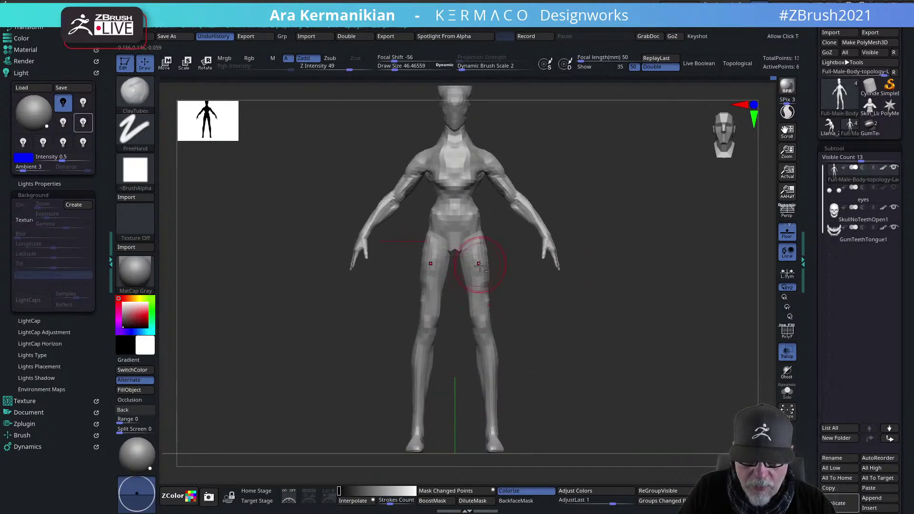
mouse_move(522, 199)
right_down()
mouse_move(543, 210)
mouse_move(533, 155)
right_up()
right_drag(639, 225, 669, 221)
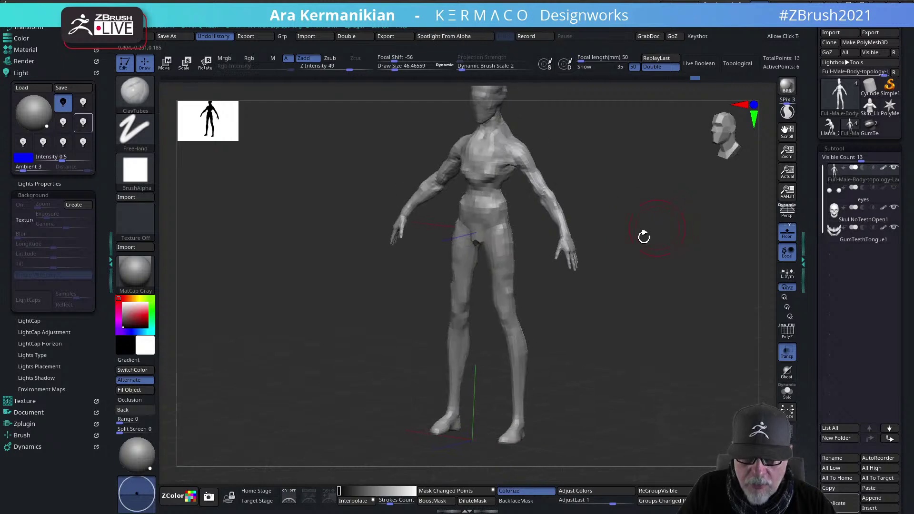
Enlarge the brush draw size to about 91 and switch to the Move brush for the feet
mouse_move(510, 347)
shift+right_down()
mouse_move(610, 361)
mouse_move(602, 333)
mouse_move(586, 350)
mouse_move(531, 338)
shift+right_up()
key(s)
drag(512, 343, 520, 343)
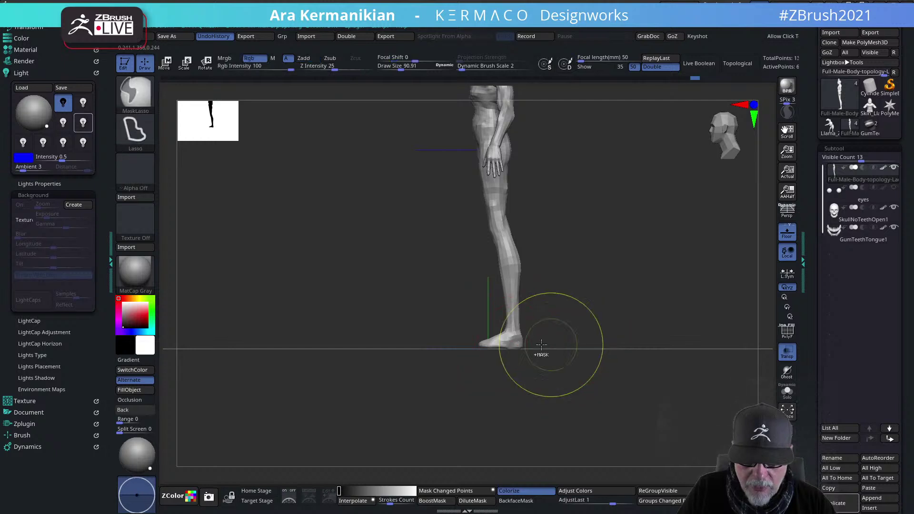
right_drag(481, 342, 557, 351)
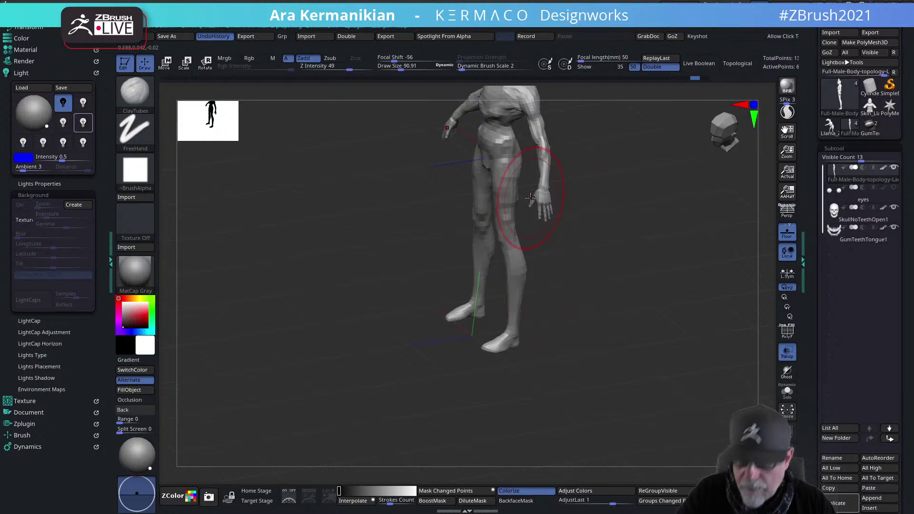
mouse_move(609, 308)
shift+right_down()
mouse_move(633, 262)
mouse_move(591, 311)
shift+right_up()
right_click(553, 288)
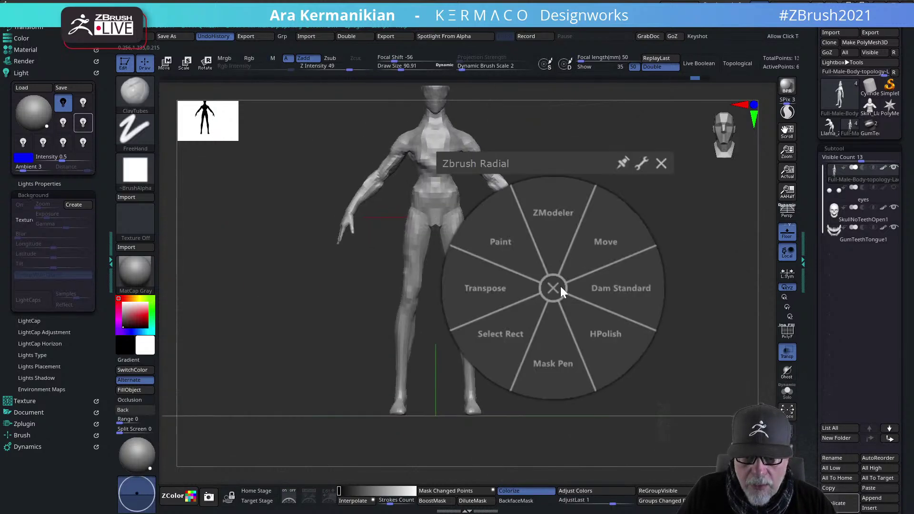
click(604, 242)
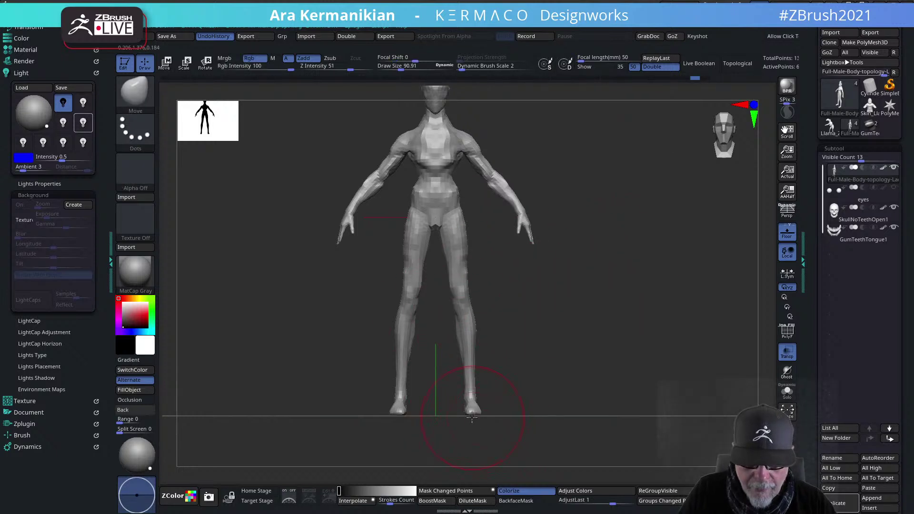
Pull the toes forward and the heels back and down in side view to lengthen the feet
right_drag(471, 419, 505, 410)
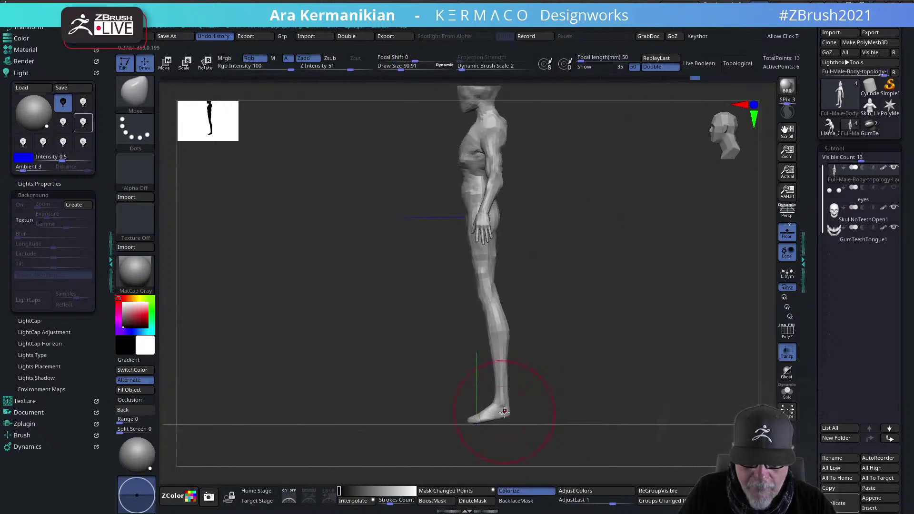
drag(505, 410, 444, 423)
drag(505, 417, 511, 423)
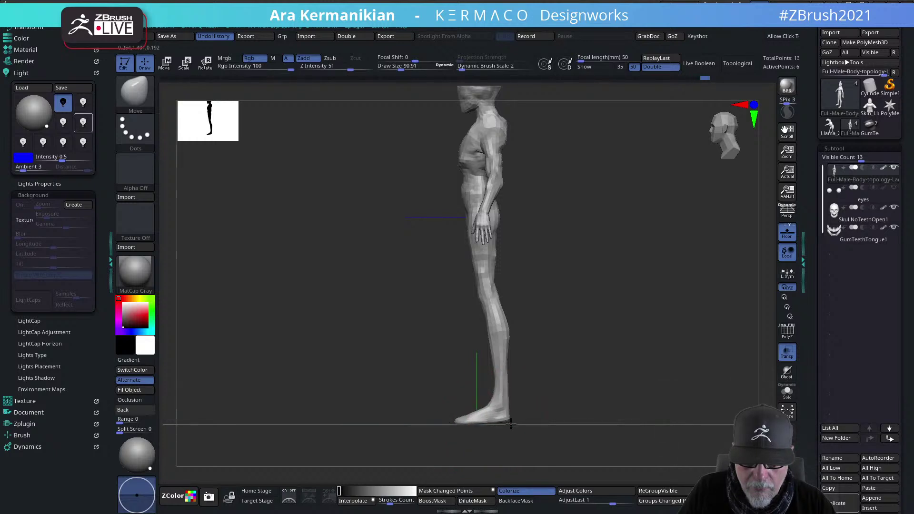
right_drag(521, 402, 574, 361)
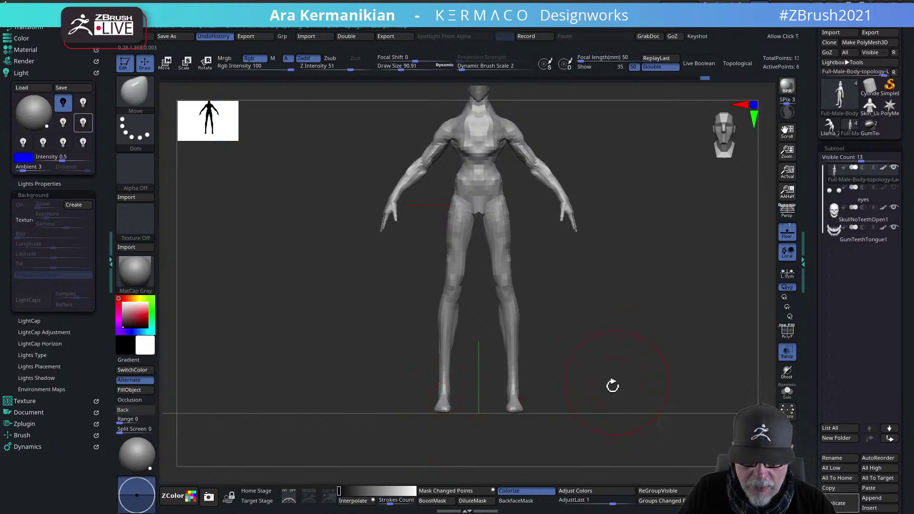
Reduce the Move brush draw size to about 49 and adjust the feet from above
right_drag(622, 377, 598, 424)
key(s)
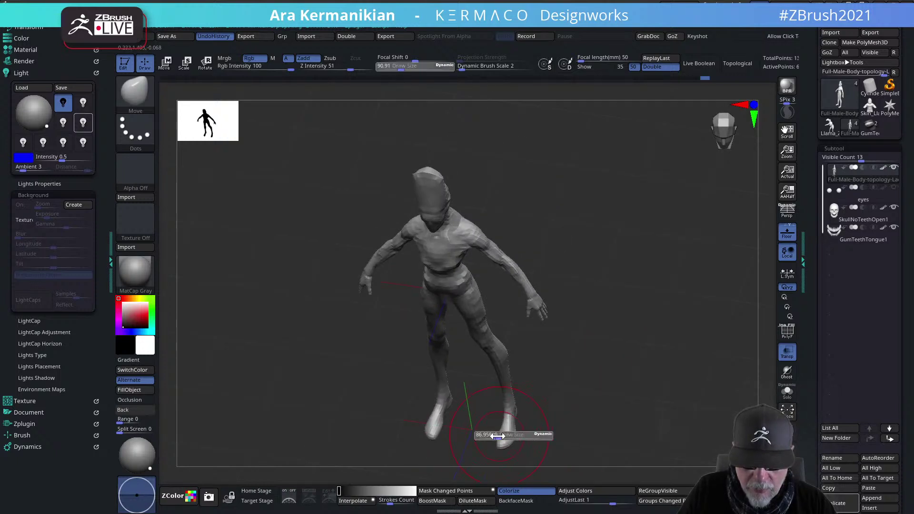
drag(493, 436, 489, 436)
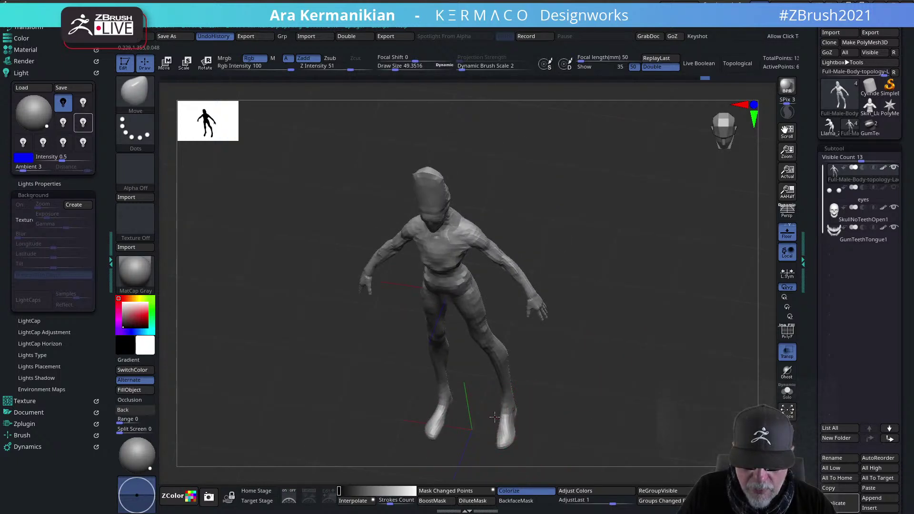
shift+right_drag(552, 411, 483, 404)
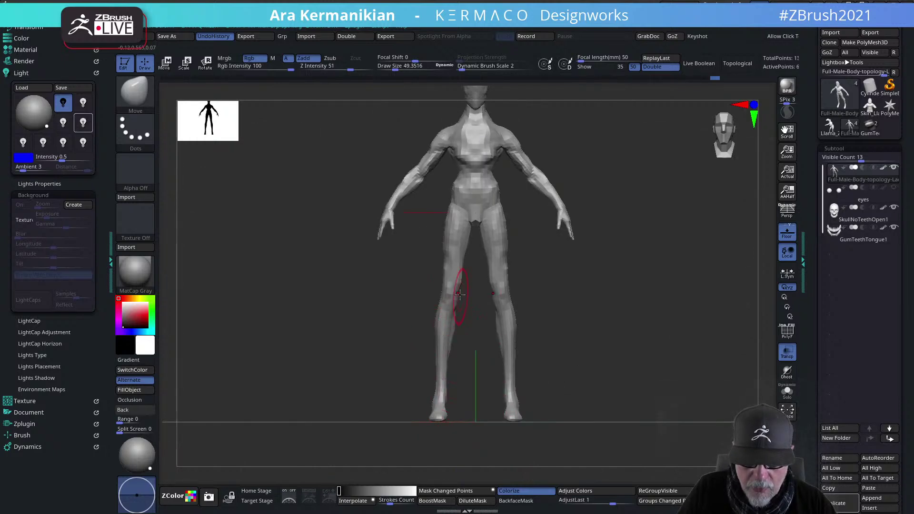
Reshape the knees, inner thighs and crotch with the Move brush
right_drag(559, 299, 548, 301)
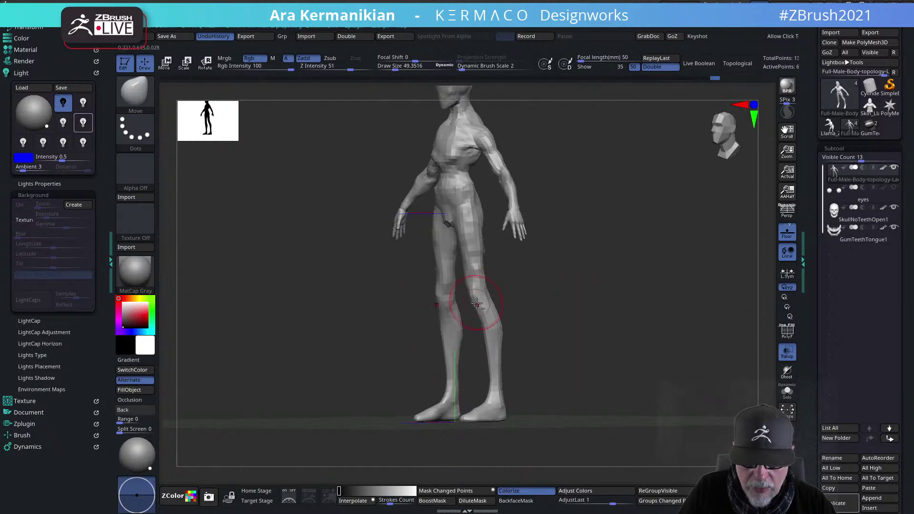
mouse_move(622, 308)
right_down()
mouse_move(598, 284)
mouse_move(605, 276)
mouse_move(651, 280)
mouse_move(659, 304)
mouse_move(629, 318)
mouse_move(654, 305)
right_up()
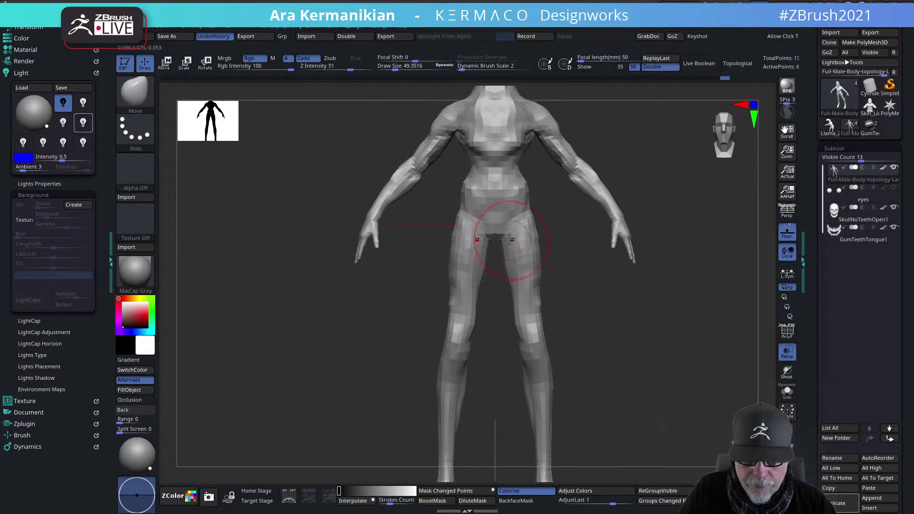
drag(498, 220, 499, 203)
alt+right_drag(724, 208, 662, 234)
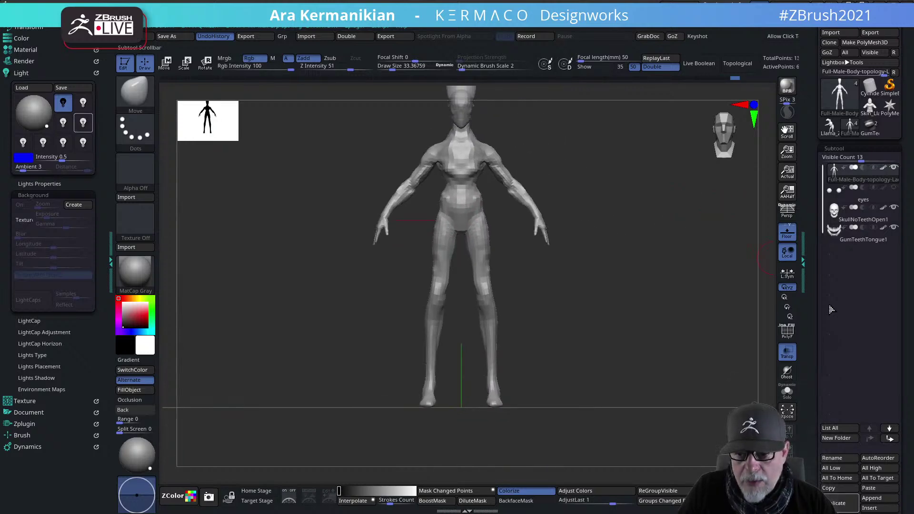
Display the polyframe and smooth the head around the base of the crest with a brush draw size of about 12
click(788, 332)
mouse_move(666, 327)
right_down()
mouse_move(598, 323)
mouse_move(622, 204)
mouse_move(643, 432)
right_up()
key(s)
drag(462, 279, 464, 279)
key(shift)
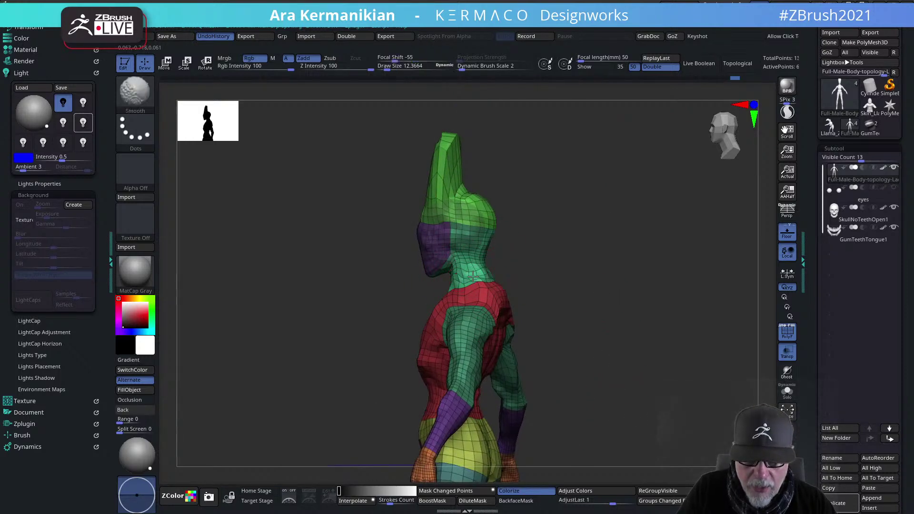
mouse_move(571, 271)
mouse_down()
mouse_move(538, 277)
mouse_move(558, 274)
mouse_up()
key(shift)
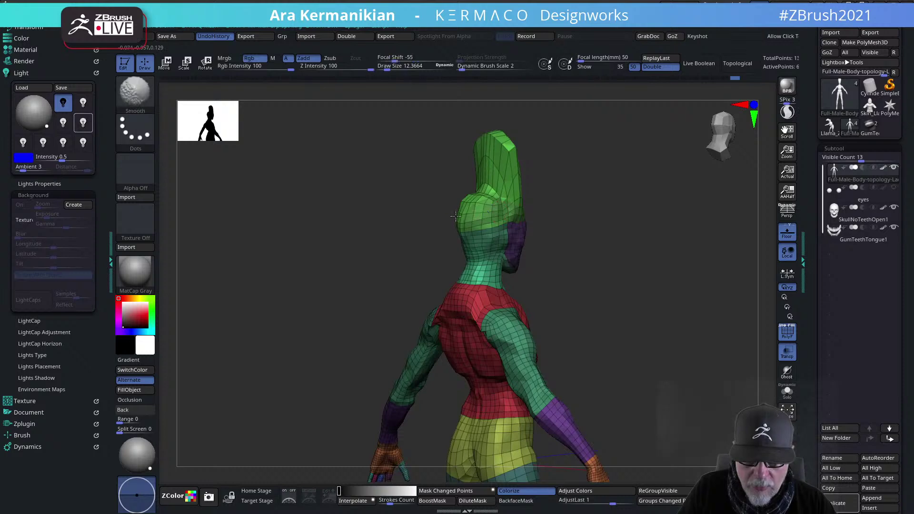
shift+drag(482, 223, 475, 226)
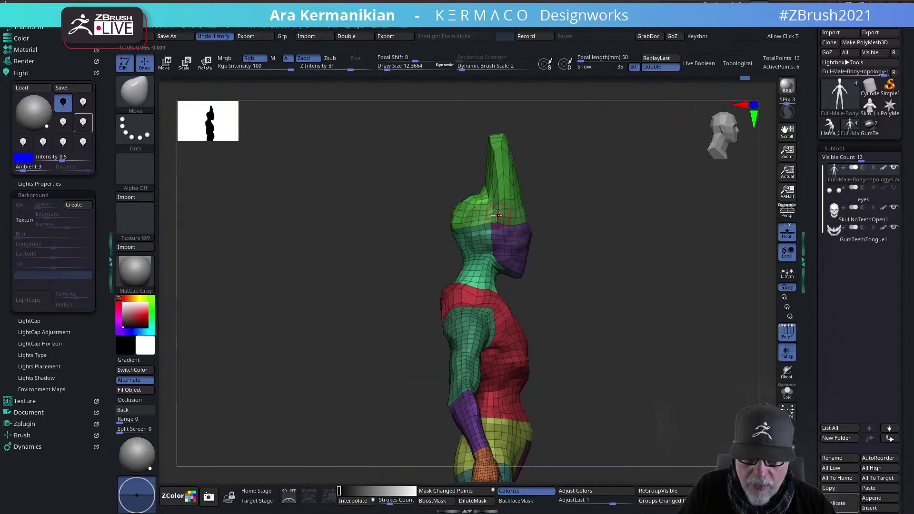
drag(610, 227, 631, 265)
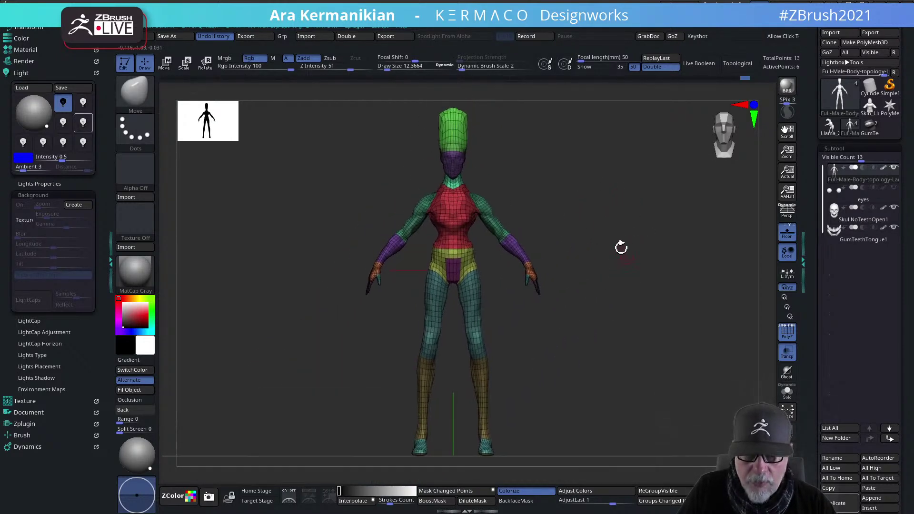
Preview the body's UV layout flattened with Morph UV and return the mesh to its 3D form
drag(835, 436, 826, 339)
drag(891, 447, 890, 418)
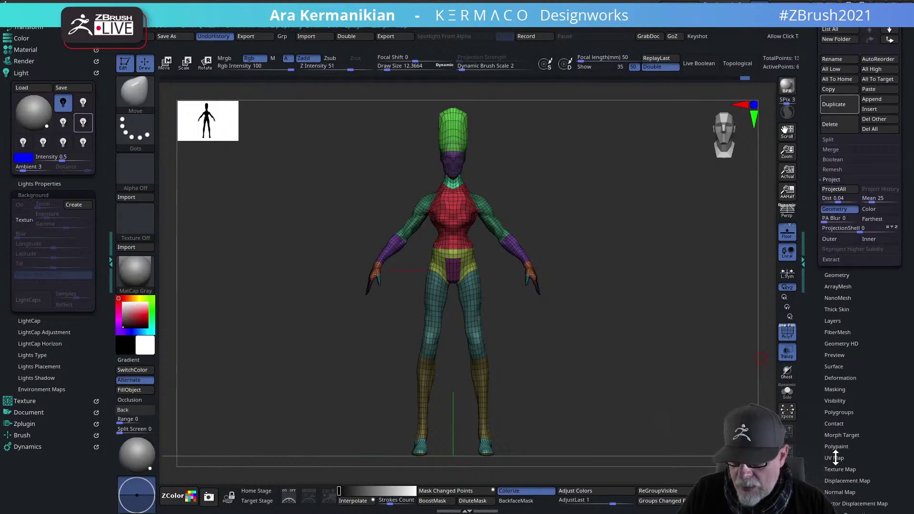
click(836, 459)
click(834, 207)
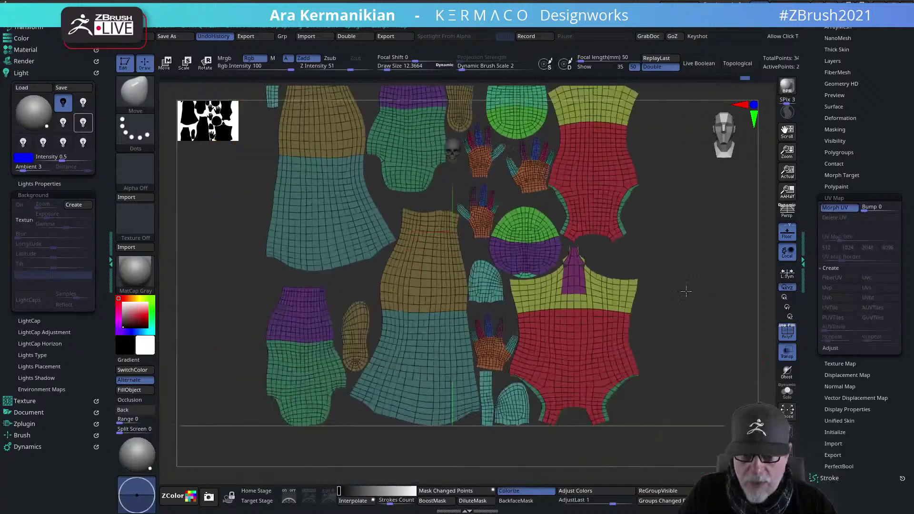
alt+drag(686, 292, 689, 338)
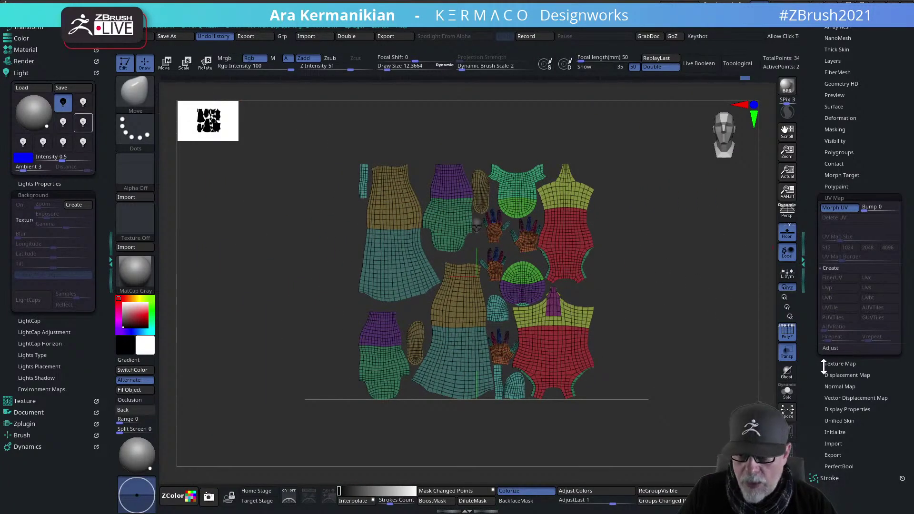
click(834, 207)
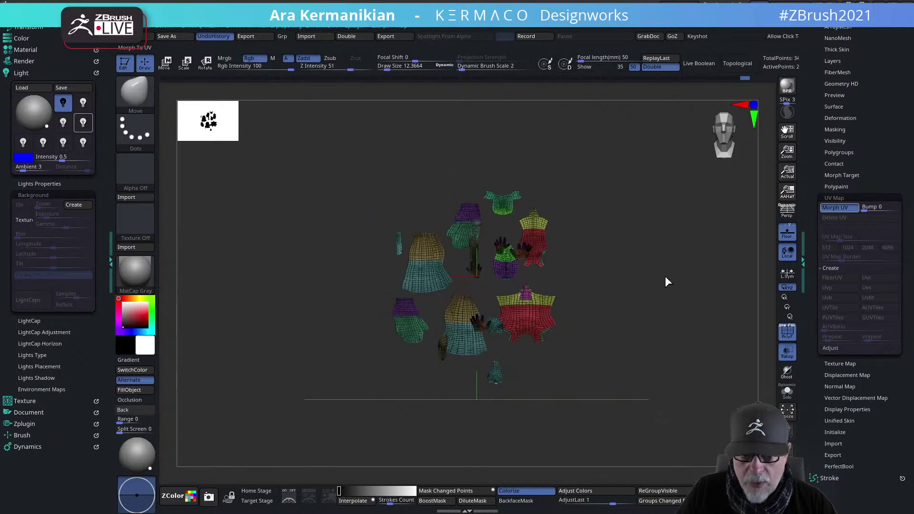
alt+drag(628, 250, 625, 172)
alt+drag(629, 236, 602, 266)
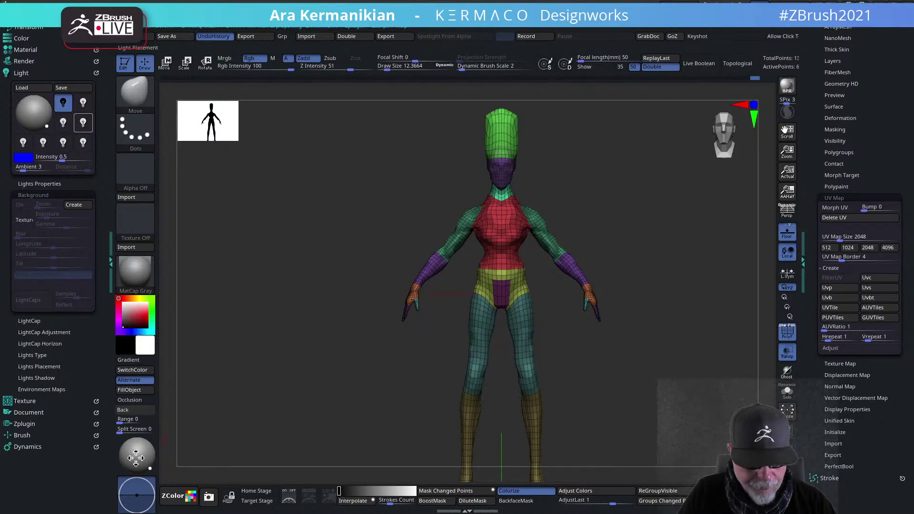
Unwrap the body with UV Master using Symmetry and Polygroups
click(23, 424)
scroll(57, 378, down, 5)
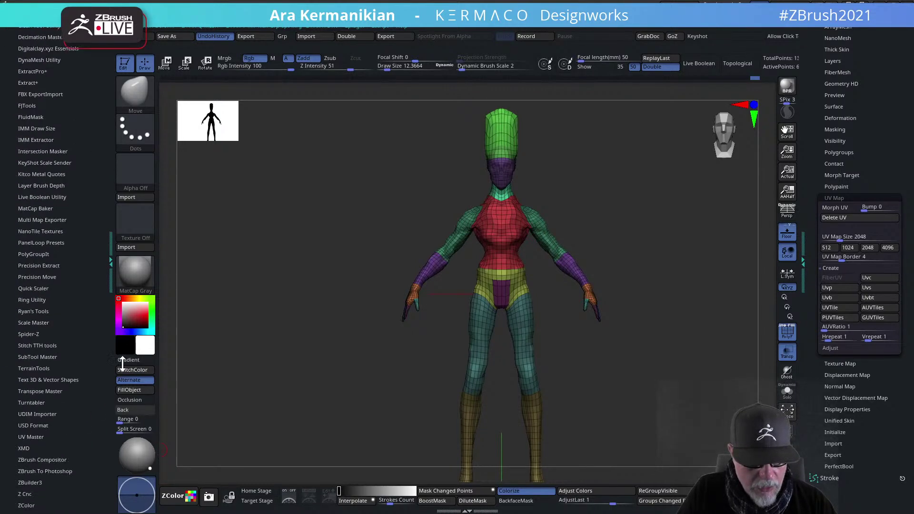
click(33, 332)
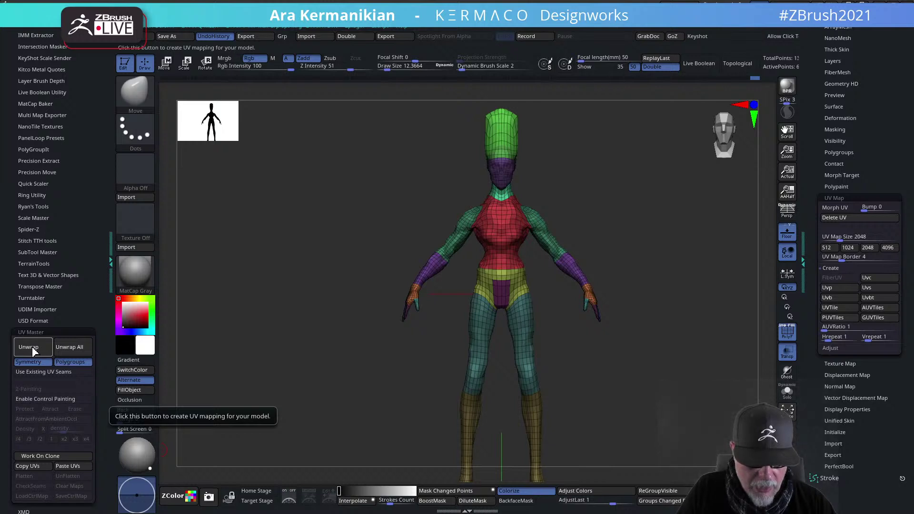
click(31, 347)
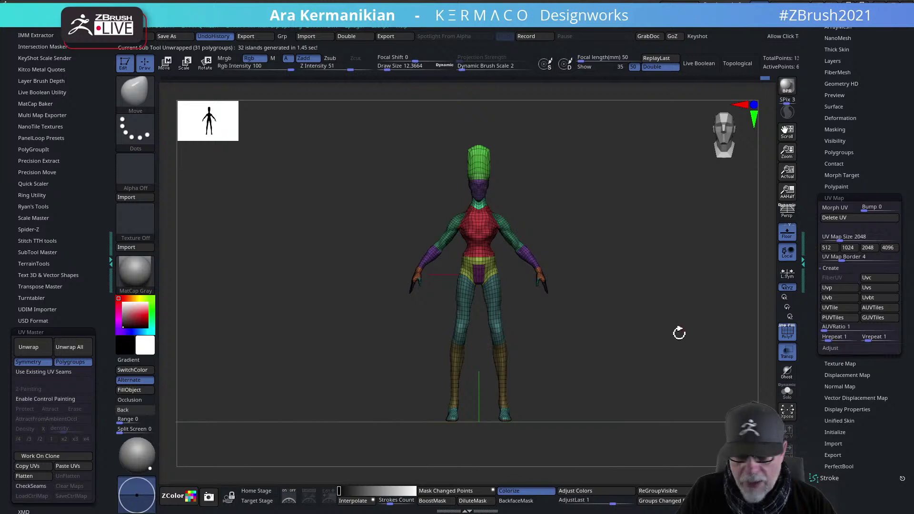
Hide the polyframe and apply Texture 44 as the body's texture map
click(831, 363)
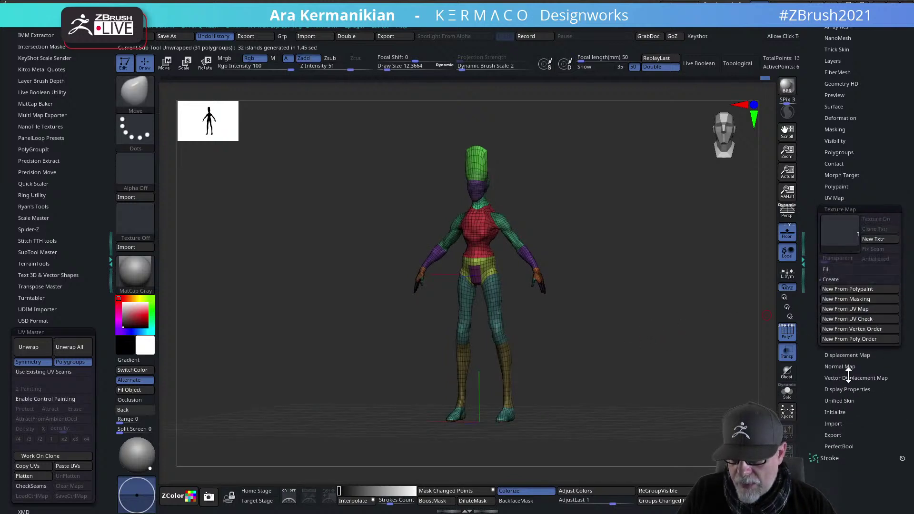
click(792, 335)
click(836, 230)
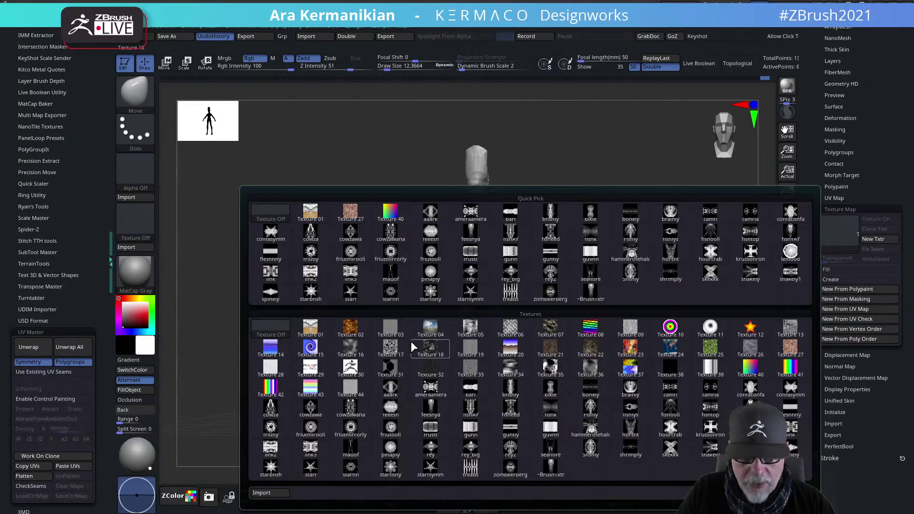
click(350, 390)
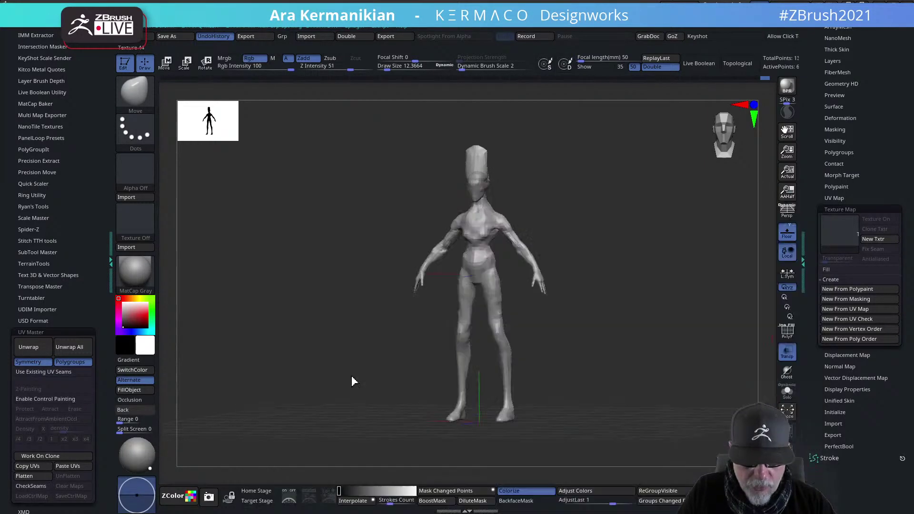
drag(594, 308, 617, 303)
Replace the body's texture map with the lettered checker pattern Texture 19
click(843, 243)
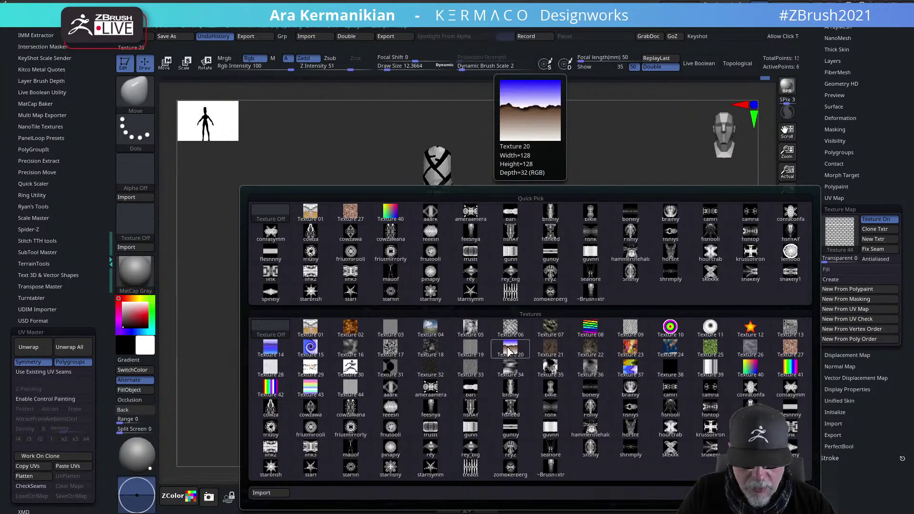
click(470, 354)
drag(629, 312, 567, 244)
alt+drag(631, 267, 611, 155)
shift+drag(622, 323, 609, 281)
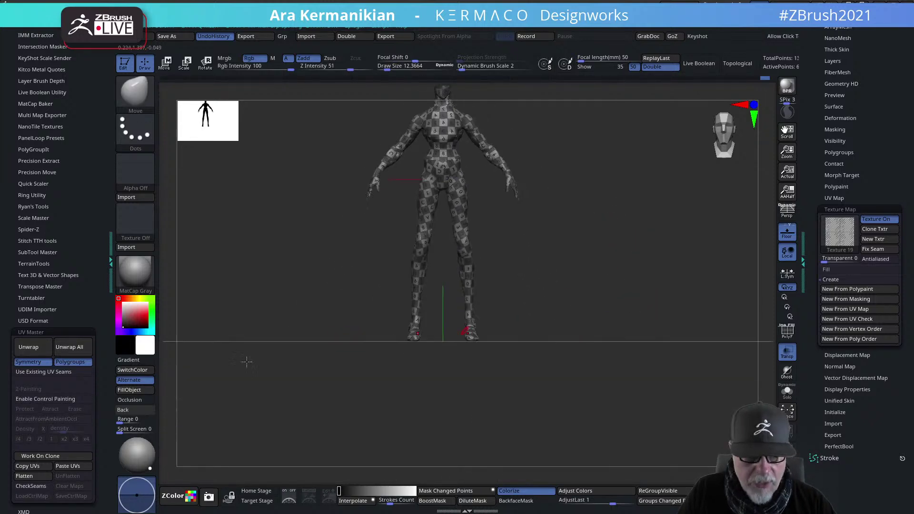
Unwrap the body again with UV Master and inspect the checker pattern on the crest and head
click(42, 349)
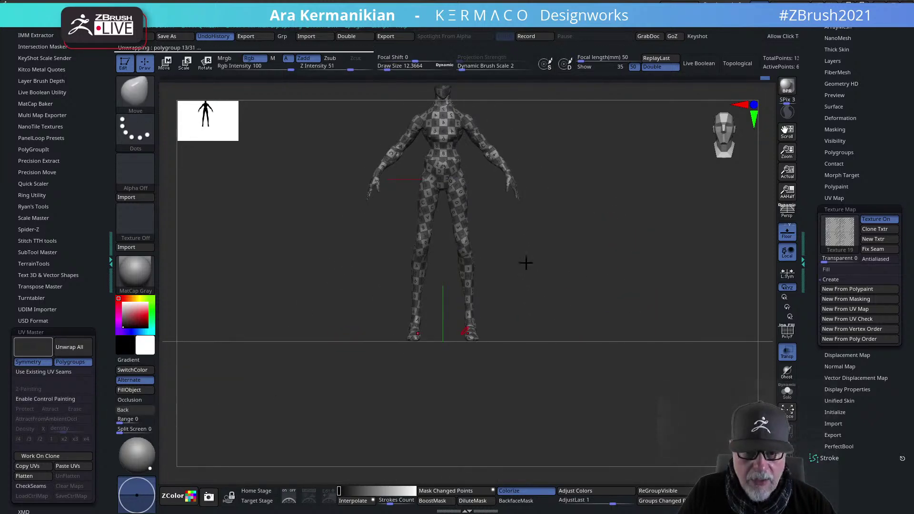
alt+drag(588, 174, 562, 362)
mouse_move(431, 173)
mouse_down()
mouse_move(527, 218)
mouse_move(410, 219)
mouse_move(636, 265)
mouse_move(575, 229)
mouse_move(579, 303)
mouse_move(528, 335)
mouse_move(438, 231)
mouse_up()
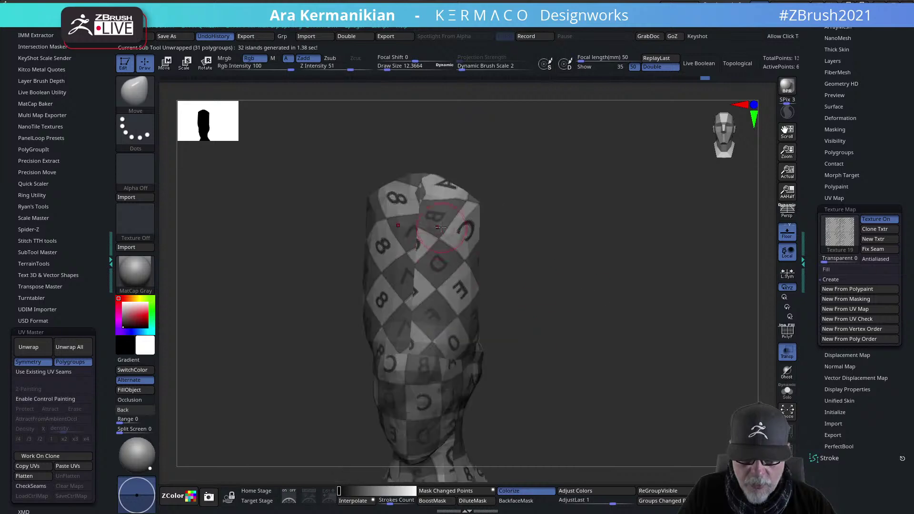
drag(562, 332, 548, 300)
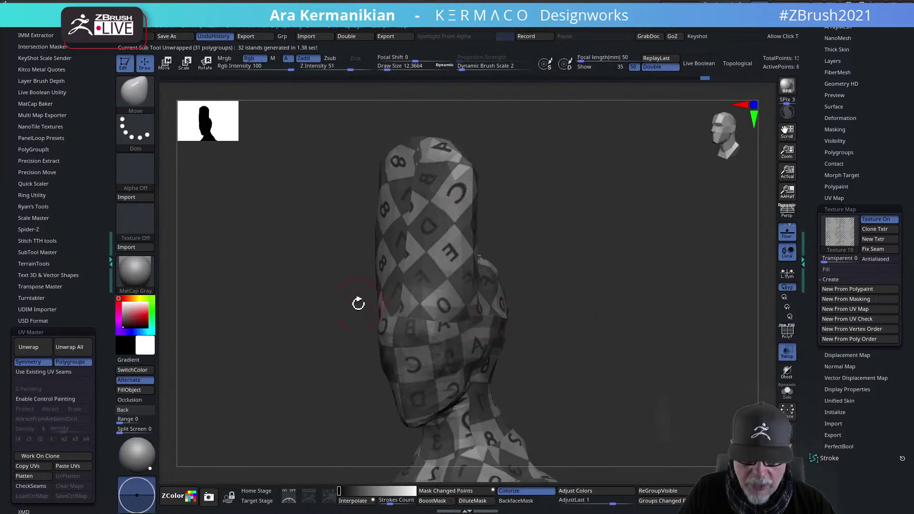
drag(587, 338, 618, 288)
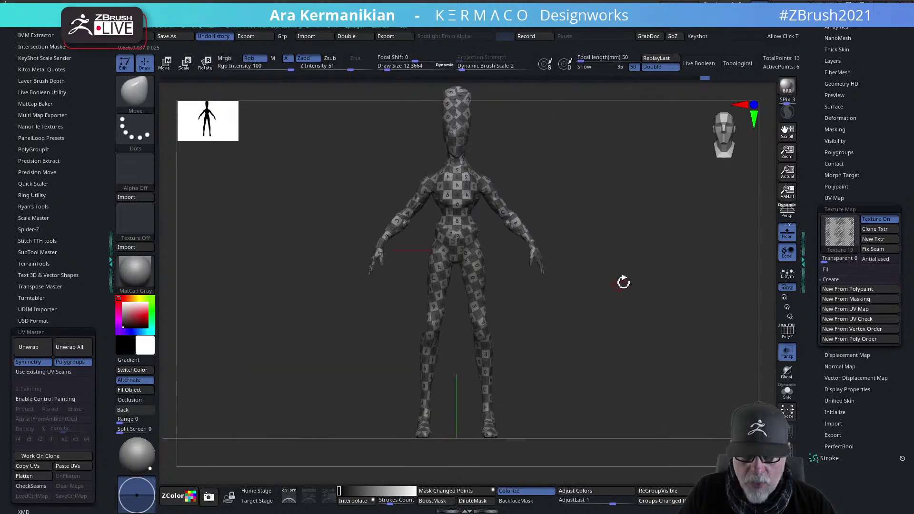
Turn off the body's texture display and smooth the upper back
alt+drag(618, 236, 773, 315)
click(901, 222)
drag(535, 190, 499, 237)
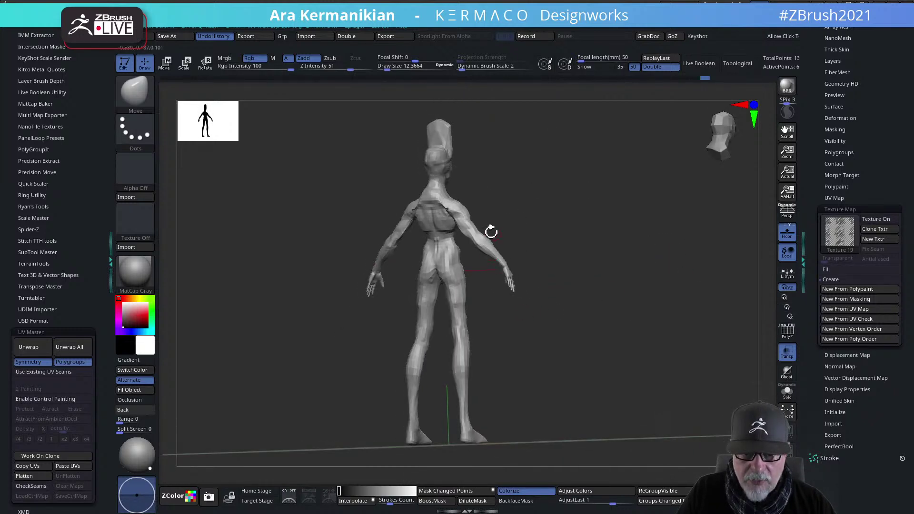
key(shift)
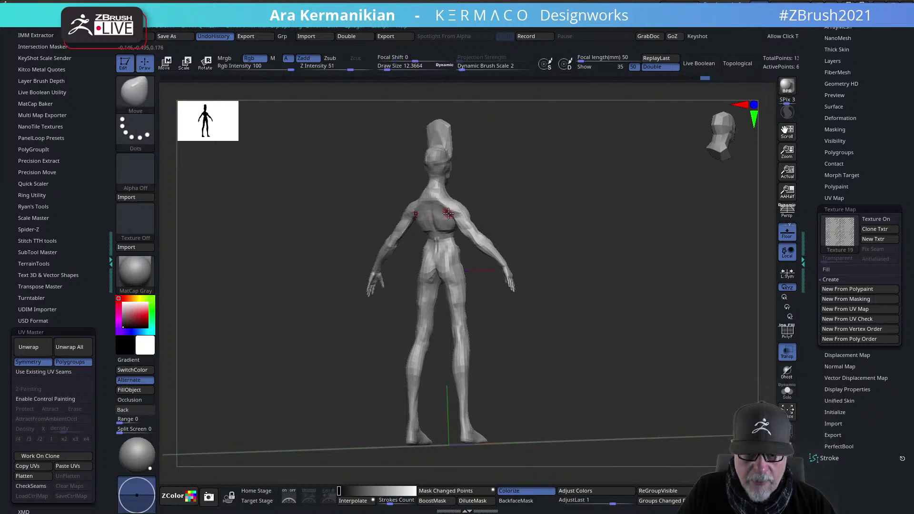
Switch to the ClayTubes brush with a draw size of about 38 and work on the back
right_click(446, 211)
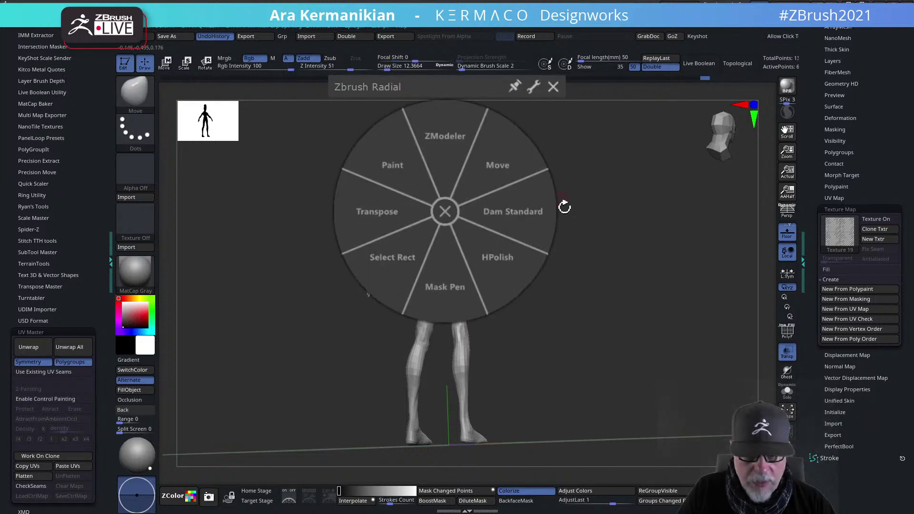
click(553, 86)
key(space)
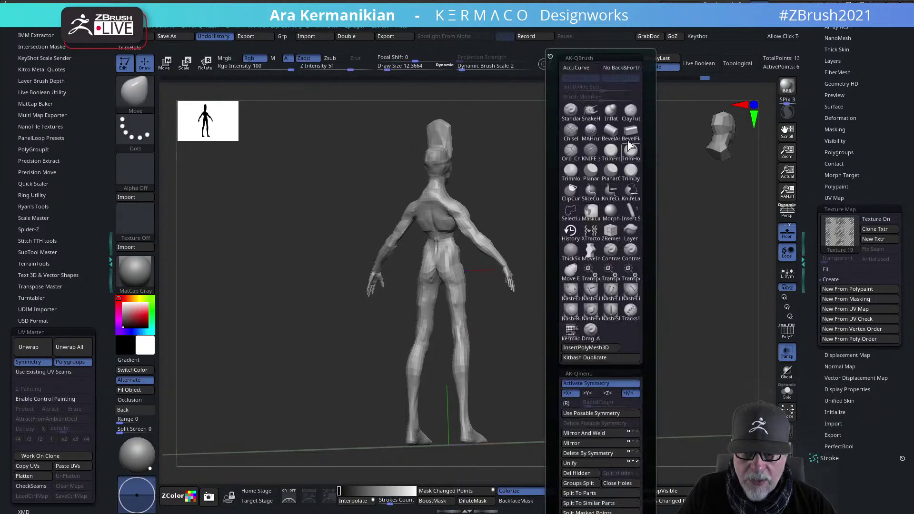
click(631, 112)
ctrl+right_drag(588, 205, 542, 253)
key(s)
mouse_move(441, 237)
mouse_down()
mouse_move(456, 238)
mouse_move(410, 238)
mouse_move(429, 264)
mouse_up()
key(s)
Build up and smooth the chest and ribcage with the ClayTubes brush from several angles
drag(674, 250, 527, 234)
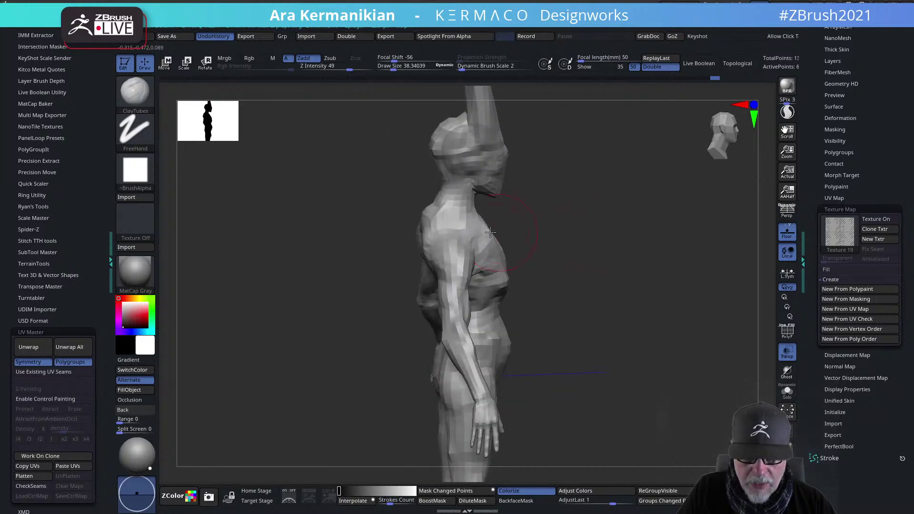
right_drag(444, 228, 709, 230)
drag(502, 202, 615, 220)
drag(512, 224, 620, 233)
mouse_move(388, 251)
mouse_down()
mouse_move(371, 268)
mouse_move(384, 288)
mouse_up()
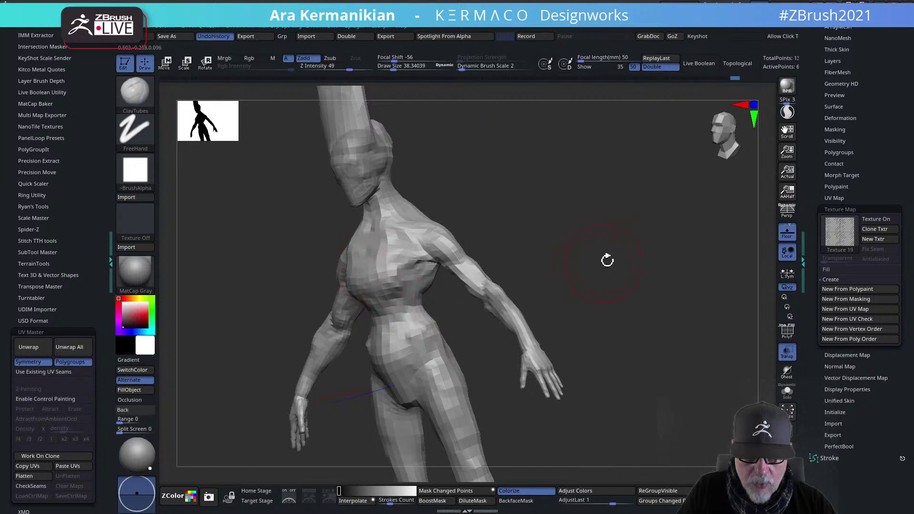
drag(594, 263, 686, 266)
shift+drag(335, 286, 343, 285)
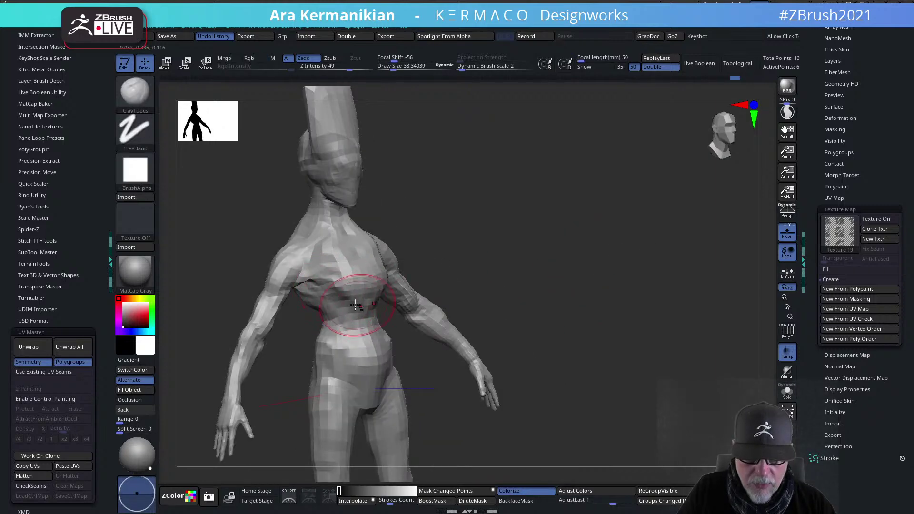
drag(634, 255, 571, 260)
drag(351, 284, 369, 267)
alt+drag(616, 272, 563, 260)
right_drag(563, 260, 671, 255)
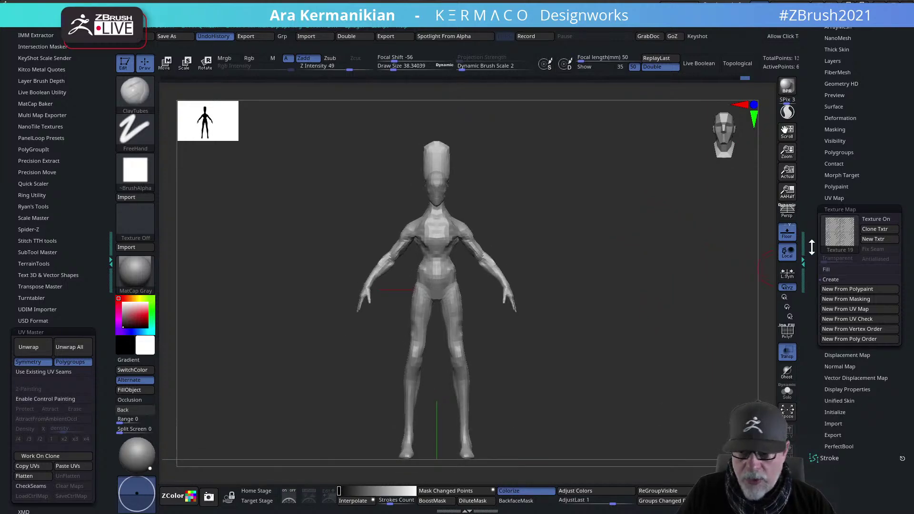
Try dividing the body three times with Smt on, and undo the divisions
drag(823, 147, 836, 173)
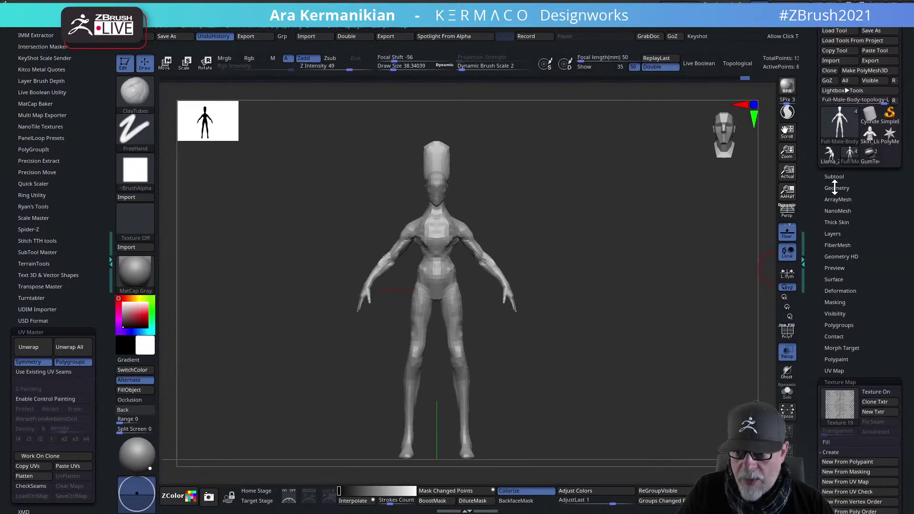
click(836, 188)
click(841, 220)
click(839, 220)
click(840, 219)
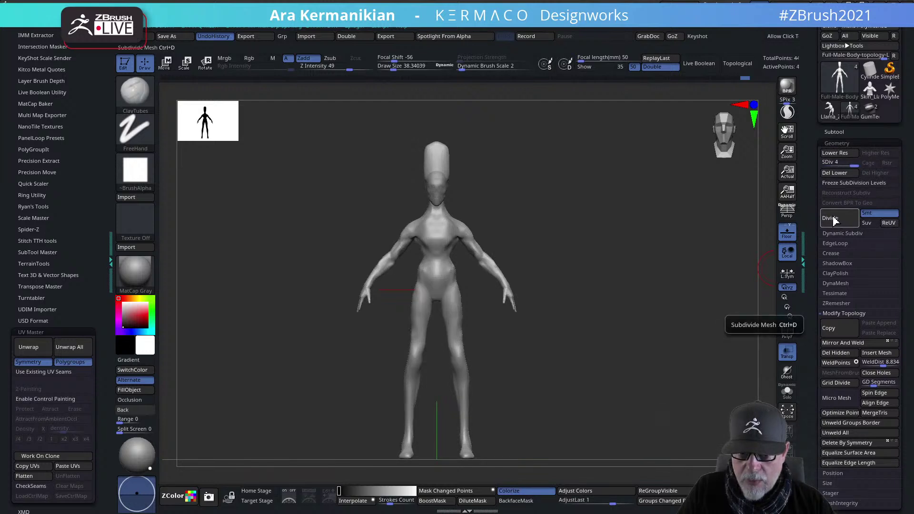
key(ctrl+z)
key(ctrl+z)
key(ctrl+z)
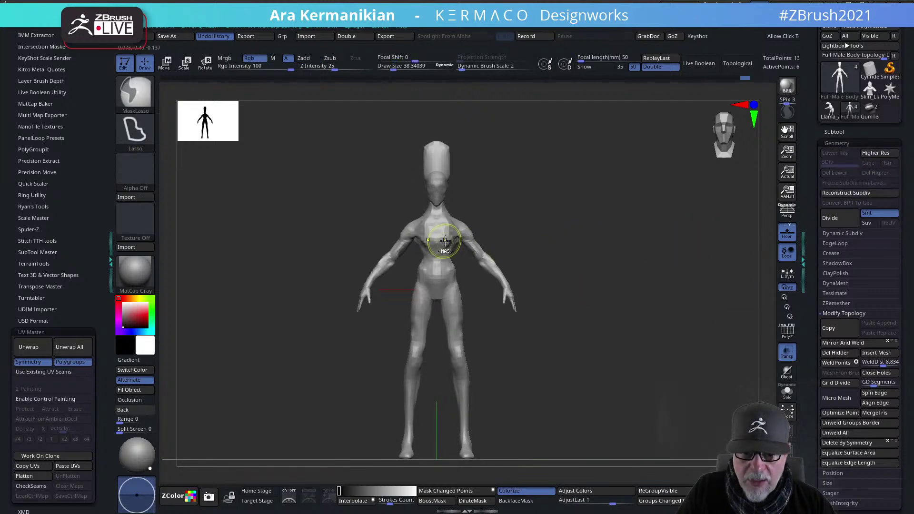
Divide the body once with Smt off, and with Smt back on, keep dividing up to subdivision level 6
click(868, 213)
click(838, 224)
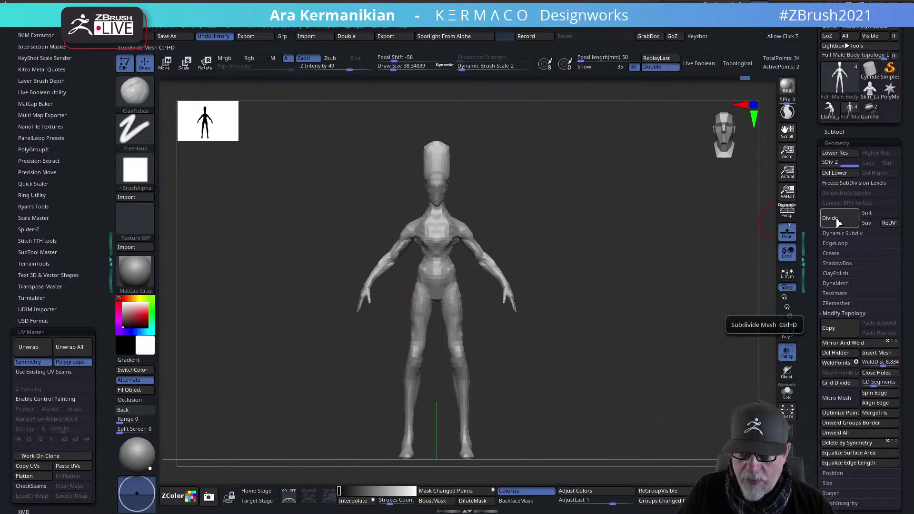
click(874, 214)
click(839, 221)
click(839, 220)
click(831, 218)
drag(521, 250, 504, 227)
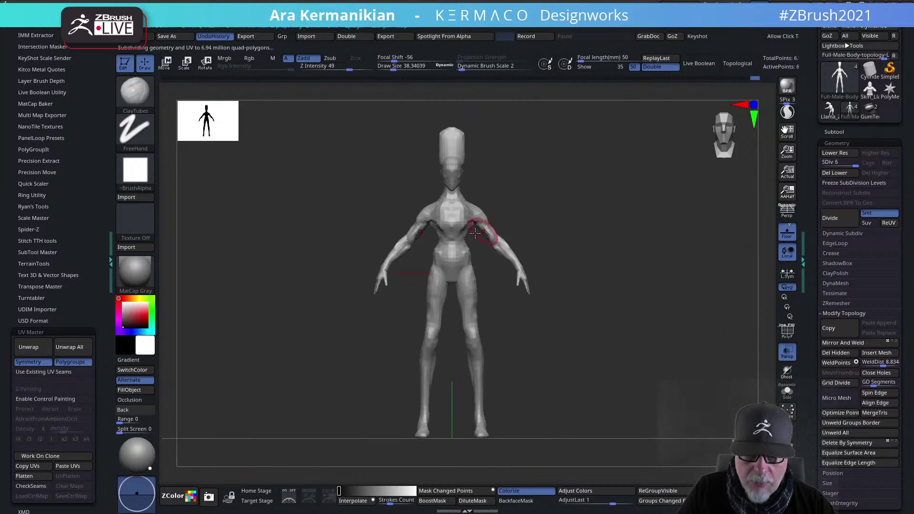
drag(634, 258, 716, 281)
scroll(828, 274, down, 6)
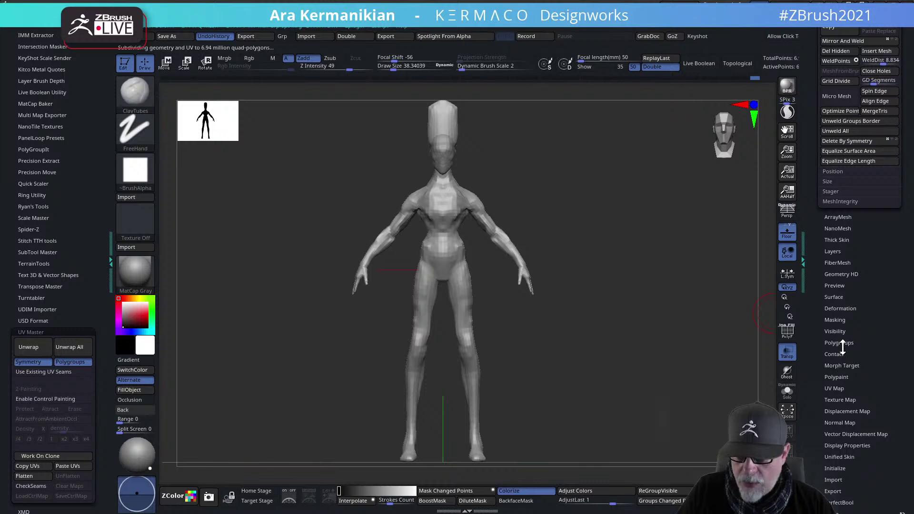
Apply a slight Polish By Features deformation to the whole body
click(853, 310)
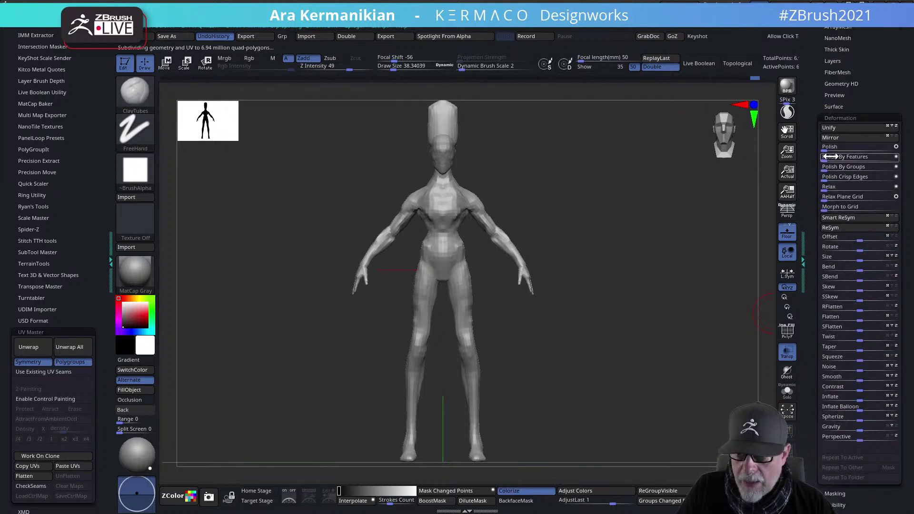
drag(826, 158, 829, 158)
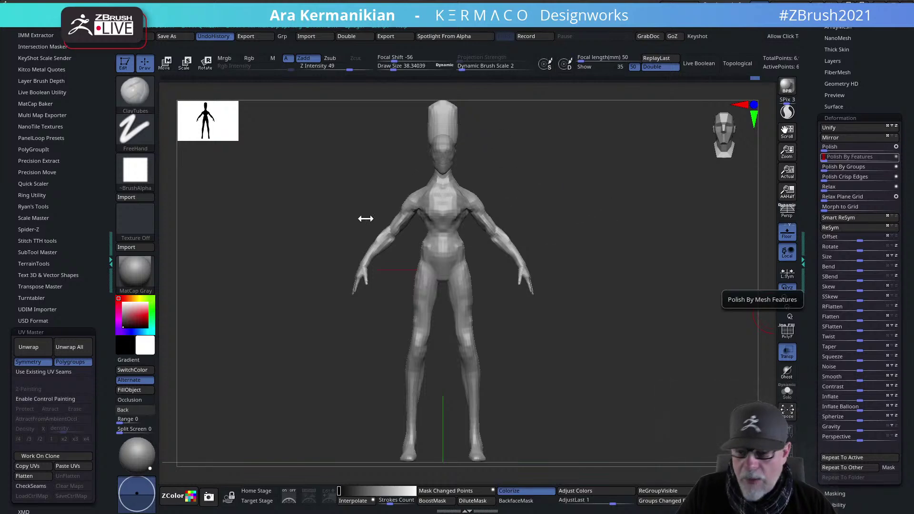
drag(402, 150, 403, 150)
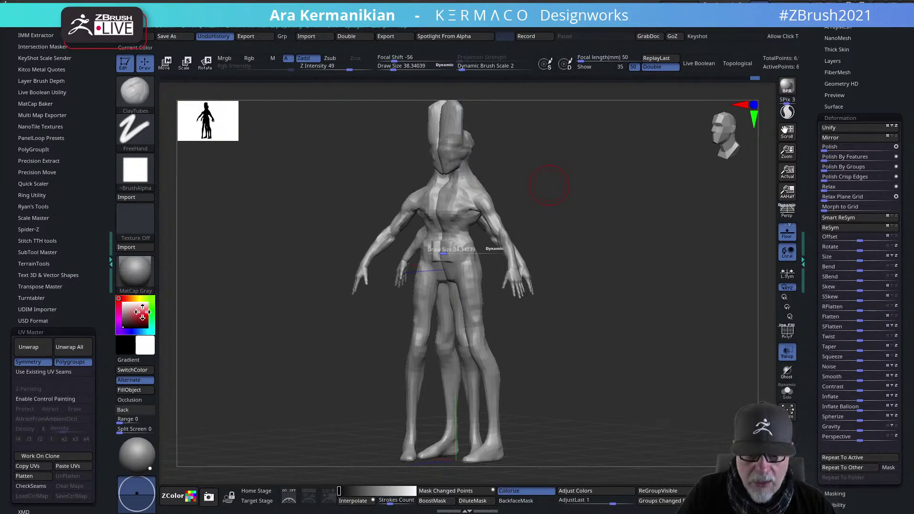
Set the brush draw size to about 31 and return the figure to a straight front view
mouse_move(628, 262)
shift+mouse_down()
mouse_move(559, 307)
mouse_move(611, 290)
mouse_move(576, 306)
mouse_move(590, 312)
mouse_move(592, 362)
shift+mouse_up()
mouse_move(617, 252)
alt+mouse_down()
mouse_move(635, 241)
mouse_move(593, 247)
alt+mouse_up()
key(s)
drag(469, 258, 465, 256)
mouse_move(576, 243)
alt+mouse_down()
mouse_move(587, 229)
mouse_move(596, 257)
alt+mouse_up()
alt+drag(678, 270, 597, 263)
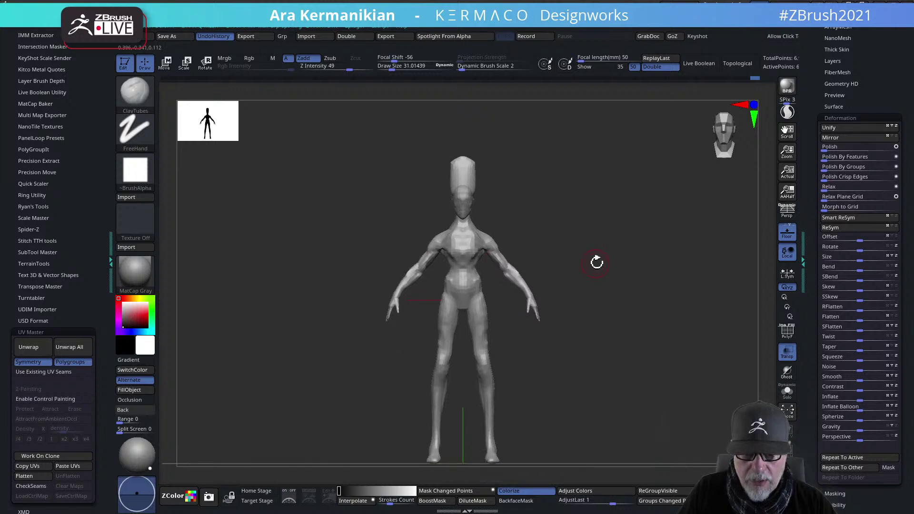
Close the UV Master options and switch to the Paint brush with the DragRect stroke
click(29, 332)
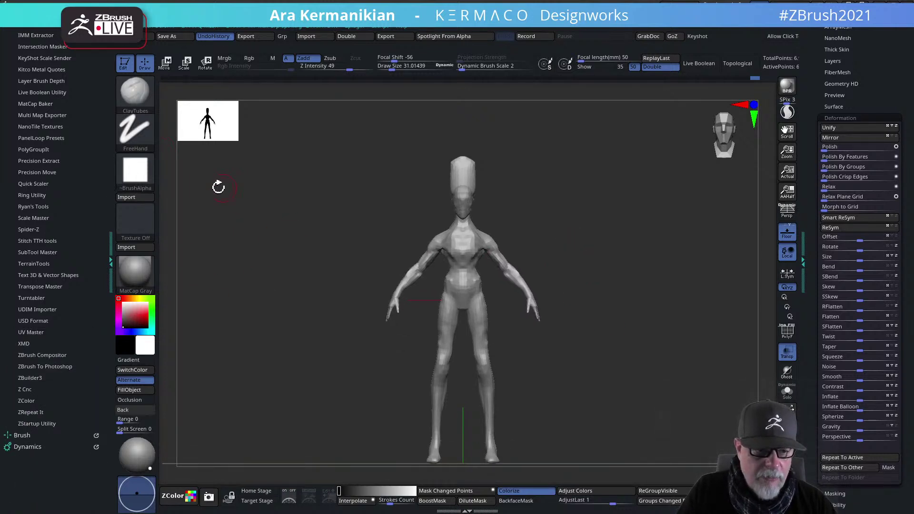
alt+drag(339, 206, 310, 224)
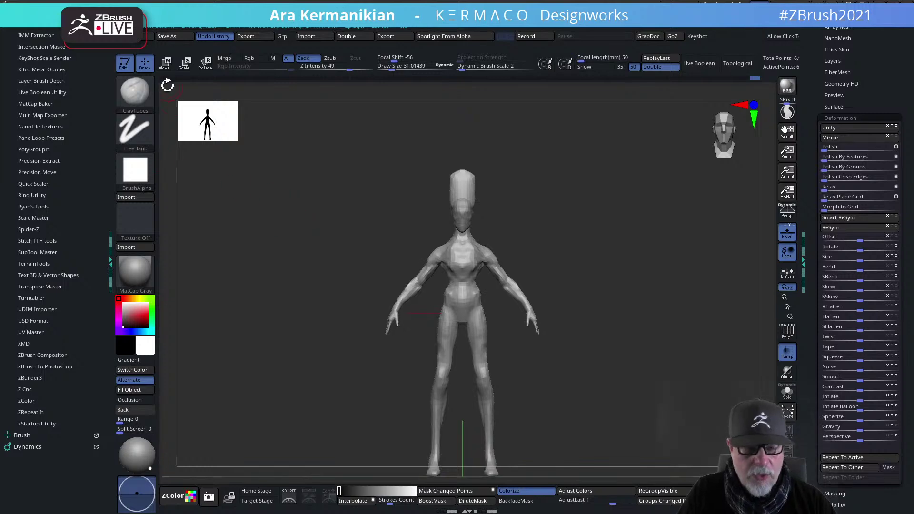
click(143, 94)
click(429, 192)
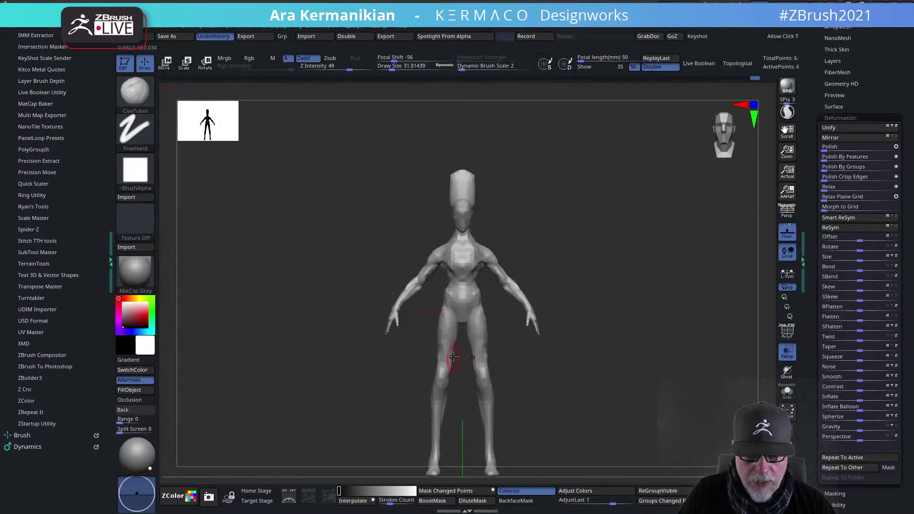
right_click(536, 215)
click(505, 178)
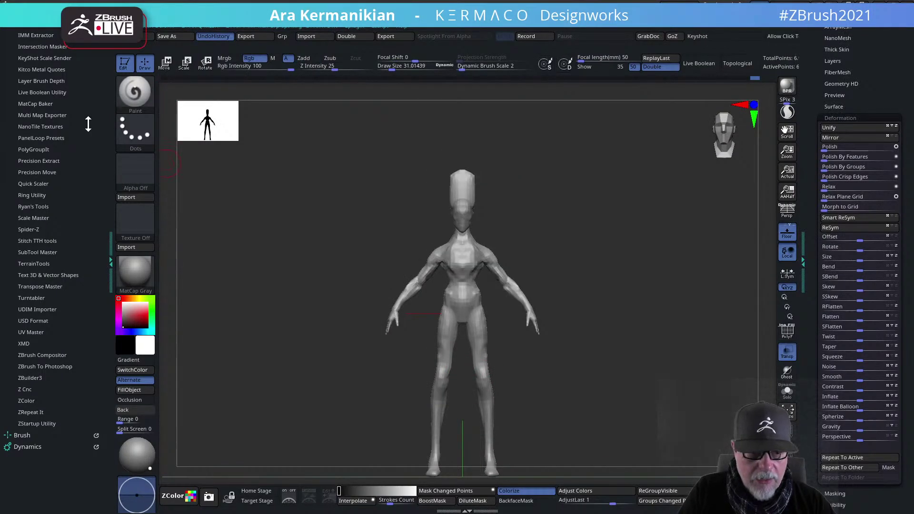
click(135, 131)
click(243, 142)
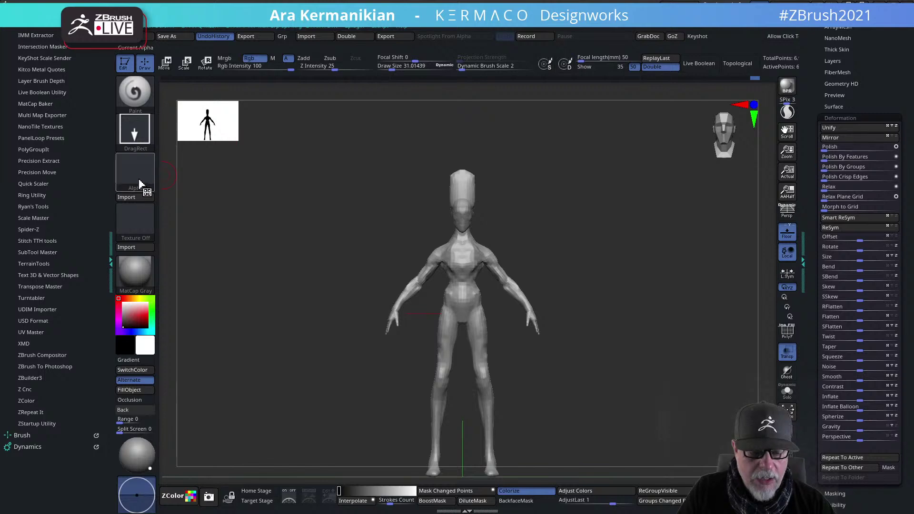
Import two symmetrical bone-pattern images as textures and preview them in the texture library
click(139, 180)
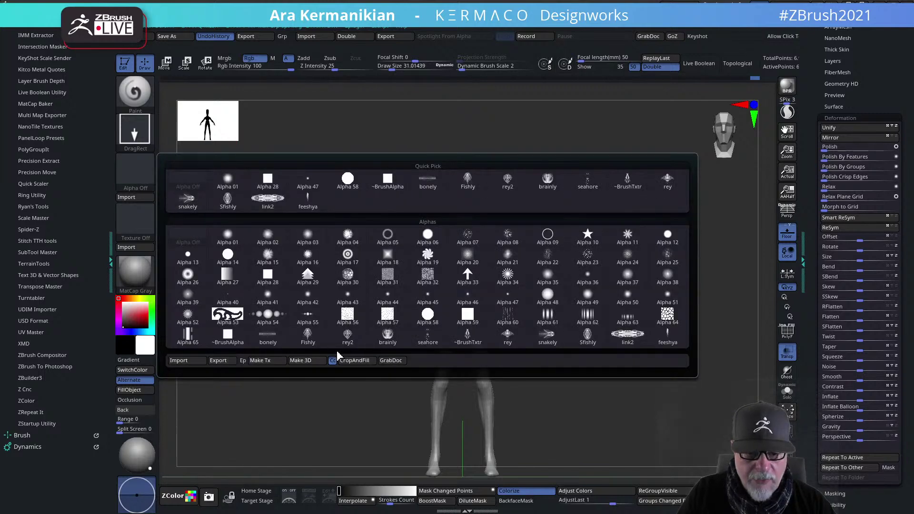
click(138, 222)
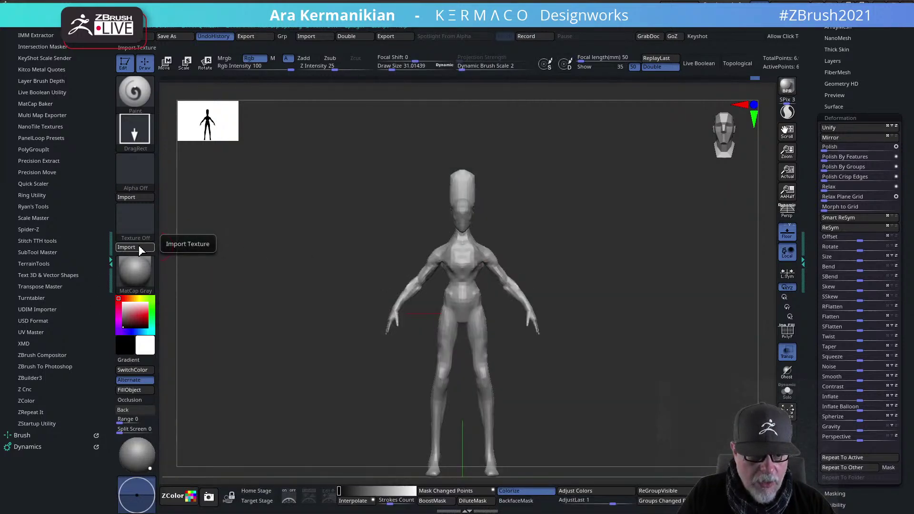
click(138, 249)
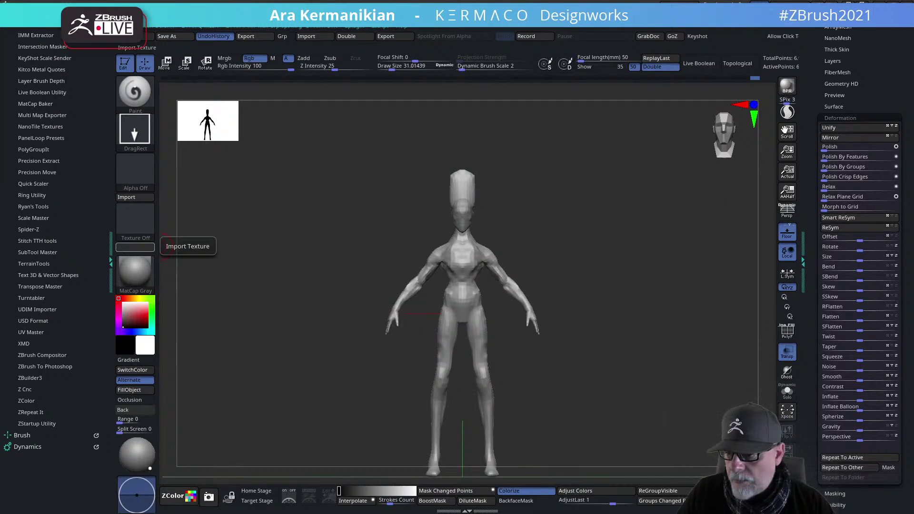
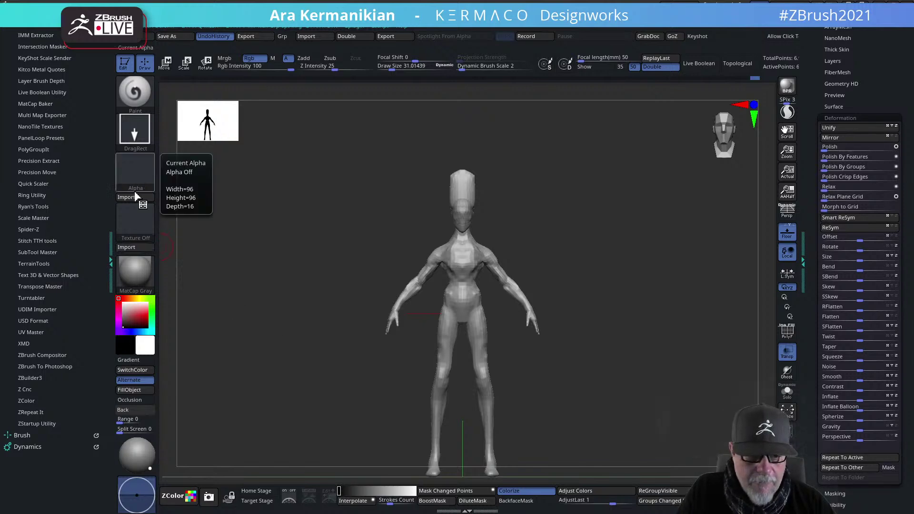
click(136, 220)
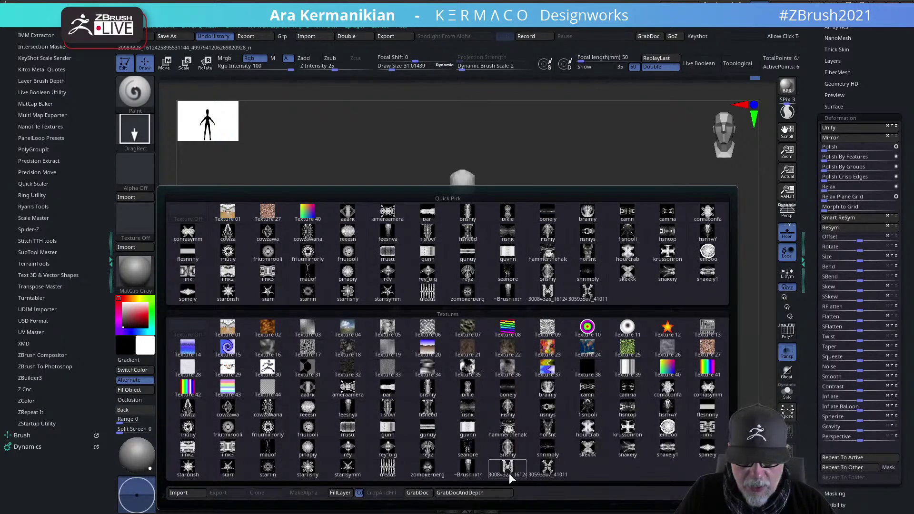
mouse_move(540, 478)
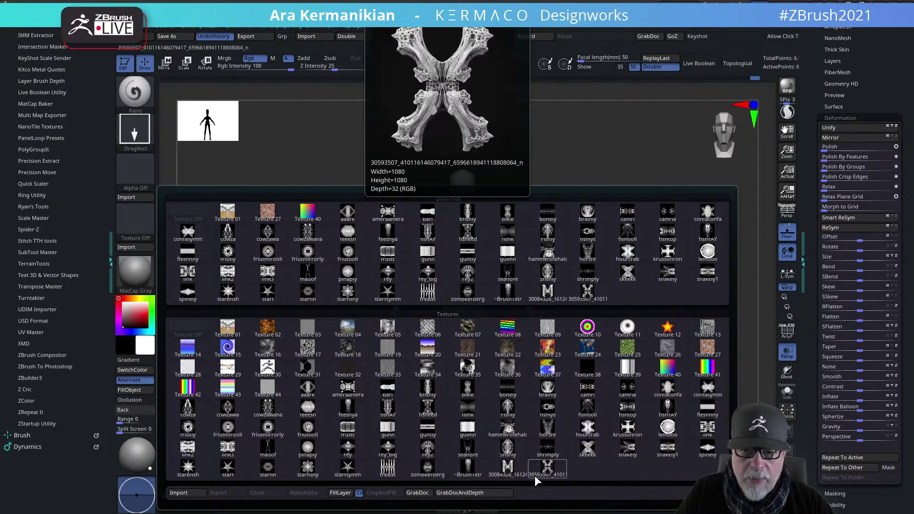
click(510, 478)
alt+drag(605, 295, 561, 224)
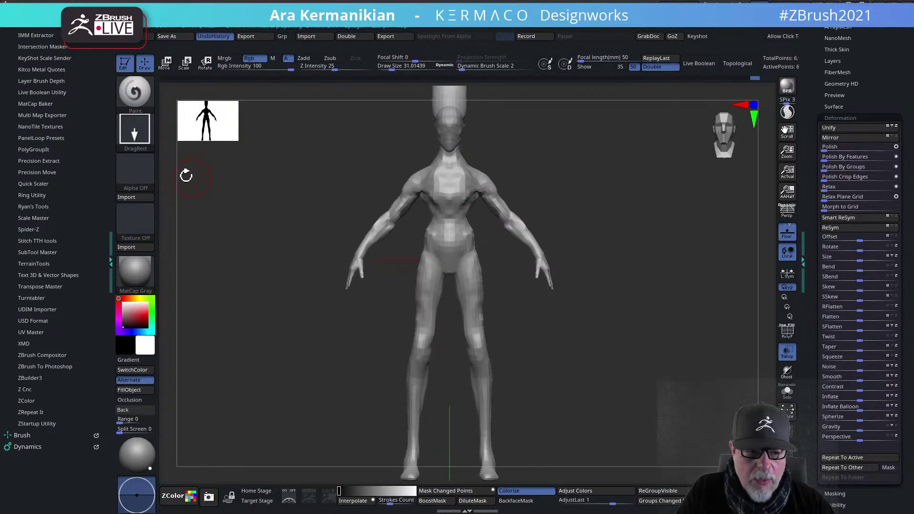
Choose the cowzawa texture and stamp it large over the body until head, torso, arms and legs are covered
click(137, 227)
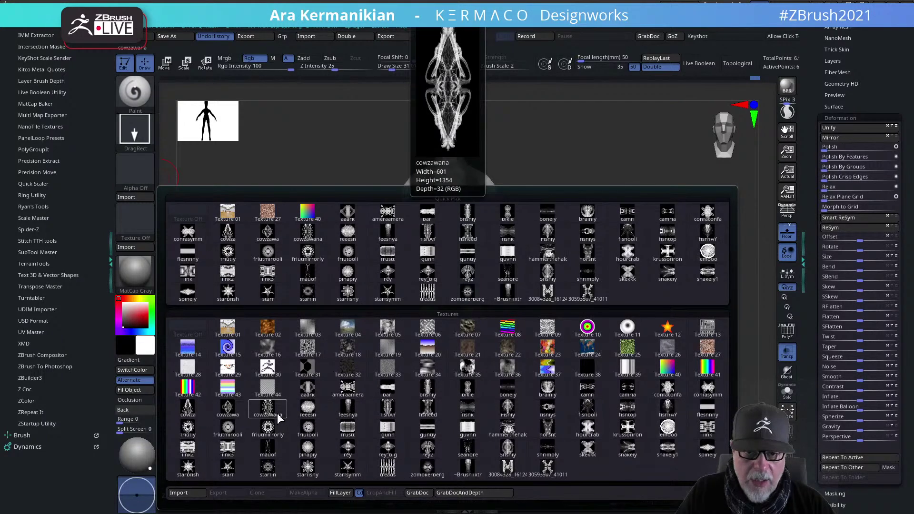
click(227, 410)
alt+drag(566, 270, 476, 273)
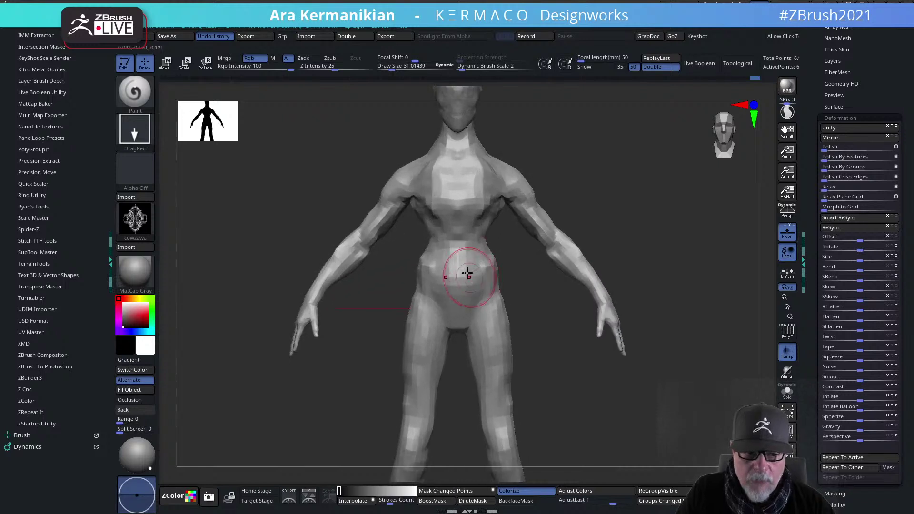
drag(481, 201, 599, 276)
mouse_move(692, 237)
mouse_down()
mouse_move(653, 241)
mouse_move(676, 308)
mouse_move(637, 273)
mouse_move(485, 262)
mouse_up()
drag(447, 225, 419, 328)
drag(352, 338, 376, 363)
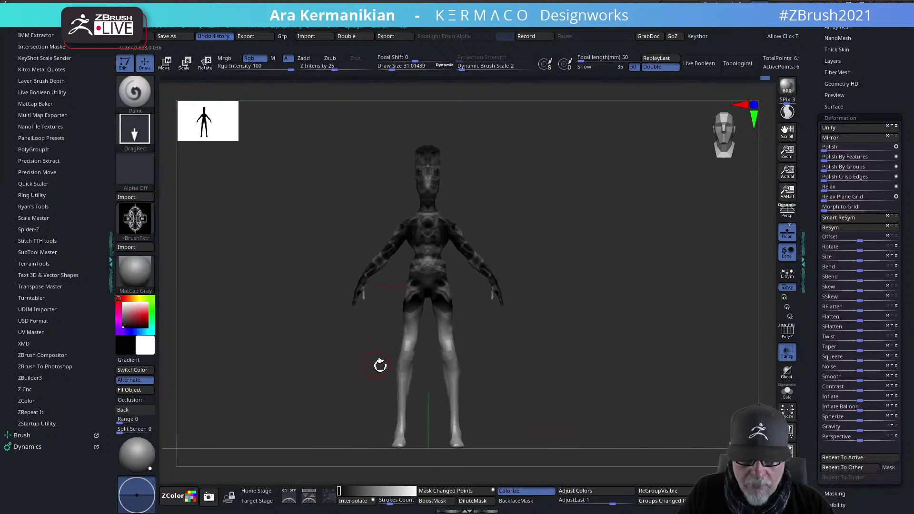
drag(445, 342, 458, 445)
mouse_move(619, 395)
mouse_down()
mouse_move(679, 384)
mouse_move(744, 352)
mouse_move(757, 302)
mouse_move(772, 292)
mouse_move(760, 263)
mouse_move(728, 257)
mouse_up()
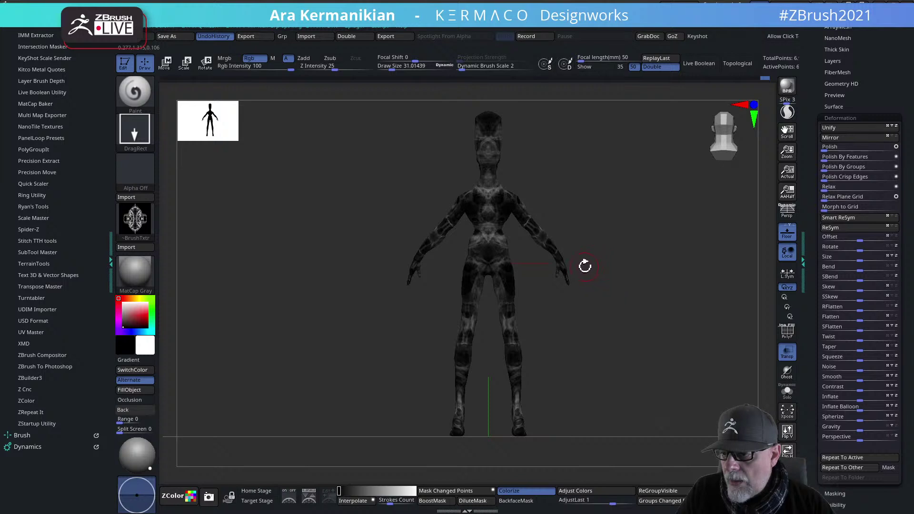
Stamp the cowzawa texture over the shoulders and face, and try it on the chest
drag(500, 202, 548, 227)
mouse_move(644, 195)
mouse_down()
mouse_move(612, 220)
mouse_move(653, 205)
mouse_move(680, 229)
mouse_move(610, 237)
mouse_move(614, 264)
mouse_move(537, 241)
mouse_move(590, 231)
mouse_move(609, 249)
mouse_move(539, 242)
mouse_move(481, 214)
mouse_move(477, 200)
mouse_move(494, 256)
mouse_up()
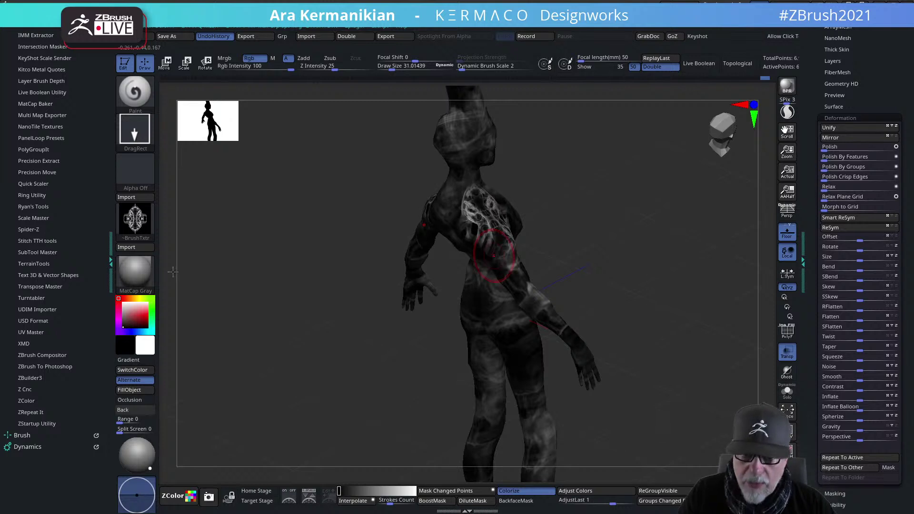
drag(585, 270, 568, 216)
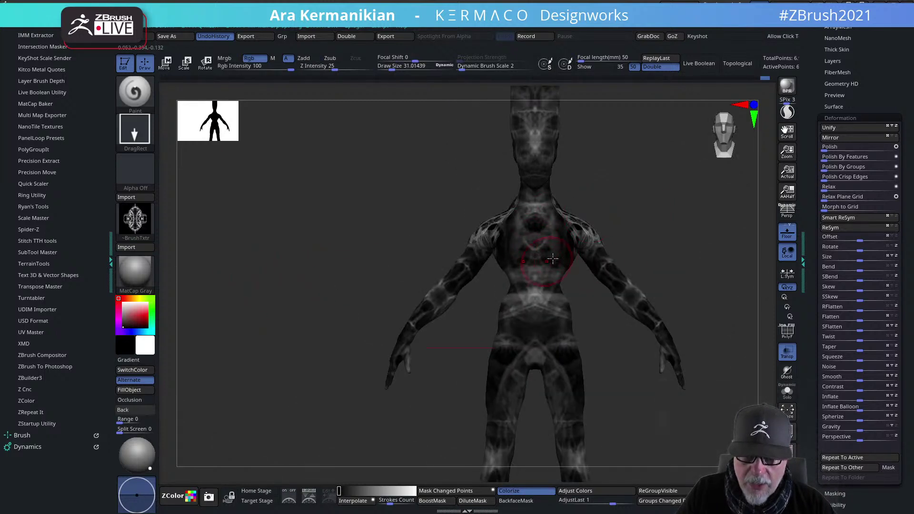
drag(553, 246, 595, 278)
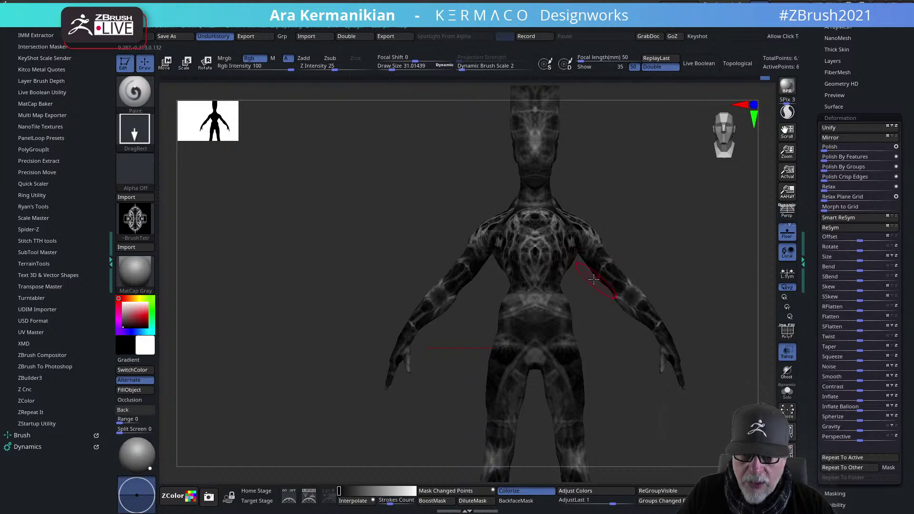
mouse_move(555, 190)
mouse_down()
mouse_move(653, 184)
mouse_move(516, 266)
mouse_up()
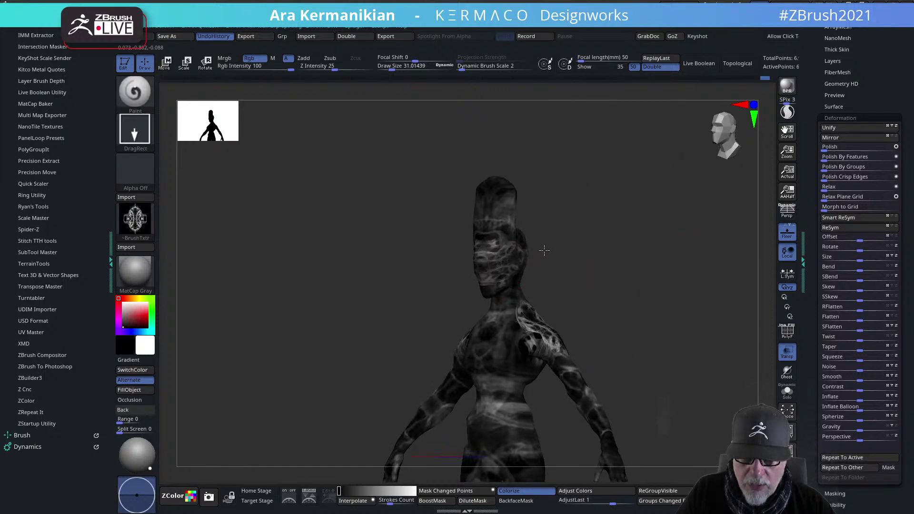
drag(567, 249, 610, 235)
Stamp the cowzawa texture across the waist and hips from a three-quarter view
alt+drag(552, 403, 542, 291)
right_drag(542, 292, 576, 242)
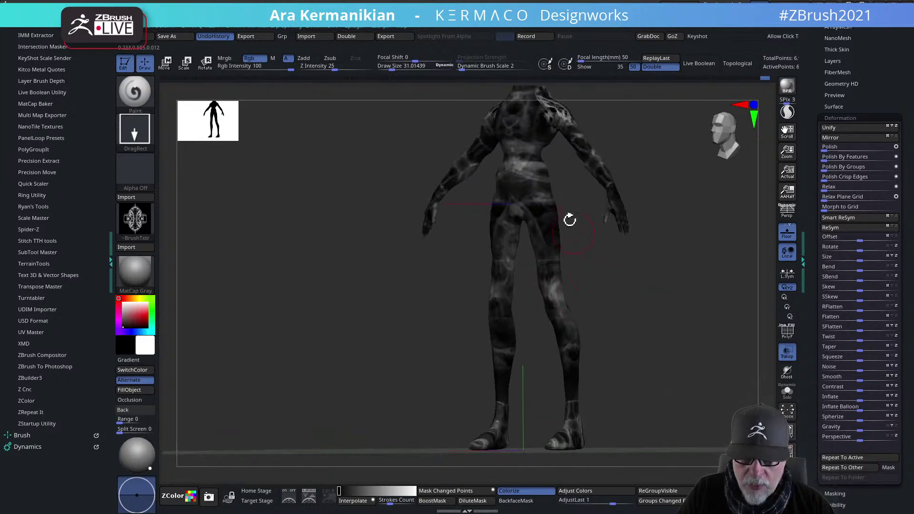
drag(548, 184, 575, 227)
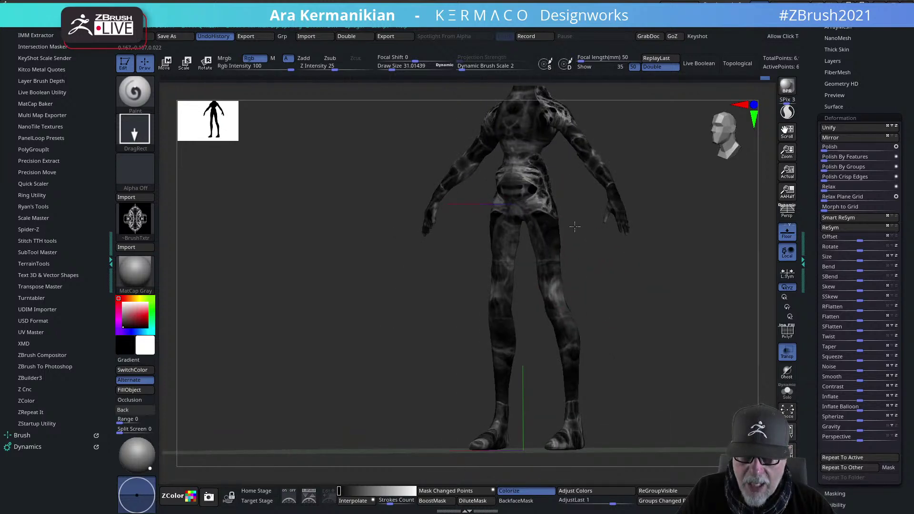
drag(604, 292, 540, 276)
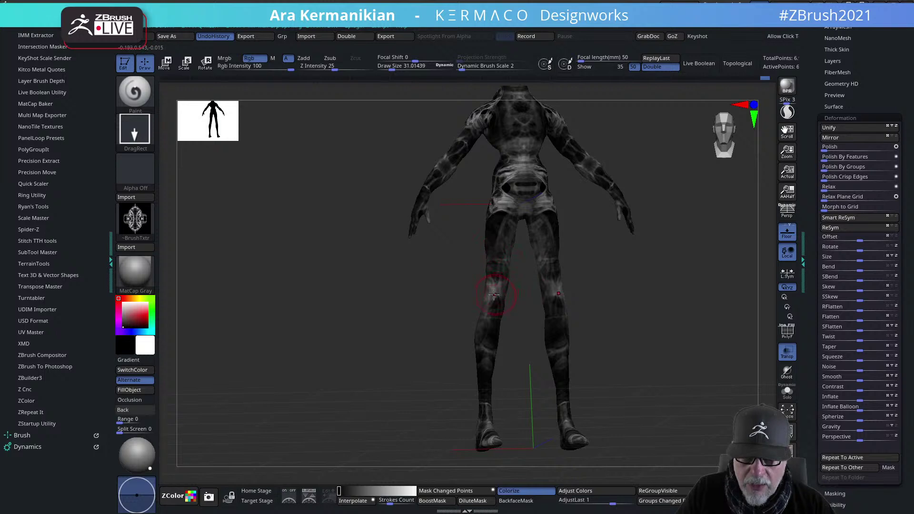
Undo the first small knee stamp, and stamp the cowzawa texture over the legs and both arms
drag(491, 317, 490, 332)
key(ctrl+z)
drag(560, 316, 567, 362)
mouse_move(676, 327)
shift+mouse_down()
mouse_move(627, 380)
mouse_move(686, 310)
mouse_move(626, 274)
shift+mouse_up()
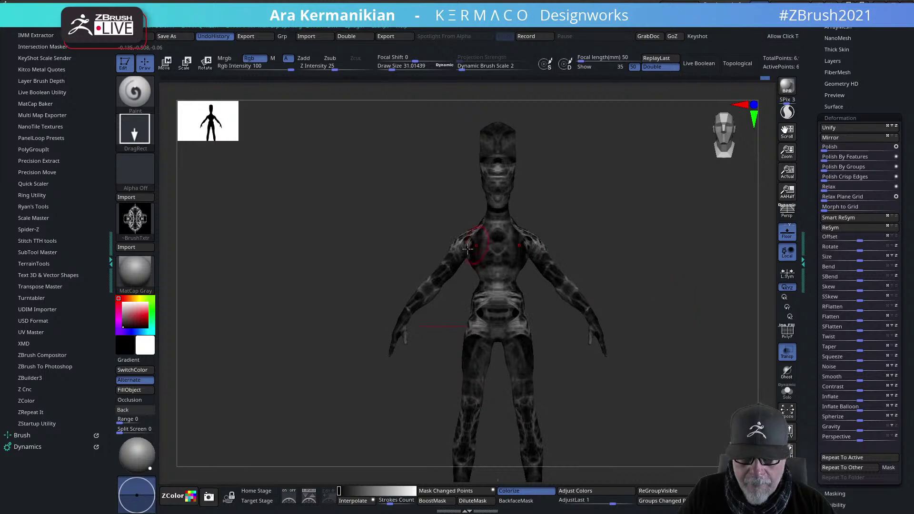
mouse_move(445, 271)
shift+mouse_down()
mouse_move(437, 265)
mouse_move(429, 291)
shift+mouse_up()
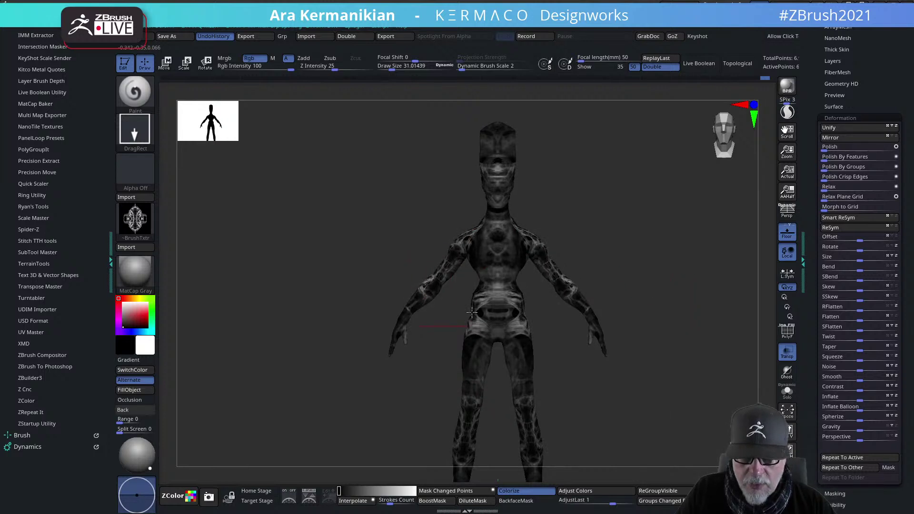
drag(583, 303, 608, 341)
drag(572, 287, 598, 316)
Stamp the cowzawa texture on the upper back and along the lower spine
alt+drag(652, 285, 267, 241)
mouse_move(507, 220)
mouse_down()
mouse_move(529, 264)
mouse_move(550, 264)
mouse_up()
mouse_move(495, 275)
mouse_down()
mouse_move(493, 286)
mouse_move(497, 253)
mouse_move(493, 293)
mouse_up()
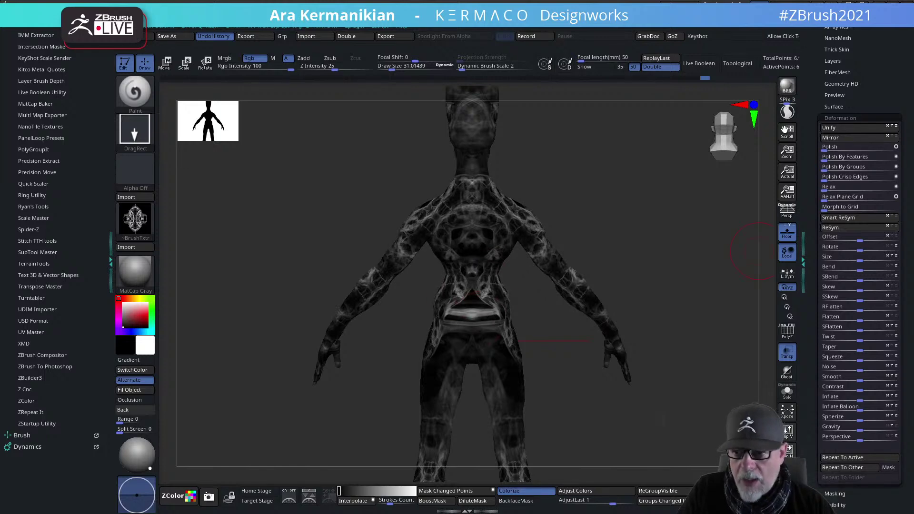
View the Llama ZSpheres model, switch to the Skin_Llama_ZSpheres mesh and turn it to a three-quarter view
drag(817, 100, 896, 185)
click(827, 159)
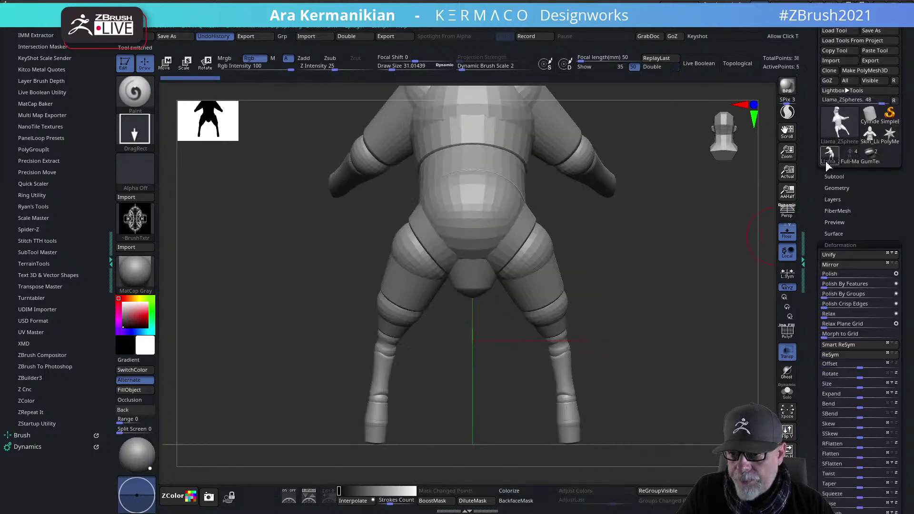
drag(714, 252, 595, 297)
click(871, 135)
drag(640, 256, 586, 253)
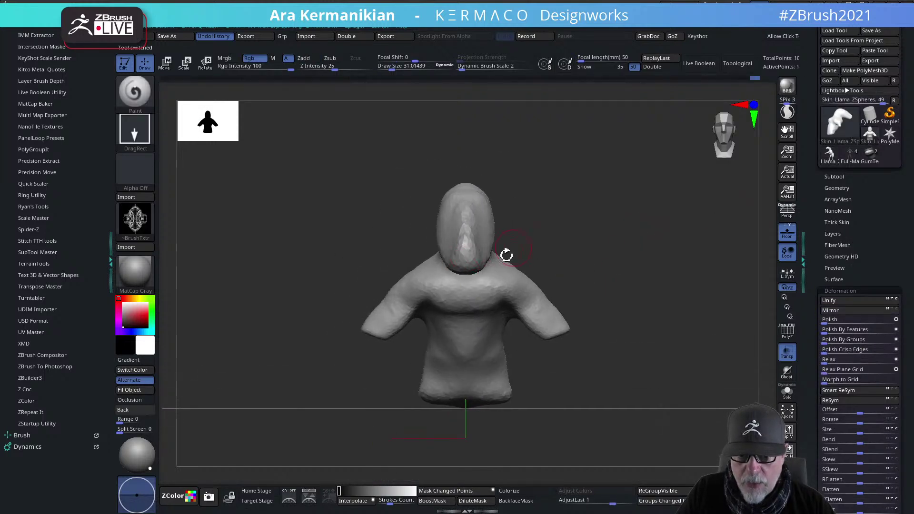
drag(571, 295, 455, 260)
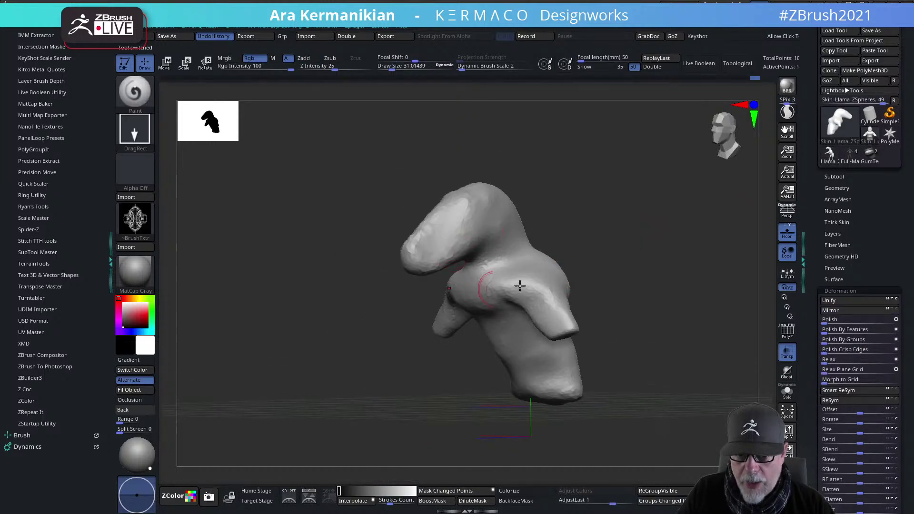
drag(567, 261, 539, 257)
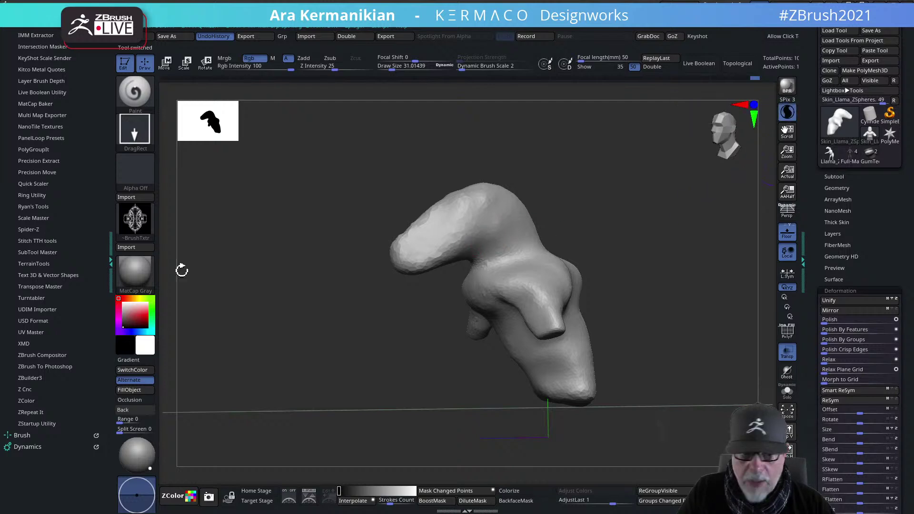
Select the ClayTubes brush and lay clay strokes over the neck base, upper chest and shoulders of the skin mesh
key(b)
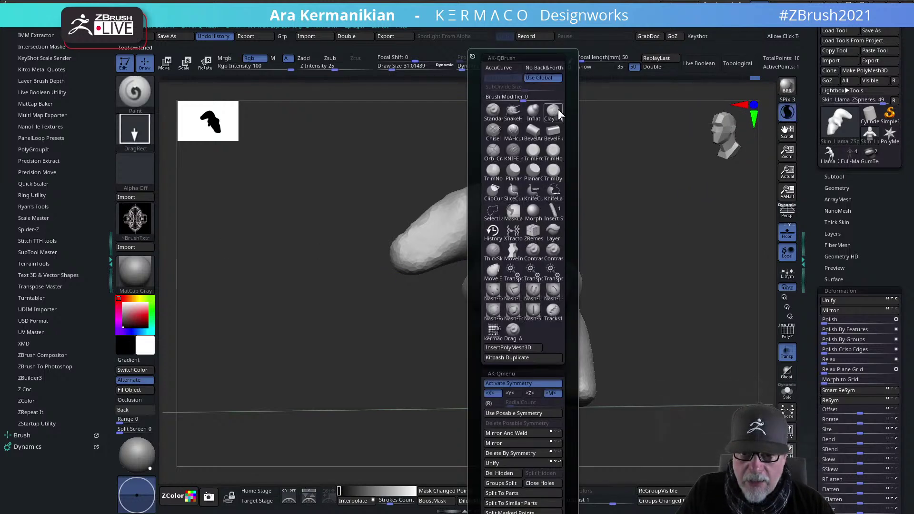
key(c)
key(t)
mouse_move(508, 316)
mouse_down()
mouse_move(500, 265)
mouse_move(490, 304)
mouse_move(505, 274)
mouse_up()
right_drag(504, 274, 584, 262)
drag(493, 279, 500, 267)
drag(643, 268, 618, 255)
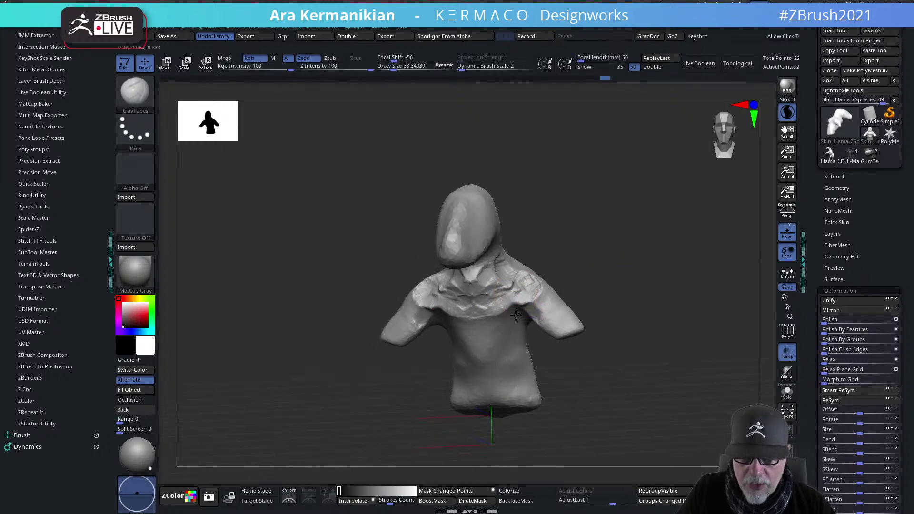
Add more clay strokes to the chest and smooth the collarbone area
drag(519, 324, 512, 305)
drag(641, 343, 601, 274)
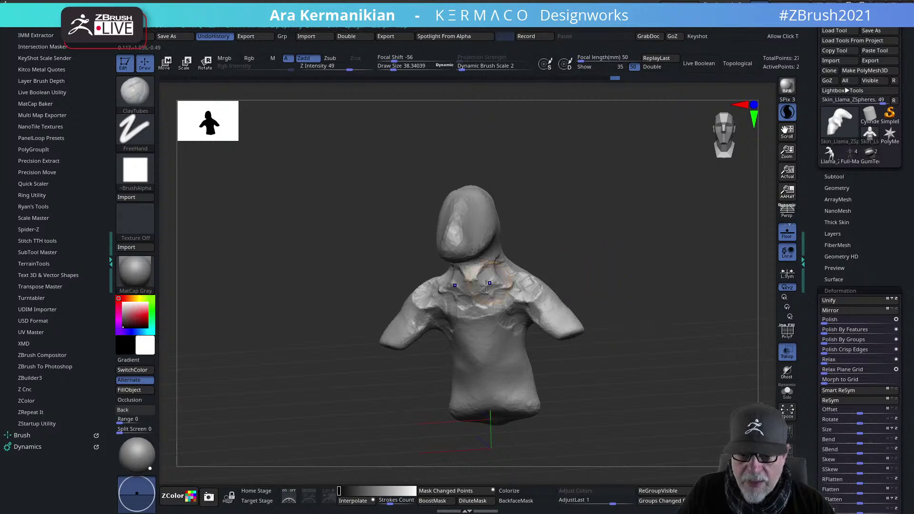
shift+drag(498, 276, 464, 291)
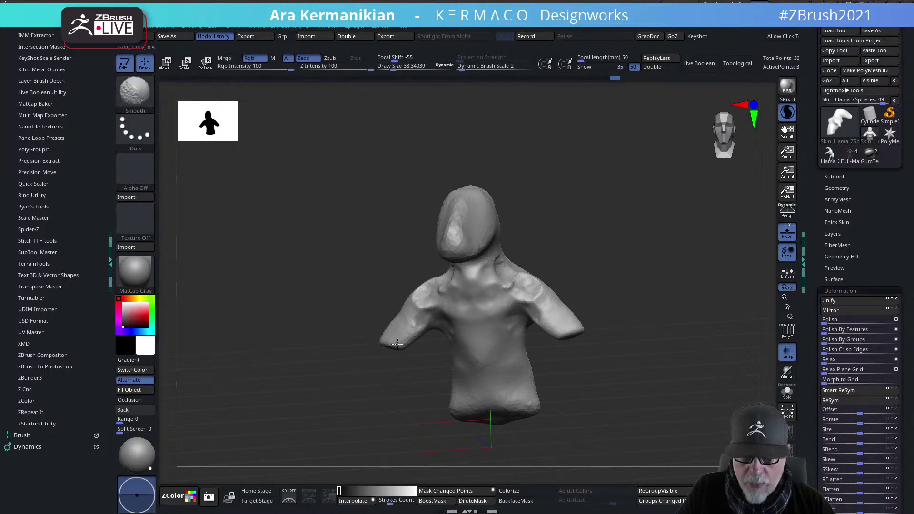
Try smoothing the arms and torso with a draw size of about 188.59
mouse_move(632, 360)
mouse_down()
mouse_move(566, 333)
mouse_move(583, 329)
mouse_move(548, 298)
mouse_up()
key(s)
click(644, 324)
key(s)
drag(641, 321, 672, 326)
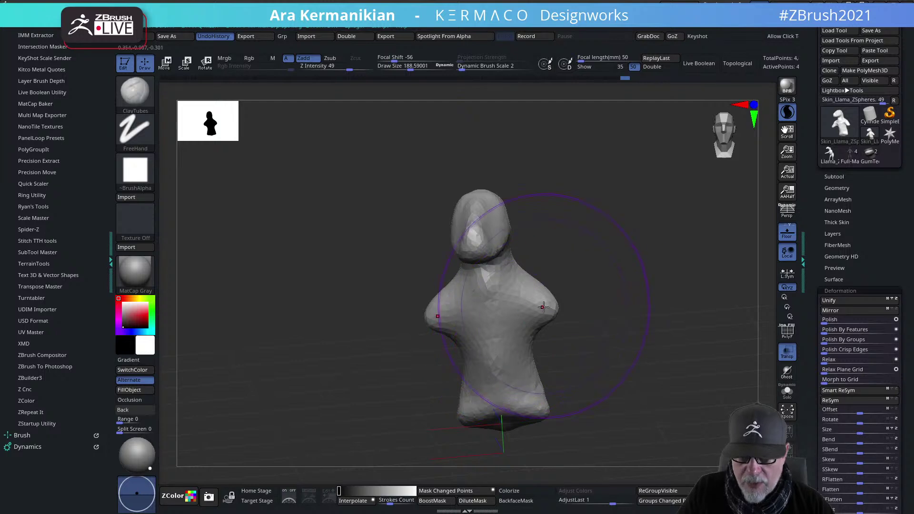
key(ctrl+z)
key(ctrl+z)
key(ctrl+z)
Try smoothing the arm stumps with the neck, chest and shoulders masked
mouse_move(436, 273)
ctrl+mouse_down()
mouse_move(504, 346)
mouse_move(526, 208)
ctrl+mouse_up()
mouse_move(582, 337)
shift+mouse_down()
mouse_move(571, 329)
mouse_move(578, 319)
mouse_move(588, 333)
shift+mouse_up()
key(ctrl+z)
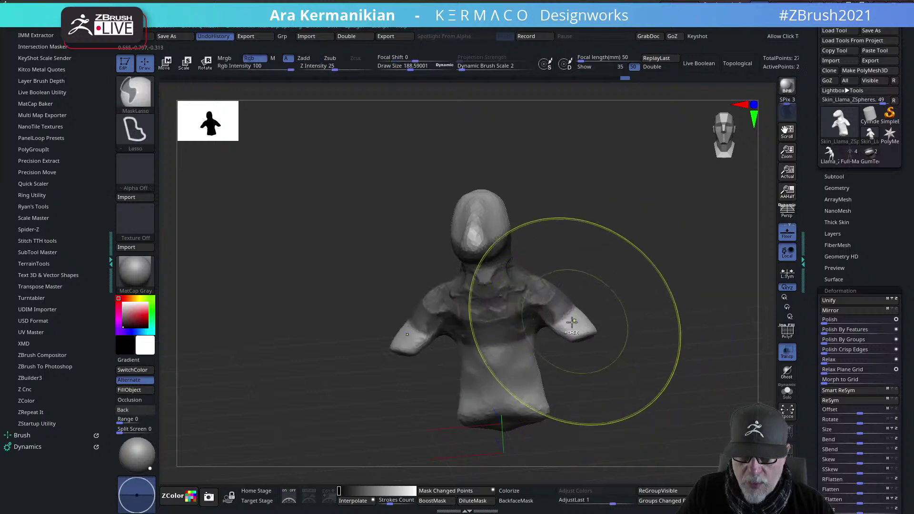
key(ctrl+z)
Mask the neck, chest and shoulders, smooth the arms into shorter stumps with a draw size of 90.91, and clear the mask
mouse_move(417, 265)
ctrl+mouse_down()
mouse_move(467, 349)
mouse_move(541, 327)
mouse_move(574, 267)
ctrl+mouse_up()
key(s)
mouse_move(580, 332)
shift+mouse_down()
mouse_move(568, 324)
mouse_move(561, 333)
mouse_move(580, 329)
shift+mouse_up()
ctrl+drag(618, 302, 634, 317)
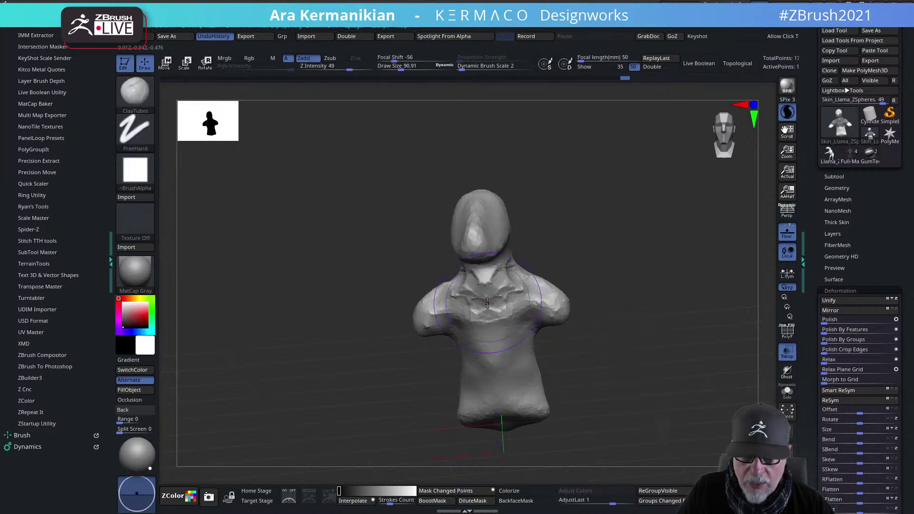
Build up broad ClayTubes bands from the shoulders down to a V shape on the chest
mouse_move(533, 290)
mouse_down()
mouse_move(520, 296)
mouse_move(520, 276)
mouse_up()
mouse_move(624, 288)
mouse_down()
mouse_move(538, 283)
mouse_move(557, 250)
mouse_move(582, 272)
mouse_move(571, 348)
mouse_move(584, 367)
mouse_up()
drag(683, 276, 729, 279)
drag(552, 276, 500, 343)
drag(614, 309, 667, 310)
drag(538, 277, 523, 307)
Hide the floor grid and frame the bust from the front
key(s)
drag(645, 269, 638, 273)
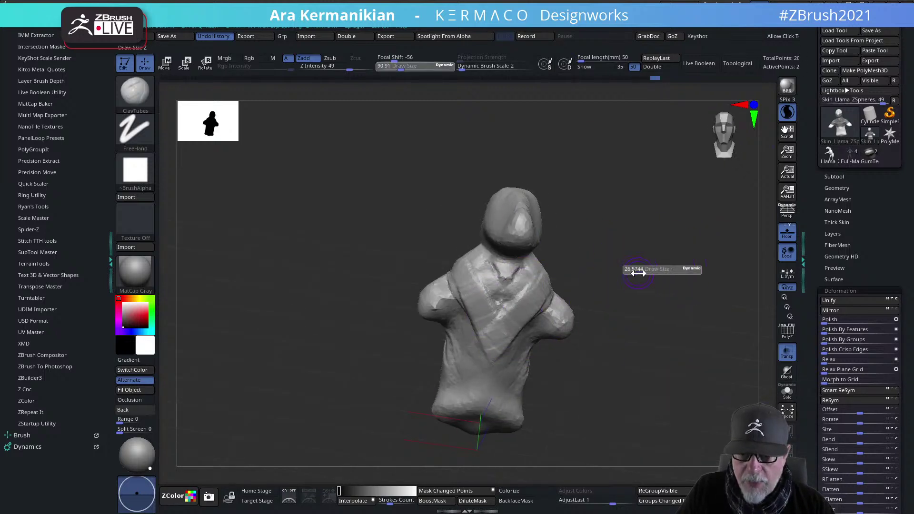
mouse_move(669, 243)
shift+mouse_down()
mouse_move(660, 278)
mouse_move(644, 272)
mouse_move(662, 275)
shift+mouse_up()
click(788, 233)
key(s)
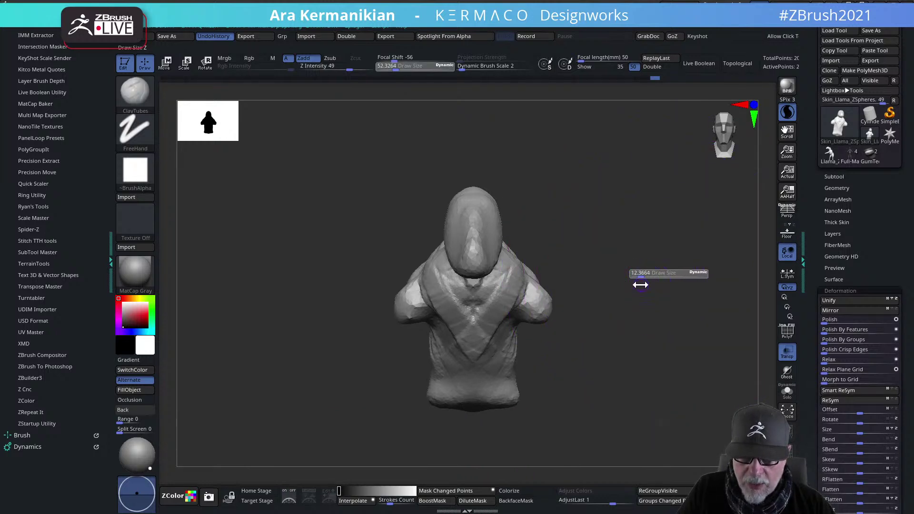
mouse_move(653, 274)
alt+mouse_down()
mouse_move(612, 277)
mouse_move(610, 315)
alt+mouse_up()
Set the draw size to about 31.01, then build up and smooth the upper chest and collarbone area
key(s)
drag(469, 307, 453, 306)
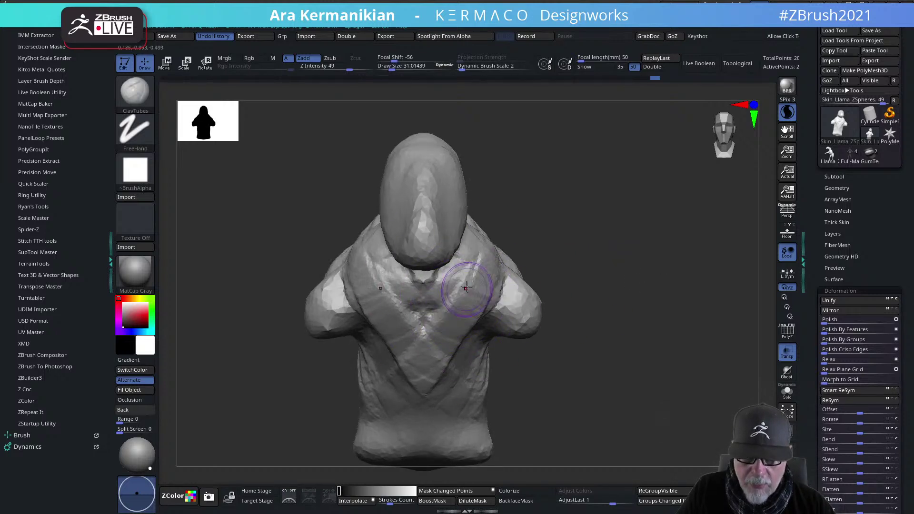
key(shift)
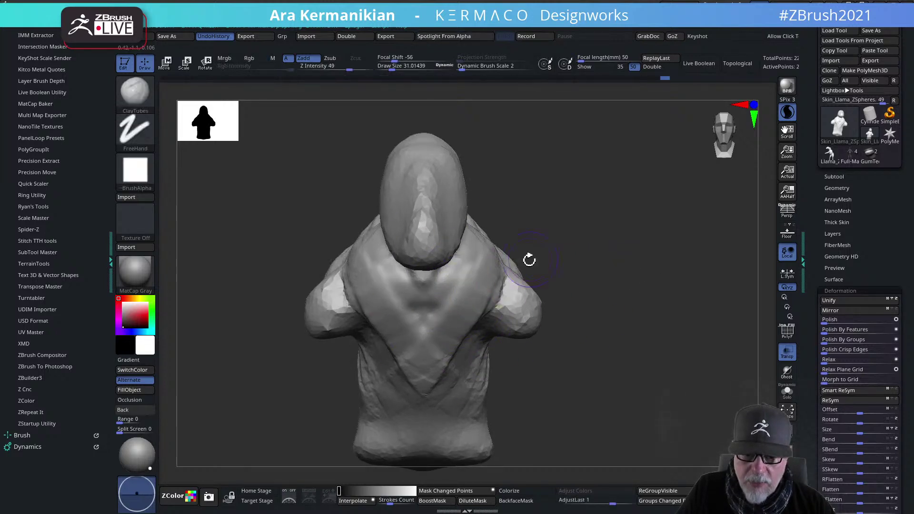
drag(535, 255, 500, 295)
key(shift)
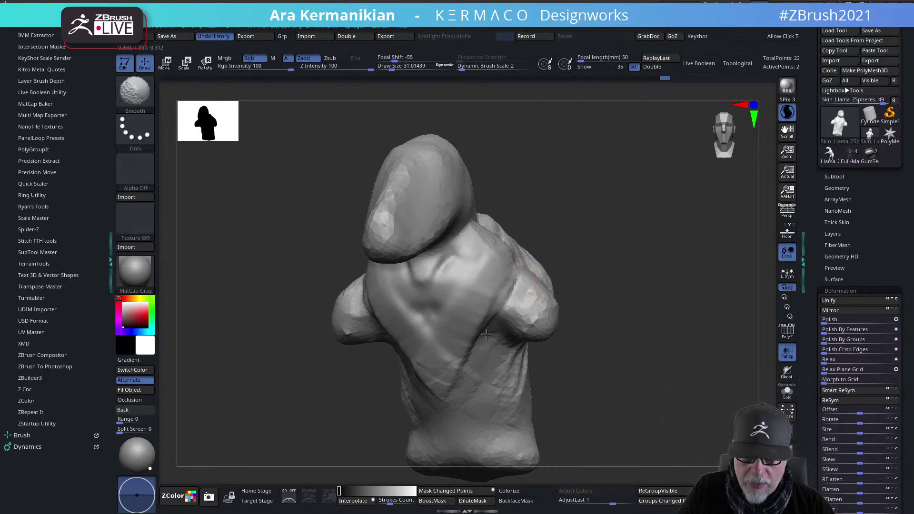
Smooth the arm stumps and the lower point of the chest band
mouse_move(659, 308)
alt+mouse_down()
mouse_move(641, 310)
mouse_move(672, 304)
mouse_move(662, 276)
mouse_move(691, 277)
alt+mouse_up()
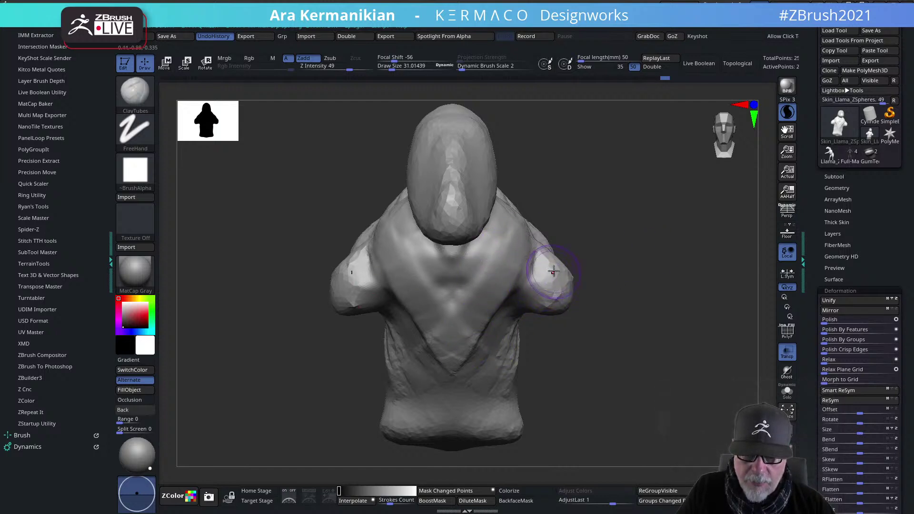
key(shift)
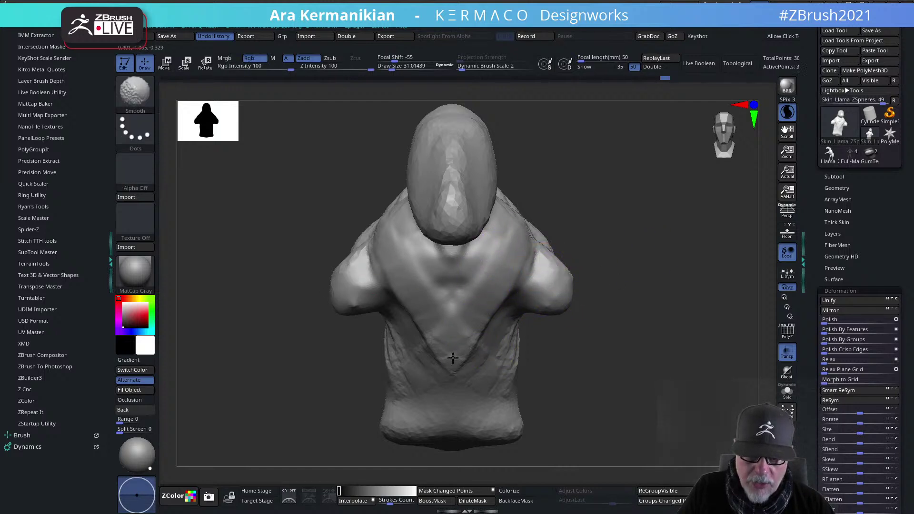
shift+drag(451, 374, 392, 358)
Collapse the Light and Zplugin settings and open the brush's Sculptris Pro settings
mouse_move(93, 187)
mouse_down()
mouse_move(65, 219)
mouse_move(78, 335)
mouse_up()
mouse_move(84, 162)
mouse_down()
mouse_move(72, 218)
mouse_move(95, 188)
mouse_move(86, 147)
mouse_up()
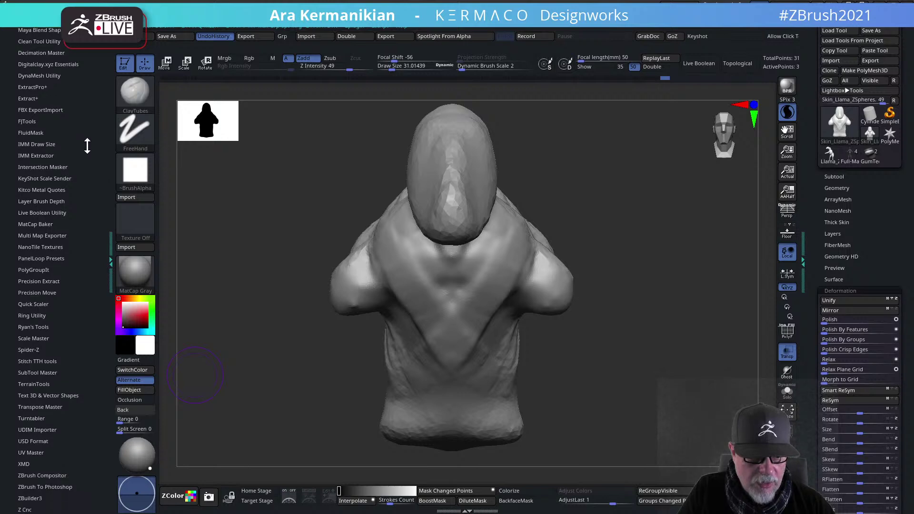
drag(89, 246, 90, 226)
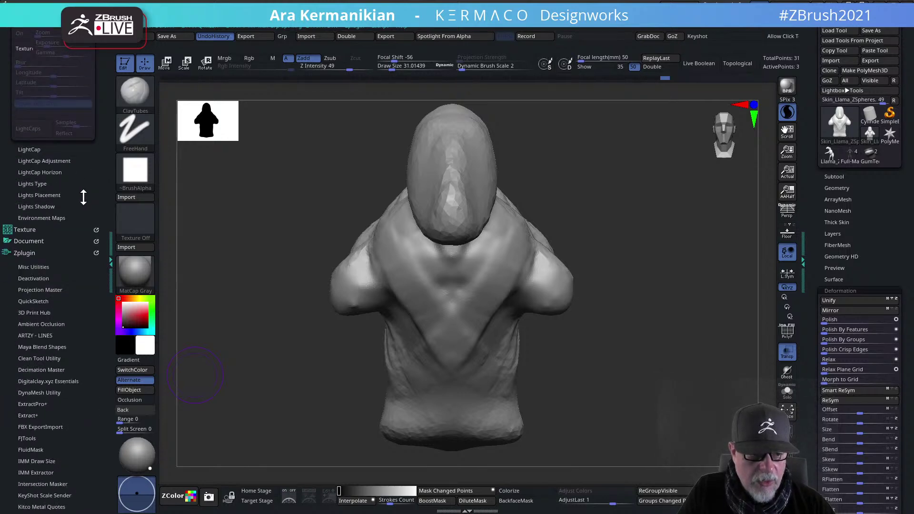
drag(80, 193, 66, 365)
click(22, 73)
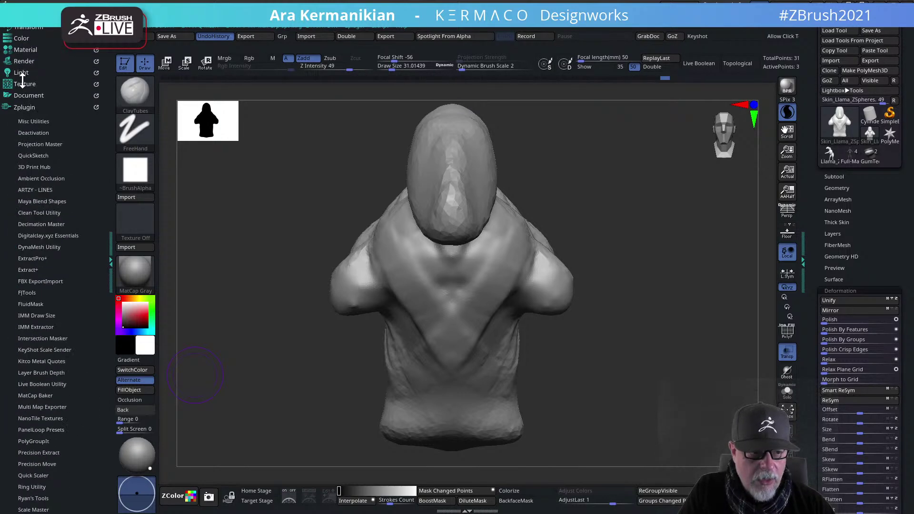
click(29, 108)
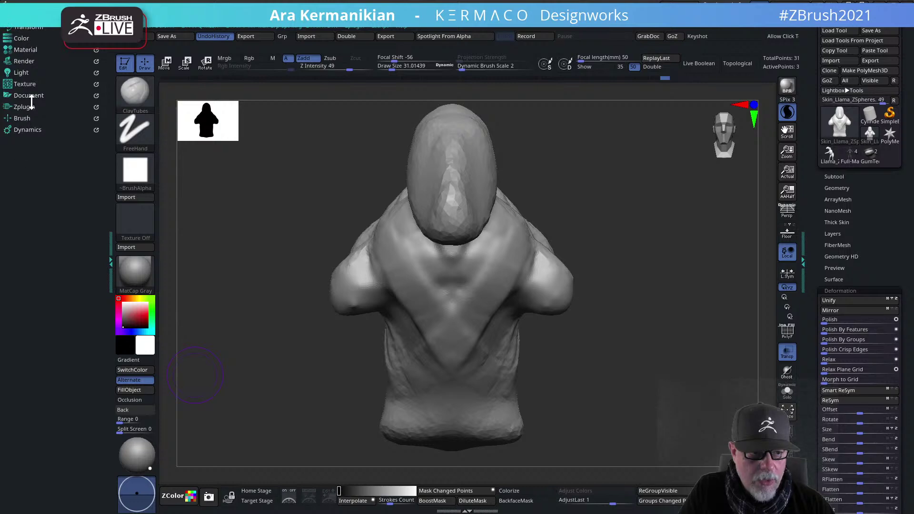
click(22, 119)
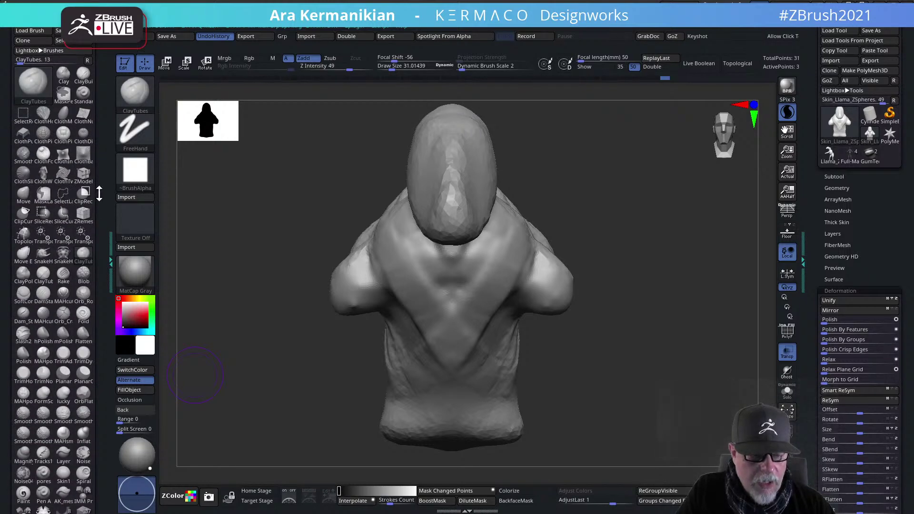
drag(98, 242, 113, 124)
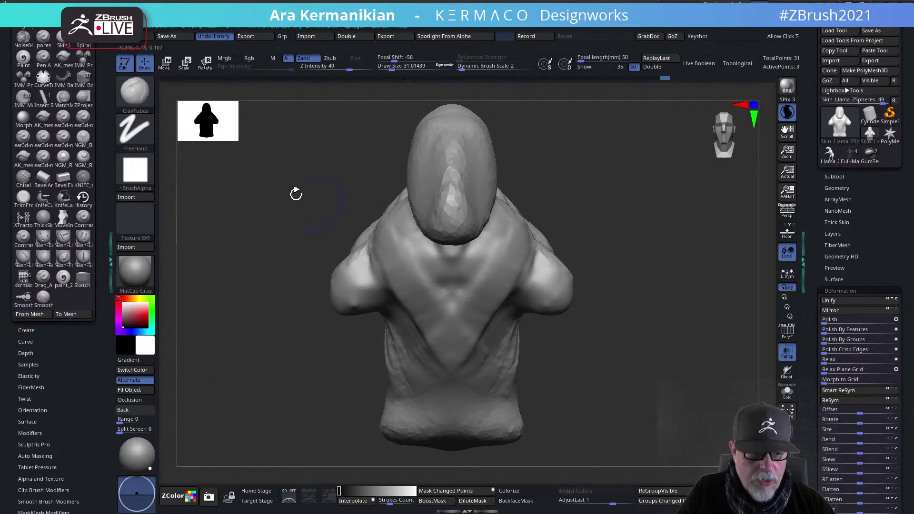
drag(78, 432, 76, 341)
click(42, 353)
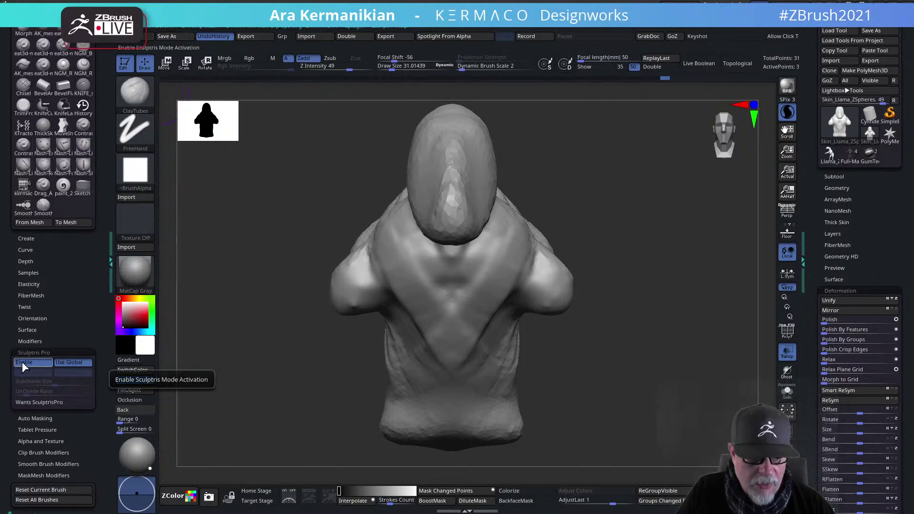
Turn off Use Global for Sculptris Pro, keep it enabled for the brush, and disable Adaptive Size
click(69, 364)
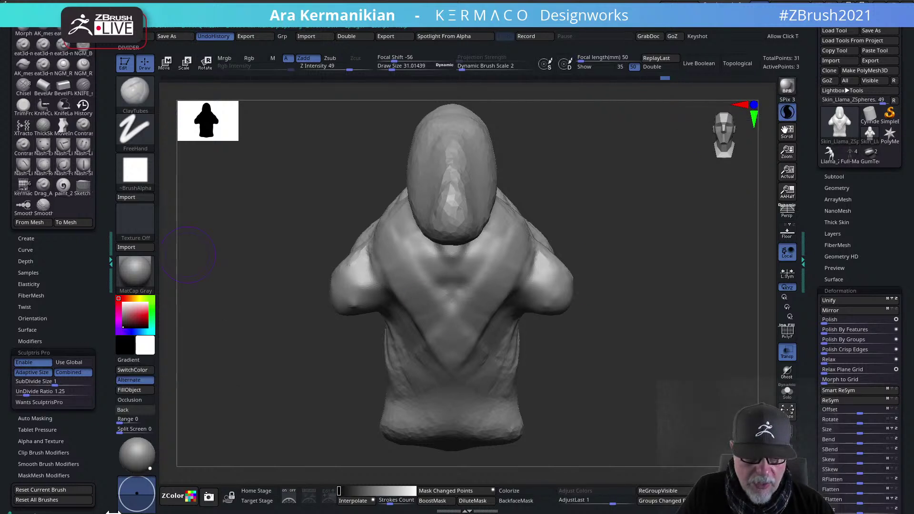
click(30, 363)
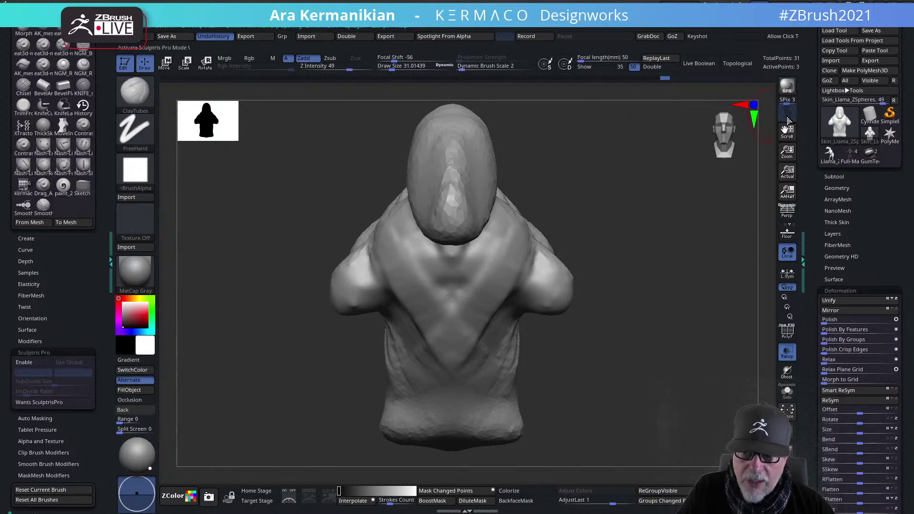
click(29, 362)
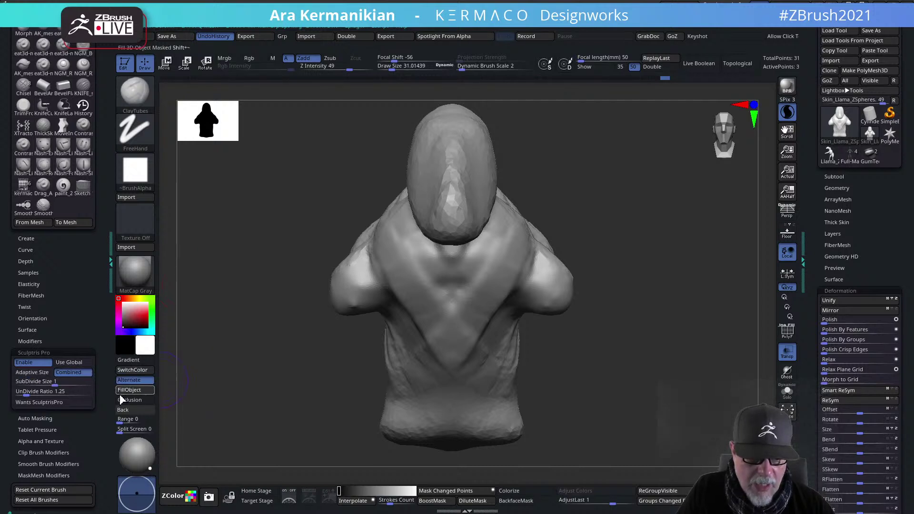
Test ClayTubes strokes on the upper chest with a draw size down to about 12.37, and undo them
mouse_move(530, 285)
mouse_down()
mouse_move(512, 247)
mouse_move(536, 258)
mouse_move(511, 264)
mouse_move(505, 252)
mouse_move(515, 262)
mouse_up()
key(s)
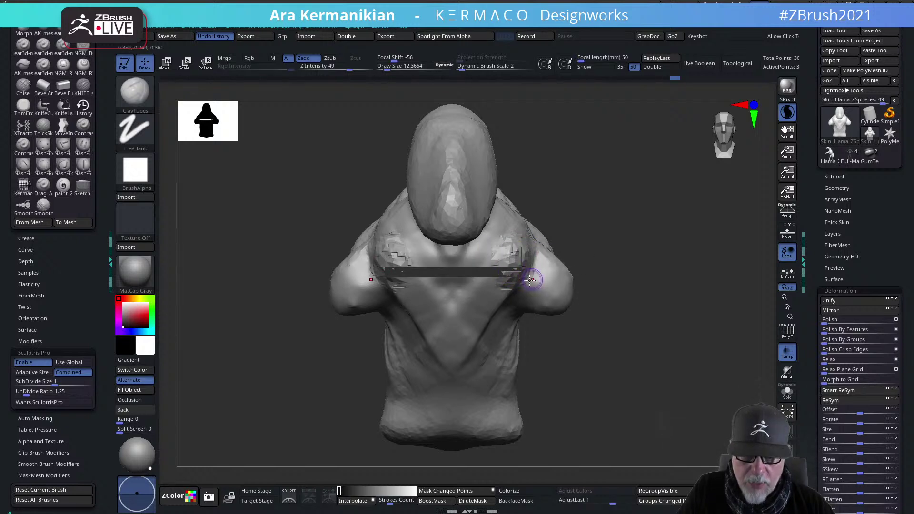
key(ctrl+z)
key(ctrl+z)
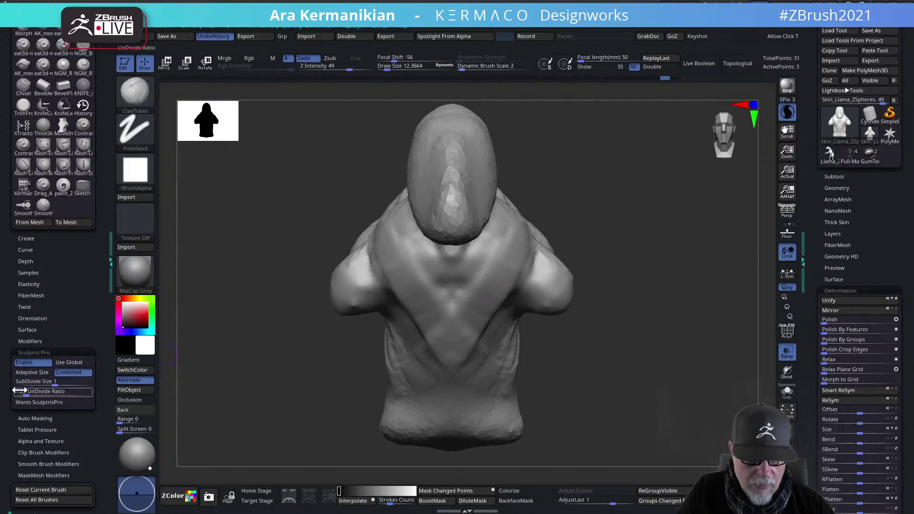
Test chest strokes with a very low and a higher SubDivide Size, and undo them
drag(60, 383, 27, 384)
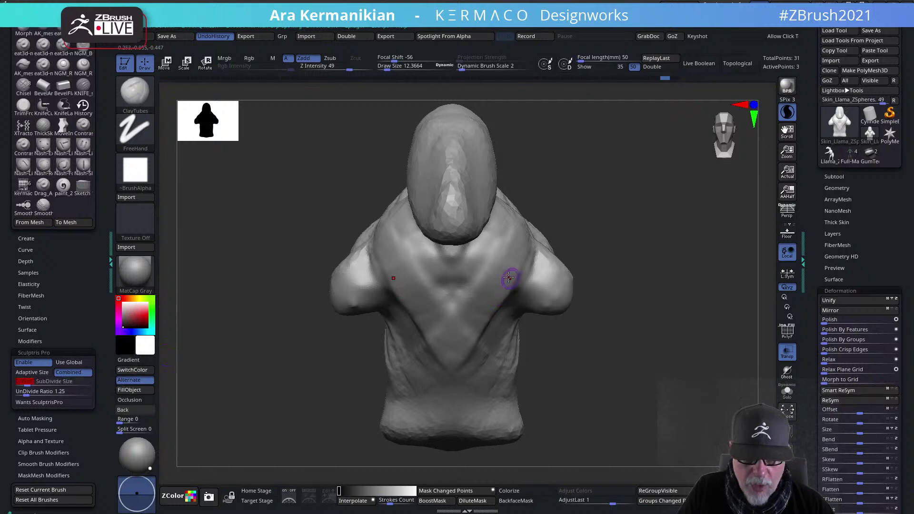
drag(484, 267, 510, 261)
drag(45, 382, 70, 383)
mouse_move(491, 270)
mouse_down()
mouse_move(517, 250)
mouse_move(490, 271)
mouse_up()
key(ctrl+z)
key(ctrl+z)
Set the SubDivide Size to 0.09294 and sculpt detailed patches on both sides of the upper chest
drag(48, 382, 53, 386)
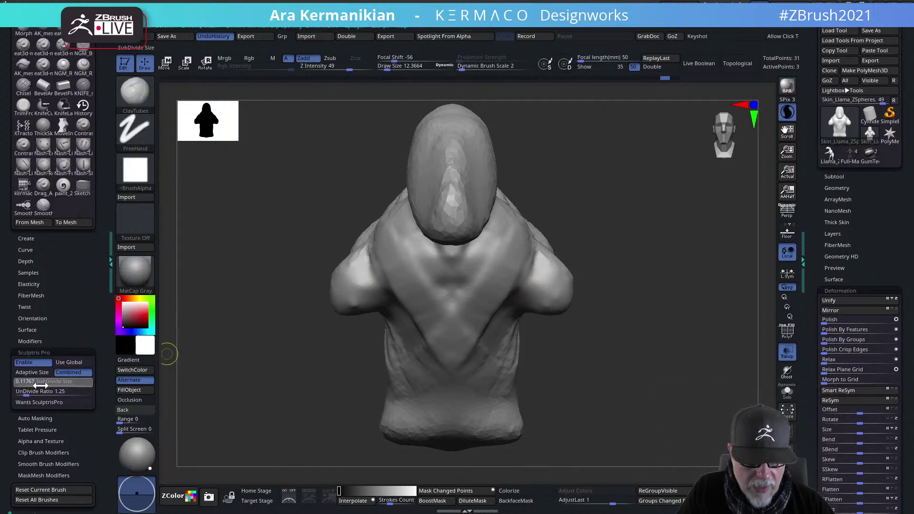
drag(35, 386, 35, 387)
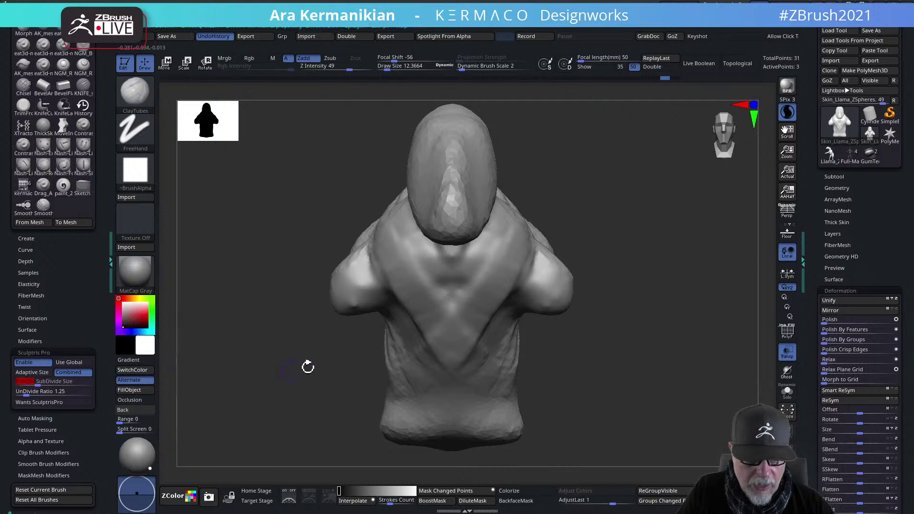
key(s)
mouse_move(485, 289)
mouse_down()
mouse_move(505, 284)
mouse_move(519, 243)
mouse_move(520, 265)
mouse_up()
Enlarge the brush and build up broad patches on the sides of the head
key(s)
drag(487, 298, 502, 300)
mouse_move(486, 153)
mouse_down()
mouse_move(468, 179)
mouse_move(496, 220)
mouse_up()
key(ctrl+z)
mouse_move(590, 202)
mouse_down()
mouse_move(500, 191)
mouse_move(536, 184)
mouse_move(538, 174)
mouse_move(505, 191)
mouse_move(508, 212)
mouse_up()
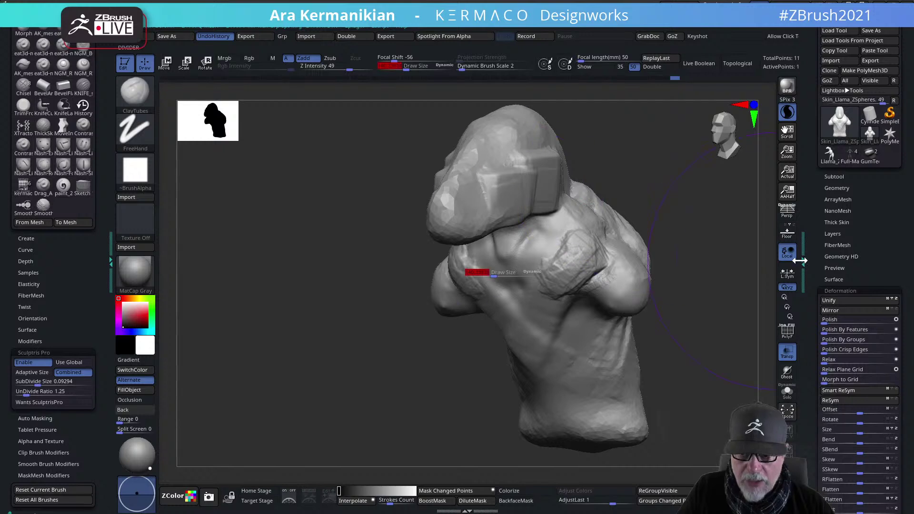
Display the polygon wireframe and sculpt the side of the snout with a smaller brush
click(787, 330)
drag(672, 311, 516, 220)
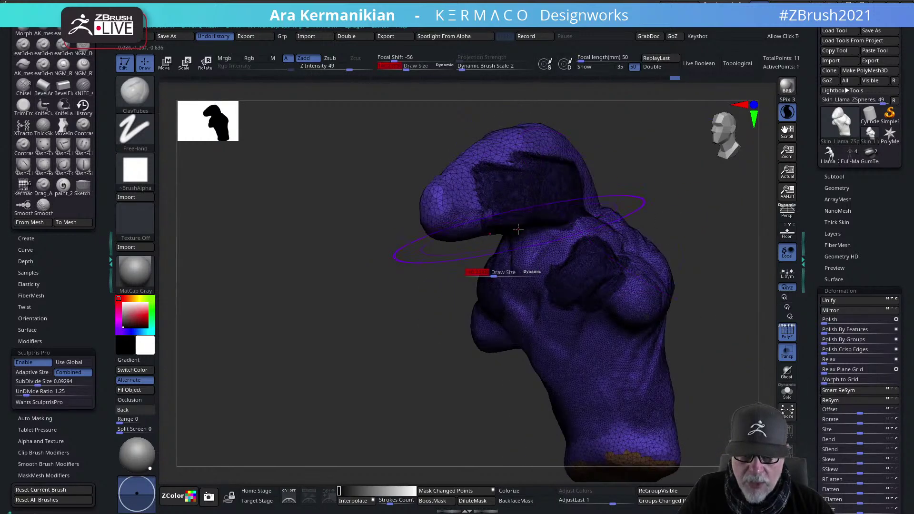
drag(491, 274, 475, 275)
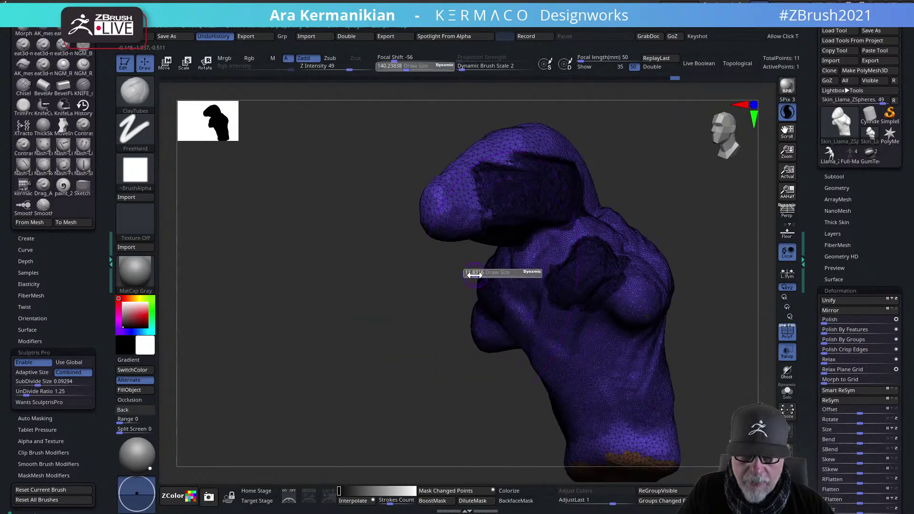
drag(479, 189, 469, 223)
Set the draw size to about 94.95 and build up the side of the lower torso
key(s)
drag(536, 287, 547, 287)
mouse_move(596, 382)
mouse_down()
mouse_move(611, 390)
mouse_move(618, 347)
mouse_up()
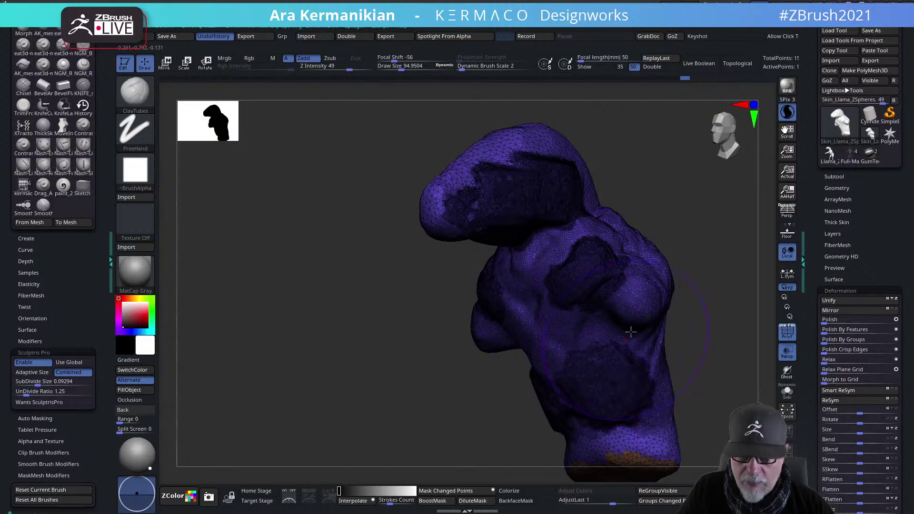
Set the draw size to about 35.81 and switch to the Full-Male-Body topology tool
mouse_move(697, 229)
alt+mouse_down()
mouse_move(674, 233)
mouse_move(622, 210)
mouse_move(662, 241)
mouse_move(636, 278)
mouse_move(652, 284)
alt+mouse_up()
key(s)
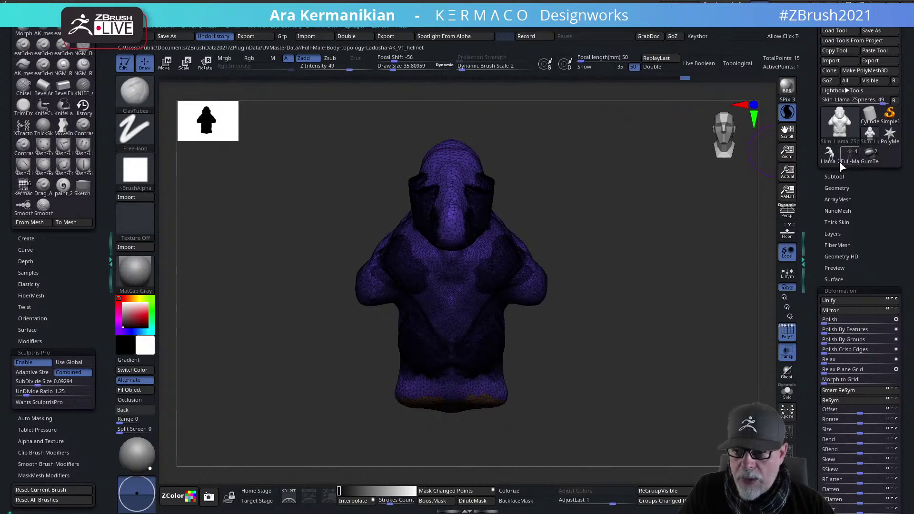
click(850, 157)
alt+drag(630, 242, 621, 244)
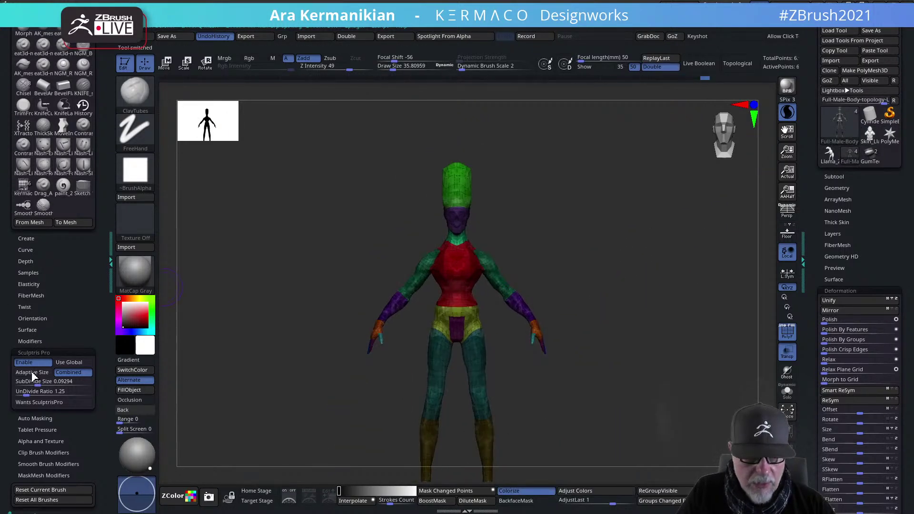
Turn off Sculptris Pro mode and hide the polygon wireframe with its polygroup colours
click(786, 114)
alt+drag(630, 305, 615, 270)
click(788, 332)
alt+drag(636, 348, 660, 338)
Switch to the Paint brush with the DragRect stroke and stamp its texture across the front of the hips
alt+drag(674, 300, 205, 183)
right_click(451, 227)
click(406, 189)
alt+drag(600, 294, 619, 284)
mouse_move(555, 286)
mouse_down()
mouse_move(588, 286)
mouse_move(539, 265)
mouse_move(495, 296)
mouse_up()
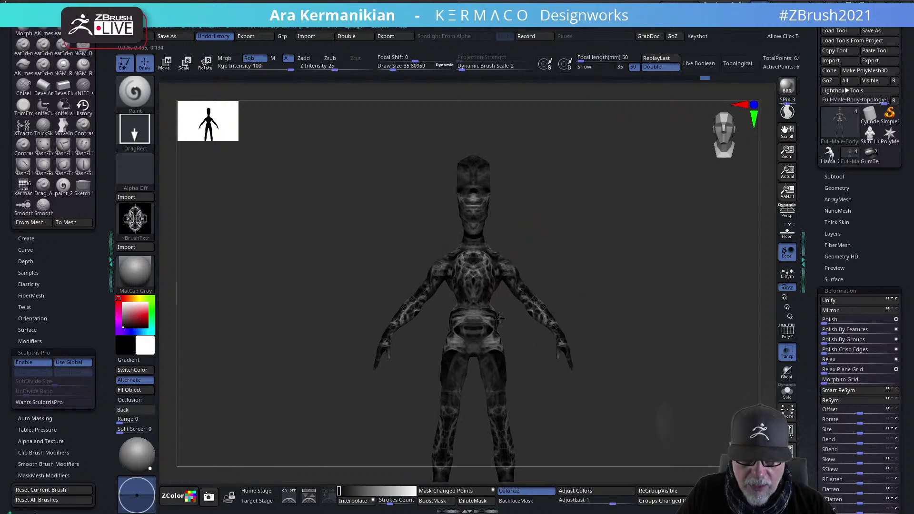
alt+drag(596, 300, 639, 272)
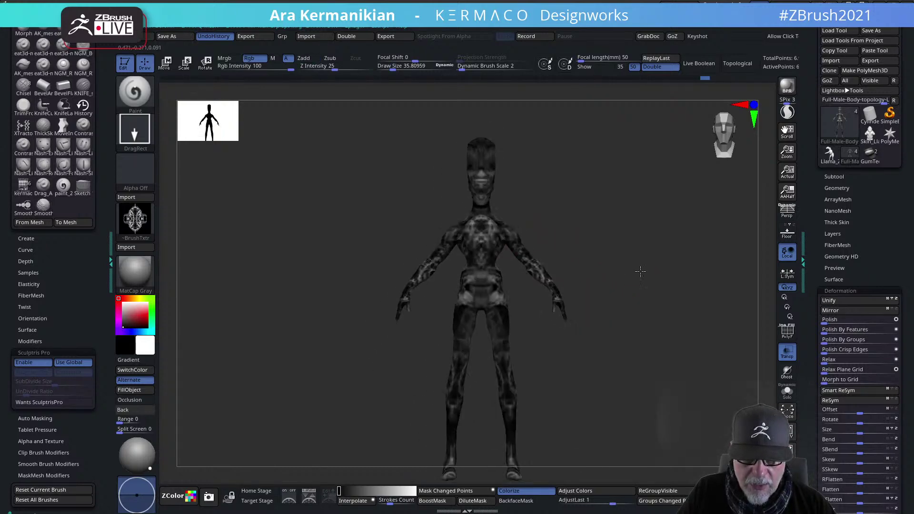
Choose the 30084328_1612 texture for the Paint brush and stamp it over the torso and upper arms
click(136, 220)
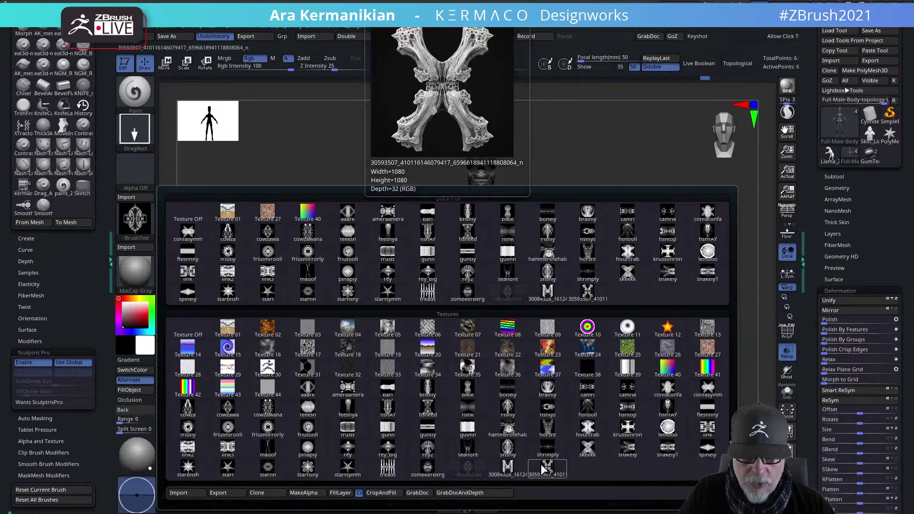
click(507, 468)
drag(515, 240, 557, 306)
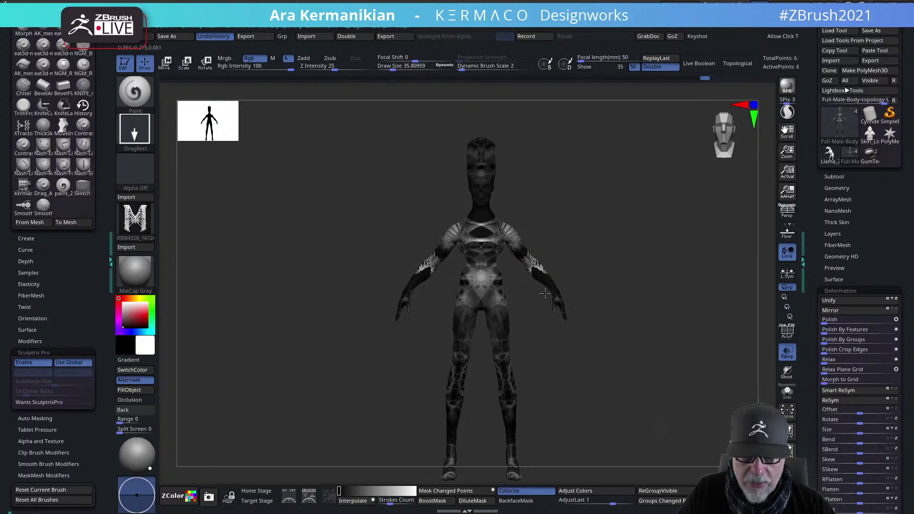
key(ctrl+z)
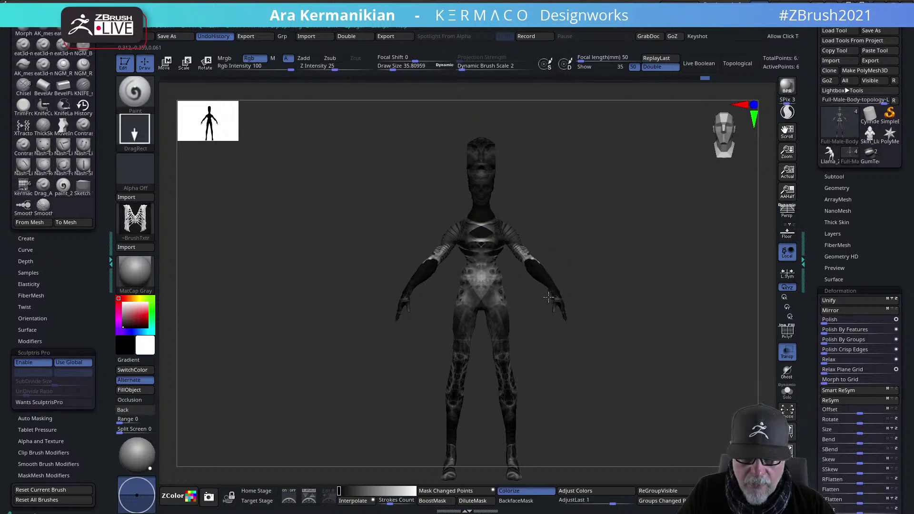
key(ctrl)
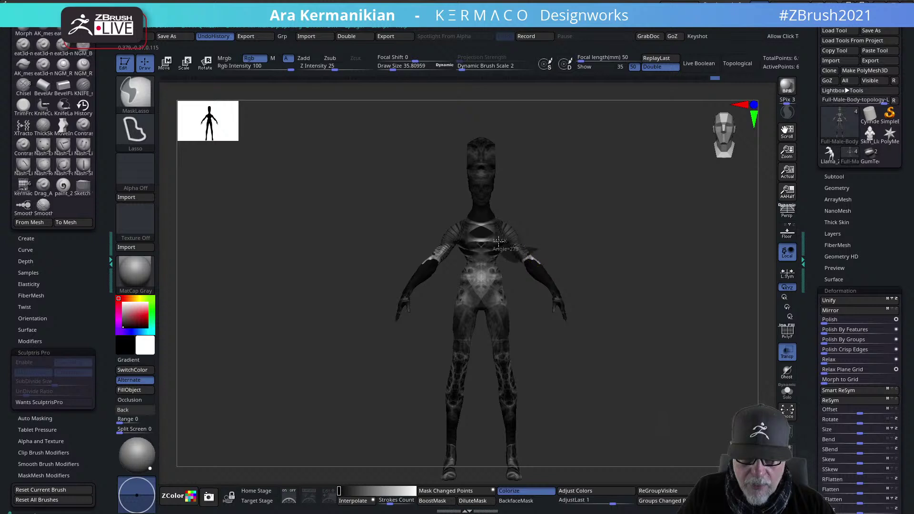
Stamp the rib-like texture over the hips, forearms, thighs, lower legs and feet
mouse_move(604, 244)
alt+mouse_down()
mouse_move(604, 229)
mouse_move(601, 267)
alt+mouse_up()
drag(467, 264, 456, 289)
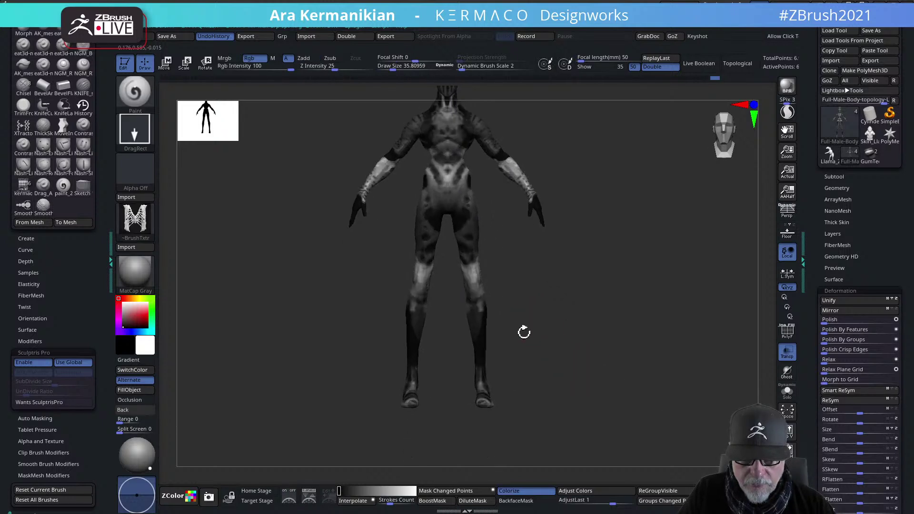
drag(612, 382, 471, 376)
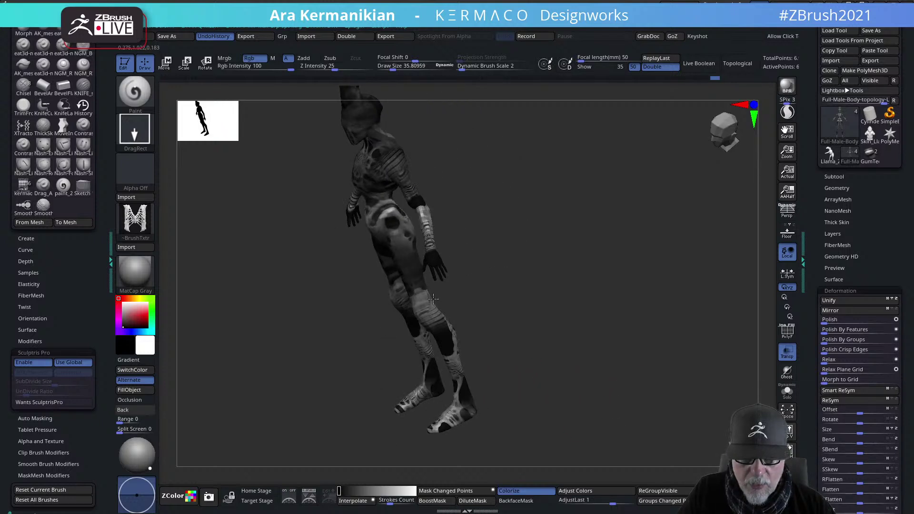
mouse_move(508, 288)
shift+mouse_down()
mouse_move(705, 263)
mouse_move(657, 369)
shift+mouse_up()
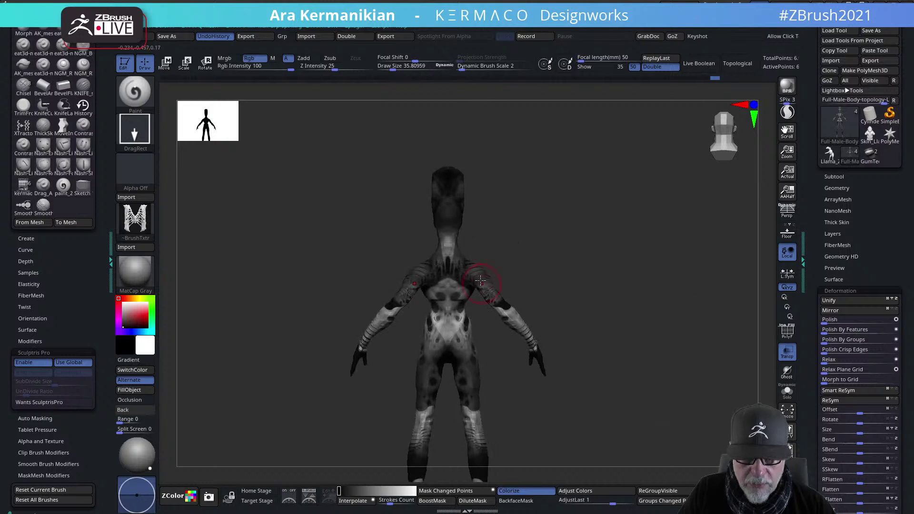
Stamp the rib-like texture over the back of the body and the front of the neck and head
drag(452, 207, 659, 418)
mouse_move(667, 267)
shift+mouse_down()
mouse_move(608, 254)
mouse_move(571, 258)
shift+mouse_up()
mouse_move(452, 192)
mouse_down()
mouse_move(451, 229)
mouse_move(416, 248)
mouse_move(500, 241)
mouse_move(470, 199)
mouse_move(496, 191)
mouse_up()
key(ctrl+z)
ctrl+right_drag(592, 202, 721, 320)
drag(516, 287, 716, 280)
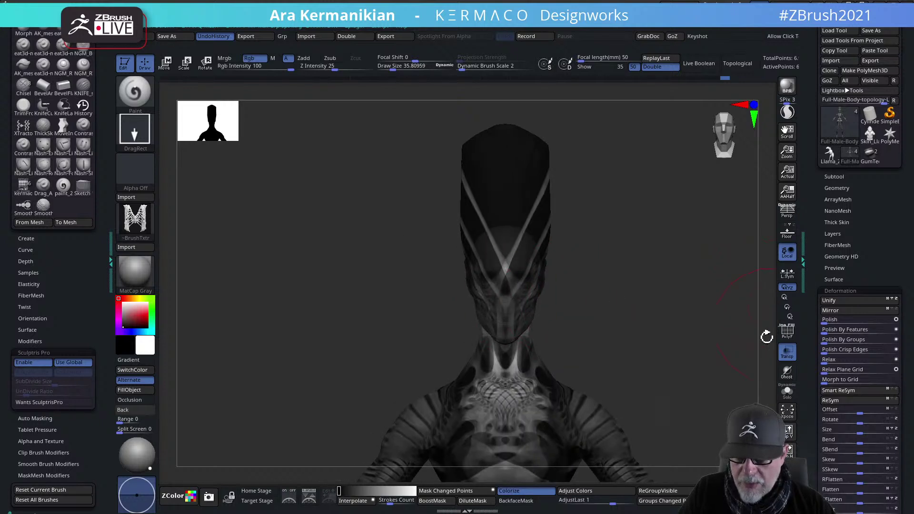
Toggle Ghost transparency and try stamping the rib-like texture over the front of the face
click(788, 373)
alt+drag(672, 339, 643, 324)
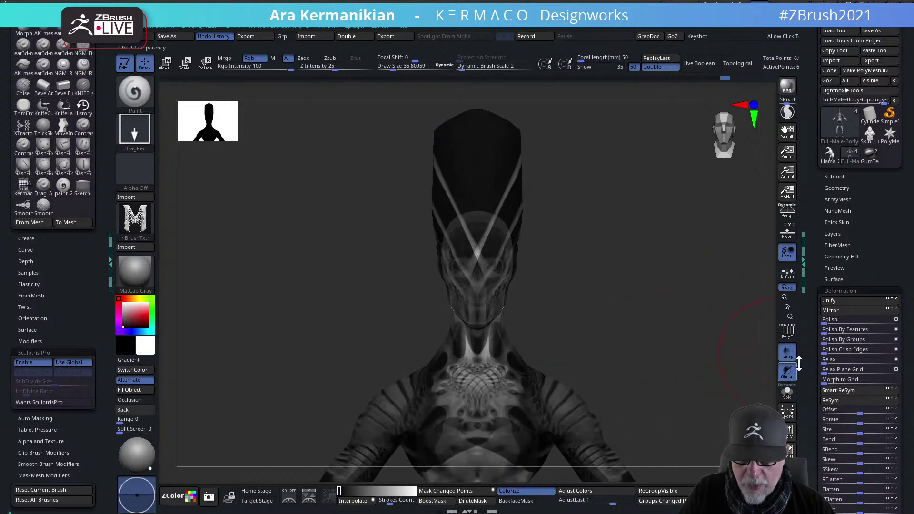
click(789, 374)
mouse_move(490, 259)
mouse_down()
mouse_move(498, 284)
mouse_move(428, 334)
mouse_up()
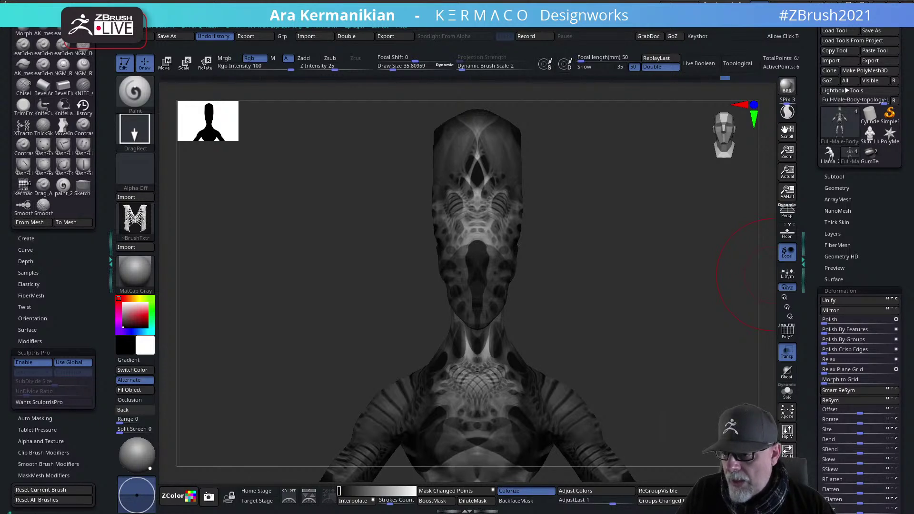
alt+drag(718, 312, 731, 345)
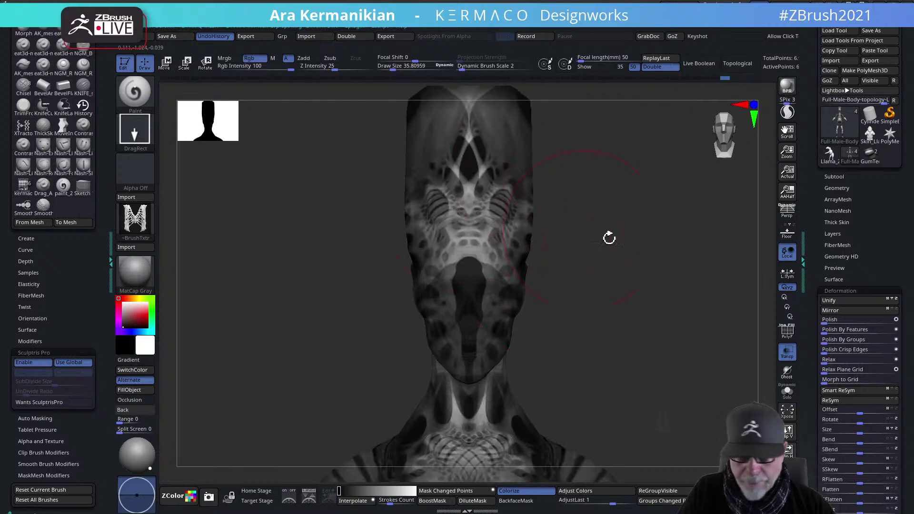
alt+drag(640, 236, 631, 270)
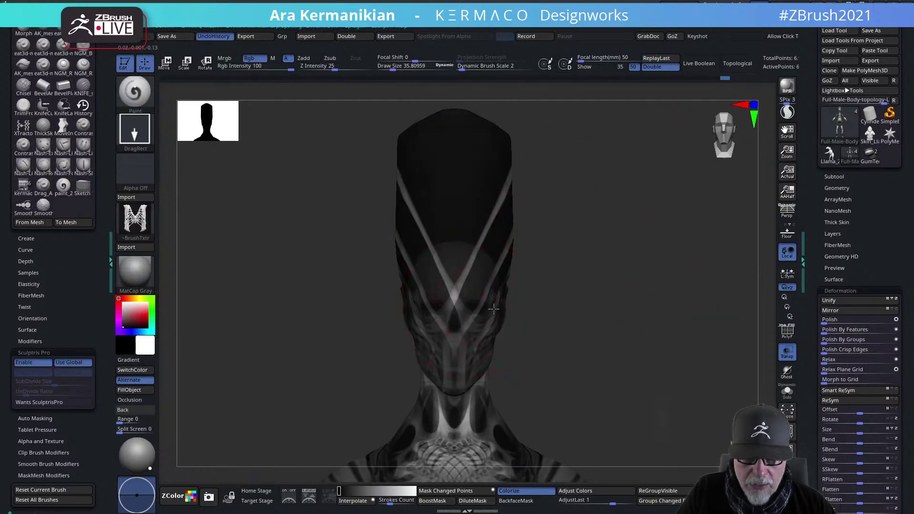
Stamp the rib-like texture onto the sides of the head in profile view
drag(520, 313, 471, 296)
key(ctrl+z)
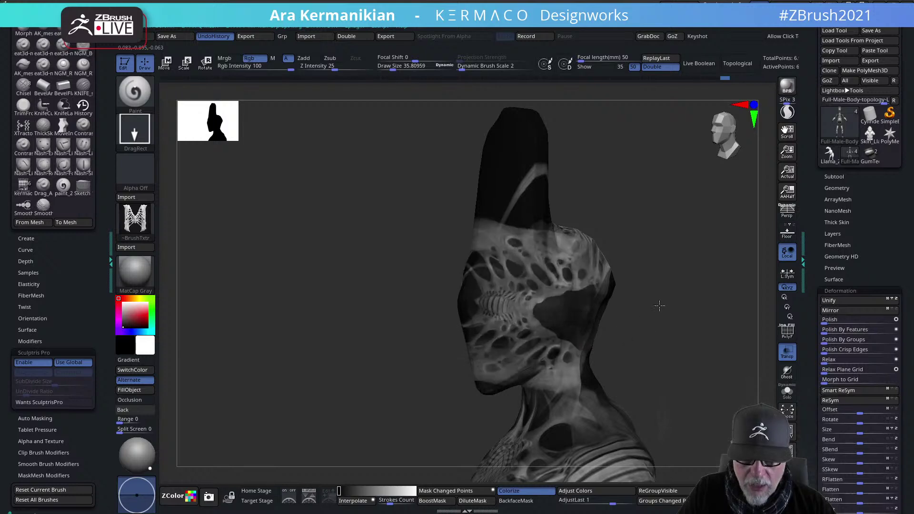
mouse_move(664, 260)
mouse_down()
mouse_move(701, 272)
mouse_move(694, 290)
mouse_move(664, 270)
mouse_move(618, 291)
mouse_move(592, 267)
mouse_move(580, 286)
mouse_move(578, 276)
mouse_move(497, 242)
mouse_up()
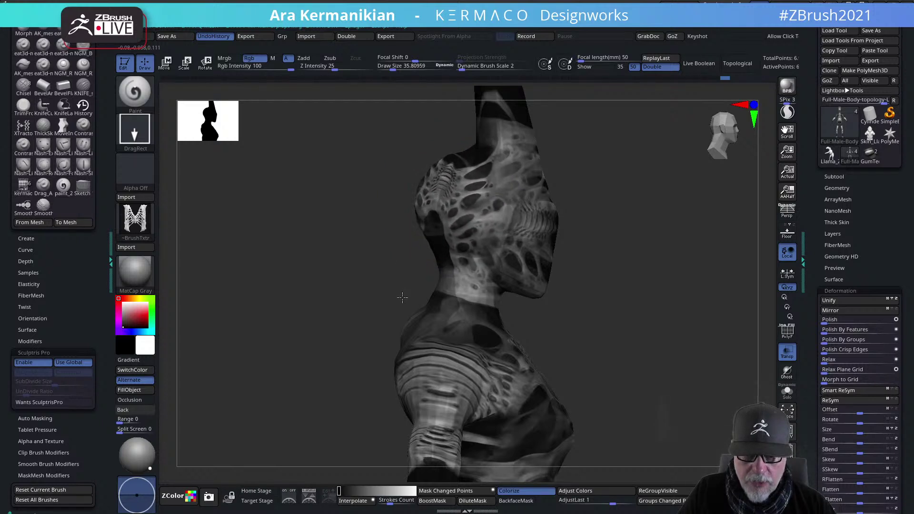
drag(434, 309, 505, 223)
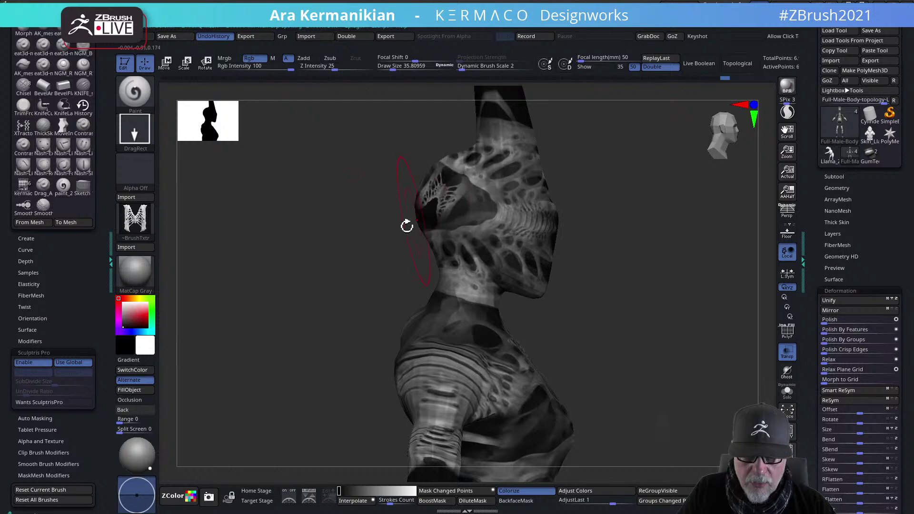
Choose the 30593507_4101 texture and stamp it onto the back of the head and the face
click(136, 219)
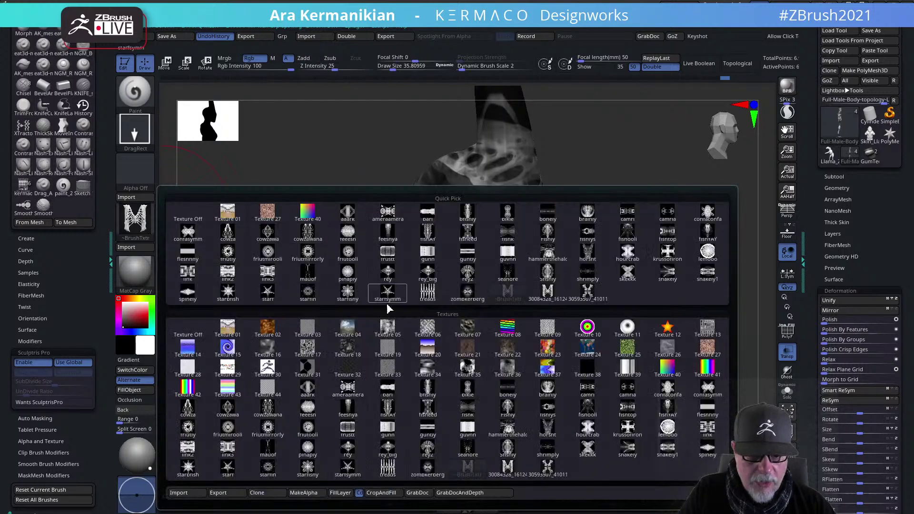
click(548, 467)
drag(653, 298, 471, 230)
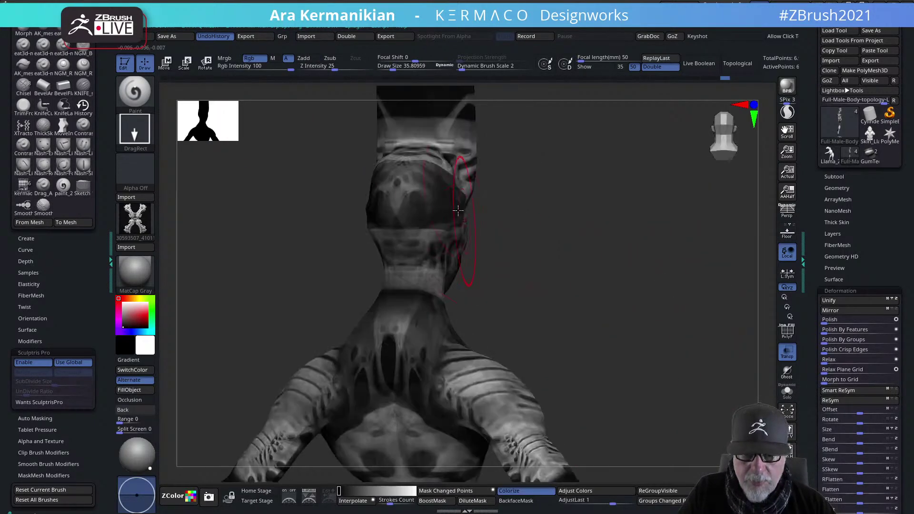
drag(435, 200, 408, 311)
mouse_move(606, 292)
mouse_down()
mouse_move(664, 245)
mouse_move(630, 231)
mouse_move(626, 292)
mouse_up()
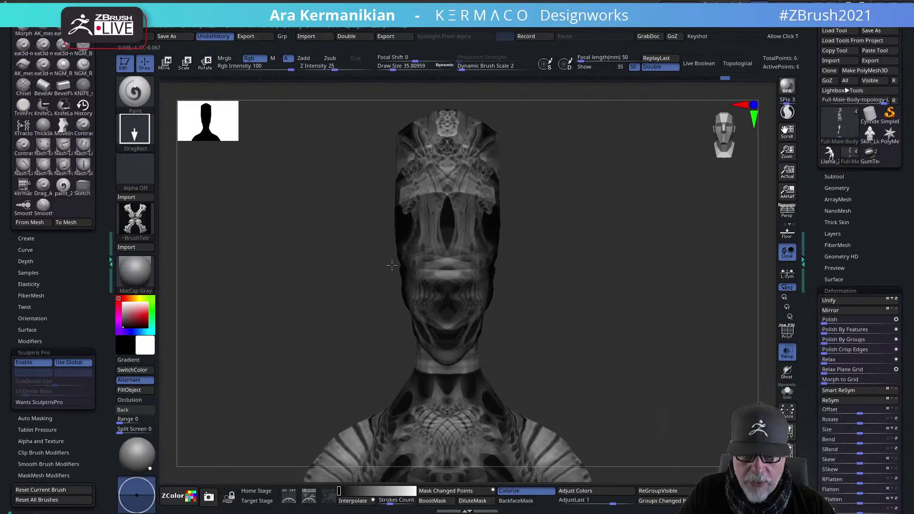
mouse_move(370, 286)
mouse_down()
mouse_move(388, 287)
mouse_move(375, 300)
mouse_up()
Try stamping the 30593507_4101 texture over the upper thighs and clear the mask
drag(588, 327, 439, 367)
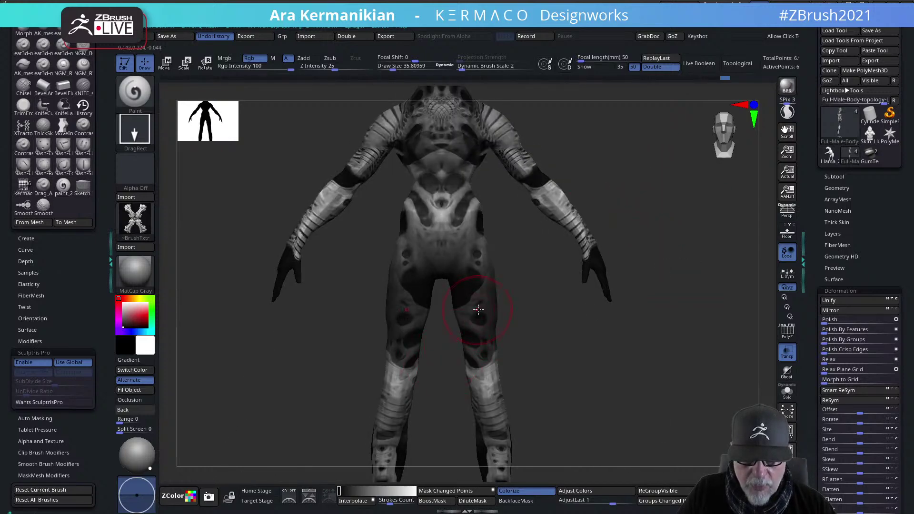
mouse_move(503, 399)
mouse_down()
mouse_move(515, 337)
mouse_move(560, 311)
mouse_move(556, 286)
mouse_move(514, 218)
mouse_move(472, 188)
mouse_move(454, 245)
mouse_move(437, 253)
mouse_up()
key(ctrl+z)
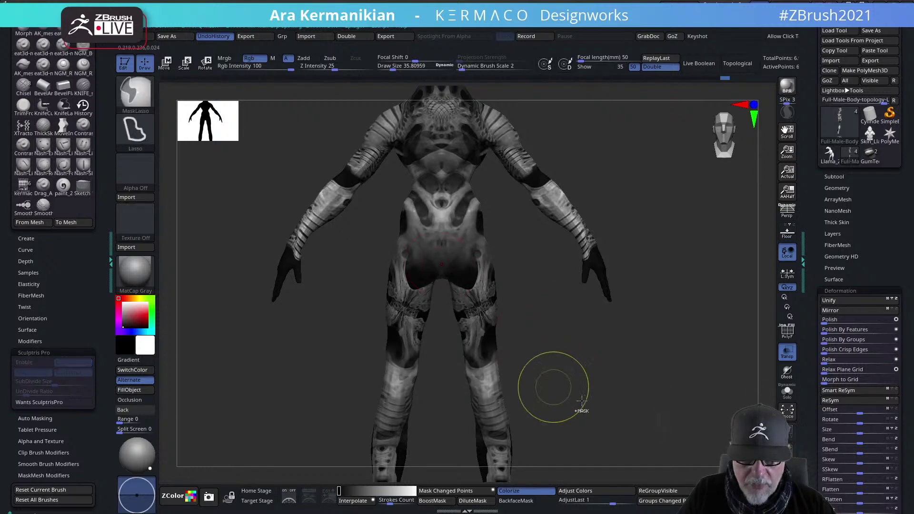
ctrl+click(555, 387)
alt+drag(577, 413, 585, 280)
ctrl+drag(569, 313, 581, 285)
Stamp the 30593507_4101 texture onto the centre of the chest and the upper back
alt+drag(629, 283, 580, 335)
alt+drag(629, 265, 451, 283)
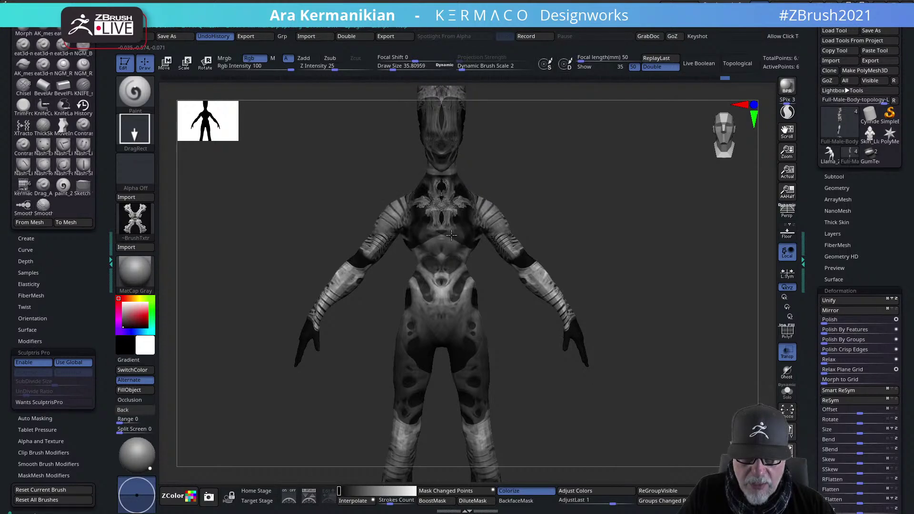
drag(449, 237, 423, 206)
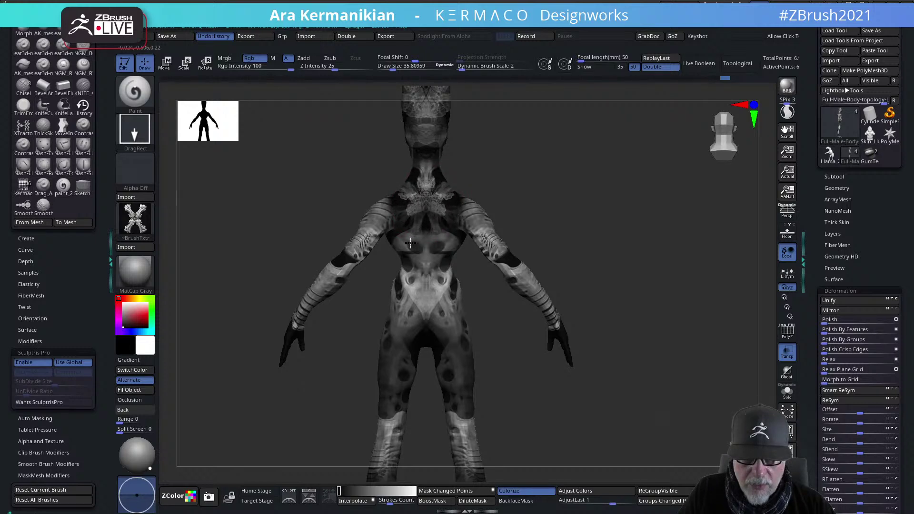
Go back through the undo history to review the body from its textured states to the untextured grey mesh
drag(621, 256, 684, 230)
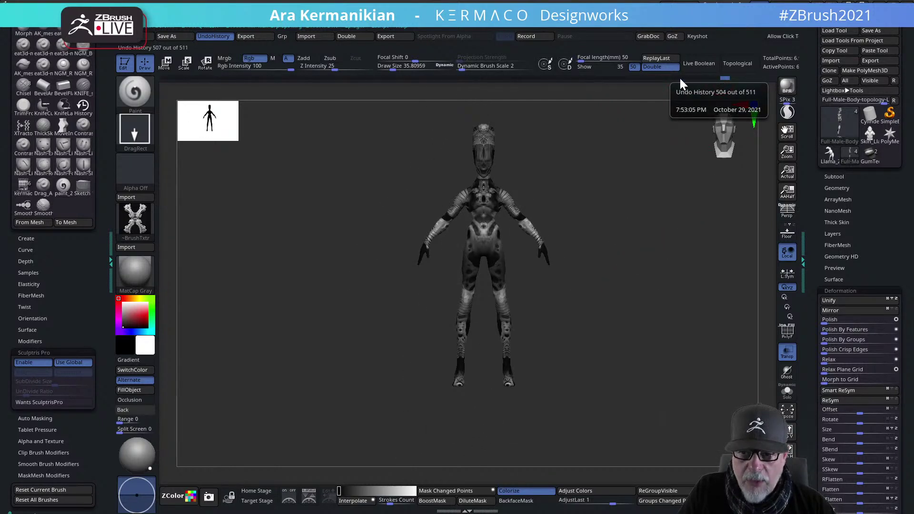
drag(681, 78, 650, 78)
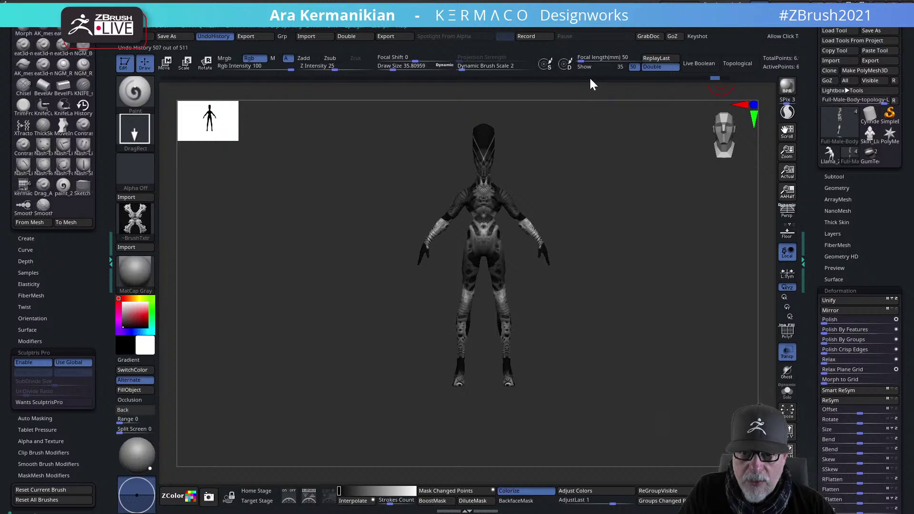
click(564, 78)
drag(565, 78, 673, 80)
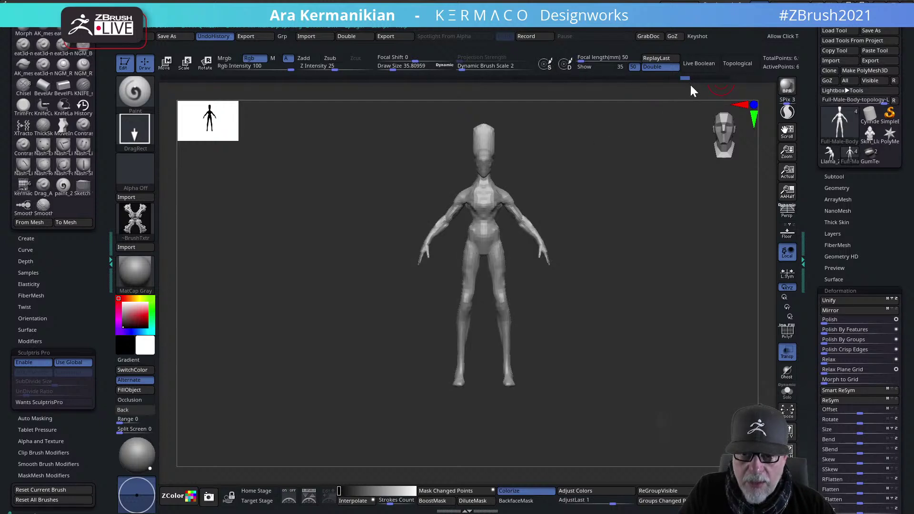
drag(682, 78, 705, 78)
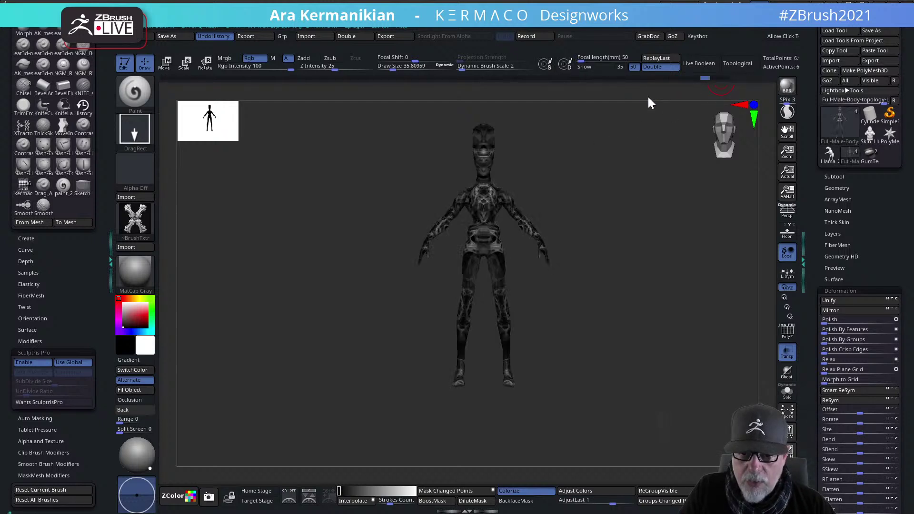
click(685, 78)
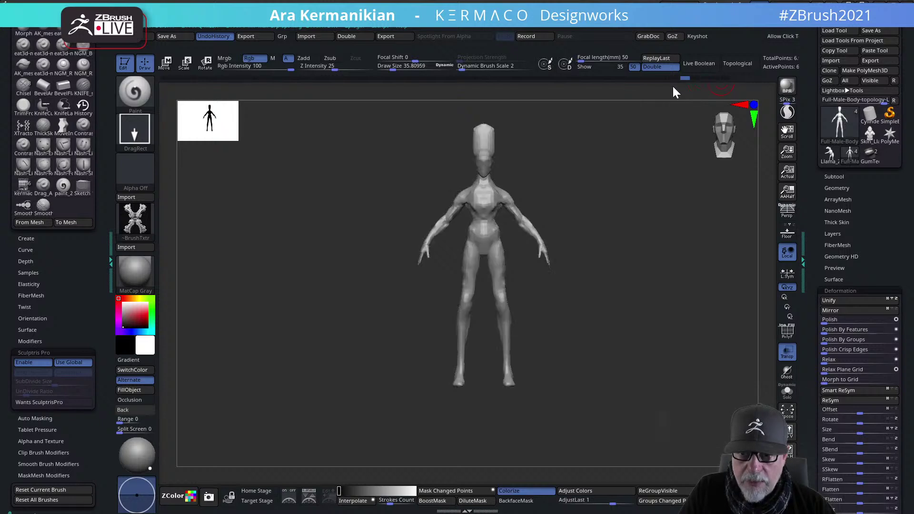
Move between the earliest texture-painting states in the undo history and restore state 472, with only the torso textured
mouse_move(693, 79)
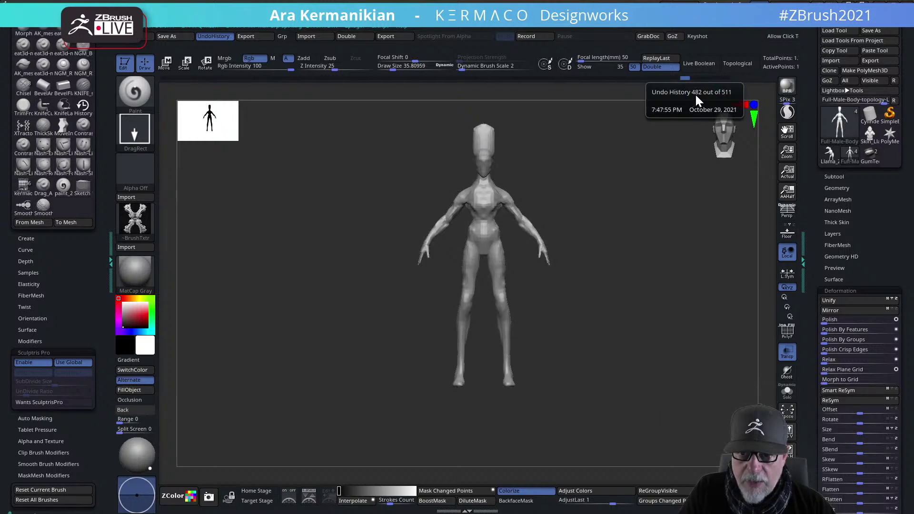
click(695, 78)
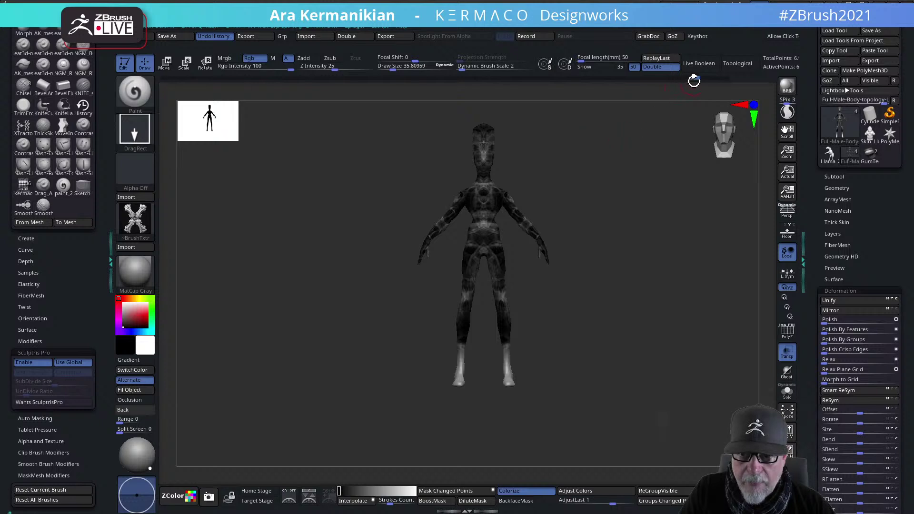
mouse_move(687, 79)
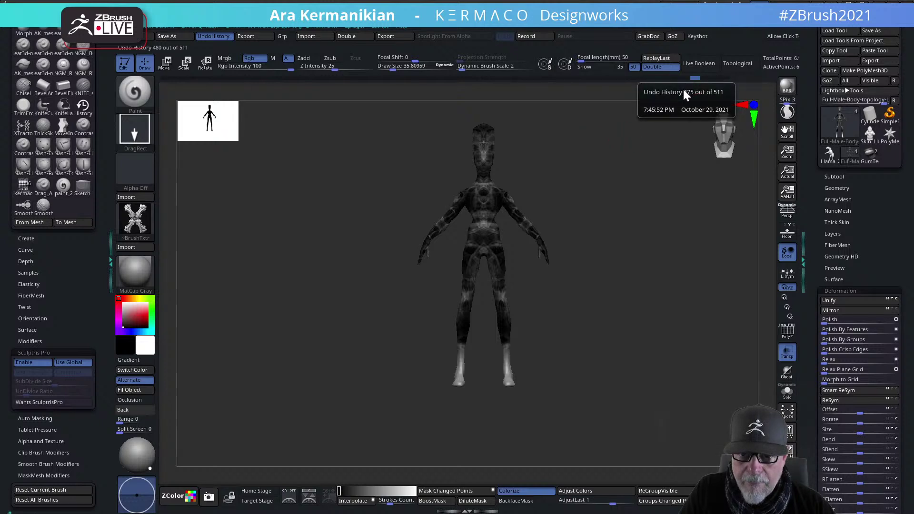
click(685, 78)
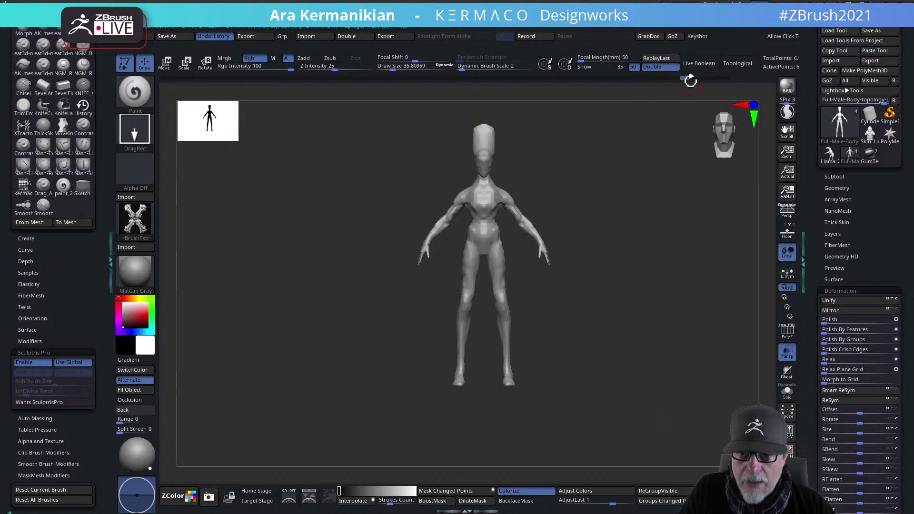
alt+drag(587, 156, 637, 176)
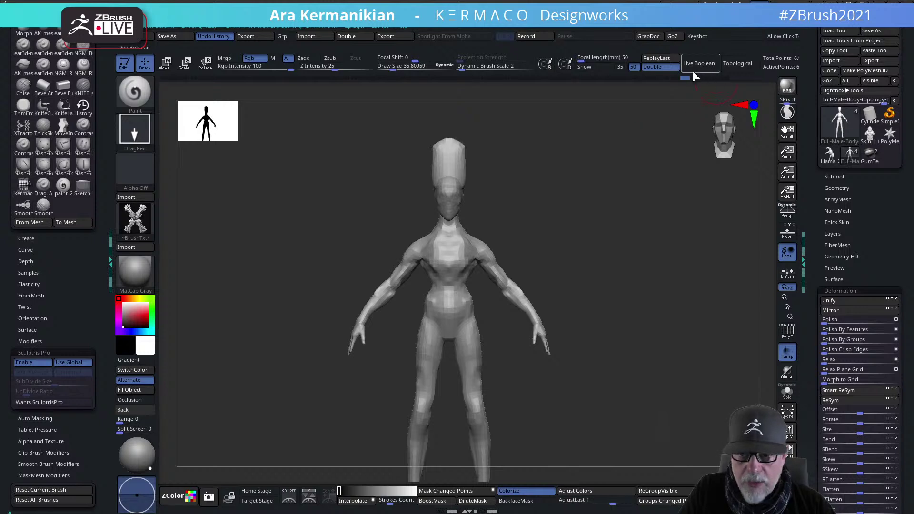
click(696, 79)
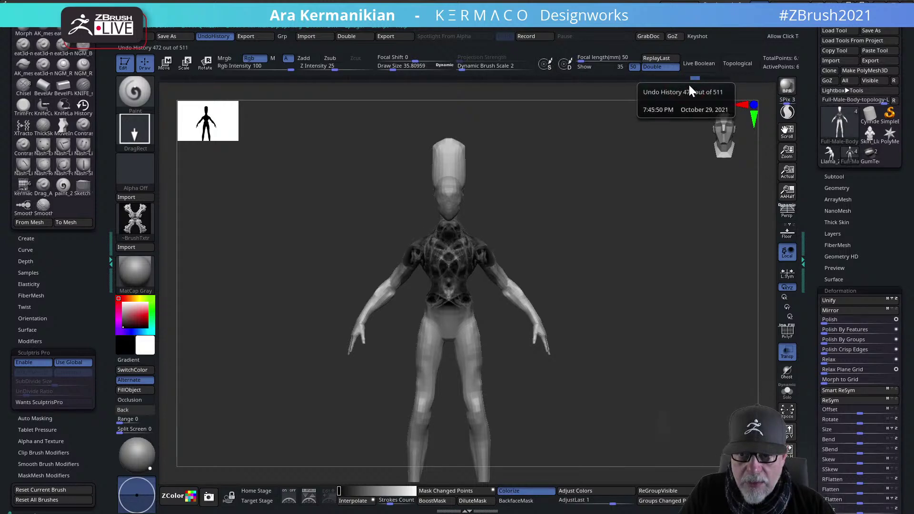
Compare the textured and untextured body states in the undo history, restore the untextured mesh and collapse the Deformation settings
click(690, 79)
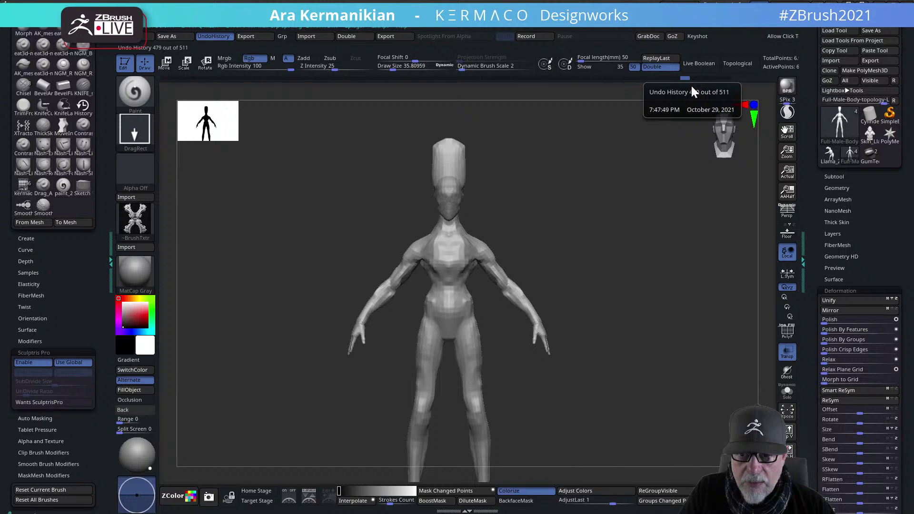
click(695, 79)
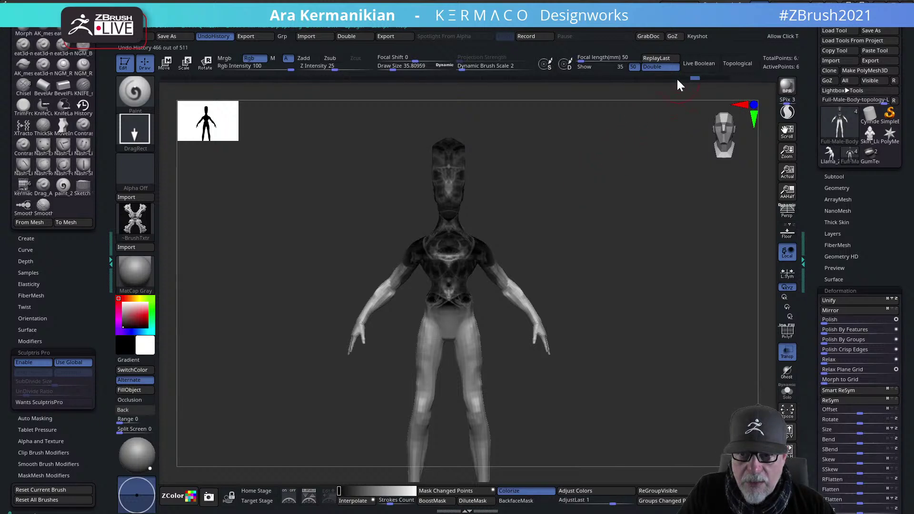
alt+drag(625, 356, 640, 286)
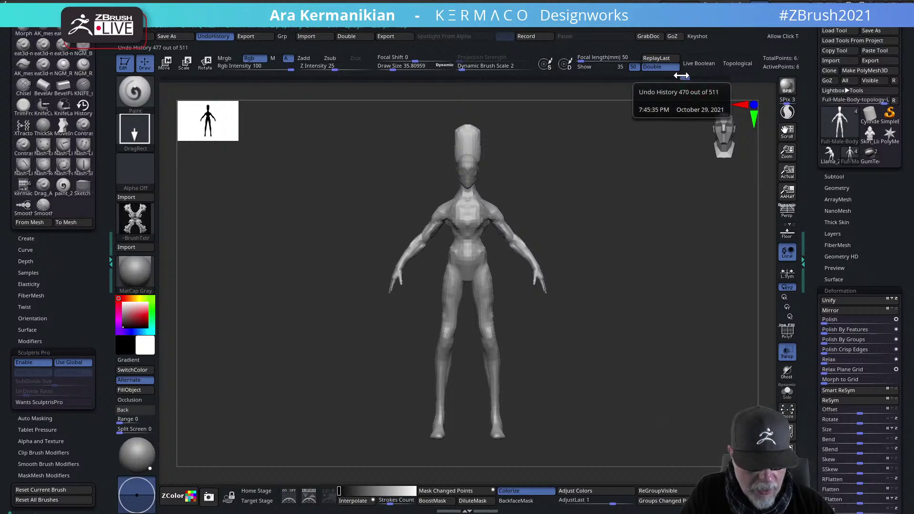
click(684, 78)
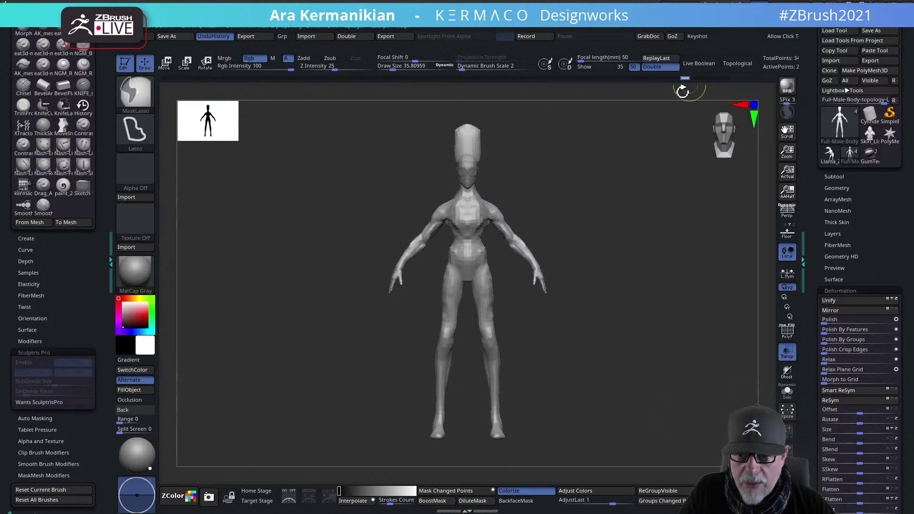
click(852, 292)
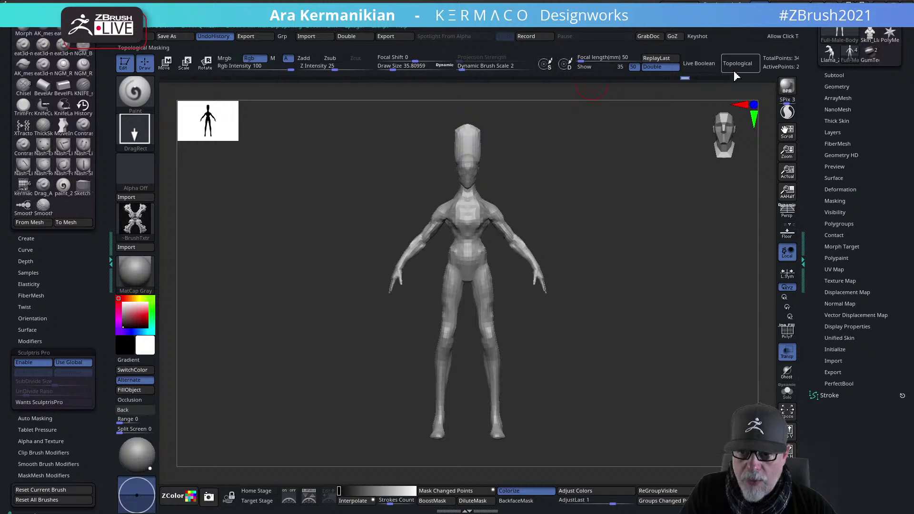
Restore the fully textured body around state 508 of the undo history
mouse_move(723, 76)
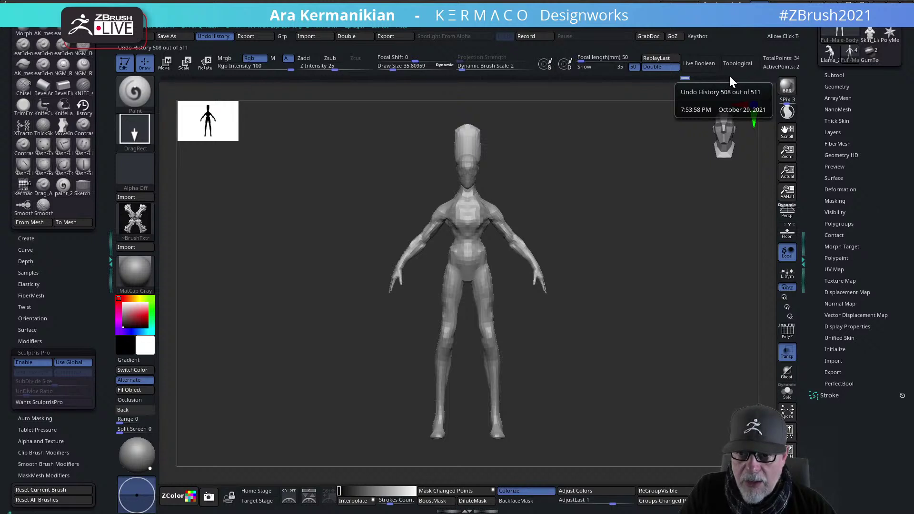
click(725, 78)
mouse_move(647, 224)
alt+mouse_down()
mouse_move(639, 251)
mouse_move(848, 171)
alt+mouse_up()
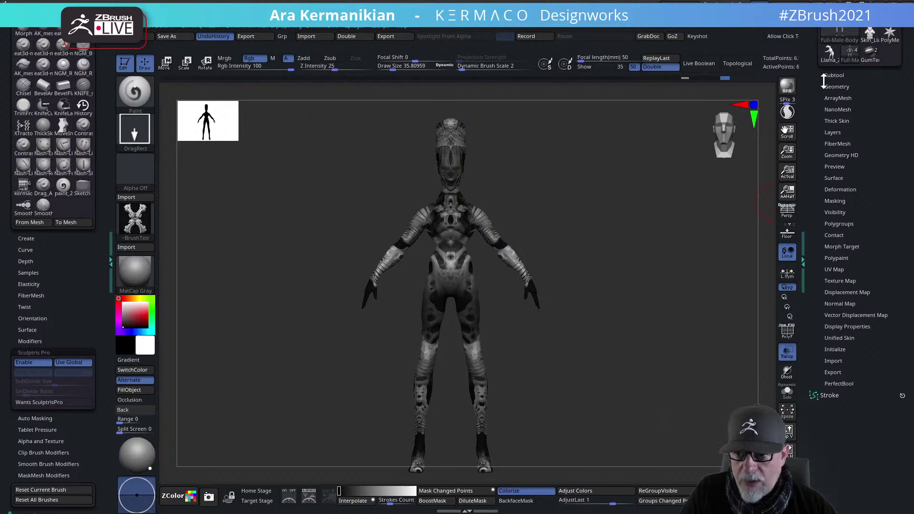
Apply Mask Changed Points to the textured body and turn off the body subtool's polypaint
drag(844, 87, 869, 128)
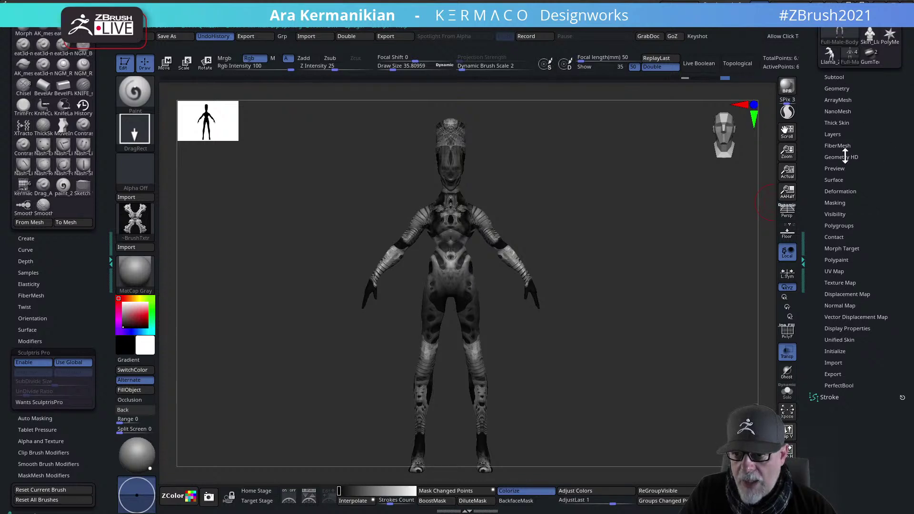
drag(890, 207, 889, 230)
click(835, 226)
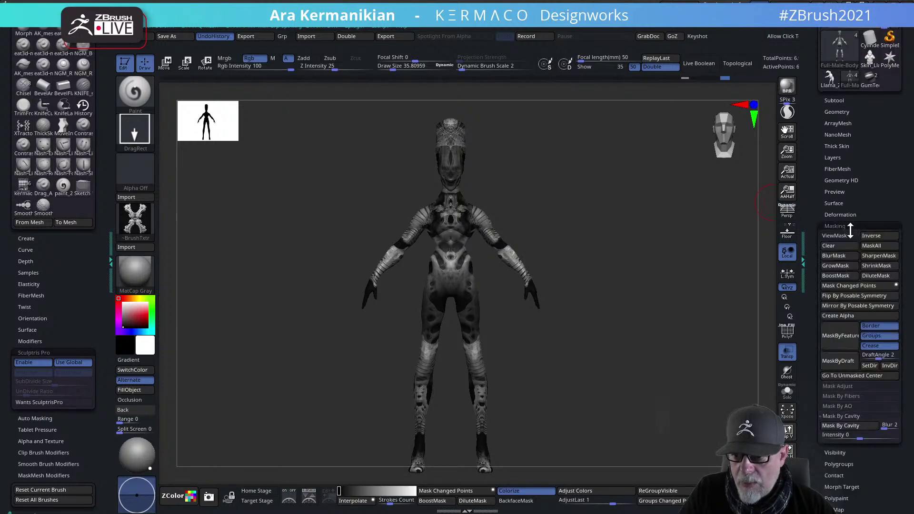
click(856, 288)
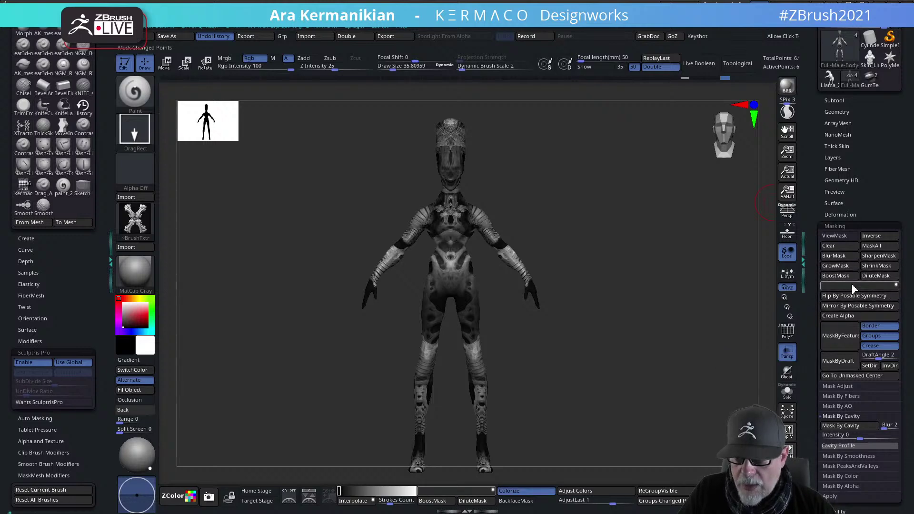
click(836, 100)
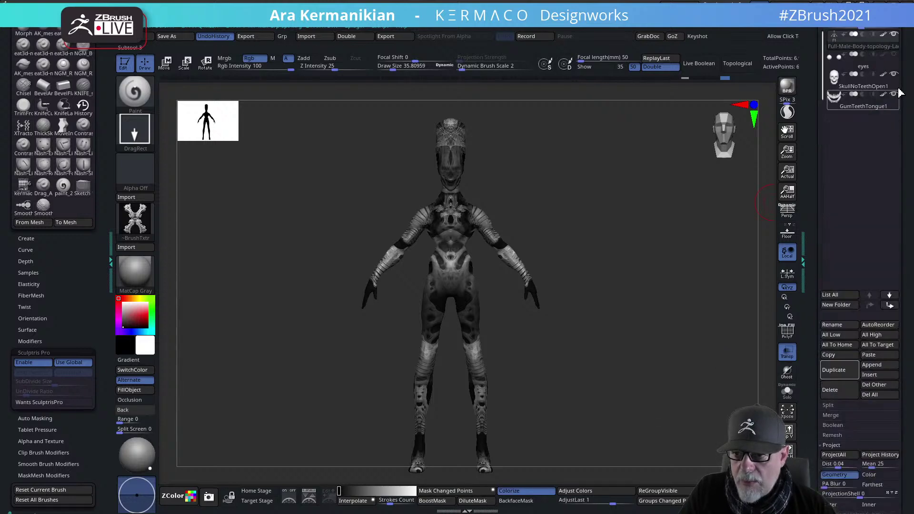
click(857, 42)
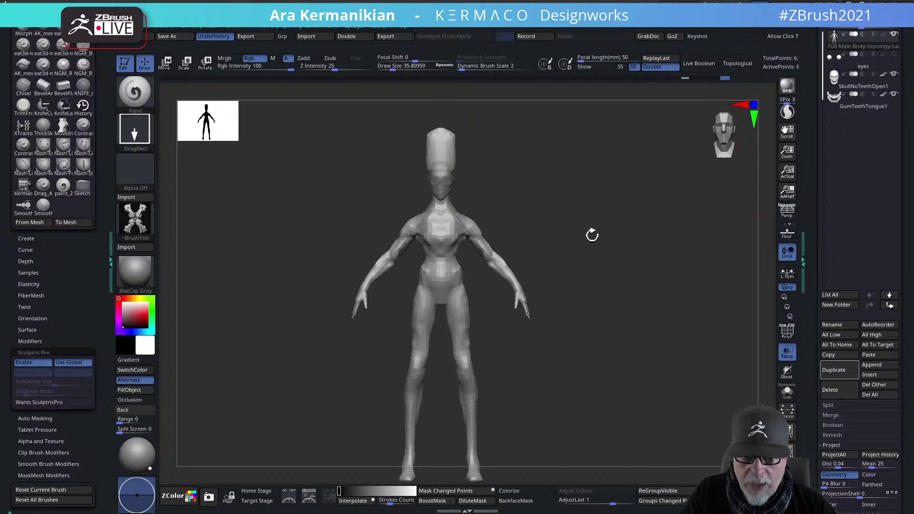
Apply Mask Changed Points to the body again with its polypaint turned off
ctrl+right_drag(588, 238, 743, 258)
drag(816, 253, 826, 209)
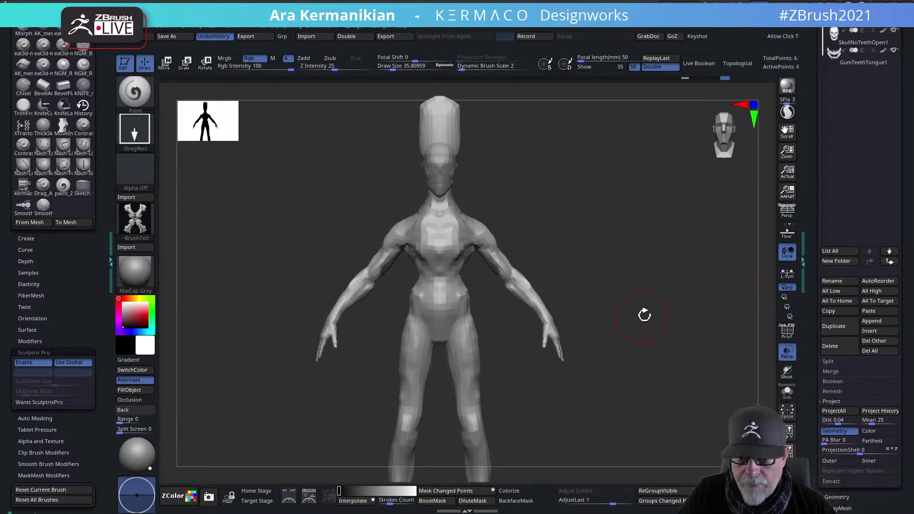
scroll(812, 394, down, 8)
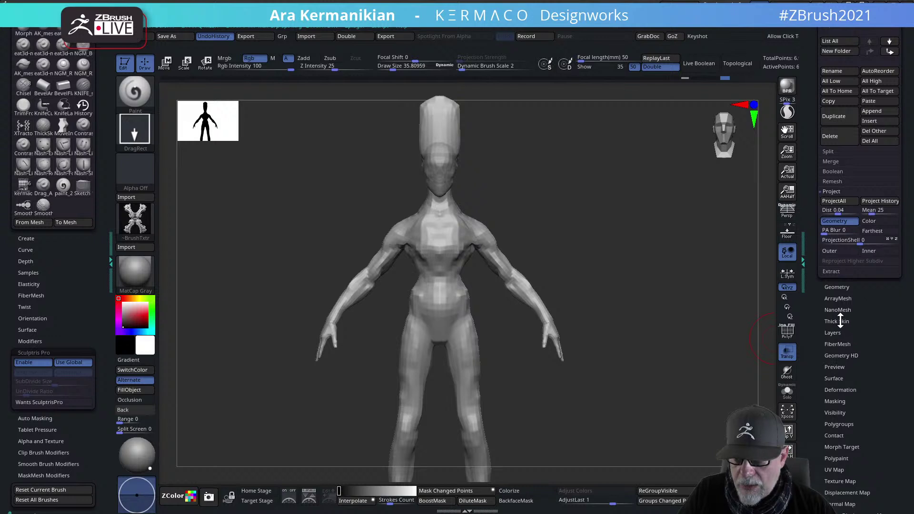
click(835, 402)
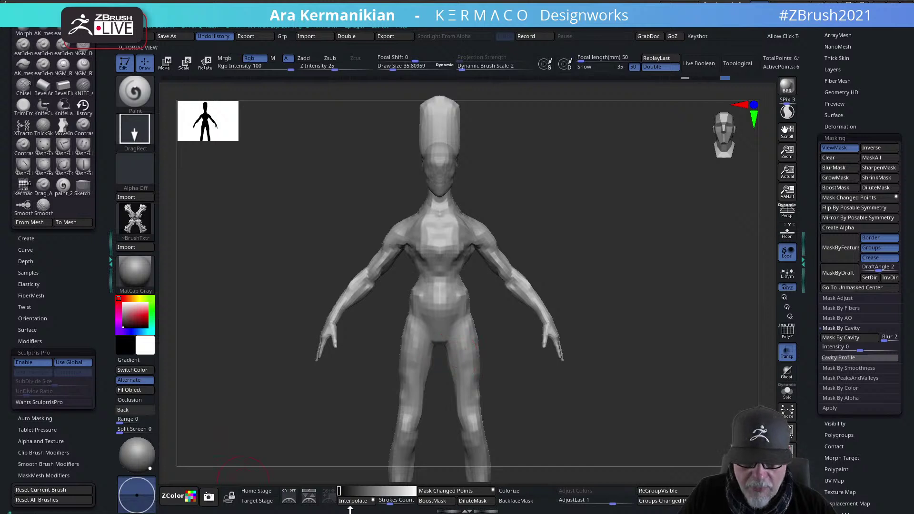
click(461, 494)
alt+drag(643, 364, 663, 321)
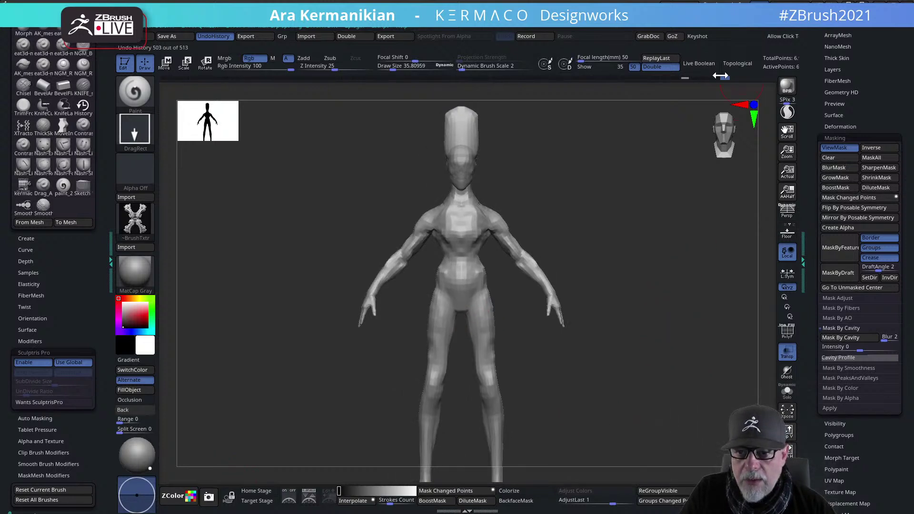
Mask the changed points with the body's polypaint on, then turn polypaint off and inspect the mask from back and front
drag(810, 112, 806, 133)
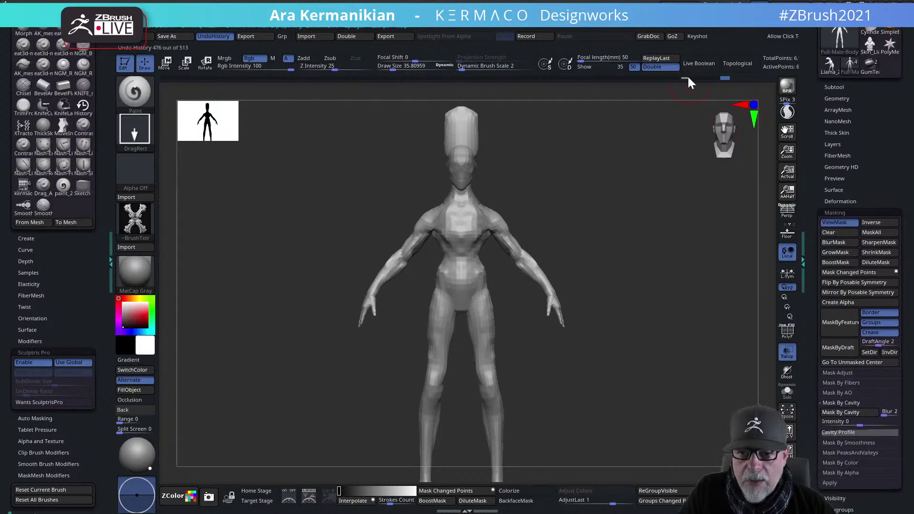
click(835, 87)
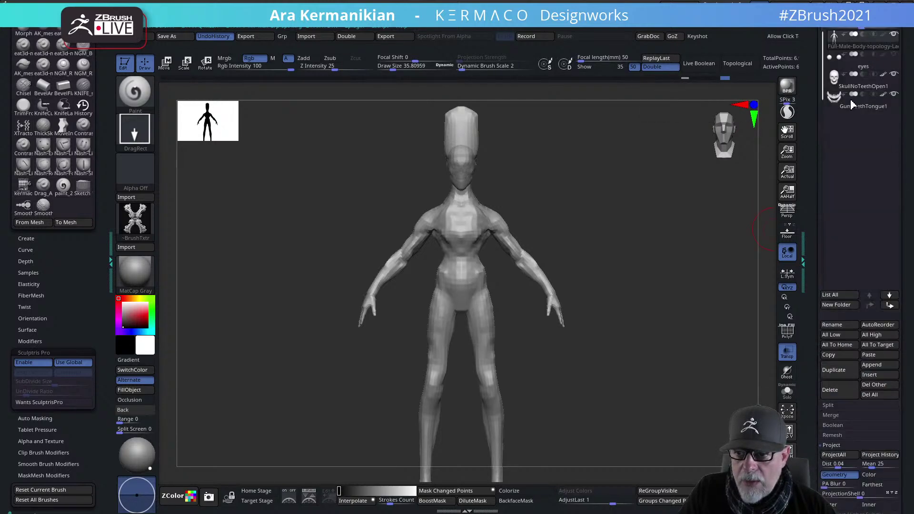
click(883, 35)
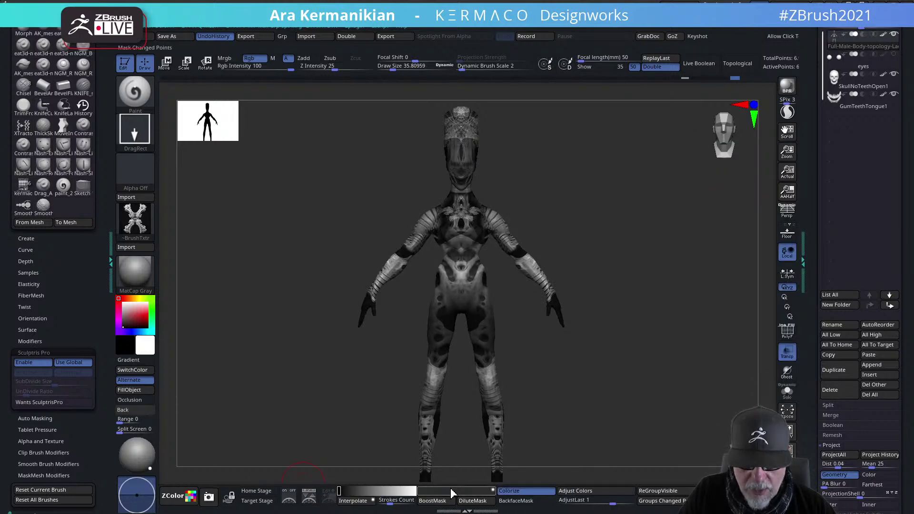
click(884, 34)
alt+drag(619, 171, 569, 216)
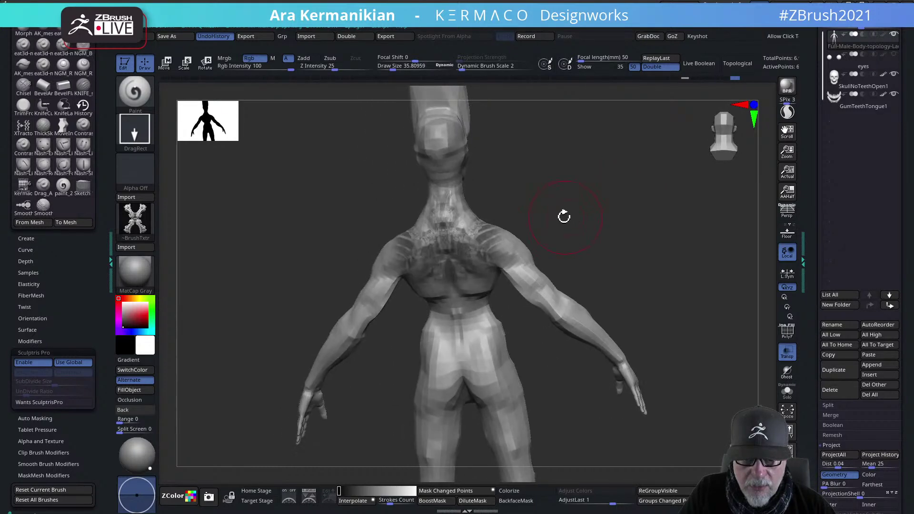
drag(637, 200, 498, 228)
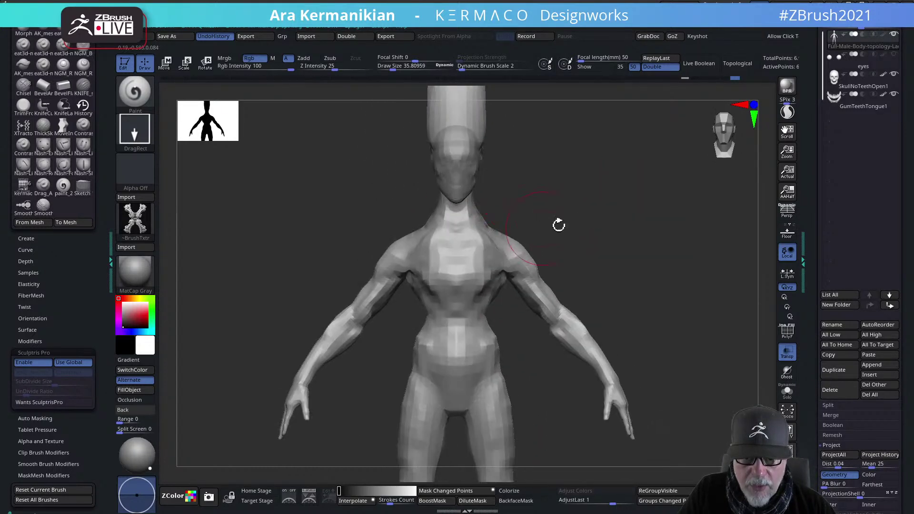
alt+drag(619, 216, 655, 189)
drag(717, 210, 653, 206)
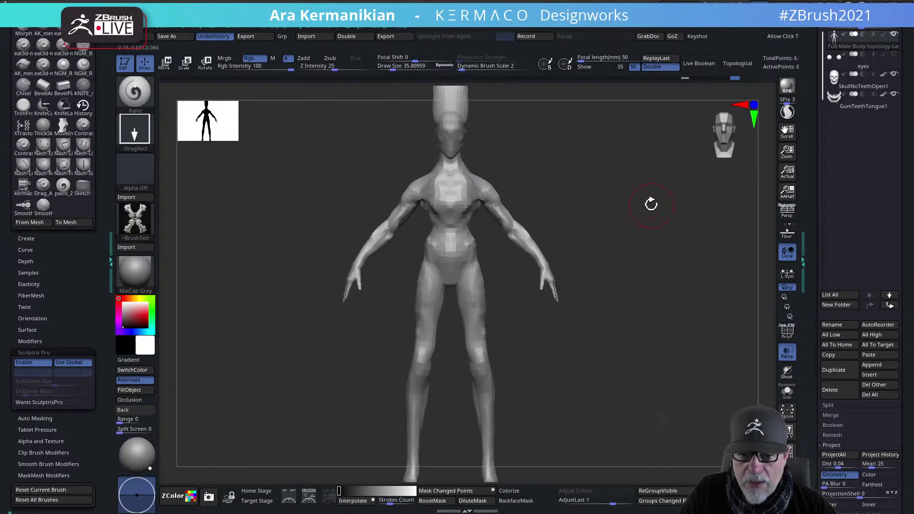
Turn the body subtool's polypaint back on and restore the untextured mesh at state 478 of the undo history
click(879, 42)
key(f)
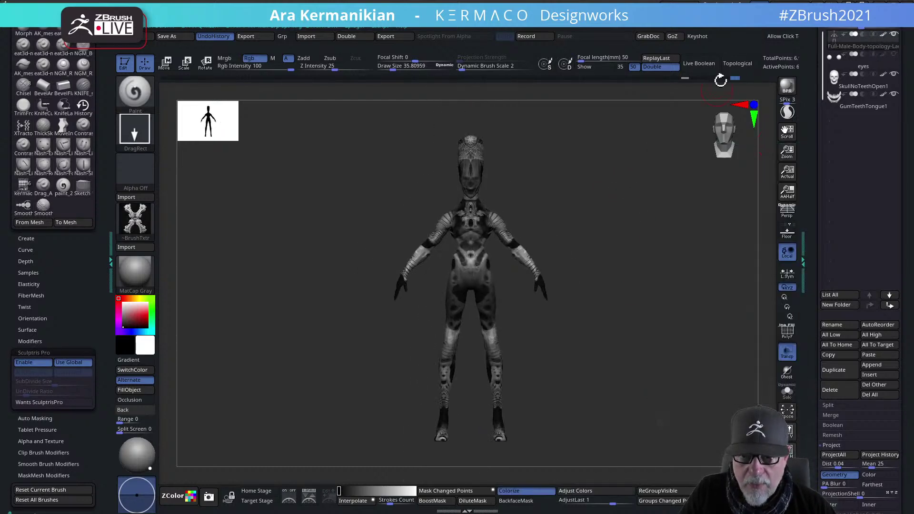
click(684, 78)
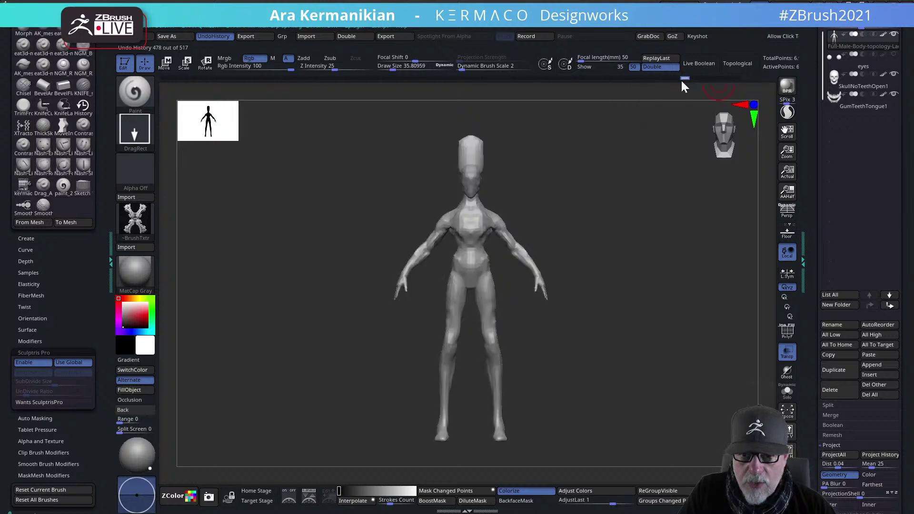
click(882, 35)
click(881, 36)
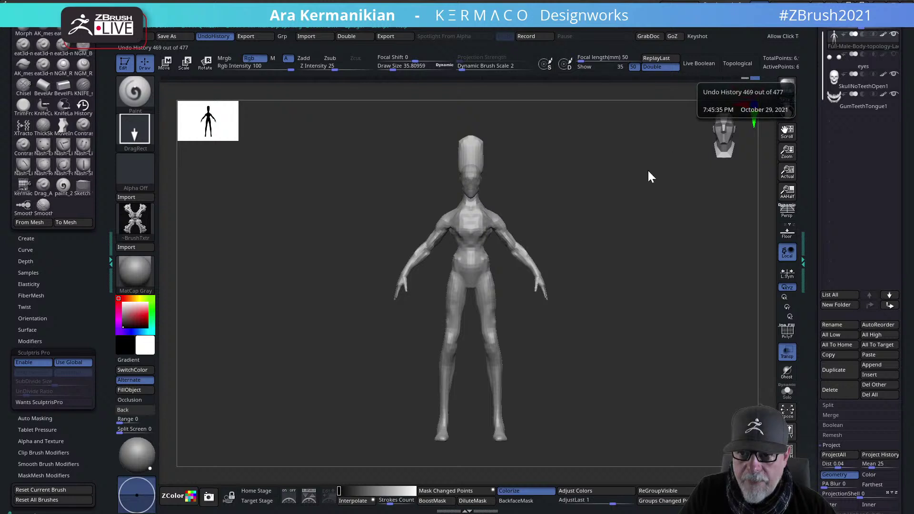
Move between the last states of the shortened undo history and restore the latest untextured body state
drag(563, 200, 689, 133)
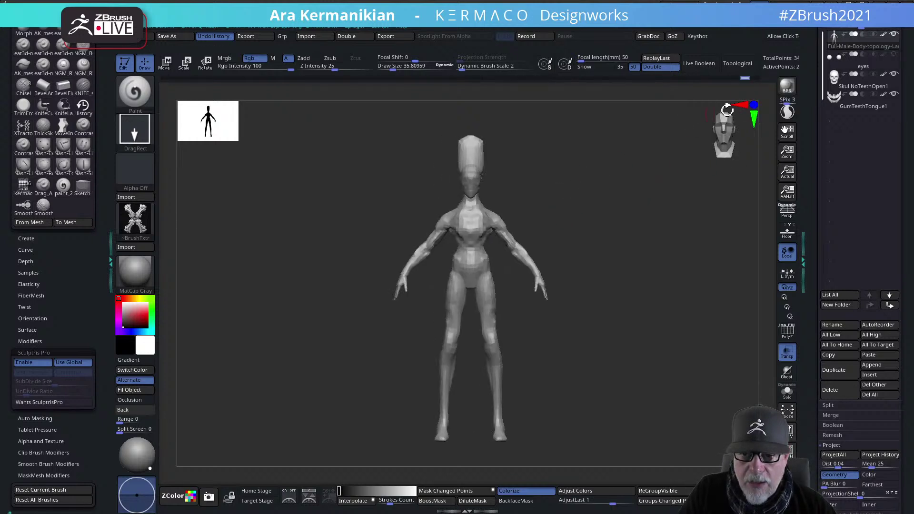
alt+drag(571, 192, 653, 219)
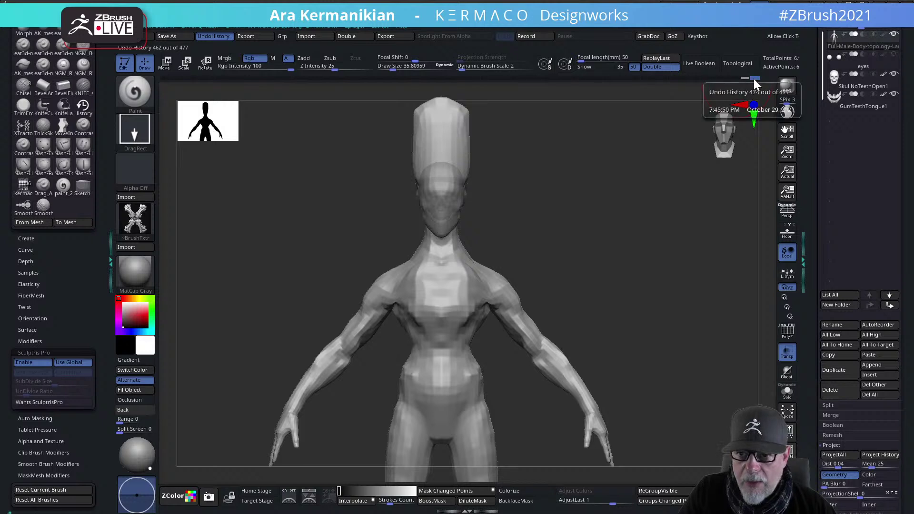
click(745, 78)
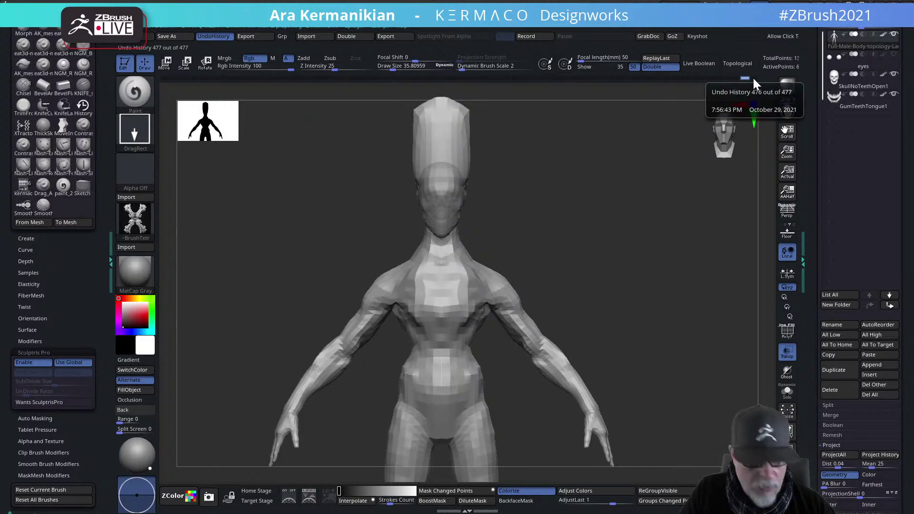
click(756, 78)
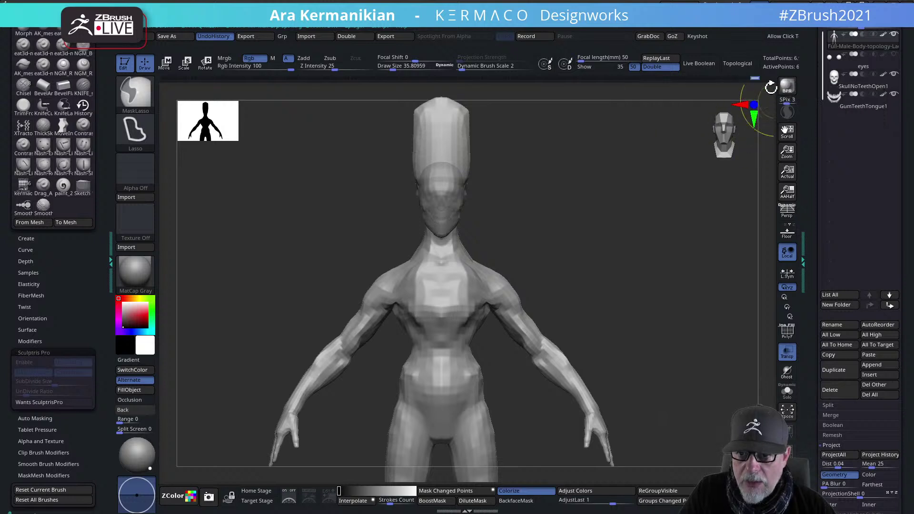
mouse_move(605, 215)
alt+mouse_down()
mouse_move(634, 184)
mouse_move(647, 190)
alt+mouse_up()
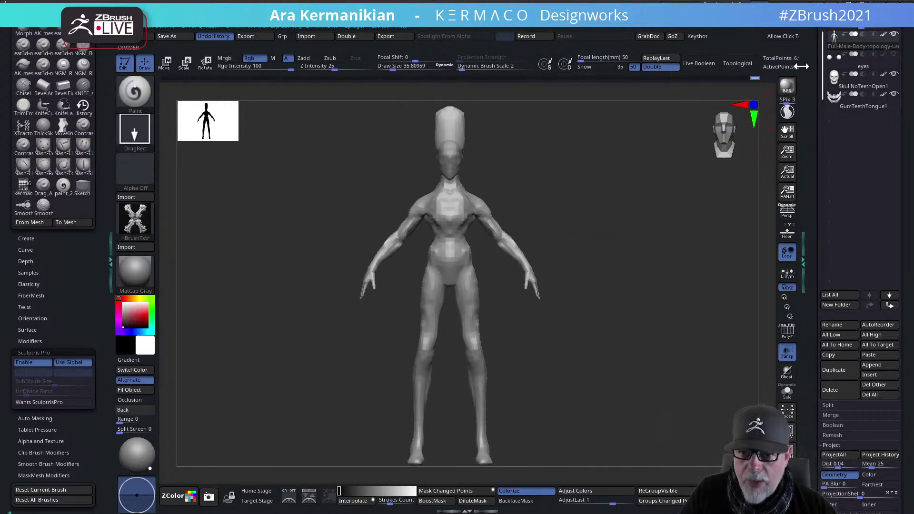
Try to subdivide the untextured full-body mesh
scroll(853, 429, down, 6)
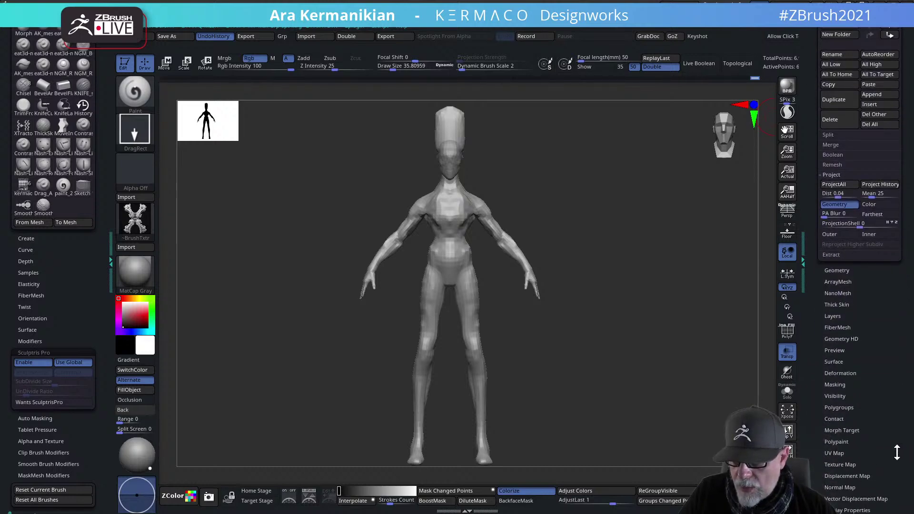
scroll(886, 446, down, 5)
scroll(853, 291, up, 5)
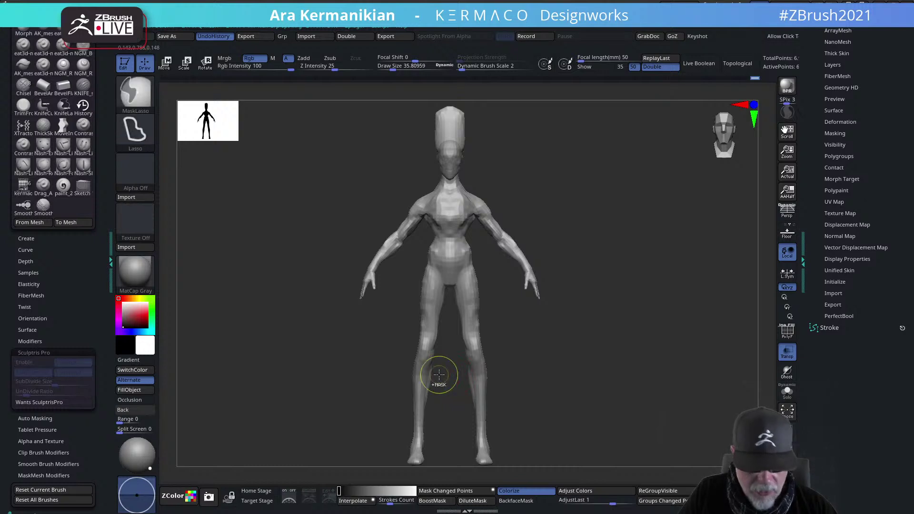
key(ctrl+d)
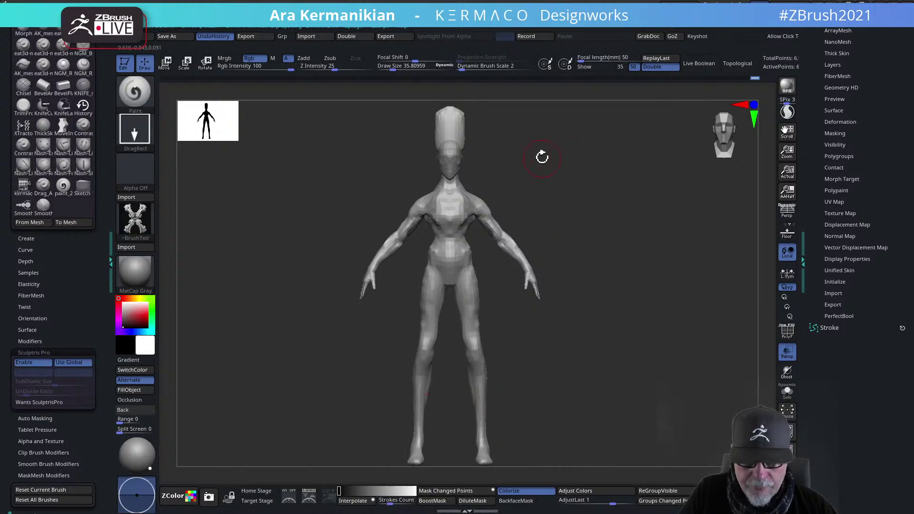
key(ctrl+d)
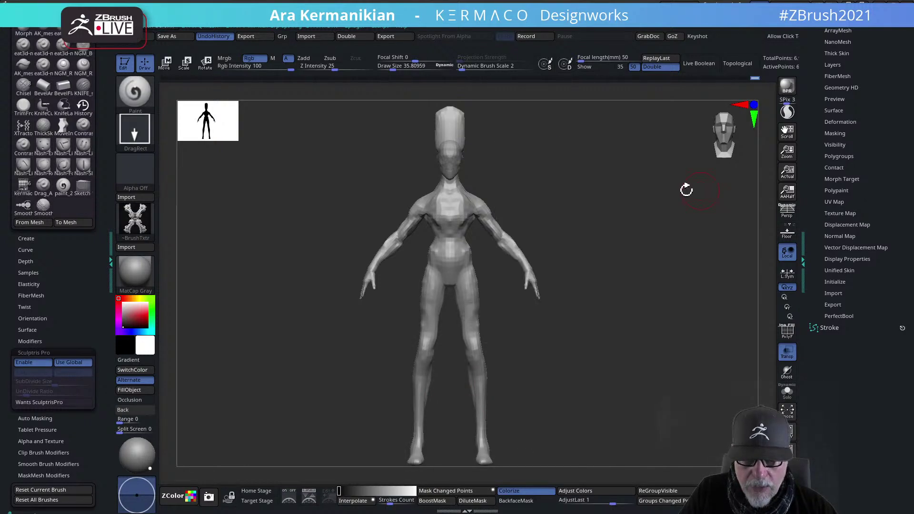
key(ctrl+2)
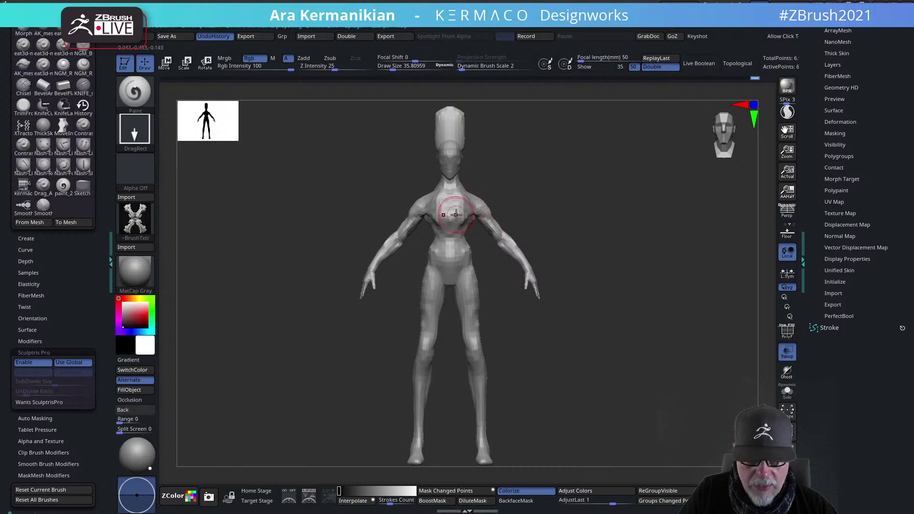
Stamp the current bone texture symmetrically over the chest, head and shoulders of the body, undoing the misplaced stamp
drag(451, 238, 446, 255)
alt+drag(590, 210, 591, 266)
key(ctrl+z)
mouse_move(448, 163)
mouse_down()
mouse_move(462, 241)
mouse_move(502, 277)
mouse_up()
drag(570, 275, 590, 286)
mouse_move(494, 231)
mouse_down()
mouse_move(524, 264)
mouse_move(529, 298)
mouse_up()
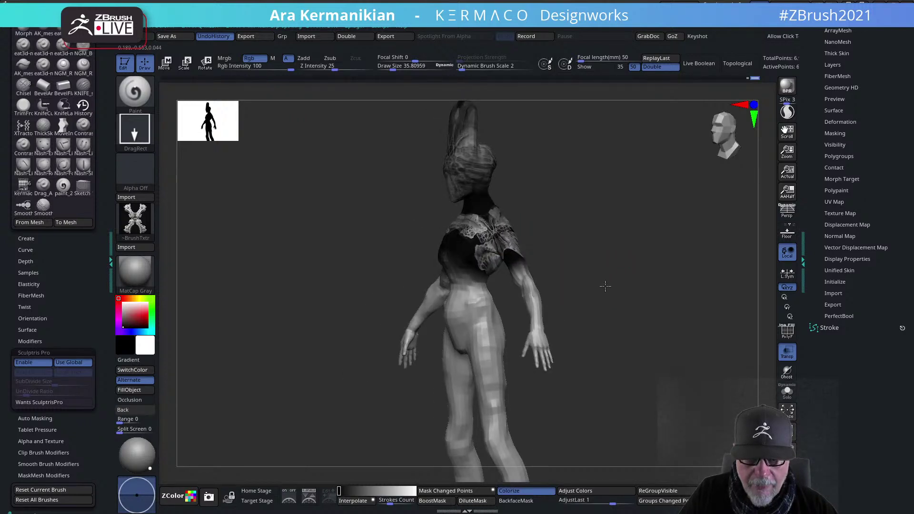
shift+drag(609, 284, 598, 278)
alt+drag(617, 243, 676, 253)
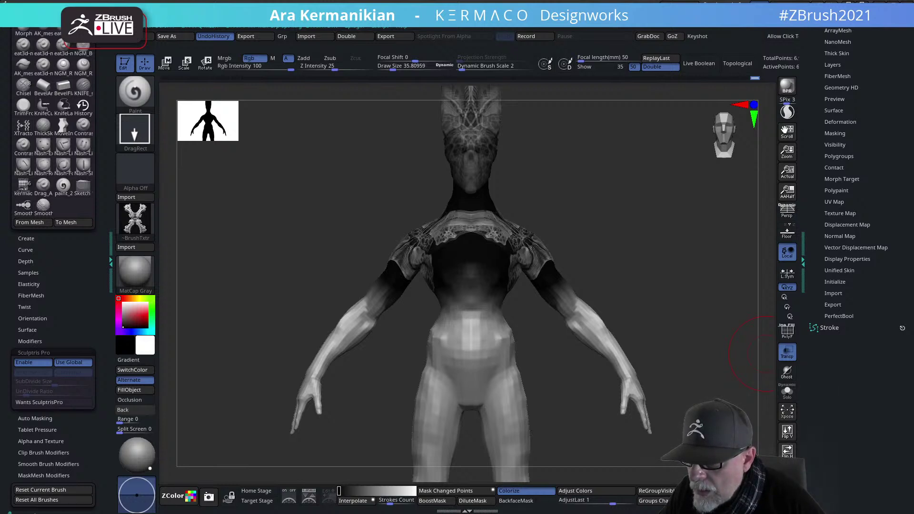
Replace the Paint brush's texture with the ribcage-like bone image from the texture library
shift+drag(767, 297, 619, 247)
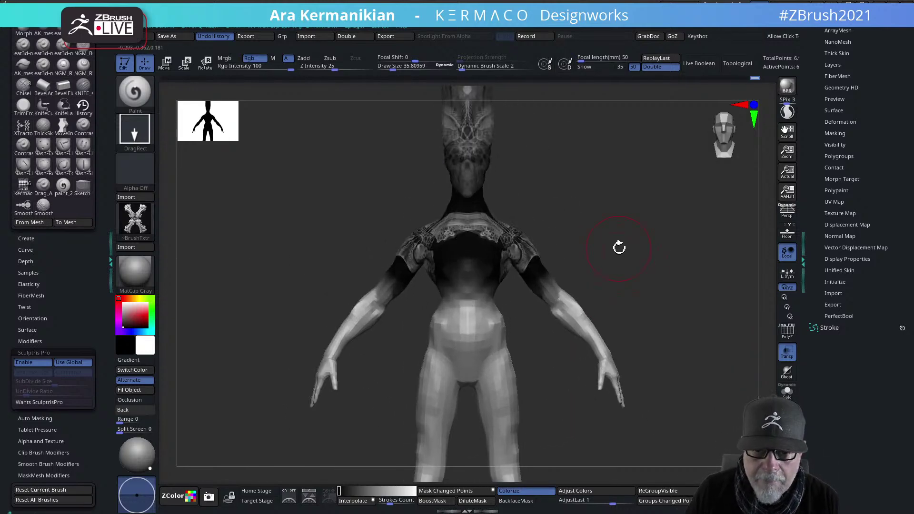
click(139, 216)
right_click(308, 335)
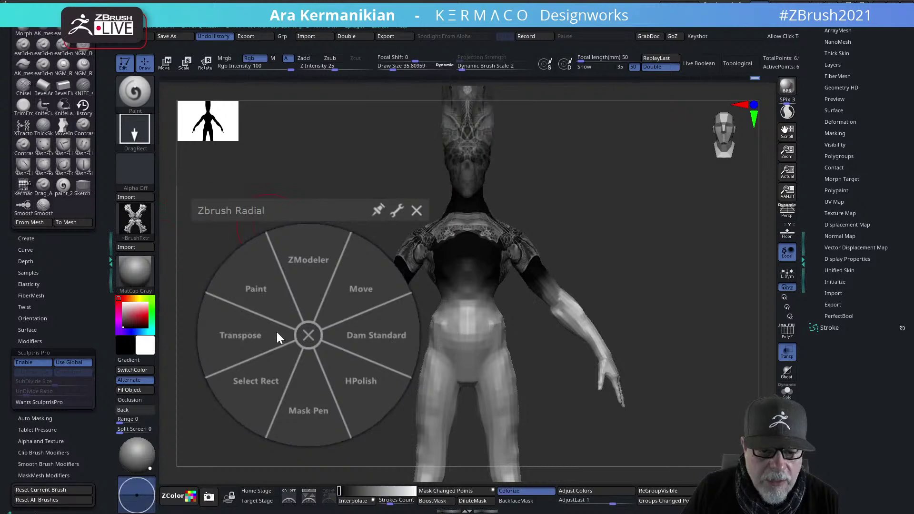
click(310, 335)
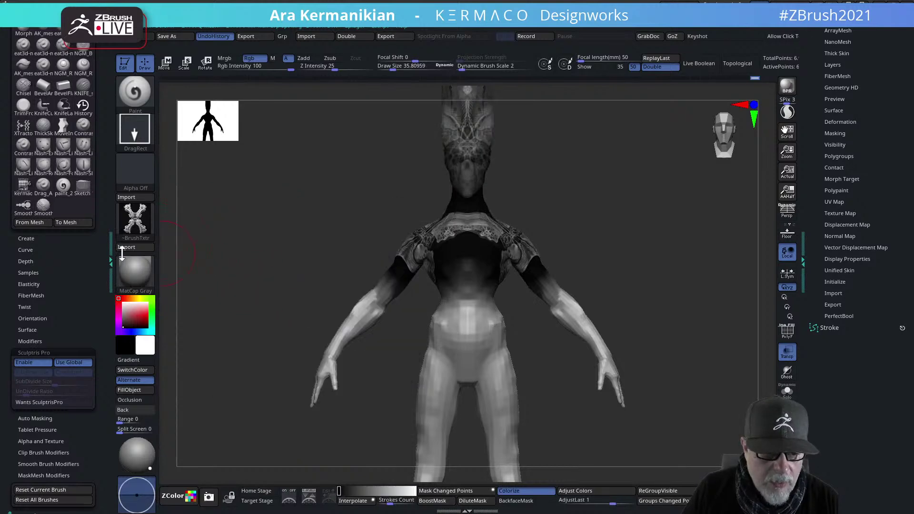
click(143, 222)
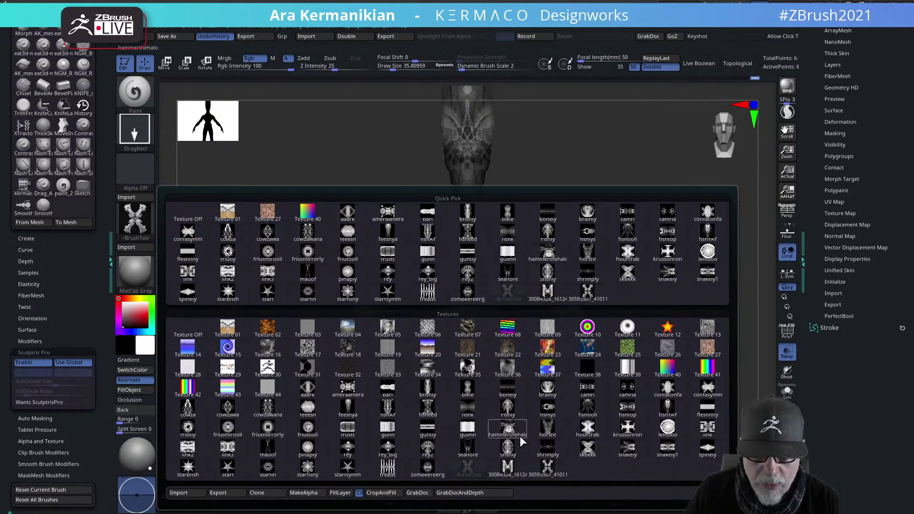
click(514, 473)
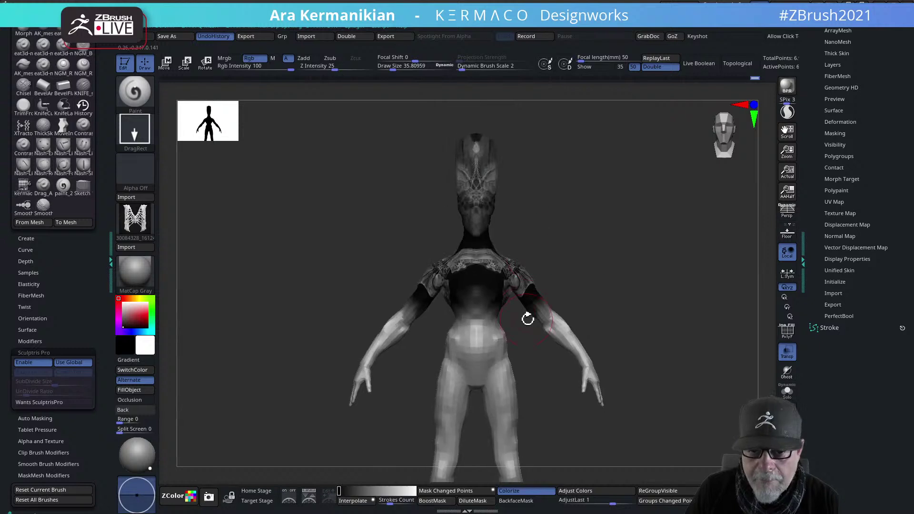
Stamp the ribcage texture symmetrically onto the upper torso, working from front and side angles
alt+drag(585, 299, 563, 276)
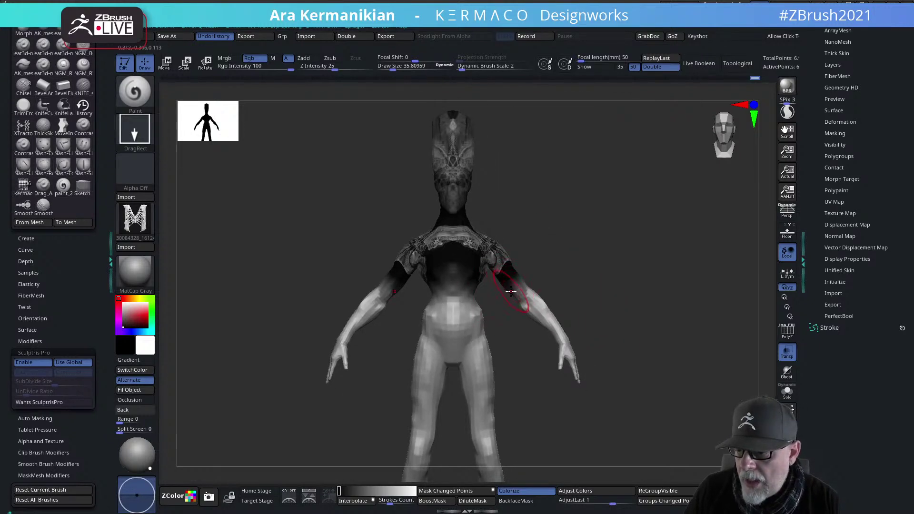
mouse_move(500, 271)
mouse_down()
mouse_move(345, 344)
mouse_move(272, 287)
mouse_move(523, 261)
mouse_move(579, 313)
mouse_move(528, 236)
mouse_up()
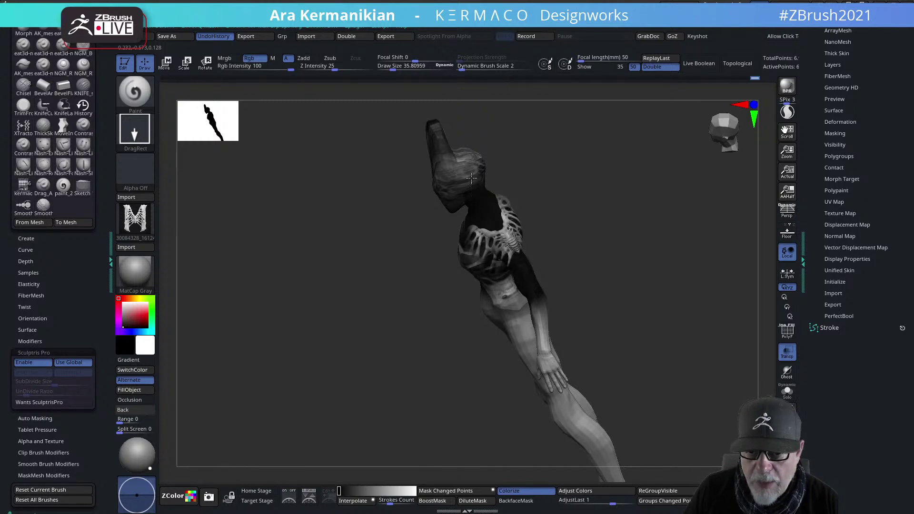
drag(649, 269, 627, 245)
drag(565, 292, 530, 255)
mouse_move(566, 198)
mouse_down()
mouse_move(522, 194)
mouse_move(497, 209)
mouse_move(470, 191)
mouse_up()
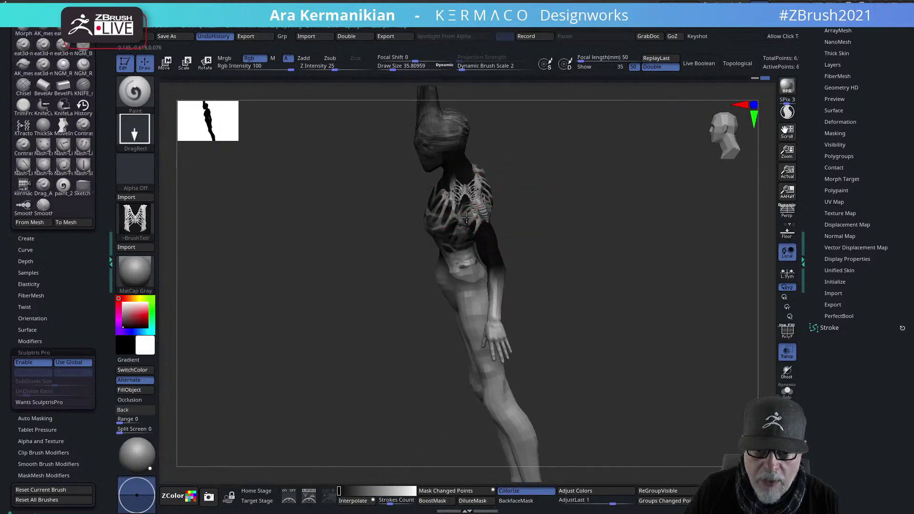
Layer more ribcage stamps over the chest and shoulders from side and three-quarter angles
drag(496, 243, 420, 79)
shift+drag(522, 248, 586, 242)
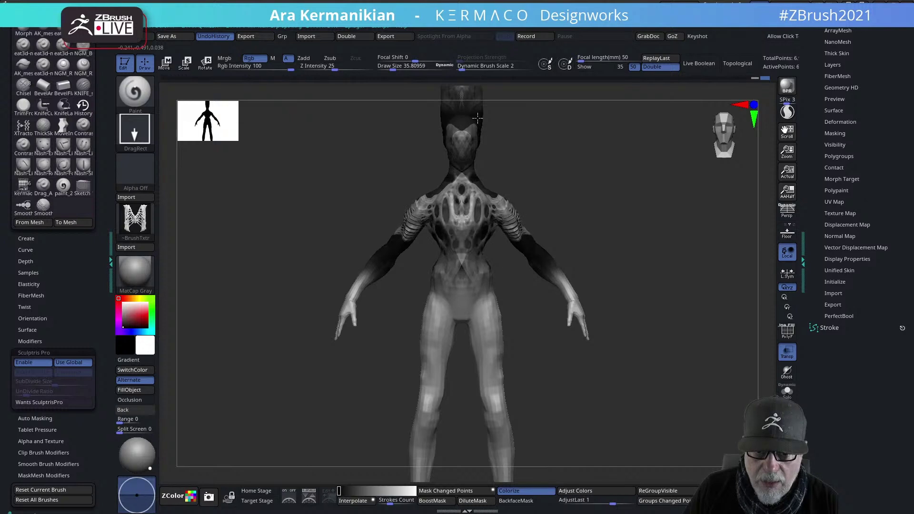
drag(550, 199, 582, 220)
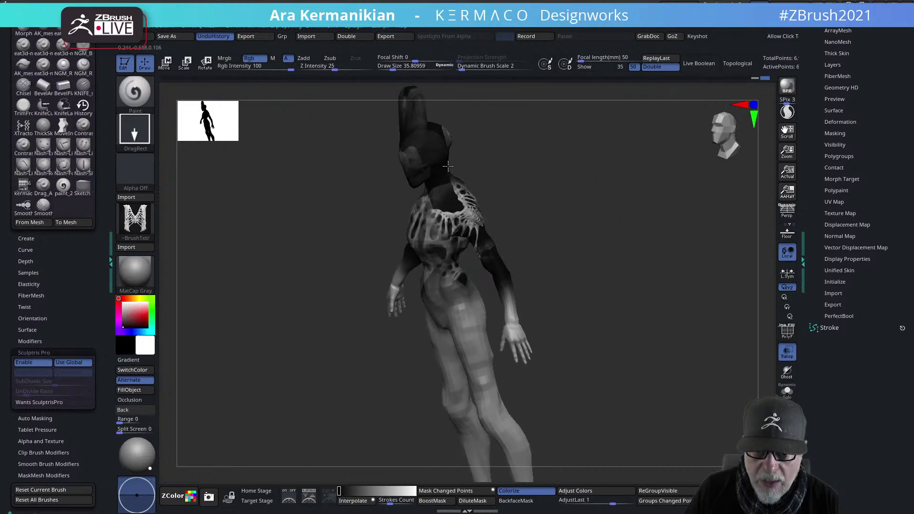
shift+drag(595, 231, 631, 222)
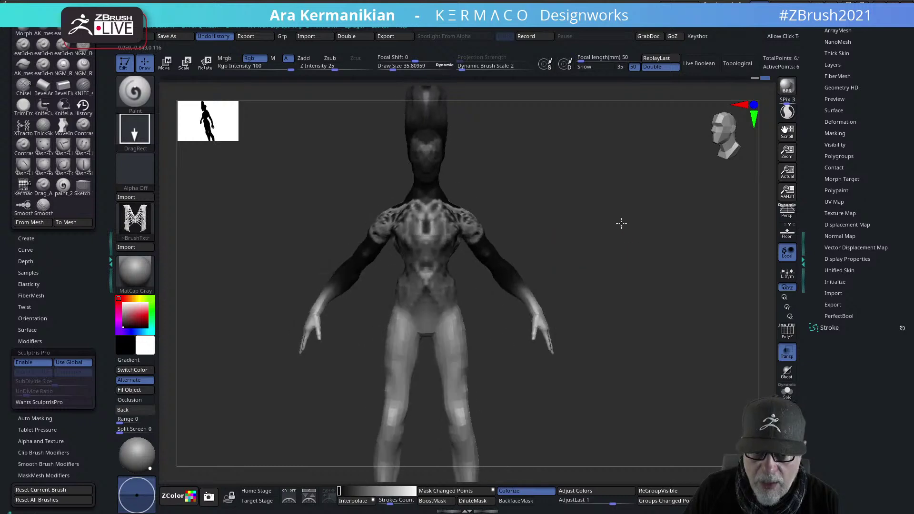
Try ribcage stamps on the upper arms and shoulders, and undo them
mouse_move(571, 244)
mouse_down()
mouse_move(536, 239)
mouse_move(512, 267)
mouse_move(529, 271)
mouse_move(452, 205)
mouse_move(488, 216)
mouse_move(477, 213)
mouse_up()
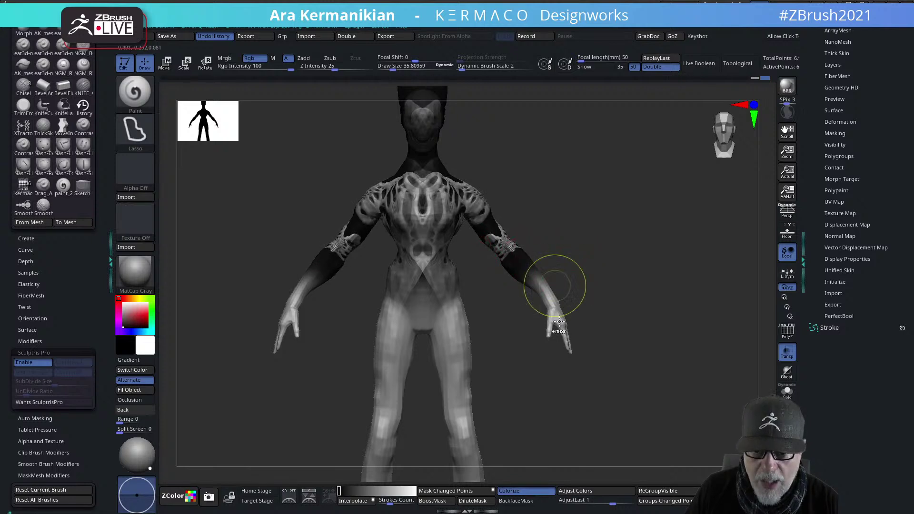
key(ctrl+z)
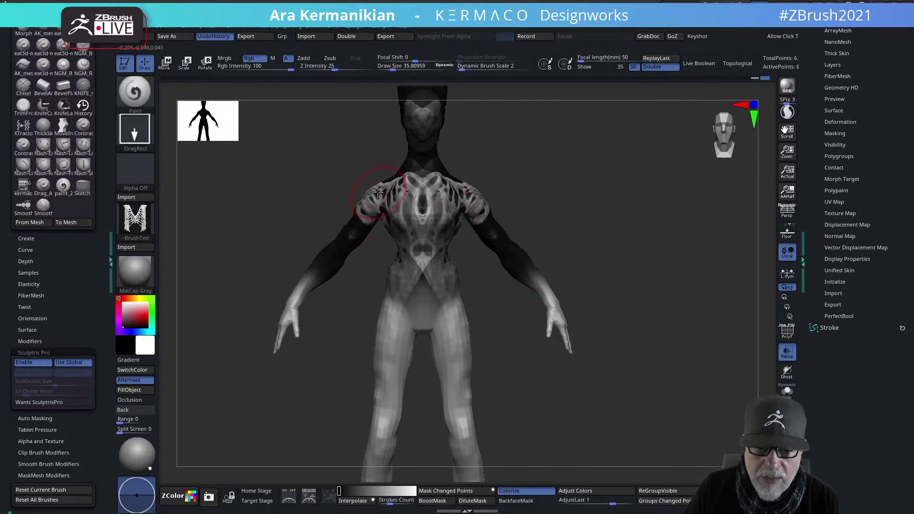
mouse_move(373, 211)
mouse_down()
mouse_move(354, 232)
mouse_move(344, 181)
mouse_move(331, 178)
mouse_move(423, 155)
mouse_up()
key(ctrl+z)
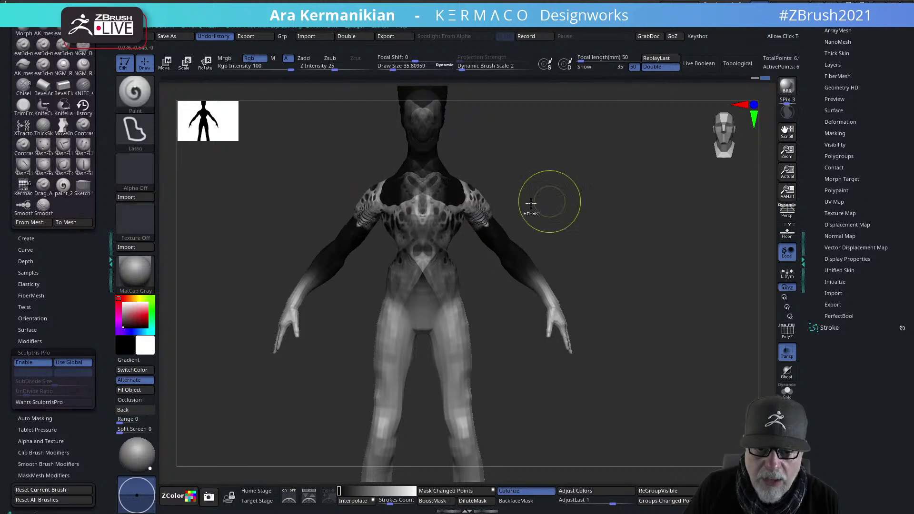
Stamp the ribcage texture over the neck, collarbones and shoulders from a three-quarter angle
drag(544, 200, 455, 193)
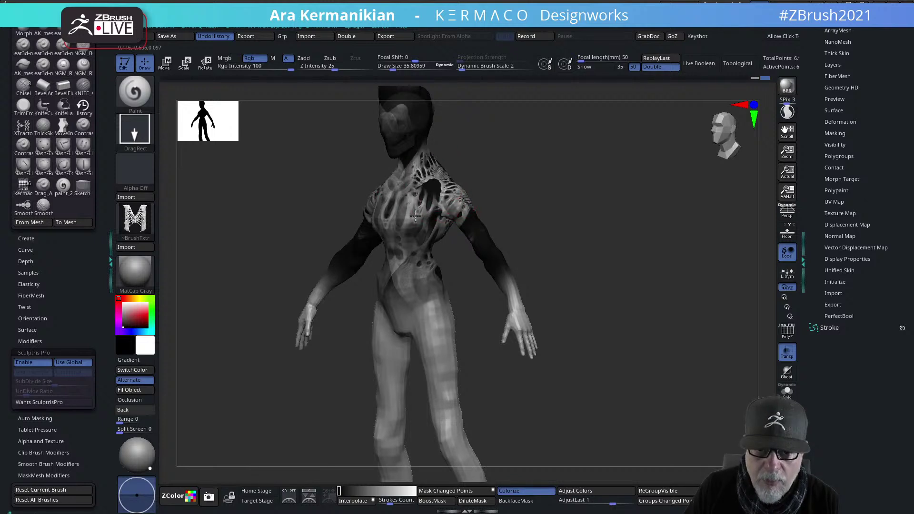
drag(531, 184, 381, 136)
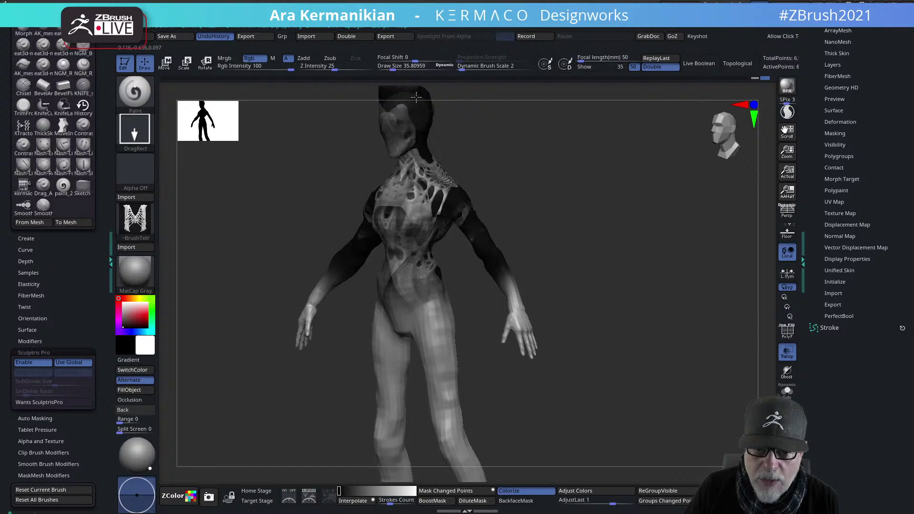
drag(549, 233, 553, 191)
drag(615, 213, 538, 207)
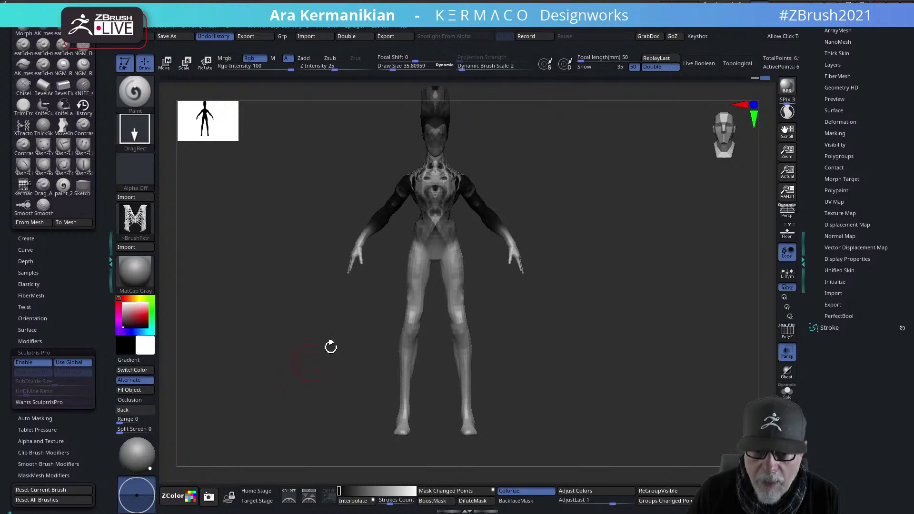
Add another ribcage stamp across the chest and shoulders, and view the whole figure down to the feet
alt+drag(610, 205, 652, 300)
alt+drag(545, 273, 554, 244)
drag(466, 236, 484, 316)
alt+drag(643, 297, 641, 270)
key(f)
drag(557, 410, 623, 410)
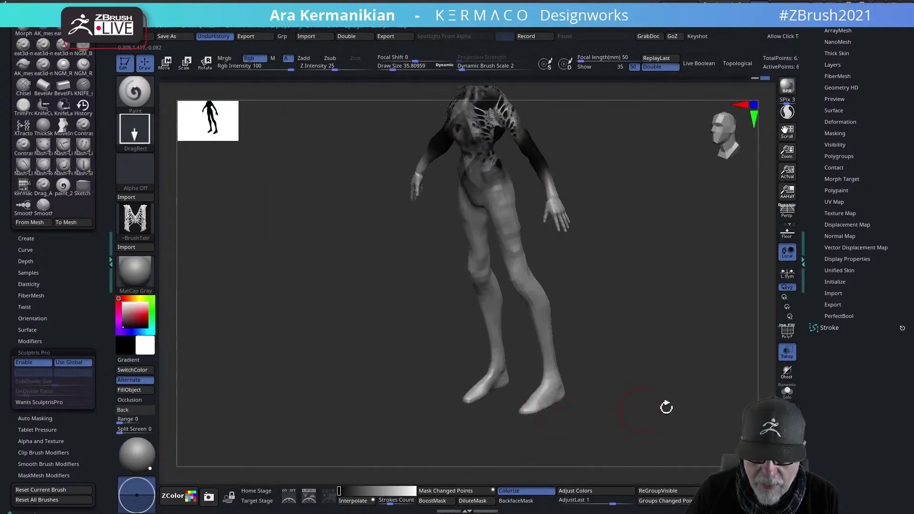
Show the polyframe to examine the body's polygroups and topology, and hide it again
key(shift+f)
drag(567, 407, 653, 178)
shift+drag(702, 320, 690, 300)
alt+drag(690, 300, 598, 280)
shift+drag(665, 221, 774, 328)
key(f)
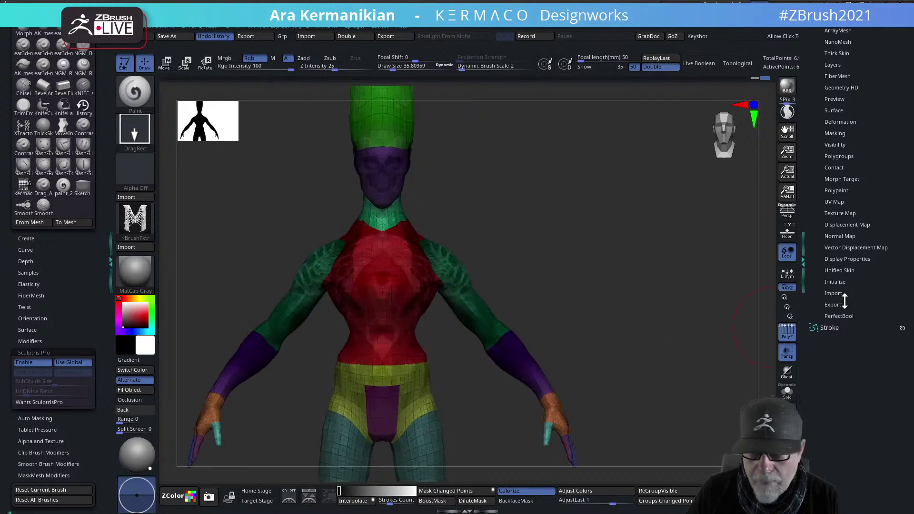
alt+drag(598, 318, 565, 312)
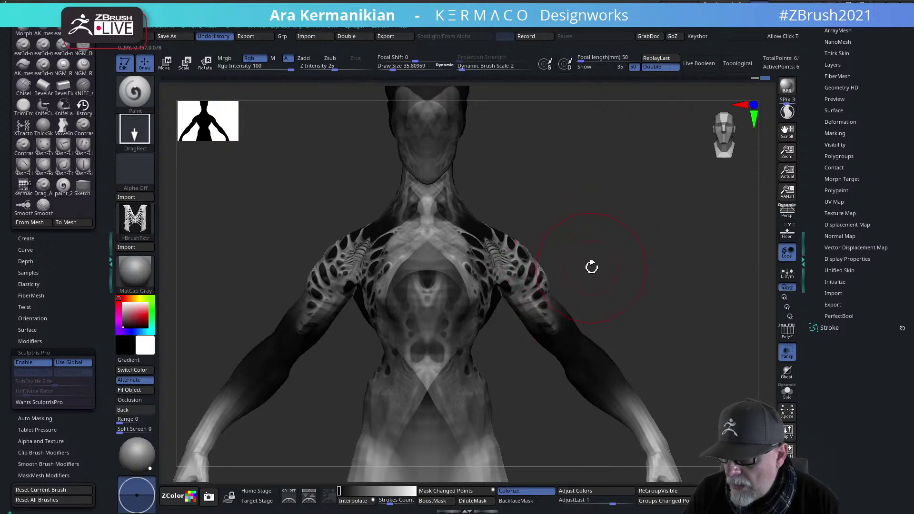
Stamp the ribcage texture onto the outer shoulders from a raised angle and check the full figure from the front
alt+drag(626, 218, 495, 293)
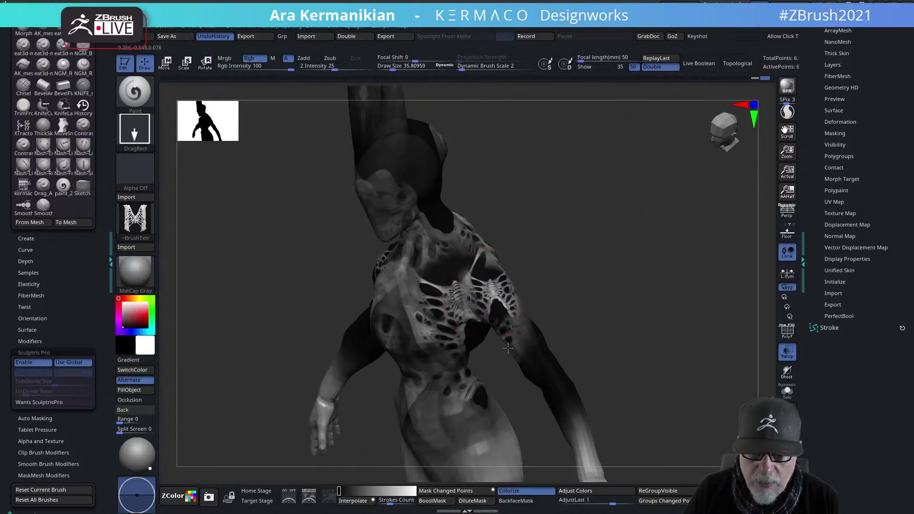
shift+drag(621, 319, 614, 291)
alt+drag(607, 255, 609, 212)
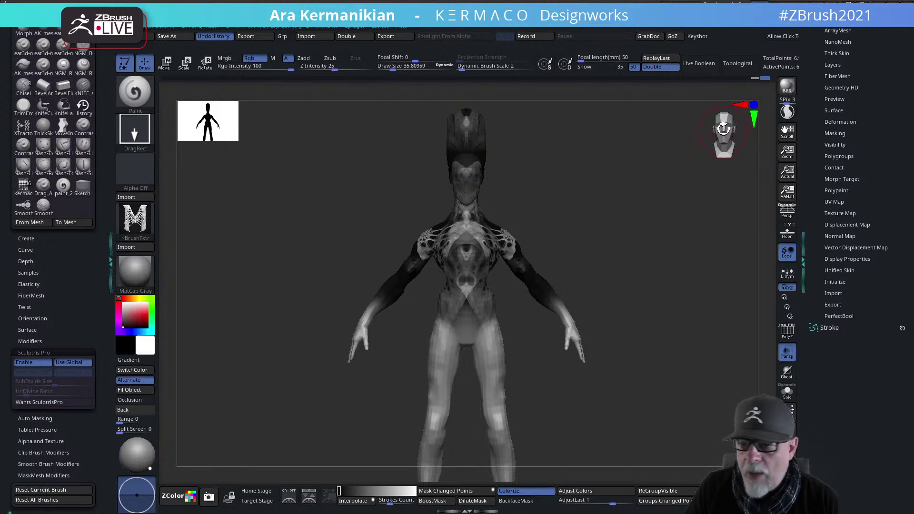
alt+drag(609, 266, 645, 212)
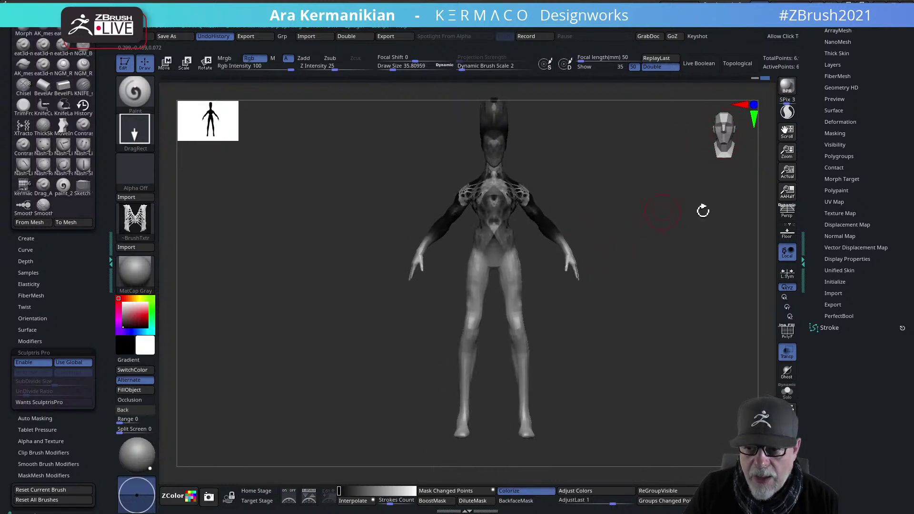
Show the floor grid, examine the figure's stance from an angle and from the front, and hide the grid
click(785, 237)
drag(647, 272, 603, 333)
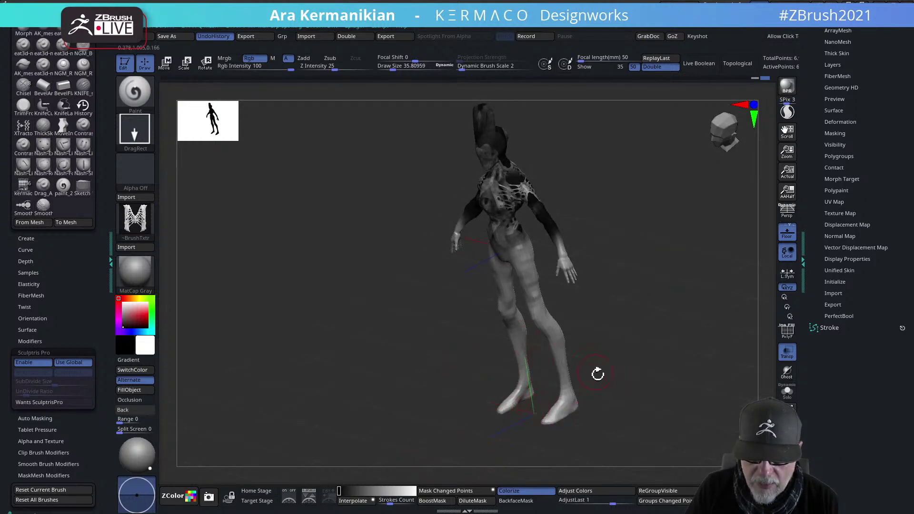
shift+drag(700, 307, 723, 274)
alt+drag(629, 267, 767, 154)
click(786, 238)
alt+drag(598, 238, 643, 176)
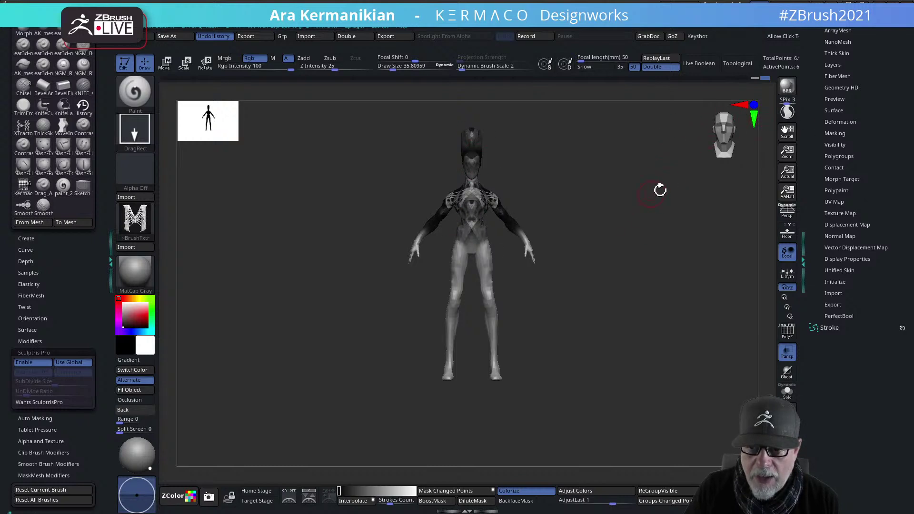
drag(651, 194, 432, 219)
drag(641, 211, 766, 183)
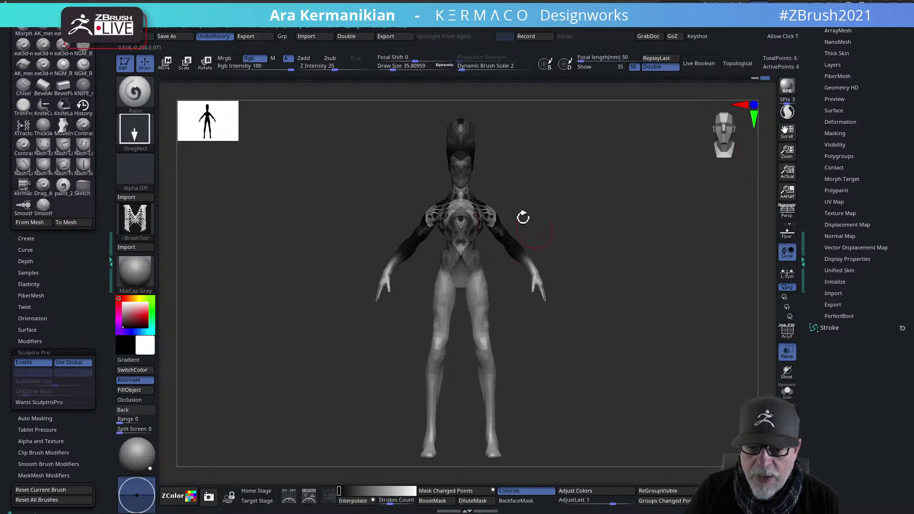
Turn on the floor grid and frame the whole standing figure in a straight front view
click(787, 233)
drag(694, 282, 447, 372)
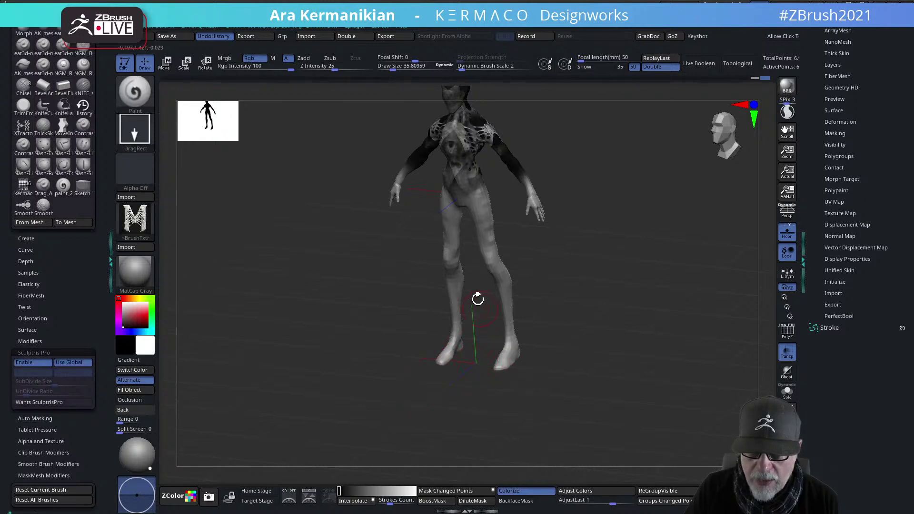
shift+drag(592, 292, 678, 198)
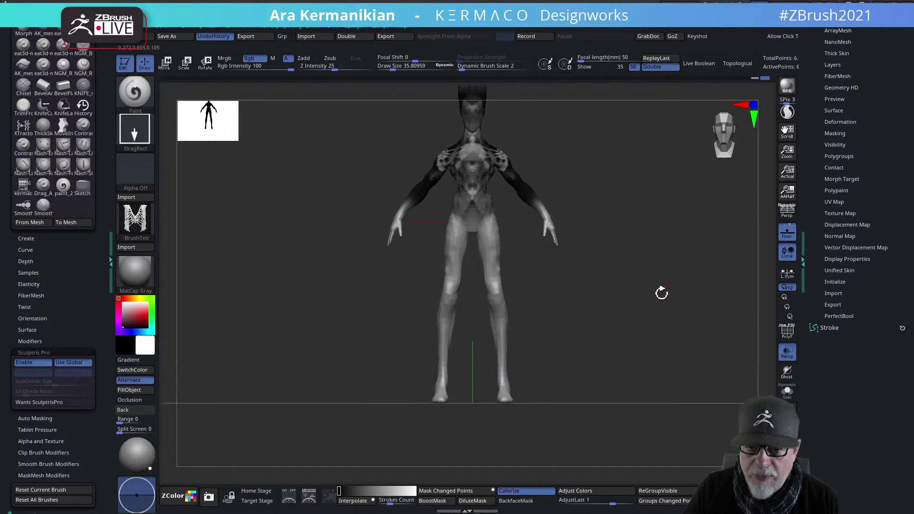
alt+drag(661, 297, 434, 265)
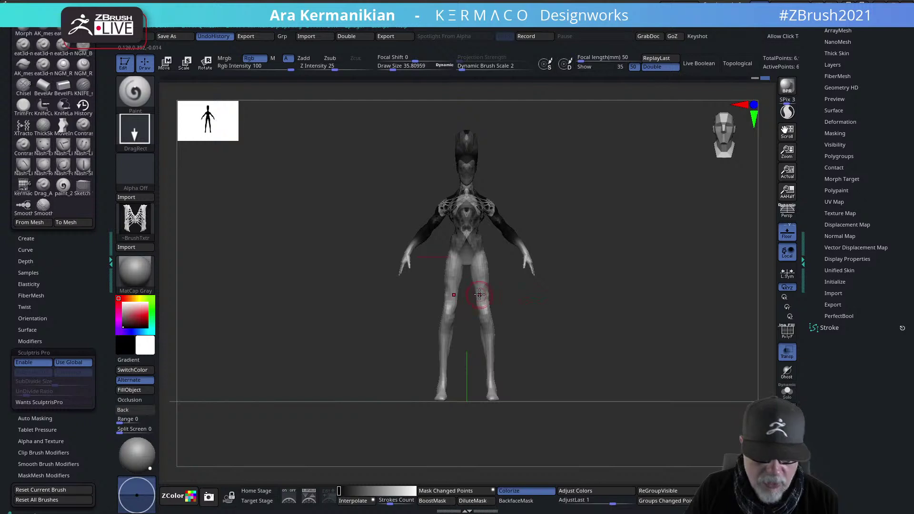
Move the full-body mesh sideways along the X axis with the Gizmo until it clears the skull
key(w)
alt+click(493, 182)
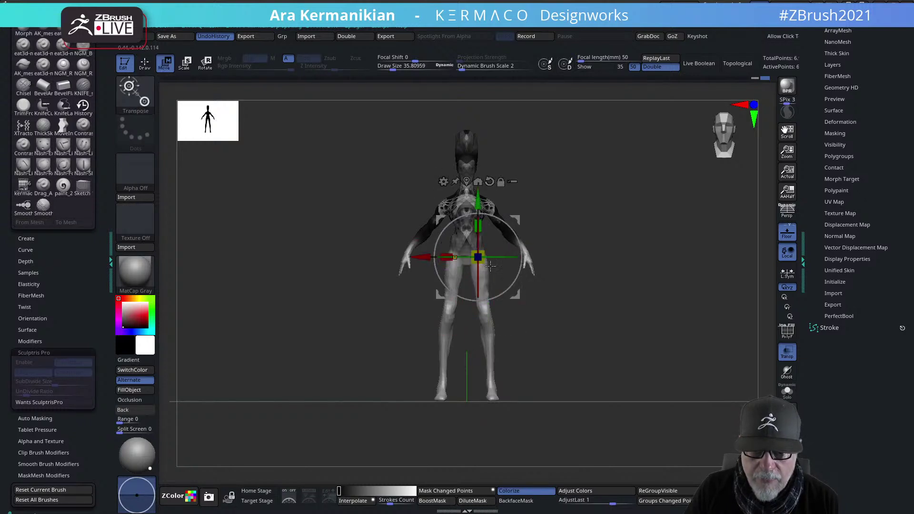
key(space)
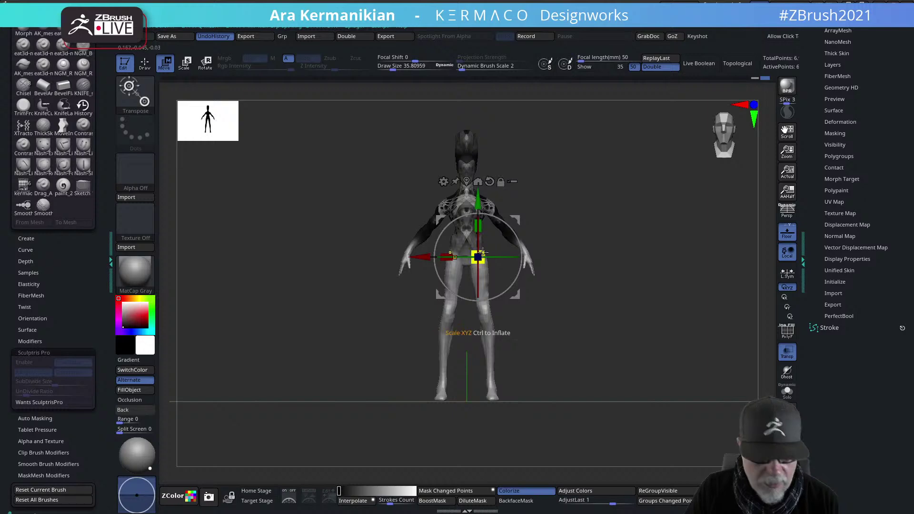
key(space)
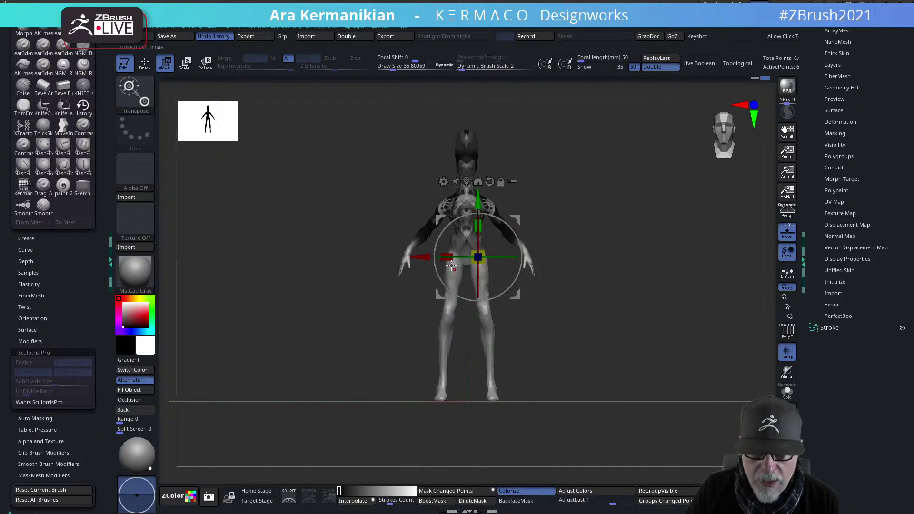
drag(419, 262, 545, 265)
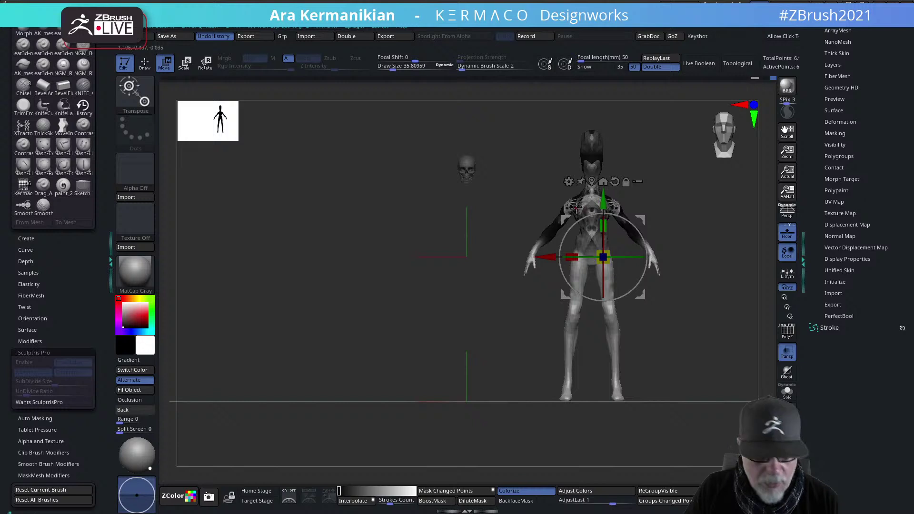
Return to Draw mode and look up the help description of Local Symmetry
key(q)
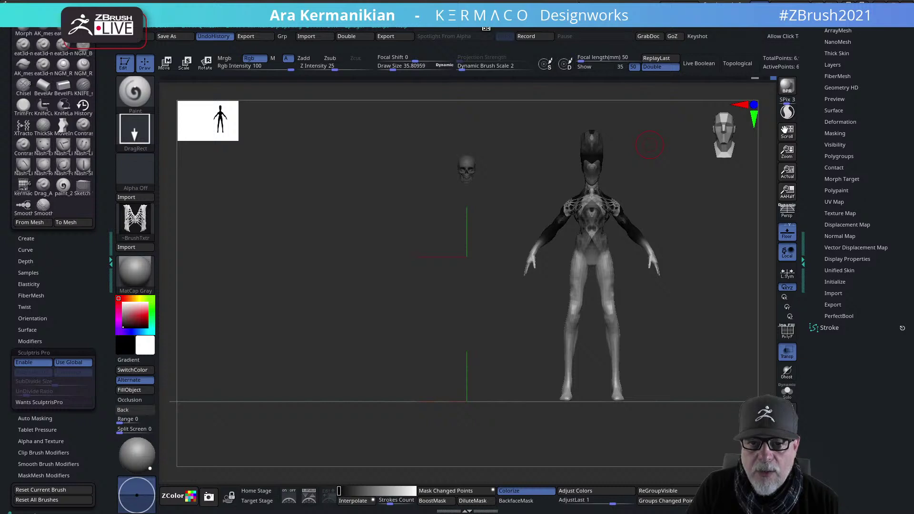
click(639, 28)
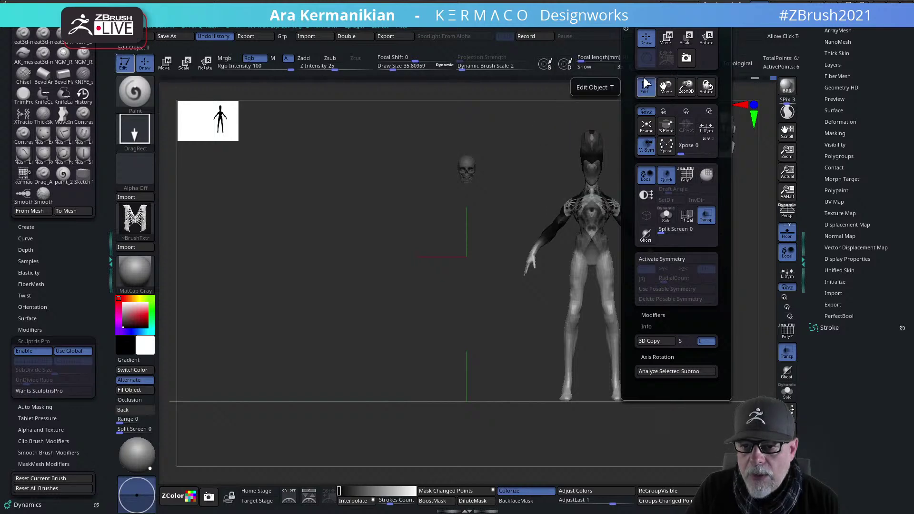
click(568, 30)
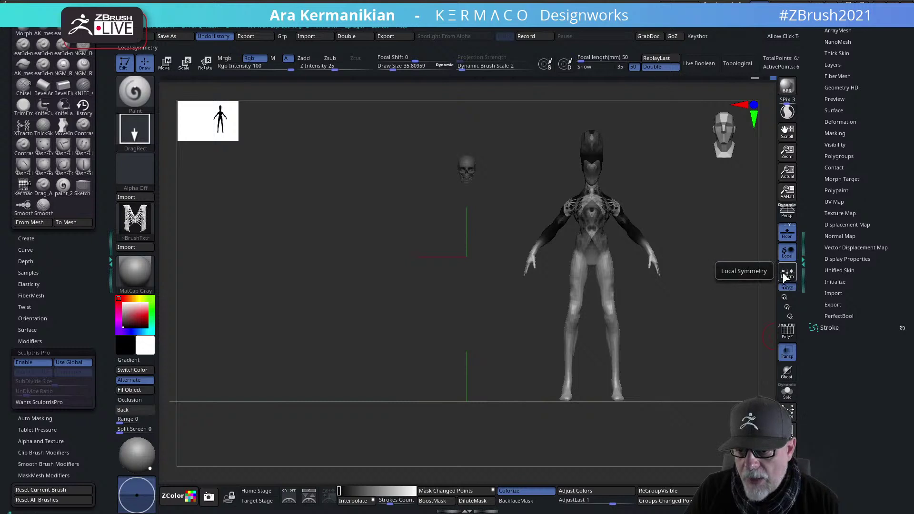
key(ctrl)
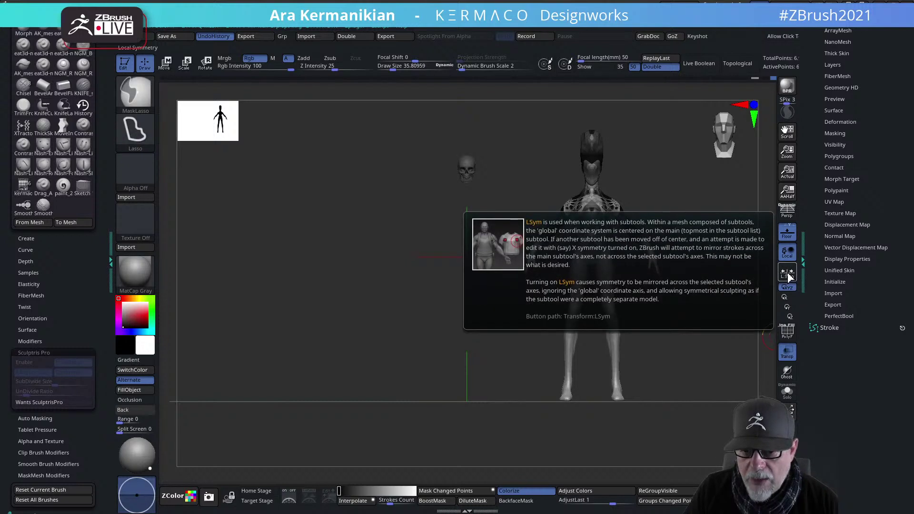
key(space)
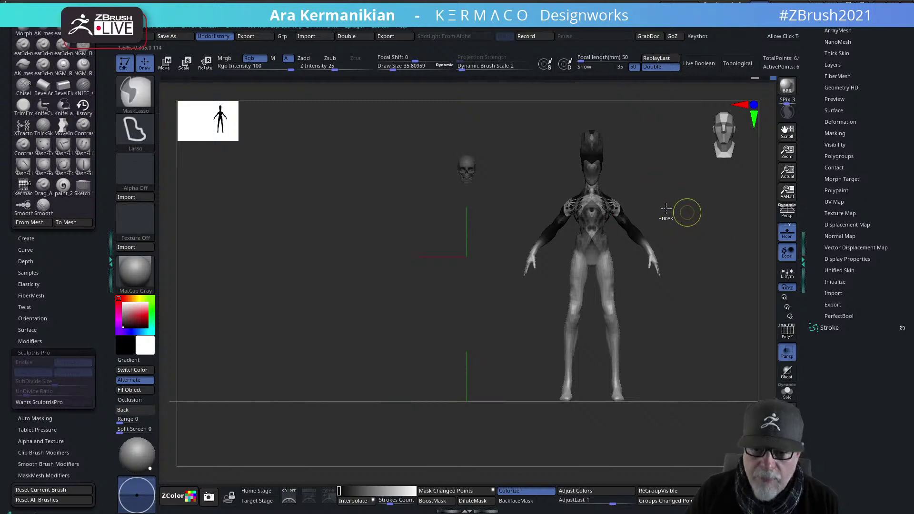
Undo the sideways move of the full-body mesh and frame the figure from the front
key(ctrl+z)
alt+drag(623, 210, 656, 288)
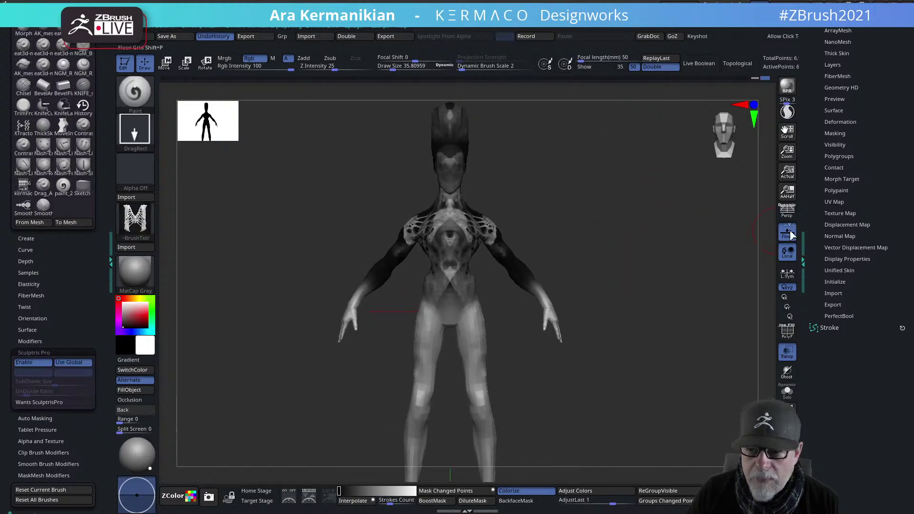
alt+drag(589, 246, 404, 422)
Try stamping the ribcage texture on the upper body from a three-quarter view
mouse_move(663, 278)
alt+mouse_down()
mouse_move(692, 265)
mouse_move(553, 231)
mouse_move(584, 248)
mouse_move(497, 235)
mouse_move(463, 279)
alt+mouse_up()
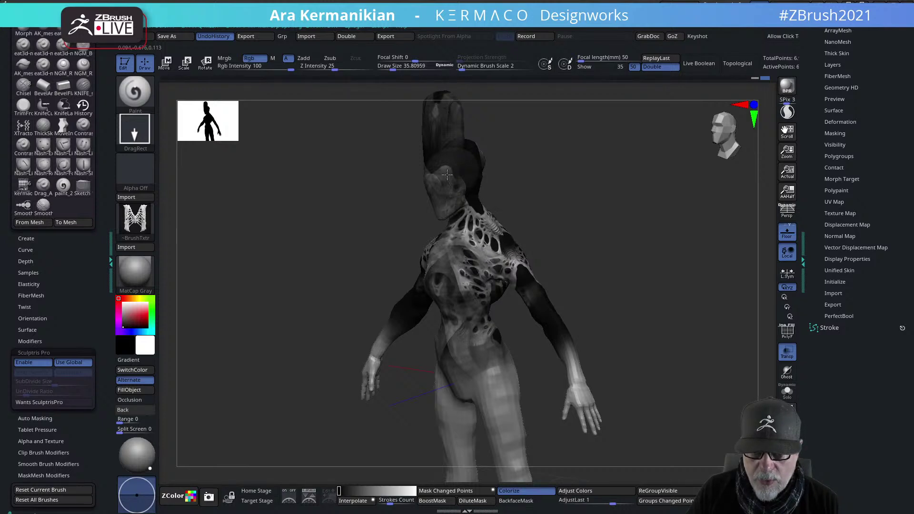
mouse_move(620, 258)
mouse_down()
mouse_move(649, 231)
mouse_move(590, 202)
mouse_move(606, 212)
mouse_up()
key(ctrl+z)
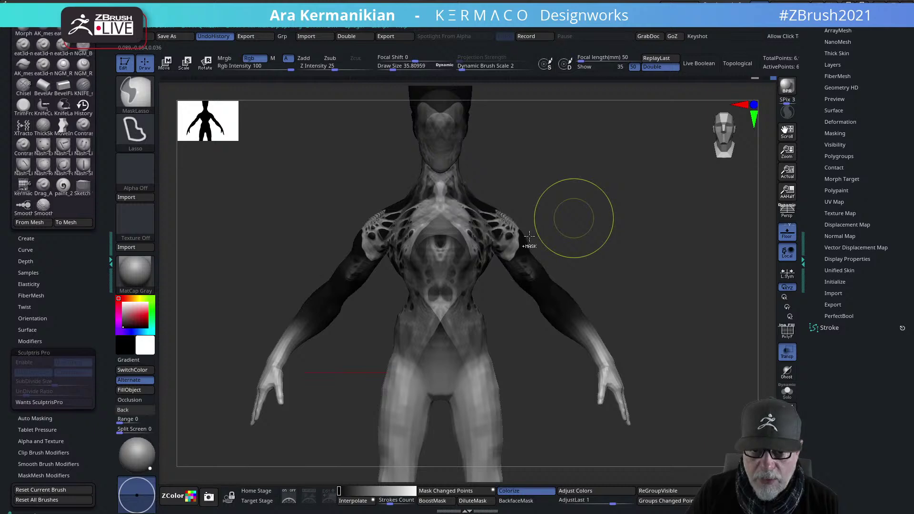
Activate symmetry and stamp the ribcage texture over the chest and shoulders from angled views
key(space)
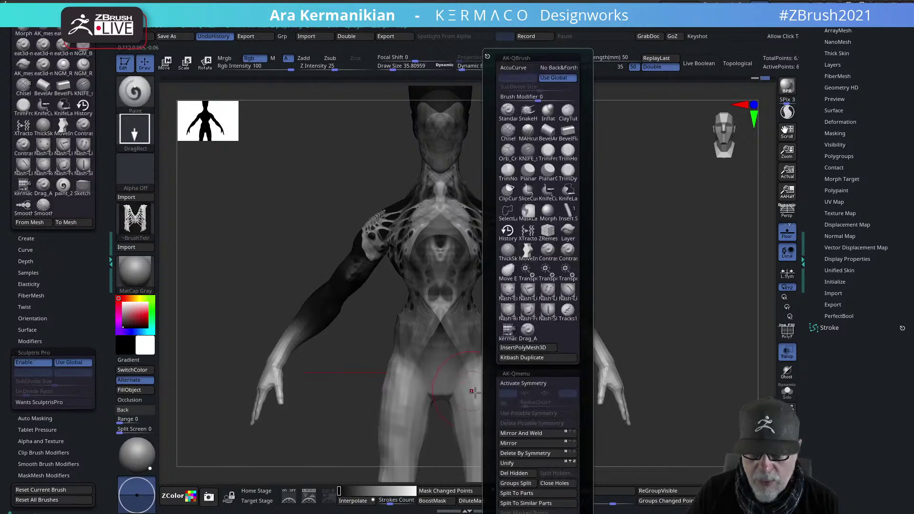
click(524, 384)
drag(616, 215, 531, 219)
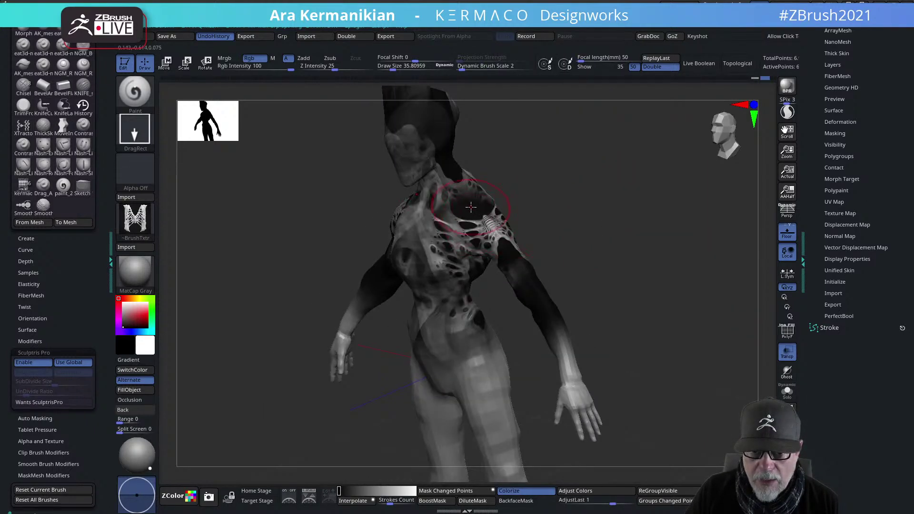
drag(483, 256, 483, 212)
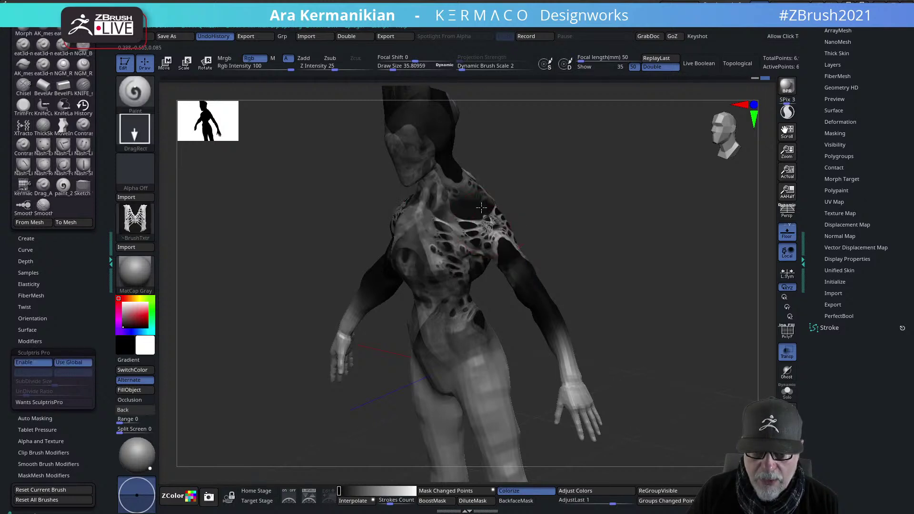
drag(442, 151, 424, 203)
drag(569, 224, 602, 238)
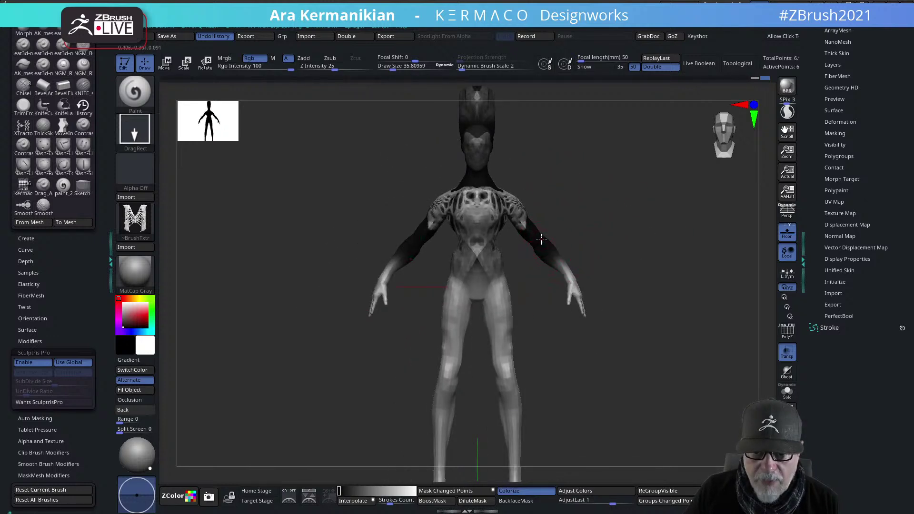
Undo the first arm stamp and restamp the ribcage texture along the upper arms and forearms from the front
drag(536, 282, 522, 212)
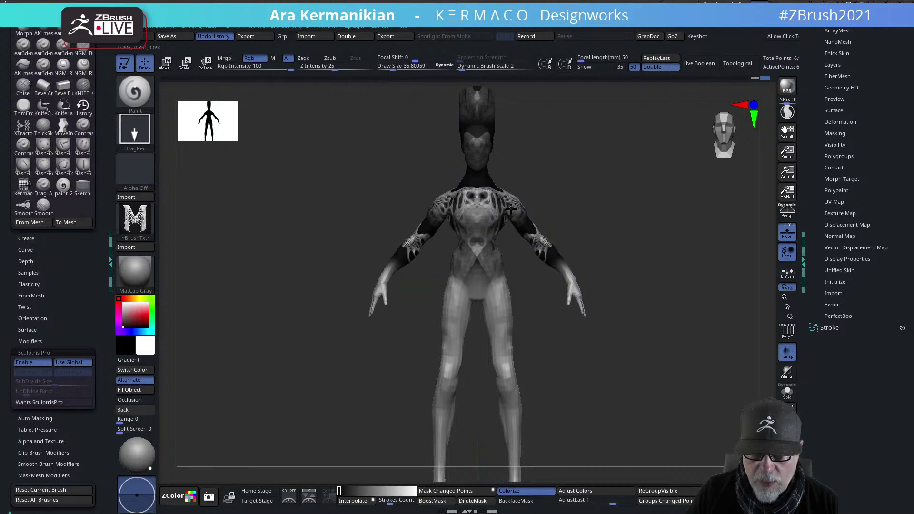
key(ctrl+z)
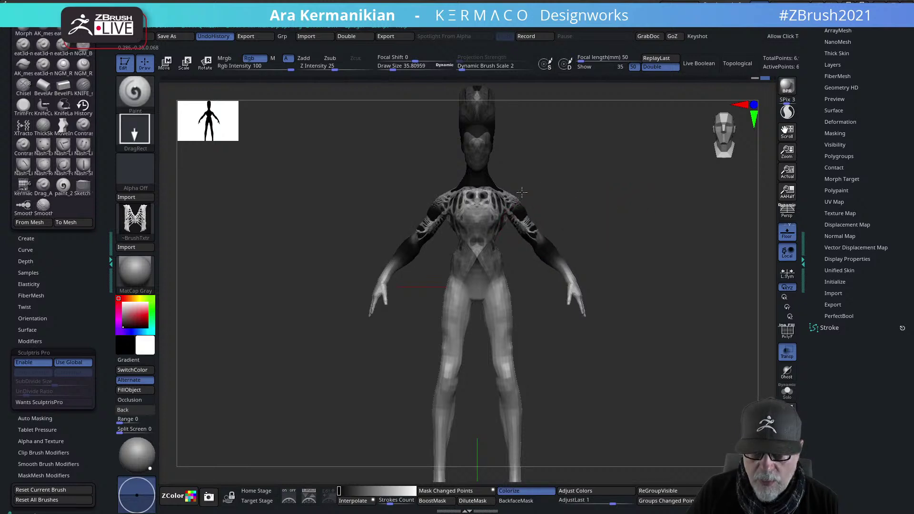
key(ctrl)
mouse_move(536, 237)
mouse_down()
mouse_move(513, 189)
mouse_move(492, 182)
mouse_move(512, 281)
mouse_up()
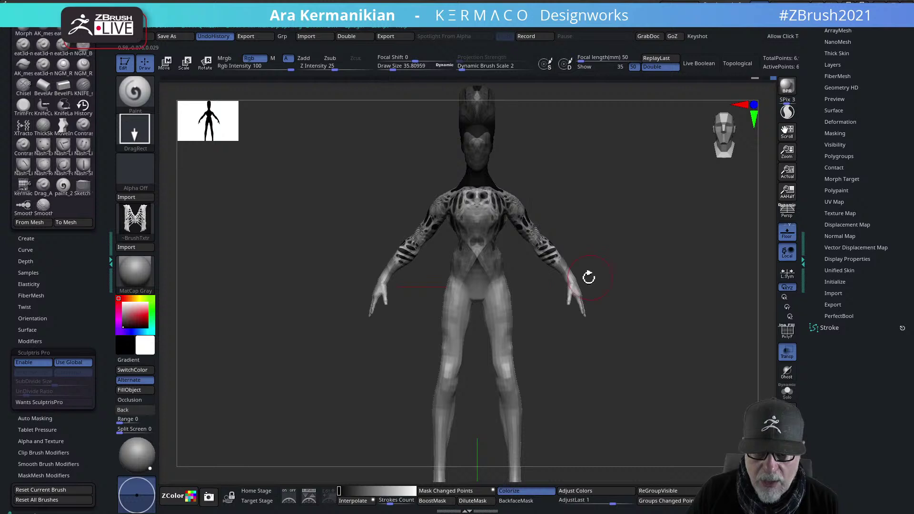
drag(569, 294, 543, 220)
Stamp the ribcage texture on the upper back, and over the face, chest and hips
drag(676, 226, 478, 212)
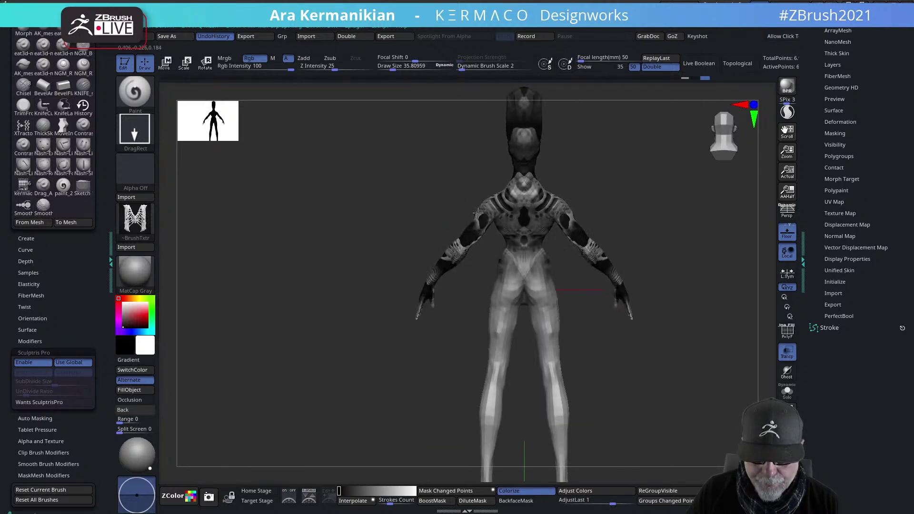
drag(675, 208, 706, 290)
drag(503, 223, 489, 284)
drag(643, 291, 633, 253)
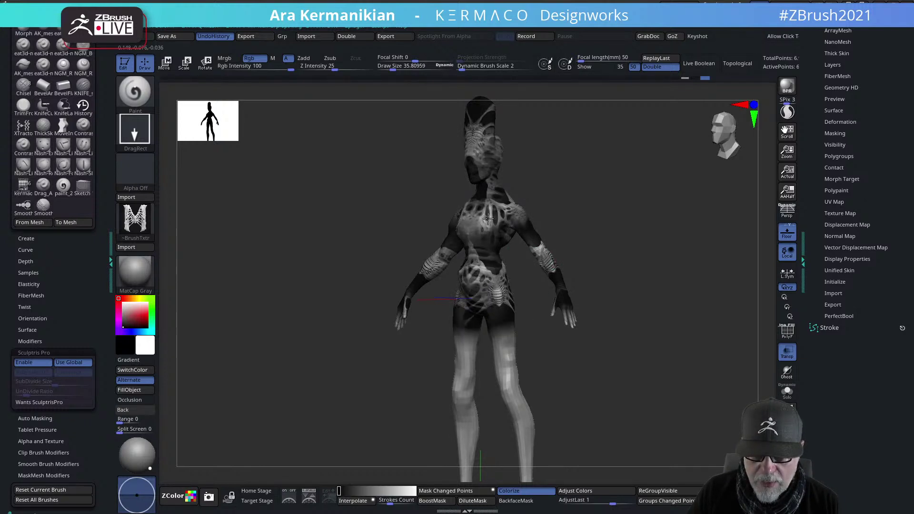
Stamp the ribcage texture over the hips, thighs and knees from the front and side
drag(587, 220, 608, 217)
alt+drag(565, 318, 565, 300)
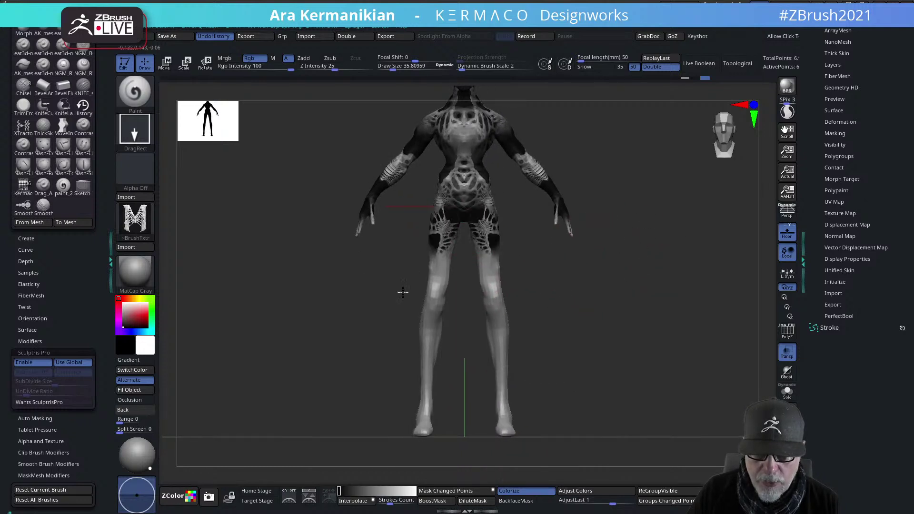
drag(402, 261, 451, 189)
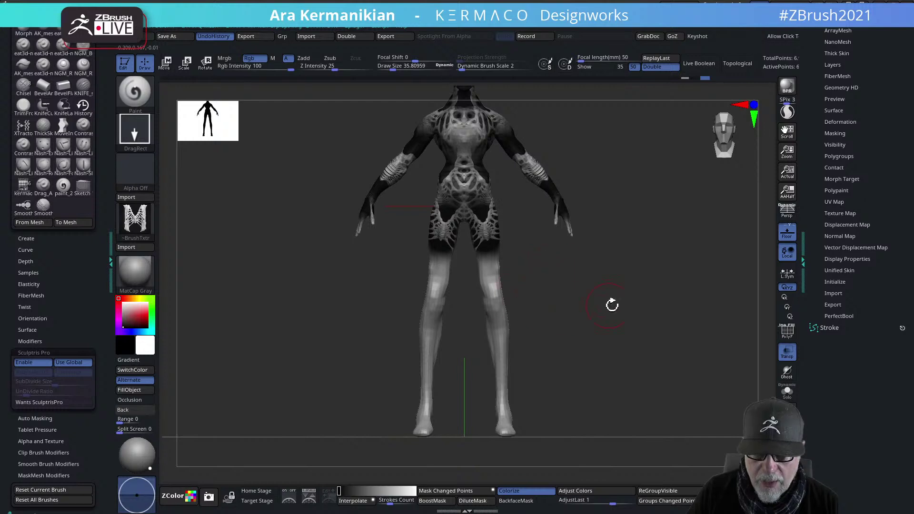
drag(592, 304, 473, 307)
drag(524, 318, 463, 251)
alt+drag(585, 209, 613, 199)
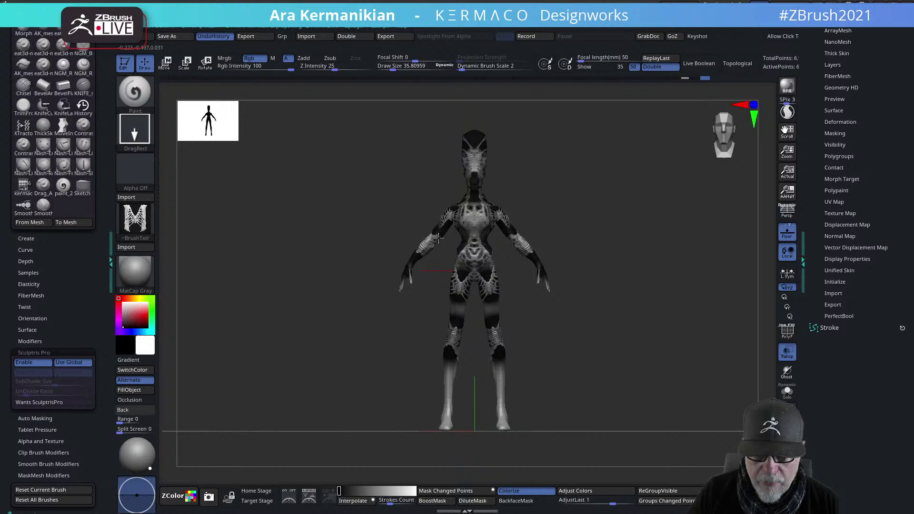
Stamp the ribcage texture down the backs of the legs to the calves and feet
shift+drag(625, 237, 586, 243)
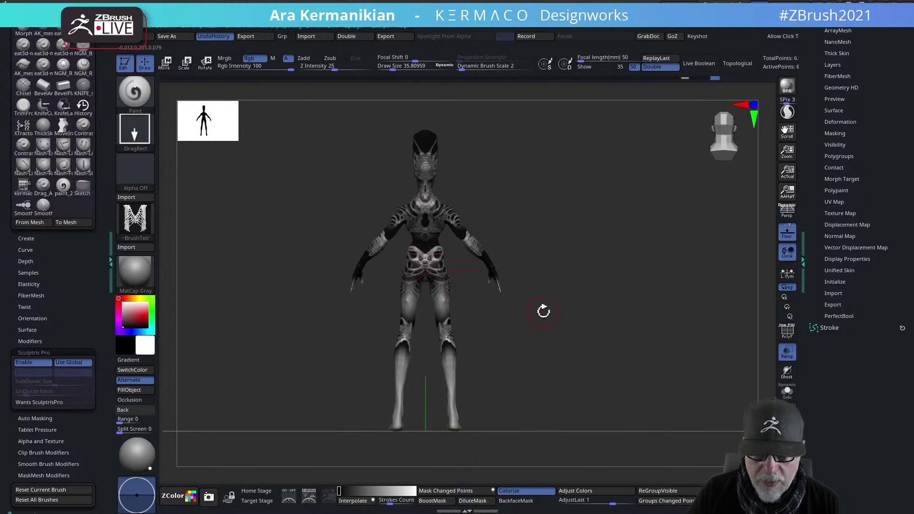
alt+drag(543, 312, 546, 285)
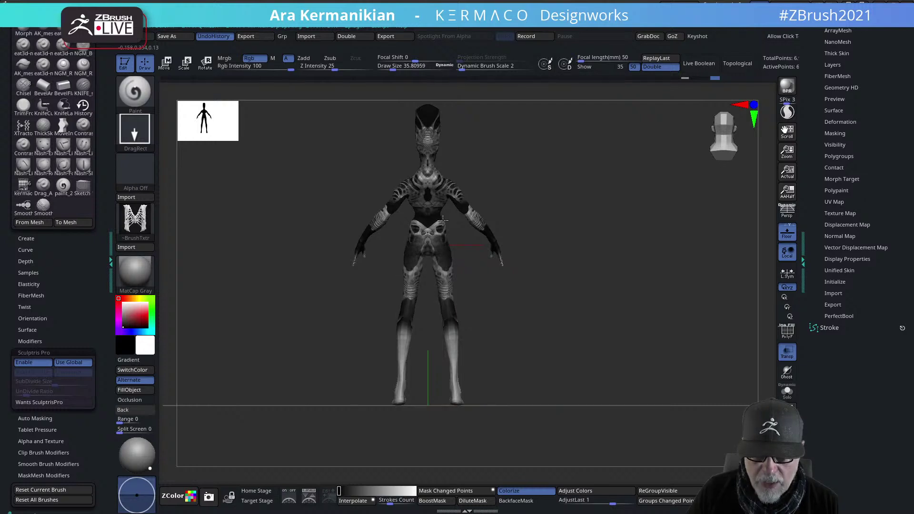
alt+drag(453, 258, 441, 299)
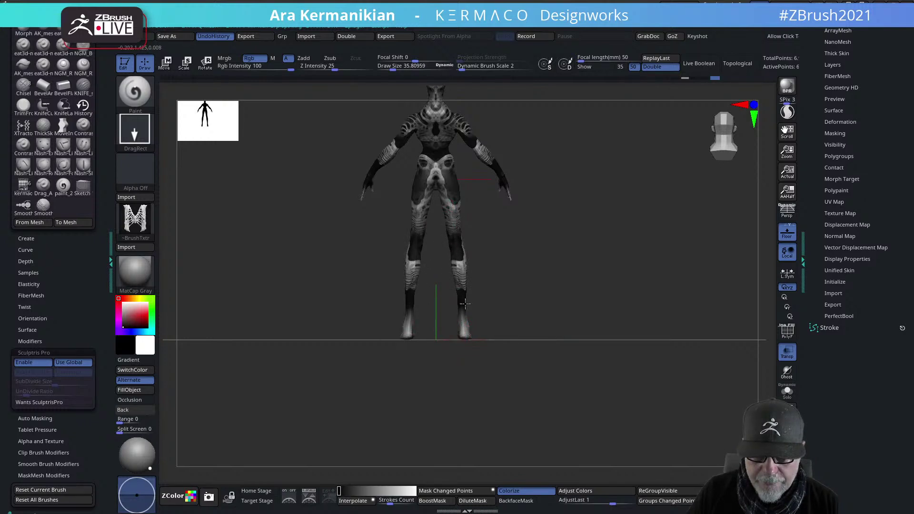
drag(593, 315, 631, 320)
drag(627, 289, 590, 280)
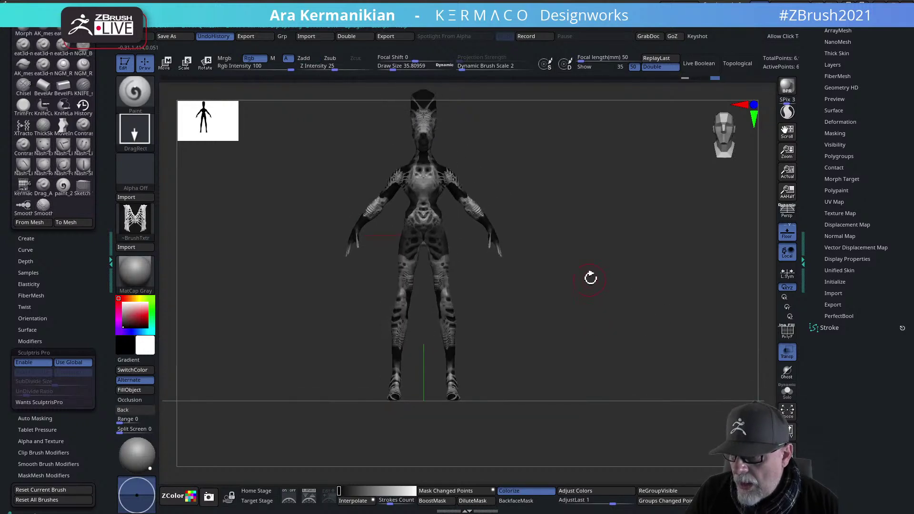
Stamp the ribcage texture on the sides of the hips and across the lower back
drag(569, 345, 524, 347)
drag(504, 274, 487, 262)
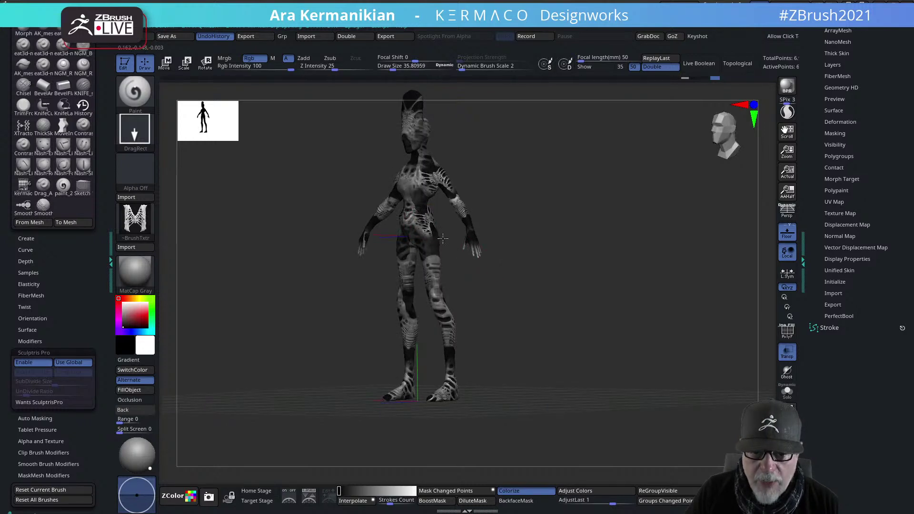
drag(645, 231, 543, 242)
alt+drag(592, 225, 574, 300)
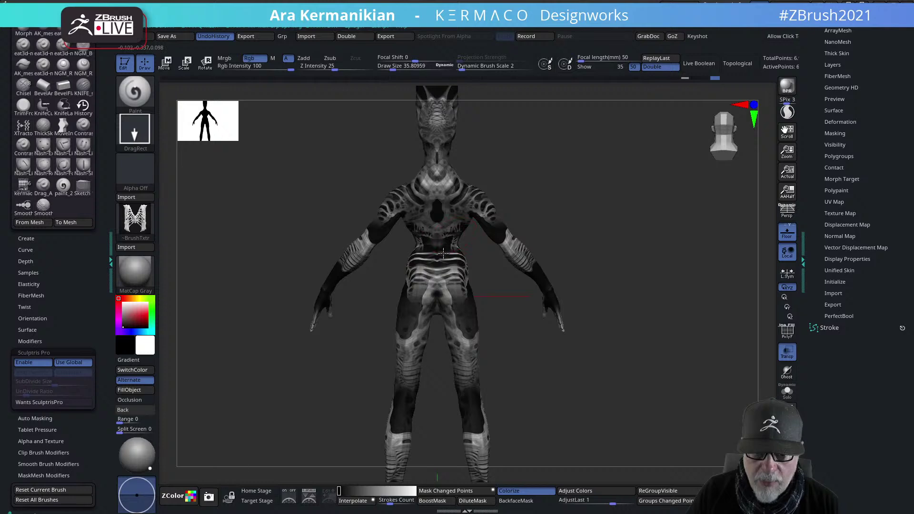
Stamp the ribcage texture around the head, neck, shoulders and chest from both side views
mouse_move(604, 236)
mouse_down()
mouse_move(592, 231)
mouse_move(594, 200)
mouse_move(585, 232)
mouse_move(562, 217)
mouse_up()
alt+drag(562, 217, 553, 304)
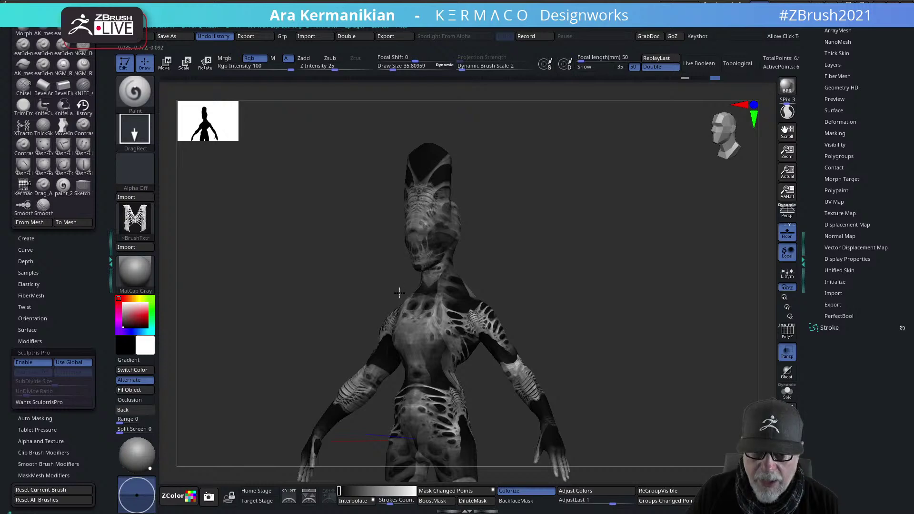
drag(504, 284, 615, 283)
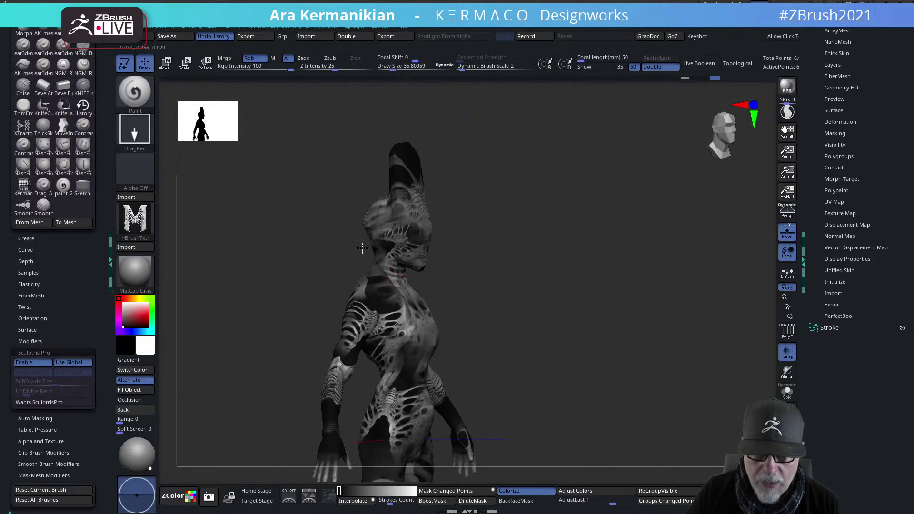
drag(584, 253, 502, 245)
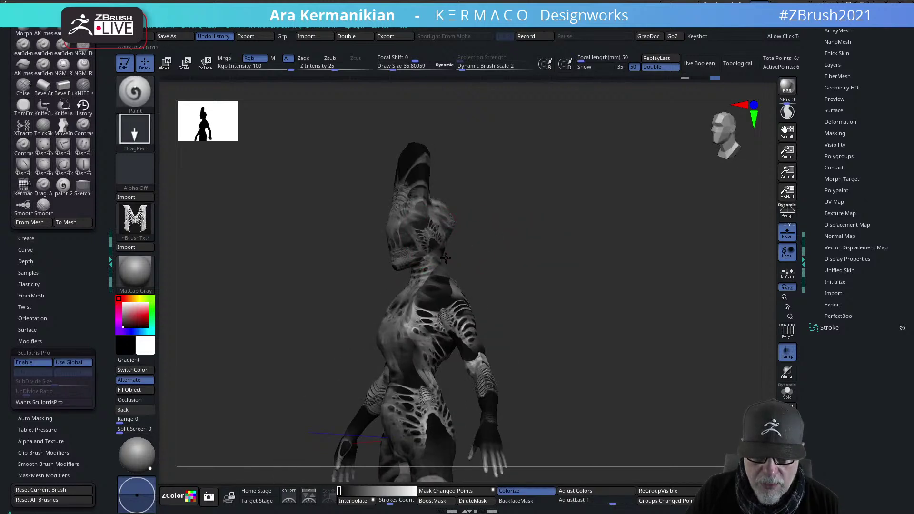
drag(407, 269, 390, 273)
mouse_move(562, 265)
mouse_down()
mouse_move(594, 266)
mouse_move(594, 273)
mouse_move(481, 227)
mouse_move(453, 249)
mouse_up()
mouse_move(669, 263)
alt+mouse_down()
mouse_move(662, 240)
mouse_move(644, 234)
mouse_move(659, 239)
mouse_move(643, 290)
alt+mouse_up()
Switch the brush to the X-shaped bone texture and stamp it along the forearms and hands
click(135, 219)
click(584, 294)
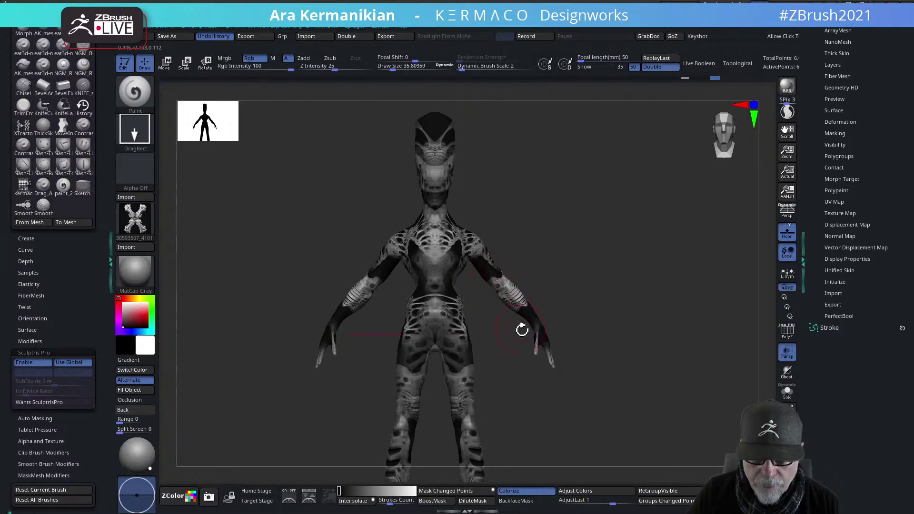
mouse_move(539, 324)
mouse_down()
mouse_move(530, 381)
mouse_move(549, 394)
mouse_move(538, 392)
mouse_up()
mouse_move(452, 271)
mouse_down()
mouse_move(443, 306)
mouse_move(481, 272)
mouse_up()
Try stamping the X-shaped bone texture upward from the waist
key(ctrl)
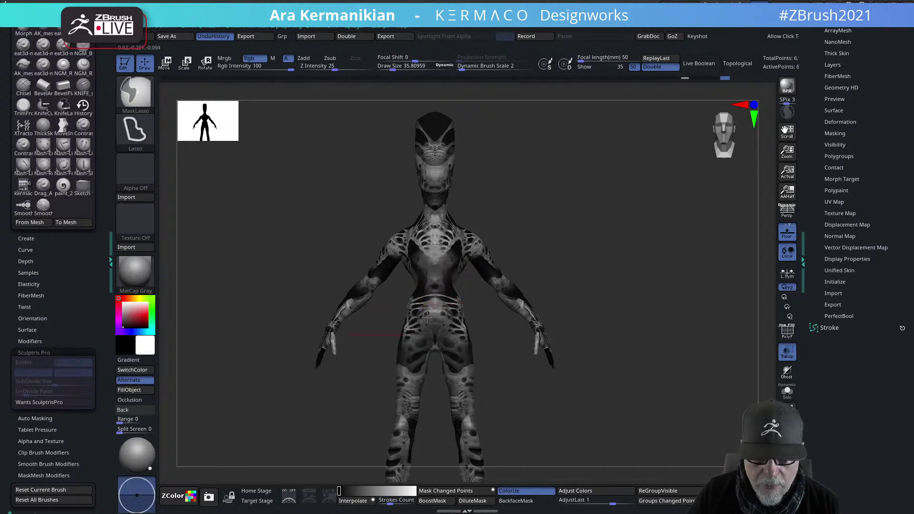
mouse_move(431, 307)
mouse_down()
mouse_move(448, 355)
mouse_move(584, 251)
mouse_move(451, 237)
mouse_up()
key(ctrl+z)
Mask the figure with the MaskLasso brush, starting across the chest and shoulder
key(ctrl)
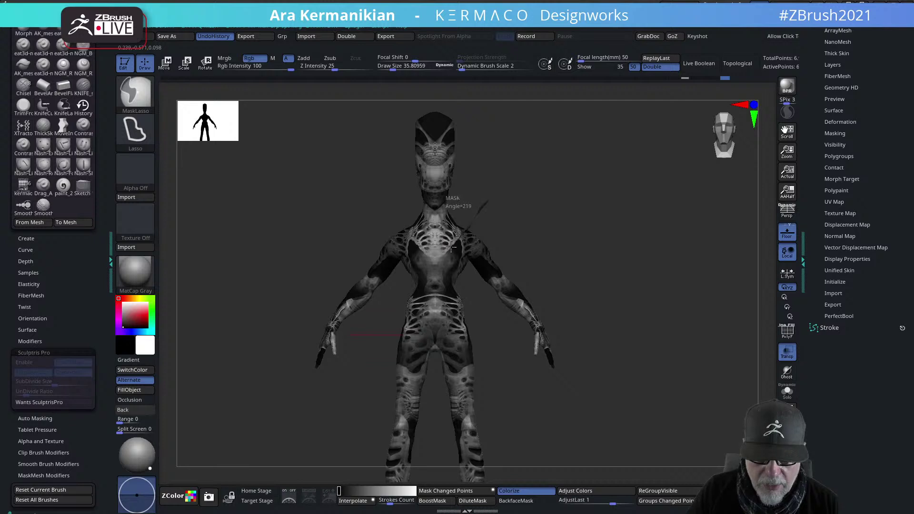
ctrl+drag(423, 258, 365, 196)
mouse_move(546, 169)
alt+mouse_down()
mouse_move(559, 211)
mouse_move(552, 196)
alt+mouse_up()
mouse_move(496, 167)
ctrl+mouse_down()
mouse_move(427, 159)
mouse_move(525, 229)
mouse_move(496, 169)
ctrl+mouse_up()
Try a large stamp of the X-shaped bone texture over the whole figure, starting at the waist
drag(590, 251, 506, 242)
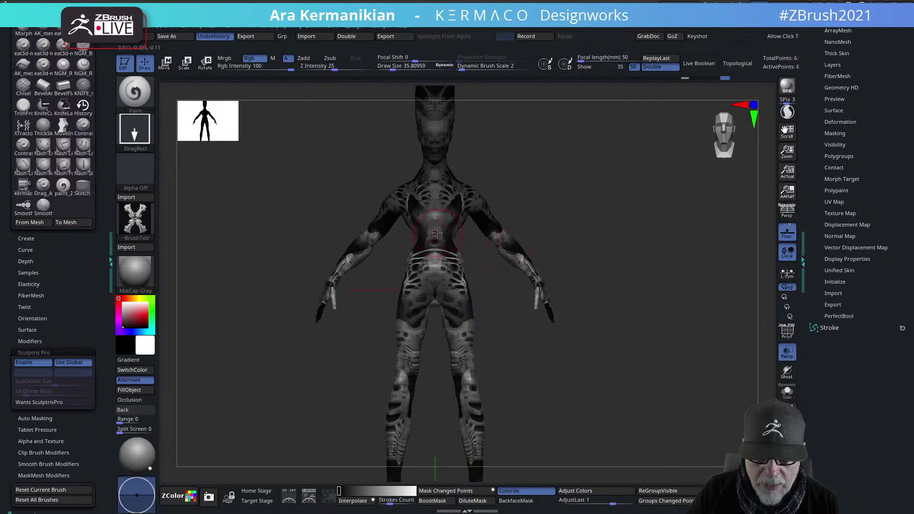
drag(467, 286, 652, 437)
alt+drag(660, 400, 671, 343)
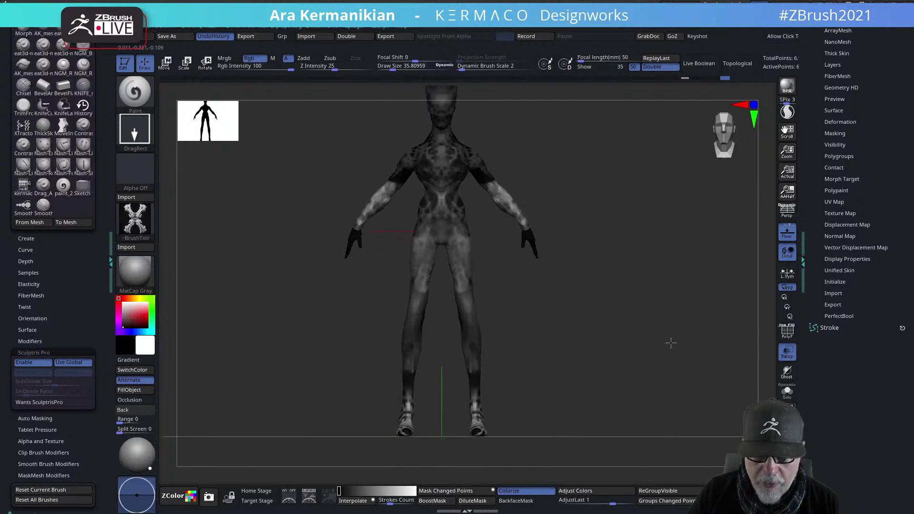
key(ctrl+z)
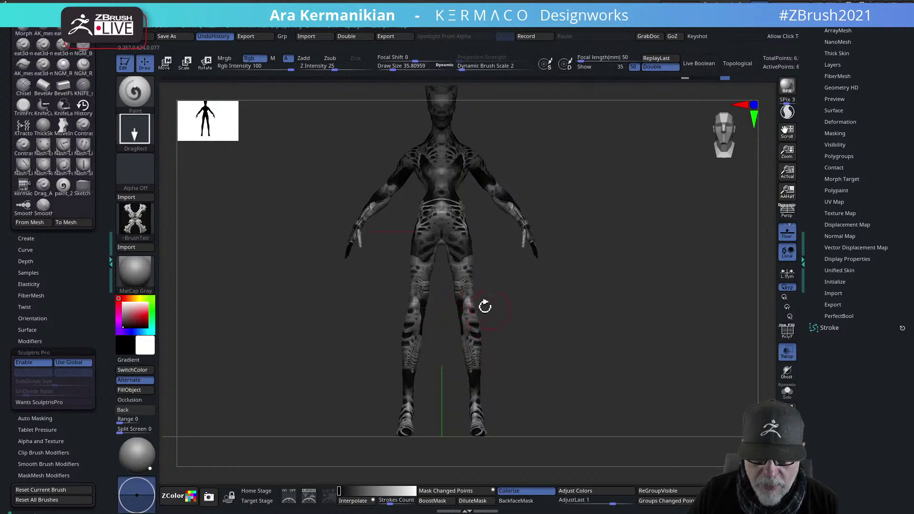
Redo and undo the recent stamps to compare the two paint versions of the figure
key(ctrl+shift)
key(ctrl+shift+z)
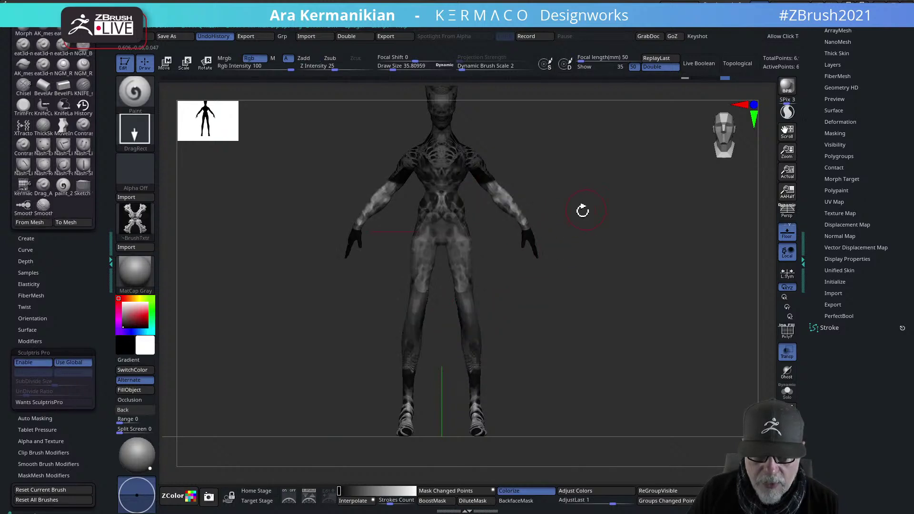
key(ctrl+z)
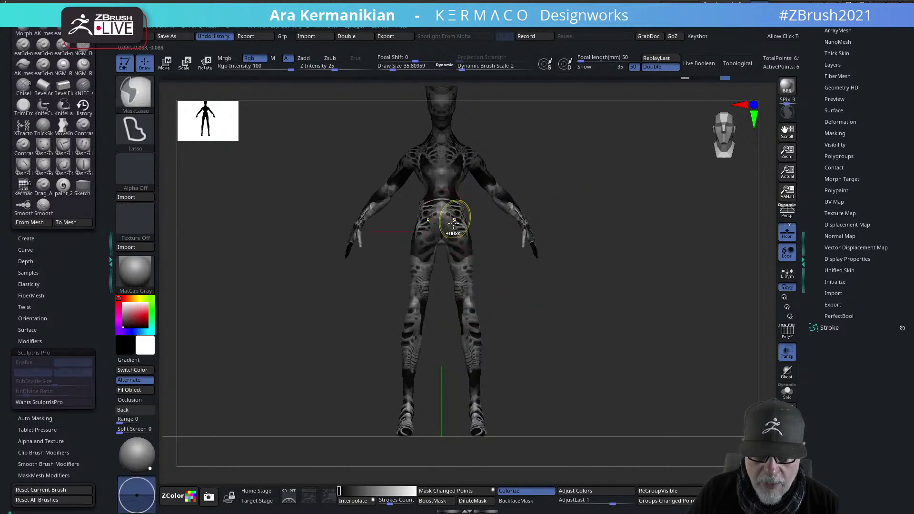
Try masking the hips from the front and the back with the MaskLasso brush
mouse_move(475, 206)
ctrl+mouse_down()
mouse_move(469, 273)
mouse_move(493, 262)
ctrl+mouse_up()
drag(550, 323, 505, 253)
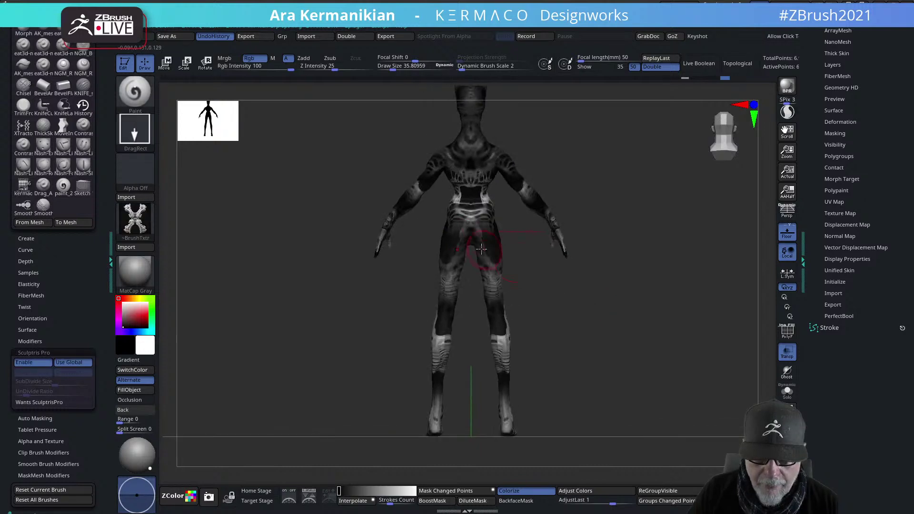
mouse_move(495, 199)
ctrl+mouse_down()
mouse_move(444, 245)
mouse_move(503, 215)
ctrl+mouse_up()
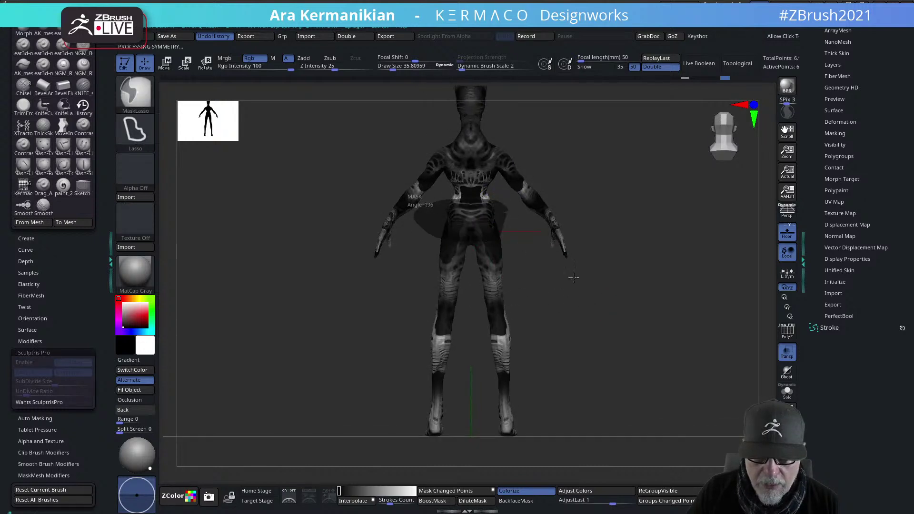
mouse_move(524, 335)
ctrl+mouse_down()
mouse_move(545, 386)
mouse_move(593, 336)
ctrl+mouse_up()
drag(702, 316, 589, 336)
alt+drag(586, 267, 653, 329)
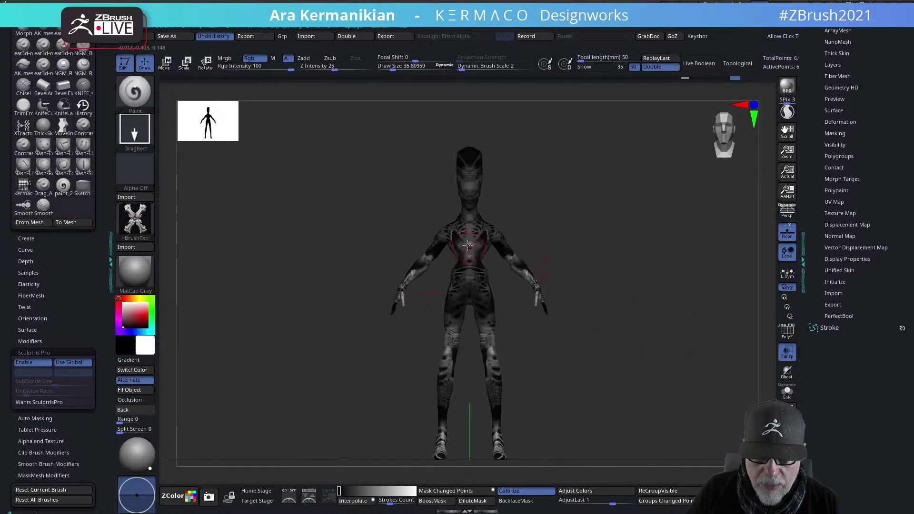
Undo the hip mask and the last series of bone texture stamps on the figure
key(ctrl+z)
key(ctrl+z)
key(ctrl+z)
key(ctrl+z)
key(ctrl+z)
key(ctrl+z)
key(ctrl+z)
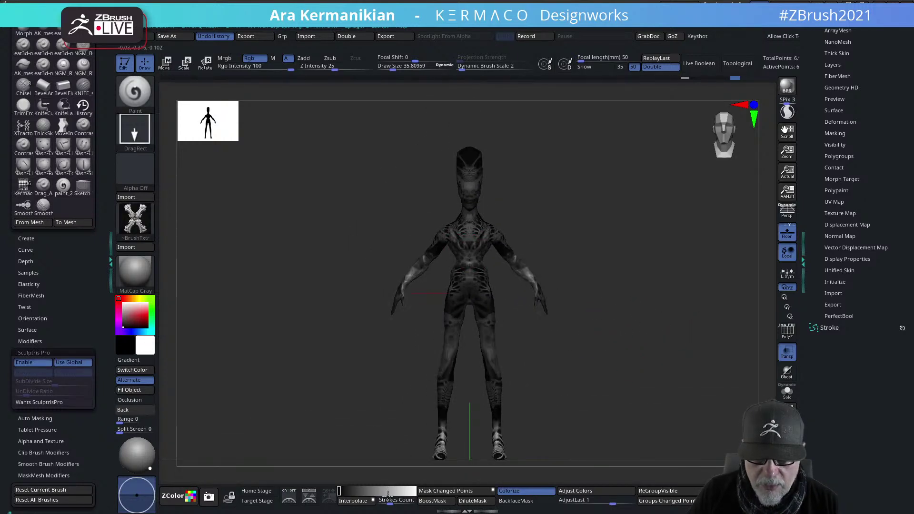
key(ctrl+z)
key(ctrl+z)
key(ctrl+z)
key(ctrl+z)
Switch the brush to the fishly texture and set the RGB intensity to 36
alt+drag(574, 328, 574, 257)
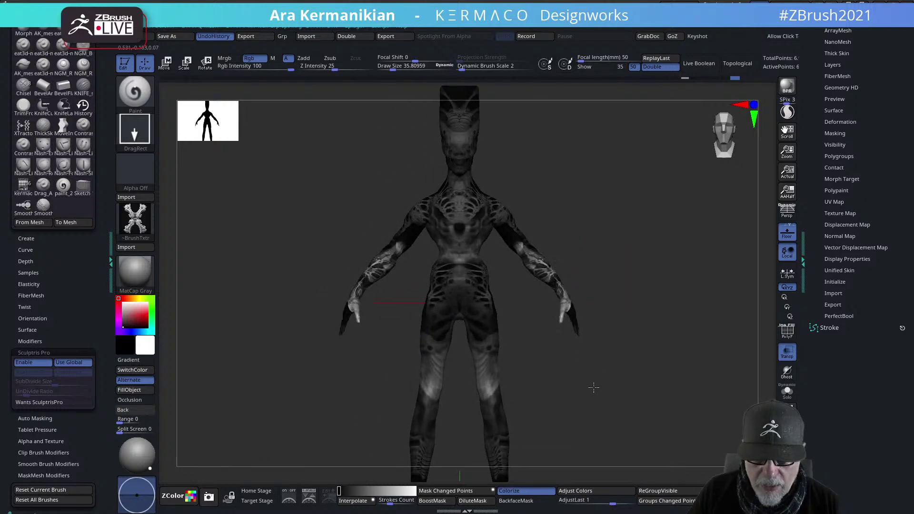
alt+drag(660, 309, 661, 311)
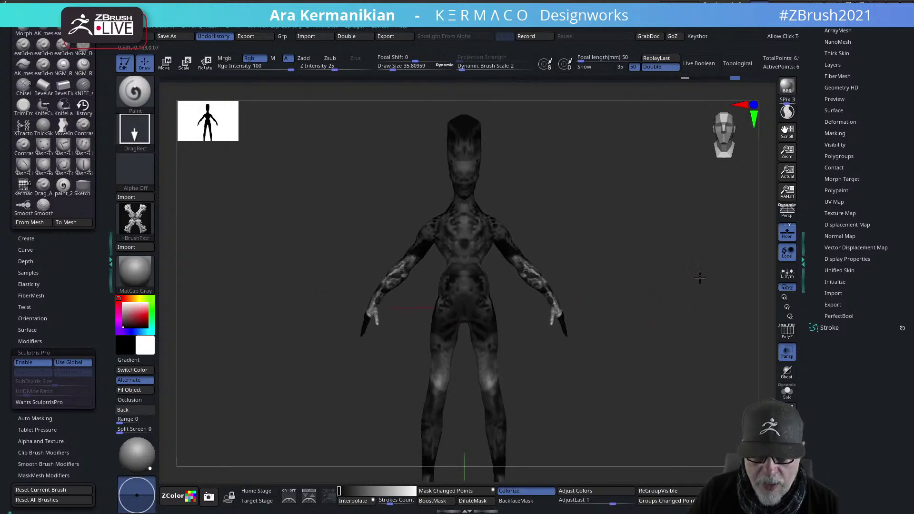
drag(700, 277, 594, 342)
mouse_move(618, 377)
mouse_down()
mouse_move(558, 362)
mouse_move(454, 306)
mouse_up()
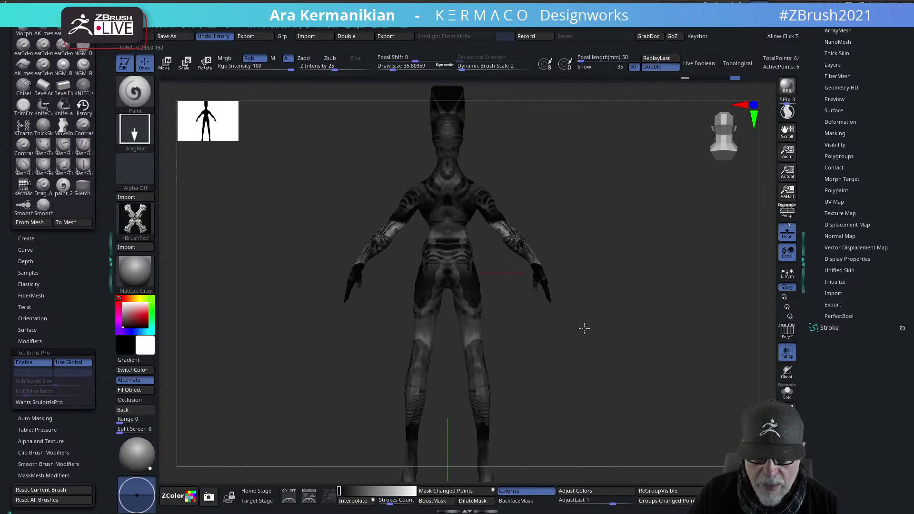
mouse_move(617, 264)
mouse_down()
mouse_move(676, 206)
mouse_move(579, 210)
mouse_move(572, 222)
mouse_move(594, 219)
mouse_move(503, 206)
mouse_move(466, 239)
mouse_move(475, 235)
mouse_up()
alt+drag(663, 219, 602, 249)
click(135, 219)
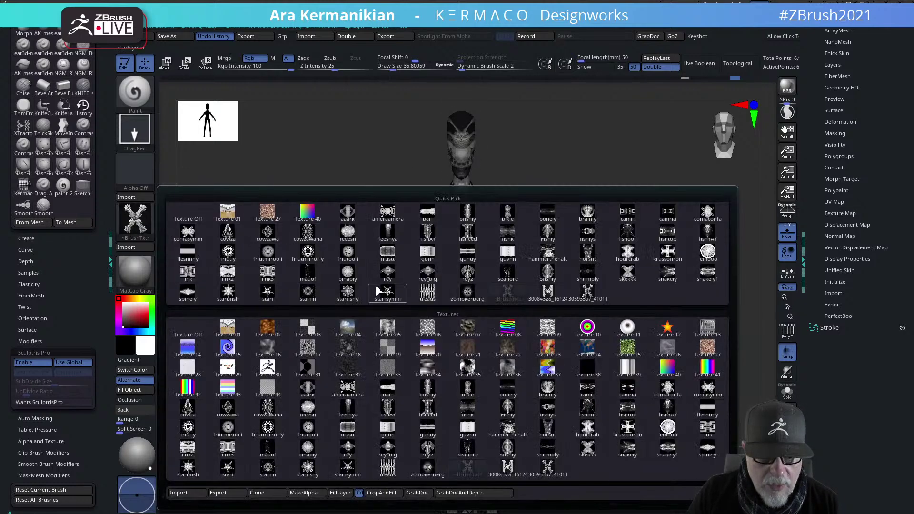
click(508, 409)
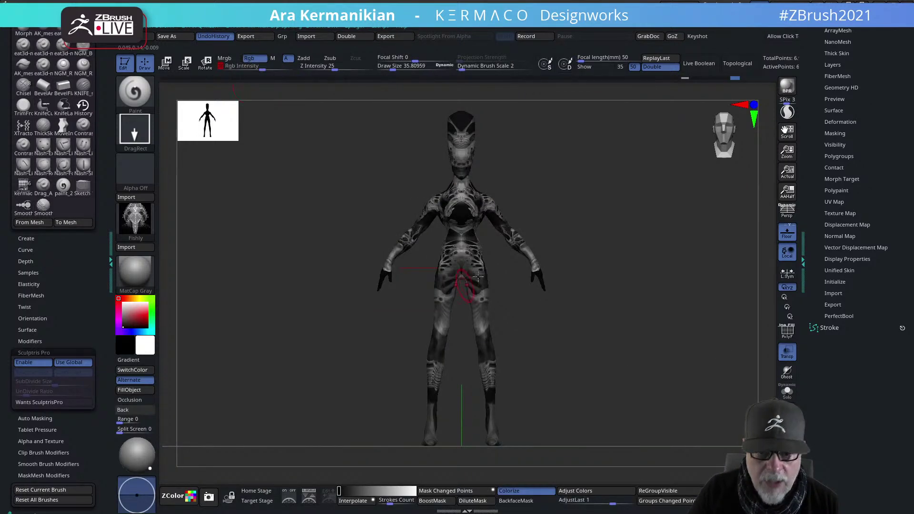
Stamp the fishly texture over the figure's chest and upper back at the reduced intensity
drag(631, 219, 448, 410)
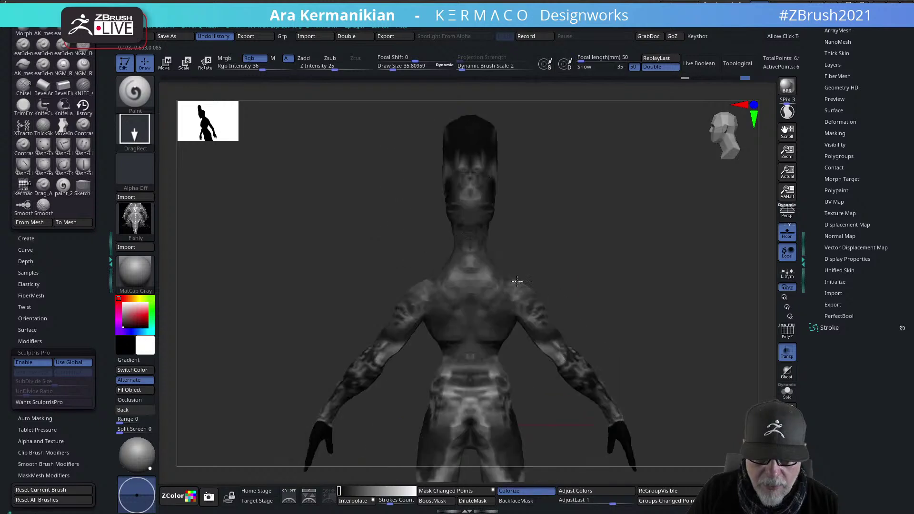
alt+drag(334, 253, 376, 227)
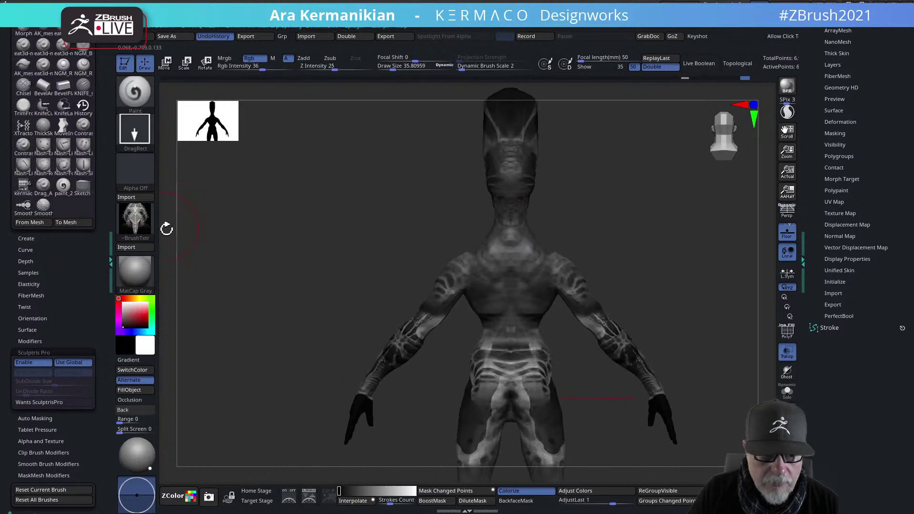
drag(536, 293, 531, 384)
alt+drag(691, 293, 584, 223)
mouse_move(463, 362)
shift+mouse_down()
mouse_move(643, 300)
mouse_move(604, 293)
mouse_move(645, 296)
mouse_move(638, 277)
shift+mouse_up()
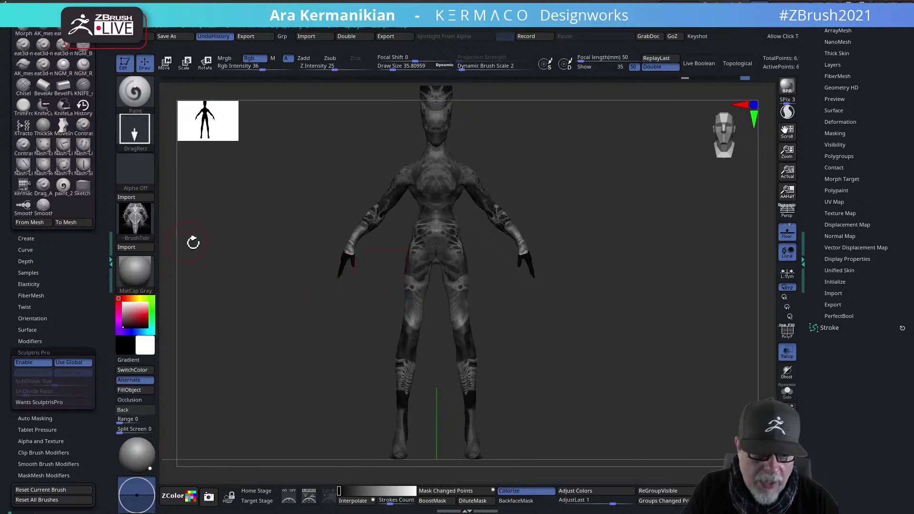
Switch the brush to the link3 texture and stamp it onto the figure
click(135, 218)
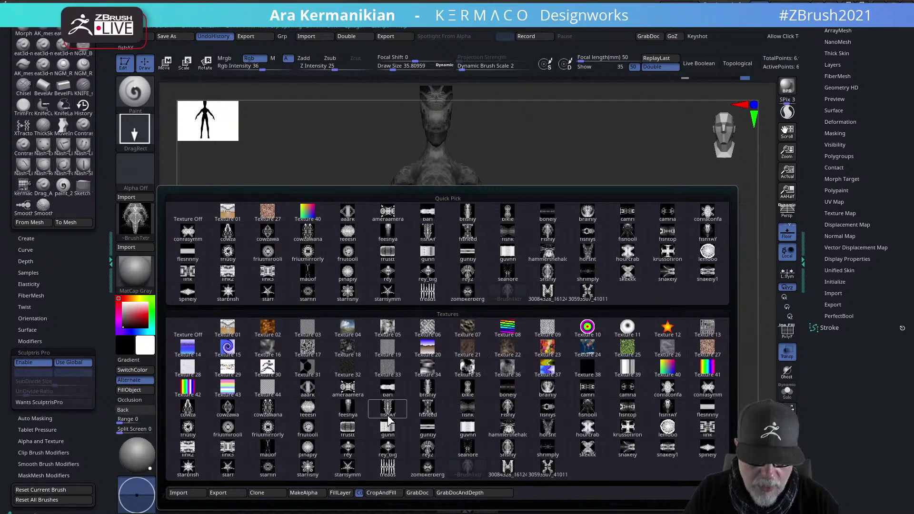
mouse_move(392, 412)
mouse_move(311, 393)
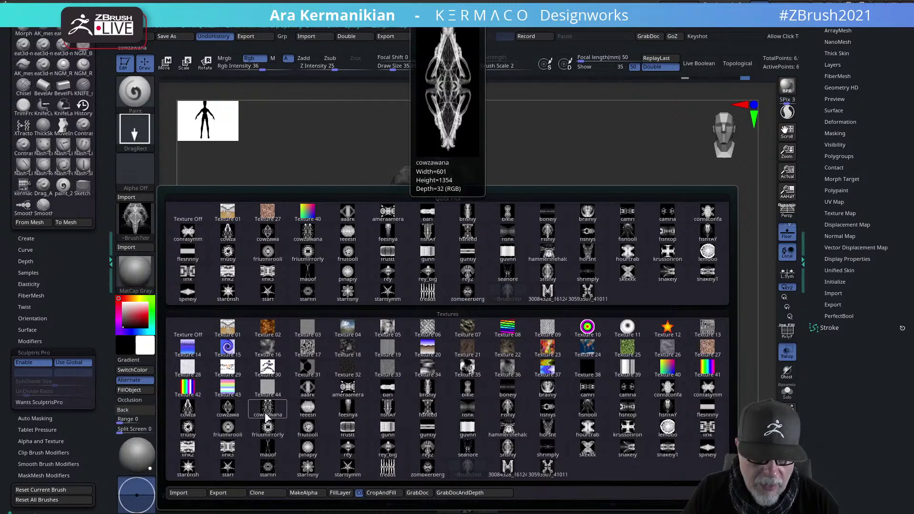
mouse_move(229, 428)
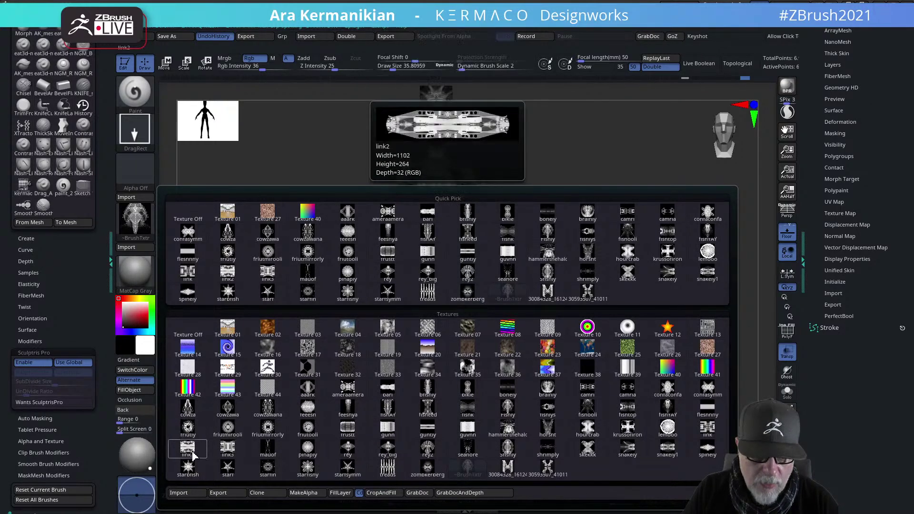
mouse_move(246, 451)
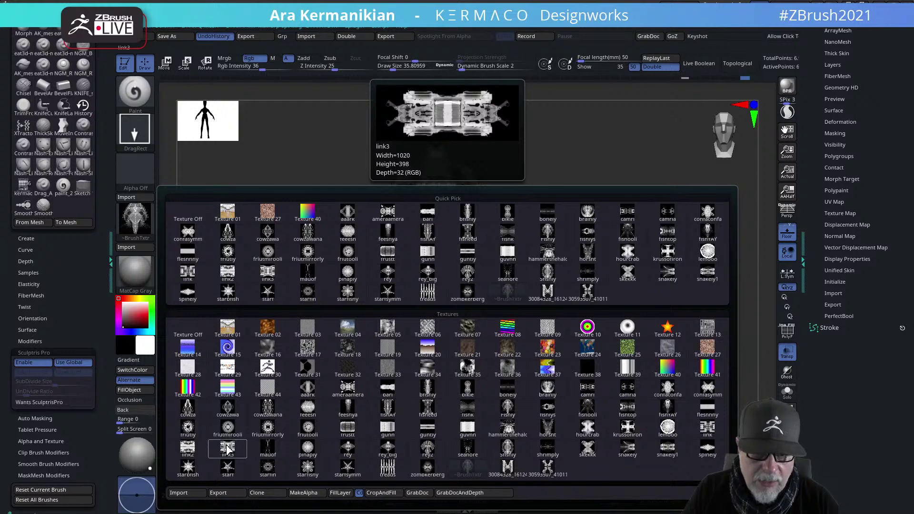
click(228, 450)
drag(527, 353, 472, 247)
mouse_move(571, 185)
mouse_down()
mouse_move(417, 184)
mouse_move(425, 237)
mouse_up()
mouse_move(518, 226)
shift+mouse_down()
mouse_move(577, 228)
mouse_move(536, 230)
shift+mouse_up()
Clone the body's painted texture map into the texture palette
key(ctrl)
mouse_move(636, 224)
alt+mouse_down()
mouse_move(660, 221)
mouse_move(608, 208)
mouse_move(643, 228)
mouse_move(633, 225)
alt+mouse_up()
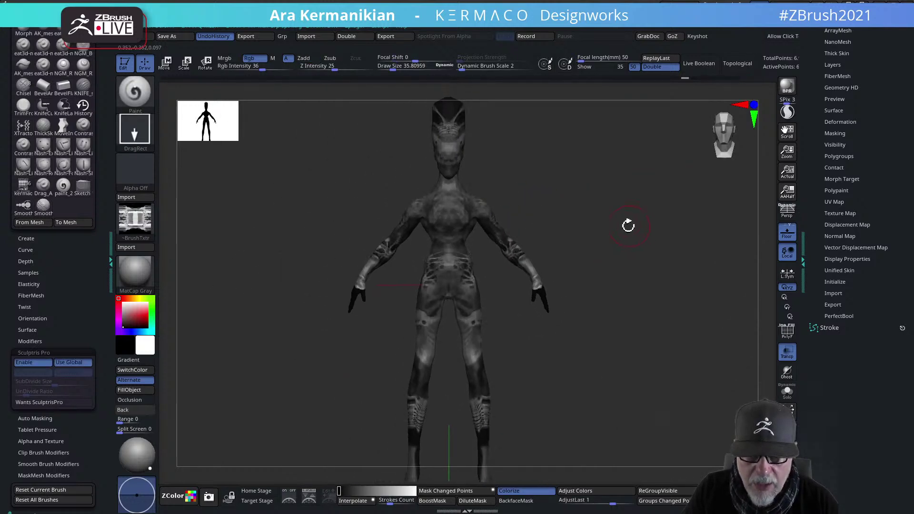
key(ctrl)
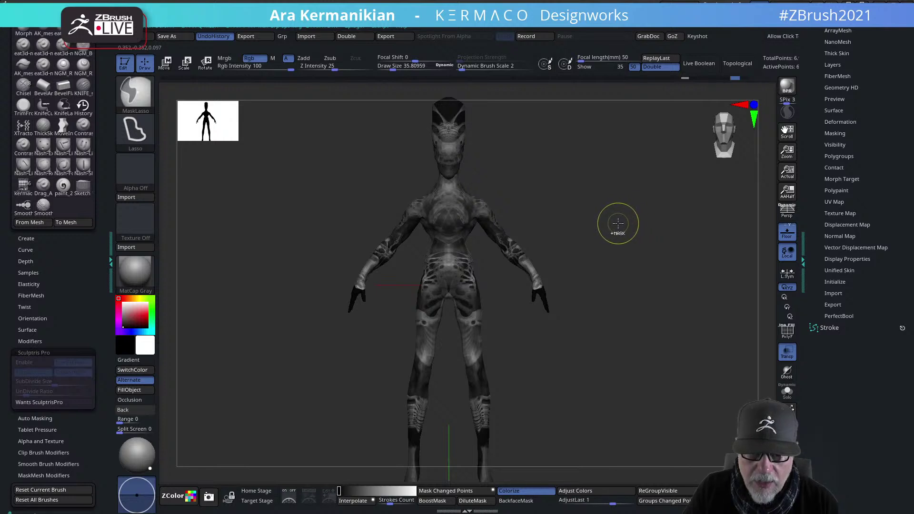
alt+drag(637, 252, 632, 246)
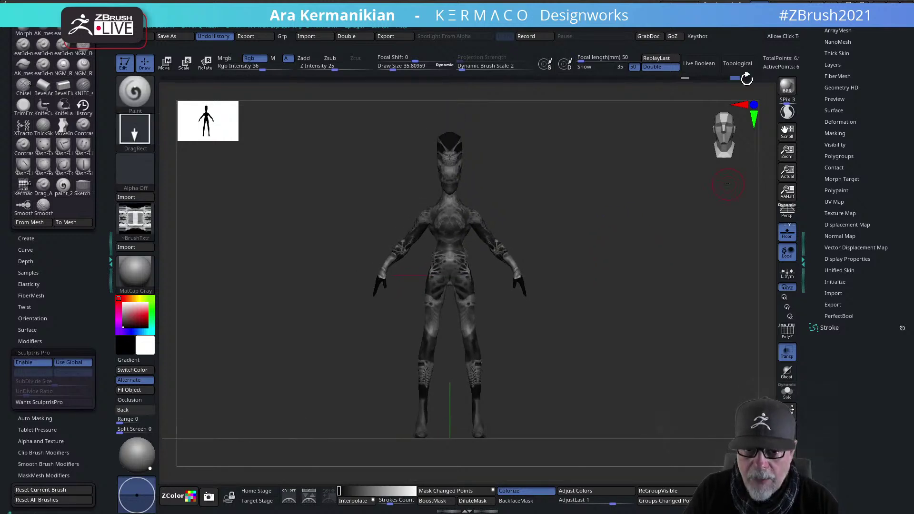
click(842, 214)
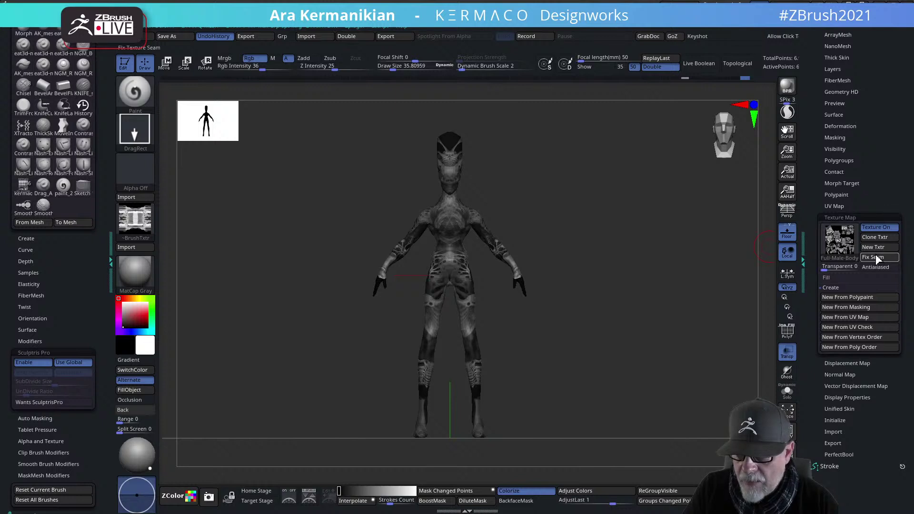
click(875, 237)
alt+drag(620, 208, 550, 285)
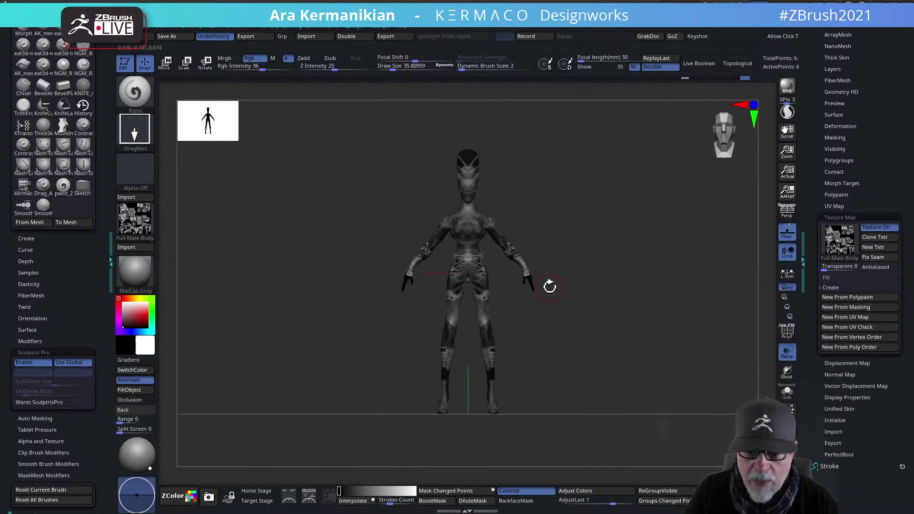
Turn off the polypaint display and the texture map on the body subtool
click(467, 495)
drag(880, 101, 909, 62)
click(837, 177)
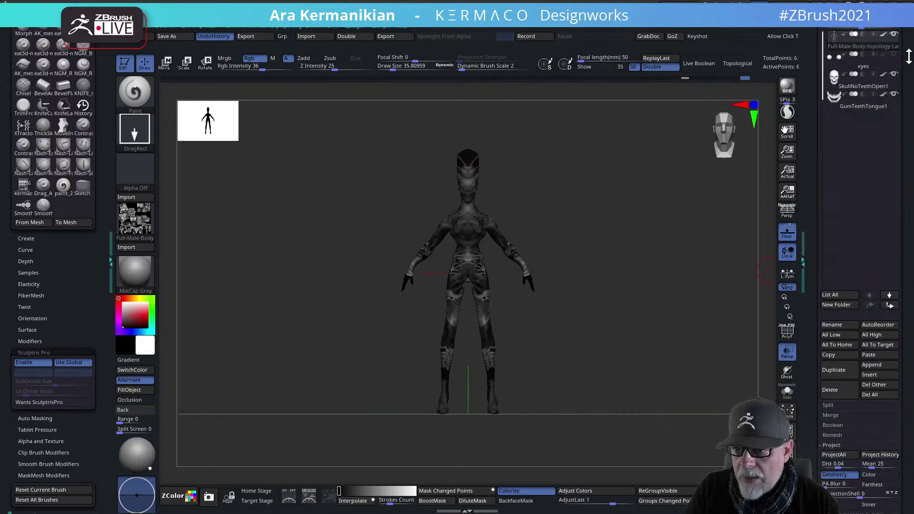
click(884, 35)
alt+drag(674, 175, 713, 263)
mouse_move(619, 272)
alt+mouse_down()
mouse_move(658, 261)
mouse_move(597, 260)
mouse_move(619, 254)
alt+mouse_up()
drag(881, 488, 857, 375)
click(858, 420)
click(877, 227)
Inflate the masked body by 17 to raise the painted pattern as surface relief
drag(633, 243, 492, 292)
drag(594, 281, 670, 283)
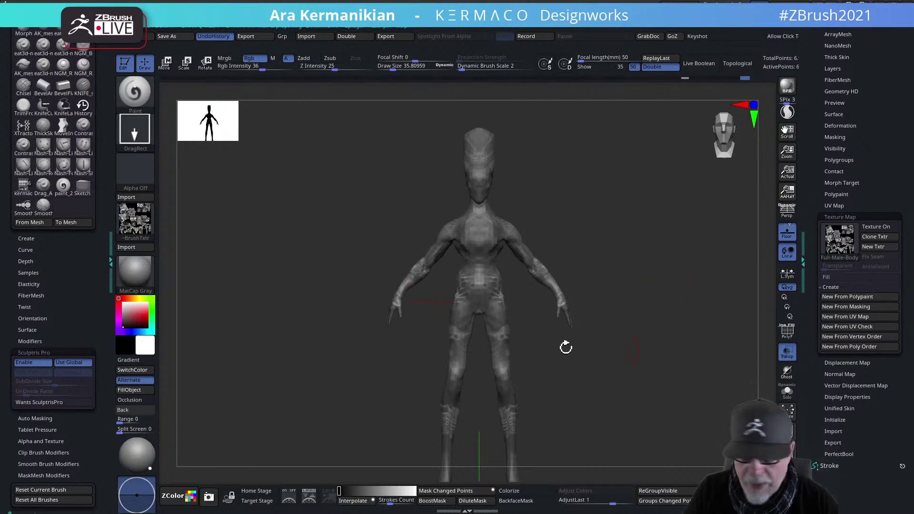
key(ctrl+2)
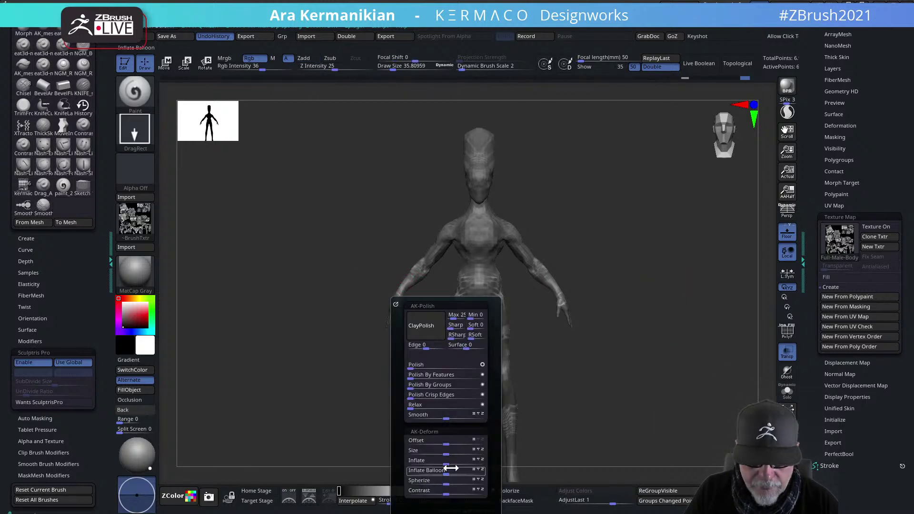
drag(445, 462, 445, 461)
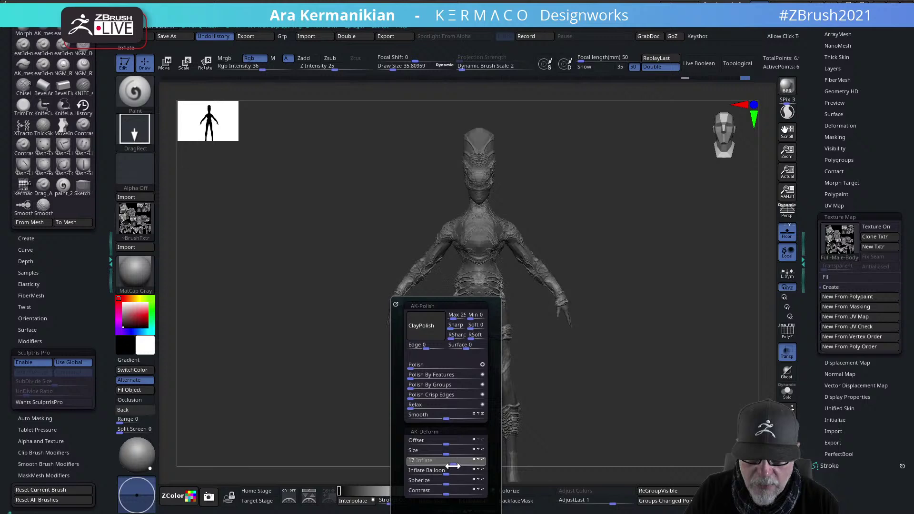
right_click(453, 469)
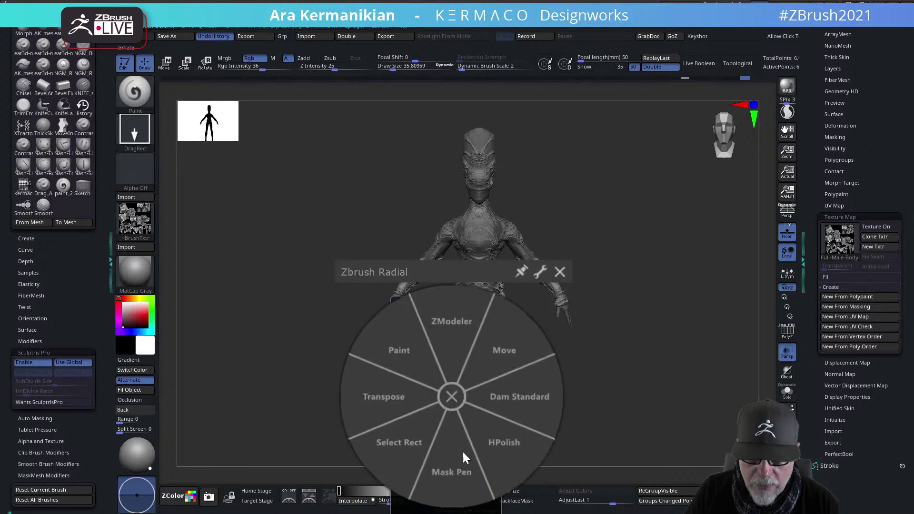
click(450, 397)
Invert the mask on the inflated body
drag(667, 364, 630, 239)
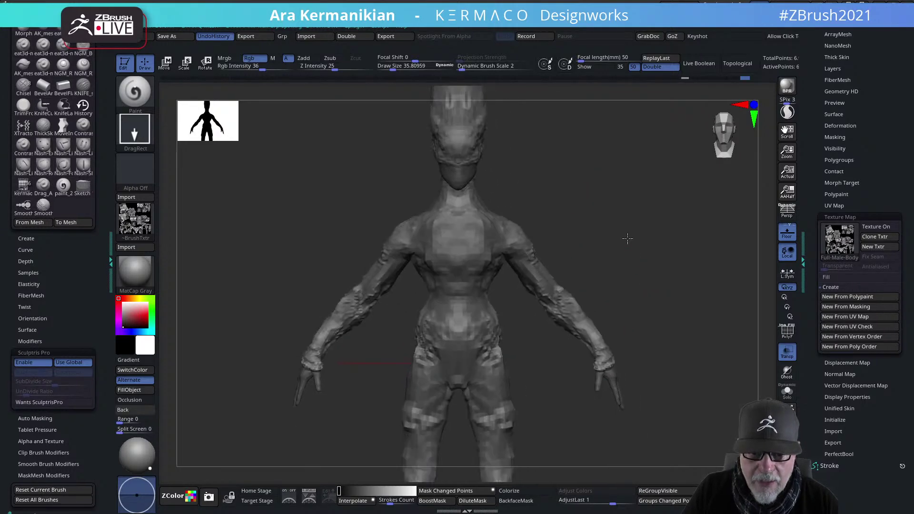
mouse_move(651, 278)
alt+mouse_down()
mouse_move(629, 233)
mouse_move(661, 265)
mouse_move(655, 280)
alt+mouse_up()
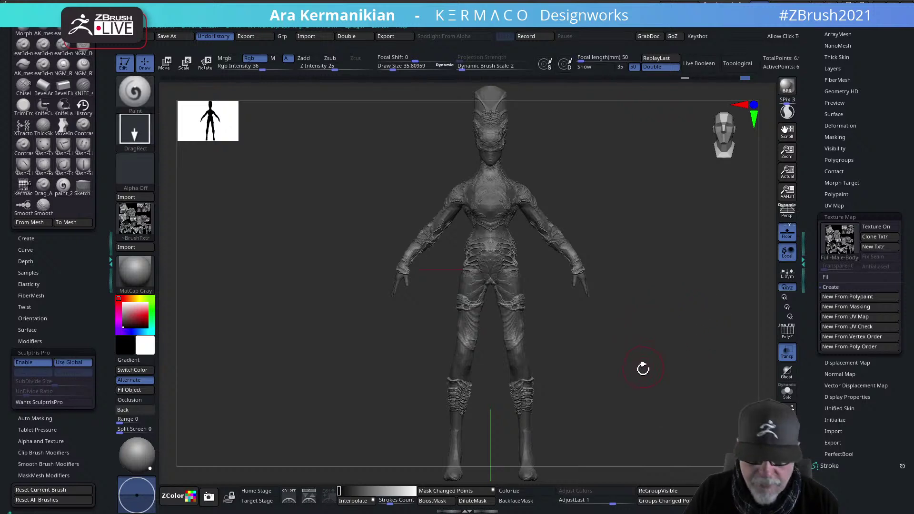
ctrl+click(639, 255)
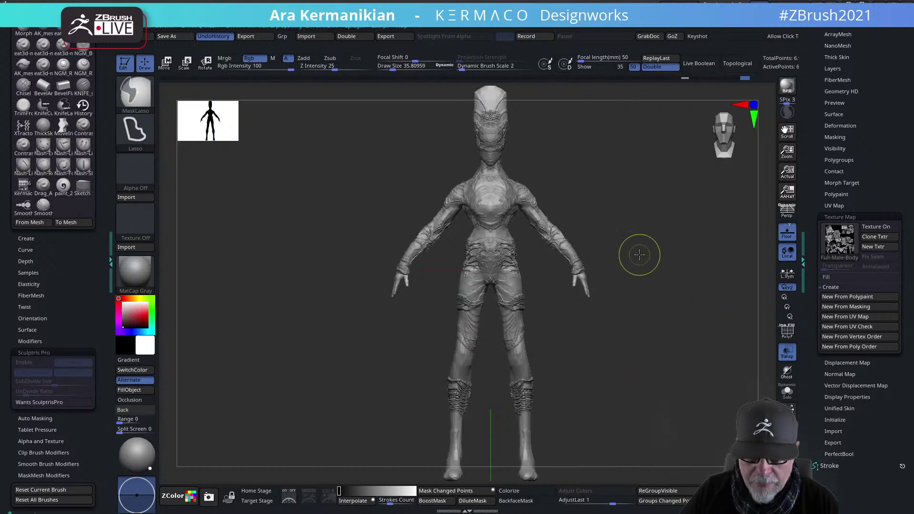
mouse_move(645, 335)
mouse_down()
mouse_move(602, 373)
mouse_move(618, 312)
mouse_up()
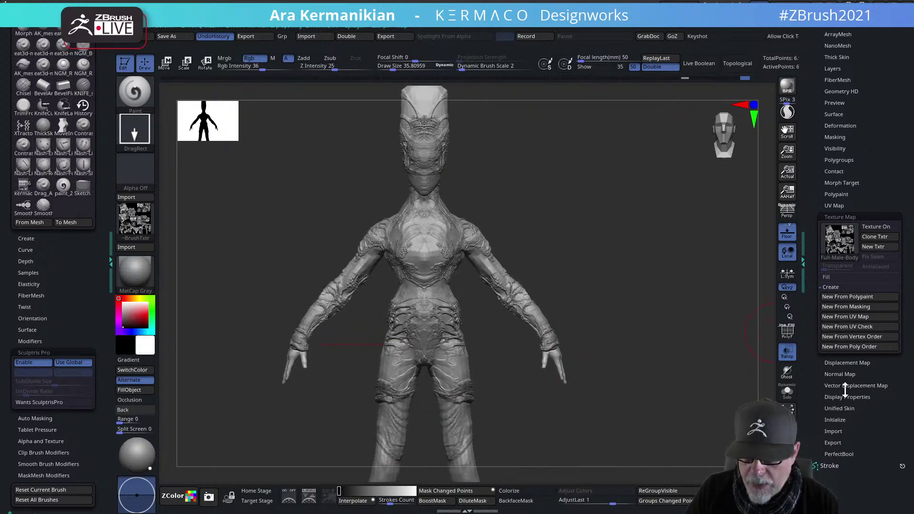
Morph the inflated body by 20 relative to its stored morph target to adjust the strength of the relief
click(845, 216)
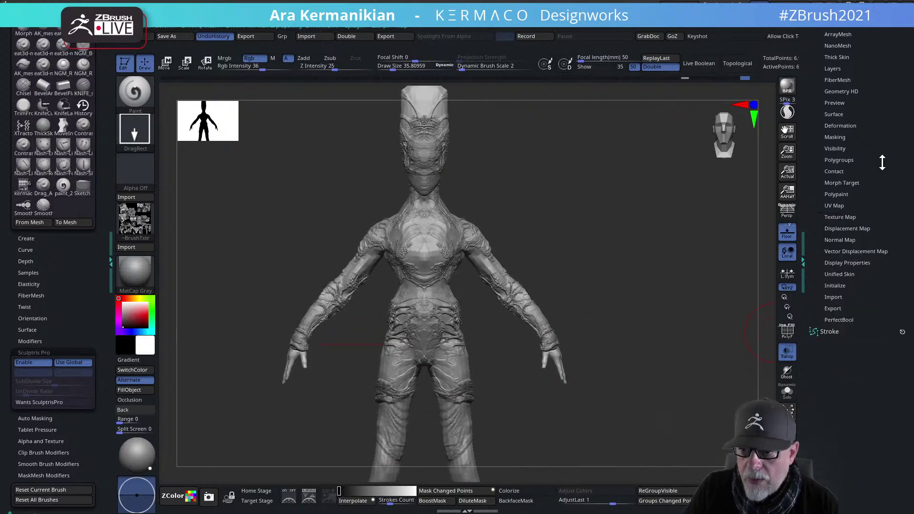
drag(879, 163, 866, 228)
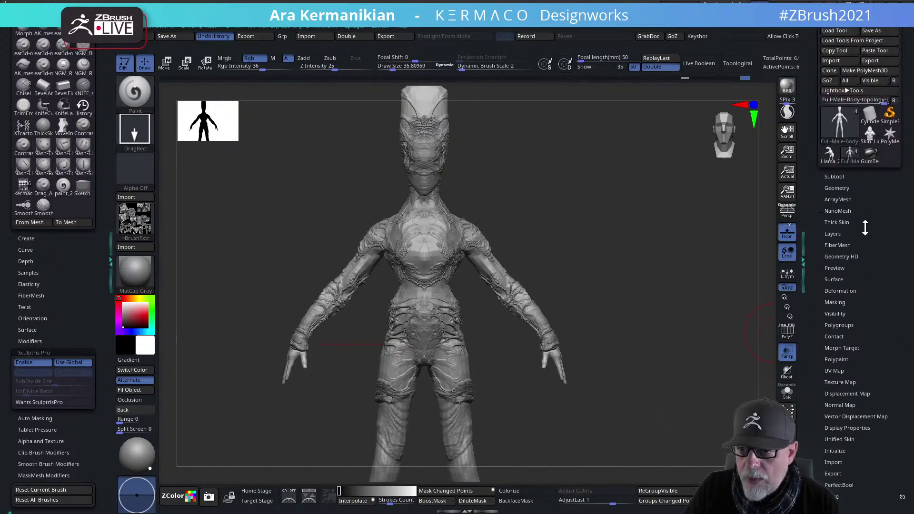
click(858, 348)
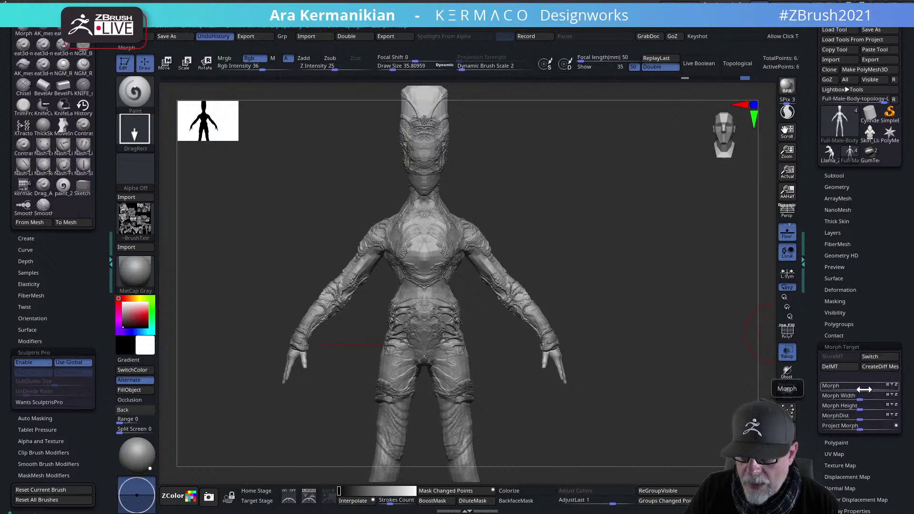
drag(864, 390, 862, 389)
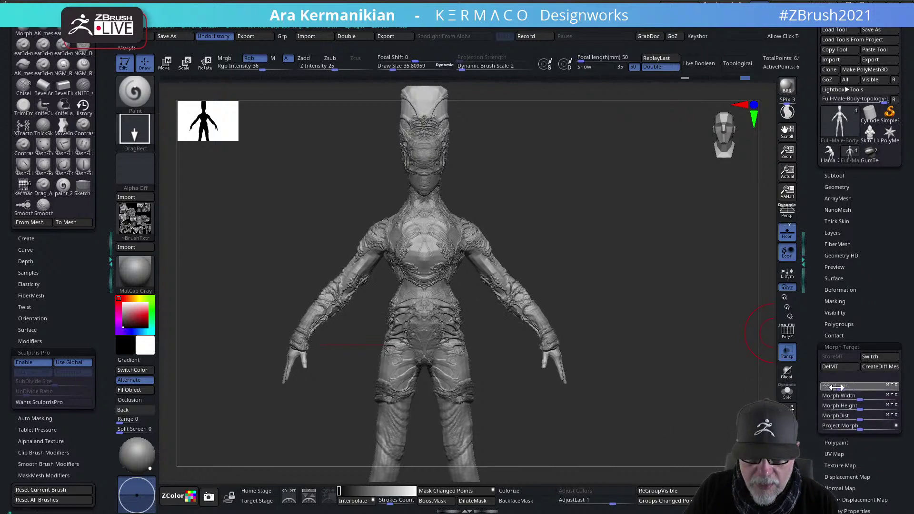
drag(851, 389, 872, 389)
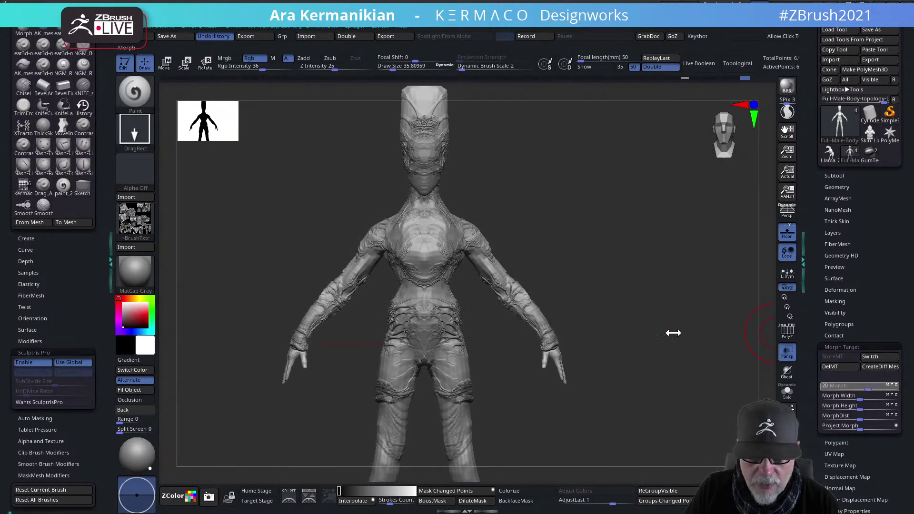
Switch to the DamStandard brush and set its draw size to about 9.7 for fine work on the head
mouse_move(647, 296)
shift+mouse_down()
mouse_move(611, 245)
mouse_move(617, 260)
mouse_move(666, 287)
mouse_move(656, 241)
shift+mouse_up()
alt+drag(600, 246, 608, 201)
mouse_move(660, 223)
mouse_down()
mouse_move(618, 231)
mouse_move(605, 214)
mouse_move(652, 228)
mouse_up()
mouse_move(653, 228)
alt+mouse_down()
mouse_move(614, 296)
mouse_move(630, 323)
mouse_move(538, 281)
mouse_move(585, 285)
mouse_move(561, 286)
alt+mouse_up()
key(s)
drag(567, 292, 565, 304)
key(ctrl+space)
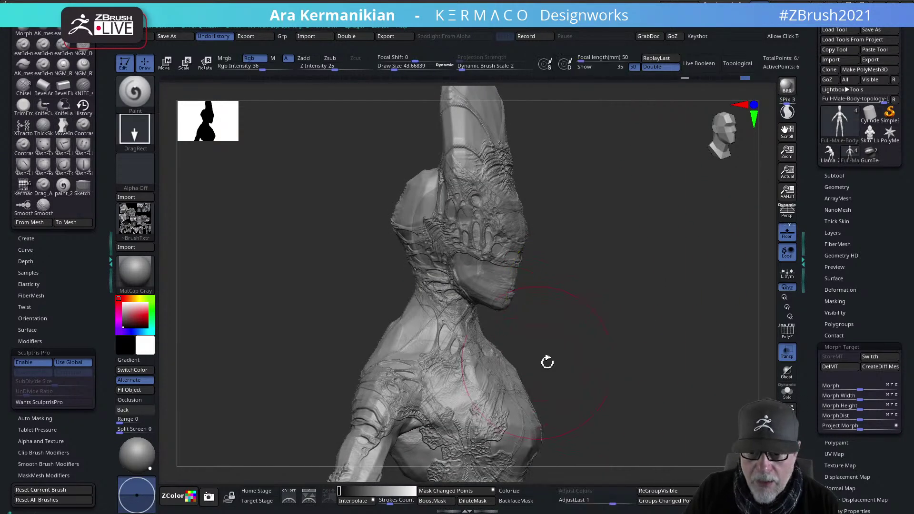
key(ctrl+space)
right_click(572, 217)
click(622, 212)
key(s)
mouse_move(584, 256)
mouse_down()
mouse_move(592, 256)
mouse_move(581, 295)
mouse_up()
key(s)
drag(423, 230, 421, 229)
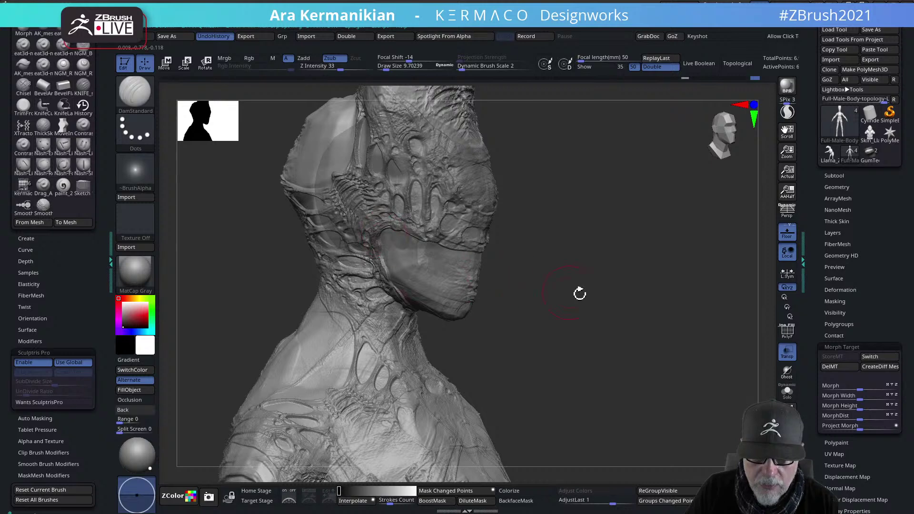
Turn on Occlusion and examine the raised pattern on the head, neck and chest from several angles
drag(547, 286, 445, 260)
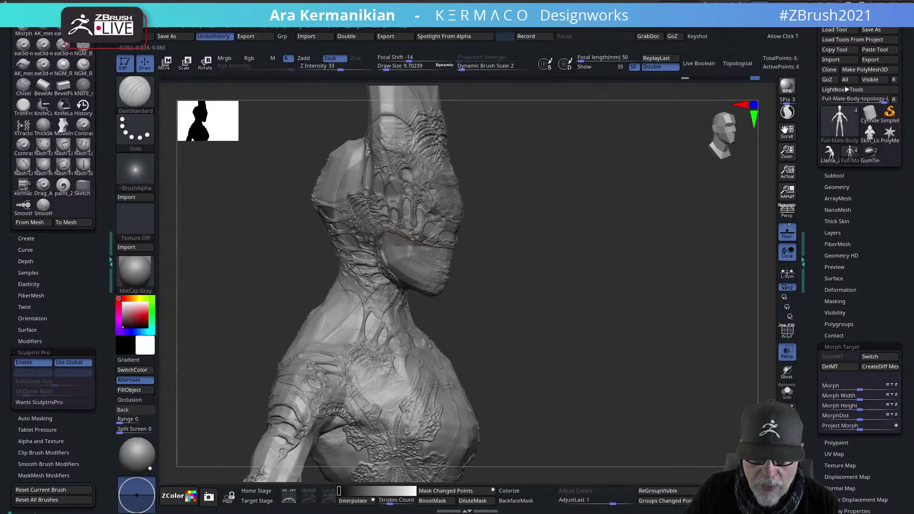
mouse_move(626, 280)
mouse_down()
mouse_move(465, 248)
mouse_move(518, 243)
mouse_up()
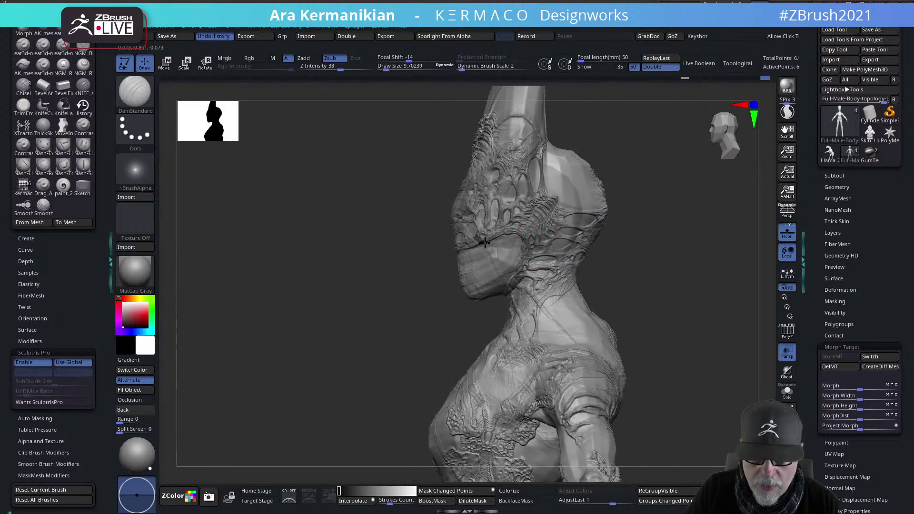
mouse_move(585, 273)
alt+mouse_down()
mouse_move(600, 243)
mouse_move(610, 243)
mouse_move(619, 272)
alt+mouse_up()
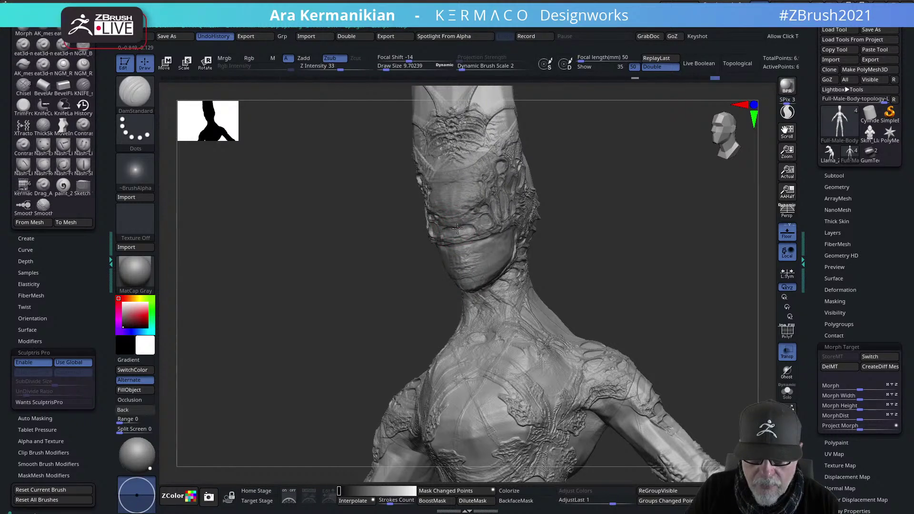
alt+drag(581, 244, 657, 250)
click(141, 399)
mouse_move(625, 286)
alt+mouse_down()
mouse_move(653, 343)
mouse_move(609, 248)
mouse_move(595, 245)
alt+mouse_up()
shift+drag(426, 167, 407, 145)
key(ctrl)
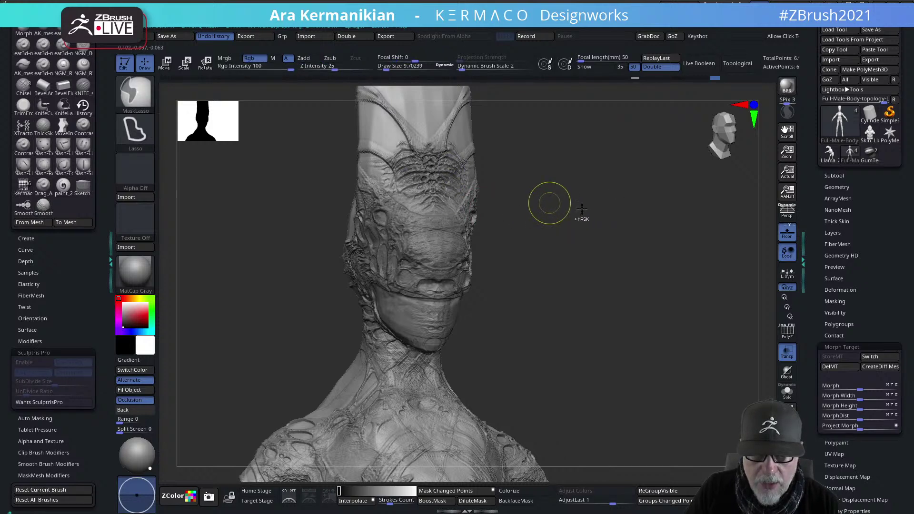
mouse_move(601, 205)
mouse_down()
mouse_move(640, 209)
mouse_move(429, 177)
mouse_up()
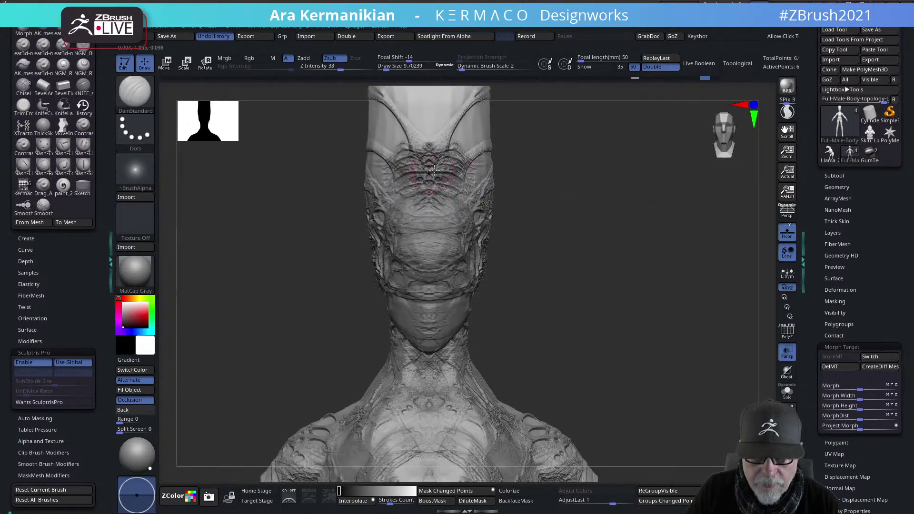
key(shift)
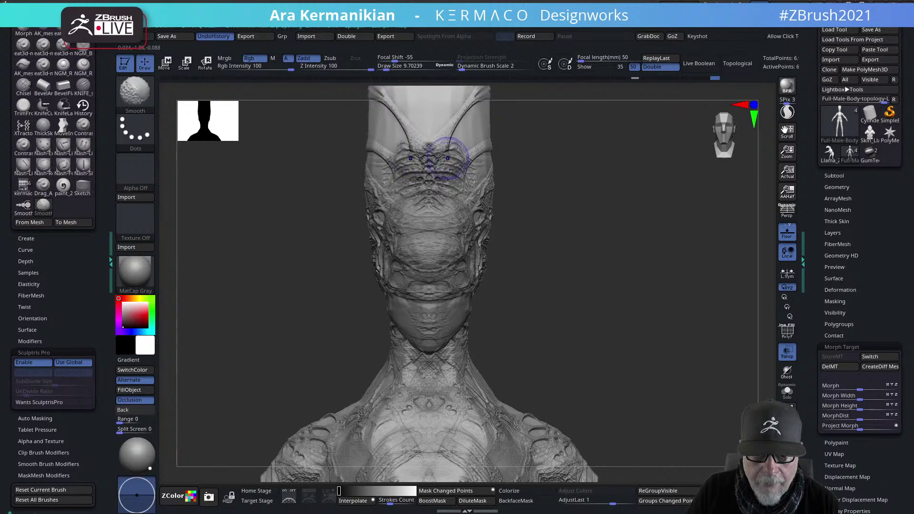
drag(587, 235, 444, 195)
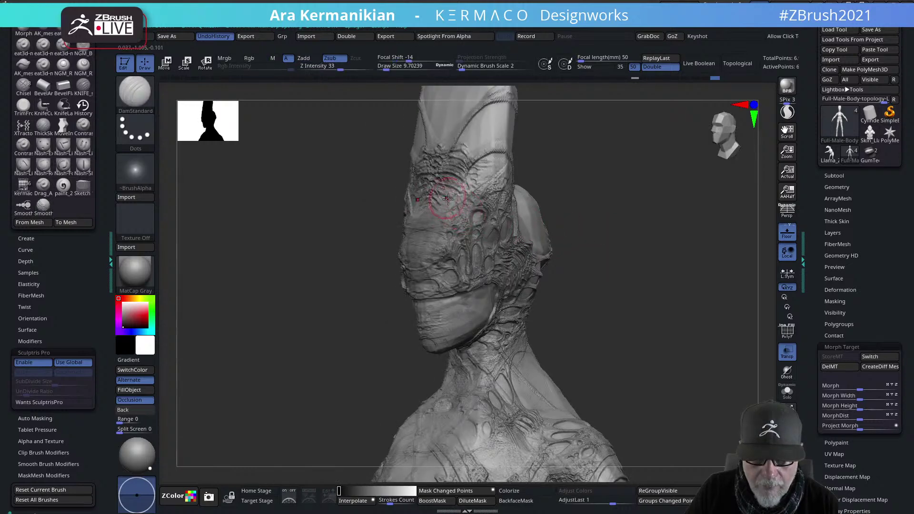
alt+drag(634, 274, 613, 211)
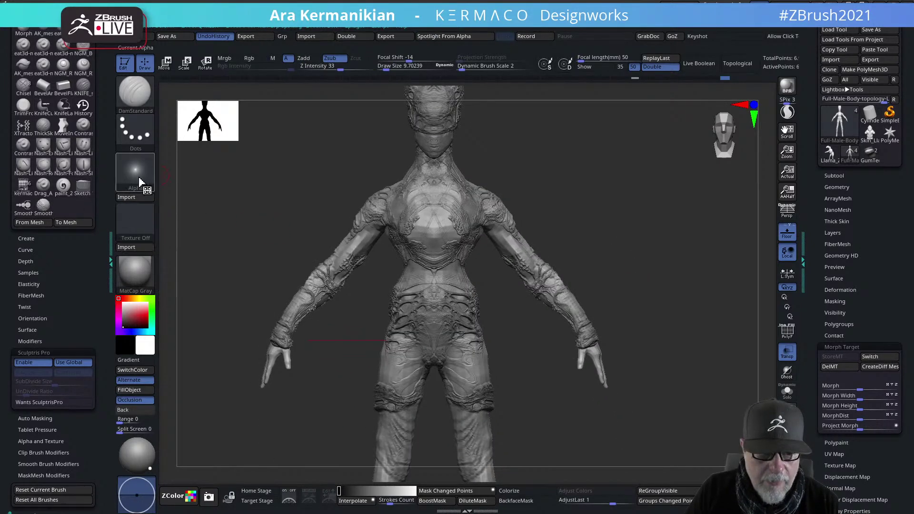
Make an alpha from the skekkk texture
click(135, 221)
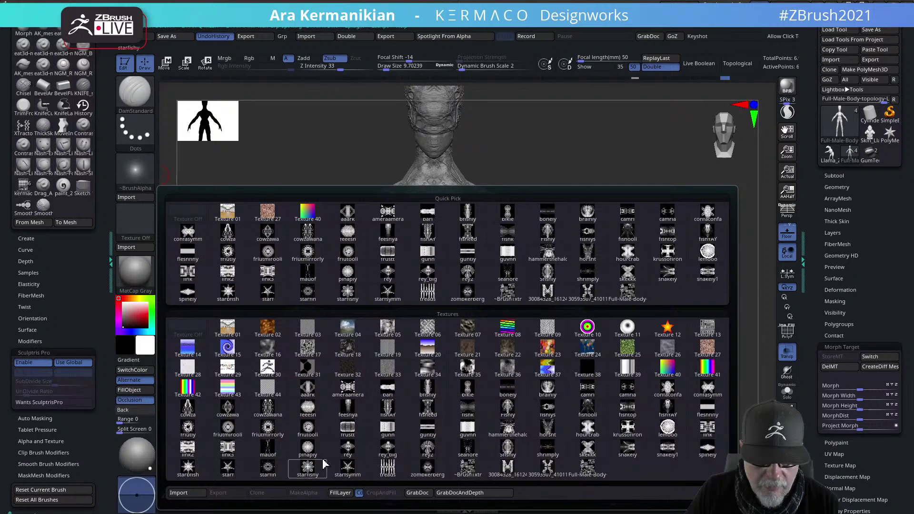
mouse_move(542, 453)
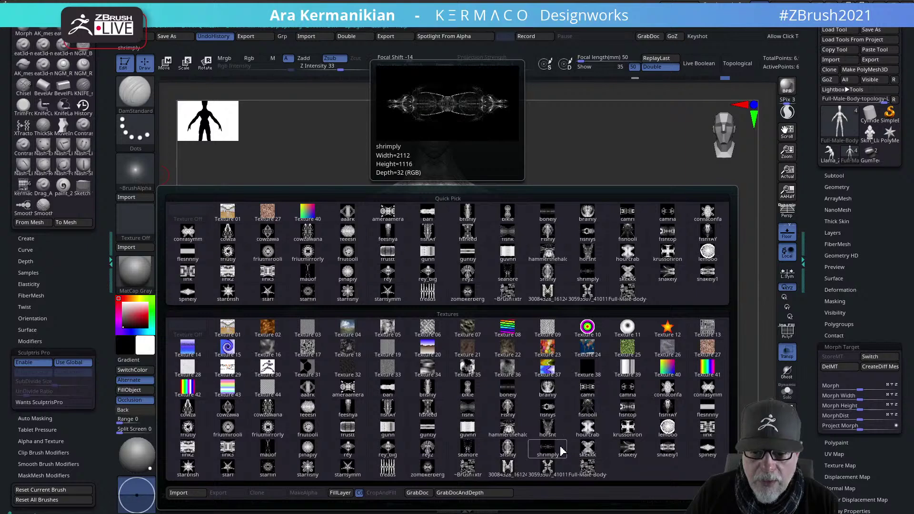
click(587, 449)
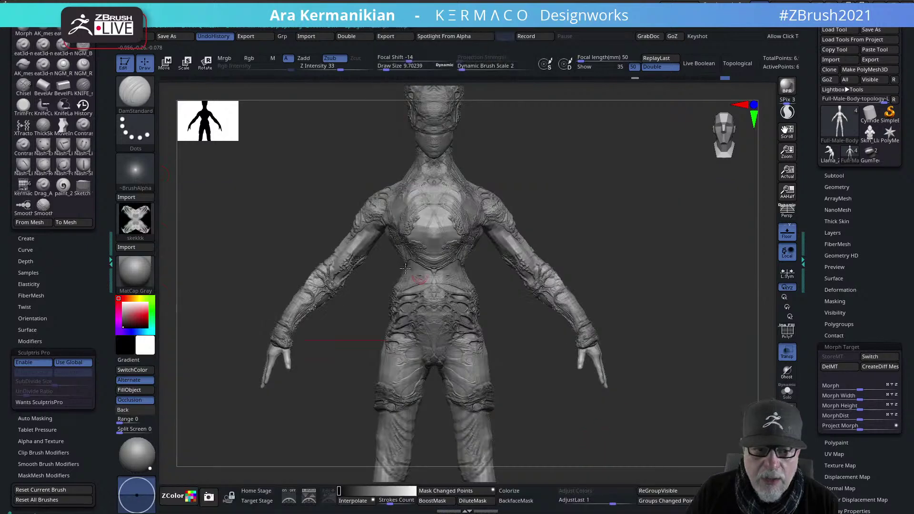
click(138, 222)
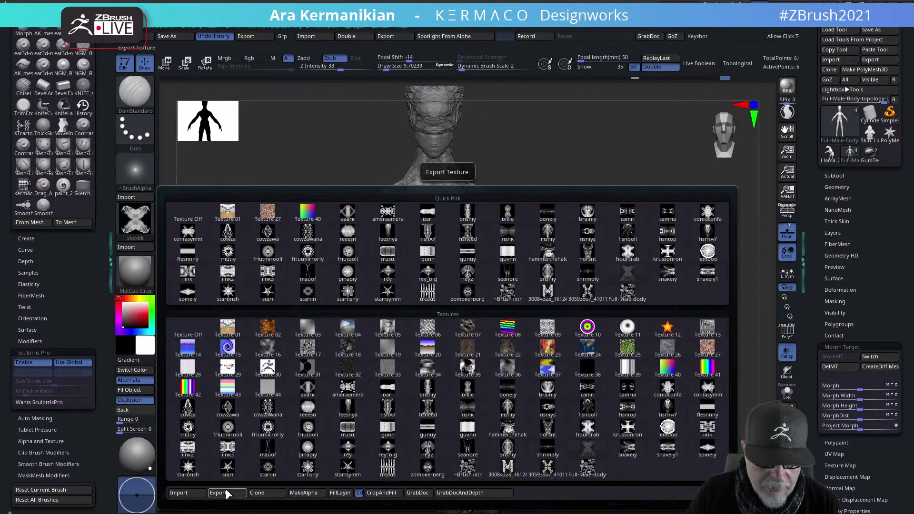
click(303, 493)
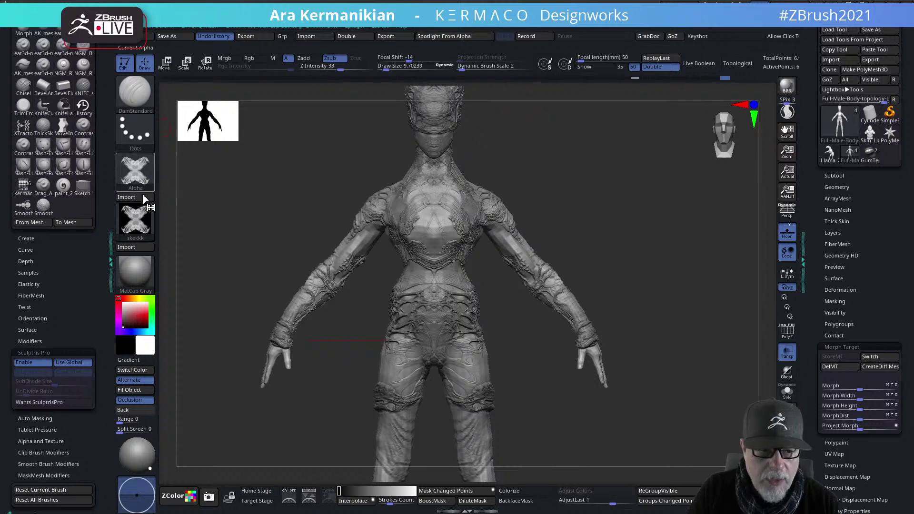
Clear both the alpha and the texture from the DamStandard brush
click(144, 173)
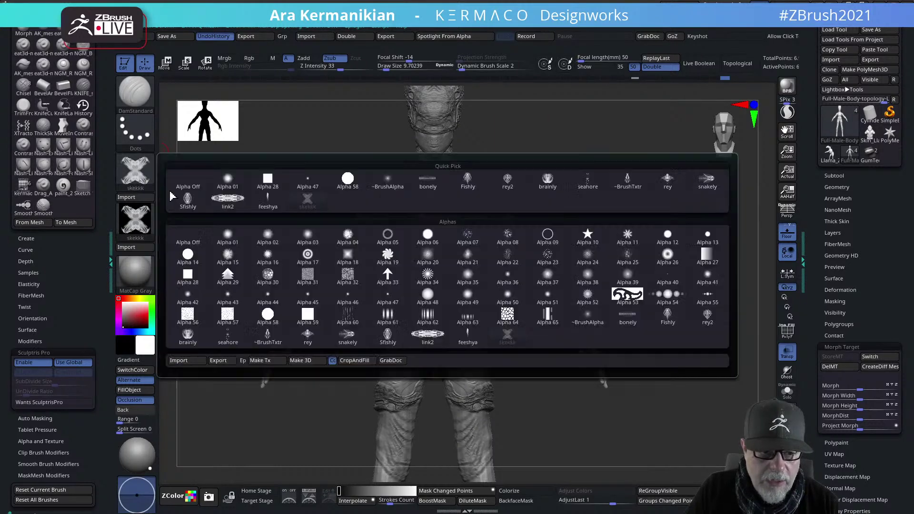
click(193, 182)
click(136, 219)
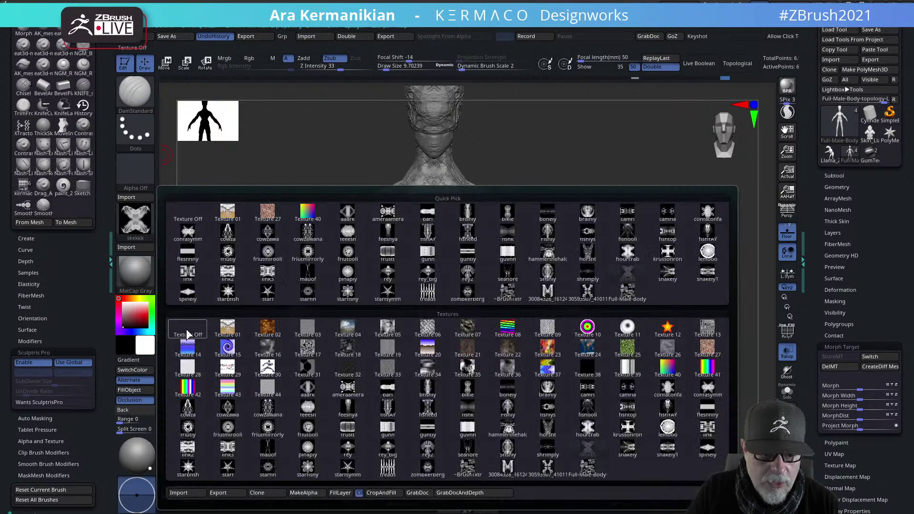
click(194, 332)
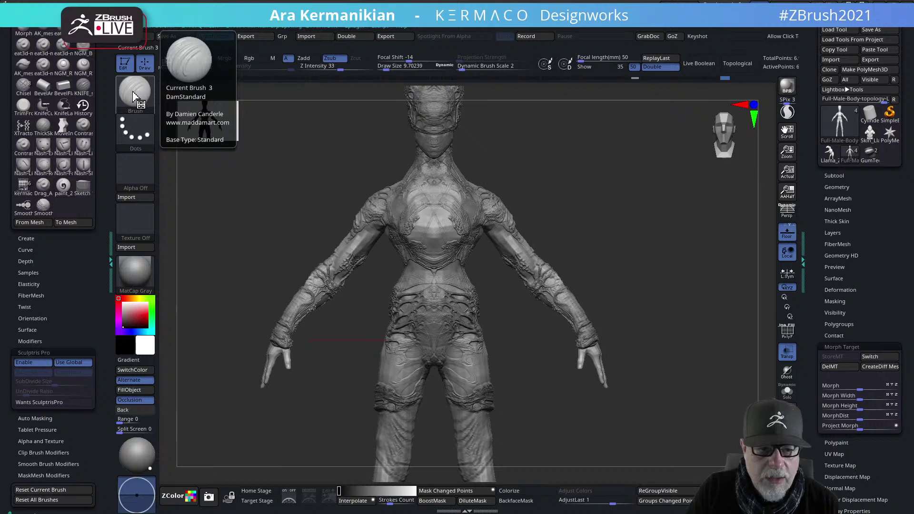
Switch to the Drag Alpha brush, turn off its texture, and assign the skekkk alpha to it
key(ctrl)
key(space)
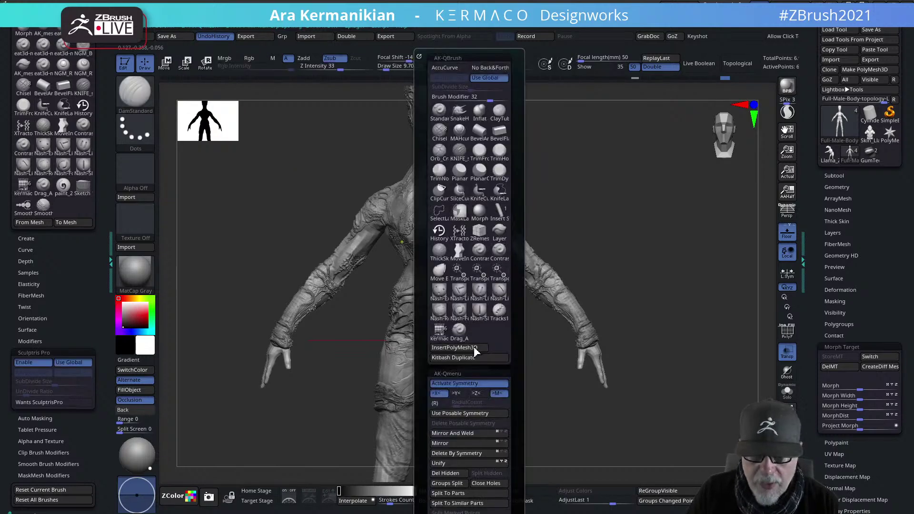
click(459, 329)
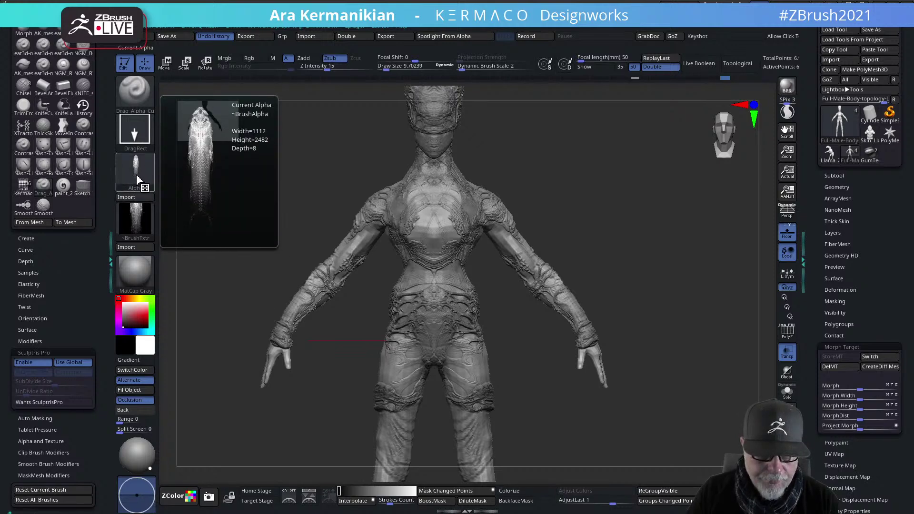
click(137, 214)
click(197, 327)
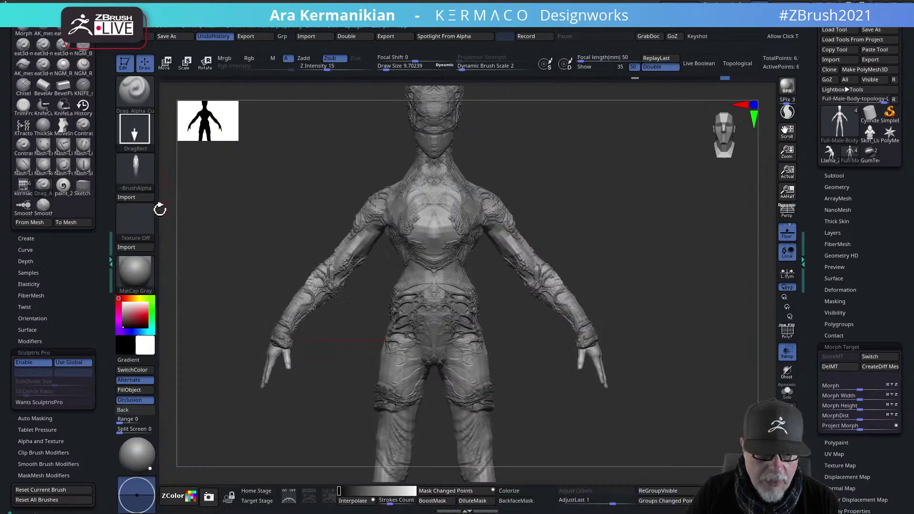
click(136, 170)
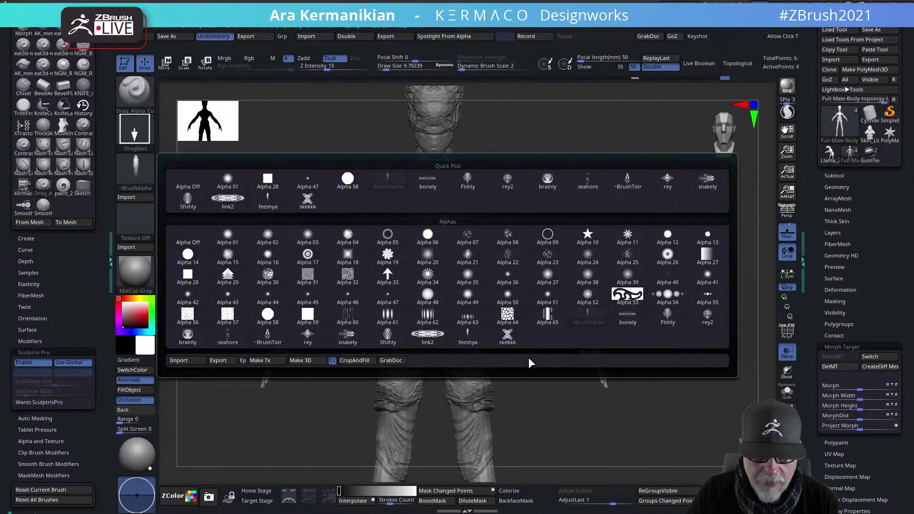
click(508, 337)
Increase the Z intensity of the Drag Alpha brush for stamping the skekkk alpha on the head
drag(675, 189, 523, 200)
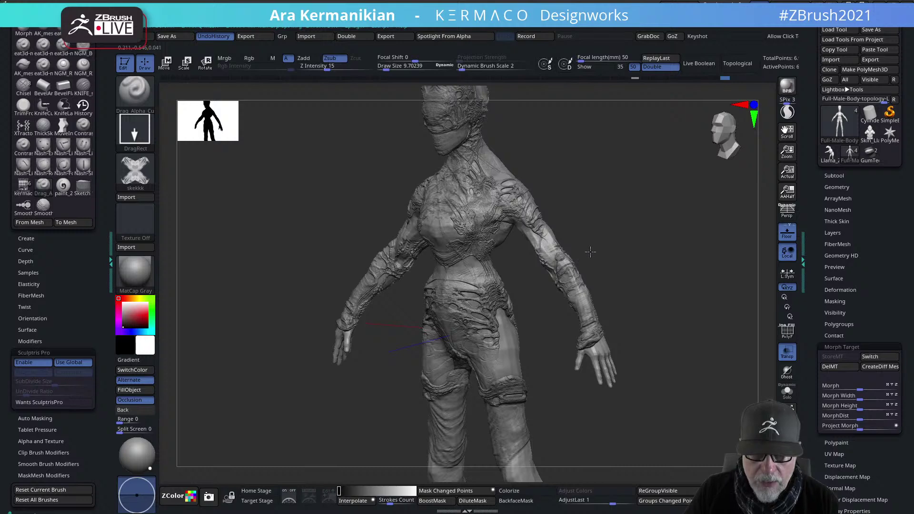
shift+drag(608, 220, 648, 201)
mouse_move(583, 187)
alt+mouse_down()
mouse_move(567, 275)
mouse_move(582, 239)
mouse_move(541, 217)
alt+mouse_up()
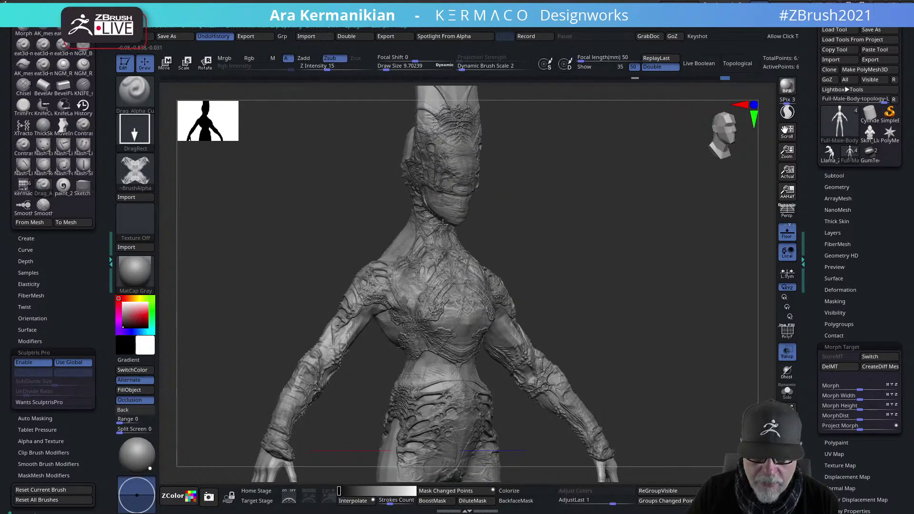
drag(582, 190, 479, 175)
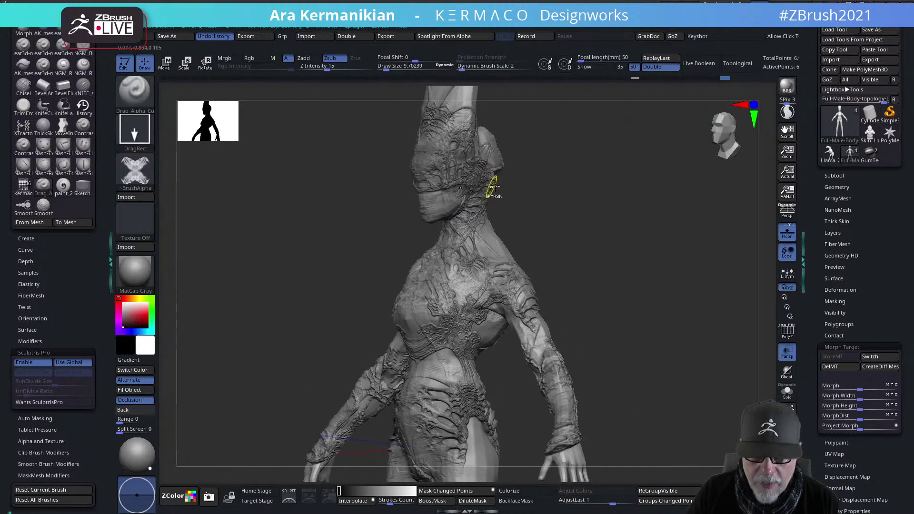
drag(328, 68, 339, 68)
drag(570, 244, 543, 219)
drag(498, 193, 530, 199)
mouse_move(593, 201)
mouse_down()
mouse_move(502, 144)
mouse_move(634, 198)
mouse_move(620, 196)
mouse_move(580, 224)
mouse_move(571, 358)
mouse_up()
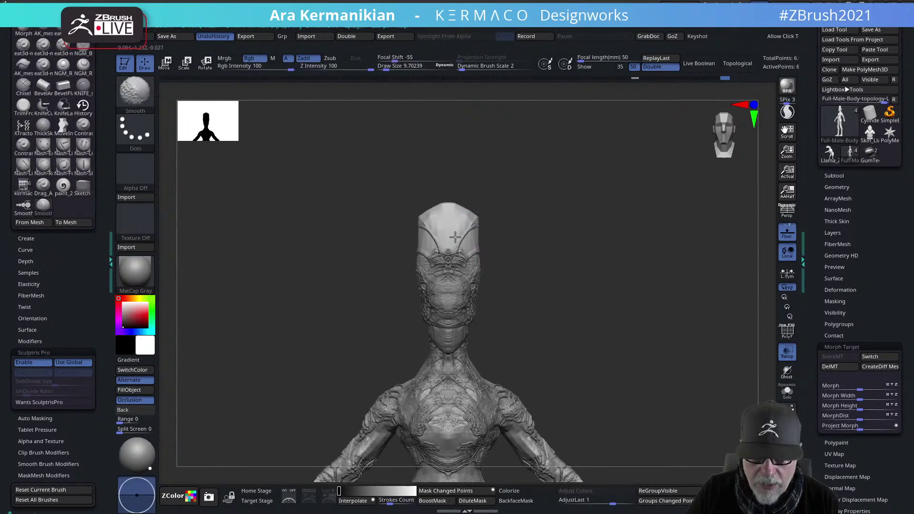
Stamp the current brush alpha as recessed detail into the figure's chest and torso with Zsub
mouse_move(549, 271)
alt+mouse_down()
mouse_move(562, 230)
mouse_move(556, 156)
alt+mouse_up()
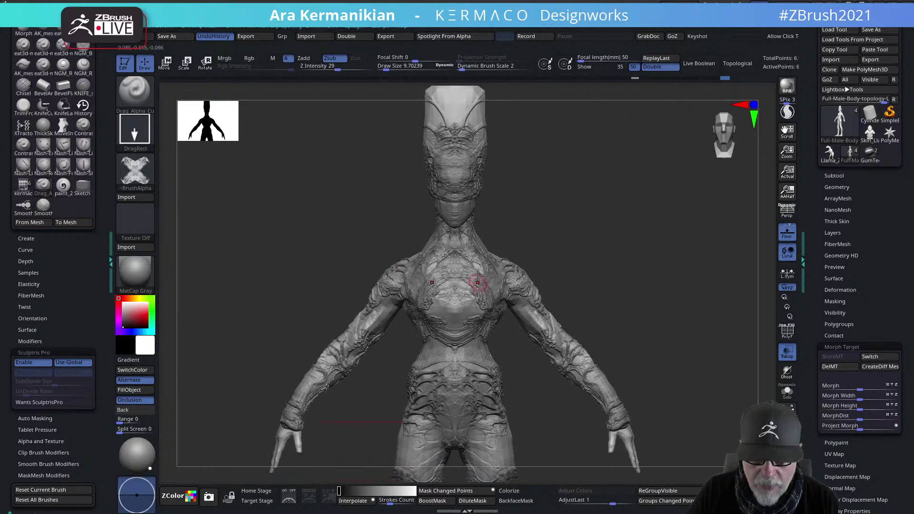
mouse_move(588, 252)
alt+mouse_down()
mouse_move(576, 237)
mouse_move(572, 269)
alt+mouse_up()
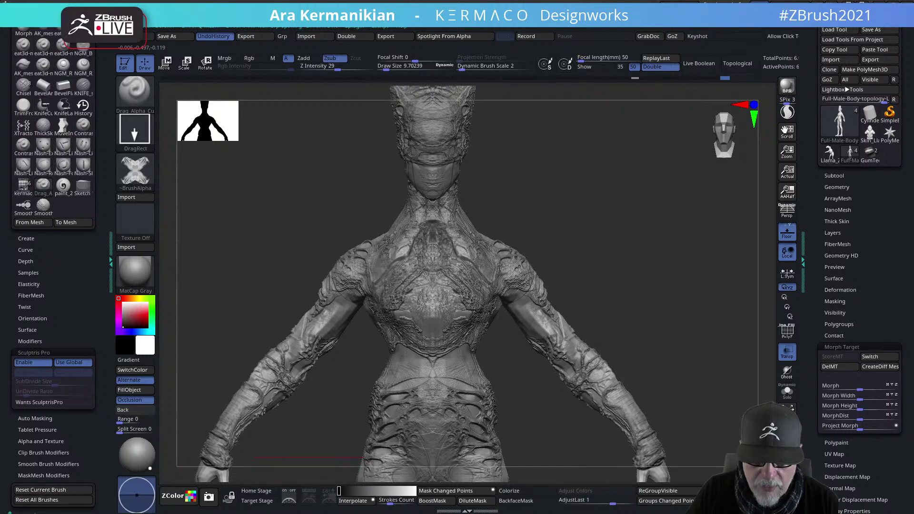
drag(392, 345, 372, 368)
mouse_move(660, 272)
mouse_down()
mouse_move(599, 278)
mouse_move(694, 282)
mouse_up()
shift+drag(667, 253, 715, 231)
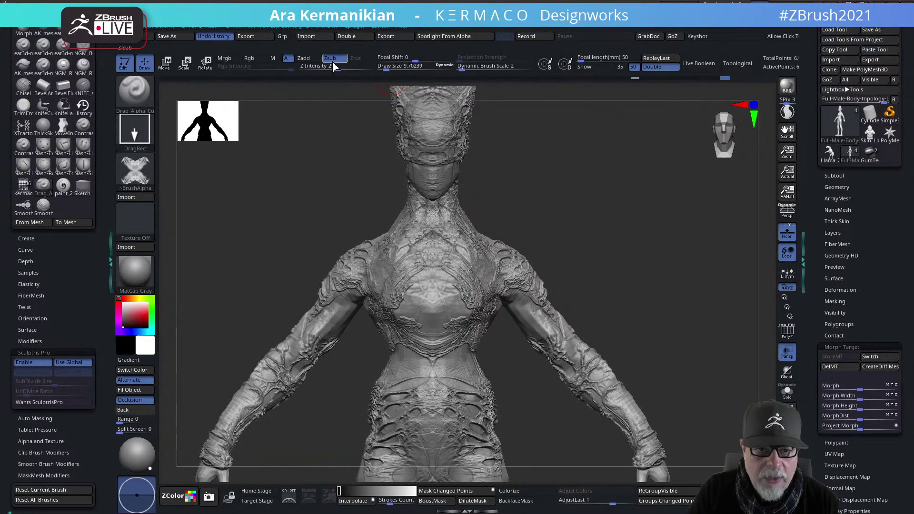
Switch the alpha brush to Zadd and stamp raised organic detail over the chest, shoulder and upper back
click(309, 59)
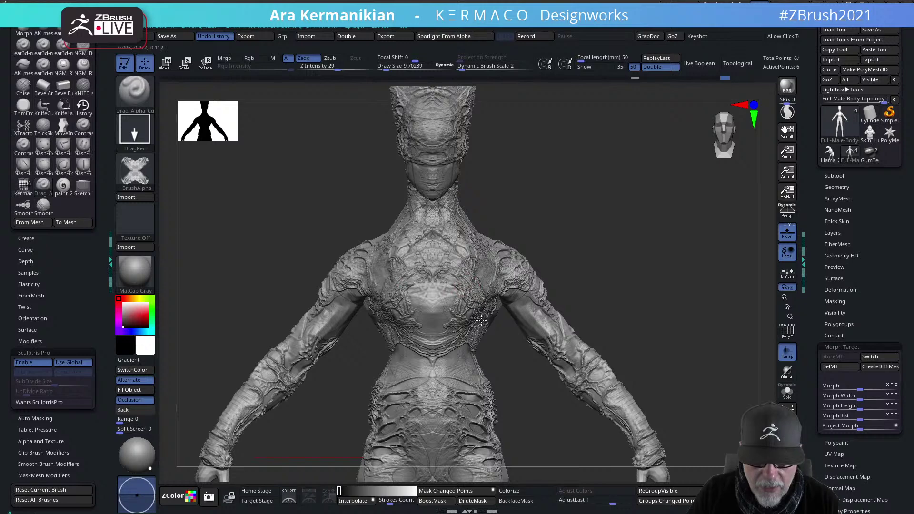
mouse_move(494, 341)
mouse_down()
mouse_move(490, 356)
mouse_move(616, 296)
mouse_up()
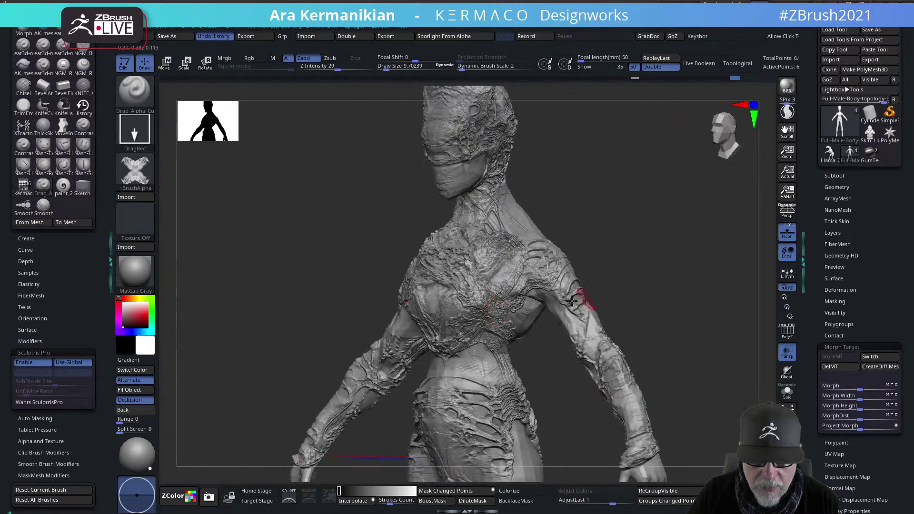
drag(513, 283, 525, 268)
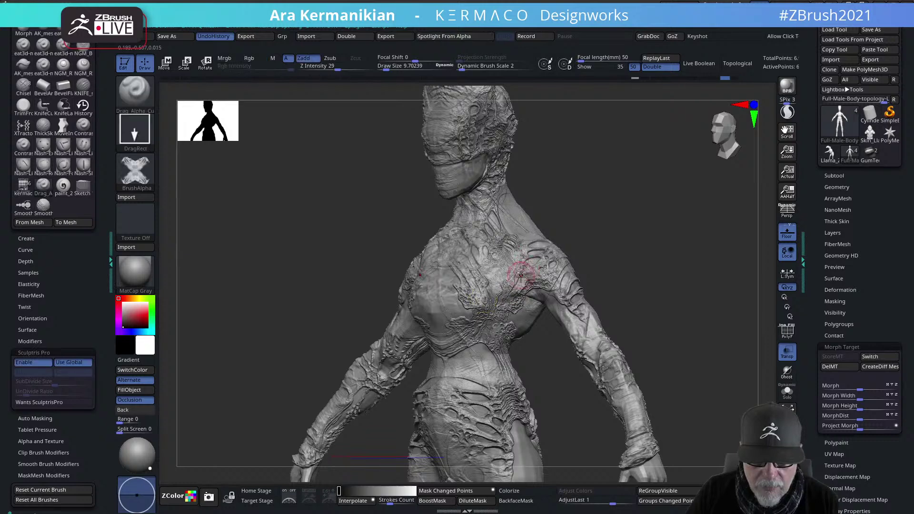
drag(530, 317, 538, 310)
shift+drag(676, 311, 521, 304)
drag(532, 270, 482, 343)
Stamp raised organic detail down the figure's thighs, knees, shins and feet with the same alpha
alt+drag(742, 261, 667, 295)
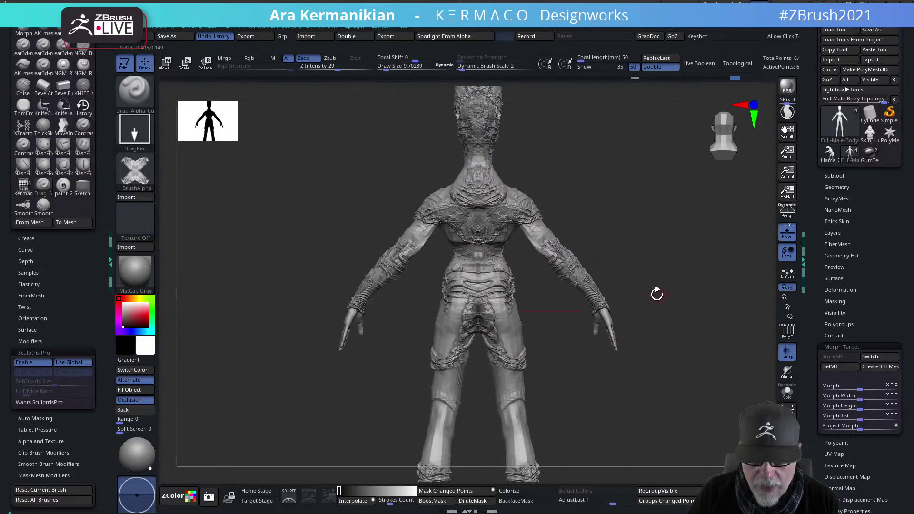
drag(676, 362, 579, 328)
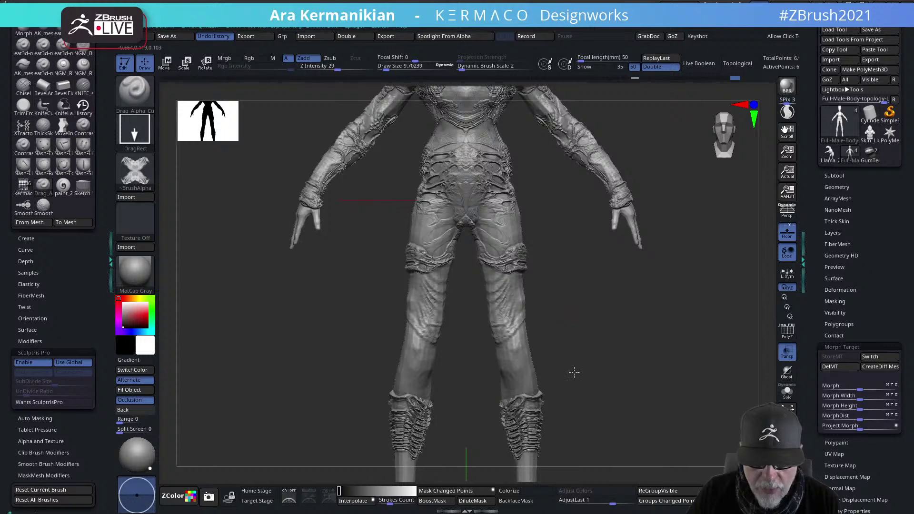
alt+drag(591, 388, 583, 315)
drag(509, 288, 543, 369)
drag(498, 401, 516, 455)
alt+drag(646, 393, 539, 370)
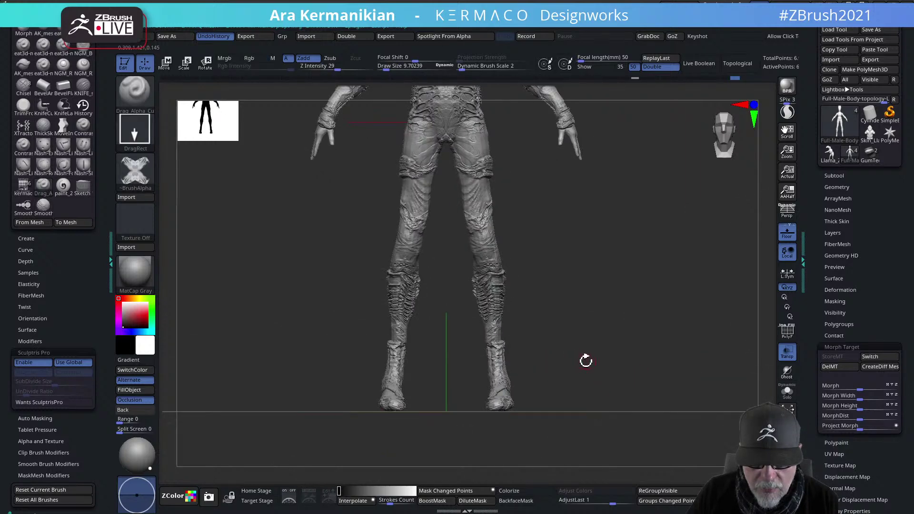
key(f)
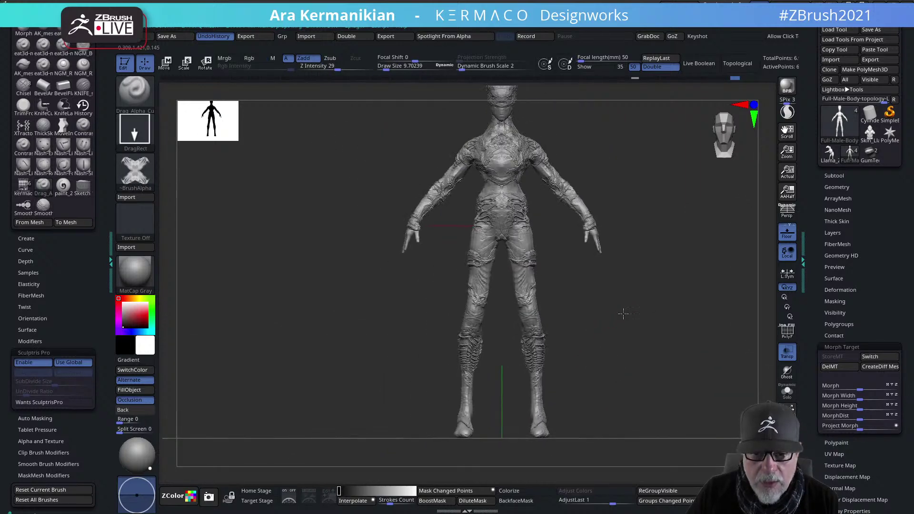
alt+drag(639, 309, 591, 332)
alt+drag(548, 136, 523, 190)
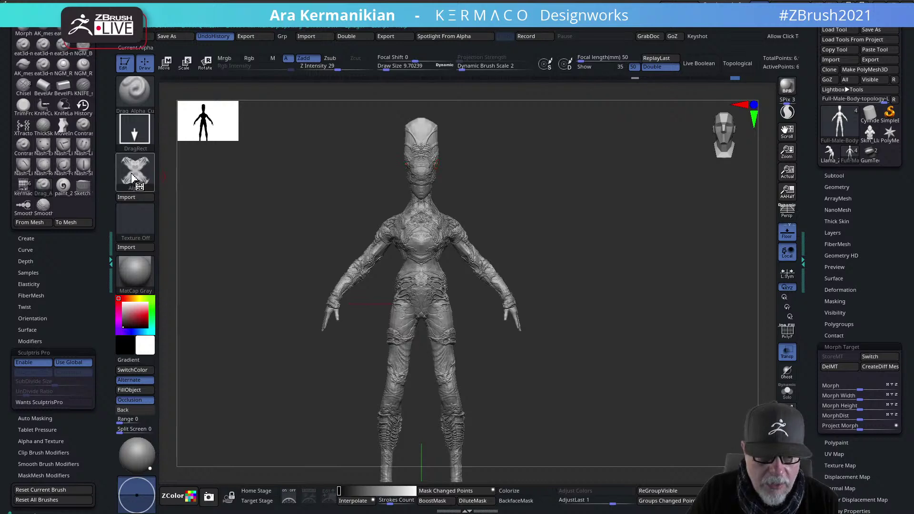
Make a brush alpha from the brainly texture, and turn the texture off
click(135, 220)
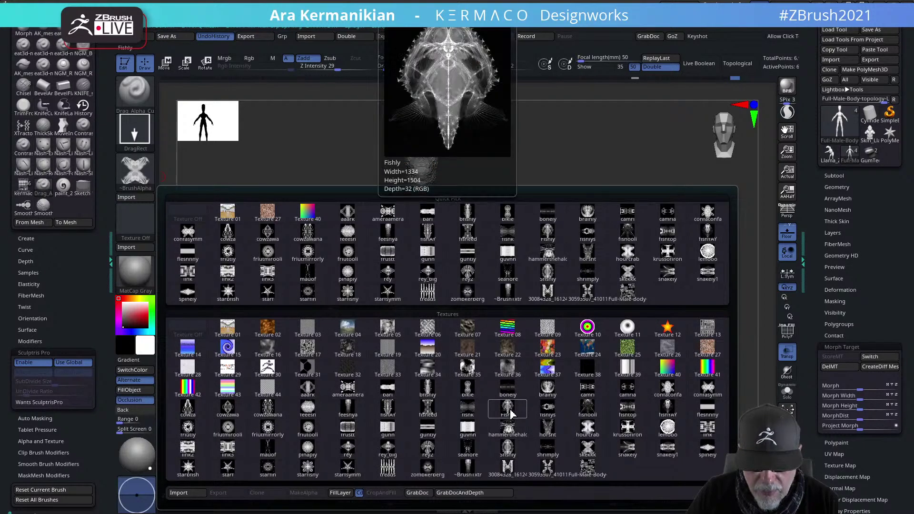
click(546, 396)
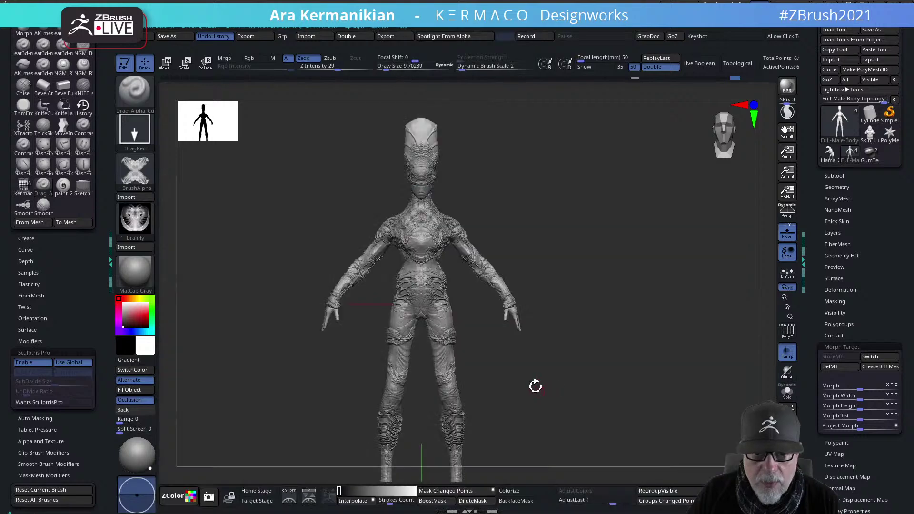
click(125, 223)
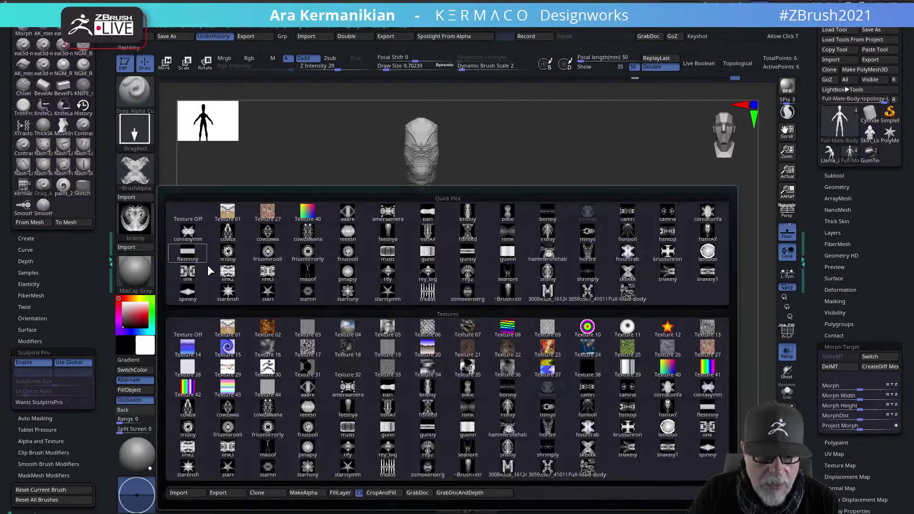
click(305, 493)
click(138, 222)
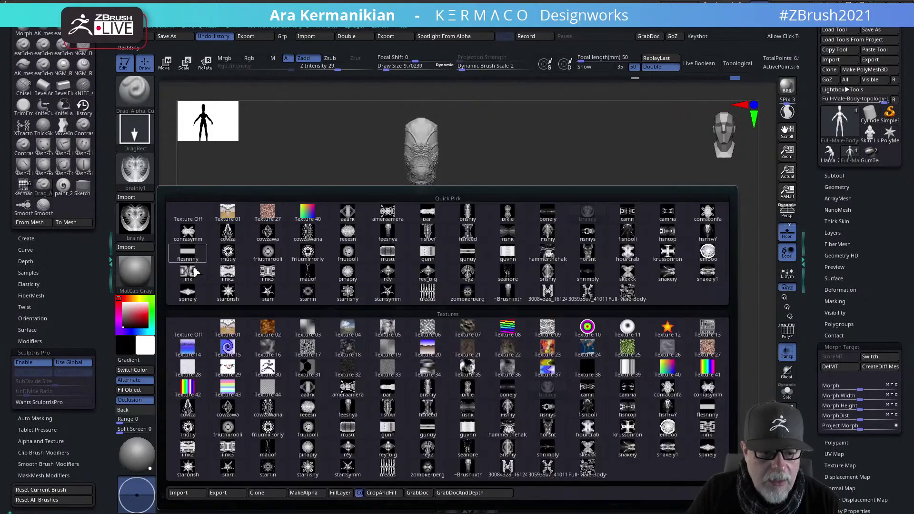
click(188, 329)
Browse the texture library previews and select the brainly texture for the brush
click(136, 221)
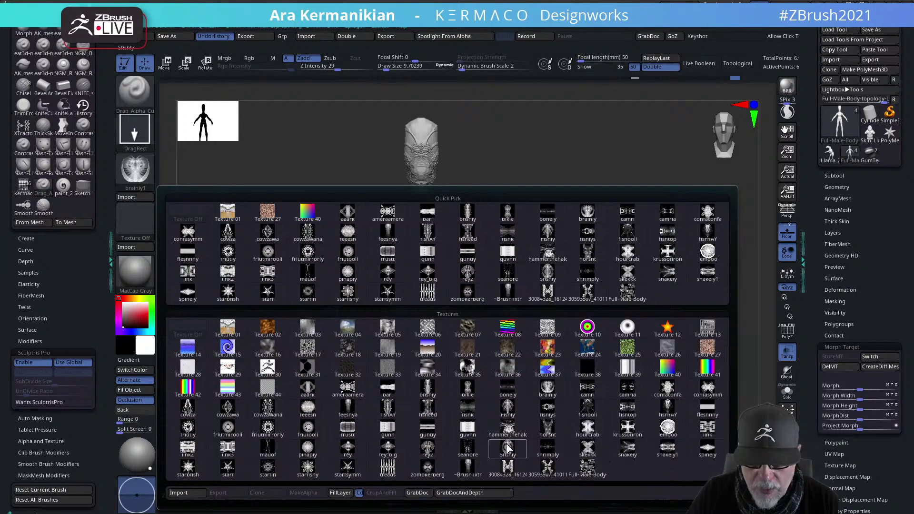
mouse_move(505, 410)
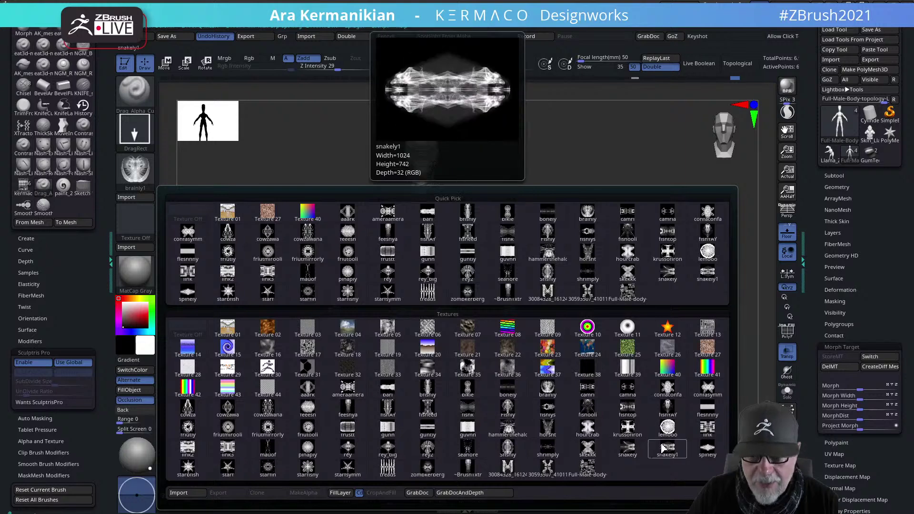
mouse_move(399, 451)
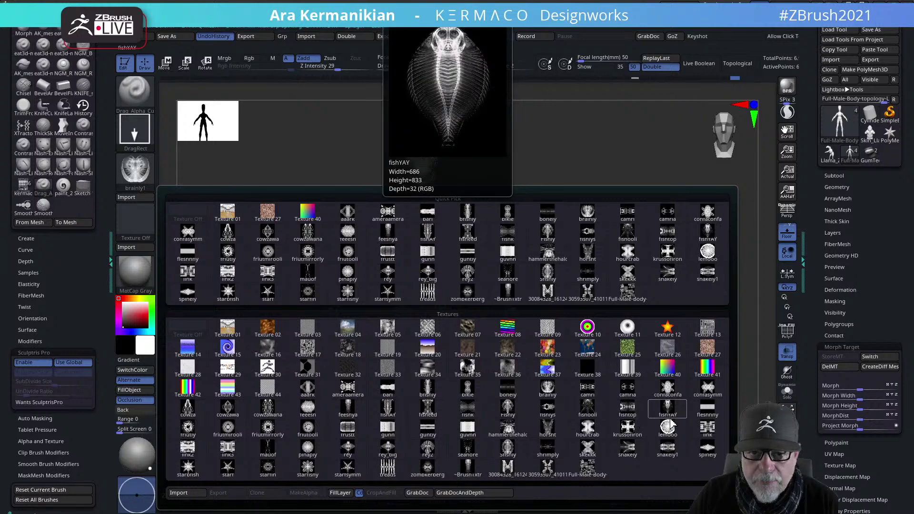
click(549, 392)
Stamp the brainly alpha over the figure's torso, hips and arms from several sides
alt+drag(626, 306, 631, 319)
alt+drag(610, 257, 583, 457)
mouse_move(593, 274)
alt+mouse_down()
mouse_move(644, 316)
mouse_move(521, 272)
alt+mouse_up()
mouse_move(673, 313)
mouse_down()
mouse_move(564, 304)
mouse_move(537, 361)
mouse_move(518, 364)
mouse_move(500, 349)
mouse_up()
mouse_move(460, 320)
mouse_down()
mouse_move(457, 333)
mouse_move(500, 329)
mouse_move(447, 368)
mouse_move(477, 310)
mouse_move(496, 362)
mouse_up()
mouse_move(579, 393)
mouse_down()
mouse_move(661, 425)
mouse_move(588, 389)
mouse_move(626, 382)
mouse_move(618, 338)
mouse_move(596, 316)
mouse_move(626, 278)
mouse_up()
alt+drag(634, 334, 581, 340)
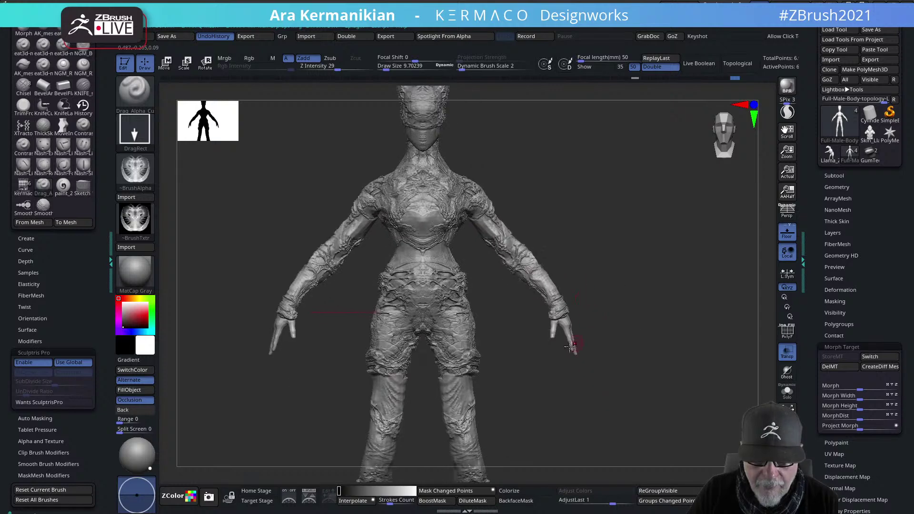
Stamp the brainly alpha over the hands, thighs, knees and calves, front and back
mouse_move(707, 357)
mouse_down()
mouse_move(551, 335)
mouse_move(545, 368)
mouse_up()
shift+drag(625, 388, 627, 383)
alt+drag(569, 395, 499, 300)
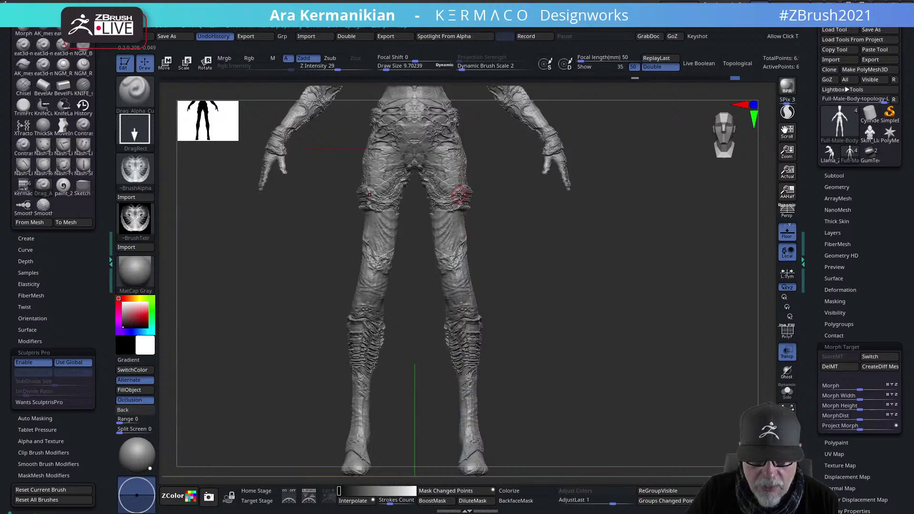
drag(455, 227, 455, 251)
drag(566, 282, 505, 238)
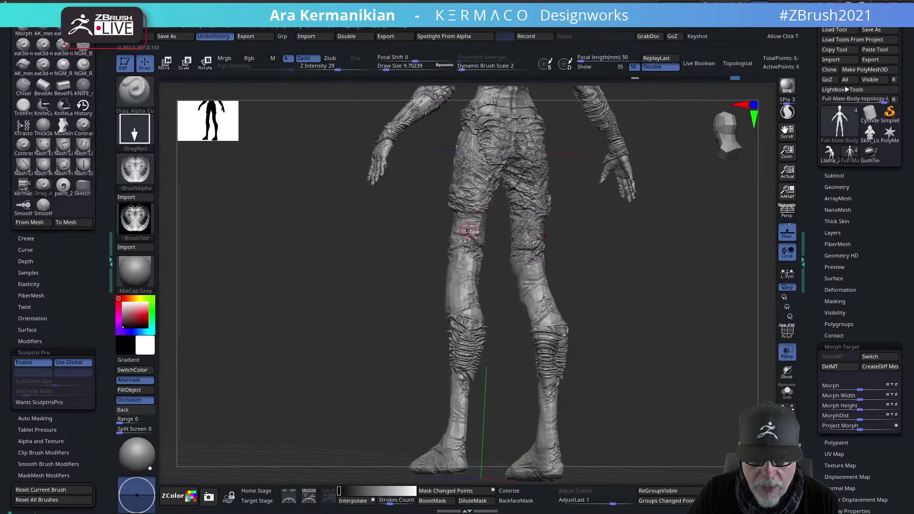
mouse_move(453, 284)
mouse_down()
mouse_move(456, 318)
mouse_move(456, 299)
mouse_up()
drag(677, 337, 649, 346)
mouse_move(528, 355)
alt+mouse_down()
mouse_move(557, 316)
mouse_move(584, 366)
mouse_move(642, 250)
mouse_move(620, 349)
mouse_move(616, 323)
mouse_move(653, 290)
mouse_move(631, 354)
mouse_move(559, 333)
mouse_move(620, 341)
mouse_move(639, 161)
mouse_move(598, 408)
alt+mouse_up()
Add brainly alpha detail to the side of the face, the neck and the back of the head
key(shift)
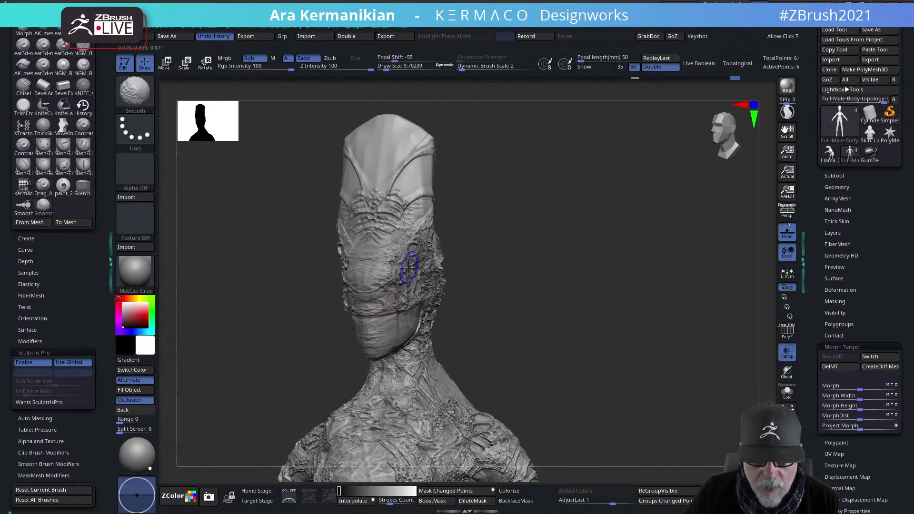
right_drag(416, 285, 465, 296)
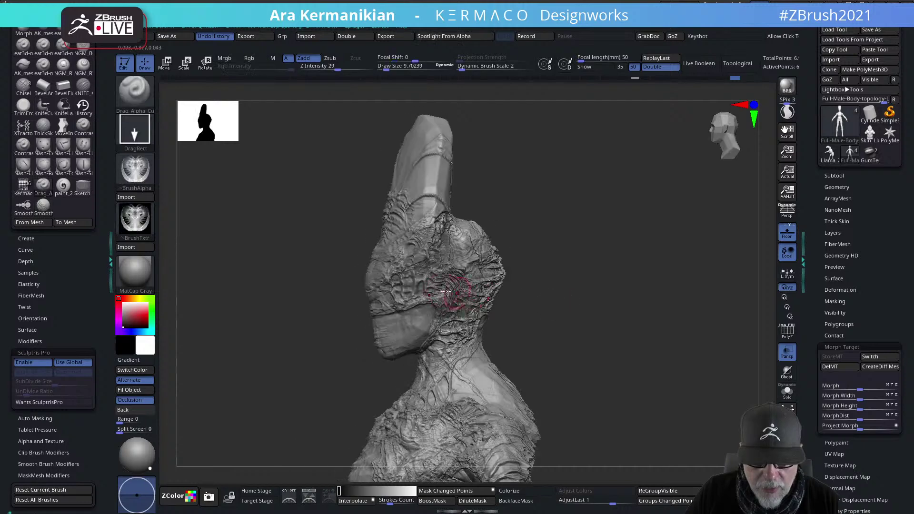
middle_click(429, 291)
click(477, 337)
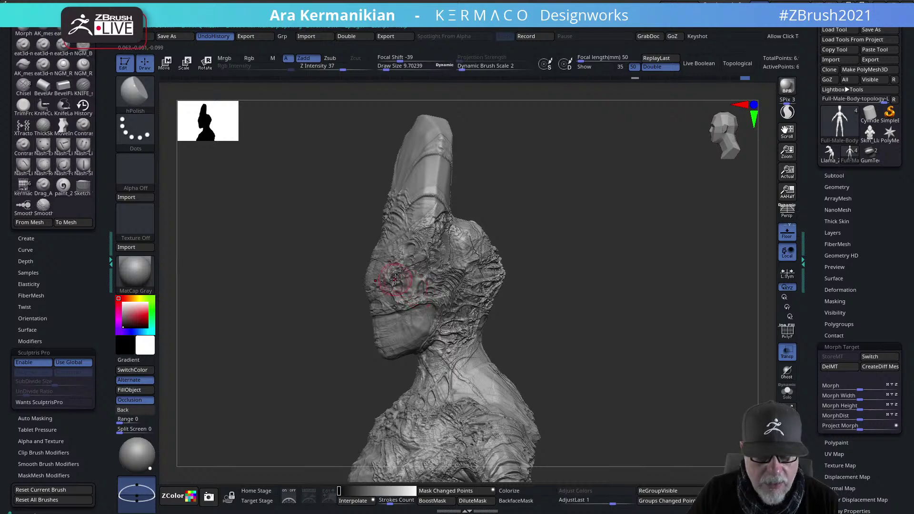
key(ctrl+space)
click(399, 334)
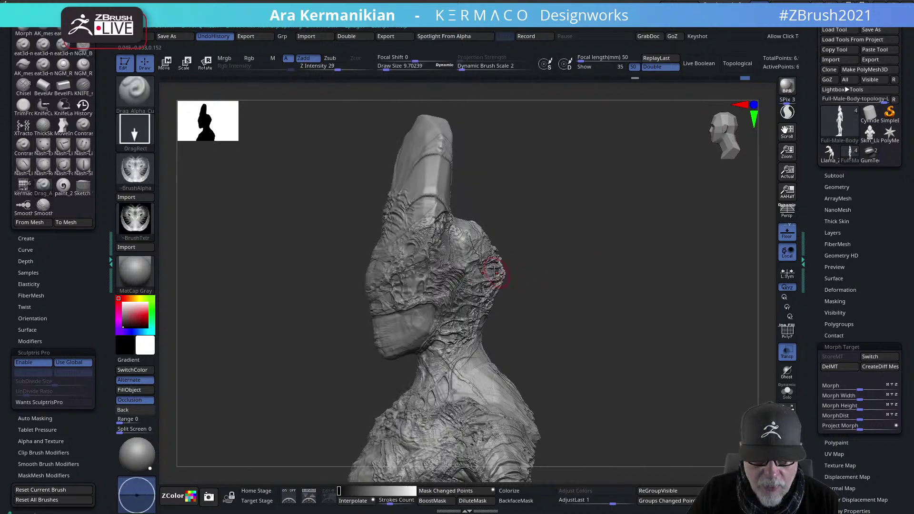
drag(429, 301, 437, 274)
drag(535, 293, 570, 260)
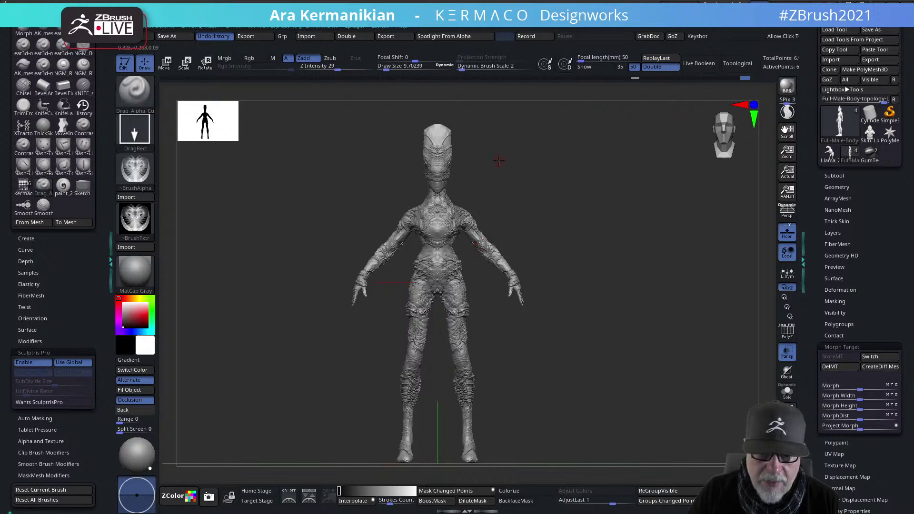
Turn on polypaint display for the full-body subtool and open the Adjust Colors window
drag(562, 340, 593, 339)
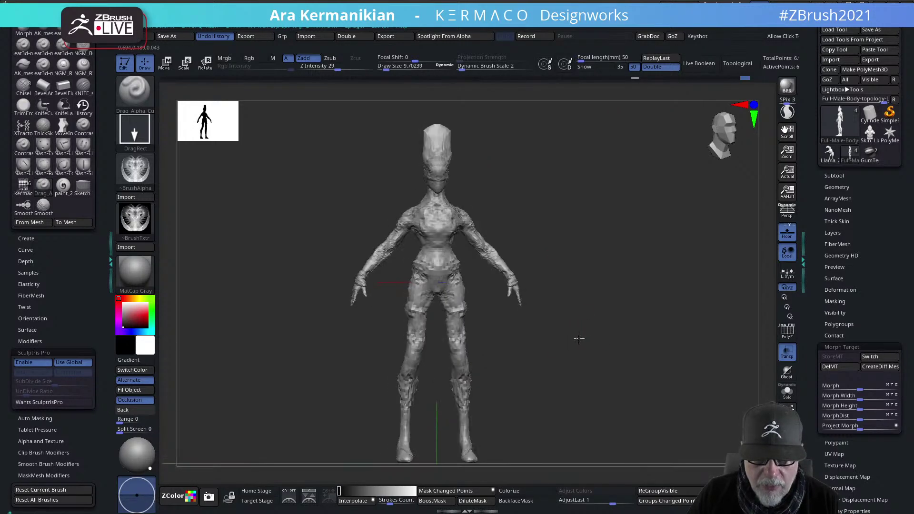
click(837, 176)
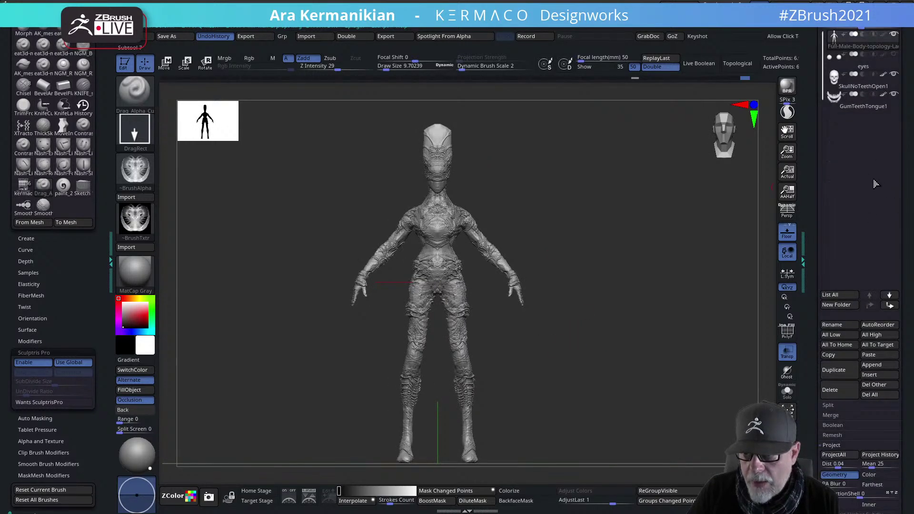
click(884, 35)
mouse_move(637, 189)
alt+mouse_down()
mouse_move(692, 262)
mouse_move(602, 316)
mouse_move(557, 274)
alt+mouse_up()
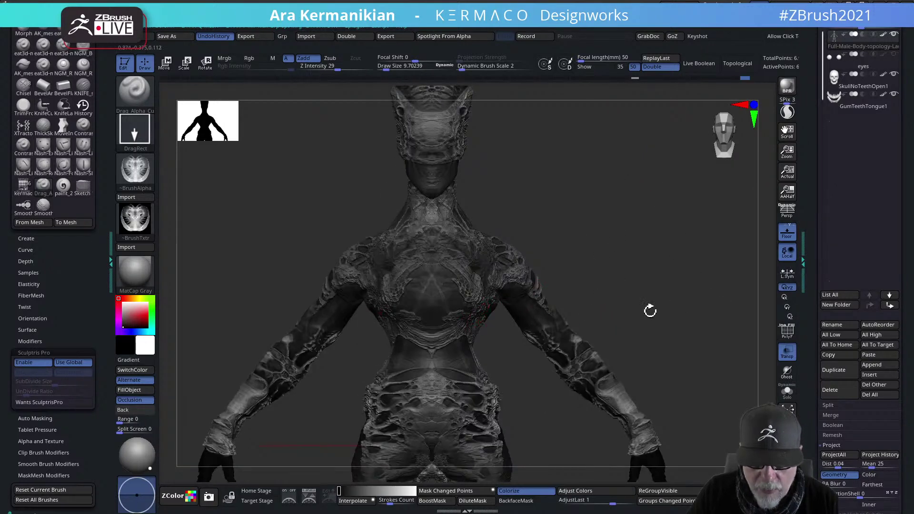
alt+drag(589, 313, 556, 248)
alt+drag(675, 257, 629, 328)
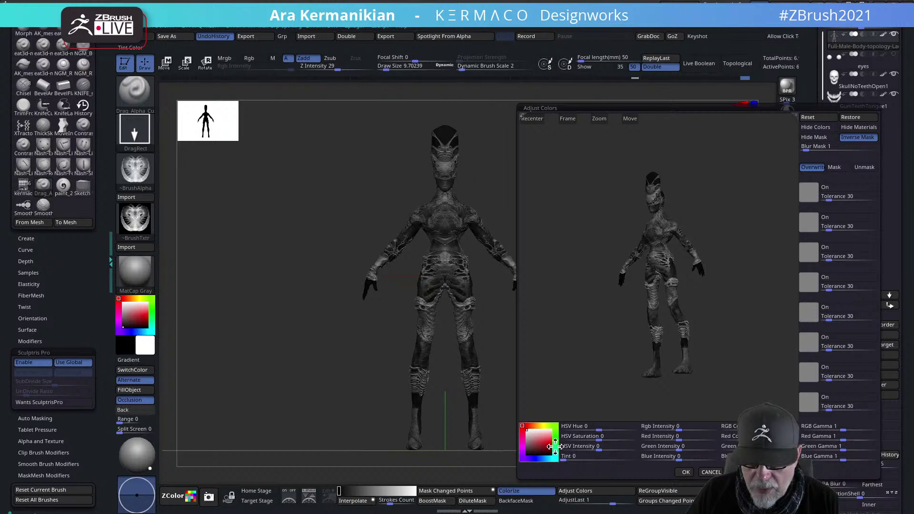
Choose an orange-red hue for the tint in Adjust Colors and set Tint to 0.52804
click(530, 425)
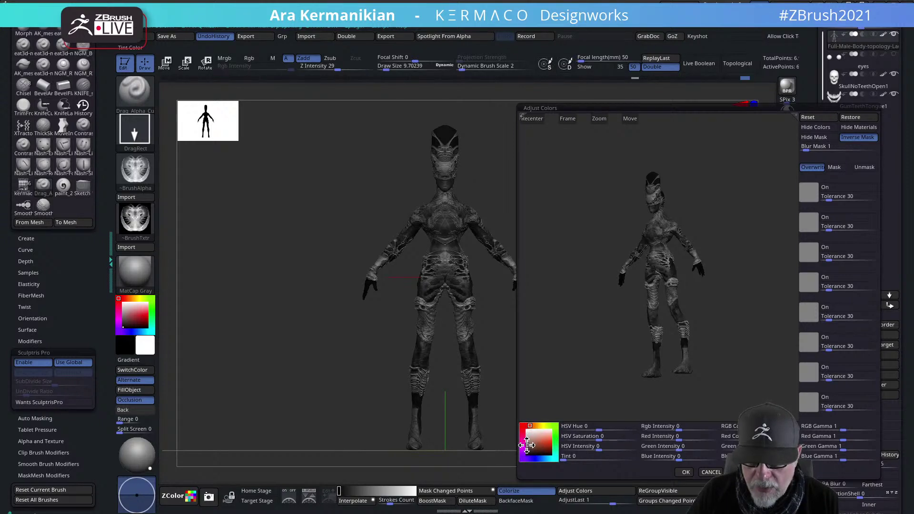
drag(567, 458, 588, 458)
drag(649, 353, 664, 293)
click(593, 458)
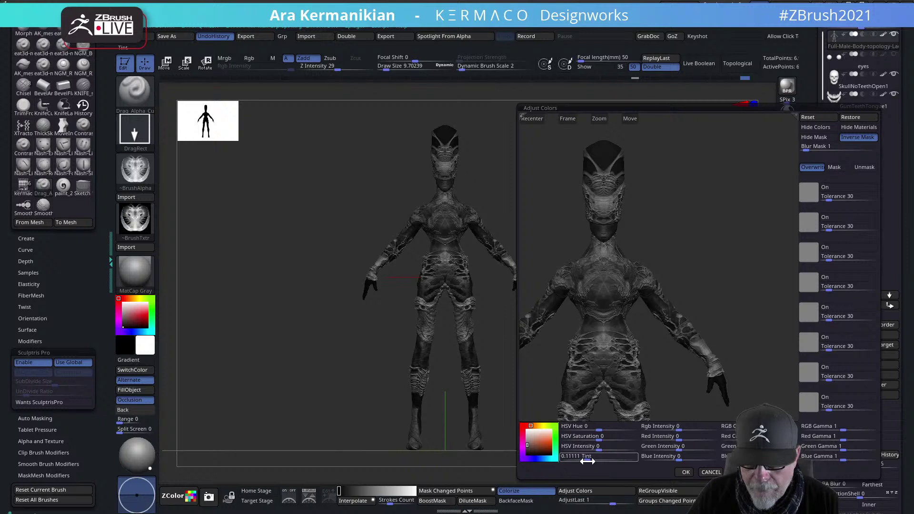
drag(602, 462, 612, 464)
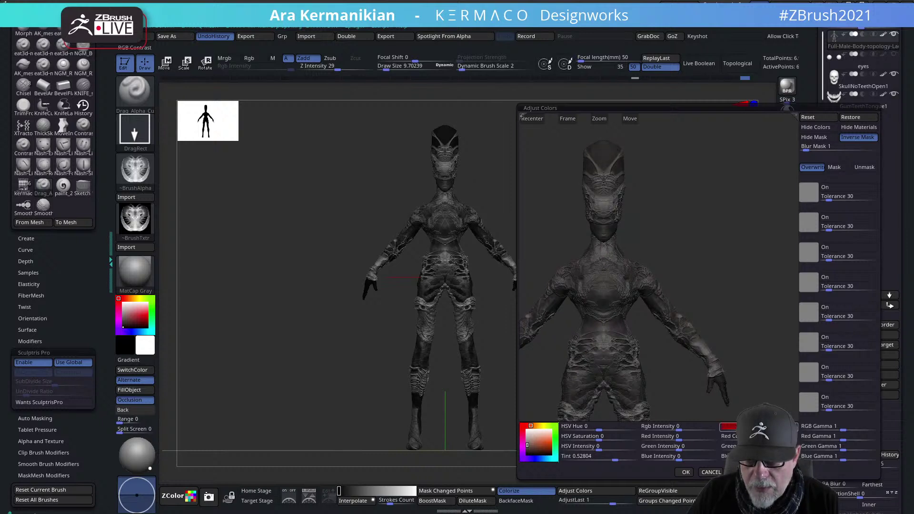
Raise the RGB contrast and change the tint colour to a muted purple, accepting the colour adjustment for the body
drag(760, 430, 767, 431)
drag(764, 429, 770, 428)
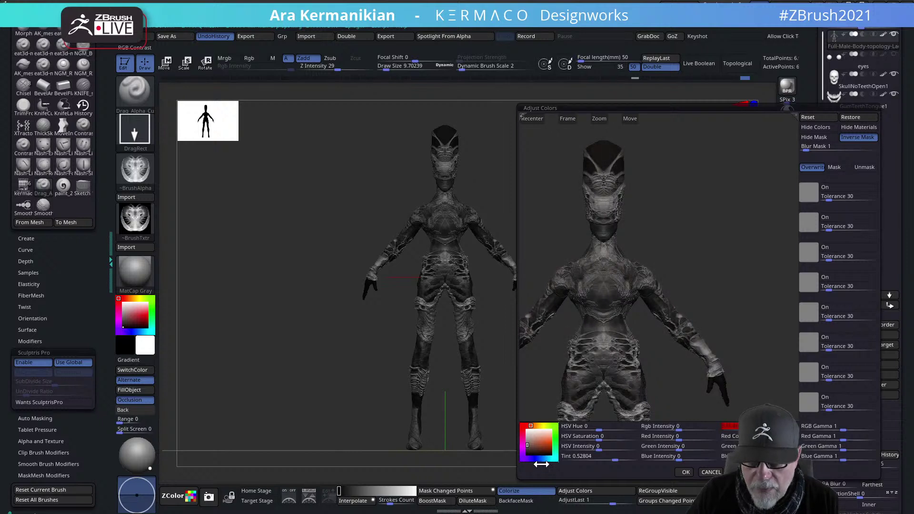
click(542, 446)
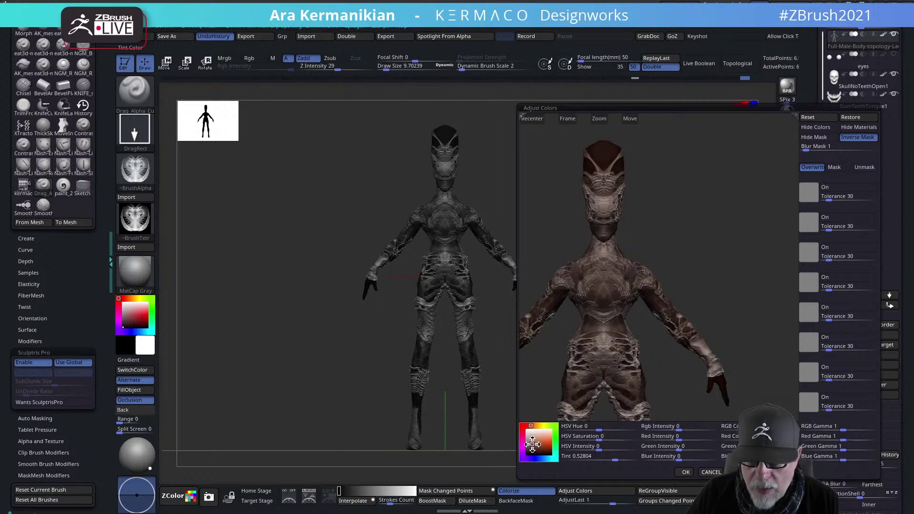
click(534, 425)
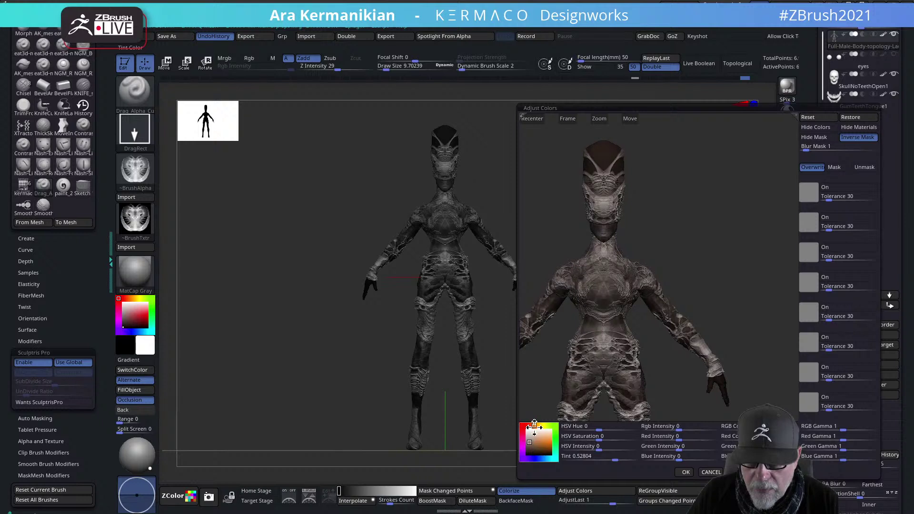
mouse_move(536, 425)
mouse_down()
mouse_move(546, 426)
mouse_move(536, 425)
mouse_up()
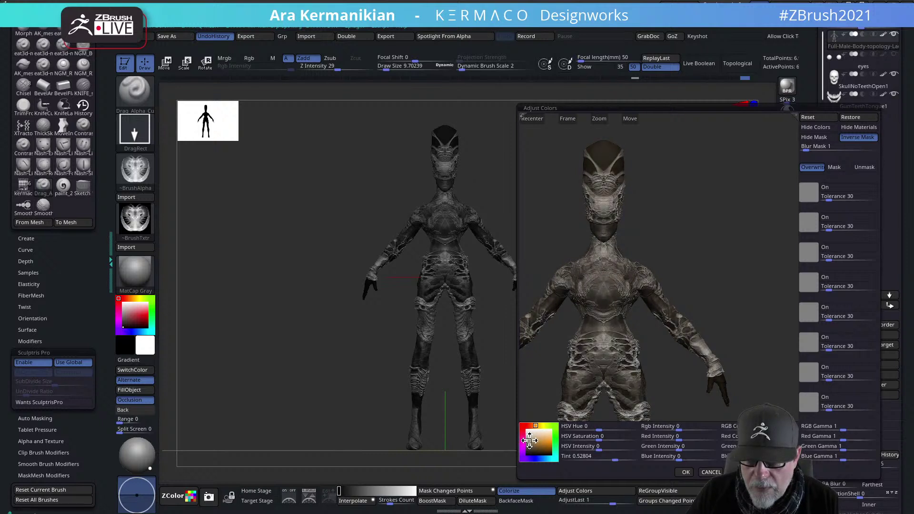
drag(545, 429, 513, 446)
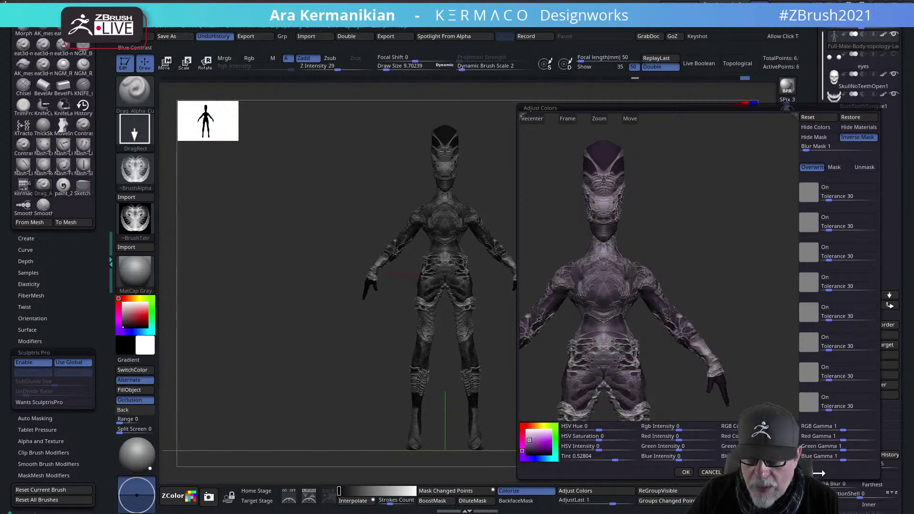
click(685, 471)
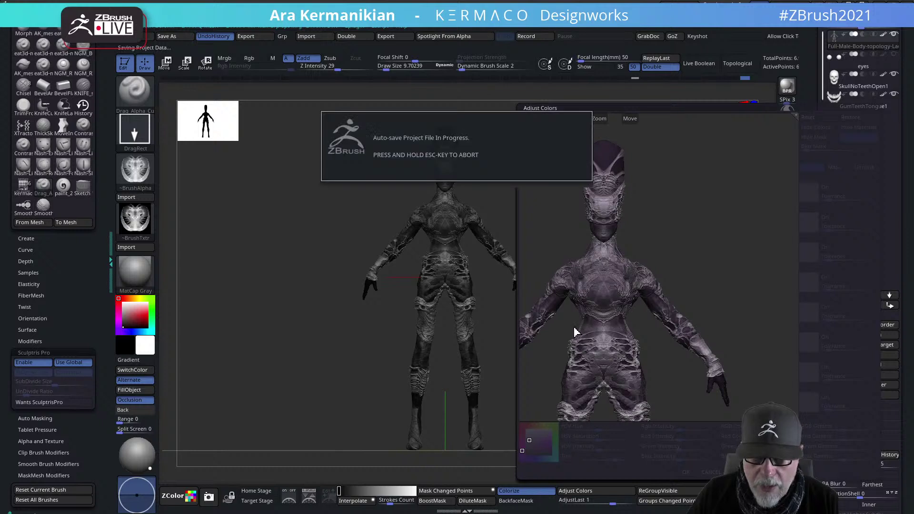
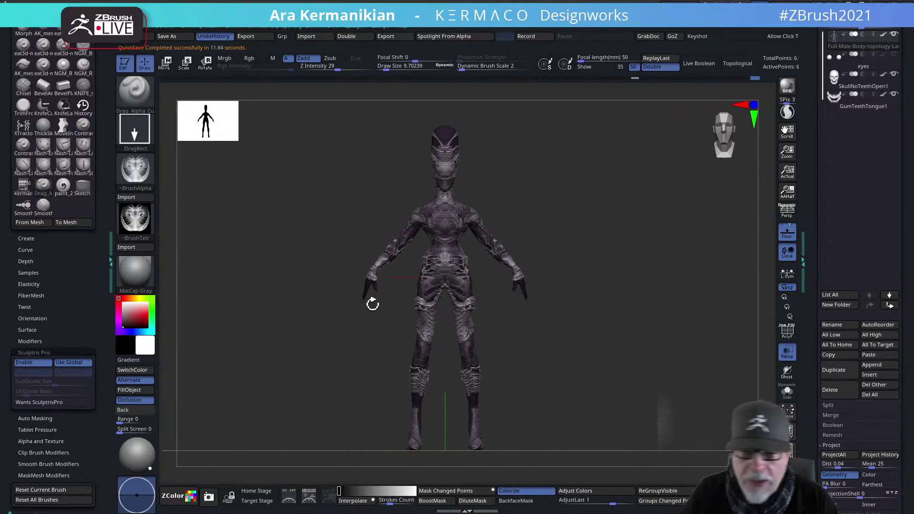
Switch to the Move brush and set its draw size to 43.66839 for reshaping the torso and hips
mouse_move(599, 301)
mouse_down()
mouse_move(612, 288)
mouse_move(602, 284)
mouse_move(620, 316)
mouse_move(624, 281)
mouse_move(508, 319)
mouse_up()
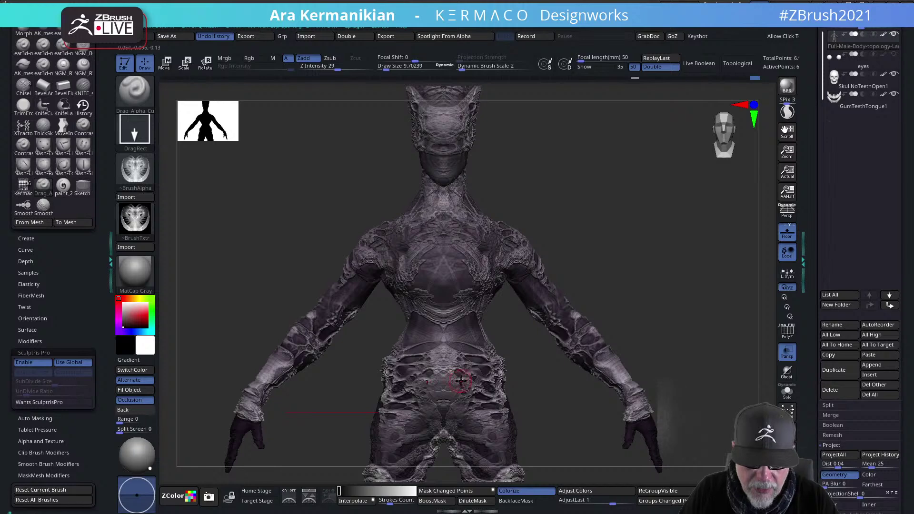
key(shift)
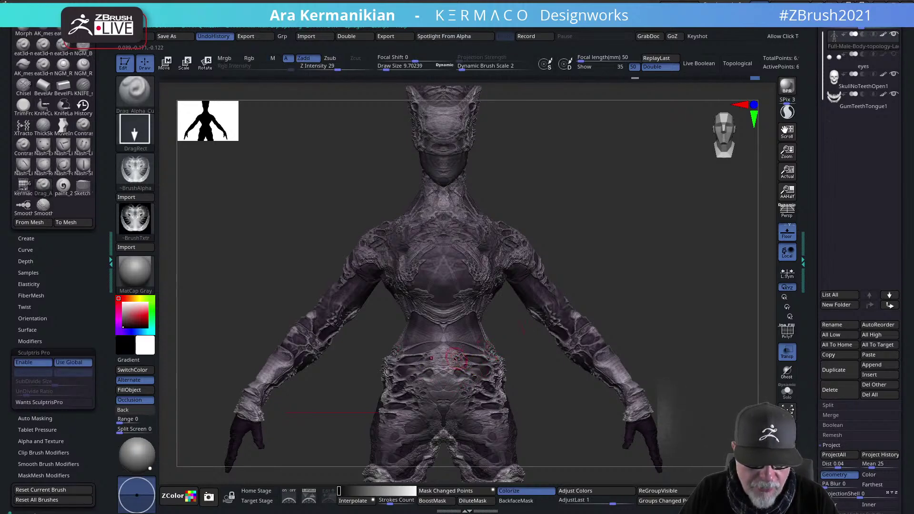
key(b)
key(m)
key(v)
key(s)
drag(470, 376, 482, 377)
alt+drag(553, 410, 529, 402)
drag(653, 343, 705, 348)
drag(444, 381, 443, 386)
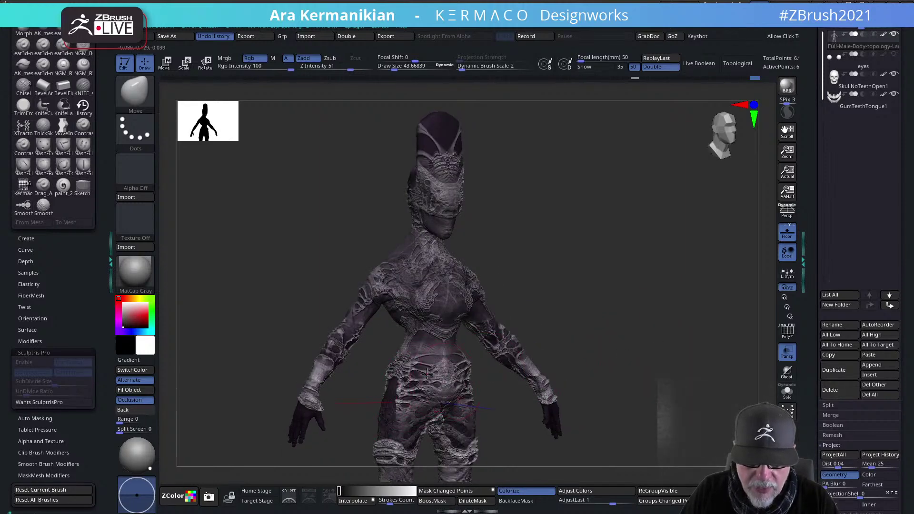
Reduce the Move brush's draw size to 35.80959 and refine the chest profile, checking the shoulders and back
drag(676, 336, 533, 352)
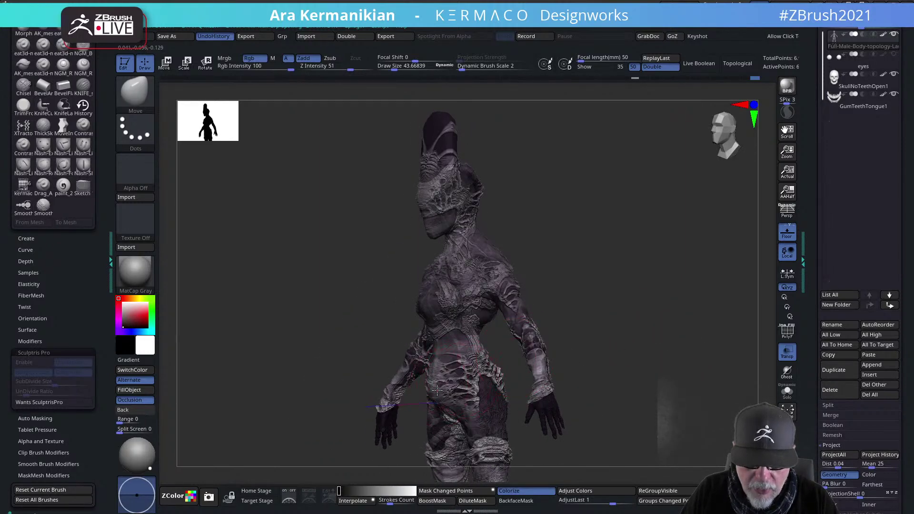
shift+drag(676, 327, 694, 273)
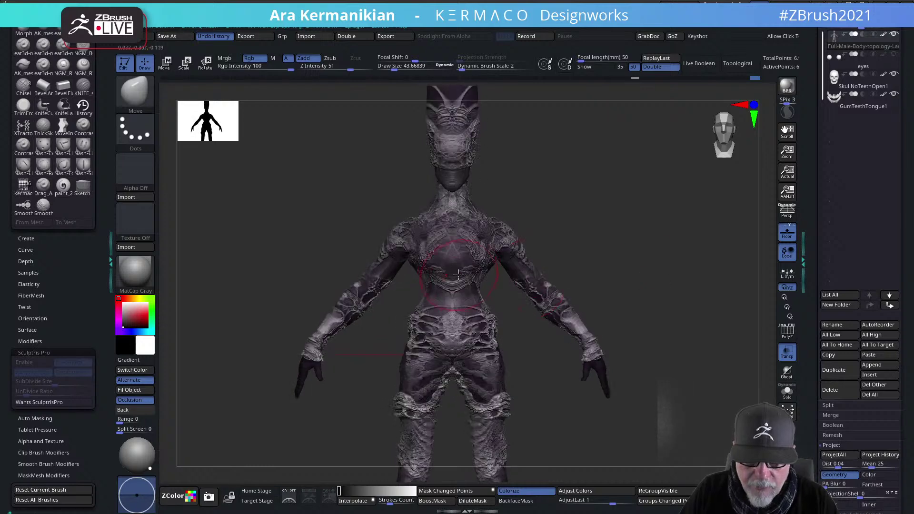
drag(651, 243, 615, 242)
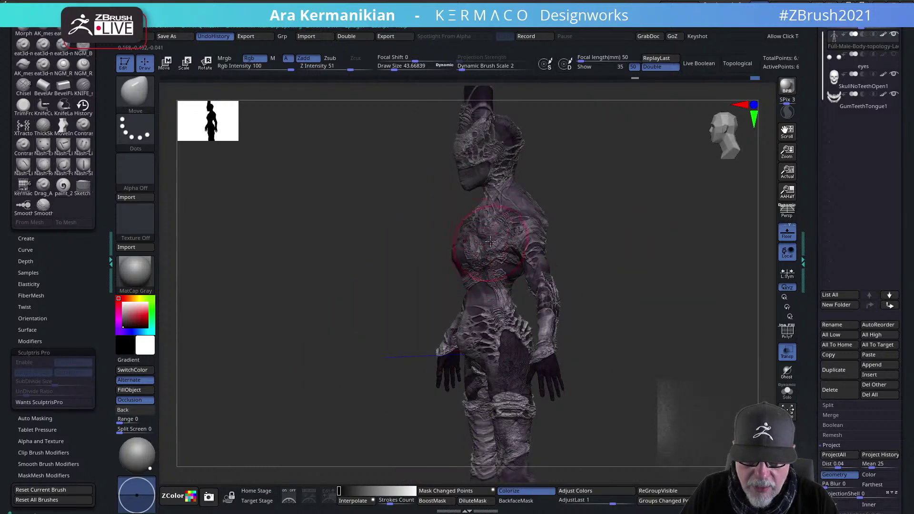
key(s)
drag(462, 261, 460, 262)
shift+drag(623, 223, 555, 215)
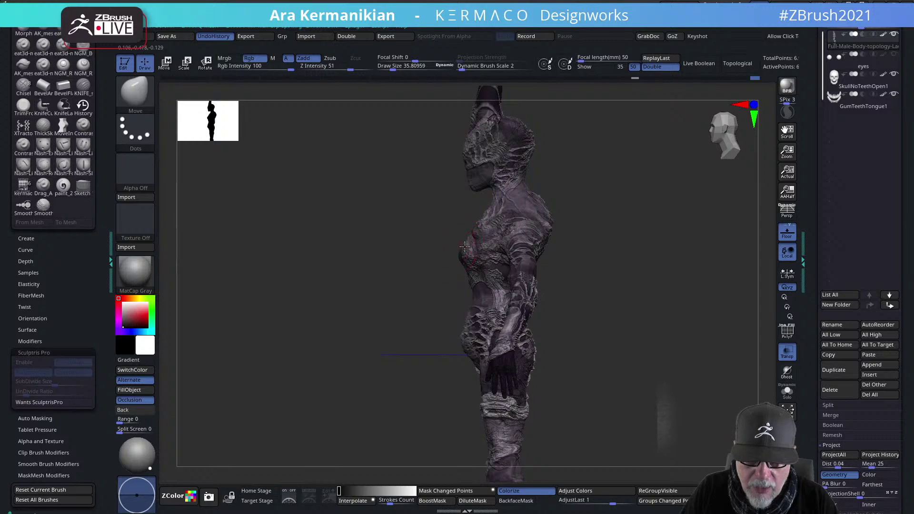
drag(600, 226, 524, 231)
drag(618, 242, 547, 232)
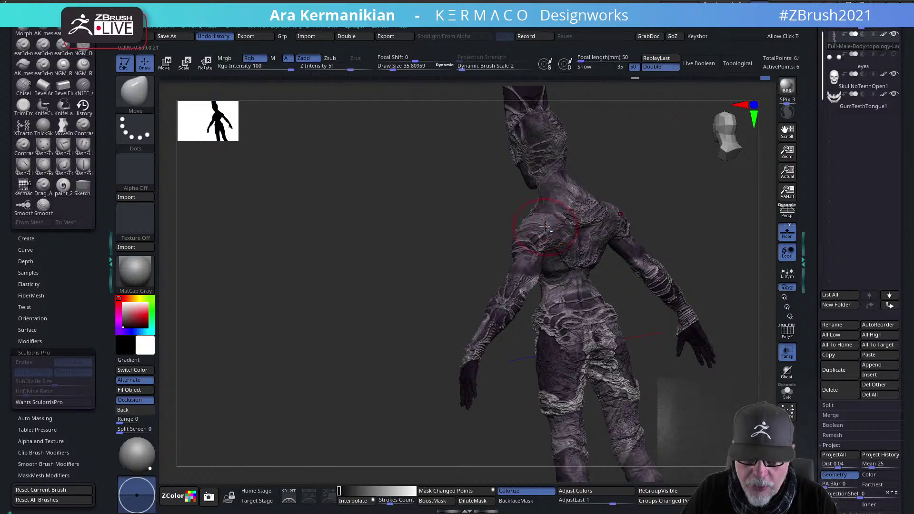
drag(681, 201, 636, 252)
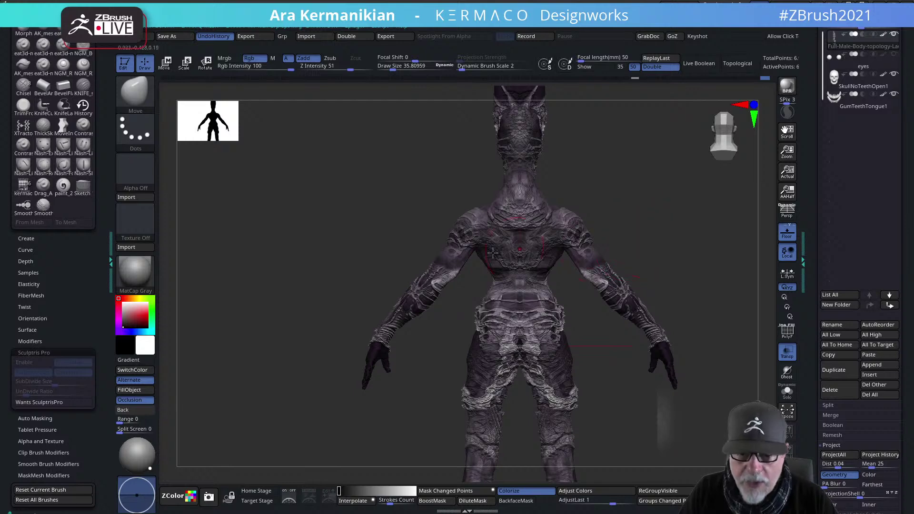
drag(745, 245, 560, 278)
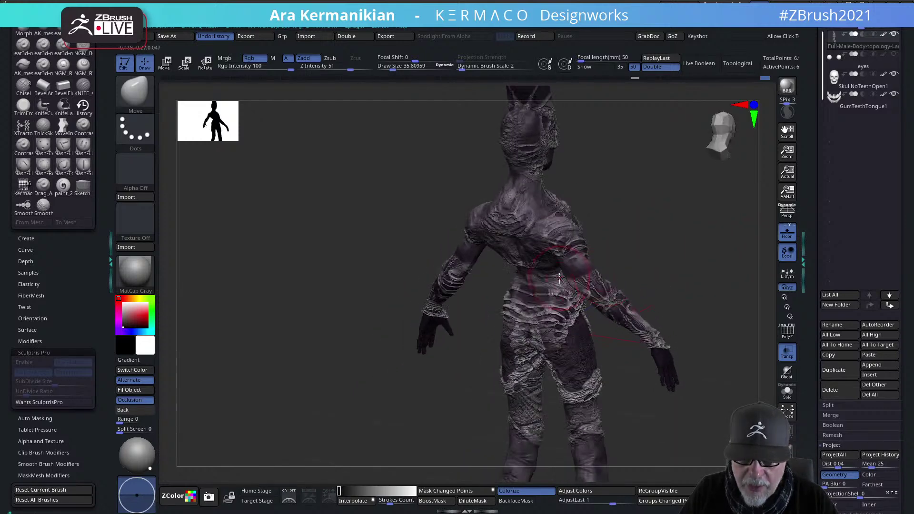
drag(671, 268, 563, 211)
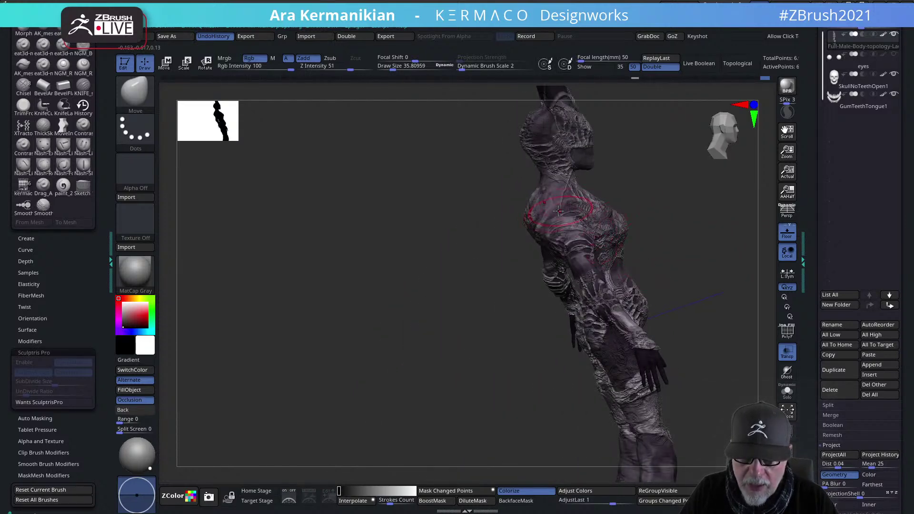
shift+drag(634, 201, 684, 220)
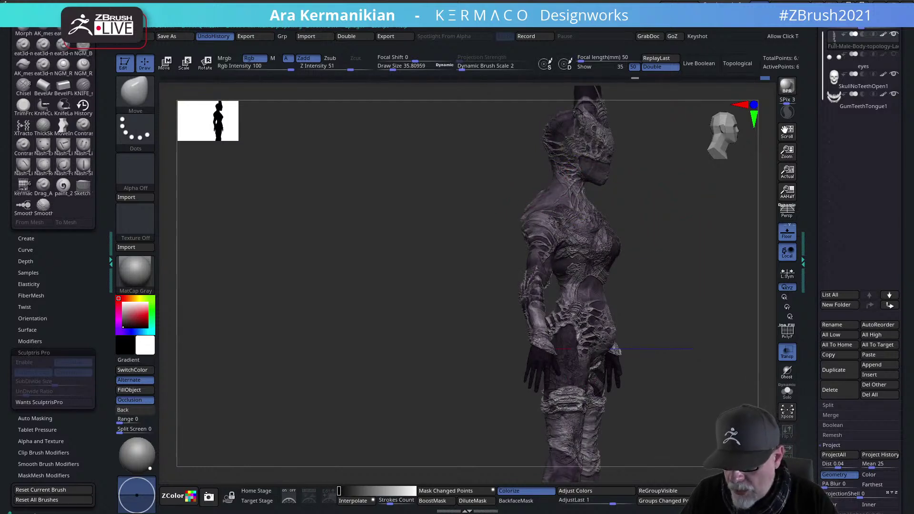
Switch to Chrome to show kermaco.com in a new tab and return to ZBrush
key(alt+Tab)
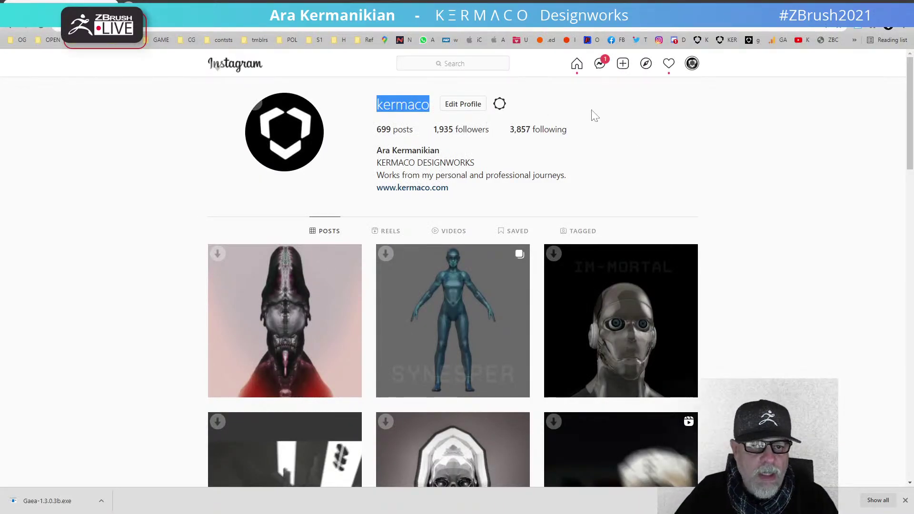
key(ctrl+t)
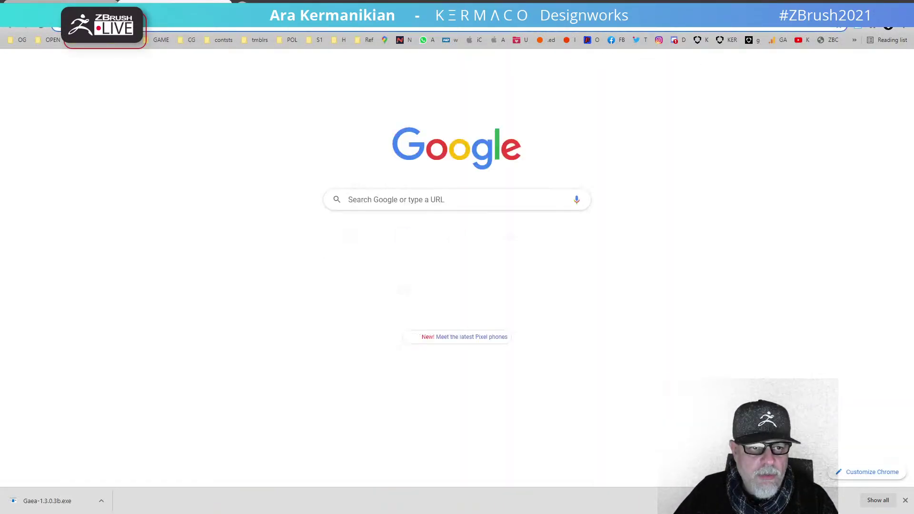
text(ker)
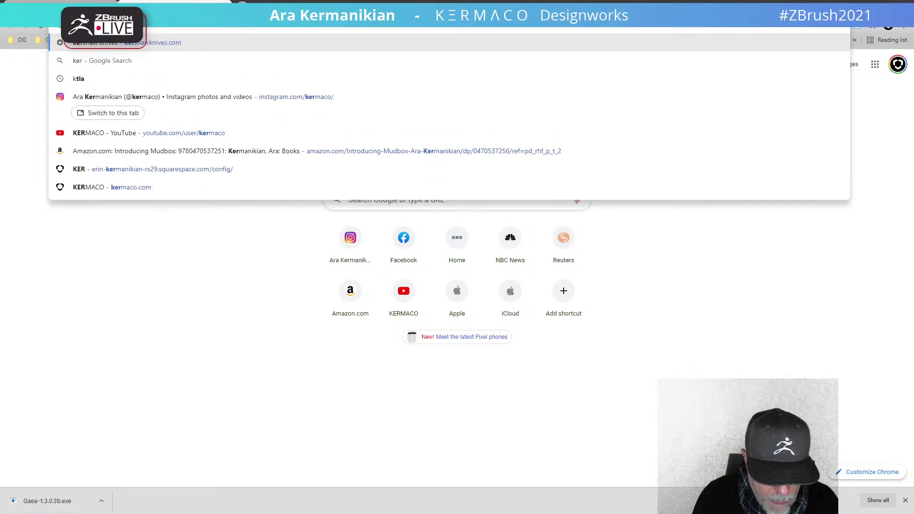
text(maco.com)
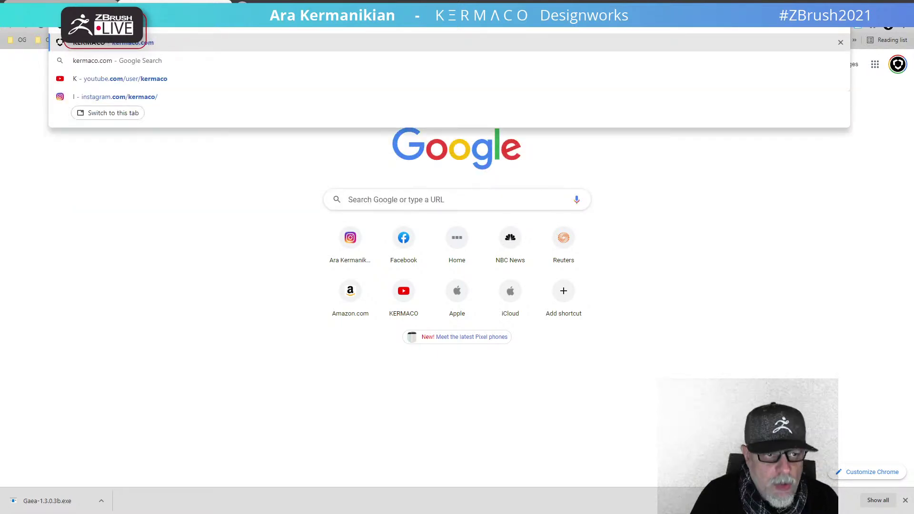
key(Return)
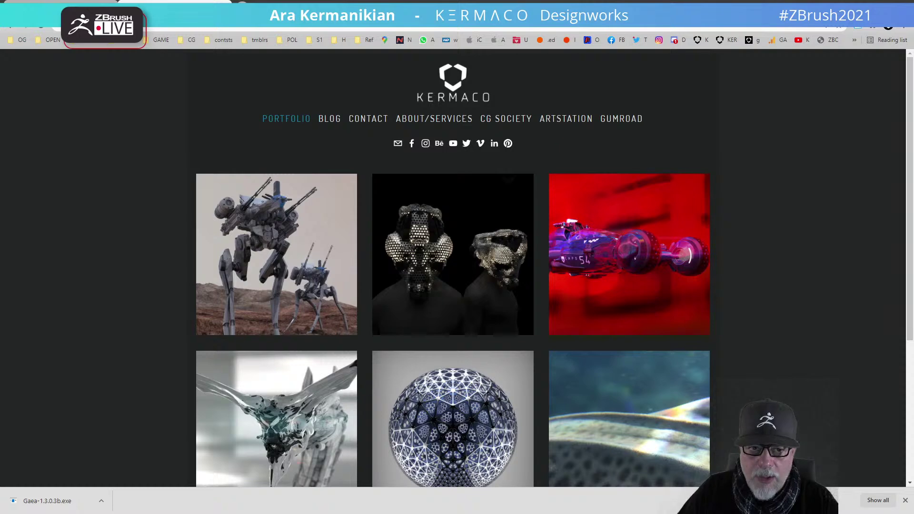
key(alt+Tab)
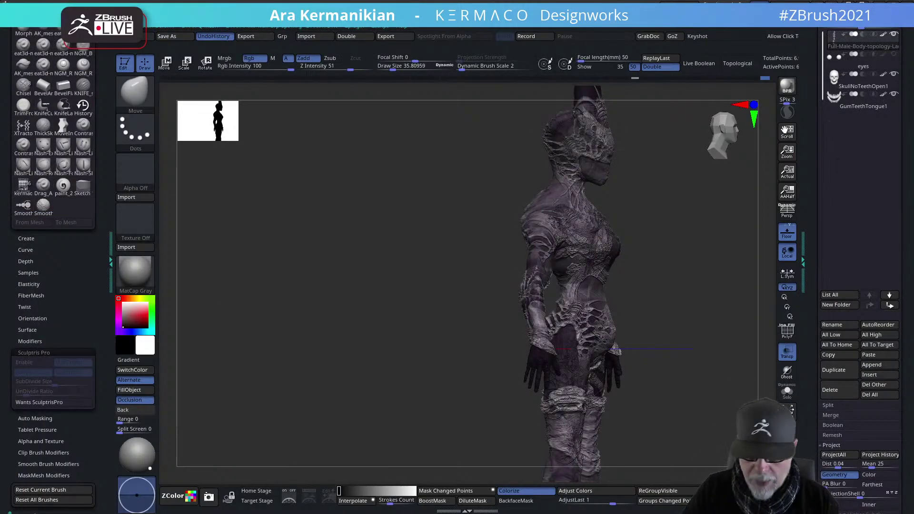
Set the Move brush's draw size to 10.99 for refining the side and back of the head
drag(503, 327, 685, 308)
mouse_move(708, 257)
mouse_down()
mouse_move(597, 232)
mouse_move(624, 229)
mouse_move(638, 286)
mouse_move(584, 266)
mouse_move(599, 300)
mouse_move(562, 281)
mouse_move(571, 282)
mouse_up()
mouse_move(619, 263)
mouse_down()
mouse_move(567, 253)
mouse_move(592, 238)
mouse_move(598, 274)
mouse_up()
key(s)
drag(424, 227, 422, 228)
alt+drag(570, 243, 590, 260)
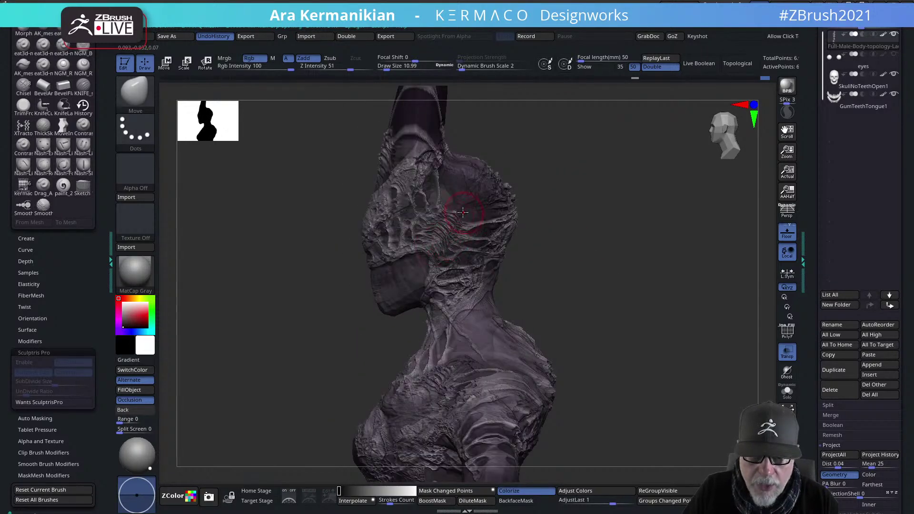
key(shift)
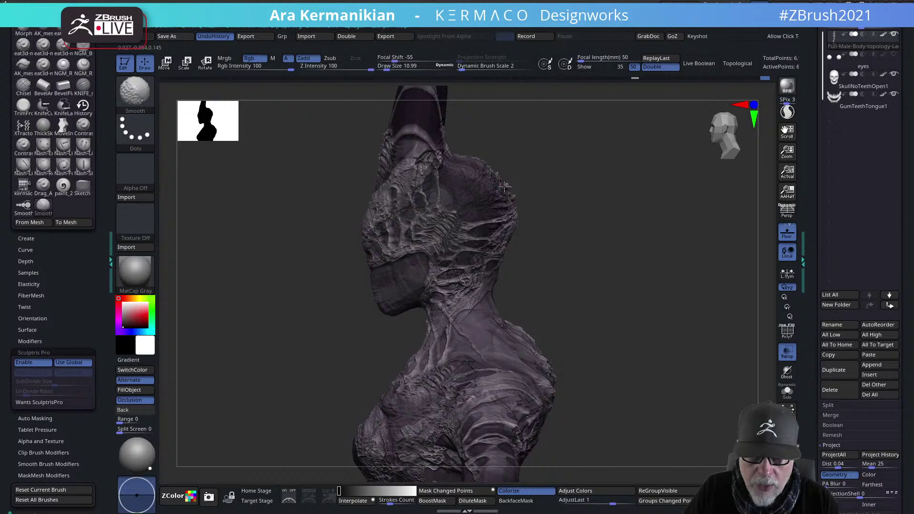
mouse_move(510, 276)
mouse_down()
mouse_move(560, 262)
mouse_move(622, 266)
mouse_move(498, 279)
mouse_up()
Examine the whole tinted figure from head to feet, including the torso and leg detail
key(f)
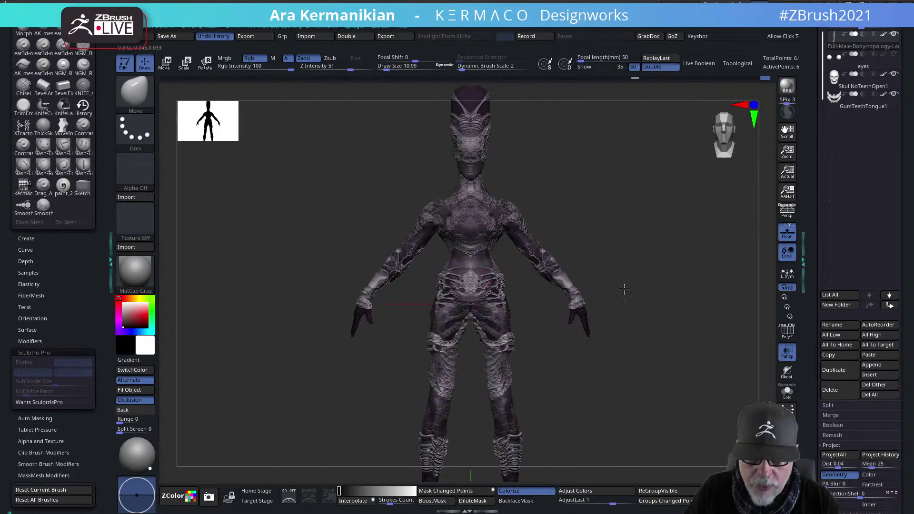
shift+drag(629, 298, 598, 285)
shift+drag(554, 370, 477, 329)
mouse_move(582, 346)
mouse_down()
mouse_move(548, 349)
mouse_move(467, 221)
mouse_move(602, 235)
mouse_move(598, 179)
mouse_move(601, 249)
mouse_move(590, 211)
mouse_move(611, 272)
mouse_move(611, 310)
mouse_up()
alt+drag(491, 225, 490, 244)
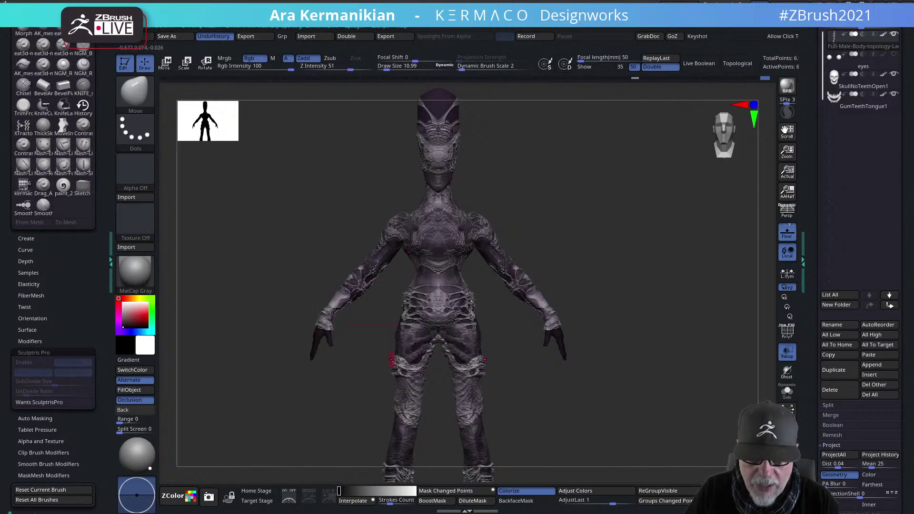
mouse_move(513, 403)
mouse_down()
mouse_move(492, 379)
mouse_move(516, 335)
mouse_up()
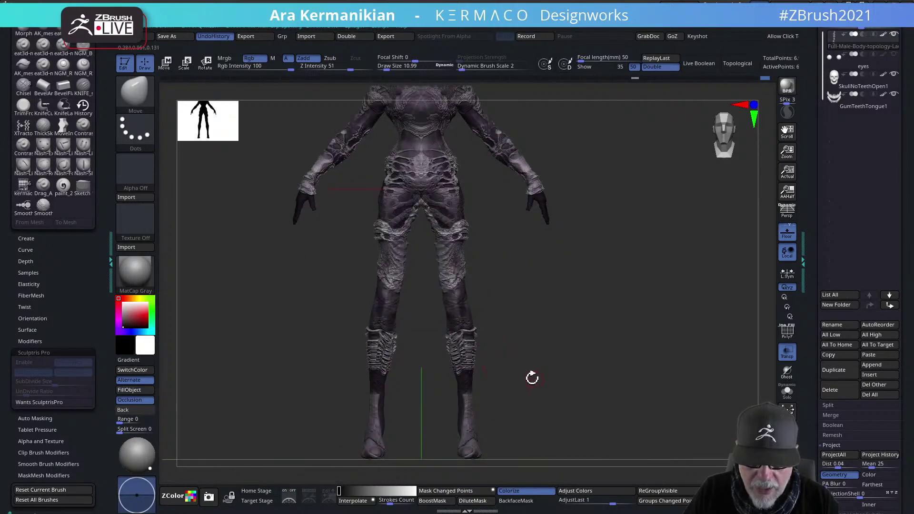
drag(525, 378, 445, 369)
shift+drag(594, 359, 429, 343)
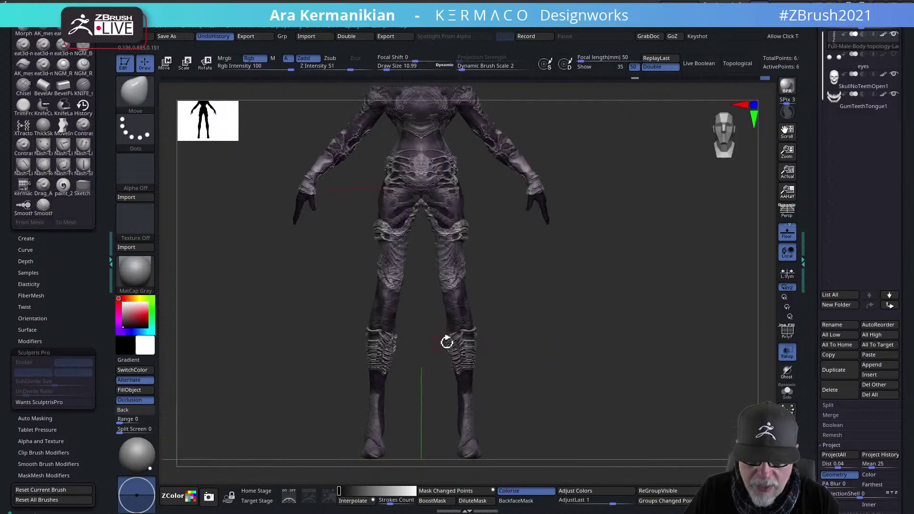
mouse_move(490, 268)
mouse_down()
mouse_move(568, 353)
mouse_move(510, 265)
mouse_move(614, 227)
mouse_move(674, 275)
mouse_move(652, 275)
mouse_up()
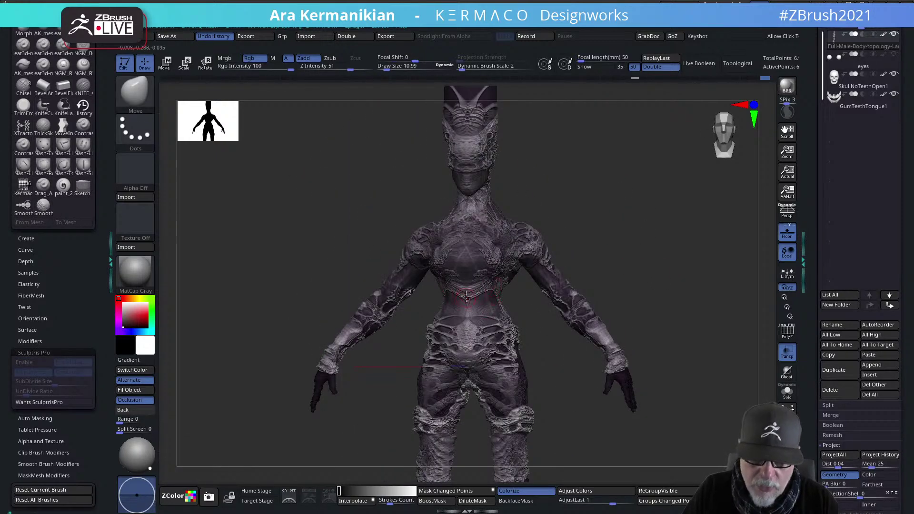
key(shift)
key(shift)
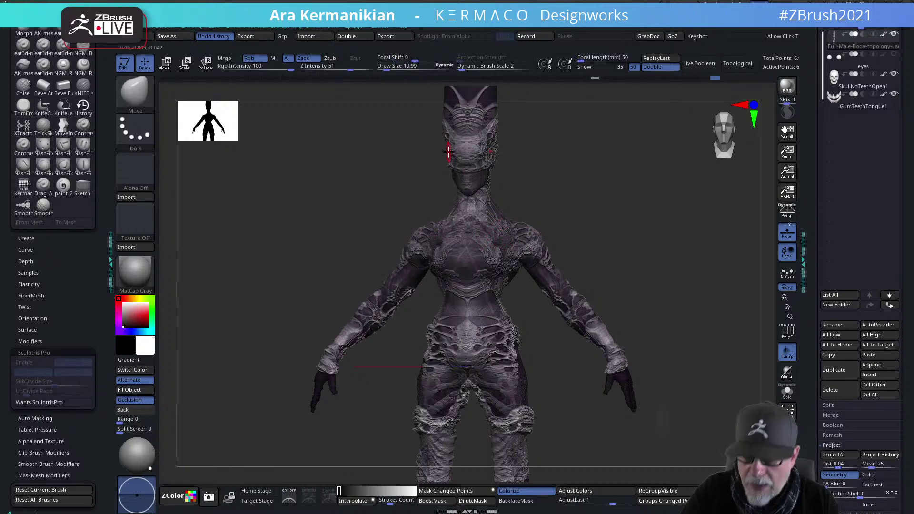
Switch to the Dam Standard brush and set its draw size to 2.5984 for detailing the side of the lower face
right_click(346, 189)
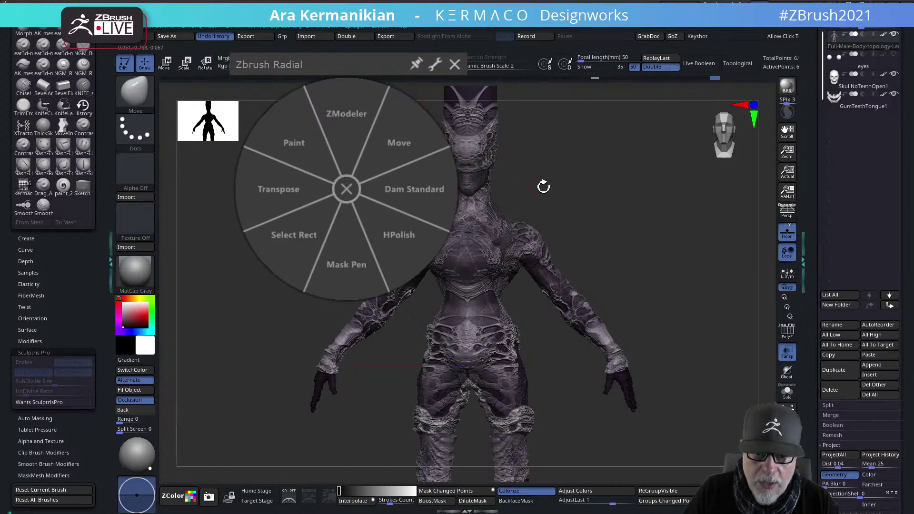
click(443, 186)
mouse_move(594, 204)
mouse_down()
mouse_move(610, 284)
mouse_move(603, 246)
mouse_move(572, 231)
mouse_move(594, 235)
mouse_move(643, 219)
mouse_move(575, 335)
mouse_move(605, 254)
mouse_up()
key(s)
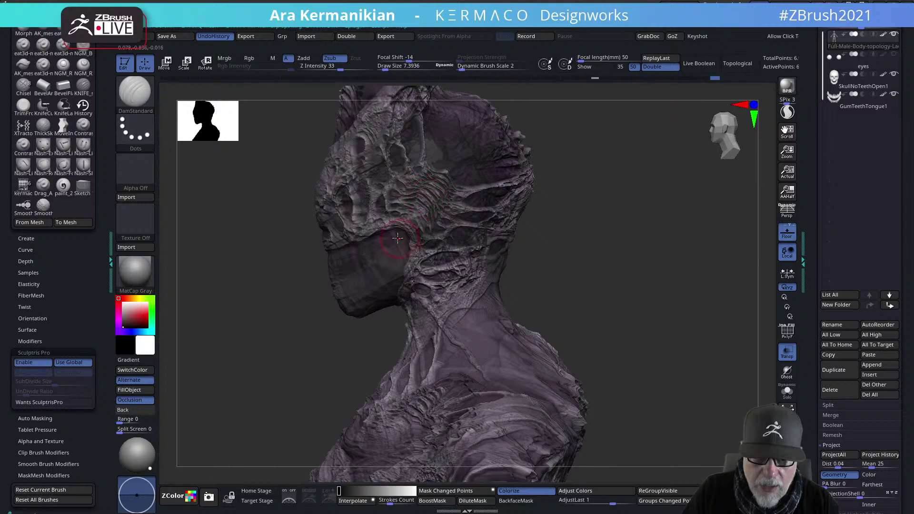
key(s)
drag(384, 237, 378, 239)
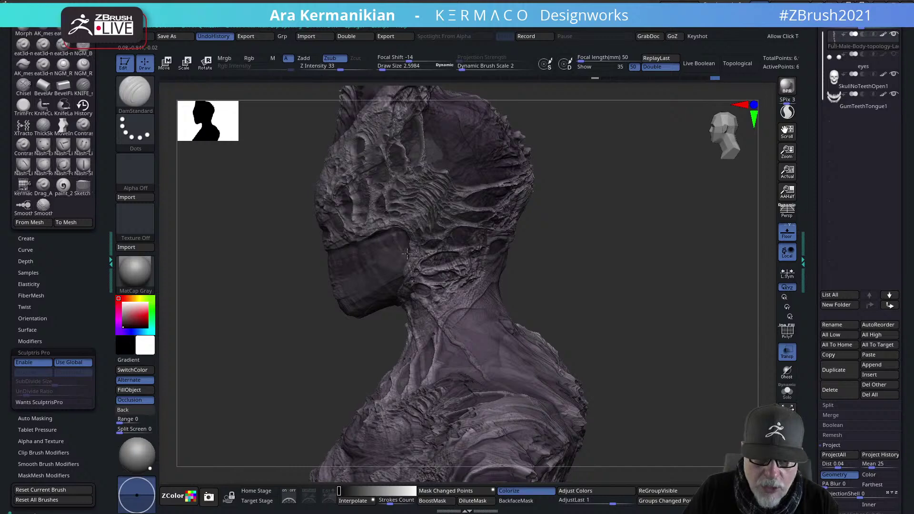
Carve fine crease lines across the smooth lower face from the mouth area toward the cheeks with the Dam Standard brush
mouse_move(576, 274)
mouse_down()
mouse_move(435, 262)
mouse_move(524, 262)
mouse_move(537, 282)
mouse_move(445, 272)
mouse_up()
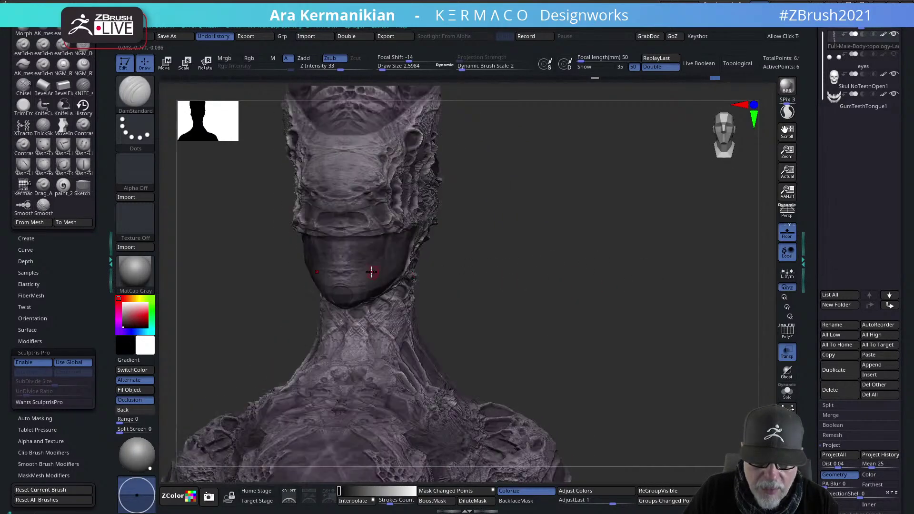
drag(363, 266, 368, 266)
drag(453, 261, 378, 269)
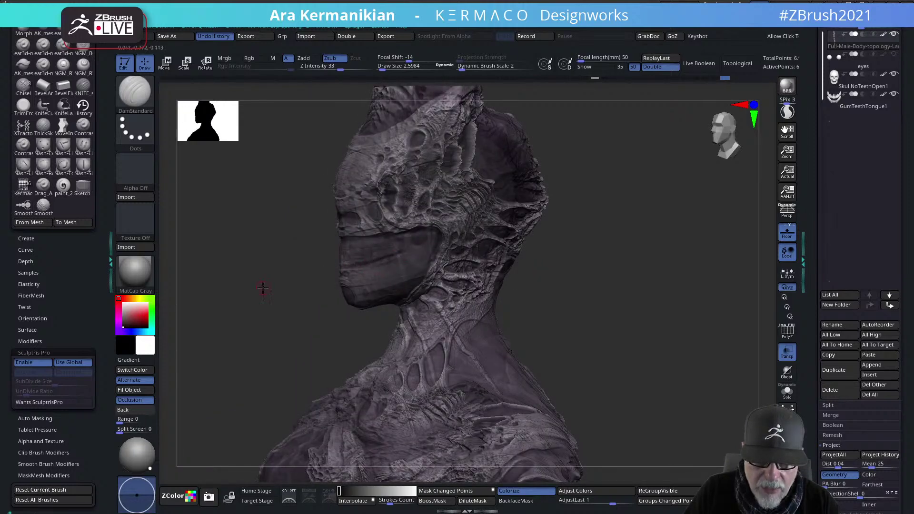
drag(264, 286, 366, 265)
drag(539, 268, 366, 257)
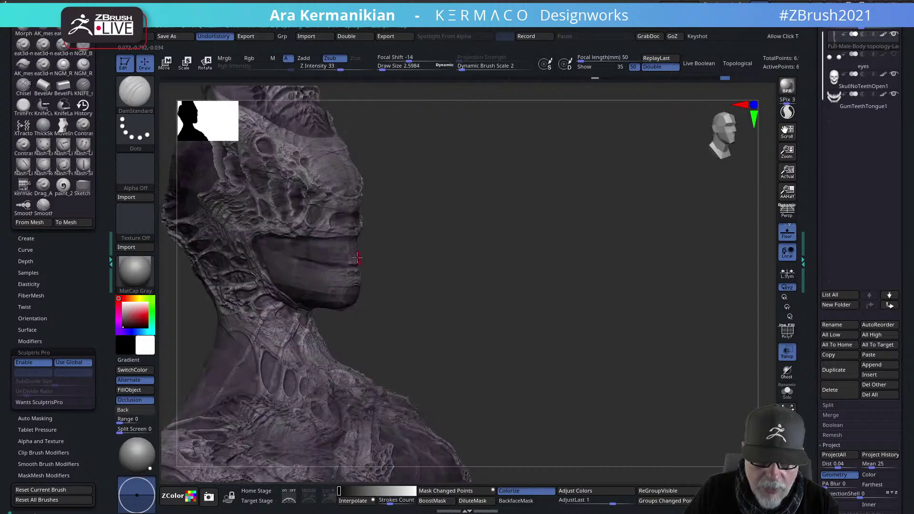
drag(503, 255, 337, 275)
Set the Dam Standard brush's draw size to 18.76 and drop the body to a lower subdivision level
key(s)
key(s)
key(s)
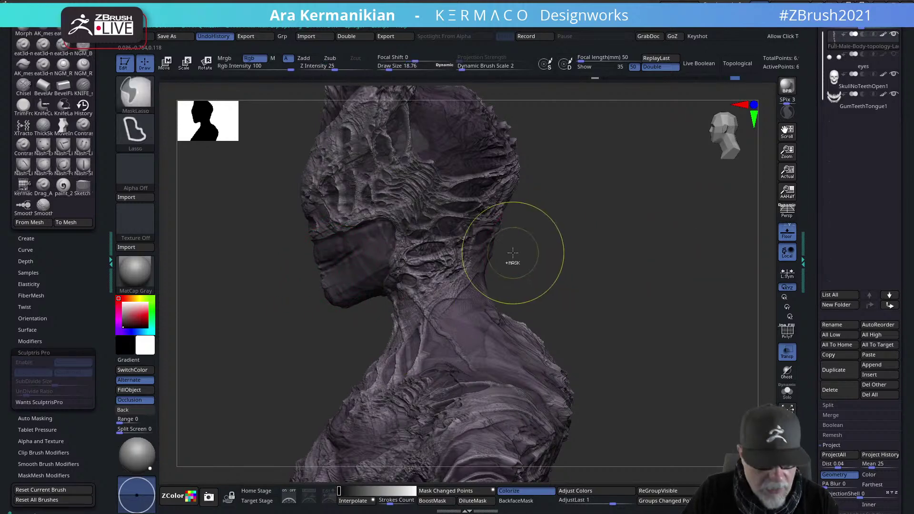
key(ctrl+q)
click(500, 135)
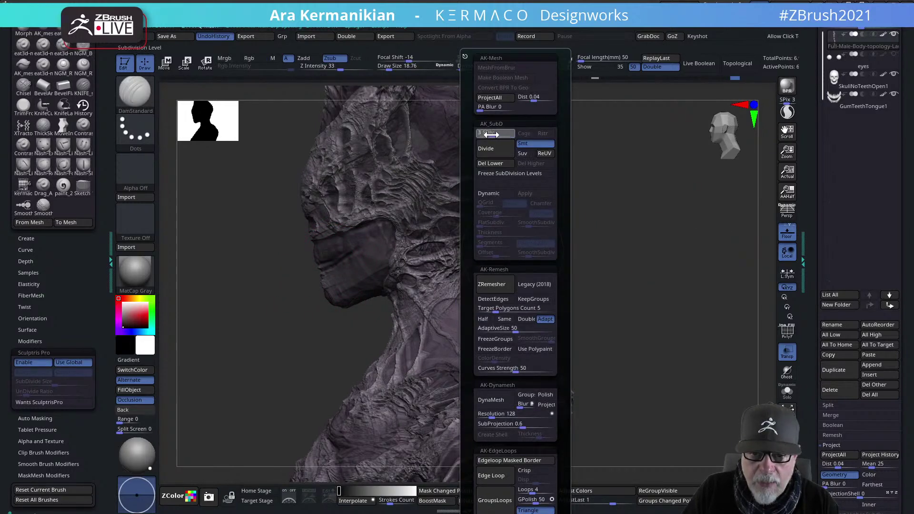
drag(491, 135, 479, 135)
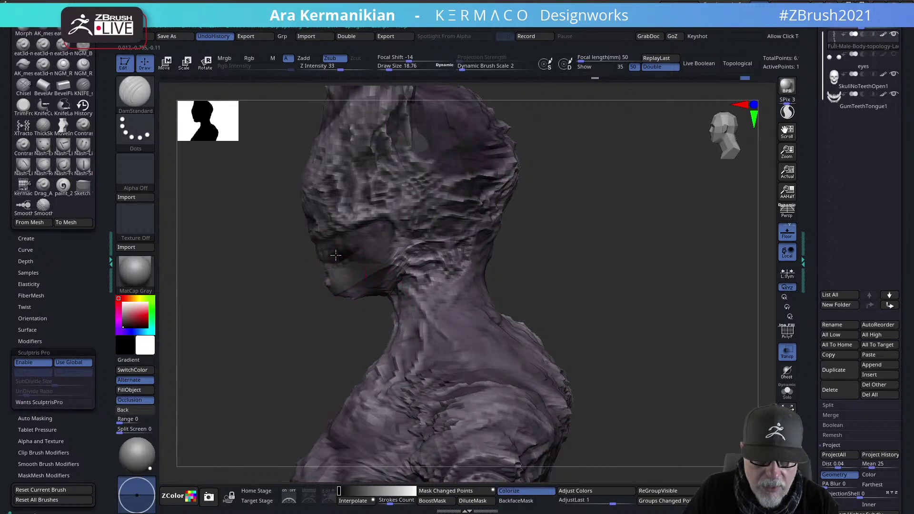
Carve into the lower face with the Dam Standard brush and turn off transparency for the other subtools
shift+drag(653, 264, 700, 264)
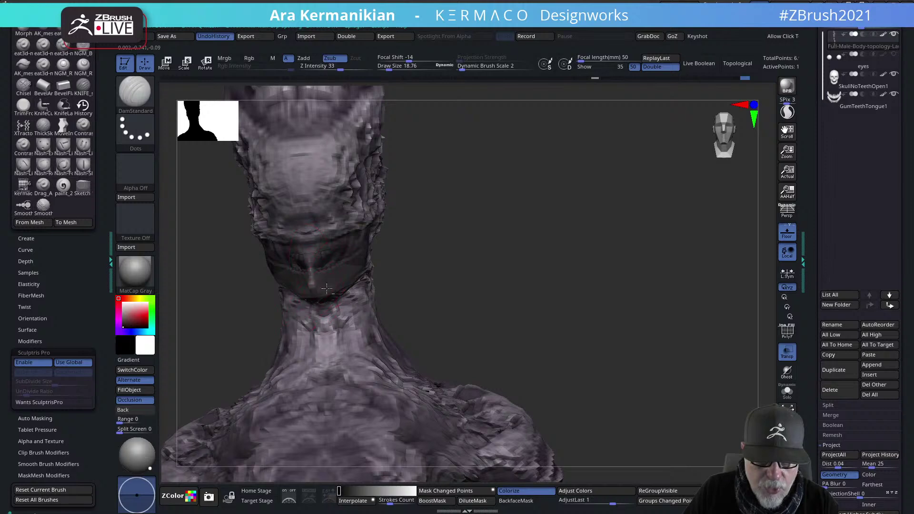
drag(484, 276, 514, 272)
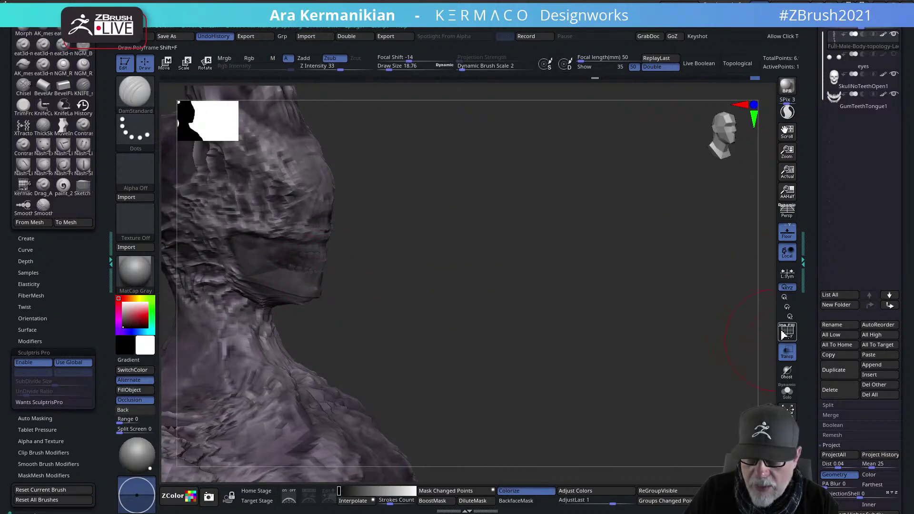
click(787, 353)
Try to push the skin around the mouth and cheeks inward with Dam Standard to expose the teeth and jawbone
drag(549, 315, 318, 261)
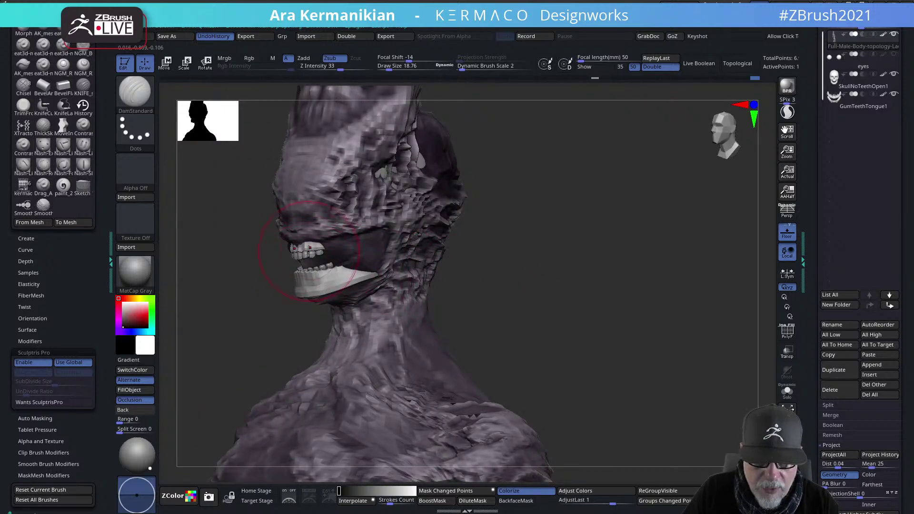
mouse_move(361, 256)
mouse_down()
mouse_move(348, 250)
mouse_move(370, 236)
mouse_up()
drag(573, 285, 519, 264)
drag(403, 268, 351, 264)
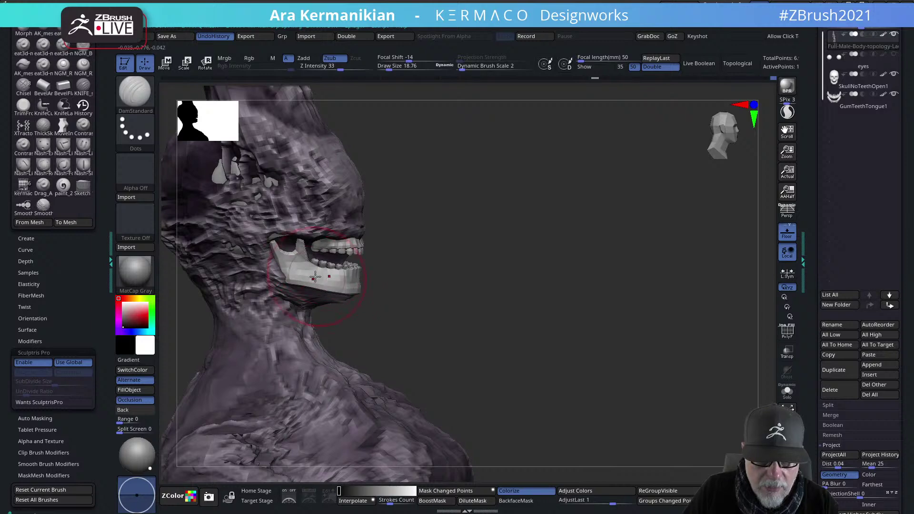
drag(485, 308, 352, 301)
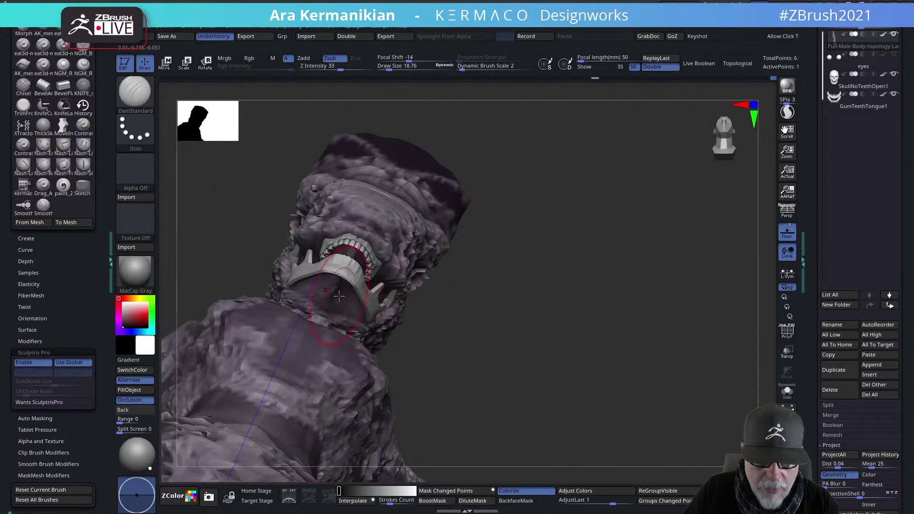
drag(455, 296, 344, 286)
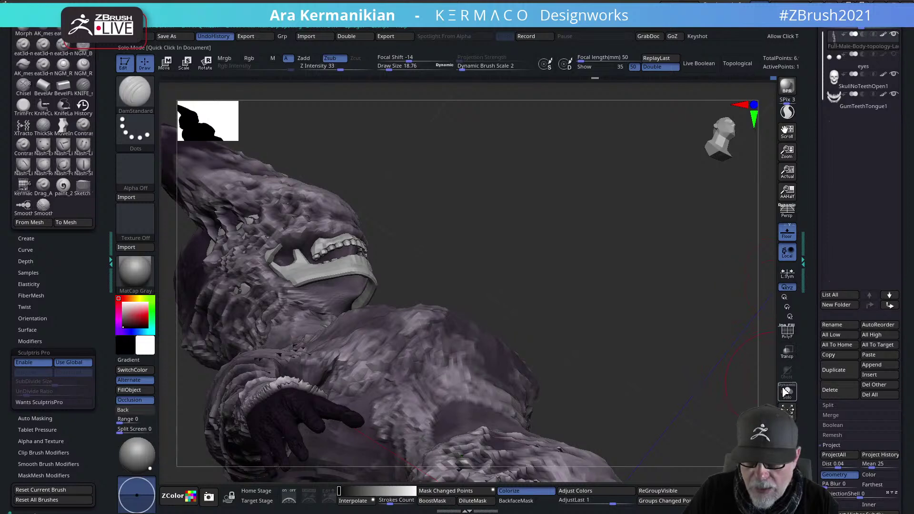
Isolate the body in Solo mode and undo the recent carving strokes on the lower face
mouse_move(584, 292)
mouse_down()
mouse_move(568, 331)
mouse_move(364, 278)
mouse_up()
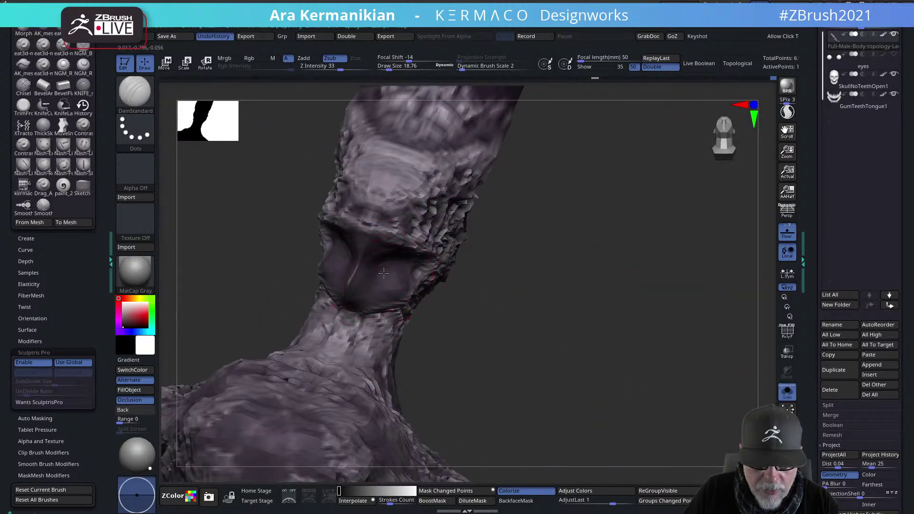
key(ctrl+z)
key(ctrl+z)
key(ctrl+z)
key(ctrl+z)
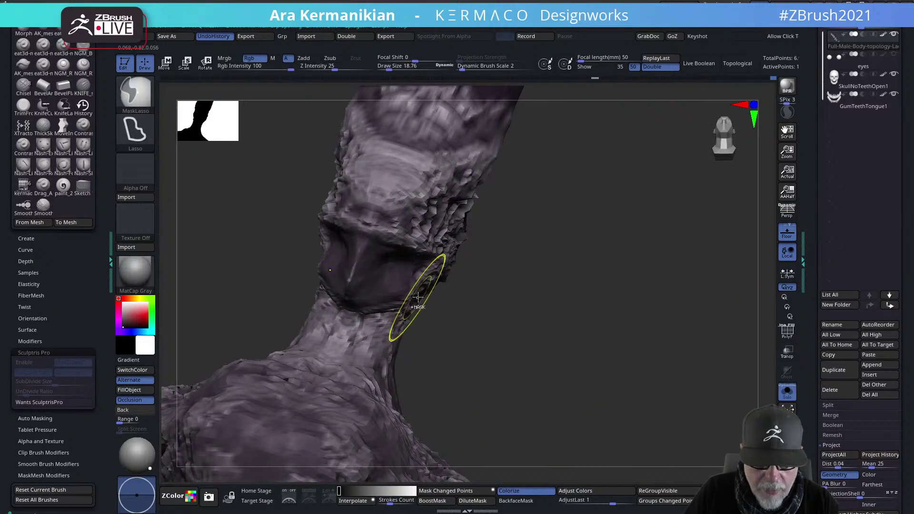
Recarve the chin and mouth area of the isolated body, accepting removal of the newer undo entries, and exit Solo mode
mouse_move(586, 327)
shift+mouse_down()
mouse_move(589, 303)
mouse_move(669, 286)
shift+mouse_up()
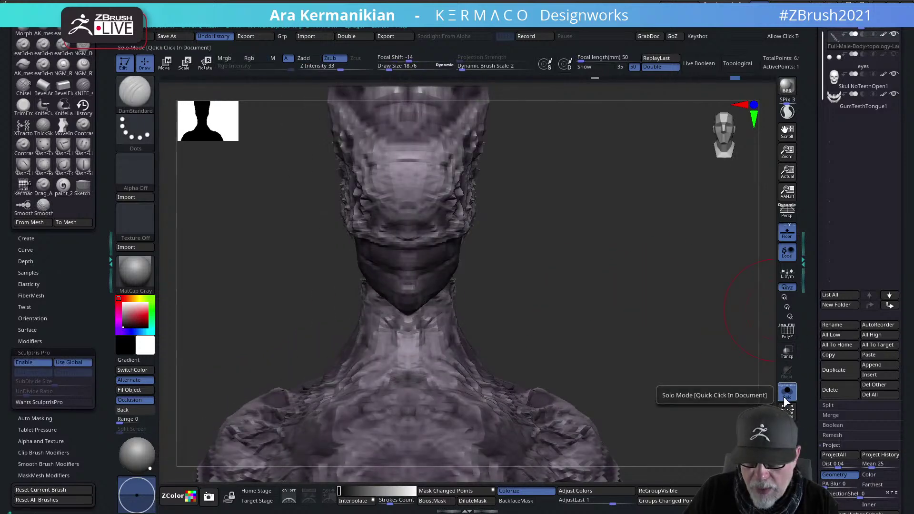
drag(410, 301, 406, 306)
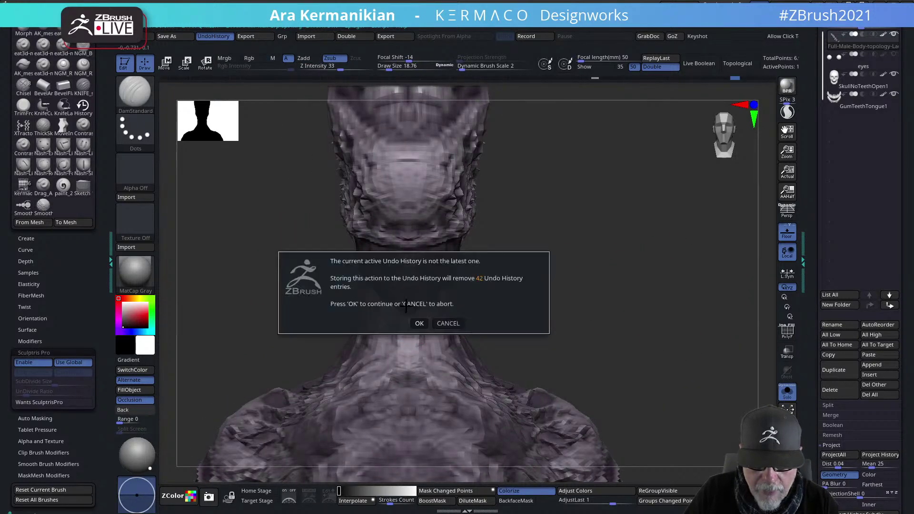
click(421, 324)
drag(458, 286, 524, 280)
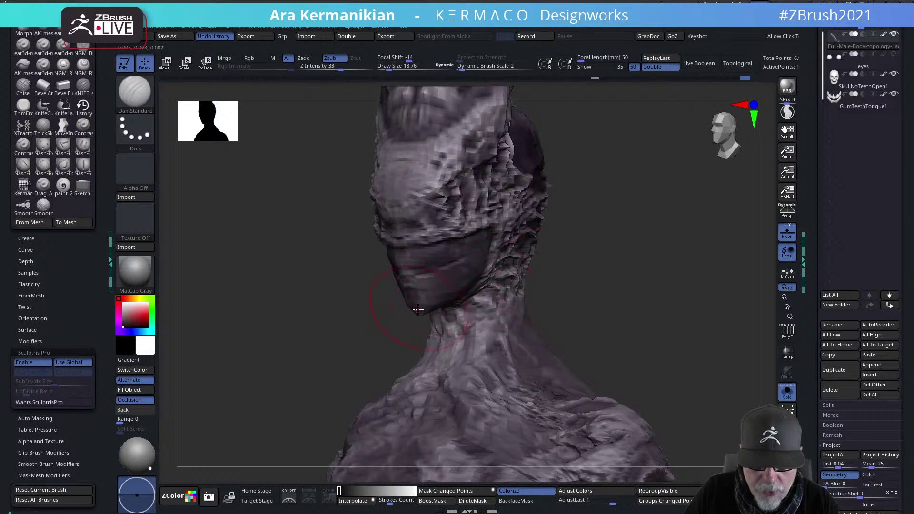
drag(418, 309, 429, 302)
mouse_move(400, 266)
mouse_down()
mouse_move(429, 267)
mouse_move(416, 270)
mouse_up()
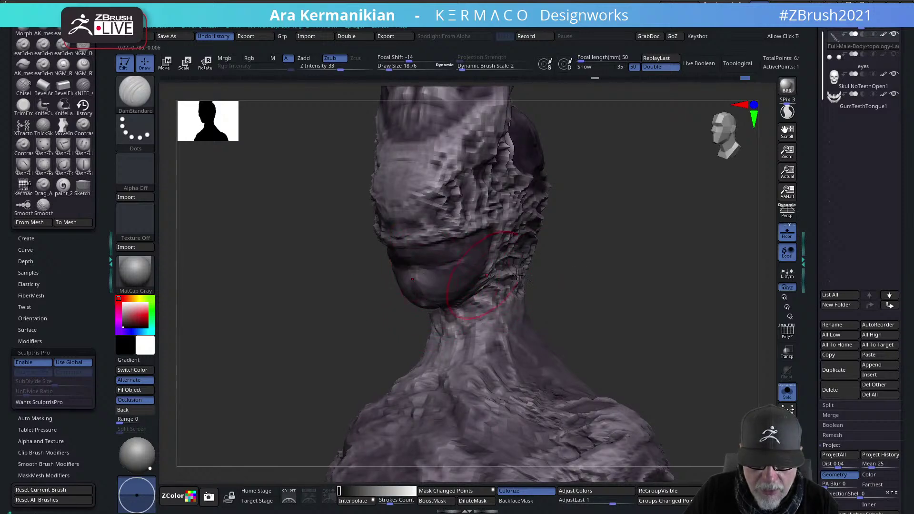
click(787, 391)
Carve the mouth and cheek area inward with Dam Standard to expose the teeth and jawbone, working from both sides and below
drag(628, 298, 667, 277)
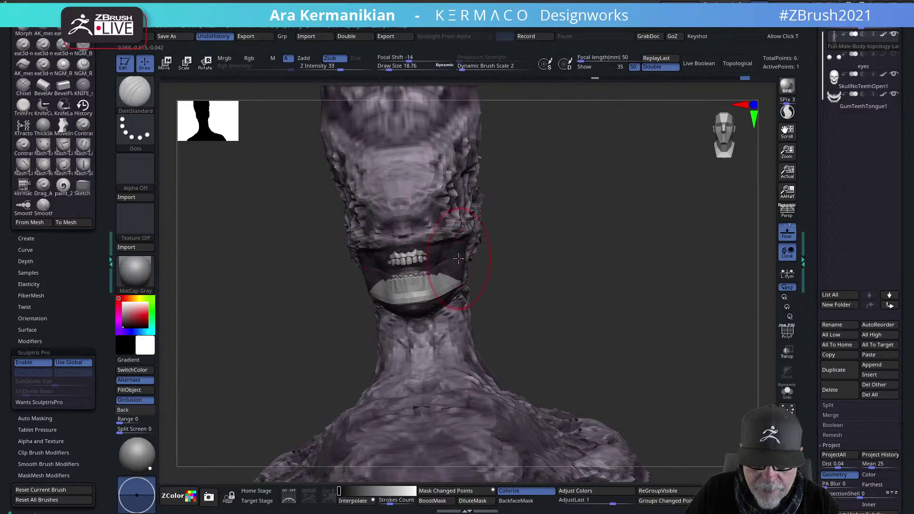
drag(609, 267, 477, 255)
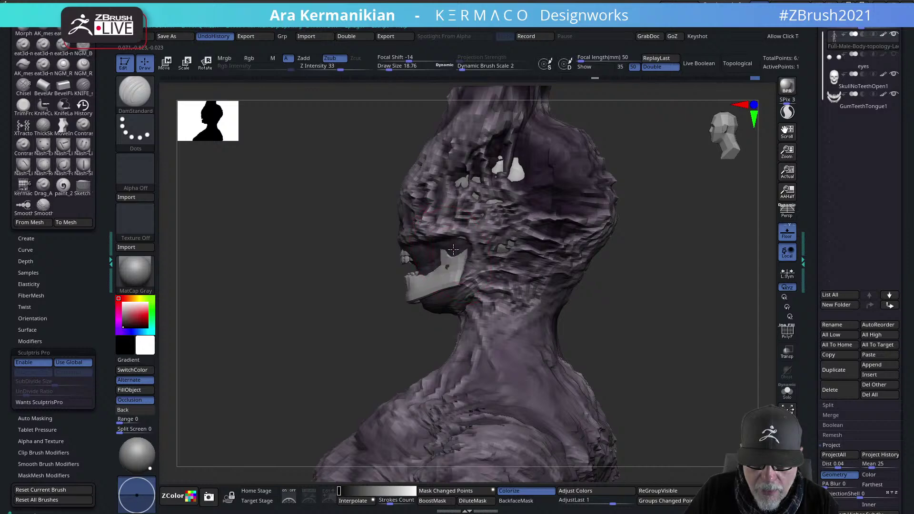
drag(696, 266, 497, 210)
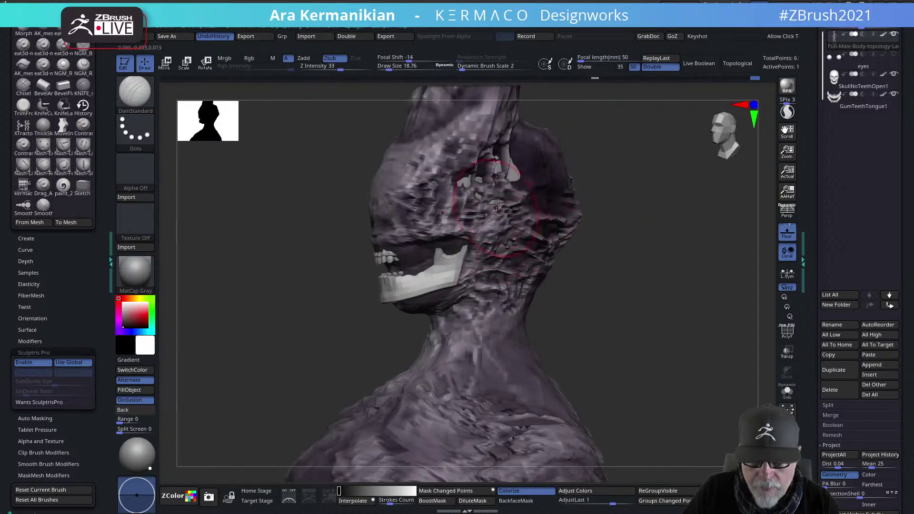
drag(604, 272, 676, 274)
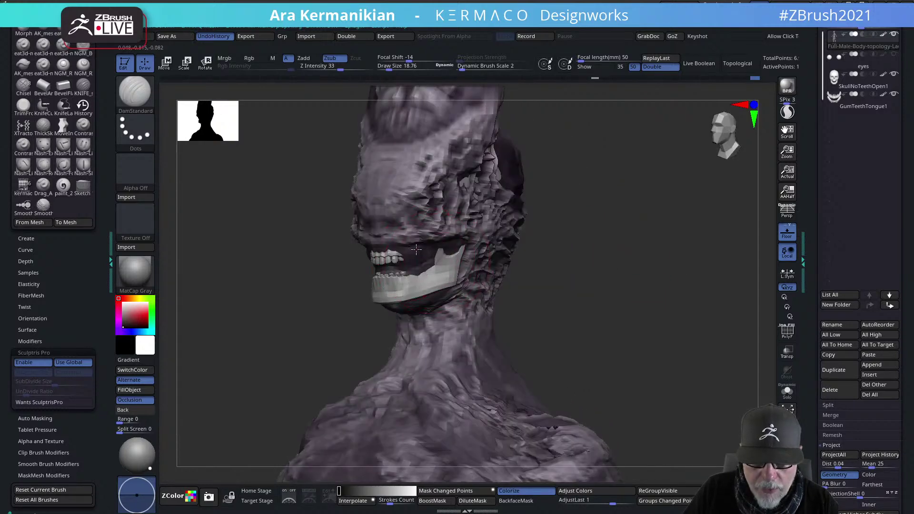
drag(404, 265, 405, 274)
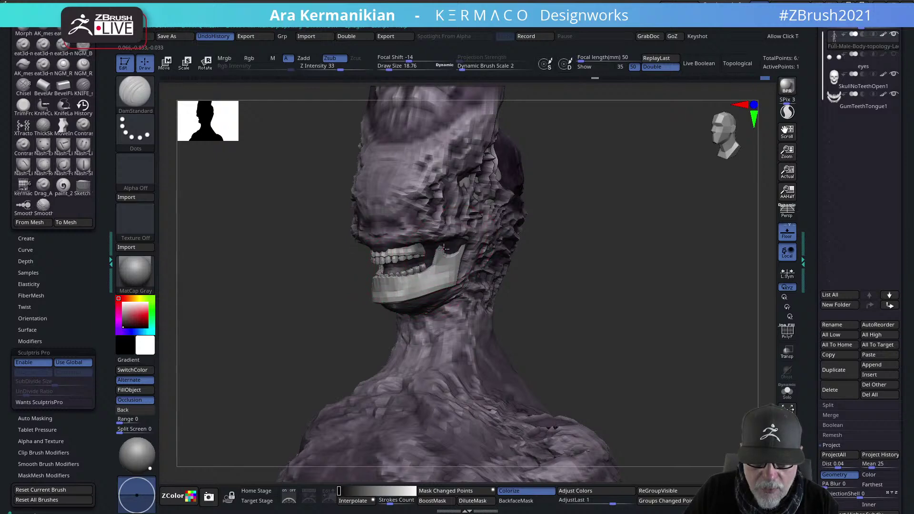
drag(609, 305, 401, 260)
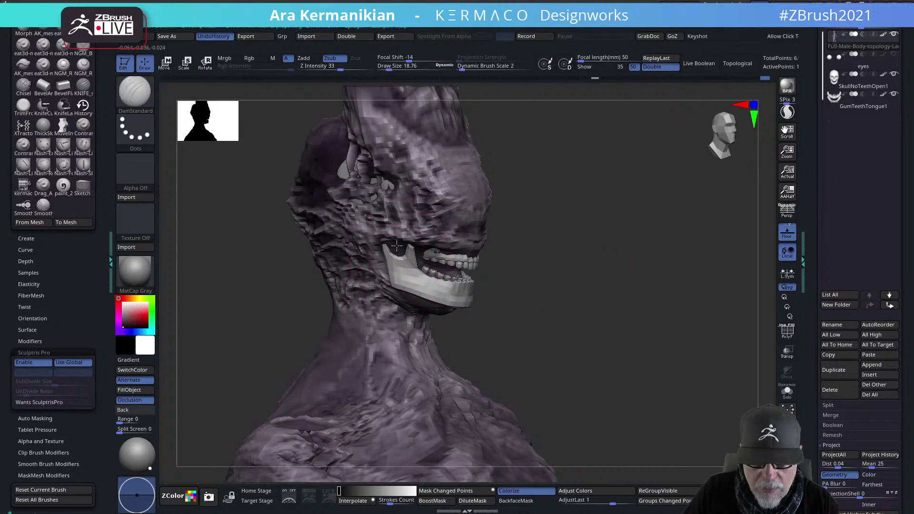
drag(607, 285, 437, 244)
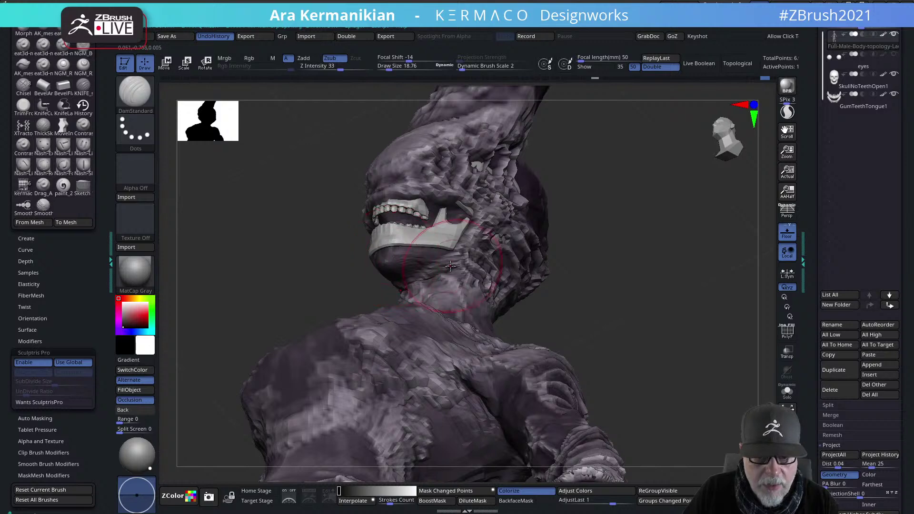
Switch to the Move brush and pull the skin under the jaw downward and forward to form a pronounced chin
key(b)
key(m)
key(v)
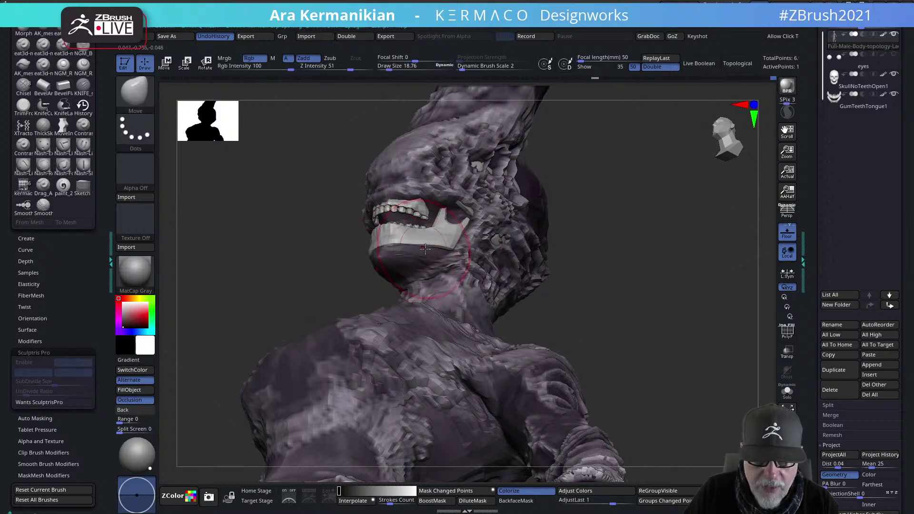
mouse_move(636, 258)
mouse_down()
mouse_move(653, 247)
mouse_move(424, 262)
mouse_up()
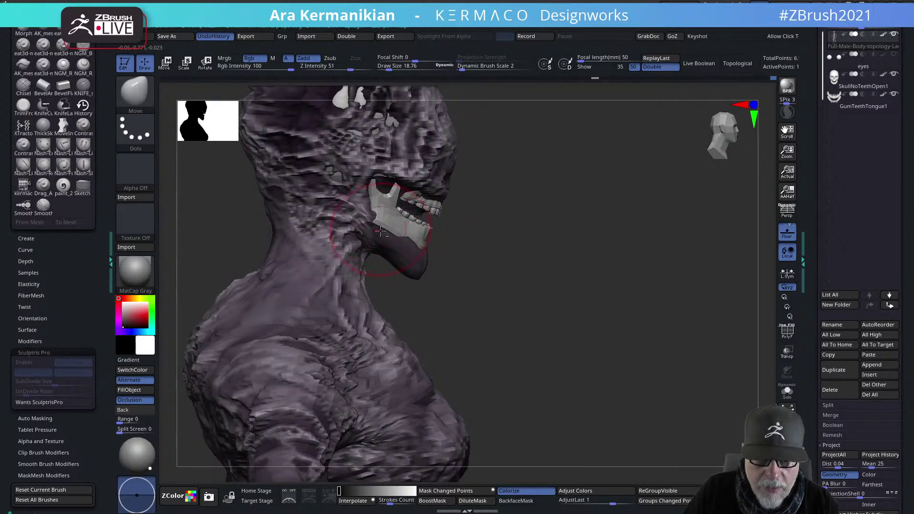
drag(521, 264, 396, 242)
Set the Move brush's draw size to 13.8316 and refine the skin around the cheeks and exposed jaw
key(s)
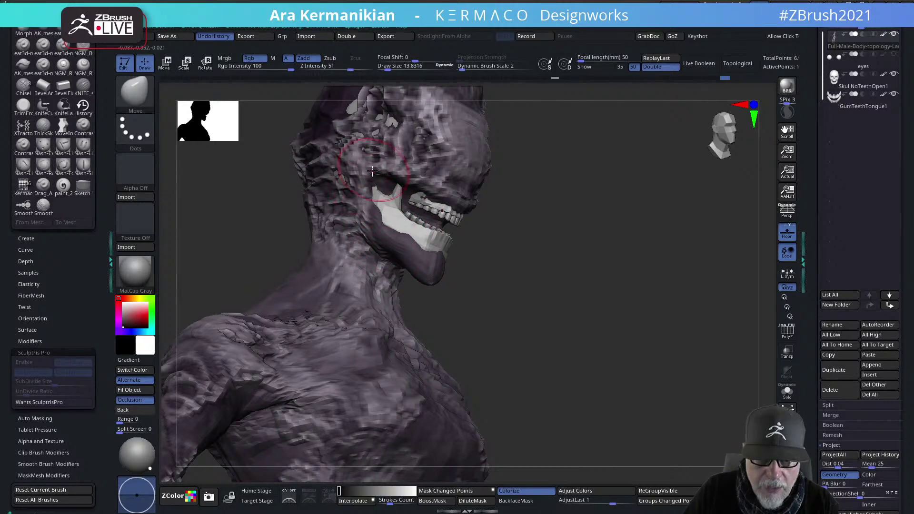
right_drag(375, 176, 449, 223)
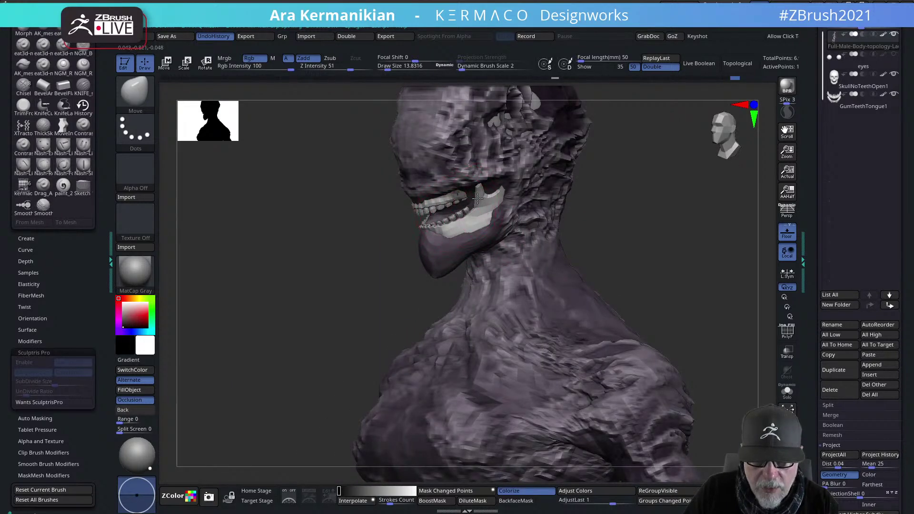
ctrl+right_drag(663, 242, 644, 267)
shift+right_drag(594, 236, 543, 235)
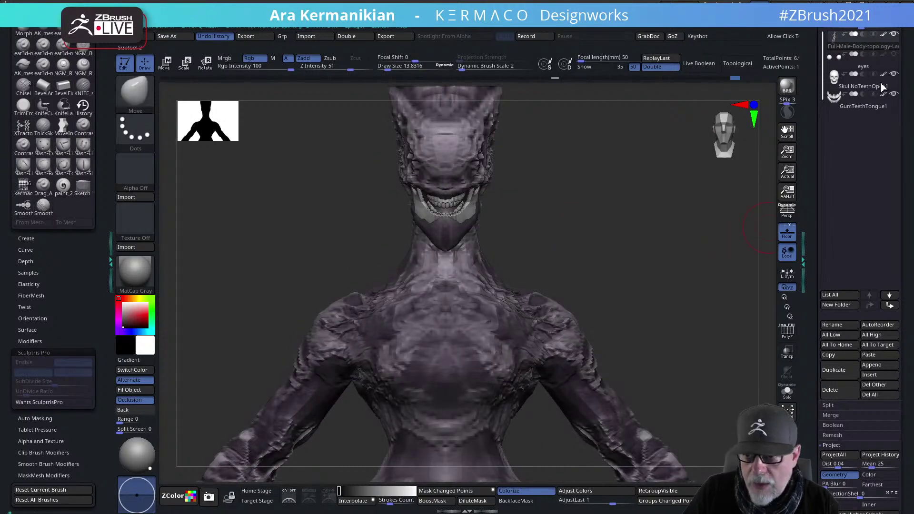
Select the GumTeethTongue1 subtool and view the exposed mouth from the side
mouse_move(854, 110)
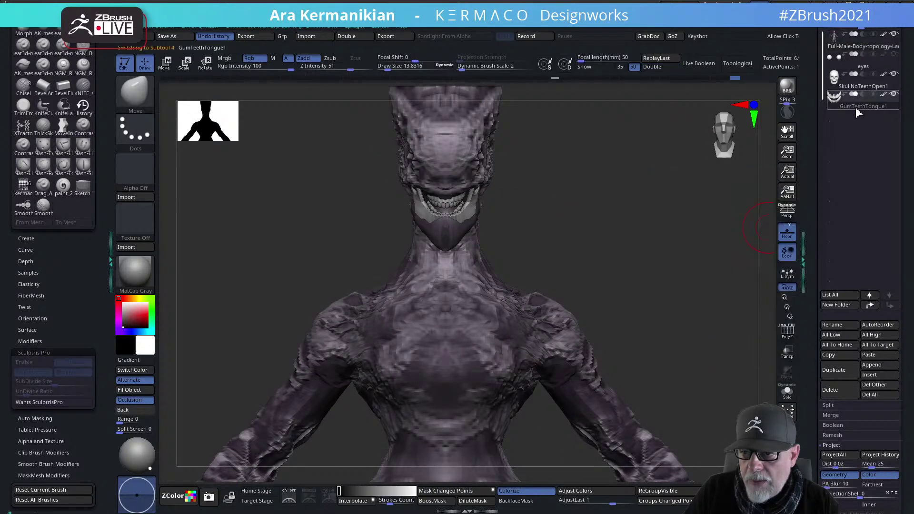
click(840, 104)
right_drag(659, 174, 491, 203)
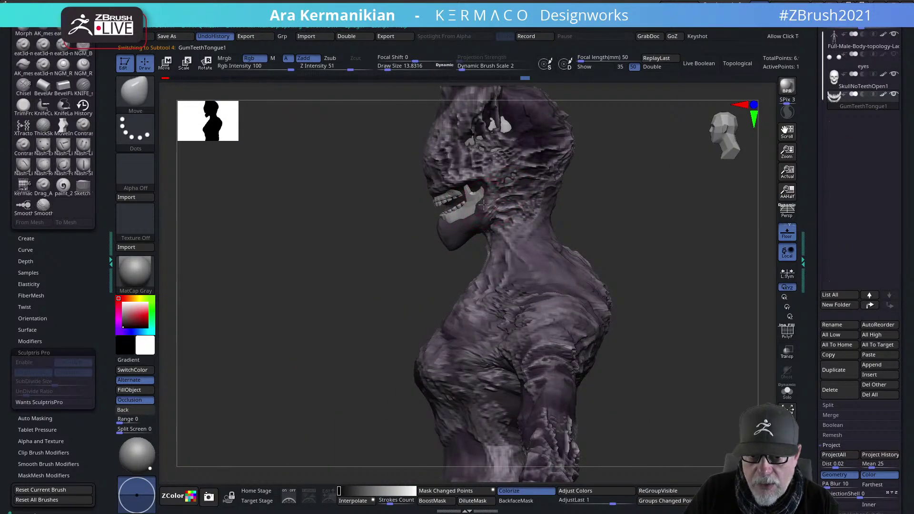
Switch to the GumTeethTongue tool containing the gums, teeth and tongue, and frame it from the front
right_drag(643, 219, 743, 174)
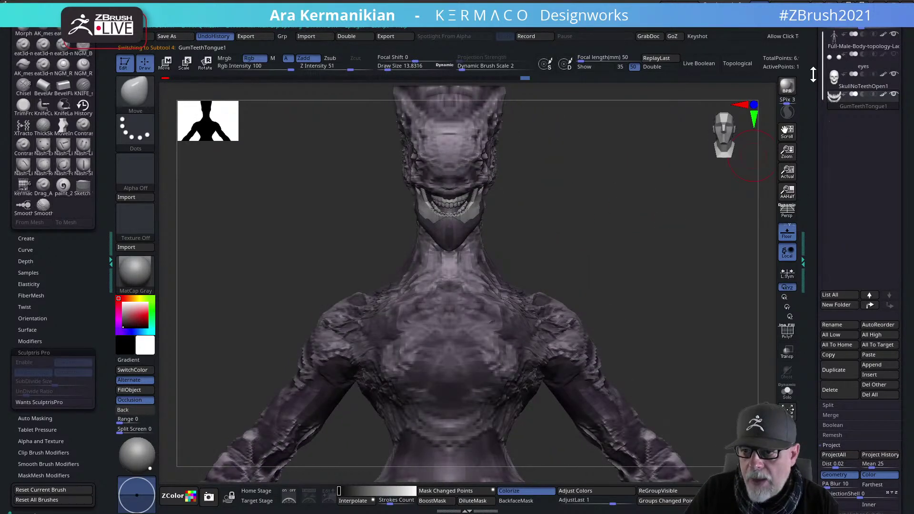
drag(812, 70, 796, 147)
mouse_move(853, 162)
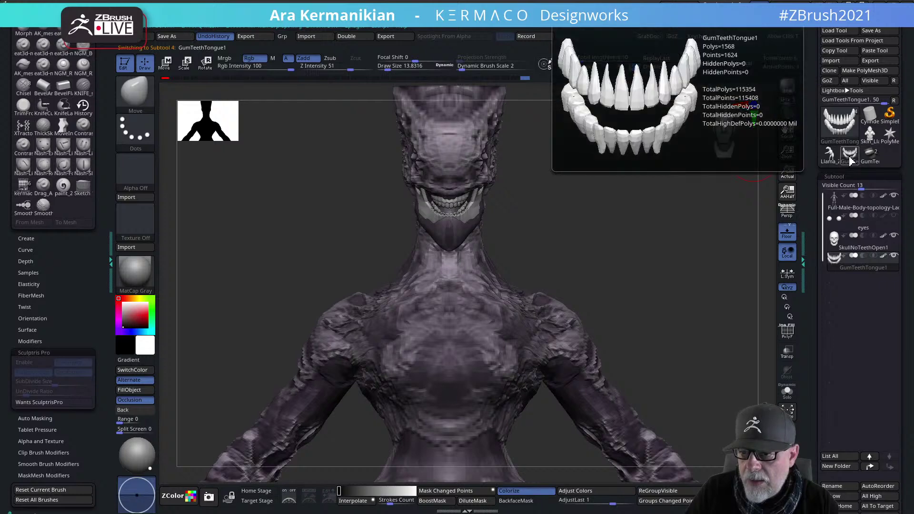
click(860, 164)
right_drag(664, 217, 551, 218)
key(f)
right_drag(666, 266, 714, 324)
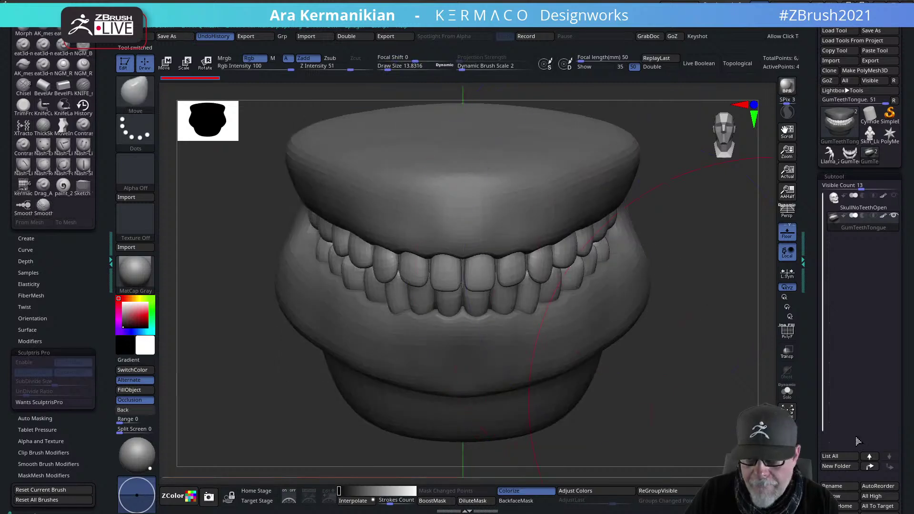
Split the GumTeethTongue subtool into similar parts, accepting that the operation is not undoable
scroll(817, 479, down, 5)
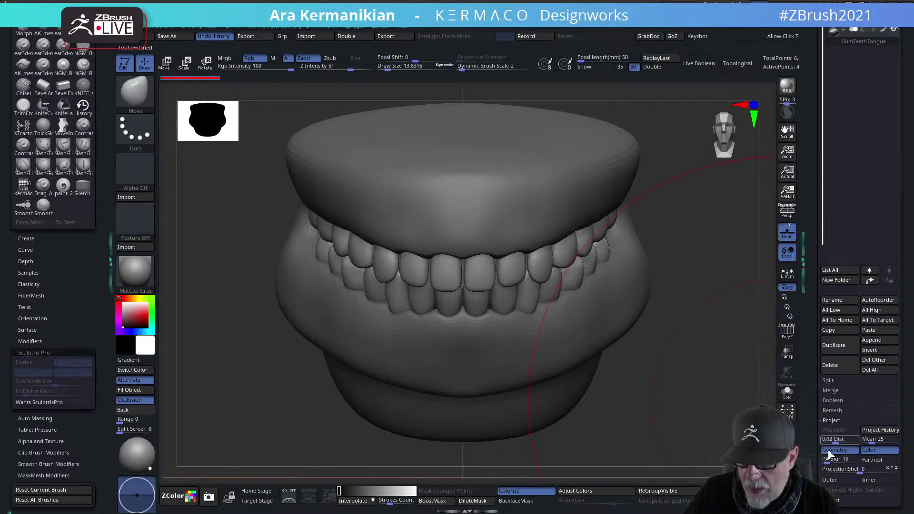
click(828, 382)
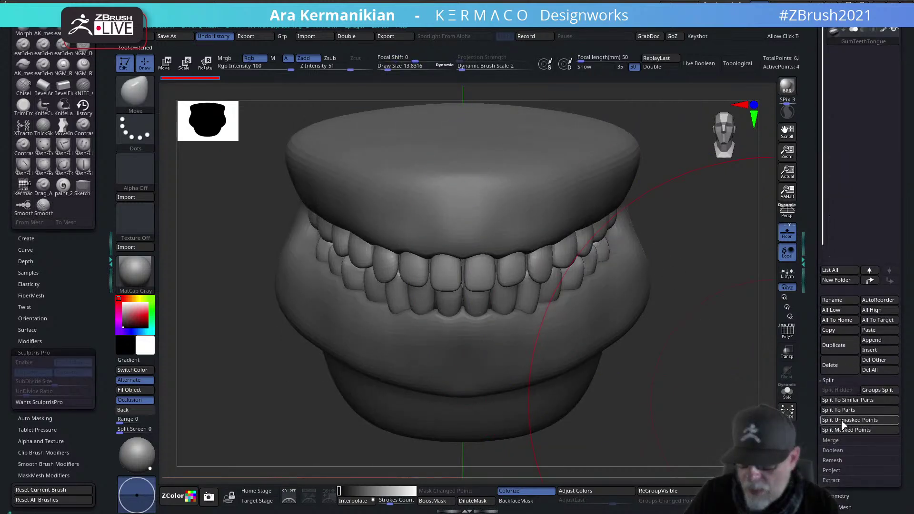
click(848, 400)
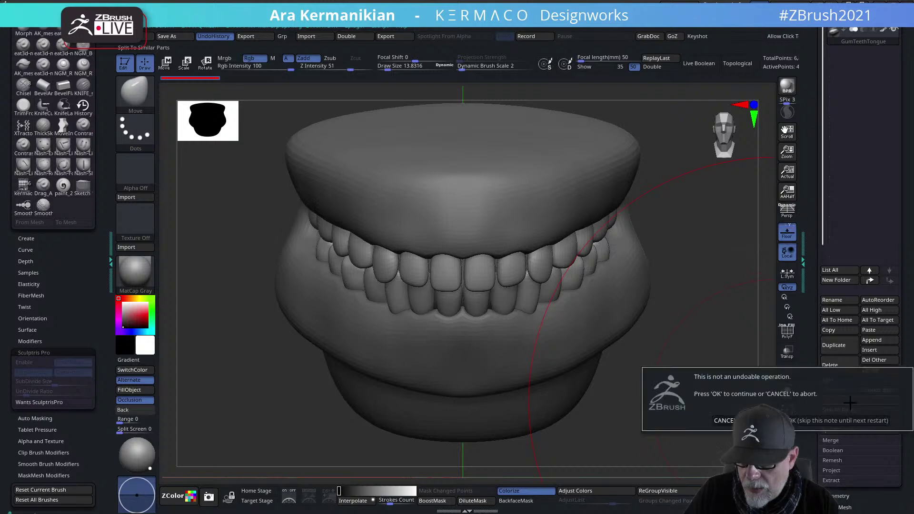
click(793, 420)
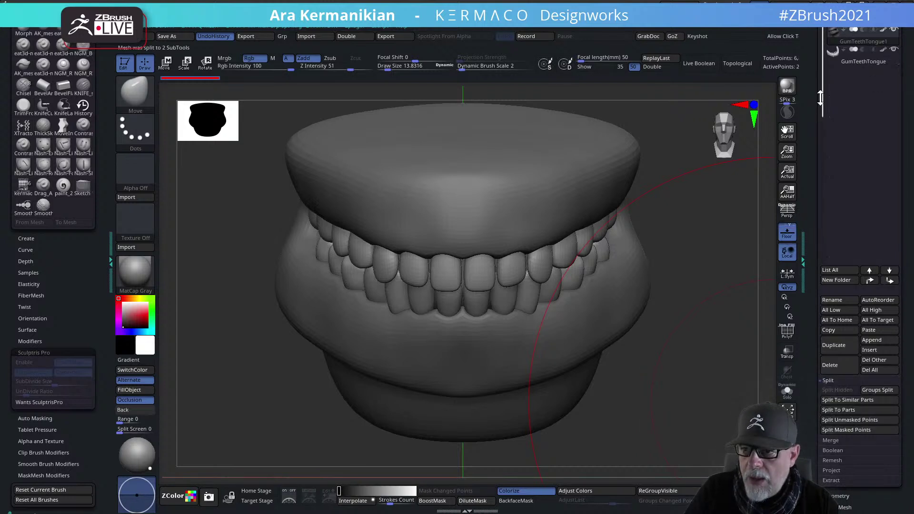
Examine the split gum and teeth subtools in the subtool list and view the mouth model from the side
drag(814, 102, 799, 175)
mouse_move(855, 146)
mouse_move(844, 170)
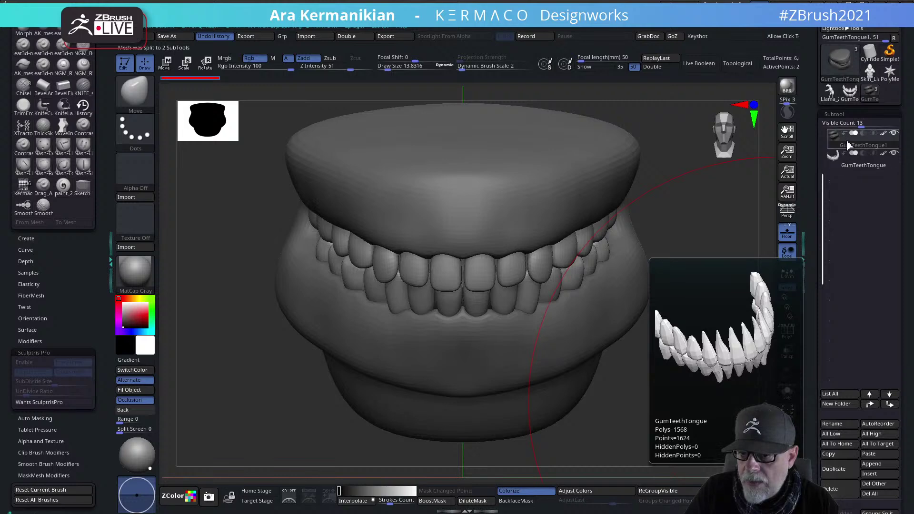
drag(723, 198, 643, 256)
mouse_move(809, 161)
mouse_down()
mouse_move(776, 216)
mouse_move(822, 214)
mouse_up()
key(s)
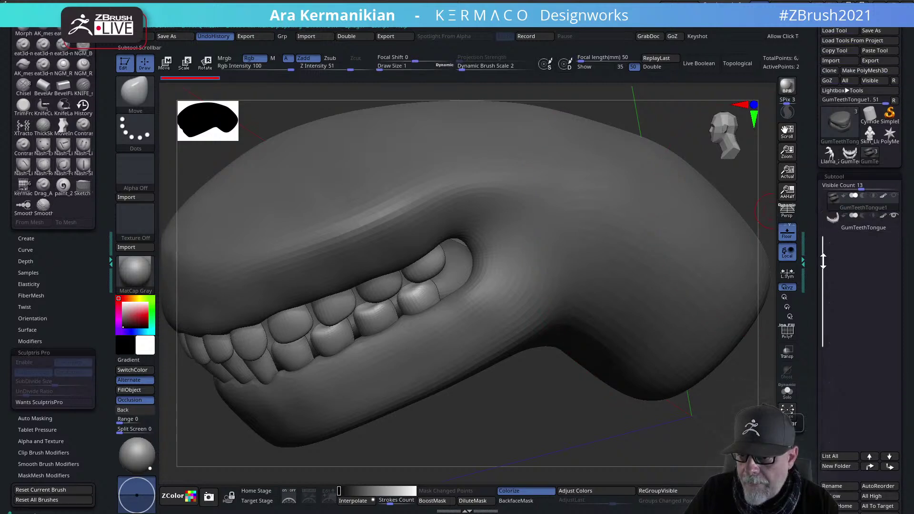
drag(824, 261, 827, 215)
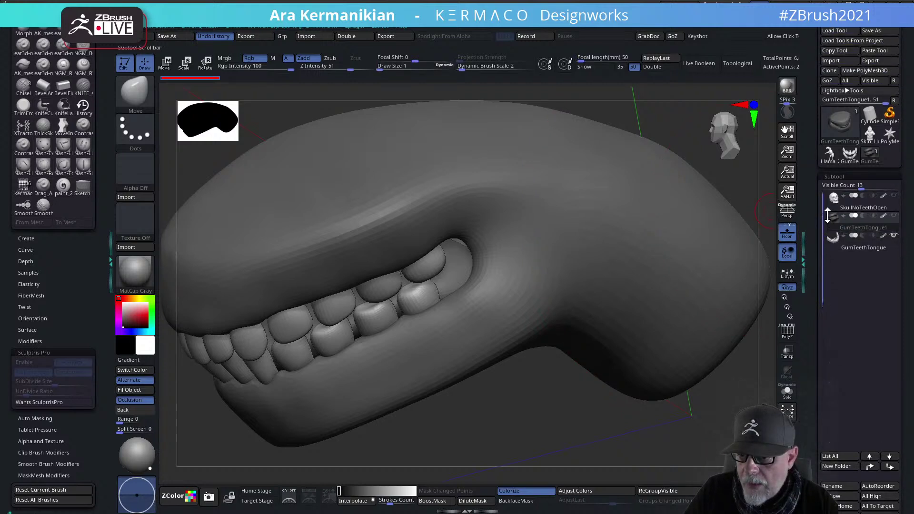
Try to isolate the tongue by hiding the gum and teeth geometry, stepping through the visibility changes and restoring the full mesh
key(ctrl+shift)
ctrl+shift+click(450, 279)
drag(552, 261, 525, 268)
ctrl+shift+click(535, 268)
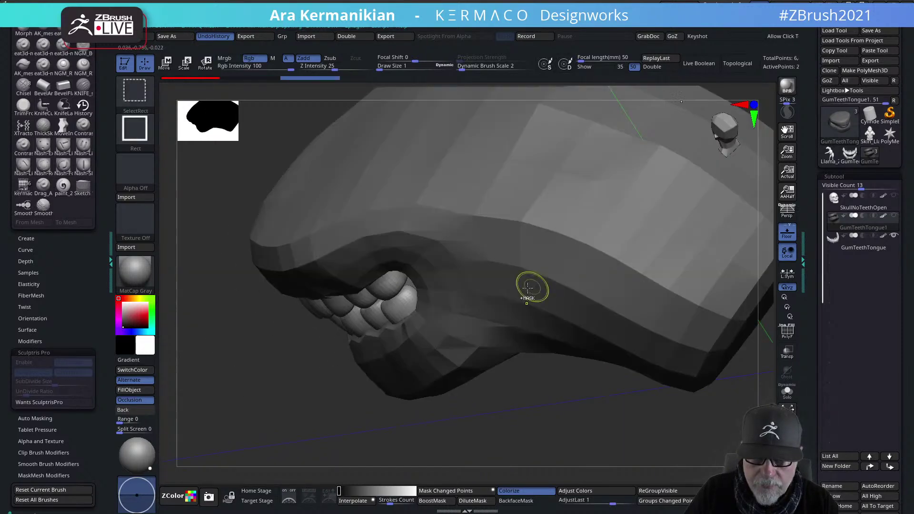
key(ctrl+z)
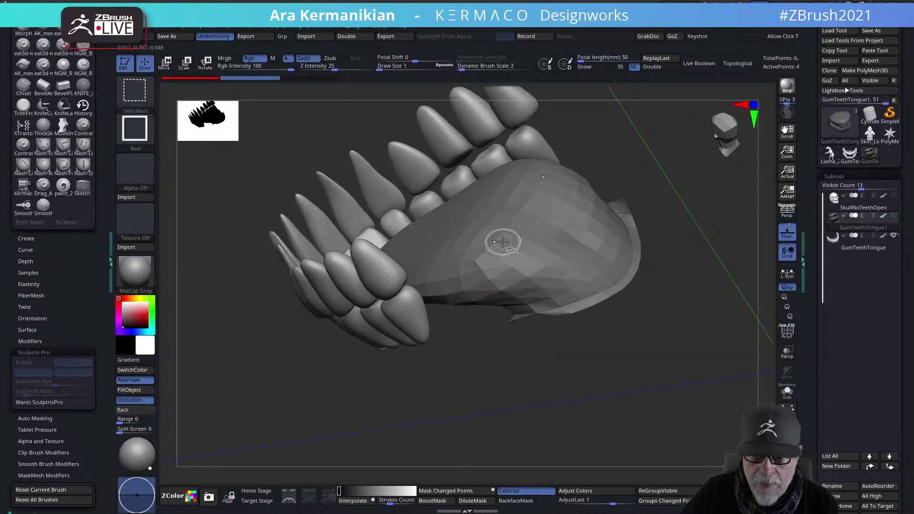
ctrl+shift+click(517, 231)
mouse_move(553, 408)
shift+mouse_down()
mouse_move(579, 384)
mouse_move(519, 389)
shift+mouse_up()
key(ctrl+shift+z)
key(ctrl+shift+z)
key(ctrl+shift+z)
key(ctrl+shift+z)
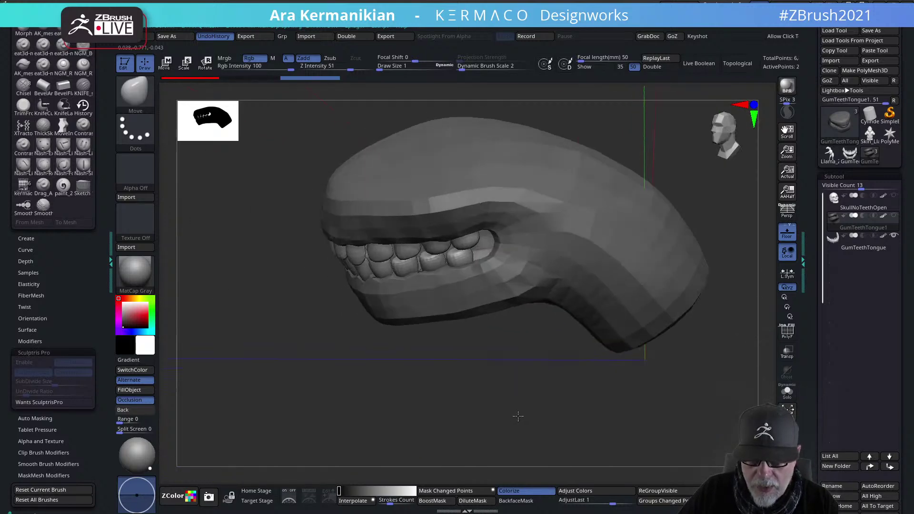
key(ctrl+shift+z)
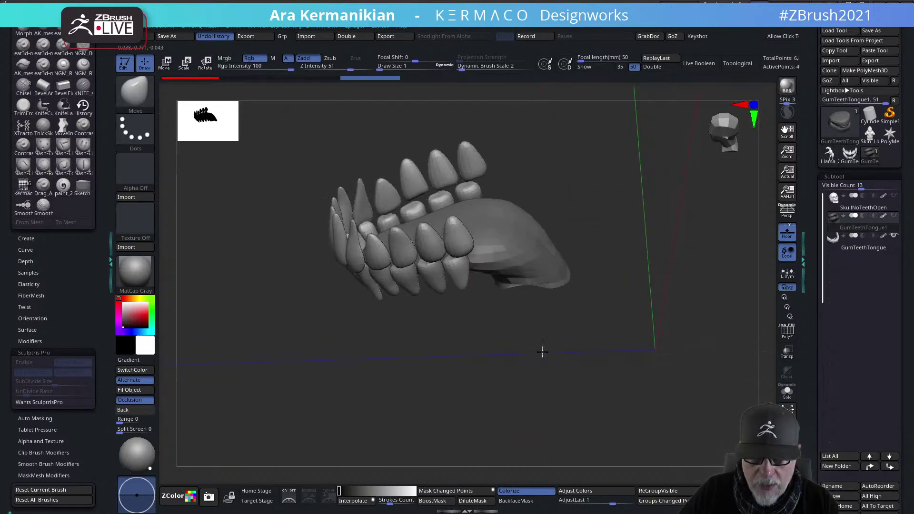
mouse_move(270, 165)
ctrl+shift+mouse_down()
mouse_move(435, 198)
mouse_move(482, 198)
mouse_move(447, 126)
ctrl+shift+mouse_up()
key(ctrl+z)
ctrl+shift+drag(592, 336, 529, 241)
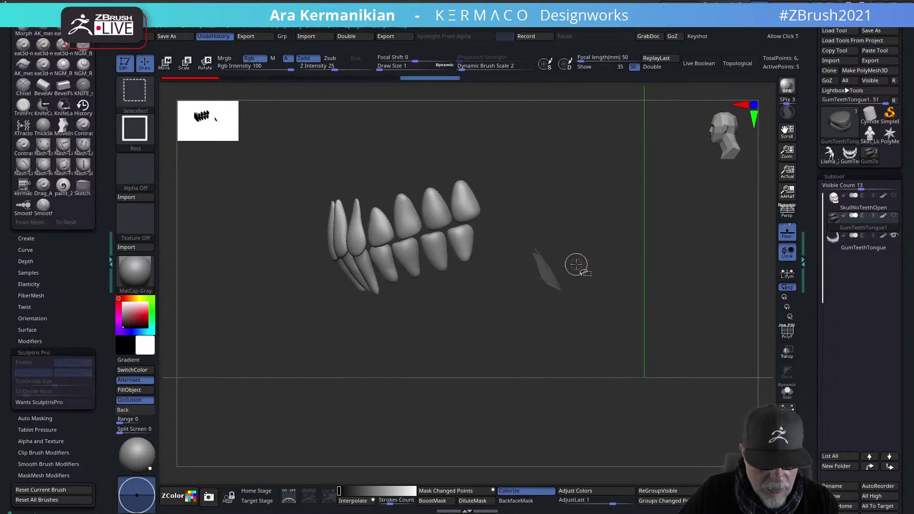
ctrl+shift+click(728, 279)
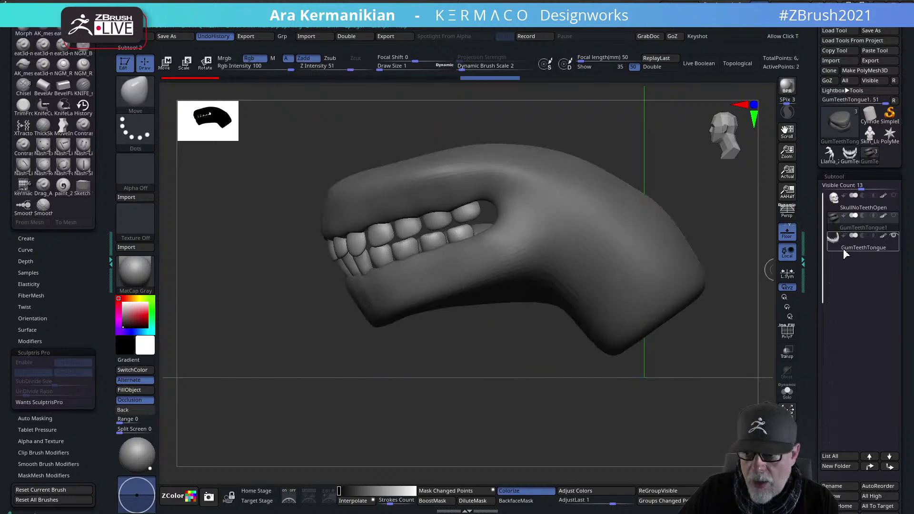
With the separate GumTeethTongue teeth subtool hidden, isolate the tongue in GumTeethTongue1 and delete its hidden geometry
click(893, 236)
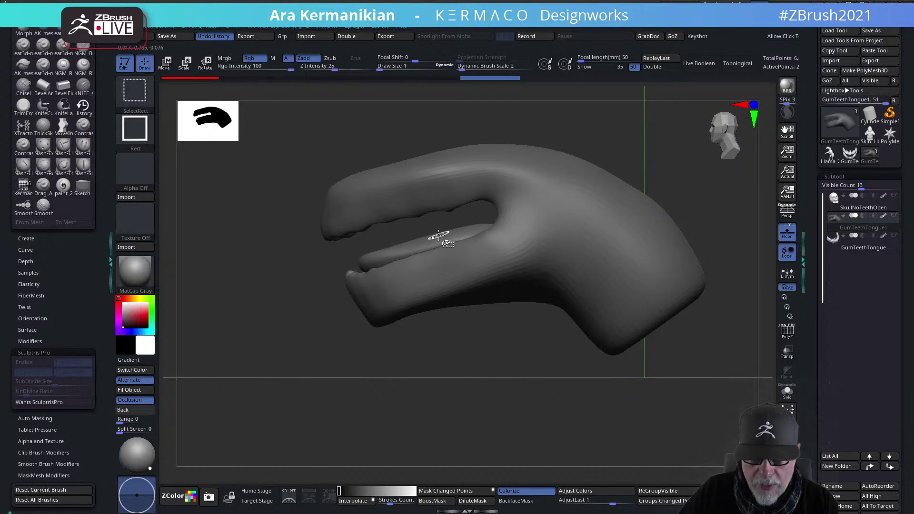
ctrl+shift+click(439, 237)
drag(541, 163, 587, 223)
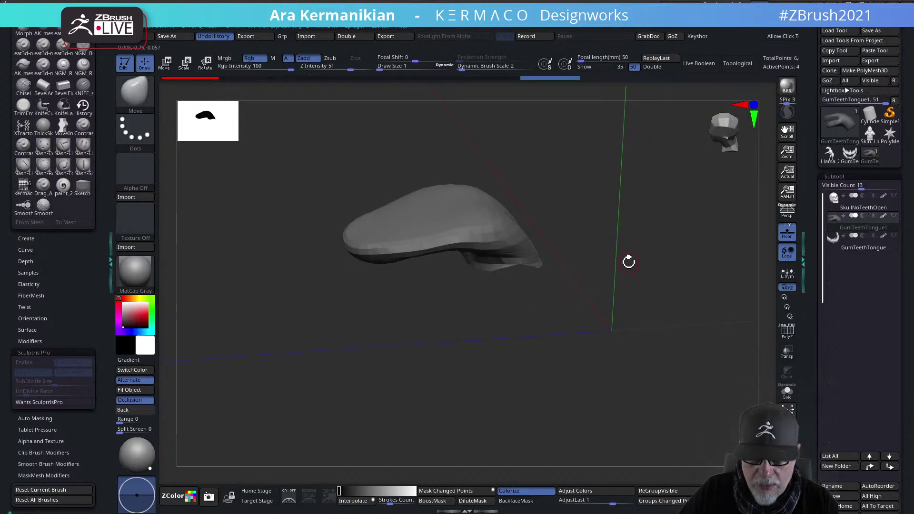
key(ctrl+space)
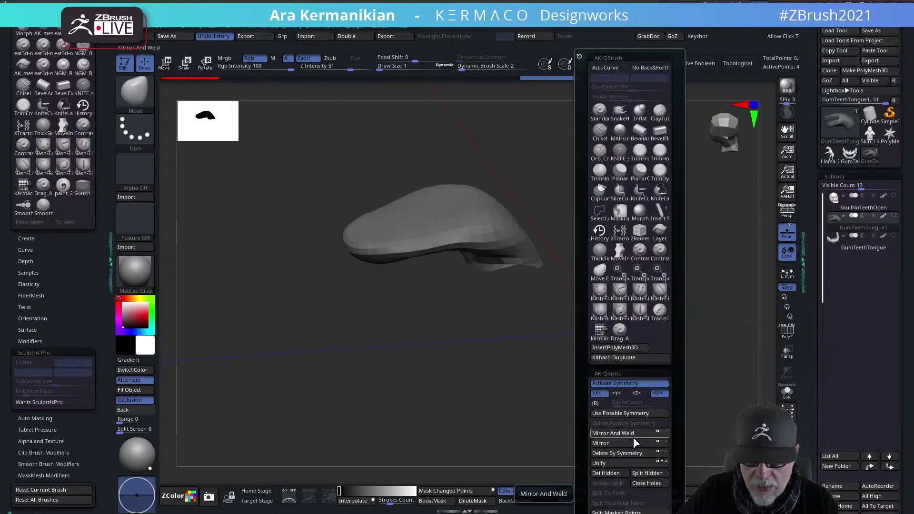
click(610, 473)
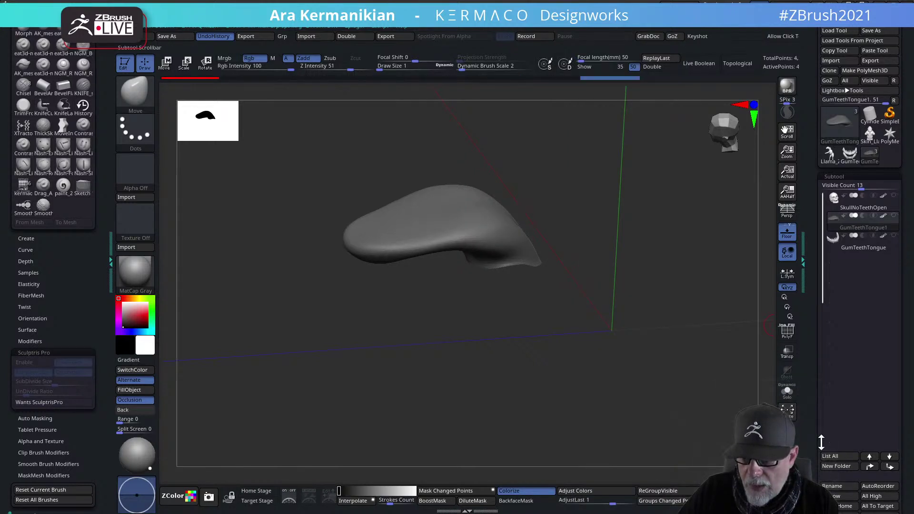
Copy the tongue subtool and paste it into the alien character's tool
scroll(858, 438, down, 3)
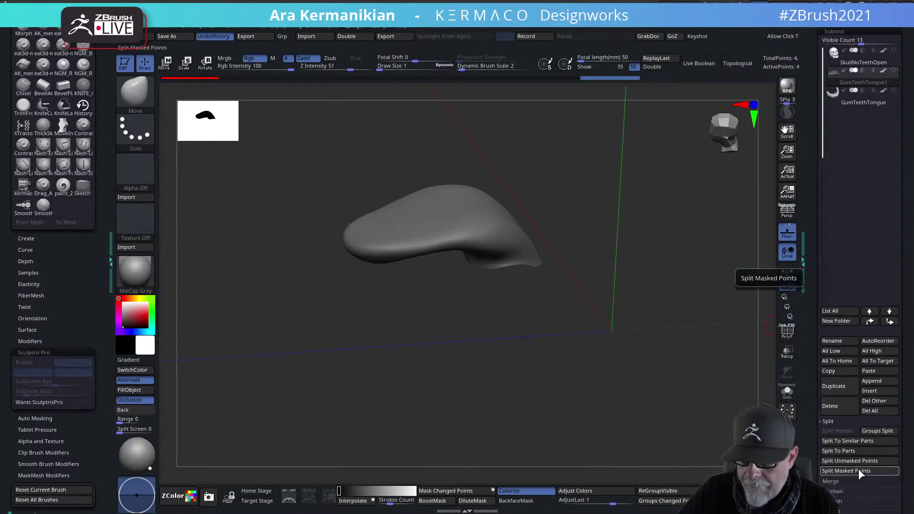
click(839, 372)
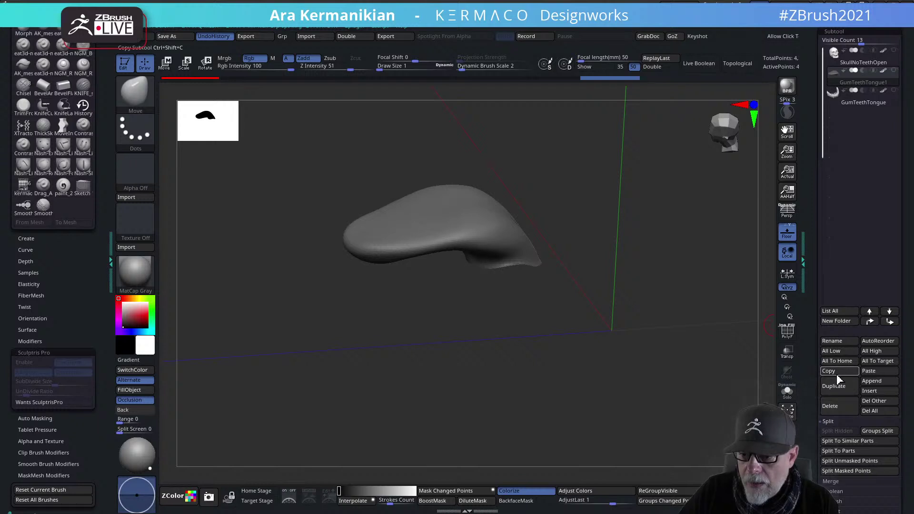
scroll(813, 148, up, 3)
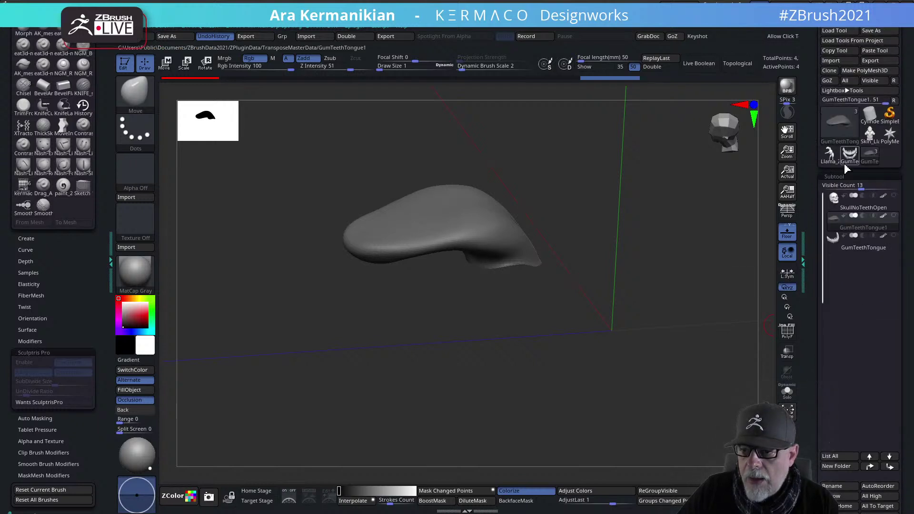
click(873, 163)
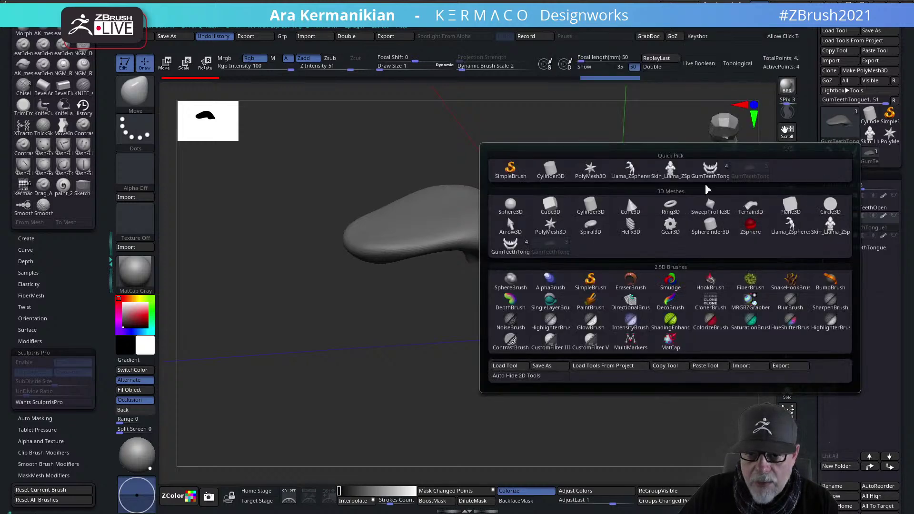
click(851, 162)
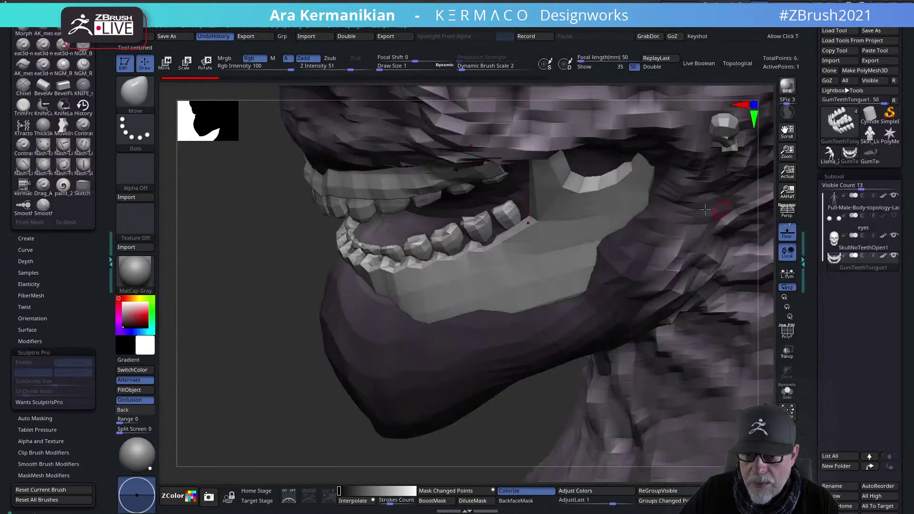
drag(241, 273, 630, 377)
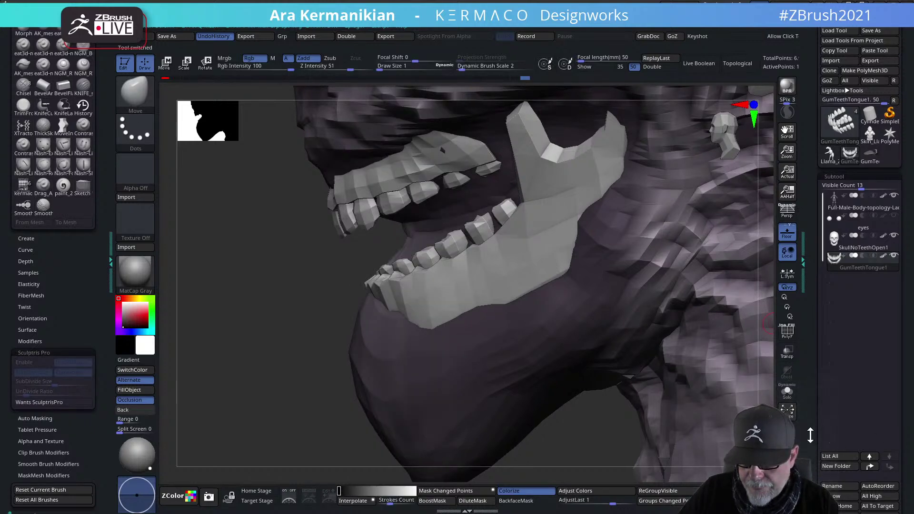
drag(811, 437, 811, 171)
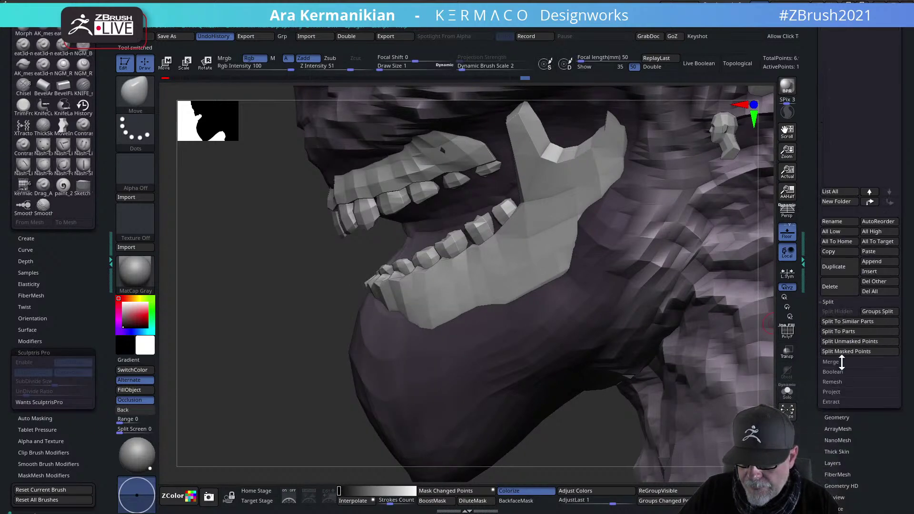
click(879, 253)
Turn on transparency for the pasted tongue and centre the Move gizmo on it at the alien's head
key(w)
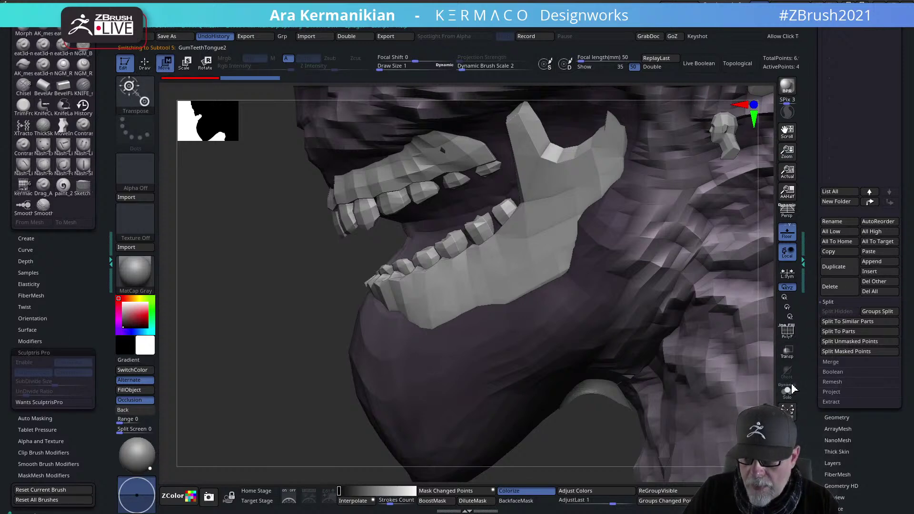
click(788, 351)
drag(177, 381, 366, 351)
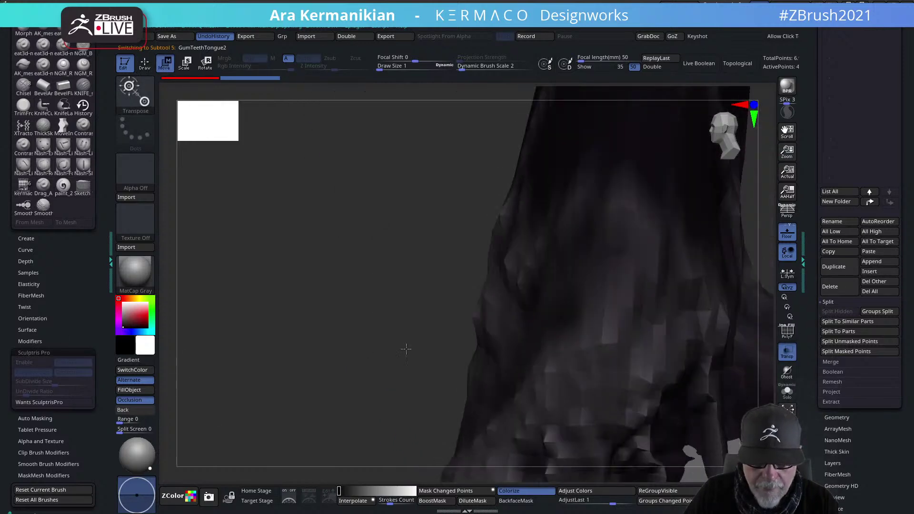
drag(303, 359, 188, 230)
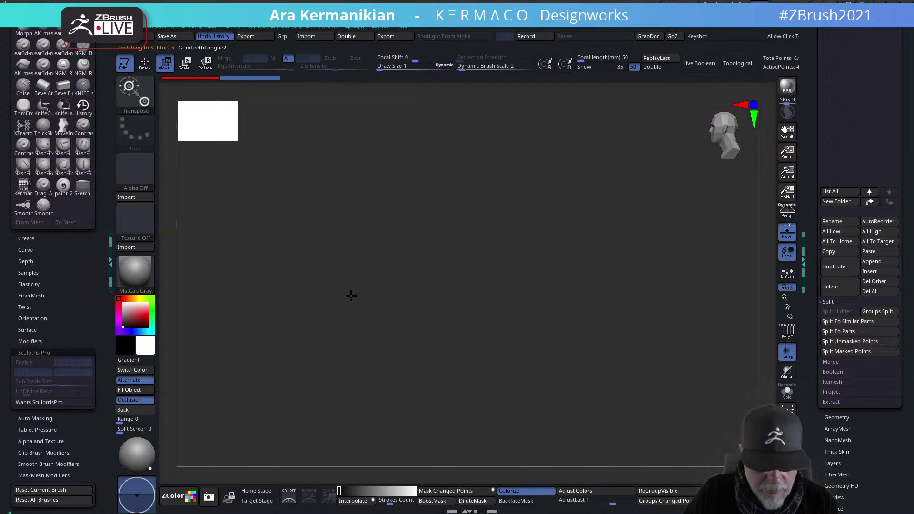
key(f)
alt+drag(683, 307, 707, 328)
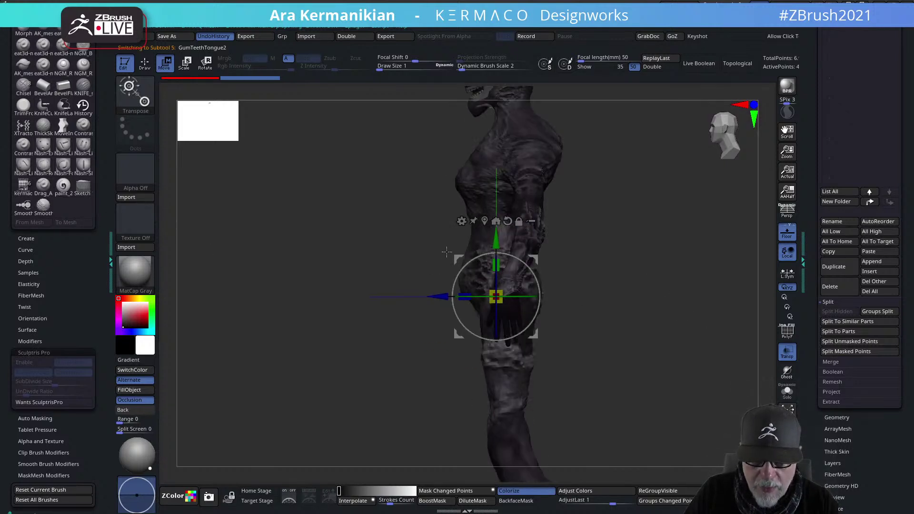
alt+click(485, 222)
alt+drag(664, 217, 593, 276)
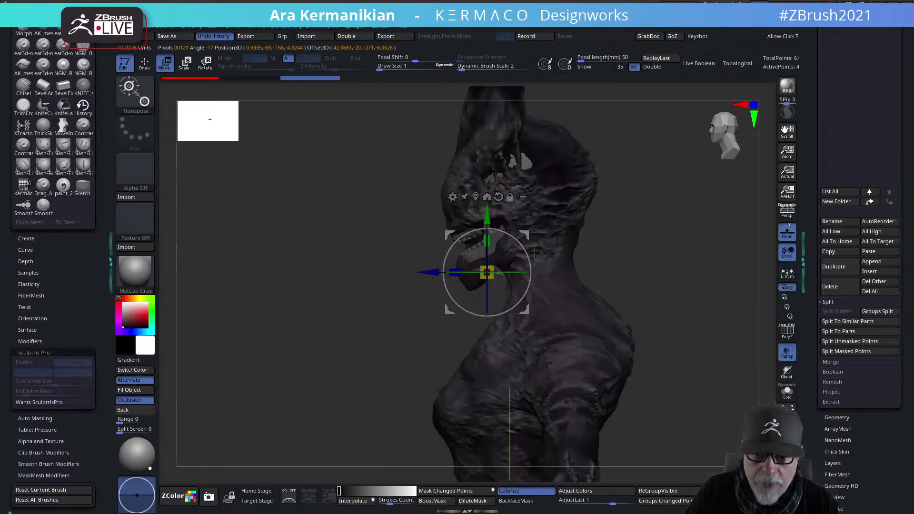
Move the tongue up and forward into the alien's open mouth and rotate it about 26 degrees to follow the lower jaw
drag(487, 220, 487, 192)
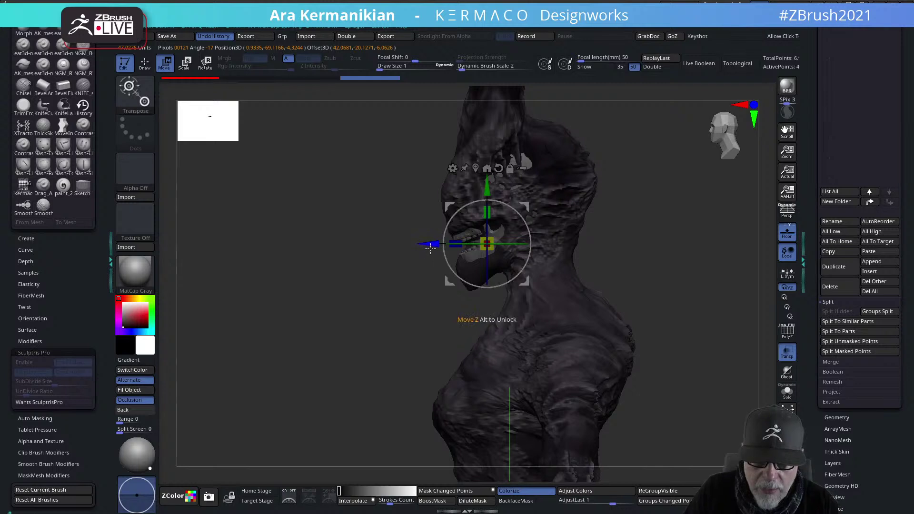
drag(444, 246, 427, 247)
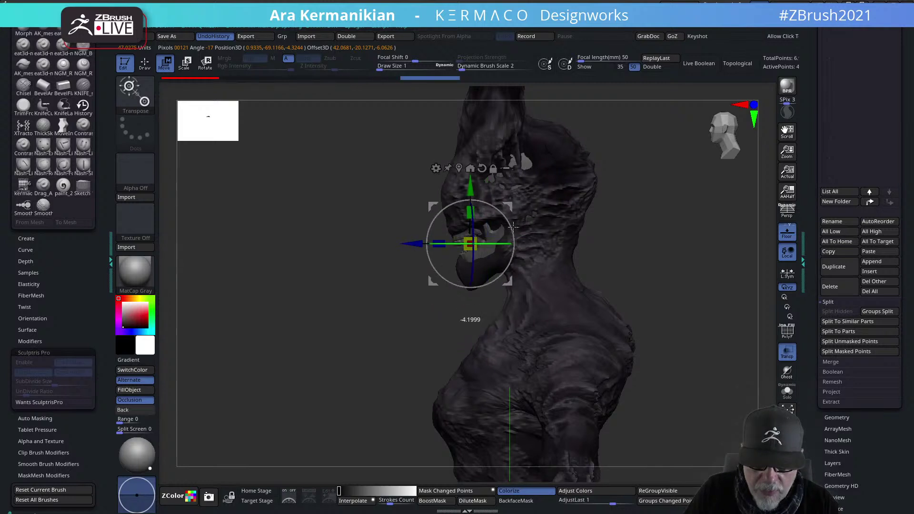
drag(518, 237, 506, 206)
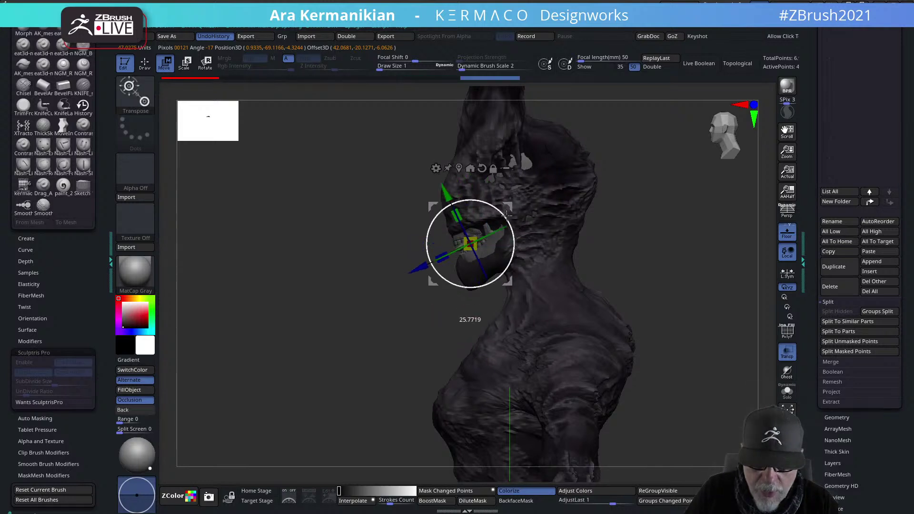
drag(444, 199, 445, 202)
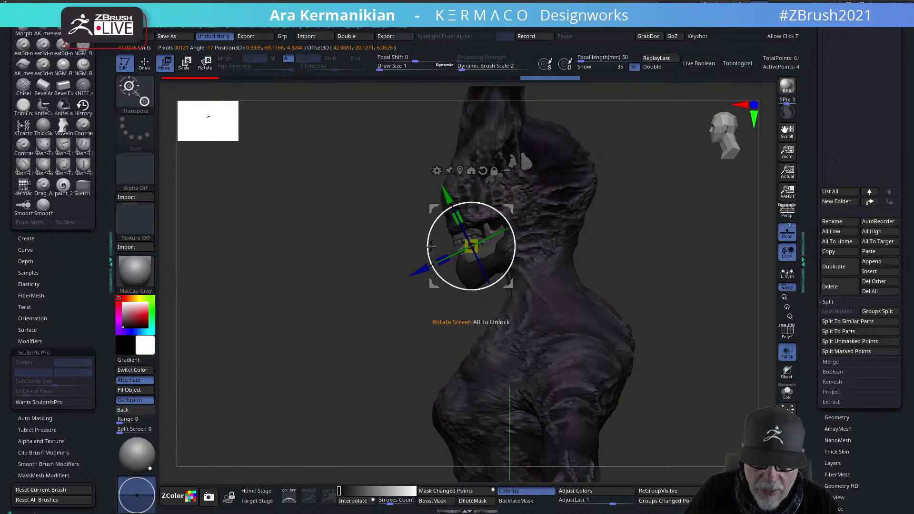
drag(699, 249, 538, 226)
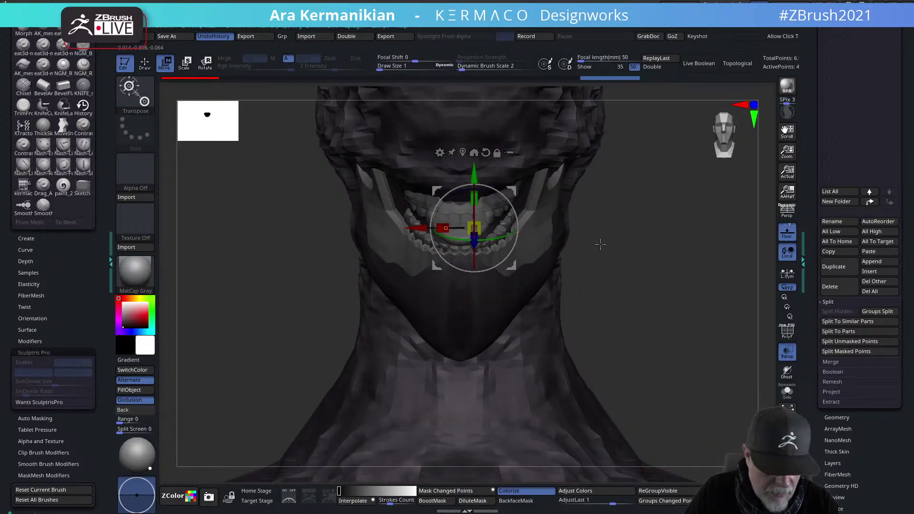
Recentre the gizmo on the tongue and try to activate symmetry for it
key(space)
click(496, 153)
click(463, 153)
click(495, 150)
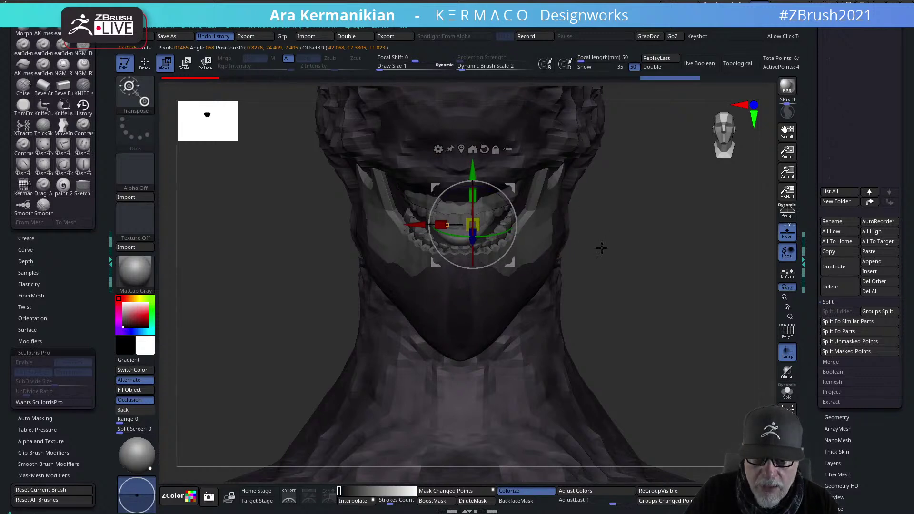
key(space)
click(610, 386)
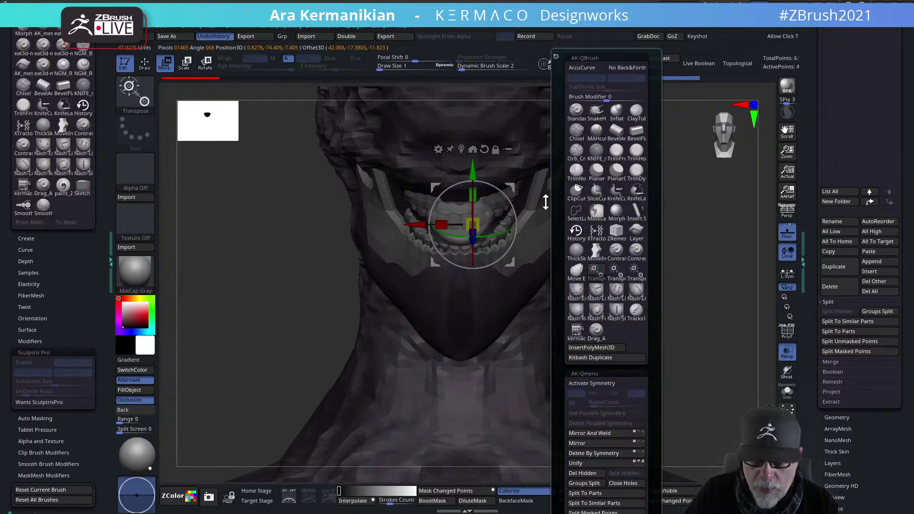
click(462, 150)
Use the Move brush at draw size about 26.6 to pull the tongue's front forward and down over the lower teeth
shift+drag(566, 247, 500, 257)
key(q)
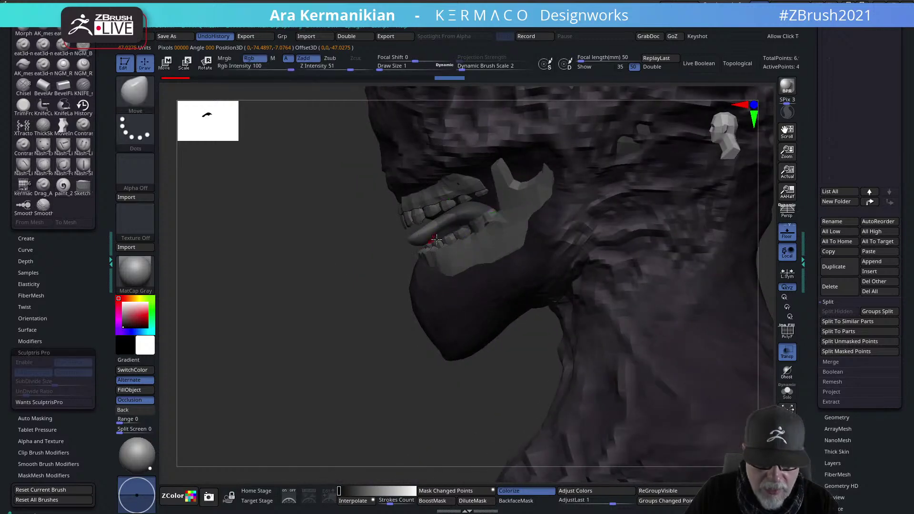
key(s)
mouse_move(417, 244)
mouse_down()
mouse_move(425, 243)
mouse_move(344, 277)
mouse_move(611, 263)
mouse_up()
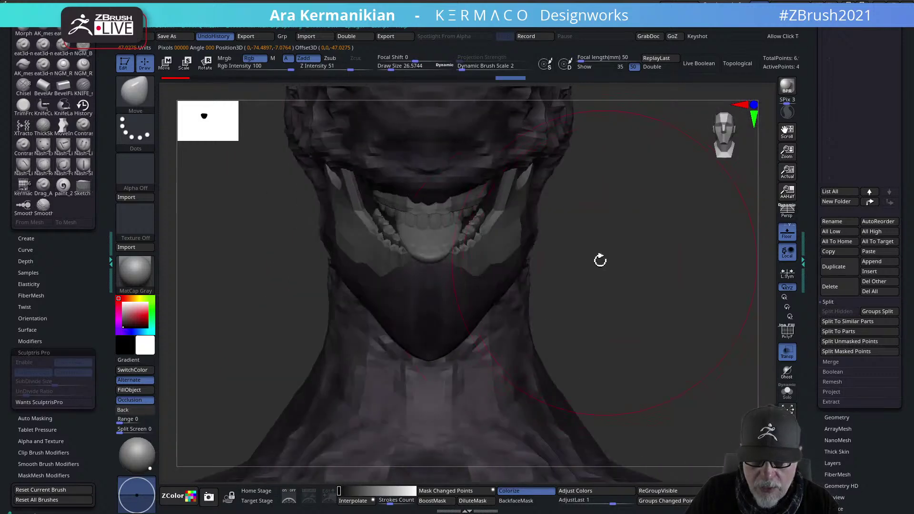
drag(456, 230, 496, 228)
mouse_move(620, 272)
mouse_down()
mouse_move(562, 251)
mouse_move(640, 257)
mouse_move(587, 268)
mouse_up()
Activate symmetry and reshape the tongue evenly with the Move brush at draw size about 33.4
key(space)
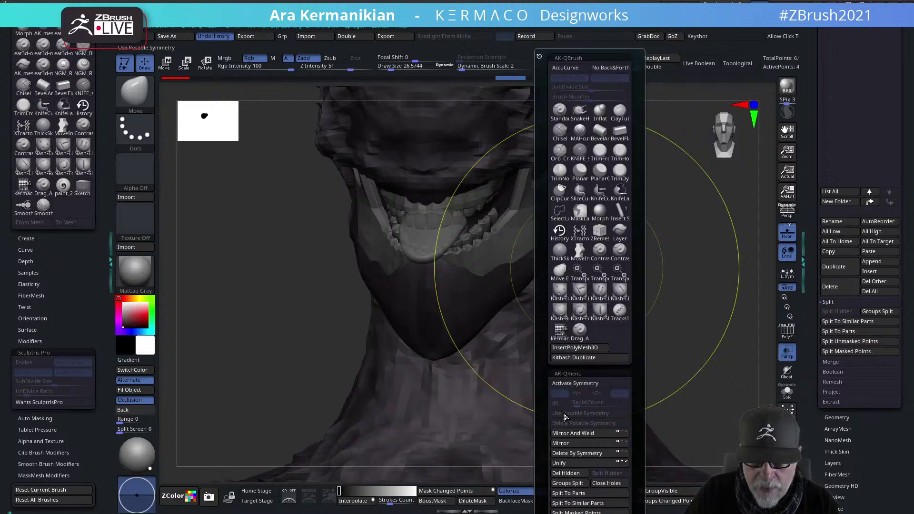
click(586, 386)
drag(668, 322, 671, 296)
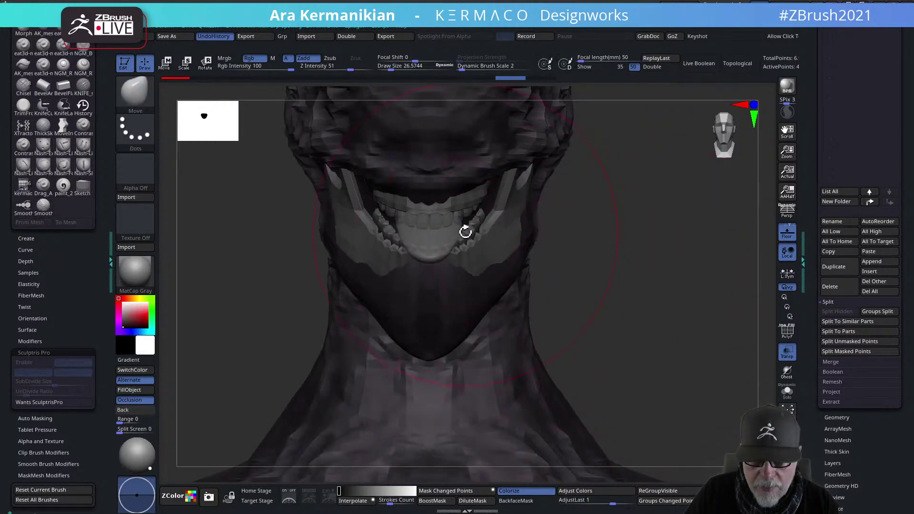
key(s)
mouse_move(662, 256)
mouse_down()
mouse_move(650, 255)
mouse_move(692, 270)
mouse_move(624, 286)
mouse_move(519, 251)
mouse_up()
key(s)
key(s)
drag(580, 252, 538, 252)
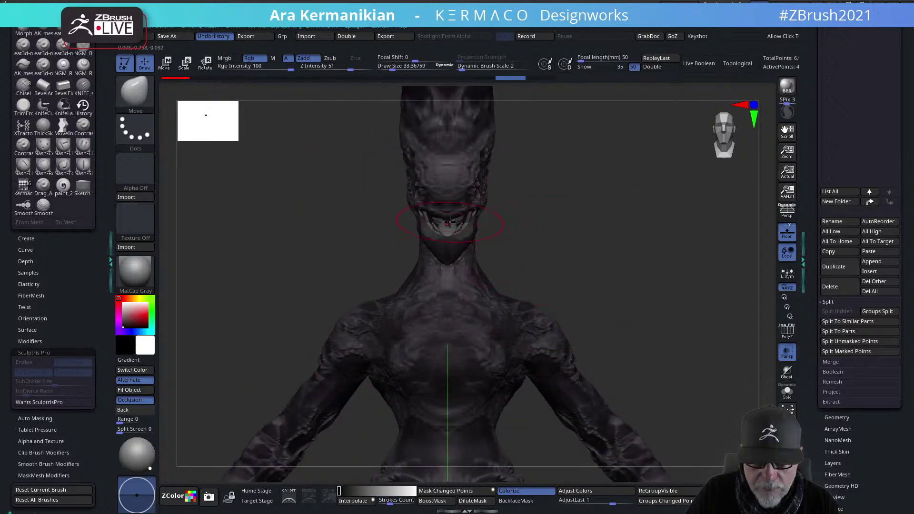
drag(453, 225, 449, 223)
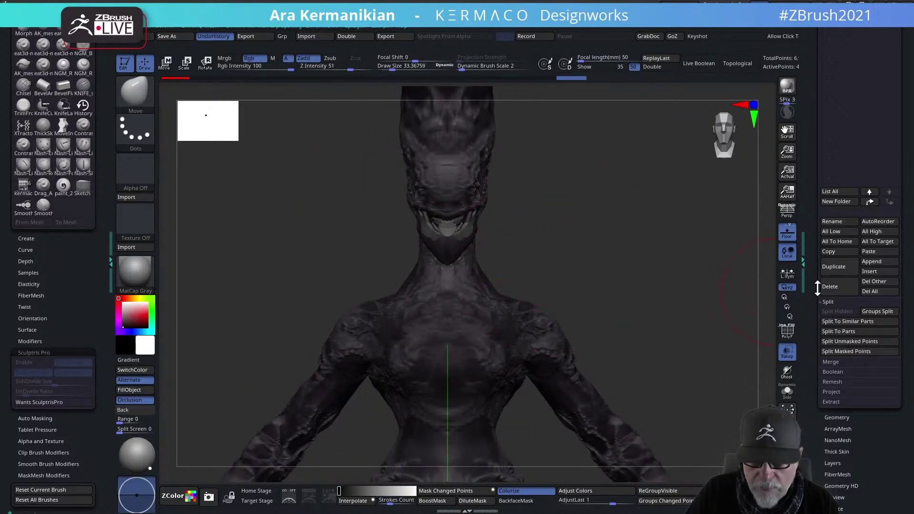
Turn off transparency and refine the tongue's shape between the teeth with the Move brush at draw size about 11
click(791, 349)
mouse_move(637, 295)
mouse_down()
mouse_move(618, 275)
mouse_move(419, 218)
mouse_move(444, 231)
mouse_move(424, 242)
mouse_up()
mouse_move(685, 266)
mouse_down()
mouse_move(660, 254)
mouse_move(495, 241)
mouse_move(459, 228)
mouse_up()
drag(600, 251, 612, 266)
right_click(611, 267)
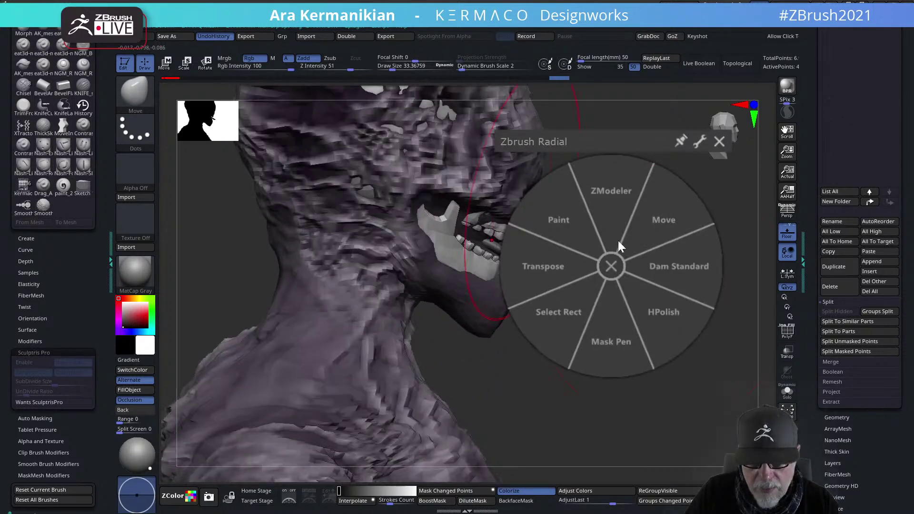
click(608, 268)
key(s)
drag(489, 246, 480, 246)
drag(676, 262, 519, 241)
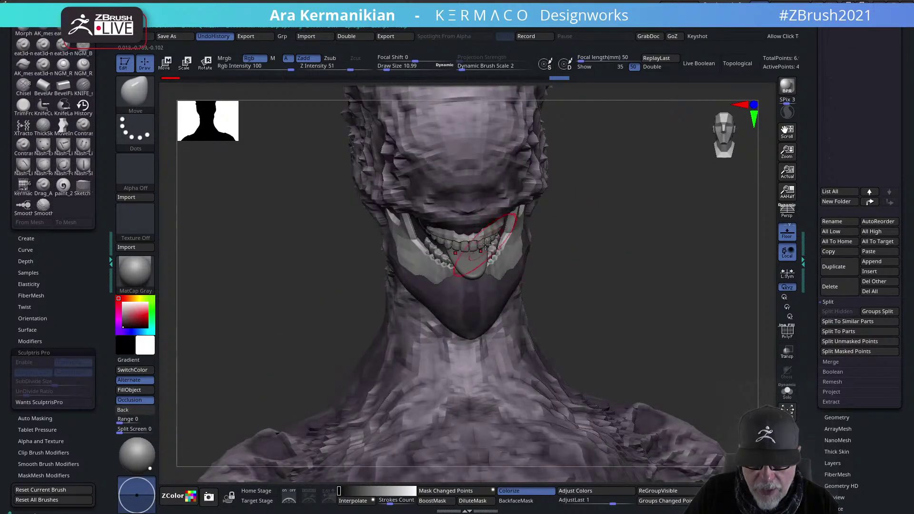
Pull the tongue's tip further down over the chin and reduce the draw size to about 3.2
mouse_move(614, 279)
mouse_down()
mouse_move(509, 271)
mouse_move(511, 264)
mouse_move(505, 284)
mouse_move(310, 316)
mouse_move(586, 253)
mouse_up()
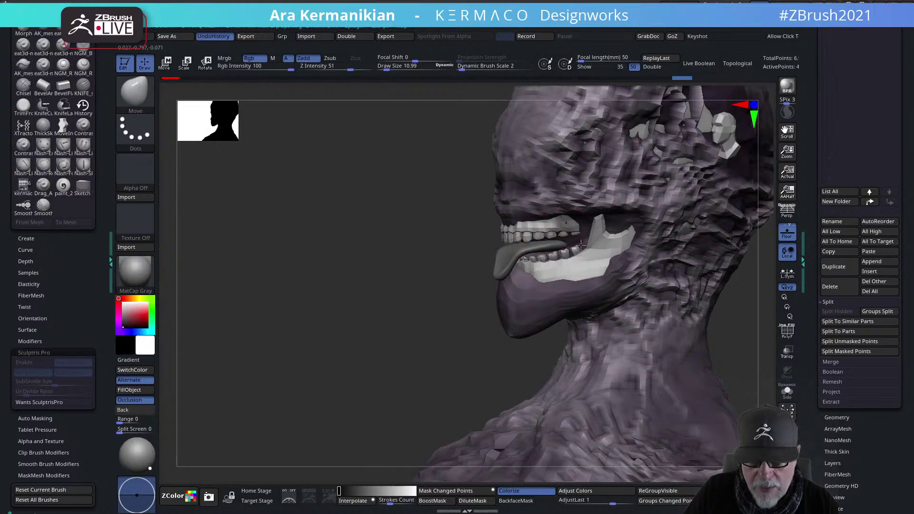
drag(320, 294, 601, 224)
drag(333, 255, 566, 234)
mouse_move(461, 237)
mouse_down()
mouse_move(465, 246)
mouse_move(448, 239)
mouse_up()
key(s)
key(ctrl+2)
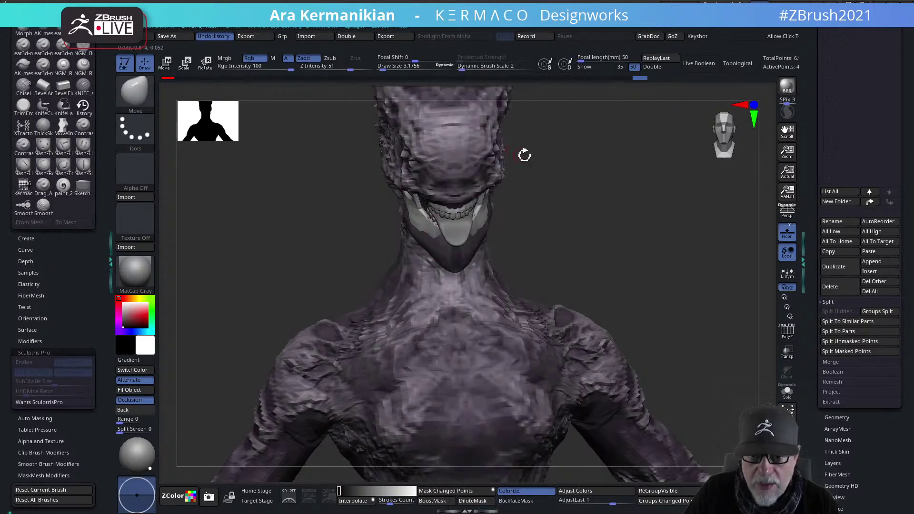
key(ctrl+2)
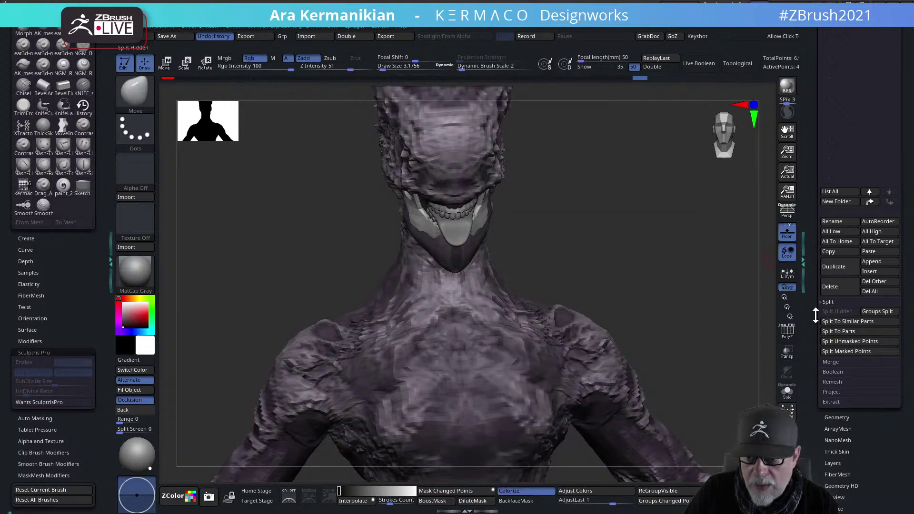
Display the tongue's polygon wireframe and pull both sides of its tip outward and down into a symmetrical fork
click(785, 333)
alt+drag(629, 260, 708, 307)
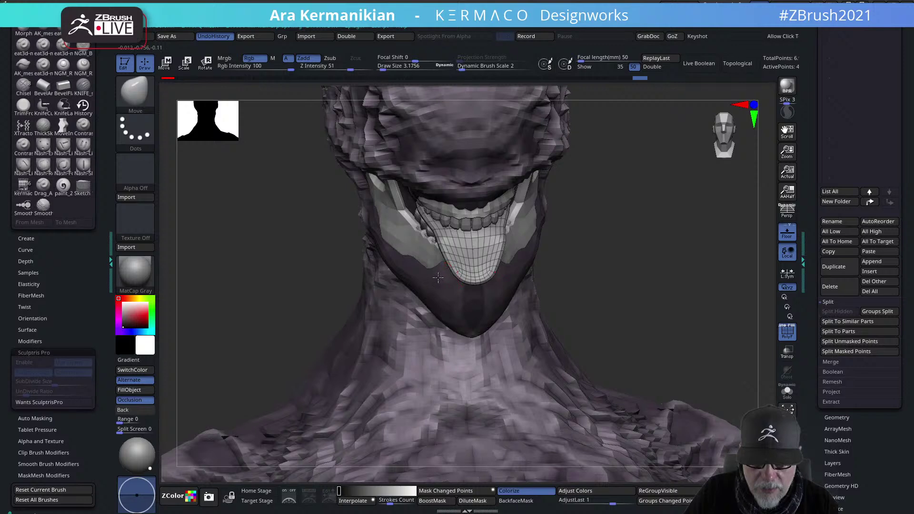
drag(454, 271, 434, 304)
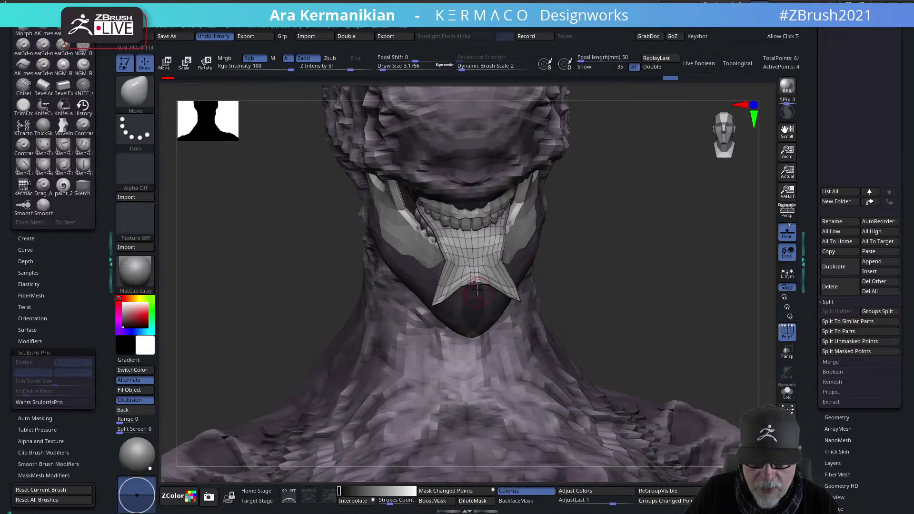
key(shift)
shift+drag(461, 256, 482, 255)
mouse_move(594, 290)
alt+mouse_down()
mouse_move(594, 241)
mouse_move(690, 237)
mouse_move(600, 239)
alt+mouse_up()
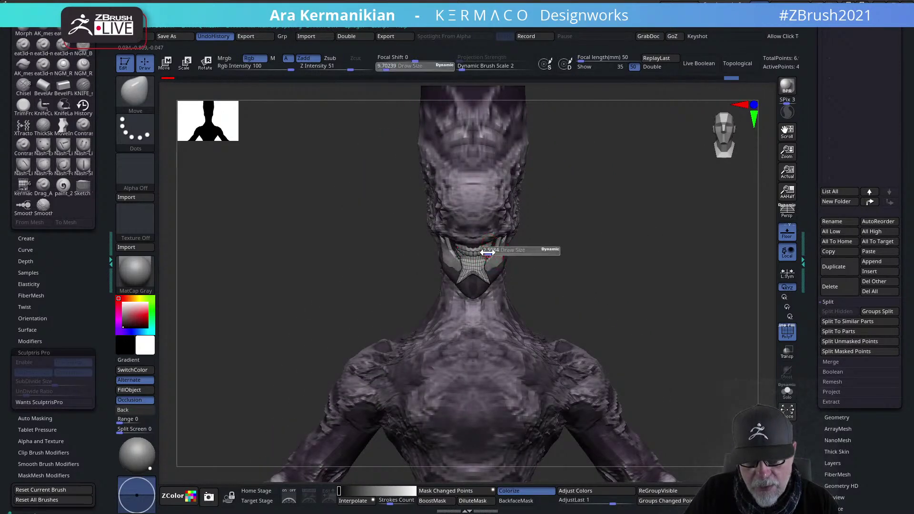
alt+drag(617, 253, 706, 234)
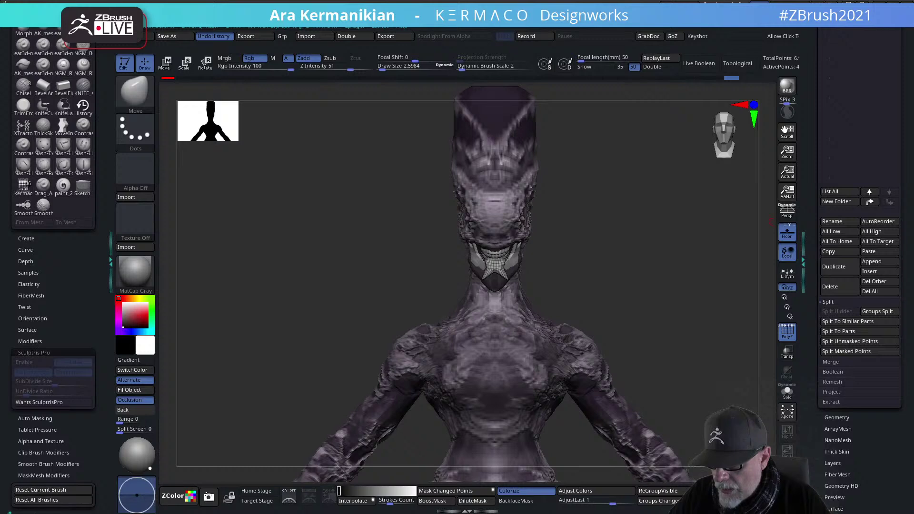
Bring up the reference image board and examine the creature, skull, tentacle and reclining-figure images for design ideas
mouse_move(905, 513)
right_down()
mouse_move(814, 513)
mouse_move(420, 386)
mouse_move(441, 339)
mouse_move(391, 334)
right_up()
drag(390, 334, 357, 366)
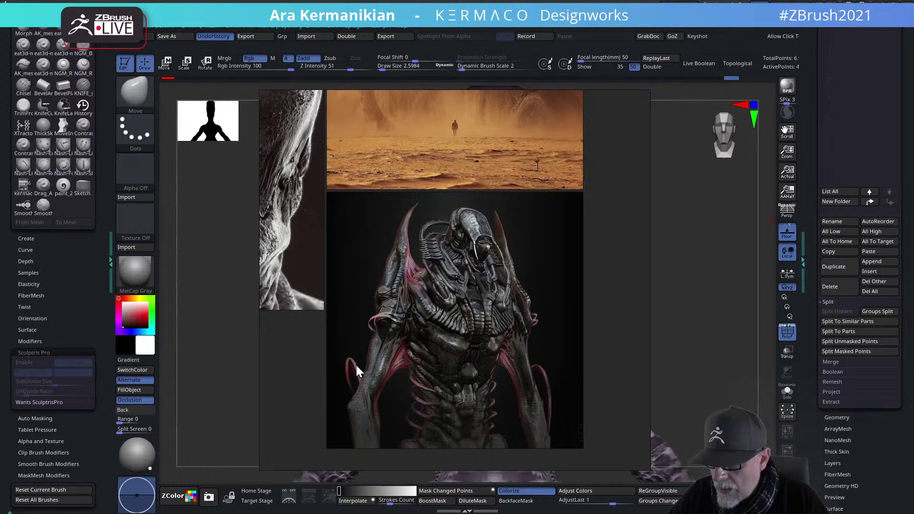
scroll(459, 351, down, 9)
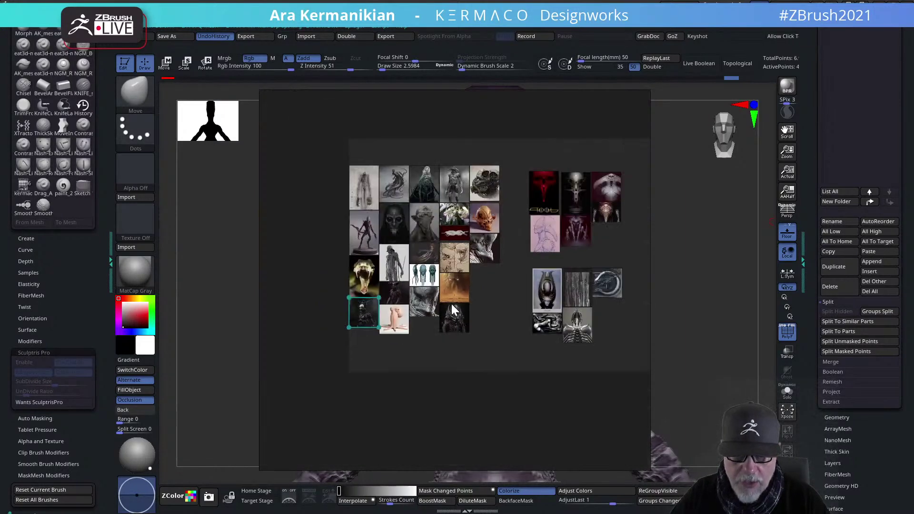
scroll(408, 185, up, 5)
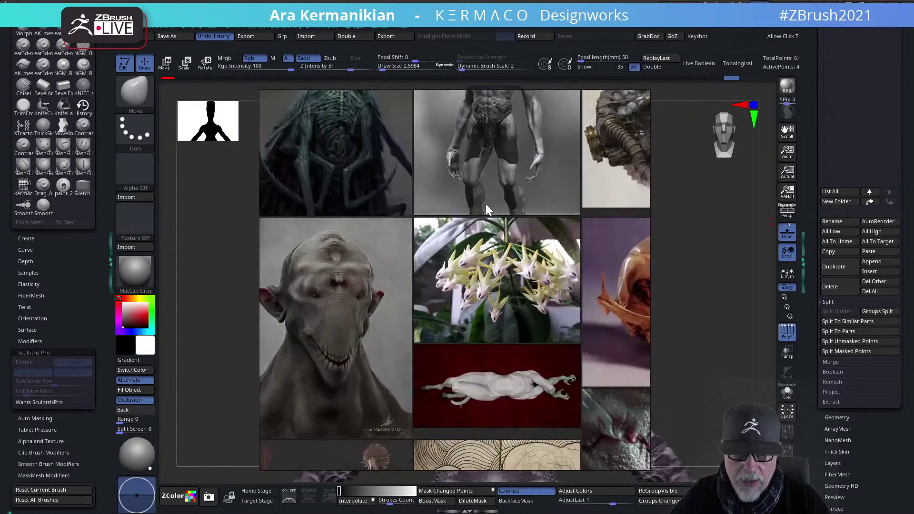
scroll(538, 240, down, 1)
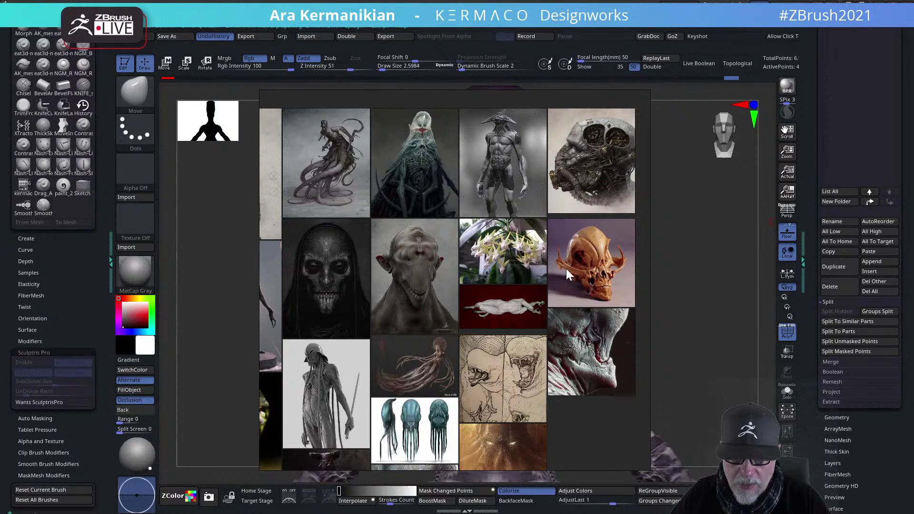
double_click(506, 311)
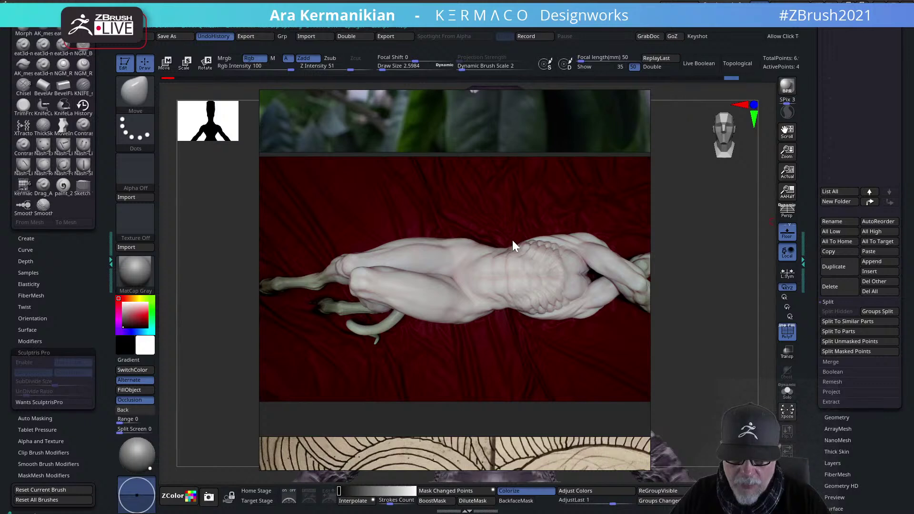
double_click(495, 307)
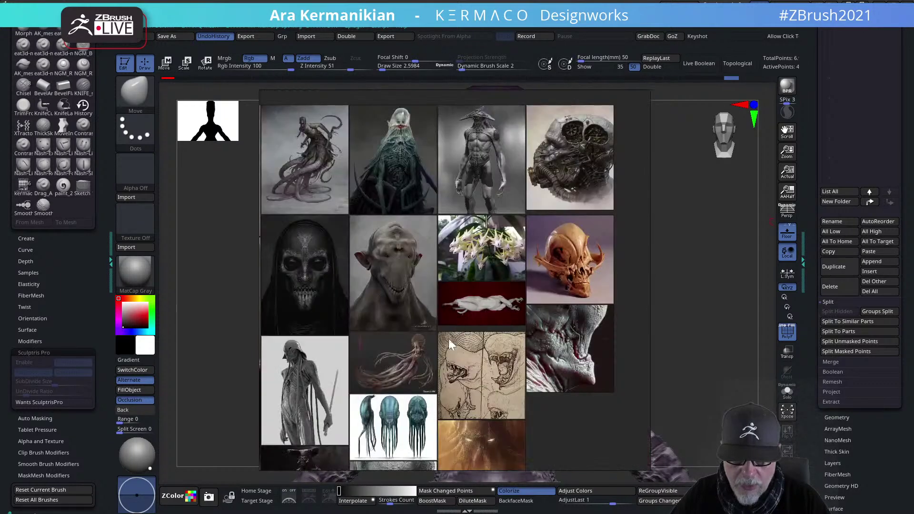
alt+right_drag(291, 250, 316, 242)
alt+drag(316, 243, 297, 209)
scroll(342, 225, down, 8)
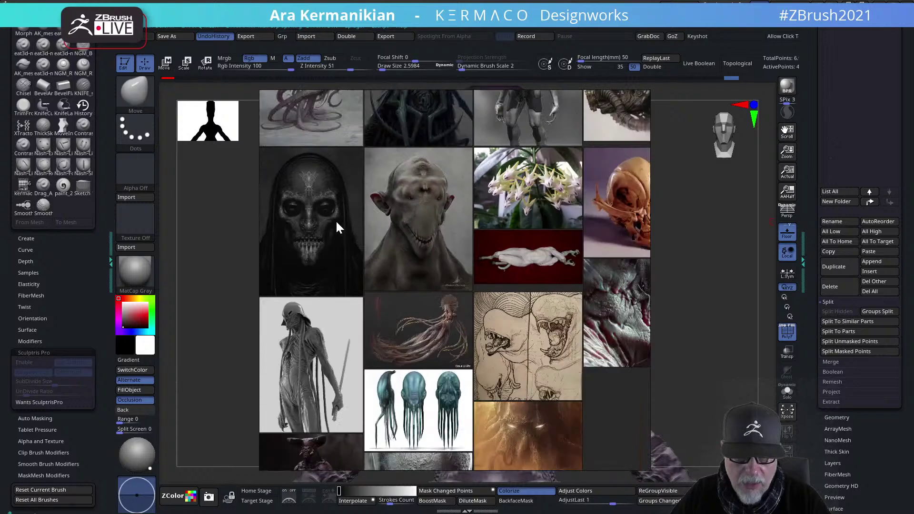
scroll(618, 226, up, 3)
scroll(620, 228, up, 3)
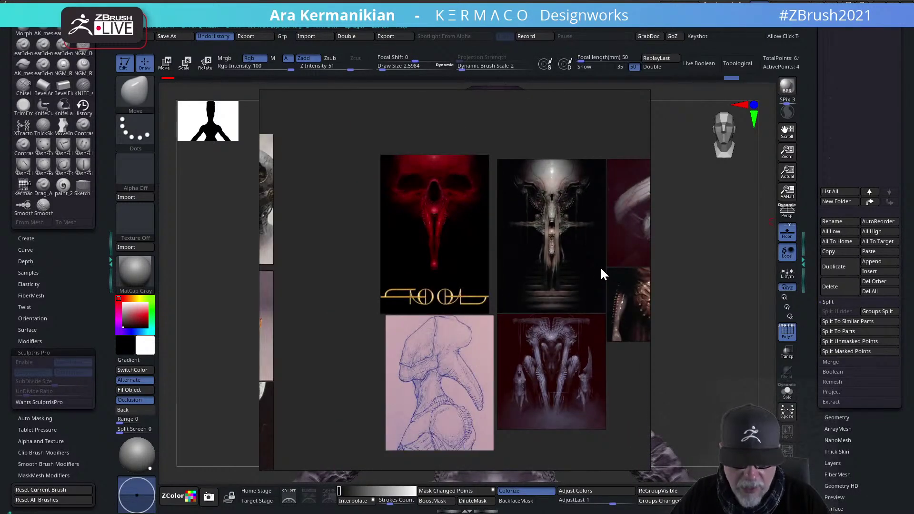
Examine the board's red skull, bone sketch and biomechanical image groups, review the whole collection, and return to the sculpt
right_drag(525, 262, 410, 264)
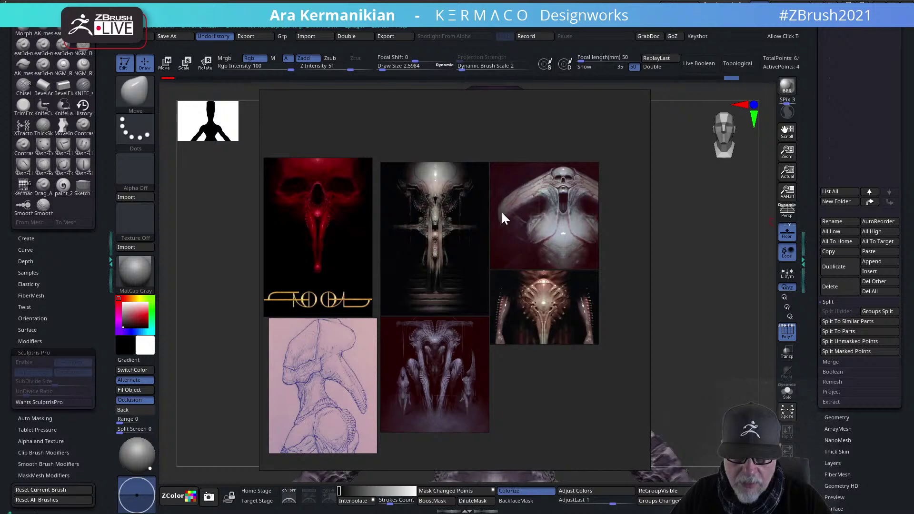
scroll(422, 312, down, 3)
middle_drag(451, 375, 433, 160)
scroll(379, 271, up, 4)
scroll(450, 301, down, 3)
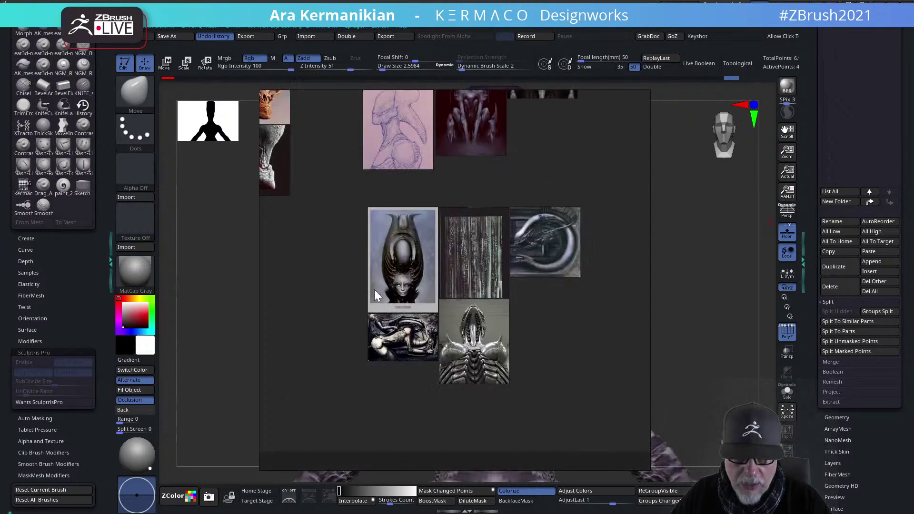
scroll(400, 266, down, 4)
middle_drag(381, 258, 536, 313)
scroll(473, 301, up, 4)
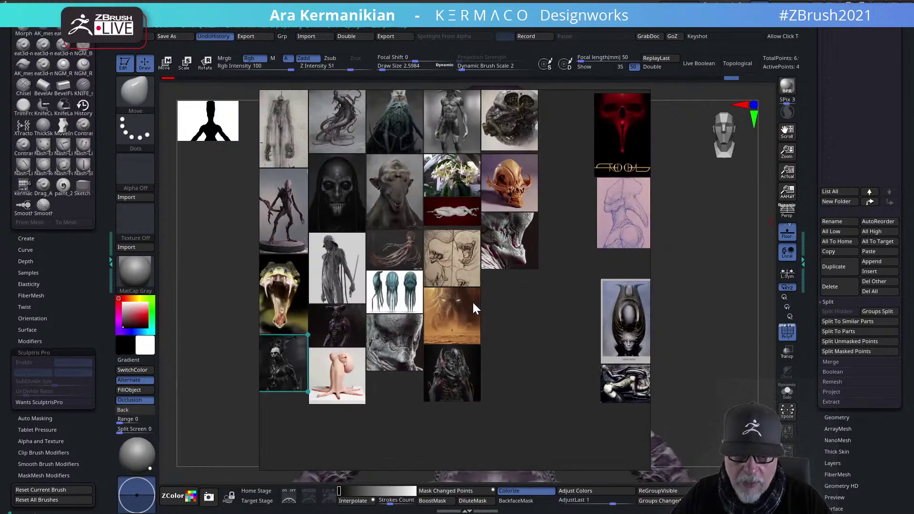
scroll(472, 301, down, 3)
right_drag(481, 288, 910, 286)
drag(905, 289, 913, 289)
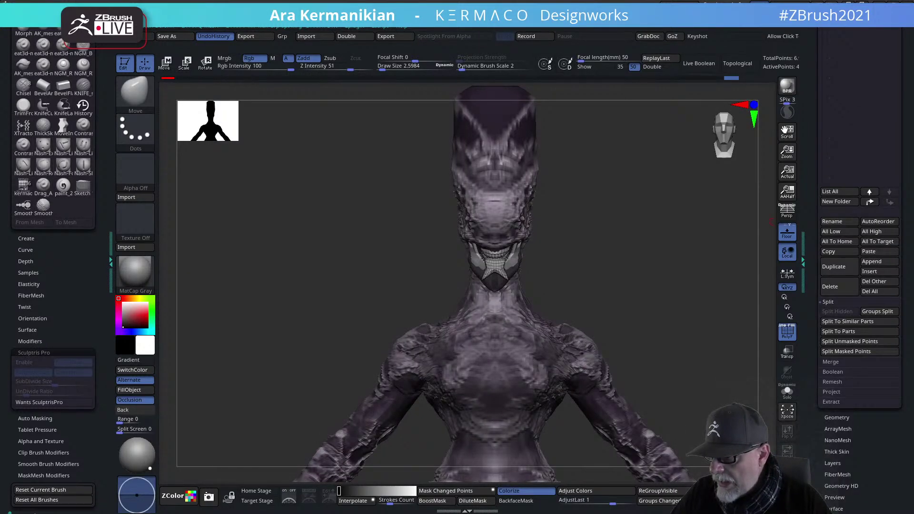
mouse_move(905, 465)
right_down()
mouse_move(439, 453)
mouse_move(312, 232)
mouse_move(289, 233)
mouse_move(833, 342)
mouse_move(910, 381)
right_up()
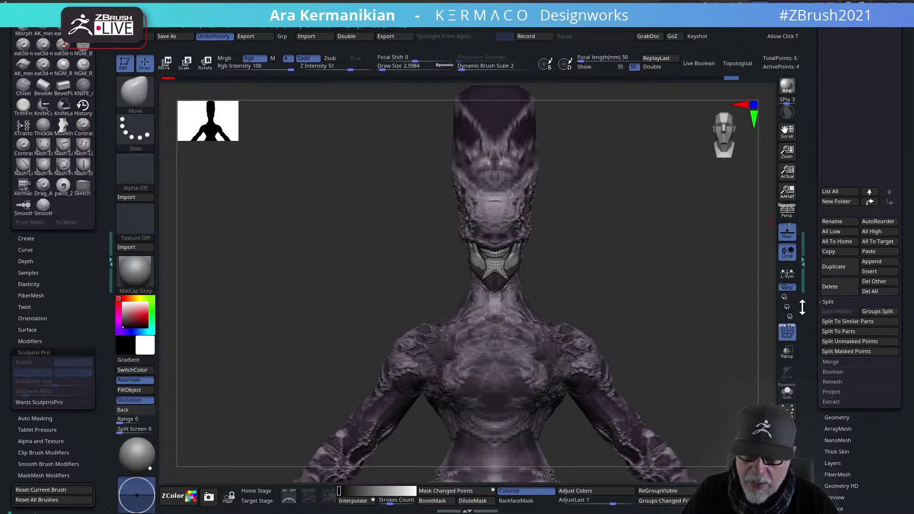
Hide the tongue's wireframe and raise the Move brush's draw size to about 8.5
drag(658, 284, 653, 255)
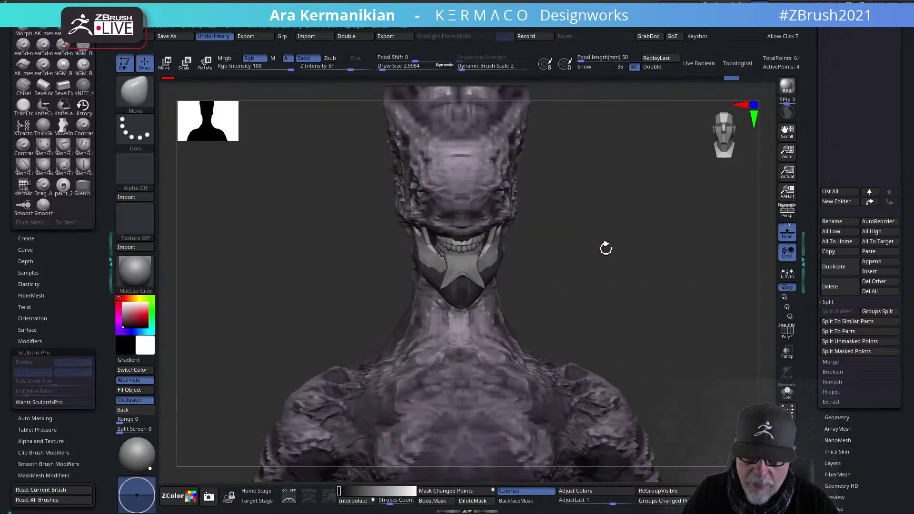
alt+drag(589, 255, 533, 259)
drag(664, 264, 641, 281)
drag(569, 269, 433, 262)
key(s)
key(s)
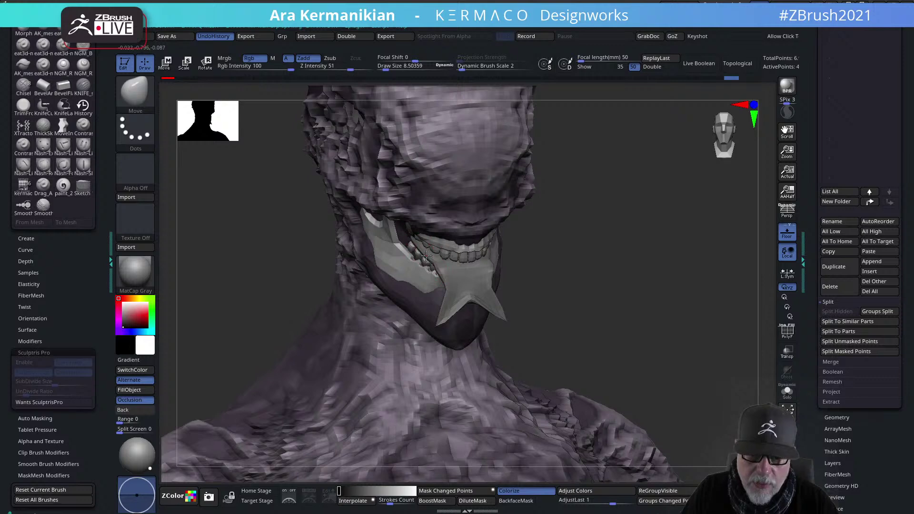
Adjust the side edges of the forked tongue between the teeth and smooth its prong over the chin
drag(618, 259, 480, 238)
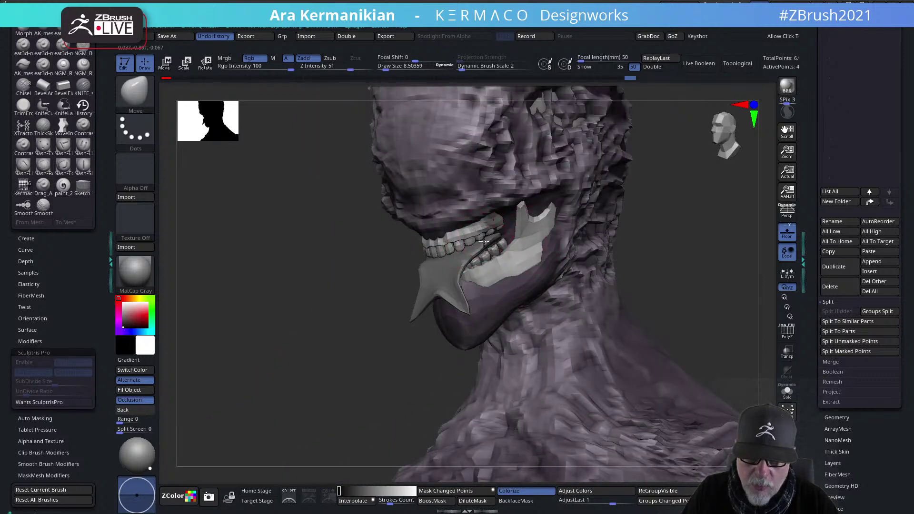
drag(313, 281, 462, 277)
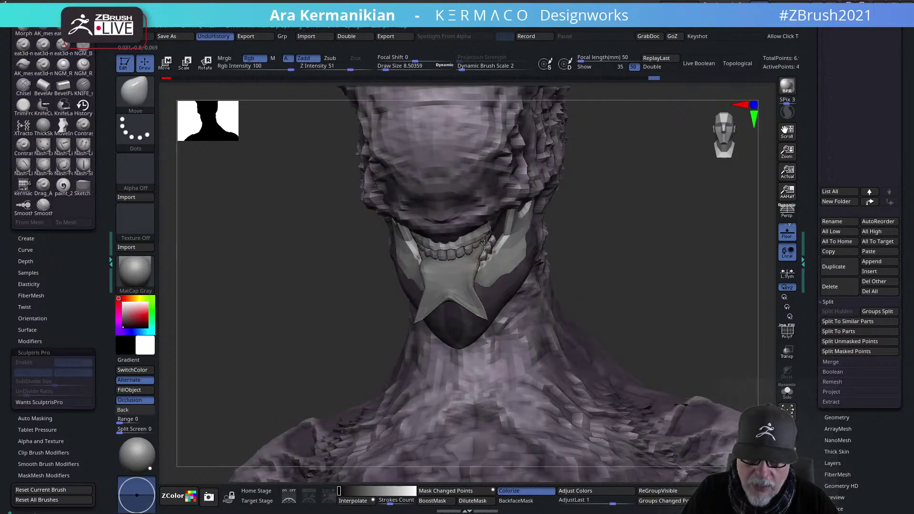
drag(467, 268, 470, 266)
mouse_move(607, 281)
mouse_down()
mouse_move(592, 252)
mouse_move(622, 280)
mouse_move(536, 283)
mouse_up()
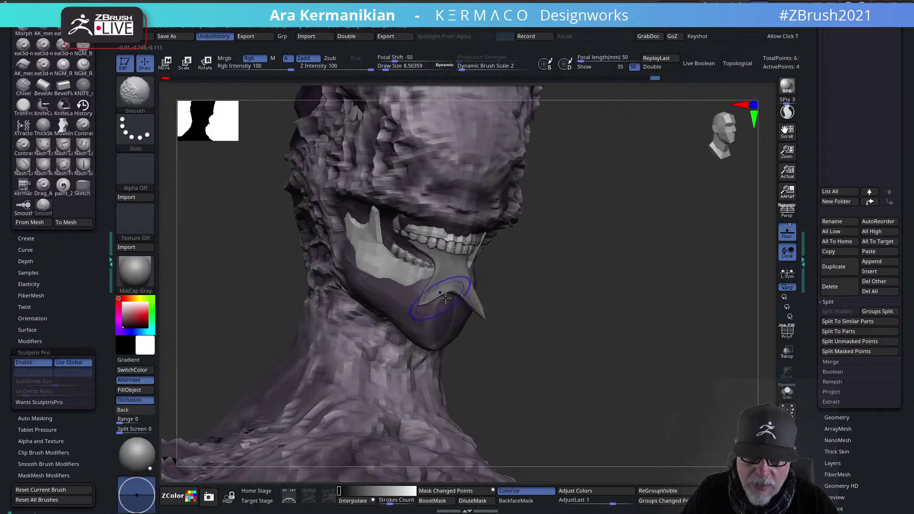
shift+drag(419, 306, 423, 303)
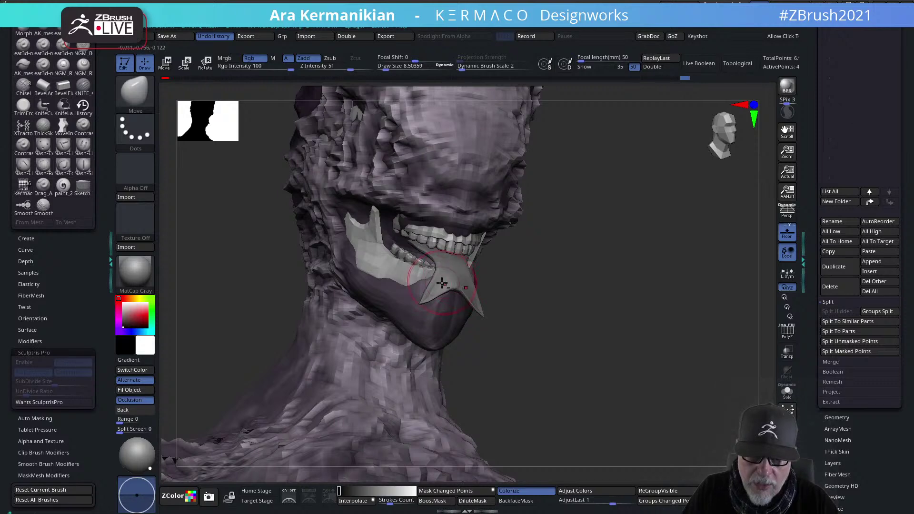
Reshape the tongue's side profile so it rests over the lower teeth and curves down in front of the chin
mouse_move(591, 292)
mouse_down()
mouse_move(489, 259)
mouse_move(505, 265)
mouse_up()
key(s)
alt+click(486, 265)
drag(437, 284, 446, 283)
drag(341, 284, 491, 305)
key(s)
drag(407, 264, 395, 263)
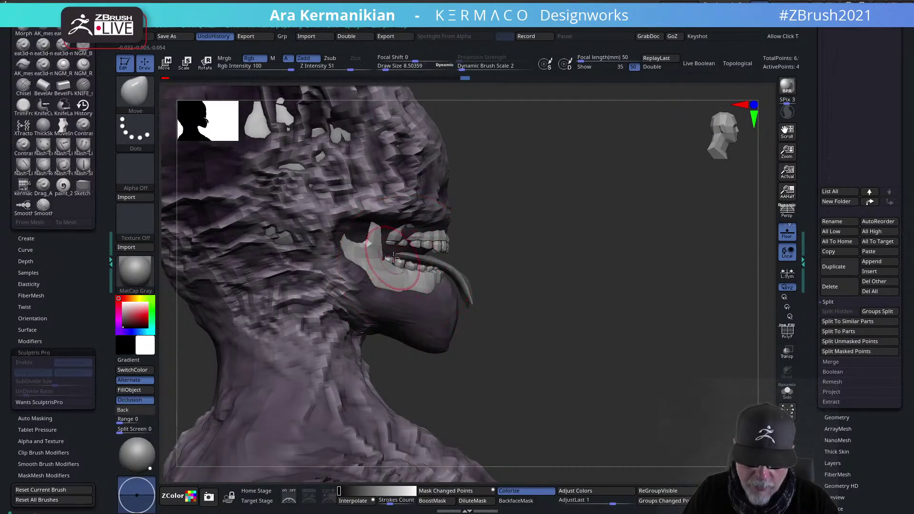
Make the main body the active subtool and face the whole upper figure from the front
drag(533, 260, 500, 259)
alt+click(431, 240)
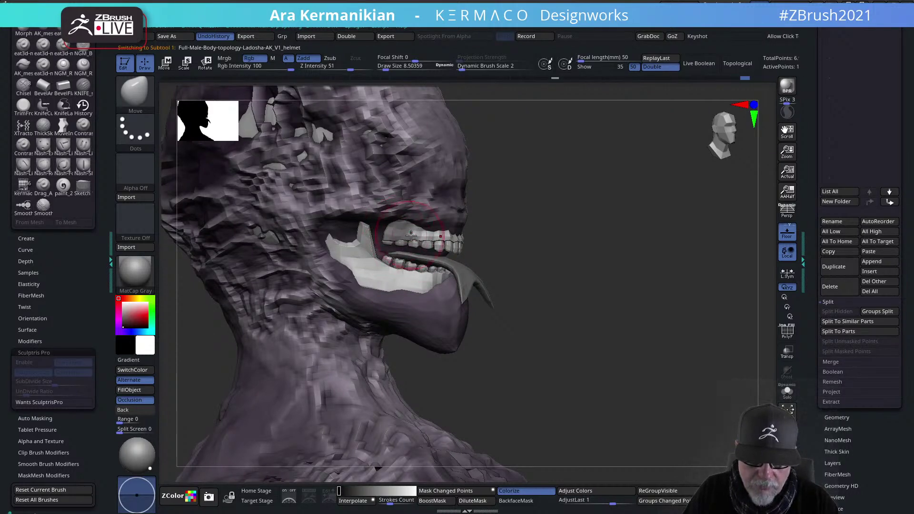
drag(623, 277, 540, 249)
alt+click(574, 241)
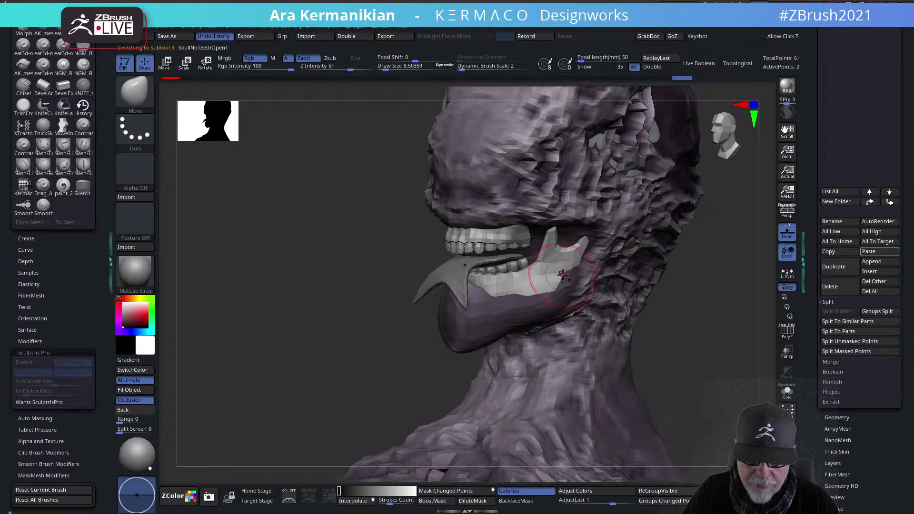
alt+click(571, 239)
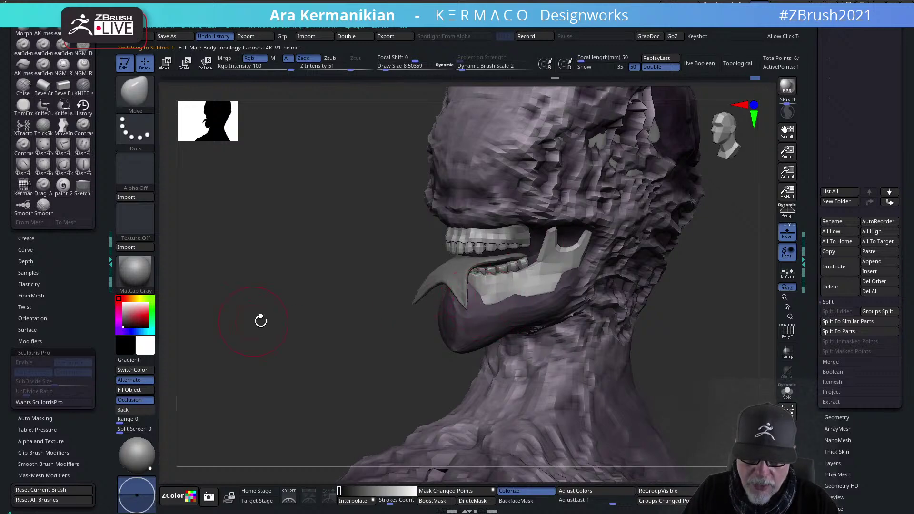
shift+drag(249, 321, 506, 311)
drag(638, 302, 629, 257)
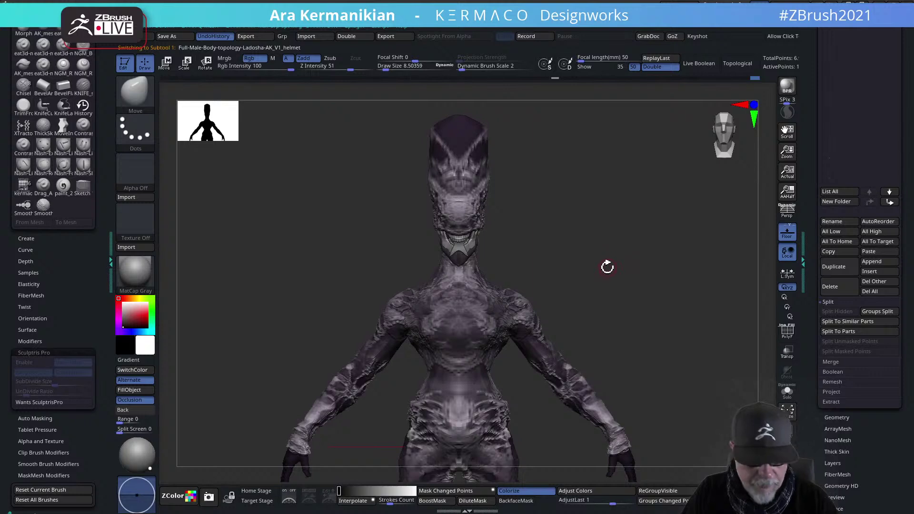
Raise the body's subdivision to level 6 and examine the detailed head and torso
key(ctrl+shift+d)
drag(585, 134, 606, 134)
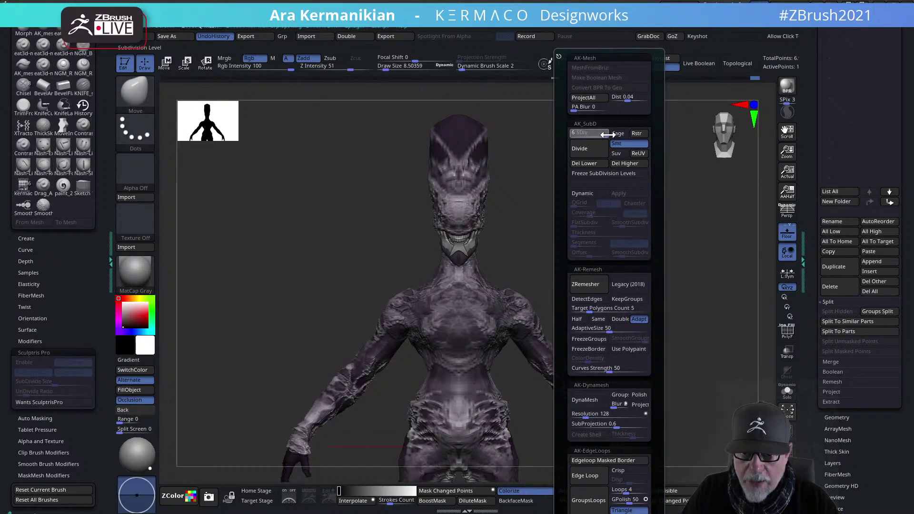
drag(742, 224, 647, 239)
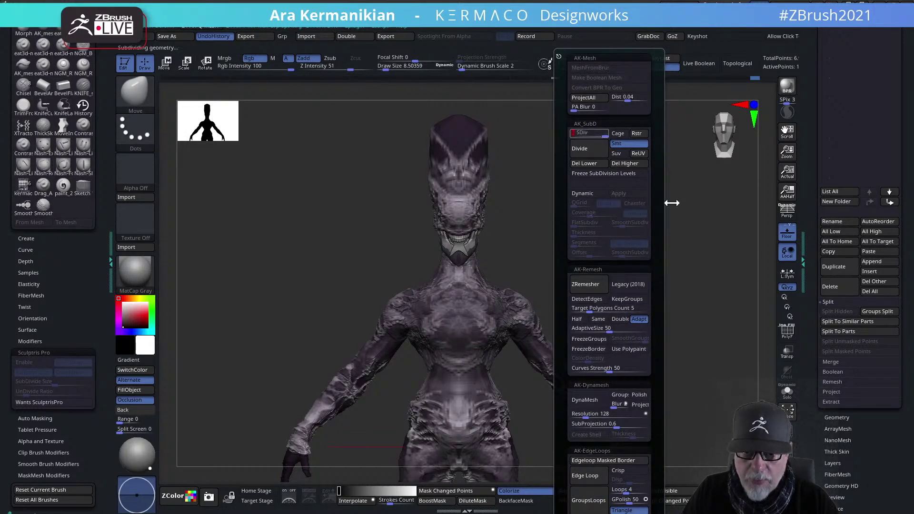
drag(629, 284, 550, 215)
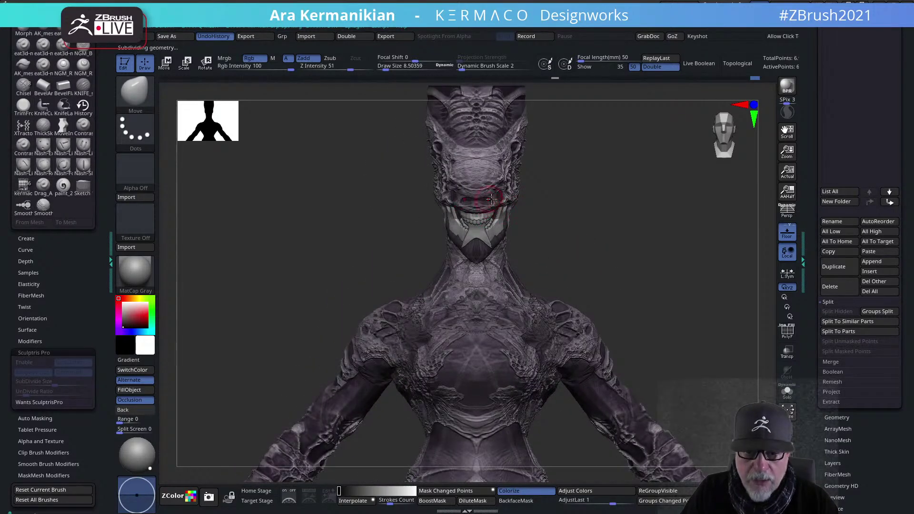
Lower the body's subdivision to level 3 and set the draw size to about 12.4 for broad reshaping
key(ctrl+1)
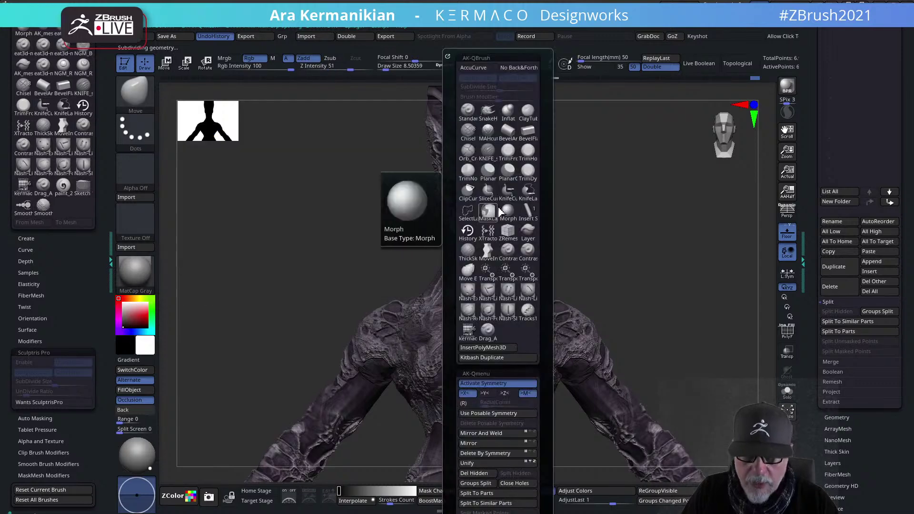
key(ctrl+2)
drag(545, 131, 545, 134)
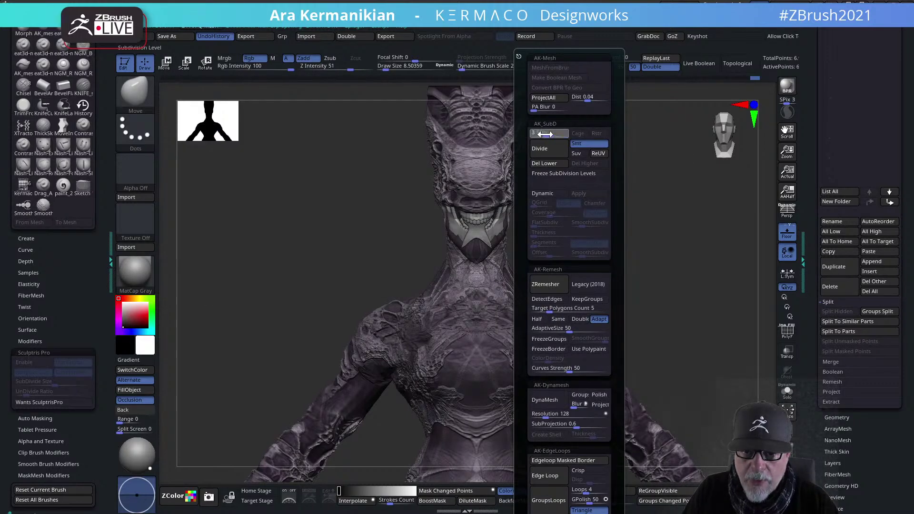
key(s)
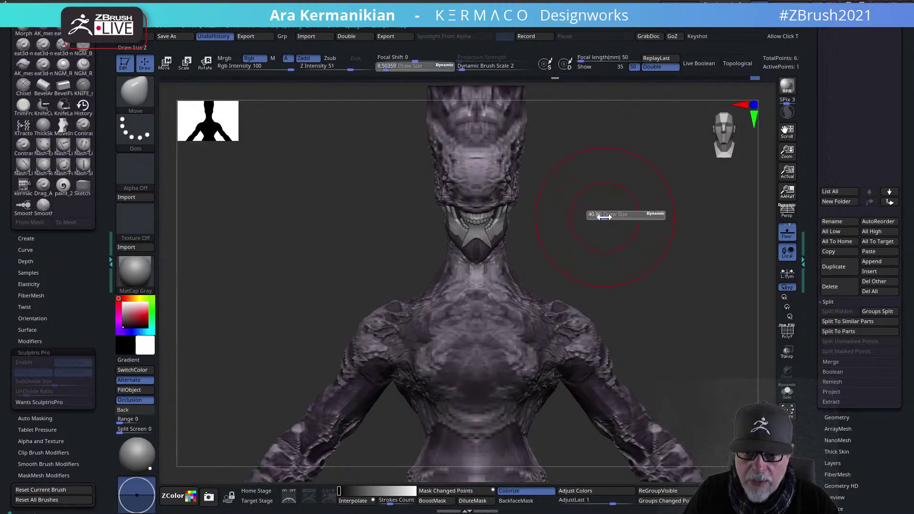
mouse_move(598, 217)
mouse_down()
mouse_move(622, 235)
mouse_move(510, 197)
mouse_up()
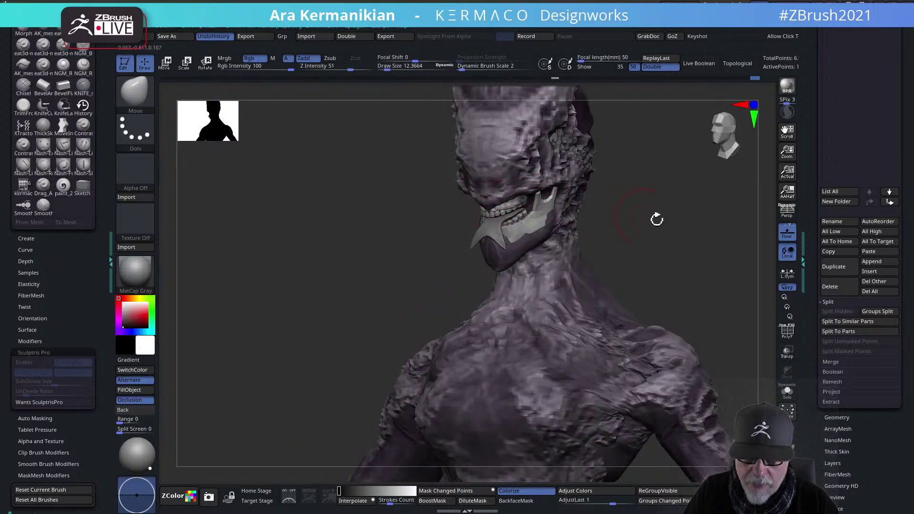
Reduce the draw size to about 9.7 and pull up the middle of the head's edge above the upper teeth
drag(627, 214, 488, 196)
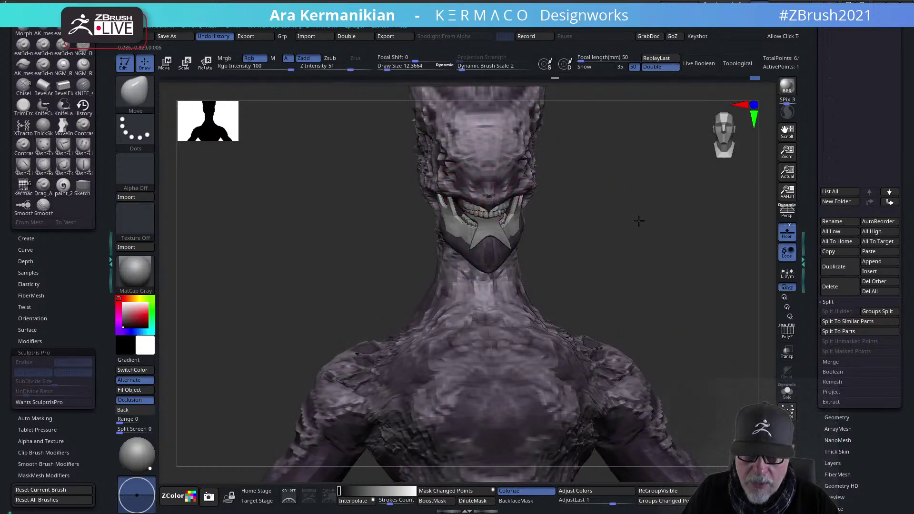
drag(640, 221, 614, 221)
key(s)
drag(489, 213, 485, 202)
key(shift)
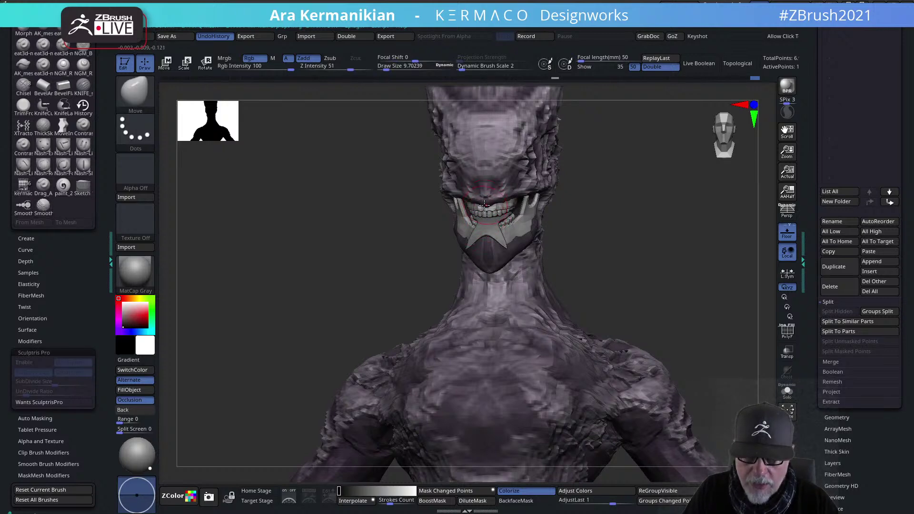
Reshape the upper rim of the mouth opening and flare the cheek ridges symmetrically outward above the mouth corners
drag(596, 206, 486, 190)
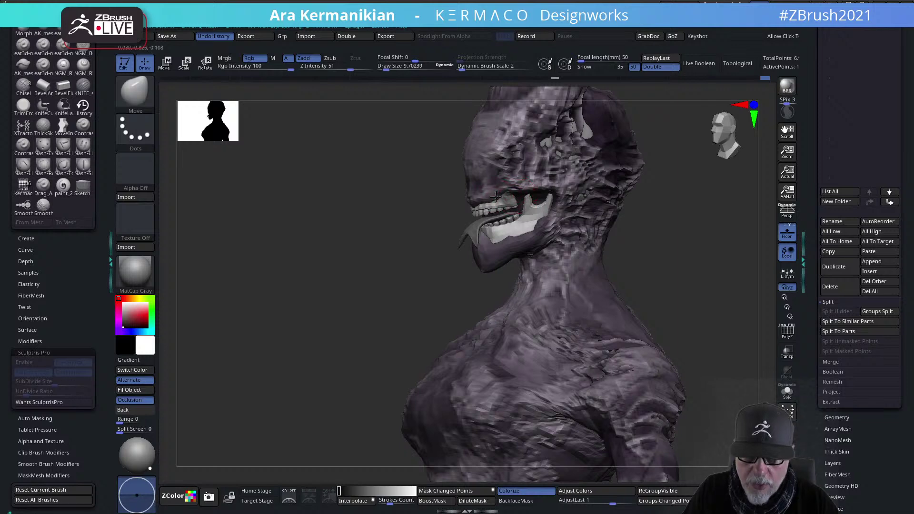
drag(351, 238, 444, 222)
drag(570, 201, 528, 193)
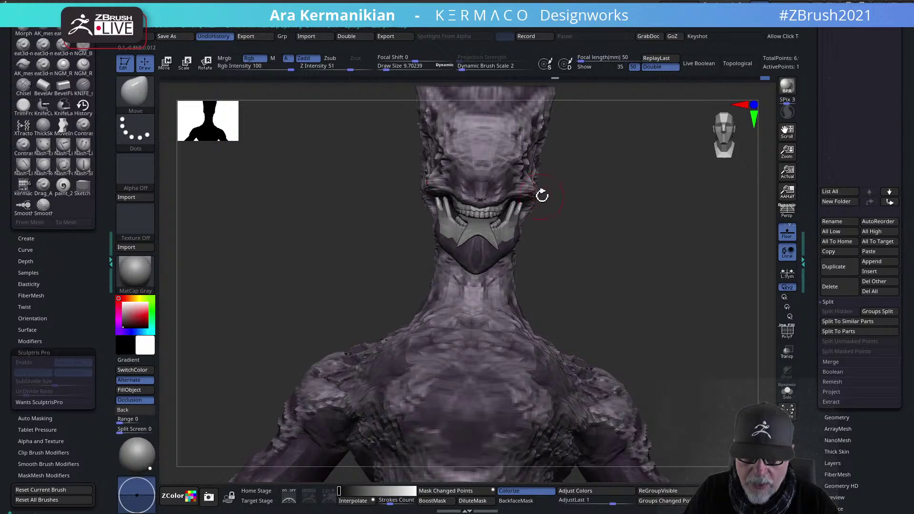
drag(660, 239, 572, 208)
drag(405, 238, 544, 239)
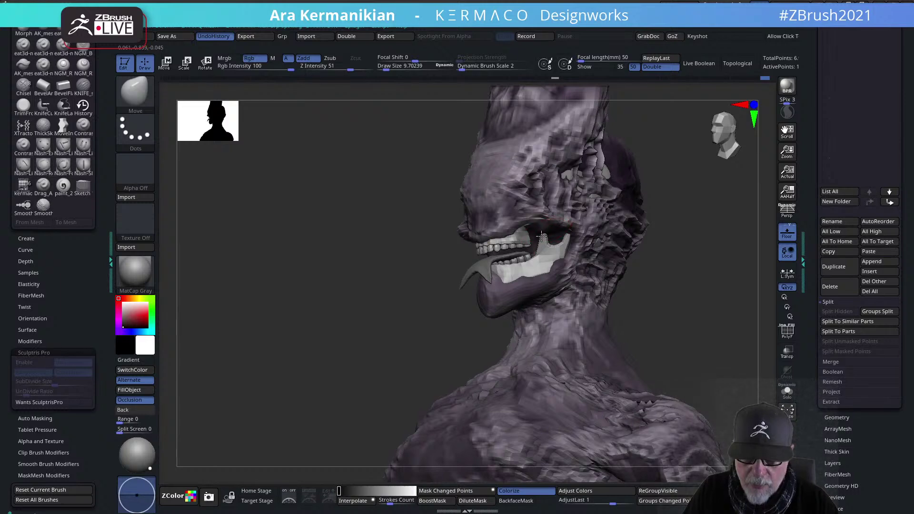
mouse_move(650, 262)
mouse_down()
mouse_move(694, 275)
mouse_move(633, 256)
mouse_move(666, 262)
mouse_up()
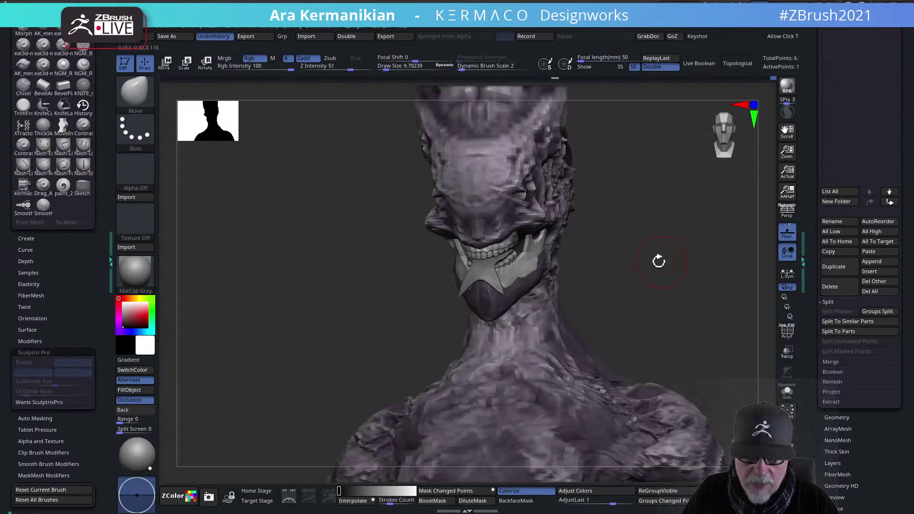
Raise the body's subdivision to its highest level to restore the fine surface detail
key(ctrl+2)
drag(615, 135, 636, 136)
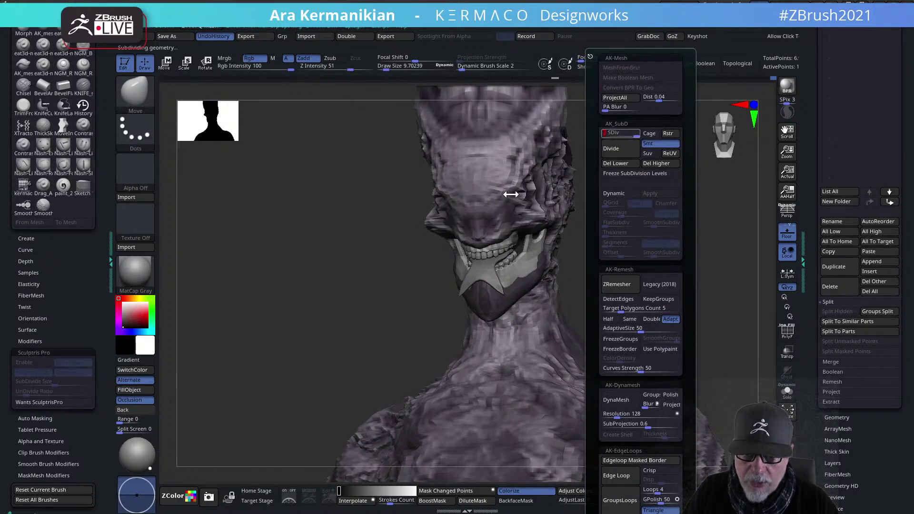
key(shift)
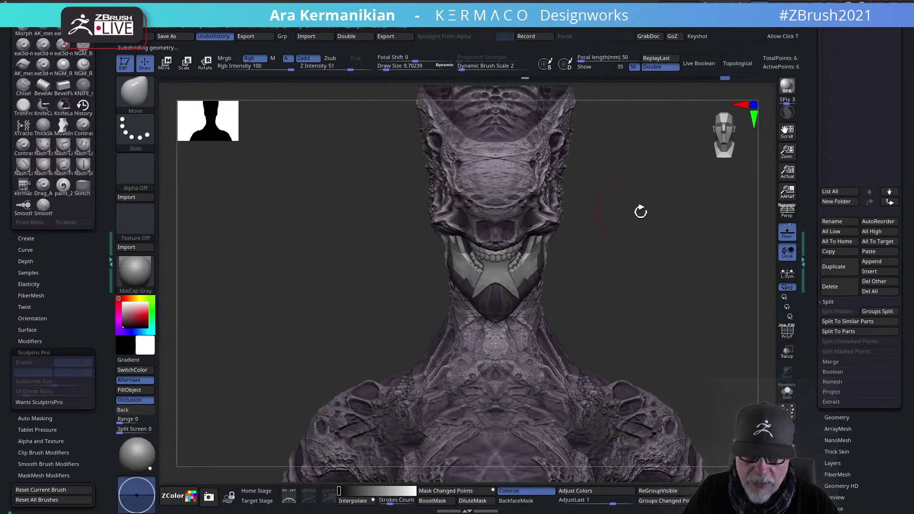
Refine the side of the head with the Move brush, adjusting the temple opening and the area behind the jaw
drag(596, 202, 540, 200)
mouse_move(614, 193)
mouse_down()
mouse_move(635, 194)
mouse_move(476, 184)
mouse_up()
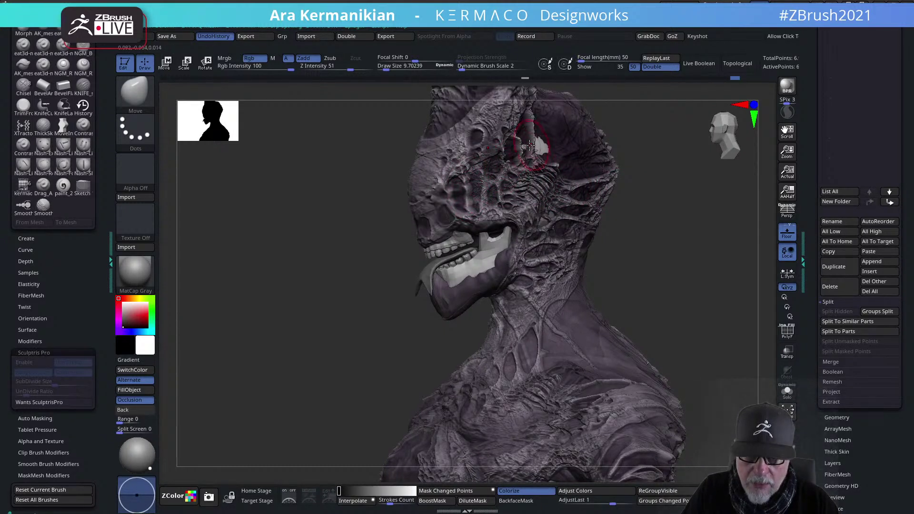
drag(708, 201, 521, 188)
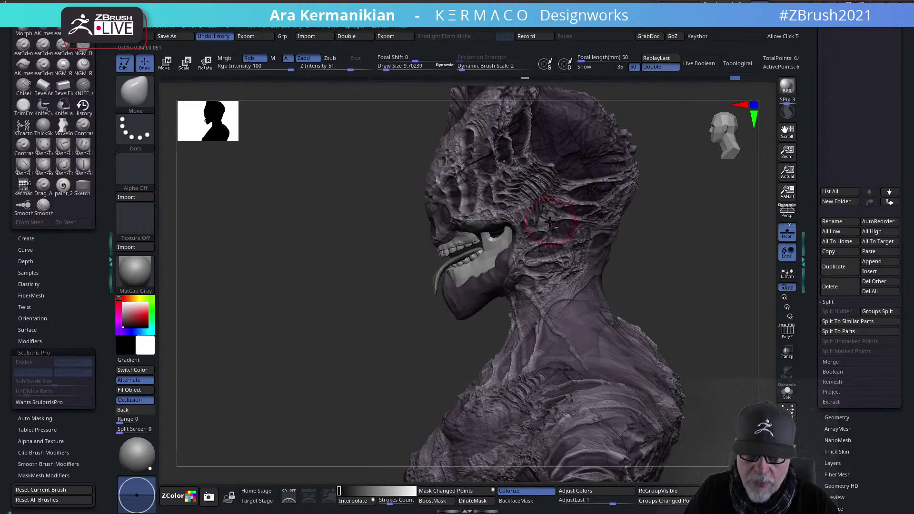
drag(552, 222, 556, 225)
mouse_move(664, 254)
mouse_down()
mouse_move(659, 266)
mouse_move(668, 257)
mouse_move(639, 231)
mouse_move(629, 247)
mouse_move(657, 230)
mouse_up()
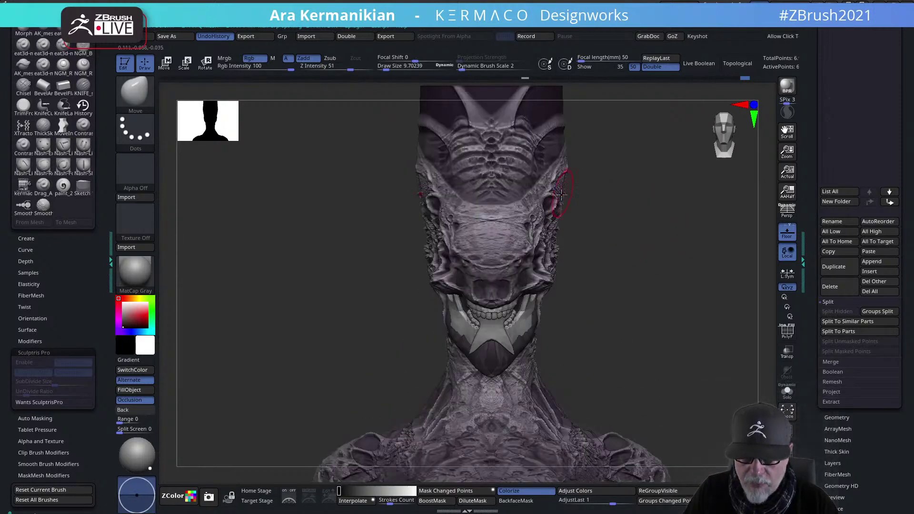
mouse_move(631, 261)
mouse_down()
mouse_move(586, 243)
mouse_move(586, 265)
mouse_move(546, 270)
mouse_move(614, 265)
mouse_move(543, 267)
mouse_move(668, 270)
mouse_move(685, 291)
mouse_up()
Set the draw size to about 4.6 and reshape the nasal cavity and lip edge above the upper teeth
key(s)
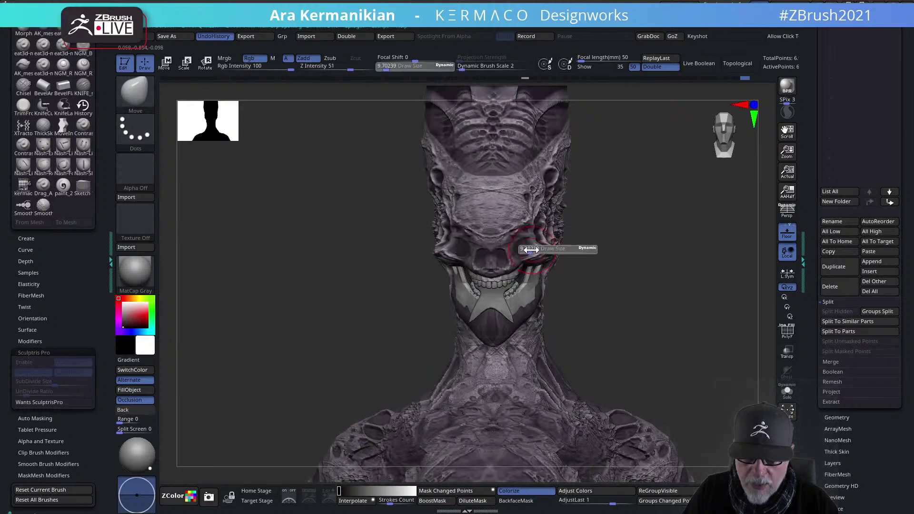
drag(529, 251, 509, 272)
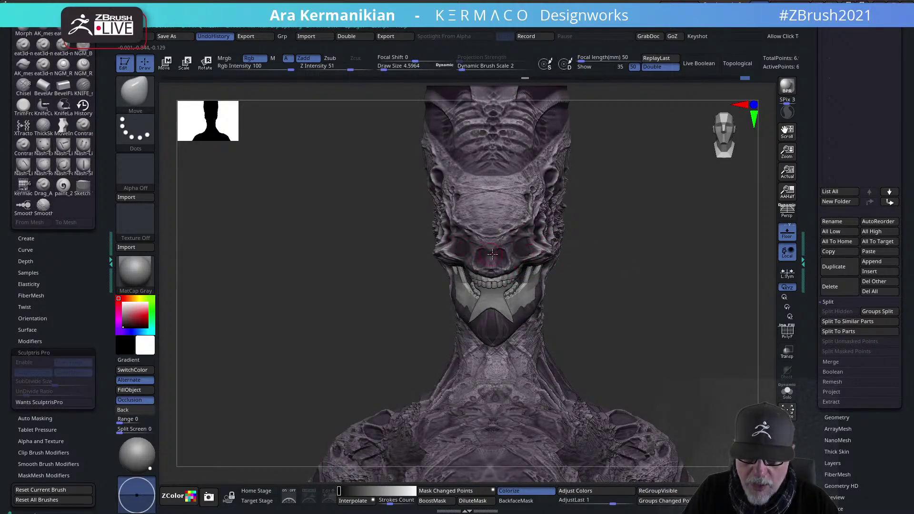
drag(679, 272, 431, 222)
key(shift)
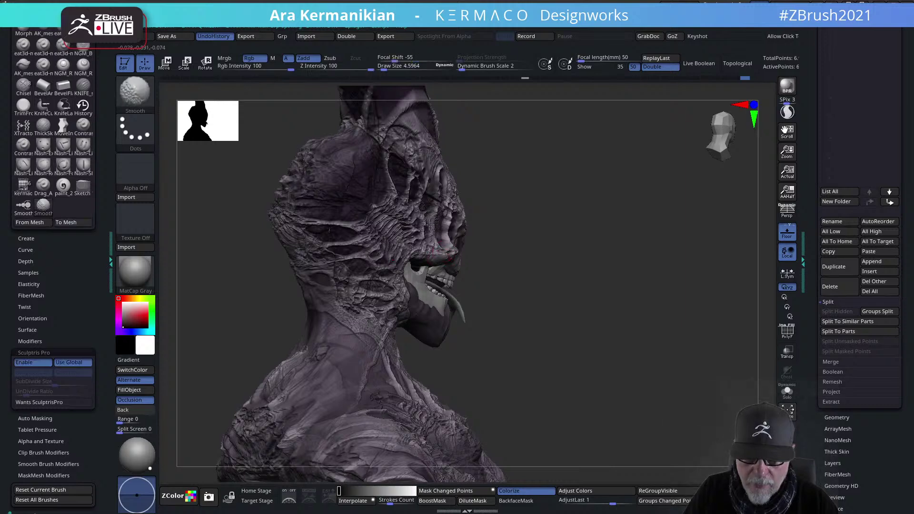
Select the forked tongue's subtool and fill it with a solid dark red
mouse_move(514, 224)
mouse_down()
mouse_move(478, 253)
mouse_move(570, 255)
mouse_move(594, 219)
mouse_move(651, 273)
mouse_move(651, 255)
mouse_move(635, 259)
mouse_move(635, 272)
mouse_up()
alt+click(438, 256)
click(137, 317)
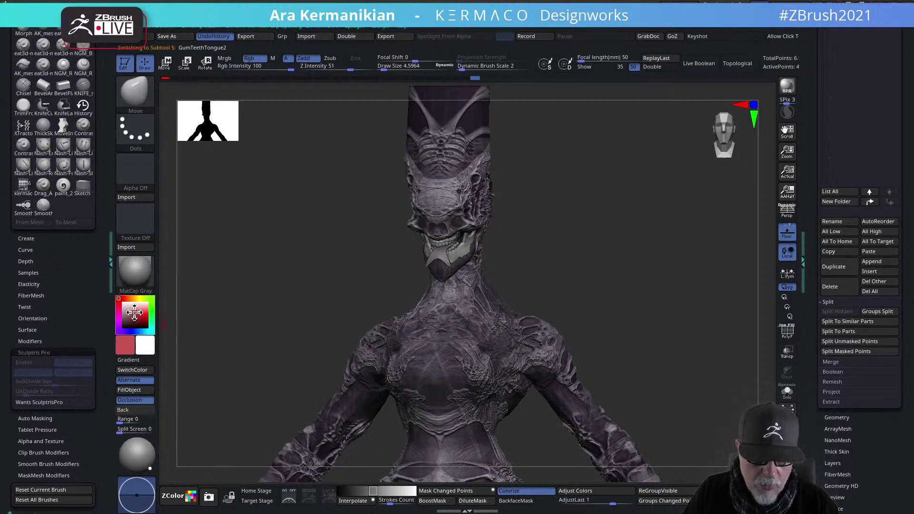
drag(140, 321, 146, 320)
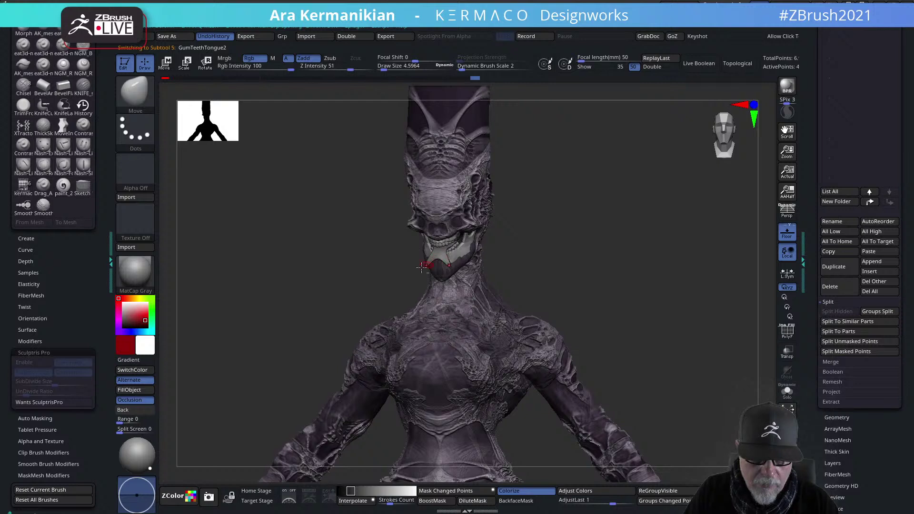
click(138, 321)
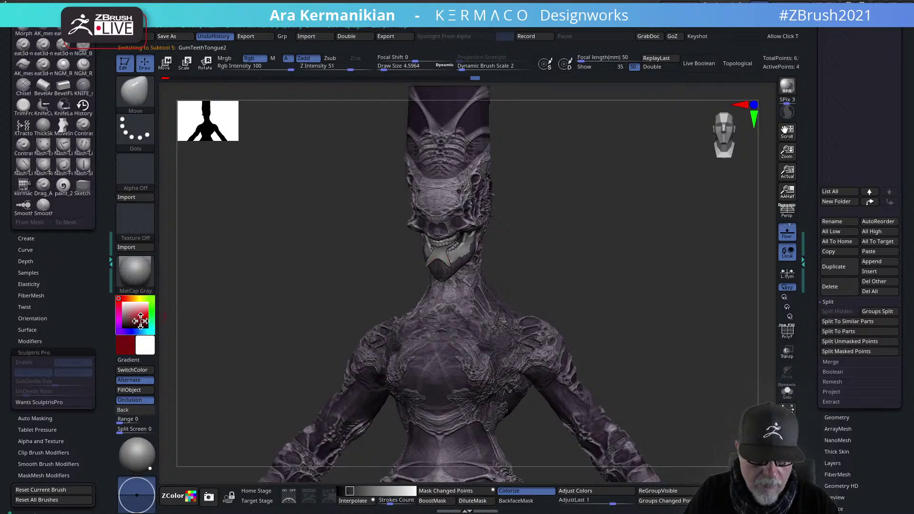
click(138, 370)
click(137, 388)
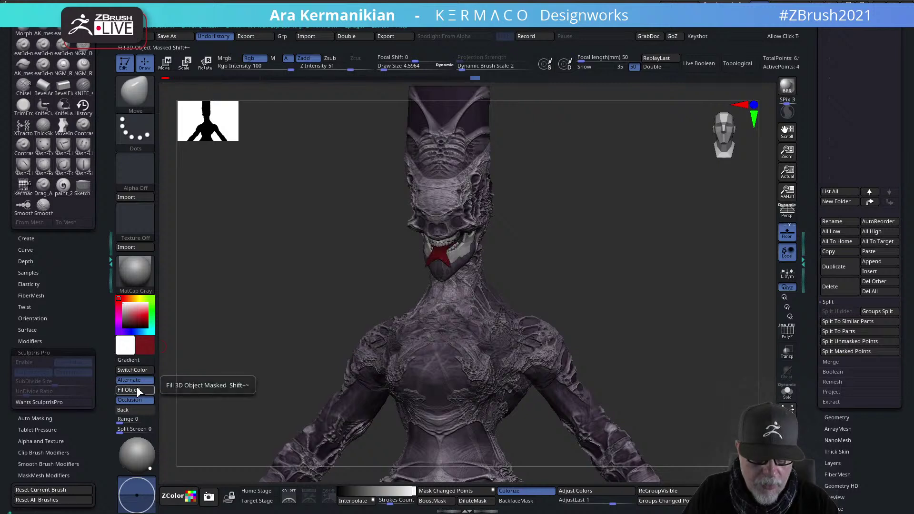
Mute the red to a greyish brown-red and refill the forked tongue with it
drag(142, 316, 134, 315)
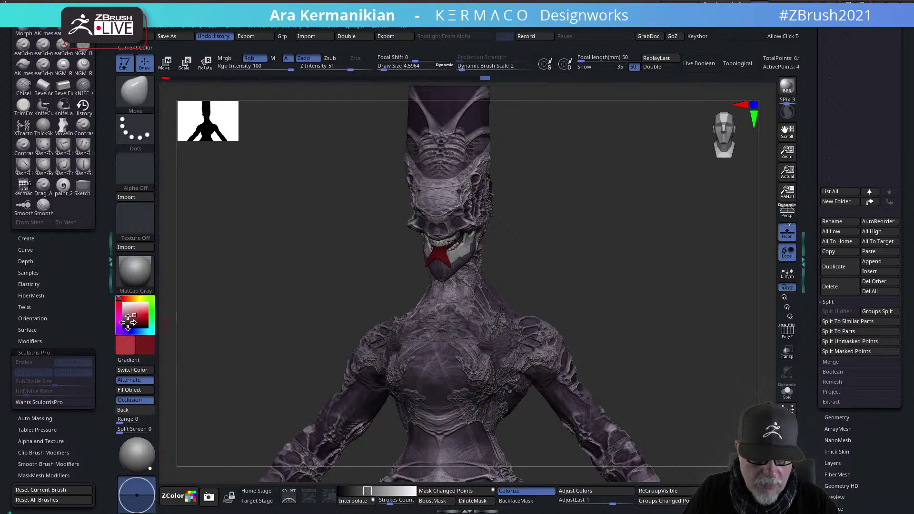
click(135, 370)
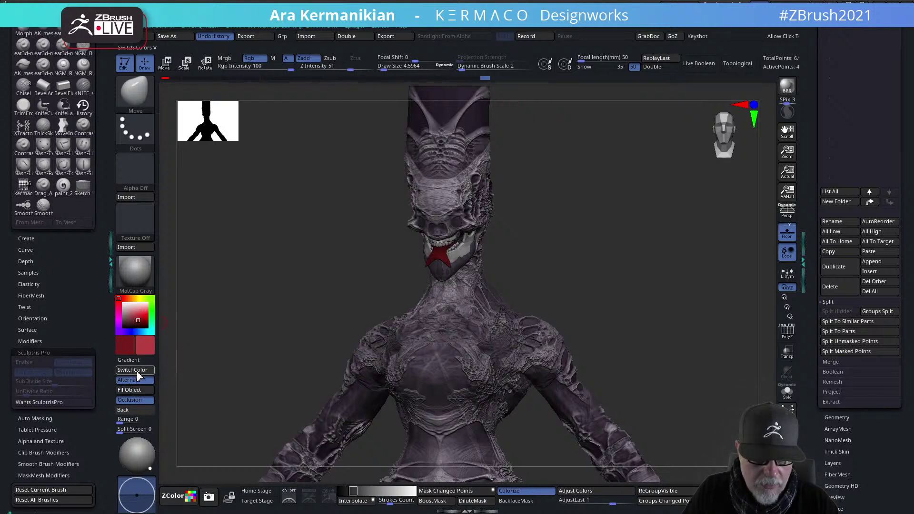
drag(139, 320, 129, 320)
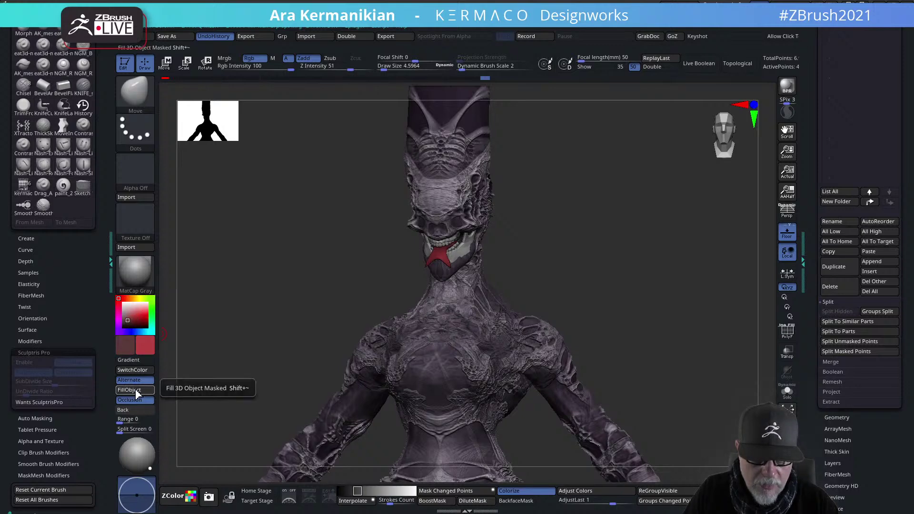
drag(221, 316, 129, 361)
click(133, 370)
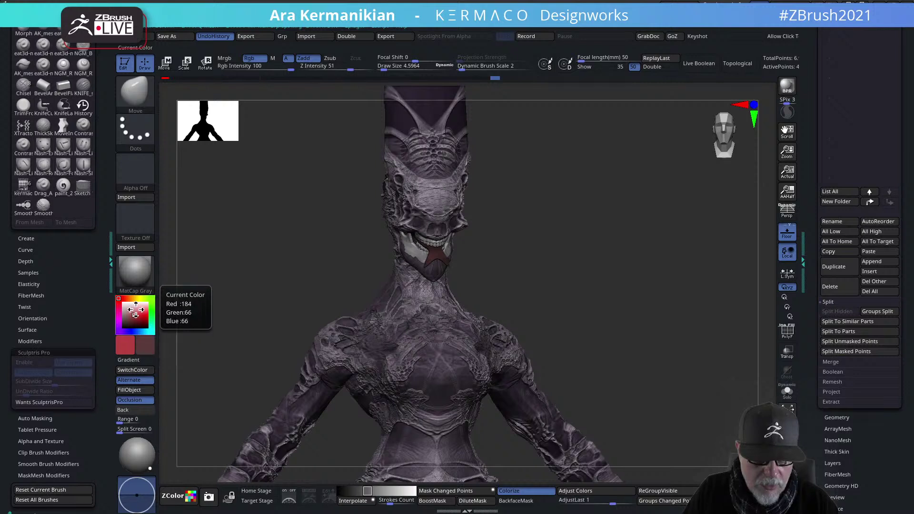
Reset the palette to black as the main colour and white as the secondary colour
drag(133, 309, 122, 300)
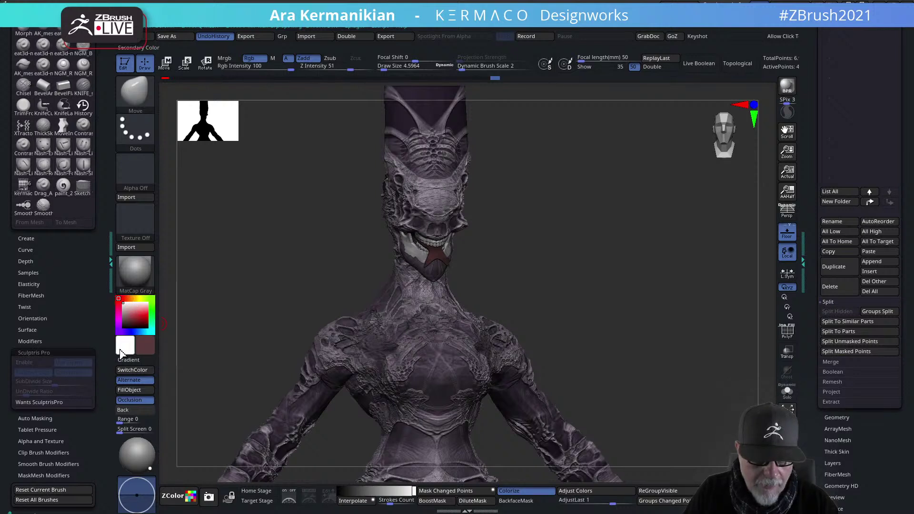
mouse_move(131, 319)
drag(111, 379, 73, 416)
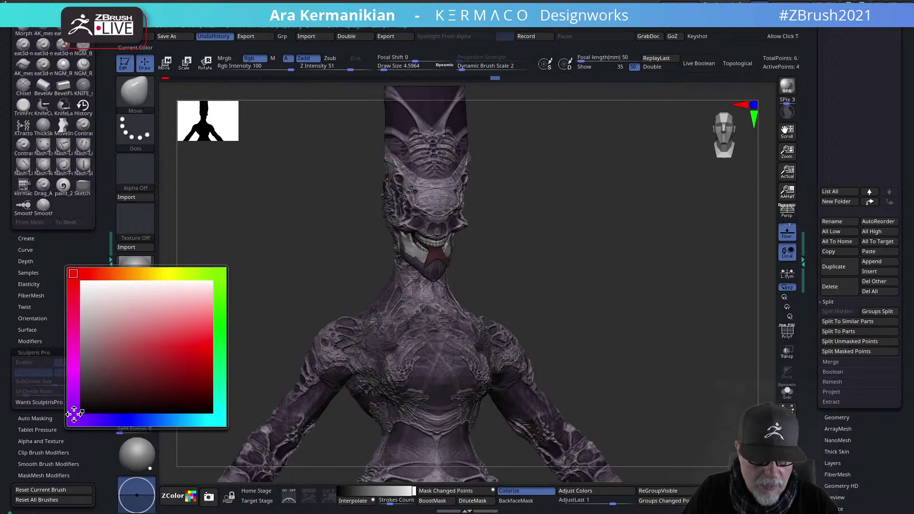
click(135, 370)
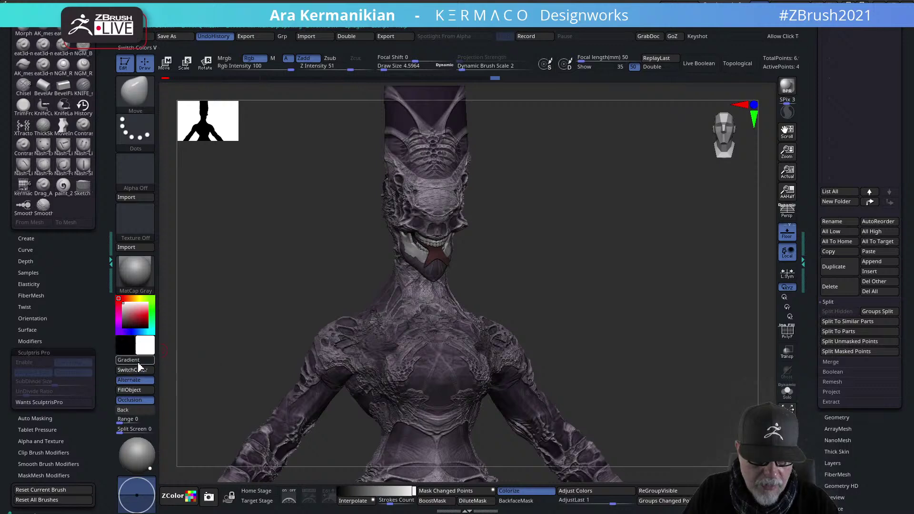
Select the body subtool and reshape the brow and head profile with the Move brush at draw size 18.76
mouse_move(592, 270)
mouse_down()
mouse_move(473, 238)
mouse_move(564, 216)
mouse_move(453, 203)
mouse_up()
alt+click(453, 202)
mouse_move(650, 251)
mouse_down()
mouse_move(628, 247)
mouse_move(656, 272)
mouse_up()
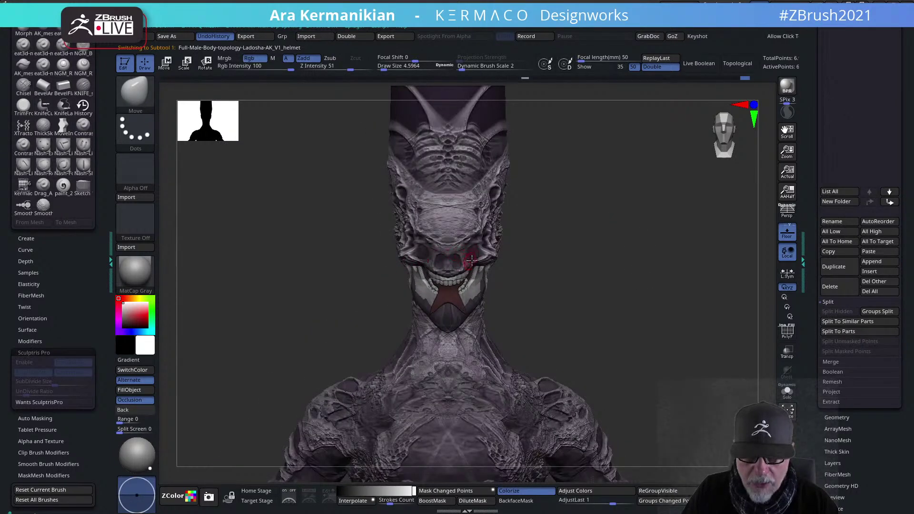
mouse_move(607, 289)
alt+mouse_down()
mouse_move(570, 262)
mouse_move(604, 200)
mouse_move(596, 212)
mouse_move(641, 281)
mouse_move(624, 266)
alt+mouse_up()
drag(634, 248, 562, 237)
key(s)
click(454, 220)
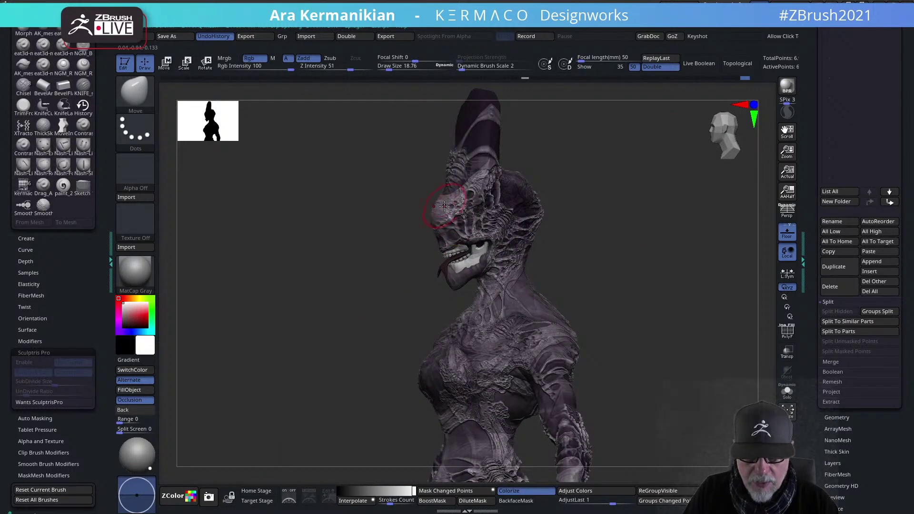
drag(635, 239, 510, 220)
drag(572, 255, 460, 212)
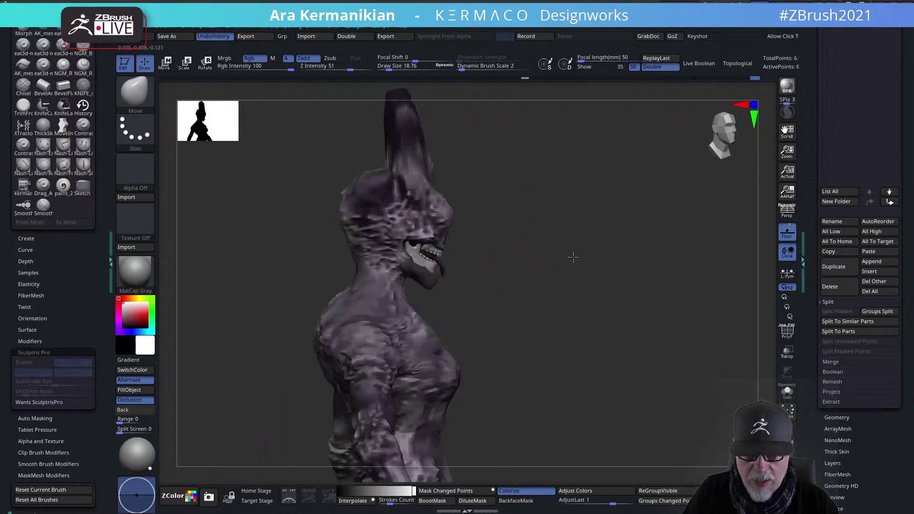
drag(533, 235, 471, 183)
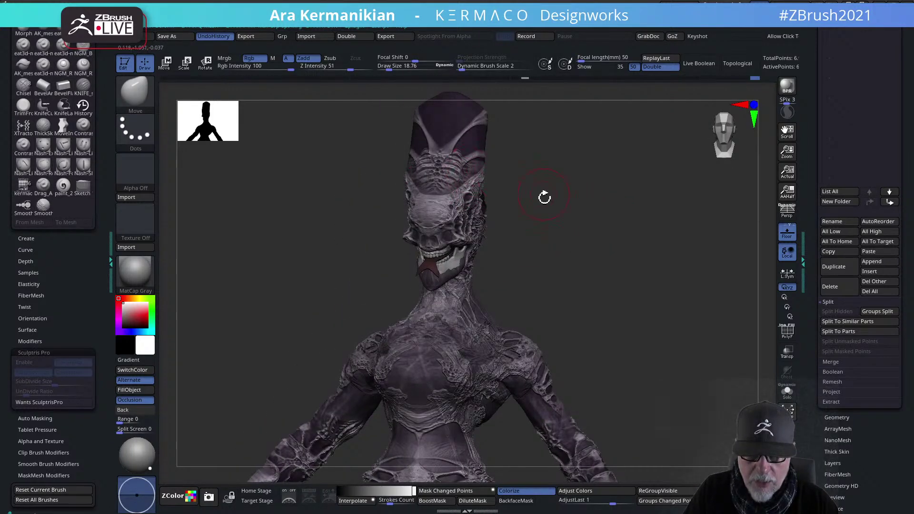
drag(539, 189, 541, 210)
mouse_move(609, 229)
mouse_down()
mouse_move(582, 239)
mouse_move(631, 249)
mouse_move(633, 238)
mouse_move(595, 262)
mouse_up()
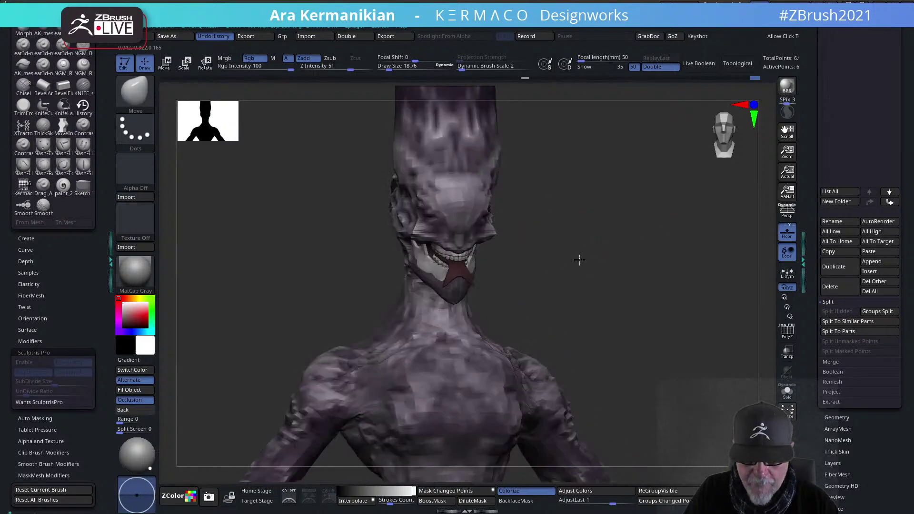
Select the tongue subtool and adjust the tongue's shape and curve with the Move brush from the front and side
alt+click(443, 283)
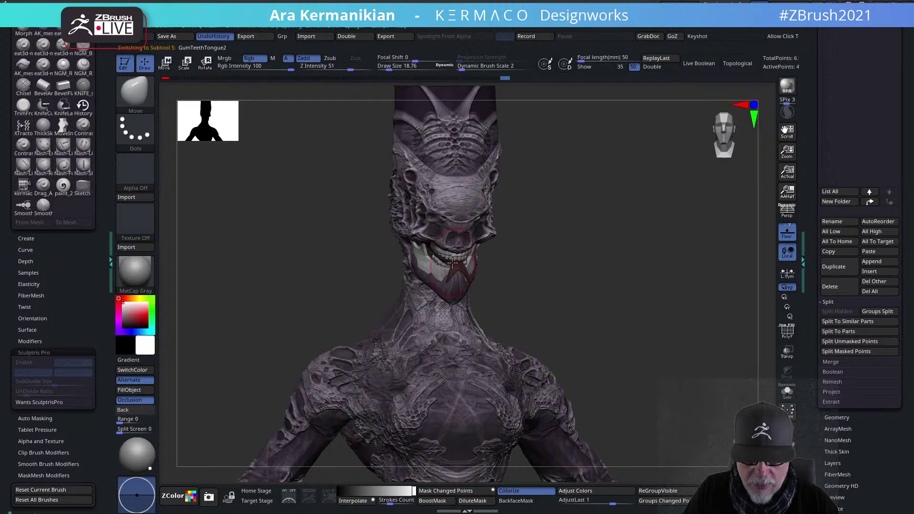
drag(573, 278, 469, 264)
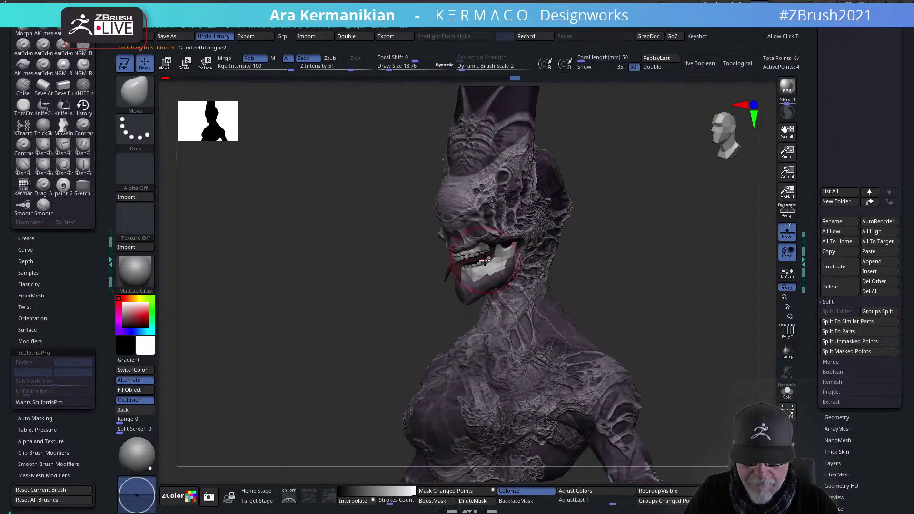
mouse_move(638, 267)
mouse_down()
mouse_move(653, 282)
mouse_move(617, 250)
mouse_move(623, 262)
mouse_move(641, 244)
mouse_move(620, 217)
mouse_up()
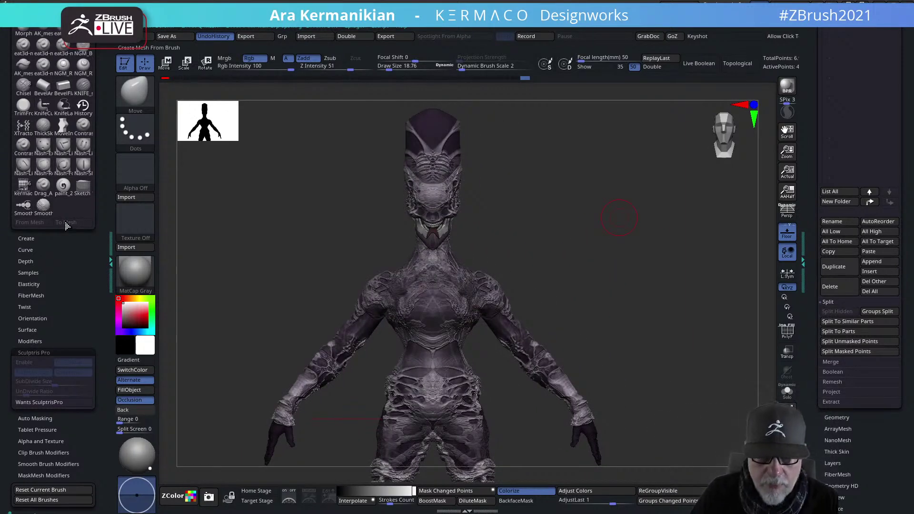
mouse_move(590, 266)
mouse_down()
mouse_move(624, 249)
mouse_move(602, 342)
mouse_up()
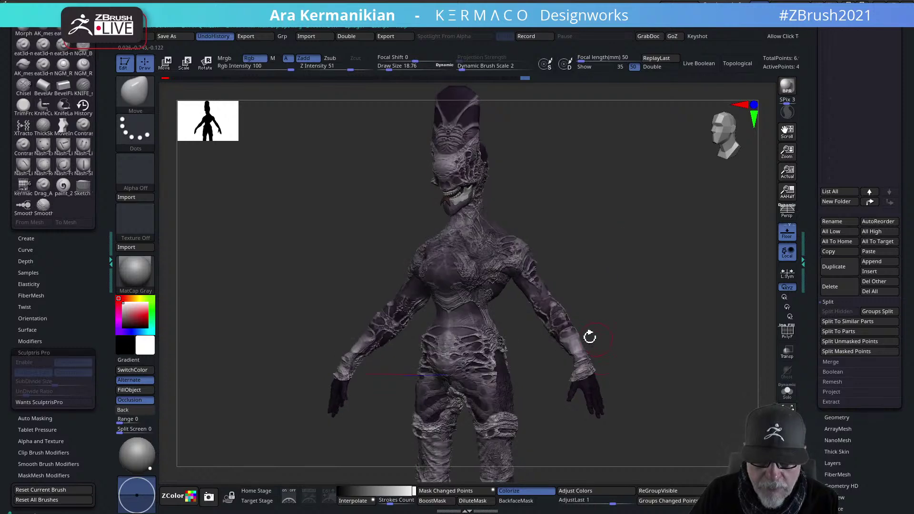
shift+drag(543, 358, 501, 358)
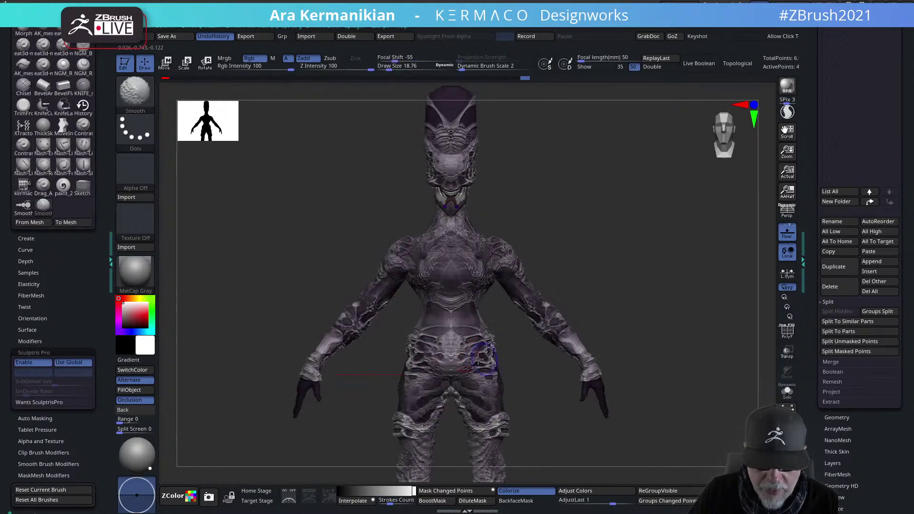
Select the body subtool and refine the waist and hip silhouette with the Move brush
alt+click(425, 340)
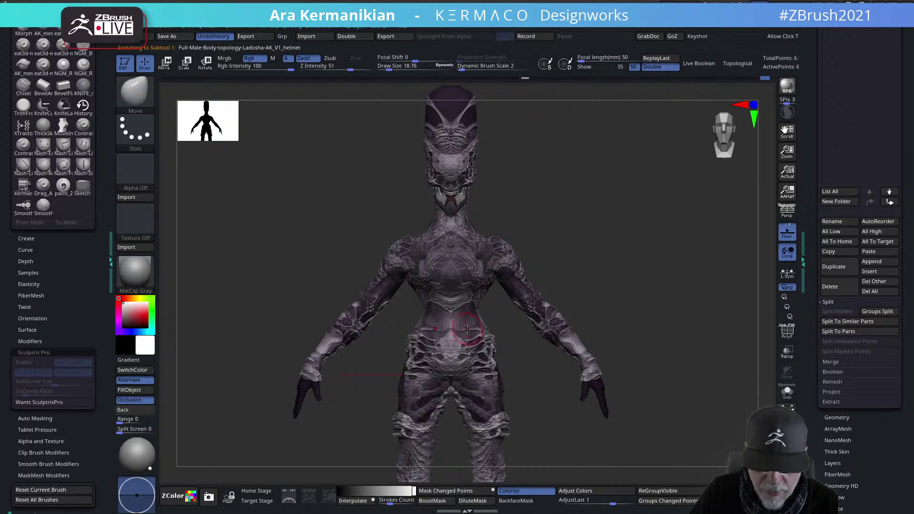
drag(517, 335, 469, 328)
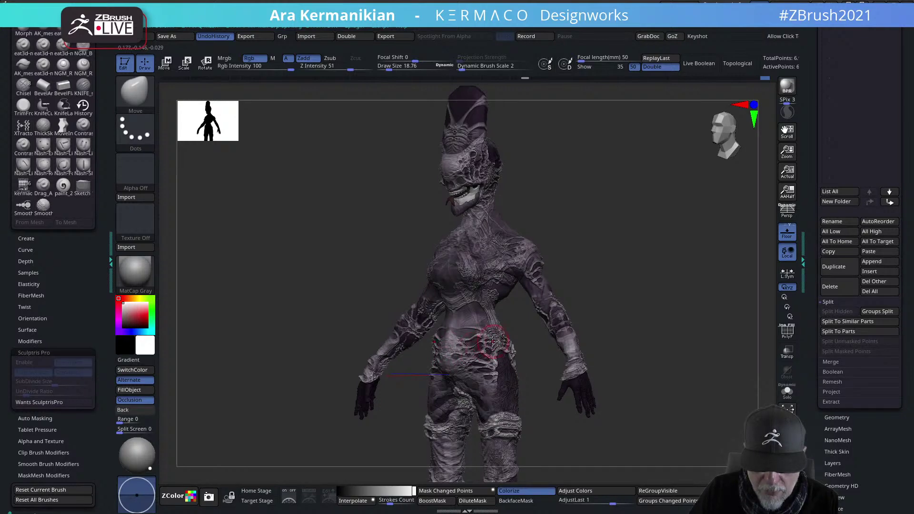
mouse_move(546, 331)
right_down()
mouse_move(633, 318)
mouse_move(637, 304)
mouse_move(592, 298)
mouse_move(660, 310)
mouse_move(660, 323)
right_up()
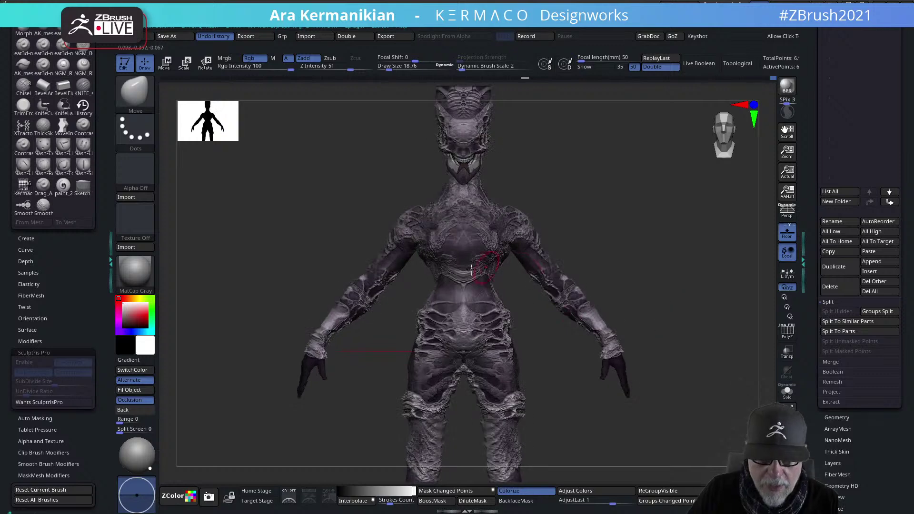
Turn off the body subtool's polypaint display to show the sculpt in plain grey
key(shift)
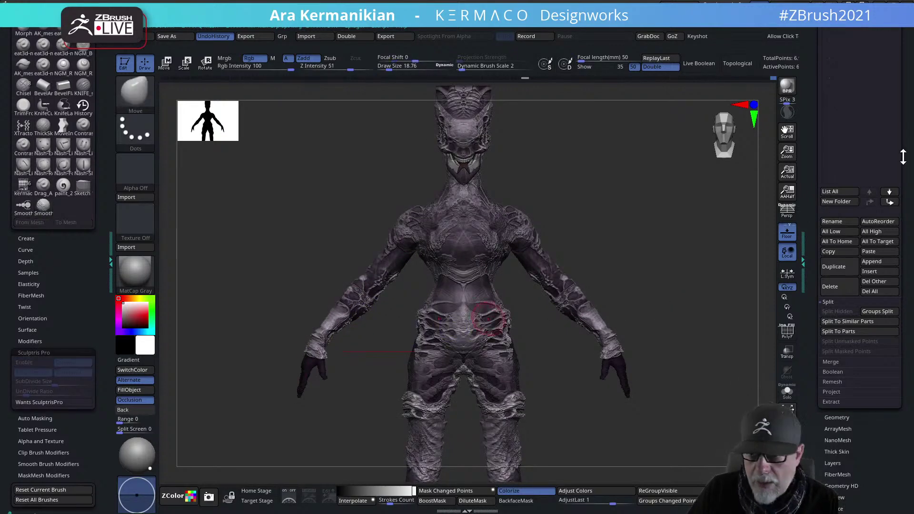
drag(815, 131, 779, 245)
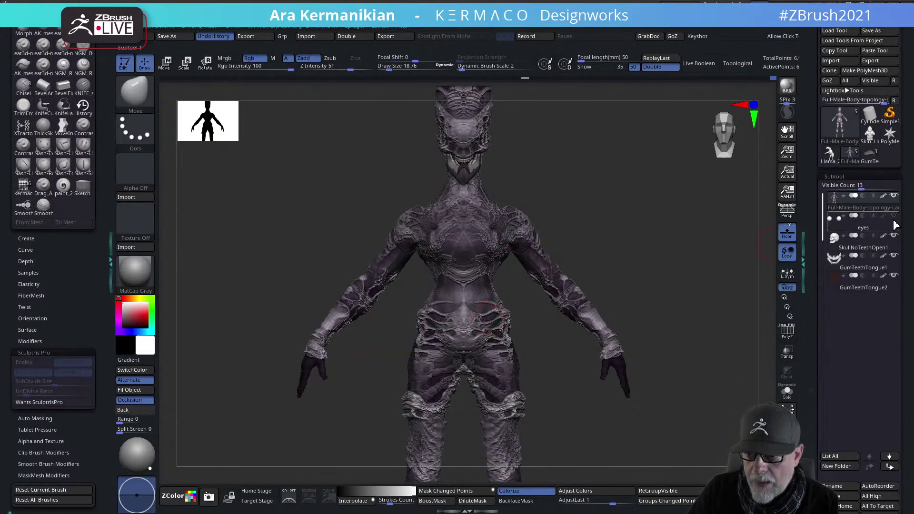
click(883, 196)
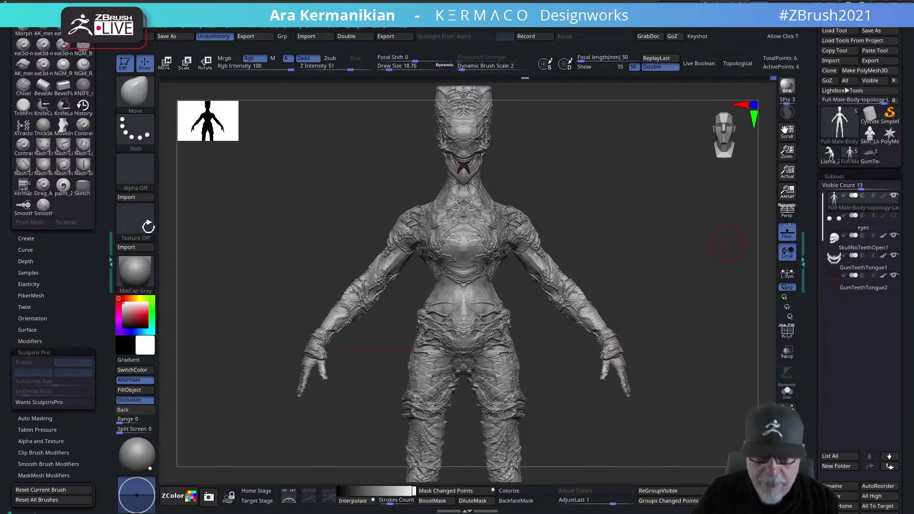
Switch to the DamStandard brush at draw size about 3.84 and carve symmetrical creases into the upper chest
right_click(475, 238)
click(544, 237)
alt+drag(682, 229, 571, 266)
key(s)
drag(499, 234, 476, 237)
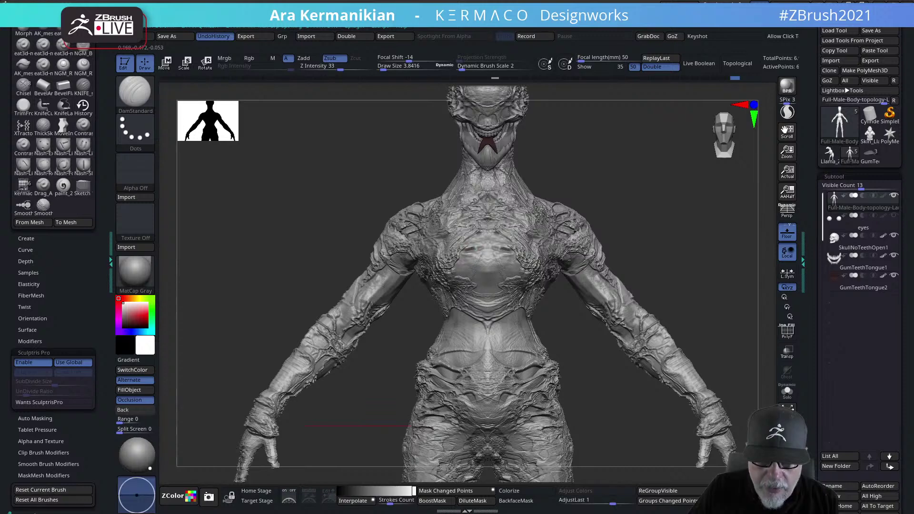
alt+drag(677, 246, 529, 239)
alt+drag(625, 236, 497, 257)
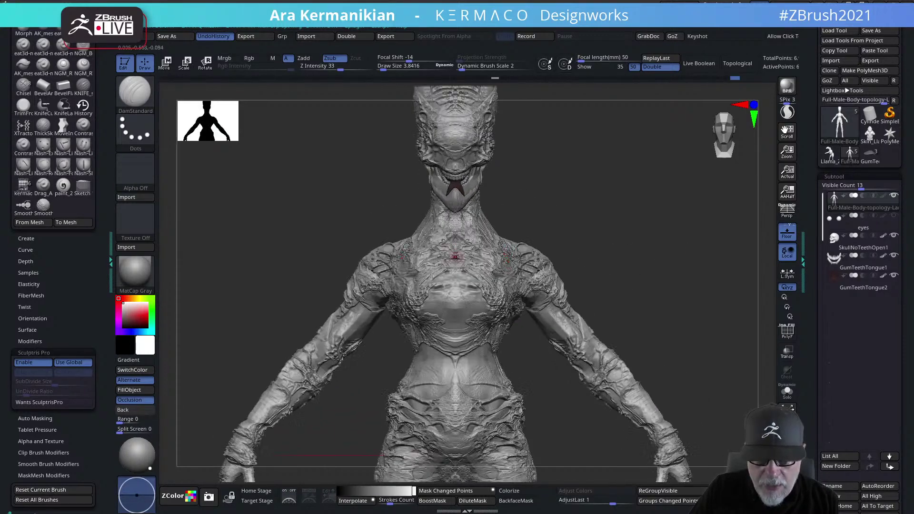
Focus on the side of the neck and set the DamStandard draw size to 5.44
key(shift)
key(s)
click(492, 239)
mouse_move(576, 217)
alt+mouse_down()
mouse_move(597, 279)
mouse_move(453, 268)
alt+mouse_up()
key(d)
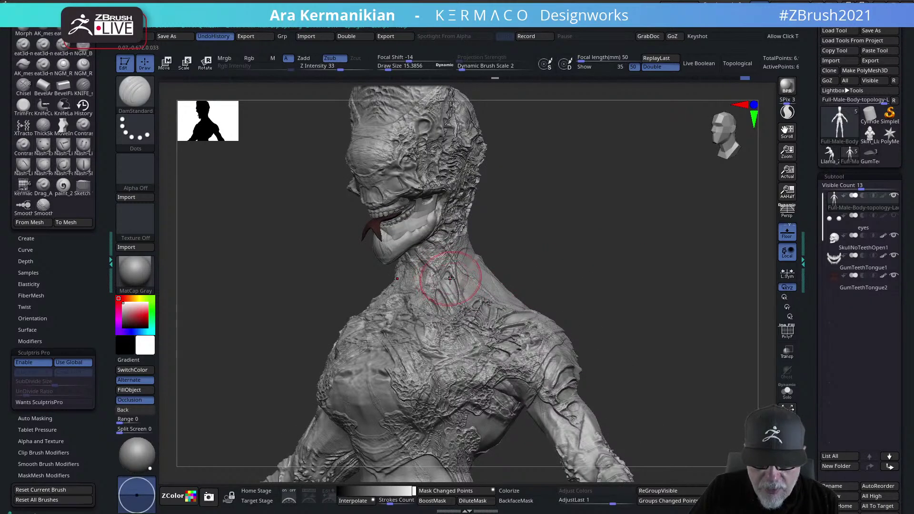
key(s)
drag(447, 283, 448, 280)
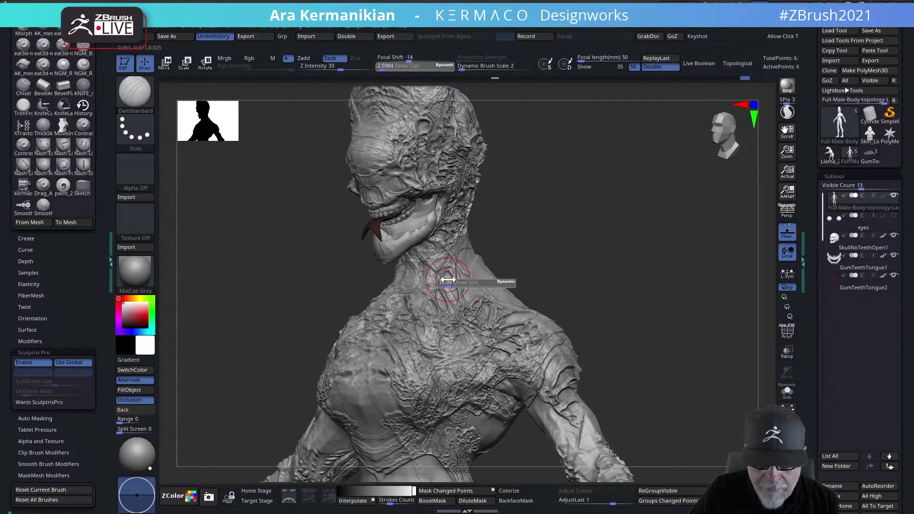
Carve symmetrical creases along the side of the neck and the collarbone area with DamStandard at draw size 5.44
key(ctrl+1)
drag(513, 134, 499, 134)
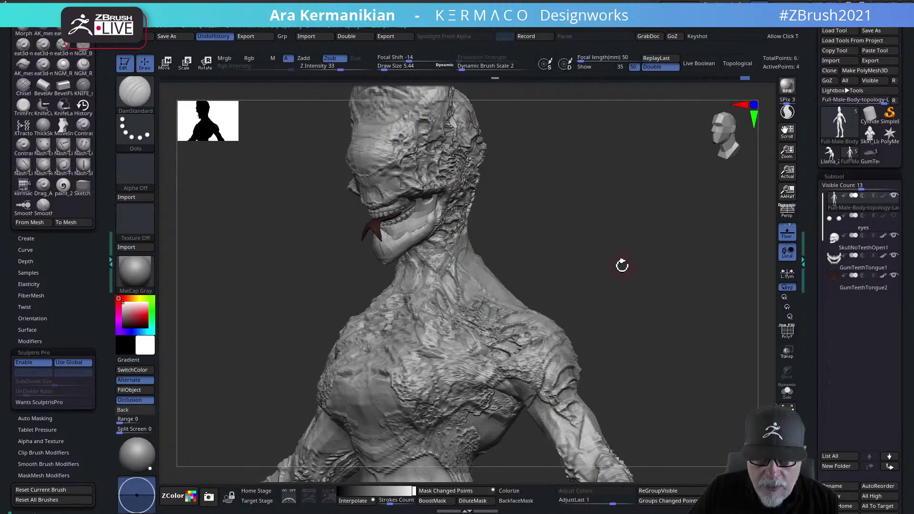
key(ctrl+1)
drag(557, 134, 562, 135)
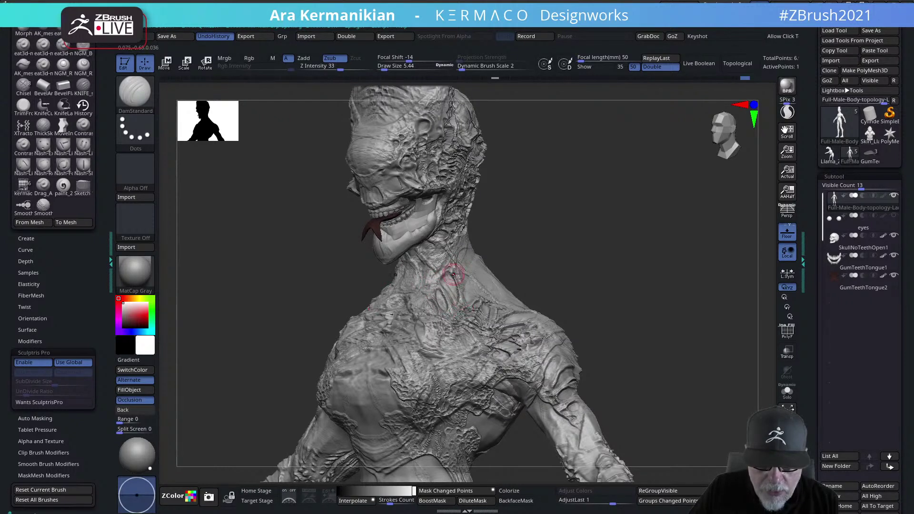
key(shift)
Extend the DamStandard creases below the jaw and the base of the skull, down the side of the neck
mouse_move(518, 262)
mouse_down()
mouse_move(495, 260)
mouse_move(541, 275)
mouse_move(489, 225)
mouse_up()
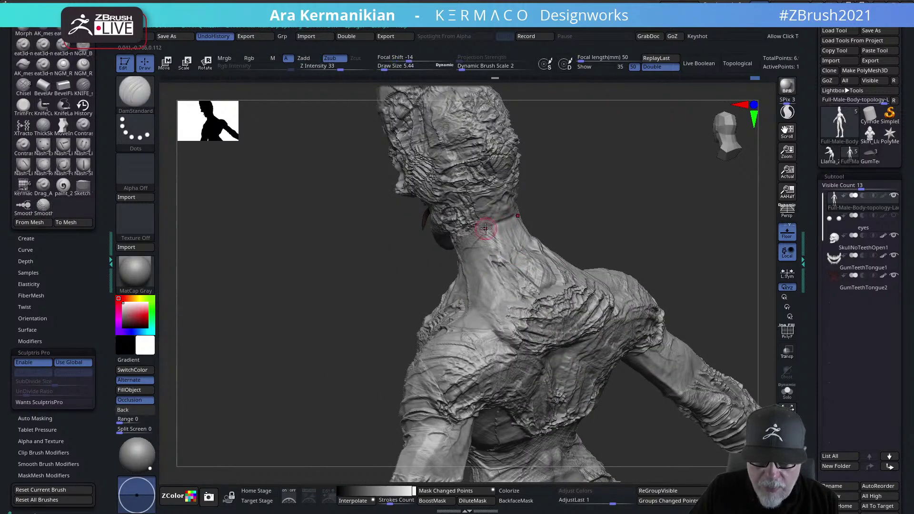
drag(553, 242, 608, 228)
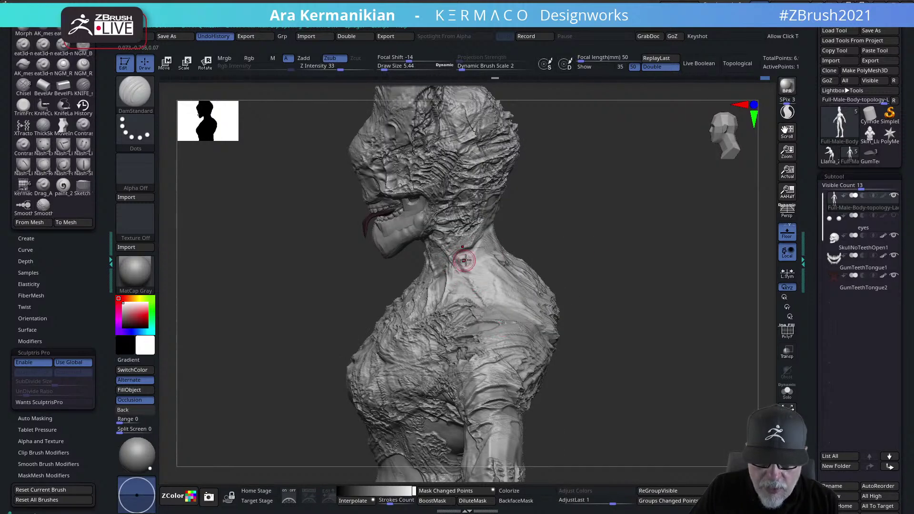
mouse_move(565, 262)
mouse_down()
mouse_move(582, 245)
mouse_move(588, 255)
mouse_move(581, 252)
mouse_up()
drag(671, 207, 709, 263)
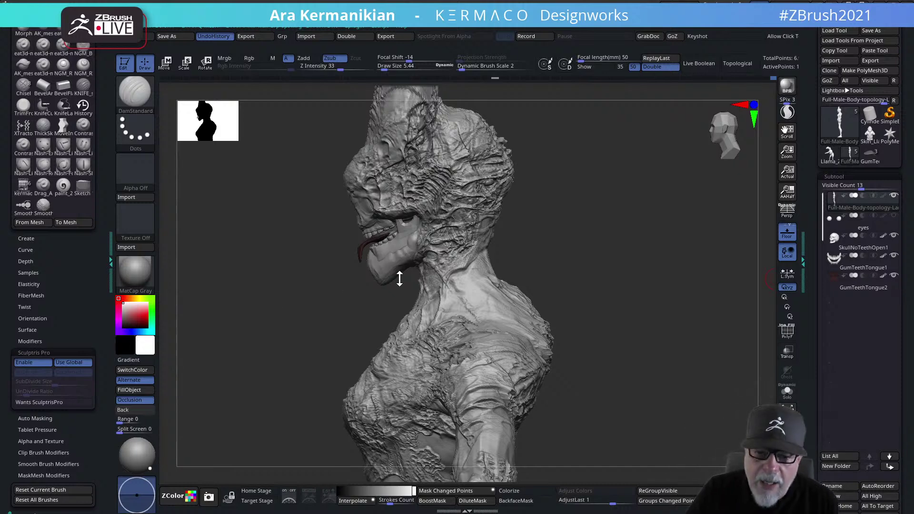
Carve symmetrical folds across the back of the neck, just under the base of the skull
drag(647, 251, 612, 245)
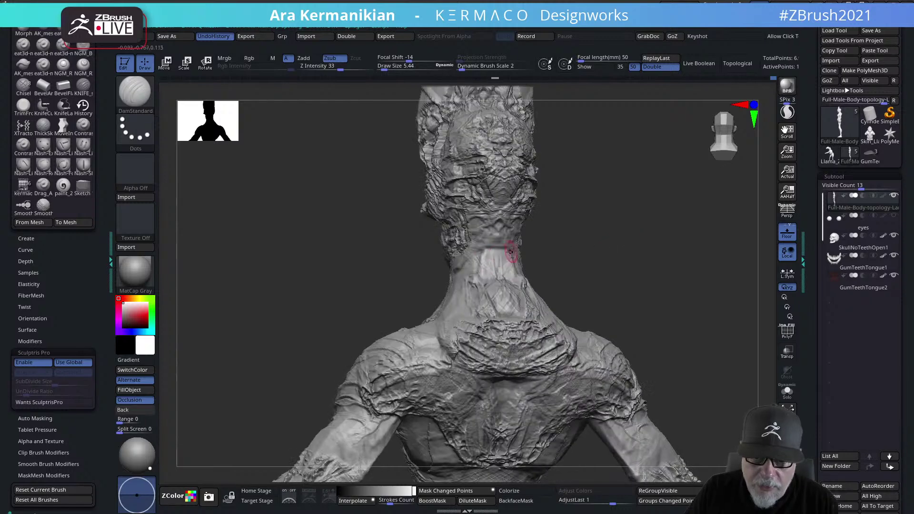
mouse_move(487, 248)
mouse_down()
mouse_move(474, 290)
mouse_move(494, 259)
mouse_up()
mouse_move(653, 272)
mouse_down()
mouse_move(494, 257)
mouse_move(511, 283)
mouse_move(535, 268)
mouse_move(549, 277)
mouse_up()
shift+drag(690, 289, 722, 287)
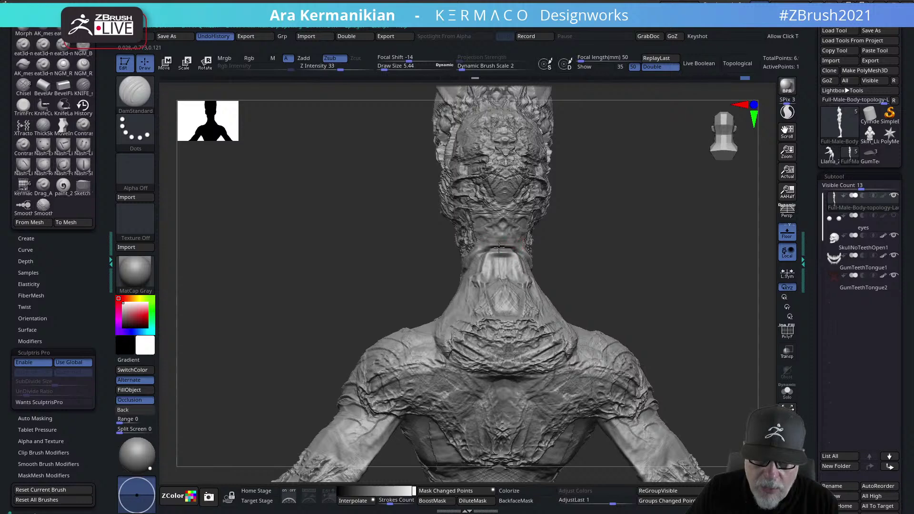
drag(608, 268, 505, 243)
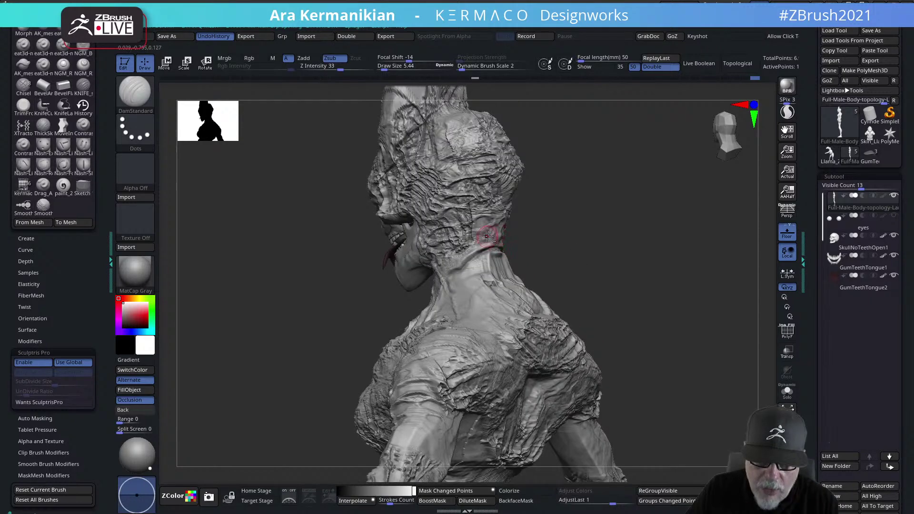
Wrap the neck creases around from behind the jaw to the nape with DamStandard
drag(575, 251, 437, 260)
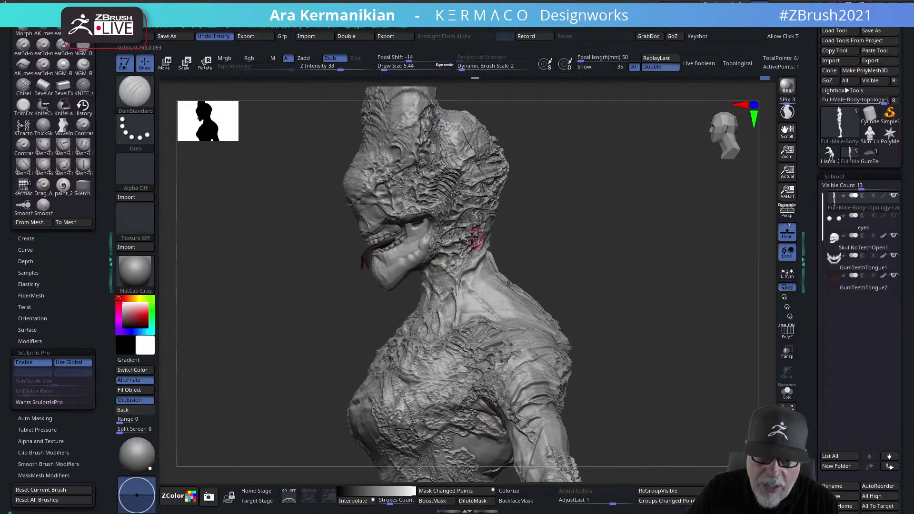
drag(562, 235, 483, 225)
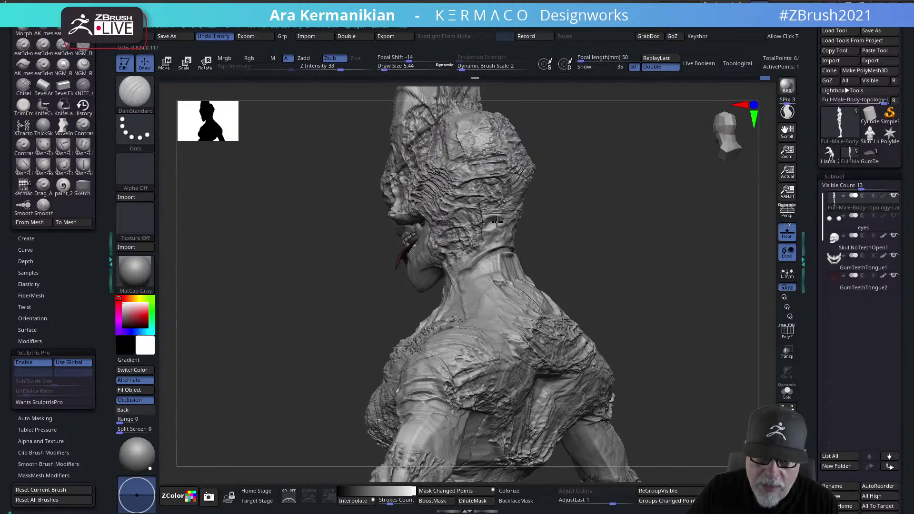
drag(606, 226, 564, 227)
mouse_move(503, 216)
mouse_down()
mouse_move(552, 222)
mouse_move(528, 233)
mouse_move(545, 241)
mouse_move(536, 238)
mouse_up()
drag(673, 253, 505, 213)
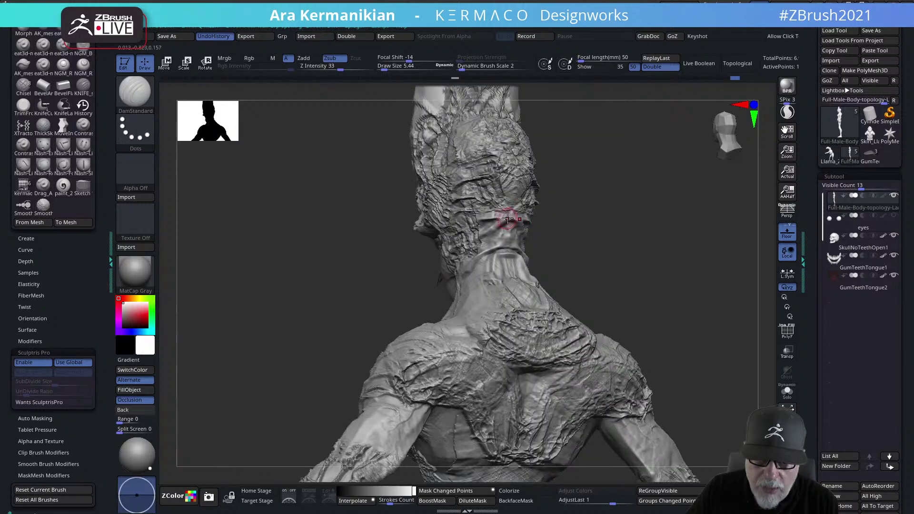
Smooth the detail at the back of the elongated head and refine the folds around the nape
mouse_move(551, 157)
mouse_down()
mouse_move(617, 194)
mouse_move(589, 308)
mouse_up()
drag(629, 281, 591, 266)
mouse_move(498, 190)
shift+mouse_down()
mouse_move(477, 201)
mouse_move(521, 207)
shift+mouse_up()
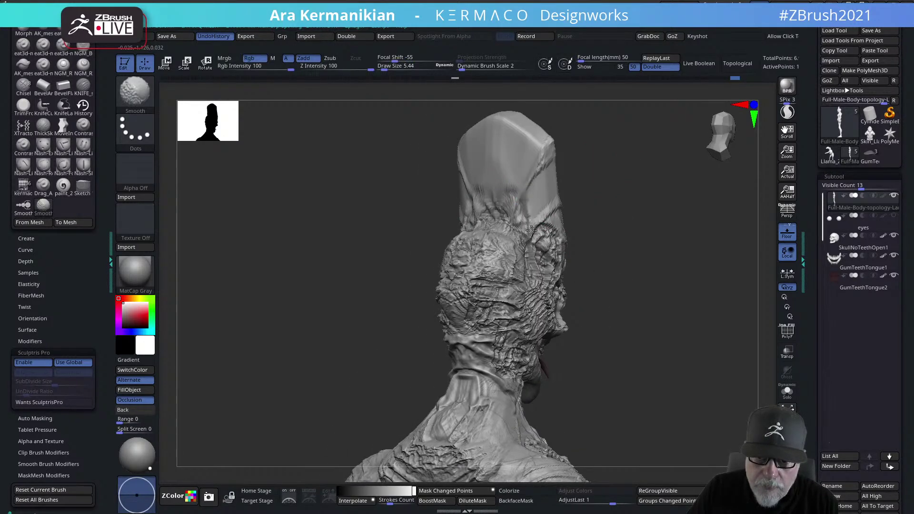
mouse_move(513, 300)
mouse_down()
mouse_move(605, 327)
mouse_move(513, 285)
mouse_up()
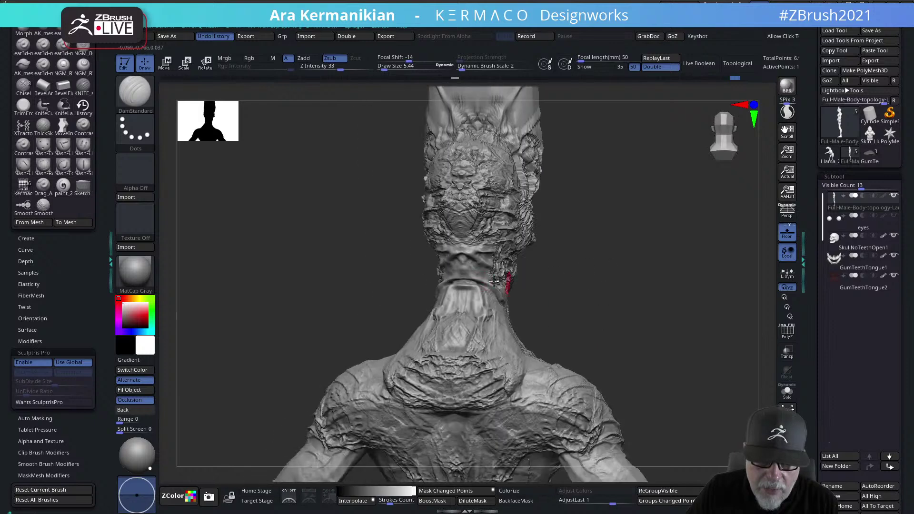
Reduce the DamStandard draw size to 1.3996 for fine creases on the front of the chest
drag(578, 306, 490, 306)
drag(611, 308, 576, 248)
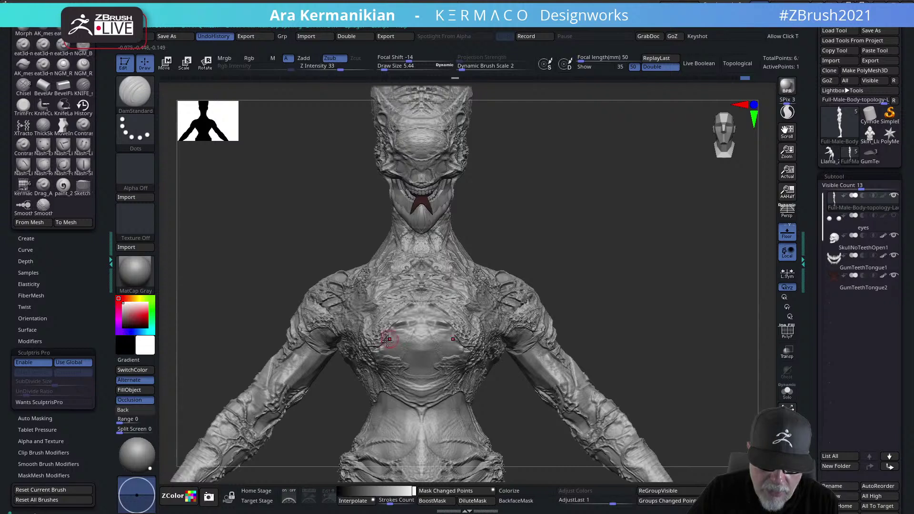
key(s)
drag(412, 367, 408, 368)
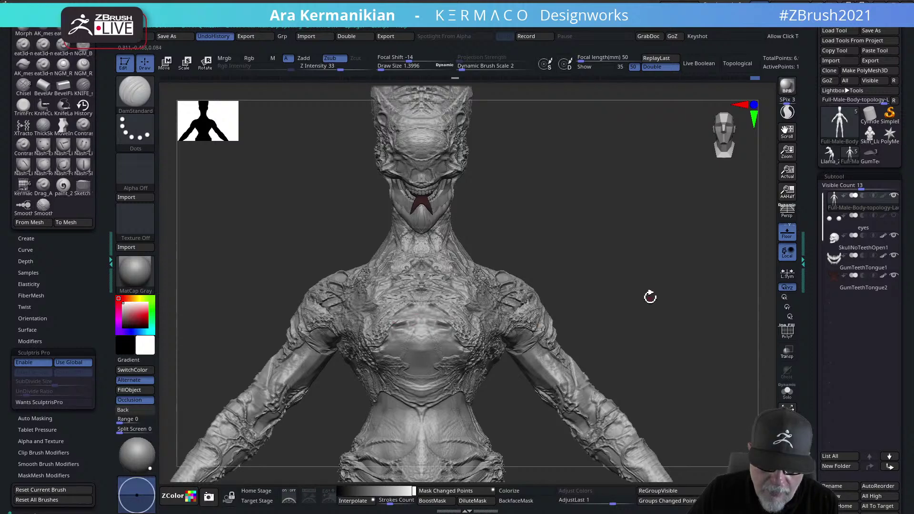
drag(649, 296, 673, 297)
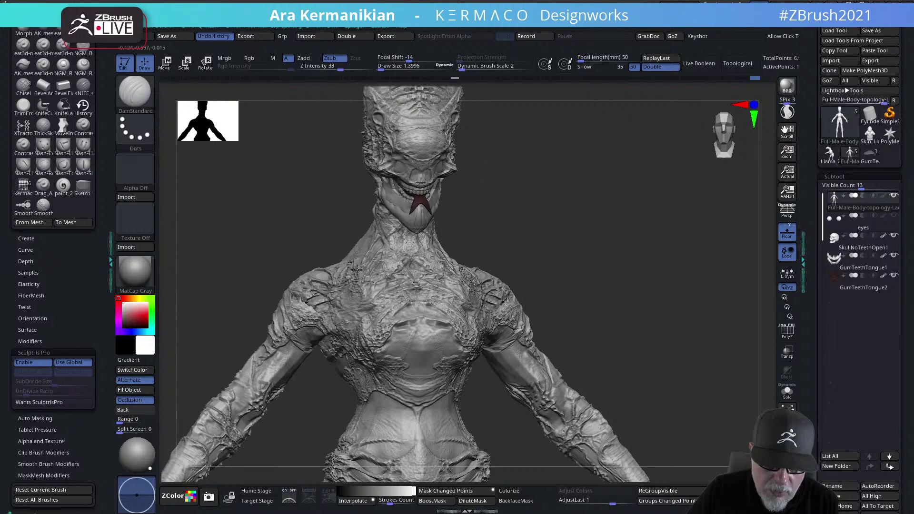
Adjust the brush size, then carve and soften creases between the neck base and the front of the shoulder
key(shift)
key(s)
drag(376, 267, 373, 266)
key(shift)
shift+drag(331, 291, 325, 277)
Frame the body from behind and set the DamStandard draw size to 13.8316 over the upper back
key(f)
mouse_move(592, 279)
mouse_down()
mouse_move(599, 283)
mouse_move(514, 273)
mouse_move(531, 259)
mouse_move(574, 278)
mouse_move(409, 285)
mouse_move(398, 267)
mouse_up()
key(s)
mouse_move(536, 268)
alt+mouse_down()
mouse_move(574, 274)
mouse_move(569, 296)
alt+mouse_up()
key(s)
drag(430, 287, 426, 288)
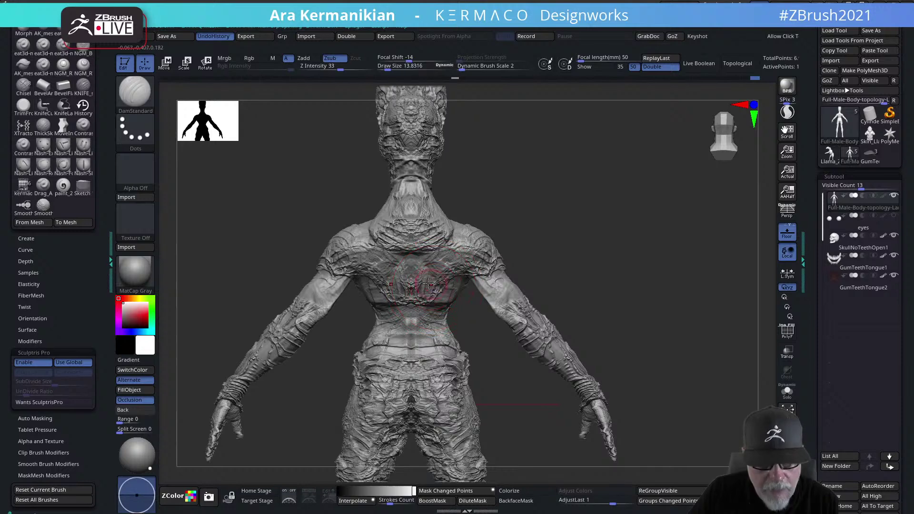
Switch the active colour to light grey and set the draw size to 2.11 for creasing the front neck base
mouse_move(608, 276)
mouse_down()
mouse_move(619, 253)
mouse_move(586, 253)
mouse_move(662, 254)
mouse_move(627, 320)
mouse_move(613, 303)
mouse_move(624, 299)
mouse_up()
alt+drag(631, 264, 627, 312)
alt+drag(580, 334, 620, 321)
key(s)
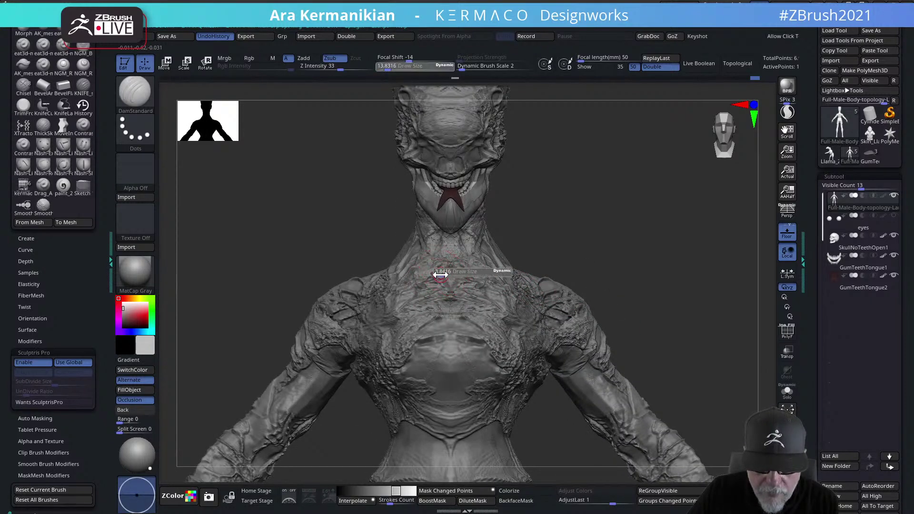
drag(445, 274, 441, 275)
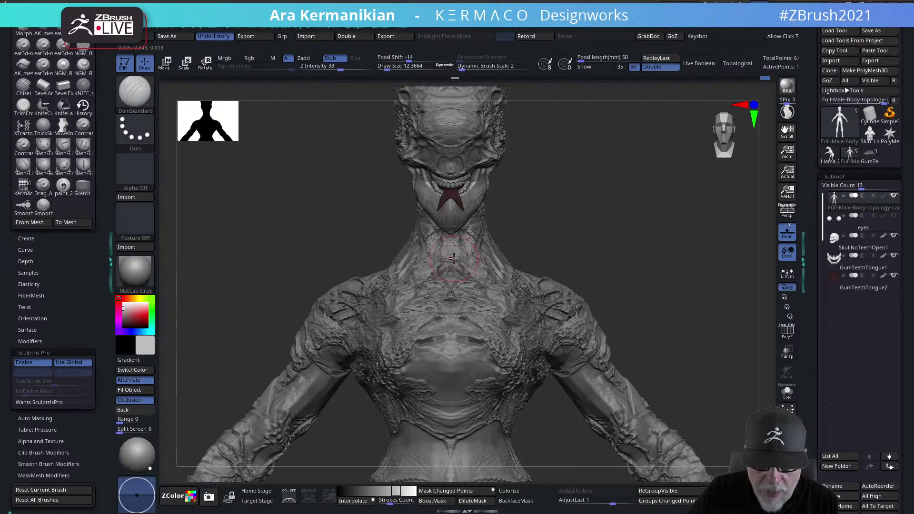
key(s)
drag(476, 259, 443, 272)
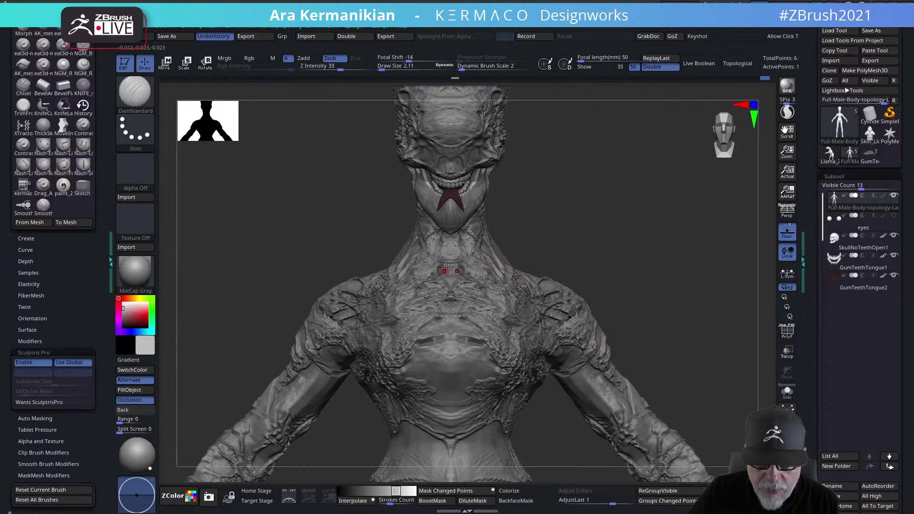
Set the DamStandard draw size to 15.3856 and carve broad creases across the trapezius and top of the shoulders
mouse_move(603, 259)
mouse_down()
mouse_move(534, 267)
mouse_move(528, 279)
mouse_up()
key(s)
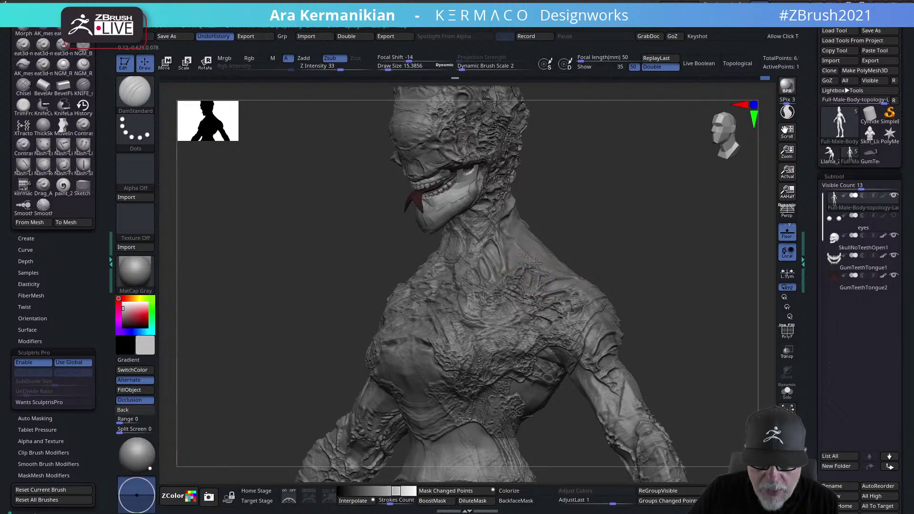
drag(604, 263, 561, 255)
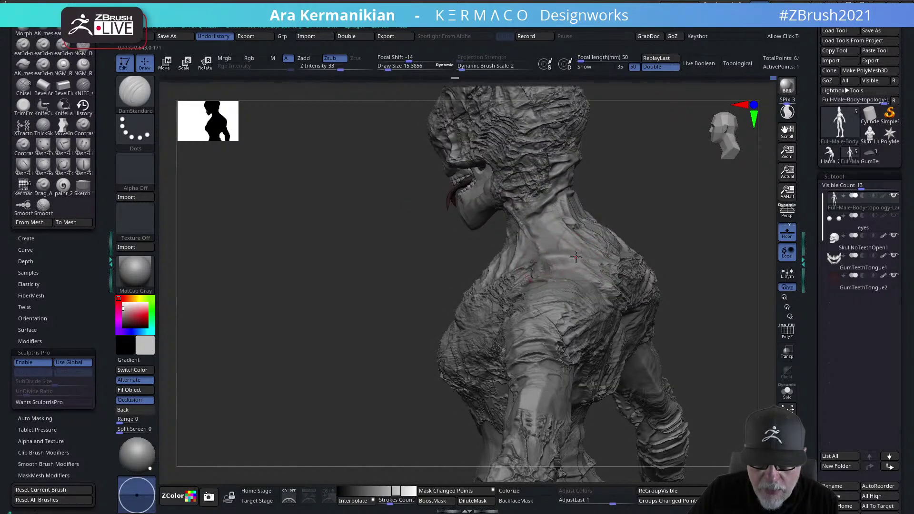
drag(705, 265, 744, 263)
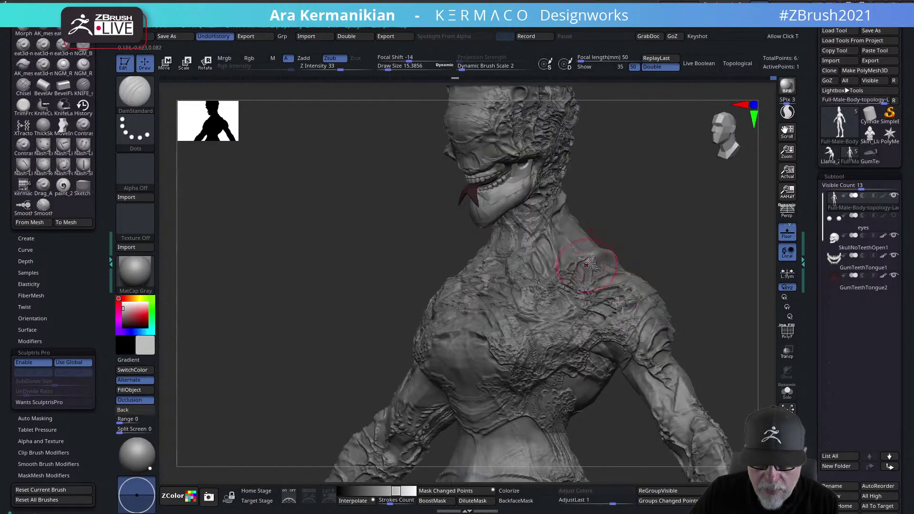
mouse_move(667, 270)
mouse_down()
mouse_move(632, 254)
mouse_move(655, 257)
mouse_move(667, 273)
mouse_move(600, 276)
mouse_move(604, 270)
mouse_up()
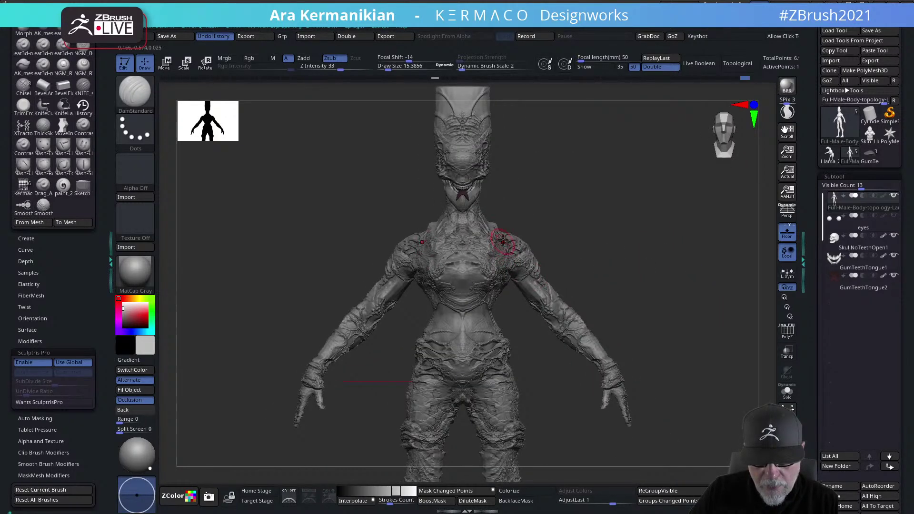
Carve large symmetrical creases down the chest and below the breasts with DamStandard, working from front and three-quarter views
drag(625, 238, 588, 231)
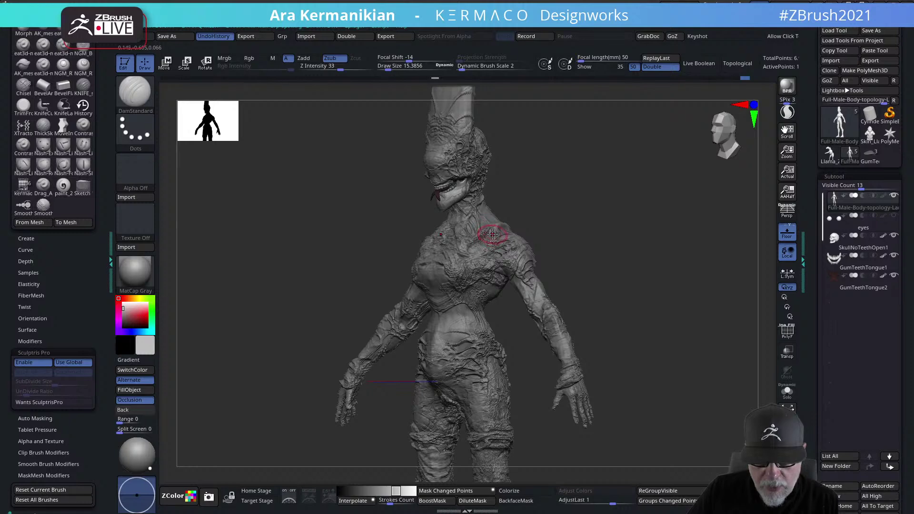
drag(603, 269, 464, 276)
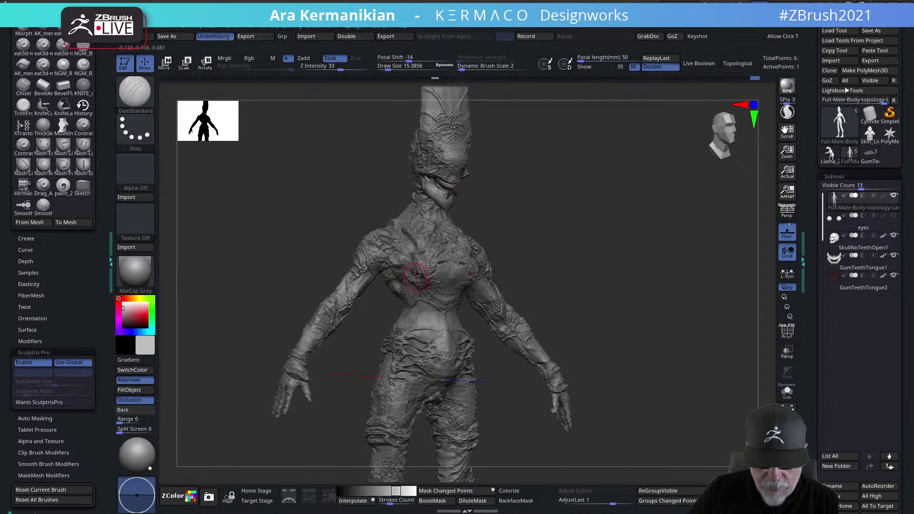
shift+drag(636, 280, 644, 281)
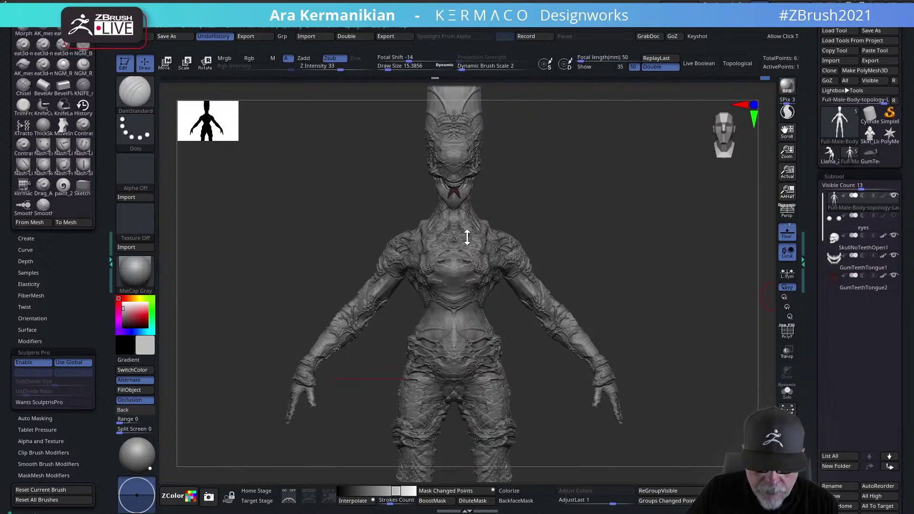
drag(461, 250, 466, 242)
drag(658, 224, 584, 235)
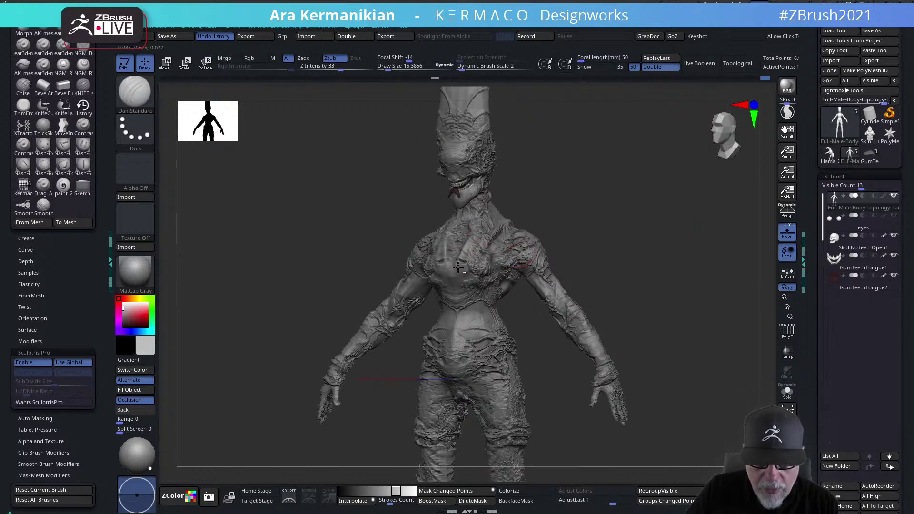
drag(657, 243, 571, 257)
mouse_move(462, 281)
mouse_down()
mouse_move(456, 298)
mouse_move(482, 322)
mouse_move(473, 312)
mouse_move(479, 331)
mouse_up()
drag(633, 291, 624, 292)
mouse_move(556, 269)
mouse_down()
mouse_move(606, 286)
mouse_move(567, 278)
mouse_up()
drag(659, 281, 619, 278)
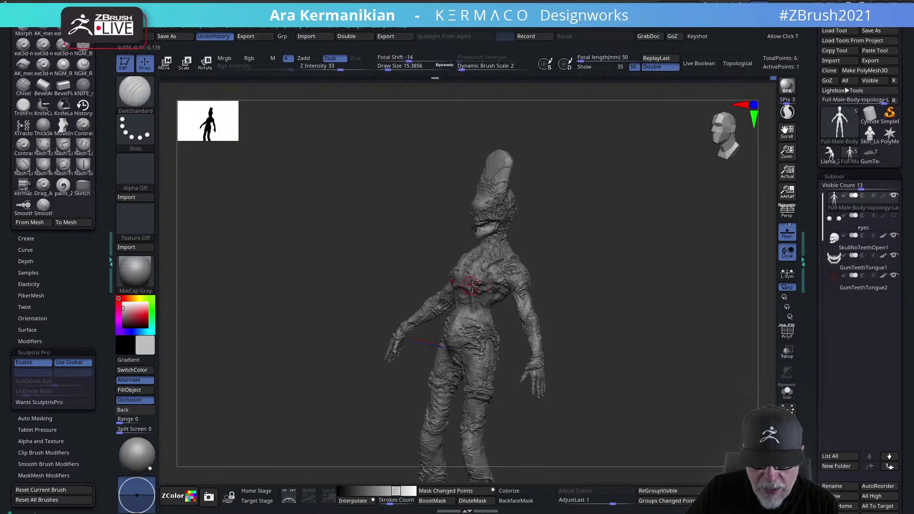
Deepen the creases around the shoulder blades and the backs of the shoulders
drag(638, 253, 550, 262)
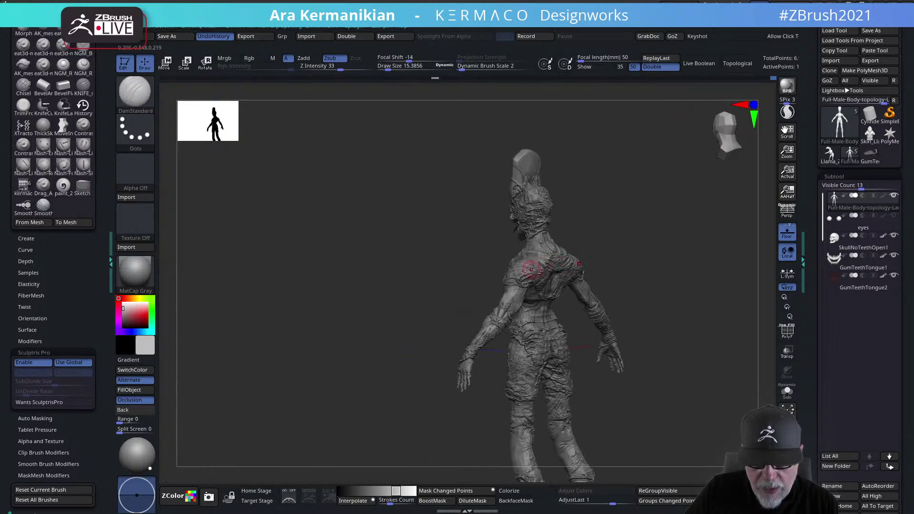
mouse_move(659, 259)
mouse_down()
mouse_move(643, 261)
mouse_move(677, 230)
mouse_up()
mouse_move(661, 274)
alt+mouse_down()
mouse_move(619, 251)
mouse_move(543, 263)
mouse_move(471, 259)
alt+mouse_up()
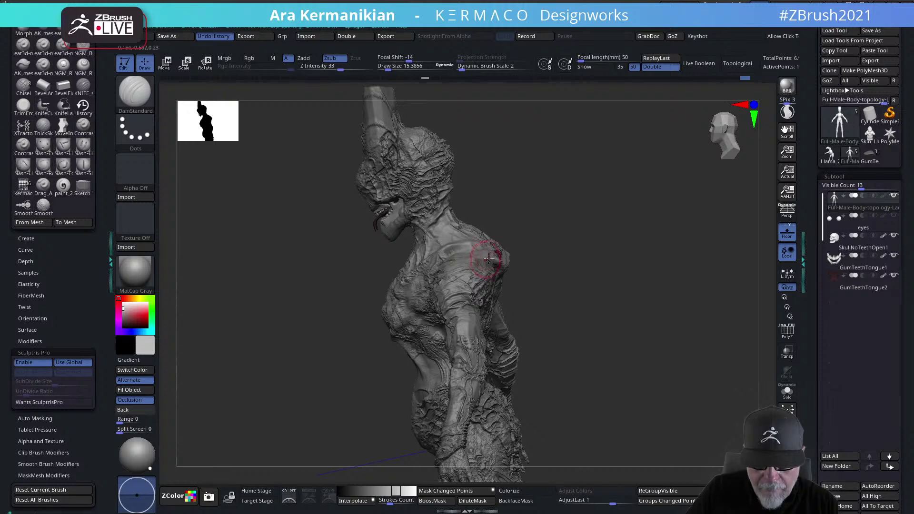
drag(588, 273, 482, 256)
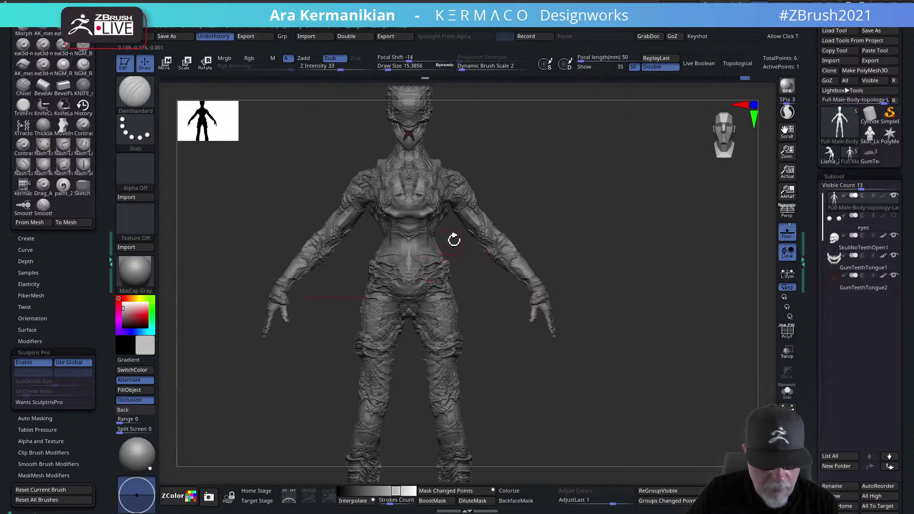
Switch to the Move brush at draw size 43.66839 and pull in the waist and outer hips symmetrically
key(b)
key(m)
key(v)
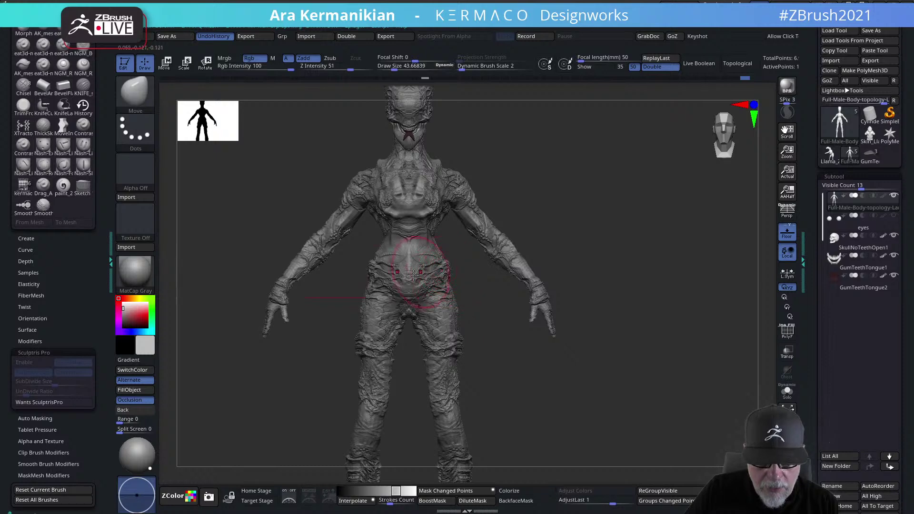
drag(379, 272, 381, 269)
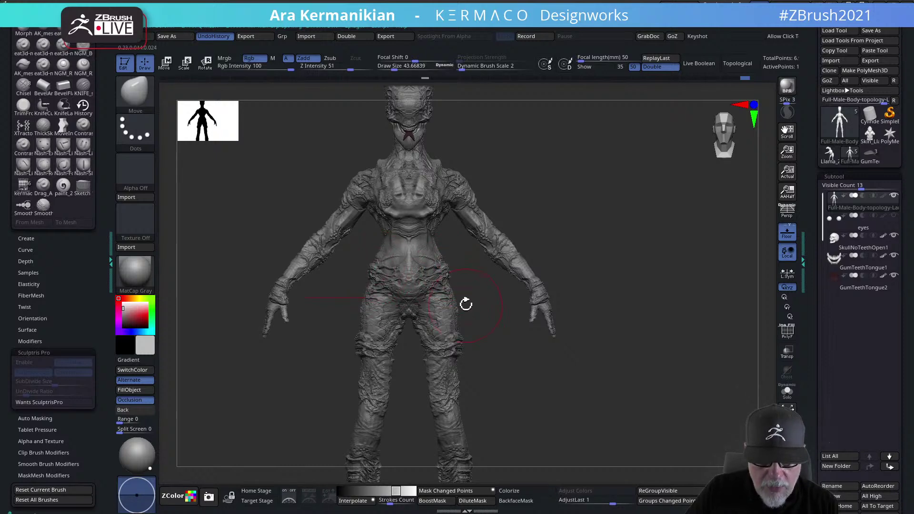
drag(454, 307, 423, 335)
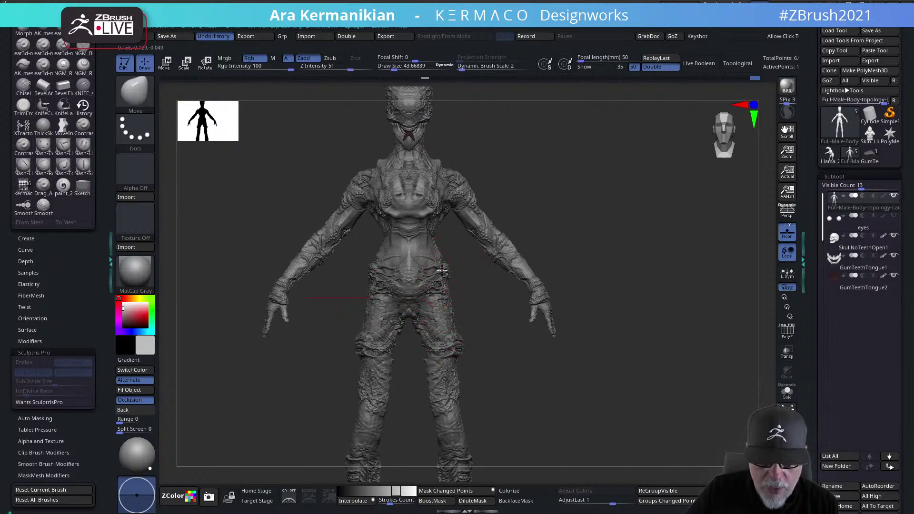
Set the Move brush draw size to 22.48959 and adjust the cheeks beside the mouth symmetrically
alt+drag(686, 238, 645, 219)
alt+drag(623, 189, 480, 249)
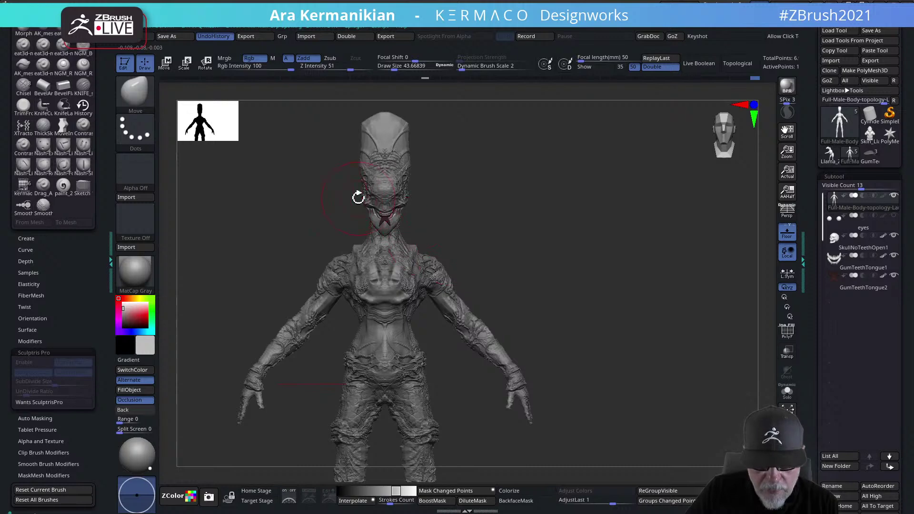
drag(465, 203, 390, 194)
key(s)
mouse_move(504, 217)
shift+mouse_down()
mouse_move(533, 220)
mouse_move(492, 250)
shift+mouse_up()
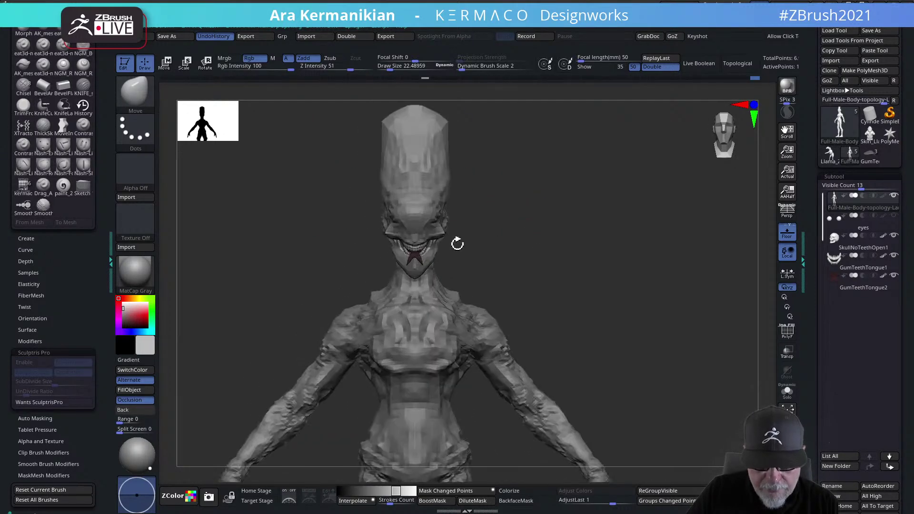
drag(428, 230, 434, 226)
Reshape the jaw, sides of the head and upper skull with the Move brush from three-quarter, side and front views
drag(524, 251, 430, 238)
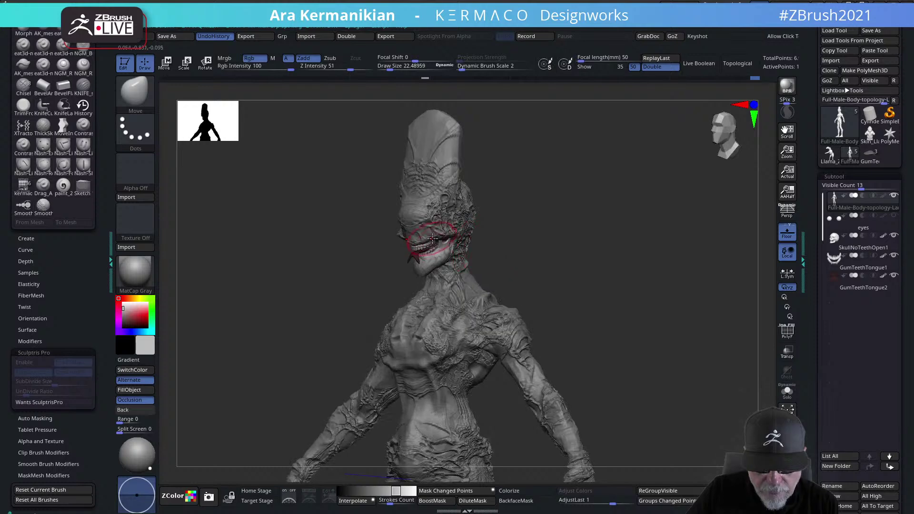
mouse_move(531, 262)
mouse_down()
mouse_move(455, 238)
mouse_move(478, 212)
mouse_move(486, 232)
mouse_up()
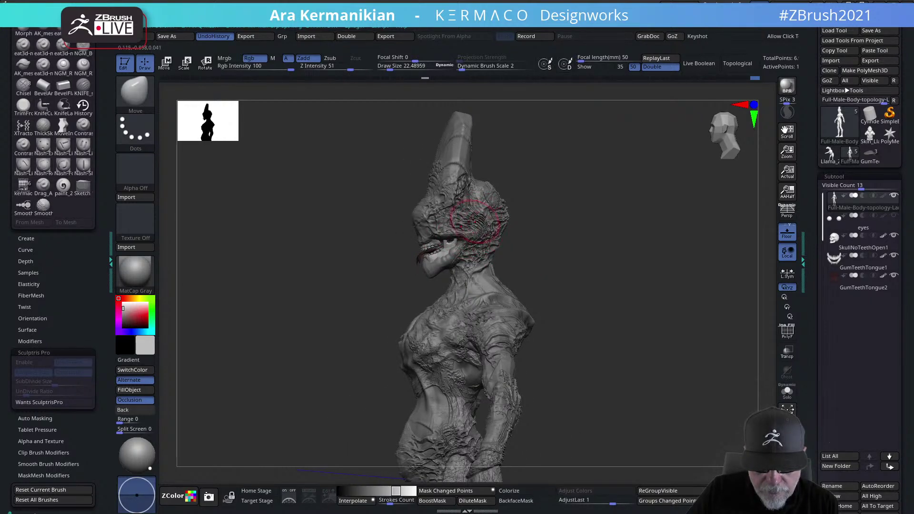
drag(538, 266, 452, 244)
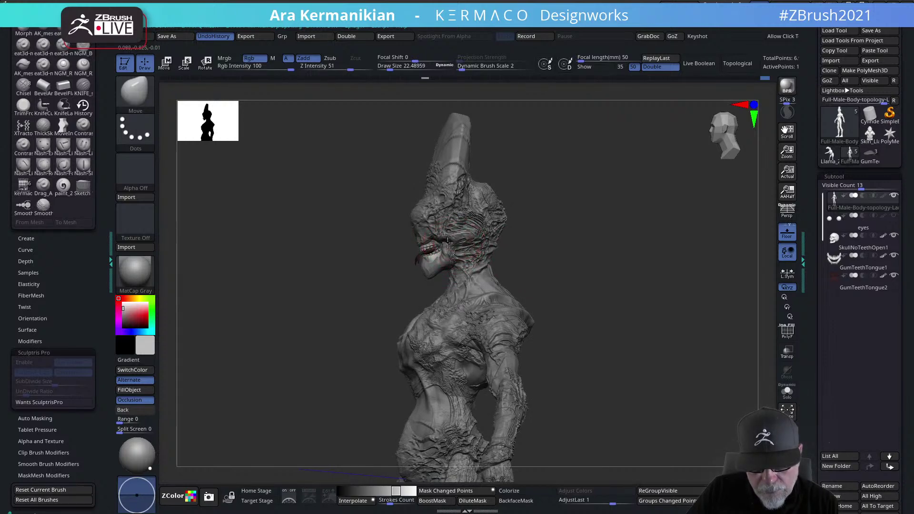
mouse_move(552, 263)
mouse_down()
mouse_move(596, 266)
mouse_move(556, 258)
mouse_move(503, 197)
mouse_up()
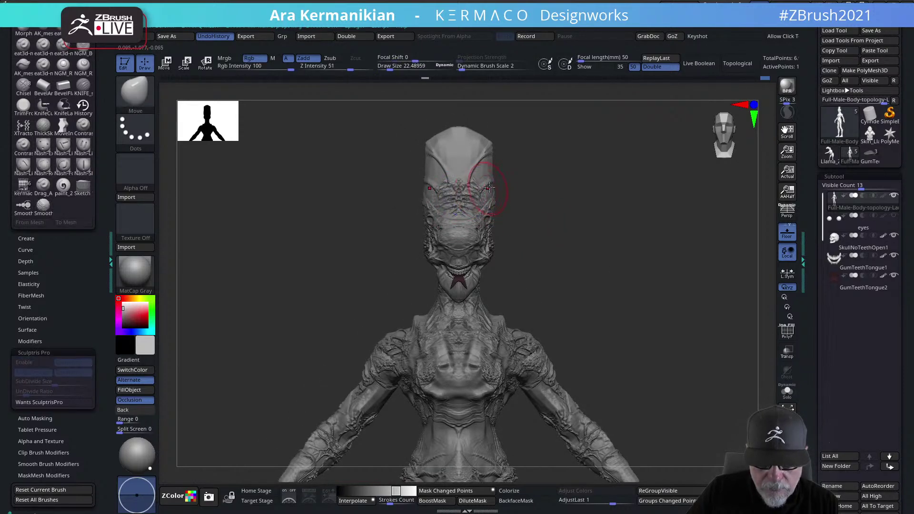
mouse_move(595, 155)
mouse_down()
mouse_move(588, 246)
mouse_move(604, 237)
mouse_move(529, 274)
mouse_up()
Reshape the hands and fingers symmetrically with the Move brush from three-quarter and side views
key(f)
alt+drag(591, 294, 555, 260)
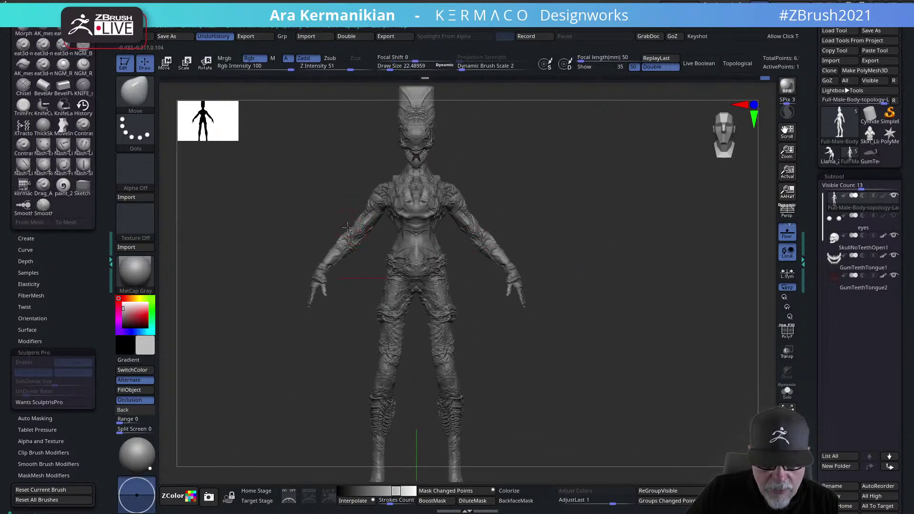
alt+drag(342, 288, 340, 274)
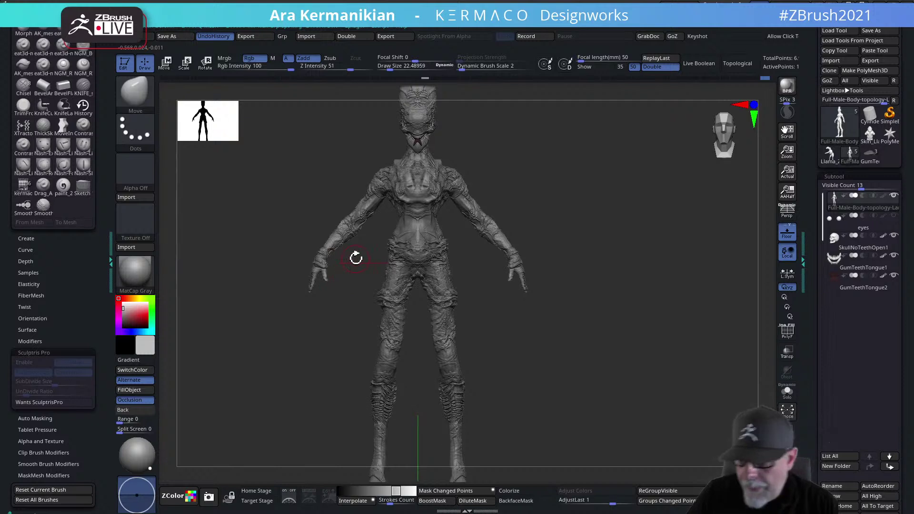
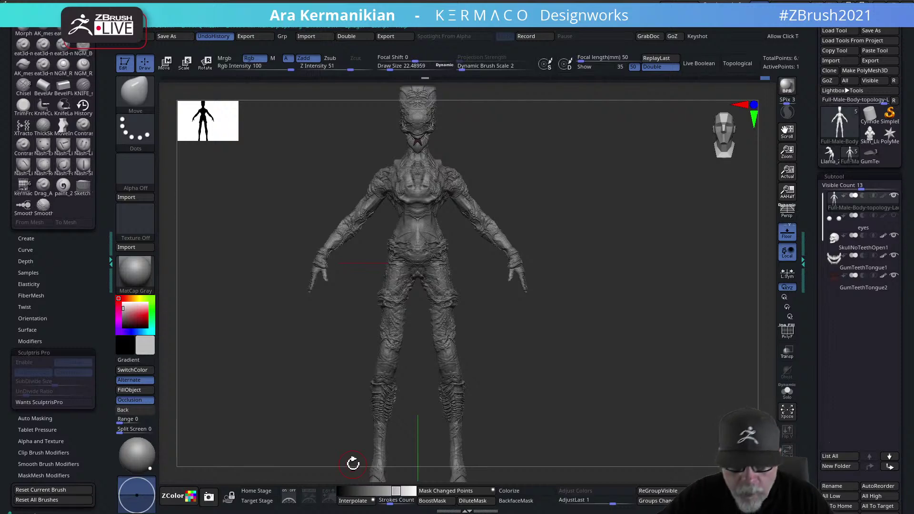
mouse_move(638, 372)
mouse_down()
mouse_move(602, 378)
mouse_move(561, 335)
mouse_move(525, 320)
mouse_up()
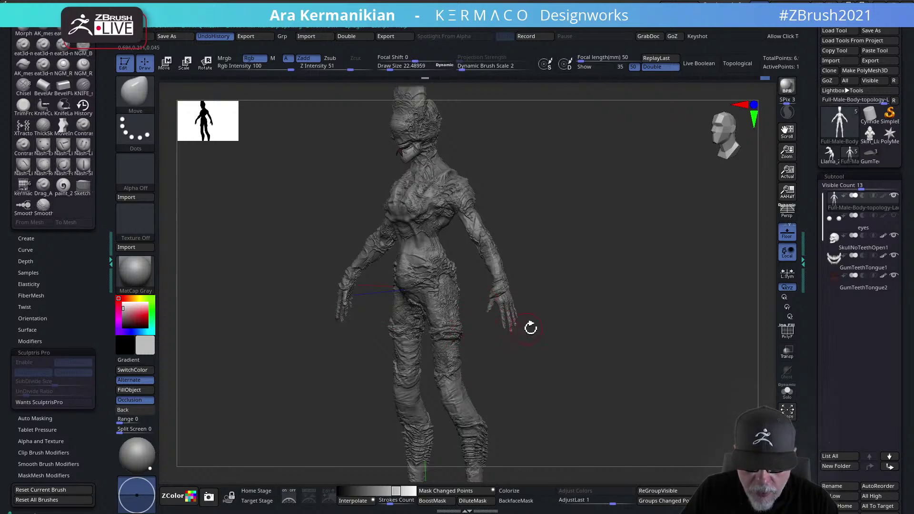
drag(522, 329, 528, 325)
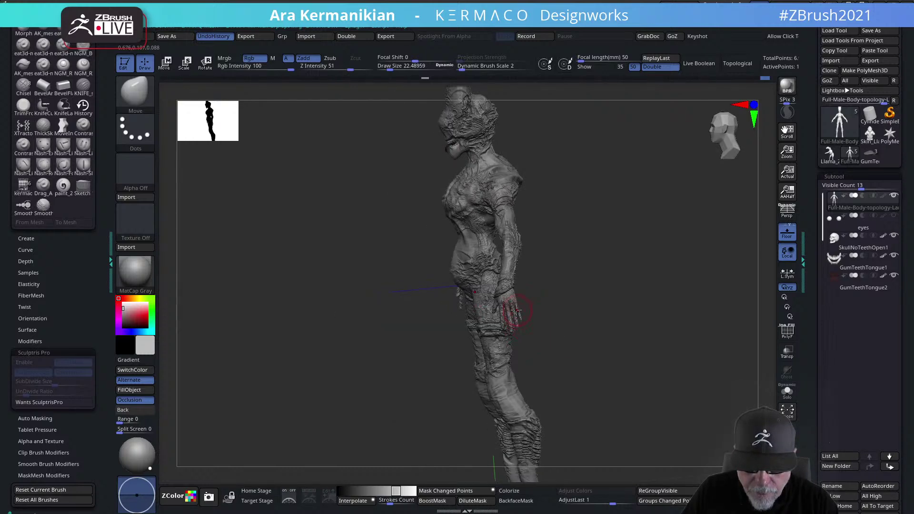
drag(502, 309, 509, 307)
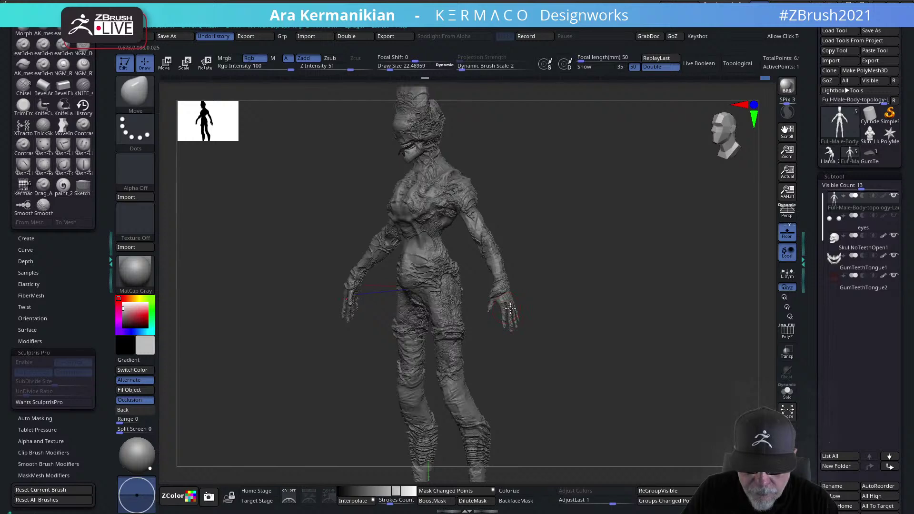
mouse_move(565, 308)
mouse_down()
mouse_move(543, 300)
mouse_move(504, 310)
mouse_up()
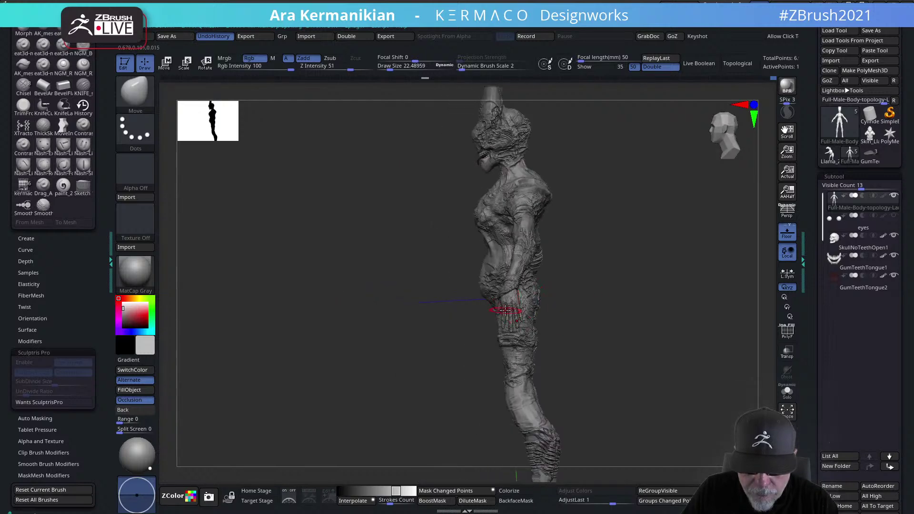
Refine the outlines of the hands and wrists with the Move brush from the back, front and opposite side
drag(612, 317, 510, 304)
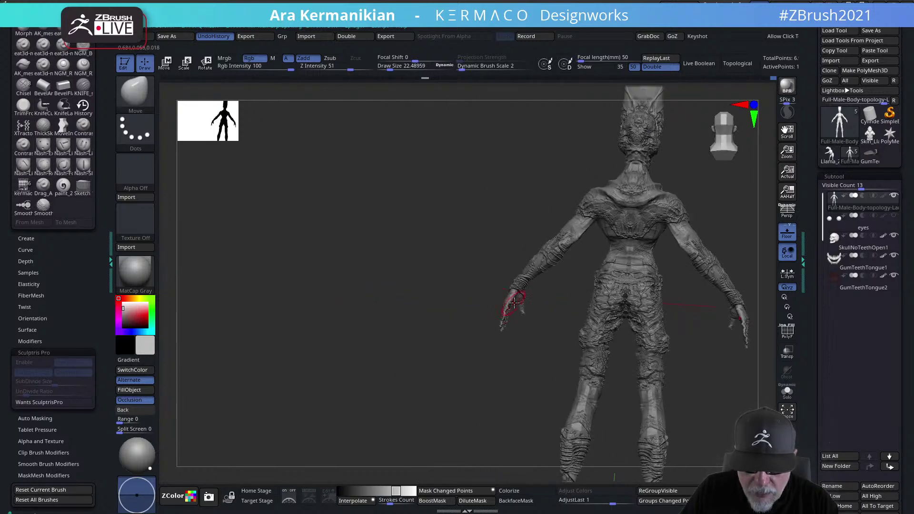
drag(508, 353, 518, 316)
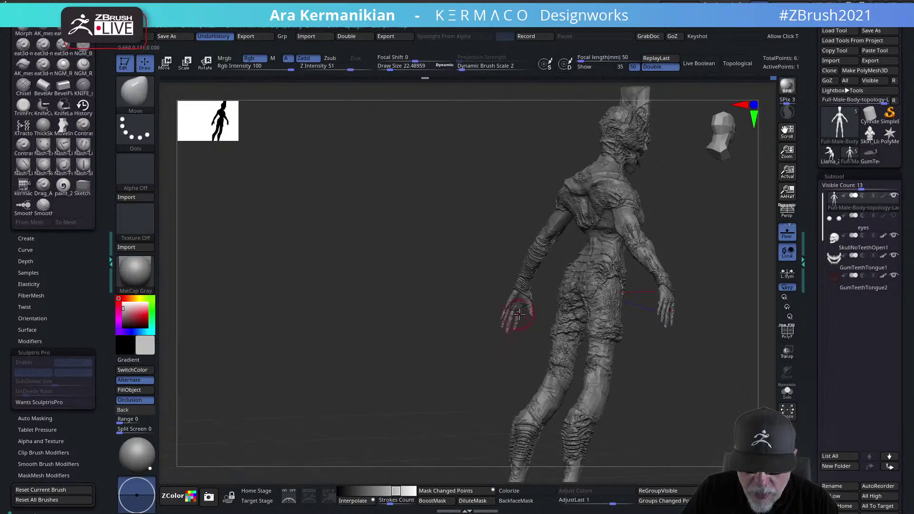
mouse_move(757, 327)
mouse_down()
mouse_move(649, 294)
mouse_move(700, 286)
mouse_move(689, 302)
mouse_up()
mouse_move(632, 291)
alt+mouse_down()
mouse_move(663, 310)
mouse_move(594, 324)
alt+mouse_up()
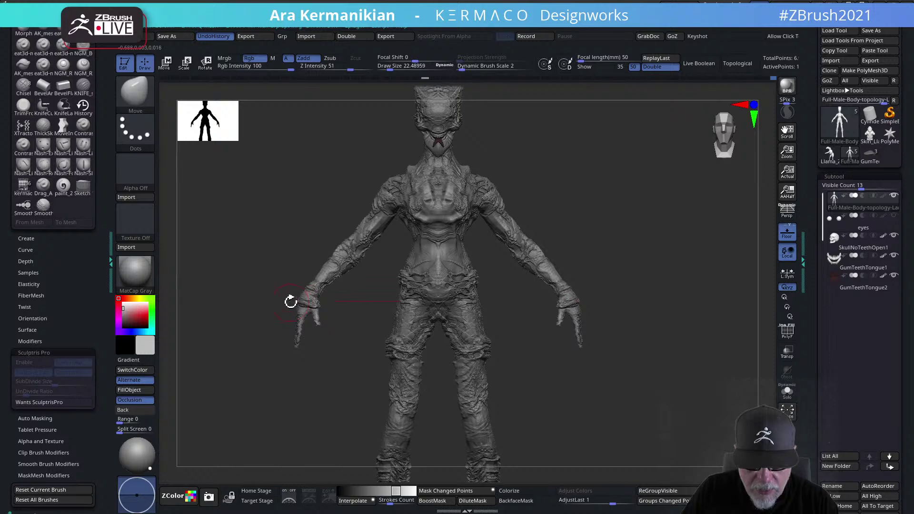
drag(254, 313, 304, 302)
drag(230, 319, 295, 304)
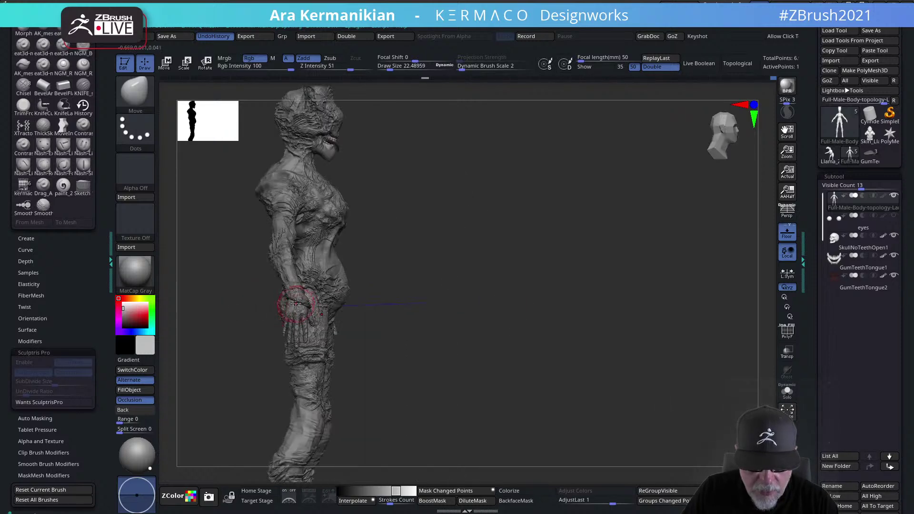
Switch to DamStandard at draw size 5.44 and carve creases along the midline of the abdomen
drag(614, 284, 557, 269)
alt+drag(622, 255, 652, 329)
right_click(449, 319)
click(514, 323)
key(s)
drag(487, 326, 483, 327)
mouse_move(755, 281)
alt+mouse_down()
mouse_move(707, 237)
mouse_move(703, 267)
alt+mouse_up()
key(s)
drag(500, 288, 493, 287)
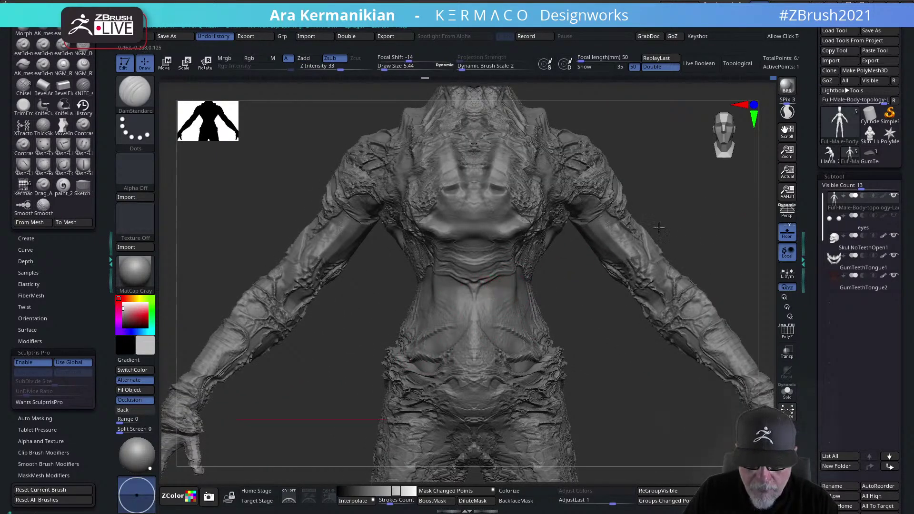
alt+drag(708, 216, 695, 243)
mouse_move(516, 258)
mouse_down()
mouse_move(491, 261)
mouse_move(475, 280)
mouse_up()
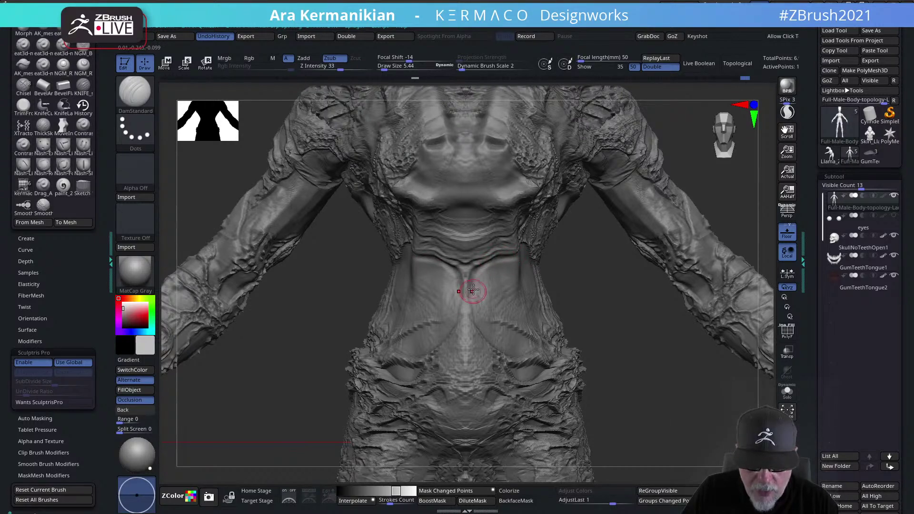
Carve and smooth the diagonal creases across the lower abdomen and around the hip hollows
key(shift)
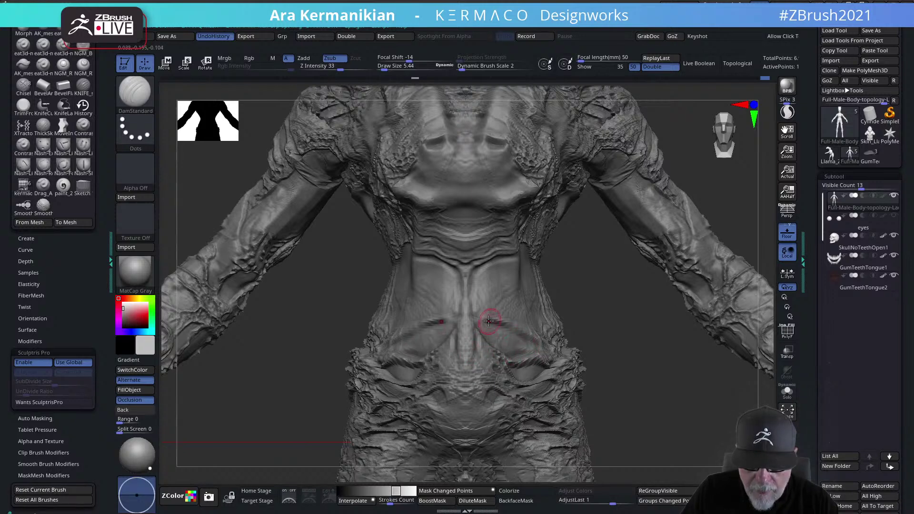
drag(664, 349, 483, 340)
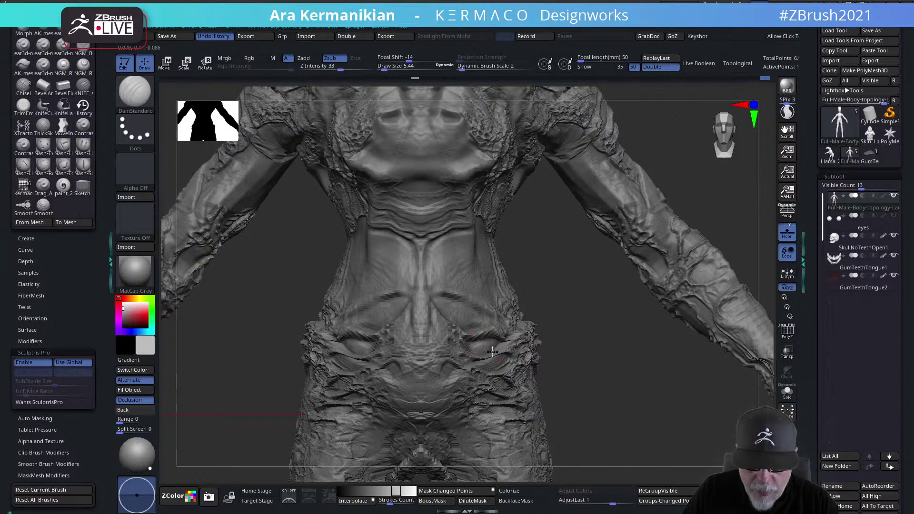
key(shift)
mouse_move(629, 391)
mouse_down()
mouse_move(574, 364)
mouse_move(430, 338)
mouse_up()
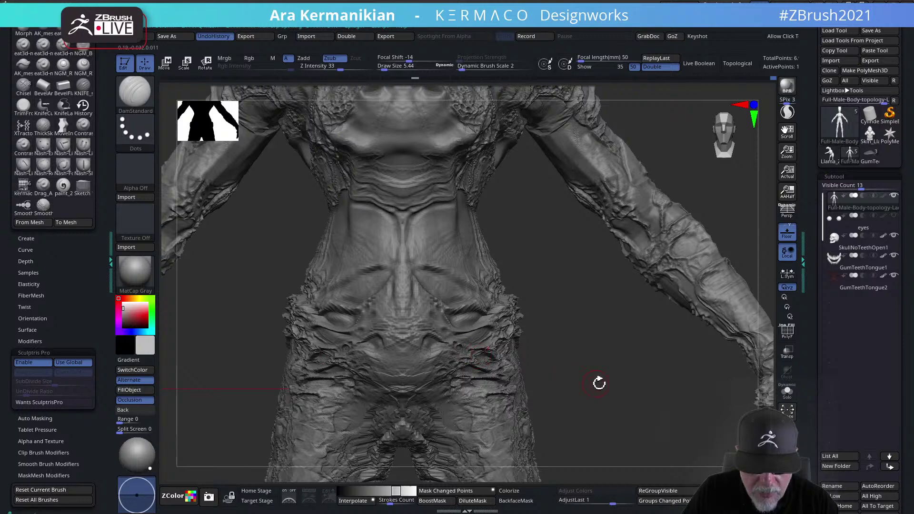
Carve symmetrical creases where the smooth skull crest meets the wrinkled forehead and smooth them
alt+drag(592, 382, 514, 363)
alt+drag(557, 418, 542, 368)
alt+drag(649, 286, 630, 260)
alt+drag(596, 217, 540, 300)
drag(545, 194, 483, 291)
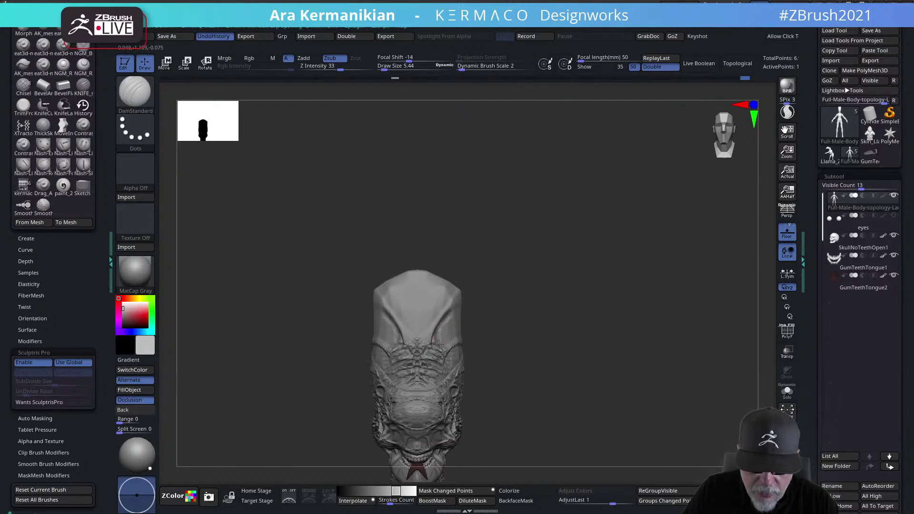
click(451, 327)
key(shift)
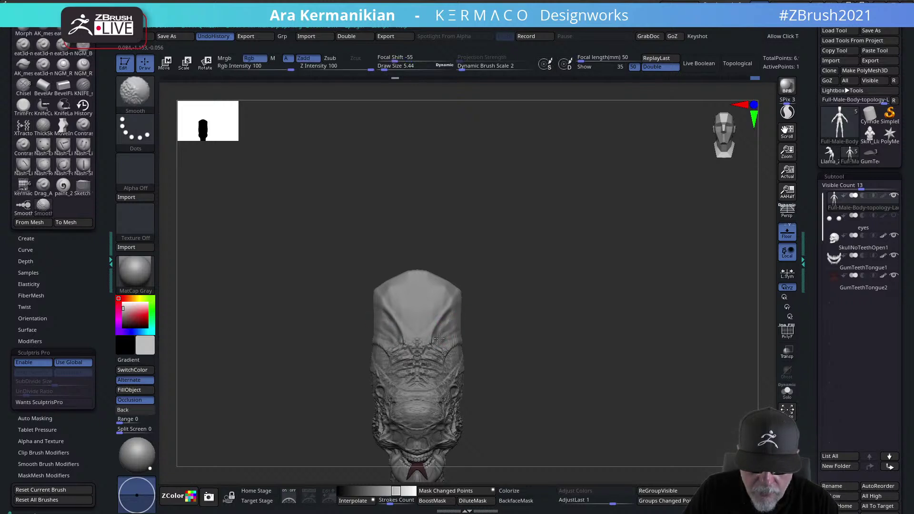
Switch to the hPolish brush and flatten the planes and edges of the tall skull crest
right_click(449, 330)
click(501, 376)
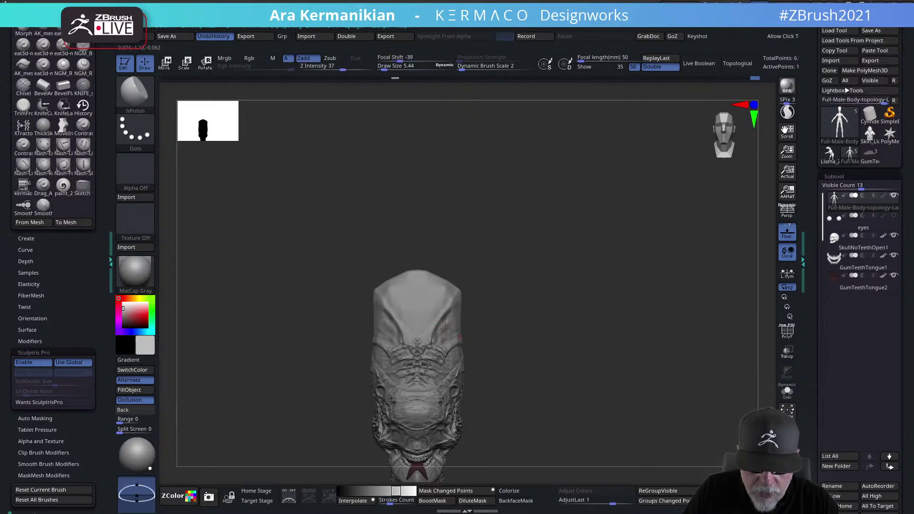
drag(448, 333, 457, 319)
drag(439, 290, 439, 296)
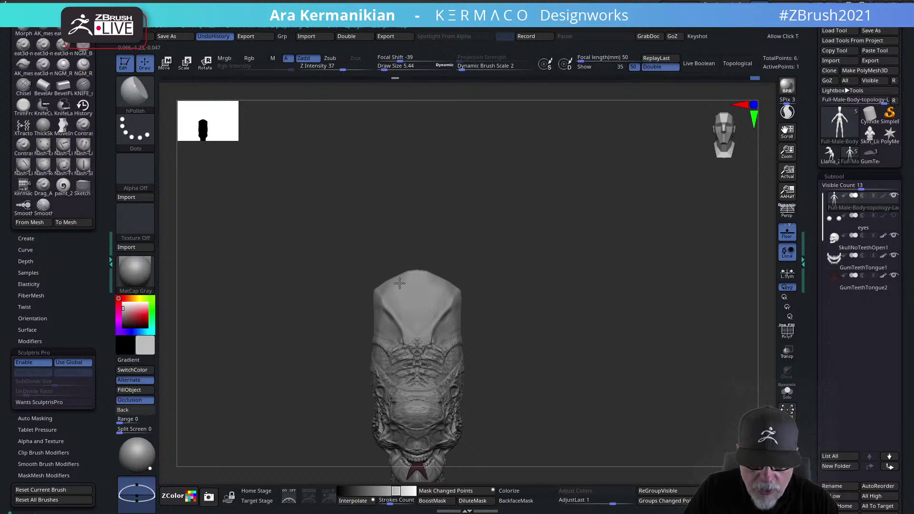
drag(514, 265, 519, 300)
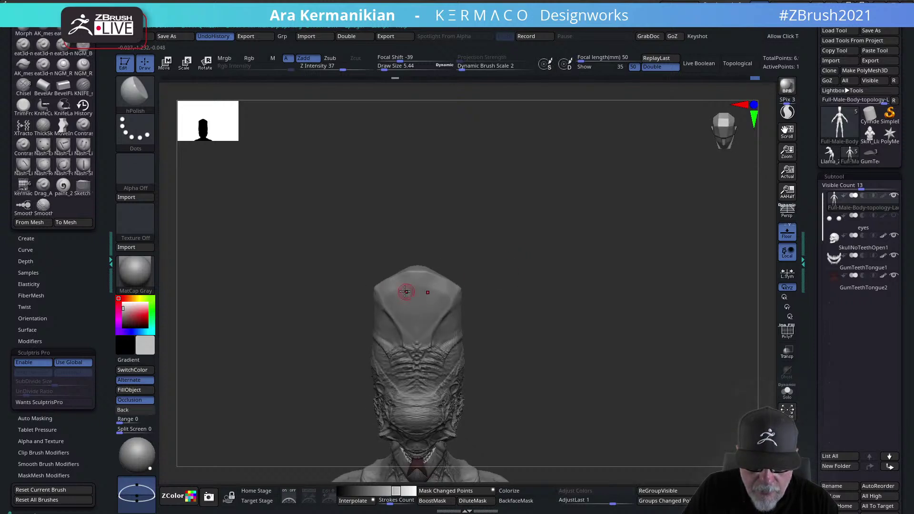
mouse_move(484, 274)
mouse_down()
mouse_move(487, 291)
mouse_move(474, 295)
mouse_move(520, 278)
mouse_move(538, 305)
mouse_move(611, 267)
mouse_move(752, 323)
mouse_move(653, 341)
mouse_move(612, 330)
mouse_move(626, 322)
mouse_up()
key(shift)
drag(557, 382, 358, 241)
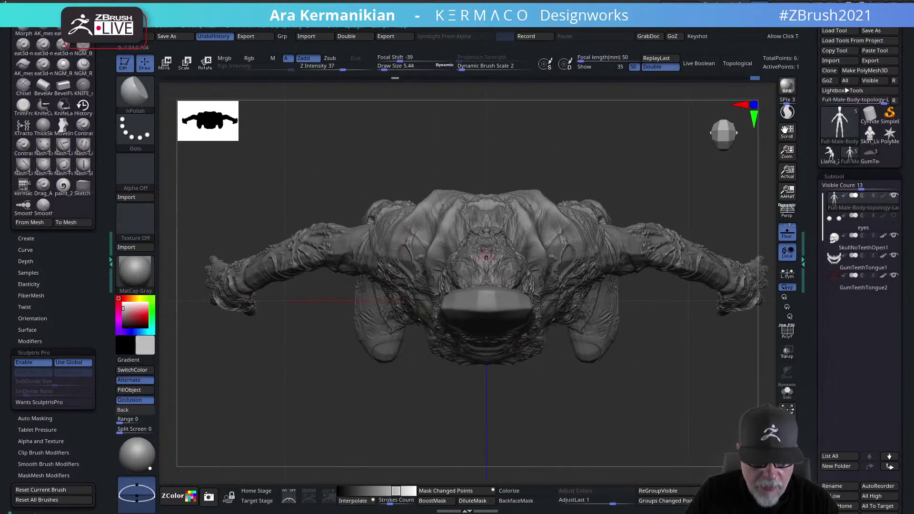
Switch to the drag-rectangle alpha brush and convert the guntly texture into its alpha
key(ctrl+b)
click(529, 314)
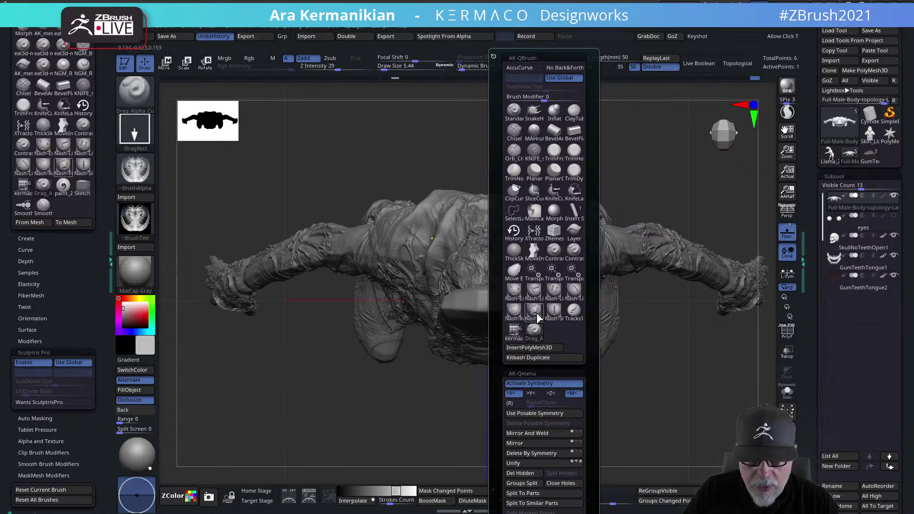
mouse_move(138, 180)
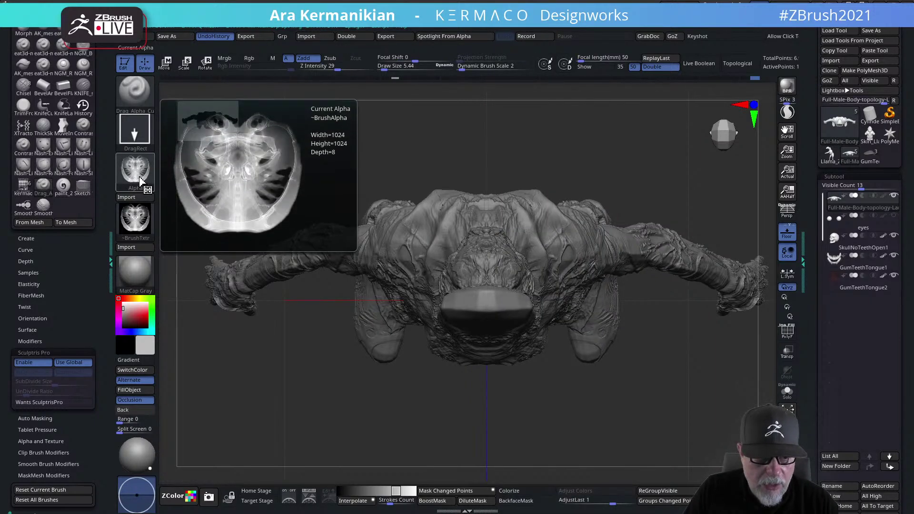
click(135, 218)
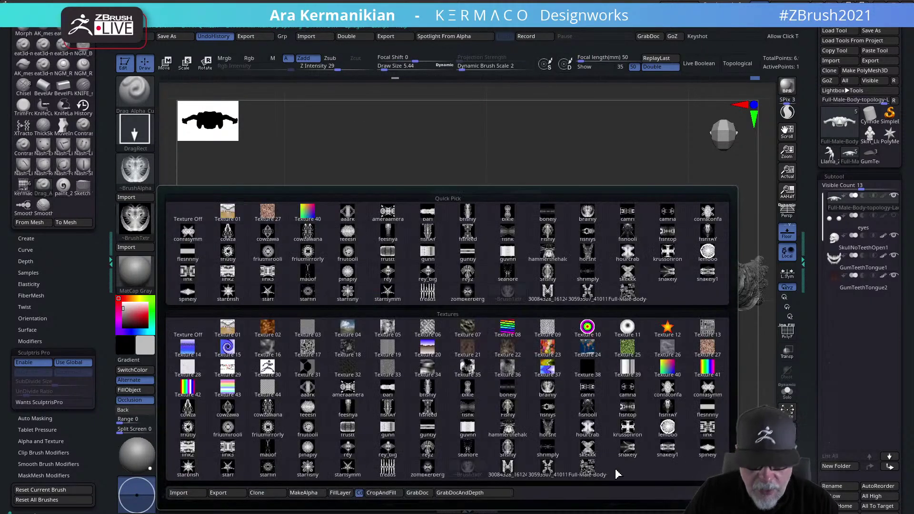
mouse_move(549, 435)
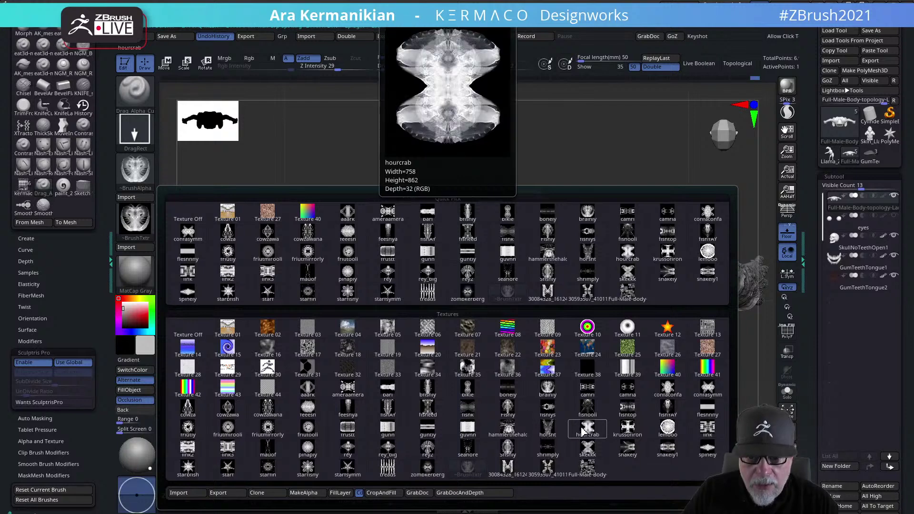
mouse_move(629, 431)
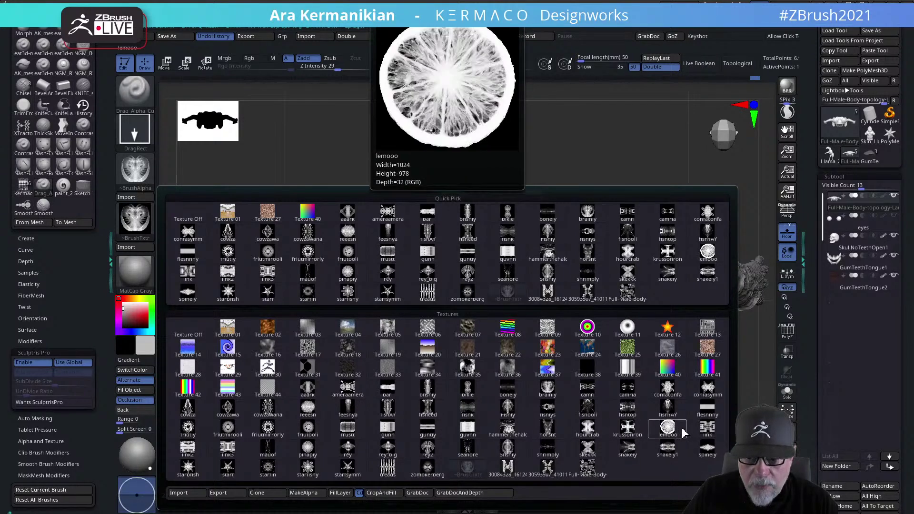
click(428, 432)
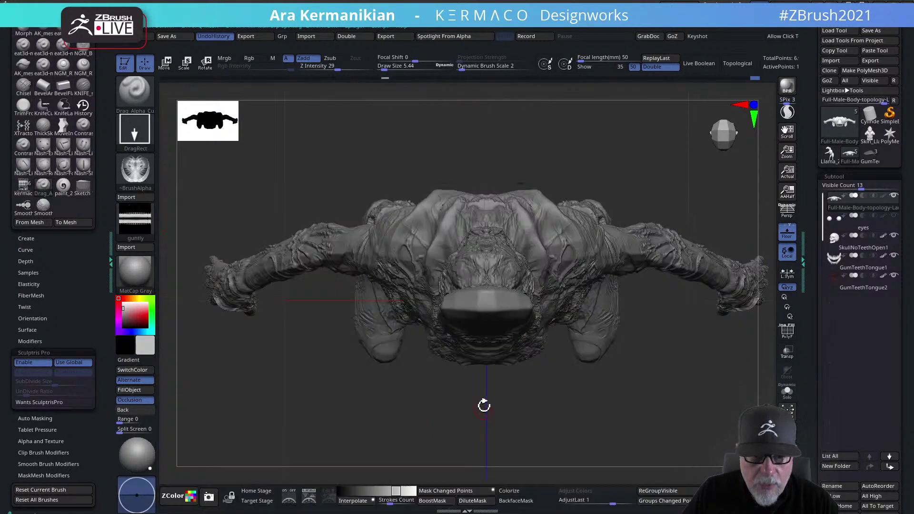
click(134, 219)
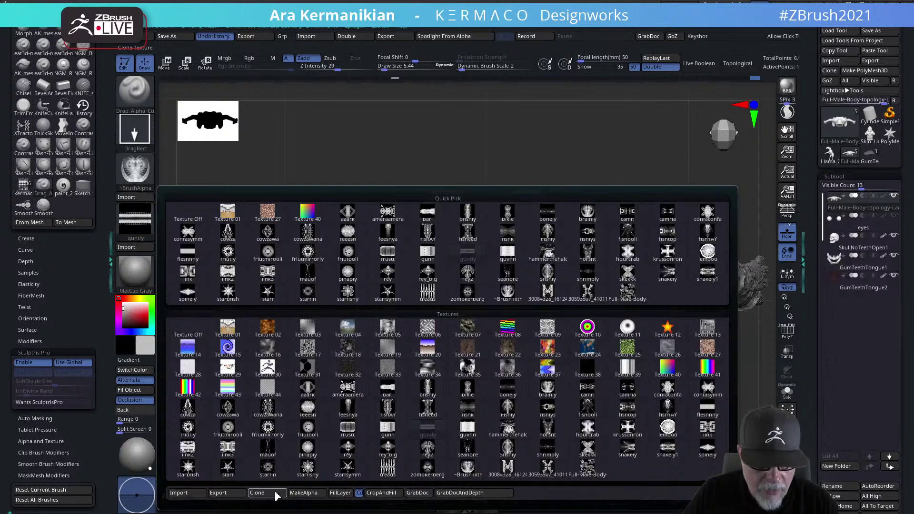
click(306, 496)
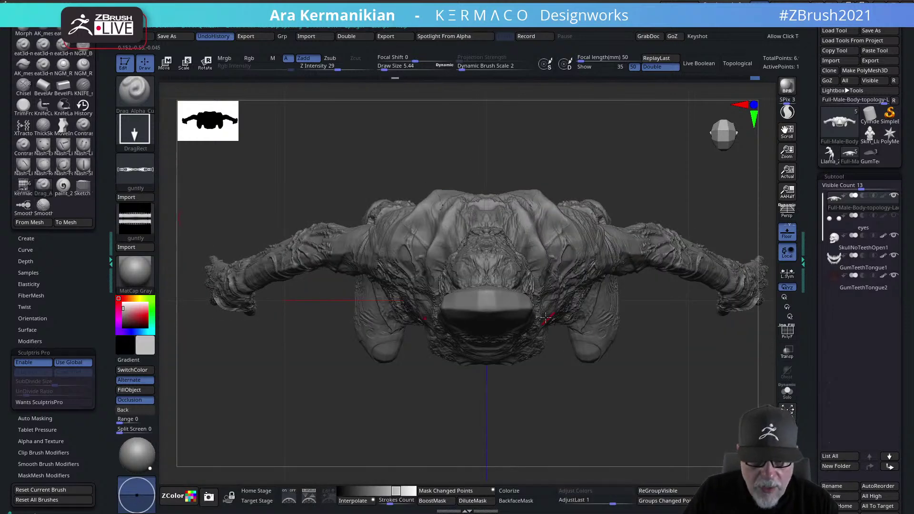
Try stamping the guntly alpha across the top of the skull crest, first raised and then carved in with Zsub
mouse_move(495, 300)
mouse_down()
mouse_move(519, 305)
mouse_move(494, 327)
mouse_move(498, 344)
mouse_up()
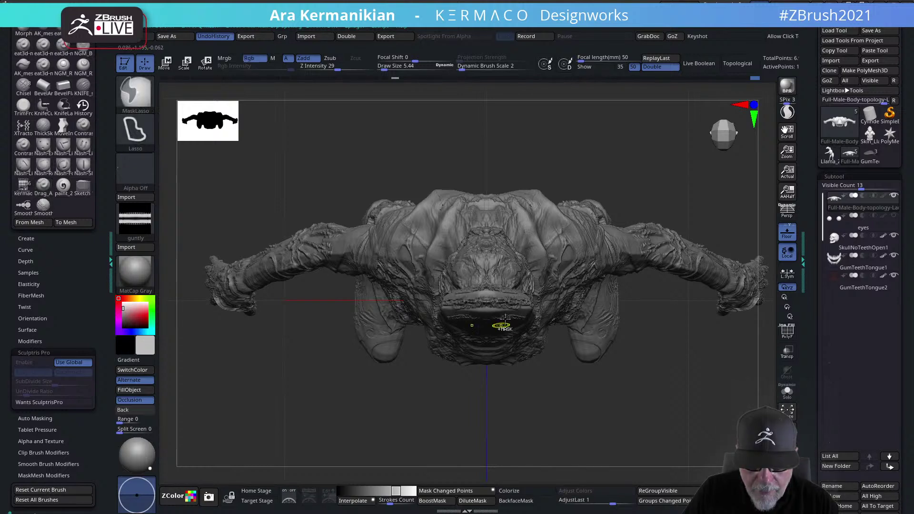
key(ctrl+z)
click(330, 57)
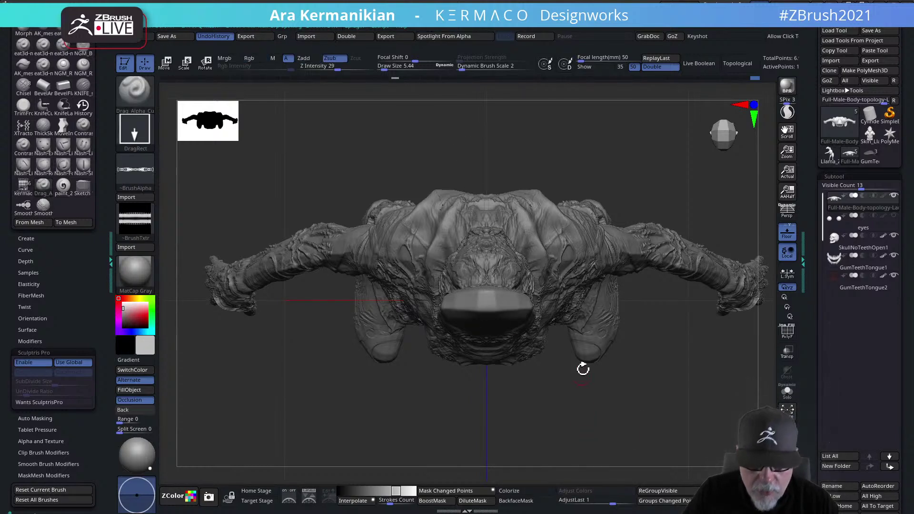
drag(490, 302, 495, 362)
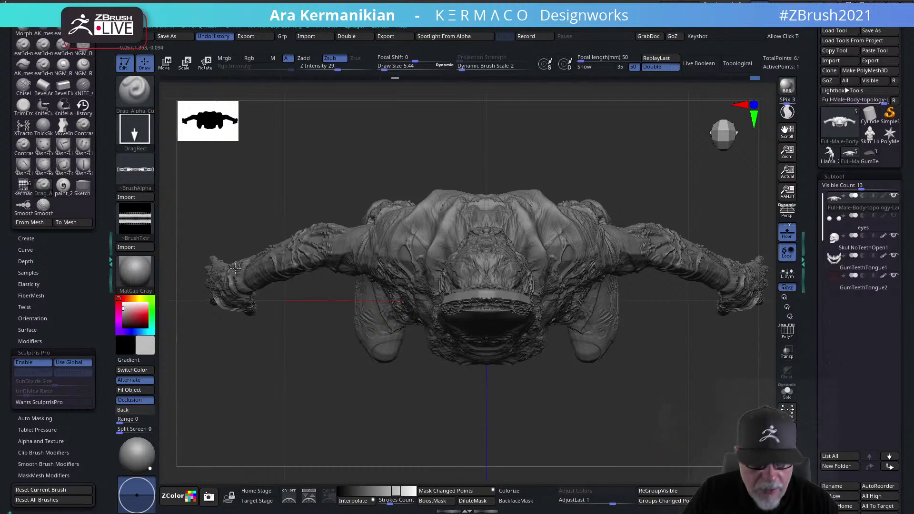
Replace the brush alpha with one made from the treads texture
click(135, 220)
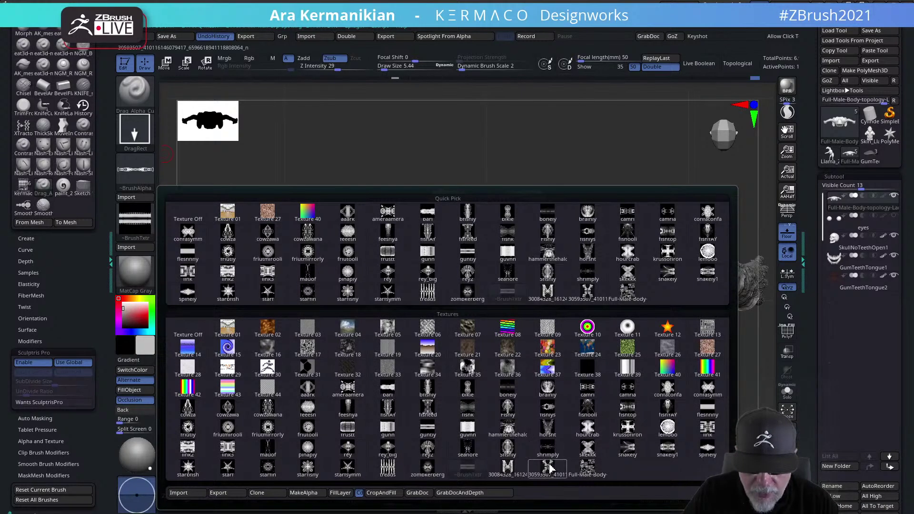
mouse_move(388, 472)
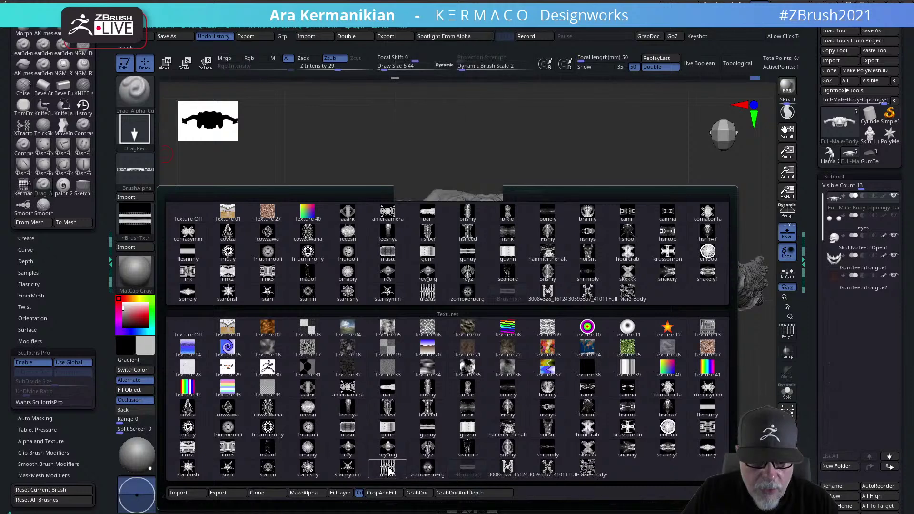
click(389, 472)
click(138, 229)
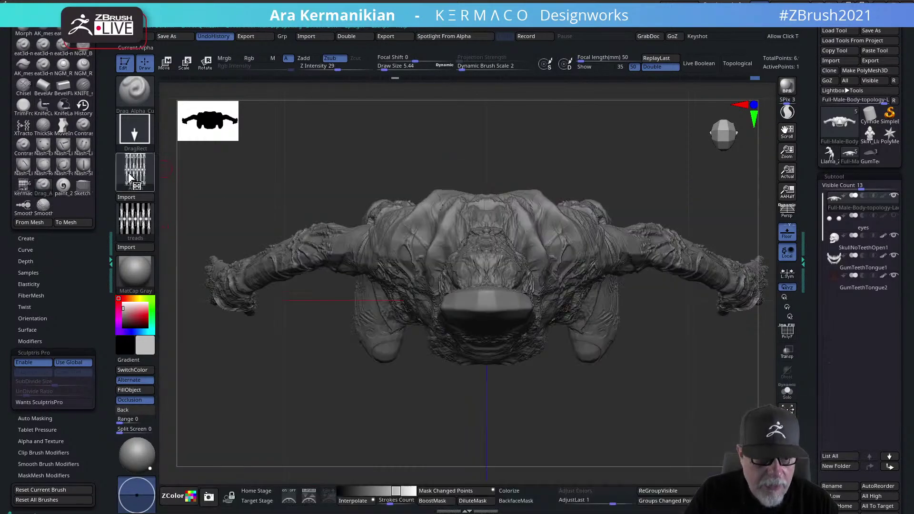
mouse_move(136, 228)
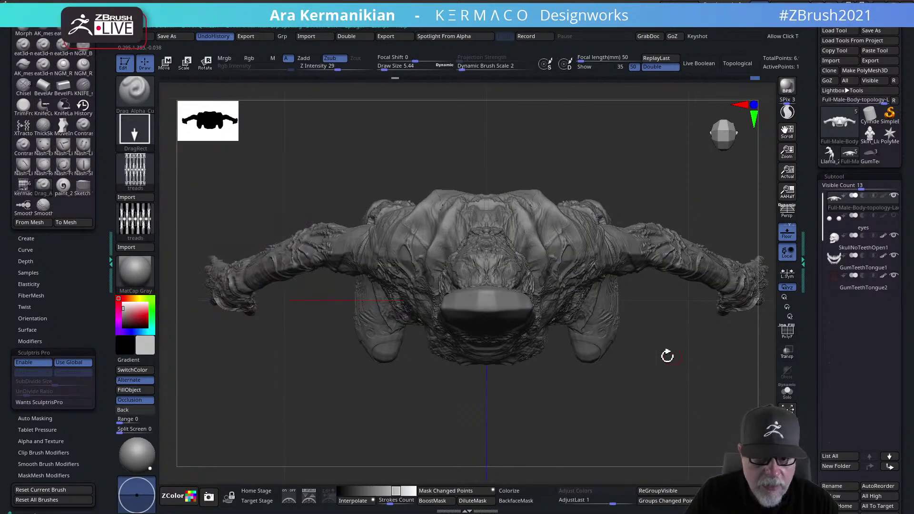
Carve the treads alpha into the smooth surfaces and upper edge of the tall skull crest
mouse_move(511, 302)
mouse_down()
mouse_move(540, 322)
mouse_move(524, 301)
mouse_move(517, 322)
mouse_up()
key(ctrl+z)
drag(563, 444, 580, 345)
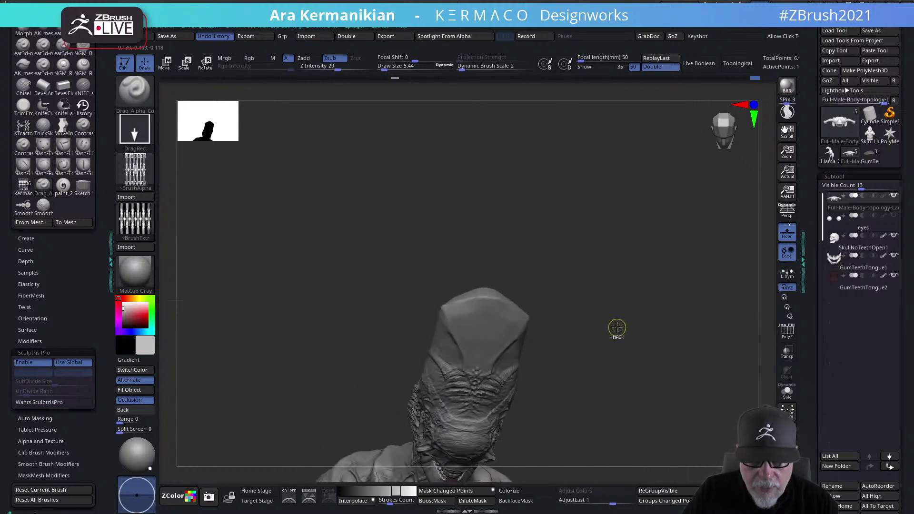
key(ctrl+shift+d)
drag(603, 134, 631, 142)
drag(465, 220, 480, 239)
mouse_move(567, 218)
mouse_down()
mouse_move(496, 320)
mouse_move(524, 306)
mouse_move(541, 318)
mouse_move(533, 311)
mouse_up()
drag(618, 255, 636, 220)
alt+drag(646, 259, 669, 279)
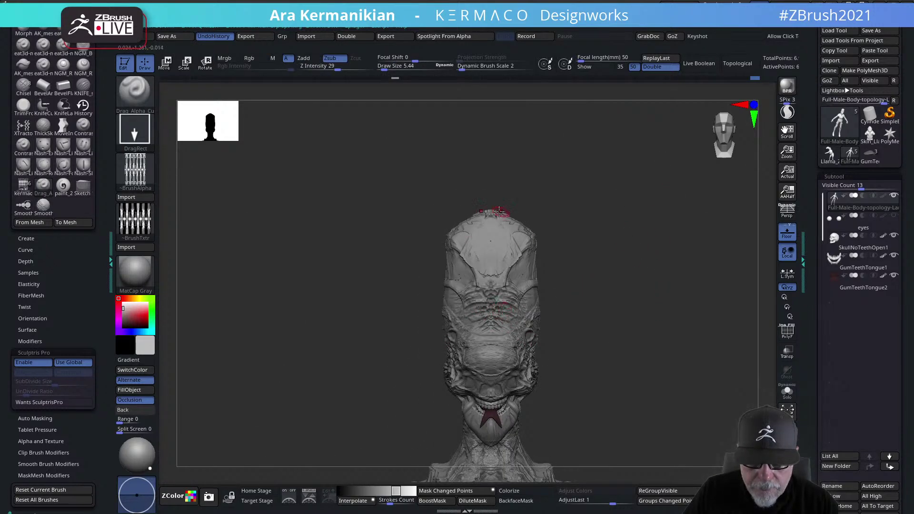
Try stamping the treads alpha at the centre of the wrinkled forehead and undo the attempts
key(shift)
mouse_move(491, 313)
mouse_down()
mouse_move(507, 324)
mouse_move(552, 313)
mouse_up()
key(ctrl+z)
mouse_move(495, 307)
mouse_down()
mouse_move(488, 339)
mouse_move(475, 345)
mouse_up()
key(ctrl+z)
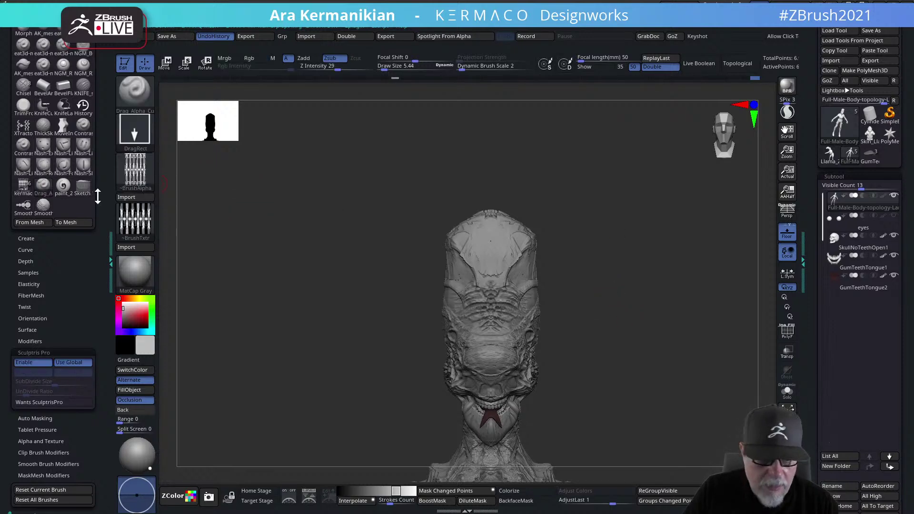
Convert the rey_big texture into the brush alpha and test a stamp at the centre of the forehead
click(135, 170)
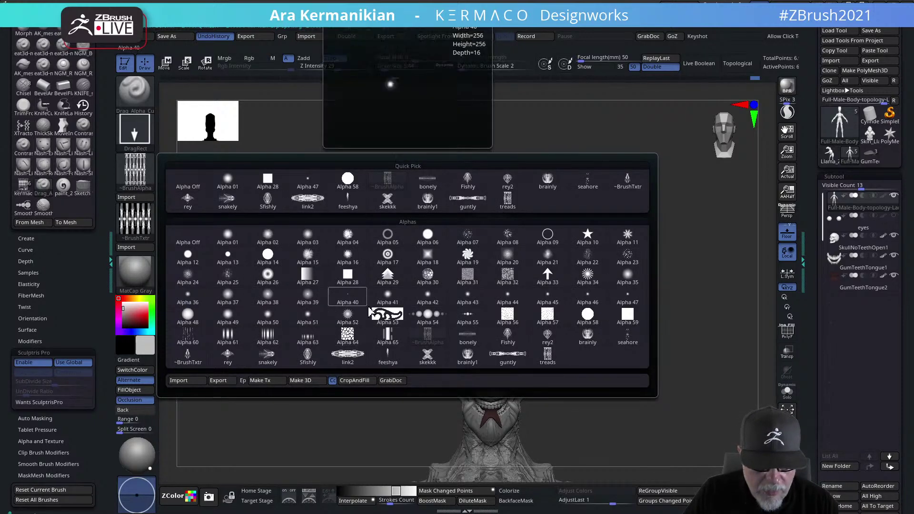
click(152, 231)
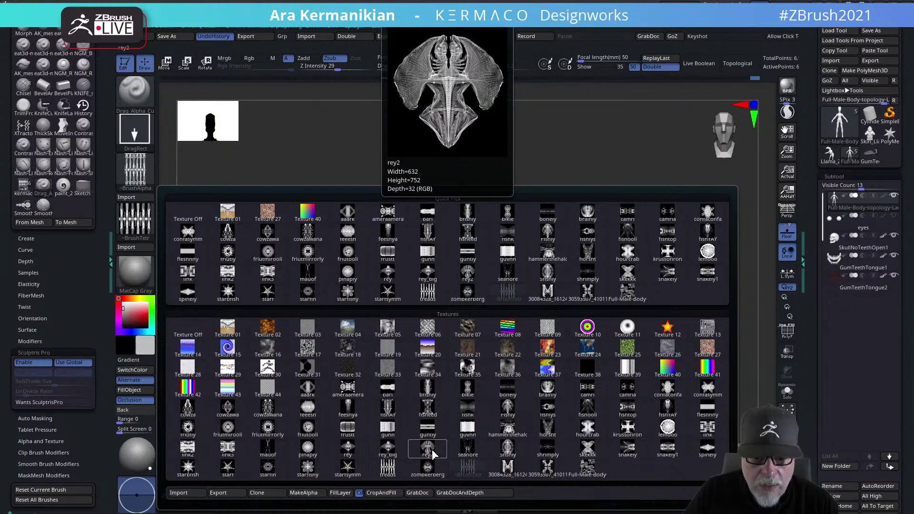
click(388, 449)
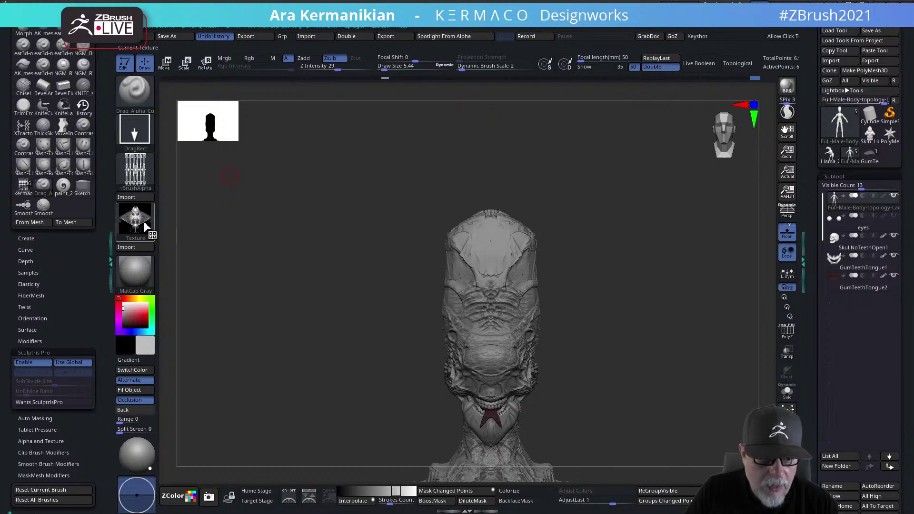
click(135, 170)
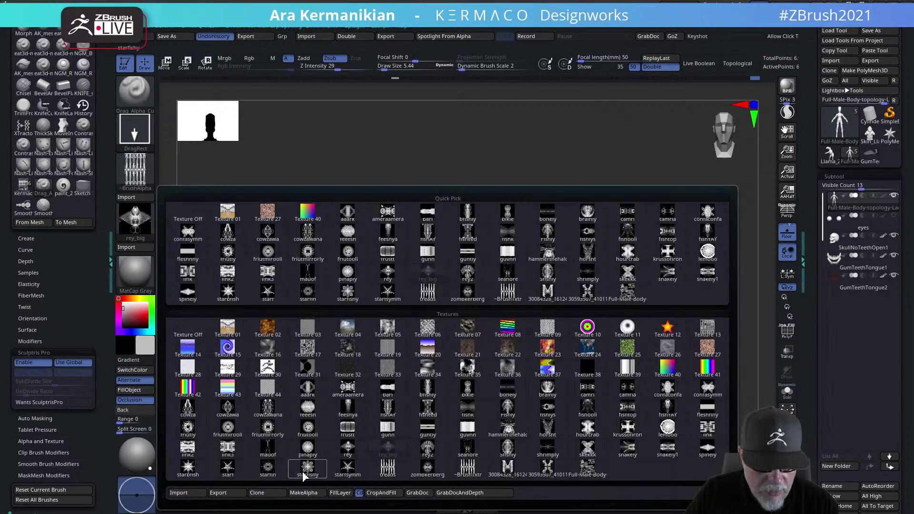
click(303, 493)
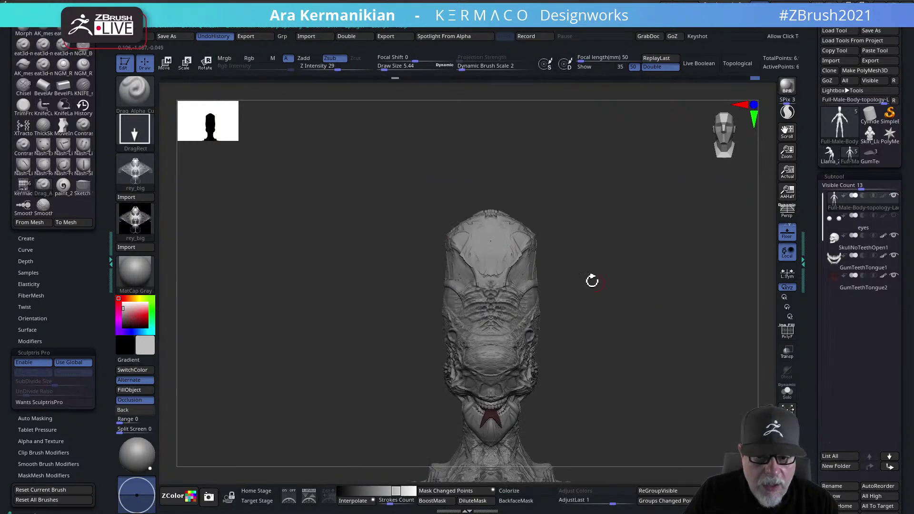
drag(491, 315, 492, 353)
key(ctrl+z)
Smooth the carved alpha detail on the front and back of the skull crest
mouse_move(662, 316)
alt+mouse_down()
mouse_move(637, 319)
mouse_move(631, 336)
alt+mouse_up()
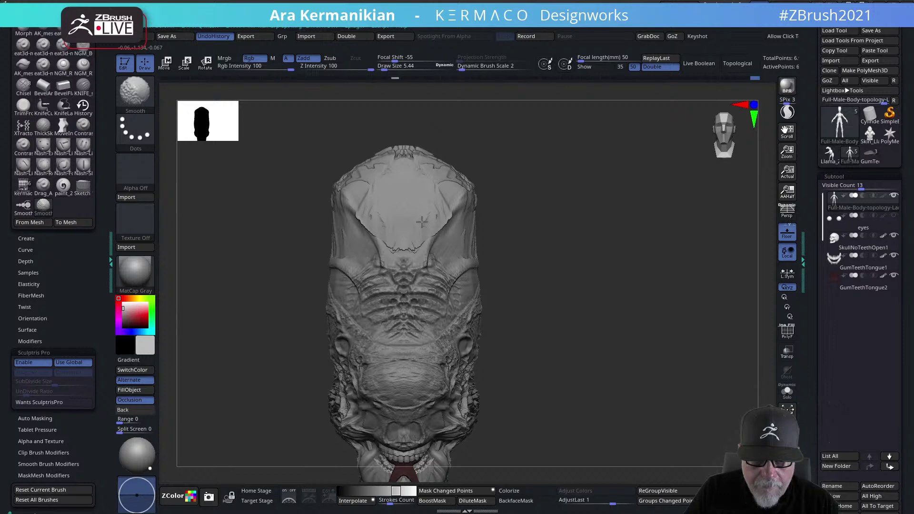
mouse_move(564, 215)
mouse_down()
mouse_move(545, 198)
mouse_move(464, 195)
mouse_up()
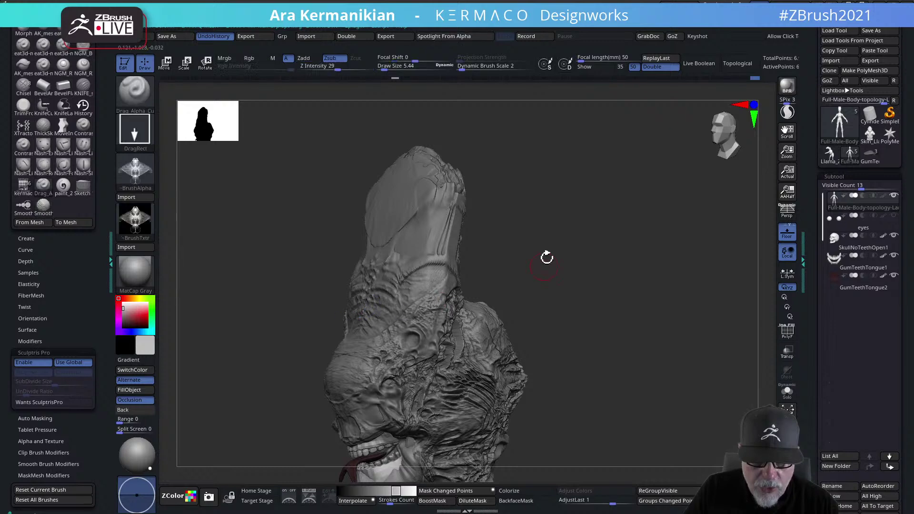
drag(543, 270, 505, 224)
shift+drag(506, 162, 453, 215)
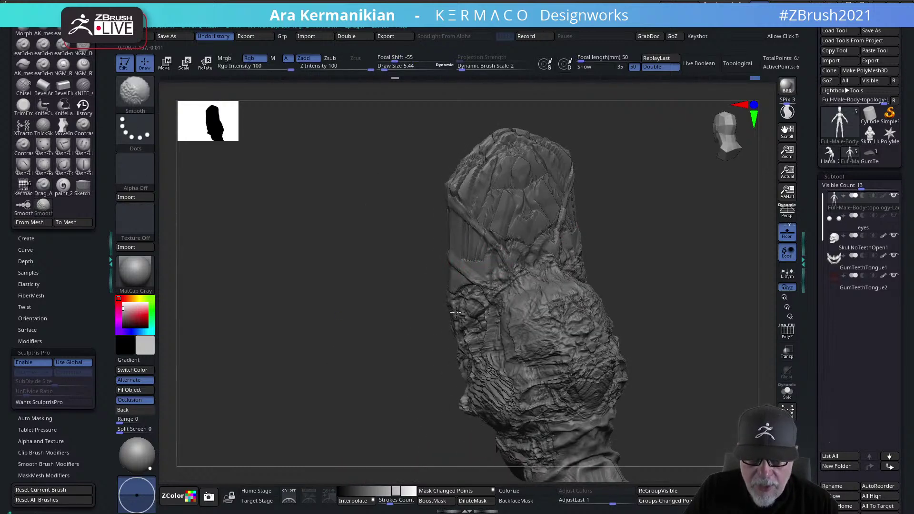
Try stamping the rey_big alpha over the wrinkled forehead again and undo it
drag(684, 265, 529, 241)
drag(512, 300, 577, 330)
key(ctrl+z)
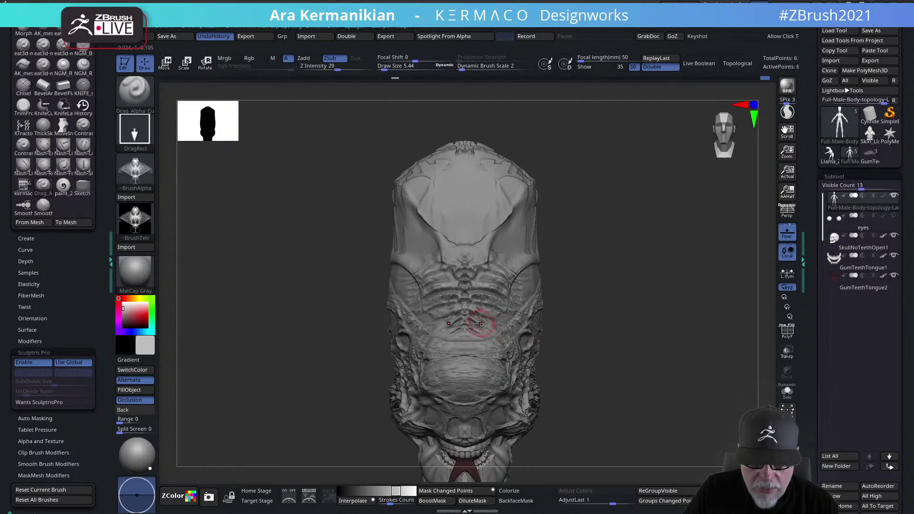
Smooth the surface of the cheeks beside the nose, just above the upper teeth
alt+drag(633, 306, 637, 180)
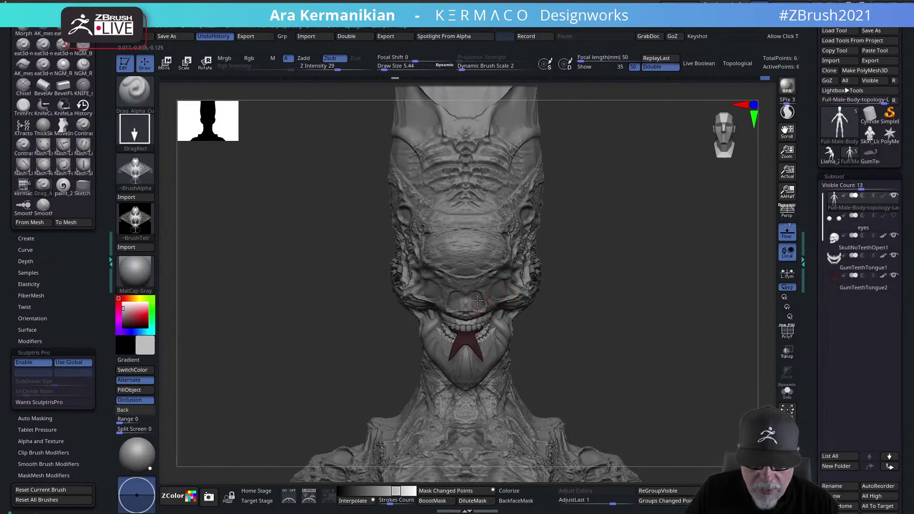
right_drag(651, 314, 516, 304)
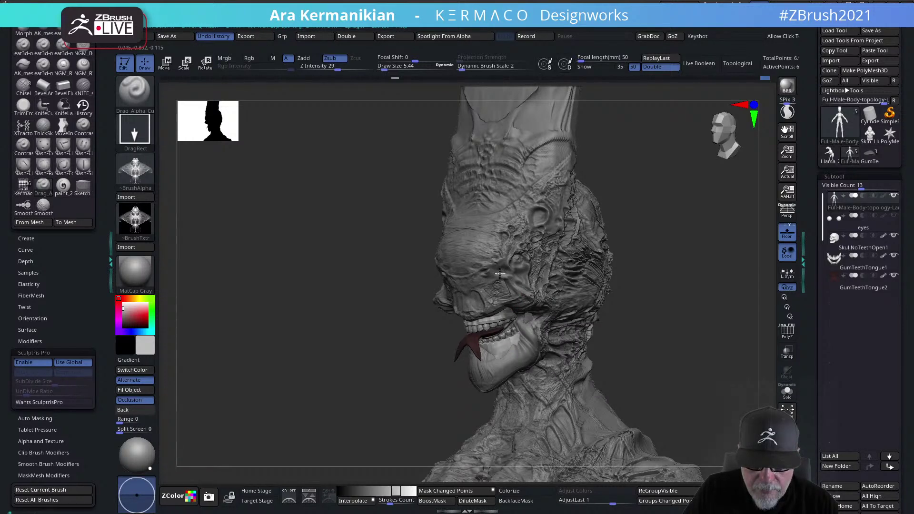
right_drag(500, 274, 429, 292)
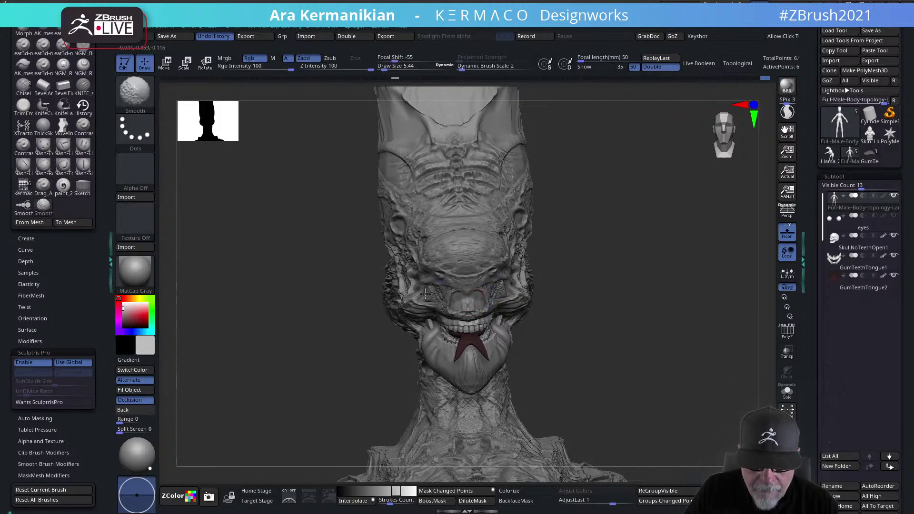
mouse_move(649, 340)
right_down()
mouse_move(619, 286)
mouse_move(611, 310)
mouse_move(580, 300)
mouse_move(445, 310)
right_up()
right_drag(562, 323, 538, 308)
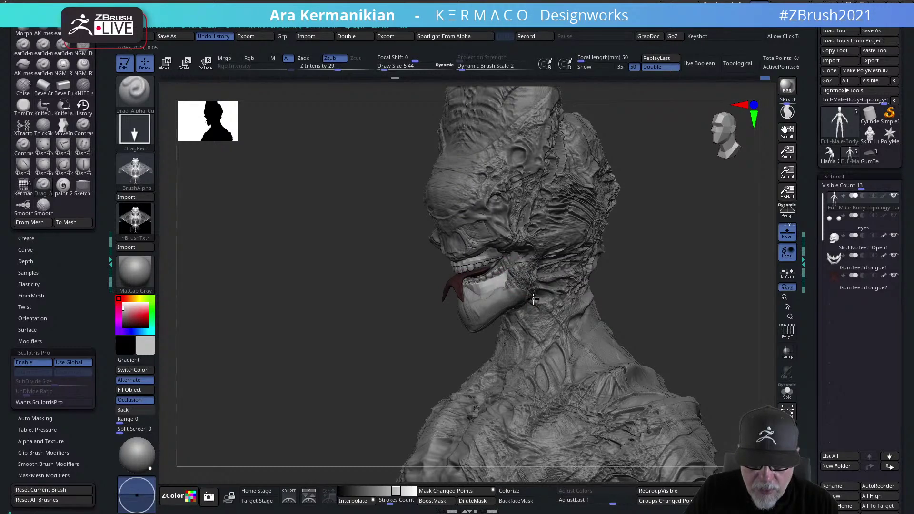
Polish the sides, chin and underside of the lower jaw into smooth planes with the HPolish brush
key(ctrl)
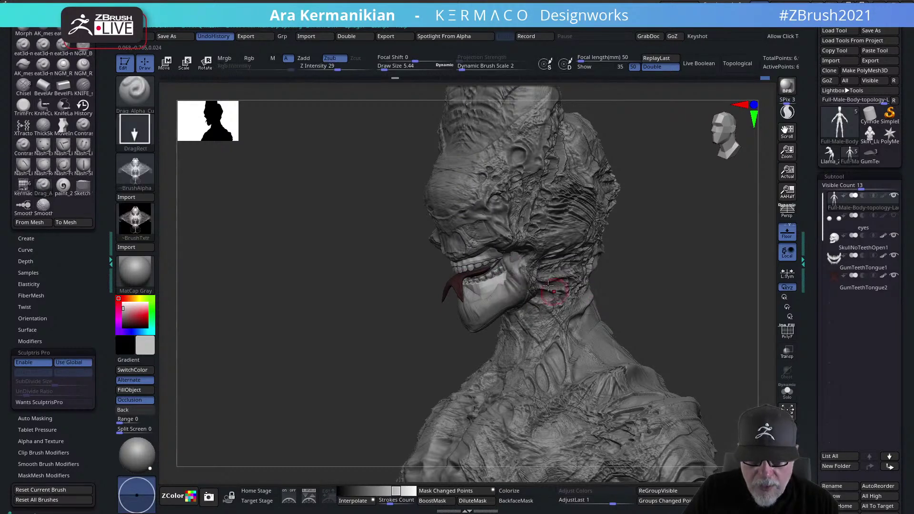
key(ctrl+1)
right_click(611, 262)
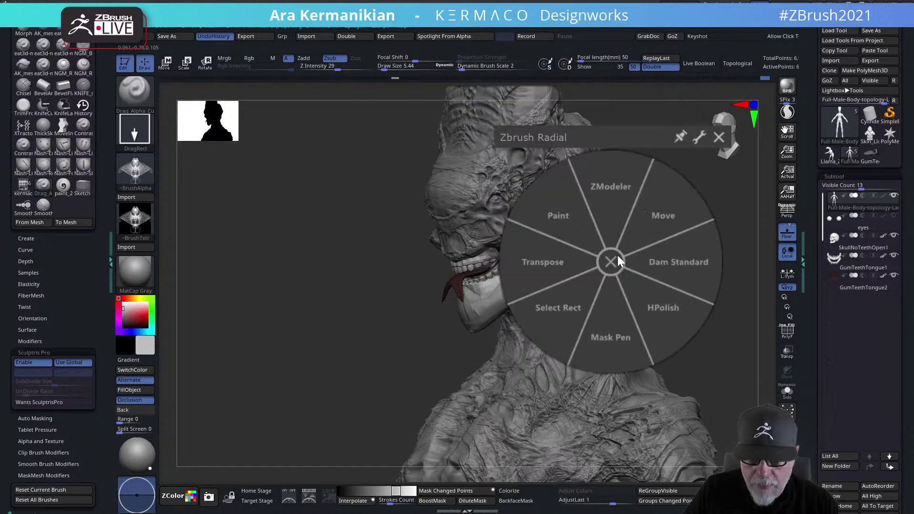
click(644, 323)
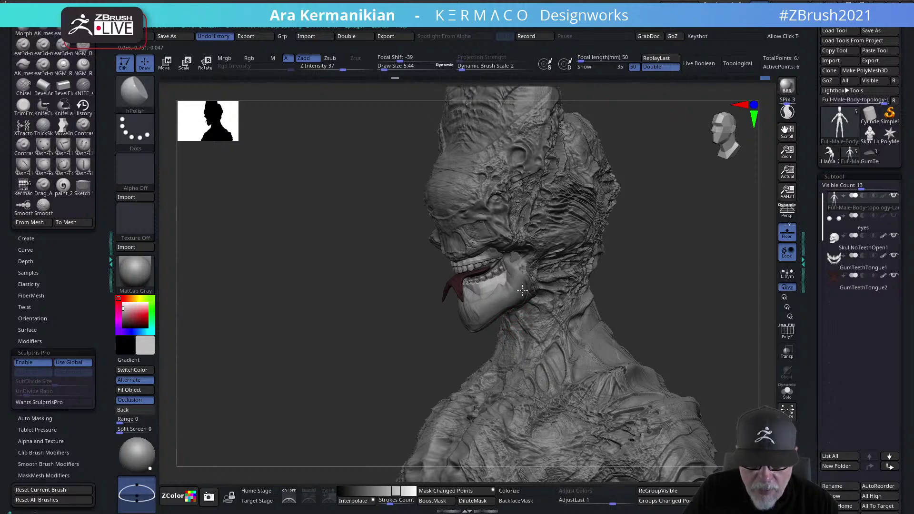
drag(692, 311, 502, 299)
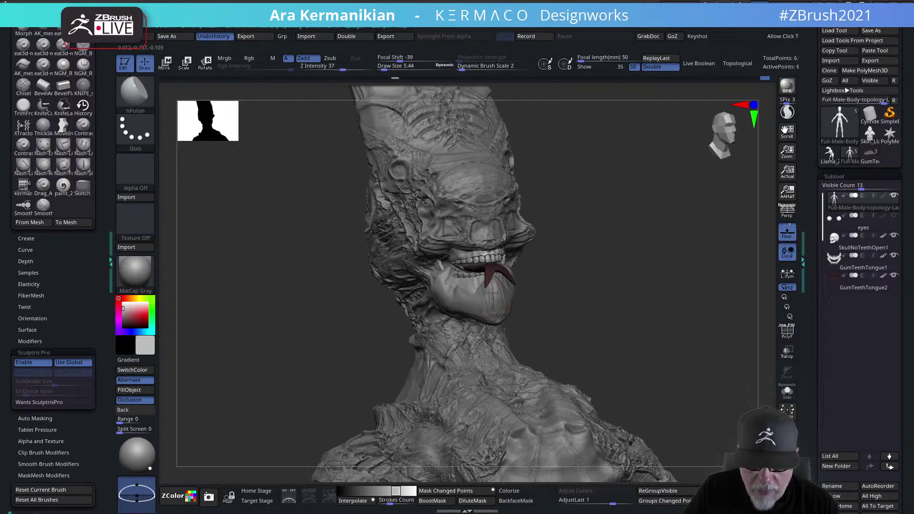
drag(547, 327, 495, 310)
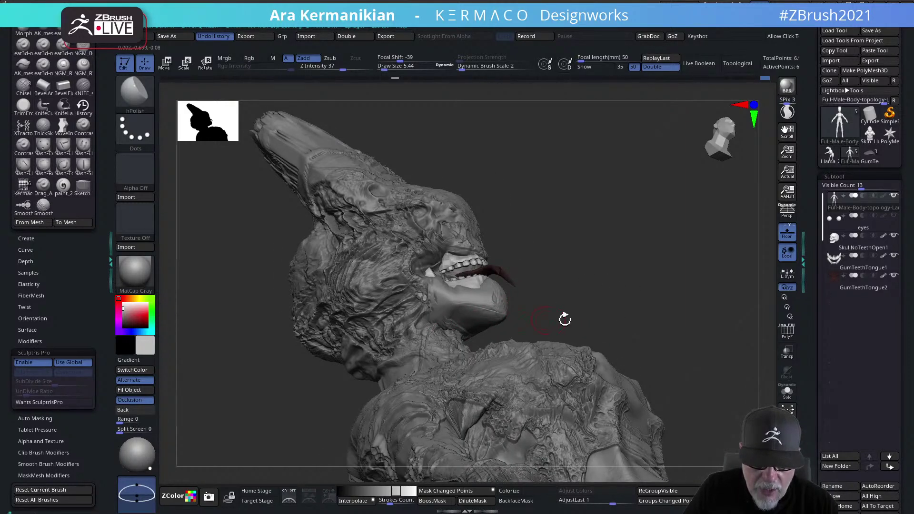
drag(530, 316, 515, 330)
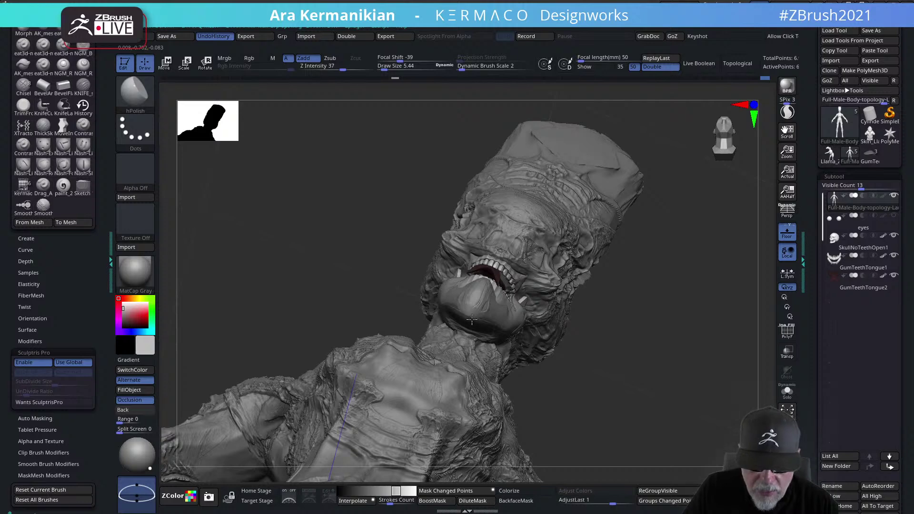
right_drag(459, 310, 483, 338)
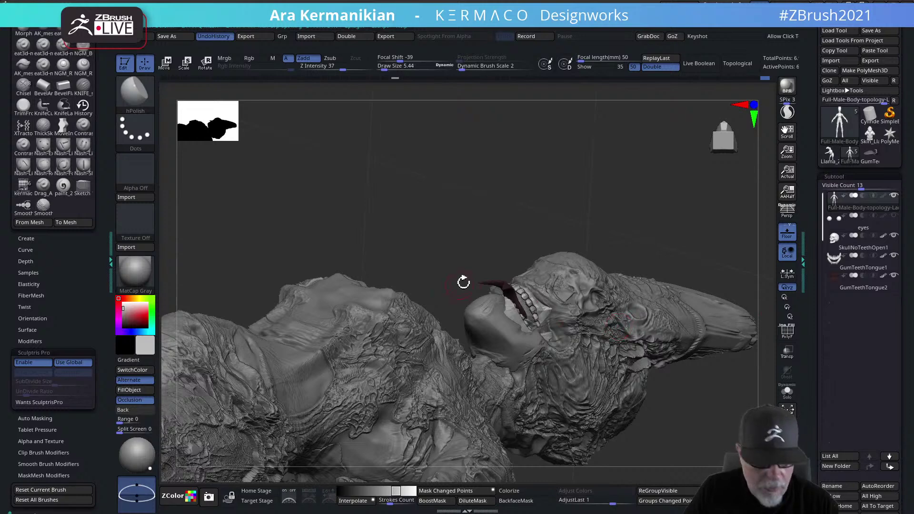
Switch to Chrome and search Google for "animal xrays"
drag(0, 115, 580, 2)
click(242, 3)
click(200, 24)
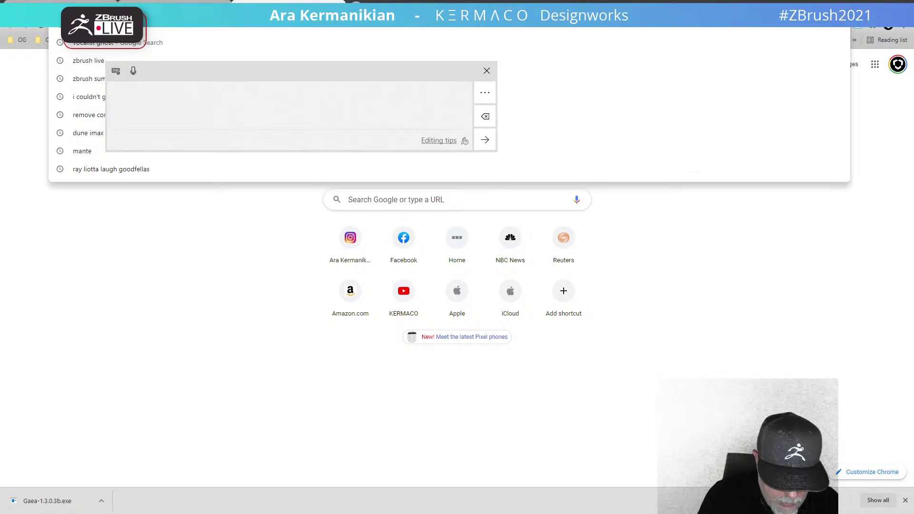
text(animalk)
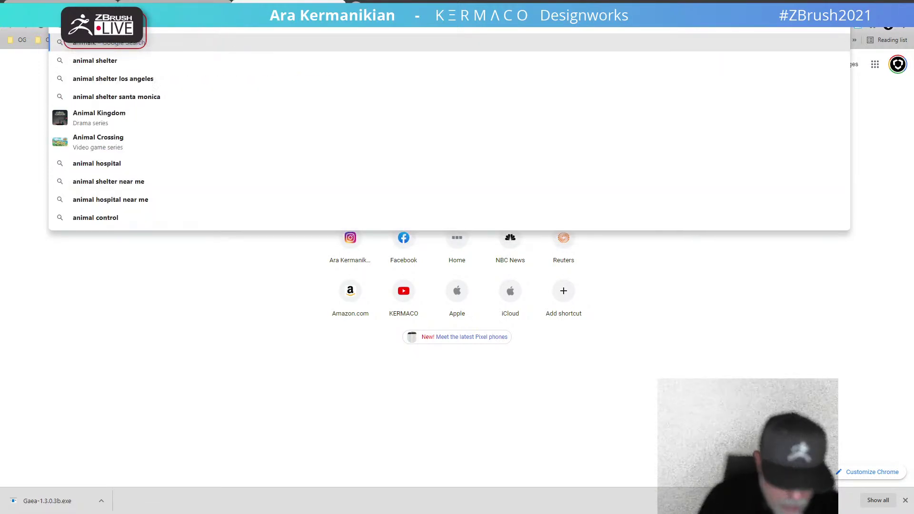
key(BackSpace)
text(xra)
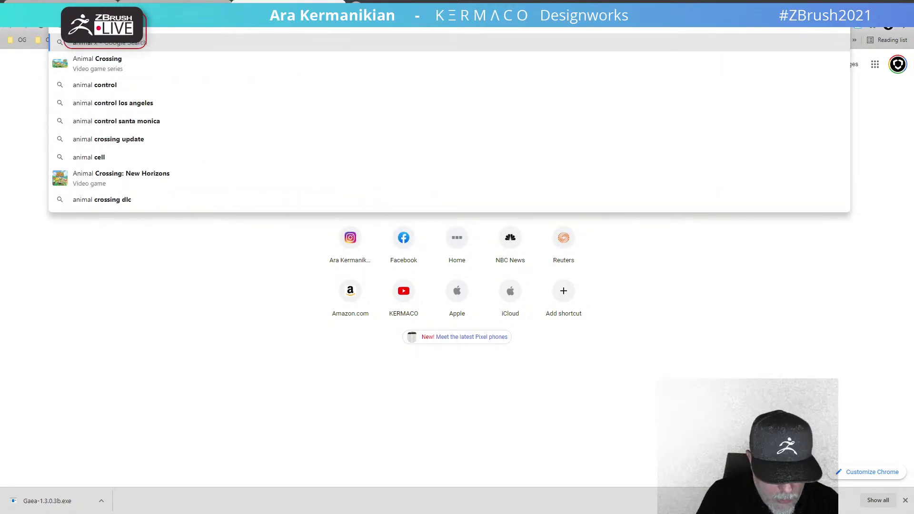
text(ys)
key(Return)
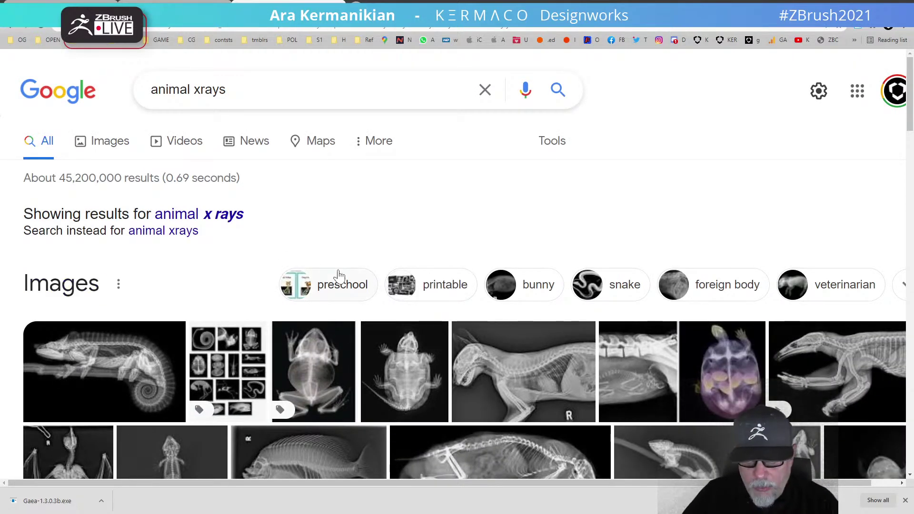
Open the image results for animal x rays and examine the skeleton pictures as anatomy reference
scroll(546, 373, down, 10)
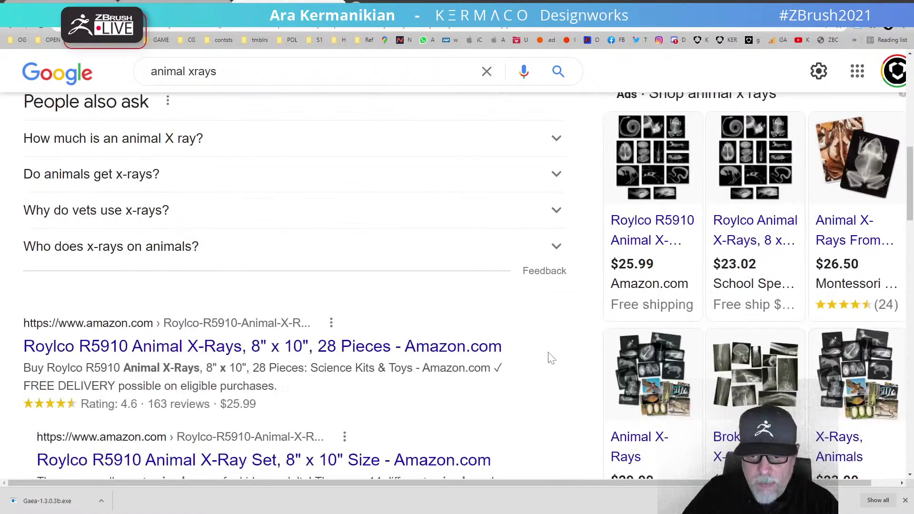
scroll(548, 357, up, 9)
scroll(499, 276, up, 2)
click(105, 142)
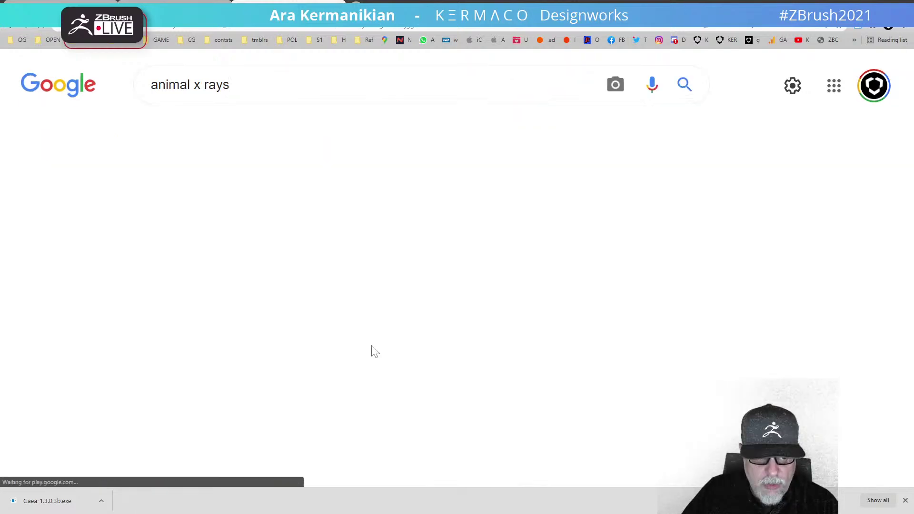
scroll(571, 288, down, 8)
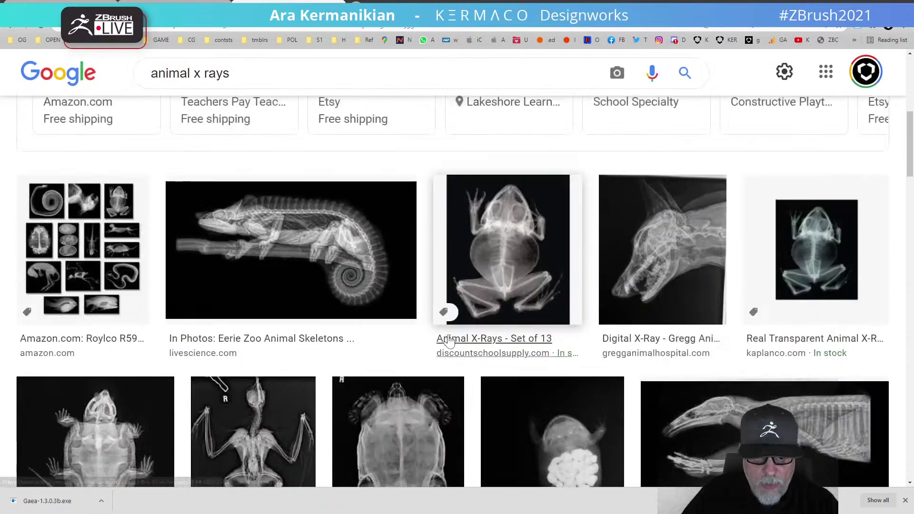
scroll(570, 288, down, 4)
scroll(767, 287, down, 5)
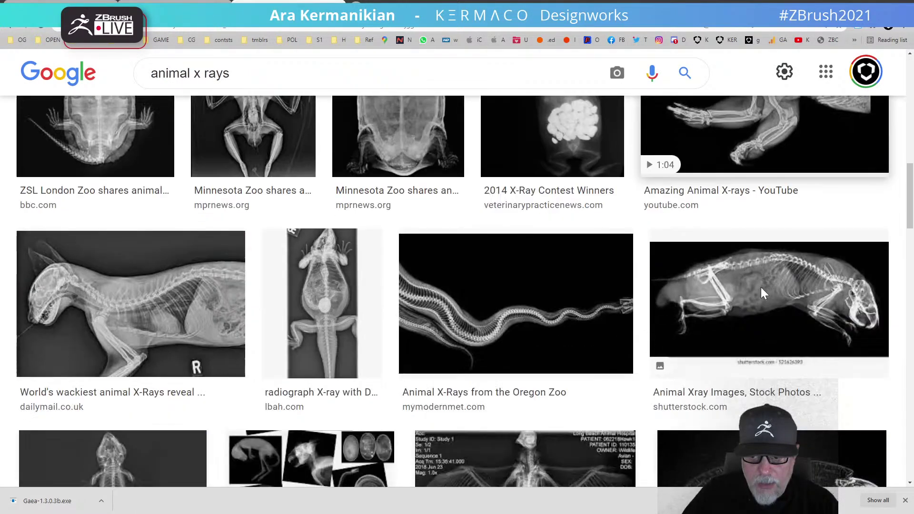
scroll(577, 378, down, 8)
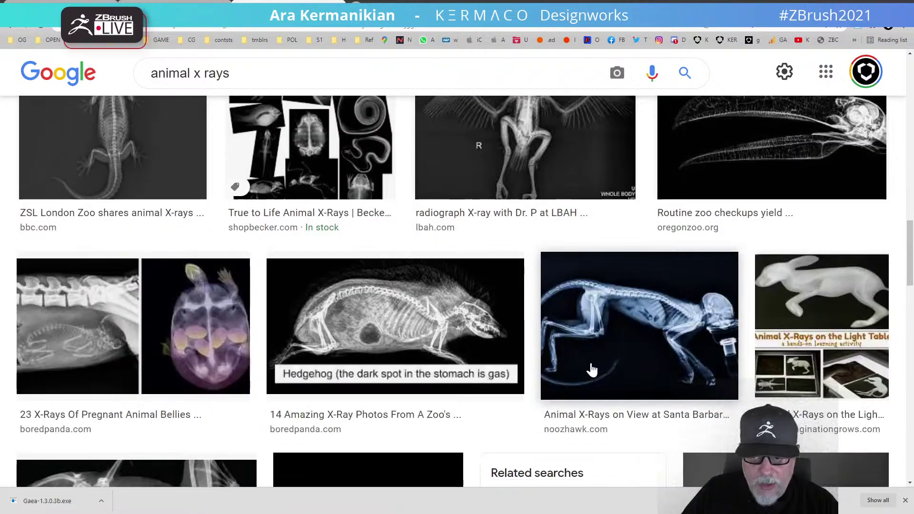
scroll(320, 315, down, 2)
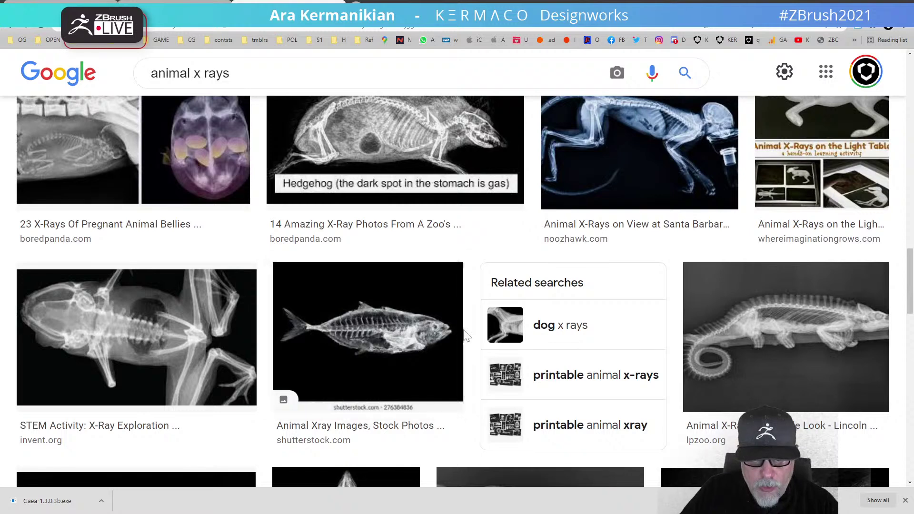
scroll(406, 349, down, 5)
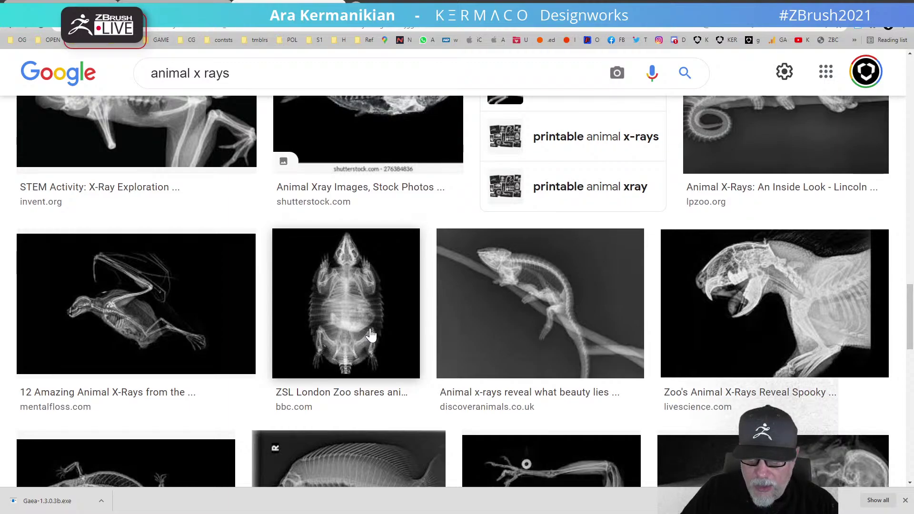
scroll(371, 335, down, 10)
scroll(376, 333, down, 20)
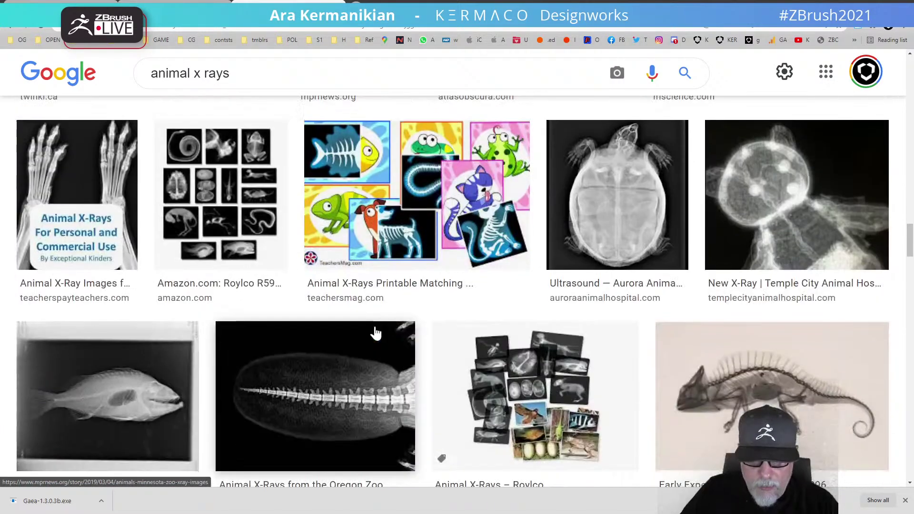
scroll(376, 334, down, 5)
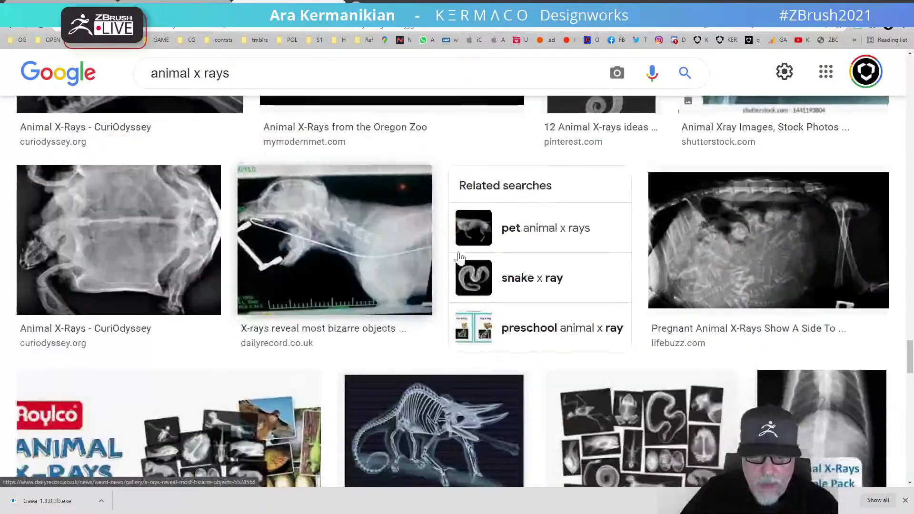
Switch back to ZBrush and carve the side of the lower jaw with the DamStandard brush at draw size 3.1756
key(alt+Tab)
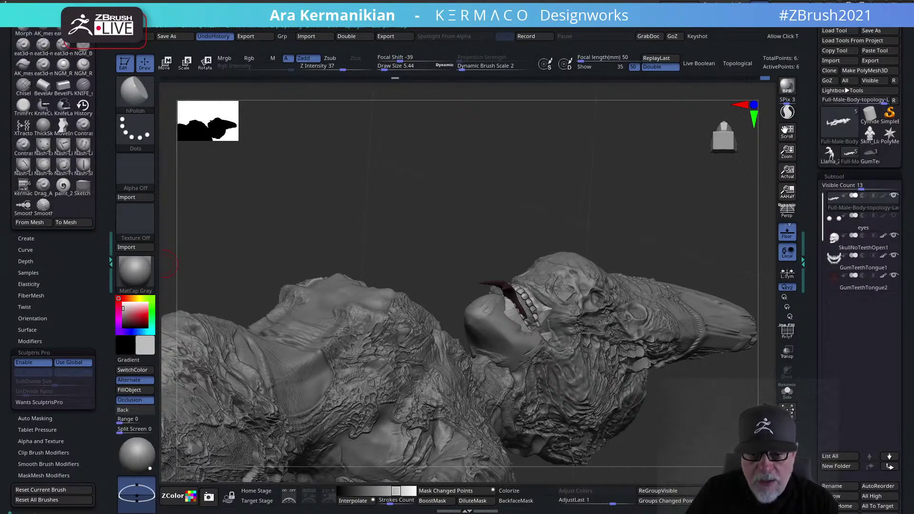
drag(505, 187, 525, 161)
drag(620, 241, 629, 335)
alt+drag(610, 301, 528, 299)
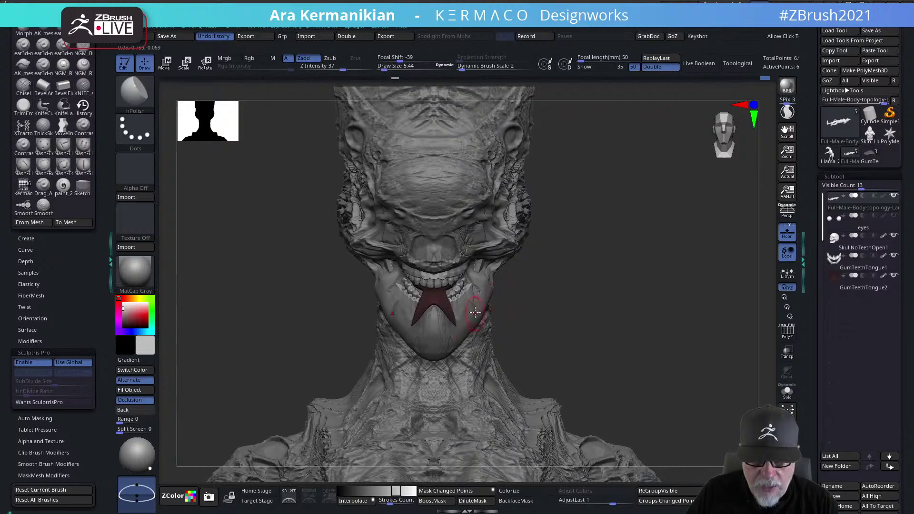
drag(616, 333, 533, 320)
right_click(461, 312)
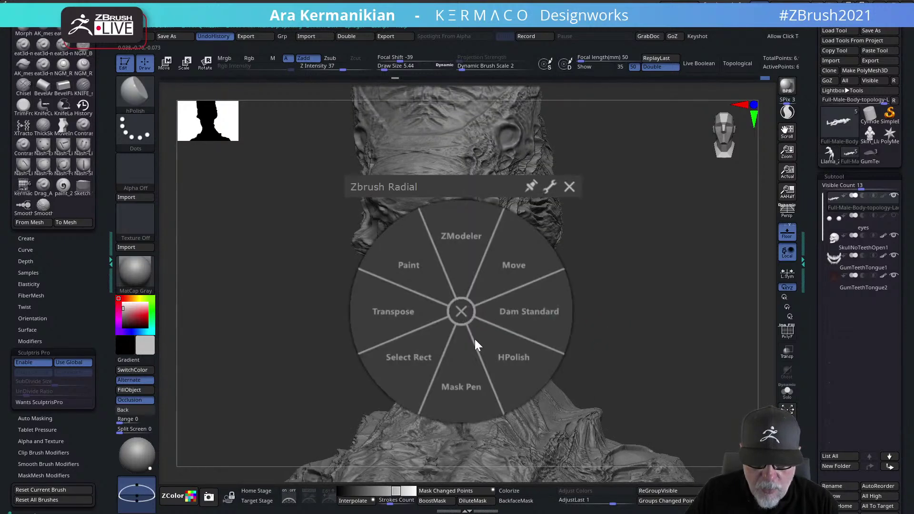
click(521, 317)
drag(653, 331, 470, 307)
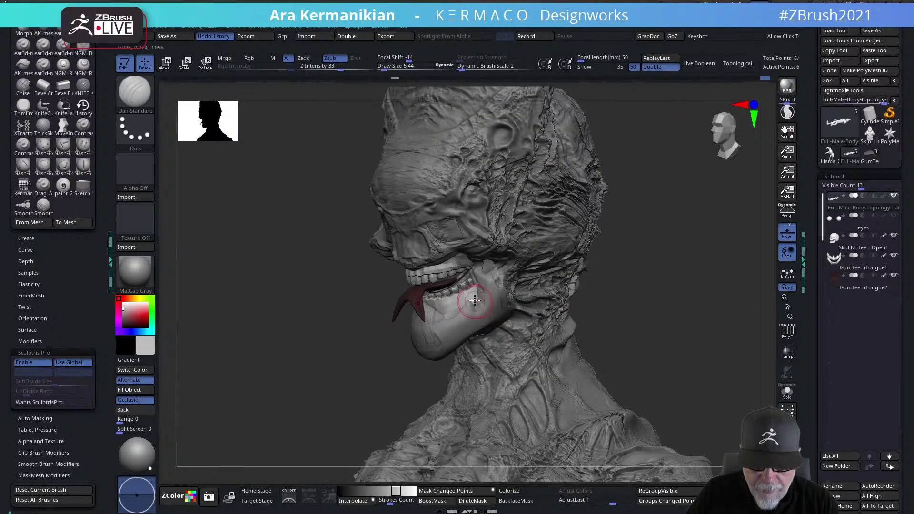
key(ctrl)
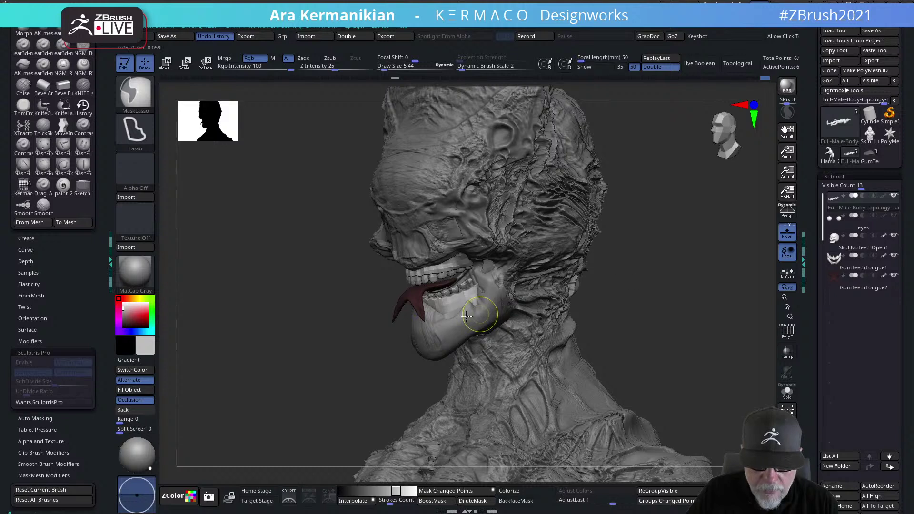
key(s)
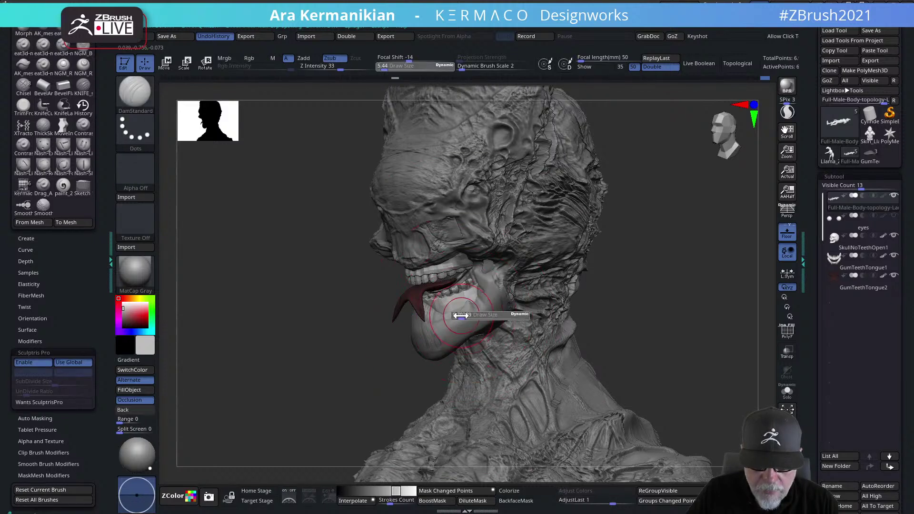
click(458, 316)
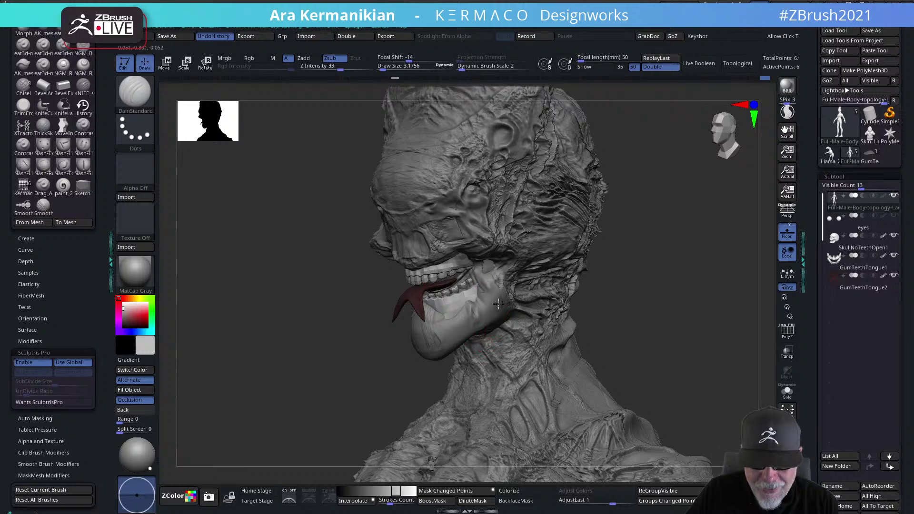
Carve organic creases across the chin and front of the lower jaw with DamStandard
drag(663, 320, 436, 340)
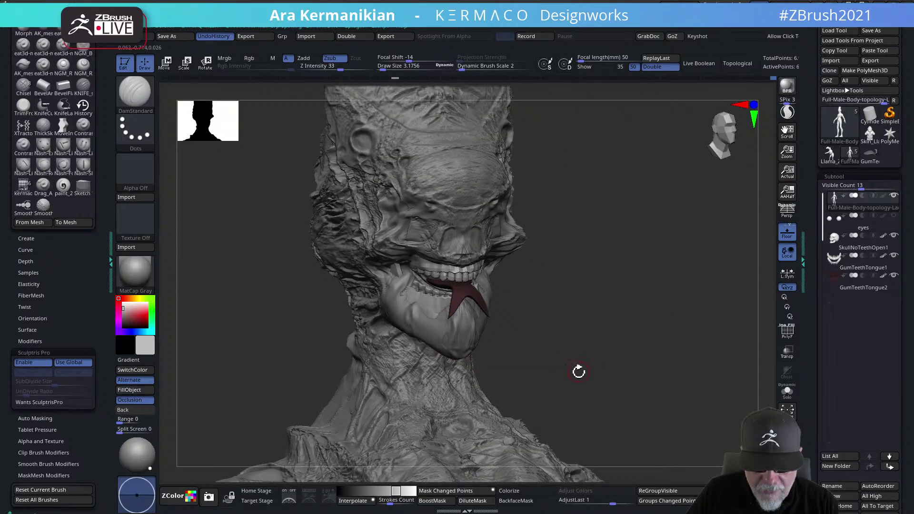
drag(580, 369, 474, 355)
mouse_move(486, 315)
mouse_down()
mouse_move(472, 336)
mouse_move(483, 333)
mouse_up()
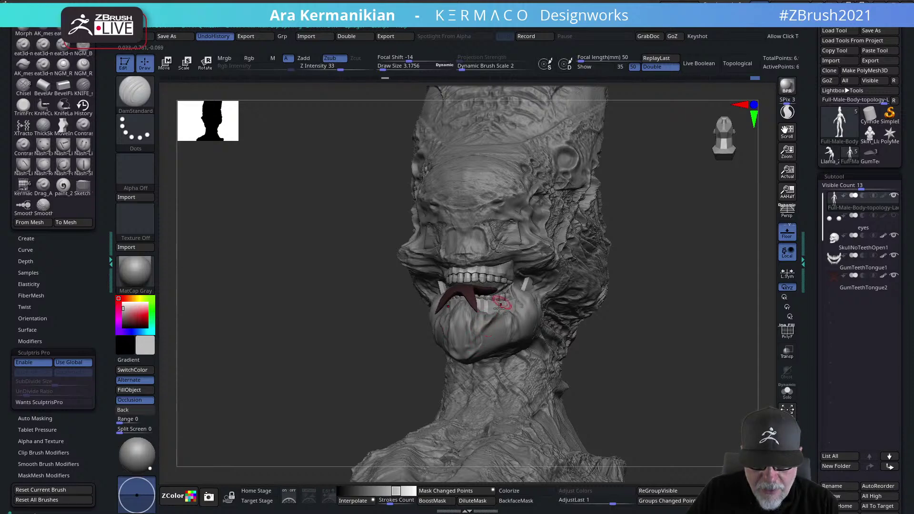
drag(691, 344, 537, 314)
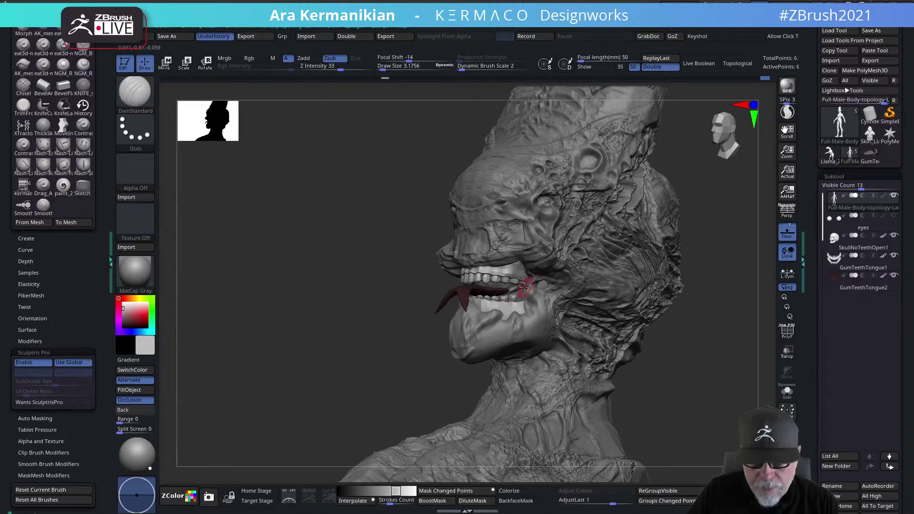
Refine the jaw's upper ends behind the teeth and carve creases into the cheeks beside the nose
drag(528, 280, 513, 266)
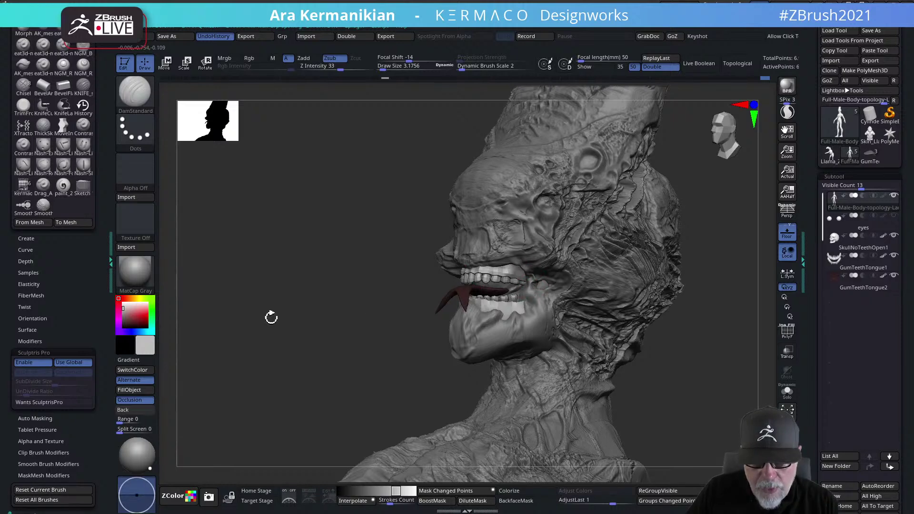
drag(357, 310, 328, 321)
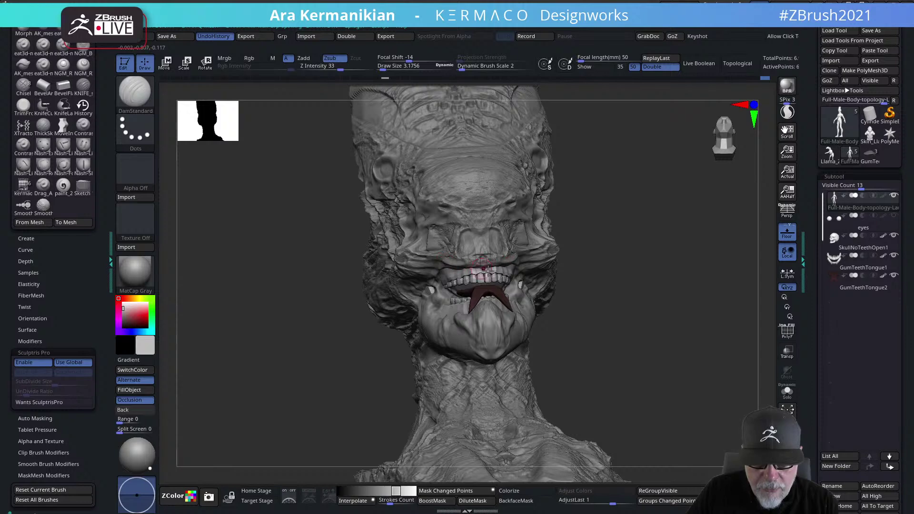
drag(687, 291, 648, 262)
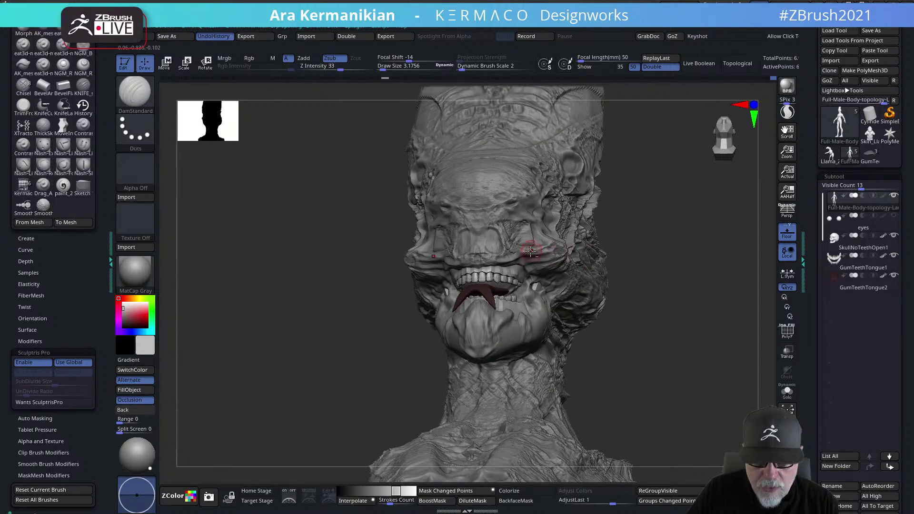
key(shift)
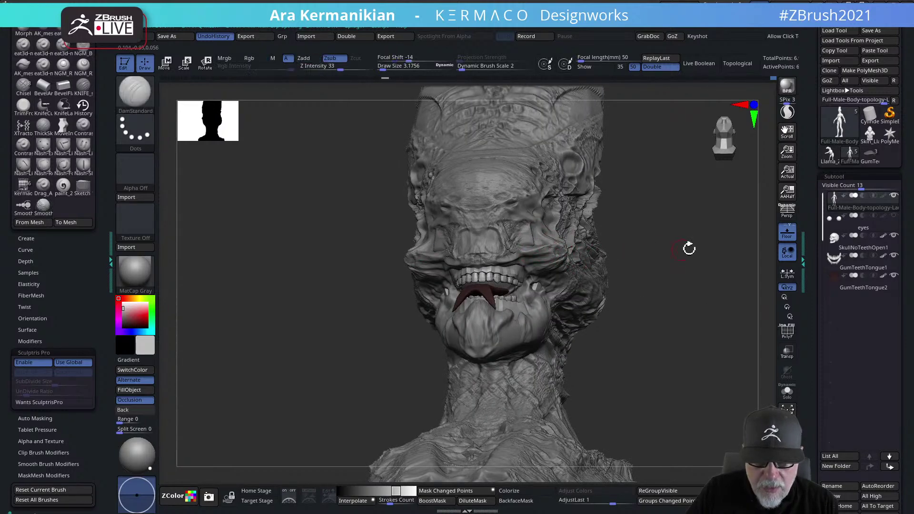
drag(671, 250, 460, 246)
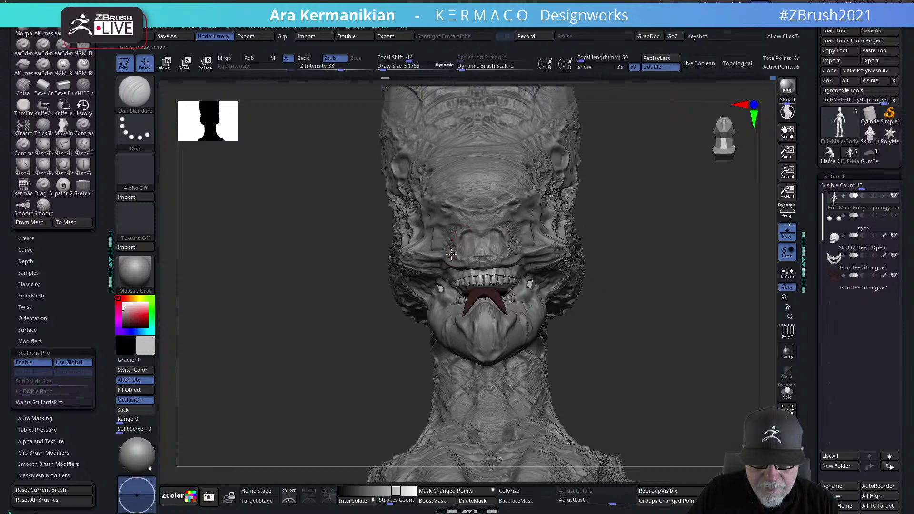
Set the draw size to 10.99, then load the fishAY texture and convert it into an alpha
drag(692, 298, 503, 265)
mouse_move(587, 248)
mouse_down()
mouse_move(601, 261)
mouse_move(659, 257)
mouse_move(467, 220)
mouse_up()
key(s)
drag(616, 257, 603, 229)
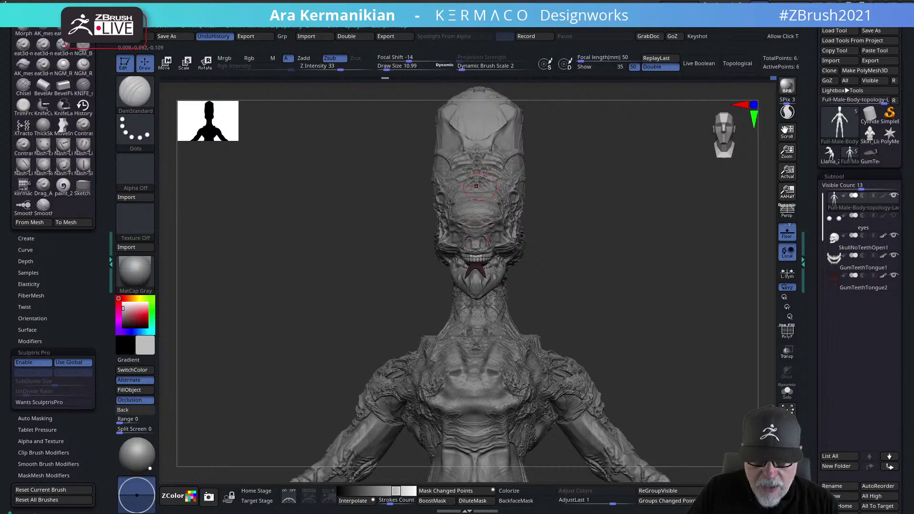
click(135, 223)
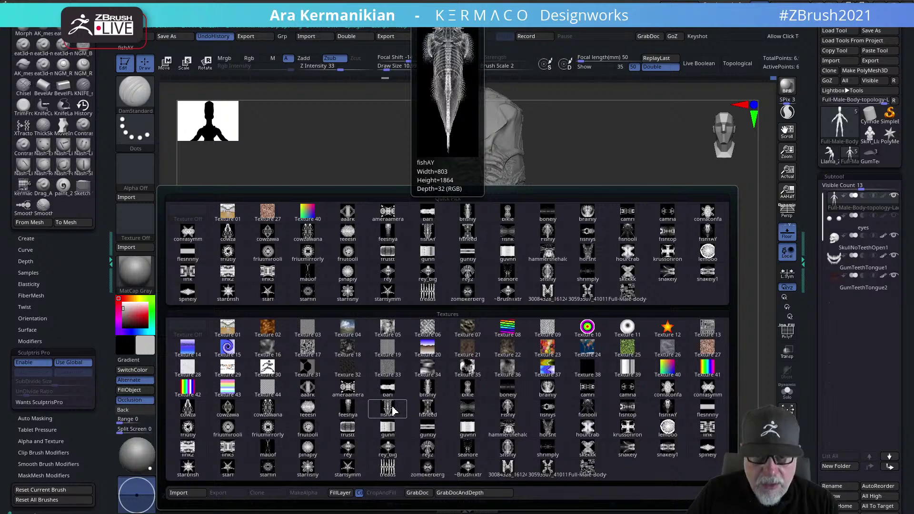
click(391, 411)
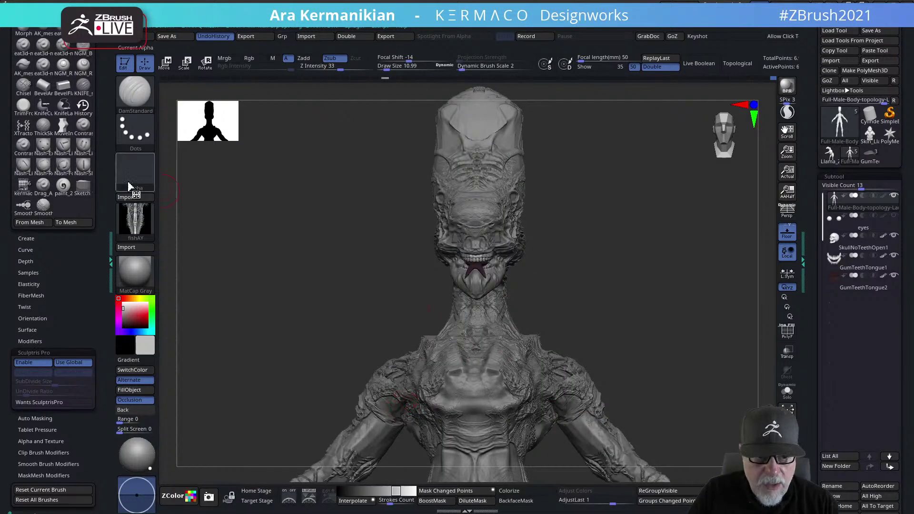
click(133, 221)
click(309, 496)
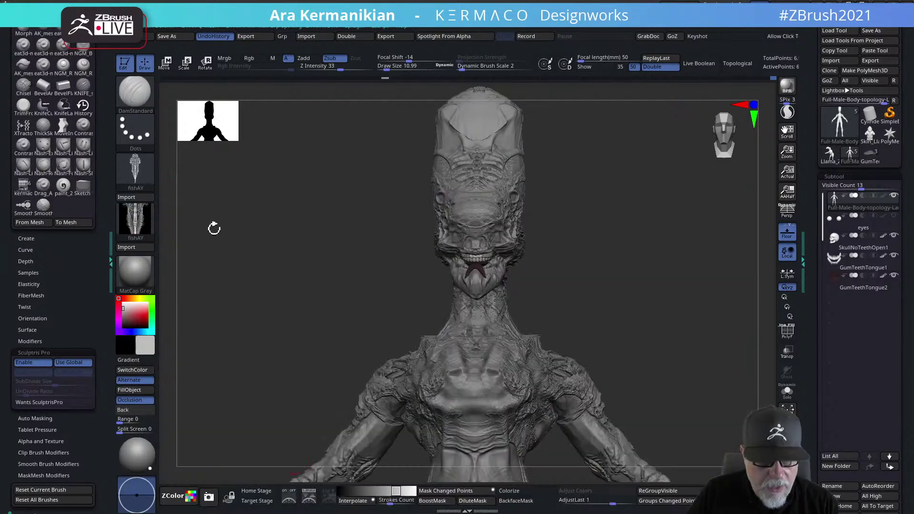
Clear the alpha from the DamStandard brush and switch to the Drag Alpha brush
click(136, 172)
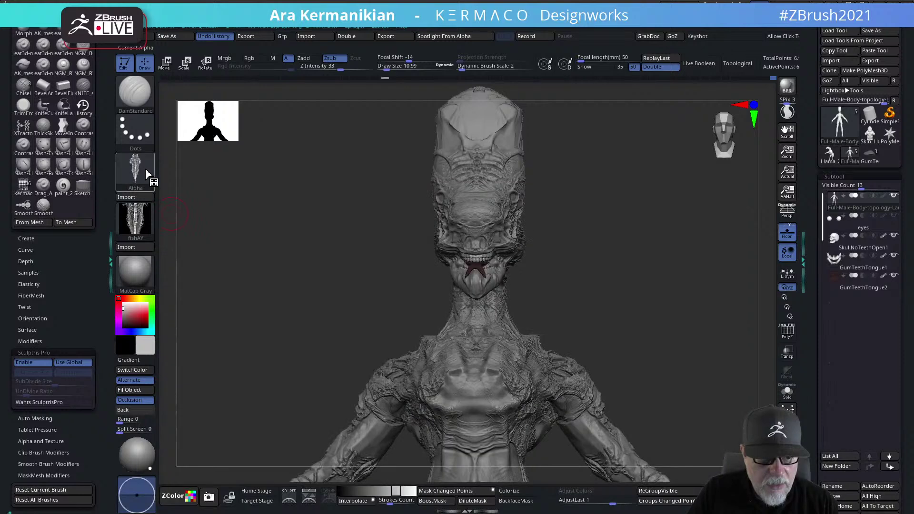
click(131, 180)
click(184, 226)
key(ctrl+space)
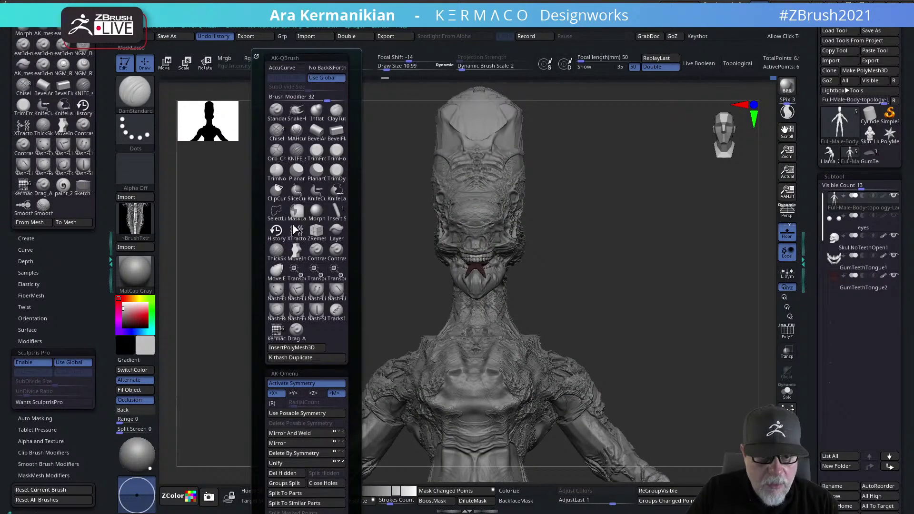
click(297, 330)
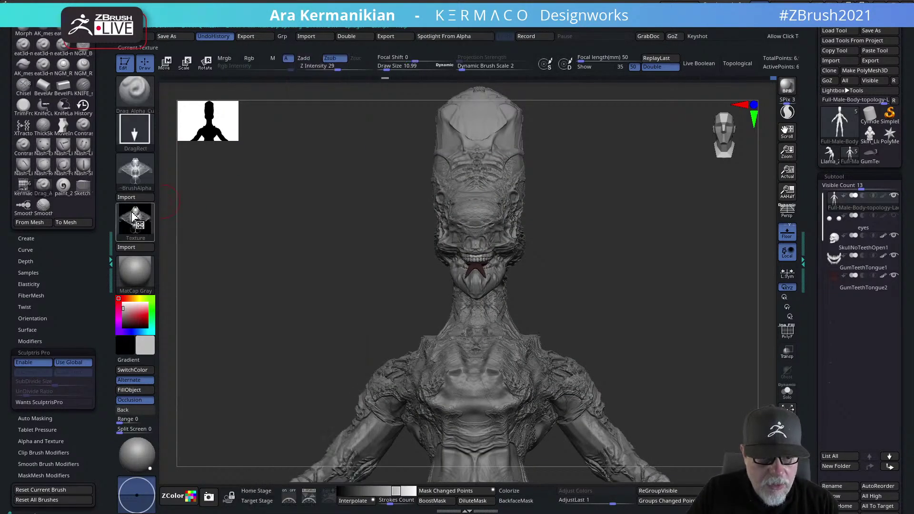
Assign the fishAY alpha to the Drag Alpha brush and turn its texture off
click(143, 174)
click(635, 361)
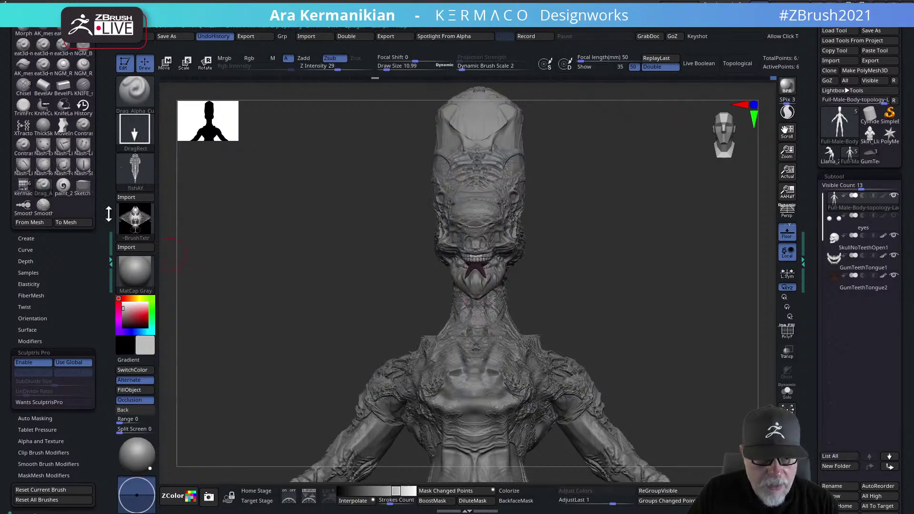
click(137, 219)
click(186, 332)
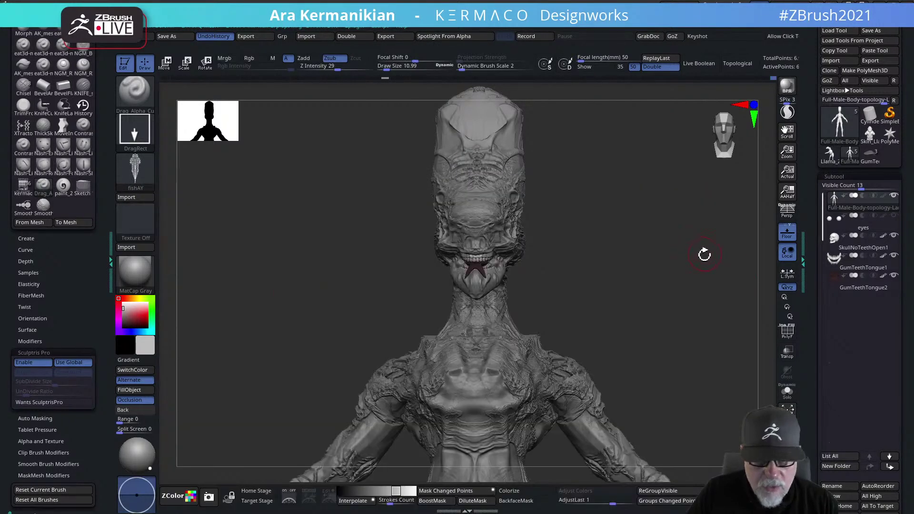
Try stamping the fishAY alpha down the unmasked face at Z Intensity 29
alt+drag(611, 248, 582, 294)
drag(448, 260, 454, 395)
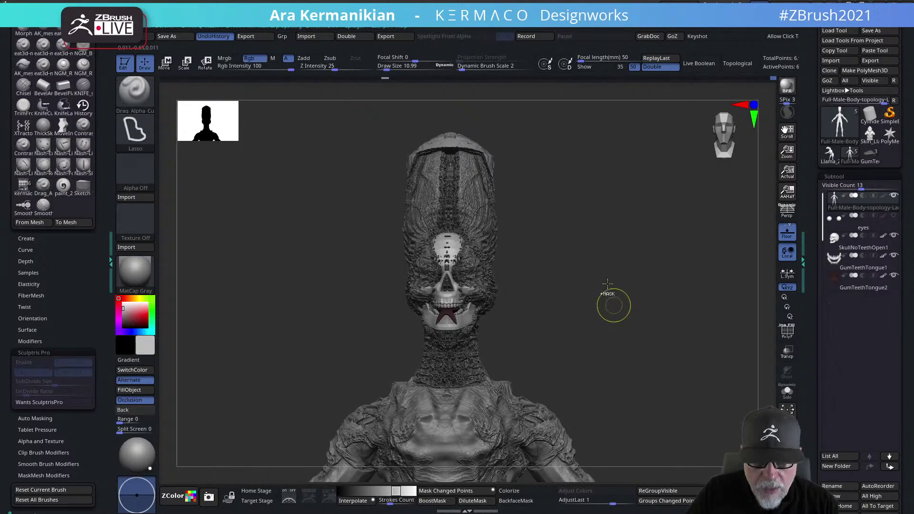
key(ctrl+z)
drag(629, 275, 505, 202)
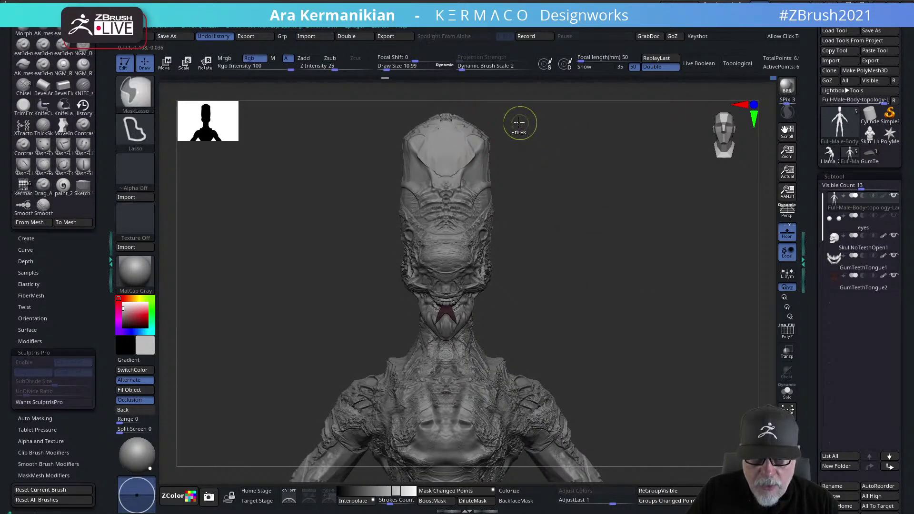
Lasso-mask the upper skull, the sides of the head, the neck and the torso, leaving the centre of the face unmasked
mouse_move(495, 107)
ctrl+mouse_down()
mouse_move(398, 116)
mouse_move(404, 177)
mouse_move(491, 190)
mouse_move(484, 225)
mouse_move(440, 230)
mouse_move(352, 165)
ctrl+mouse_up()
mouse_move(506, 117)
ctrl+mouse_down()
mouse_move(375, 115)
mouse_move(669, 149)
ctrl+mouse_up()
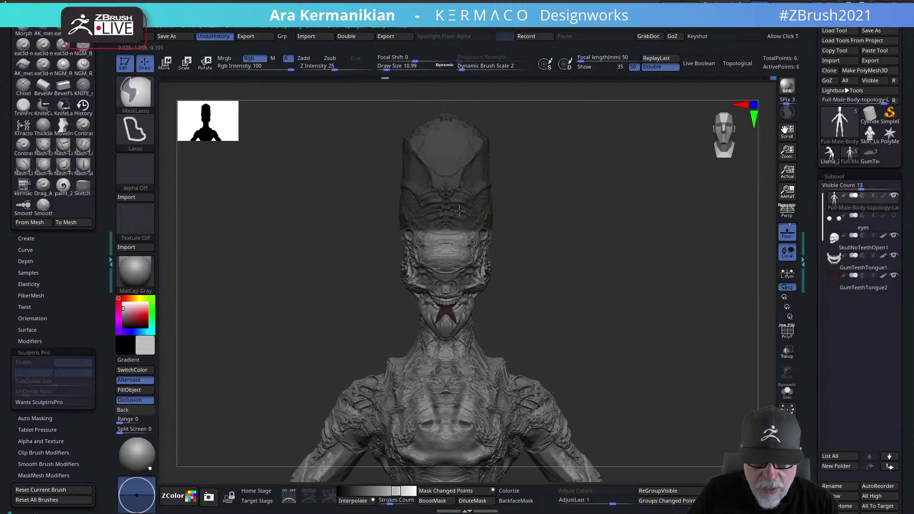
mouse_move(472, 380)
ctrl+mouse_down()
mouse_move(600, 243)
mouse_move(543, 235)
ctrl+mouse_up()
mouse_move(482, 220)
right_down()
mouse_move(606, 241)
mouse_move(628, 228)
mouse_move(700, 233)
right_up()
mouse_move(525, 177)
ctrl+mouse_down()
mouse_move(482, 192)
mouse_move(477, 295)
mouse_move(605, 323)
ctrl+mouse_up()
mouse_move(565, 294)
ctrl+mouse_down()
mouse_move(333, 310)
mouse_move(767, 382)
ctrl+mouse_up()
ctrl+drag(825, 308, 489, 292)
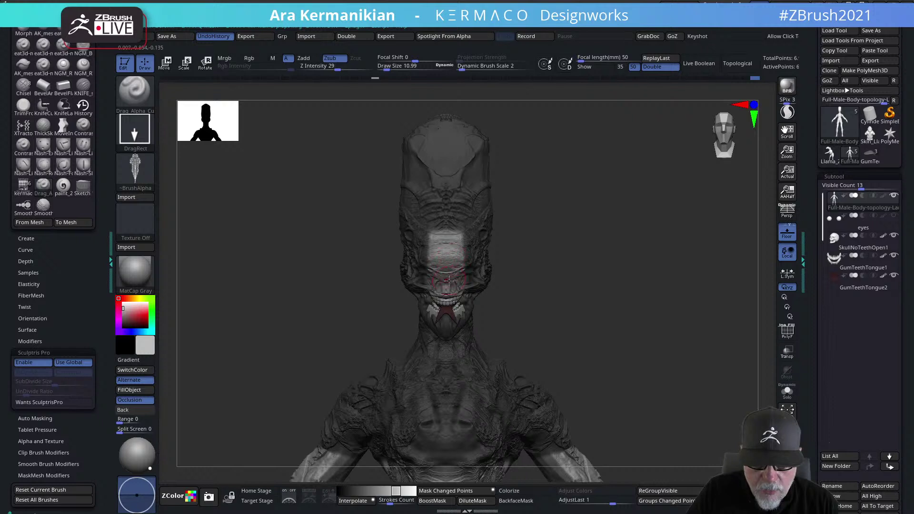
Try stamping the fishAY alpha over the unmasked centre of the face at Z Intensity 29
drag(443, 266, 452, 336)
drag(631, 317, 604, 272)
key(ctrl+z)
Set Z Intensity to 19 and stamp the fishAY alpha down the unmasked centre of the face
drag(332, 69, 314, 70)
shift+drag(569, 274, 543, 279)
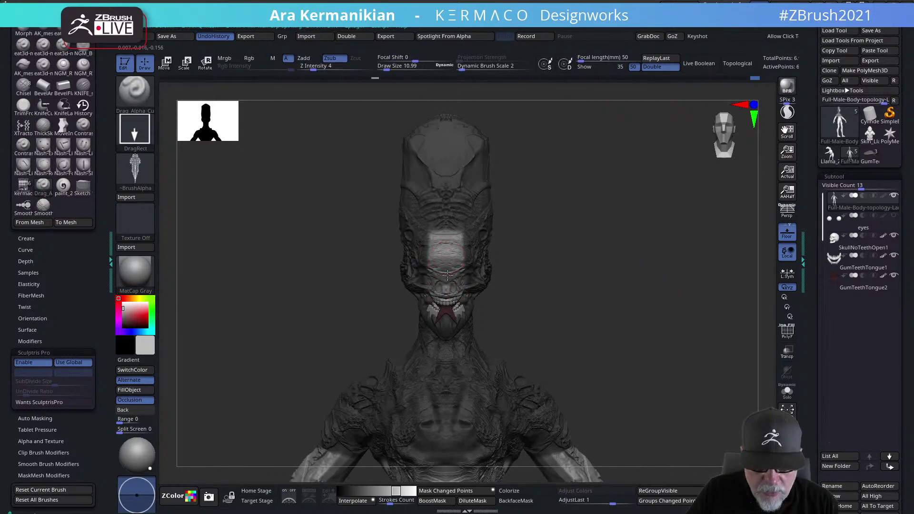
drag(313, 68, 330, 69)
drag(449, 259, 443, 311)
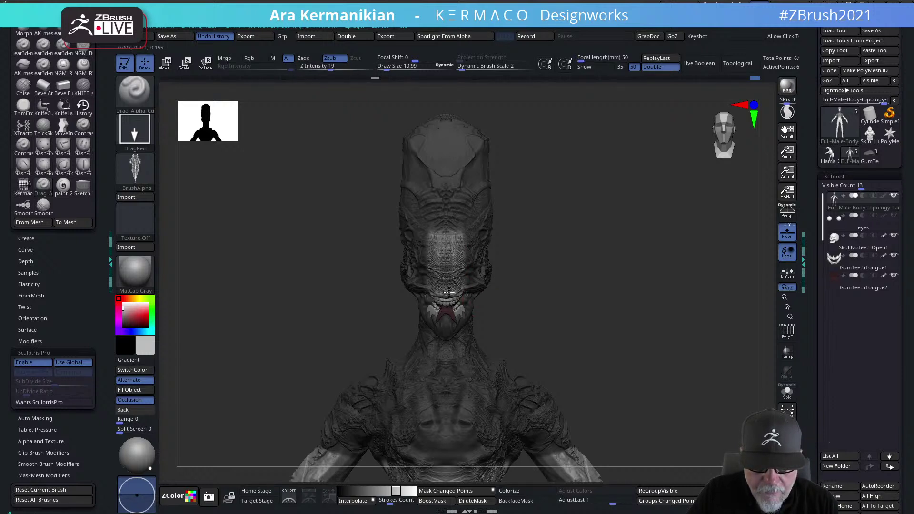
Convert the snakely texture into an alpha for the Drag Alpha brush and turn the texture off
key(ctrl)
click(143, 166)
click(297, 335)
click(135, 222)
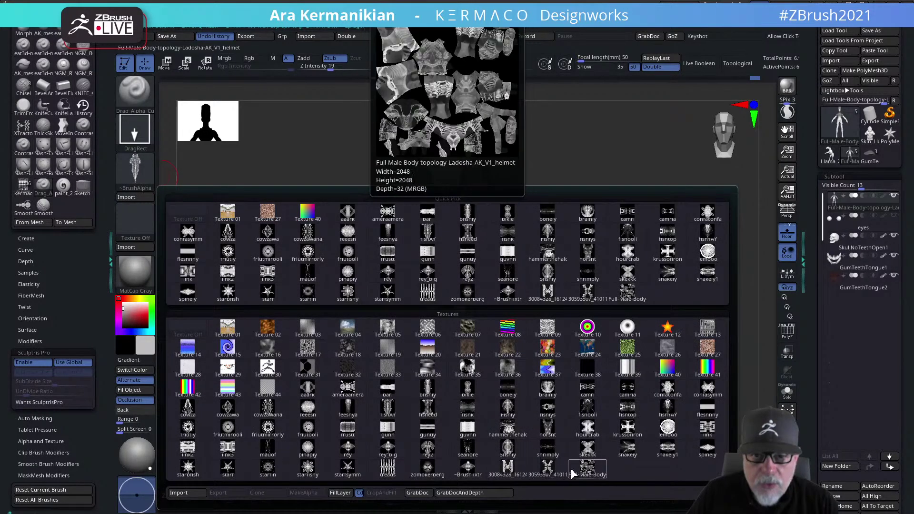
click(629, 450)
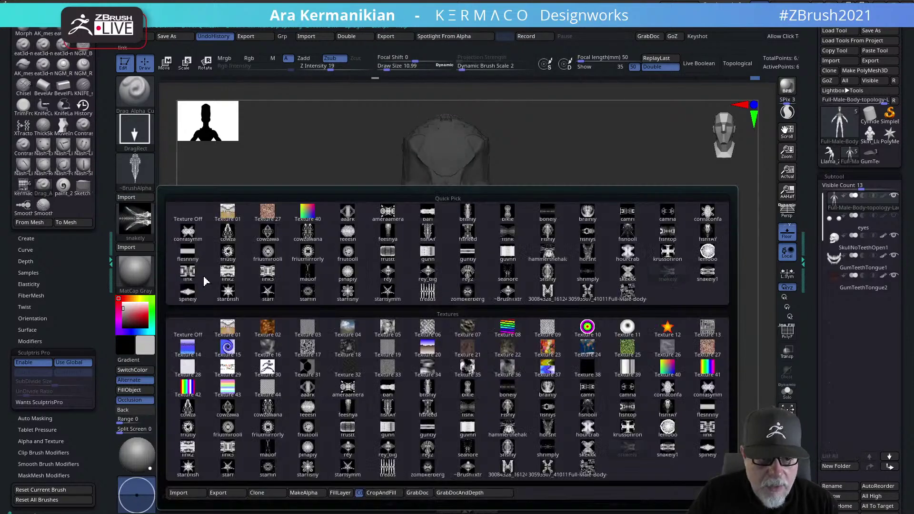
click(135, 220)
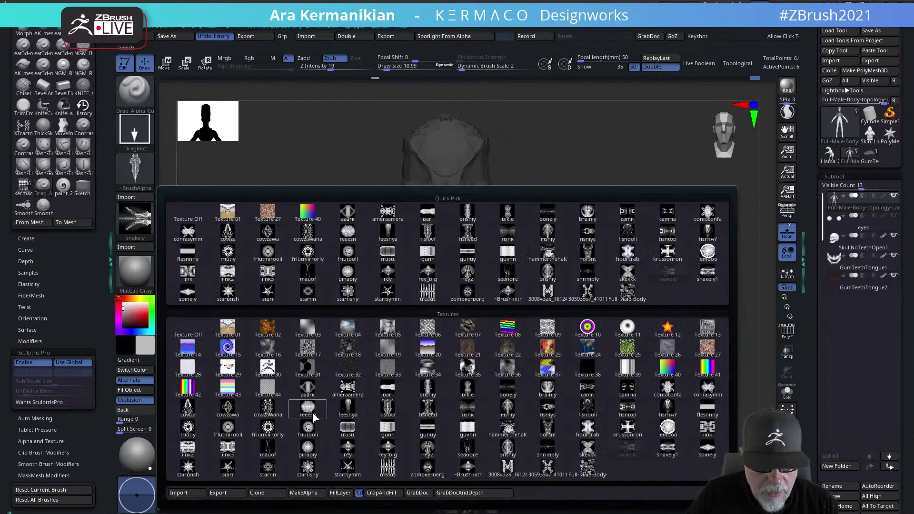
click(308, 494)
click(135, 220)
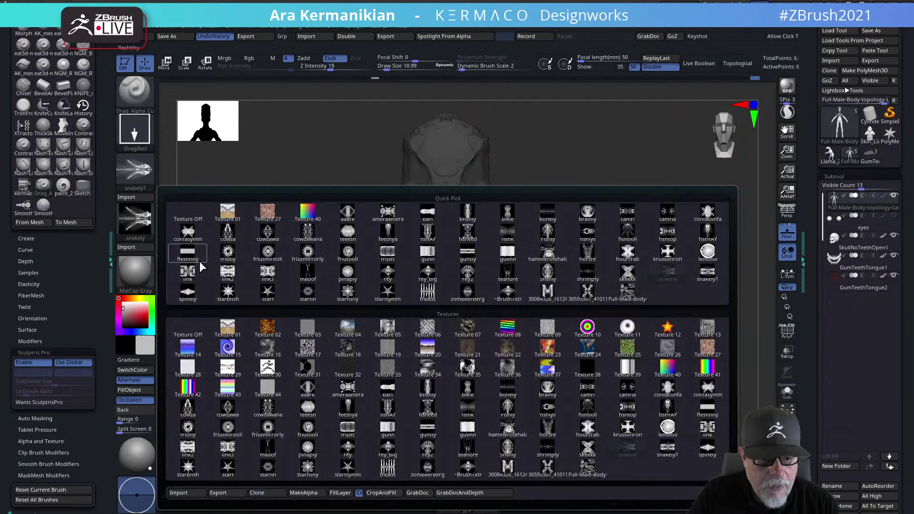
click(197, 335)
Stamp the snakely1 alpha into the unmasked face and pull the area forward with the Move brush at draw size about 58.5
mouse_move(448, 275)
mouse_down()
mouse_move(449, 284)
mouse_move(508, 277)
mouse_move(540, 286)
mouse_move(713, 251)
mouse_move(730, 273)
mouse_move(739, 269)
mouse_move(653, 284)
mouse_move(509, 253)
mouse_up()
key(s)
drag(440, 245, 449, 246)
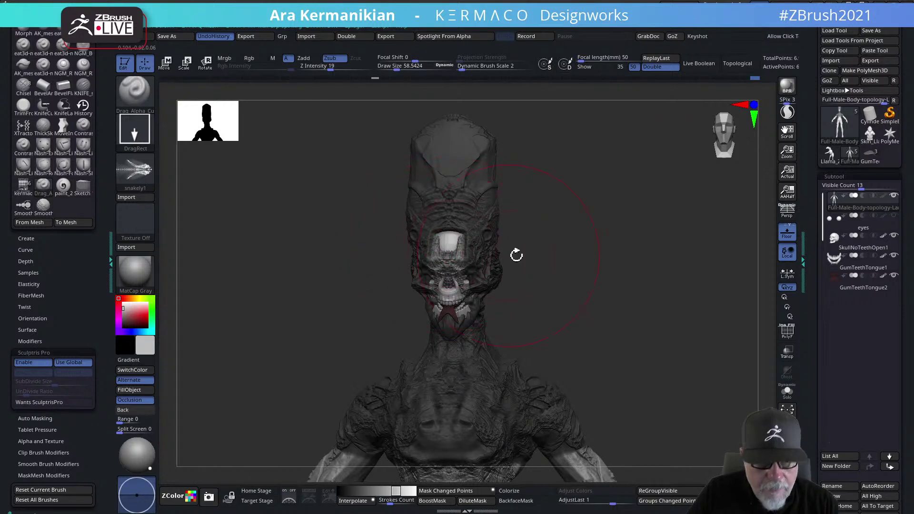
key(b)
key(m)
key(v)
drag(463, 248, 451, 245)
drag(440, 284, 440, 288)
drag(616, 316, 573, 259)
drag(503, 248, 466, 247)
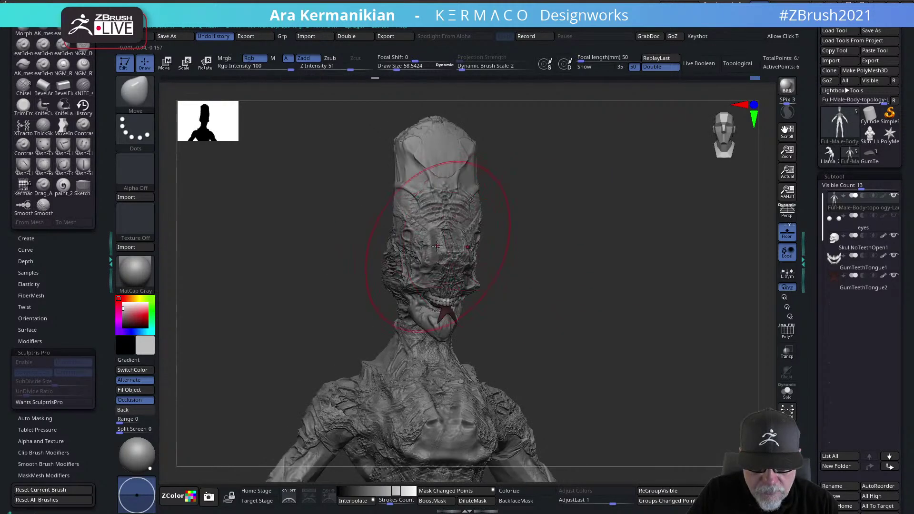
Try to shape the bulging front of the face with the Move brush at a draw size of about 15.4
drag(635, 262, 601, 259)
key(z)
drag(628, 265, 615, 279)
key(z)
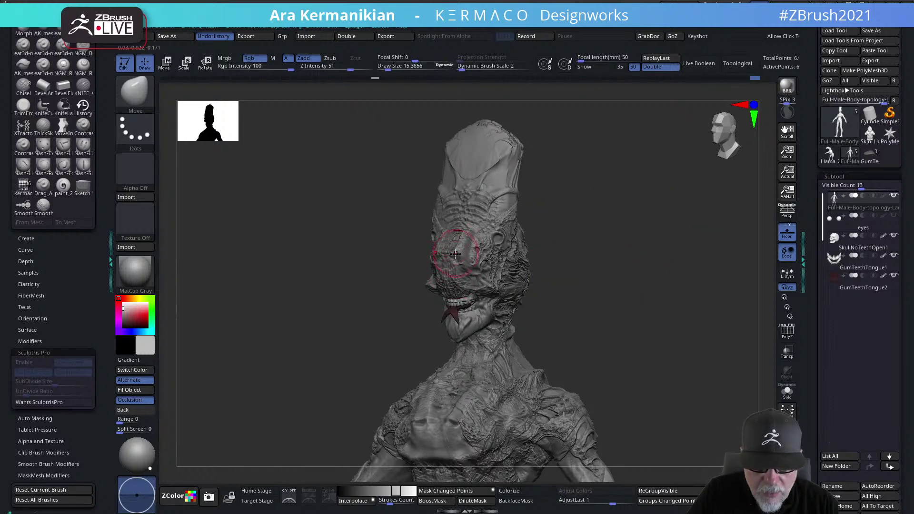
drag(634, 273, 596, 274)
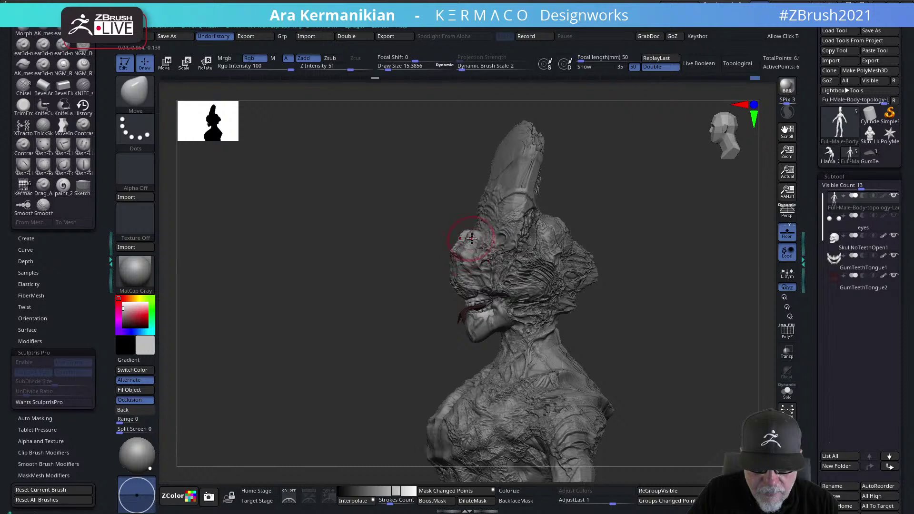
Undo the recent stamping and moving on the face and clear the mask from the body
key(ctrl)
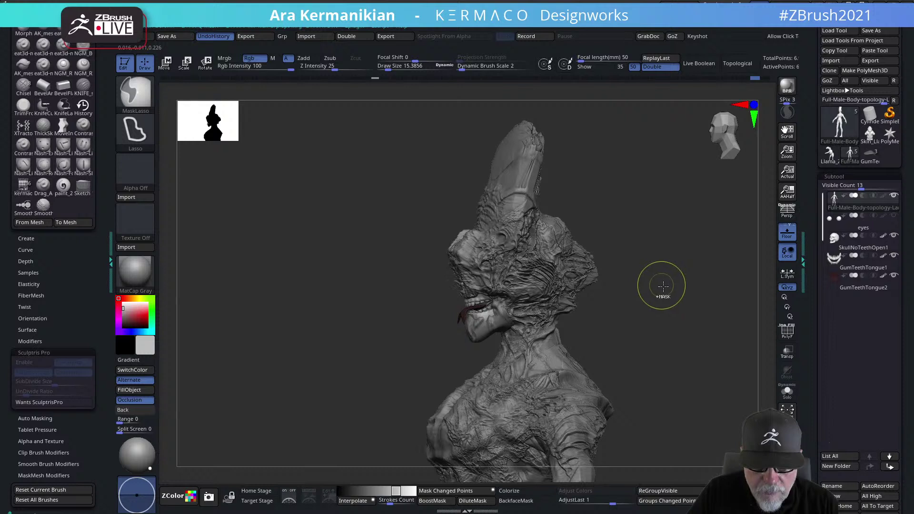
ctrl+click(663, 286)
key(ctrl+h)
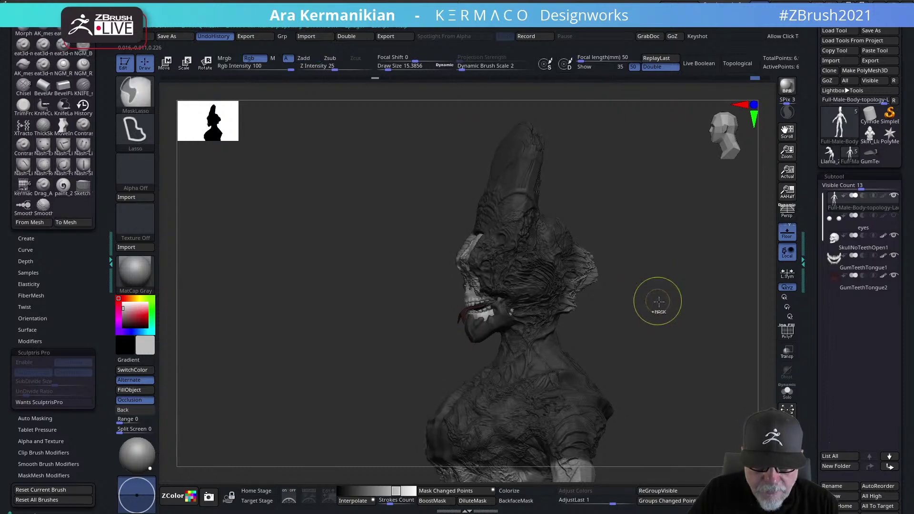
key(ctrl+z)
ctrl+drag(656, 310, 655, 305)
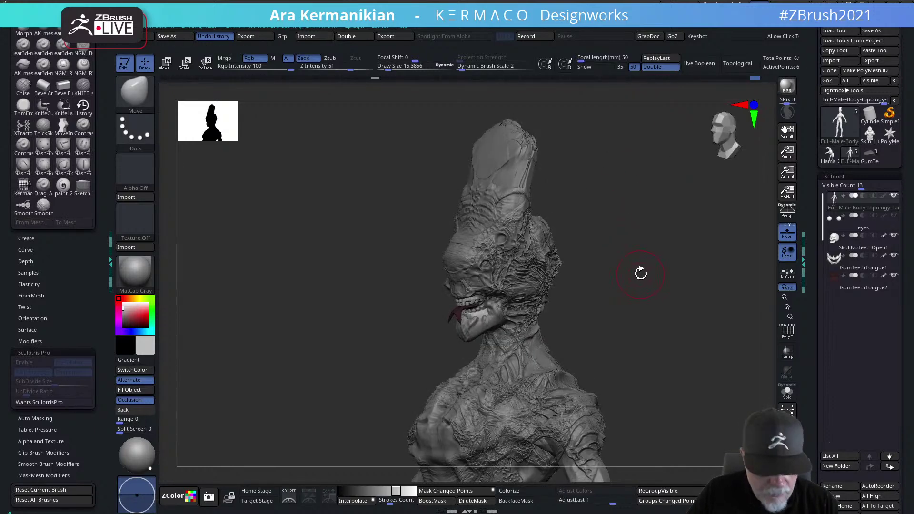
Mask everything except the central face area and soften the edge of the mask
shift+drag(656, 273, 581, 245)
mouse_move(464, 233)
ctrl+mouse_down()
mouse_move(483, 212)
mouse_move(457, 205)
mouse_move(443, 248)
mouse_move(481, 233)
ctrl+mouse_up()
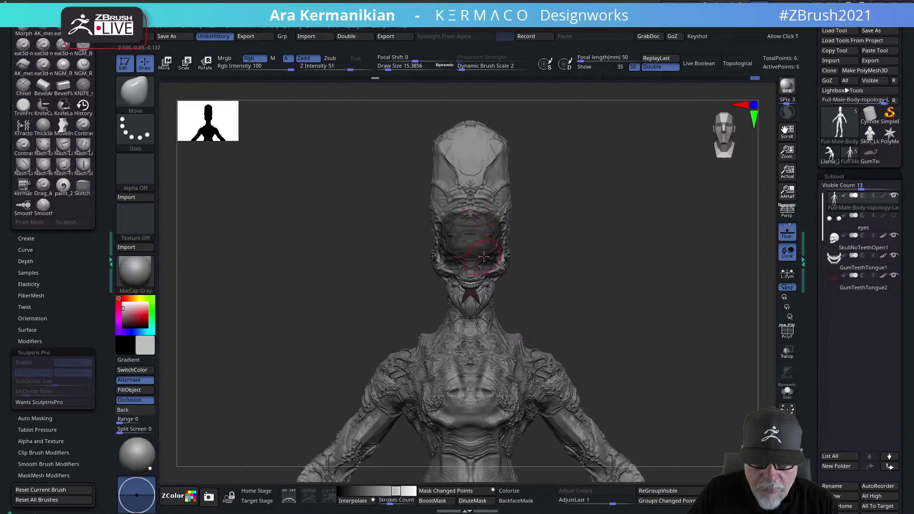
ctrl+click(663, 310)
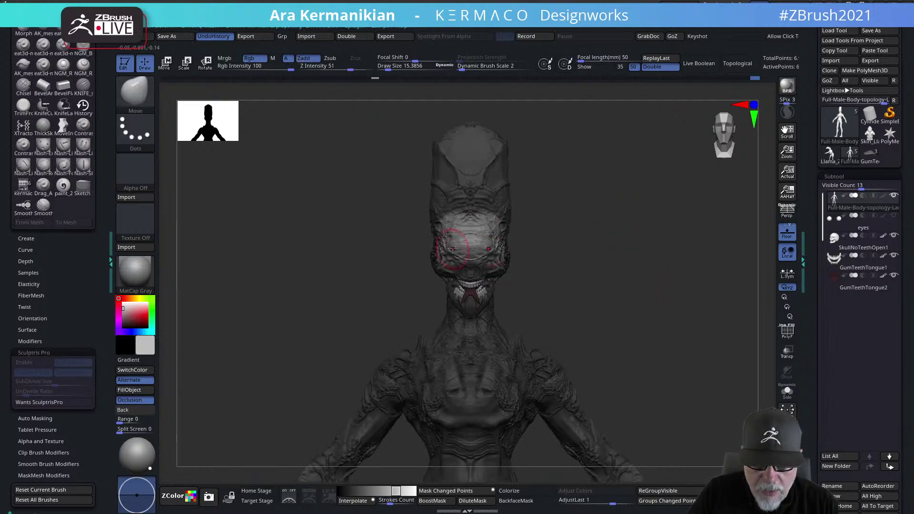
ctrl+click(478, 245)
Stamp the snakely1 alpha across the unmasked face with the Drag Alpha brush
key(b)
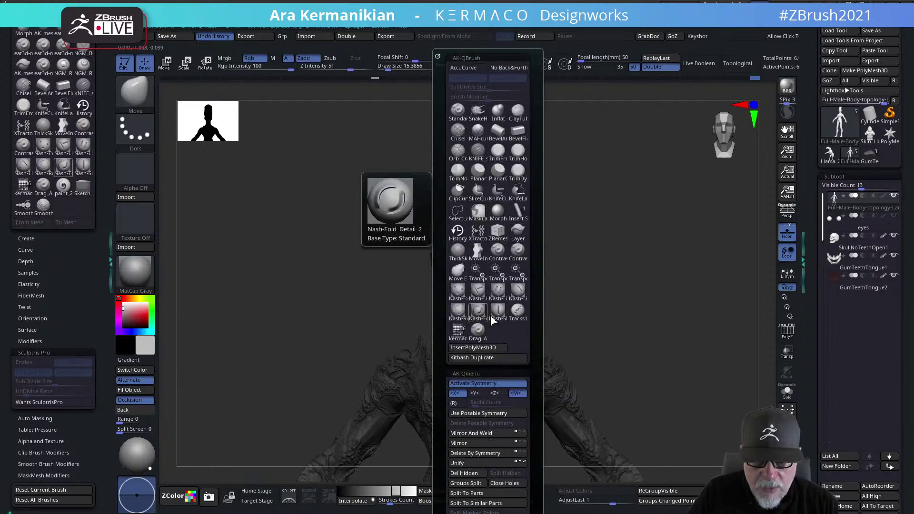
click(509, 238)
mouse_move(470, 239)
mouse_down()
mouse_move(468, 264)
mouse_move(423, 285)
mouse_move(365, 289)
mouse_move(408, 274)
mouse_move(360, 267)
mouse_move(316, 227)
mouse_move(348, 251)
mouse_up()
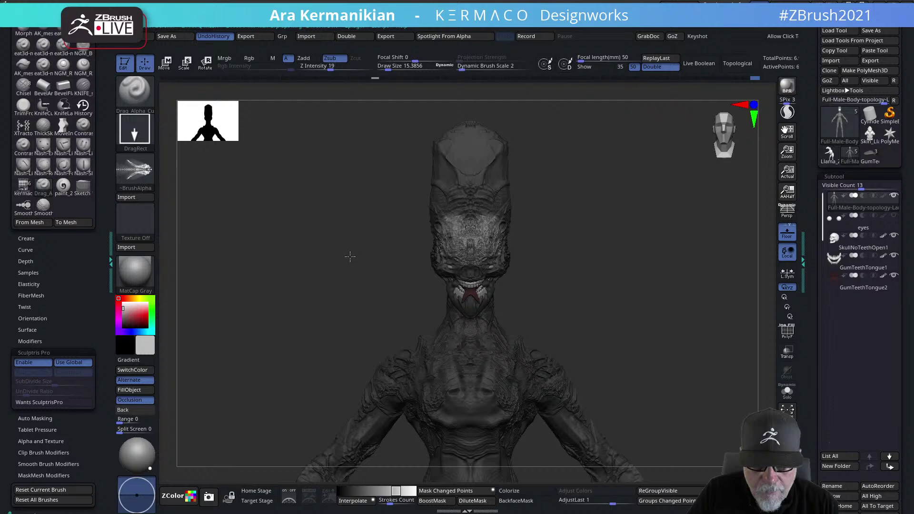
Smooth the stamped detail along the side of the face
mouse_move(631, 265)
mouse_down()
mouse_move(598, 296)
mouse_move(628, 242)
mouse_up()
key(shift)
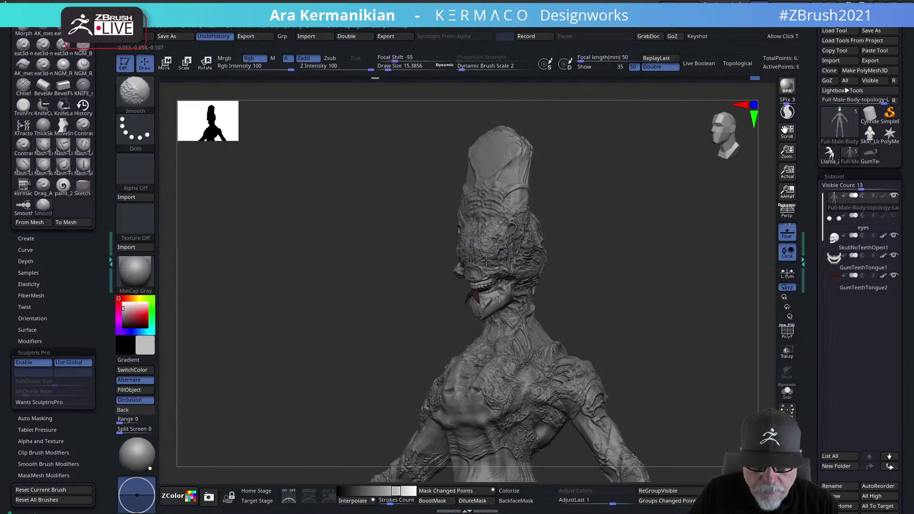
shift+drag(481, 249, 496, 270)
mouse_move(618, 287)
shift+mouse_down()
mouse_move(592, 276)
mouse_move(619, 267)
mouse_move(608, 278)
shift+mouse_up()
Reshape the brow and cheek areas of the face with the Move brush at a draw size of about 11
key(s)
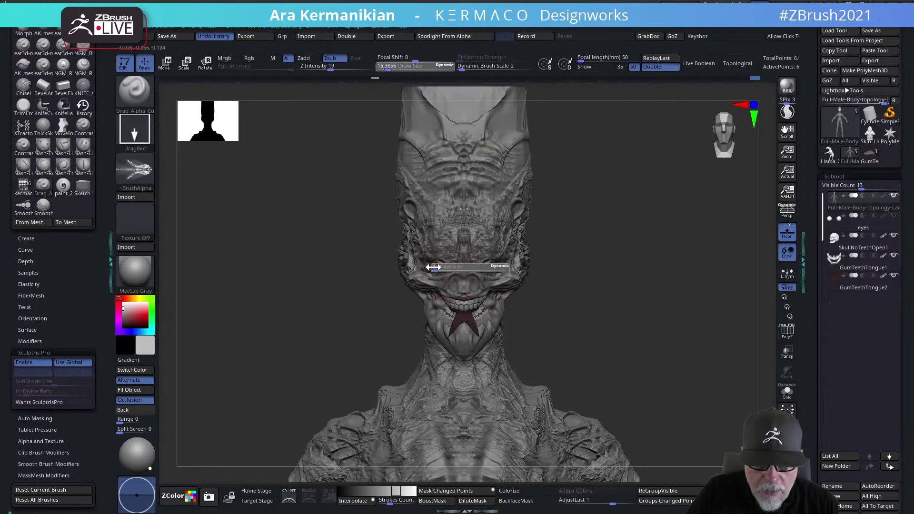
drag(441, 269, 440, 268)
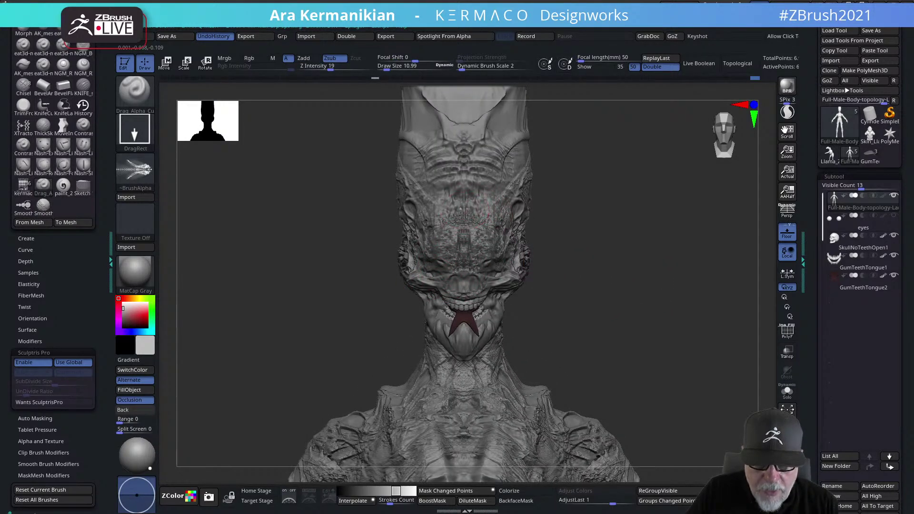
key(b)
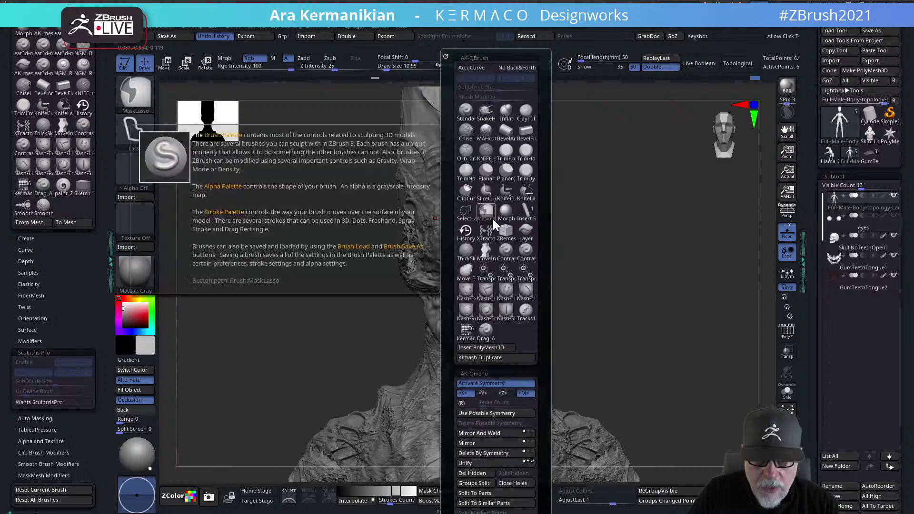
key(b)
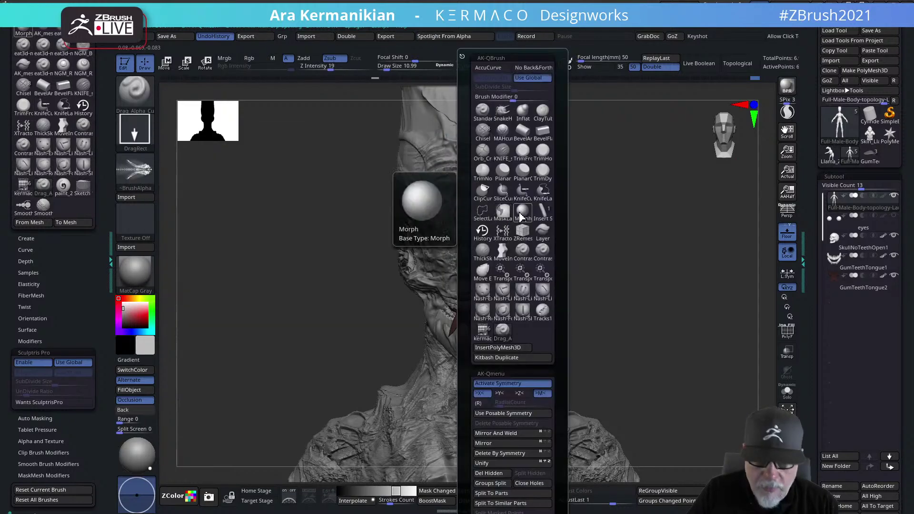
key(b)
key(m)
key(v)
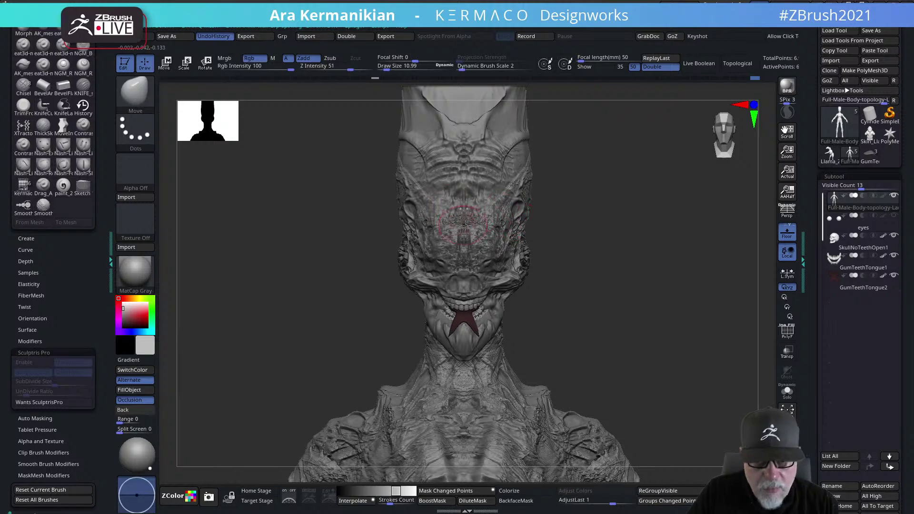
drag(622, 265, 574, 260)
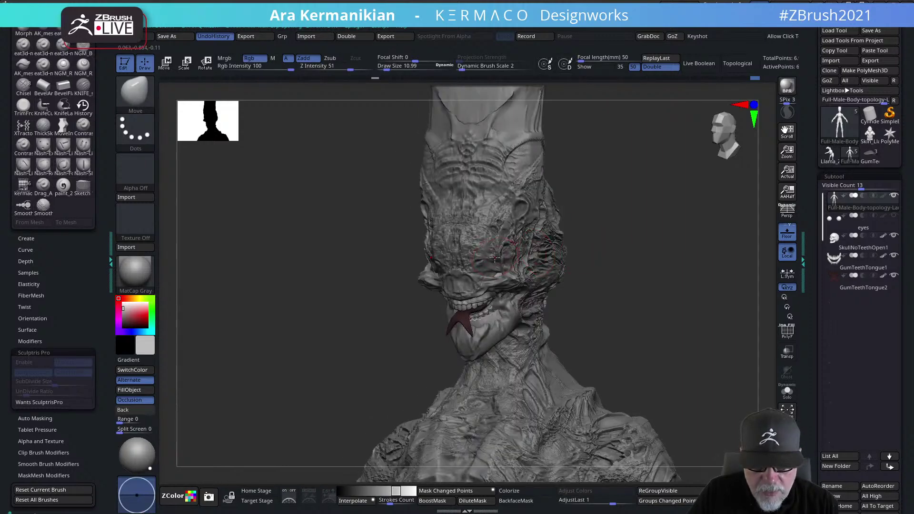
right_drag(486, 257, 600, 258)
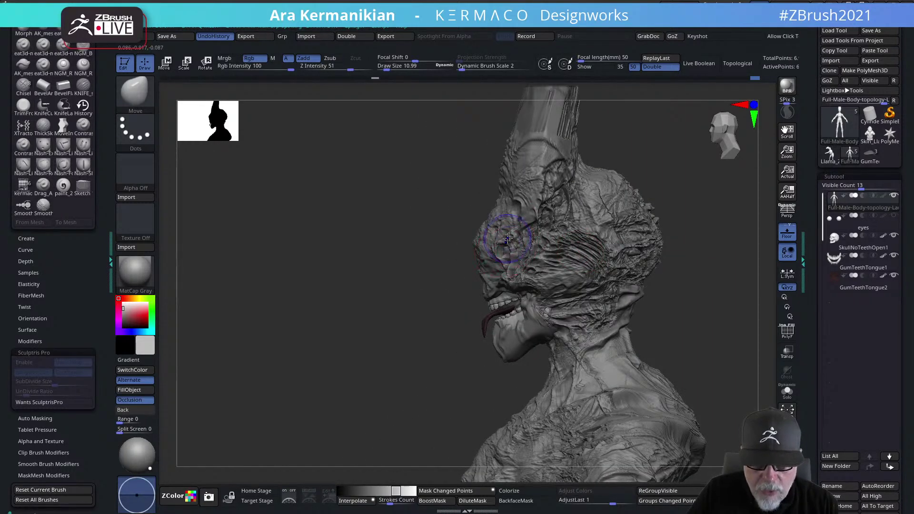
mouse_move(473, 262)
right_down()
mouse_move(402, 281)
mouse_move(480, 257)
right_up()
right_drag(606, 264, 454, 267)
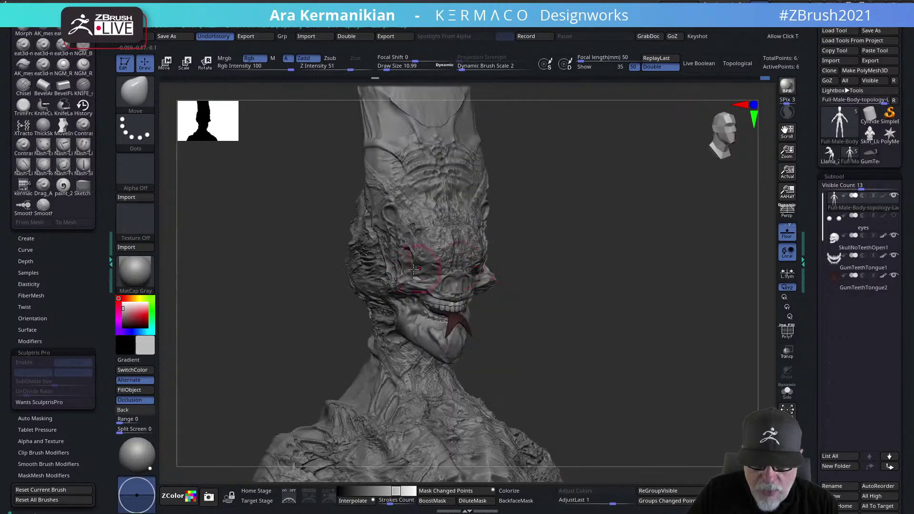
mouse_move(417, 267)
mouse_down()
mouse_move(411, 254)
mouse_move(424, 230)
mouse_move(416, 247)
mouse_up()
Push the cheekbones and sides of the face into shape with the Move brush at a draw size of about 18.8
mouse_move(647, 249)
mouse_down()
mouse_move(616, 251)
mouse_move(625, 247)
mouse_up()
drag(626, 288, 492, 288)
key(s)
key(s)
key(s)
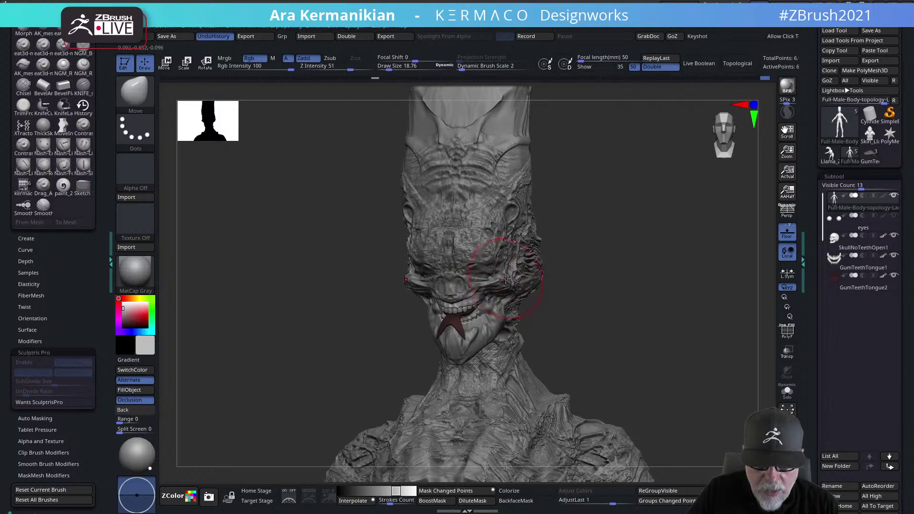
key(s)
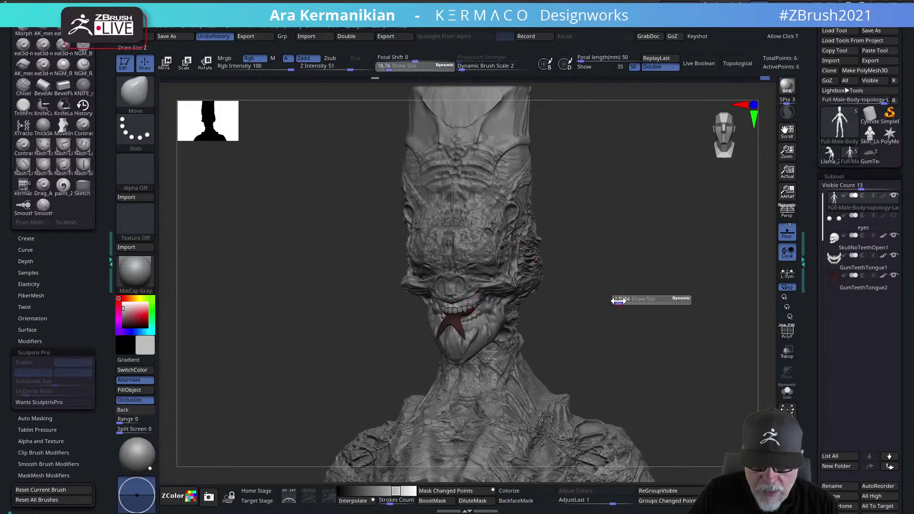
shift+drag(622, 299, 511, 295)
Refine the areas beside the nose and cheeks with the Move brush at draw sizes of about 3.8 and 13.8
key(s)
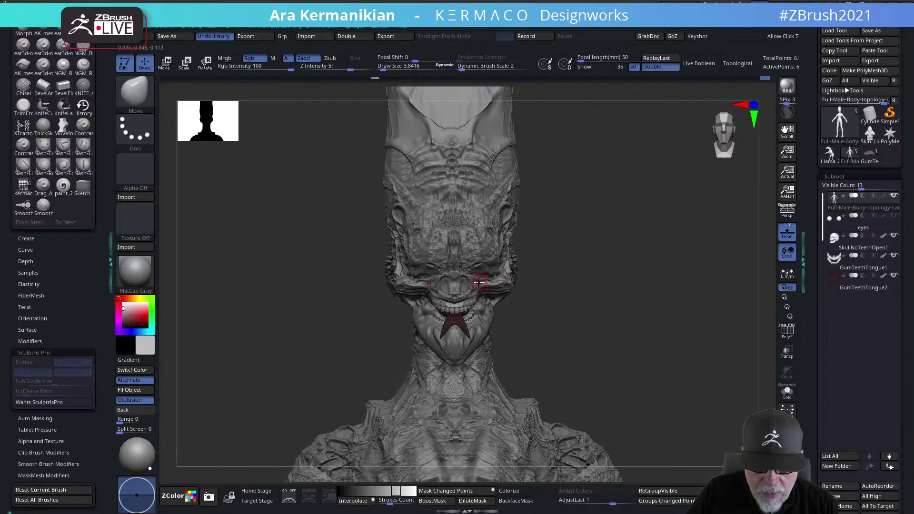
key(s)
mouse_move(431, 285)
mouse_down()
mouse_move(450, 284)
mouse_move(416, 284)
mouse_up()
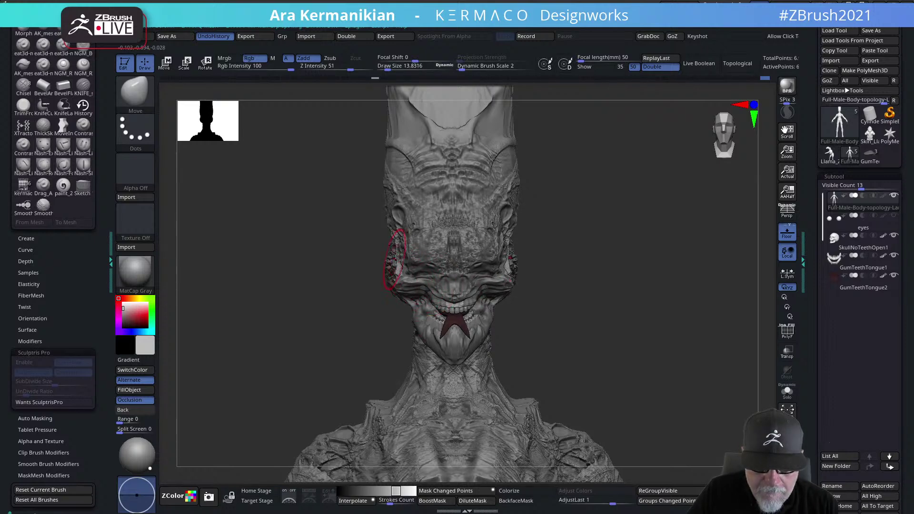
Adjust the overall shape of the face with the Move brush at a draw size of about 22.5
alt+drag(563, 285, 649, 230)
mouse_move(553, 318)
alt+mouse_down()
mouse_move(613, 302)
mouse_move(590, 251)
mouse_move(596, 351)
mouse_move(576, 318)
alt+mouse_up()
drag(637, 286, 672, 286)
key(s)
drag(457, 287, 461, 286)
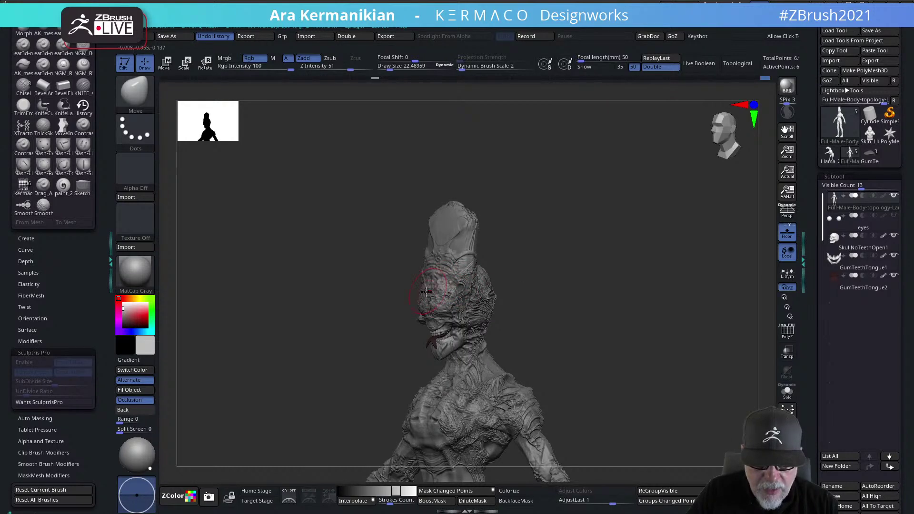
mouse_move(601, 299)
mouse_down()
mouse_move(549, 289)
mouse_move(583, 311)
mouse_up()
mouse_move(514, 304)
mouse_down()
mouse_move(674, 262)
mouse_move(633, 296)
mouse_move(664, 300)
mouse_move(663, 313)
mouse_move(602, 255)
mouse_move(565, 278)
mouse_move(593, 254)
mouse_move(578, 271)
mouse_up()
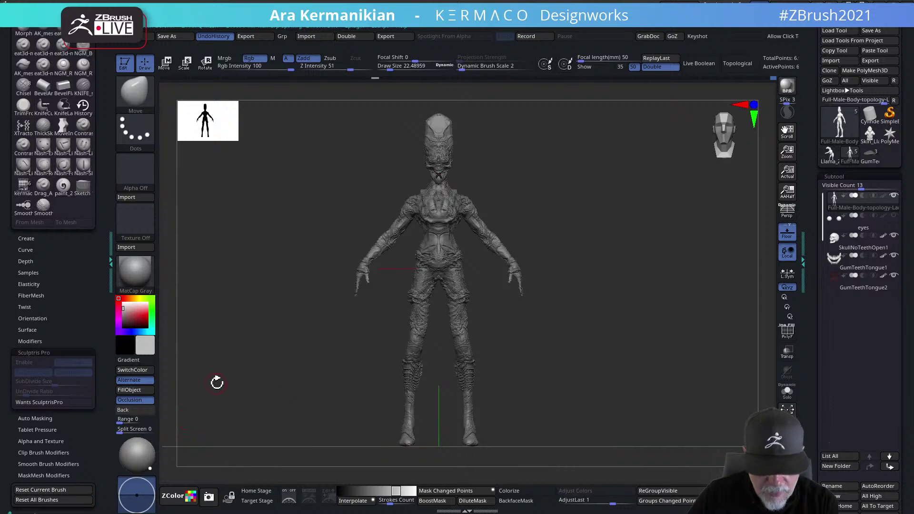
Apply the GreenCoper_HRGI_ZIBE material from the Giger & Beksinski MatCaps folder to the figure
key(comma)
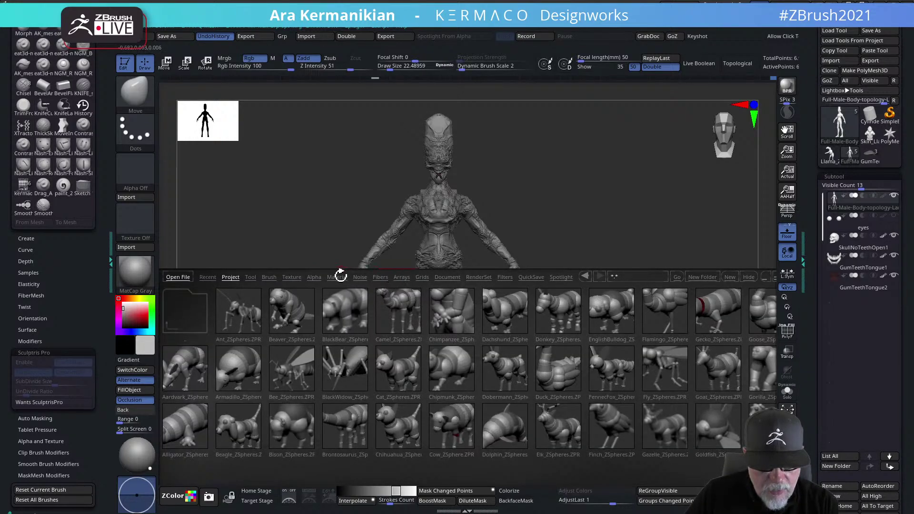
click(337, 278)
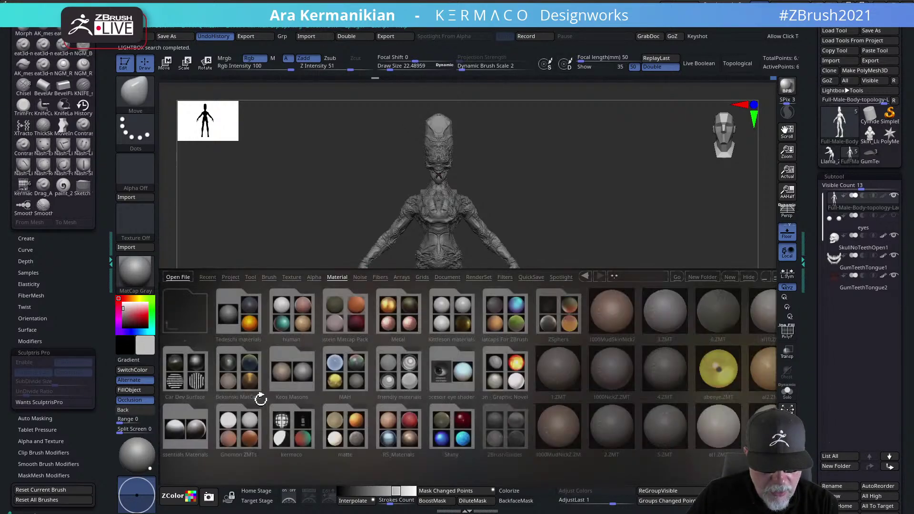
click(238, 373)
double_click(248, 424)
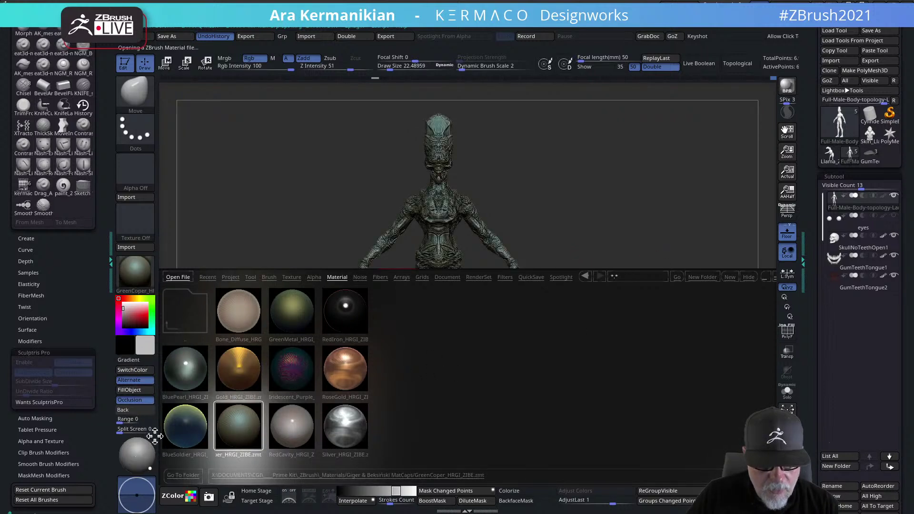
key(comma)
Lower the figure's subdivision level and reshape the back of the skull in profile with the Move brush at a draw size of about 31
mouse_move(621, 334)
mouse_down()
mouse_move(610, 329)
mouse_move(633, 298)
mouse_move(620, 282)
mouse_move(569, 341)
mouse_move(601, 321)
mouse_move(563, 318)
mouse_up()
key(s)
drag(455, 269, 462, 269)
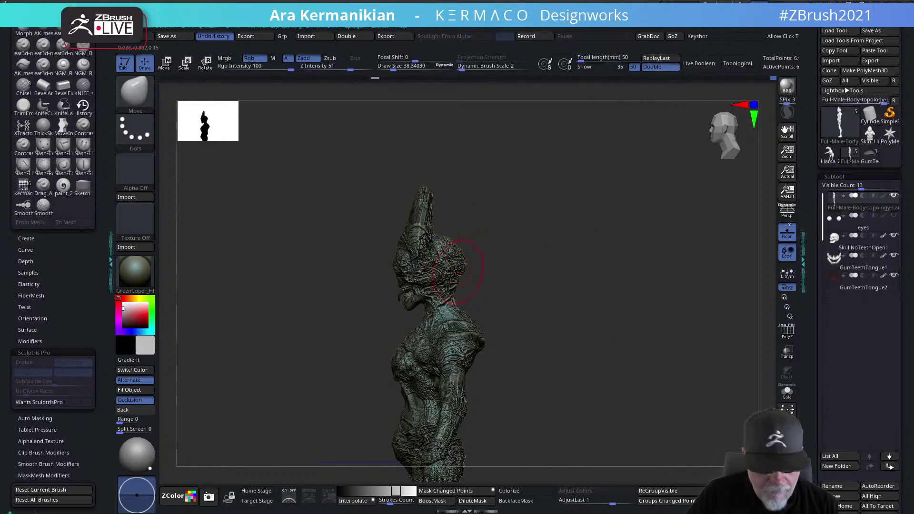
key(ctrl+1)
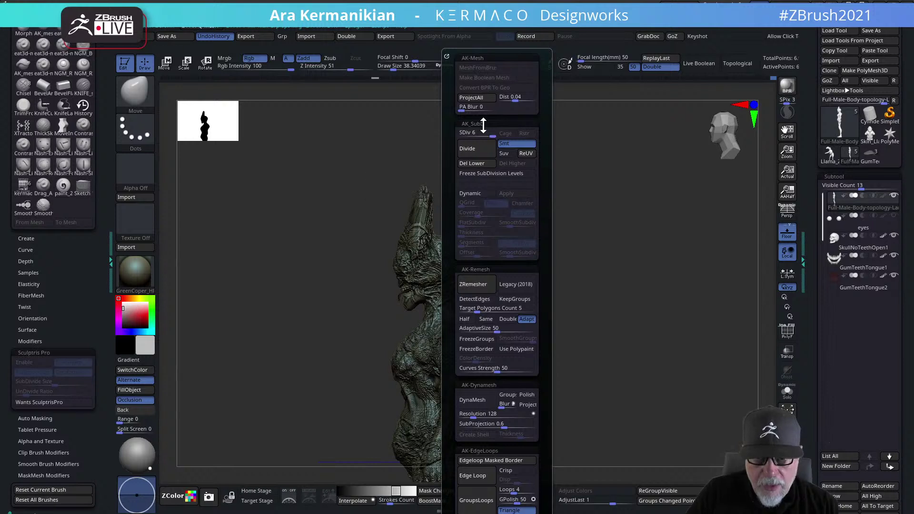
click(467, 135)
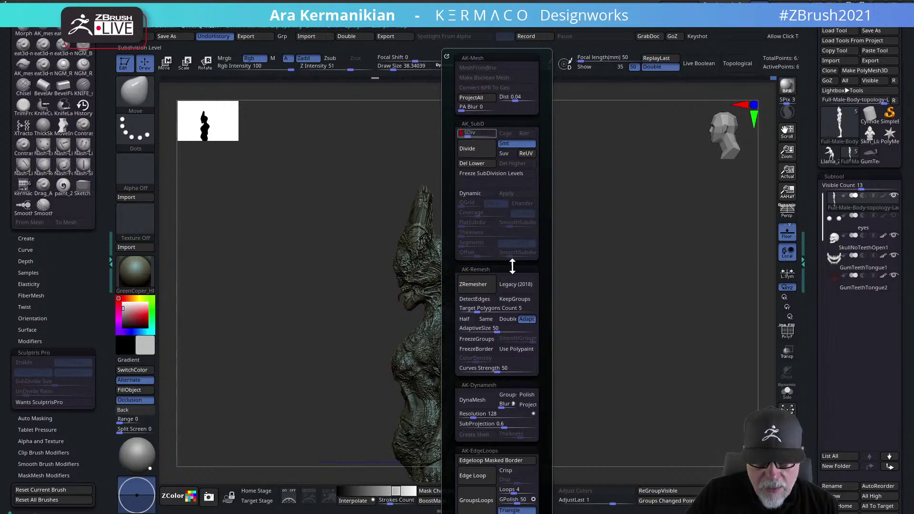
key(s)
drag(460, 256, 461, 255)
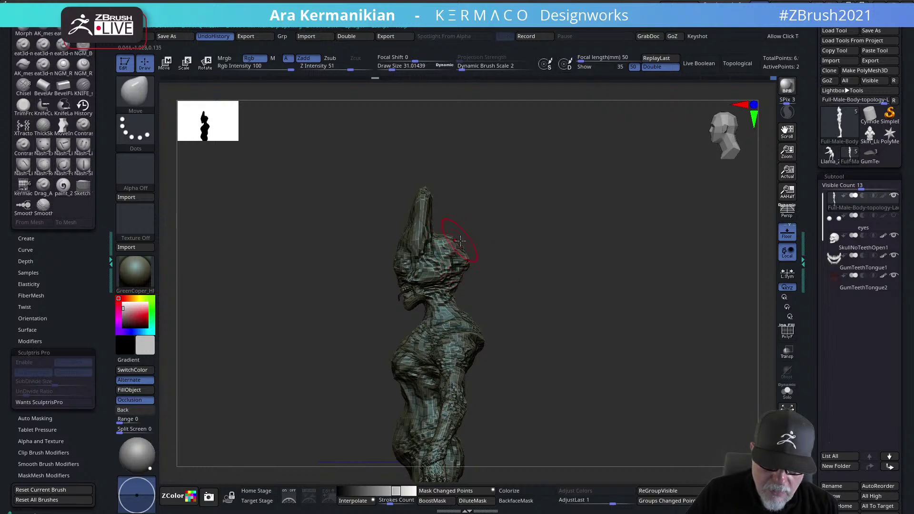
drag(476, 238, 501, 236)
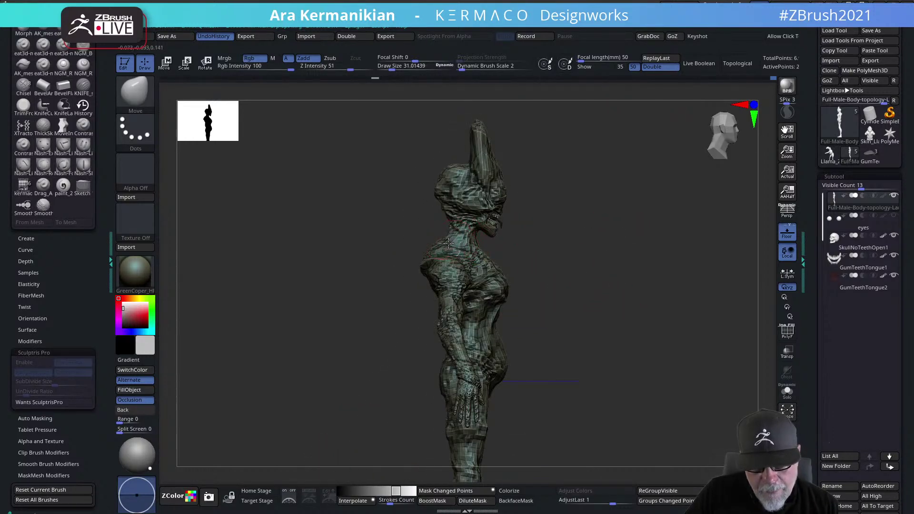
drag(498, 233, 594, 246)
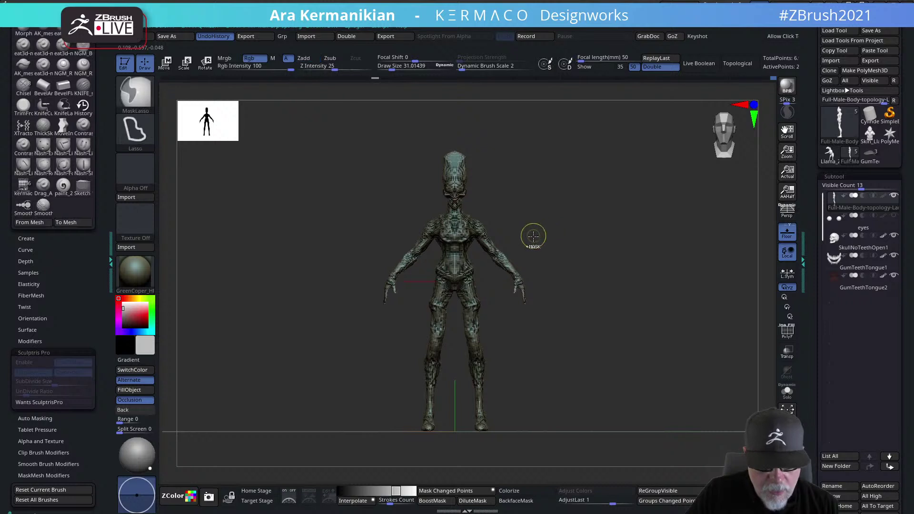
Return the figure to its highest subdivision level
key(ctrl+1)
drag(511, 134, 535, 137)
drag(721, 216, 659, 299)
mouse_move(651, 254)
mouse_down()
mouse_move(672, 271)
mouse_move(634, 251)
mouse_move(659, 266)
mouse_move(661, 253)
mouse_up()
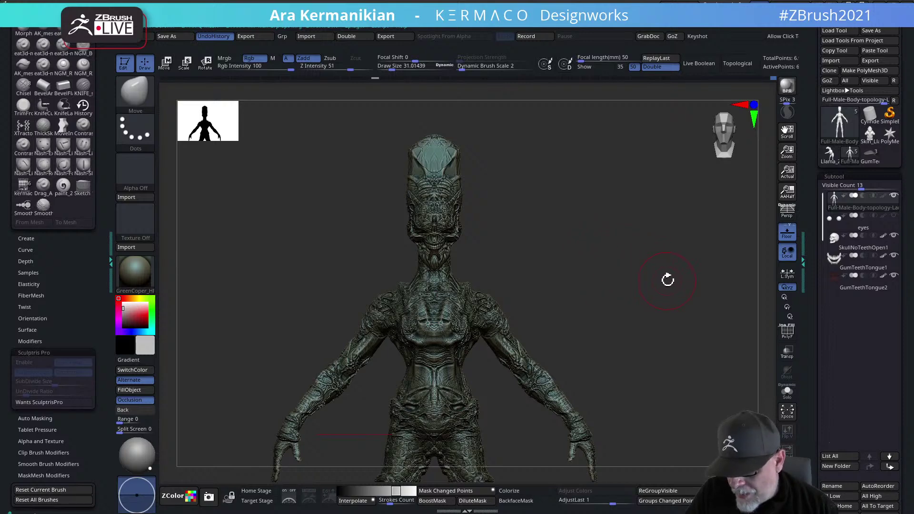
Refine the cheekbones and jaw corners with the Move brush at a draw size of about 7.4
alt+drag(615, 252, 595, 264)
alt+drag(574, 298, 596, 237)
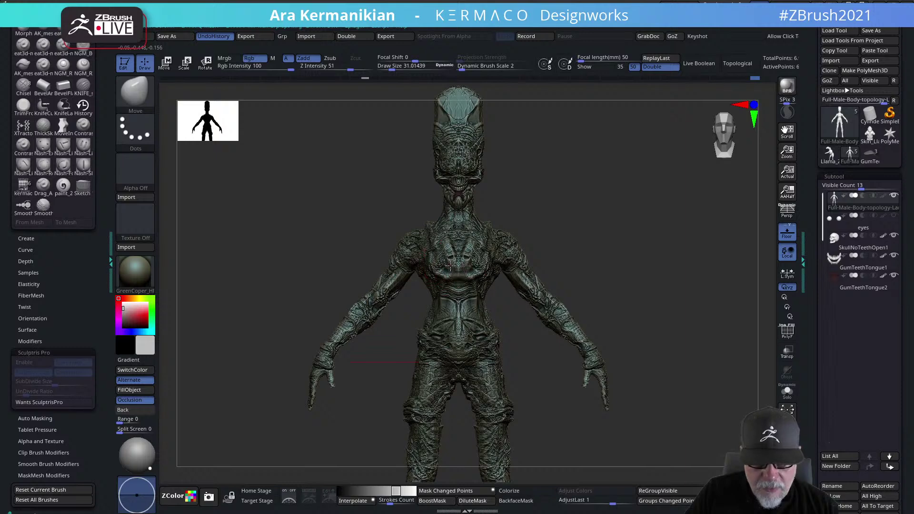
drag(612, 212, 521, 224)
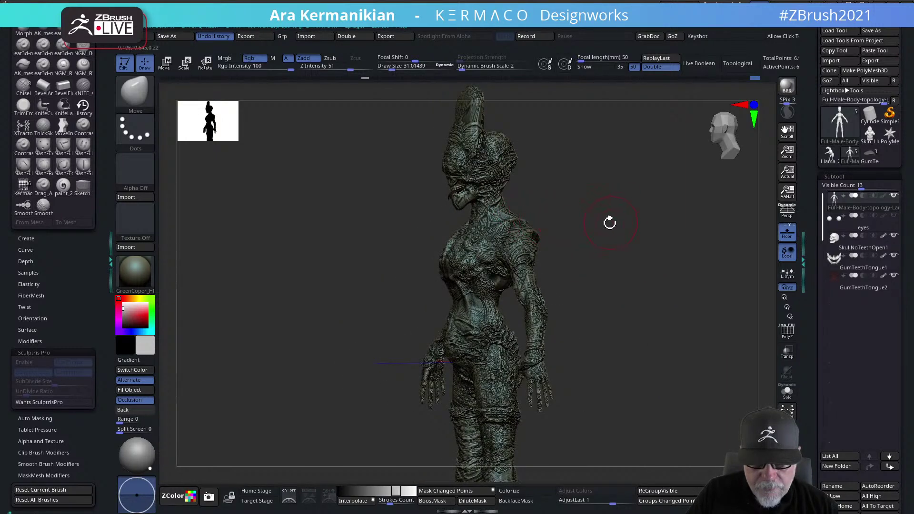
drag(611, 221, 557, 223)
drag(605, 241, 667, 254)
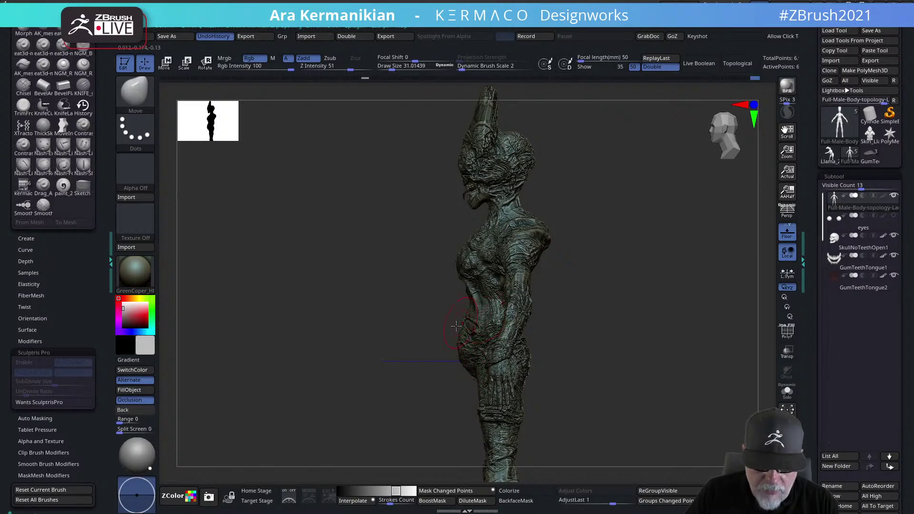
shift+drag(608, 357, 627, 334)
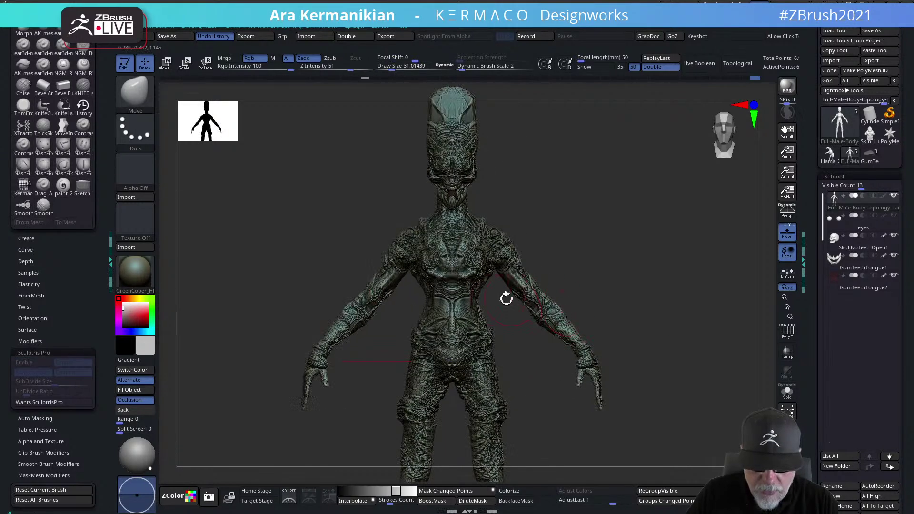
mouse_move(603, 269)
alt+mouse_down()
mouse_move(633, 276)
mouse_move(608, 236)
mouse_move(599, 337)
mouse_move(607, 307)
mouse_move(579, 351)
mouse_move(615, 373)
mouse_move(584, 327)
alt+mouse_up()
key(s)
mouse_move(555, 278)
mouse_down()
mouse_move(586, 285)
mouse_move(362, 298)
mouse_move(518, 260)
mouse_up()
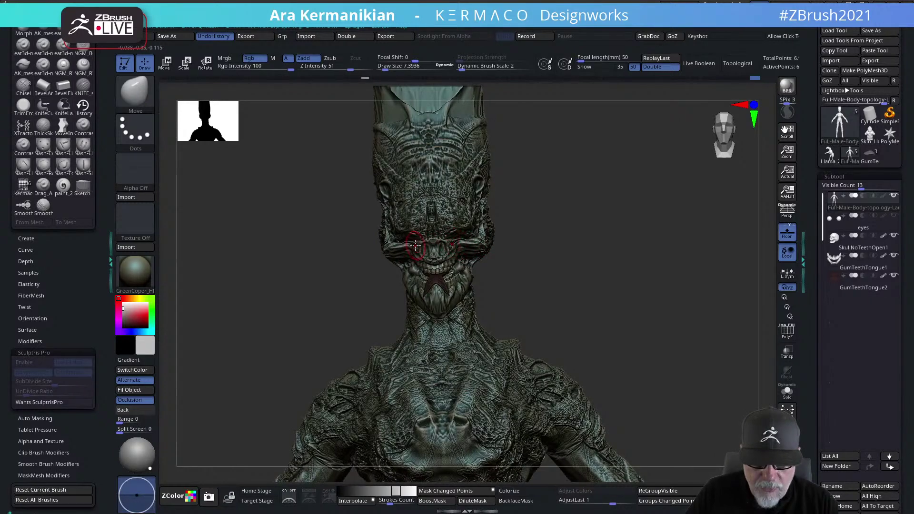
drag(547, 271, 570, 270)
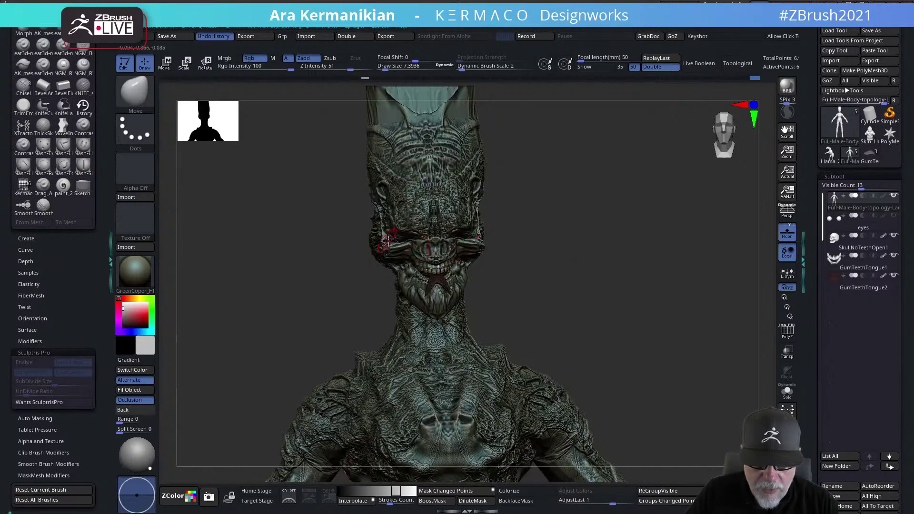
drag(479, 267, 477, 256)
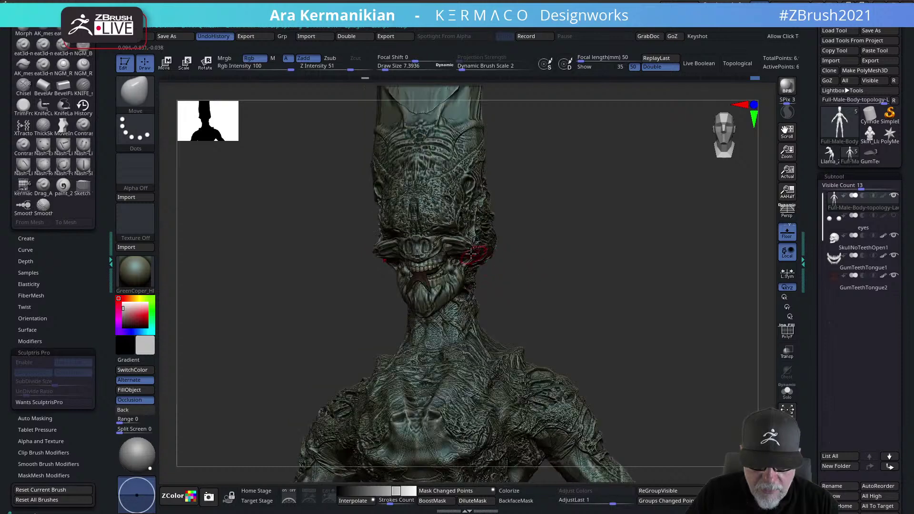
drag(580, 281, 611, 283)
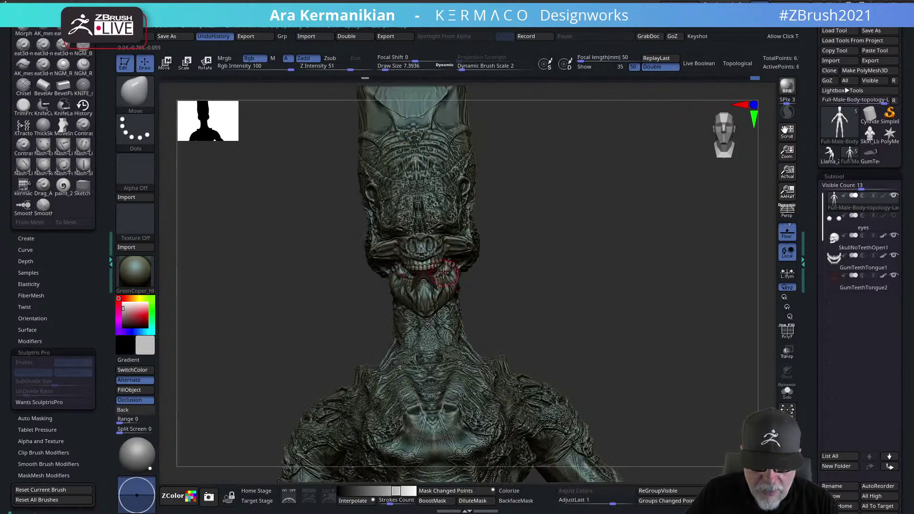
mouse_move(633, 321)
alt+mouse_down()
mouse_move(590, 322)
mouse_move(623, 302)
mouse_move(657, 327)
mouse_move(615, 273)
mouse_move(666, 296)
mouse_move(653, 259)
mouse_move(627, 280)
mouse_move(613, 262)
mouse_move(639, 272)
mouse_move(624, 267)
mouse_move(629, 298)
alt+mouse_up()
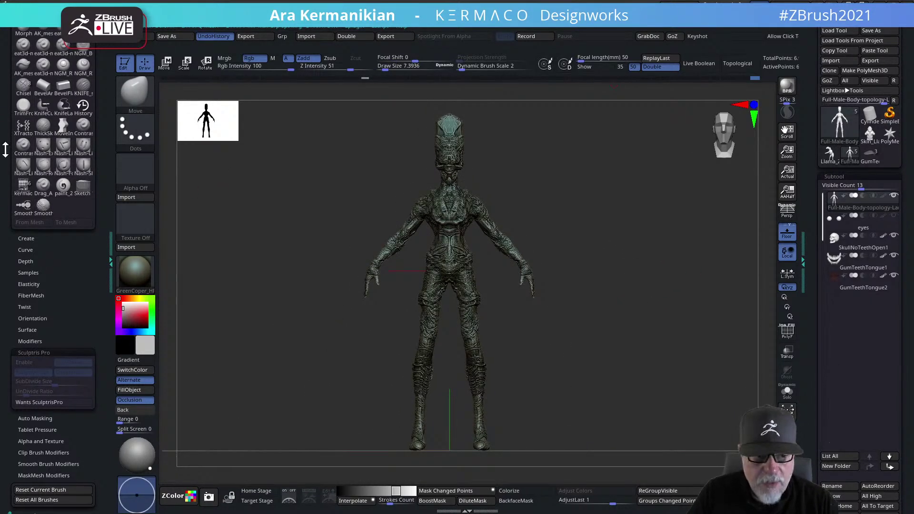
Open the Digitalclay.xyz Essentials plugin tools
mouse_move(80, 256)
mouse_down()
mouse_move(99, 70)
mouse_move(27, 111)
mouse_move(12, 238)
mouse_move(34, 101)
mouse_up()
click(23, 118)
click(30, 101)
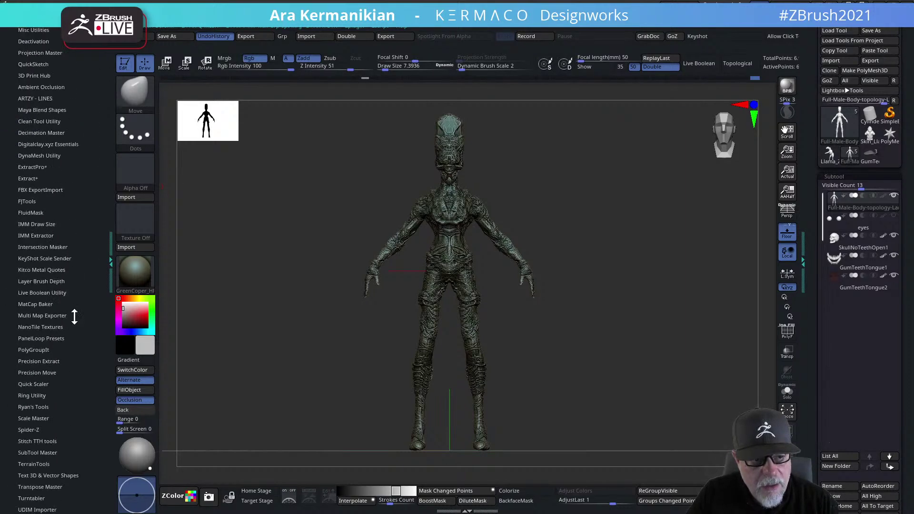
click(42, 144)
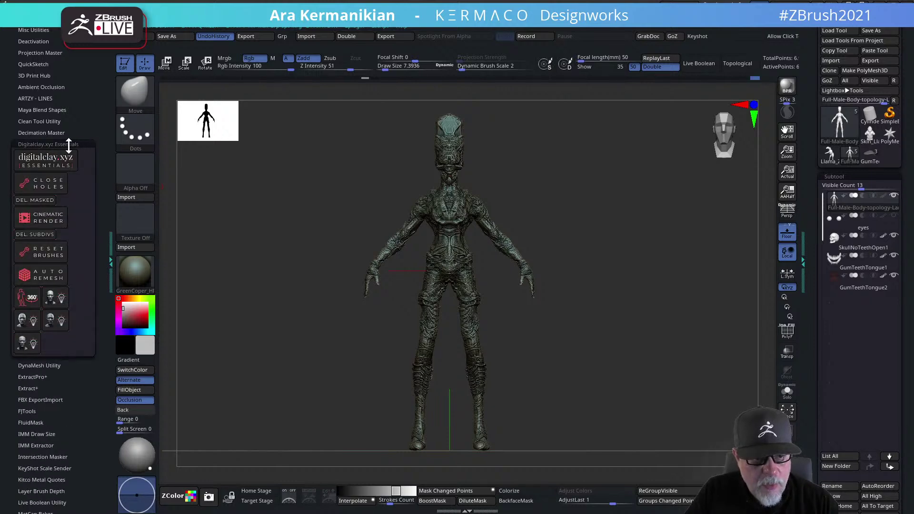
Adjust the cheekbones and sides of the face with the Move brush at a draw size of about 22.5
alt+drag(560, 228, 626, 328)
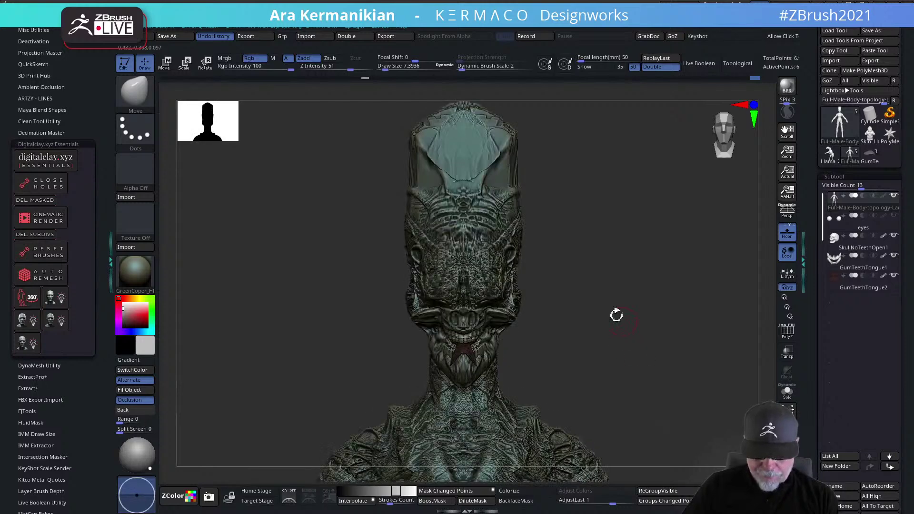
key(s)
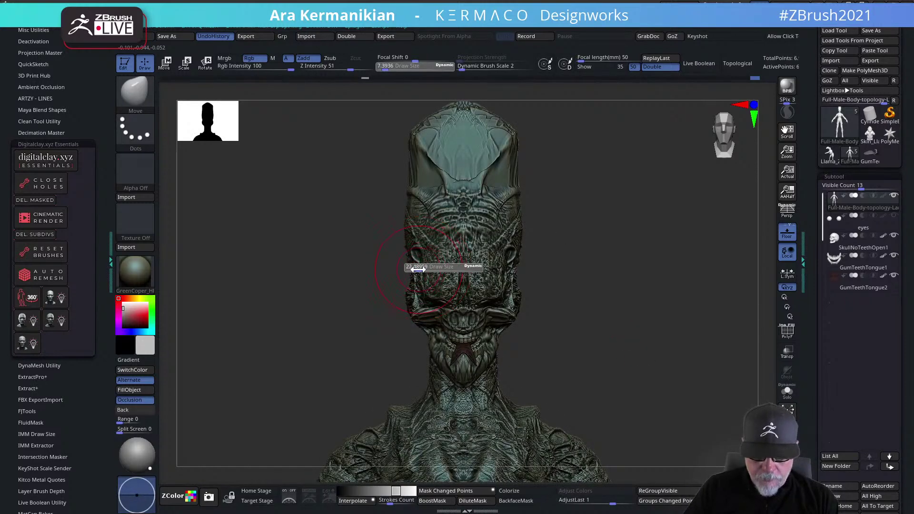
drag(412, 315, 402, 310)
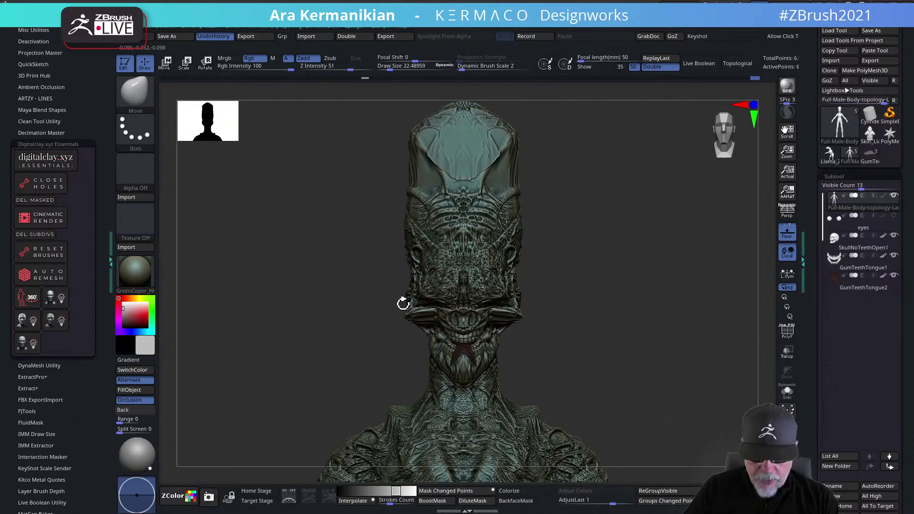
drag(411, 279, 419, 252)
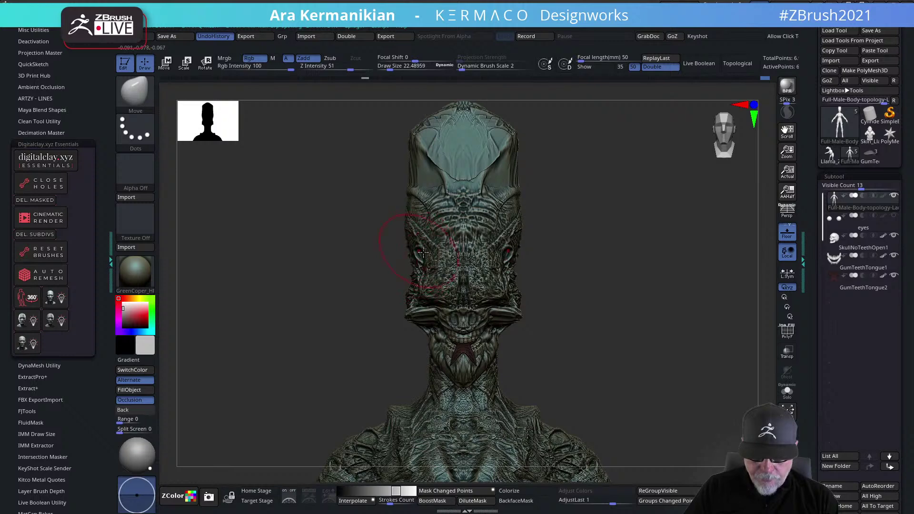
alt+drag(592, 311, 532, 207)
key(f)
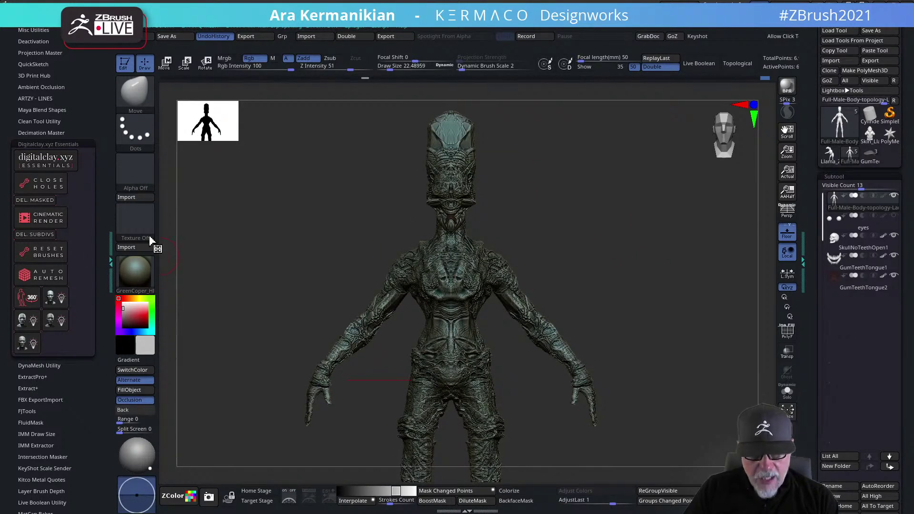
Turn on perspective with the full figure framed from the front and run the plugin's Cinematic Render
key(shift+d)
alt+drag(538, 269, 529, 270)
alt+drag(582, 259, 550, 238)
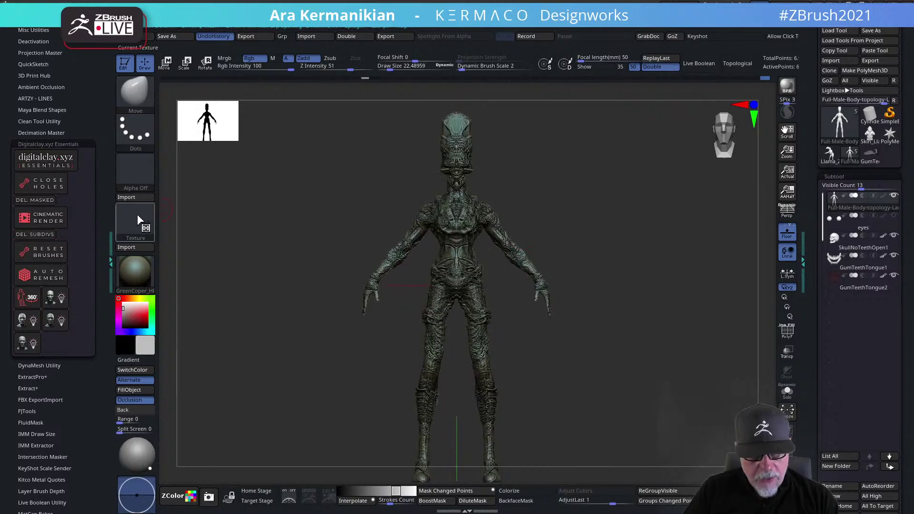
drag(606, 301, 610, 268)
click(787, 212)
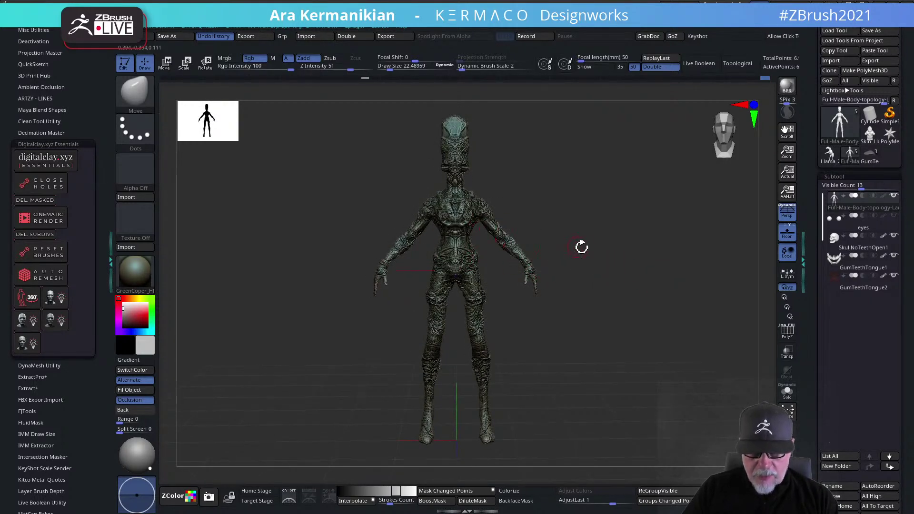
drag(595, 220, 578, 212)
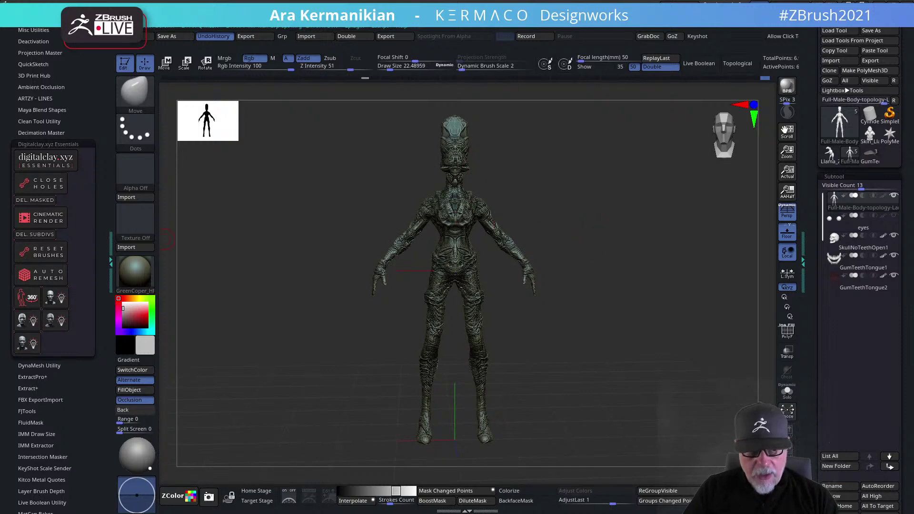
drag(240, 249, 244, 245)
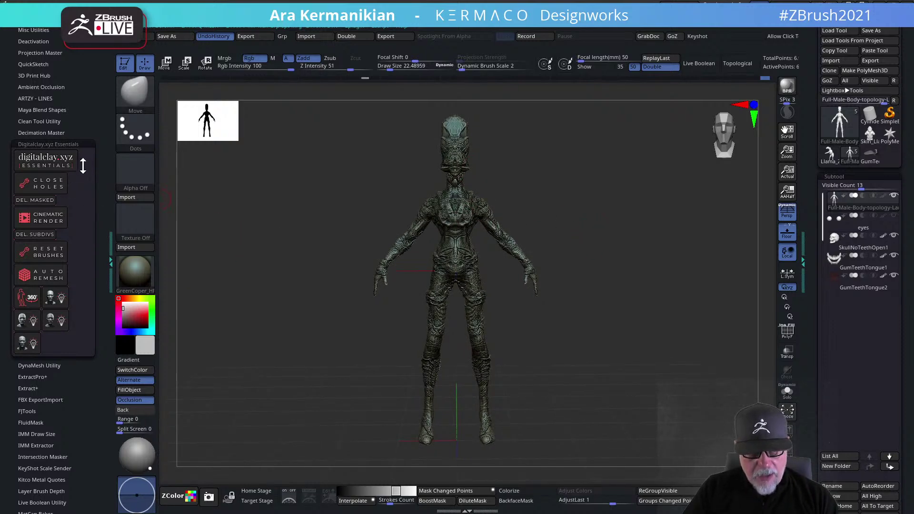
click(47, 219)
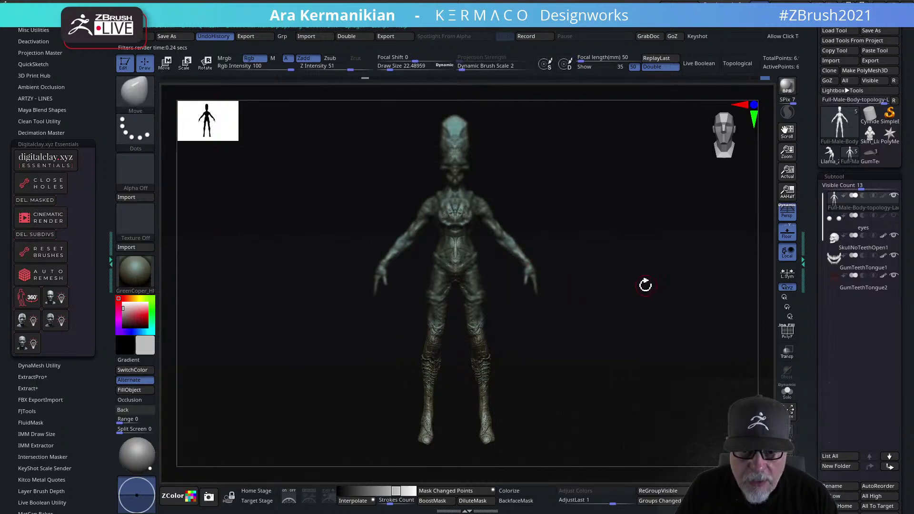
shift+drag(650, 286, 637, 287)
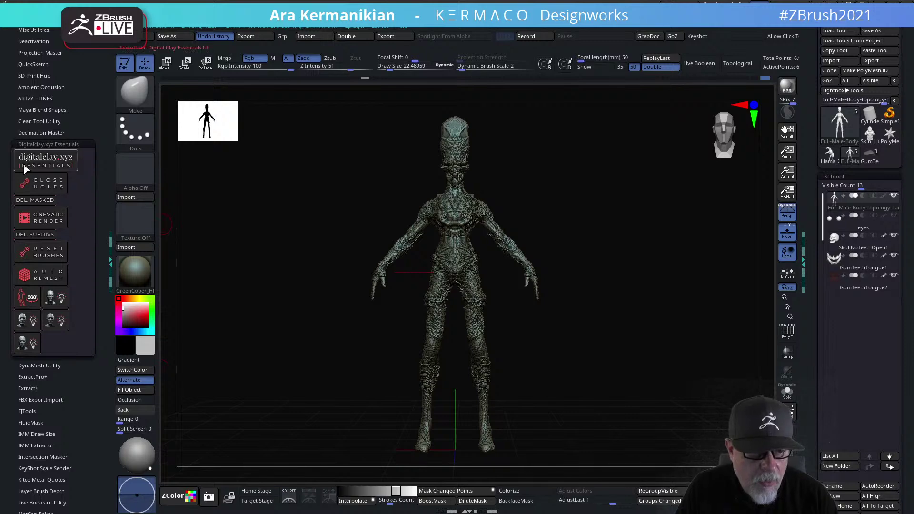
Collapse the Digitalclay.xyz Essentials tools and render the front view of the figure with BPR
click(70, 143)
drag(96, 122, 94, 174)
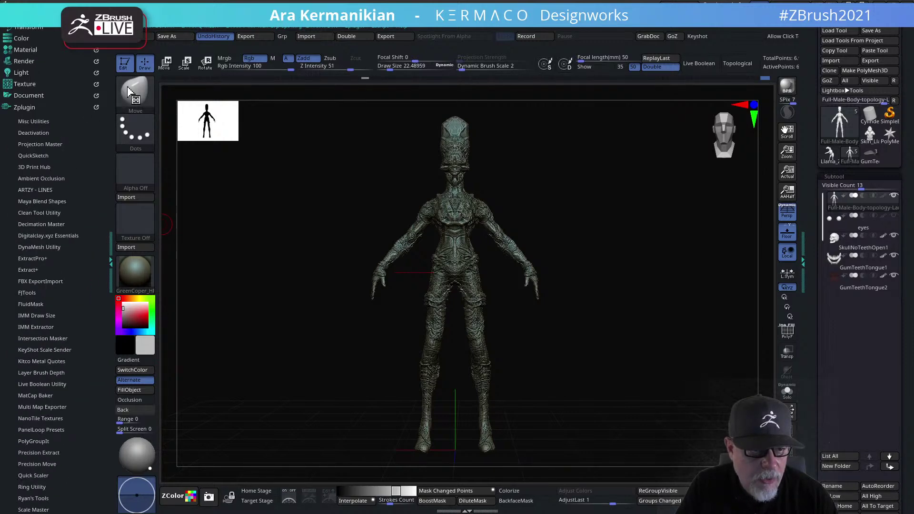
key(shift+r)
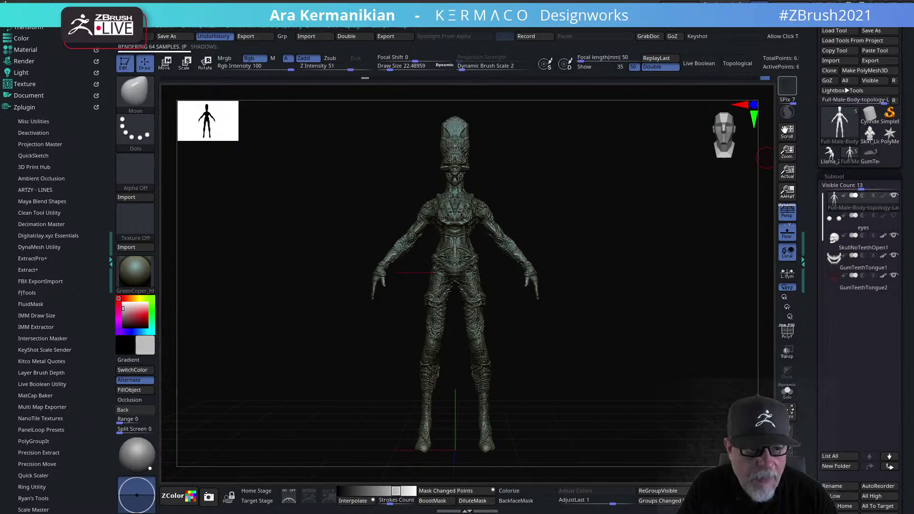
Open the BPR filter settings and load the Default.ZRP preset from the filter library
click(19, 61)
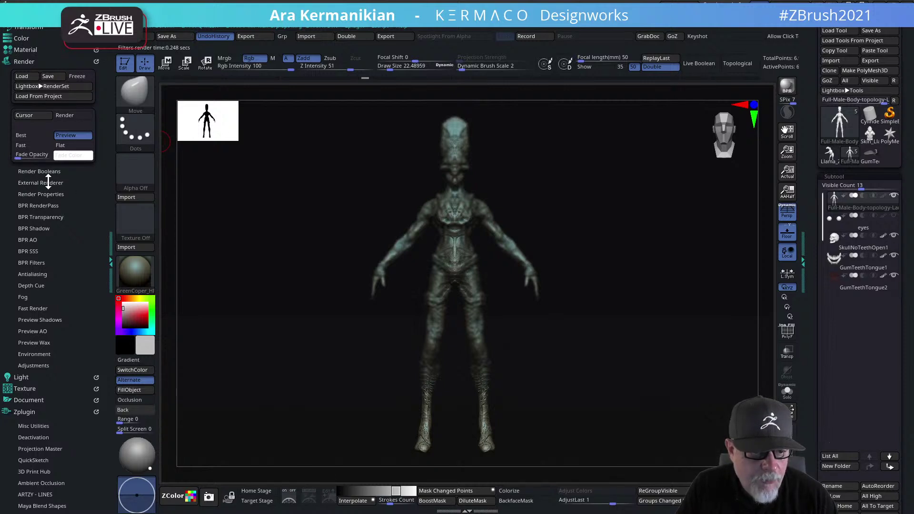
click(32, 262)
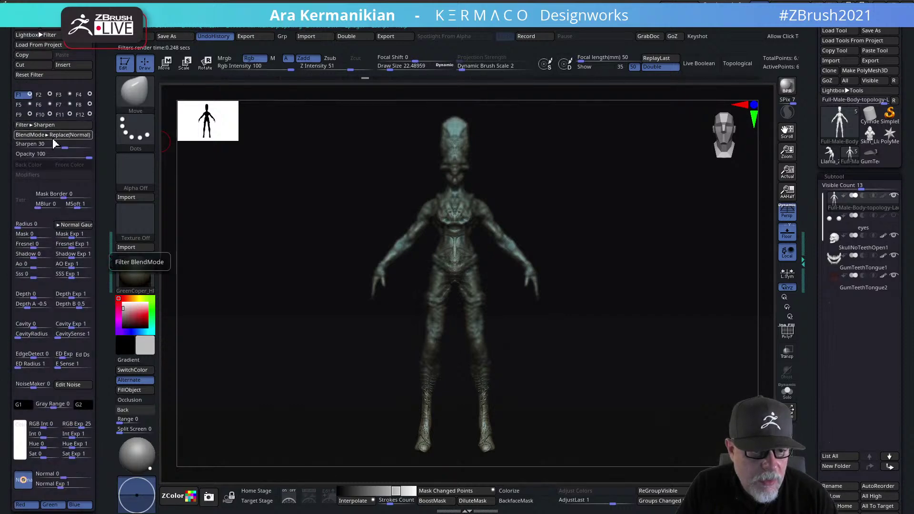
click(35, 34)
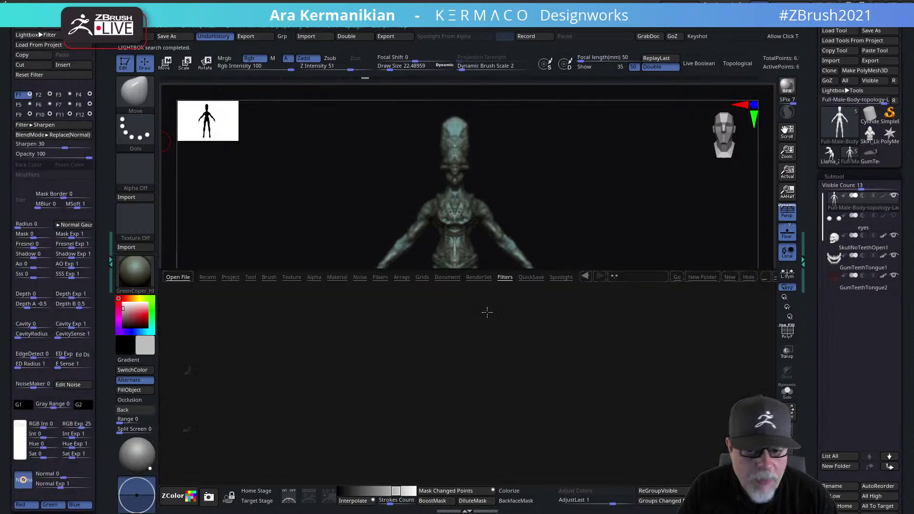
double_click(762, 378)
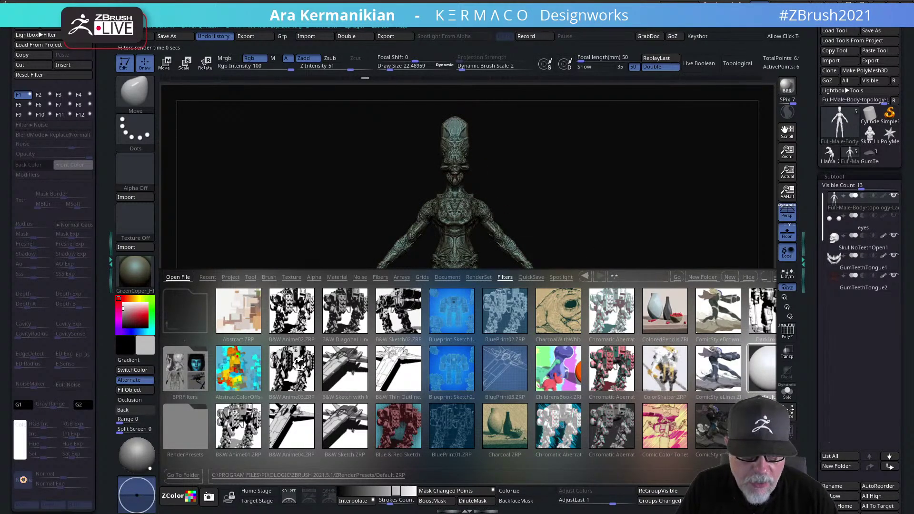
Try the B&W Diagonal Lines01, B&W Sketch02, CharcoalWithWhite, Chromatic Aberration Square Sketch02 and other color filter presets on the rendered figure
double_click(345, 314)
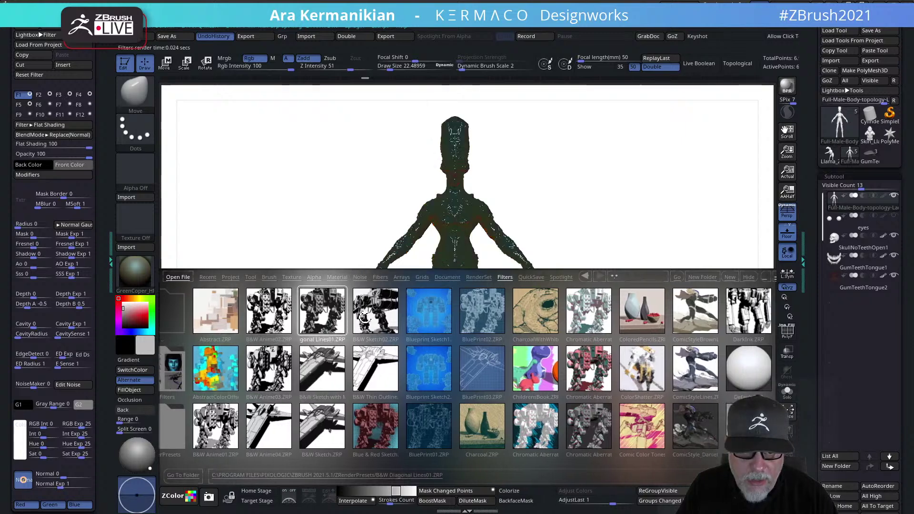
double_click(370, 314)
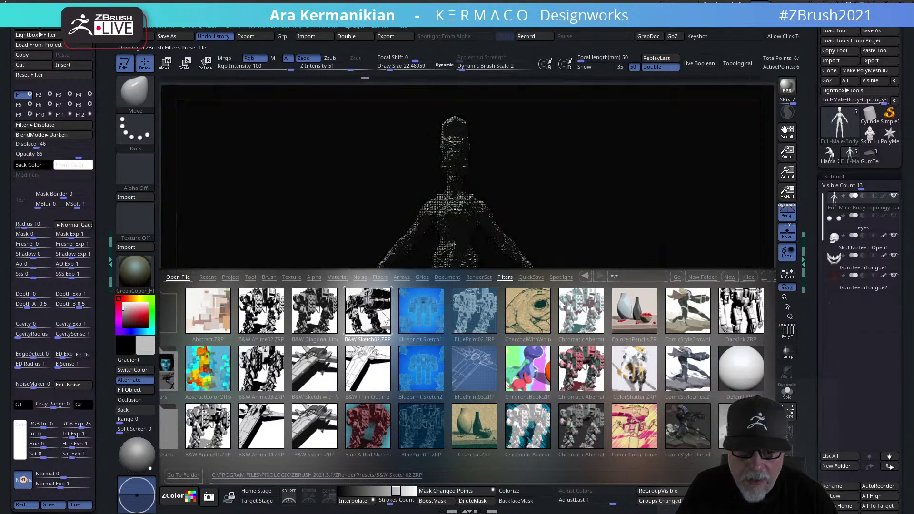
double_click(530, 315)
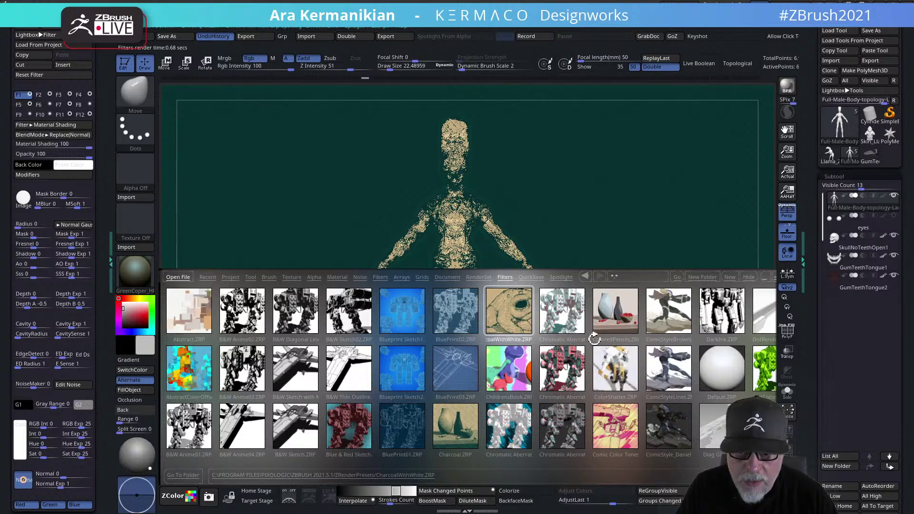
double_click(570, 384)
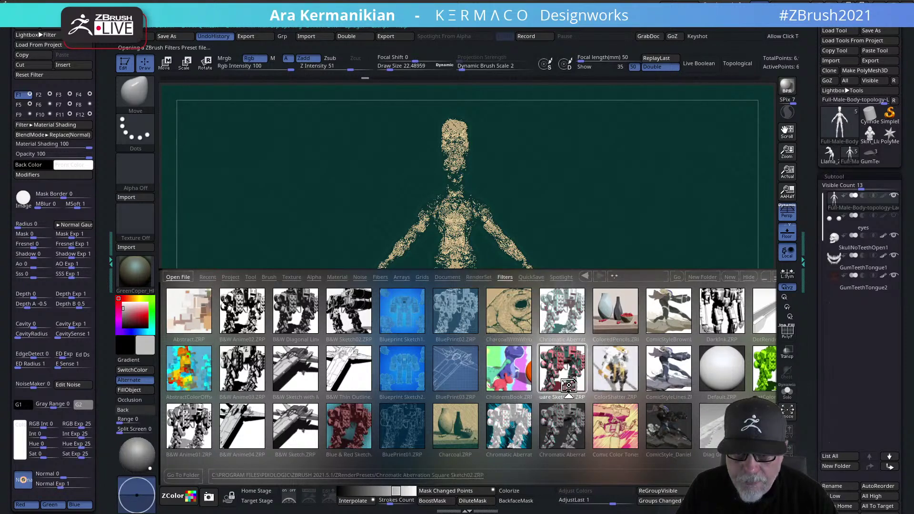
double_click(613, 376)
double_click(552, 358)
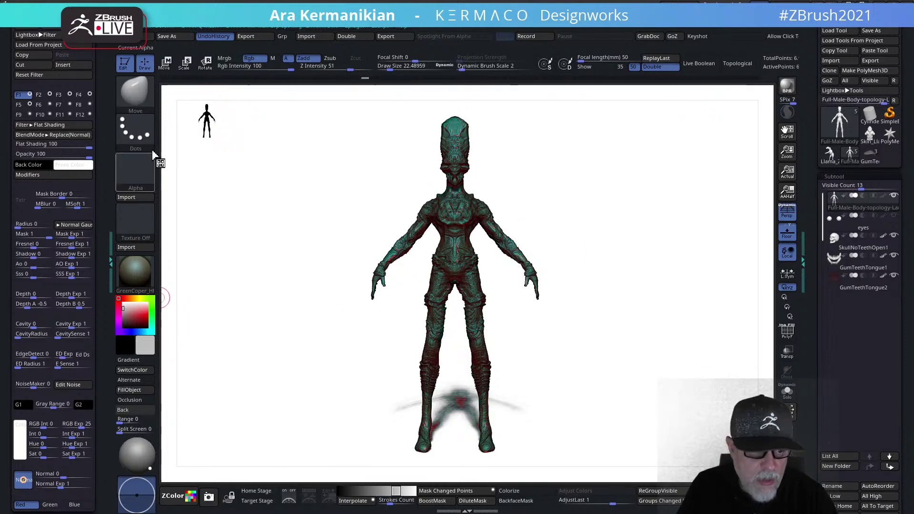
Replace the stylized look with the Default.ZRP preset from the BPR filter library and close the library
click(53, 135)
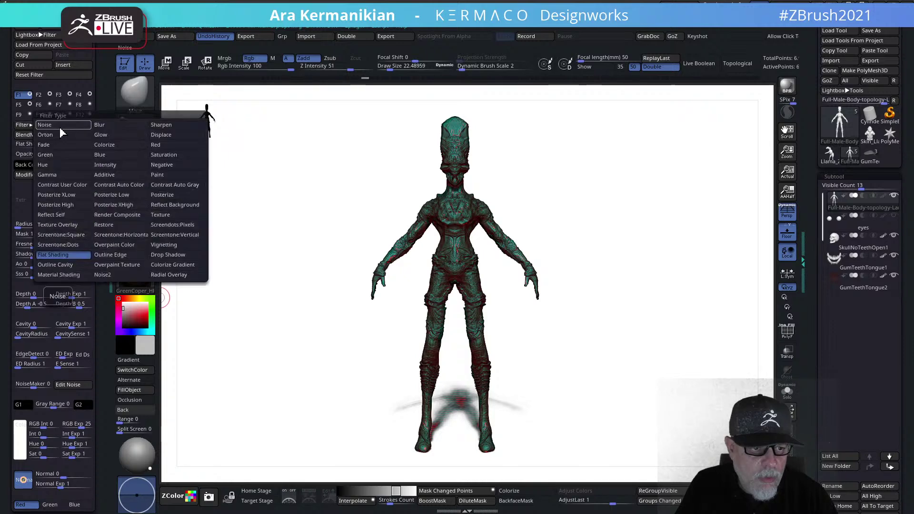
click(37, 79)
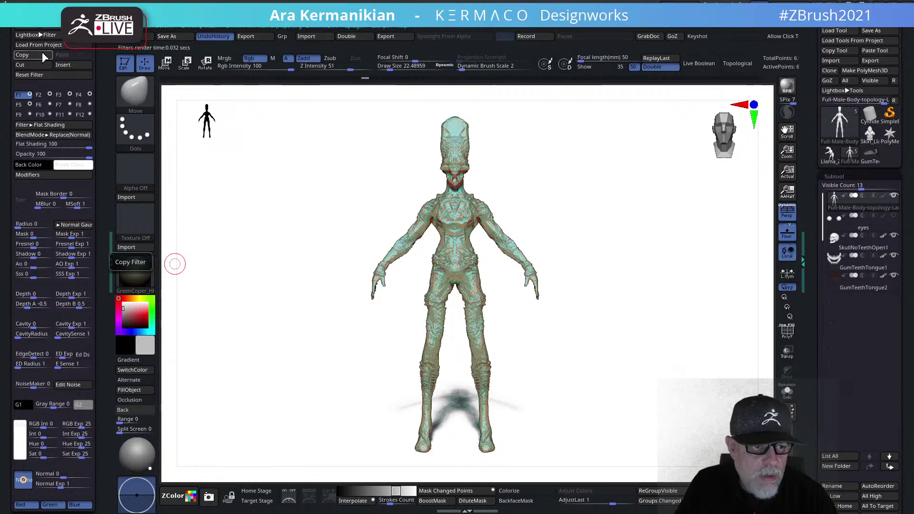
click(43, 35)
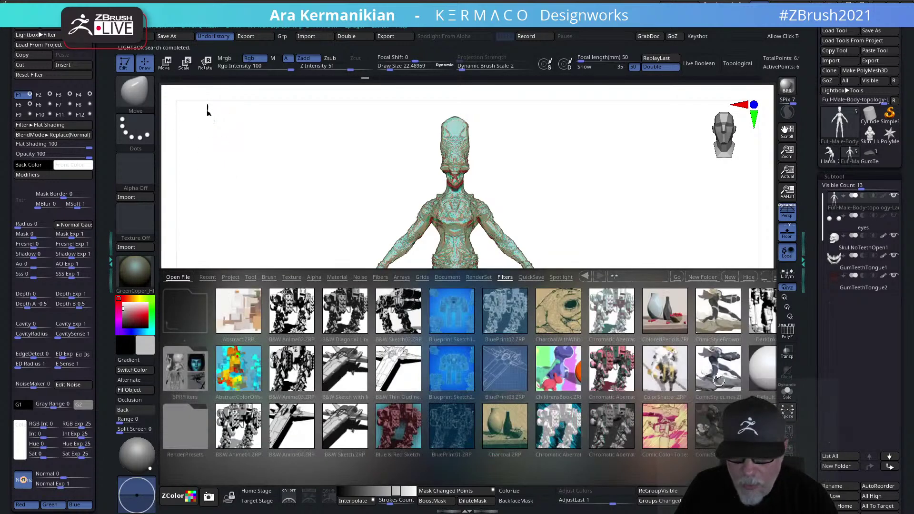
double_click(769, 379)
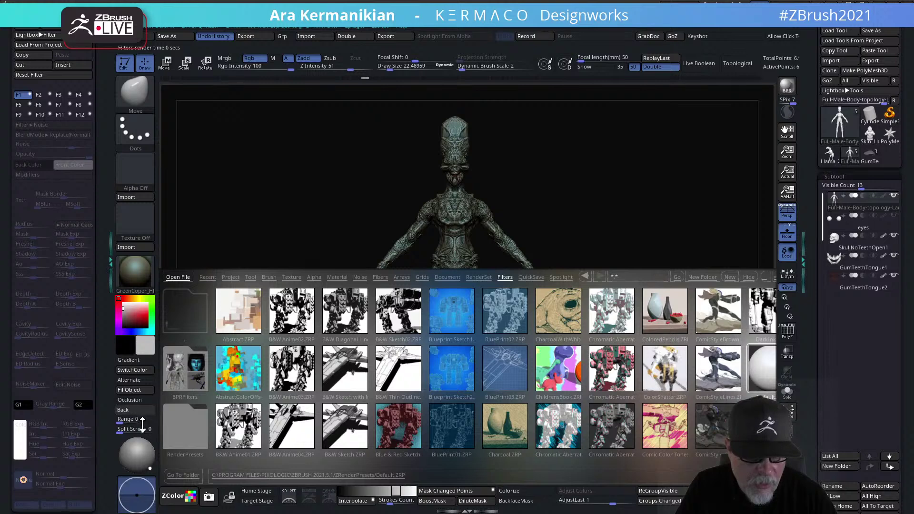
key(comma)
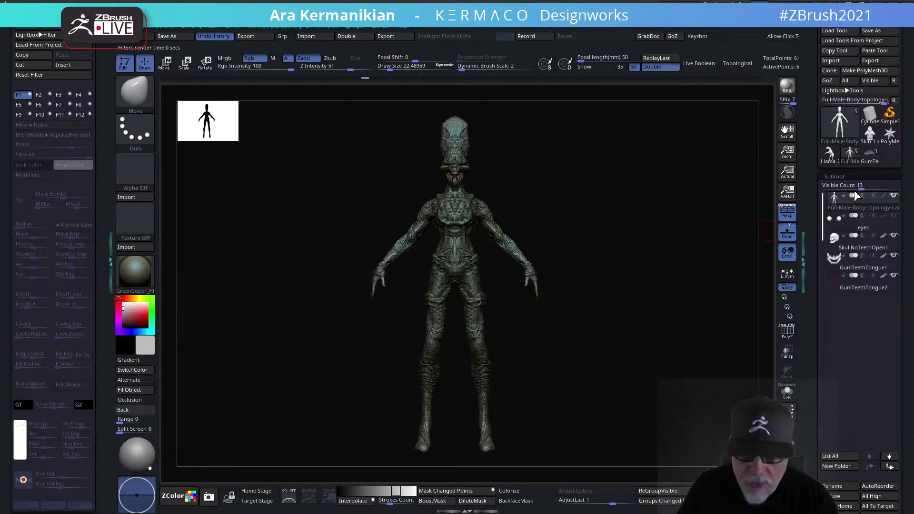
Render the figure with BPR from the front and from a slightly turned view, then return to the front view
click(786, 86)
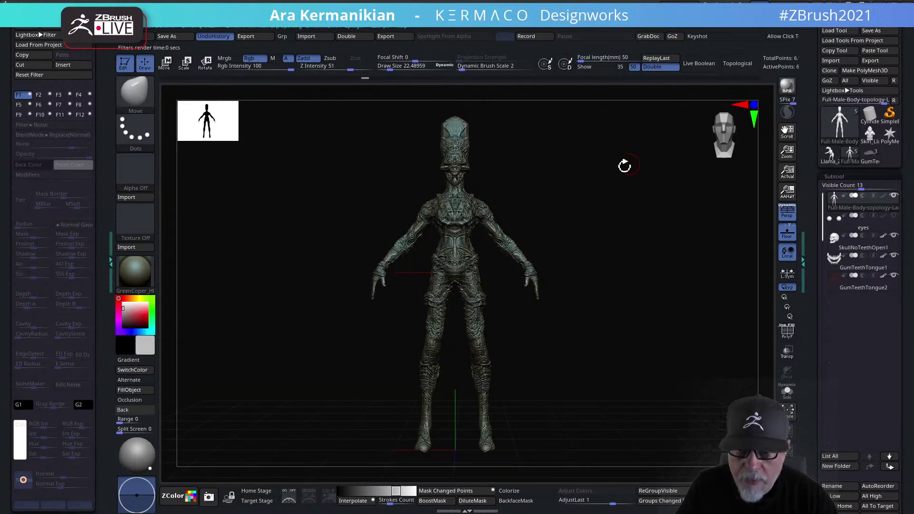
drag(633, 175, 621, 176)
click(787, 86)
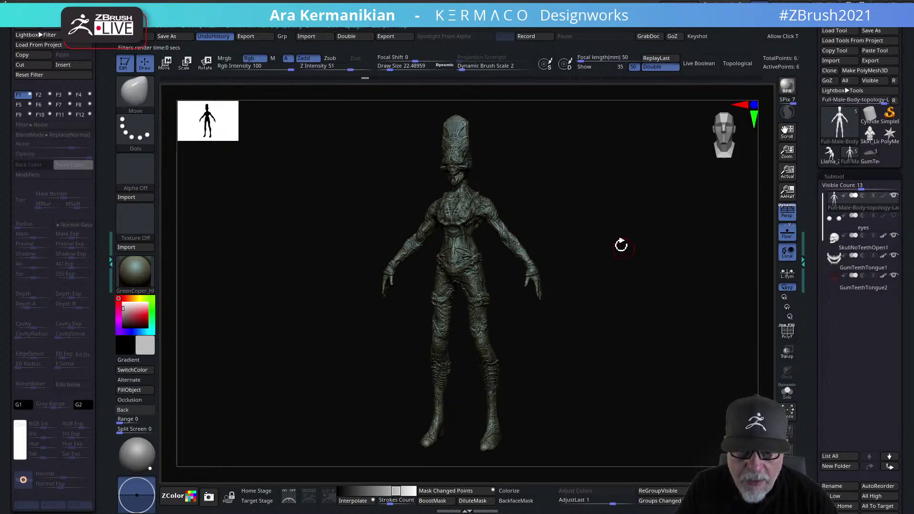
drag(633, 275, 619, 278)
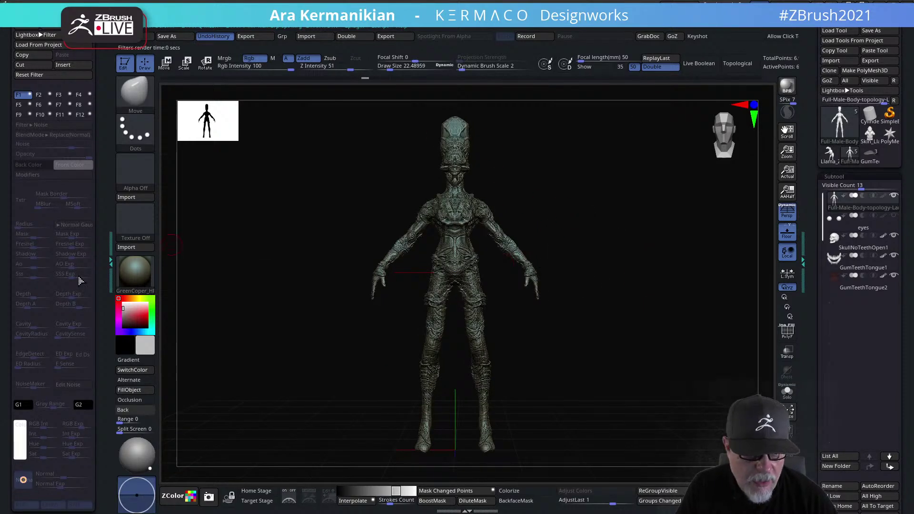
Collapse the render settings and run the Cinematic Render from the Digitalclay.xyz Essentials plugin on the front view
scroll(56, 119, up, 5)
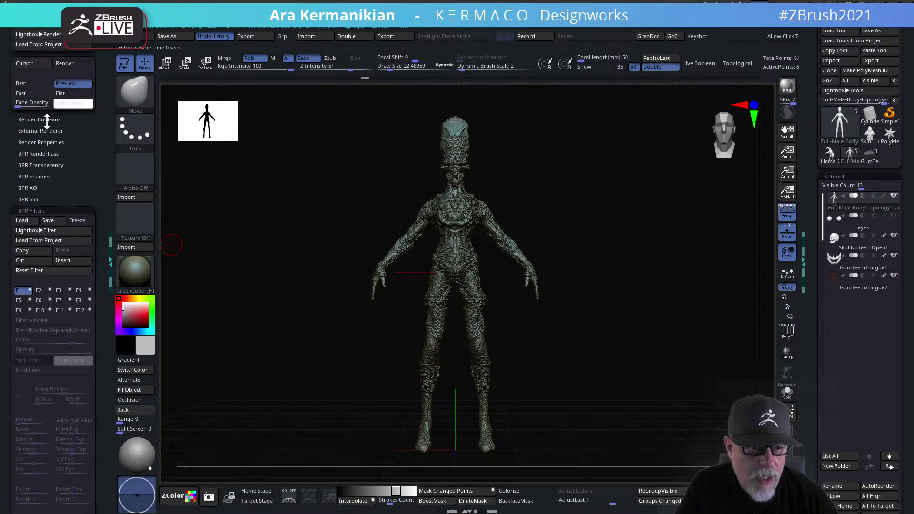
drag(104, 111, 75, 162)
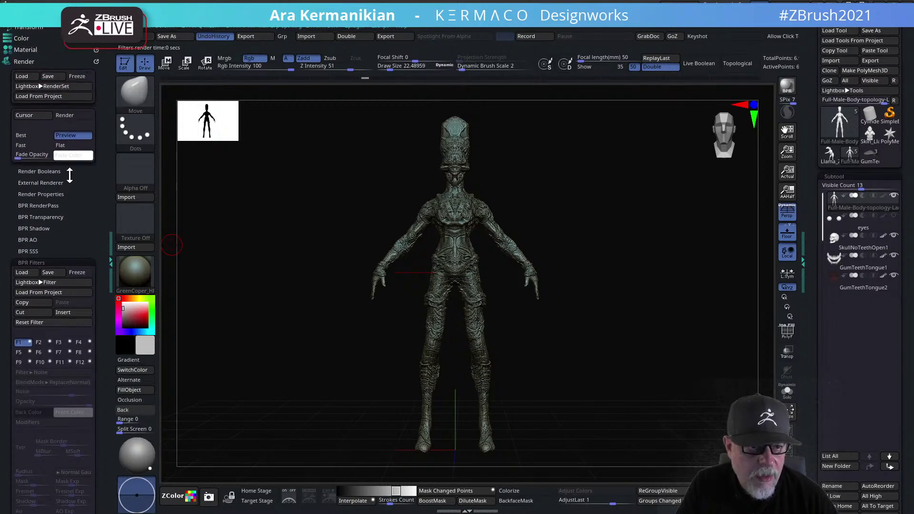
click(25, 62)
drag(63, 281, 70, 264)
click(66, 173)
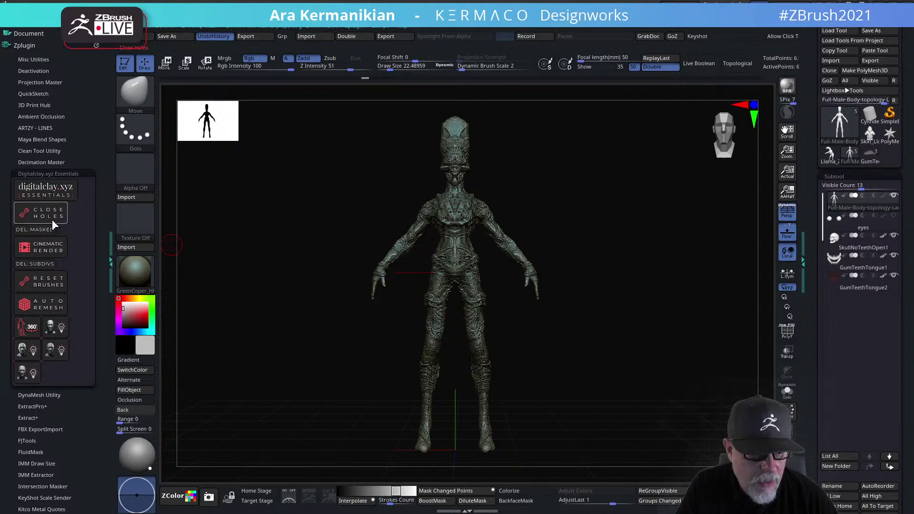
click(57, 249)
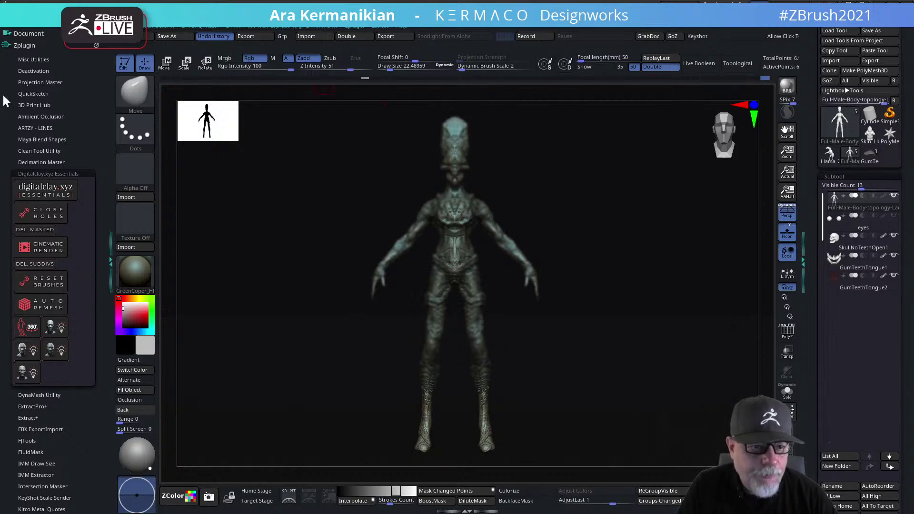
Go through the BPR filters to the F4 Blur, set its Depth A to -50 and adjust its Depth B
scroll(61, 154, up, 5)
click(34, 61)
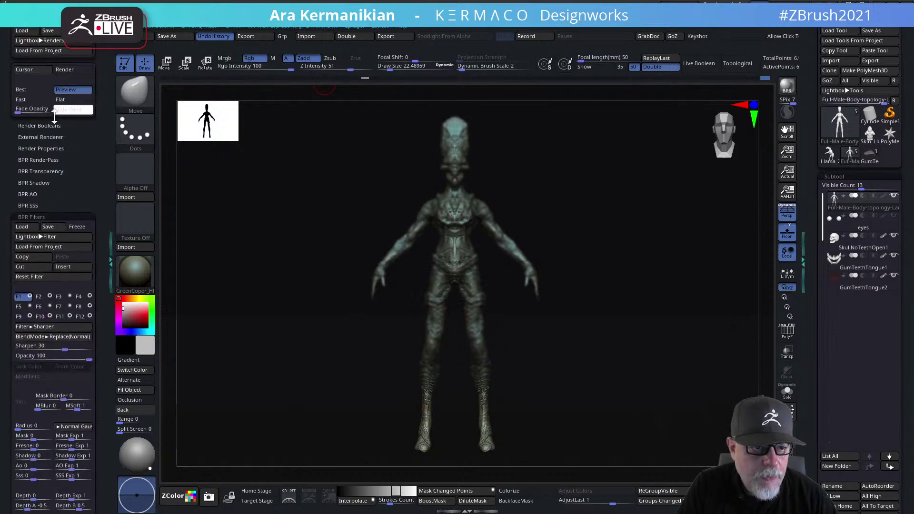
click(39, 297)
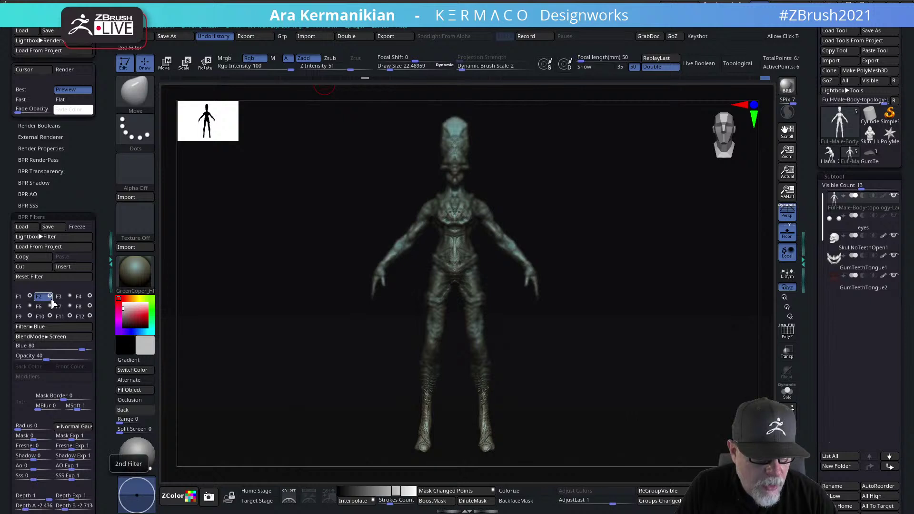
click(80, 296)
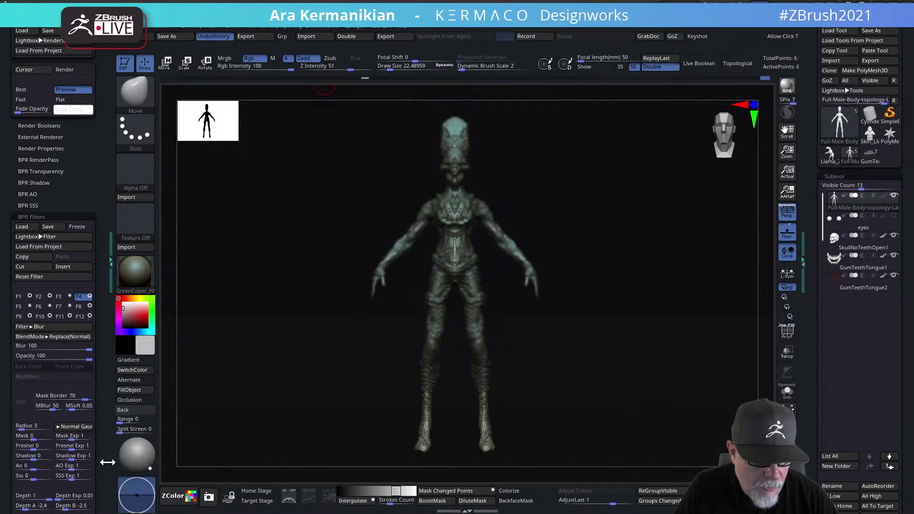
scroll(100, 460, down, 4)
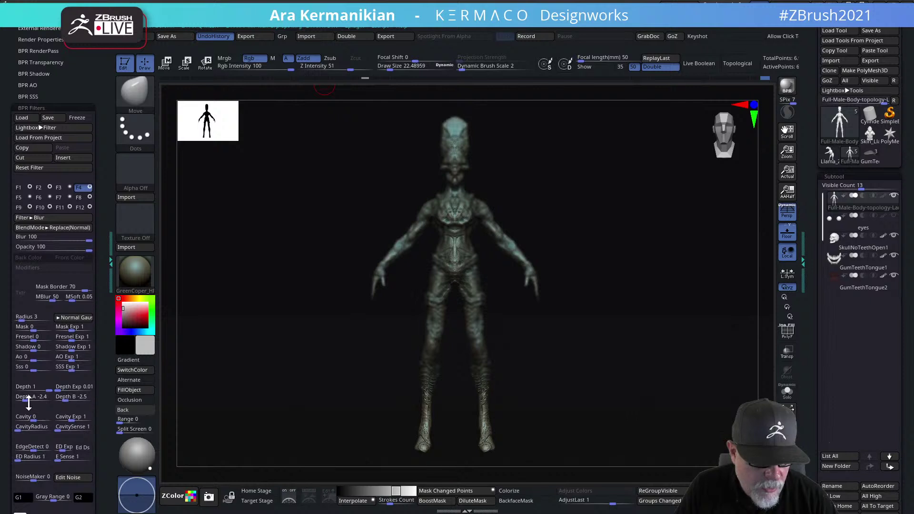
drag(27, 400, 460, 270)
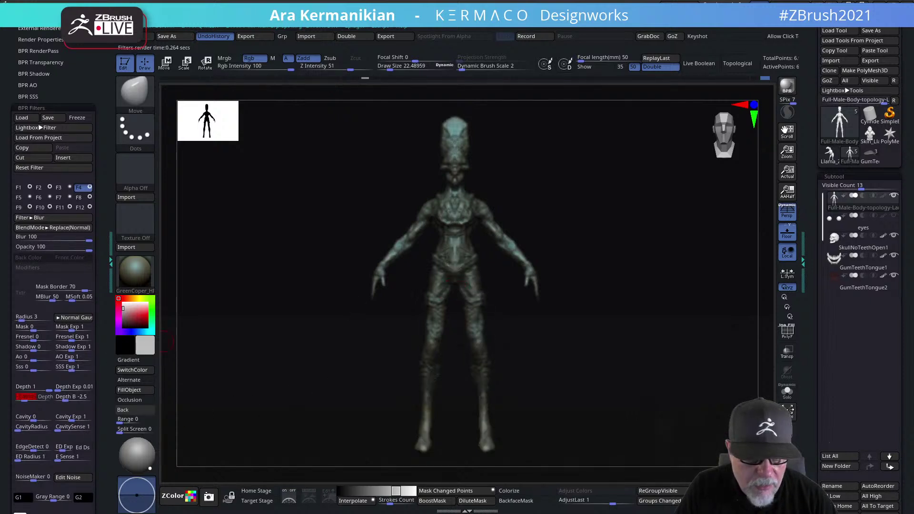
drag(95, 394, 410, 301)
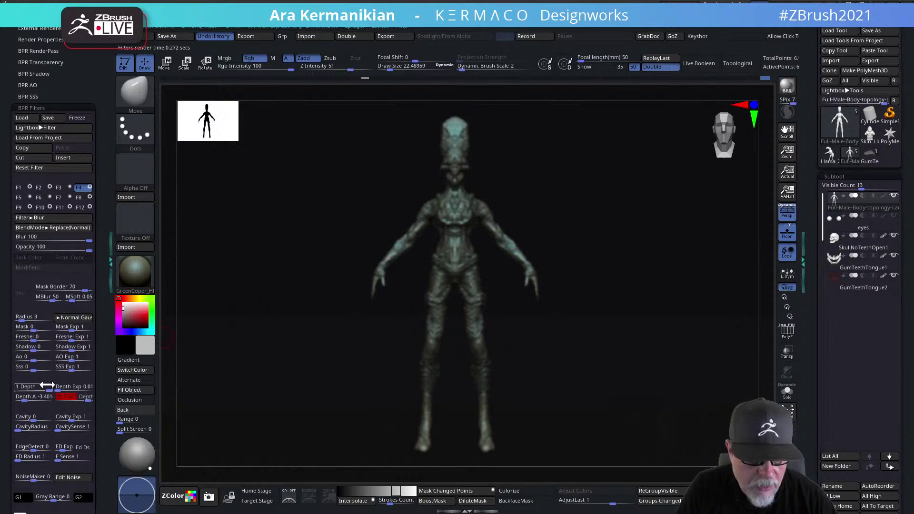
mouse_move(68, 395)
mouse_down()
mouse_move(14, 400)
mouse_move(63, 400)
mouse_up()
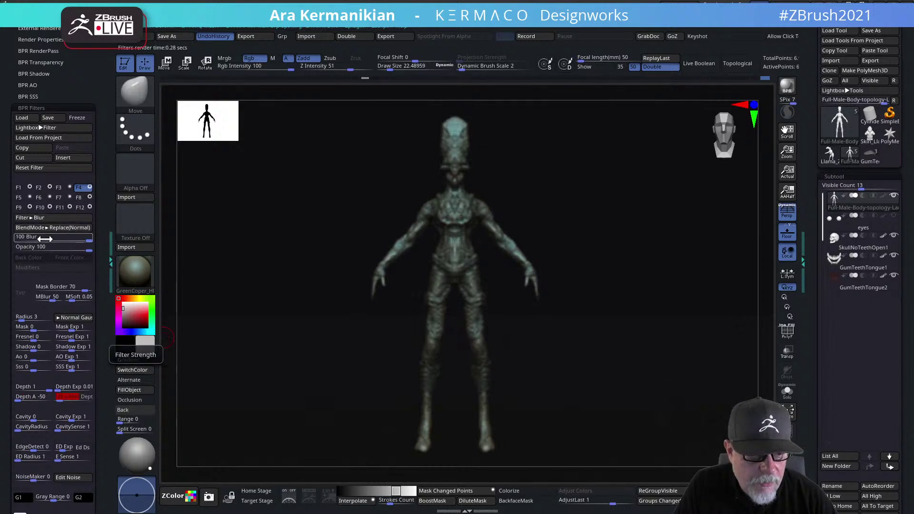
Reset the F4 Blur filter and collapse the render settings
click(53, 168)
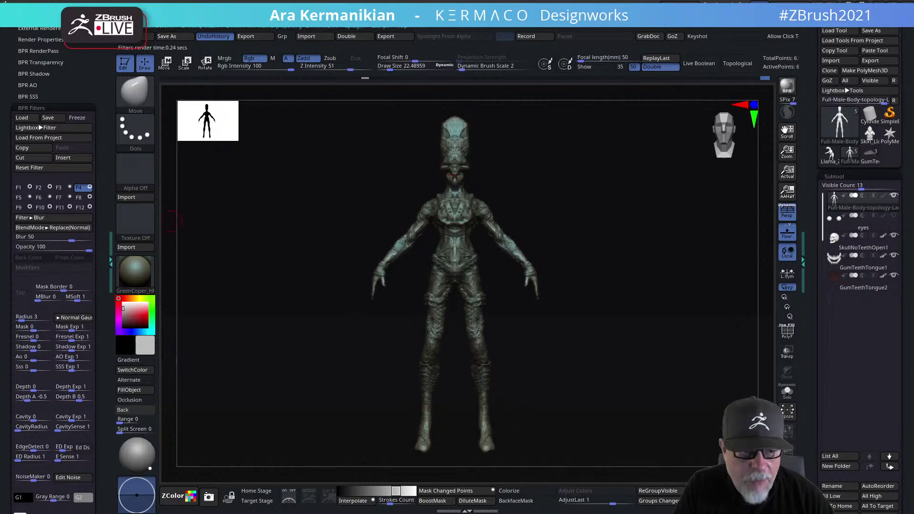
drag(101, 67, 54, 214)
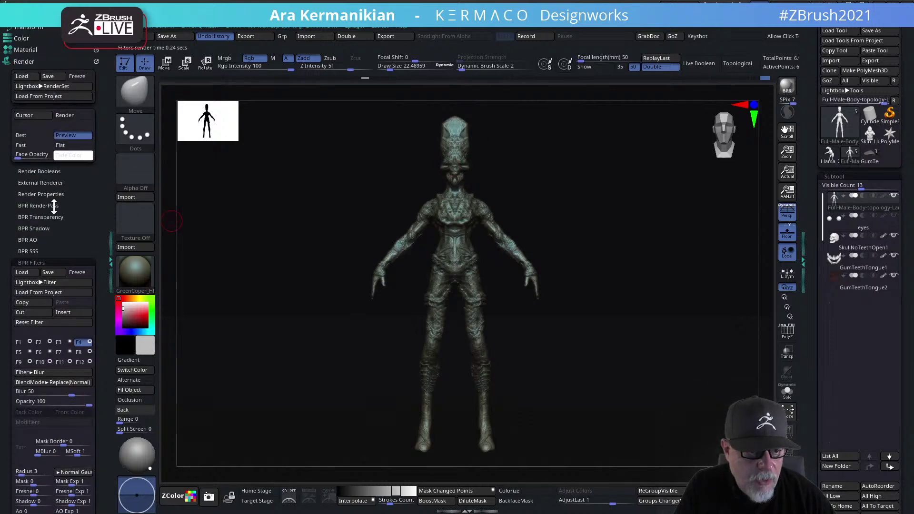
click(27, 61)
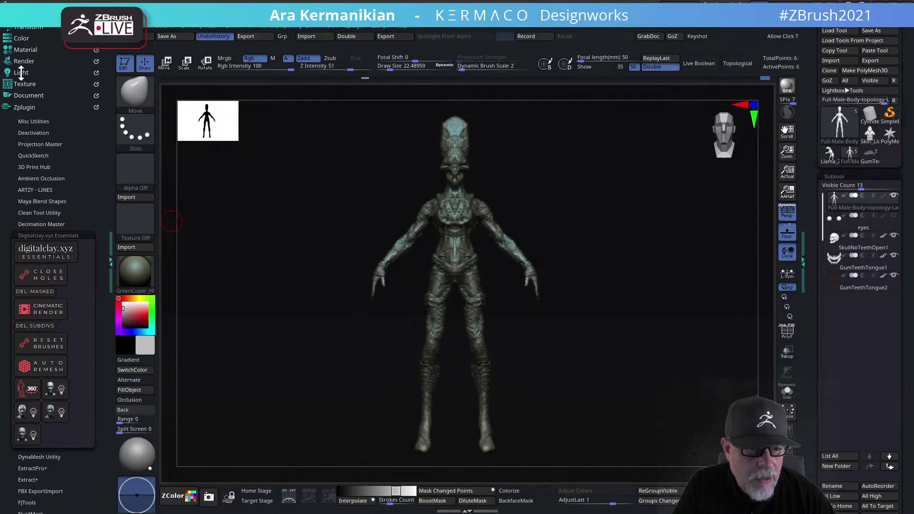
Open the light settings and render with BPR, first the full figure and then a close-up of the head and torso
click(22, 73)
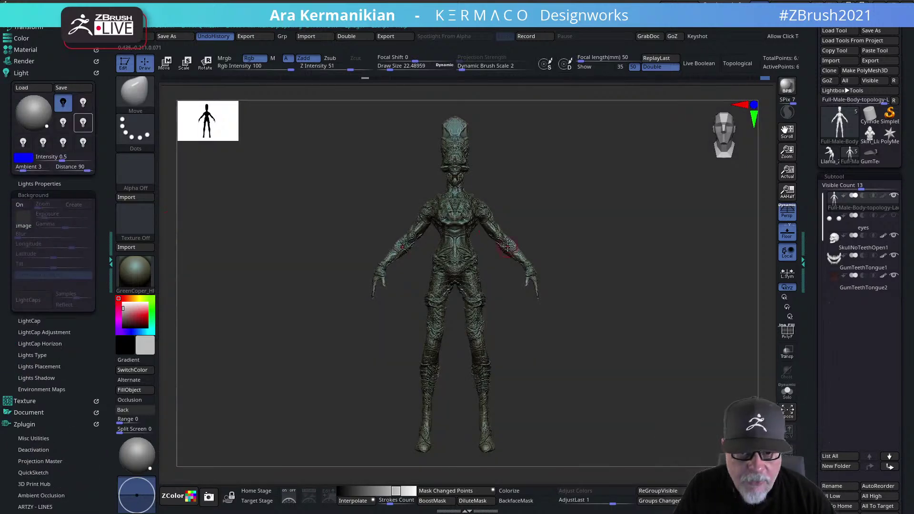
click(787, 87)
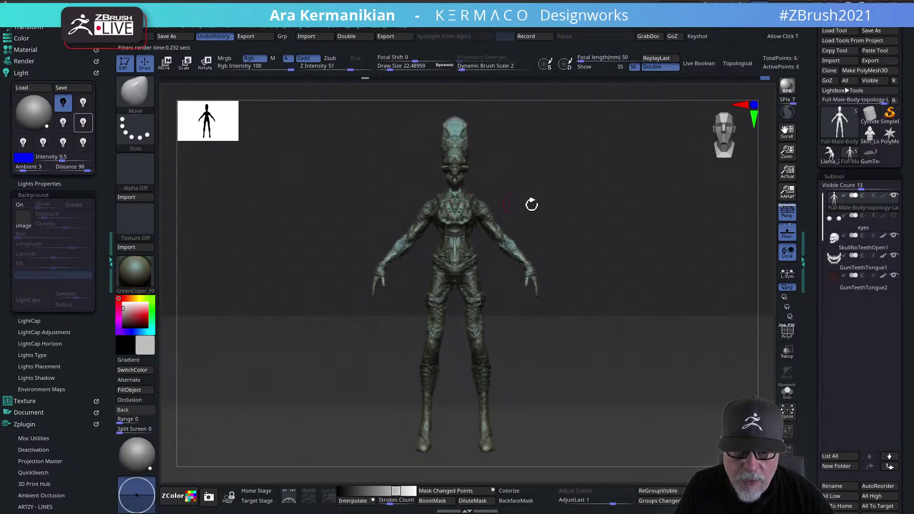
alt+drag(631, 214, 674, 241)
click(787, 86)
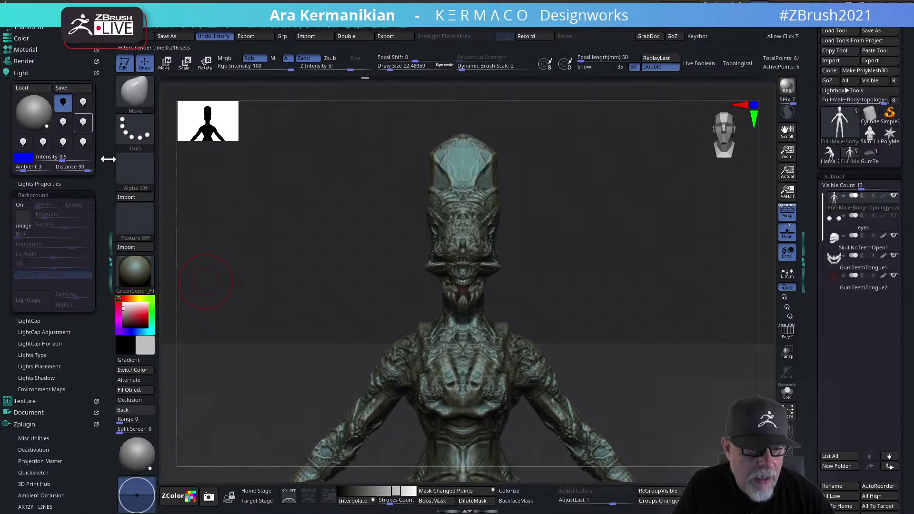
Close the light settings and open the BPR Shadow options in the render settings
click(29, 71)
click(26, 60)
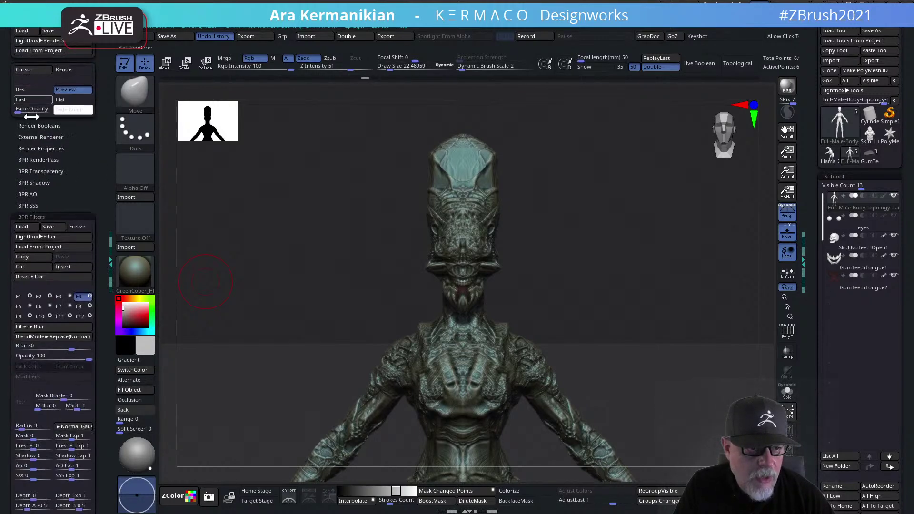
click(89, 183)
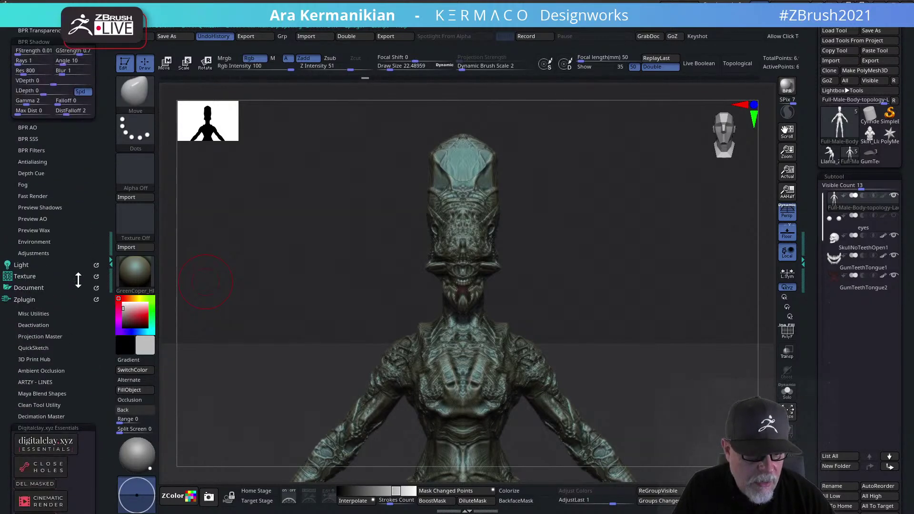
drag(76, 253, 70, 411)
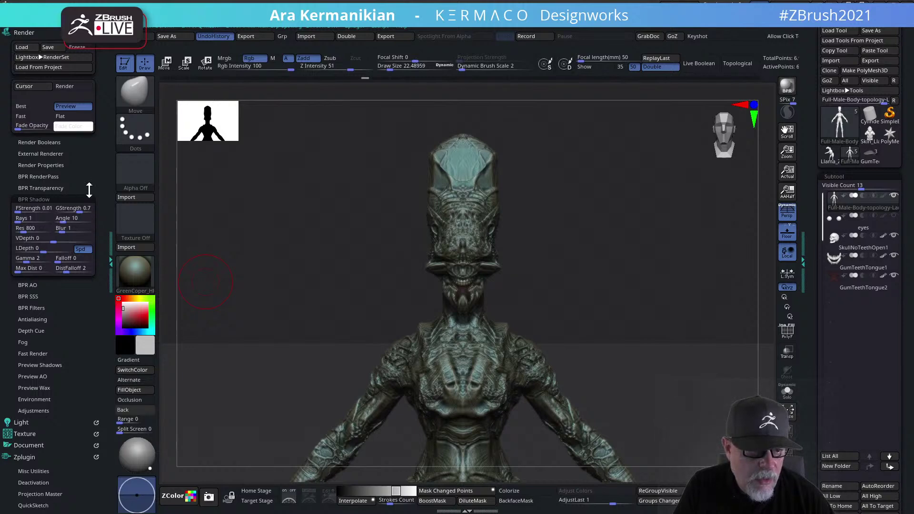
drag(72, 165, 64, 182)
scroll(91, 181, up, 1)
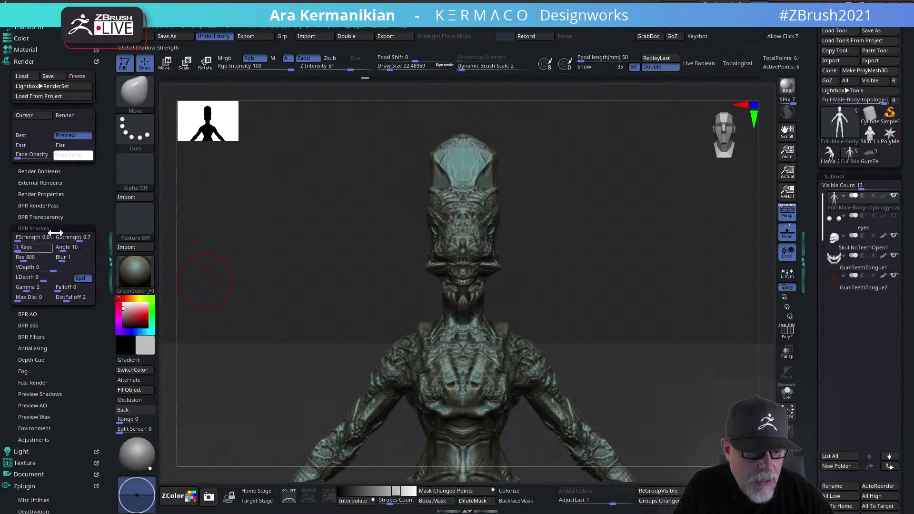
Replace the BPR Shadow options with the BPR filters, activate Occlusion and render the head and torso with BPR
click(41, 229)
click(38, 263)
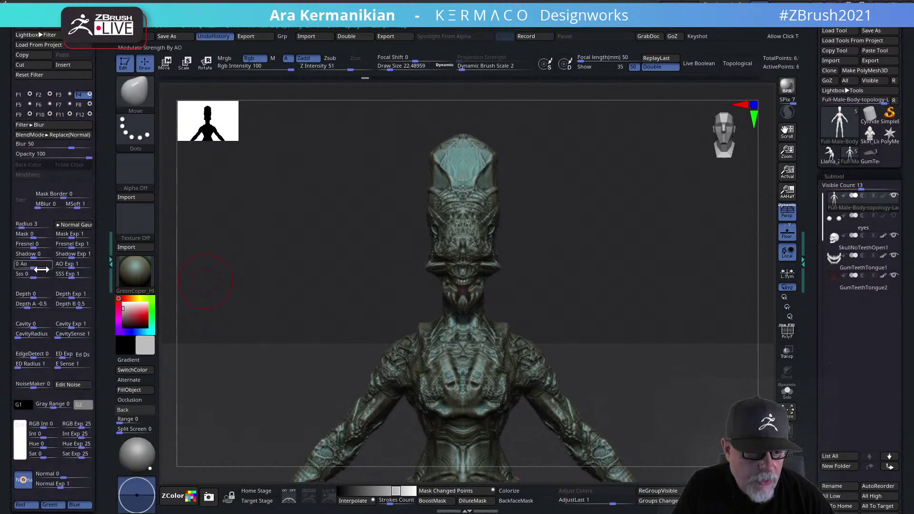
click(135, 401)
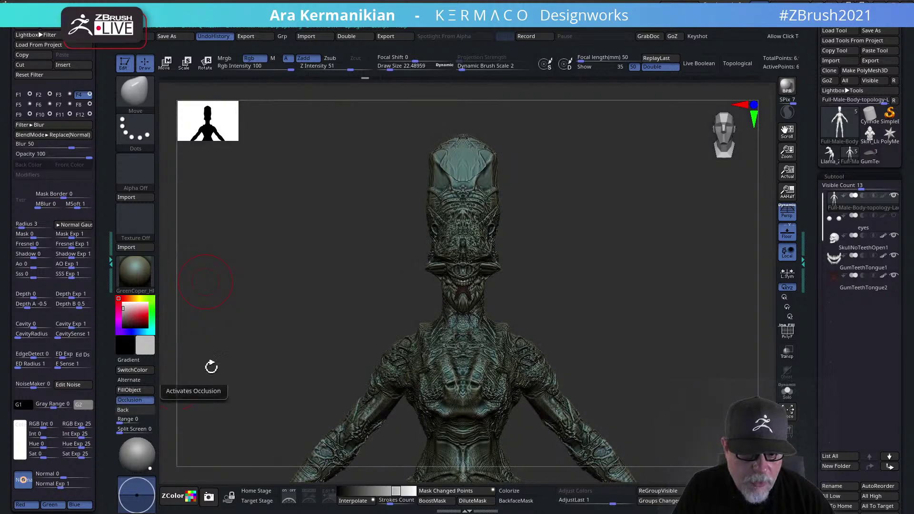
click(780, 97)
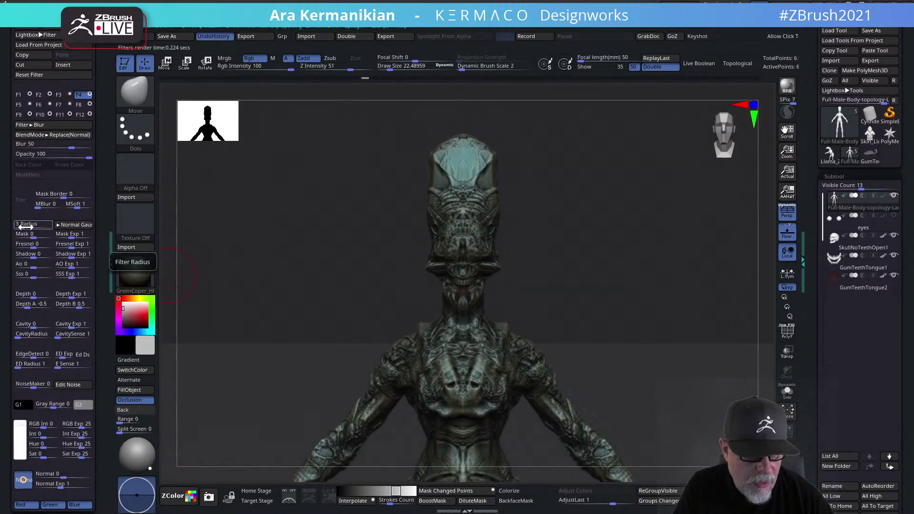
Select the F8 Orton filter, compare the render with and without F10, and leave F10 disabled
click(79, 106)
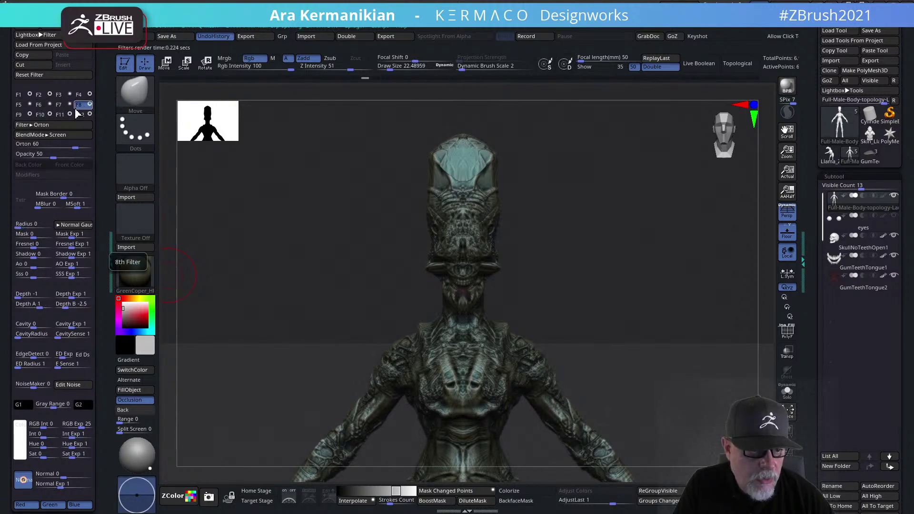
click(48, 116)
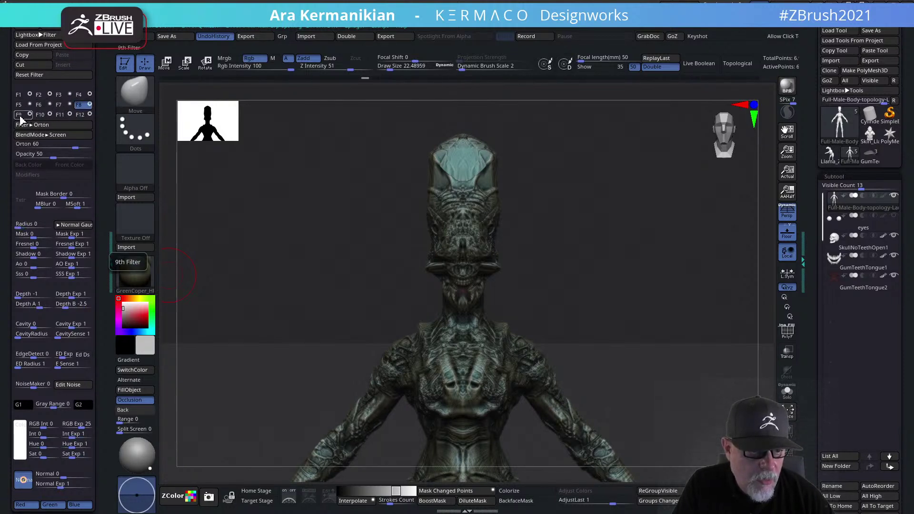
click(49, 116)
click(48, 116)
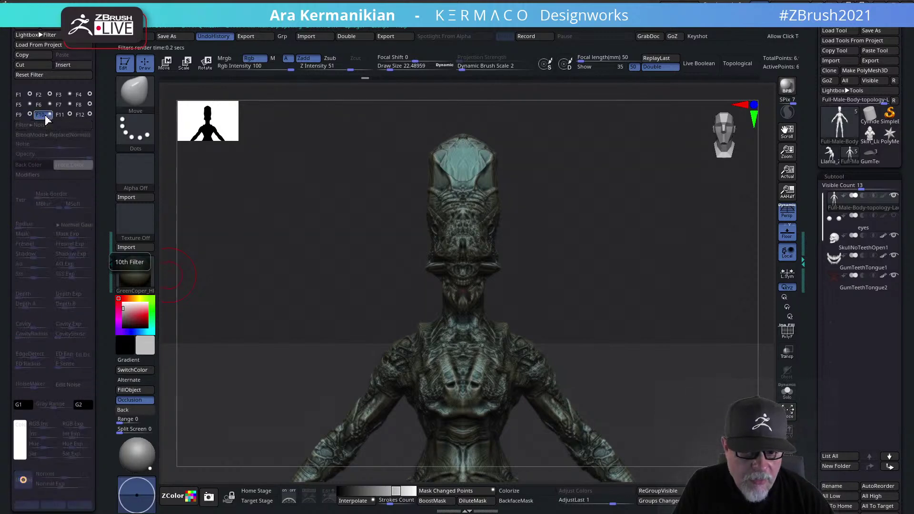
click(49, 115)
click(50, 116)
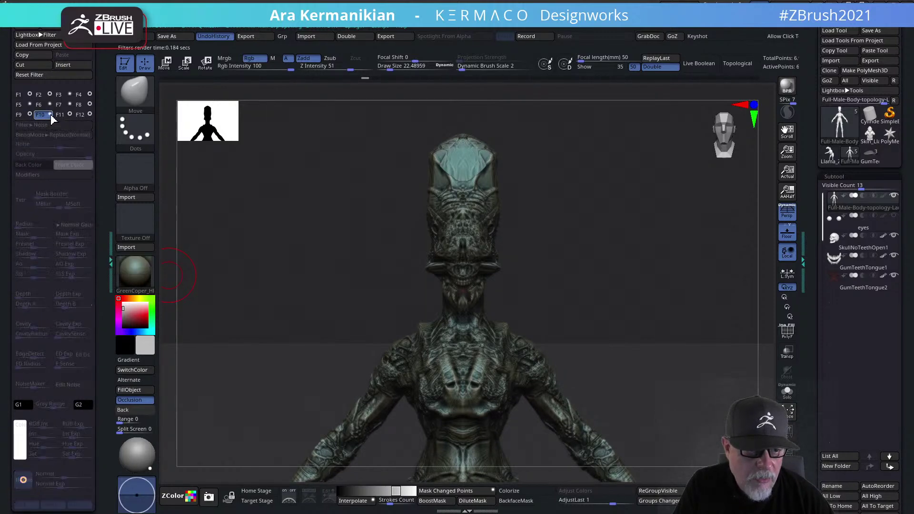
Toggle the F11 Noise and F12 Paint filters off and on to compare their effect on the render
click(70, 116)
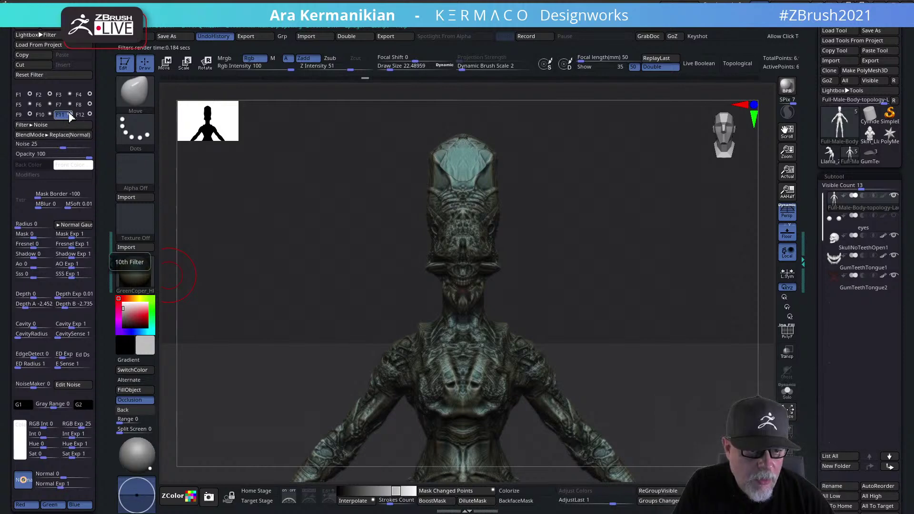
click(69, 115)
click(69, 115)
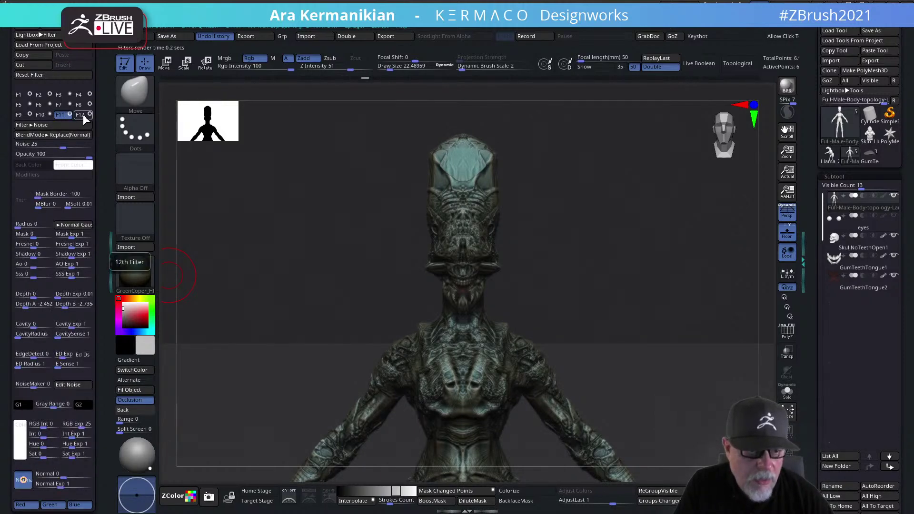
click(83, 116)
click(90, 115)
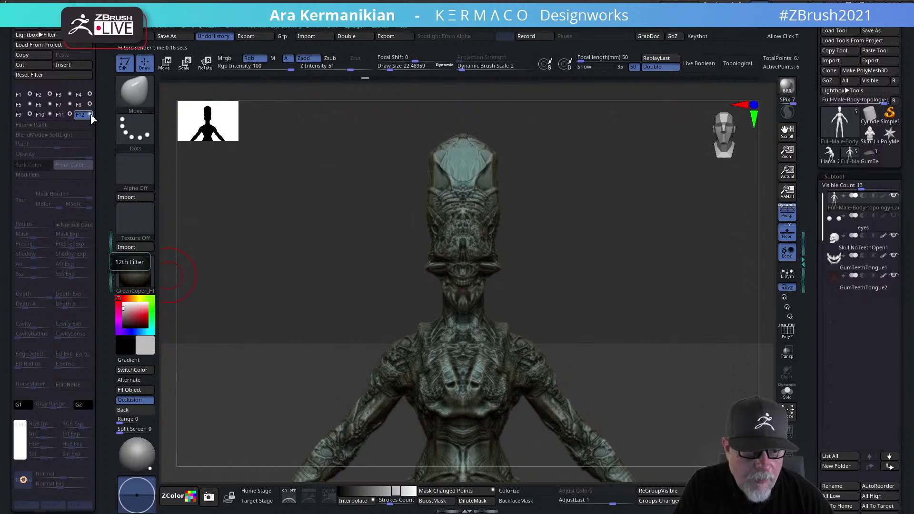
click(89, 115)
click(90, 115)
click(88, 115)
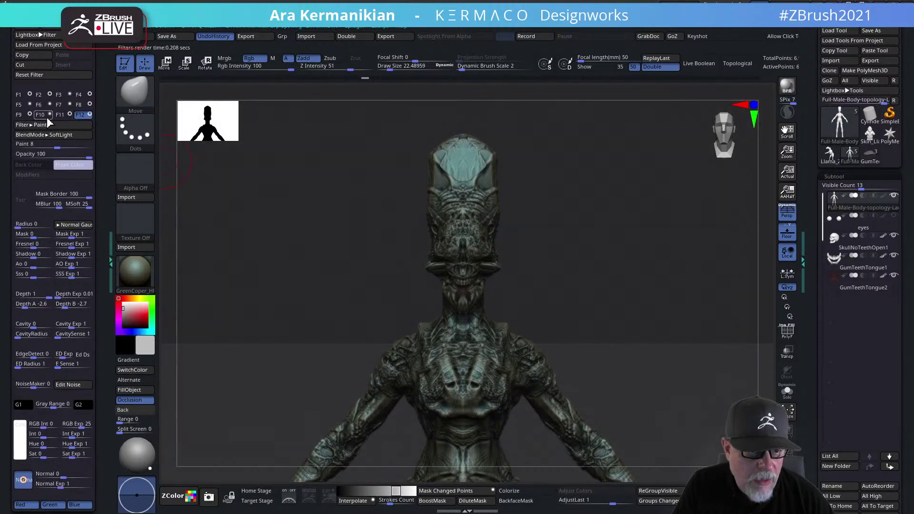
Toggle the F2 Blue, F4 Blur and F1 Sharpen filters off and on to compare their effect on the render
click(43, 95)
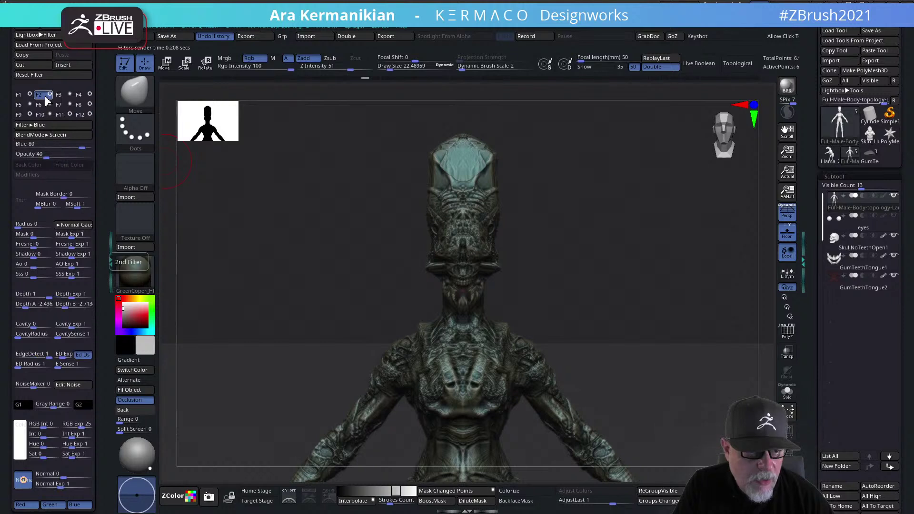
click(50, 95)
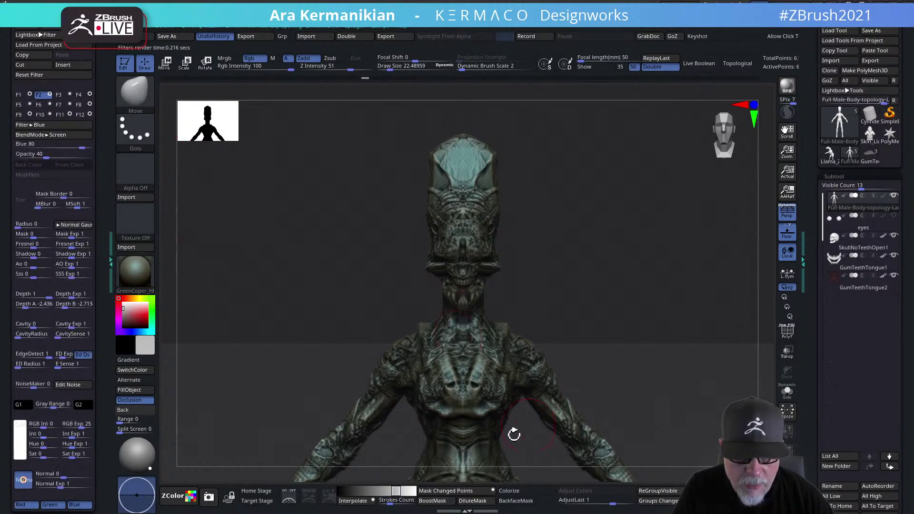
click(78, 95)
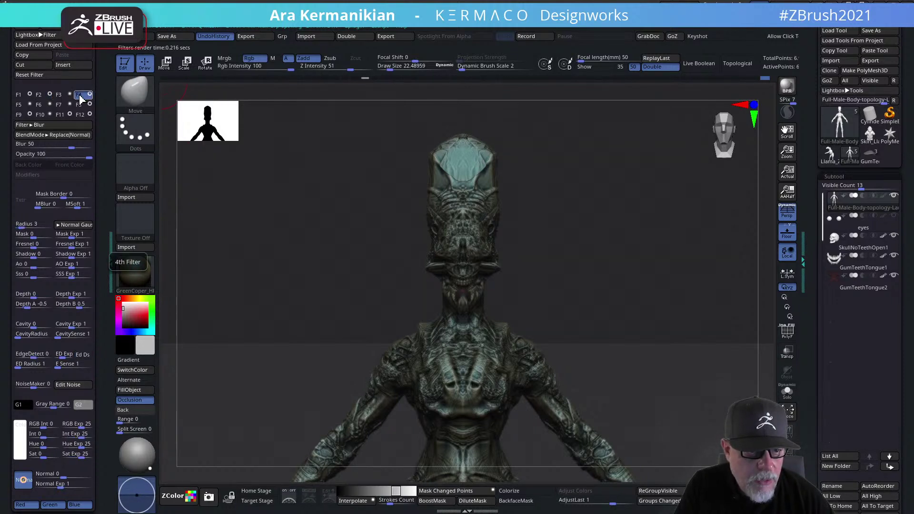
click(90, 95)
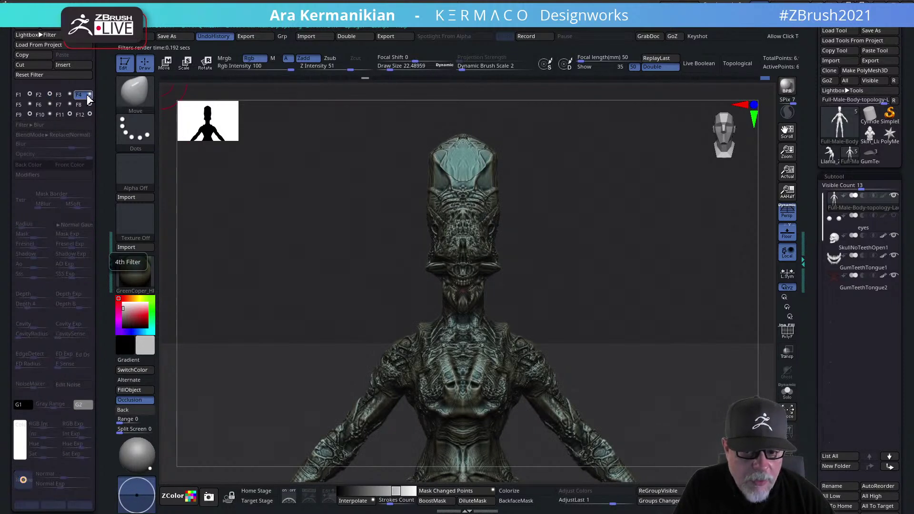
click(90, 94)
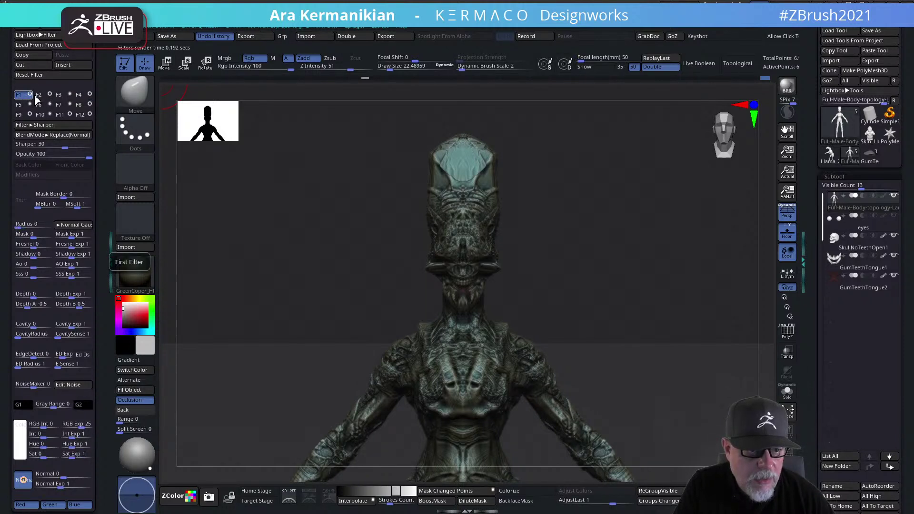
click(31, 98)
click(29, 95)
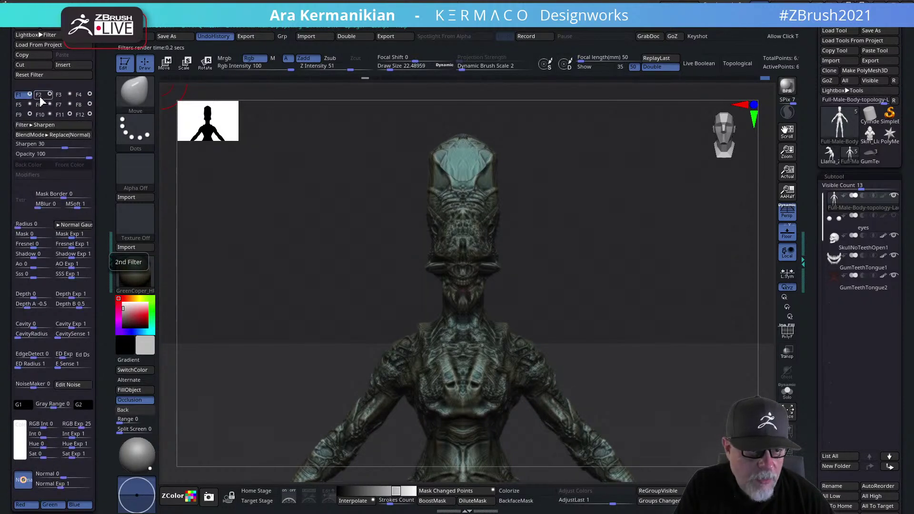
Go back through the F11 Noise, F9 Glow and F12 Paint filters, toggling them to recheck their contribution
click(66, 116)
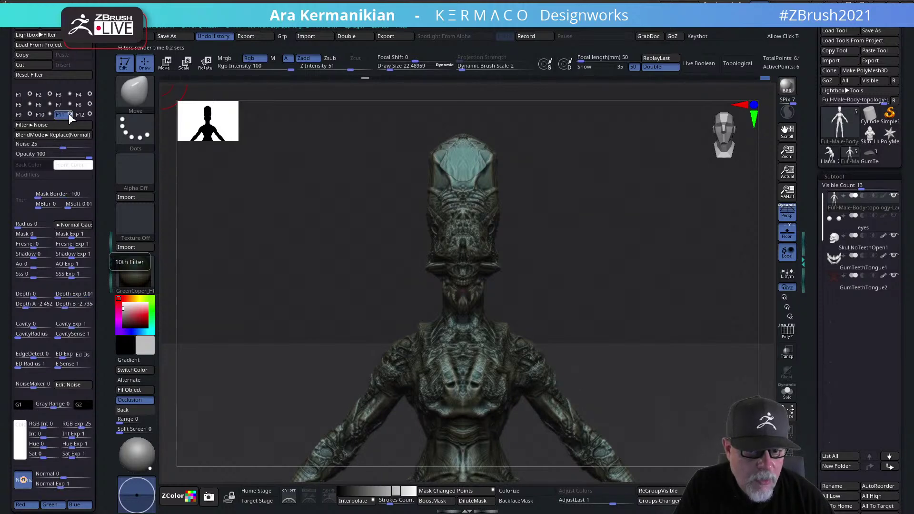
click(70, 116)
click(69, 114)
click(38, 117)
click(21, 117)
click(30, 115)
click(31, 115)
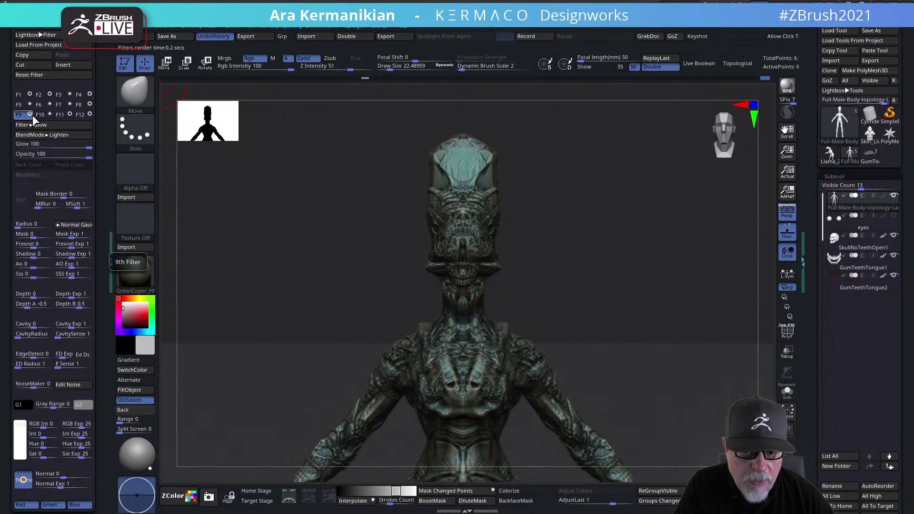
click(79, 115)
click(88, 114)
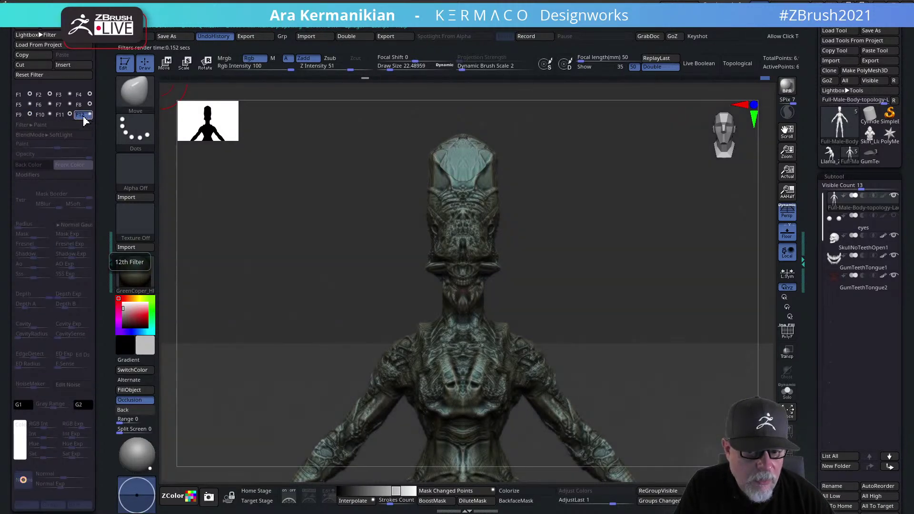
click(88, 116)
Compare the render with and without the F8 Orton filter, and set its Orton value to -2
click(79, 105)
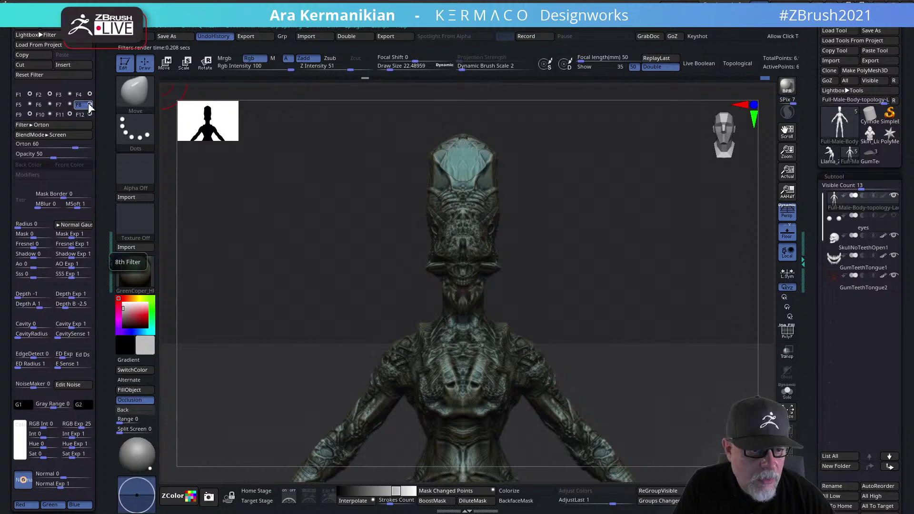
click(90, 105)
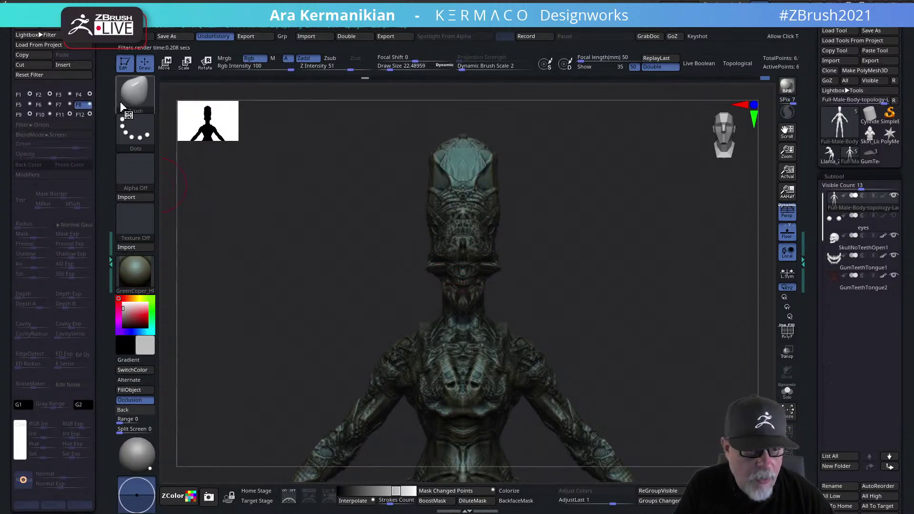
click(89, 105)
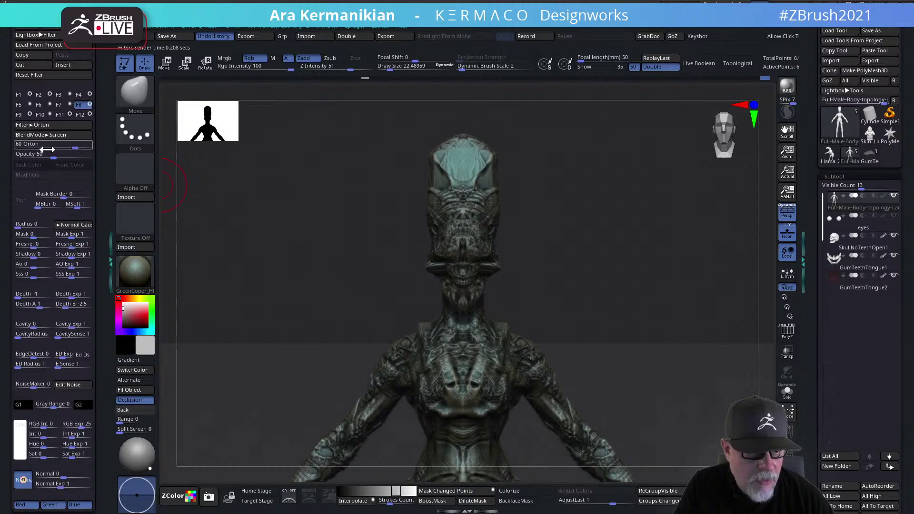
click(63, 146)
drag(64, 144, 57, 144)
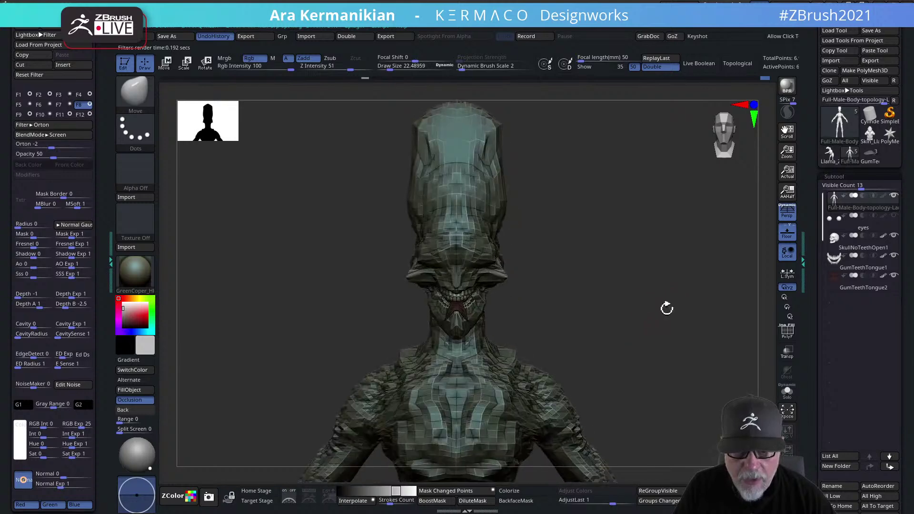
Render the head and torso with BPR and frame the full figure from the front
click(787, 85)
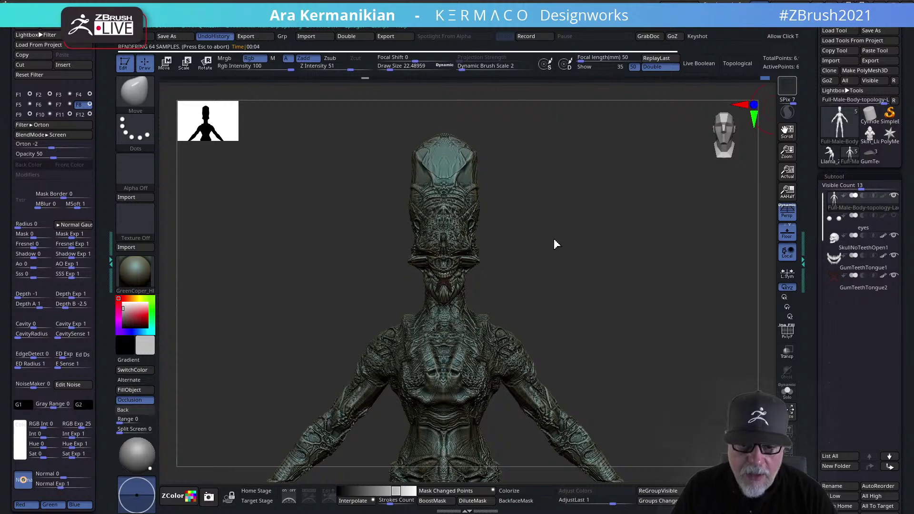
click(485, 201)
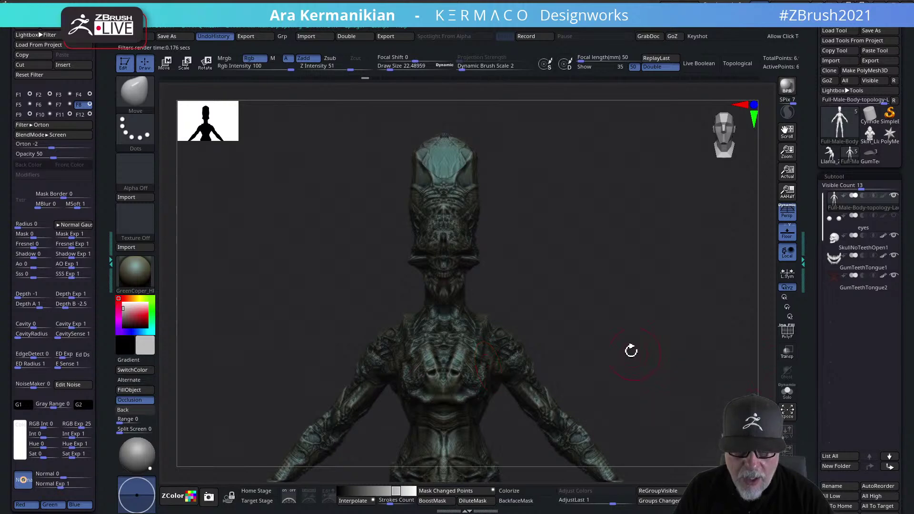
alt+drag(668, 375, 660, 285)
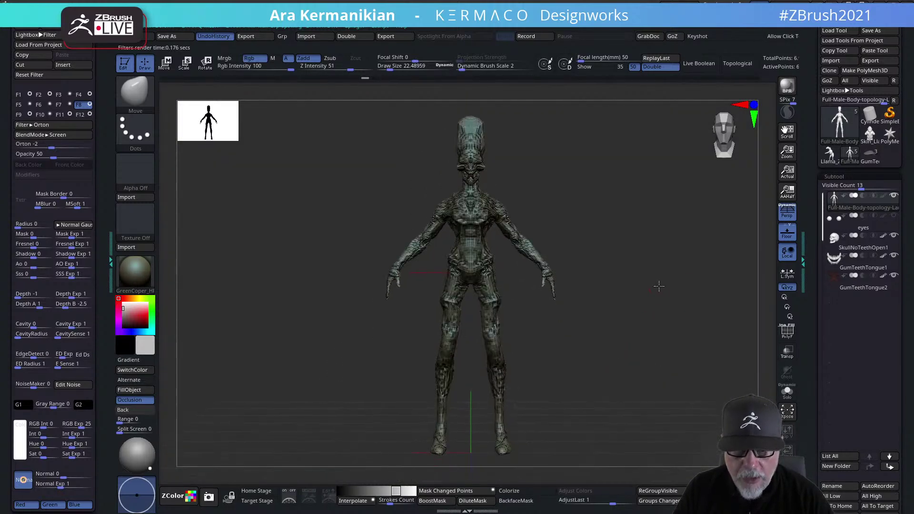
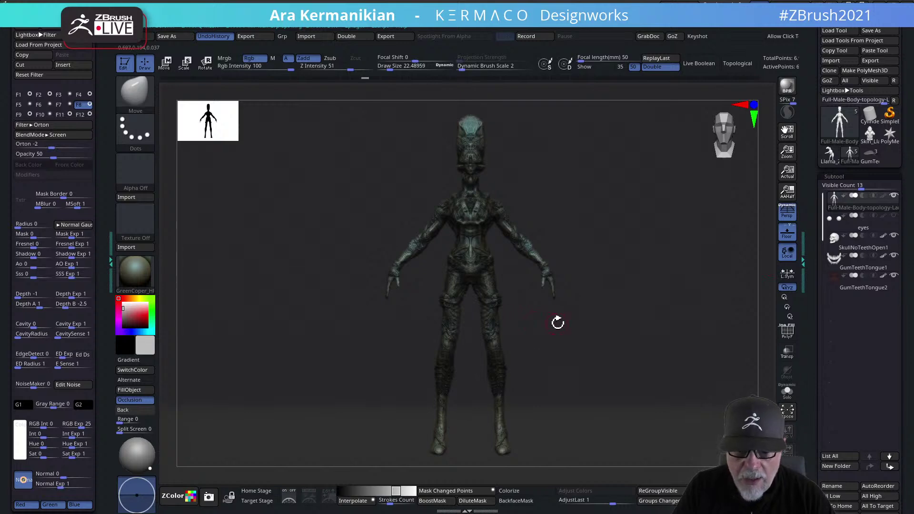
Turn the figure to a side view without perspective and cut straight across the soles of the feet along the floor
drag(660, 383, 457, 369)
click(788, 212)
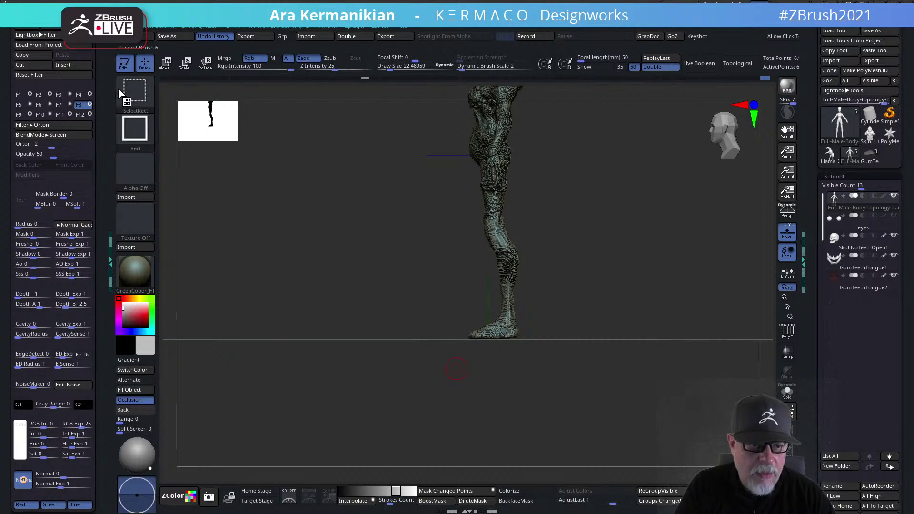
ctrl+shift+click(135, 90)
click(192, 104)
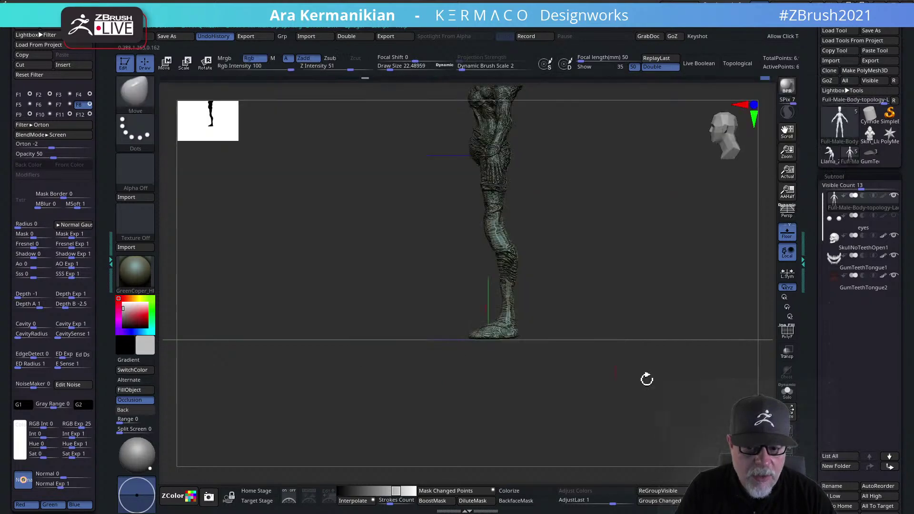
ctrl+shift+drag(660, 354, 312, 333)
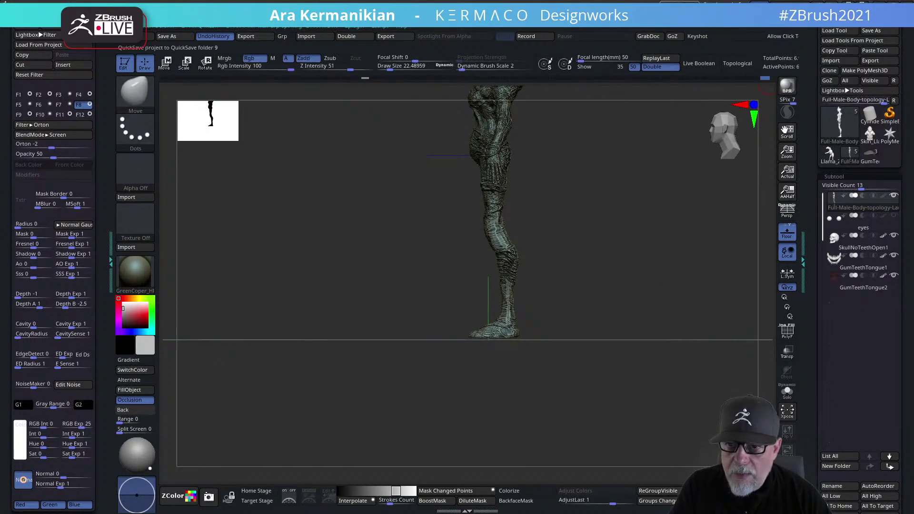
Quick-save the project and lower the body to subdivision level 2
key(ctrl+s)
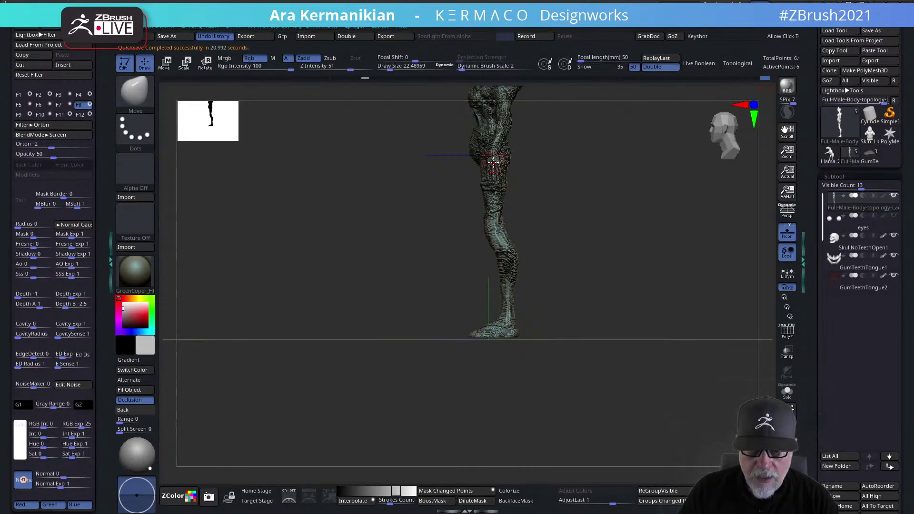
key(ctrl+2)
click(550, 131)
Reshape the profile of the thighs and knees with the Move brush, using draw sizes of about 62 and 44
drag(532, 134, 515, 135)
key(s)
drag(534, 218, 541, 219)
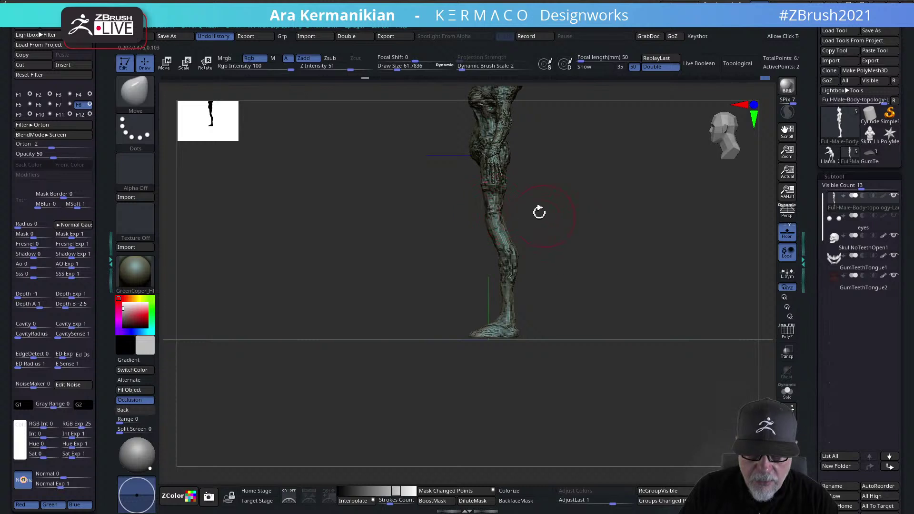
key(s)
drag(486, 205, 493, 206)
drag(596, 243, 643, 247)
drag(484, 204, 483, 208)
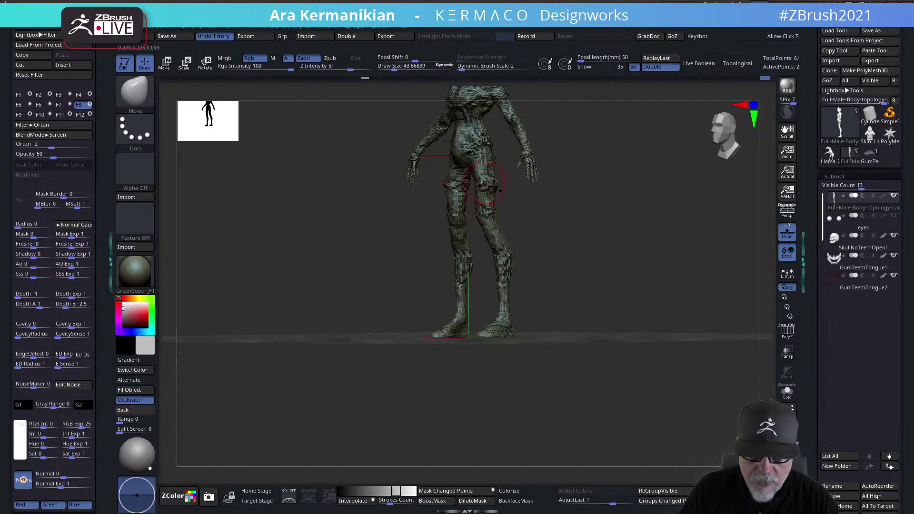
shift+drag(586, 242, 553, 239)
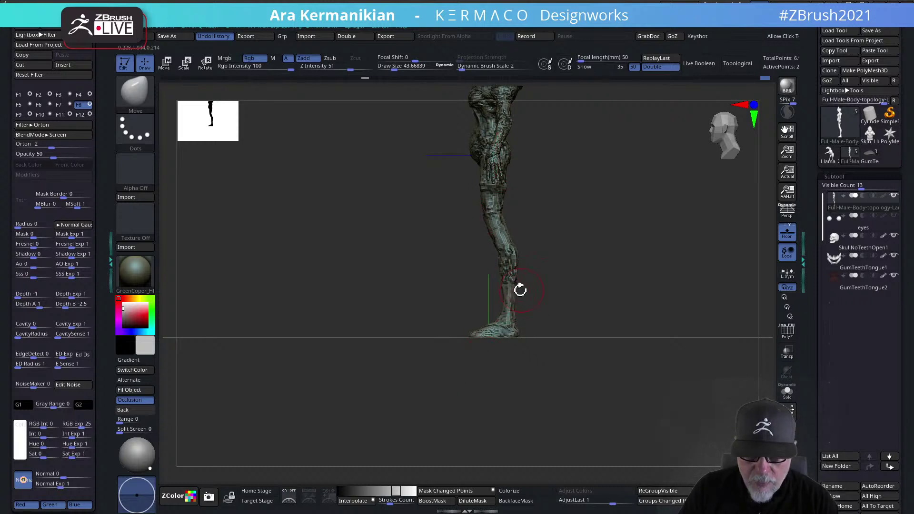
mouse_move(615, 257)
mouse_down()
mouse_move(612, 310)
mouse_move(612, 282)
mouse_move(662, 255)
mouse_move(556, 231)
mouse_up()
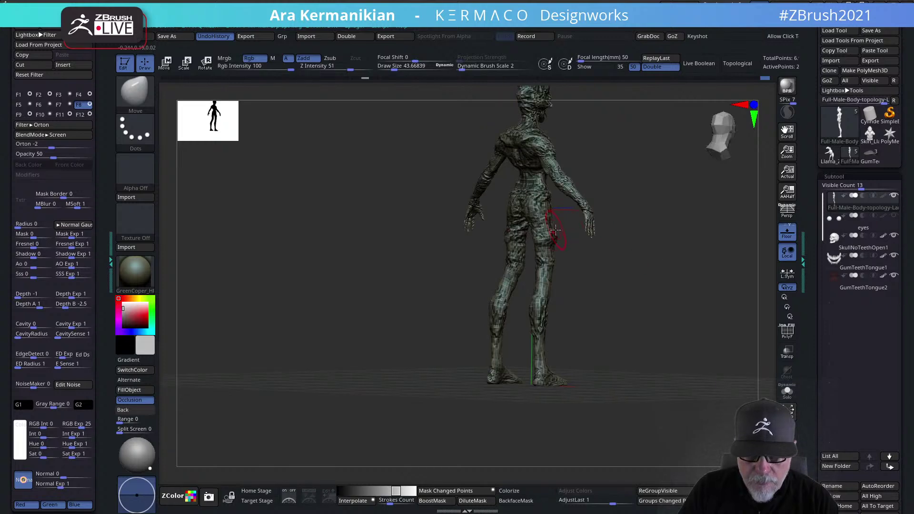
Adjust the leg contours around the knees from the front with the Move brush, using draw sizes of about 87 and 44
mouse_move(673, 203)
shift+mouse_down()
mouse_move(557, 235)
mouse_move(649, 216)
mouse_move(619, 225)
mouse_move(656, 228)
mouse_move(638, 238)
mouse_move(595, 237)
mouse_move(548, 288)
mouse_move(538, 284)
mouse_move(633, 268)
mouse_move(640, 240)
mouse_move(645, 294)
mouse_move(638, 281)
shift+mouse_up()
key(s)
drag(412, 284, 420, 284)
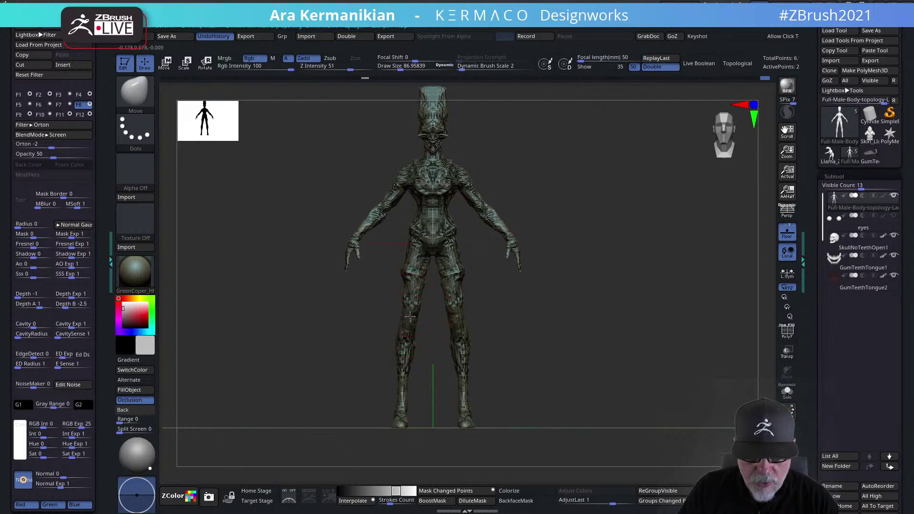
drag(412, 318, 408, 318)
key(s)
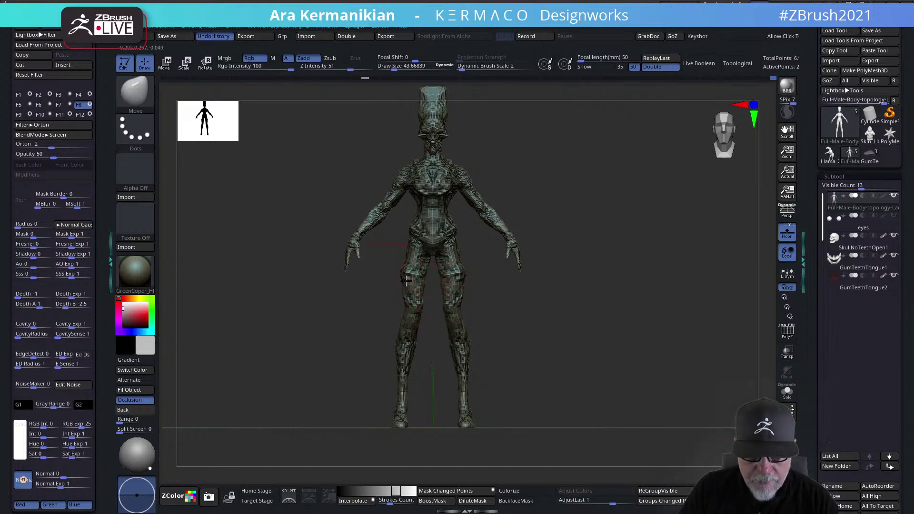
Bring the body back to its detailed, higher subdivision level
alt+drag(637, 270, 663, 294)
key(ctrl+2)
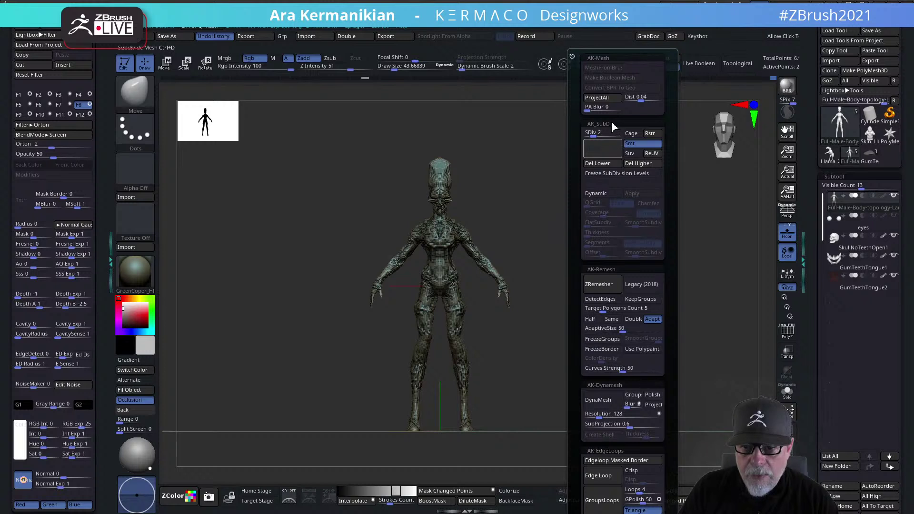
click(591, 136)
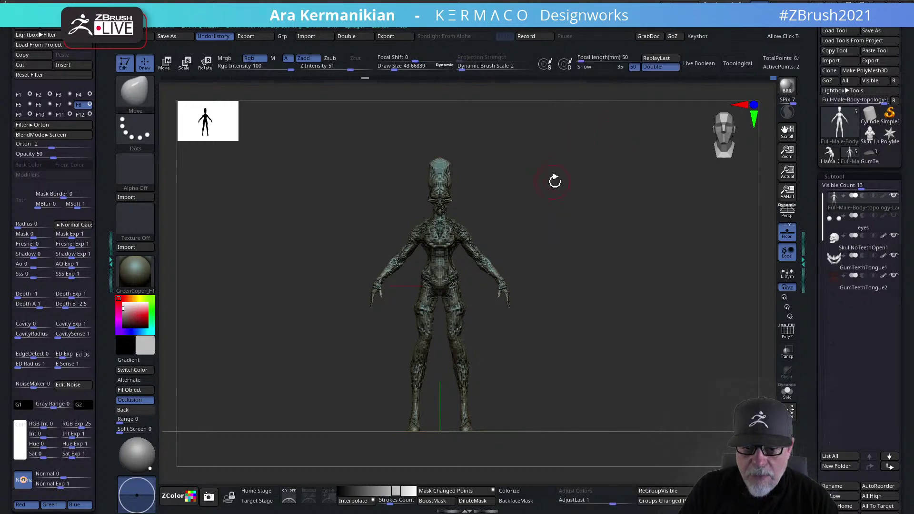
key(ctrl+2)
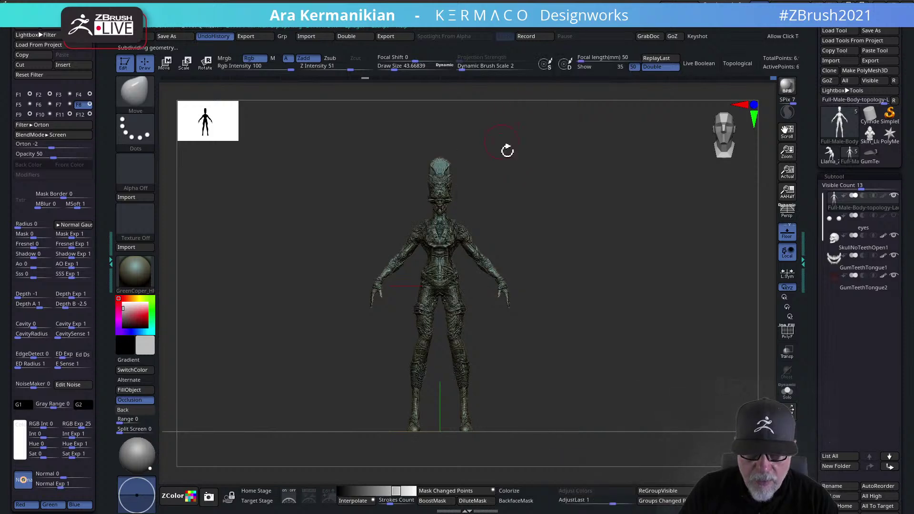
Examine the reshaped legs and the detailed upper body from the front, three-quarter and side views
alt+drag(599, 248, 605, 275)
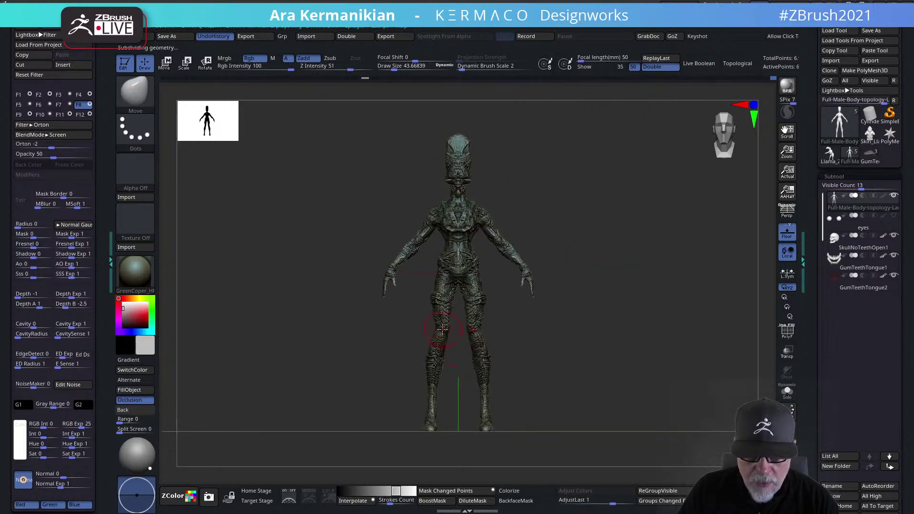
right_drag(437, 326, 469, 334)
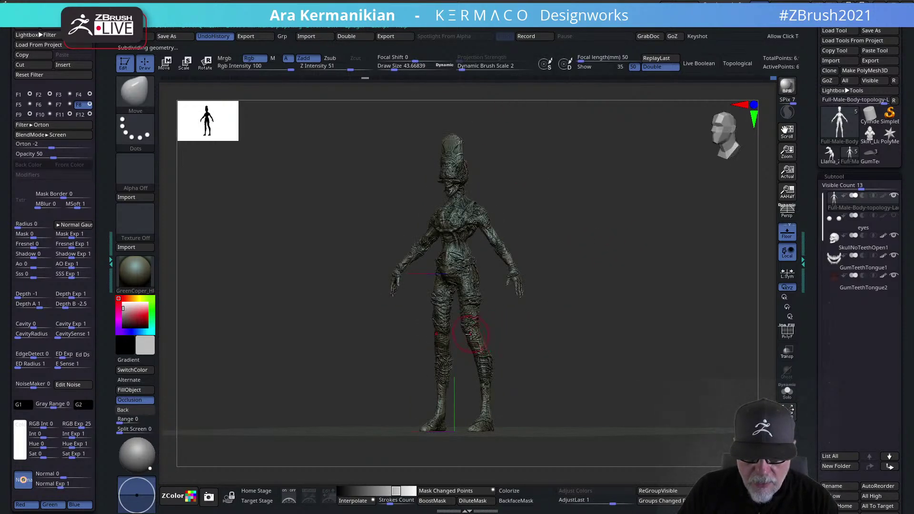
right_drag(545, 364, 464, 352)
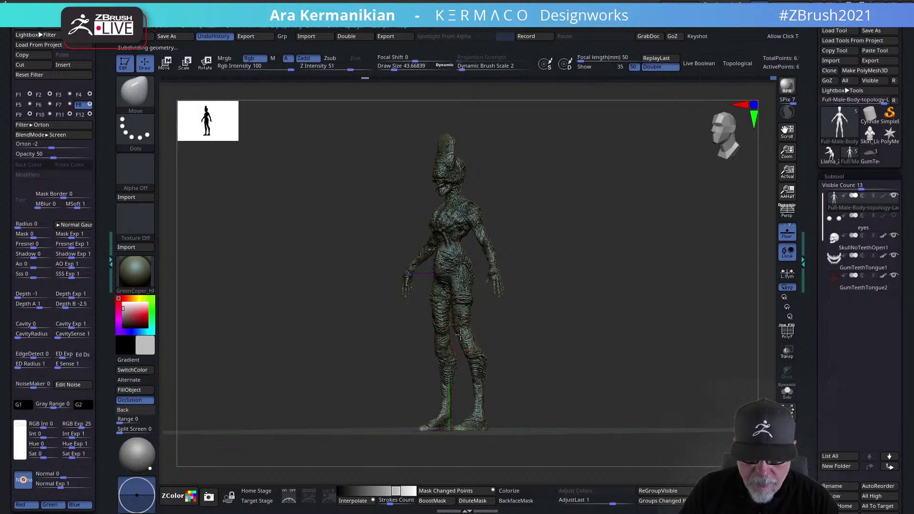
right_drag(538, 338, 494, 341)
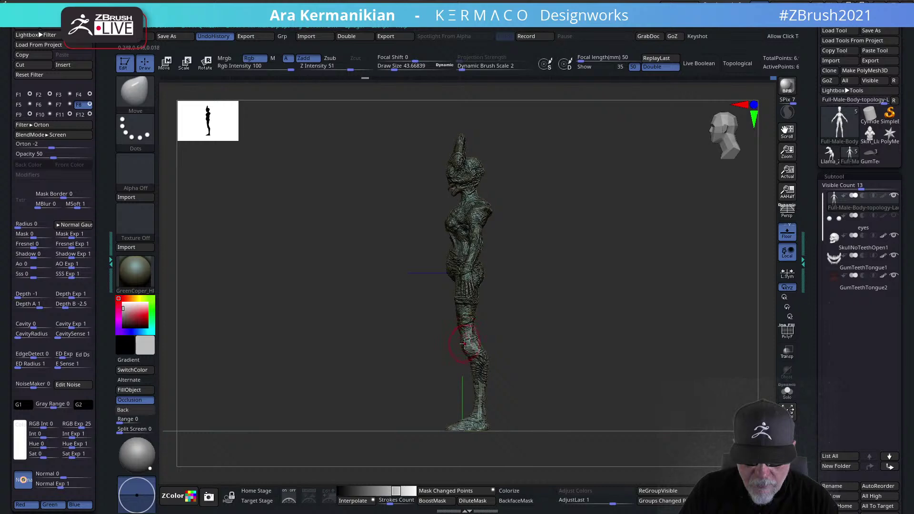
right_drag(494, 355, 557, 352)
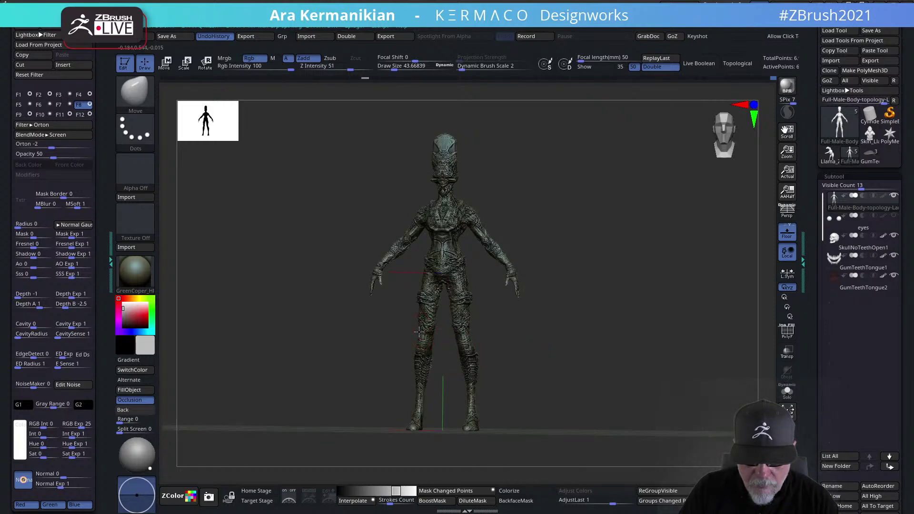
shift+right_drag(497, 339, 525, 343)
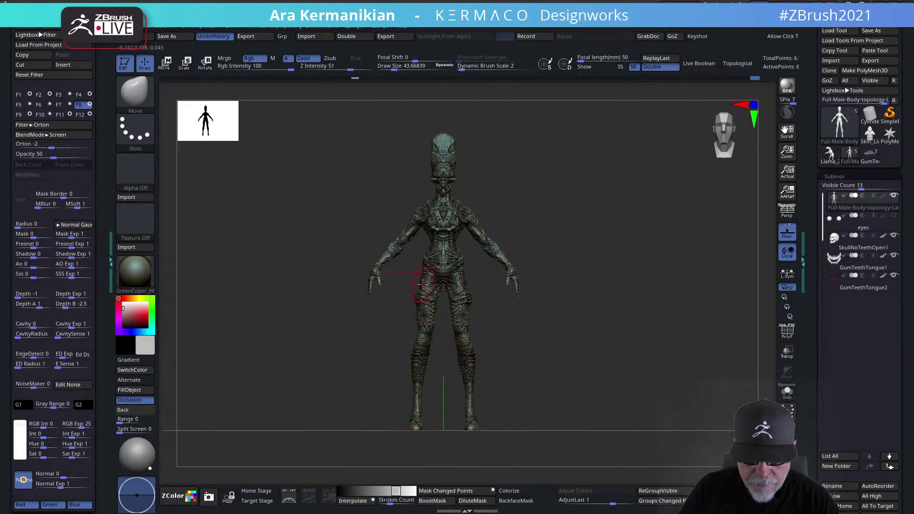
alt+drag(565, 319, 596, 396)
alt+drag(622, 233, 632, 381)
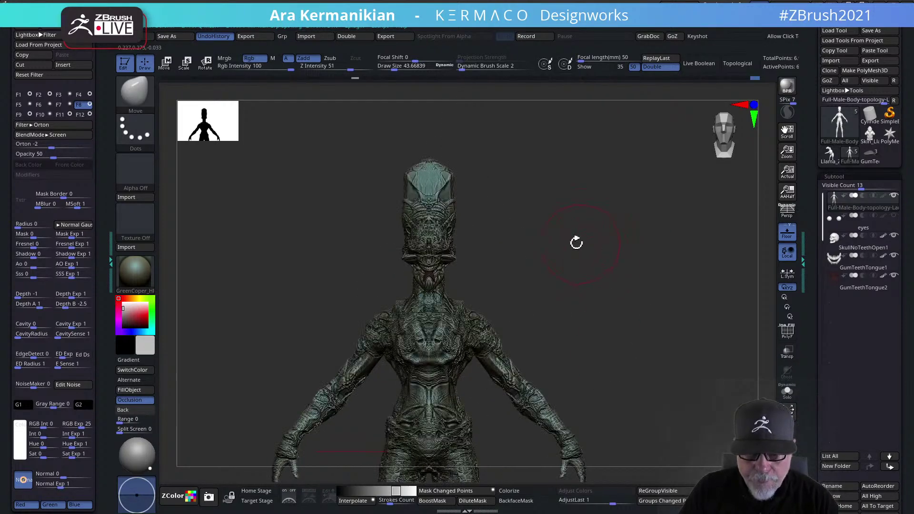
drag(616, 315, 557, 309)
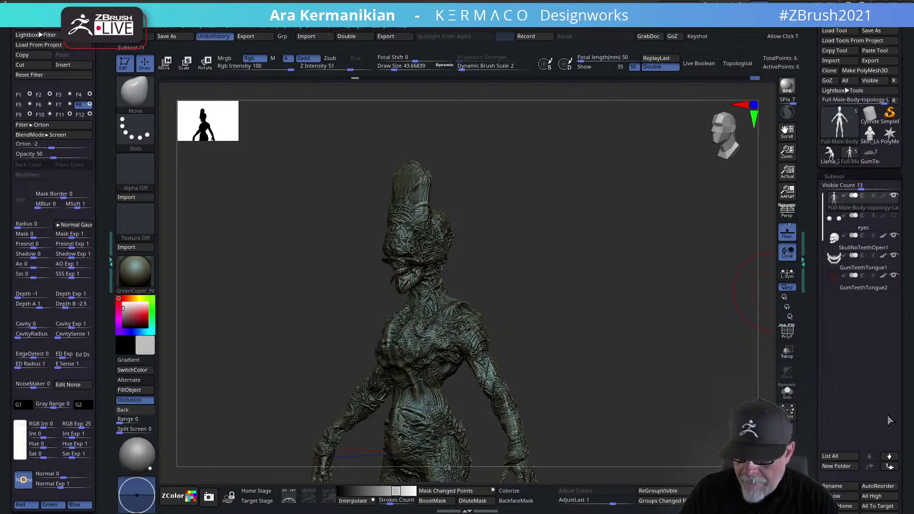
Duplicate the body subtool and drop the copy to subdivision level 1
scroll(853, 419, down, 5)
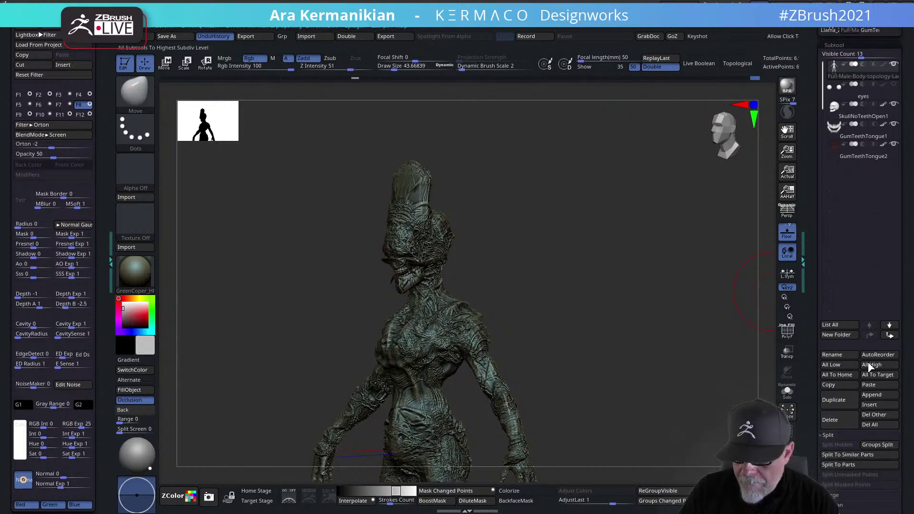
mouse_move(619, 281)
mouse_down()
mouse_move(656, 288)
mouse_move(629, 280)
mouse_up()
key(ctrl+2)
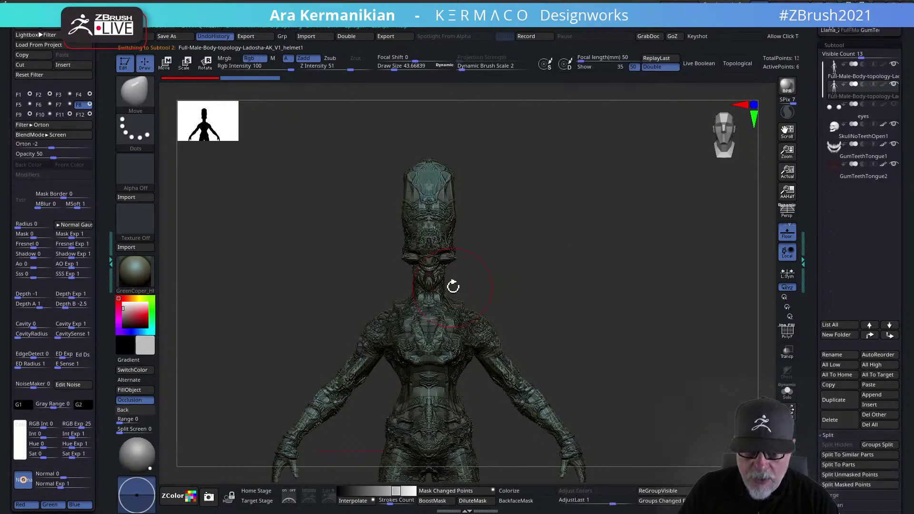
Show the polygroups and wireframe on the duplicated body and solo it with the torso in close view
click(787, 331)
mouse_move(710, 341)
mouse_down()
mouse_move(663, 341)
mouse_move(715, 328)
mouse_up()
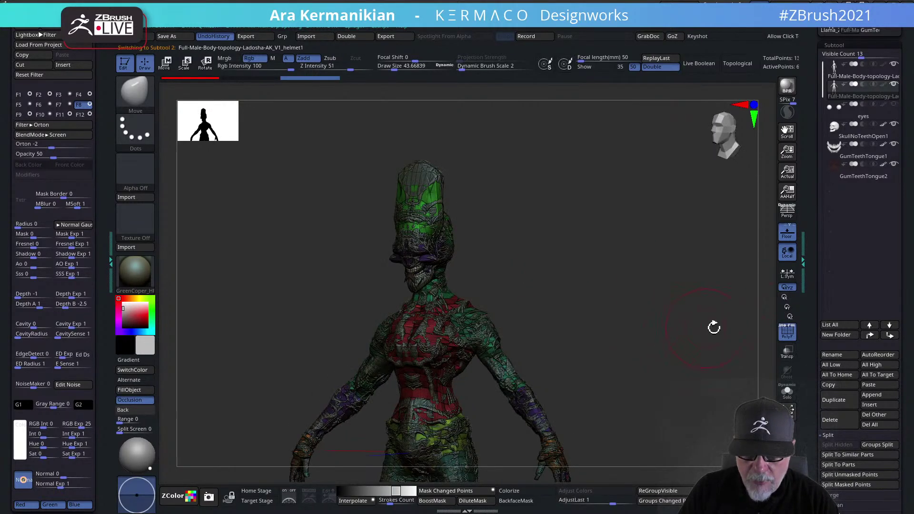
alt+drag(681, 361, 609, 311)
click(788, 391)
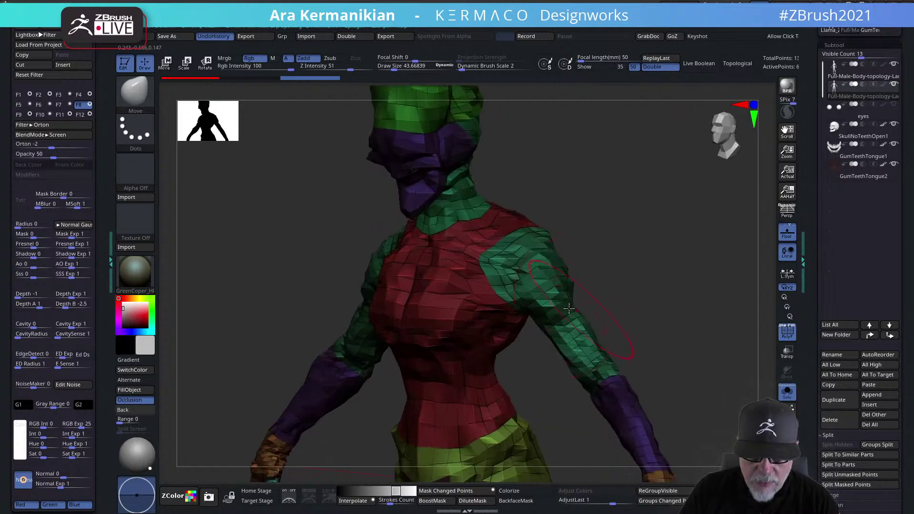
Set the draw size to about 24 and compare the copy's torso at a higher subdivision level with level 1
key(s)
drag(456, 307, 448, 307)
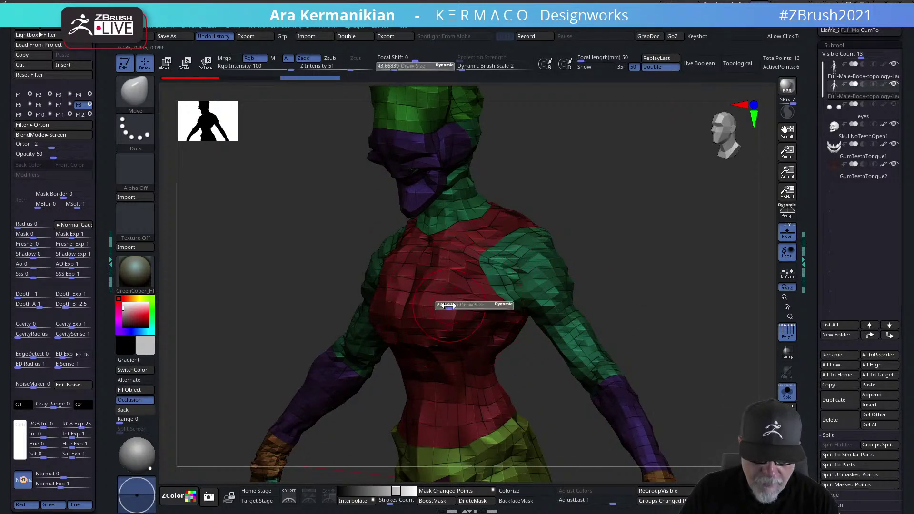
key(ctrl+2)
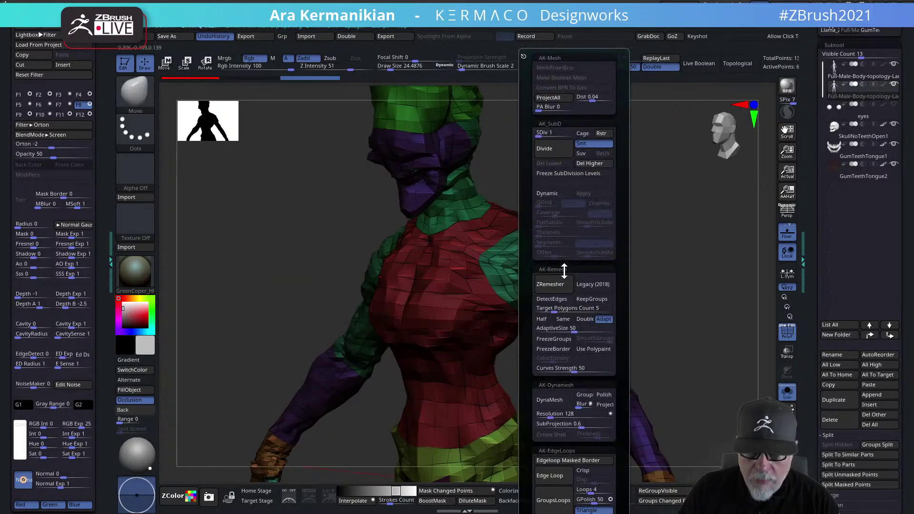
drag(544, 134, 554, 134)
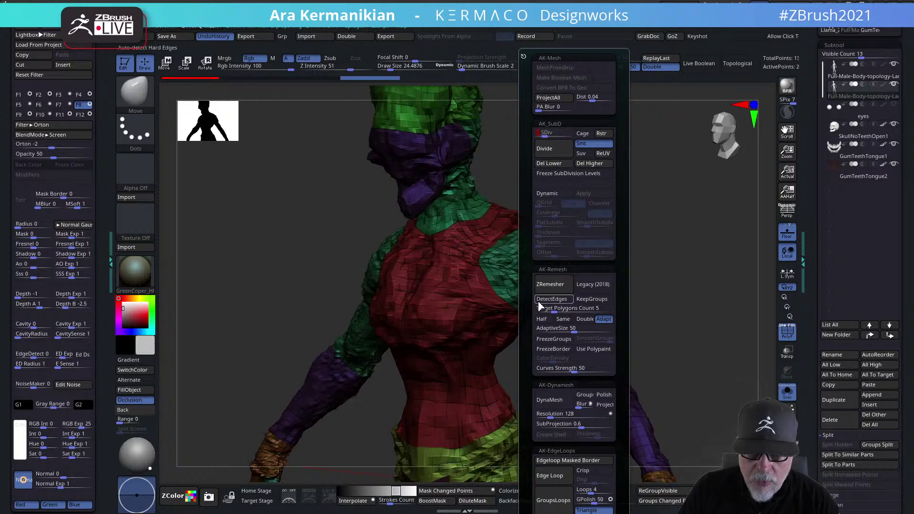
drag(649, 283, 759, 322)
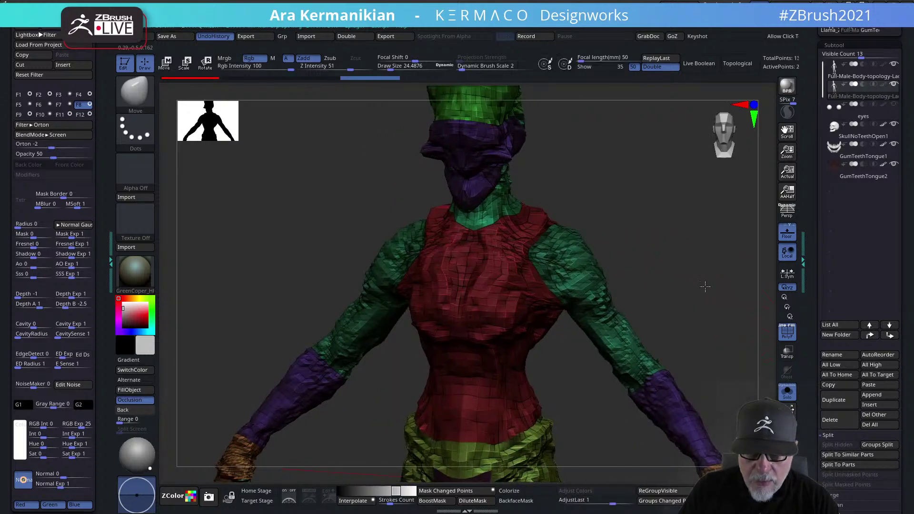
drag(623, 265, 636, 232)
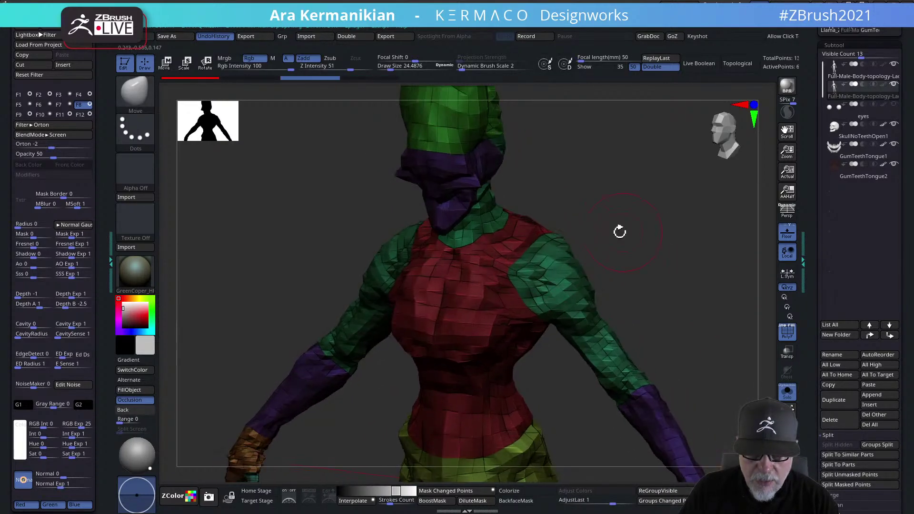
Switch to the ZModeler brush and delete the copy's higher subdivision levels
key(b)
key(z)
key(m)
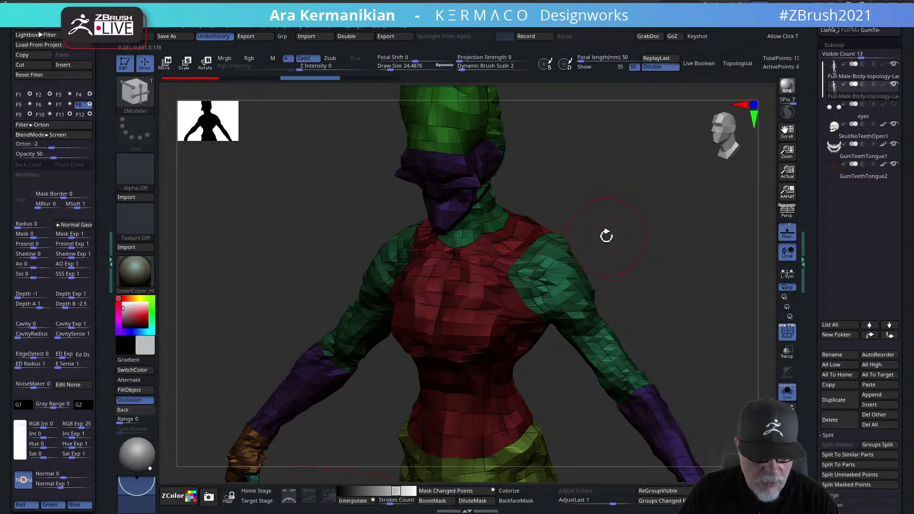
key(ctrl+2)
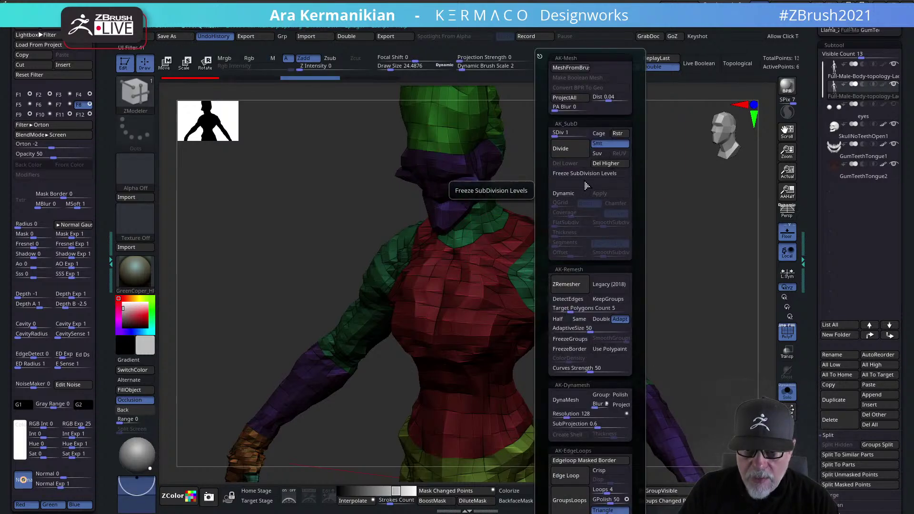
shift+drag(590, 218, 568, 273)
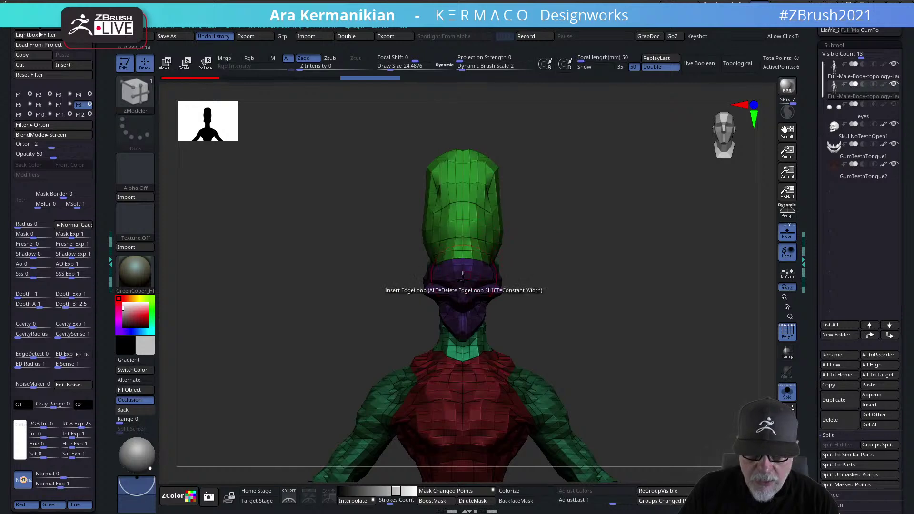
Isolate the torso polygroup on the body copy, delete the hidden geometry and show the other subtools again
alt+drag(650, 370, 659, 204)
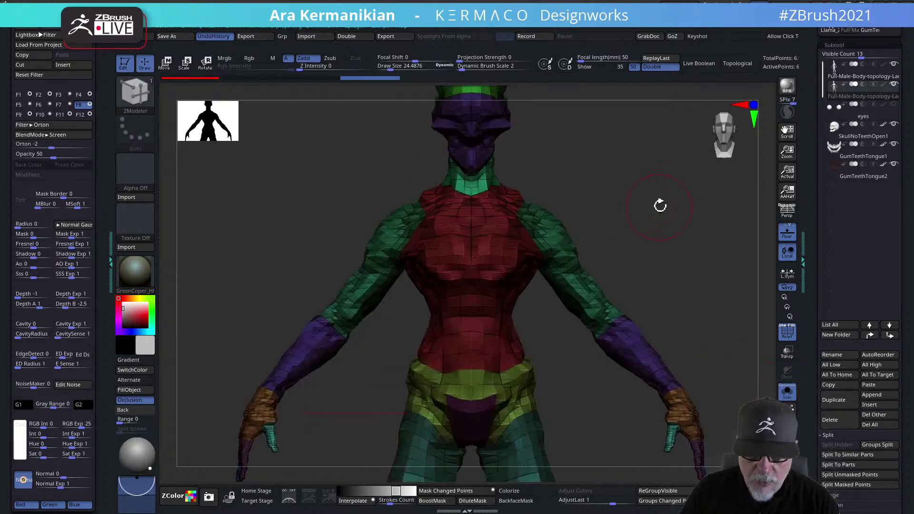
key(ctrl+shift)
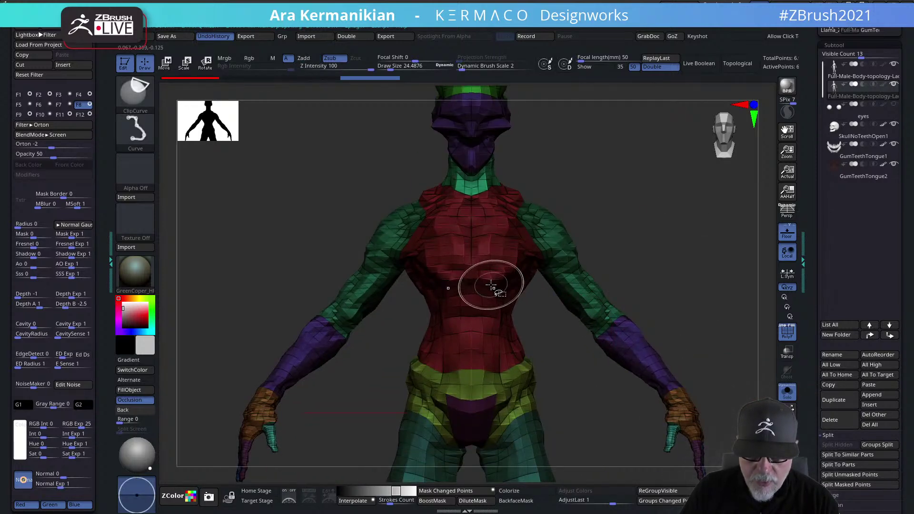
key(ctrl)
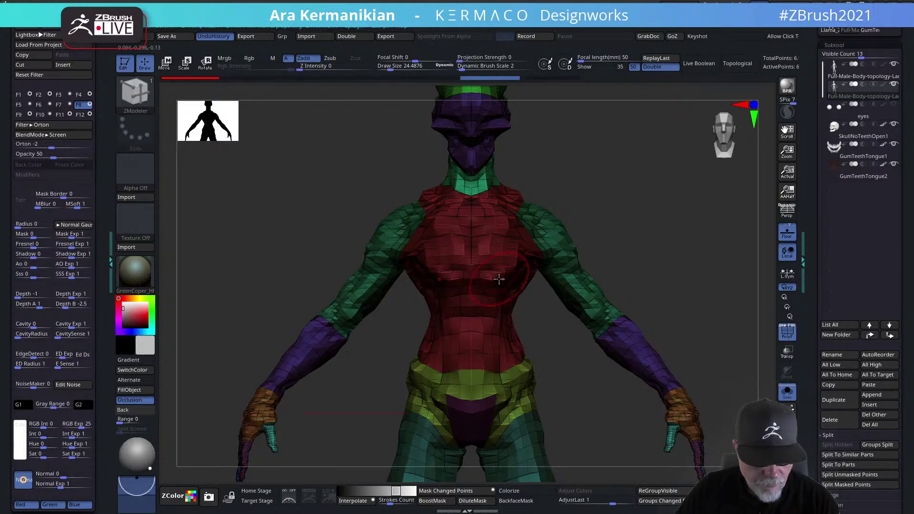
ctrl+shift+click(498, 285)
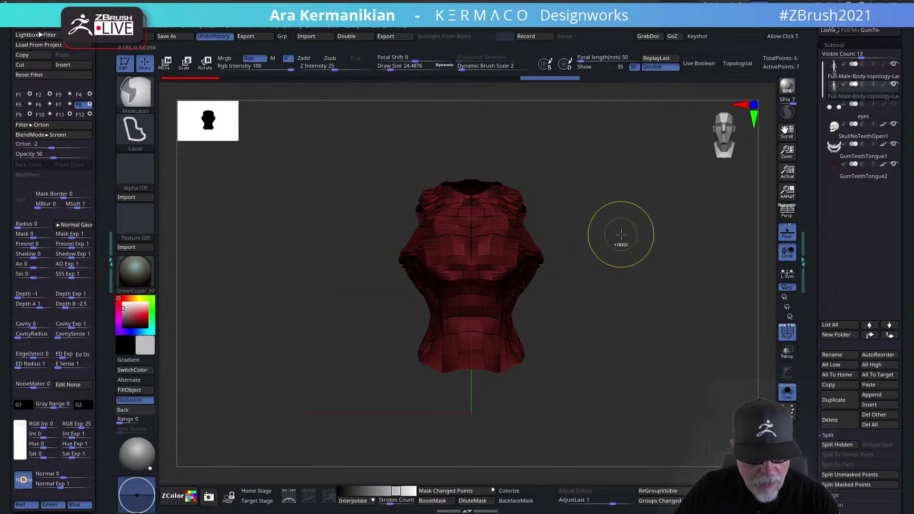
key(ctrl+space)
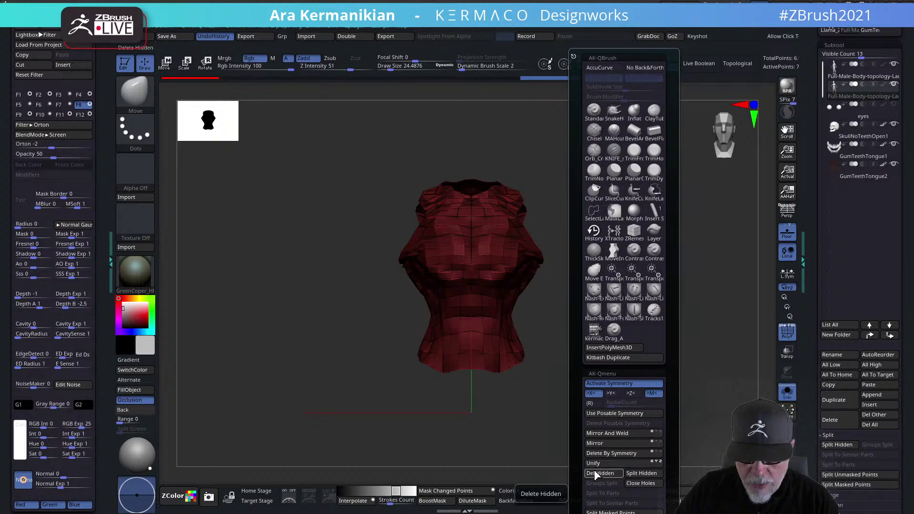
click(783, 393)
Pull the torso piece's upper chest and shoulders outward over the sculpted body with the Move brush
drag(688, 257, 631, 282)
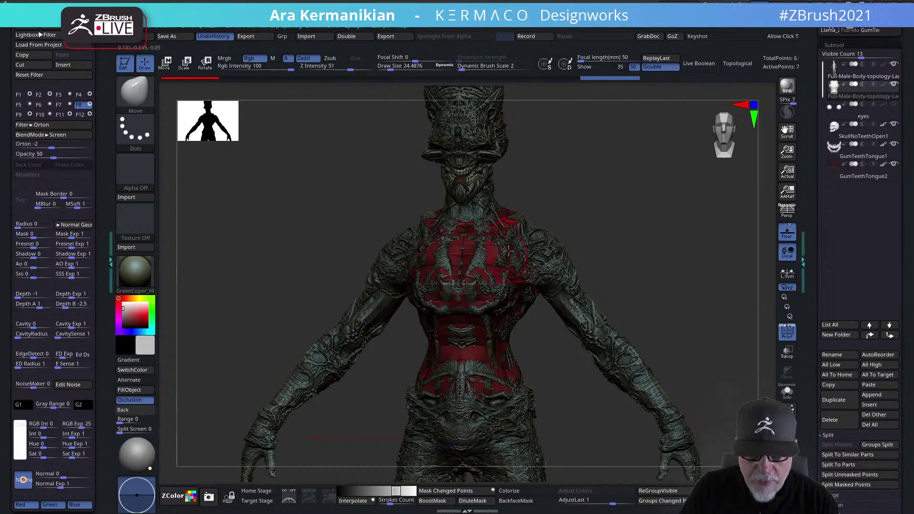
mouse_move(511, 252)
mouse_down()
mouse_move(524, 248)
mouse_move(526, 208)
mouse_up()
mouse_move(585, 216)
mouse_down()
mouse_move(554, 214)
mouse_move(582, 202)
mouse_up()
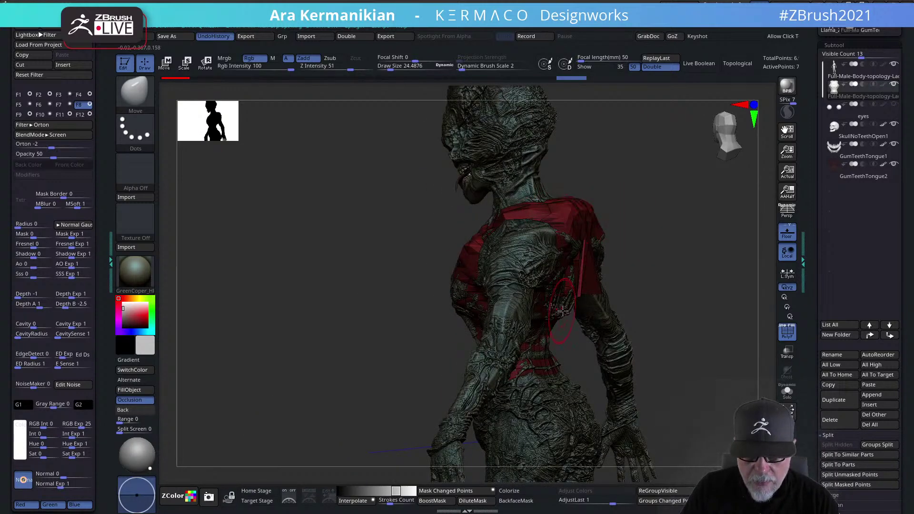
drag(683, 290, 658, 258)
shift+drag(582, 277, 591, 235)
mouse_move(667, 260)
mouse_down()
mouse_move(568, 280)
mouse_move(615, 256)
mouse_up()
mouse_move(427, 270)
mouse_down()
mouse_move(324, 259)
mouse_move(560, 276)
mouse_move(595, 271)
mouse_move(601, 246)
mouse_up()
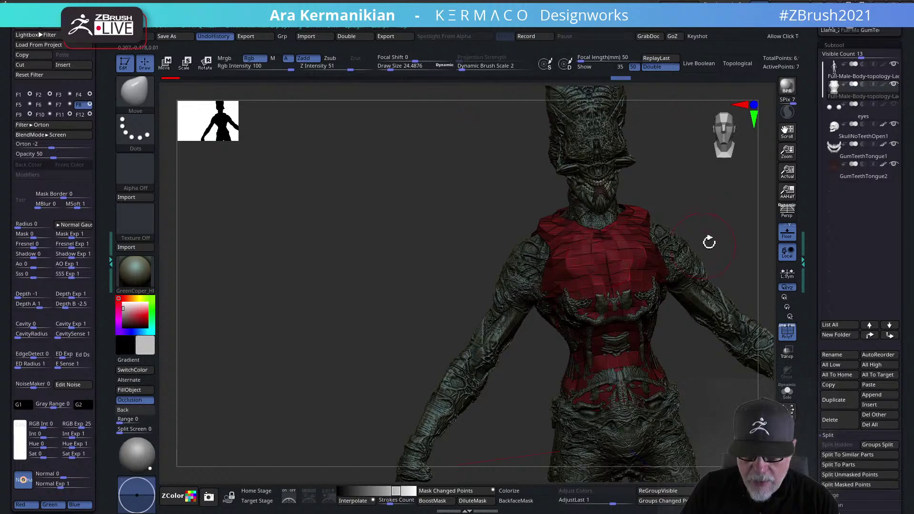
Reshape the torso piece's chest and waist with Move strokes so it sits over the body like a garment
alt+drag(715, 258, 609, 252)
drag(517, 316, 515, 331)
drag(539, 299, 552, 293)
mouse_move(686, 275)
mouse_down()
mouse_move(647, 260)
mouse_move(669, 267)
mouse_up()
drag(518, 252, 507, 241)
drag(670, 227, 679, 259)
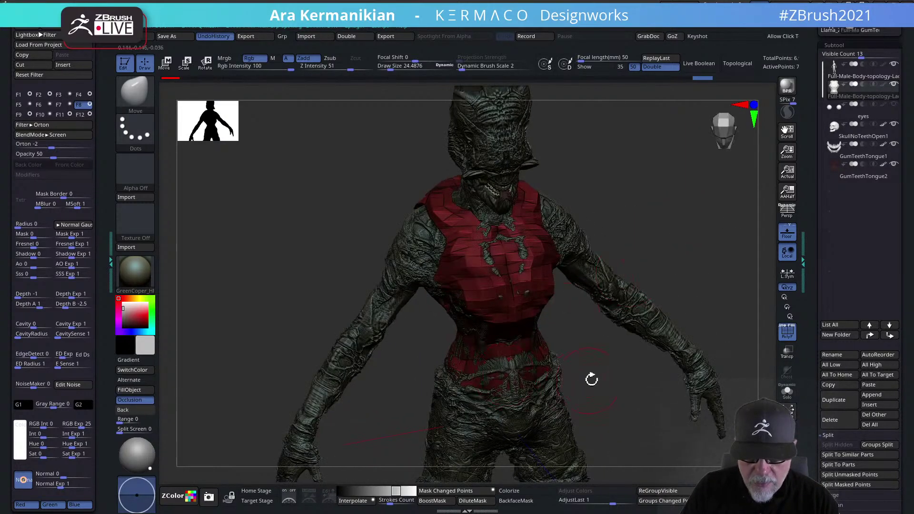
drag(582, 382, 624, 360)
drag(539, 344, 536, 357)
Reselect the torso piece after switching to the body and change the material to BasicMaterial2
alt+click(565, 375)
drag(613, 340, 568, 316)
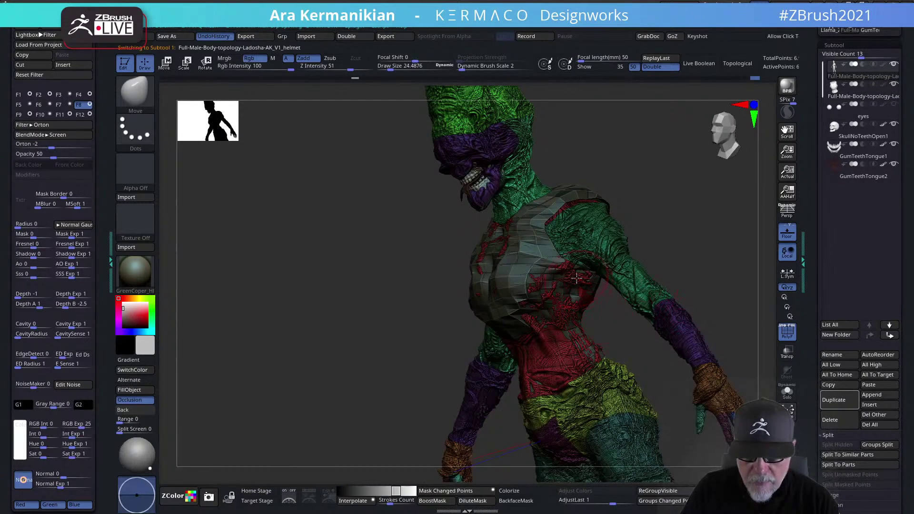
alt+click(518, 290)
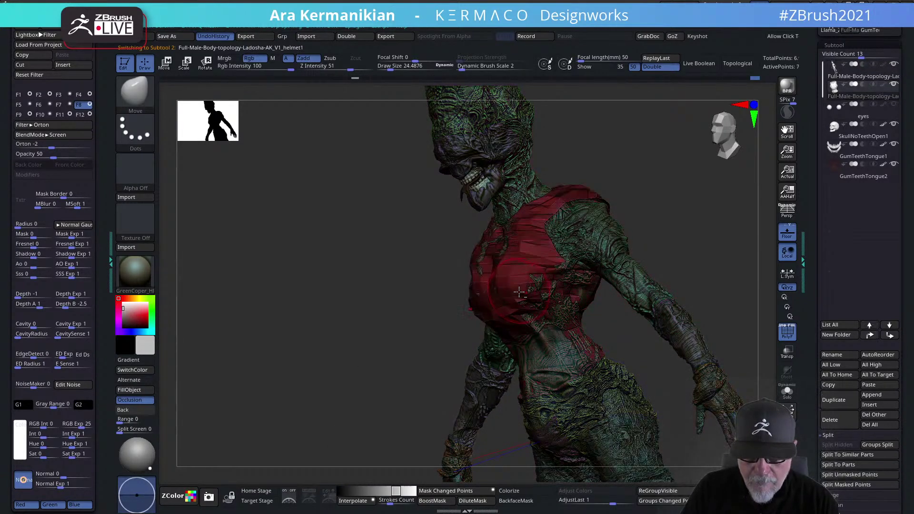
shift+drag(169, 371, 259, 351)
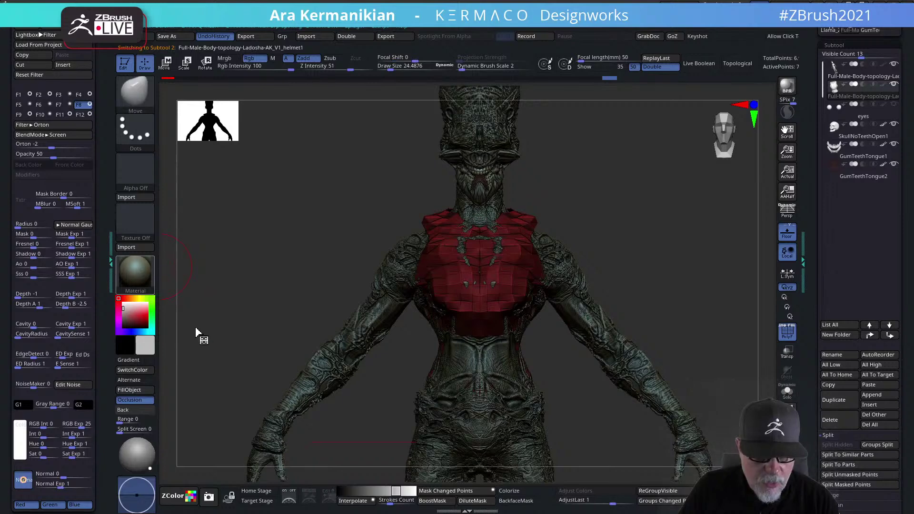
click(151, 281)
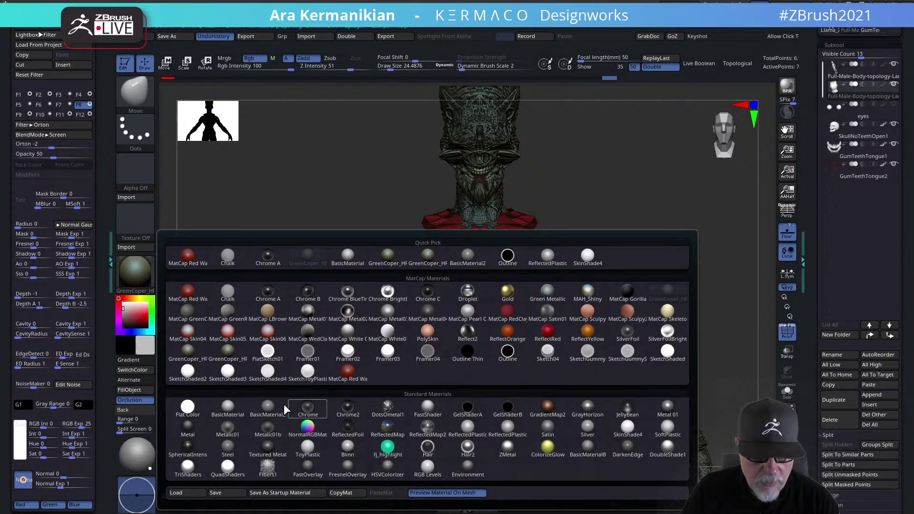
click(268, 407)
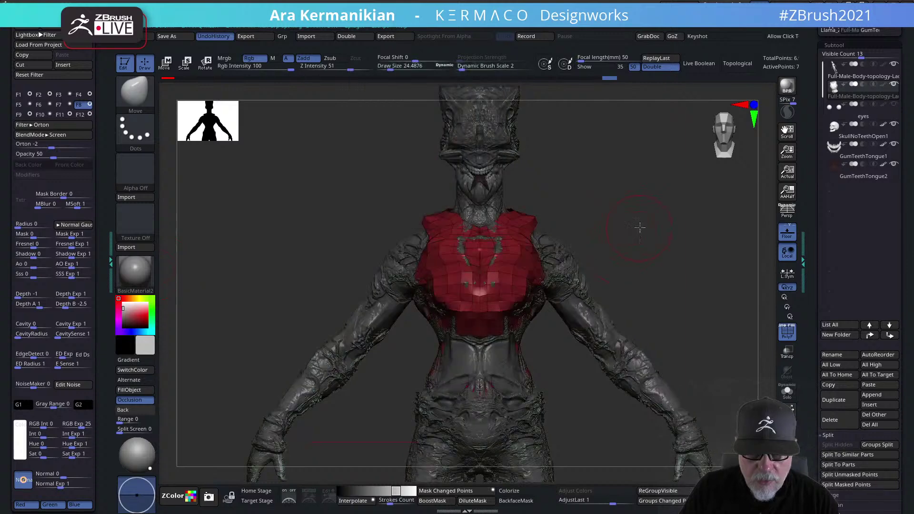
Open up the torso piece's neckline and front with Move strokes and reduce the draw size to about 6
alt+drag(637, 226, 631, 282)
drag(442, 299, 438, 284)
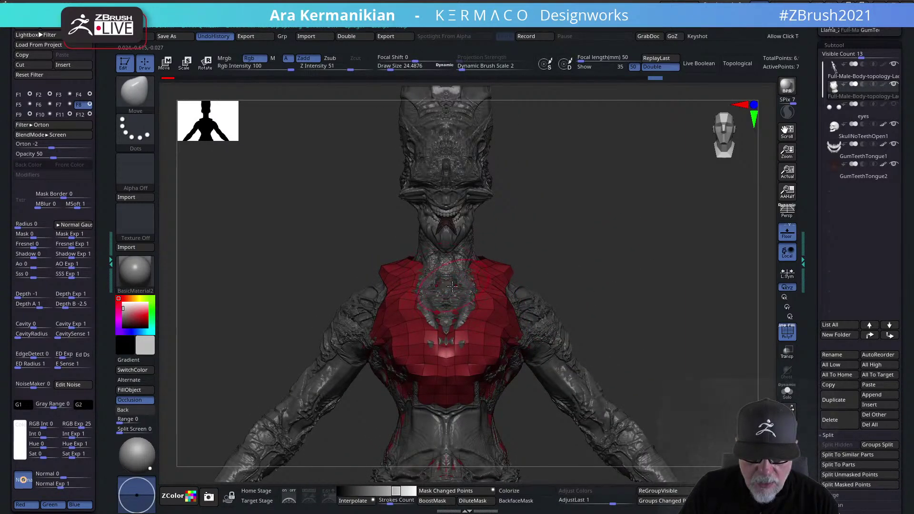
drag(440, 366, 432, 363)
drag(627, 308, 571, 319)
key(s)
drag(449, 336, 443, 337)
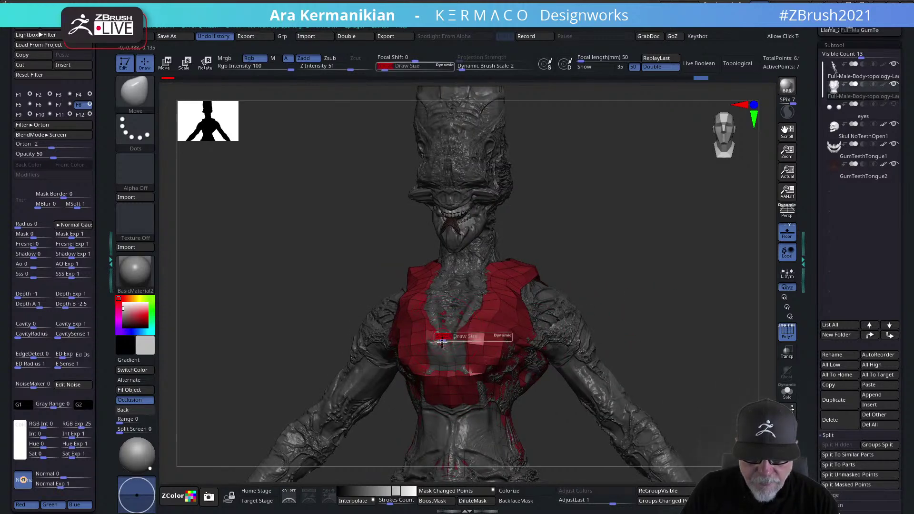
drag(588, 326, 517, 284)
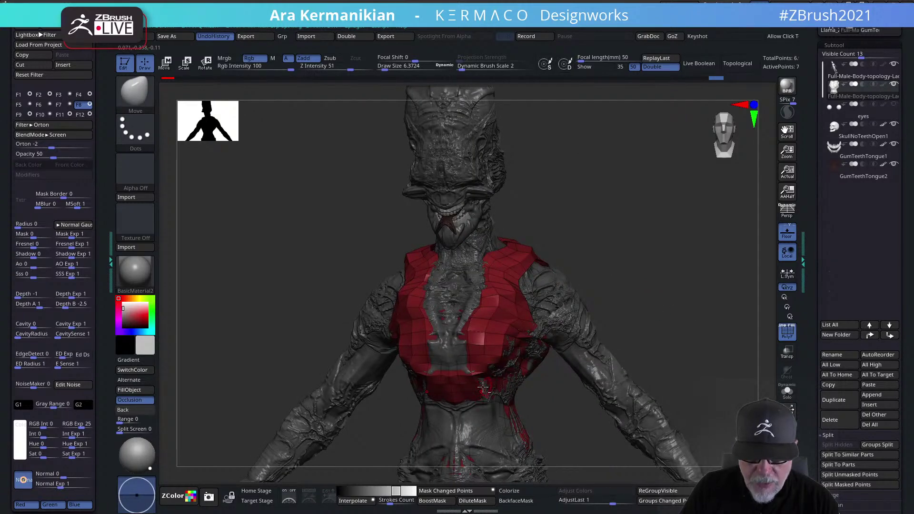
Solo the torso piece, set the ZModeler polygon action to Delete, try it on a chest polygon and undo it
click(787, 395)
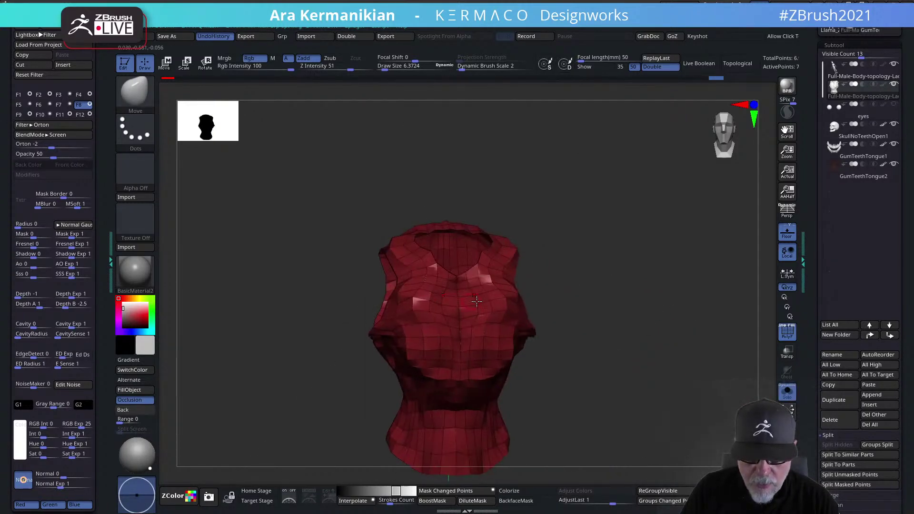
key(b)
key(z)
key(m)
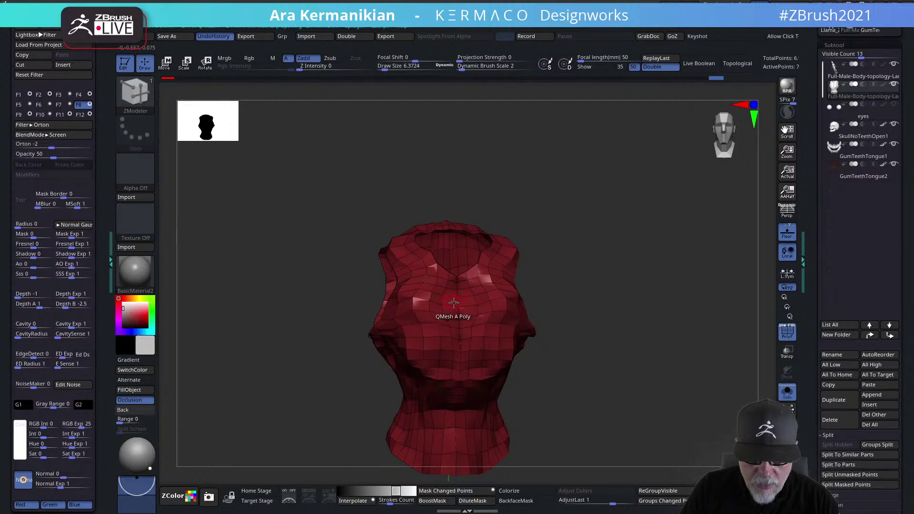
key(space)
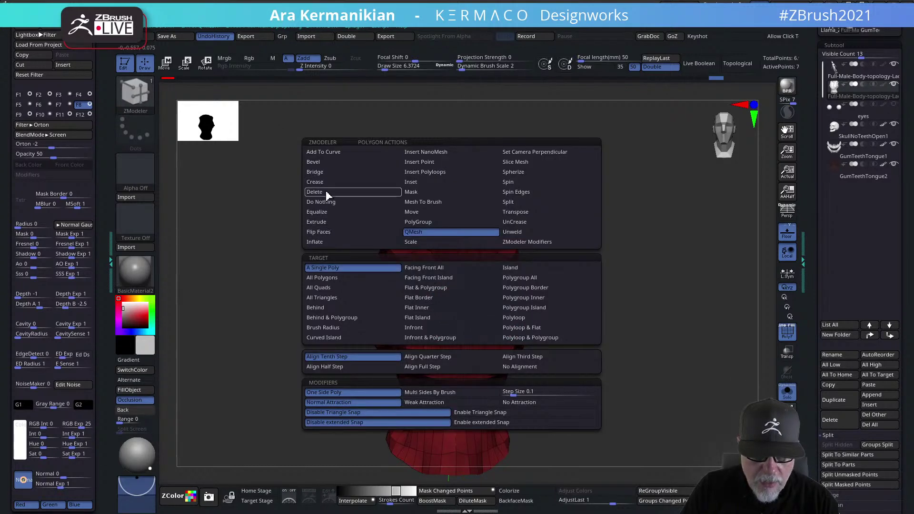
click(329, 192)
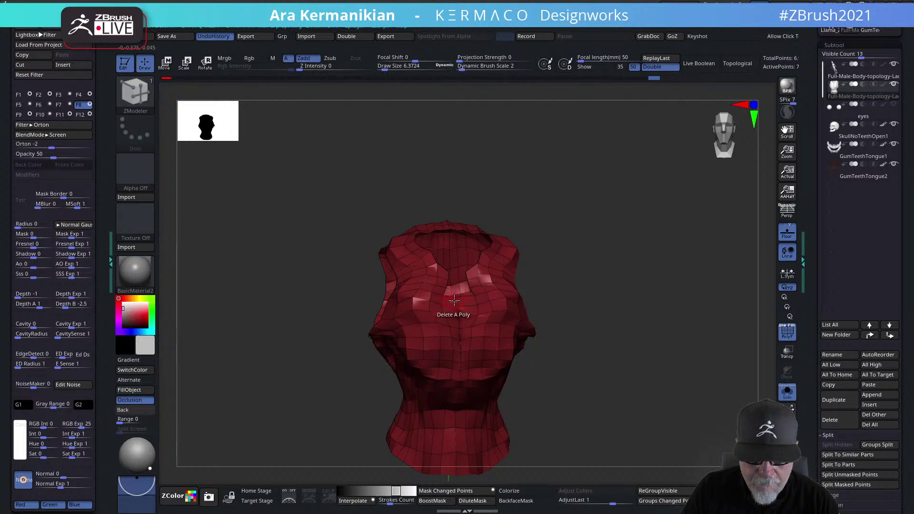
click(458, 305)
key(ctrl+z)
Delete the polygons one by one down the centre of the chest to open the front of the torso piece
mouse_move(672, 299)
alt+mouse_down()
mouse_move(649, 274)
mouse_move(643, 309)
alt+mouse_up()
key(space)
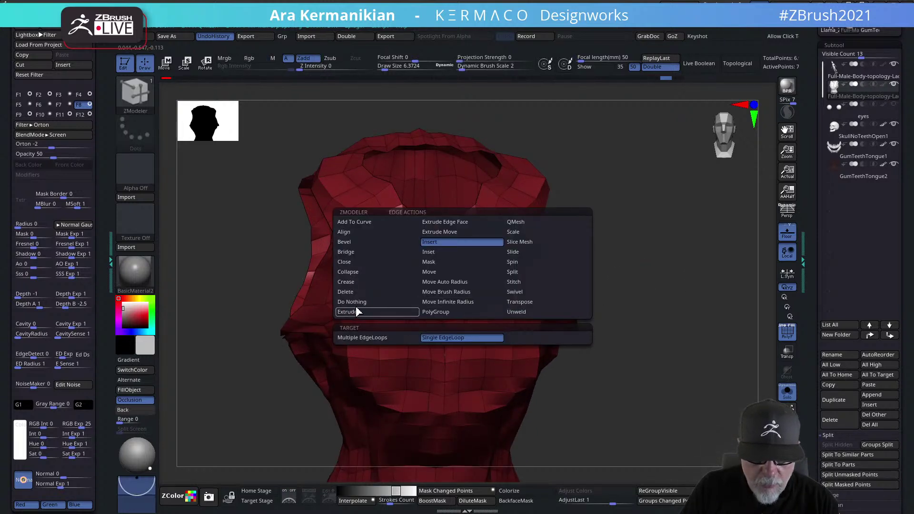
click(447, 292)
click(465, 289)
click(459, 309)
click(447, 332)
click(444, 352)
click(445, 371)
alt+drag(590, 366, 565, 312)
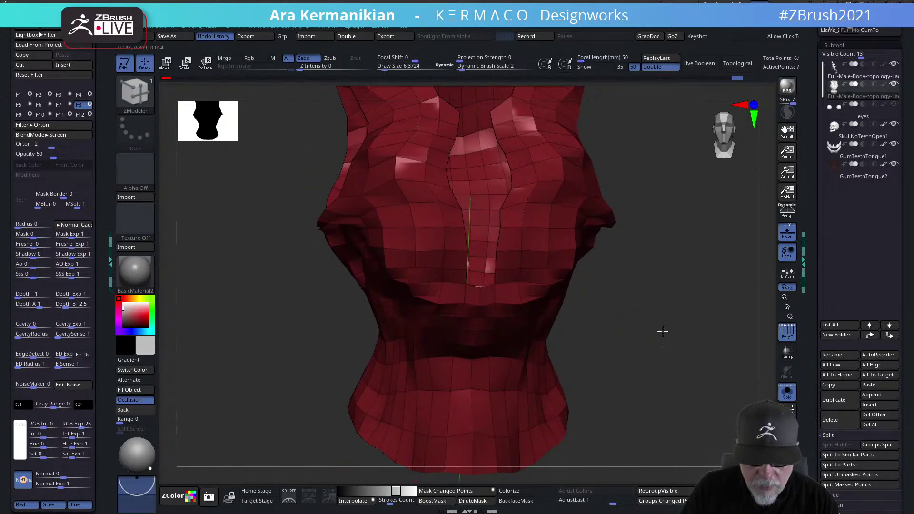
Delete a polyloop around the waist and remove the separated lower section with the Island target
drag(676, 347, 615, 351)
drag(687, 402, 662, 342)
key(space)
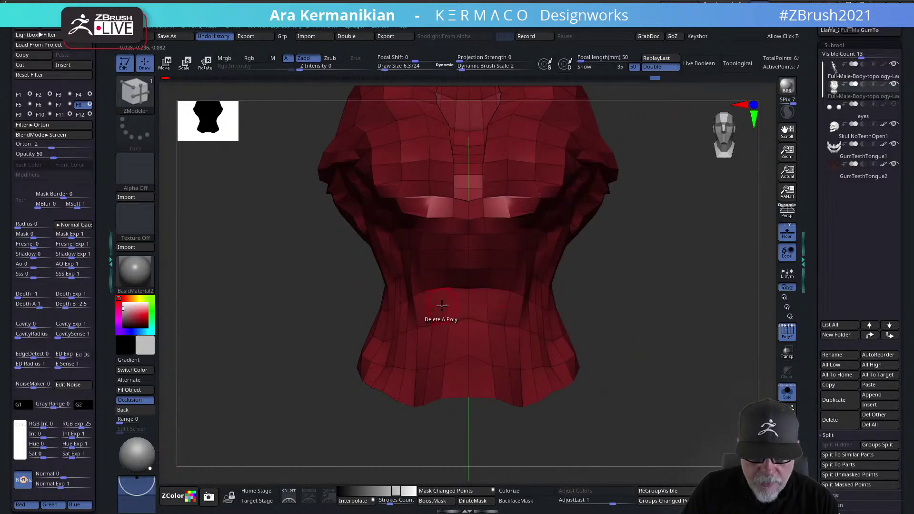
key(space)
click(512, 318)
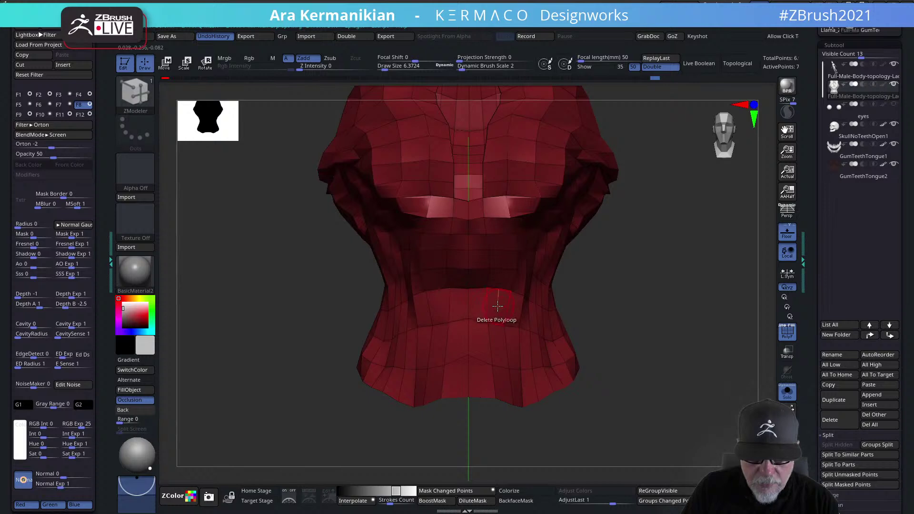
click(498, 306)
drag(641, 332, 629, 334)
key(space)
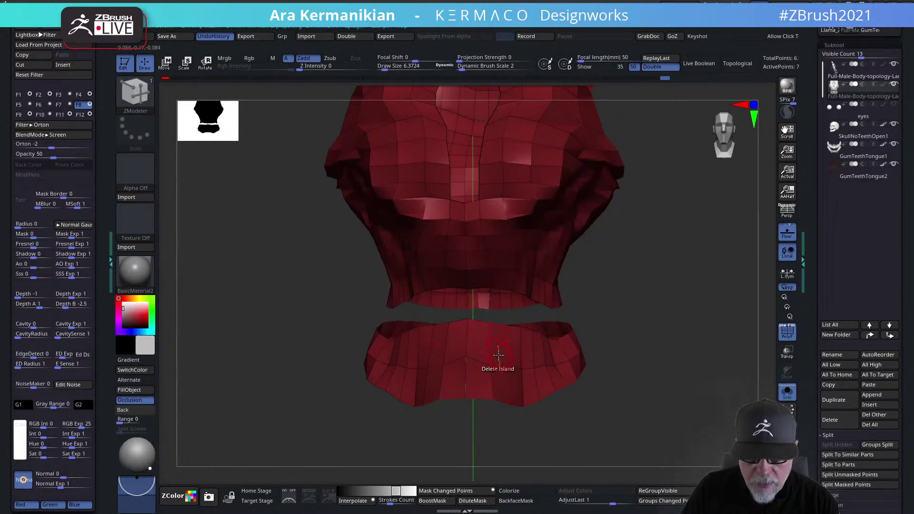
click(495, 365)
Show the full character again and pull the torso piece's shoulder area upward with the Move brush
drag(677, 336, 743, 314)
click(788, 396)
alt+drag(729, 259, 515, 291)
mouse_move(599, 316)
mouse_down()
mouse_move(501, 279)
mouse_move(524, 270)
mouse_up()
key(b)
key(m)
key(v)
key(s)
drag(700, 272, 628, 268)
mouse_move(545, 268)
mouse_down()
mouse_move(587, 212)
mouse_move(581, 204)
mouse_up()
Set the draw size to about 33 and raise the torso piece's shoulders and back into a tall collar
shift+drag(676, 270, 570, 253)
key(s)
key(s)
drag(506, 250, 452, 177)
mouse_move(568, 203)
shift+mouse_down()
mouse_move(521, 208)
mouse_move(576, 242)
mouse_move(593, 222)
shift+mouse_up()
mouse_move(746, 270)
mouse_down()
mouse_move(651, 264)
mouse_move(583, 272)
mouse_up()
alt+drag(716, 284, 670, 280)
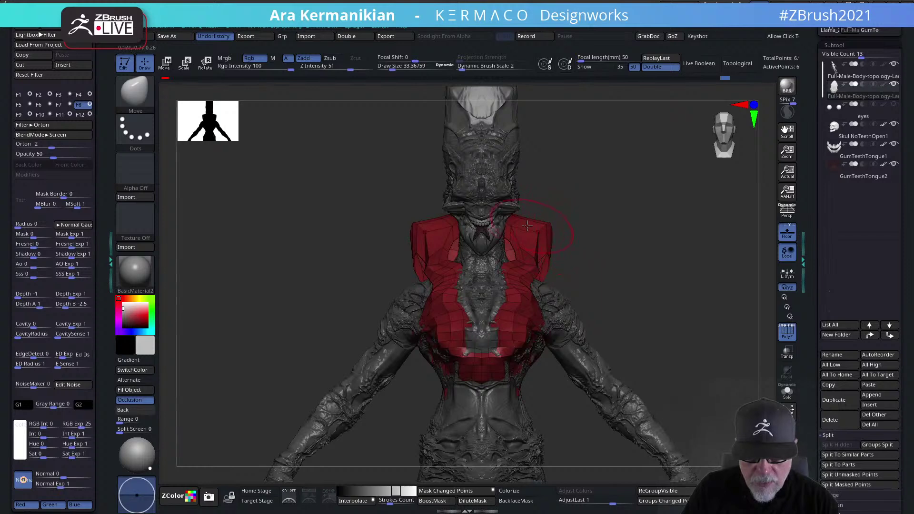
Smooth the collar's back and adjust the lower back of the torso piece with a Move stroke
mouse_move(657, 224)
mouse_down()
mouse_move(553, 224)
mouse_move(624, 224)
mouse_move(572, 223)
mouse_up()
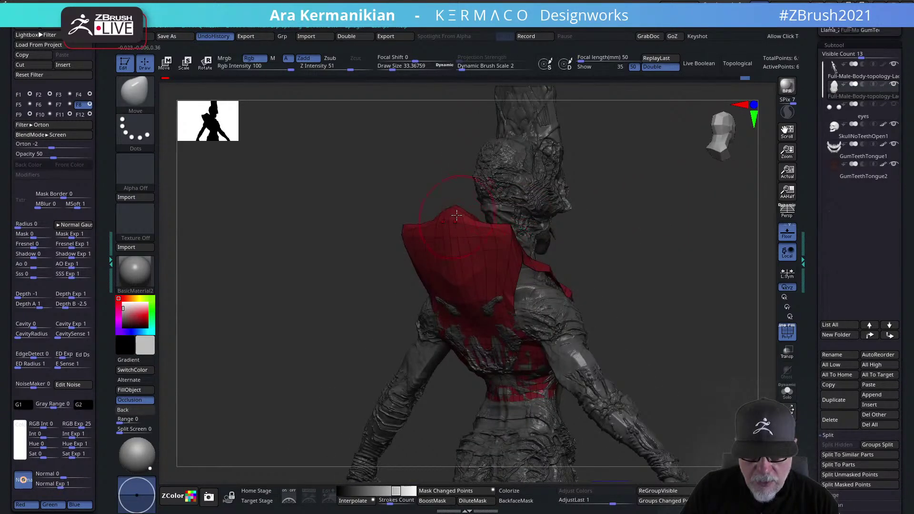
shift+drag(458, 233, 479, 292)
drag(478, 345, 436, 300)
Refine the collar's side profile and the edges around the shoulders with Move strokes
drag(713, 301, 480, 269)
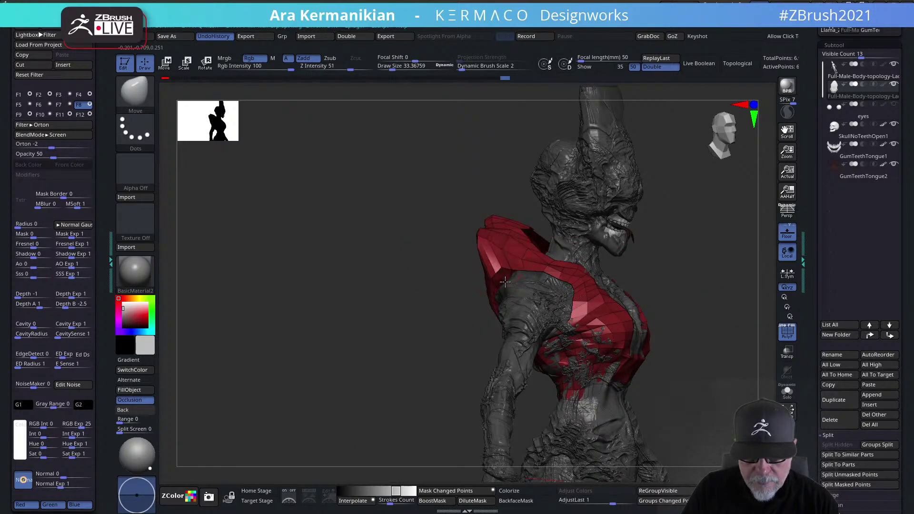
drag(404, 283, 513, 250)
drag(590, 201, 491, 219)
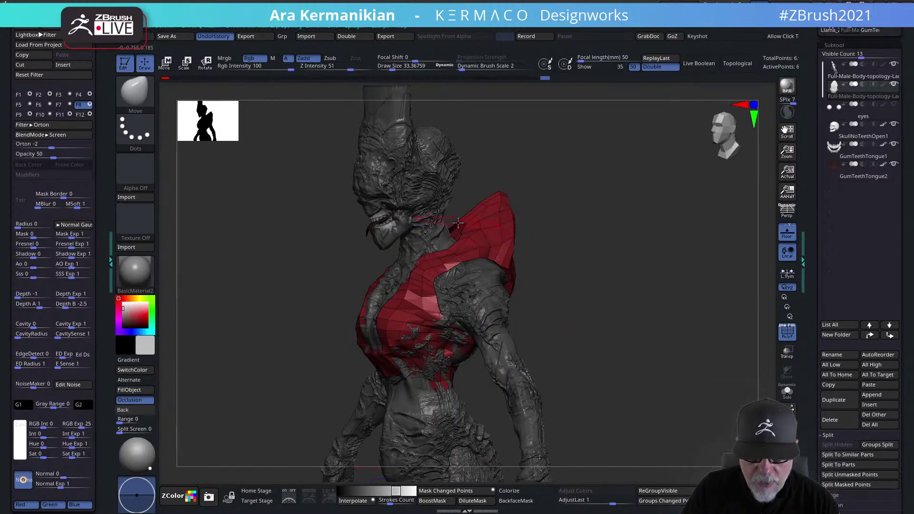
drag(478, 217, 468, 258)
drag(583, 264, 485, 262)
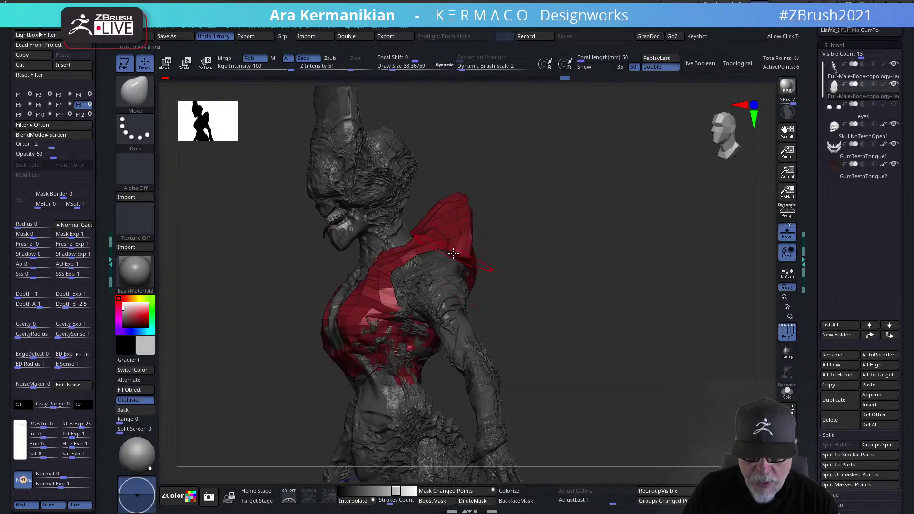
mouse_move(605, 298)
mouse_down()
mouse_move(627, 298)
mouse_move(465, 281)
mouse_move(476, 275)
mouse_up()
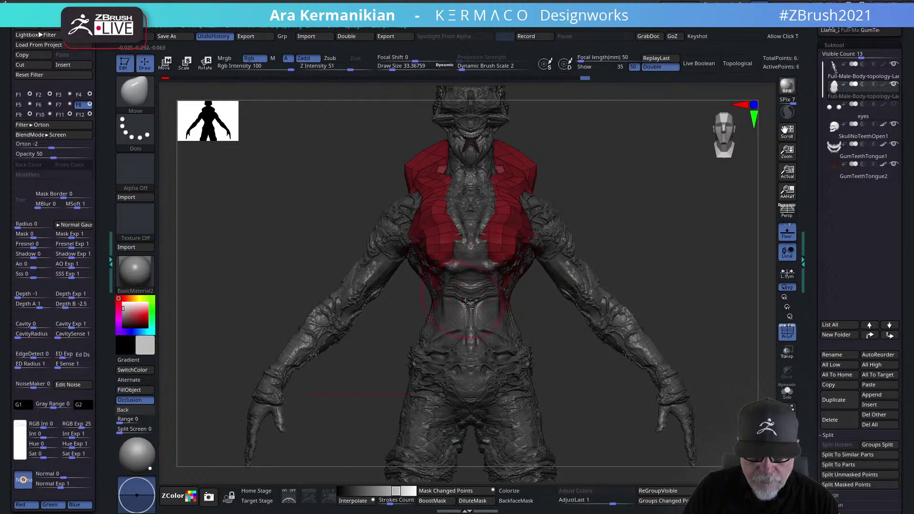
Isolate the torso piece and delete a polyloop around its waist with ZModeler's polygon Delete action targeting Polyloop
click(787, 393)
mouse_move(680, 310)
mouse_down()
mouse_move(625, 294)
mouse_move(637, 293)
mouse_move(658, 304)
mouse_move(436, 288)
mouse_up()
key(b)
key(z)
key(m)
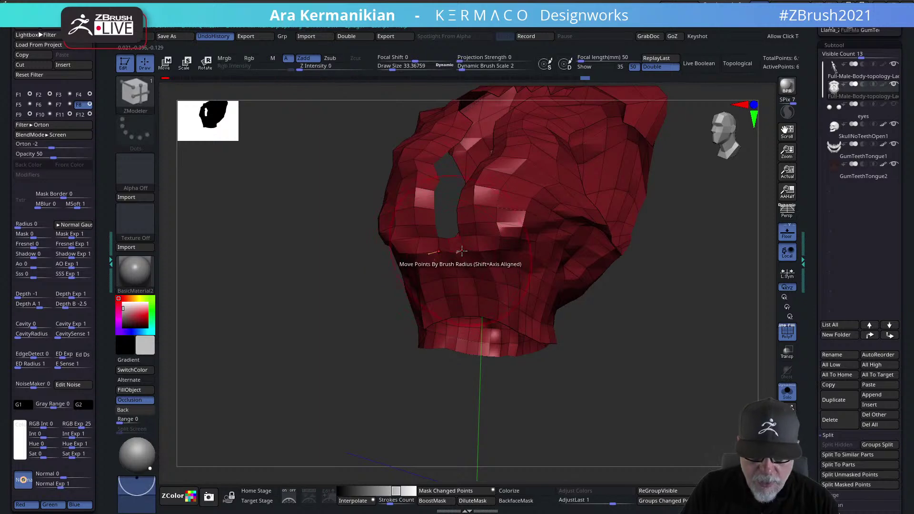
key(space)
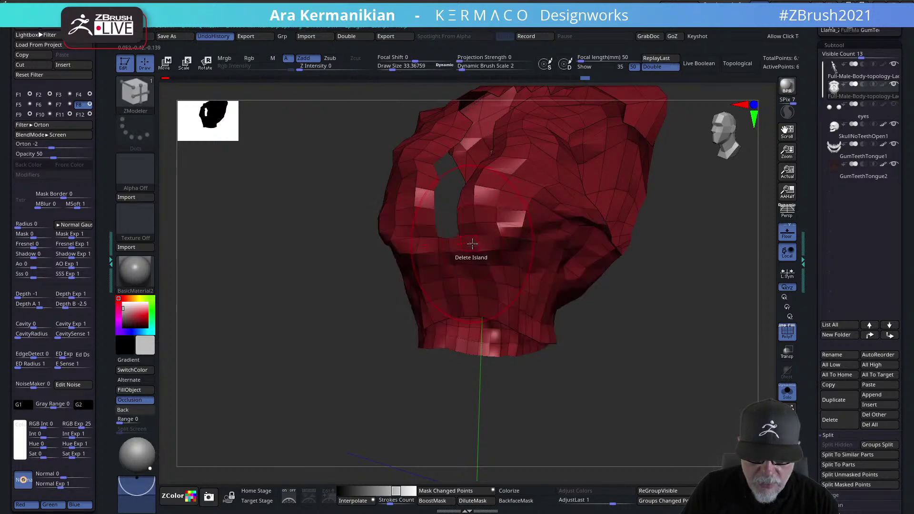
key(space)
click(535, 318)
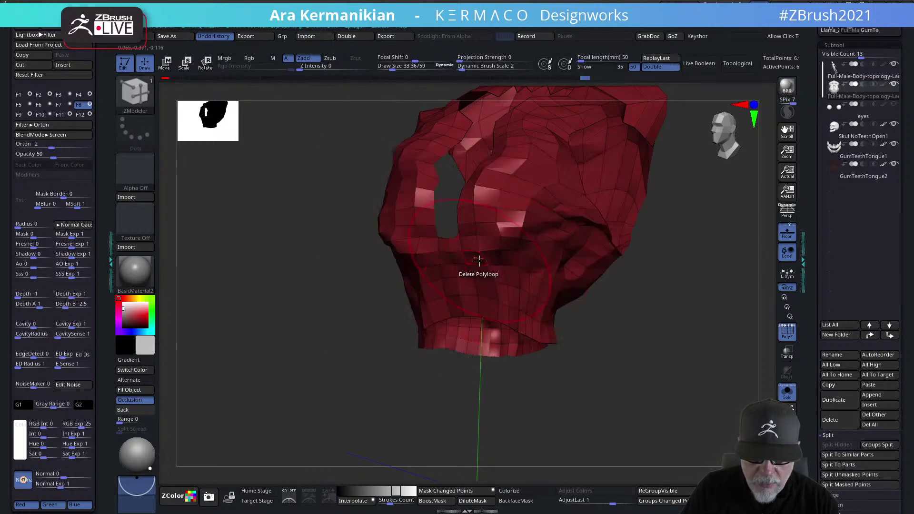
drag(658, 347, 569, 329)
mouse_move(457, 363)
mouse_down()
mouse_move(404, 367)
mouse_move(386, 310)
mouse_up()
drag(530, 367, 438, 321)
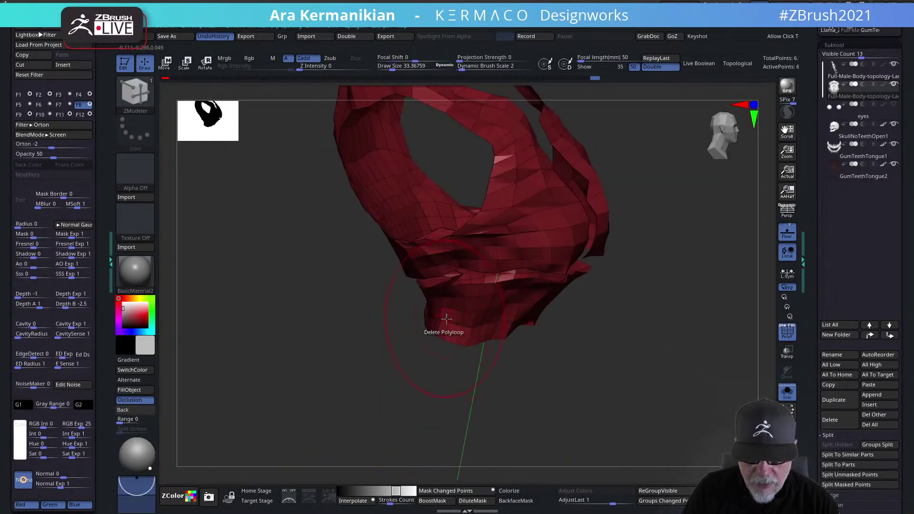
Set the ZModeler edge action to Delete and the polygon delete target to Island, and remove the separated waist band
key(space)
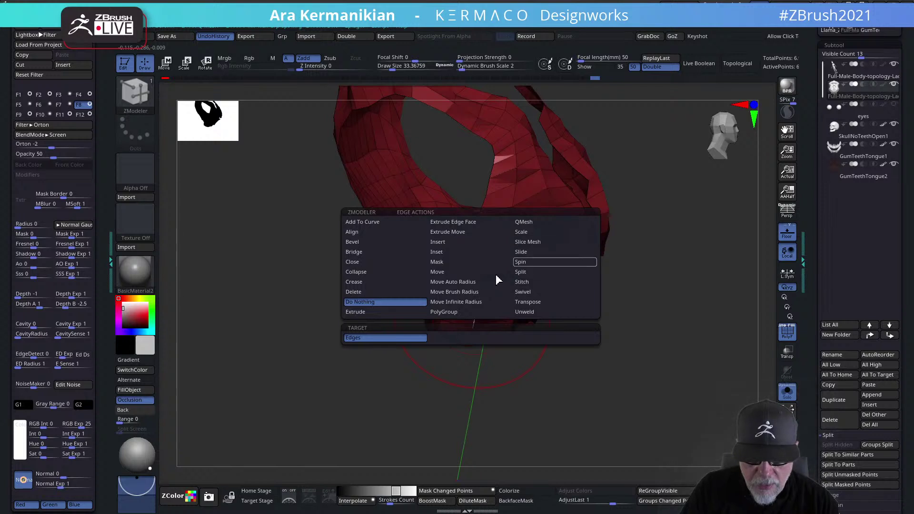
click(368, 296)
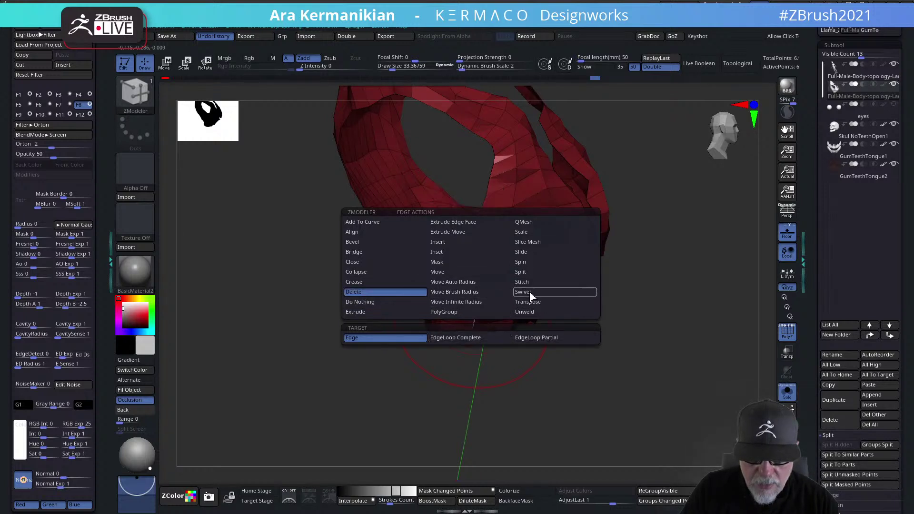
key(space)
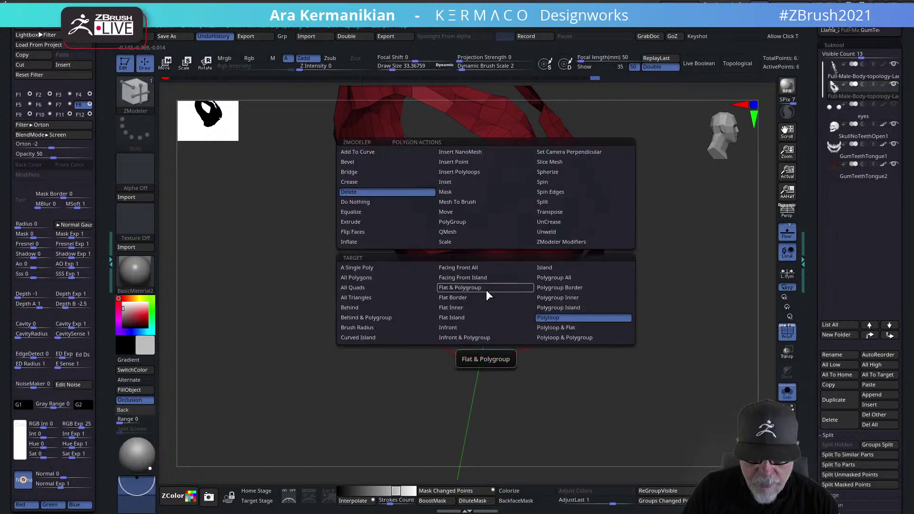
click(545, 268)
click(496, 326)
With the Move brush at a draw size of about 12, pull down the jagged lower edge inside the collar's back
mouse_move(713, 335)
shift+mouse_down()
mouse_move(673, 333)
mouse_move(594, 384)
mouse_move(725, 306)
mouse_move(726, 343)
mouse_move(695, 352)
mouse_move(710, 304)
shift+mouse_up()
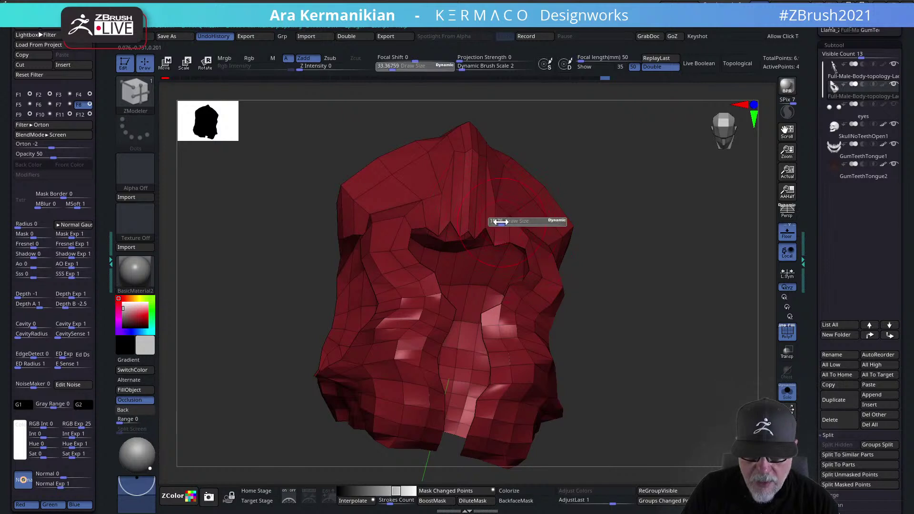
key(b)
key(m)
key(v)
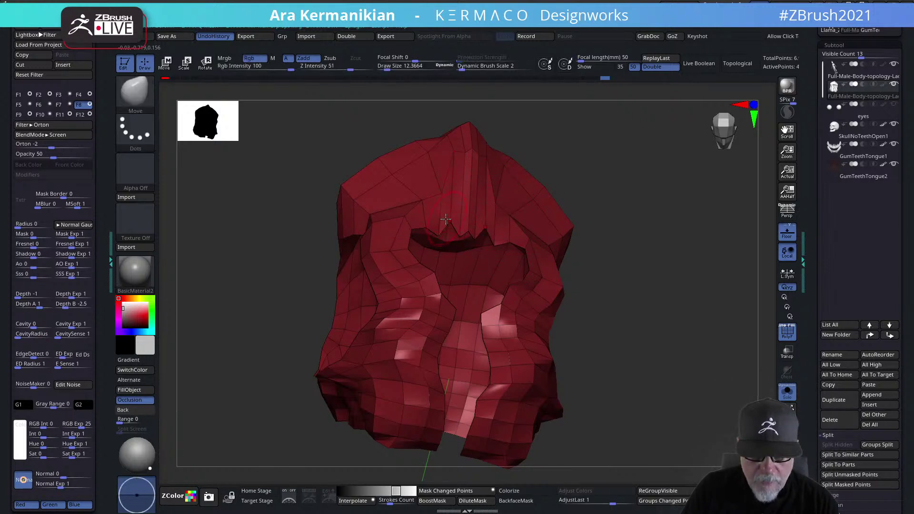
drag(449, 227, 454, 246)
key(shift)
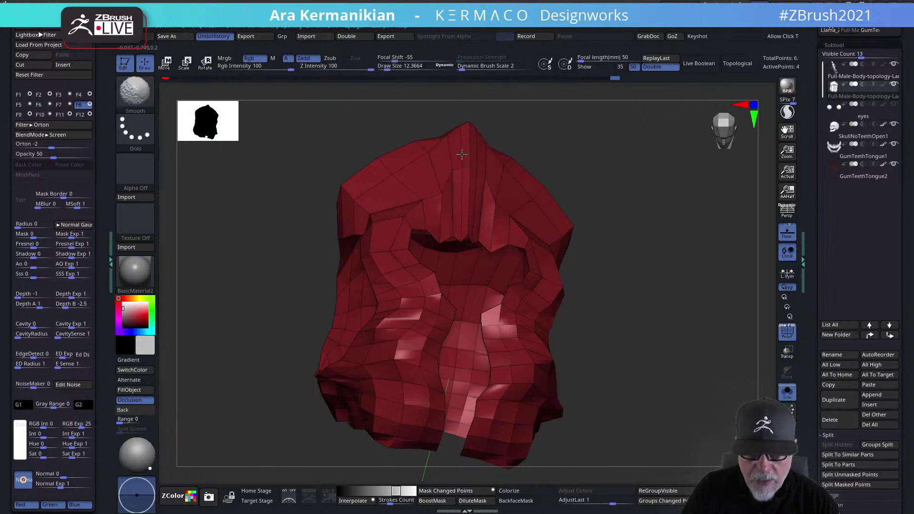
mouse_move(599, 224)
mouse_down()
mouse_move(686, 273)
mouse_move(673, 251)
mouse_move(656, 275)
mouse_move(584, 289)
mouse_up()
mouse_move(253, 343)
shift+mouse_down()
mouse_move(331, 364)
mouse_move(286, 347)
shift+mouse_up()
mouse_move(559, 345)
mouse_down()
mouse_move(682, 349)
mouse_move(622, 296)
mouse_move(558, 276)
mouse_up()
Insert single edge loops across the collar with ZModeler's edge Insert action
key(b)
key(z)
key(m)
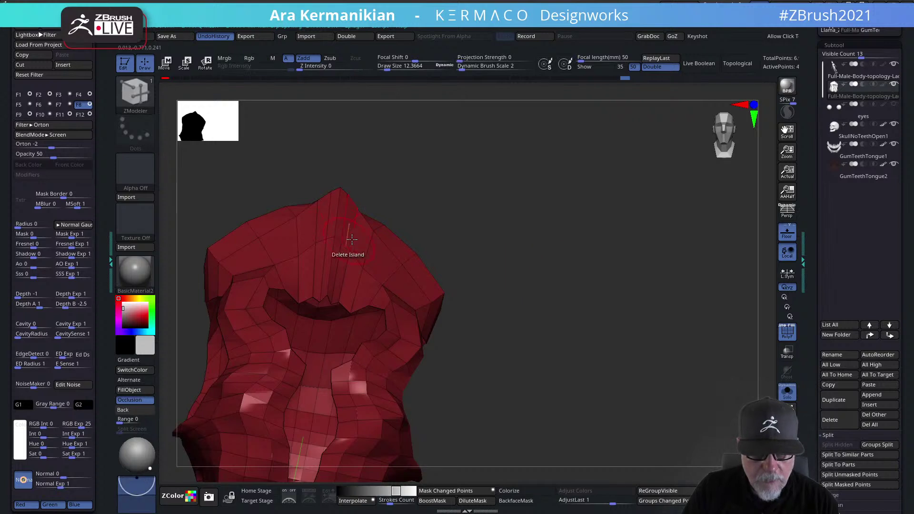
key(space)
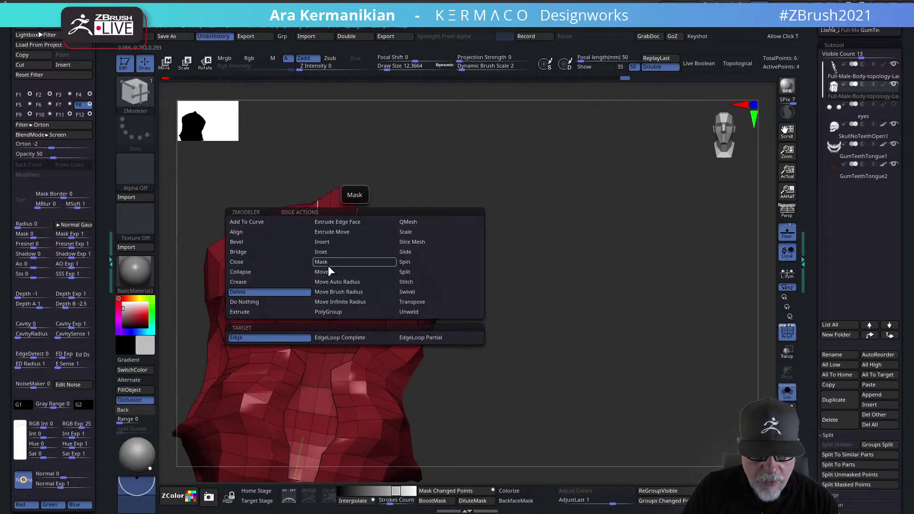
click(367, 244)
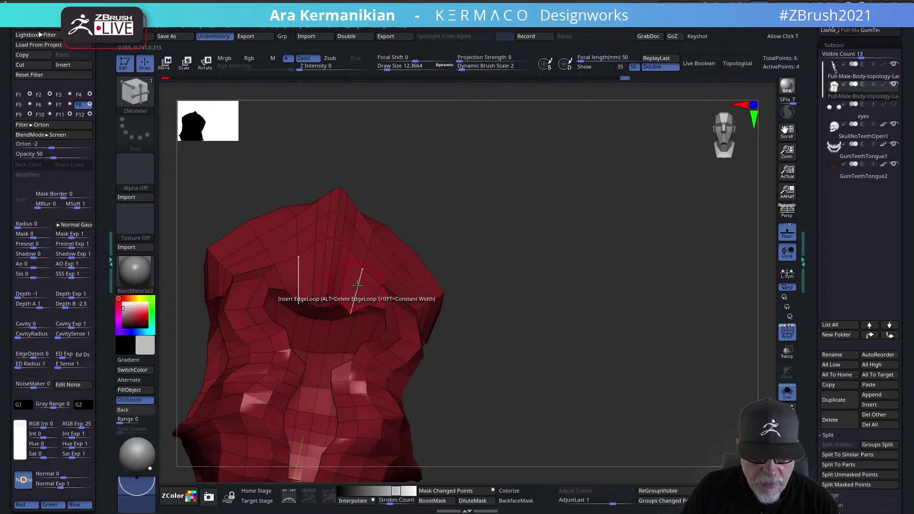
drag(553, 294, 479, 331)
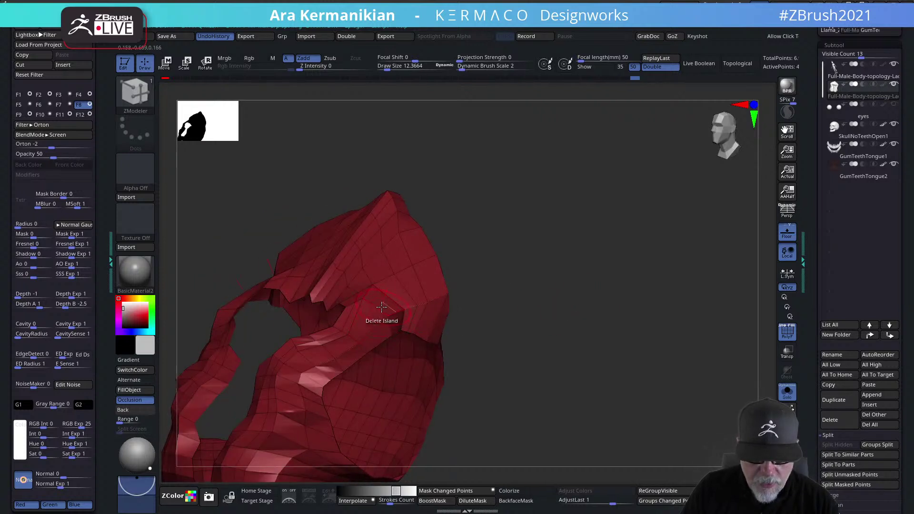
drag(595, 313, 622, 265)
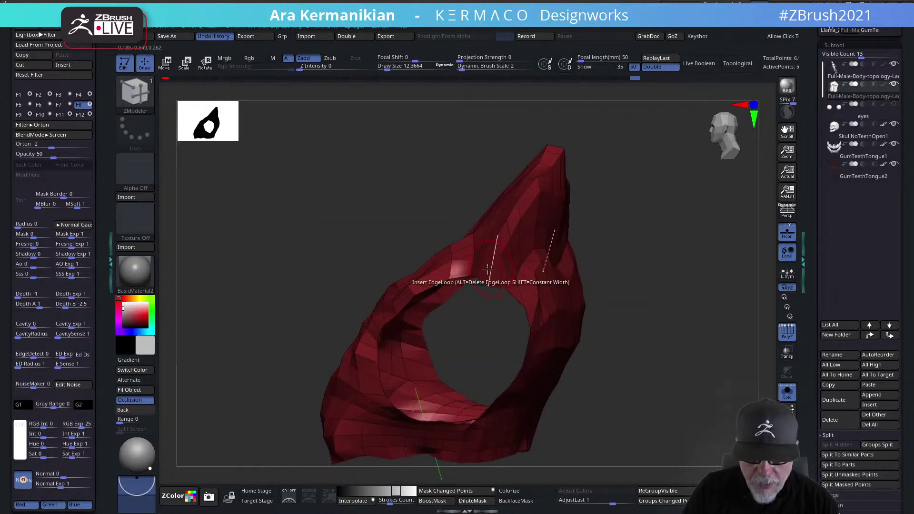
drag(658, 305, 591, 318)
Show the full character again and push the collar's tip forward and more upright with the Move brush at a draw size of about 69
click(785, 339)
key(shift+f)
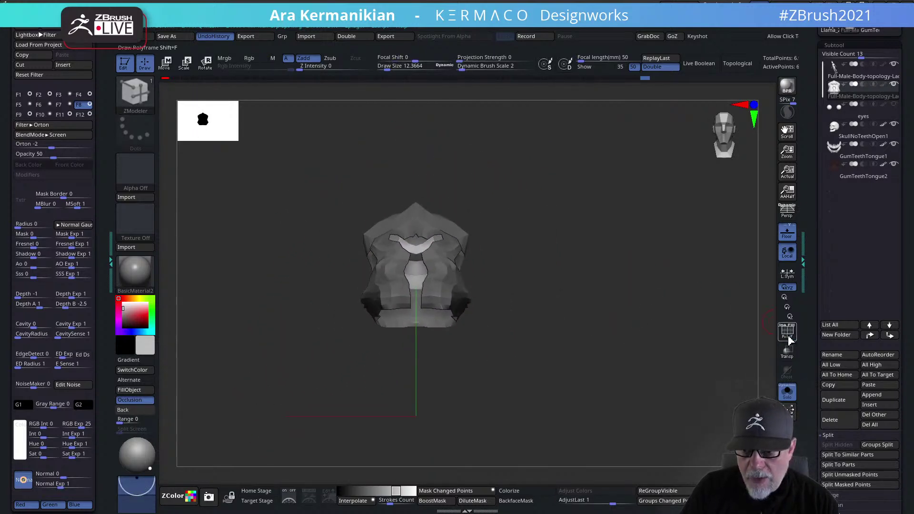
click(787, 391)
mouse_move(671, 337)
mouse_down()
mouse_move(688, 292)
mouse_move(645, 286)
mouse_move(535, 206)
mouse_move(650, 254)
mouse_up()
key(s)
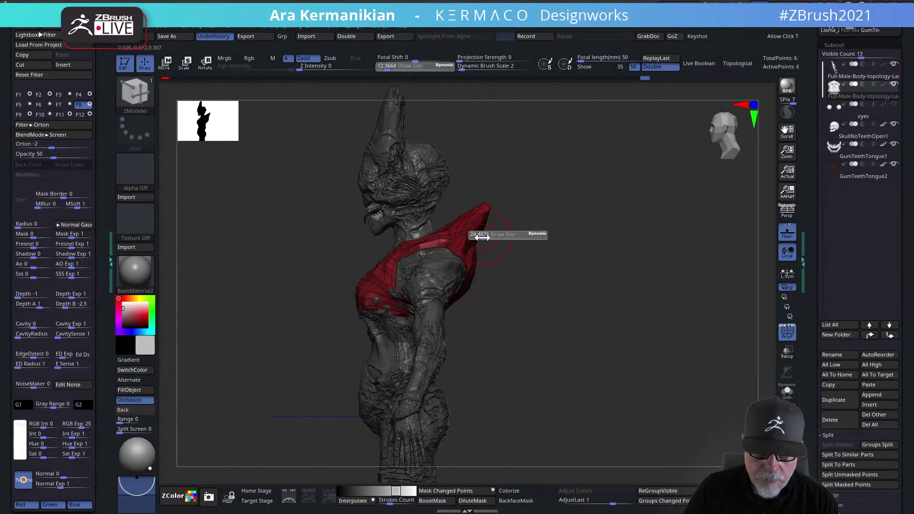
key(b)
key(m)
key(v)
key(s)
drag(466, 243, 470, 242)
drag(485, 207, 464, 202)
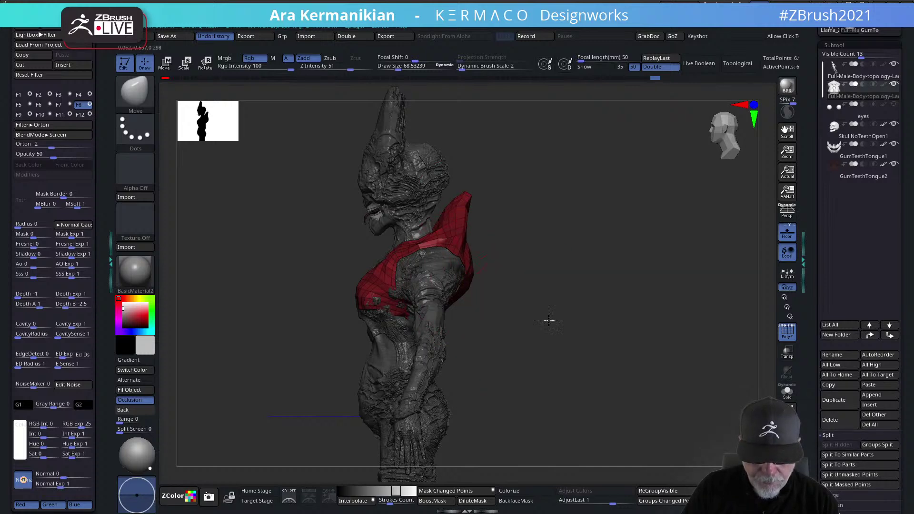
Reshape the vest's collar and shoulders from the front and side with Move strokes, reducing the draw size to about 62
drag(549, 320, 442, 320)
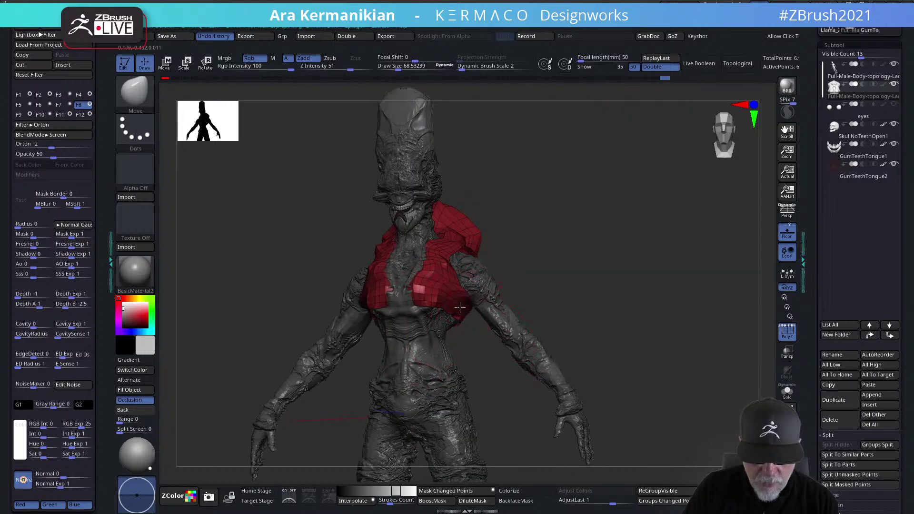
mouse_move(623, 311)
mouse_down()
mouse_move(427, 306)
mouse_move(406, 293)
mouse_up()
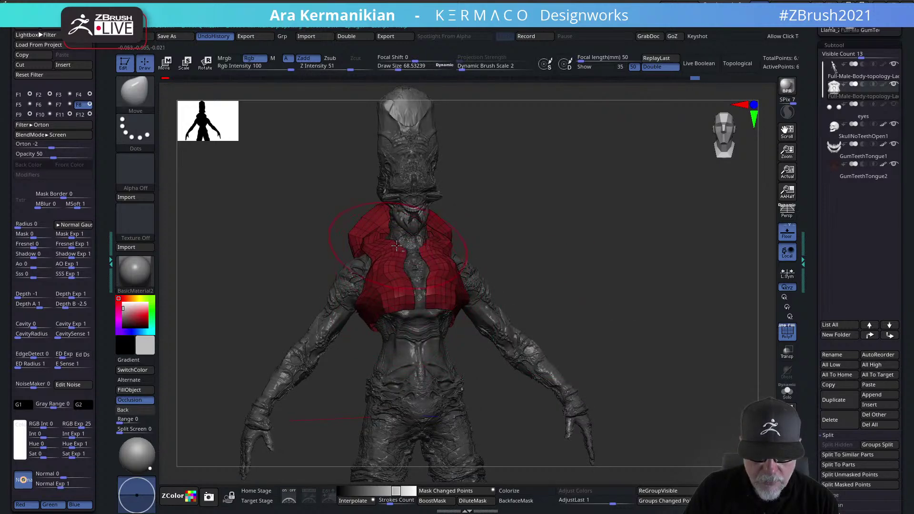
drag(607, 256, 583, 246)
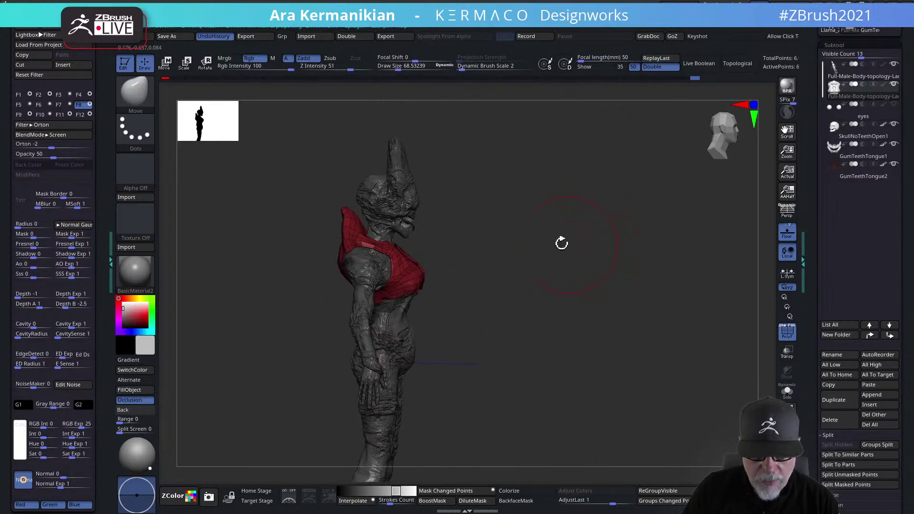
key(s)
drag(387, 257, 447, 246)
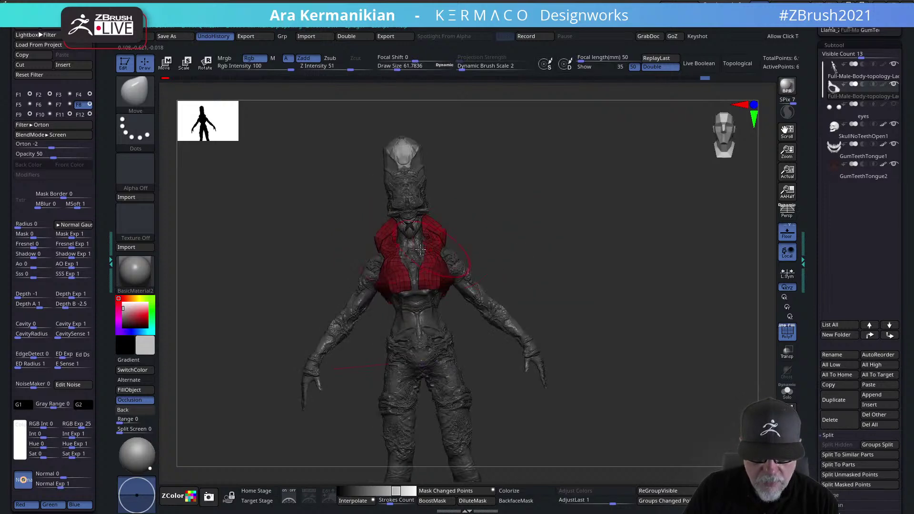
Set the draw size to about 46 and refine the vest's collar and neckline from the front
drag(573, 245, 485, 241)
key(s)
drag(414, 246, 401, 245)
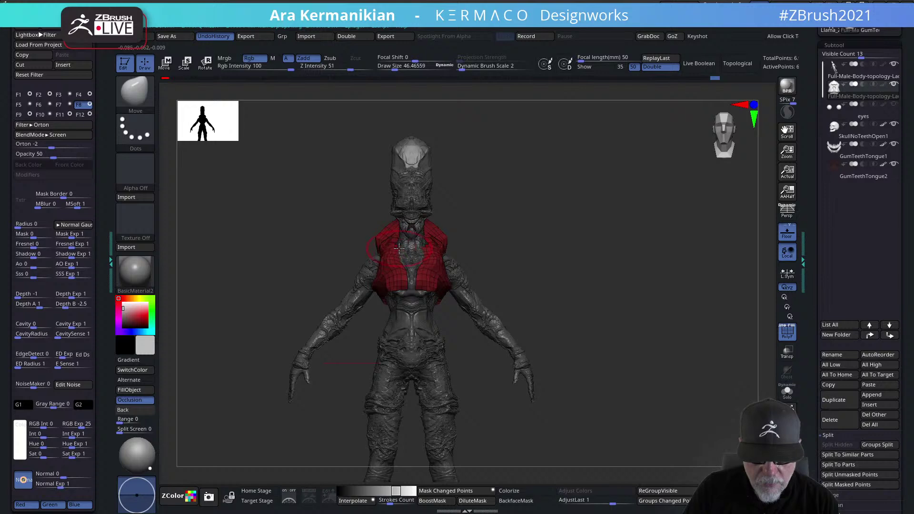
drag(448, 242, 521, 259)
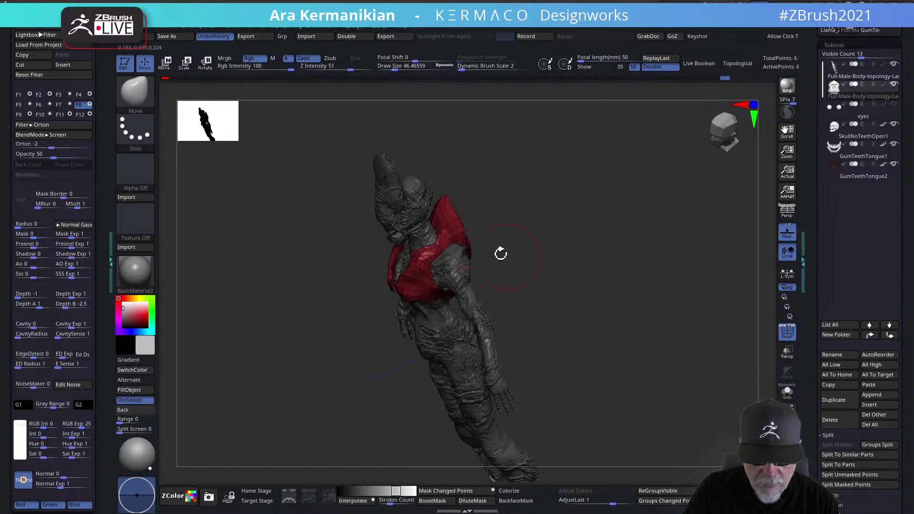
Set the draw size to about 19 and widen the vest's front opening with Move strokes along its edges
mouse_move(602, 269)
mouse_down()
mouse_move(537, 249)
mouse_move(594, 248)
mouse_move(718, 313)
mouse_up()
key(s)
drag(457, 305, 441, 299)
key(s)
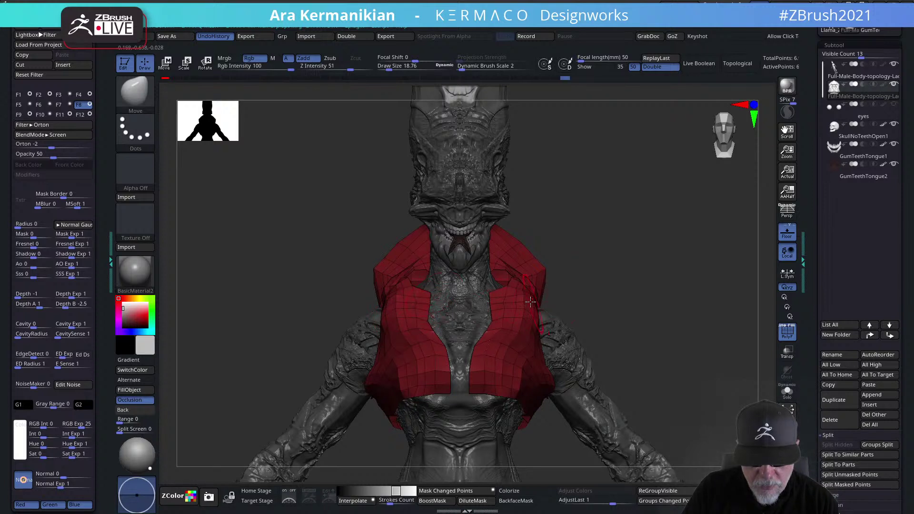
drag(478, 346, 489, 350)
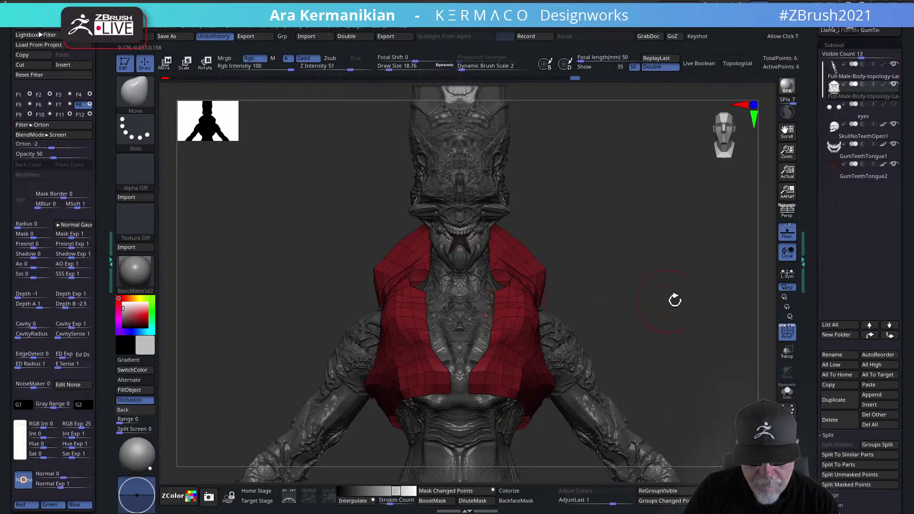
drag(637, 302, 492, 384)
Switch to ZModeler and try to delete the polygon island beside the vest's armhole
mouse_move(707, 313)
mouse_down()
mouse_move(678, 317)
mouse_move(729, 349)
mouse_move(669, 343)
mouse_move(702, 350)
mouse_move(663, 323)
mouse_move(501, 319)
mouse_up()
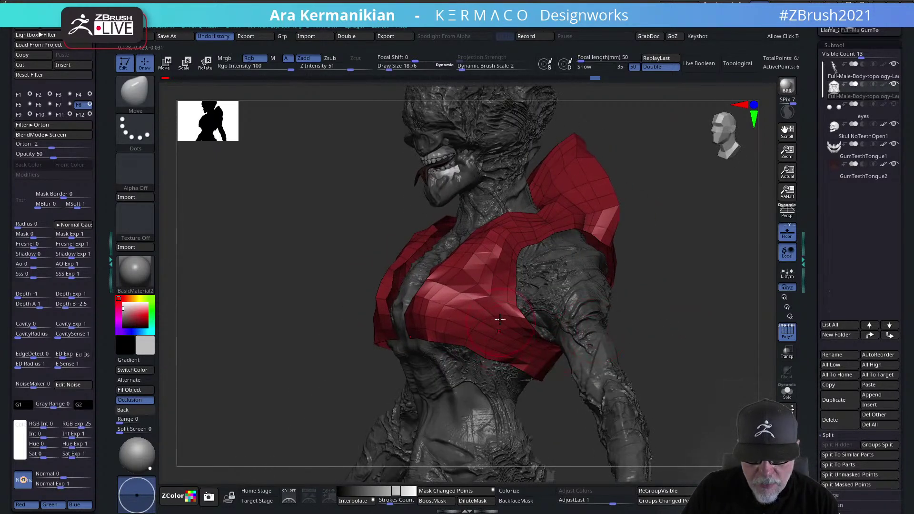
key(b)
key(z)
key(m)
click(503, 291)
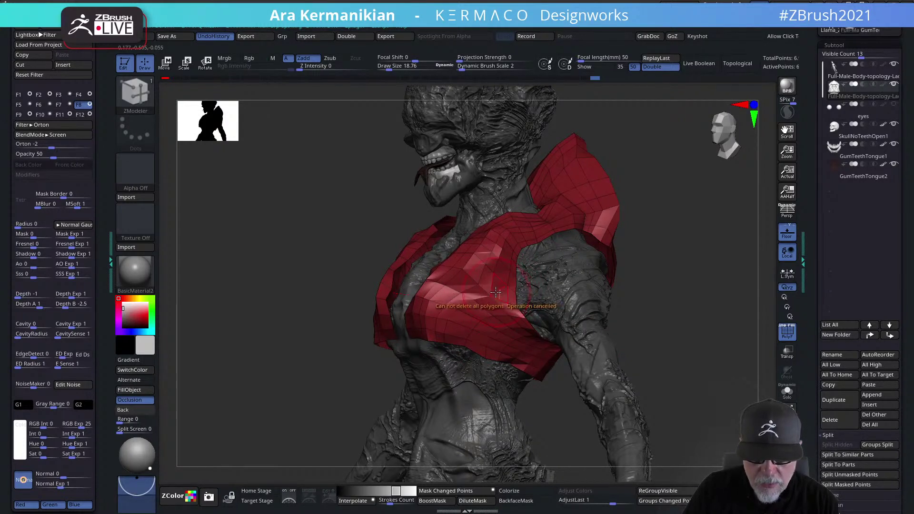
Set the ZModeler polygon delete target to A Single Poly and cut away polygons at the armhole's front edge
shift+drag(667, 309, 649, 313)
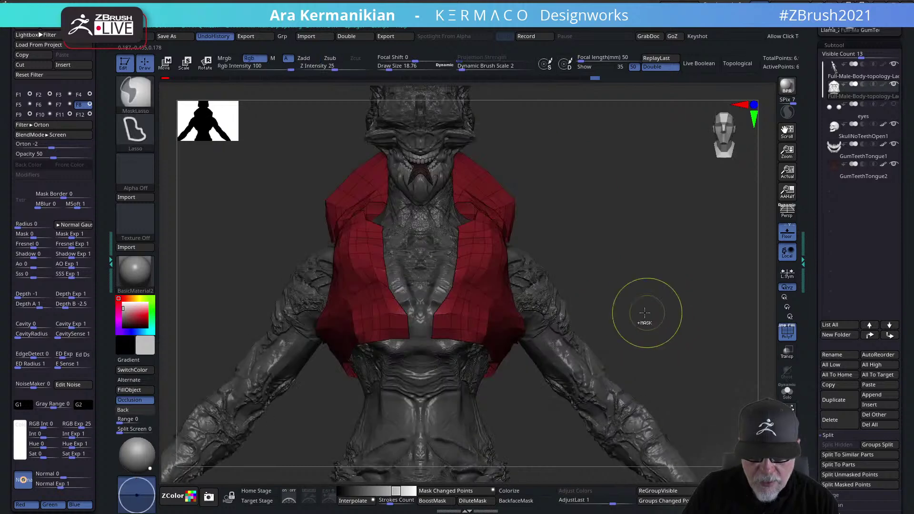
key(ctrl+space)
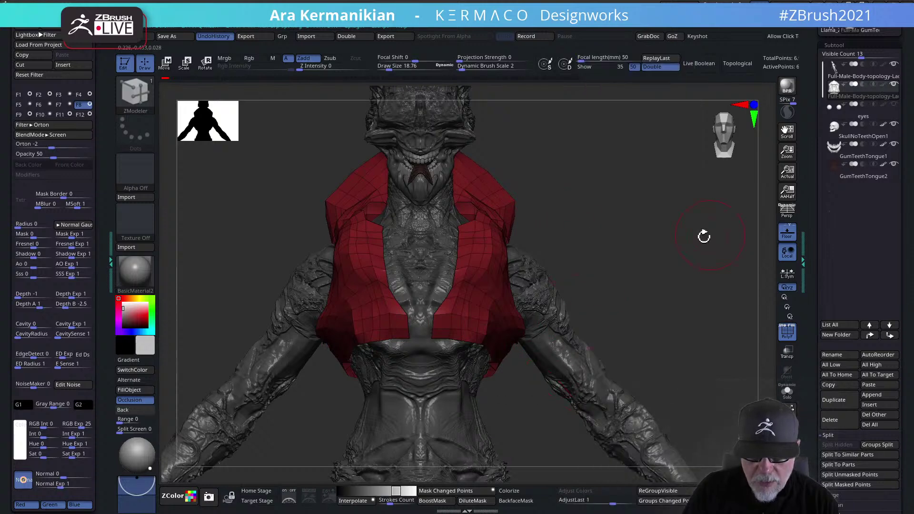
drag(713, 231, 619, 240)
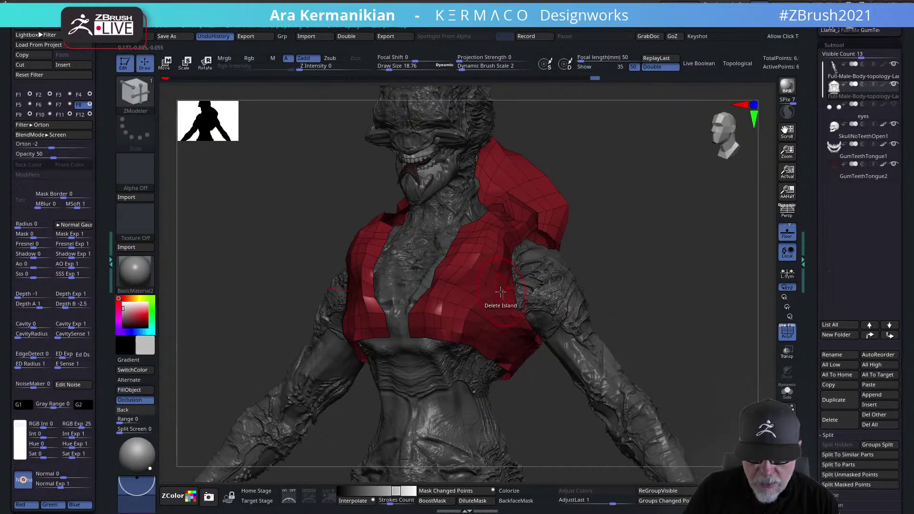
key(space)
key(space)
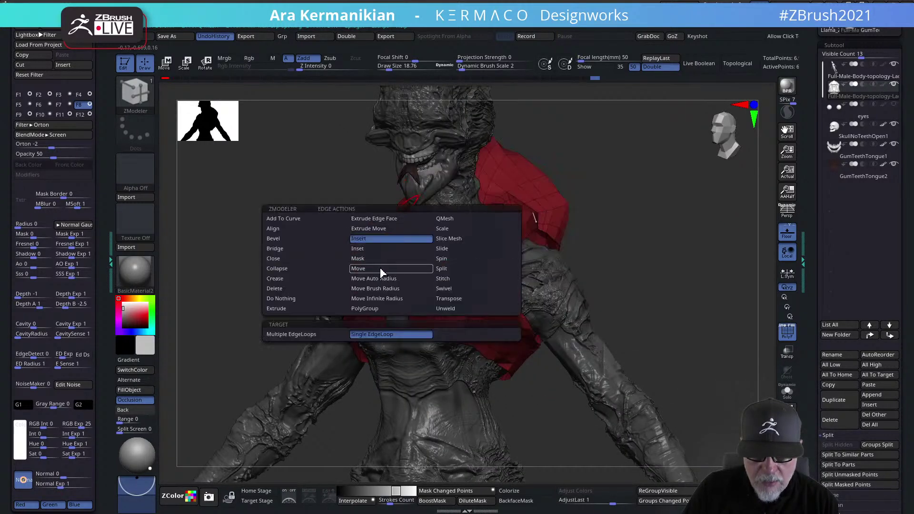
key(space)
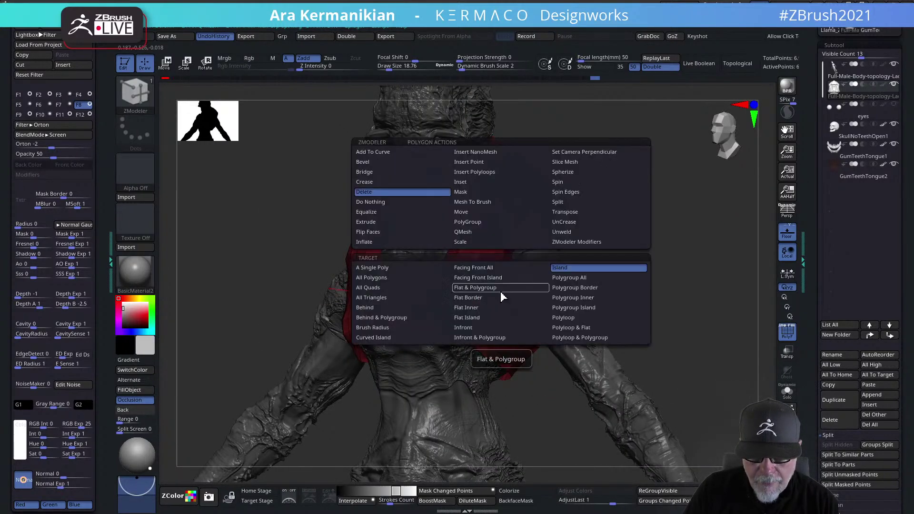
click(376, 269)
drag(694, 265, 477, 297)
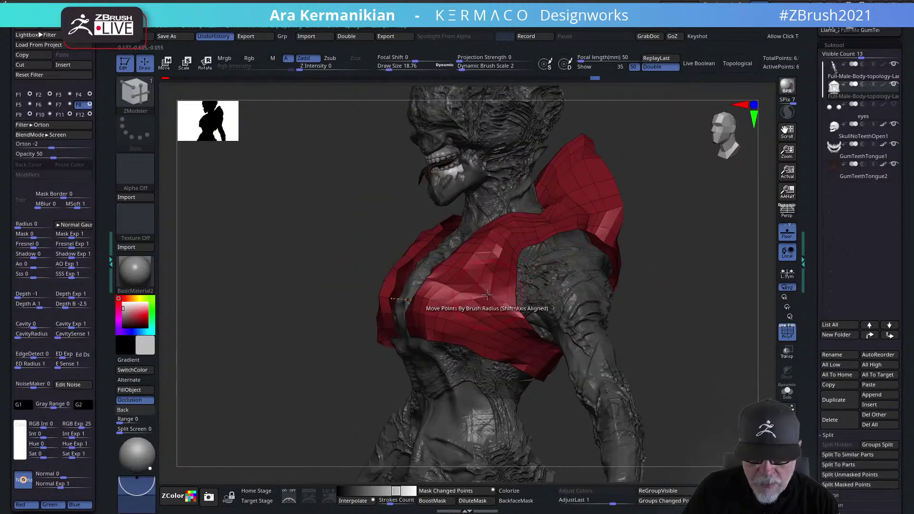
click(503, 295)
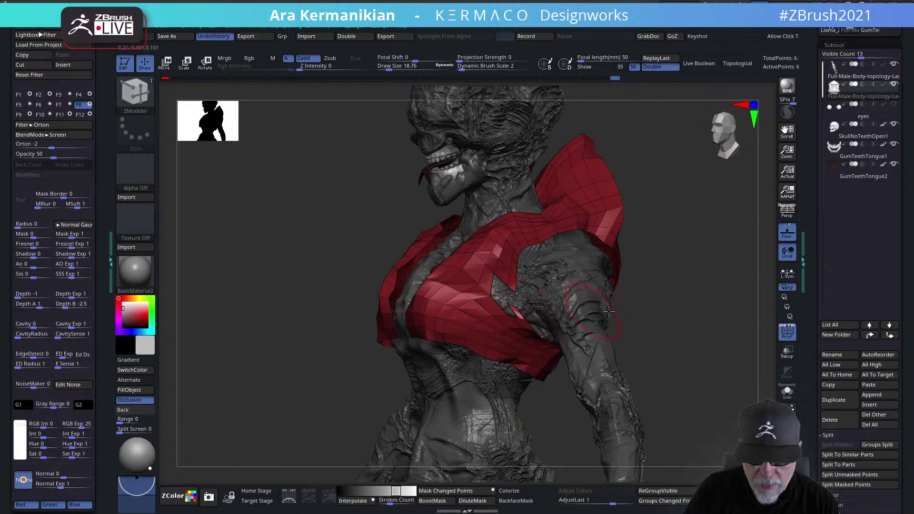
Delete single polygons below the armhole to cut a gap through the vest's side between front and back
key(space)
key(ctrl)
ctrl+right_drag(682, 286, 692, 351)
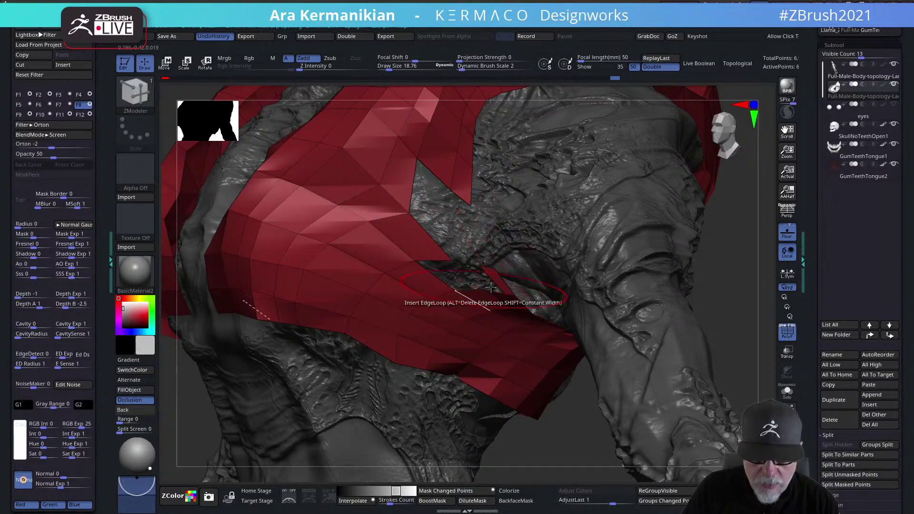
click(431, 285)
click(400, 299)
click(384, 315)
click(375, 336)
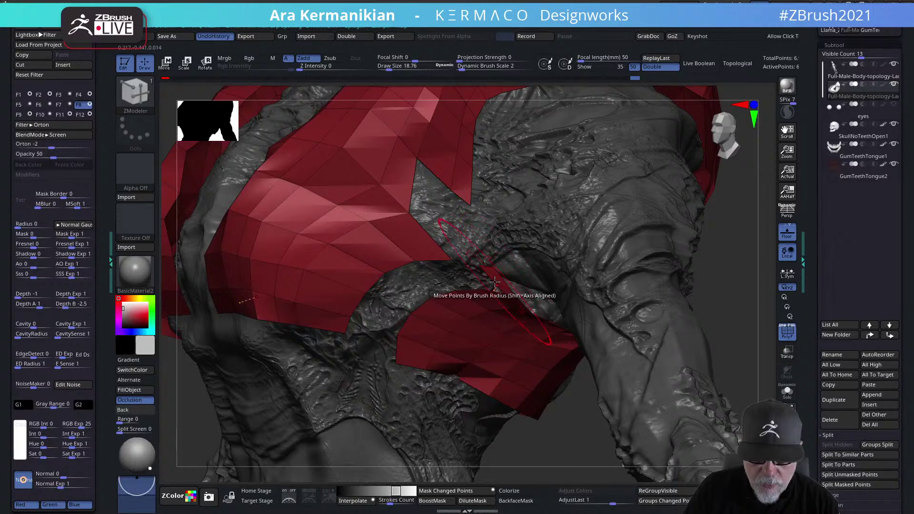
click(509, 295)
Delete the remaining single polygons on the chest panel's outer side to round off its edge below the armhole
alt+drag(751, 297, 706, 306)
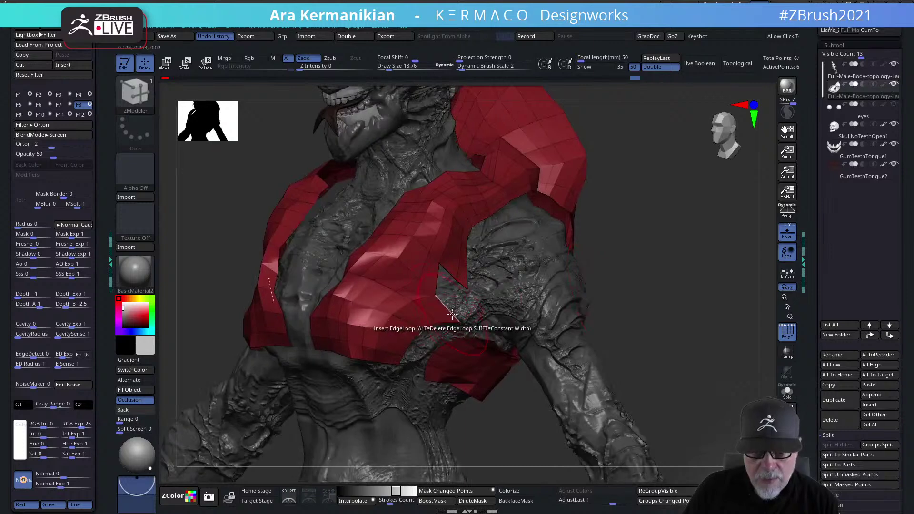
click(437, 311)
click(415, 319)
click(398, 332)
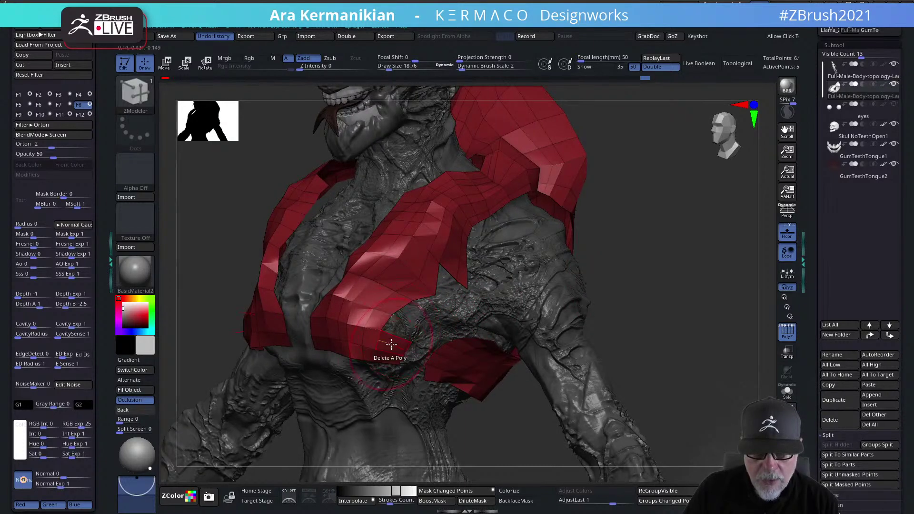
drag(643, 312, 615, 305)
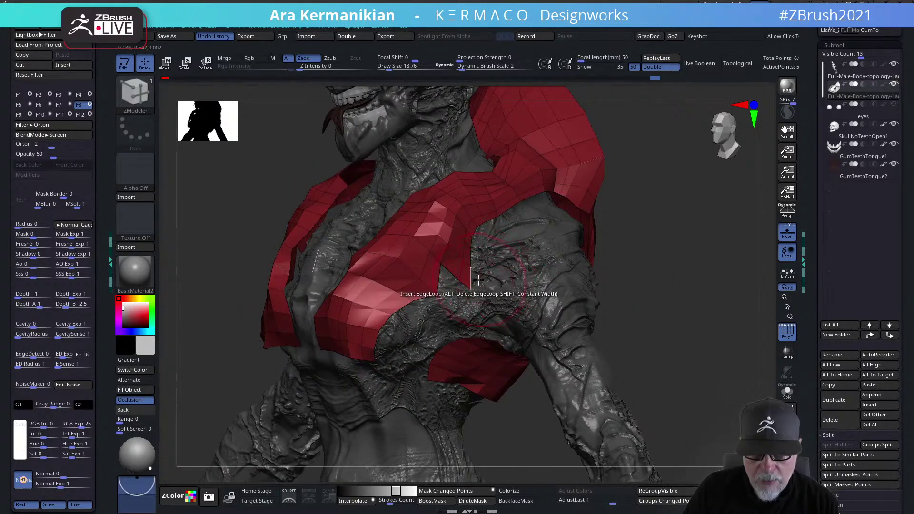
key(ctrl)
mouse_move(704, 263)
mouse_down()
mouse_move(637, 320)
mouse_move(527, 274)
mouse_up()
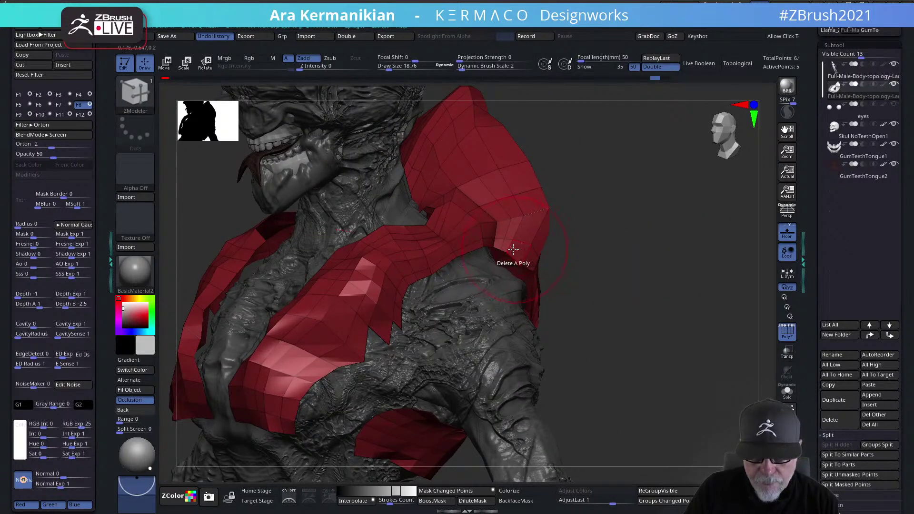
Set the ZModeler polygon delete target to Polyloop and remove polygon loops along the armhole and shoulder edge
key(space)
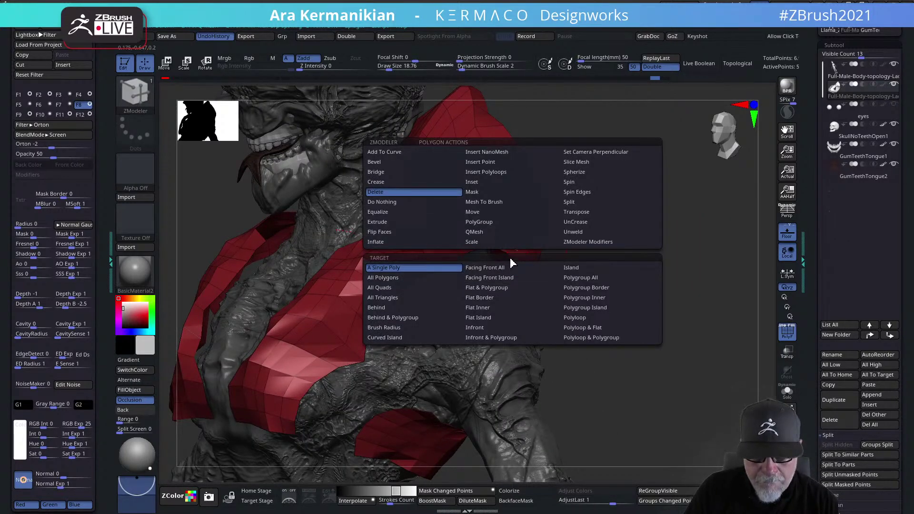
click(582, 322)
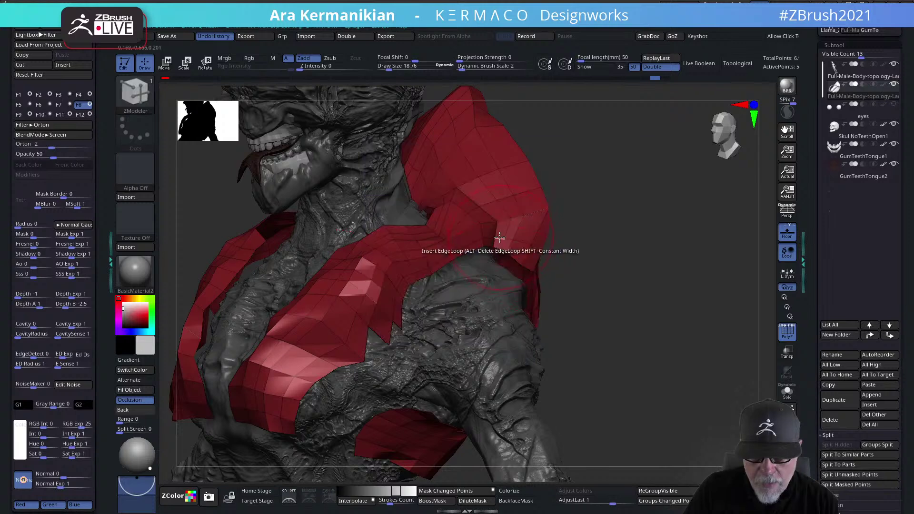
click(518, 252)
mouse_move(667, 300)
mouse_down()
mouse_move(677, 300)
mouse_move(657, 303)
mouse_up()
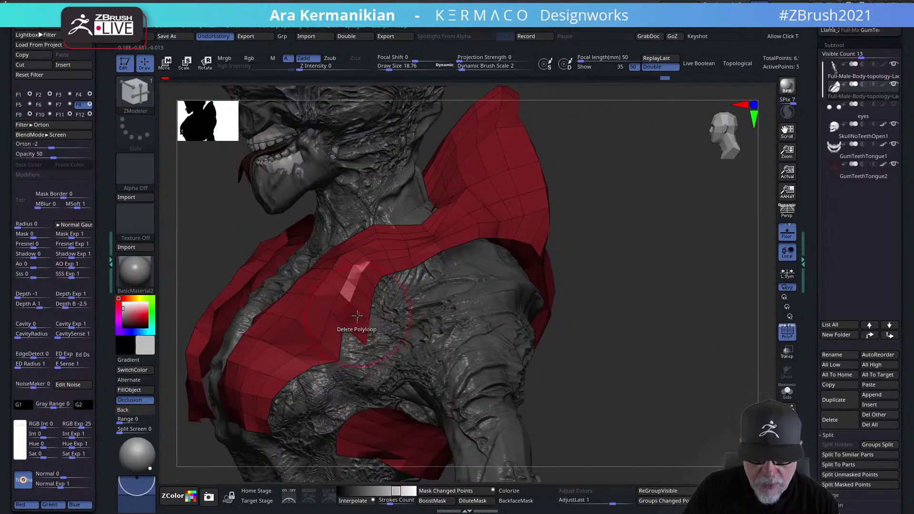
click(525, 228)
alt+drag(643, 286, 654, 258)
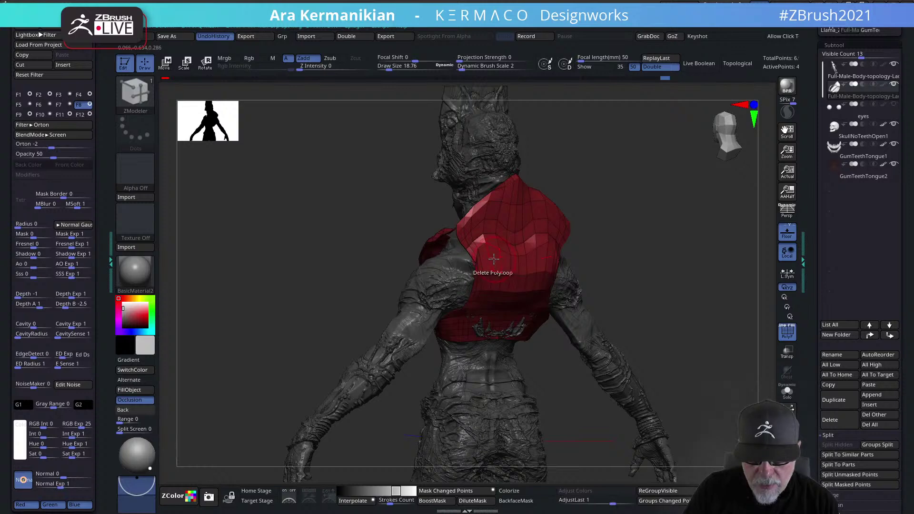
Set the polygon delete target to Island and delete the vest's lower back piece beneath the collar
drag(712, 281, 667, 278)
alt+drag(715, 315, 555, 217)
key(space)
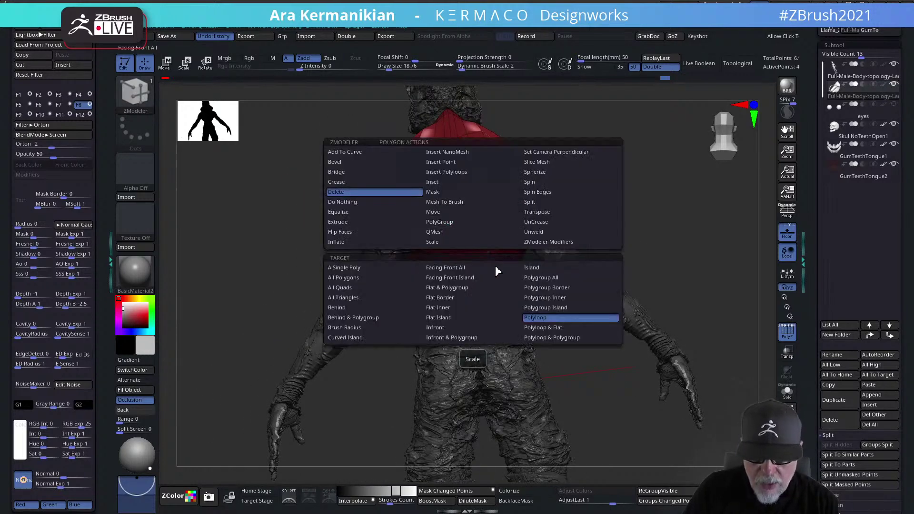
click(545, 268)
click(502, 218)
drag(720, 232, 677, 230)
Turn on dynamic subdivision for the vest and set its smooth subdivision to the minimum
key(ctrl+2)
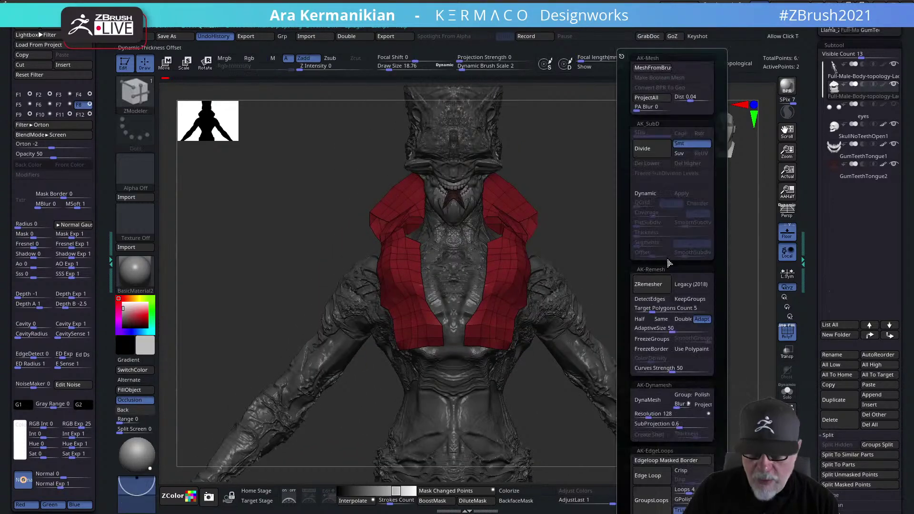
click(647, 193)
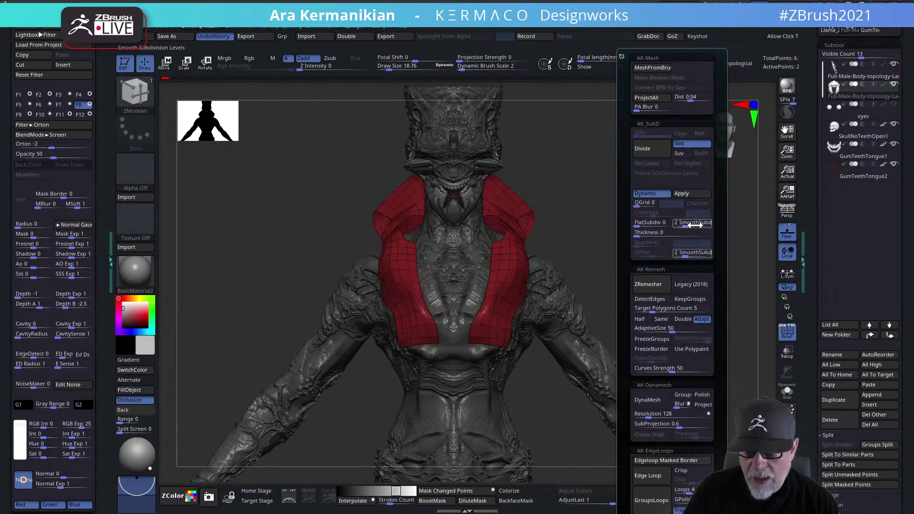
click(676, 224)
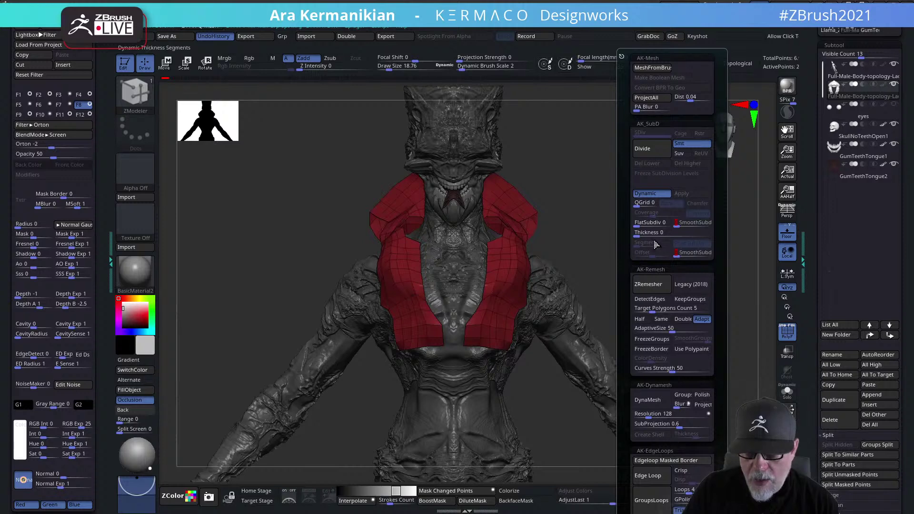
Raise the vest's dynamic thickness to about 0.035, then adjust it to give a thin shell
click(636, 233)
drag(648, 236, 665, 236)
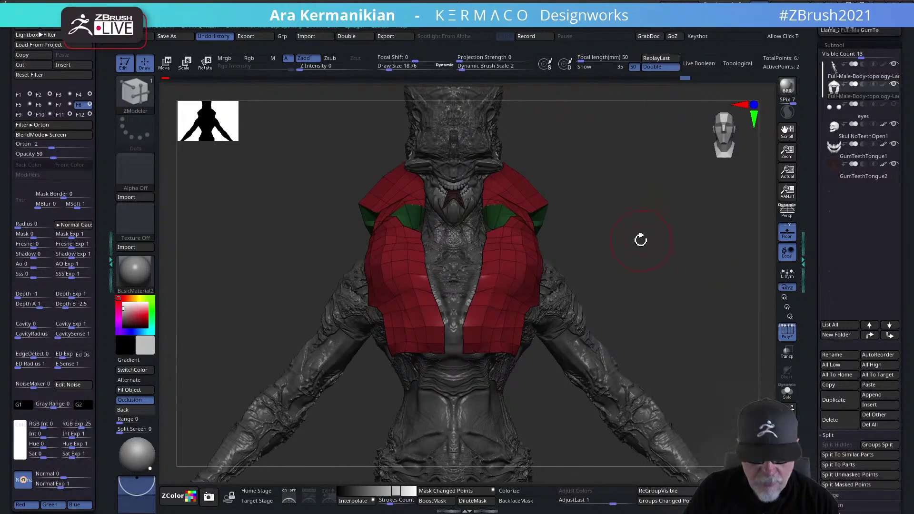
key(ctrl+2)
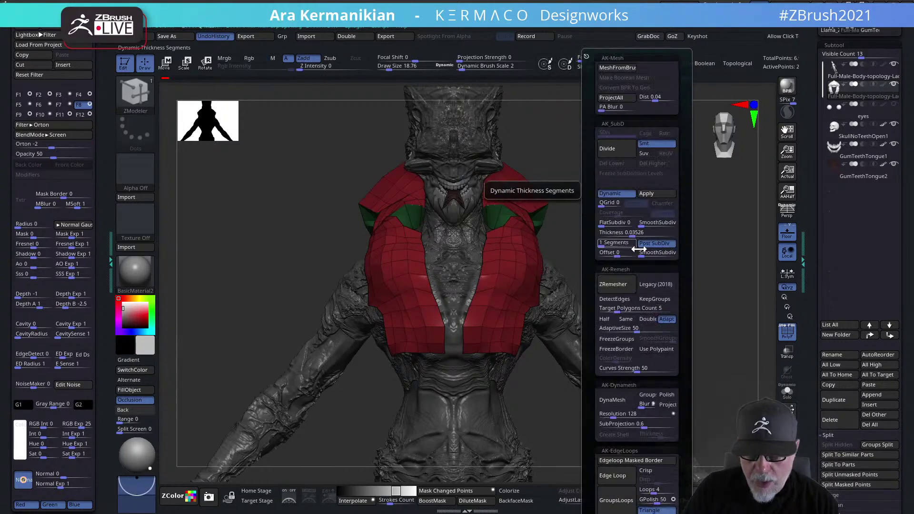
click(618, 233)
drag(640, 256, 524, 260)
Switch to the Move brush, set the draw size to about 41 and reshape the collar's lower back edge
key(b)
key(m)
key(v)
key(s)
drag(447, 249, 430, 246)
key(s)
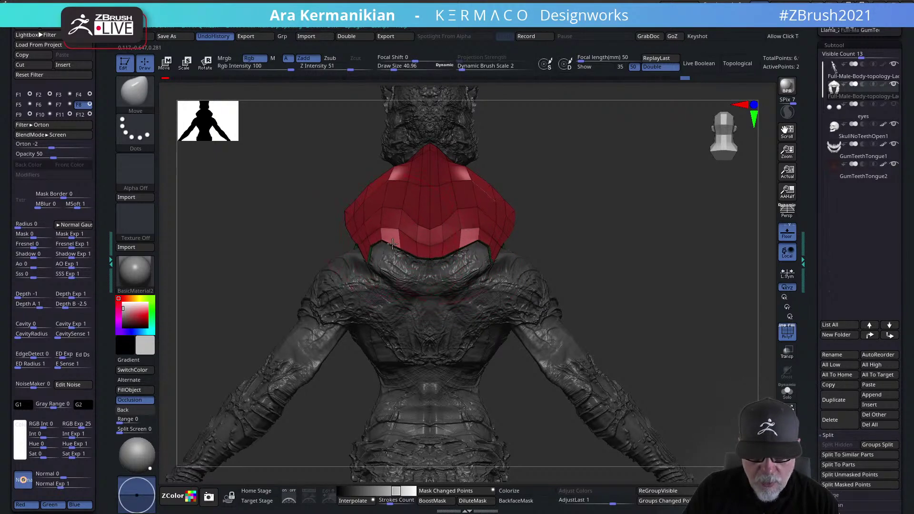
drag(595, 235, 519, 235)
mouse_move(439, 255)
mouse_down()
mouse_move(547, 251)
mouse_move(337, 265)
mouse_move(424, 259)
mouse_up()
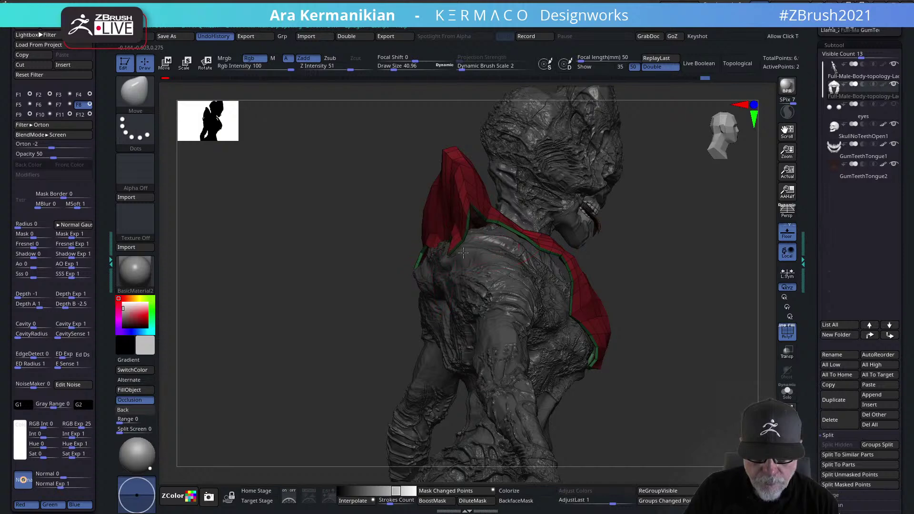
drag(464, 256, 443, 244)
Set the draw size to about 22 and refine the collar's lower corner behind the shoulder
drag(692, 247, 595, 252)
key(s)
mouse_move(435, 253)
mouse_down()
mouse_move(424, 254)
mouse_move(439, 249)
mouse_up()
key(s)
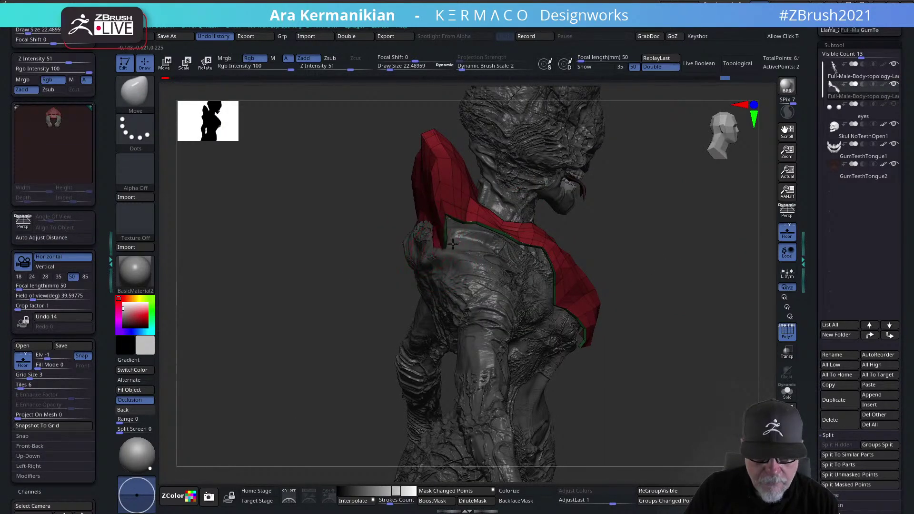
click(106, 235)
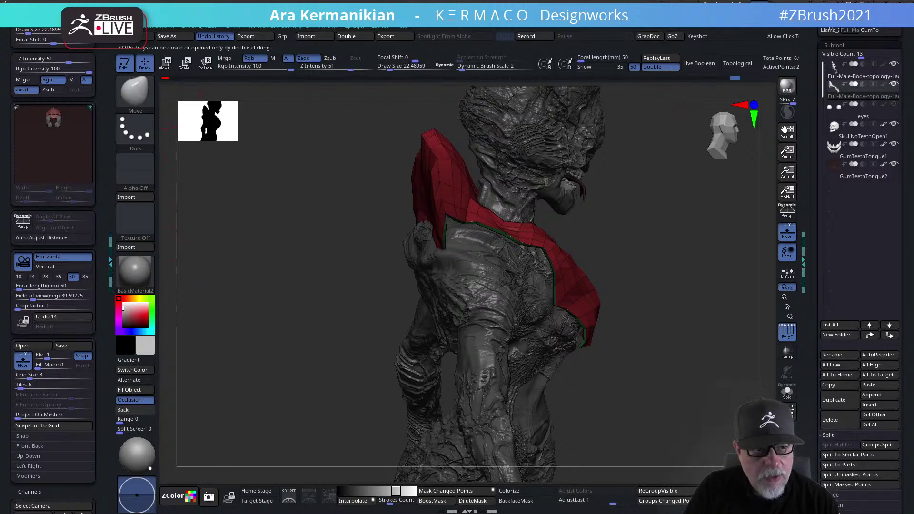
click(23, 26)
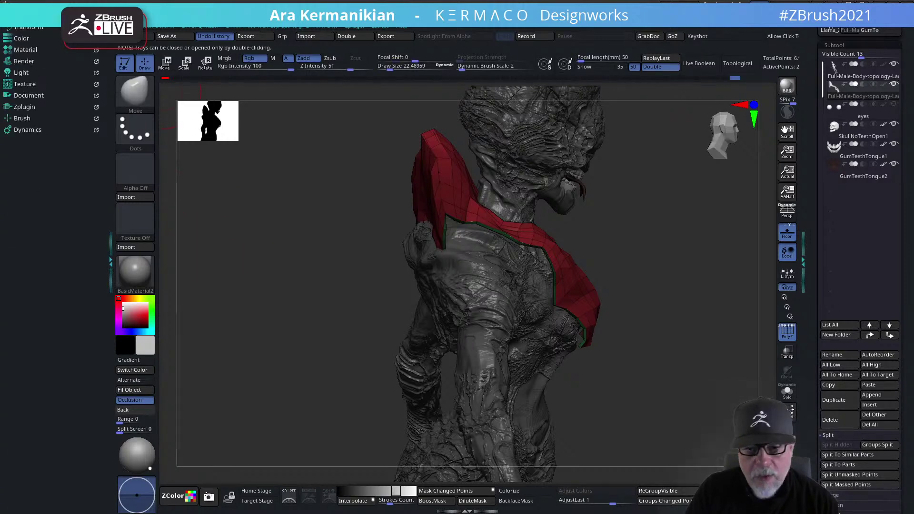
Adjust the collar and upper front panels where they meet beside the neck using Move strokes
drag(610, 257, 557, 261)
alt+drag(702, 245, 619, 252)
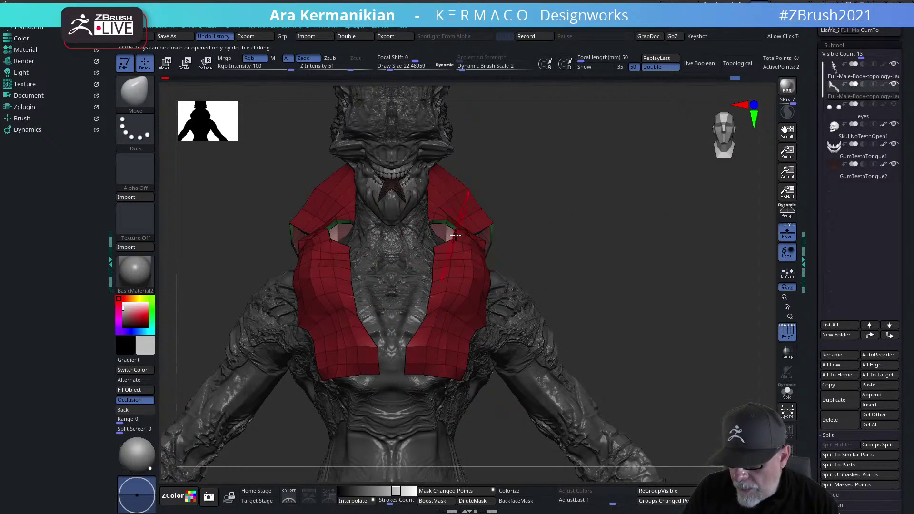
key(s)
drag(371, 231, 375, 231)
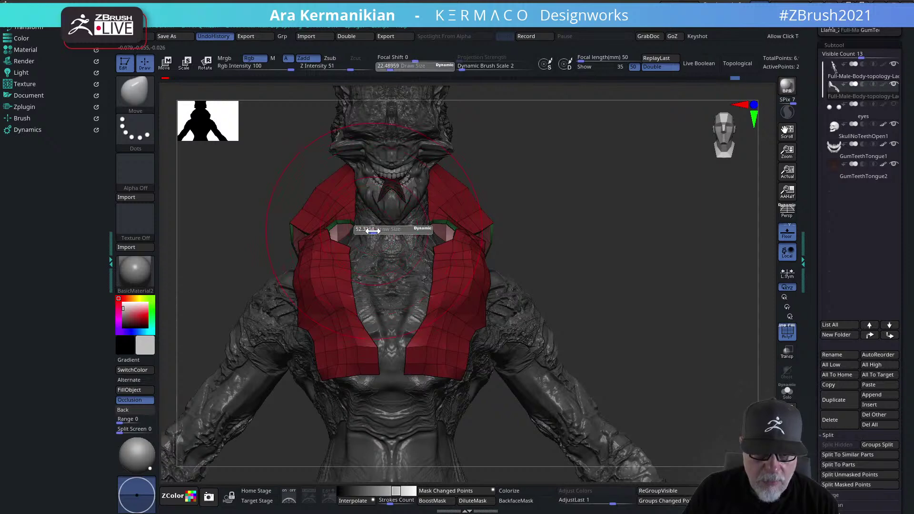
mouse_move(572, 215)
mouse_down()
mouse_move(572, 239)
mouse_move(416, 254)
mouse_up()
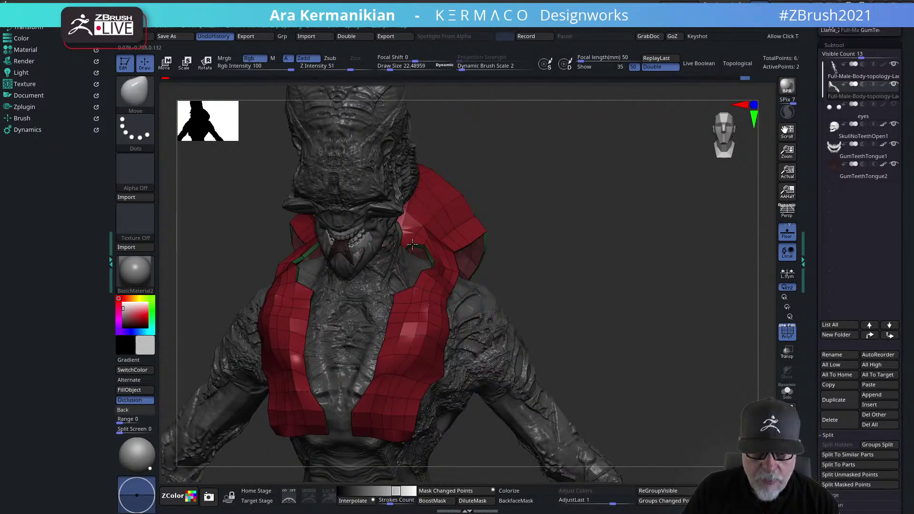
drag(431, 268, 408, 266)
Smooth and reshape the collar's inner edge beside the neck, setting the draw size to about 19
drag(564, 255, 535, 259)
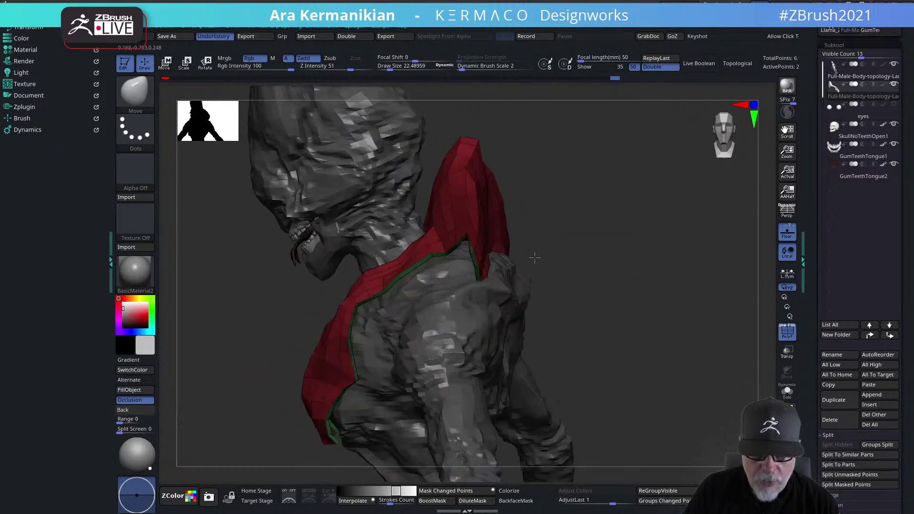
alt+drag(625, 235, 578, 238)
right_drag(485, 210, 428, 220)
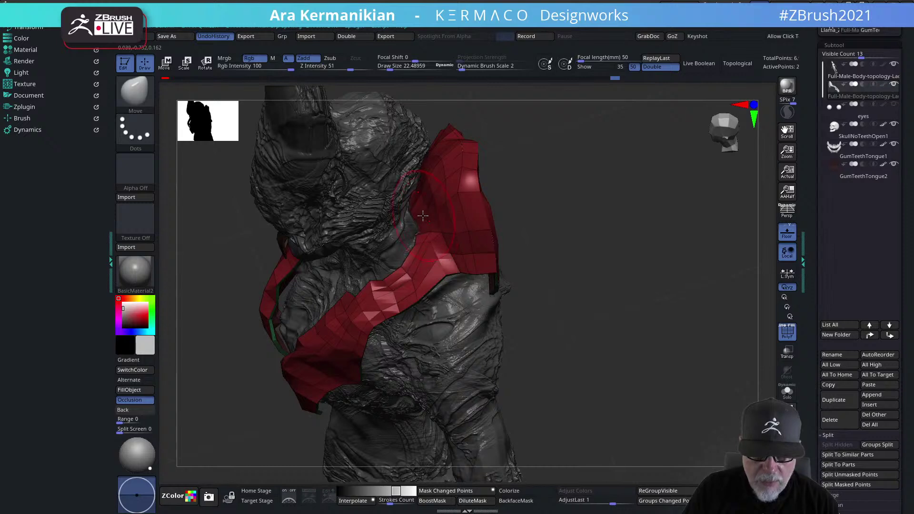
key(shift)
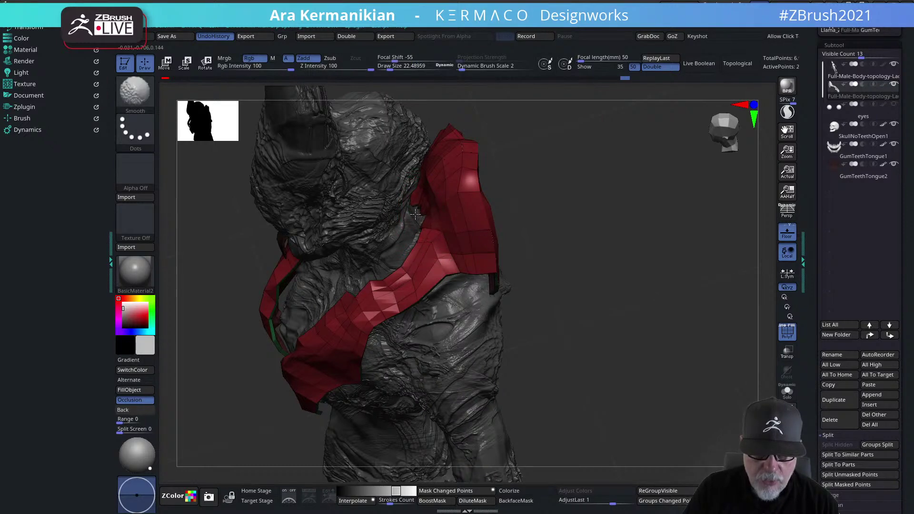
drag(582, 237, 437, 221)
key(s)
shift+right_drag(422, 246, 346, 237)
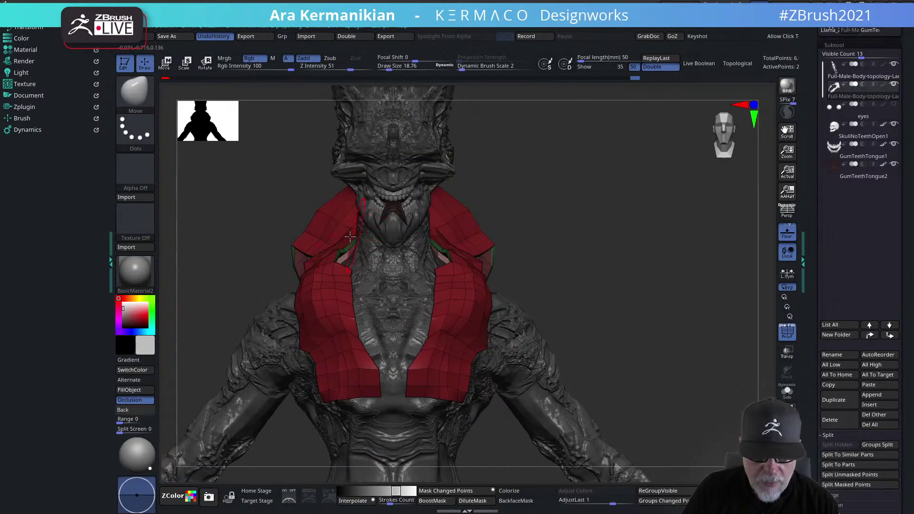
Smooth and pull the collar's back outline and lower corners into a rounder hood shape
right_drag(542, 291, 514, 300)
mouse_move(513, 300)
mouse_down()
mouse_move(521, 289)
mouse_move(527, 301)
mouse_up()
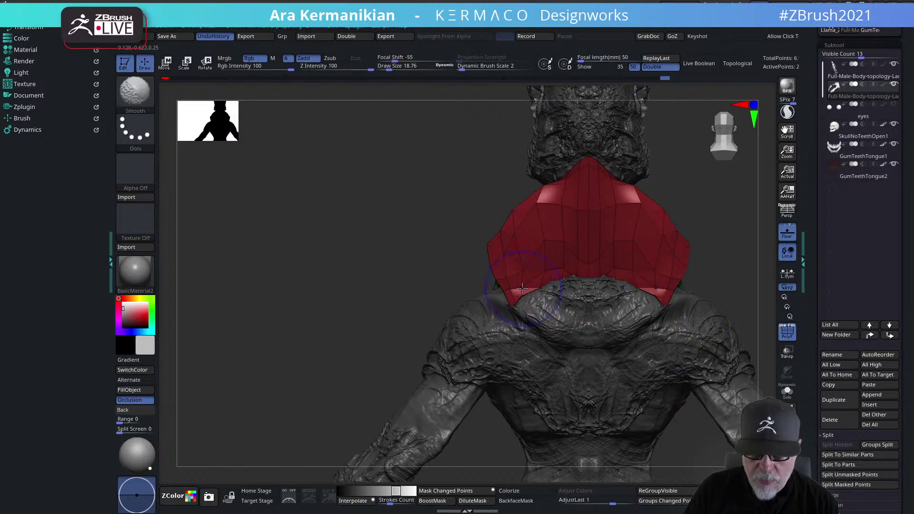
right_drag(395, 281, 592, 281)
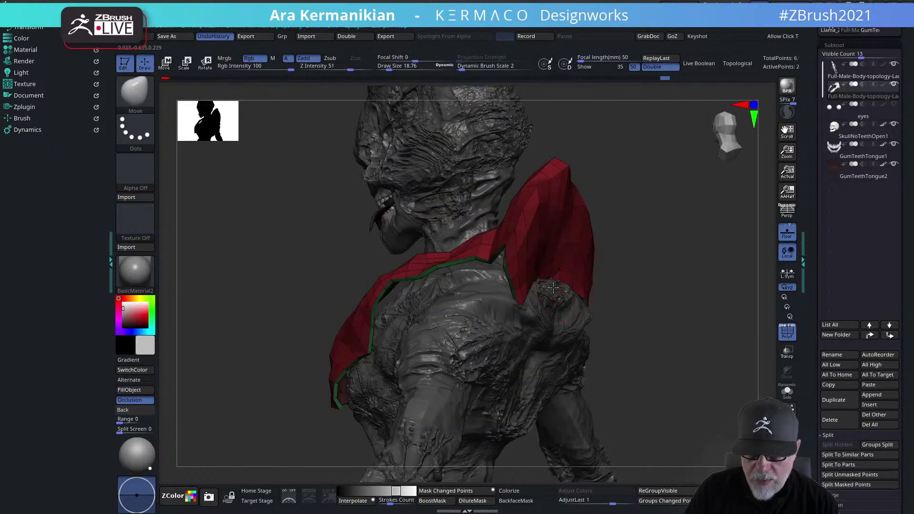
right_drag(552, 282, 489, 187)
drag(459, 180, 478, 175)
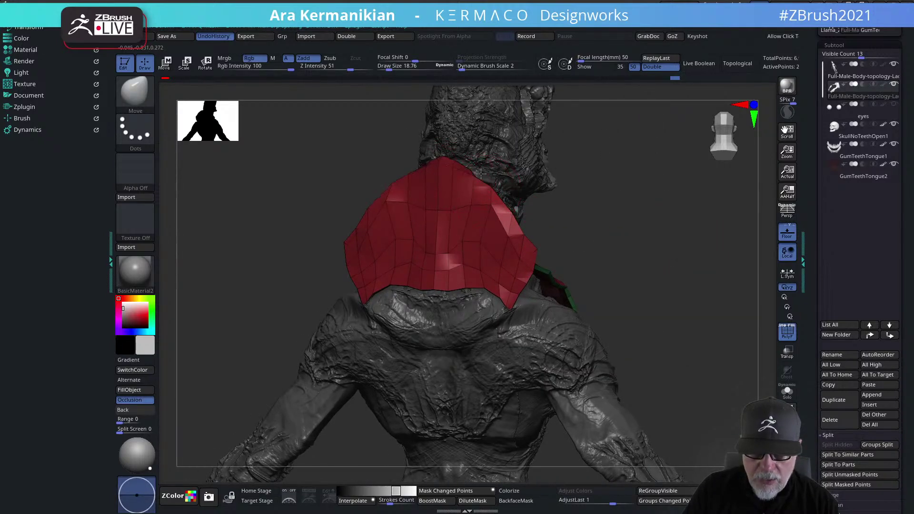
Refine the vest's lower collar corner and shoulder edge using Move and Smooth strokes
mouse_move(693, 229)
mouse_down()
mouse_move(621, 237)
mouse_move(543, 225)
mouse_up()
drag(558, 265, 554, 294)
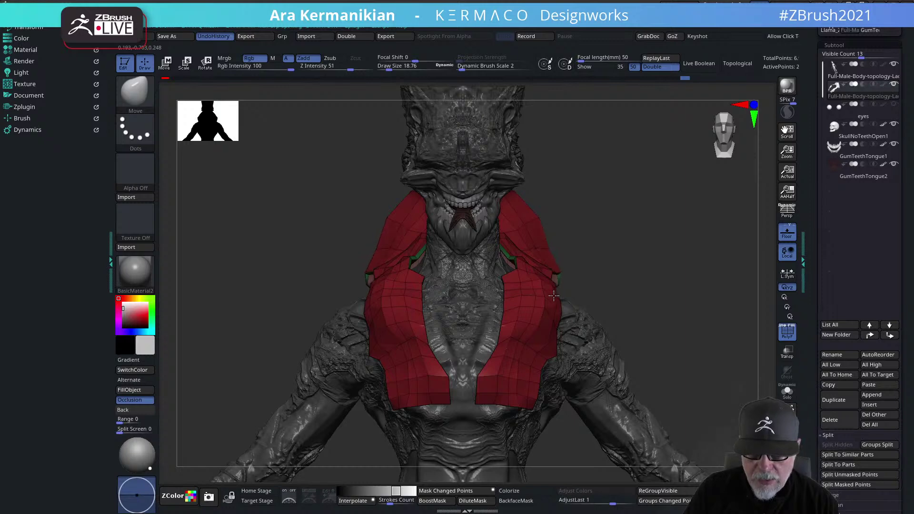
drag(616, 292, 541, 270)
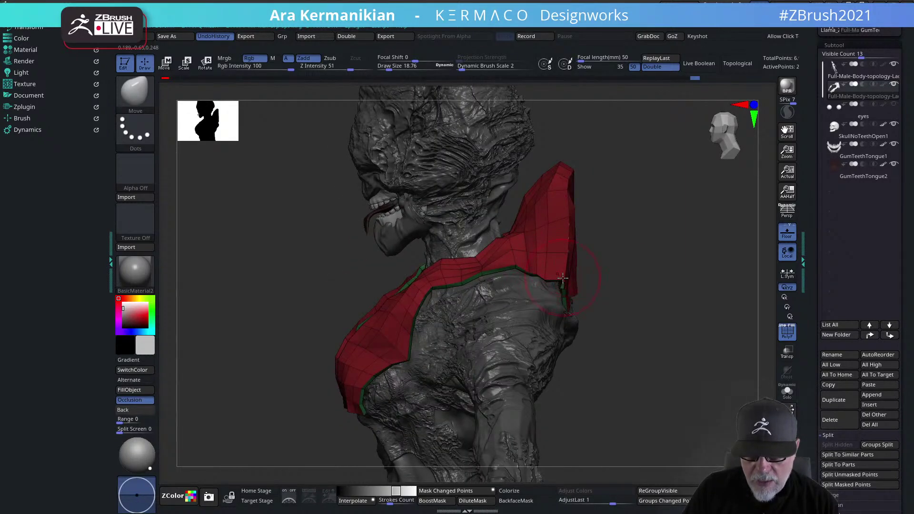
drag(542, 295, 593, 296)
mouse_move(384, 297)
mouse_down()
mouse_move(327, 286)
mouse_move(407, 300)
mouse_move(690, 284)
mouse_move(617, 265)
mouse_move(645, 282)
mouse_move(563, 231)
mouse_move(657, 266)
mouse_move(535, 270)
mouse_move(506, 285)
mouse_up()
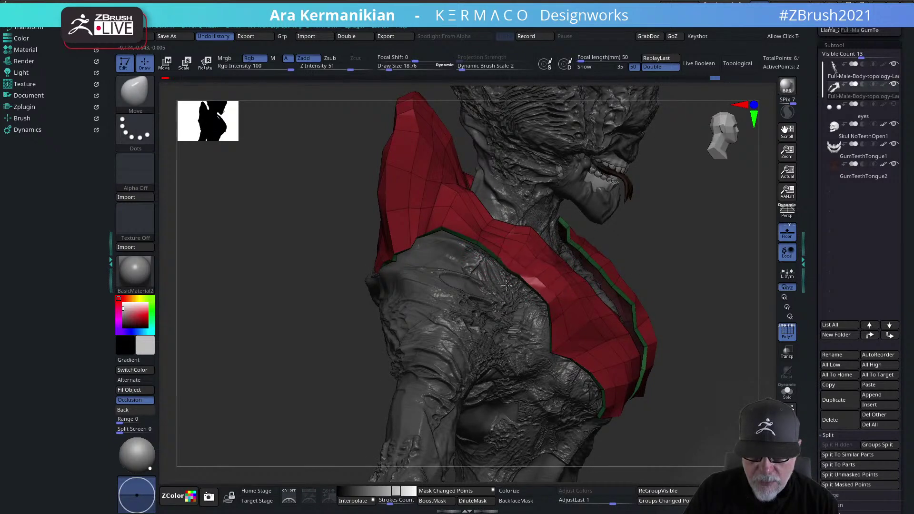
key(shift)
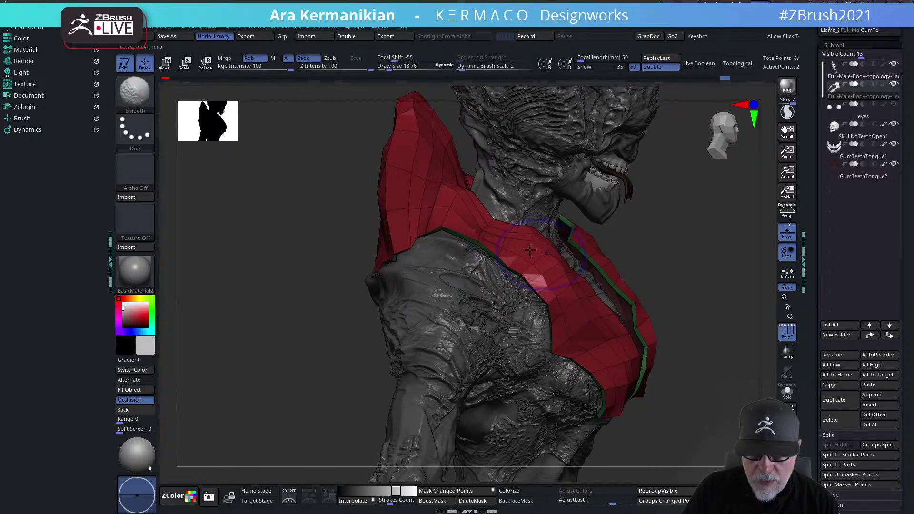
Reshape the inner edges of the two front panels along the chest opening using Move strokes
right_drag(544, 284, 465, 278)
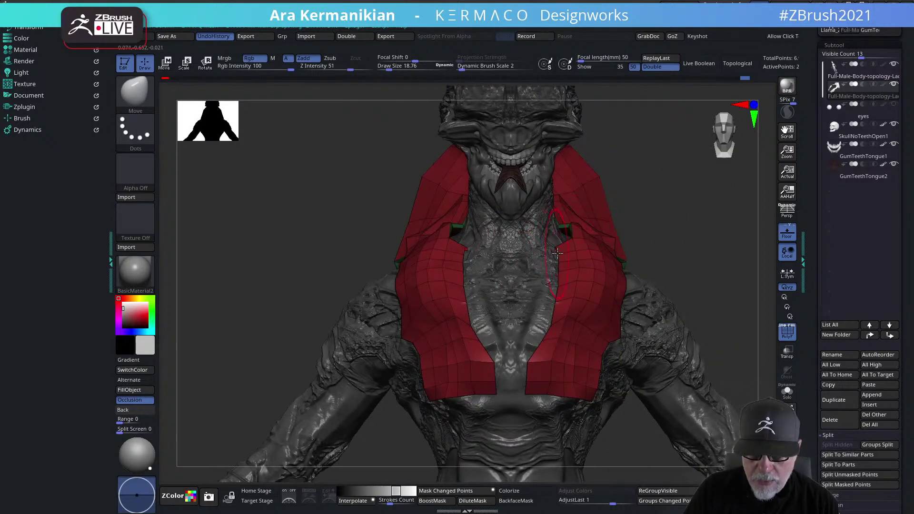
mouse_move(557, 274)
mouse_down()
mouse_move(531, 288)
mouse_move(539, 289)
mouse_up()
mouse_move(462, 287)
mouse_down()
mouse_move(471, 285)
mouse_move(460, 281)
mouse_move(456, 329)
mouse_move(453, 316)
mouse_move(470, 335)
mouse_up()
drag(700, 317, 518, 251)
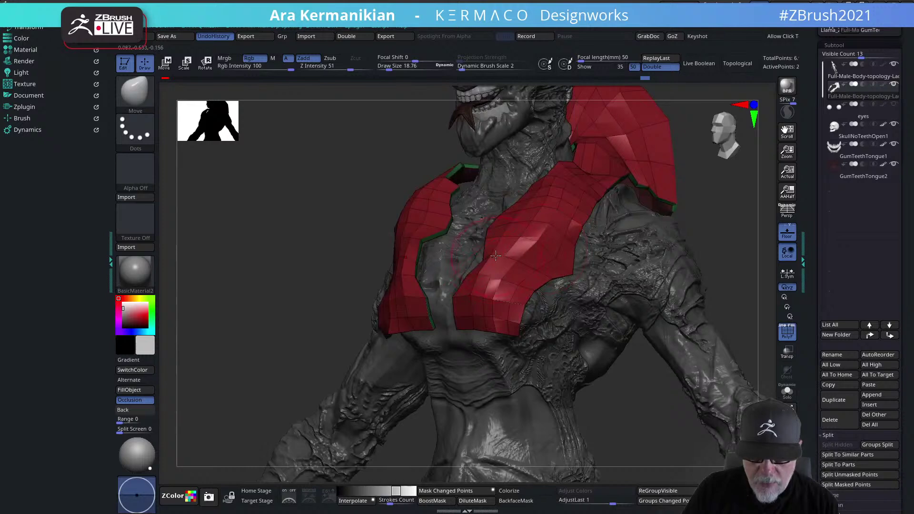
Set the draw size to about 27 and adjust the vest's chest and shoulder profile in side view
mouse_move(709, 245)
shift+mouse_down()
mouse_move(676, 237)
mouse_move(476, 250)
shift+mouse_up()
key(s)
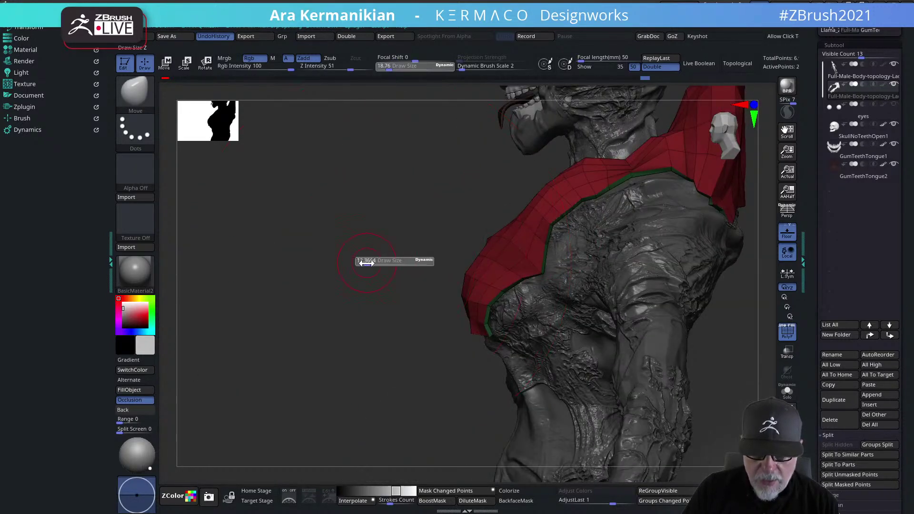
drag(485, 260, 490, 258)
drag(534, 199, 571, 186)
drag(615, 162, 641, 150)
Smooth the vest where the front panel meets the collar beside the neck
mouse_move(378, 259)
mouse_down()
mouse_move(319, 212)
mouse_move(274, 217)
mouse_up()
drag(699, 189, 529, 172)
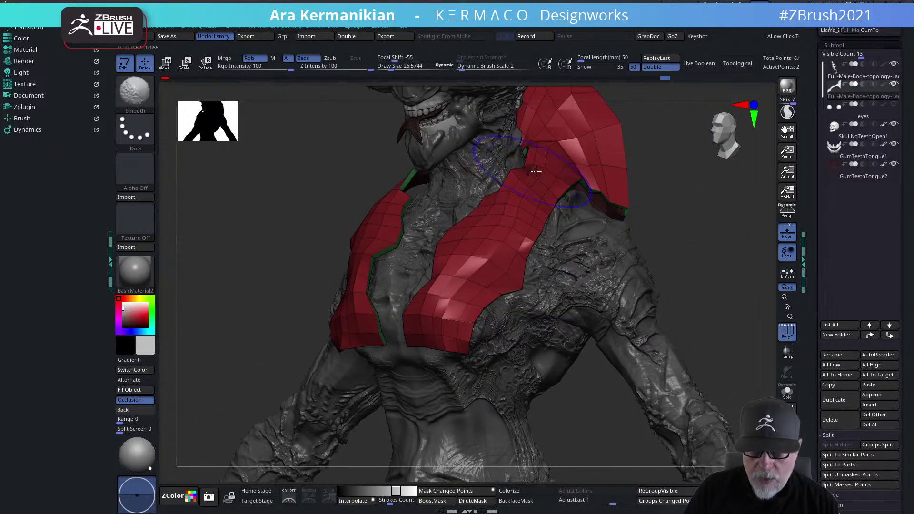
drag(663, 187, 583, 186)
mouse_move(678, 213)
mouse_down()
mouse_move(687, 223)
mouse_move(623, 233)
mouse_up()
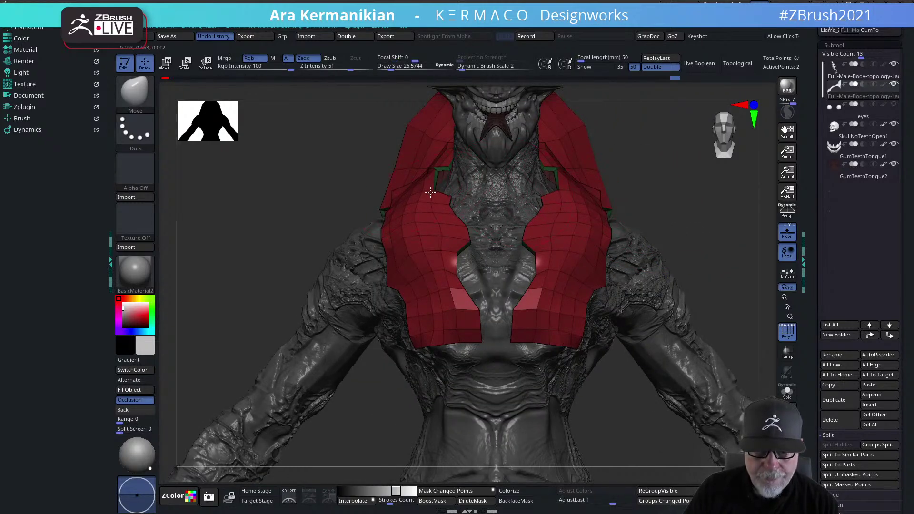
Turn on transparent display and adjust the neck opening's inner edge with a draw size of about 8.5
alt+drag(721, 257, 721, 209)
click(791, 354)
alt+drag(693, 248, 707, 362)
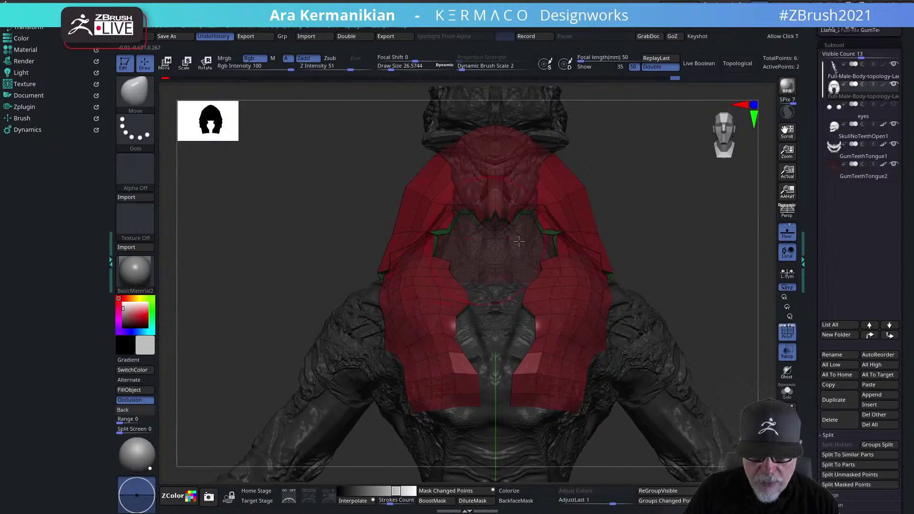
key(s)
click(575, 237)
drag(684, 227, 537, 253)
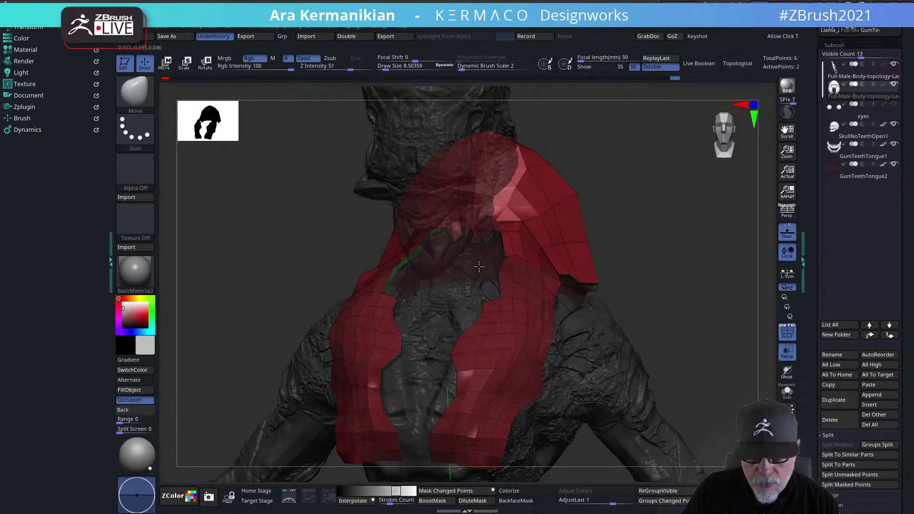
shift+drag(672, 255, 690, 250)
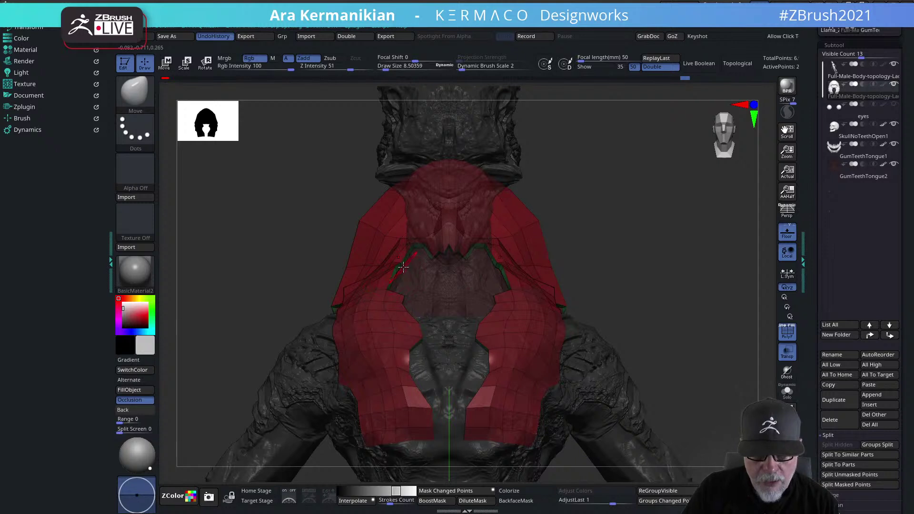
Hide the polyframe and pull the collar's upper sides outward with a draw size of about 21
key(s)
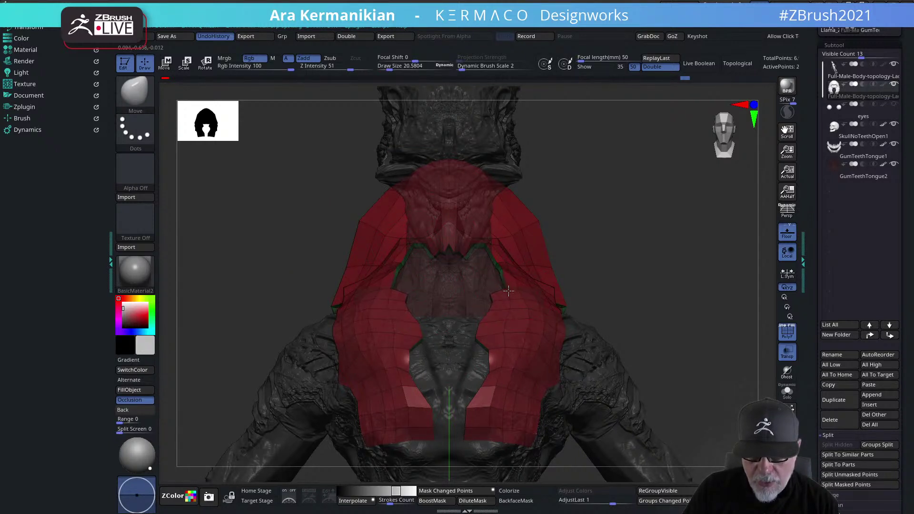
alt+drag(657, 292, 630, 241)
mouse_move(696, 275)
alt+mouse_down()
mouse_move(694, 316)
mouse_move(708, 282)
mouse_move(698, 265)
mouse_move(654, 259)
mouse_move(662, 243)
mouse_move(618, 203)
mouse_move(595, 236)
mouse_move(605, 233)
alt+mouse_up()
click(792, 337)
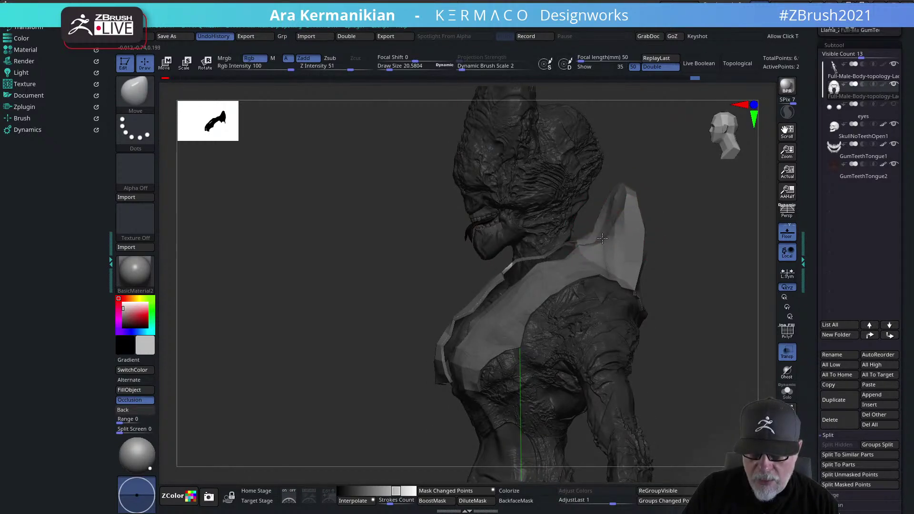
mouse_move(687, 242)
mouse_down()
mouse_move(714, 241)
mouse_move(578, 238)
mouse_up()
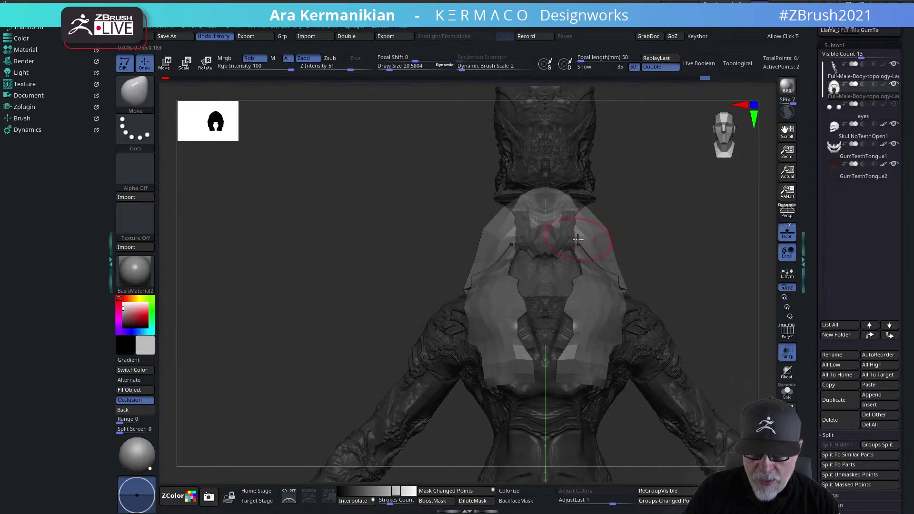
drag(652, 230, 511, 227)
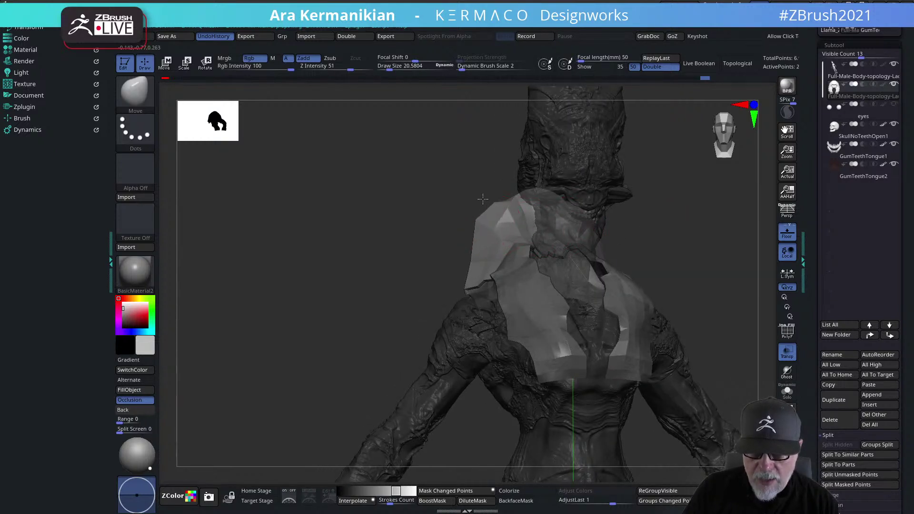
drag(650, 231, 598, 217)
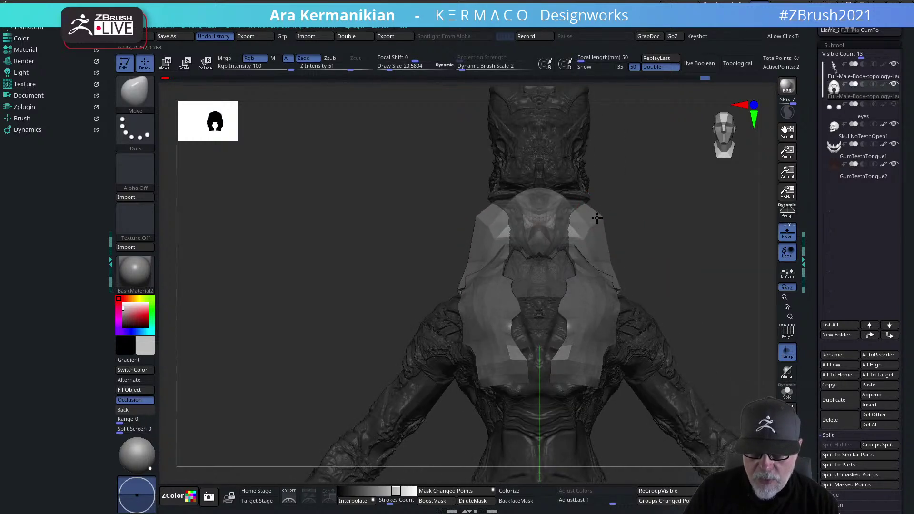
Set the draw size to about 55 and lower the collar's top edge into a flatter shape behind the neck
key(s)
drag(502, 208, 515, 208)
mouse_move(637, 221)
mouse_down()
mouse_move(582, 227)
mouse_move(503, 214)
mouse_move(510, 204)
mouse_up()
key(s)
key(s)
click(503, 210)
key(s)
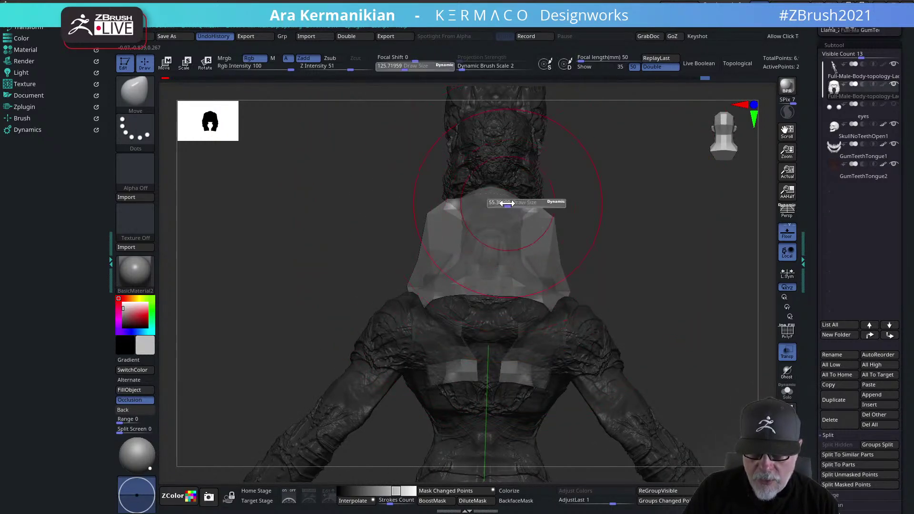
click(502, 204)
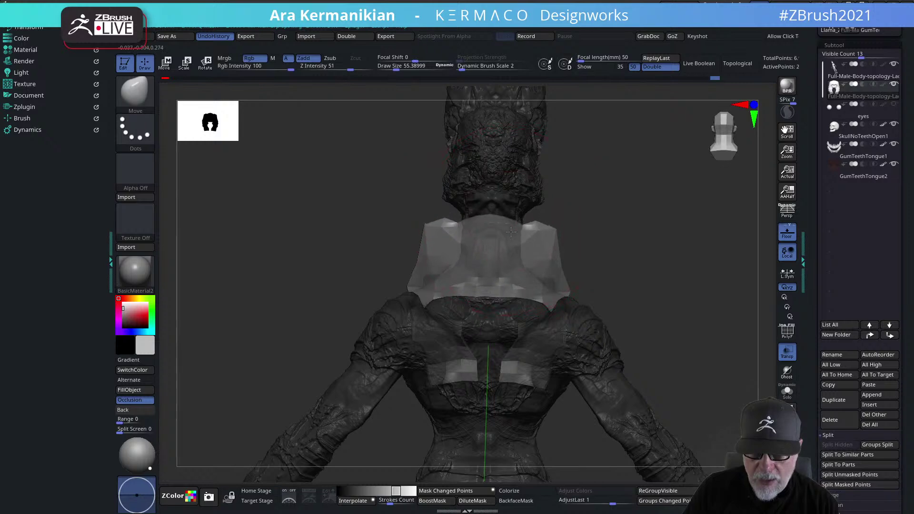
drag(638, 236, 551, 233)
Set the draw size to about 15, then smooth the collar's lower sides and pull them outward above the shoulders
mouse_move(629, 238)
mouse_down()
mouse_move(660, 286)
mouse_move(601, 283)
mouse_move(639, 275)
mouse_up()
key(s)
click(618, 276)
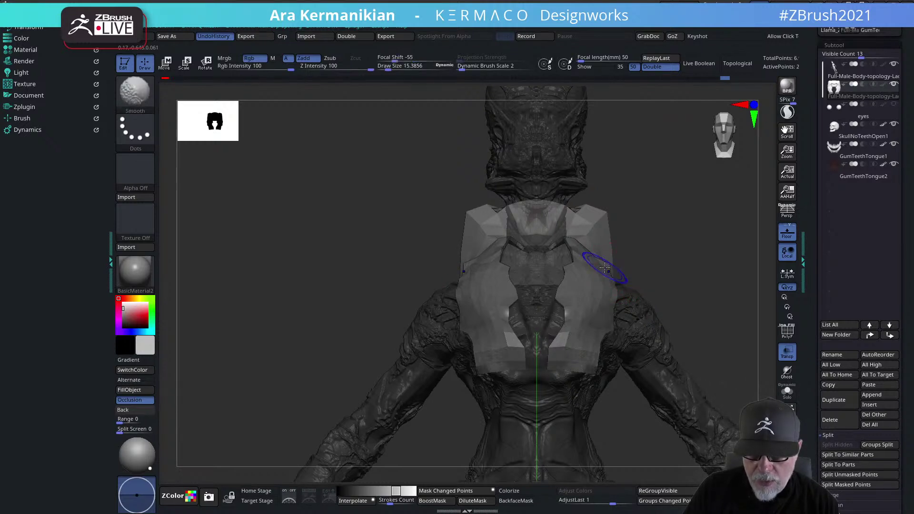
mouse_move(611, 265)
mouse_down()
mouse_move(602, 268)
mouse_move(628, 263)
mouse_move(628, 253)
mouse_up()
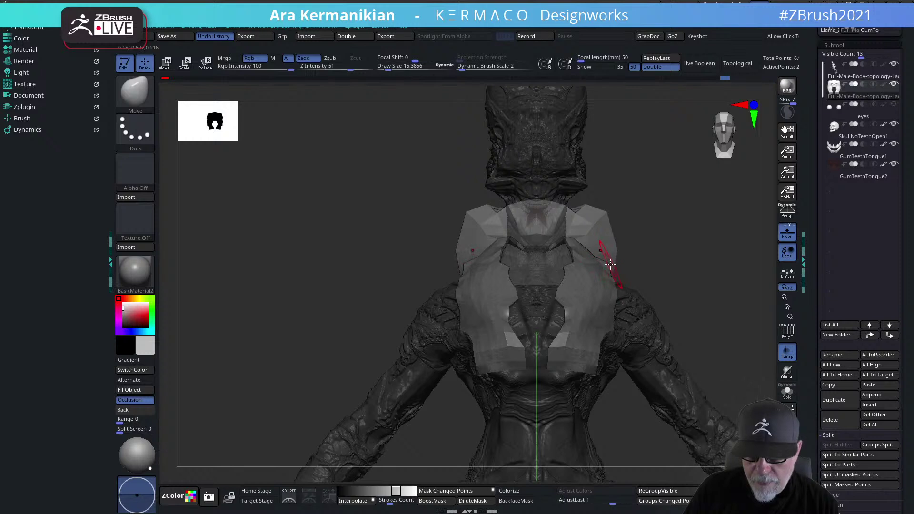
alt+drag(687, 272, 632, 236)
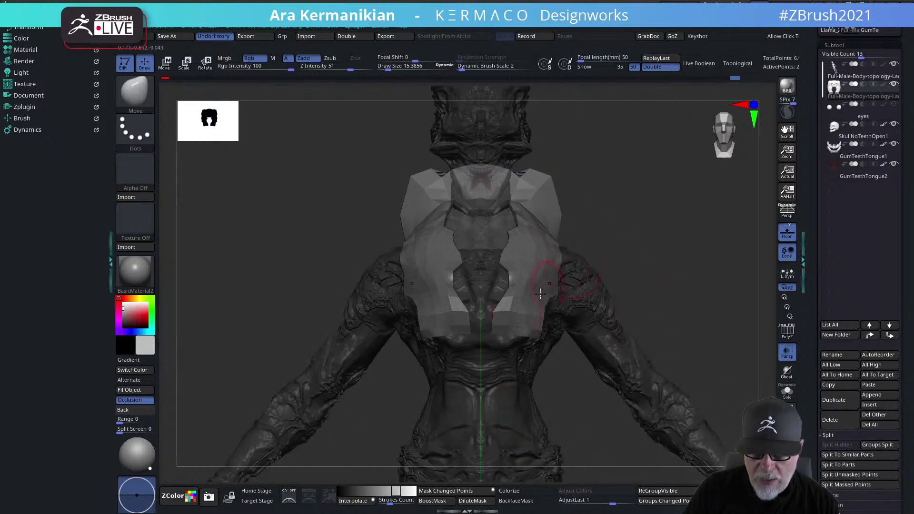
Set the draw size to about 19 and reshape the front panels' lower hem and inner corners
key(s)
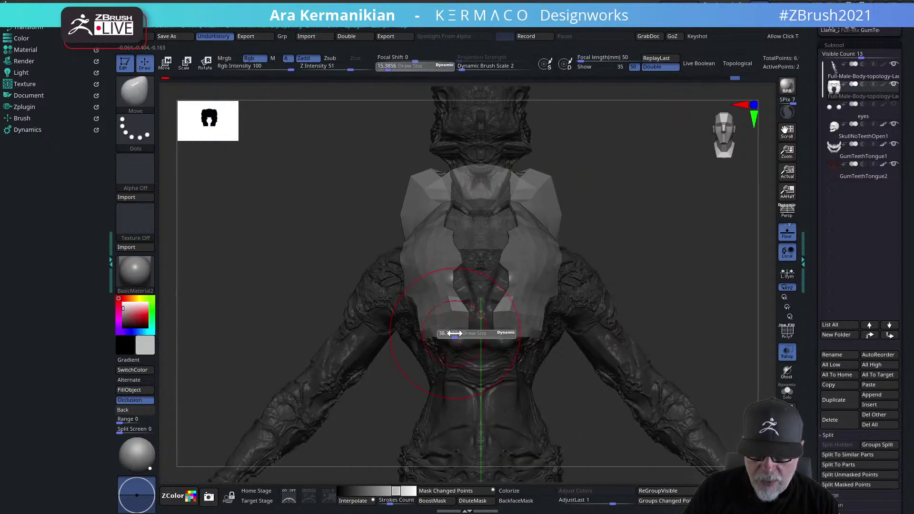
drag(450, 334, 455, 334)
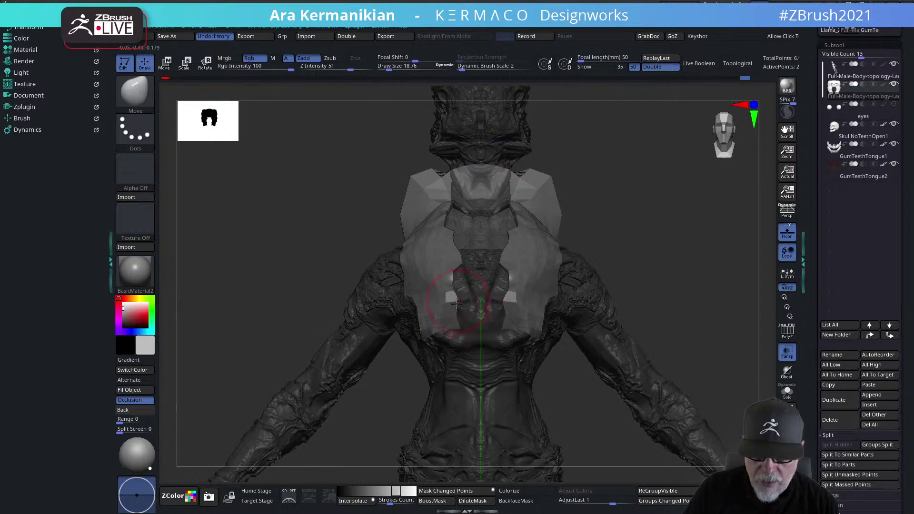
drag(505, 333, 544, 321)
drag(704, 270, 633, 267)
drag(517, 319, 508, 316)
mouse_move(401, 332)
mouse_down()
mouse_move(436, 329)
mouse_move(410, 330)
mouse_up()
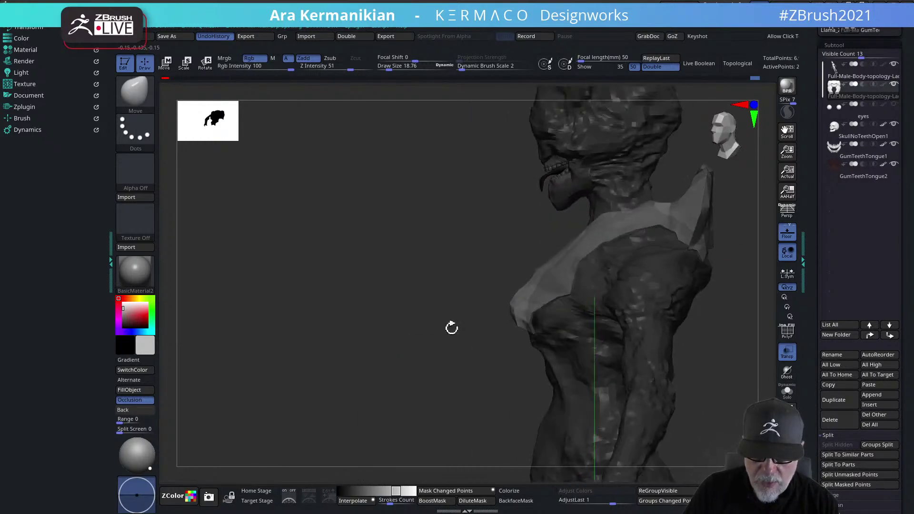
Set the draw size to about 29, undo a stroke, and push the front panels closer to the chest
key(s)
drag(544, 326, 541, 326)
click(547, 327)
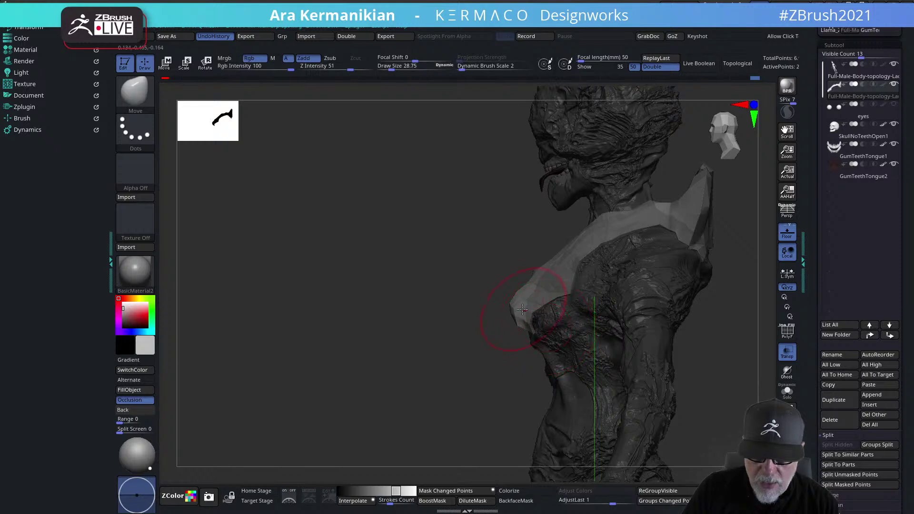
key(ctrl+z)
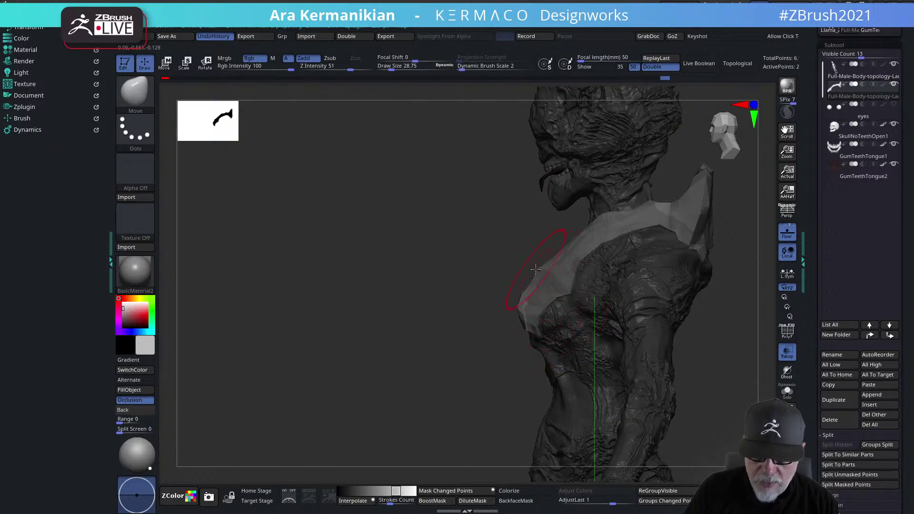
drag(438, 267, 532, 246)
Pull the outer edges of the front panels inward to narrow the vest at the shoulders
mouse_move(671, 236)
mouse_down()
mouse_move(637, 249)
mouse_move(678, 249)
mouse_move(595, 220)
mouse_move(594, 200)
mouse_up()
mouse_move(690, 208)
mouse_down()
mouse_move(661, 282)
mouse_move(702, 278)
mouse_move(715, 210)
mouse_move(632, 211)
mouse_move(610, 227)
mouse_move(566, 236)
mouse_up()
mouse_move(609, 202)
mouse_down()
mouse_move(602, 189)
mouse_move(581, 204)
mouse_move(484, 207)
mouse_up()
drag(559, 222, 556, 212)
drag(465, 259, 445, 256)
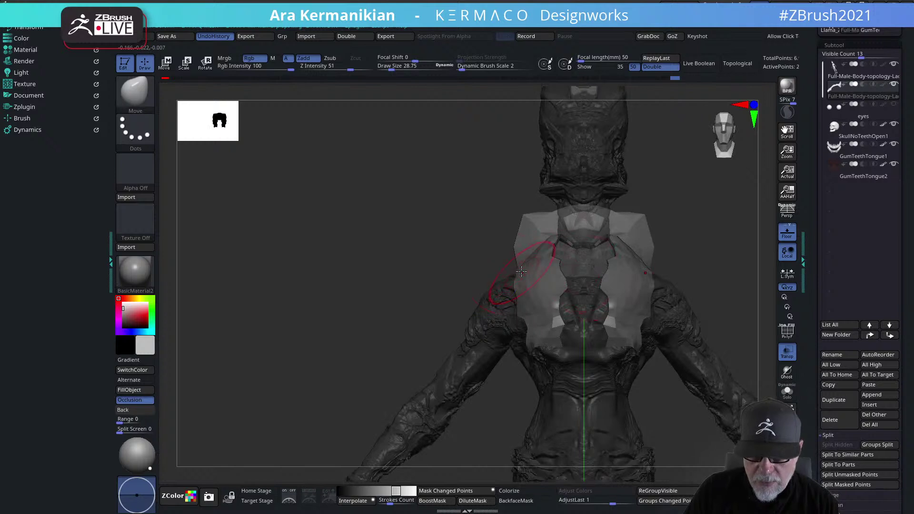
alt+drag(709, 269, 566, 258)
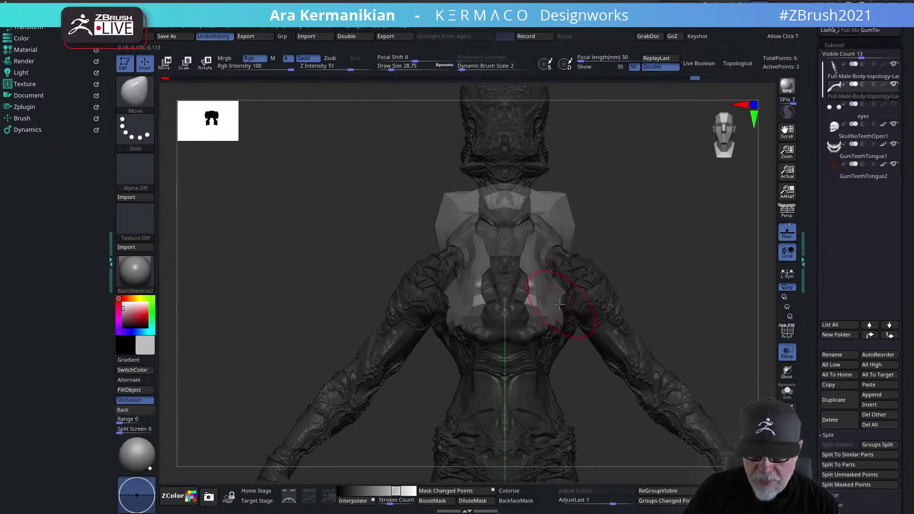
right_drag(591, 289, 595, 288)
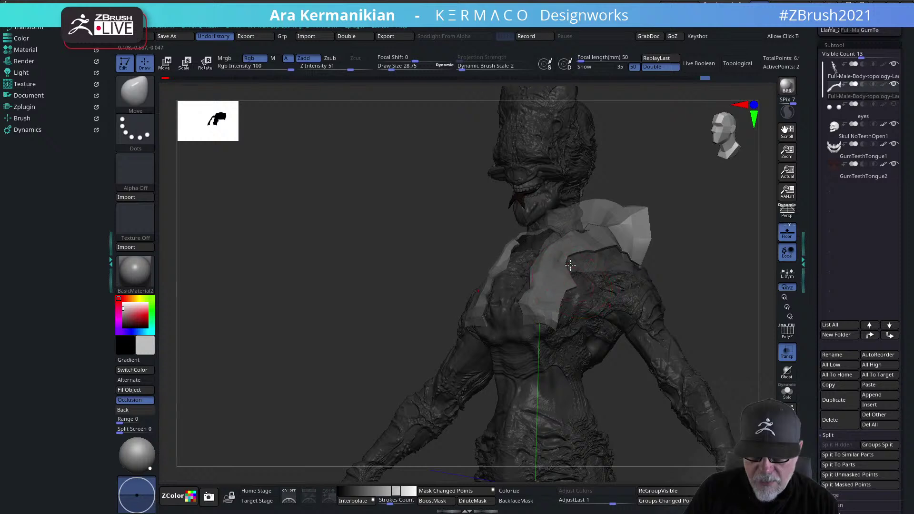
Refine the armhole edges beneath the collar, setting the draw size to about 27
drag(575, 289, 589, 271)
drag(691, 273, 719, 274)
drag(469, 250, 475, 240)
mouse_move(658, 255)
mouse_down()
mouse_move(633, 249)
mouse_move(643, 250)
mouse_up()
key(s)
drag(473, 250, 466, 259)
key(s)
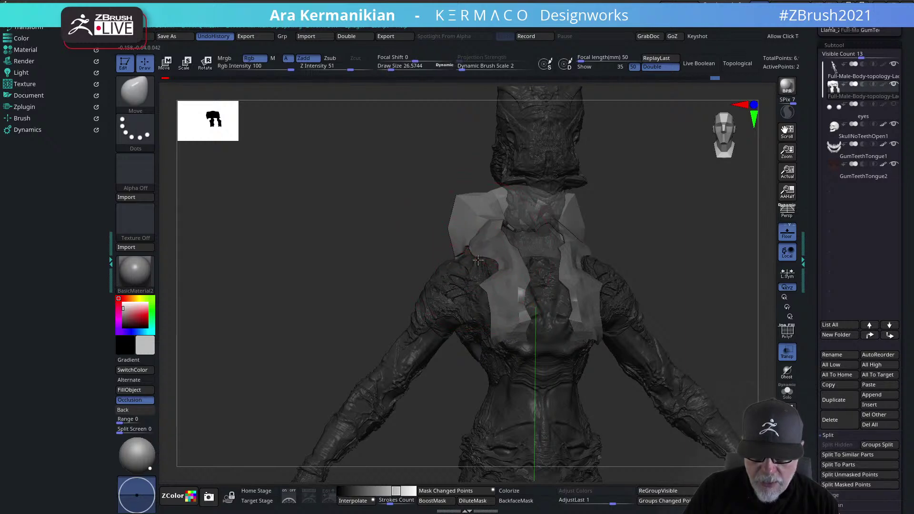
Set the draw size to about 10 and reshape the lower inner corners and hem of the front panels
drag(671, 263, 599, 237)
drag(670, 263, 598, 283)
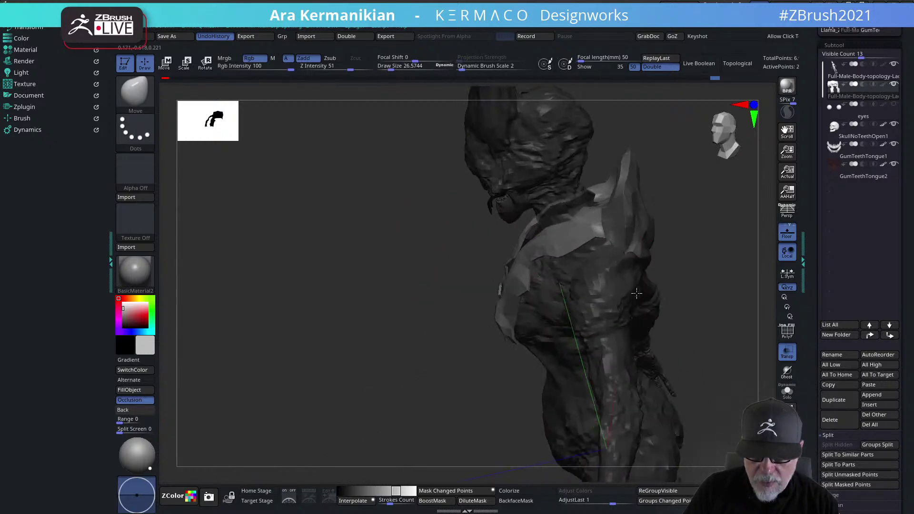
right_drag(591, 241, 669, 279)
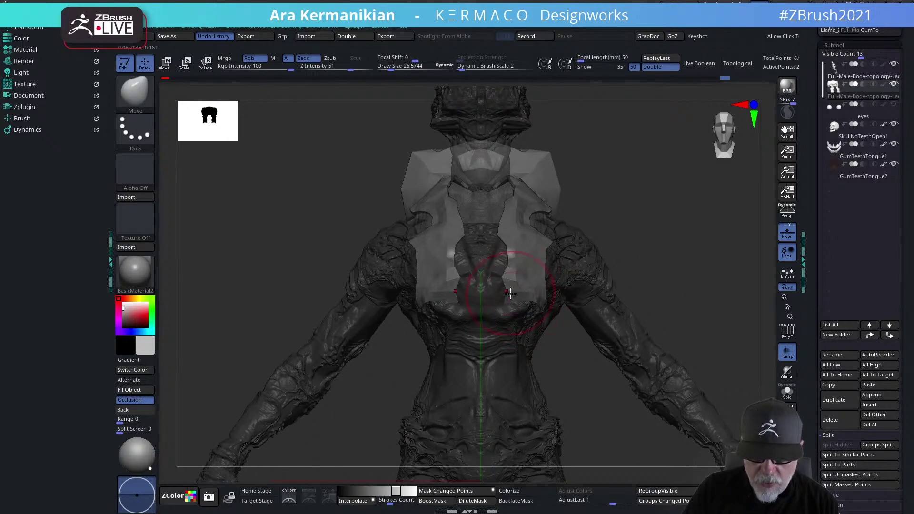
key(s)
drag(516, 294, 507, 291)
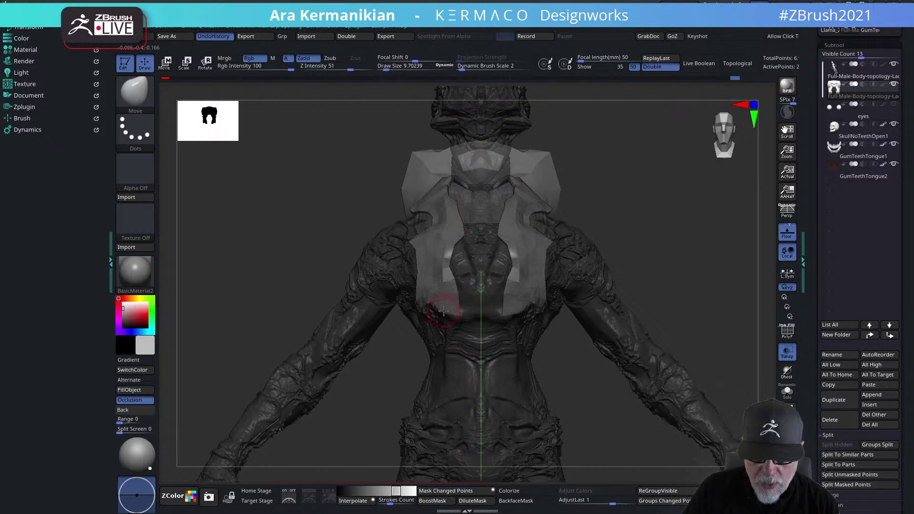
drag(699, 259, 515, 303)
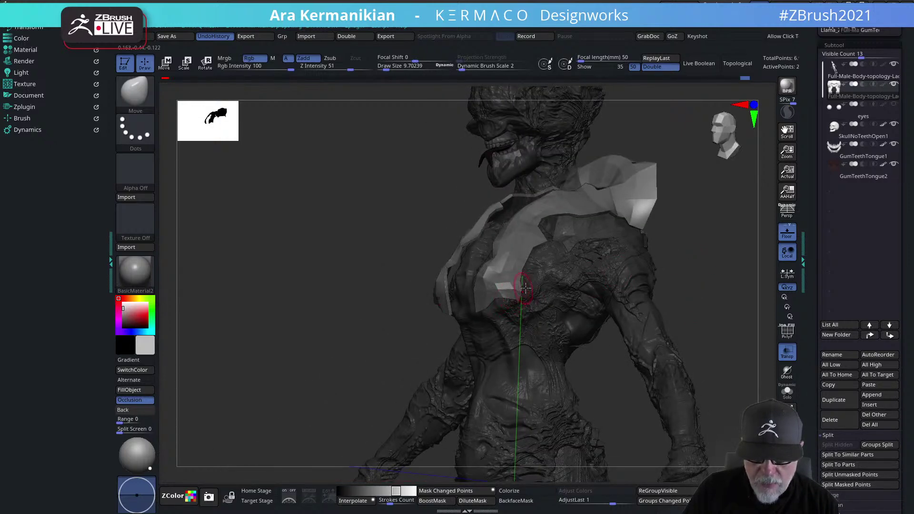
Check the front panels' fit over the chest from the front and turn off the transparent display
shift+drag(708, 251, 672, 263)
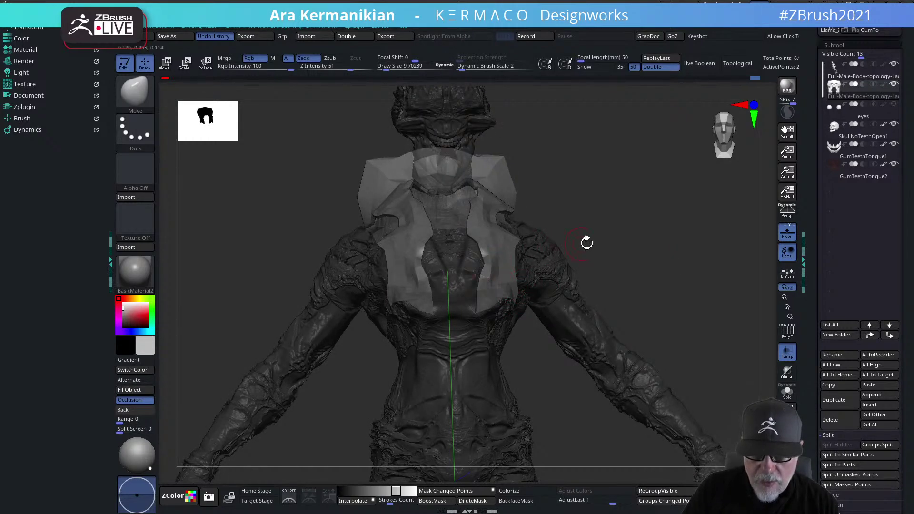
alt+drag(638, 215, 584, 262)
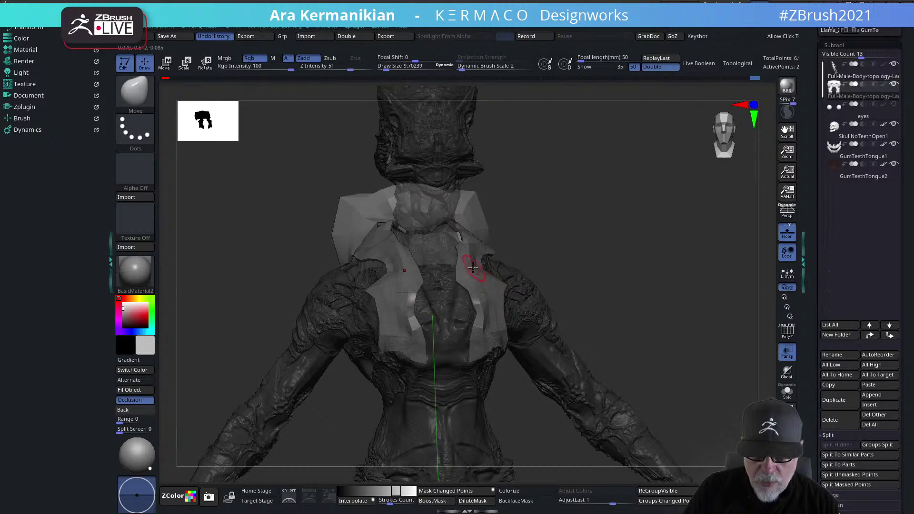
drag(603, 218, 745, 308)
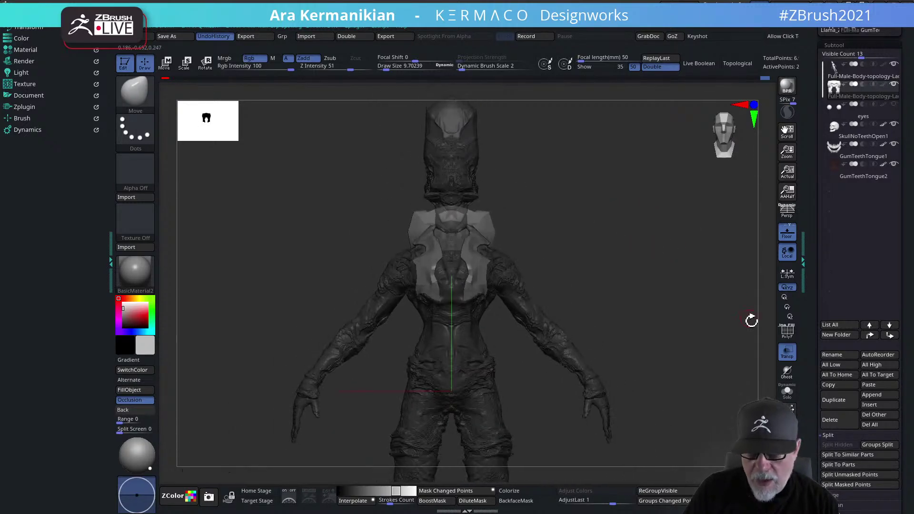
click(792, 357)
Smooth the inner surface of the vest's collar behind the neck, working from above
mouse_move(697, 251)
mouse_down()
mouse_move(670, 245)
mouse_move(681, 233)
mouse_move(668, 257)
mouse_move(672, 246)
mouse_move(619, 273)
mouse_up()
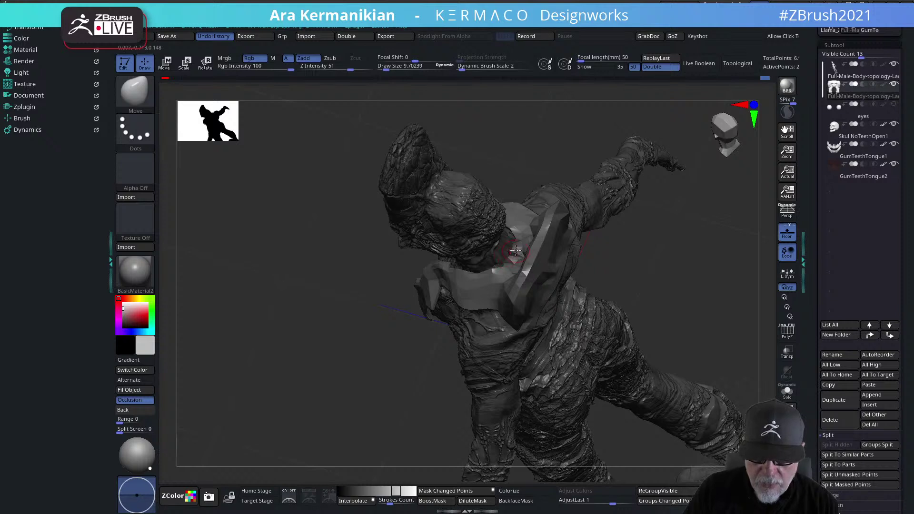
key(shift)
shift+drag(512, 253, 519, 256)
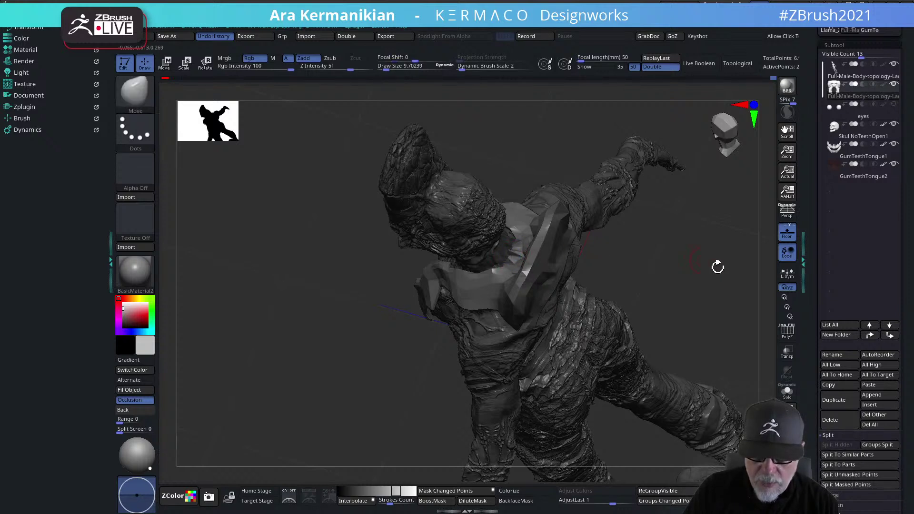
Isolate the vest, reshape the collar's inner neckline at draw sizes of about 4.6 and 1.7, and show the full figure again
click(786, 395)
shift+drag(647, 292, 781, 340)
mouse_move(545, 289)
mouse_down()
mouse_move(557, 284)
mouse_move(547, 312)
mouse_up()
mouse_move(475, 324)
mouse_down()
mouse_move(548, 318)
mouse_move(558, 313)
mouse_move(541, 313)
mouse_move(554, 287)
mouse_move(562, 312)
mouse_move(557, 287)
mouse_move(566, 313)
mouse_up()
key(s)
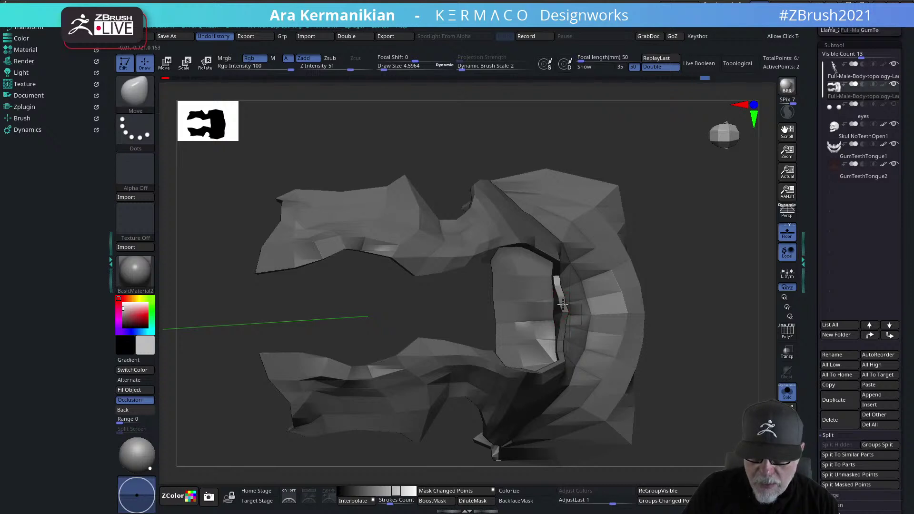
mouse_move(690, 296)
alt+mouse_down()
mouse_move(710, 271)
mouse_move(672, 278)
mouse_move(665, 299)
mouse_move(720, 249)
mouse_move(733, 273)
mouse_move(653, 295)
mouse_move(705, 310)
mouse_move(714, 253)
mouse_move(766, 228)
mouse_move(765, 282)
mouse_move(764, 264)
mouse_move(708, 212)
mouse_move(691, 228)
mouse_move(723, 251)
mouse_move(715, 271)
alt+mouse_up()
key(s)
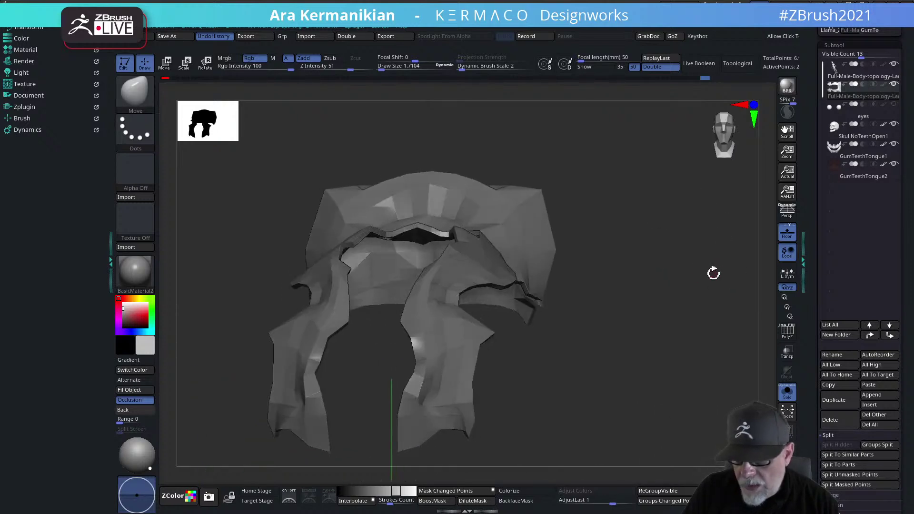
click(787, 392)
Set the draw size to about 12 and reshape the vest where the front panels meet the collar at the shoulders
mouse_move(700, 318)
shift+mouse_down()
mouse_move(673, 302)
mouse_move(710, 270)
mouse_move(709, 254)
mouse_move(664, 257)
shift+mouse_up()
key(s)
drag(475, 263, 480, 263)
shift+drag(660, 281, 663, 262)
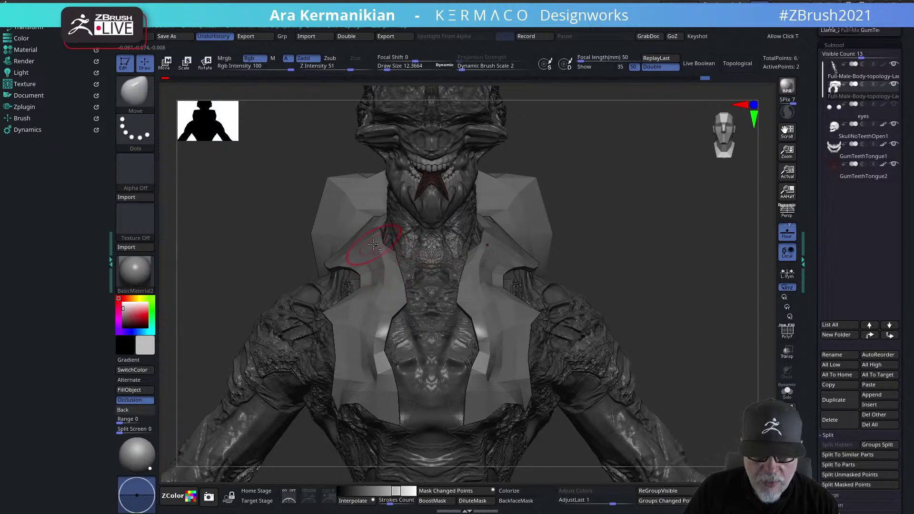
drag(374, 239, 371, 232)
drag(672, 226, 543, 233)
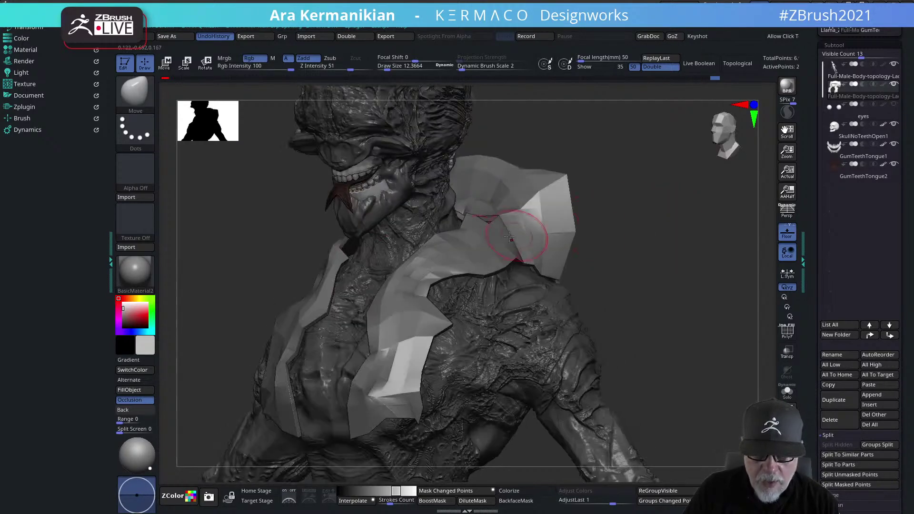
Reshape the sides of the collar so they flow from the neck into the shoulder edges
mouse_move(714, 224)
mouse_down()
mouse_move(504, 219)
mouse_move(500, 190)
mouse_up()
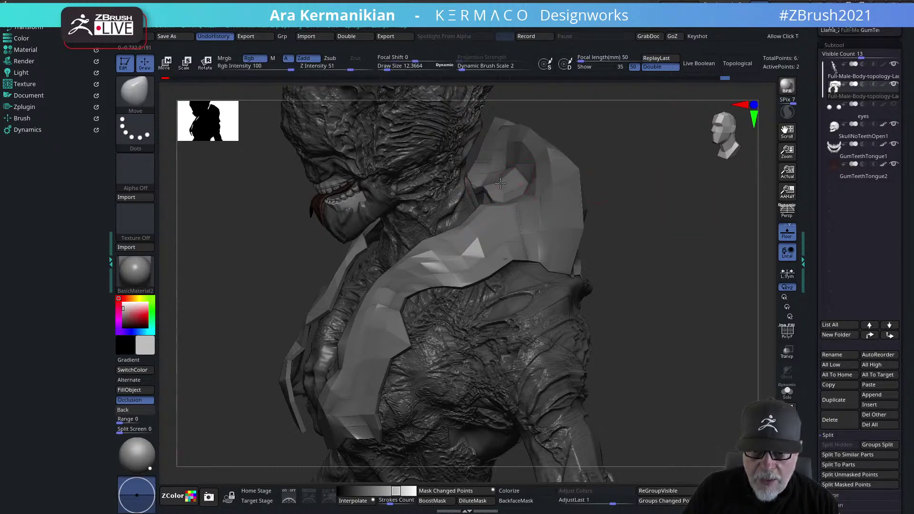
mouse_move(615, 179)
mouse_down()
mouse_move(701, 185)
mouse_move(662, 194)
mouse_move(638, 157)
mouse_move(508, 158)
mouse_move(431, 167)
mouse_move(434, 198)
mouse_up()
mouse_move(663, 245)
mouse_down()
mouse_move(671, 266)
mouse_move(582, 273)
mouse_move(586, 260)
mouse_move(519, 248)
mouse_move(498, 268)
mouse_up()
mouse_move(726, 233)
mouse_down()
mouse_move(651, 227)
mouse_move(691, 241)
mouse_move(653, 229)
mouse_up()
shift+drag(688, 289, 664, 255)
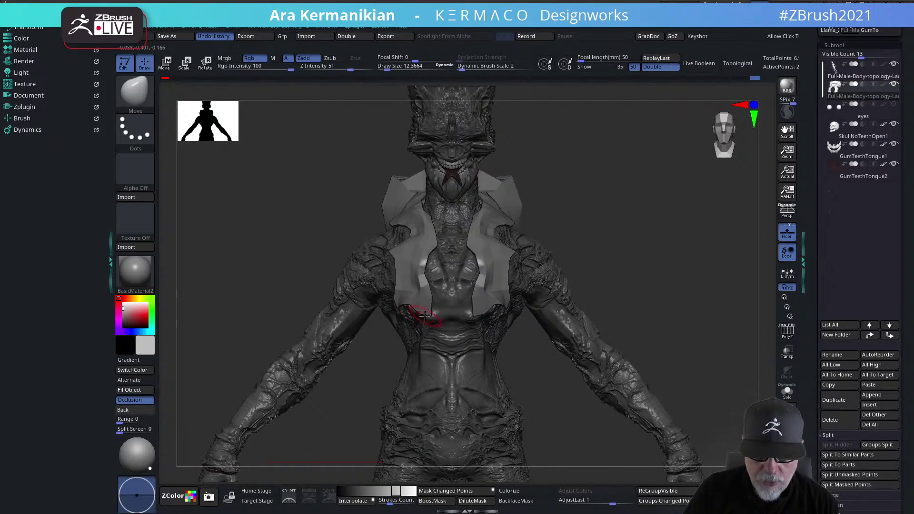
Switch to the body subtool and pull the brow down over the eye area with the Move brush
mouse_move(658, 285)
alt+mouse_down()
mouse_move(650, 241)
mouse_move(618, 233)
mouse_move(710, 281)
mouse_move(623, 273)
mouse_move(630, 264)
alt+mouse_up()
drag(611, 233, 543, 224)
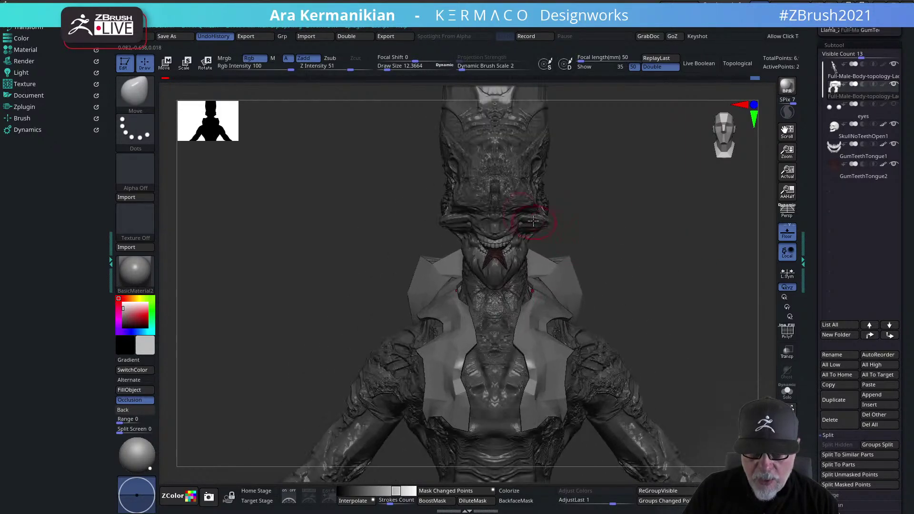
alt+click(518, 208)
alt+drag(638, 210, 625, 333)
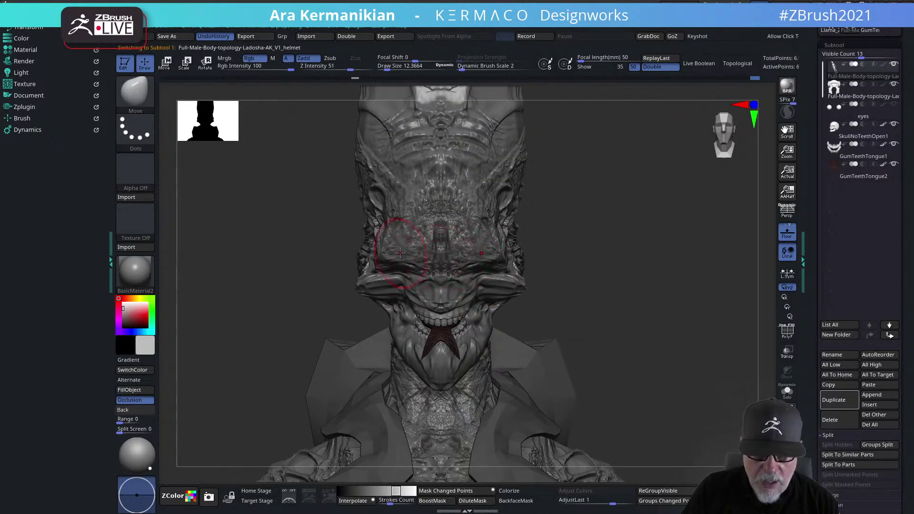
key(ctrl+b)
key(space)
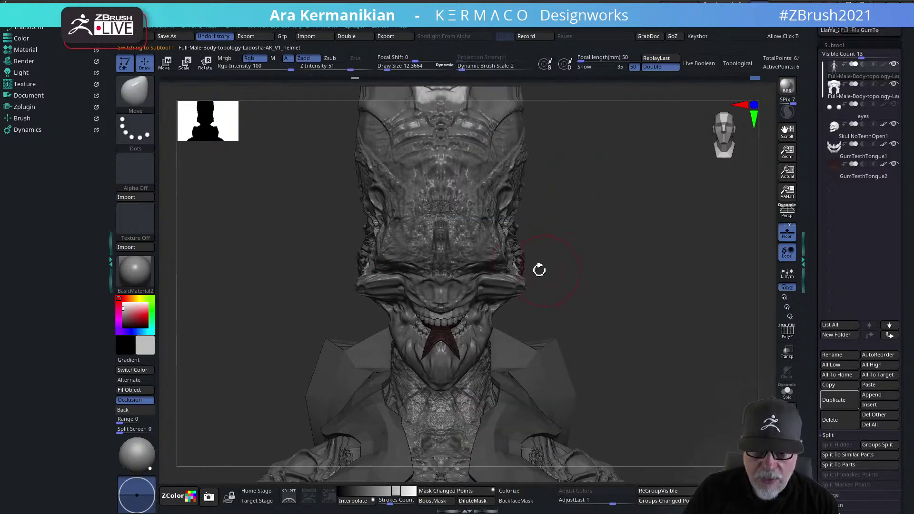
drag(405, 258, 405, 264)
drag(705, 262, 624, 261)
drag(461, 248, 451, 236)
mouse_move(726, 277)
shift+mouse_down()
mouse_move(627, 265)
mouse_move(617, 273)
shift+mouse_up()
Set the draw size to about 4.6 and sharpen the brow's lower edge into an angrier shape
key(s)
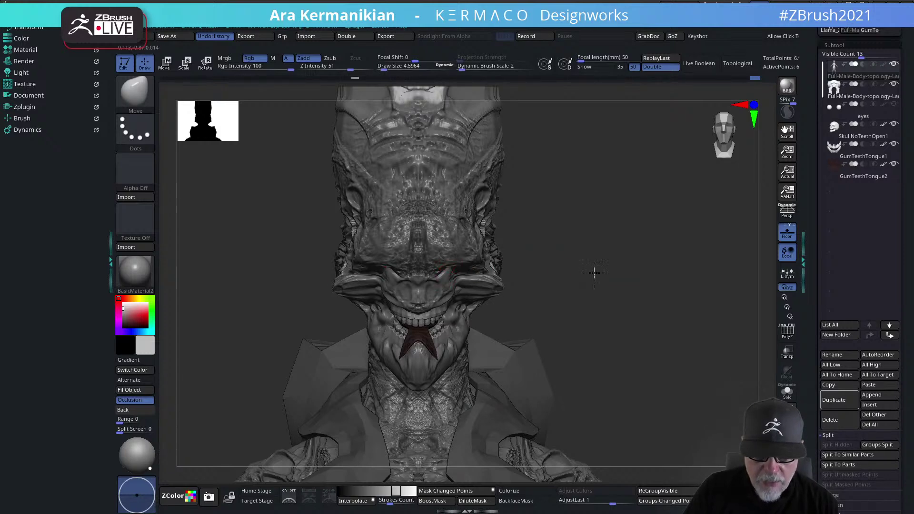
drag(599, 271, 445, 271)
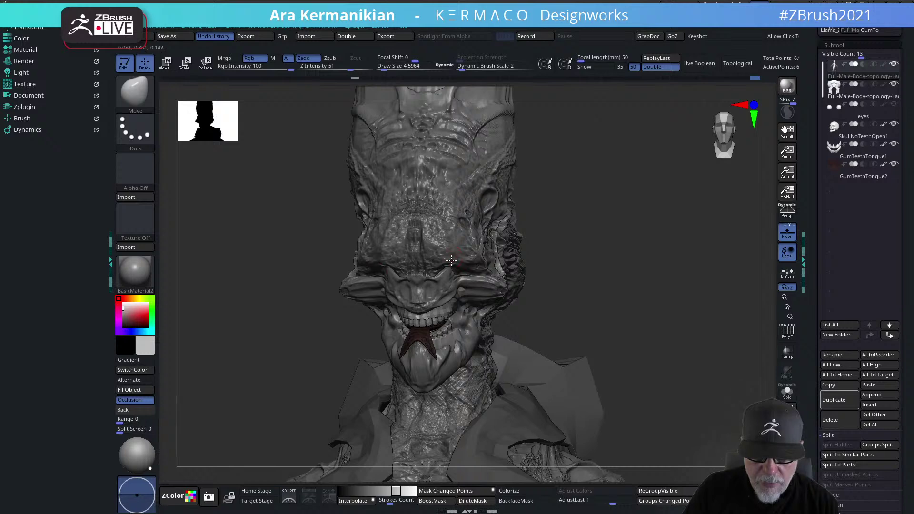
mouse_move(548, 265)
shift+mouse_down()
mouse_move(597, 267)
mouse_move(455, 259)
shift+mouse_up()
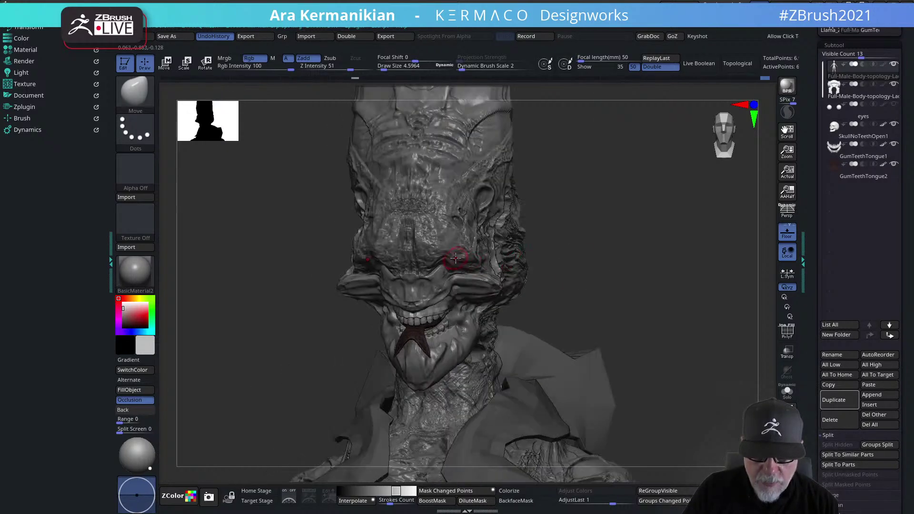
mouse_move(614, 260)
mouse_down()
mouse_move(658, 263)
mouse_move(563, 247)
mouse_up()
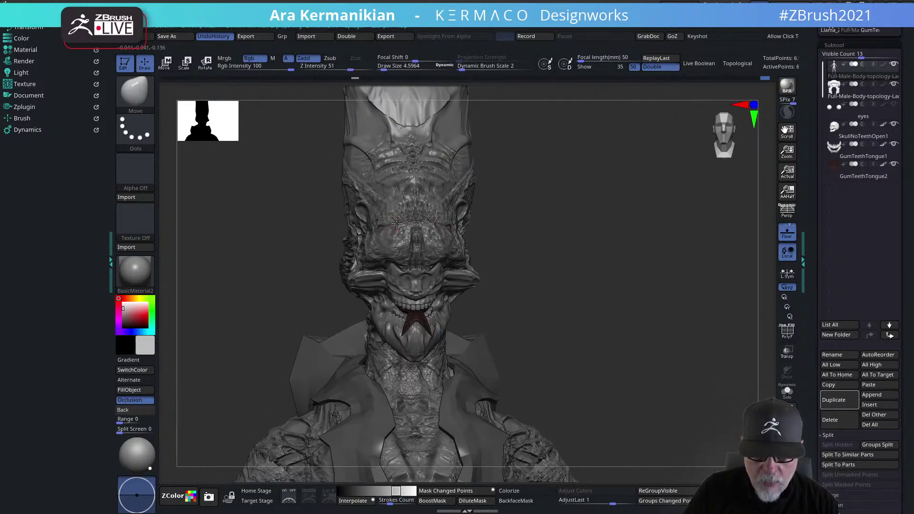
Refine the ridges on the forehead and temples with the Move brush
mouse_move(579, 235)
mouse_down()
mouse_move(574, 226)
mouse_move(613, 290)
mouse_move(563, 281)
mouse_up()
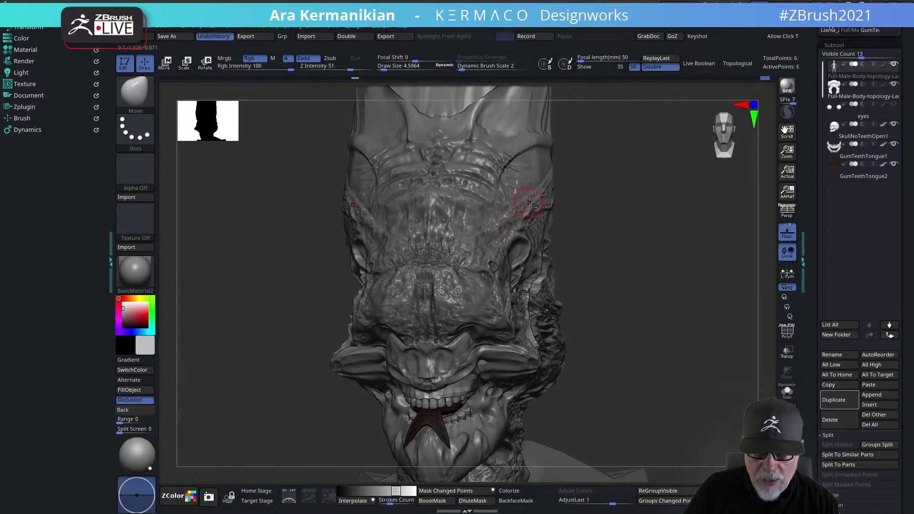
key(shift)
mouse_move(584, 194)
shift+mouse_down()
mouse_move(596, 210)
mouse_move(612, 208)
shift+mouse_up()
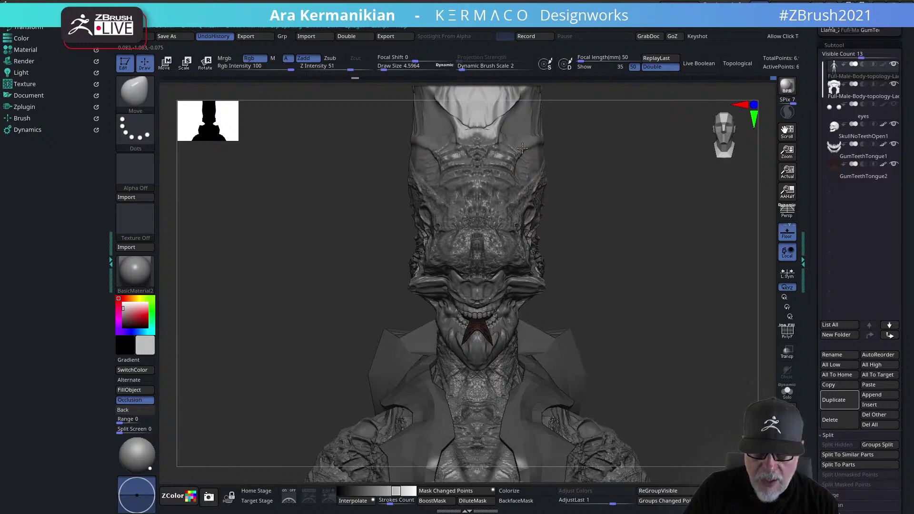
mouse_move(612, 158)
mouse_down()
mouse_move(618, 153)
mouse_move(631, 171)
mouse_move(615, 167)
mouse_up()
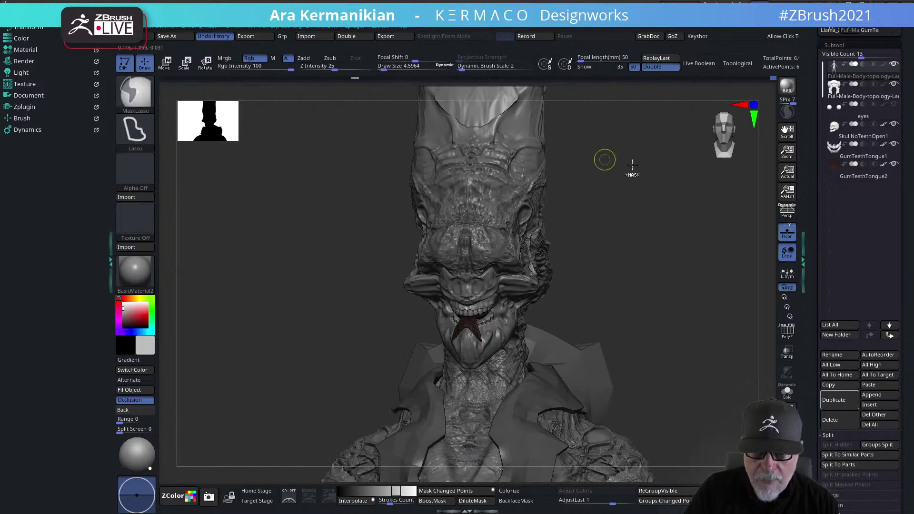
drag(635, 164, 519, 228)
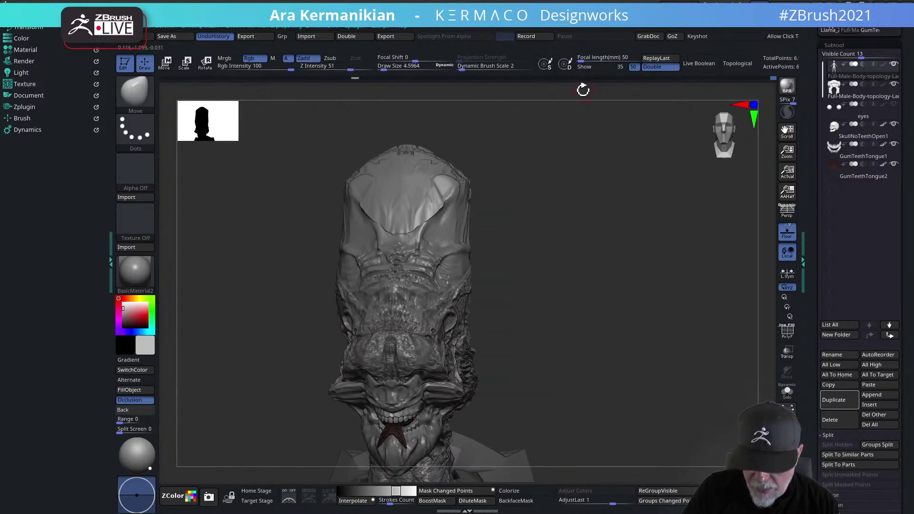
Switch to the DamStandard brush and carve creases along the ridges above the temples
right_click(562, 182)
click(603, 194)
mouse_move(583, 241)
mouse_down()
mouse_move(608, 258)
mouse_move(643, 252)
mouse_move(475, 239)
mouse_up()
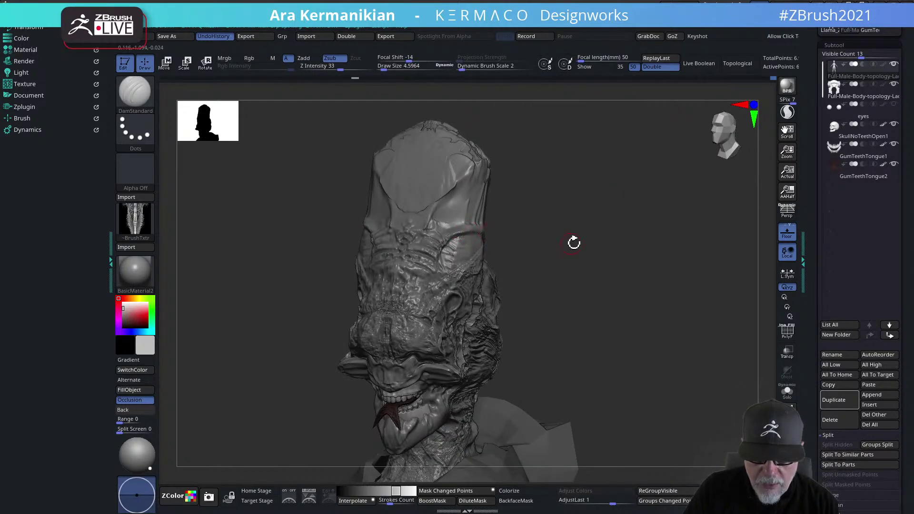
drag(555, 241, 477, 237)
mouse_move(632, 251)
shift+mouse_down()
mouse_move(644, 251)
mouse_move(551, 236)
mouse_move(629, 241)
mouse_move(602, 262)
mouse_move(470, 240)
mouse_move(462, 258)
shift+mouse_up()
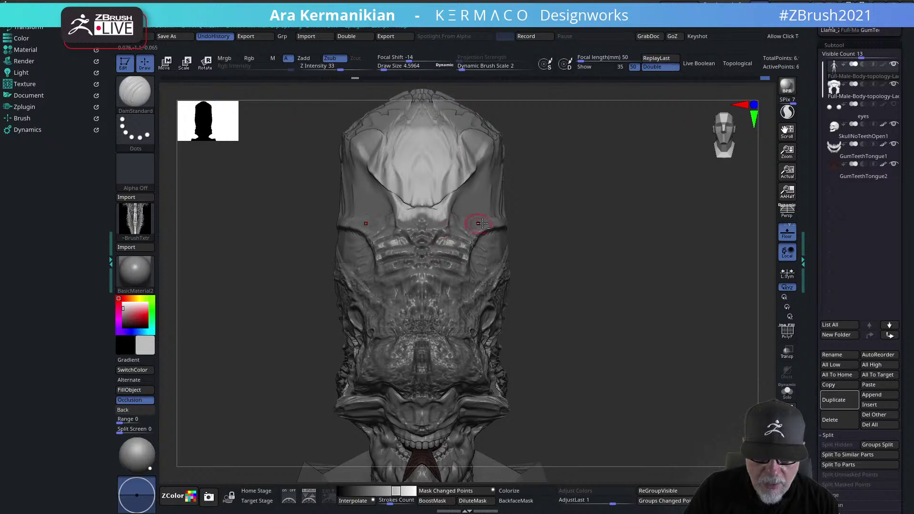
Carve a crease along the lower edge of the smooth plate on the upper forehead
key(shift)
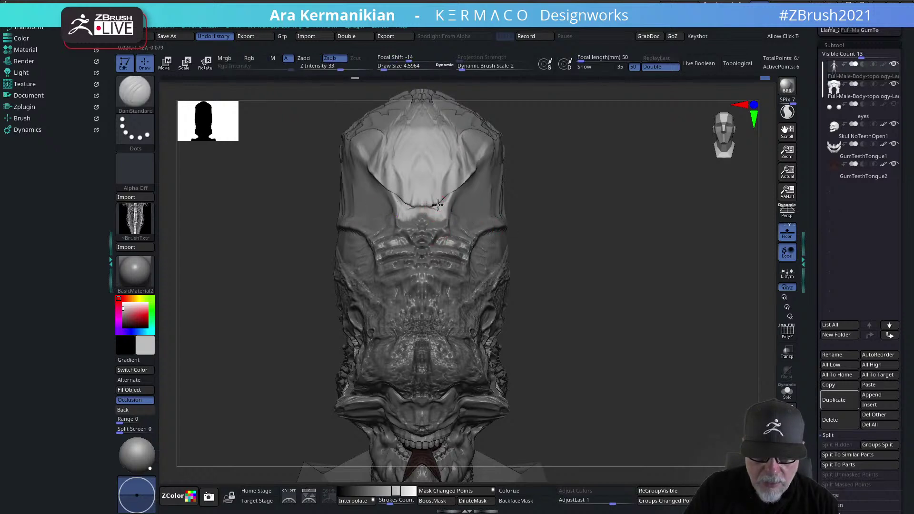
mouse_move(414, 206)
mouse_down()
mouse_move(396, 198)
mouse_move(445, 198)
mouse_up()
mouse_move(576, 259)
alt+mouse_down()
mouse_move(565, 255)
mouse_move(623, 257)
mouse_move(618, 225)
mouse_move(601, 224)
alt+mouse_up()
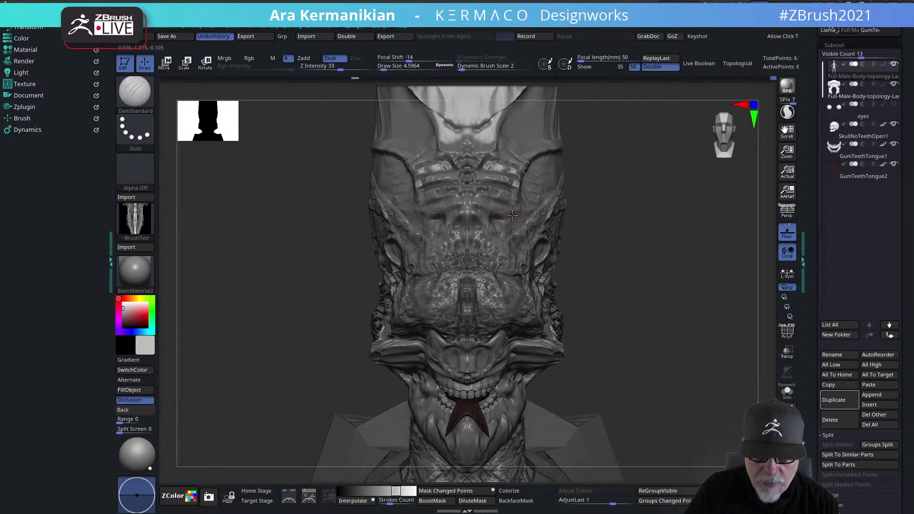
Set the draw size to about 2.1 and carve finer creases across the middle of the forehead
mouse_move(627, 255)
alt+mouse_down()
mouse_move(596, 252)
mouse_move(601, 334)
alt+mouse_up()
key(s)
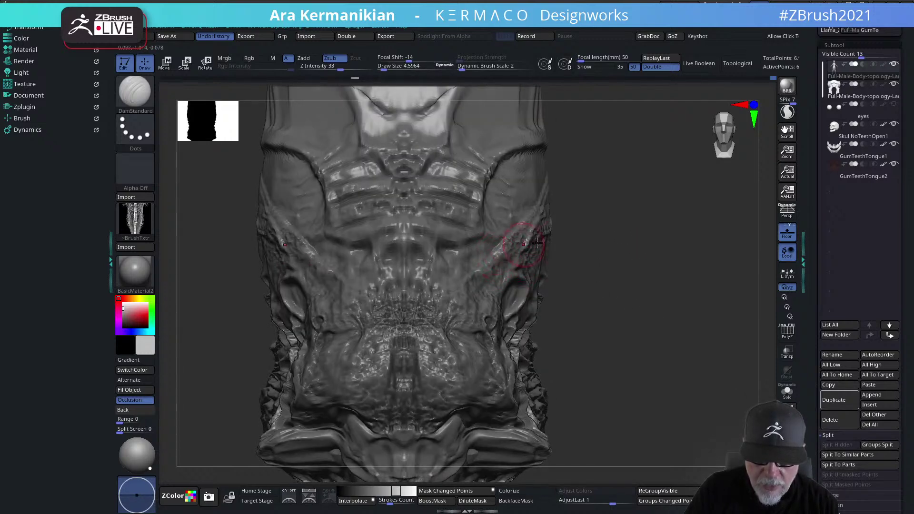
key(s)
drag(513, 252, 498, 246)
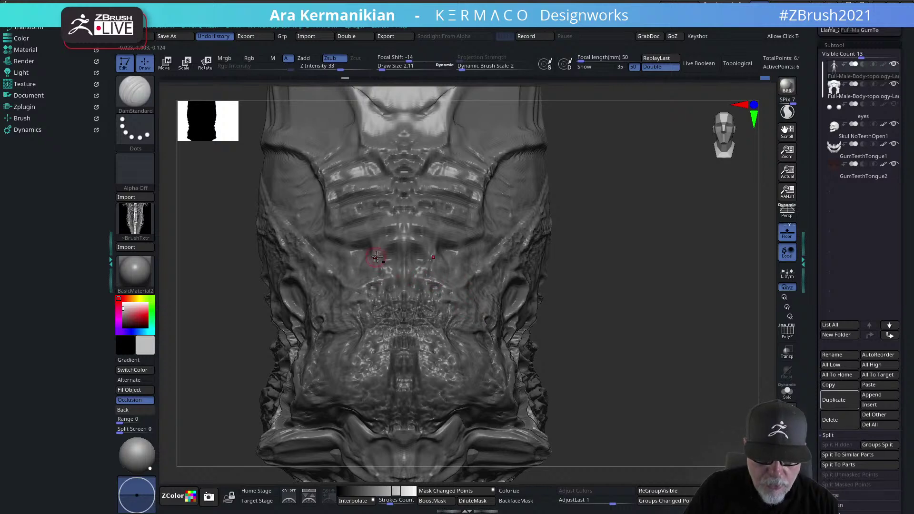
Set the draw size to about 6.4 and carve deeper grooves into the horn-like cheek protrusions
alt+drag(673, 285, 579, 266)
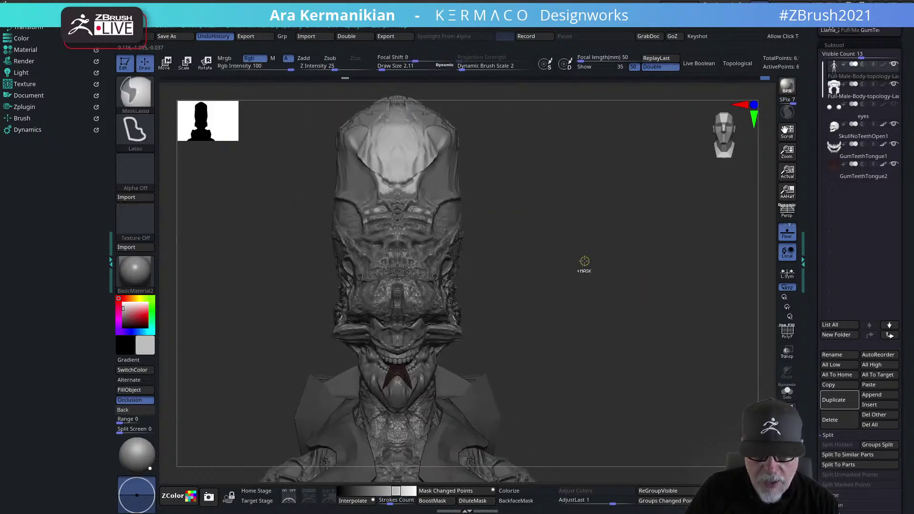
key(ctrl+space)
mouse_move(696, 233)
alt+mouse_down()
mouse_move(592, 247)
mouse_move(603, 232)
mouse_move(583, 267)
mouse_move(630, 229)
mouse_move(631, 277)
mouse_move(600, 276)
alt+mouse_up()
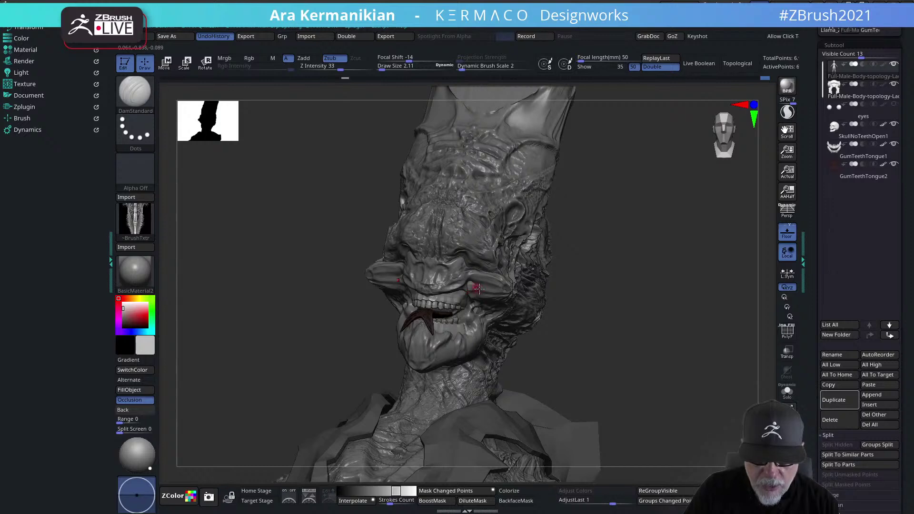
key(s)
click(479, 285)
drag(472, 277, 510, 287)
drag(578, 294, 639, 312)
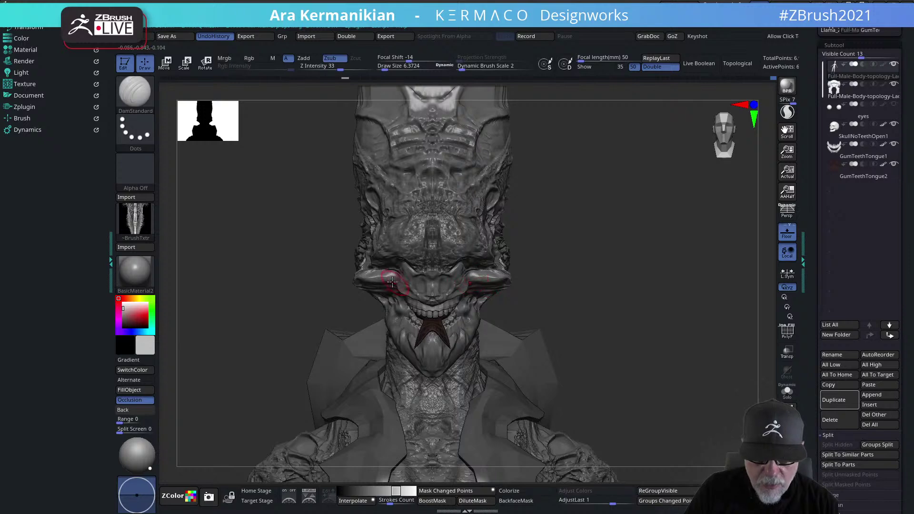
Switch to the Move brush with a draw size of about 7.4 and adjust the shape around the upper lip and mouth corners
mouse_move(585, 317)
mouse_down()
mouse_move(599, 315)
mouse_move(469, 306)
mouse_up()
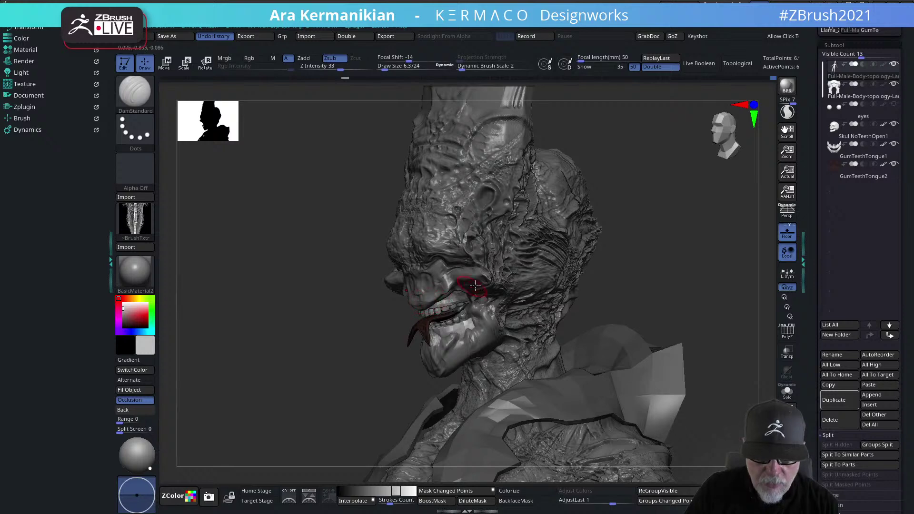
drag(681, 260, 466, 296)
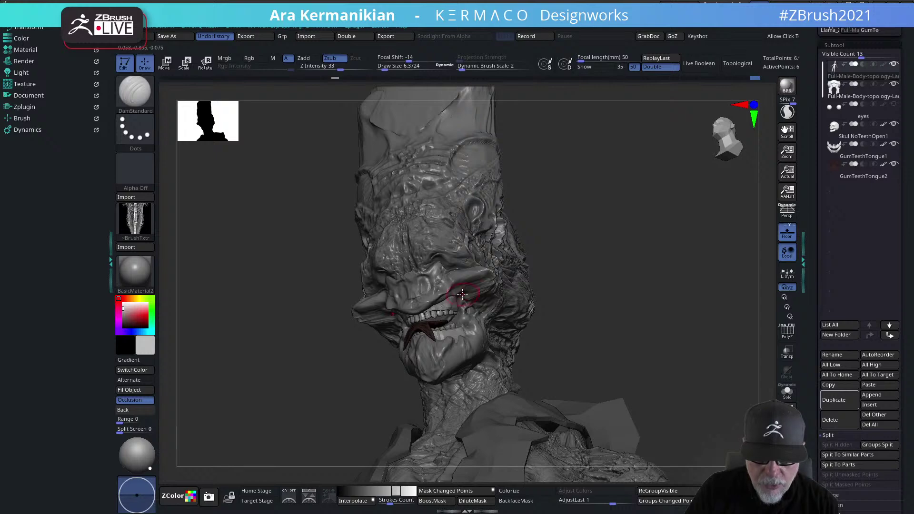
shift+drag(646, 306, 506, 293)
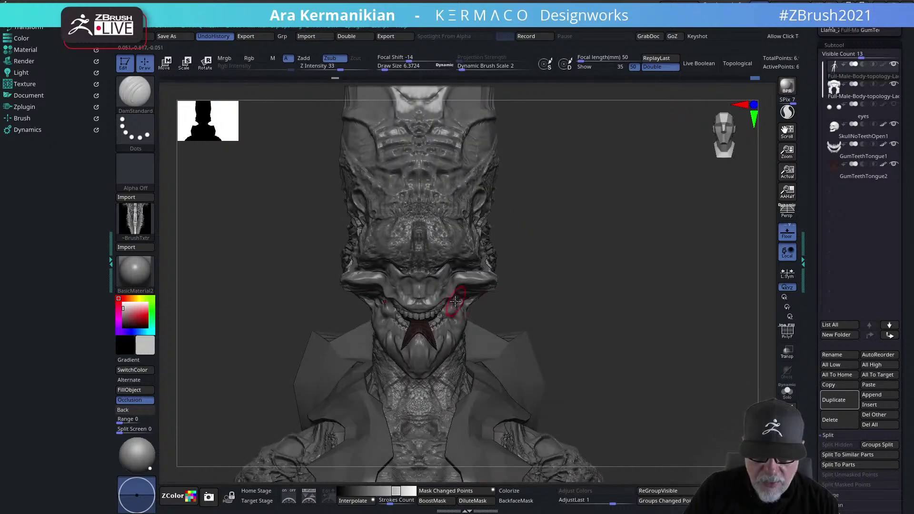
key(s)
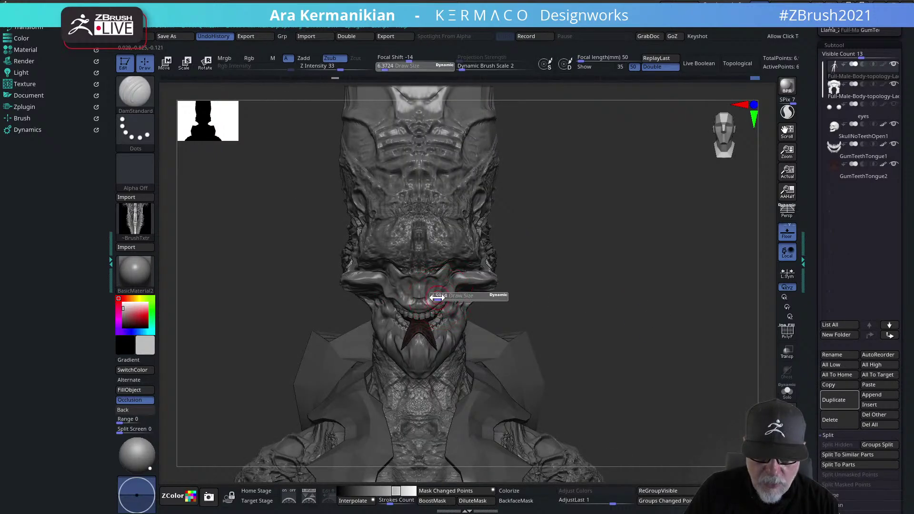
key(b)
key(m)
key(v)
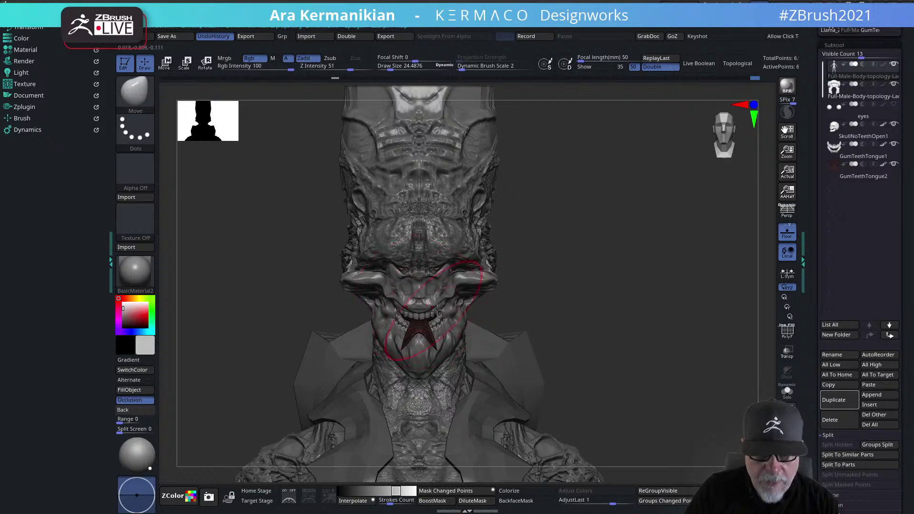
key(s)
drag(433, 300, 427, 300)
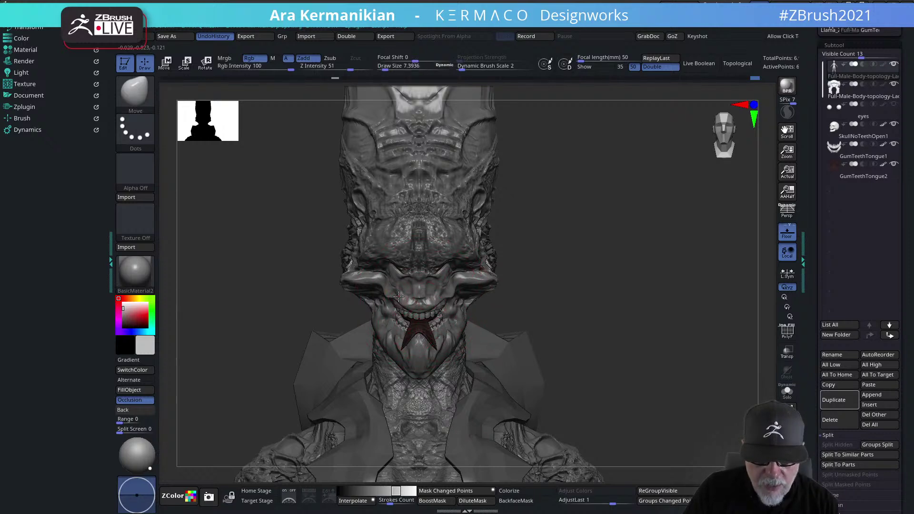
drag(595, 310, 556, 301)
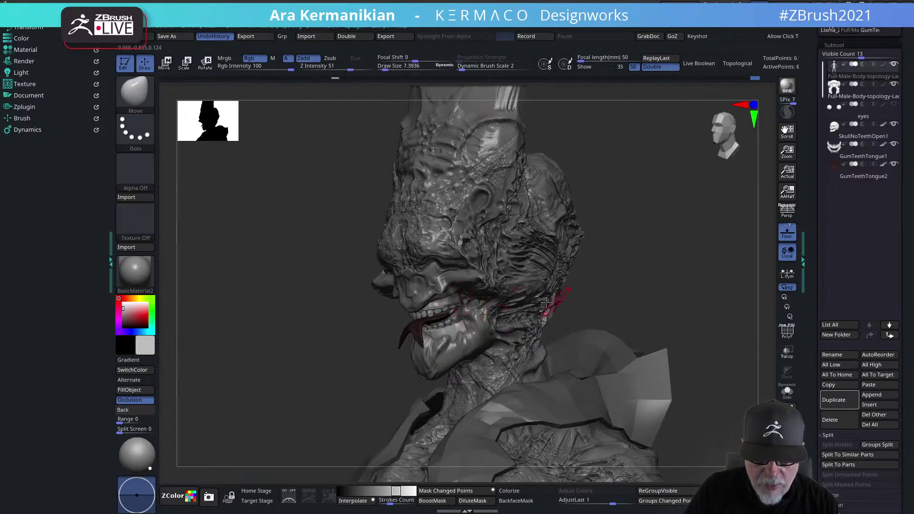
Set the Move brush's draw size to about 9.7 and reshape the cheek area beside and above the open mouth
mouse_move(290, 308)
mouse_down()
mouse_move(633, 272)
mouse_move(580, 284)
mouse_move(600, 271)
mouse_move(532, 272)
mouse_move(569, 273)
mouse_up()
key(s)
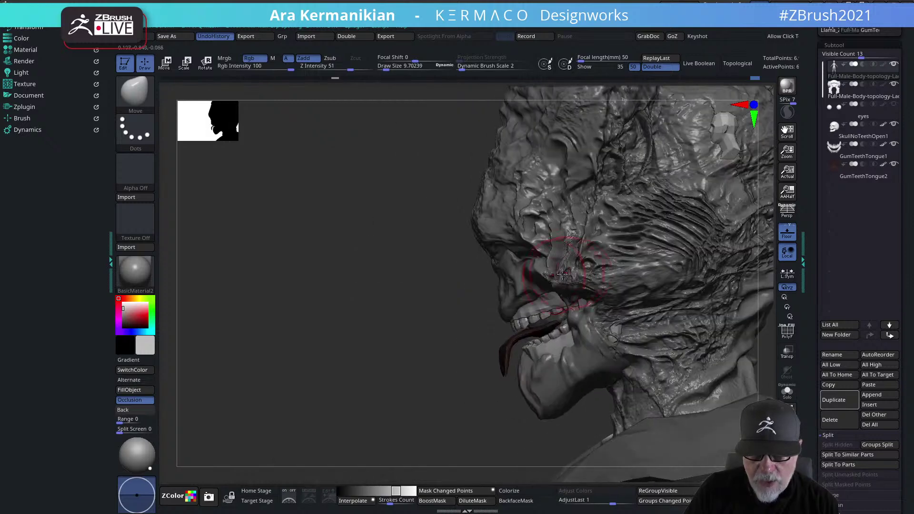
mouse_move(366, 342)
mouse_down()
mouse_move(259, 320)
mouse_move(420, 324)
mouse_move(633, 273)
mouse_move(602, 276)
mouse_move(598, 253)
mouse_move(648, 255)
mouse_move(628, 253)
mouse_move(574, 282)
mouse_up()
mouse_move(517, 254)
mouse_down()
mouse_move(503, 256)
mouse_move(526, 257)
mouse_up()
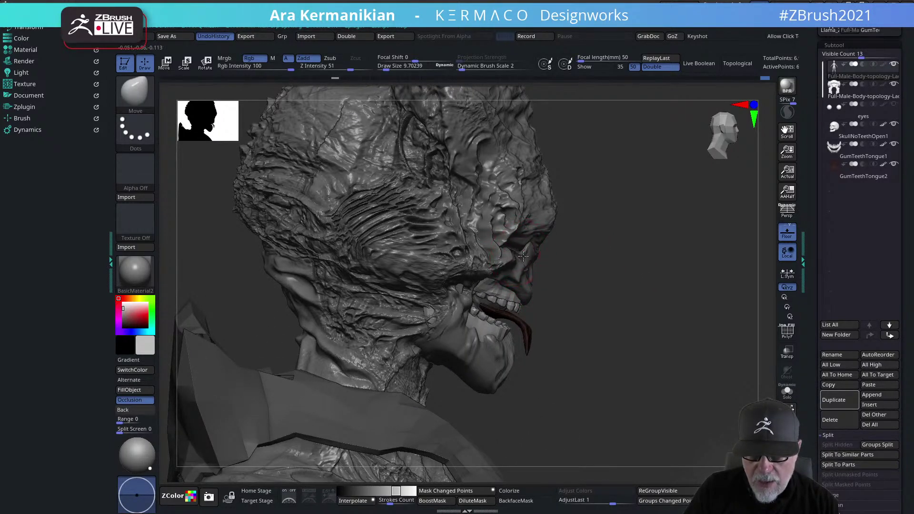
key(shift)
shift+drag(642, 281, 548, 280)
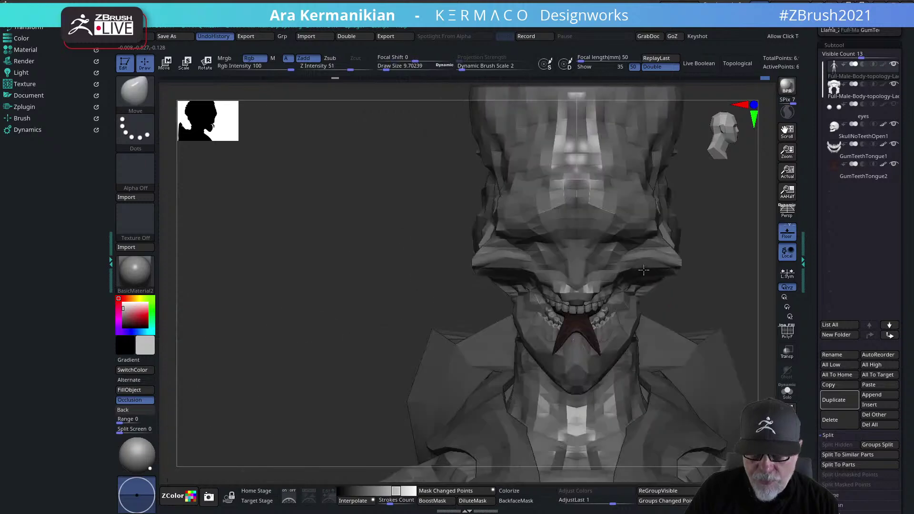
alt+drag(345, 294, 250, 286)
drag(626, 282, 543, 239)
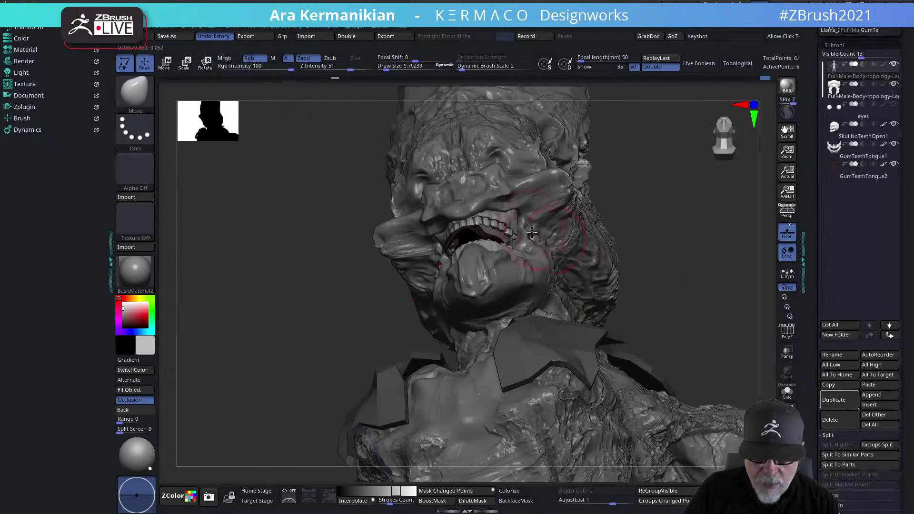
Rework the horn-like cheek protrusions, returning to the DamStandard brush with a draw size of about 4.6
key(s)
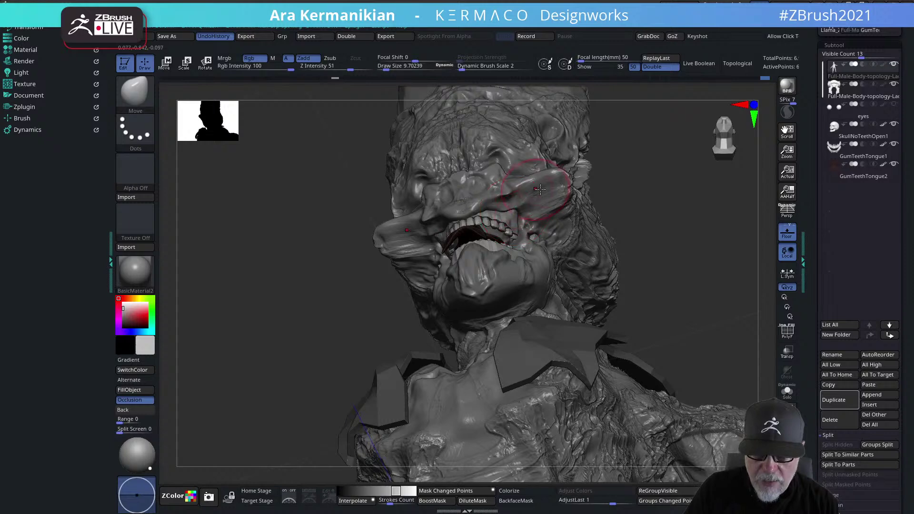
right_click(547, 189)
click(604, 200)
mouse_move(675, 231)
mouse_down()
mouse_move(659, 280)
mouse_move(520, 248)
mouse_move(532, 225)
mouse_move(498, 260)
mouse_move(535, 229)
mouse_move(509, 231)
mouse_move(548, 214)
mouse_move(517, 238)
mouse_up()
key(s)
key(s)
drag(671, 245, 513, 265)
drag(578, 267, 526, 262)
mouse_move(702, 234)
mouse_down()
mouse_move(709, 282)
mouse_move(550, 263)
mouse_up()
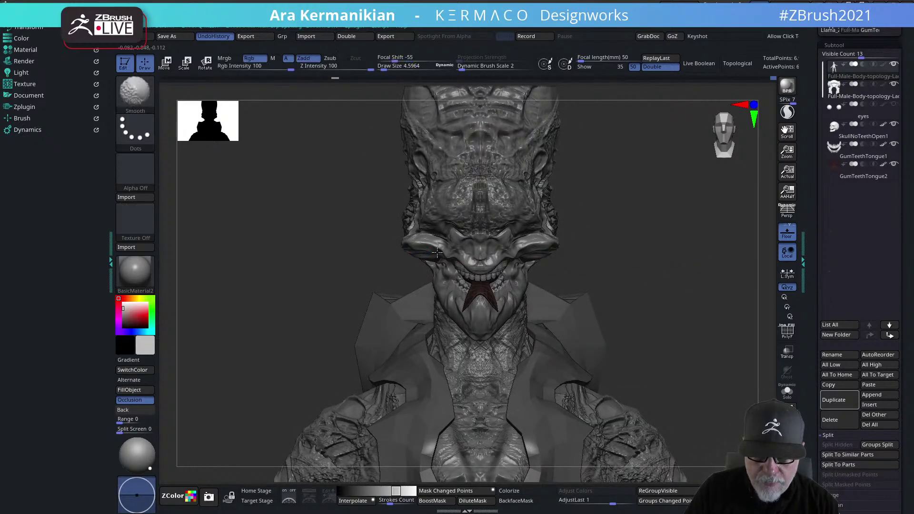
Carve and smooth creases between the nose and the inner ends of the cheek protrusions
ctrl+right_drag(613, 251, 667, 333)
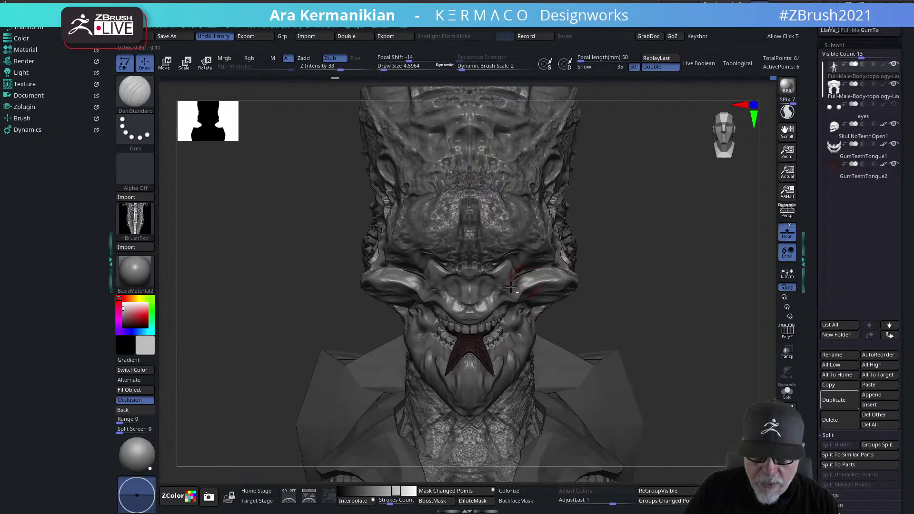
drag(559, 275, 534, 273)
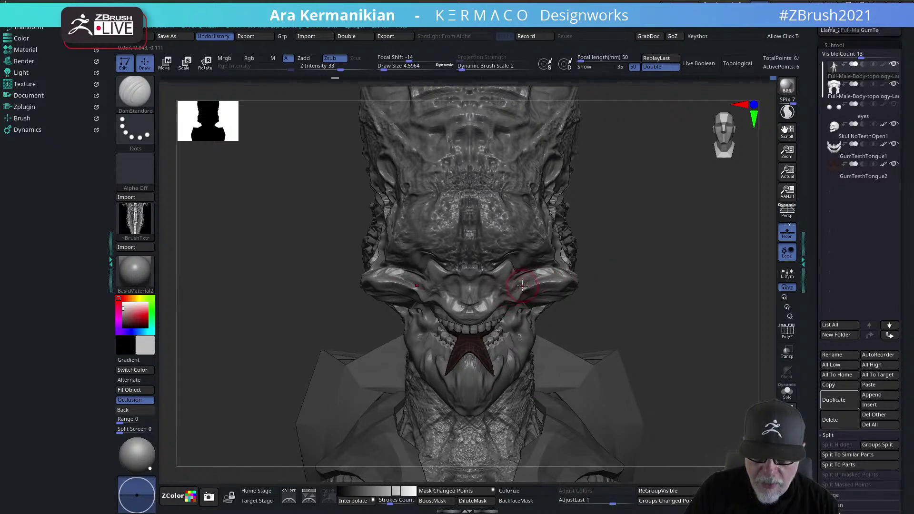
key(shift)
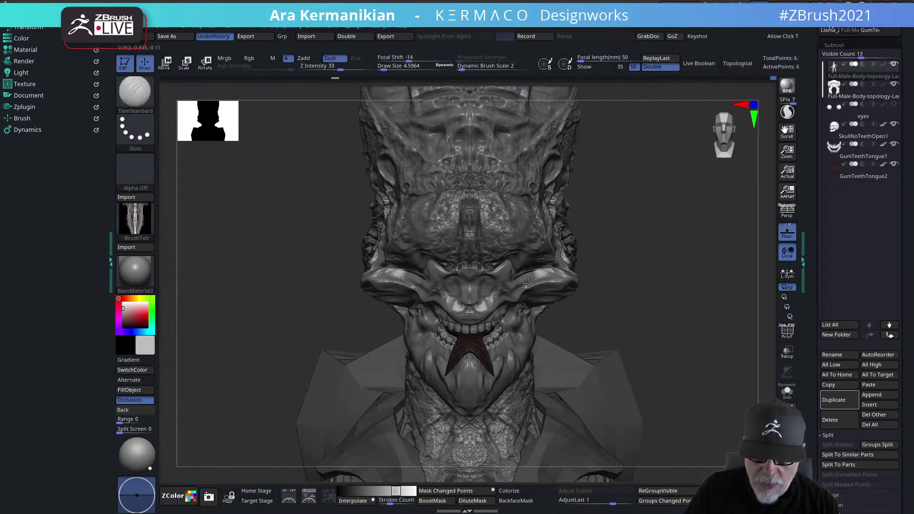
drag(503, 297, 486, 312)
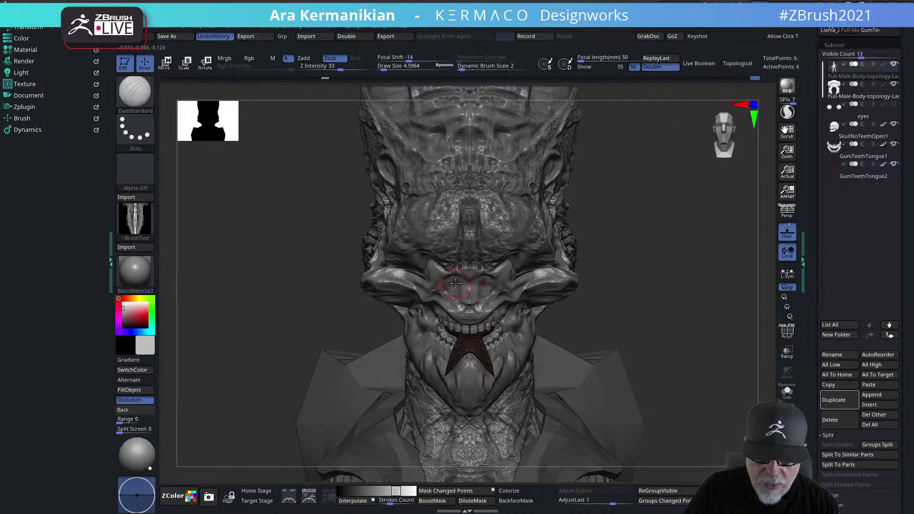
mouse_move(686, 296)
mouse_down()
mouse_move(667, 291)
mouse_move(650, 265)
mouse_move(659, 277)
mouse_move(450, 271)
mouse_up()
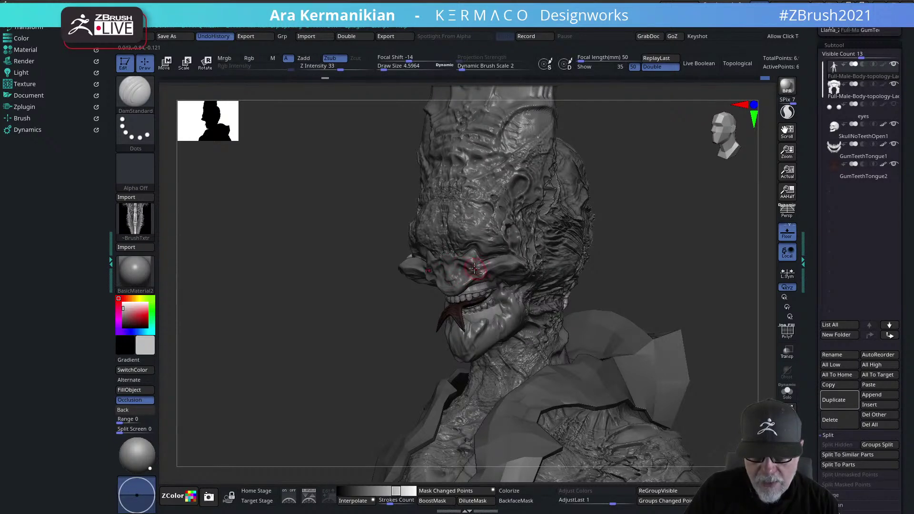
mouse_move(620, 263)
mouse_down()
mouse_move(660, 272)
mouse_move(633, 260)
mouse_up()
key(shift)
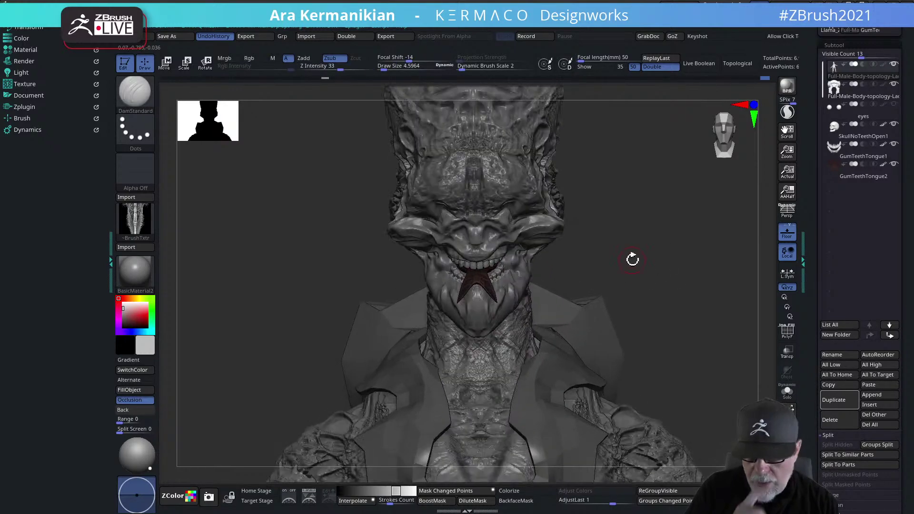
Set the DamStandard draw size to about 5.4 and carve creases across the bulging brow below the forehead ridges
mouse_move(663, 228)
alt+mouse_down()
mouse_move(616, 265)
mouse_move(623, 237)
mouse_move(651, 288)
mouse_move(631, 308)
mouse_move(474, 255)
alt+mouse_up()
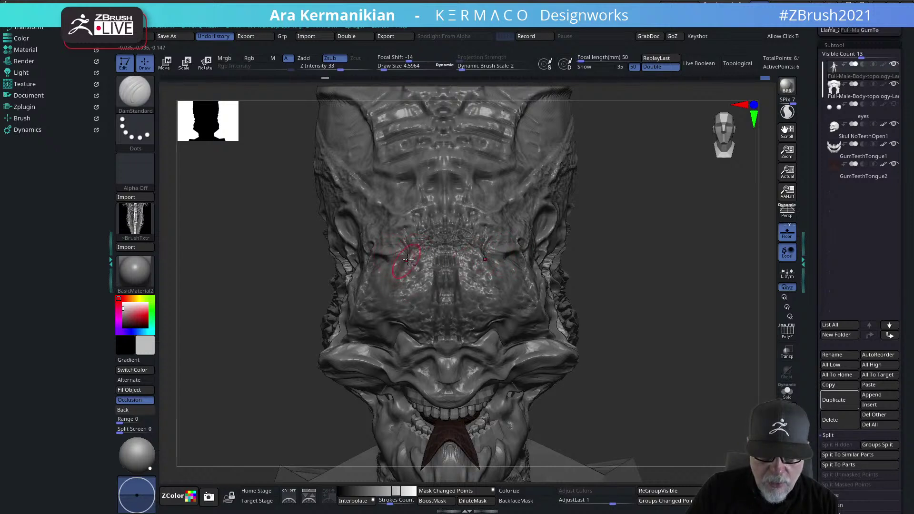
key(s)
drag(408, 279, 411, 280)
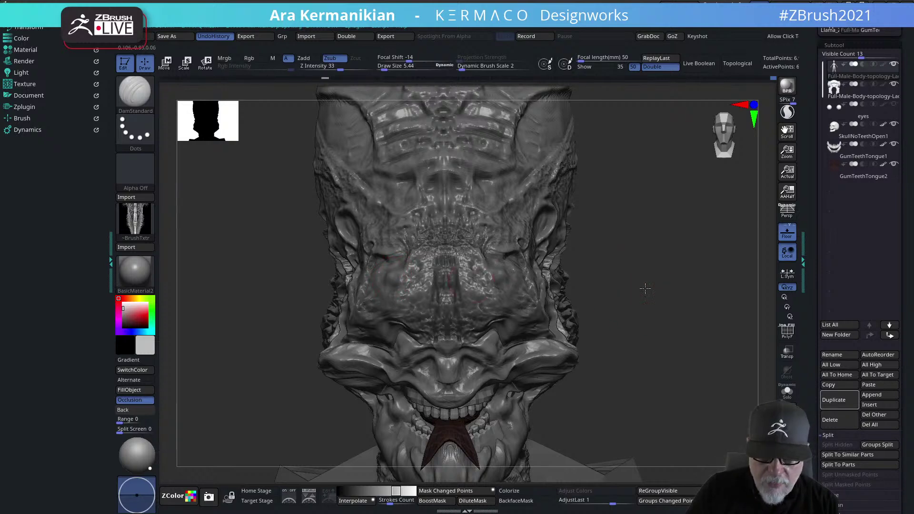
drag(657, 291, 490, 272)
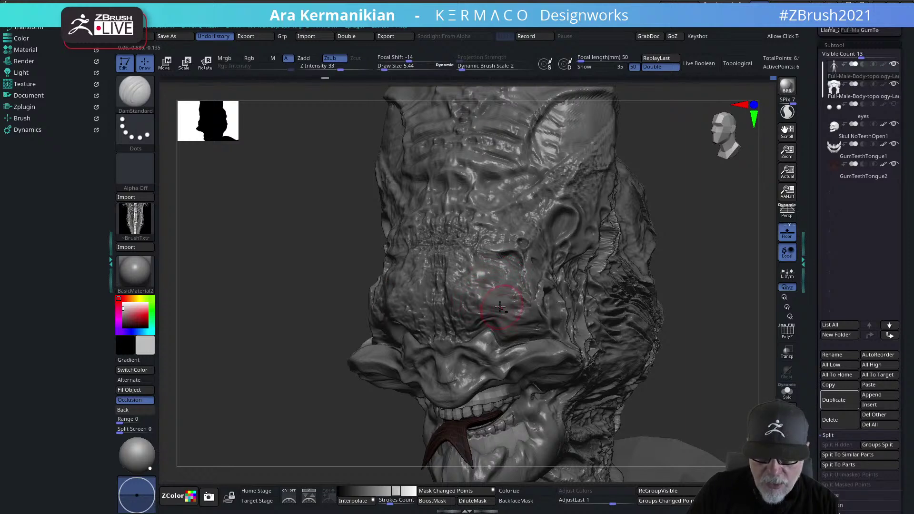
drag(709, 313, 707, 301)
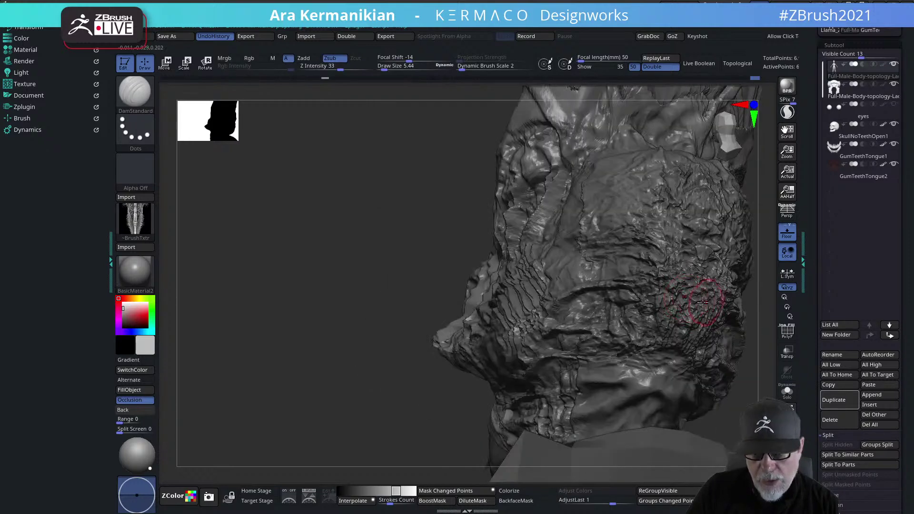
drag(379, 307, 608, 263)
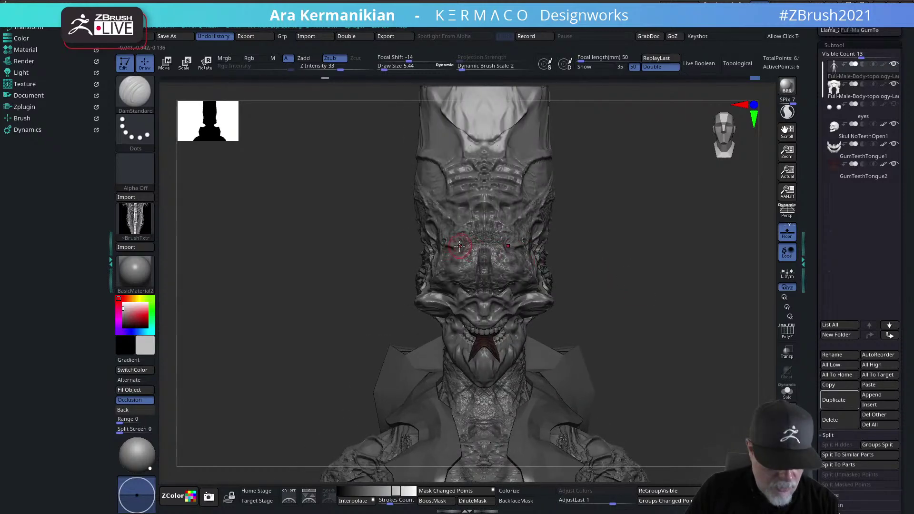
Switch to the Move brush with a draw size of about 15.4 and reshape the brow and forehead forms
key(b)
key(m)
key(v)
key(s)
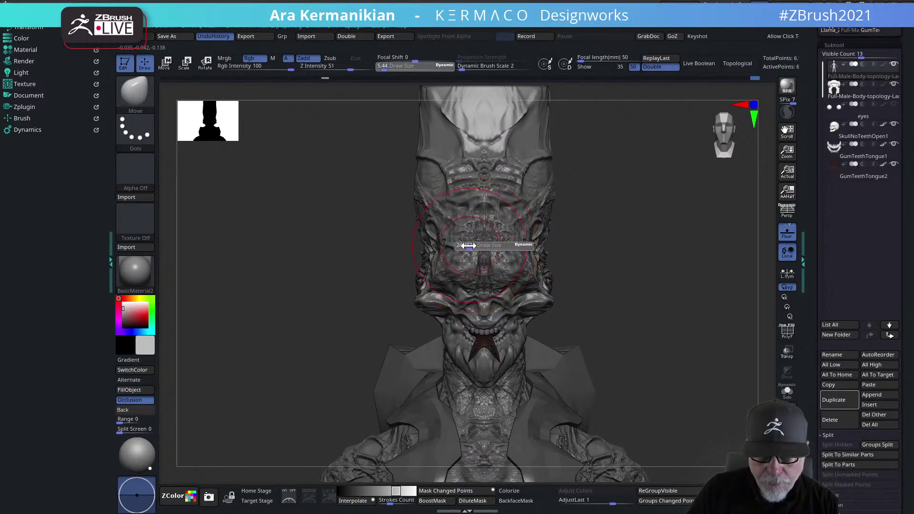
click(467, 246)
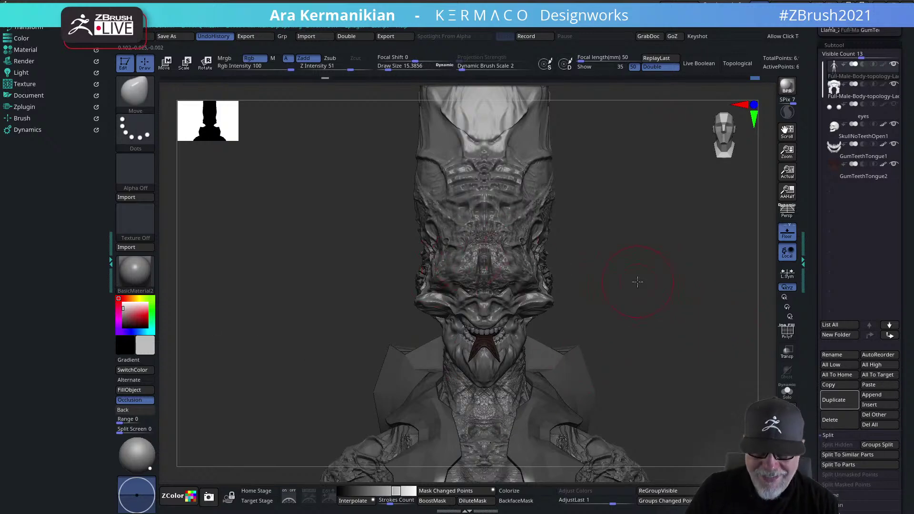
drag(637, 279, 499, 260)
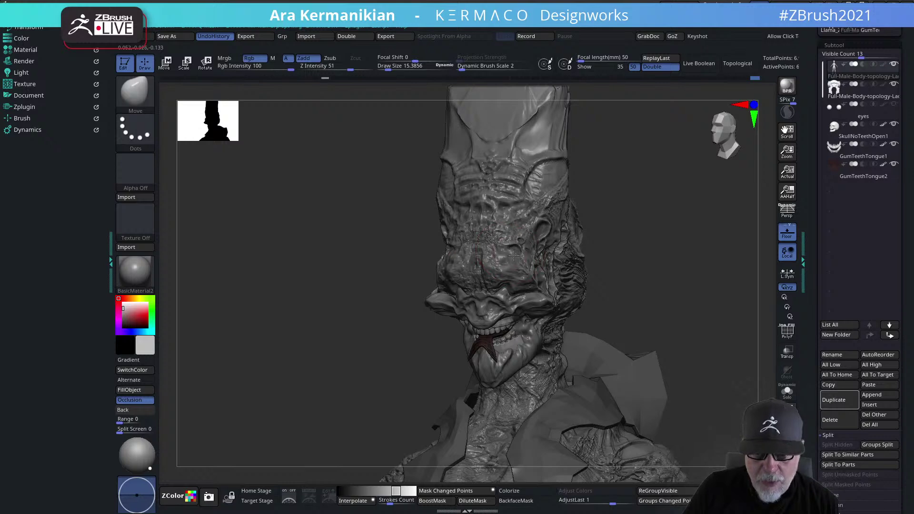
drag(653, 261, 540, 271)
mouse_move(373, 277)
mouse_down()
mouse_move(651, 312)
mouse_move(651, 266)
mouse_move(671, 324)
mouse_move(646, 272)
mouse_up()
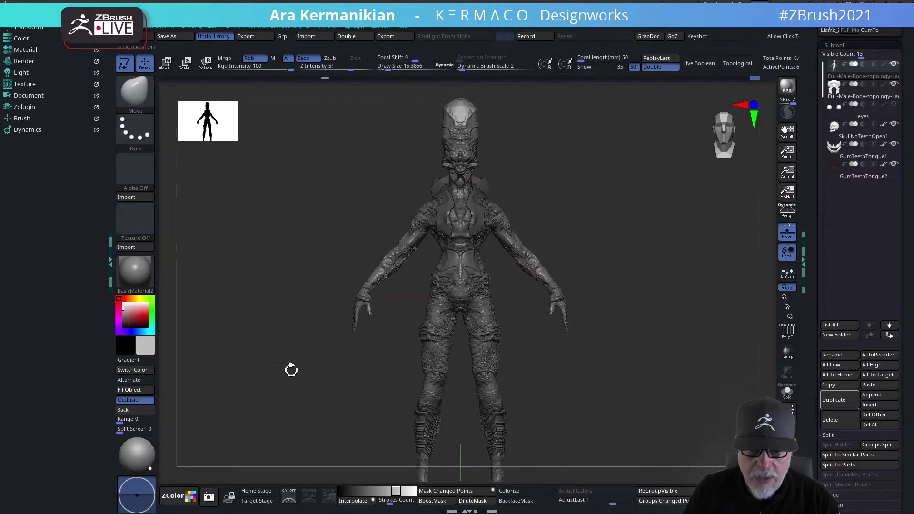
Frame the whole figure and open the Giger & Beksinski MatCaps folder in the material library
alt+drag(271, 305, 267, 306)
mouse_move(671, 238)
alt+mouse_down()
mouse_move(671, 275)
mouse_move(718, 296)
alt+mouse_up()
mouse_move(640, 291)
alt+mouse_down()
mouse_move(633, 275)
mouse_move(612, 282)
mouse_move(637, 271)
mouse_move(639, 262)
mouse_move(627, 257)
mouse_move(645, 280)
mouse_move(639, 291)
alt+mouse_up()
click(136, 271)
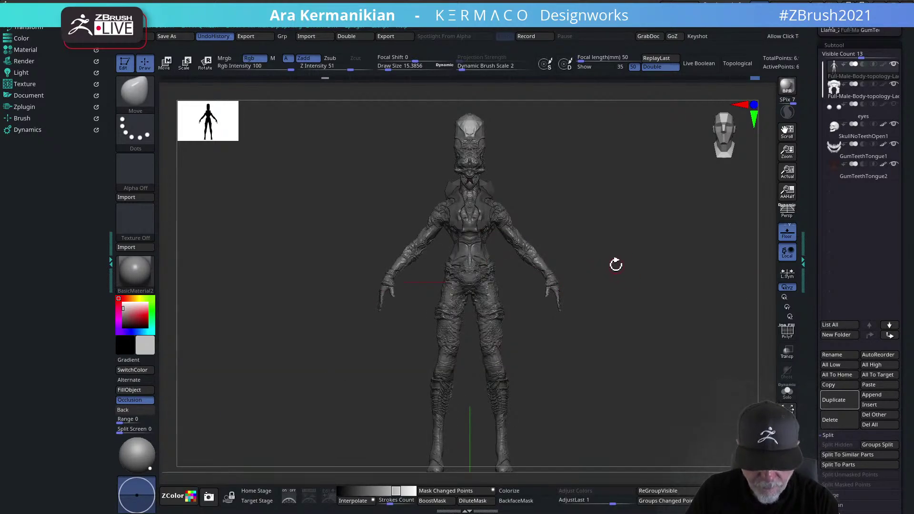
key(comma)
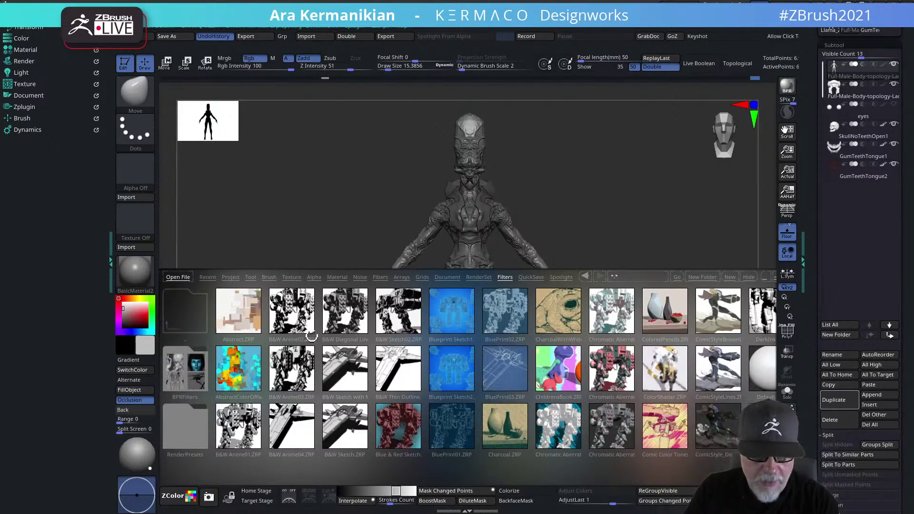
click(337, 277)
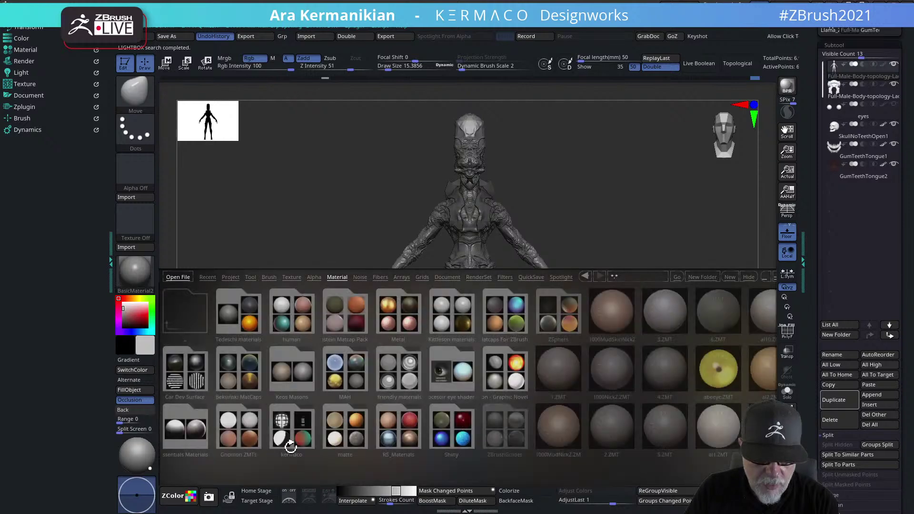
double_click(243, 373)
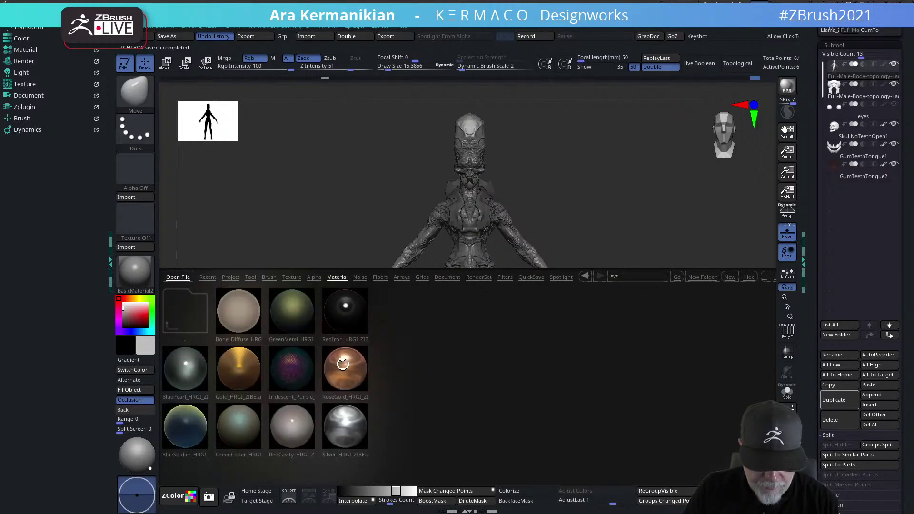
Try the RedIron, Gold, Bone_Diffuse and GreenCoper materials on the figure
double_click(350, 316)
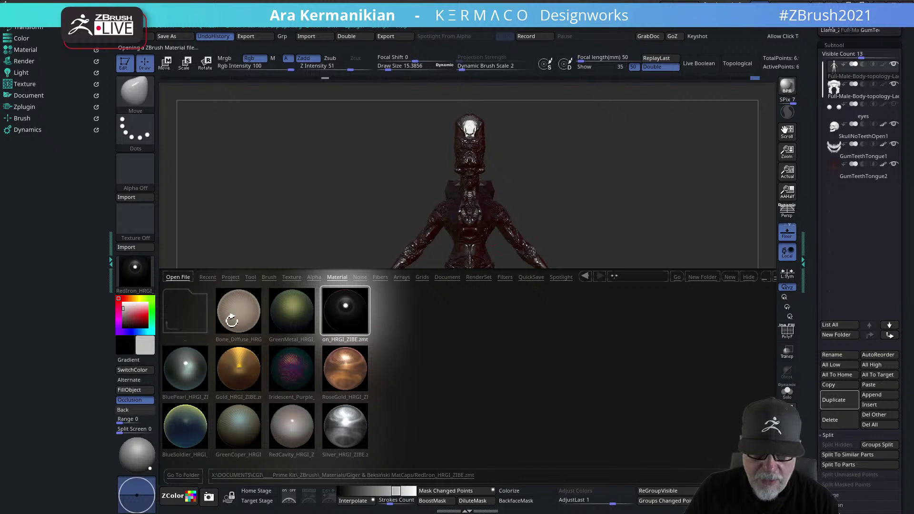
double_click(243, 360)
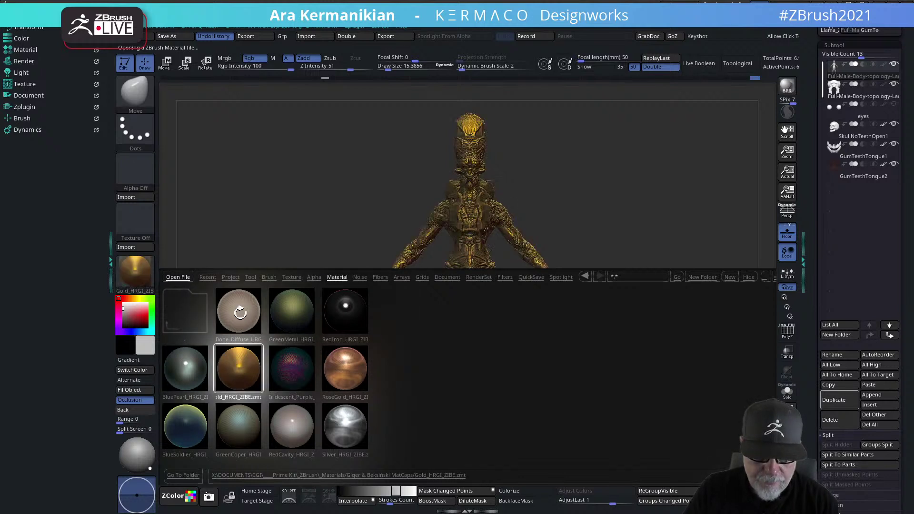
double_click(243, 311)
double_click(237, 425)
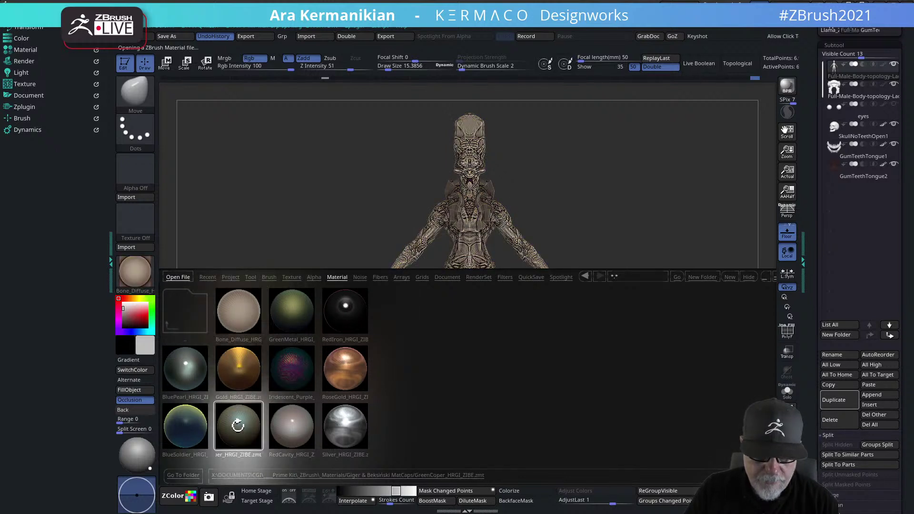
Try the BlueSoldier material, settle on GreenCoper for the figure, and run a Best Preview Render of the full body
double_click(183, 426)
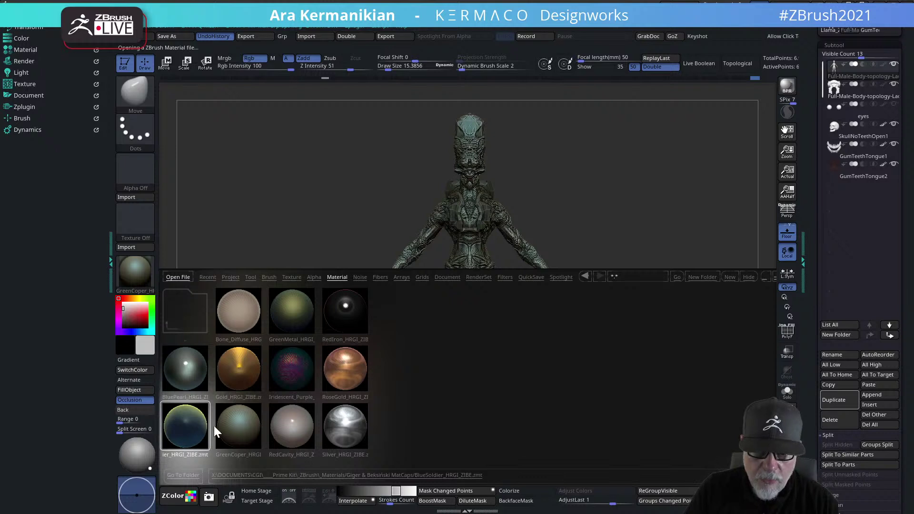
double_click(248, 416)
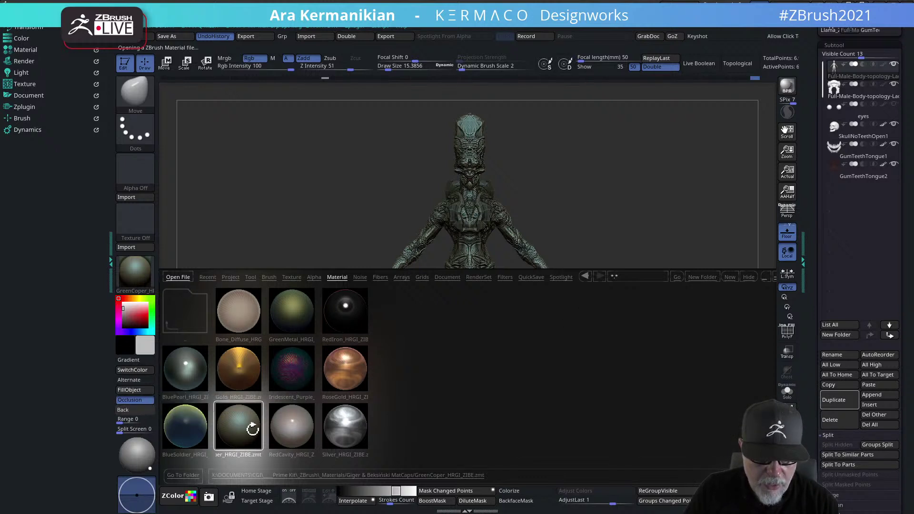
alt+drag(649, 327, 630, 327)
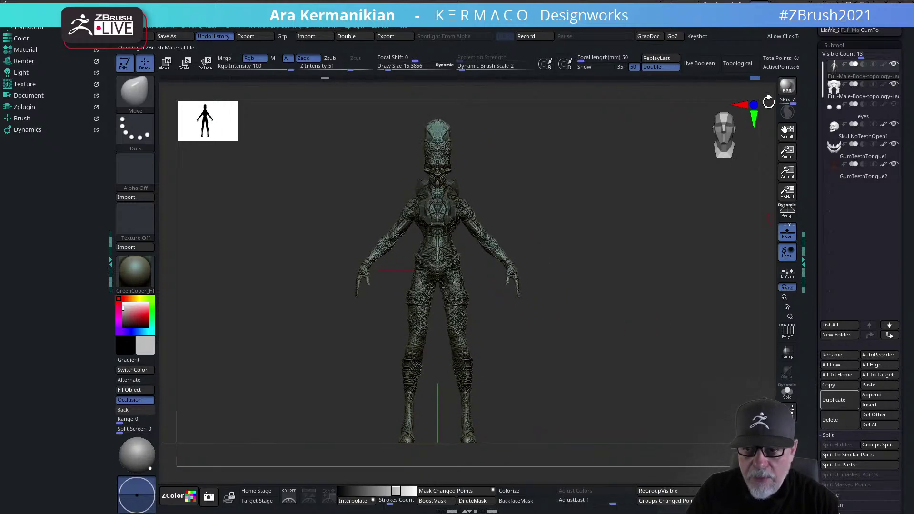
click(789, 85)
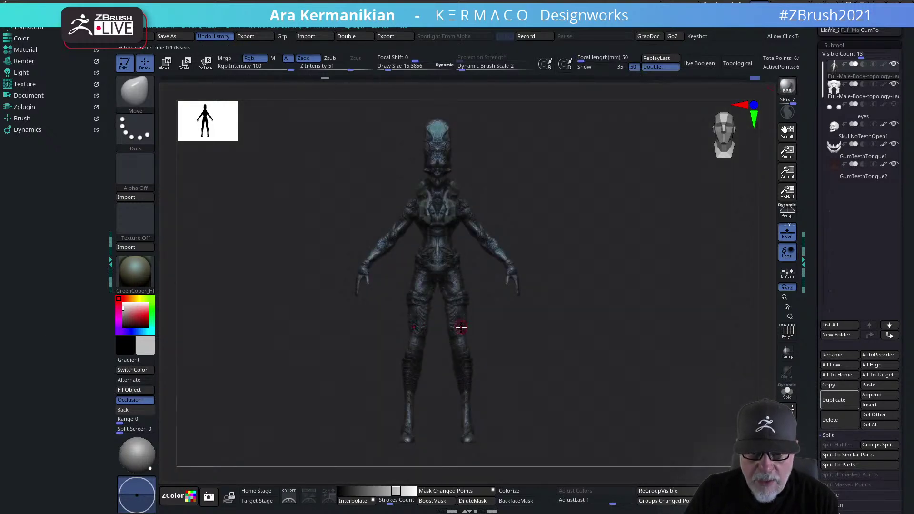
Render the figure with BPR once more at full length and once closer up on the head and torso
alt+drag(619, 271, 651, 292)
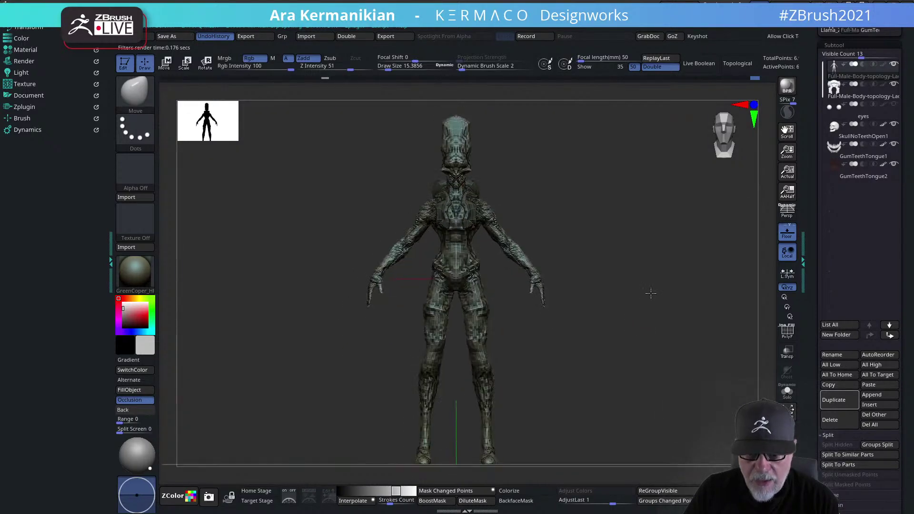
click(786, 88)
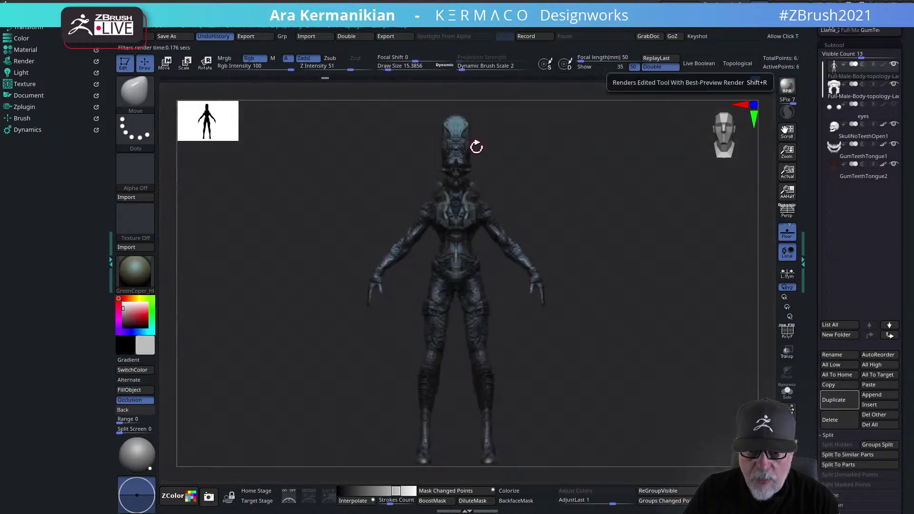
alt+drag(643, 231, 643, 296)
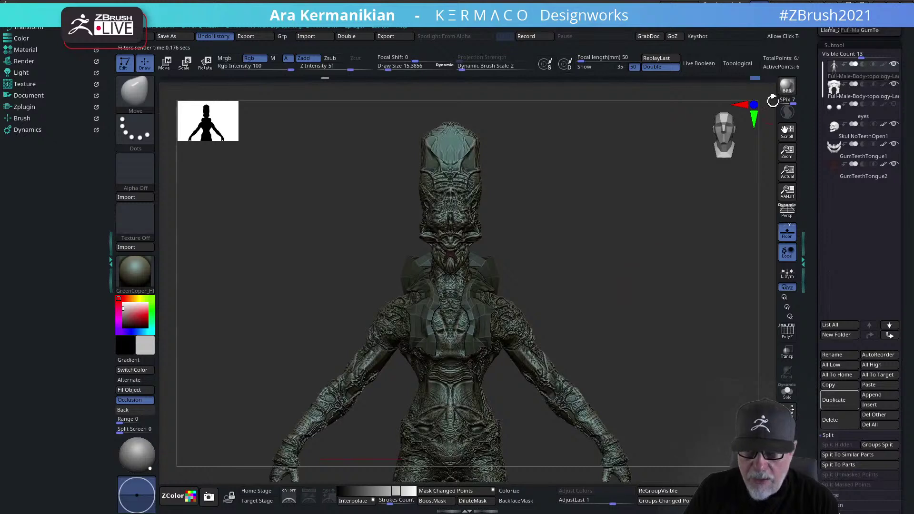
click(787, 86)
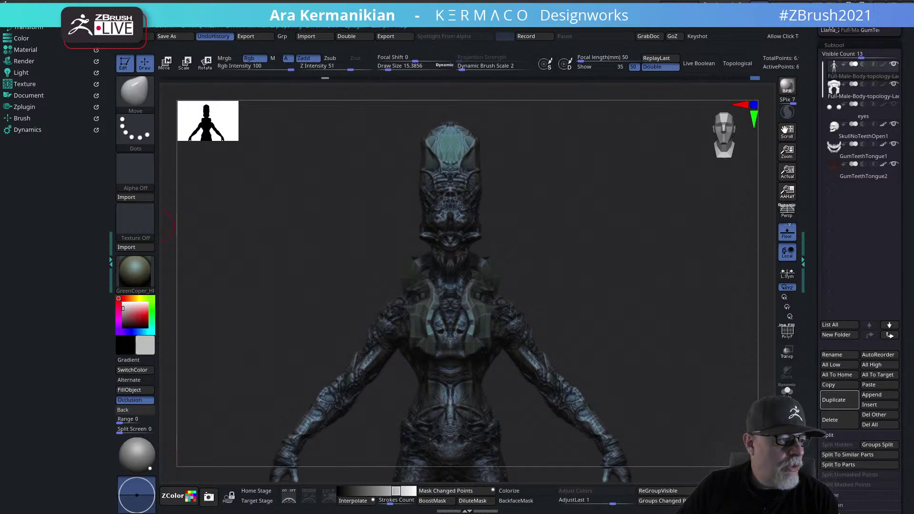
Switch to the web browser, show the KERMACO portfolio site and Instagram profile, and return to ZBrush
drag(0, 353, 443, 0)
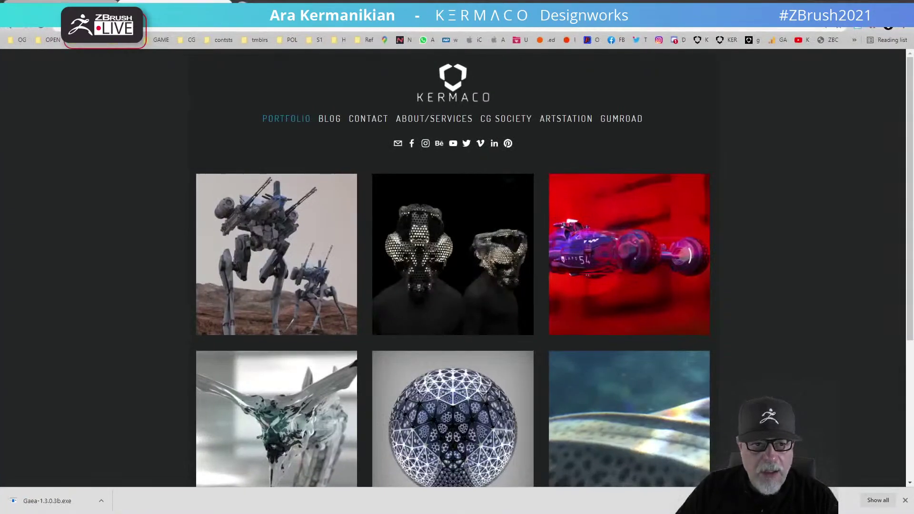
click(59, 3)
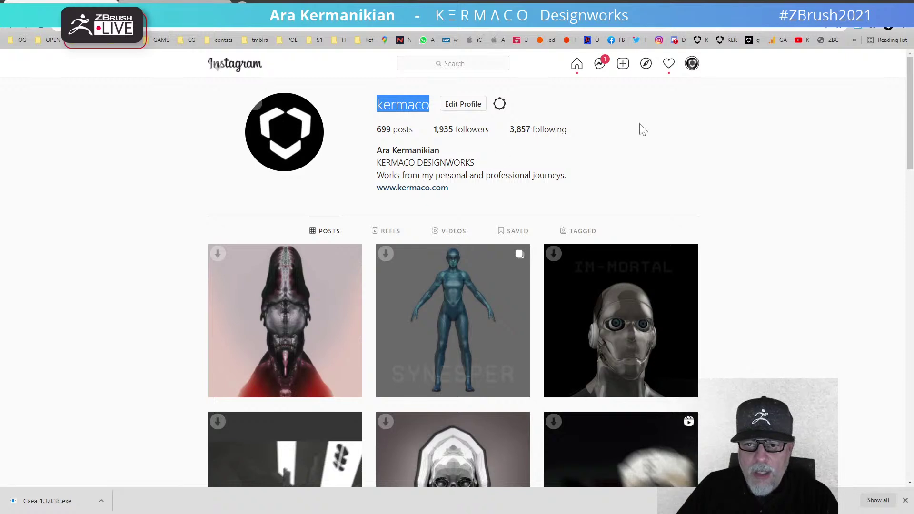
click(49, 28)
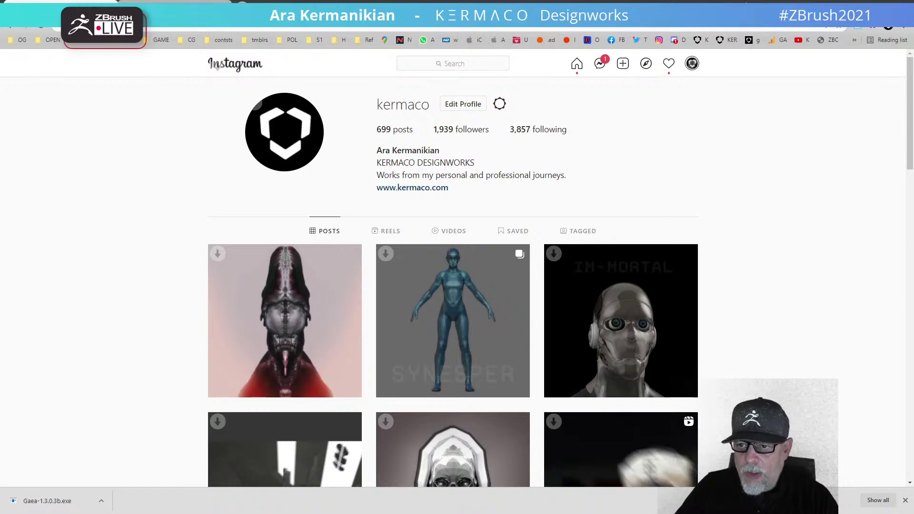
click(859, 6)
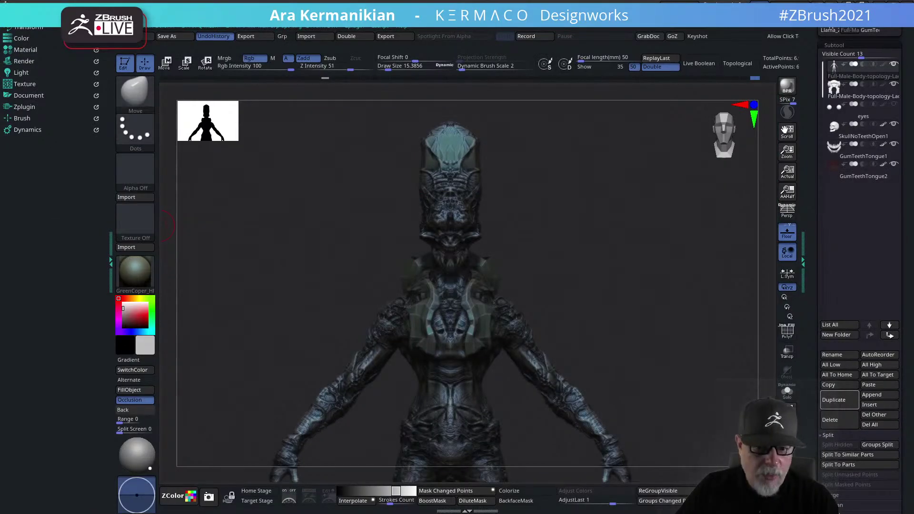